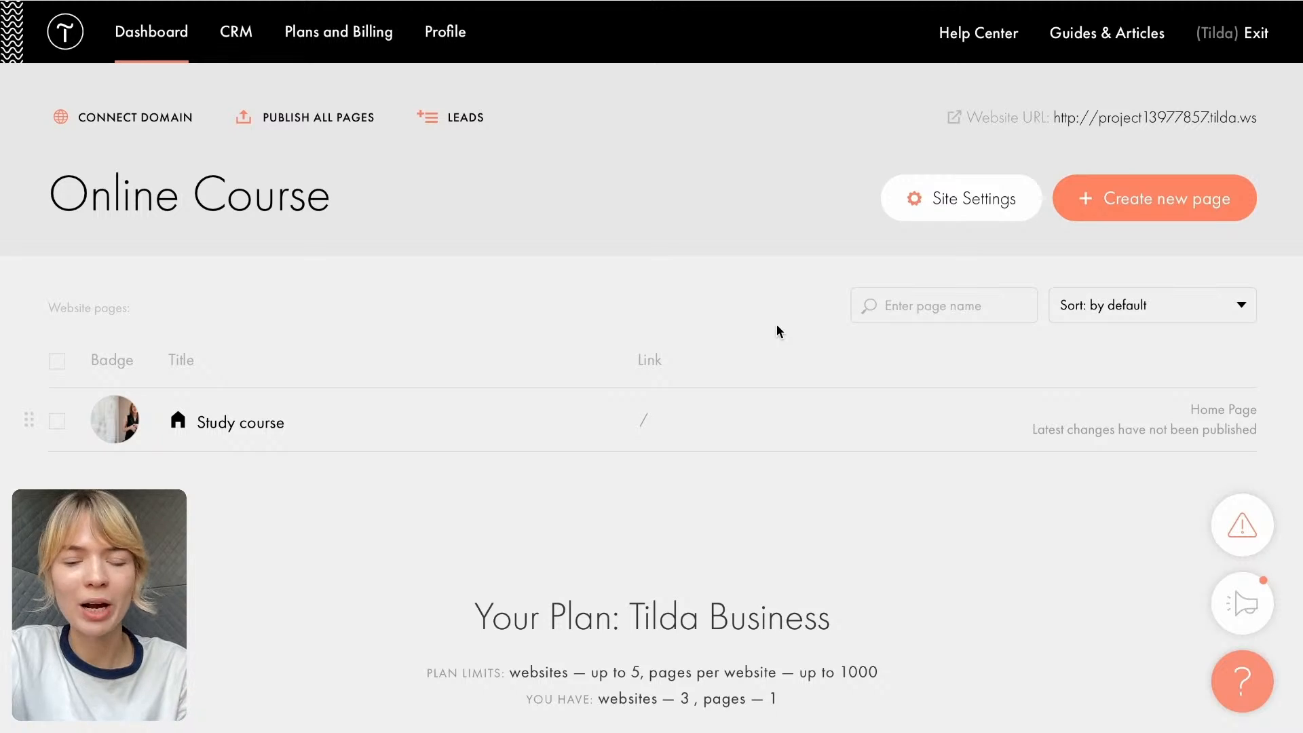
- Start a new page in the Online Course site and look through the Business templates
left_click(1124, 203)
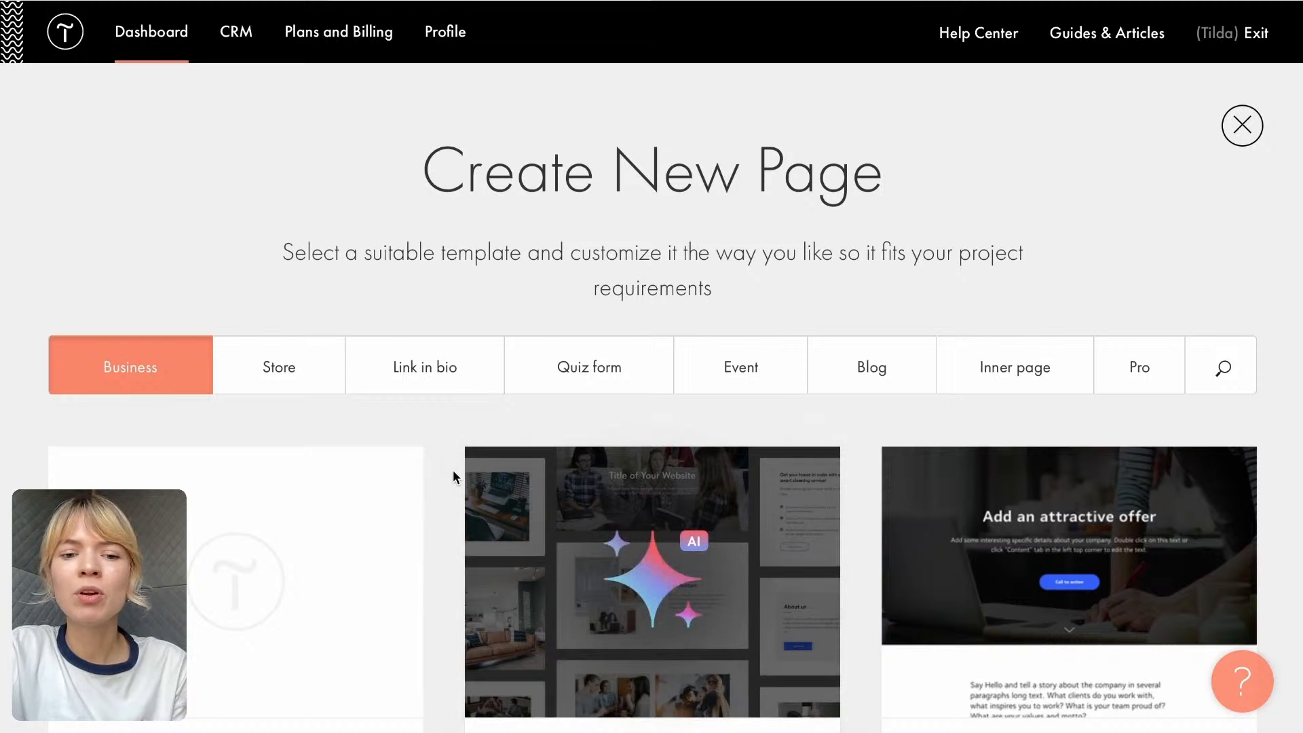
scroll(453, 471, "down", 3)
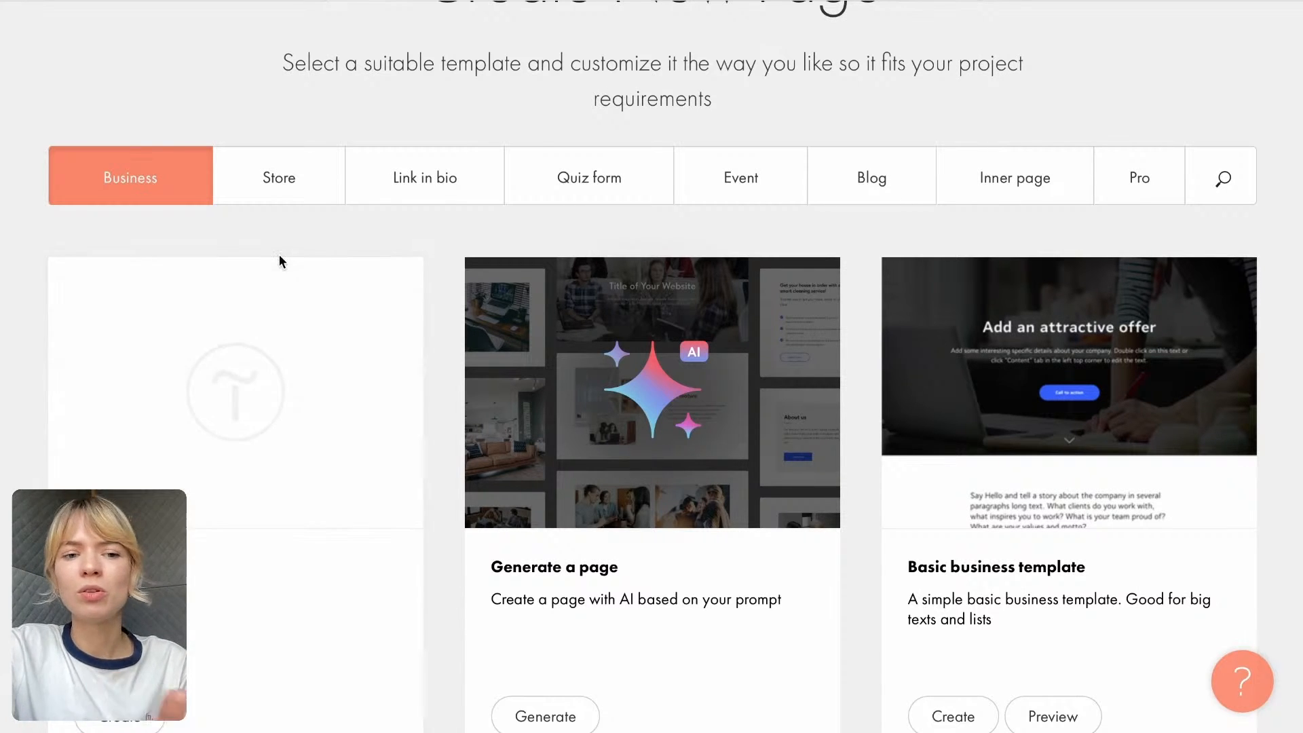
scroll(452, 465, "down", 3)
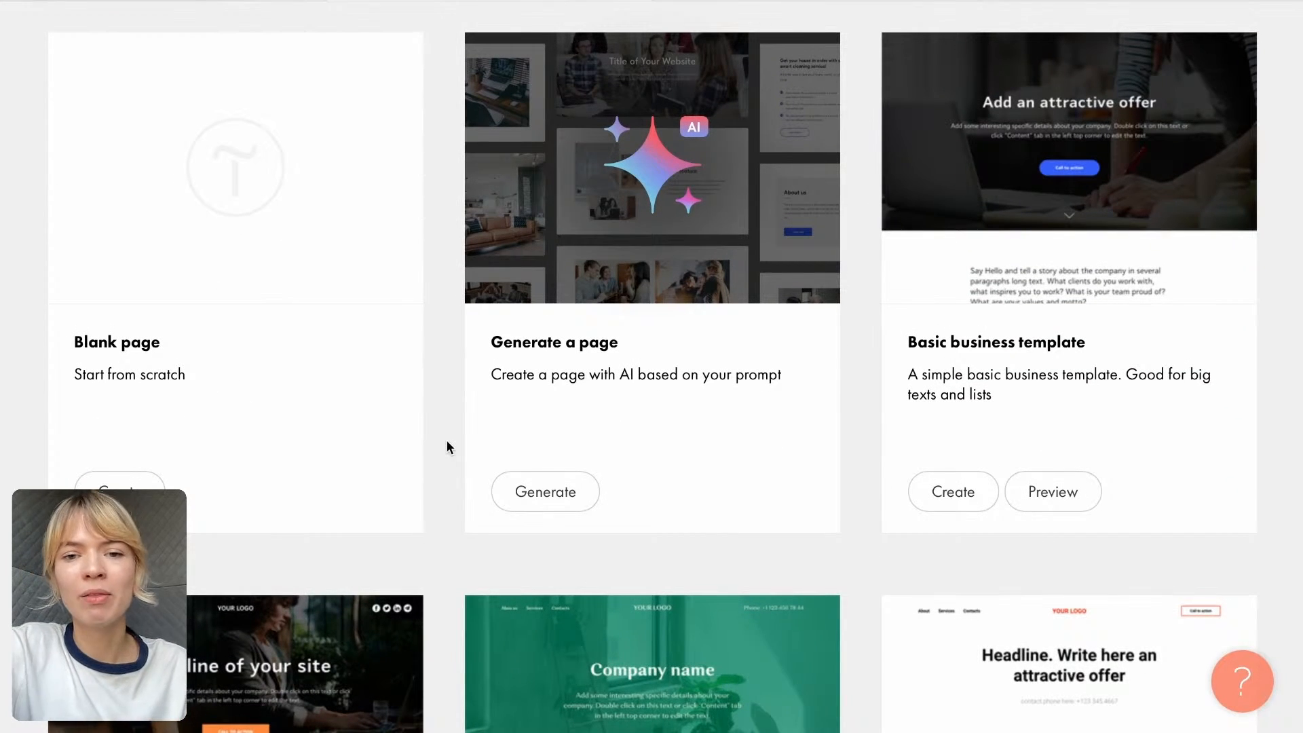
scroll(446, 447, "up", 3)
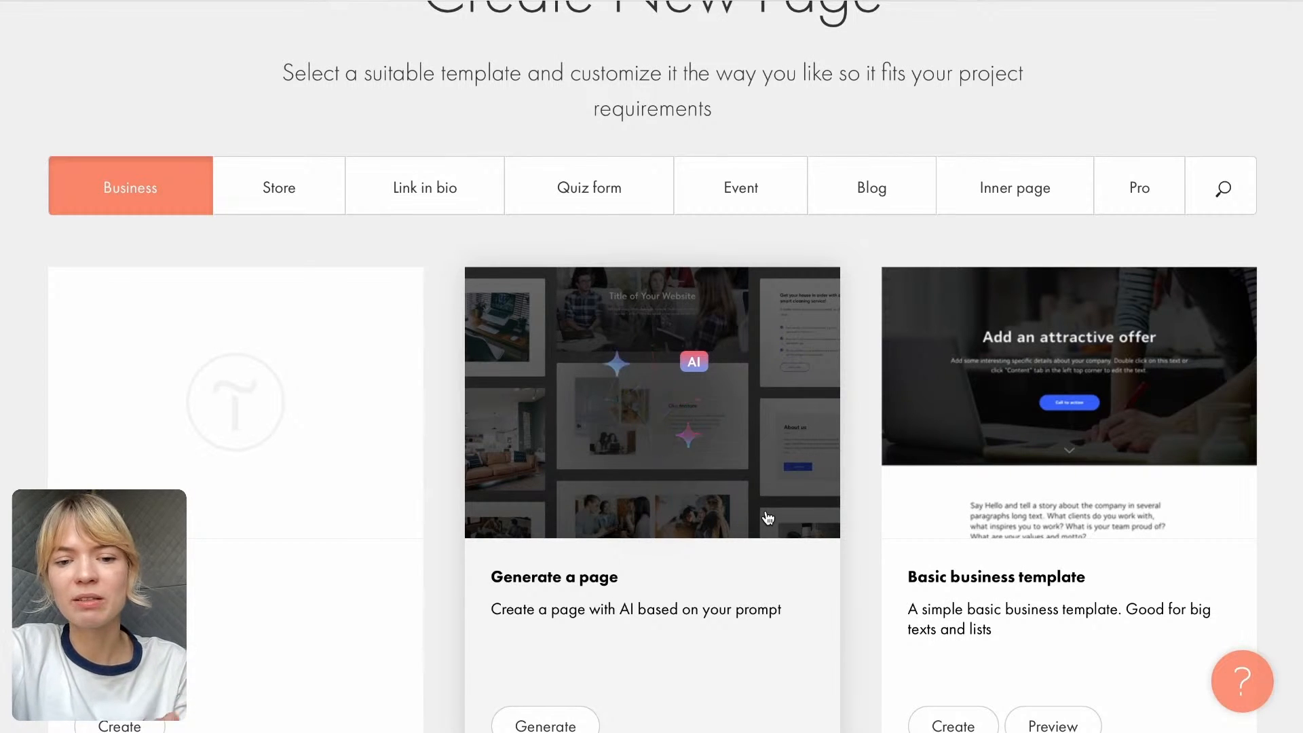
scroll(768, 519, "down", 1)
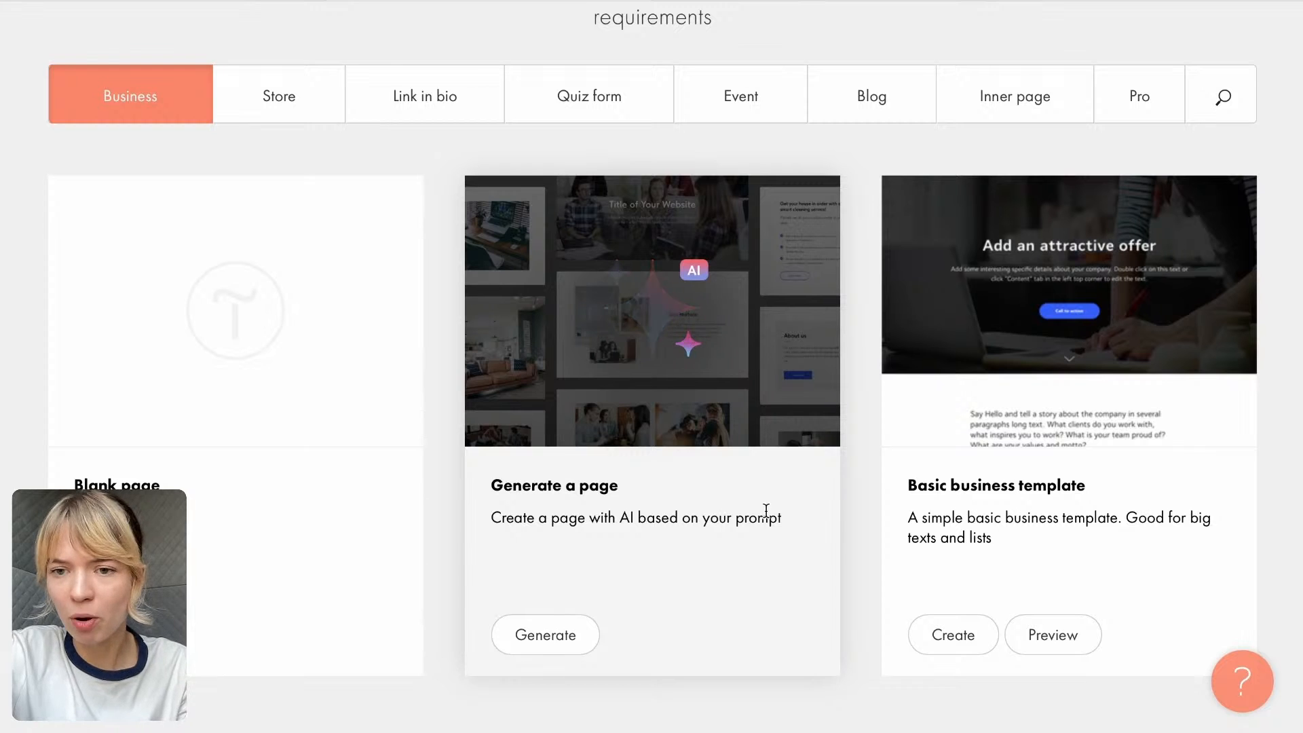
scroll(814, 570, "down", 3)
scroll(817, 487, "up", 4)
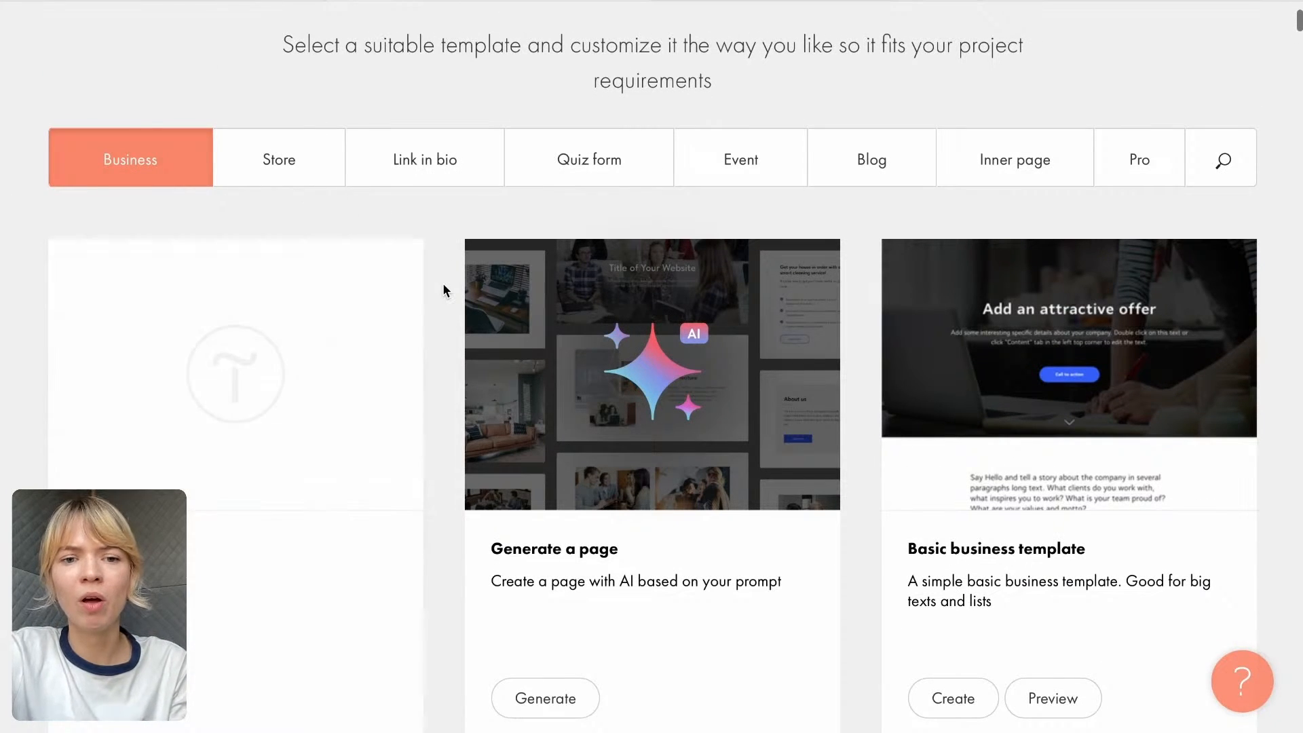
scroll(443, 286, "down", 8)
scroll(445, 290, "down", 4)
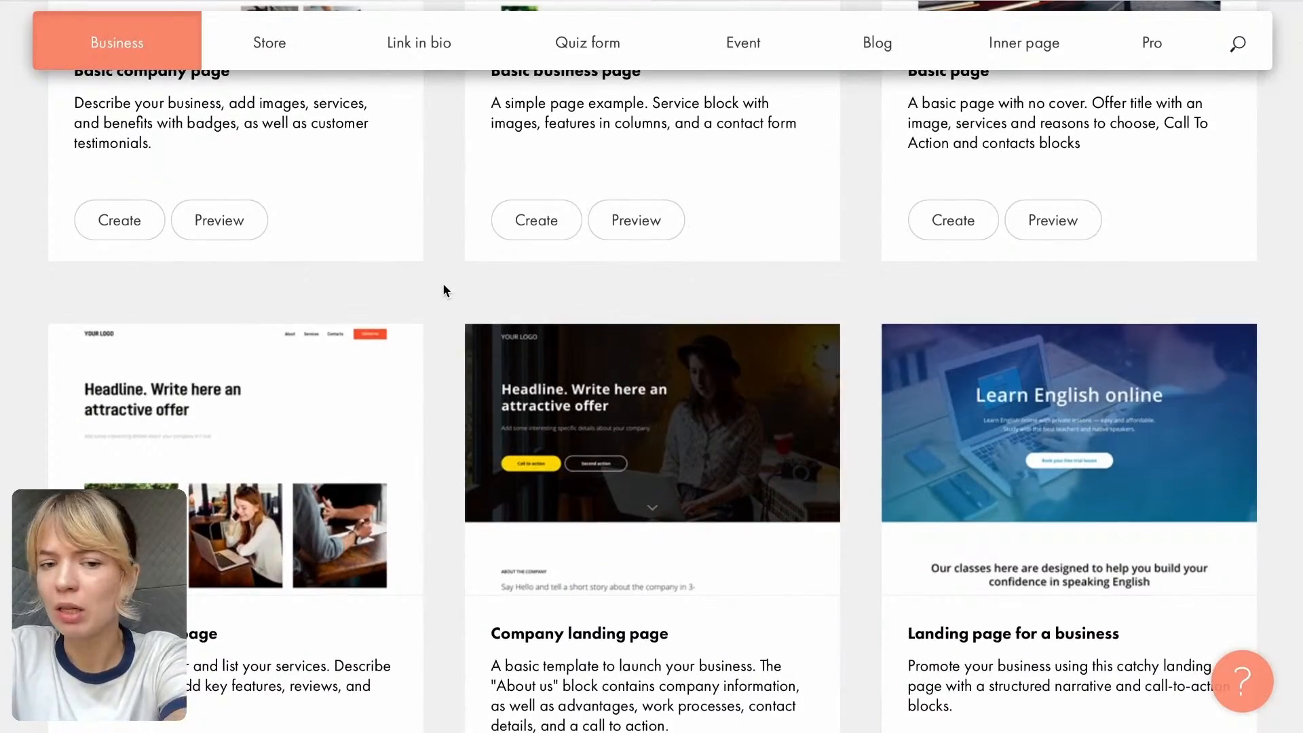
scroll(445, 291, "down", 6)
scroll(445, 290, "down", 6)
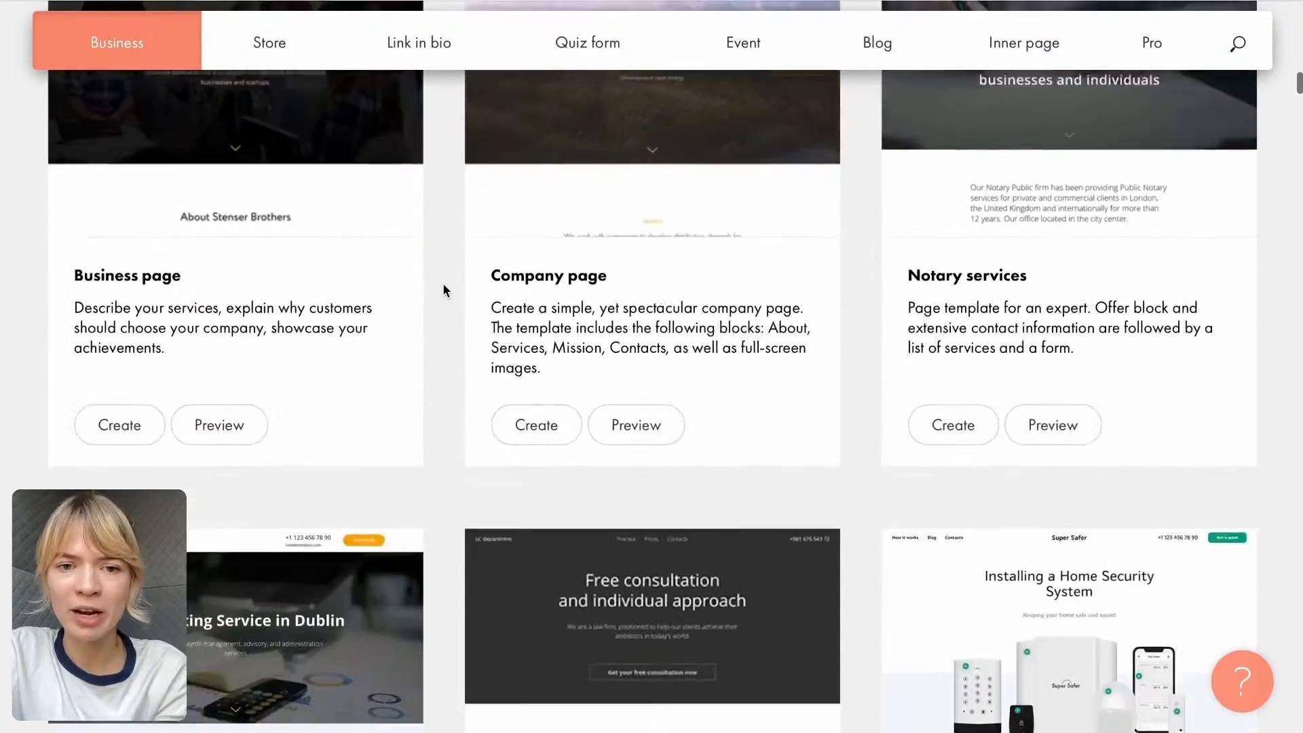
scroll(442, 282, "down", 8)
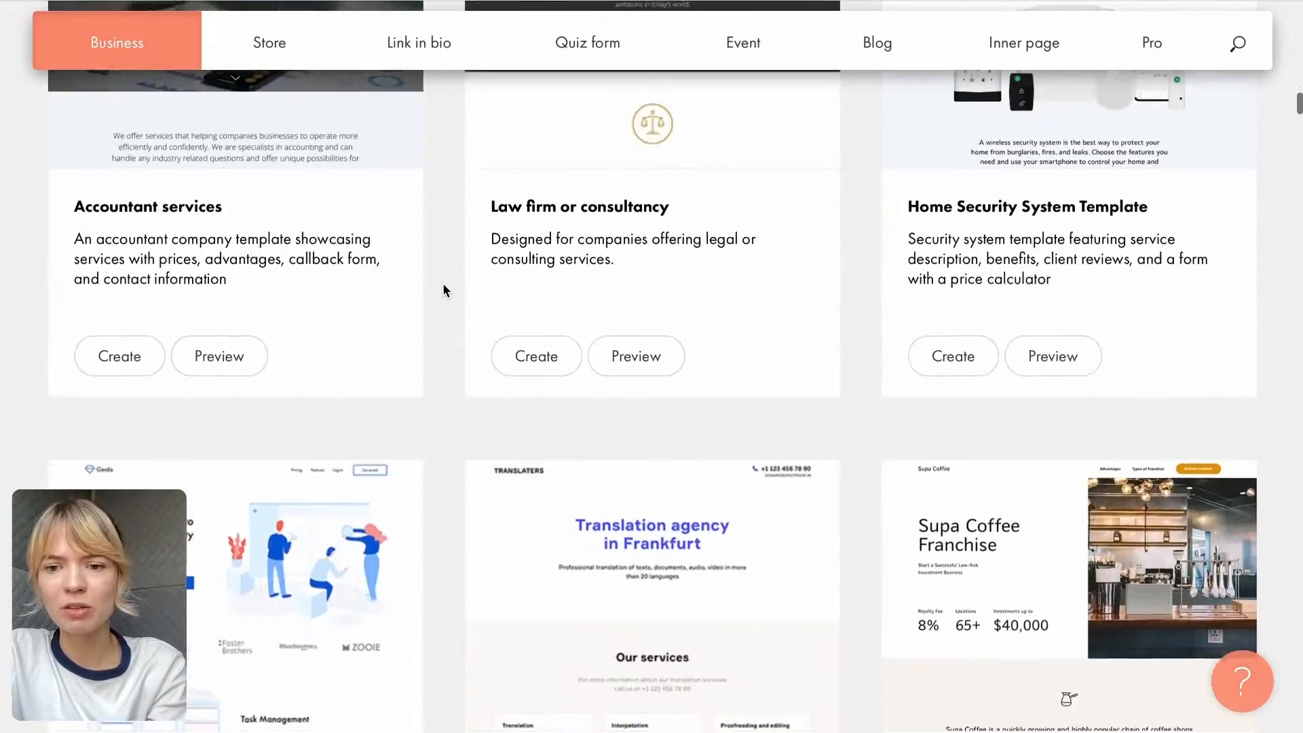
scroll(443, 288, "down", 4)
scroll(443, 288, "up", 6)
scroll(444, 285, "up", 2)
scroll(444, 285, "down", 2)
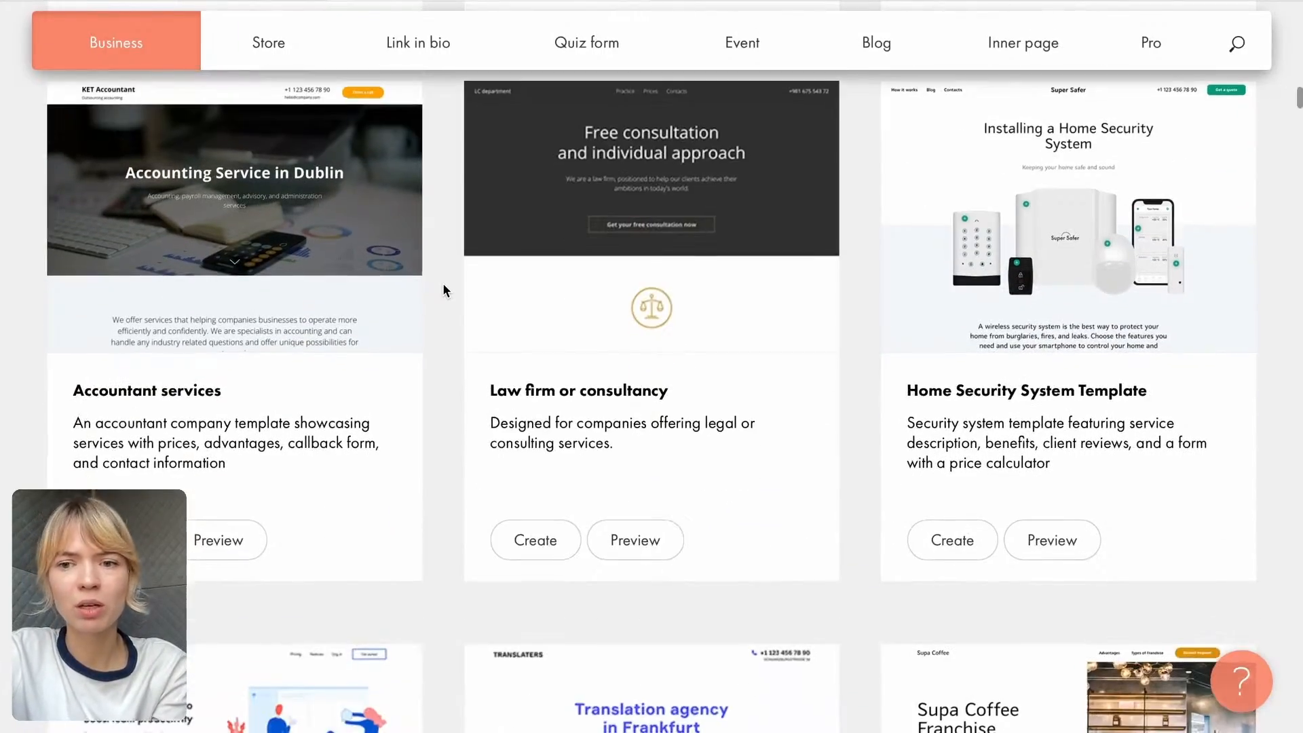
scroll(444, 290, "up", 15)
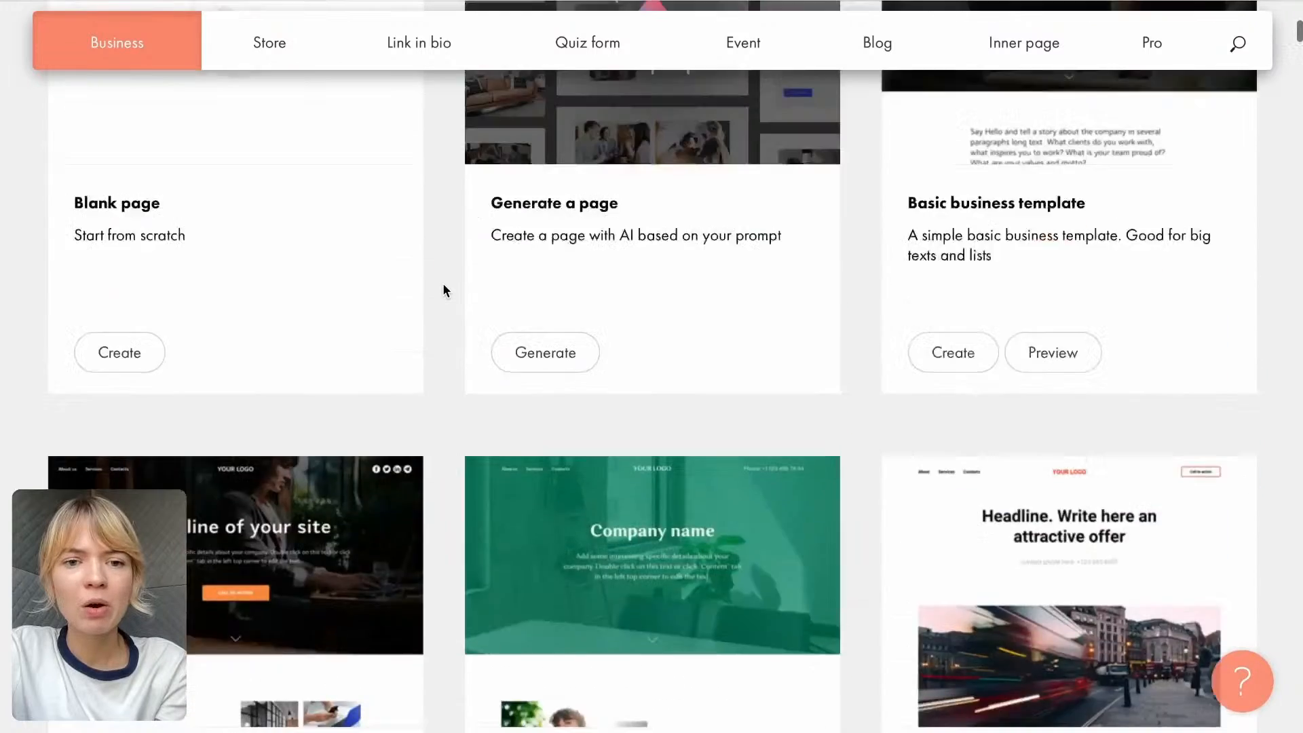
scroll(443, 285, "up", 5)
- Create the page from the Study course template in the Event category
left_click(247, 380)
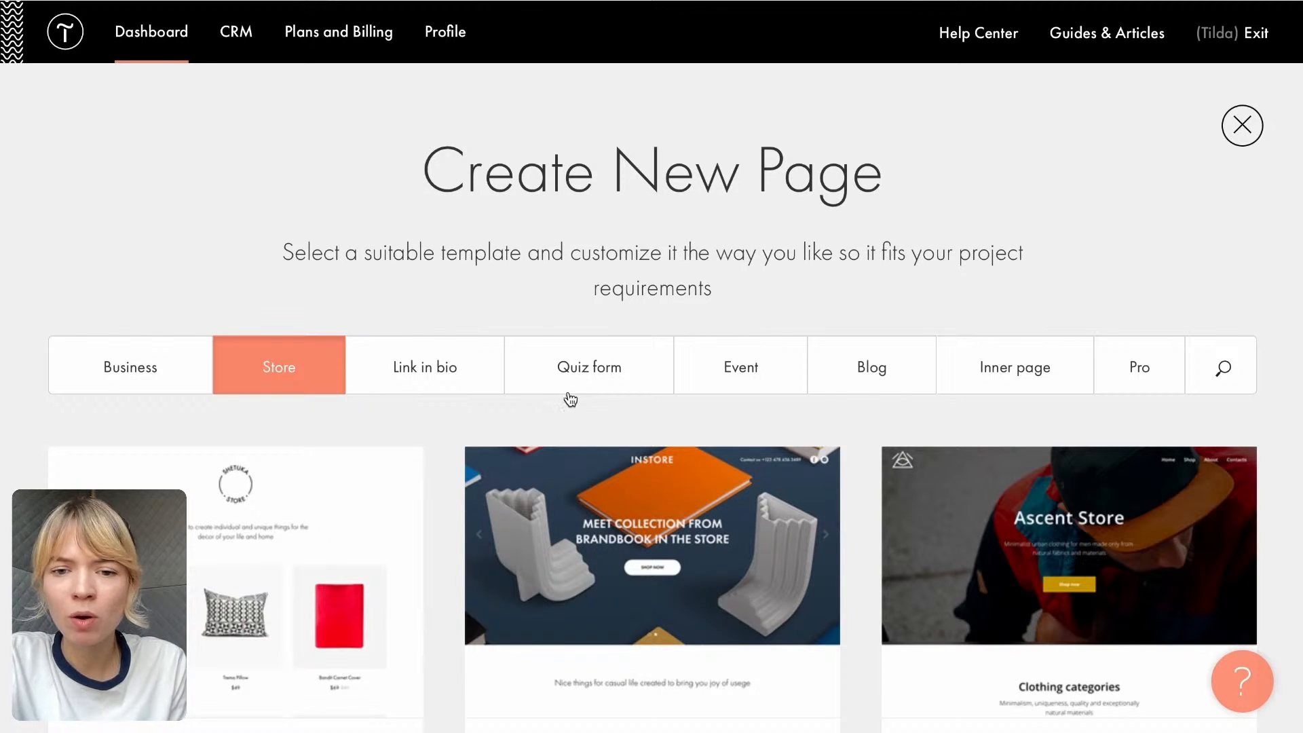
left_click(727, 382)
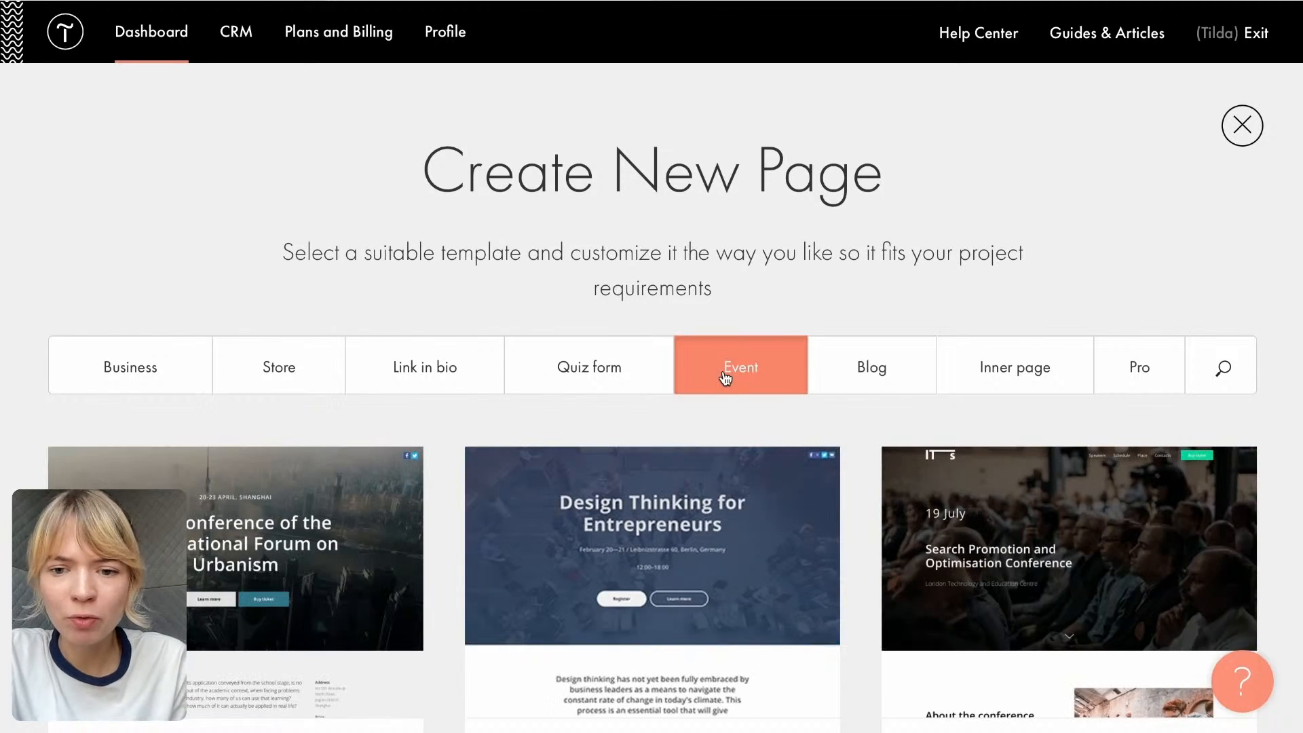
scroll(747, 428, "down", 6)
scroll(751, 425, "down", 15)
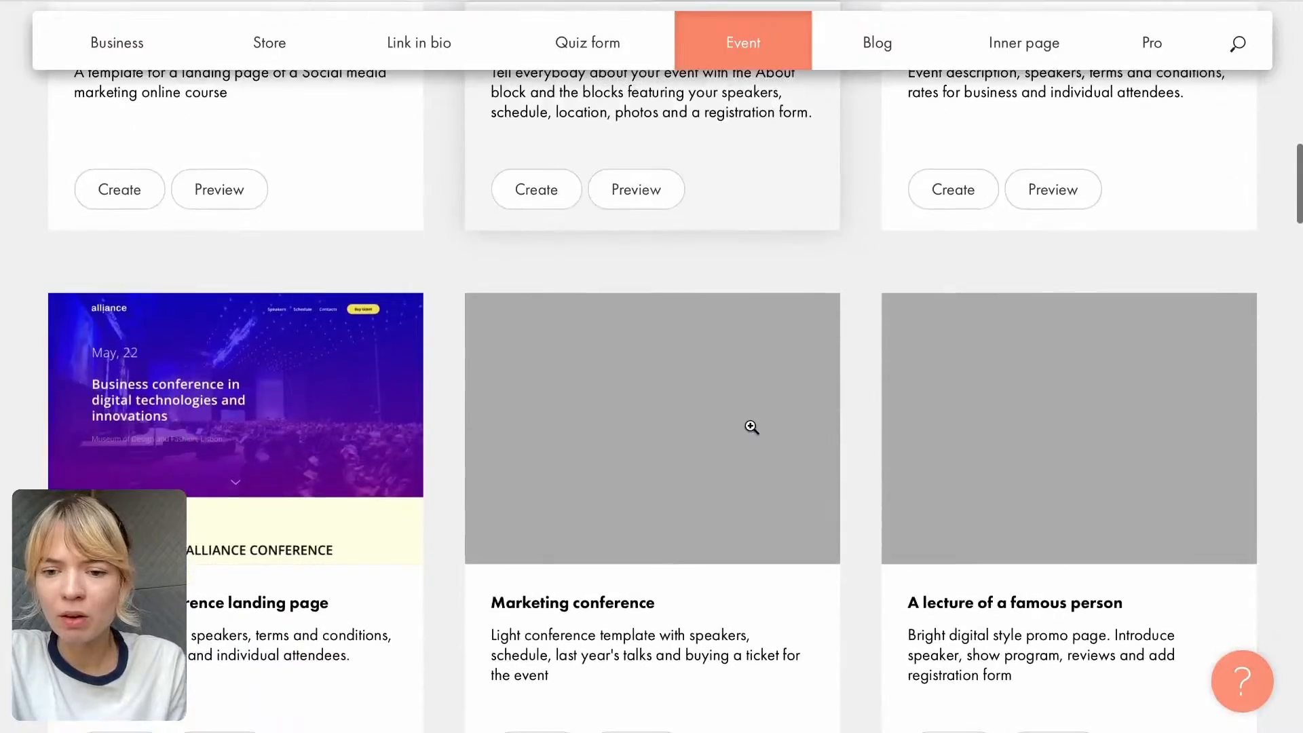
scroll(751, 426, "down", 20)
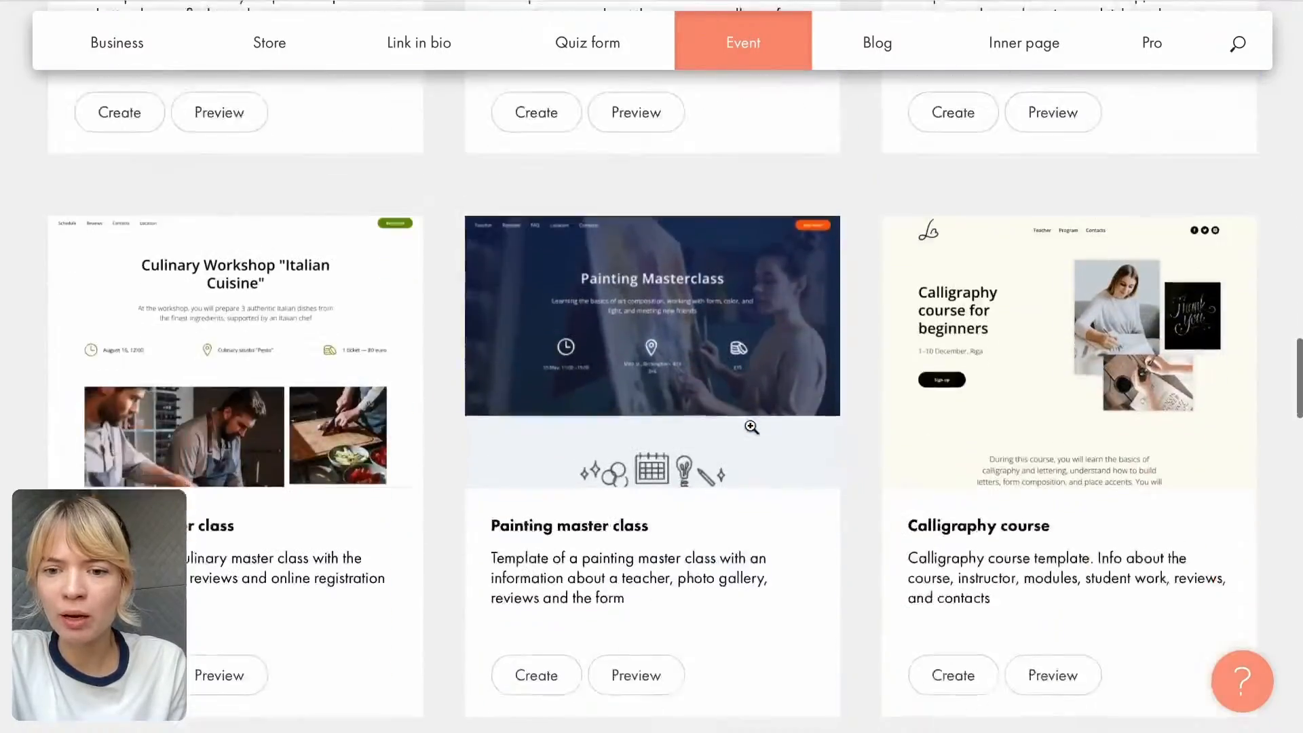
scroll(751, 426, "down", 16)
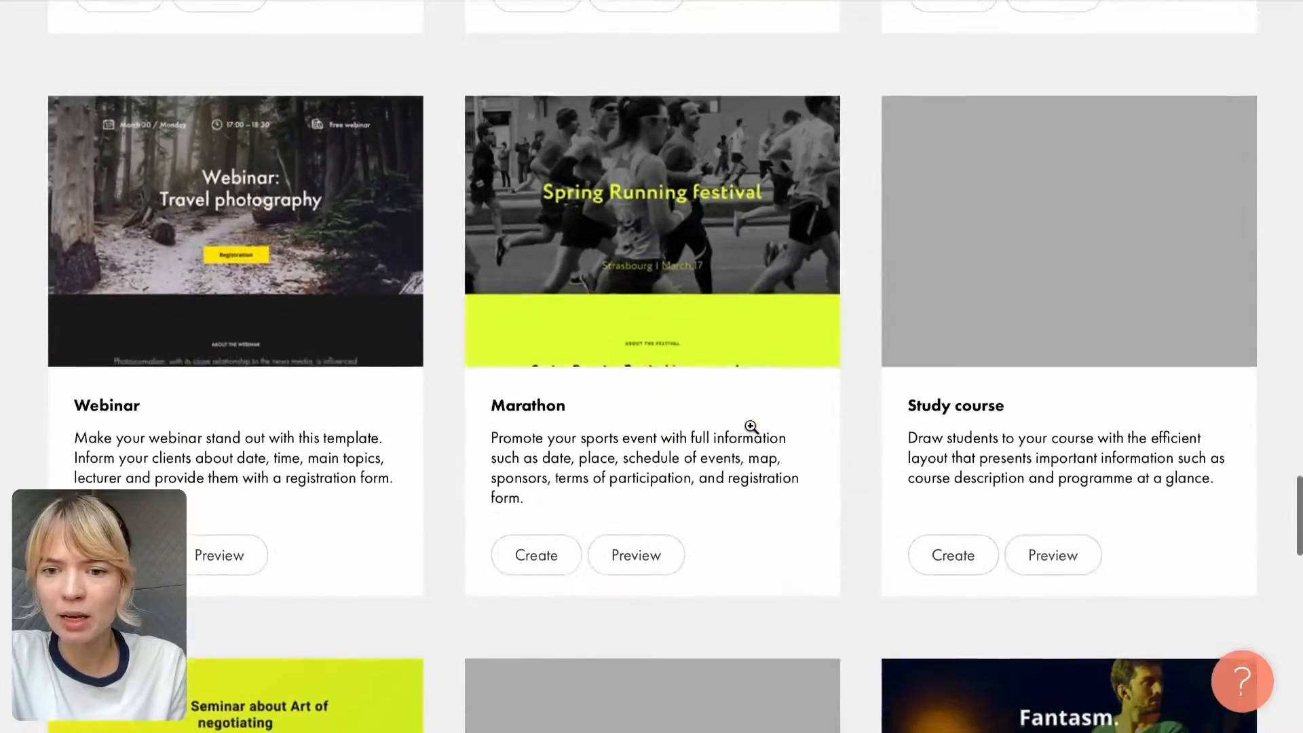
left_click(974, 256)
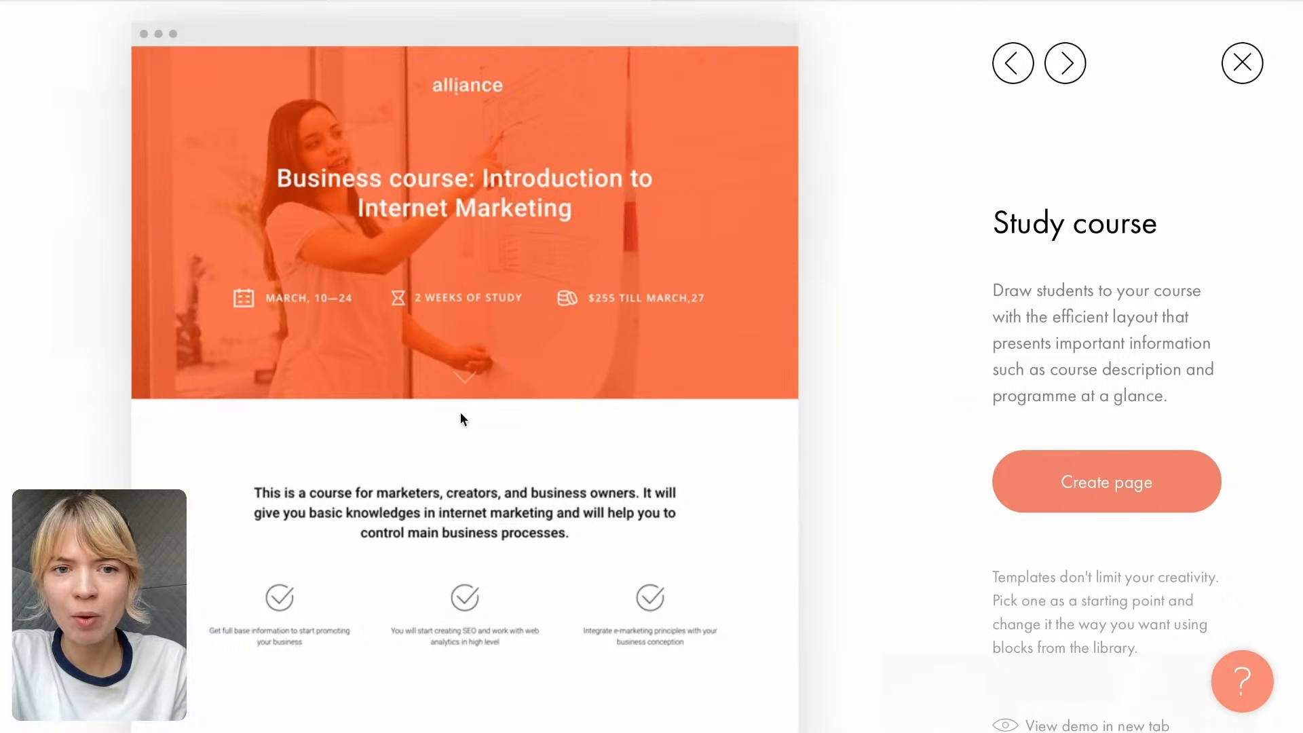
left_click(1102, 499)
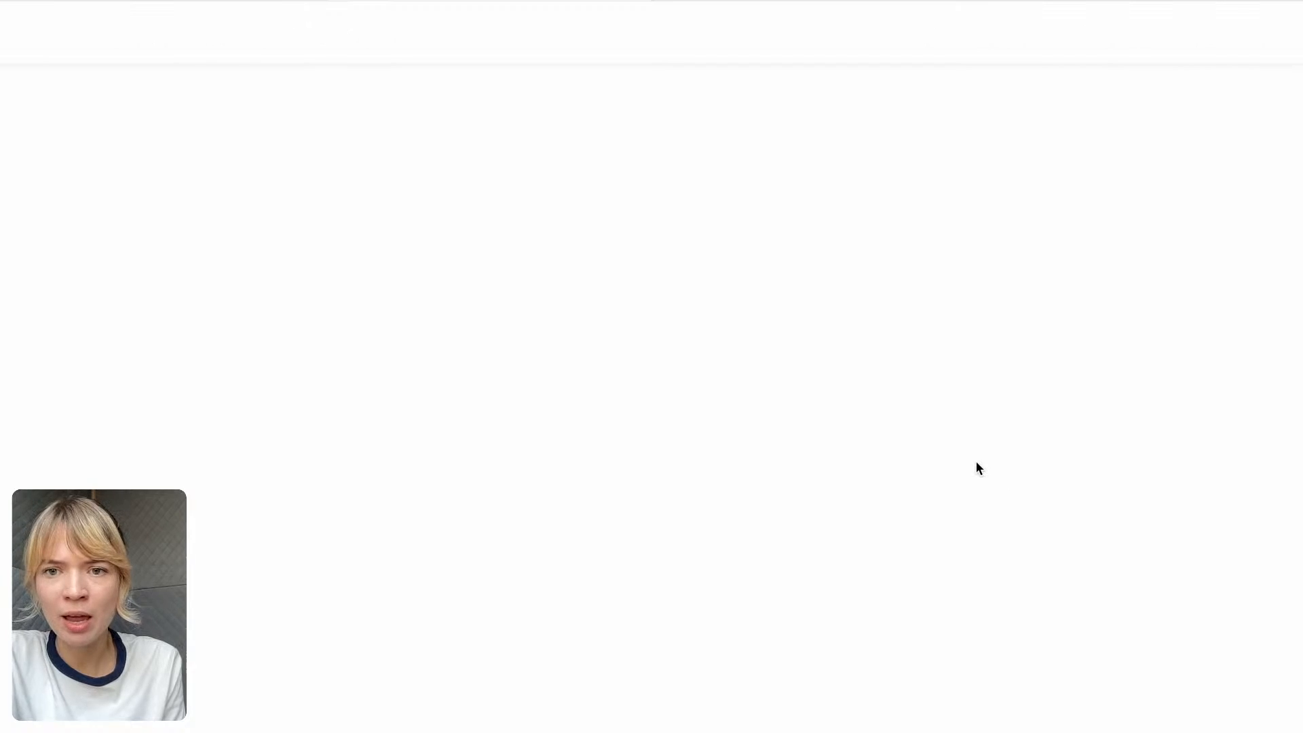
- Decline generating text for the new page with the text generator
scroll(877, 406, "down", 1)
scroll(878, 408, "up", 1)
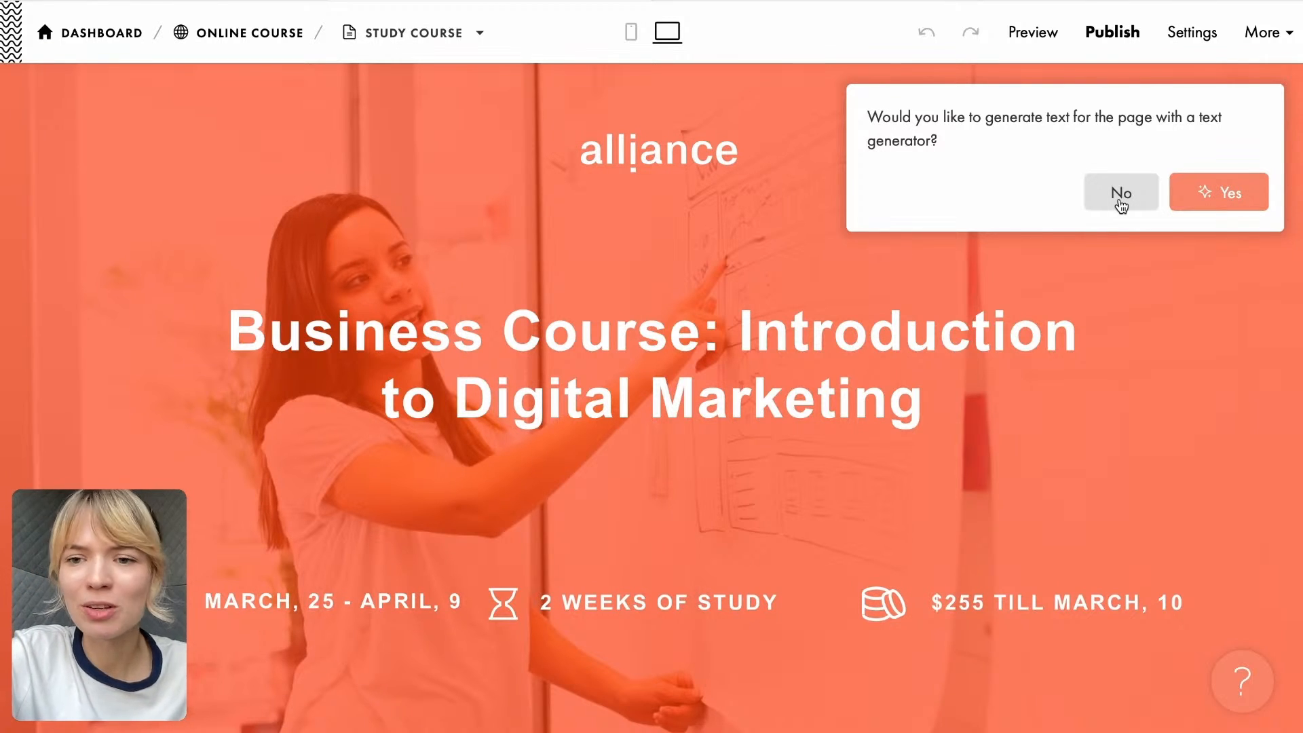
left_click(1122, 204)
- Delete the "How much does it cost?" Zero Block below the pay anchor link
scroll(831, 273, "down", 3)
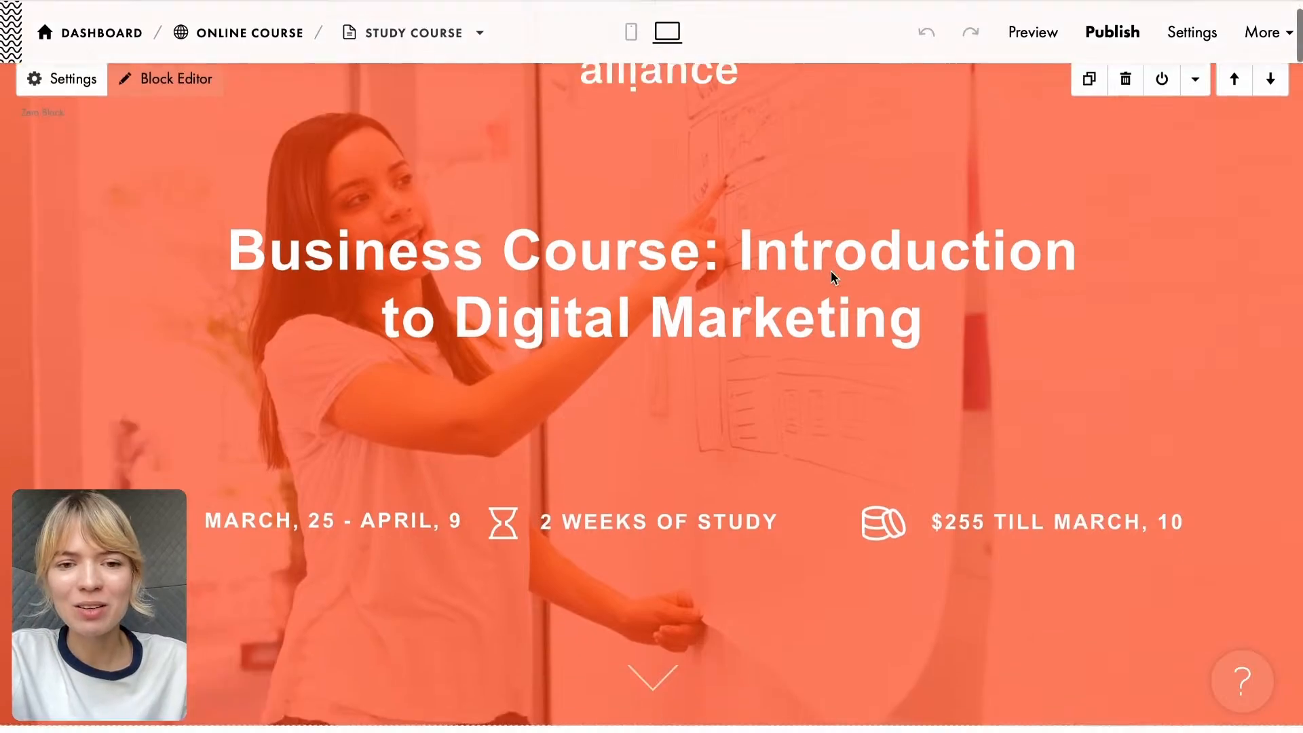
scroll(834, 277, "down", 15)
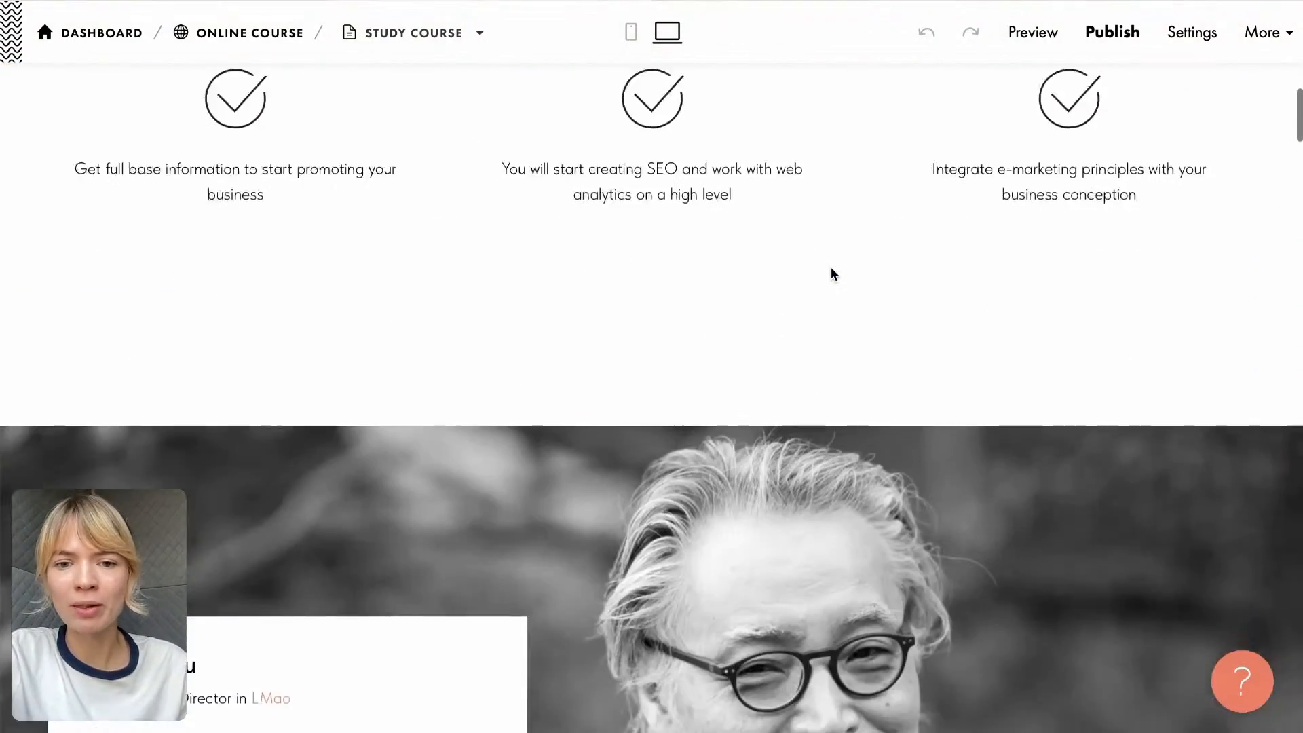
scroll(834, 274, "down", 12)
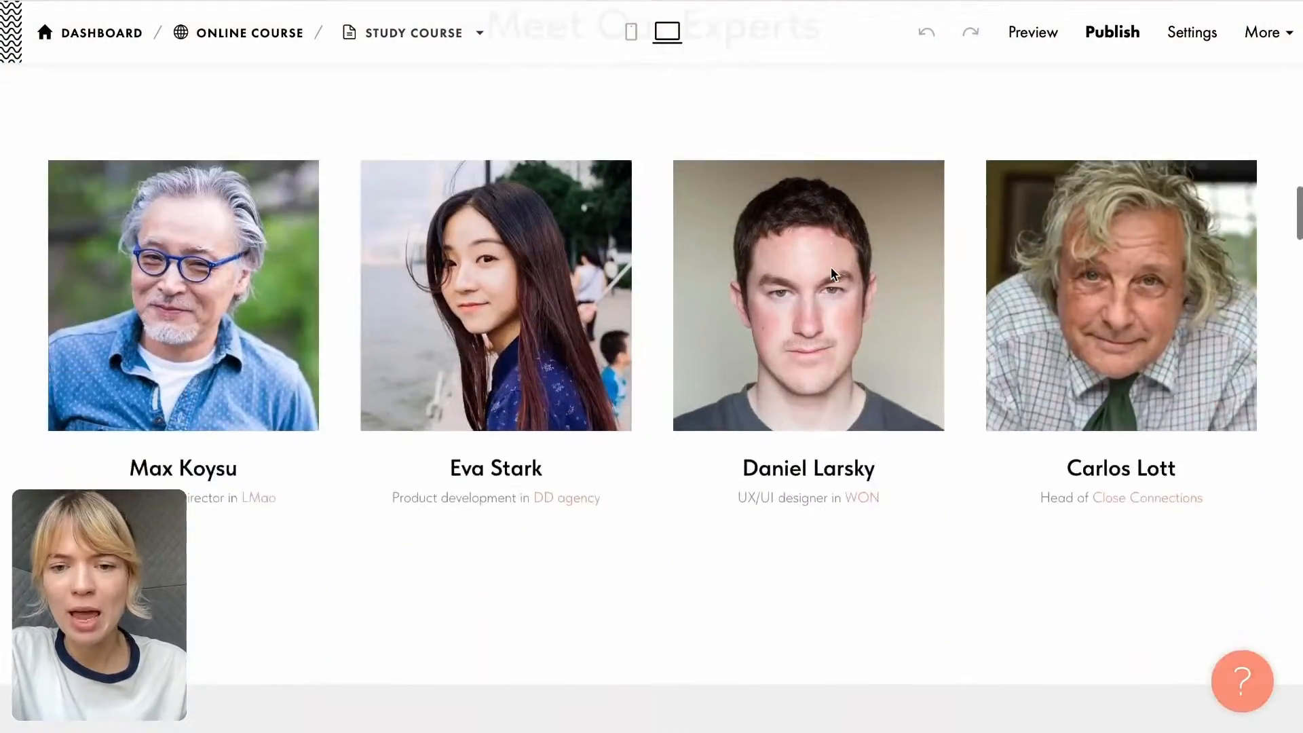
scroll(833, 275, "down", 15)
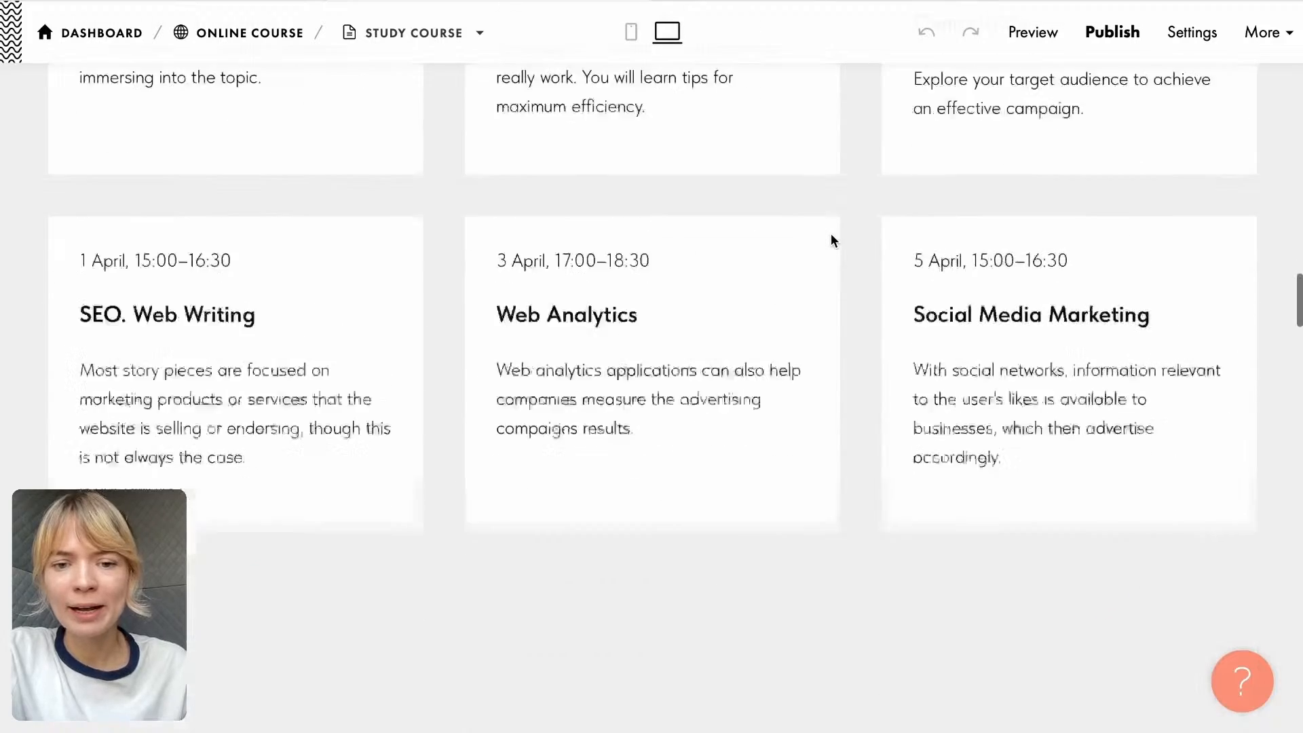
scroll(834, 242, "down", 15)
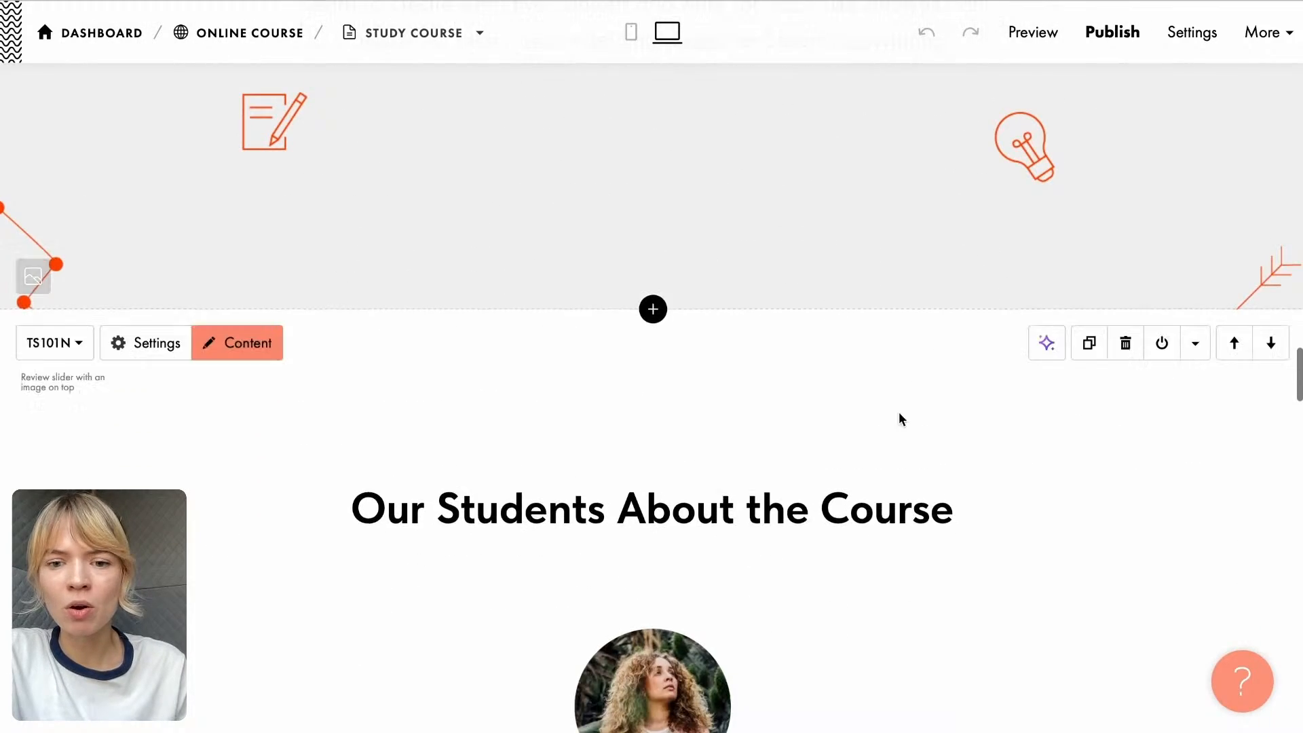
scroll(922, 446, "down", 10)
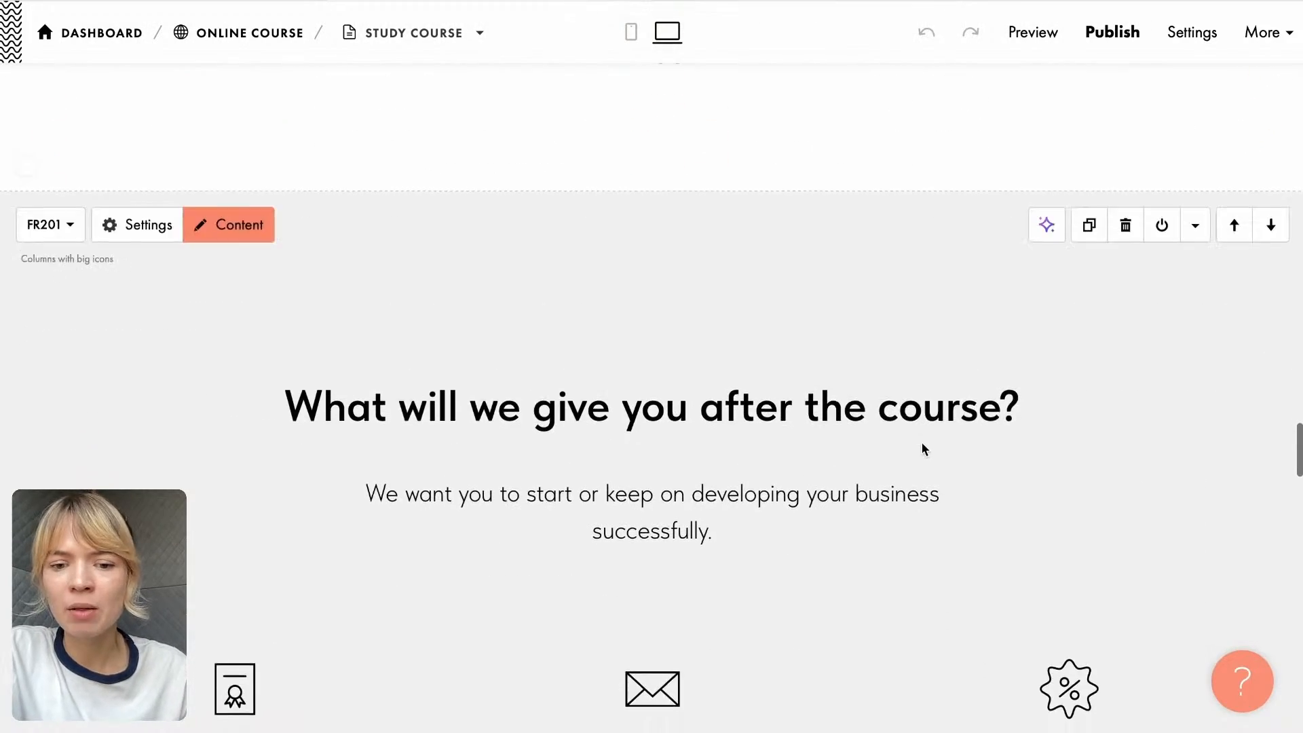
scroll(922, 448, "down", 5)
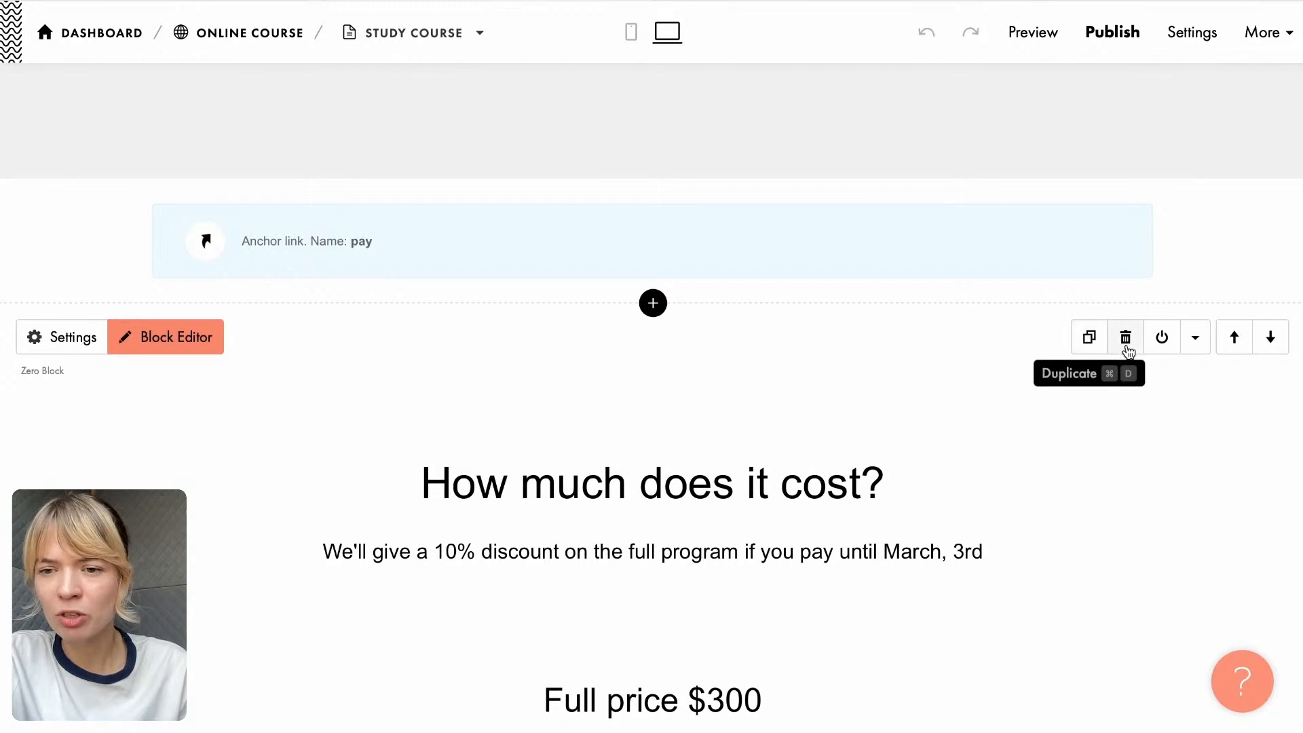
left_click(1126, 339)
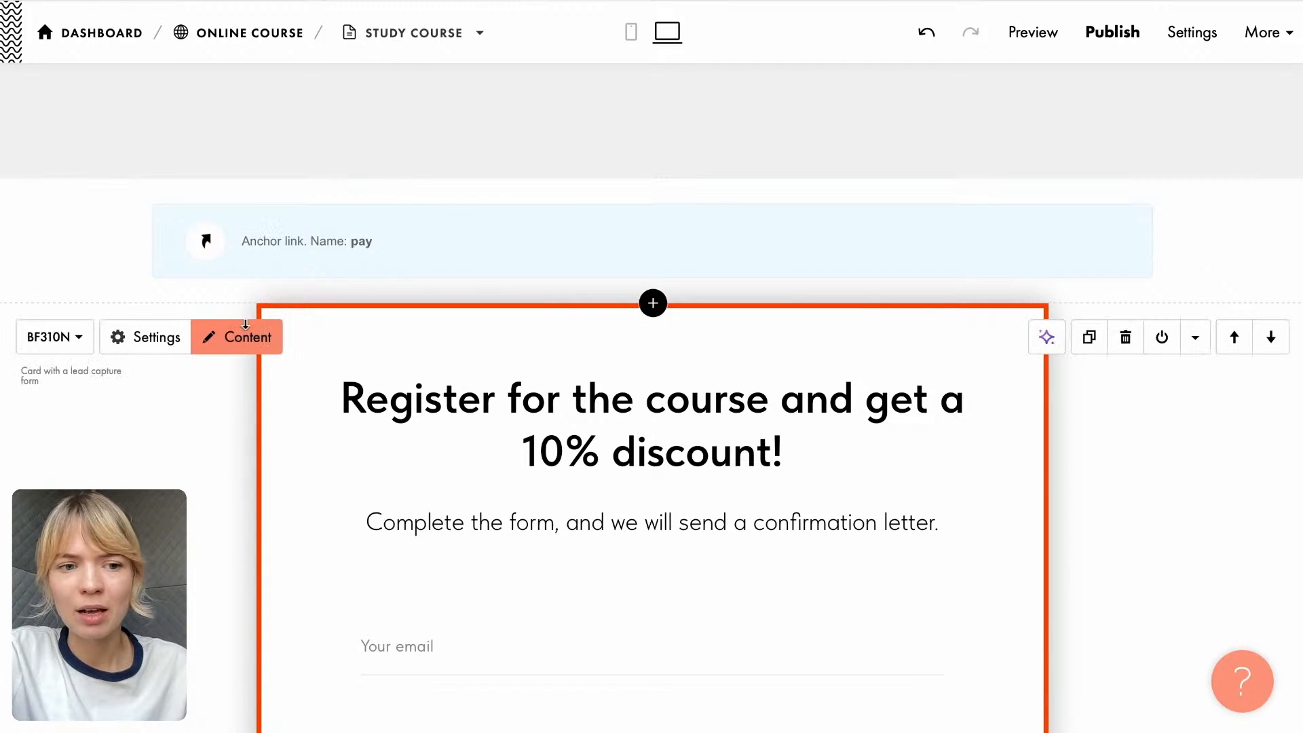
- Insert the BF302 call to action block from the Button category above the course registration form
left_click(653, 304)
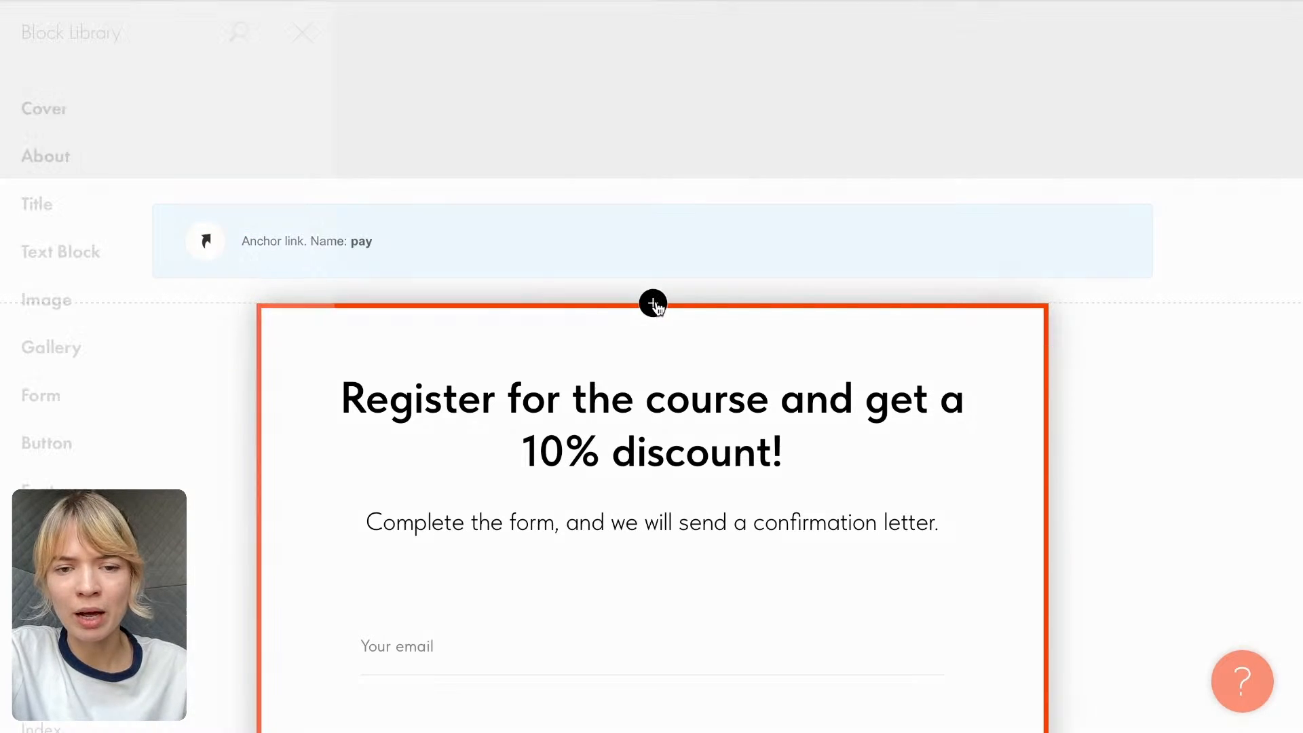
scroll(166, 327, "down", 3)
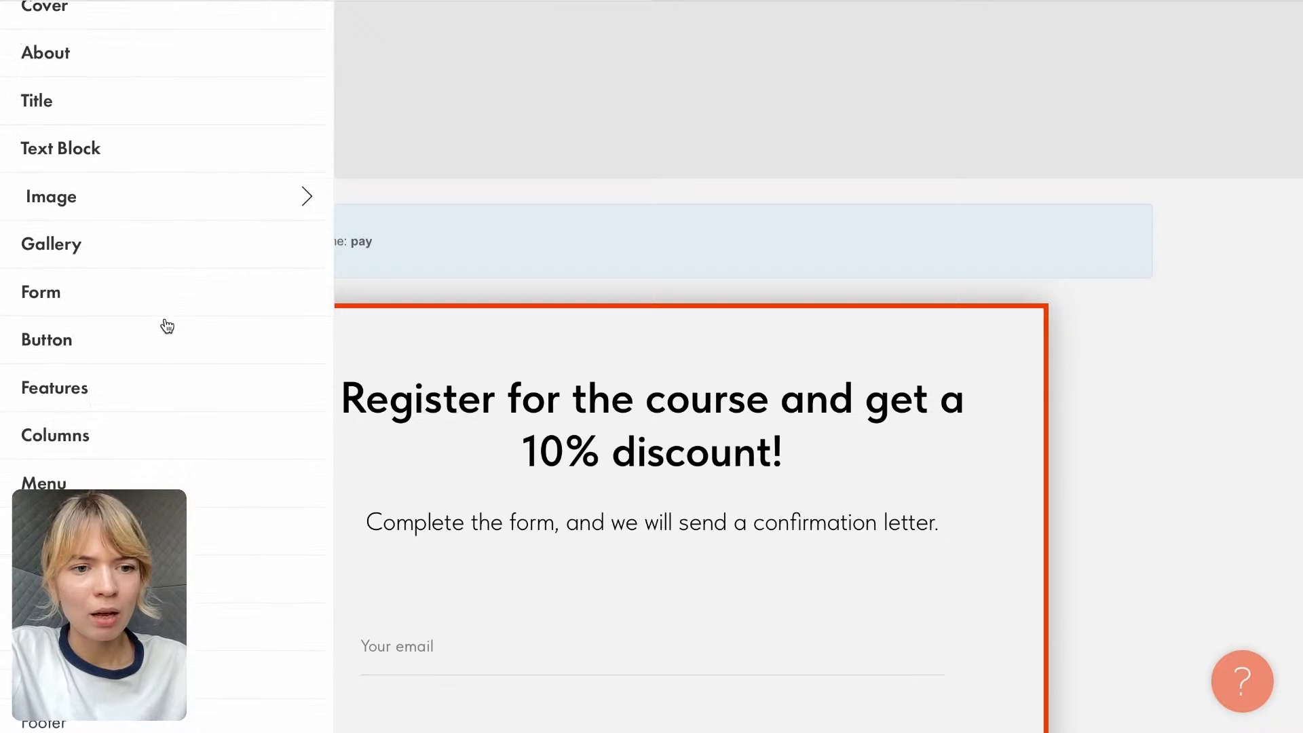
left_click(76, 337)
scroll(390, 324, "down", 12)
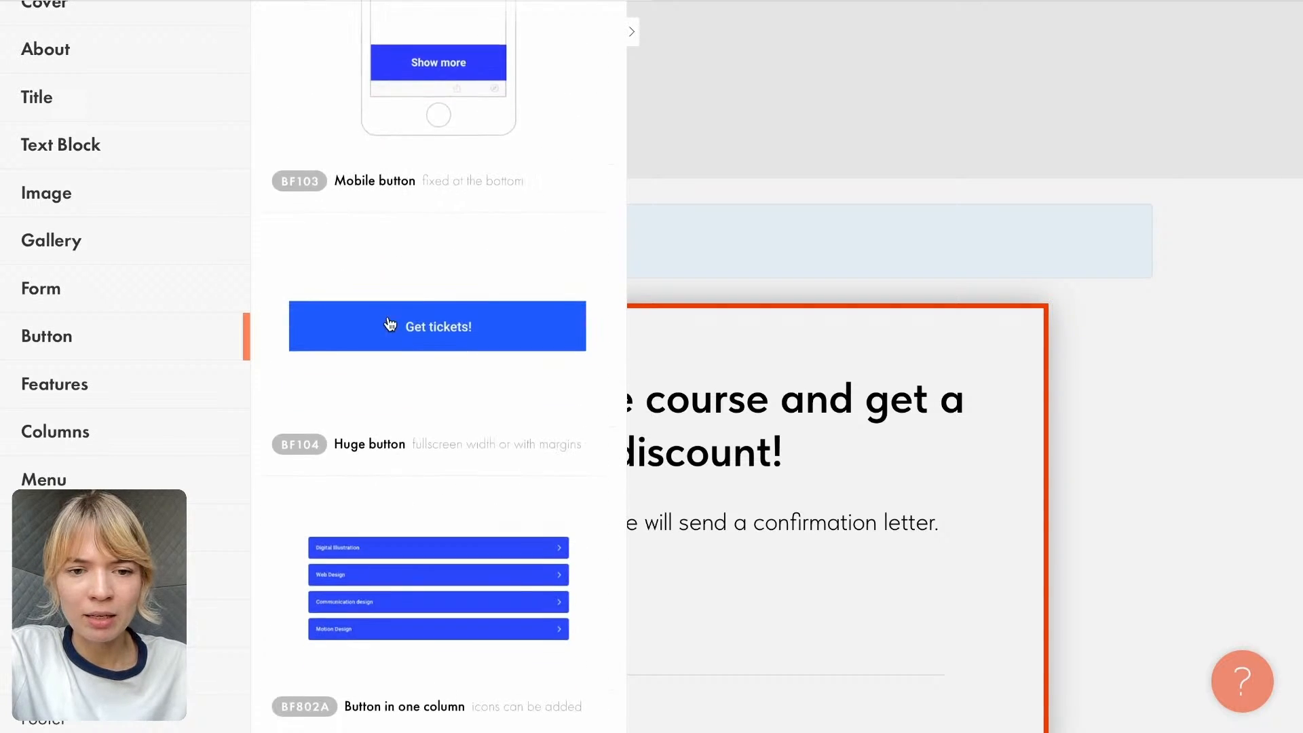
scroll(111, 134, "up", 3)
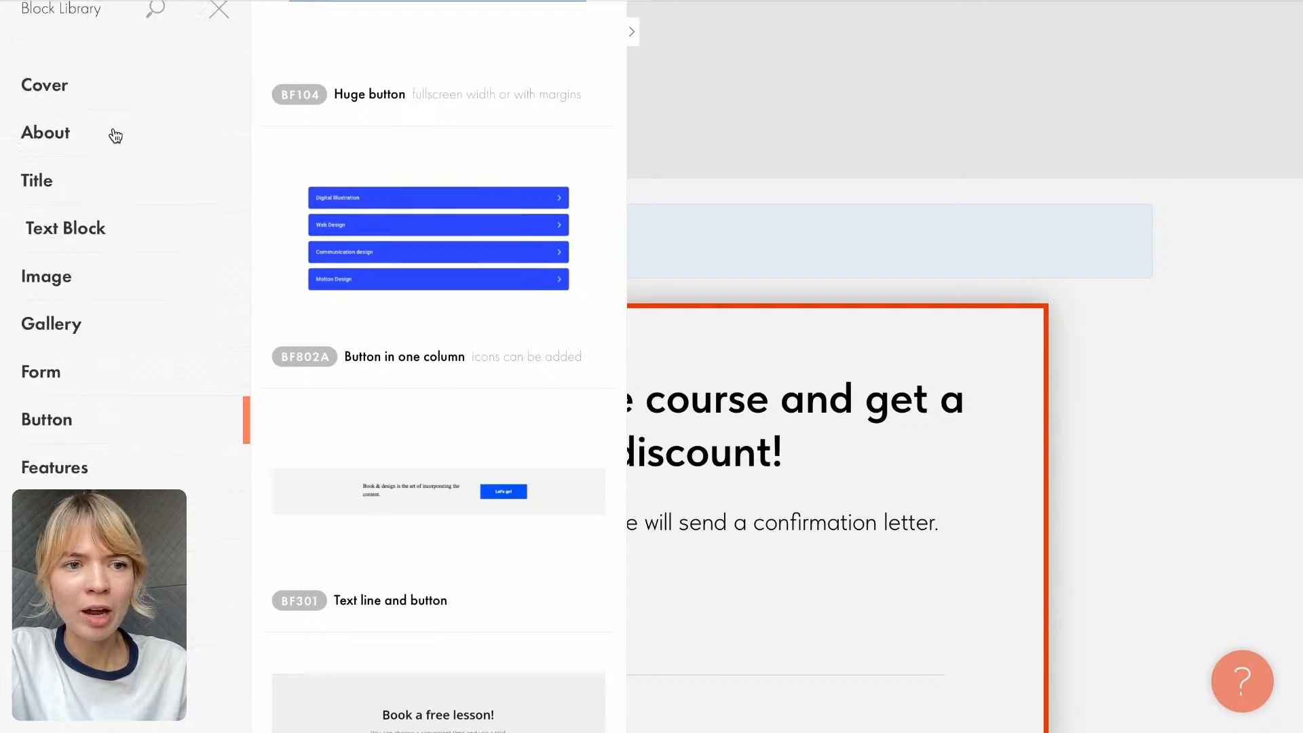
scroll(373, 350, "down", 7)
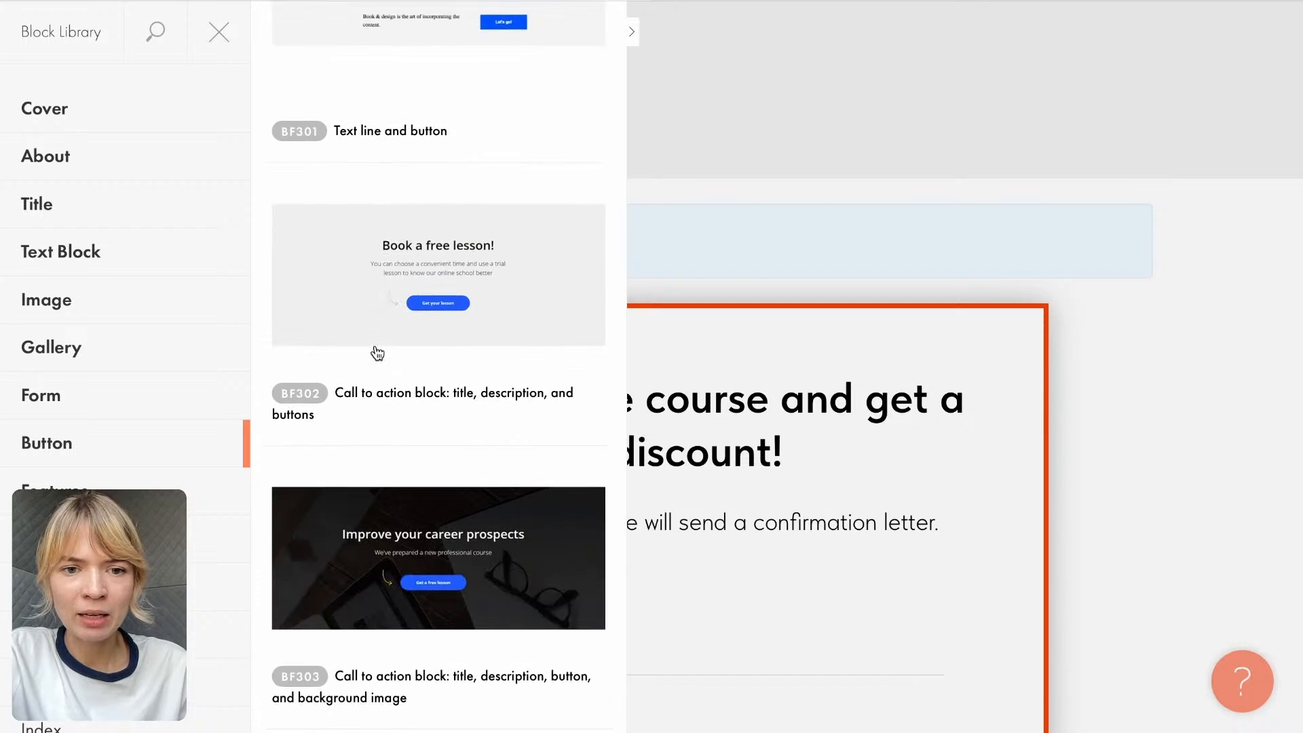
scroll(381, 378, "down", 1)
left_click(374, 159)
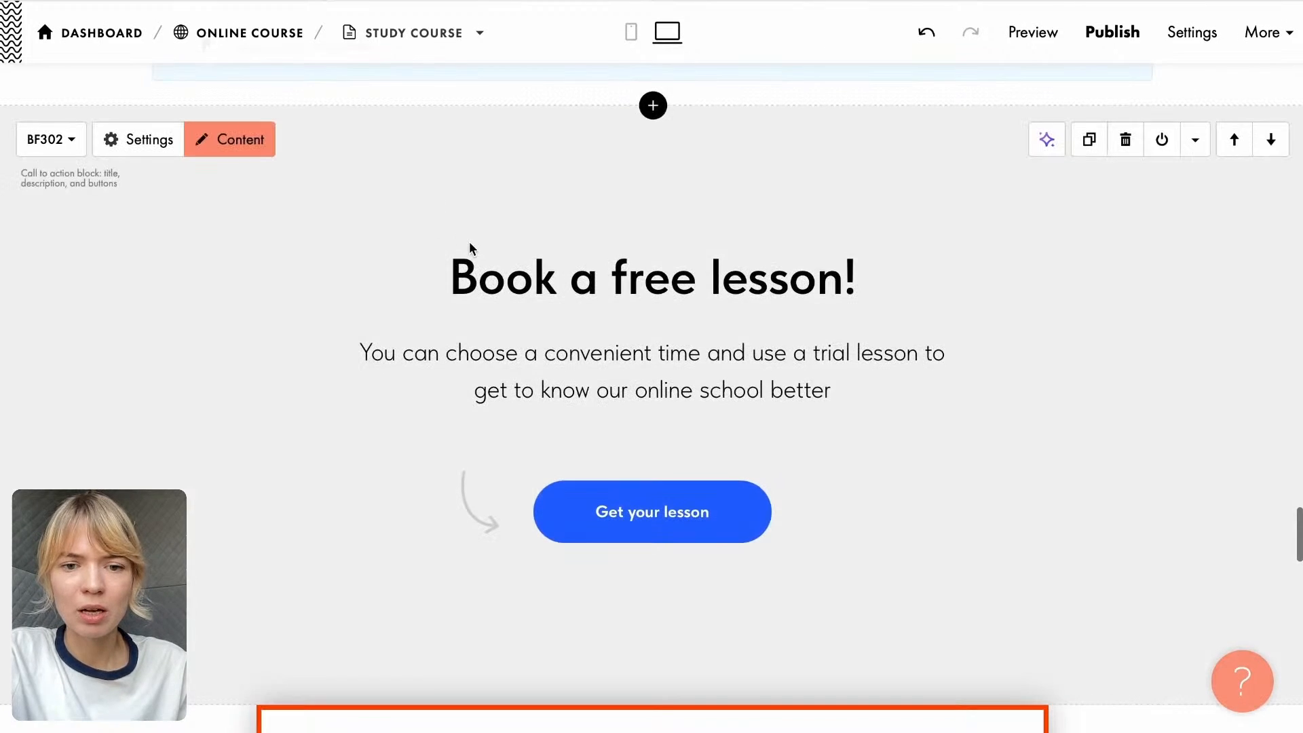
- Delete the BF310N course registration form below the "Book a free lesson!" call to action block
scroll(373, 384, "up", 10)
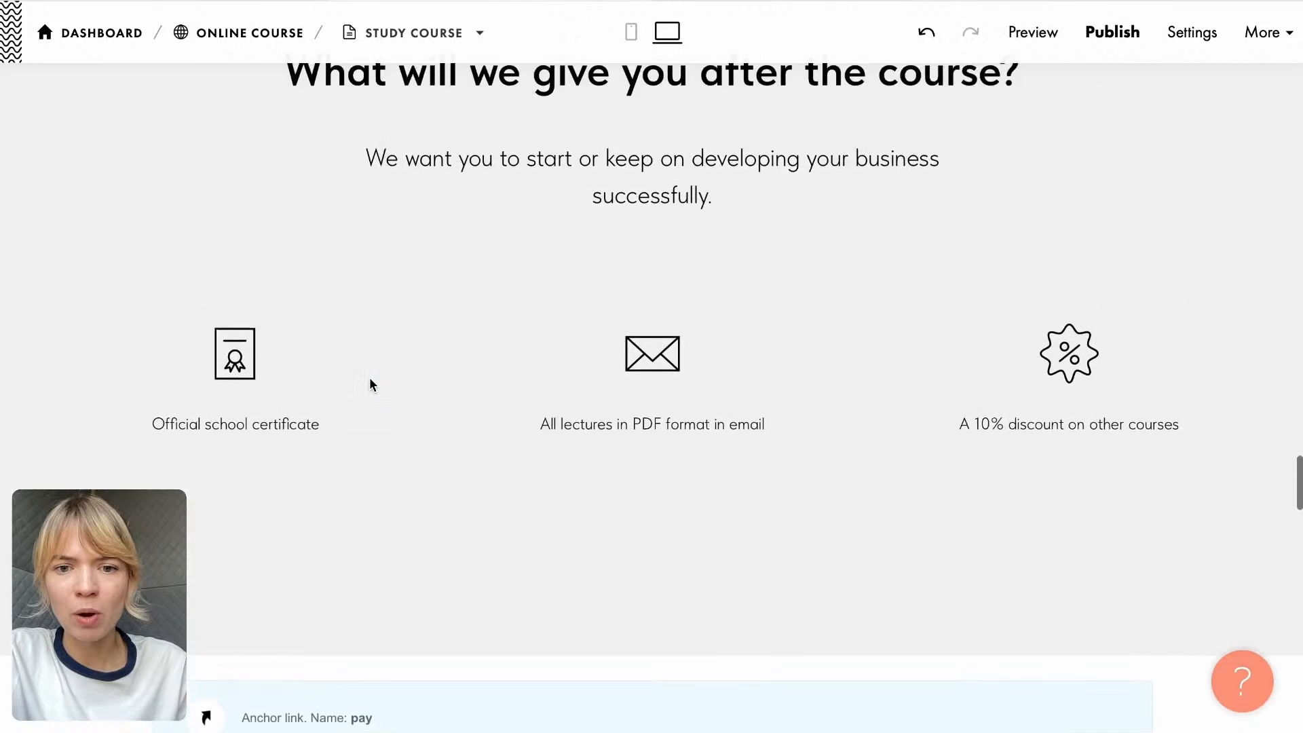
scroll(373, 384, "down", 3)
scroll(370, 382, "down", 8)
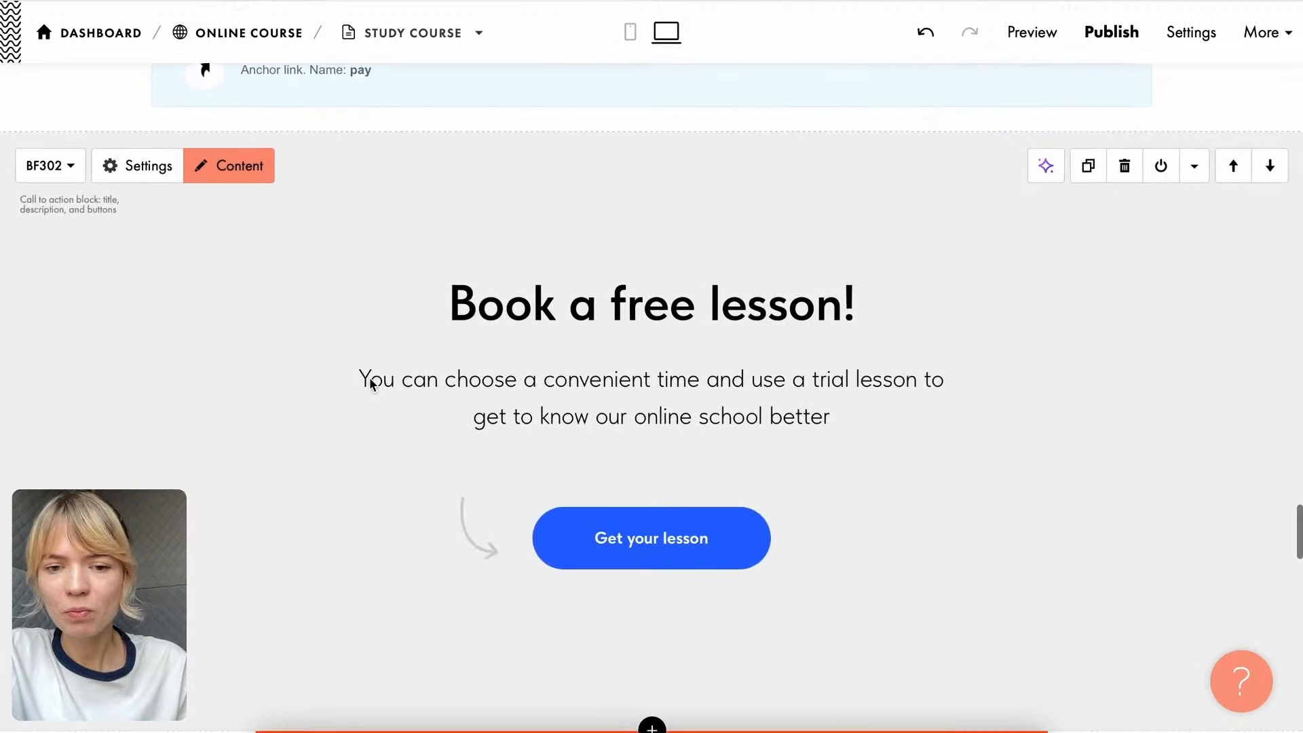
mouse_move(934, 608)
scroll(808, 399, "down", 6)
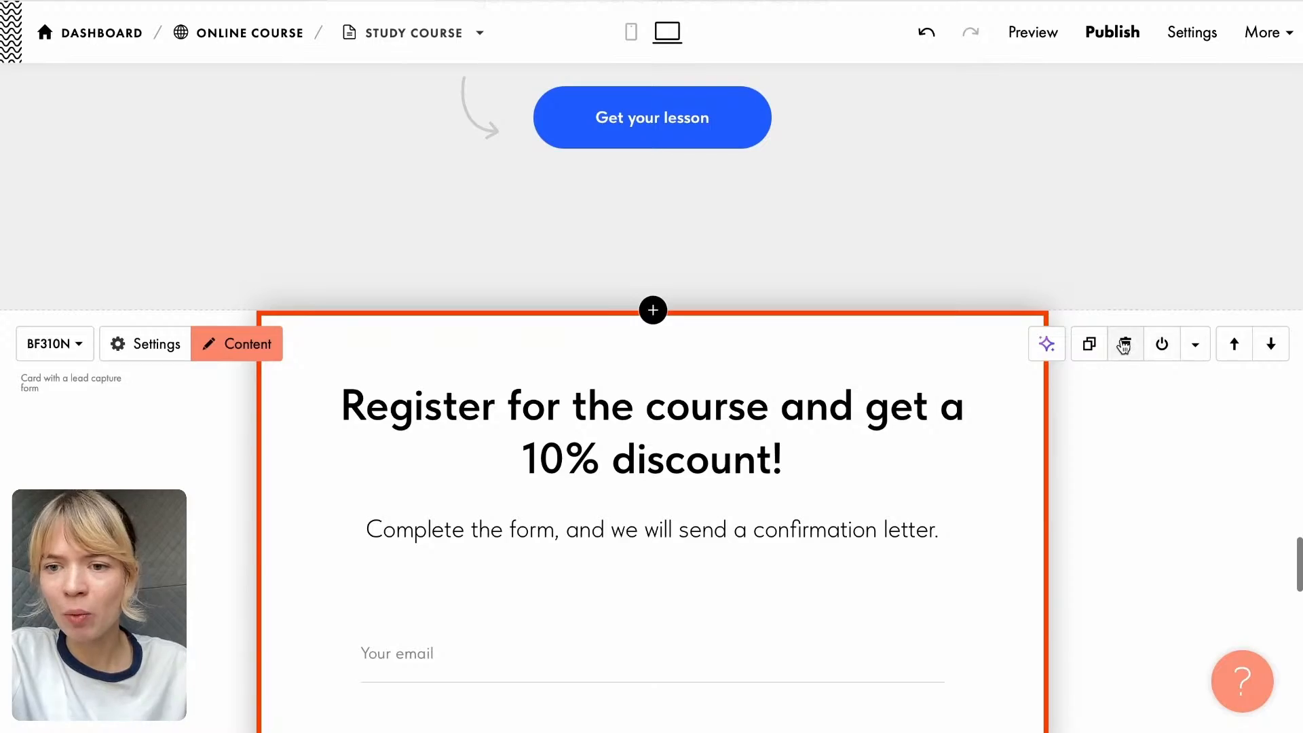
left_click(1124, 345)
- Copy the heading "Before You Build: Quick Guide To Audience & User Research" and the tags ONGOING and 90 MINUTES from the Google Doc onto the cover
scroll(1100, 407, "up", 10)
scroll(1102, 409, "up", 20)
scroll(1102, 410, "up", 15)
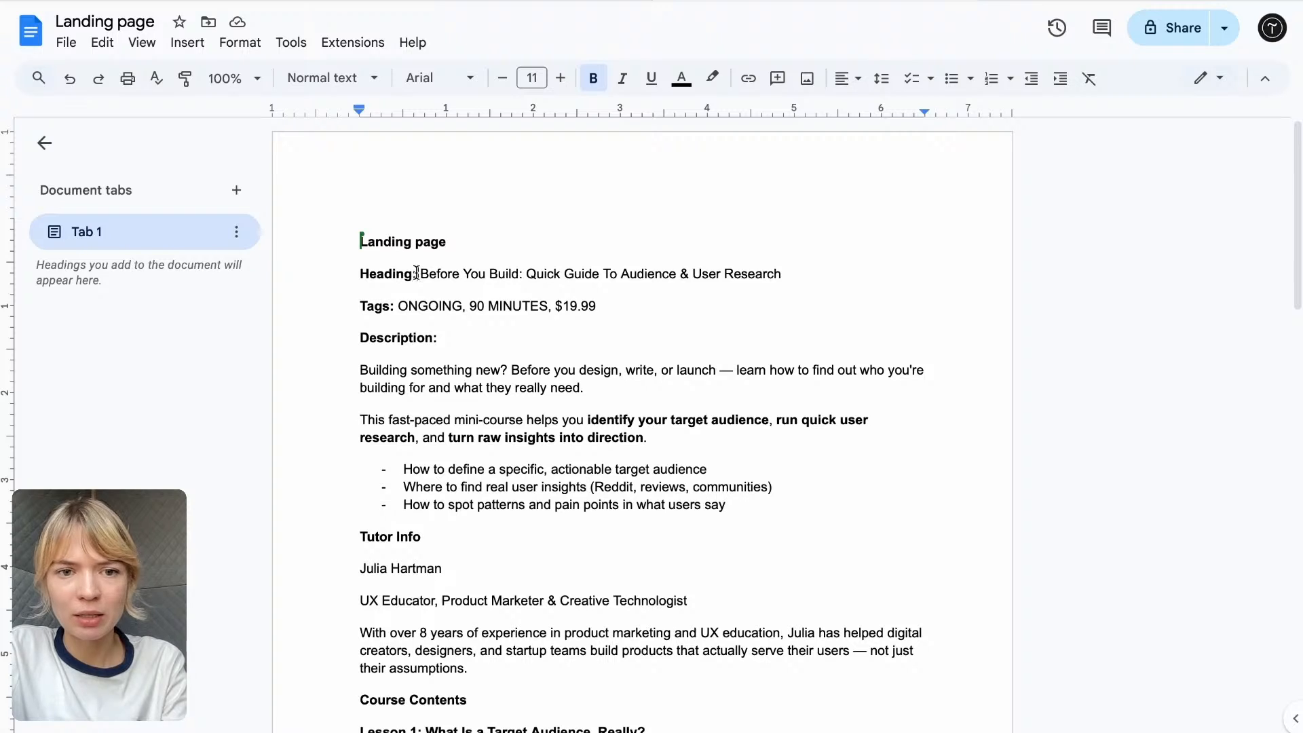
left_click_drag(416, 273, 808, 271)
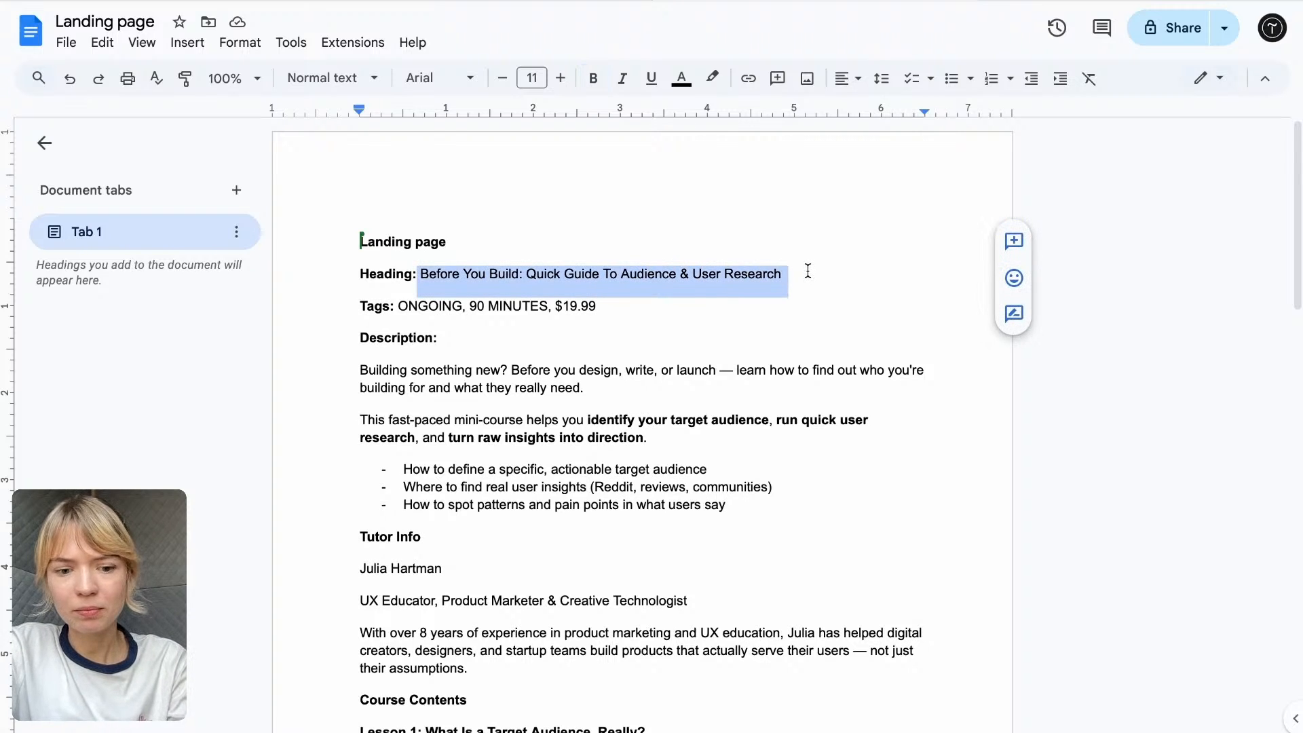
left_click(507, 1)
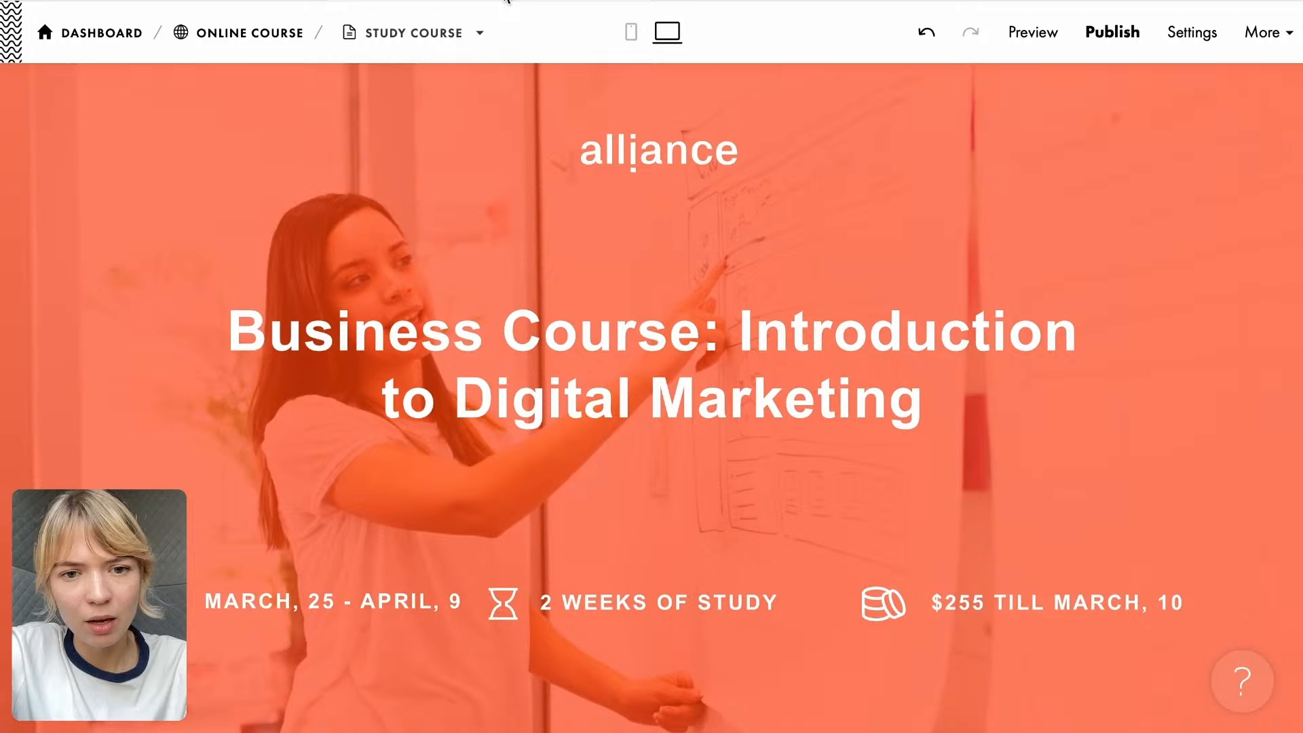
left_click(800, 7)
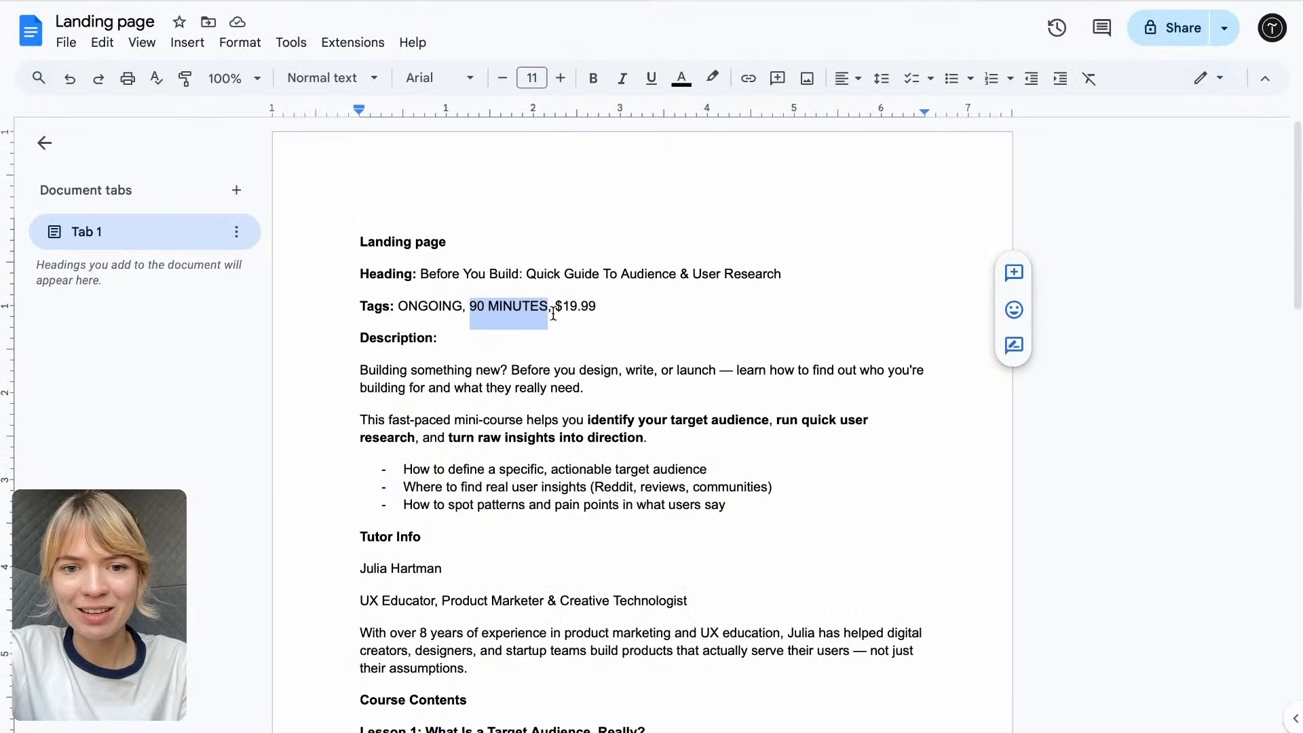
- Replace the $255 price on the cover with $19.99 from the Landing page Google Doc and remove the pasted line breaks
left_click_drag(557, 309, 614, 309)
key("ctrl+c")
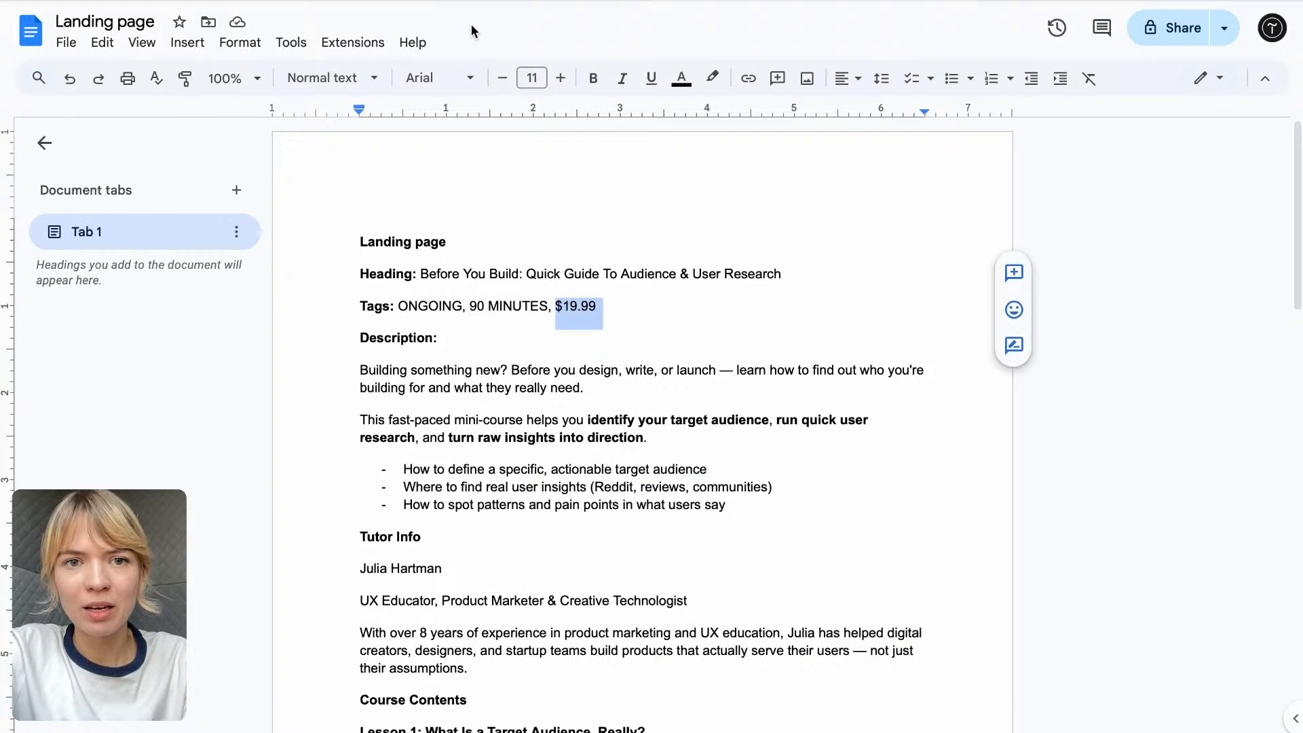
left_click(481, 6)
left_click(1017, 605)
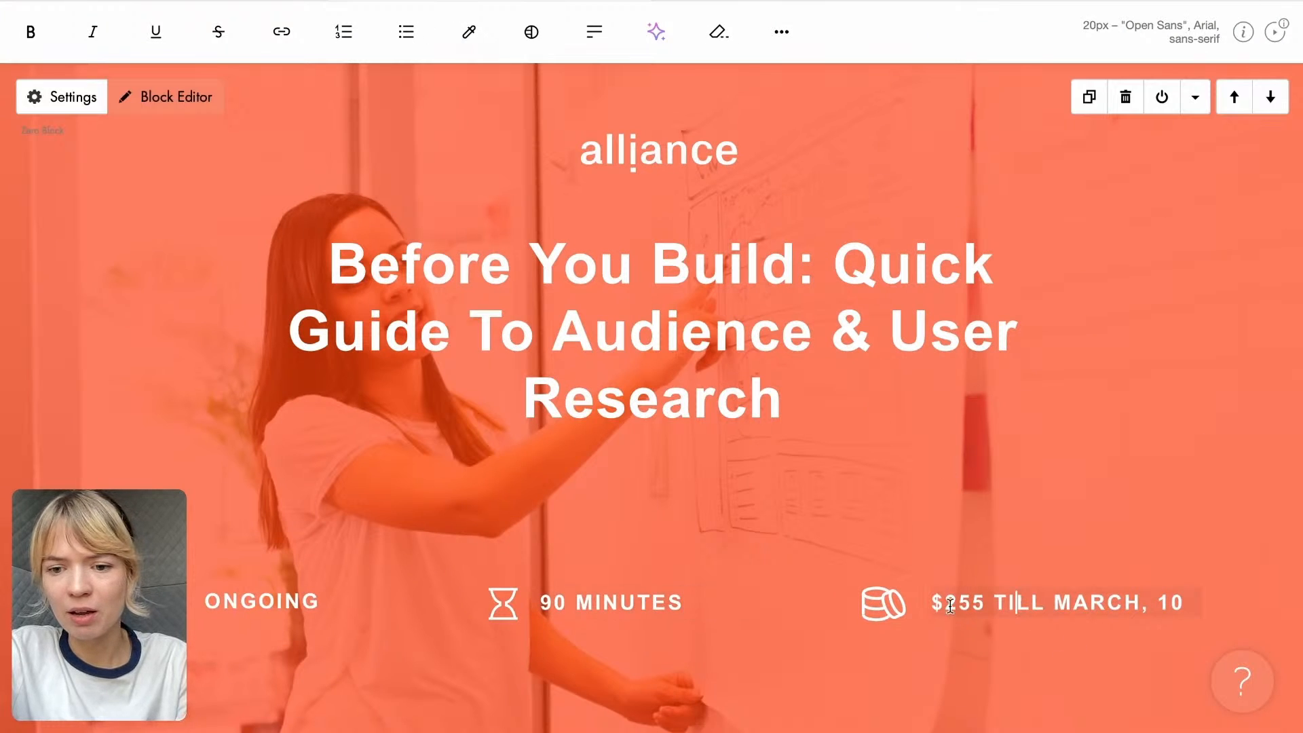
left_click_drag(982, 603, 931, 603)
key("ctrl+v")
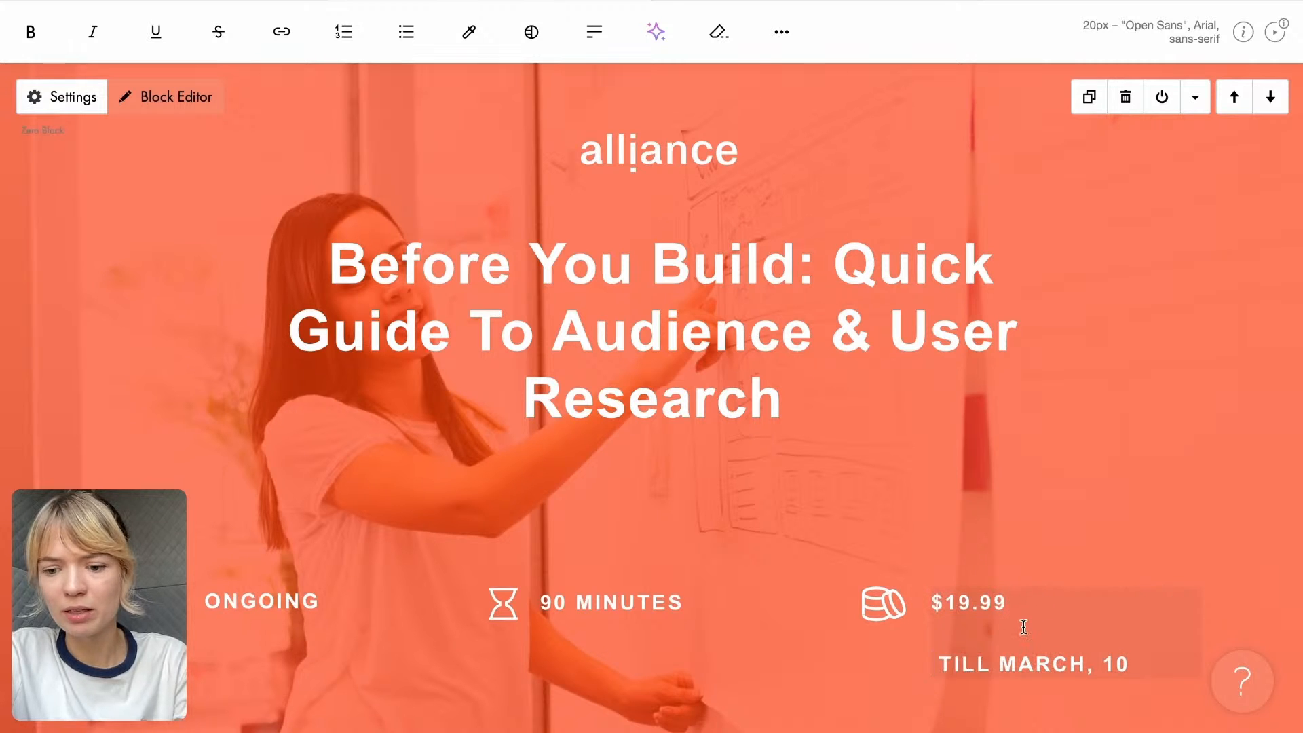
key("BackSpace")
key("BackSpace")
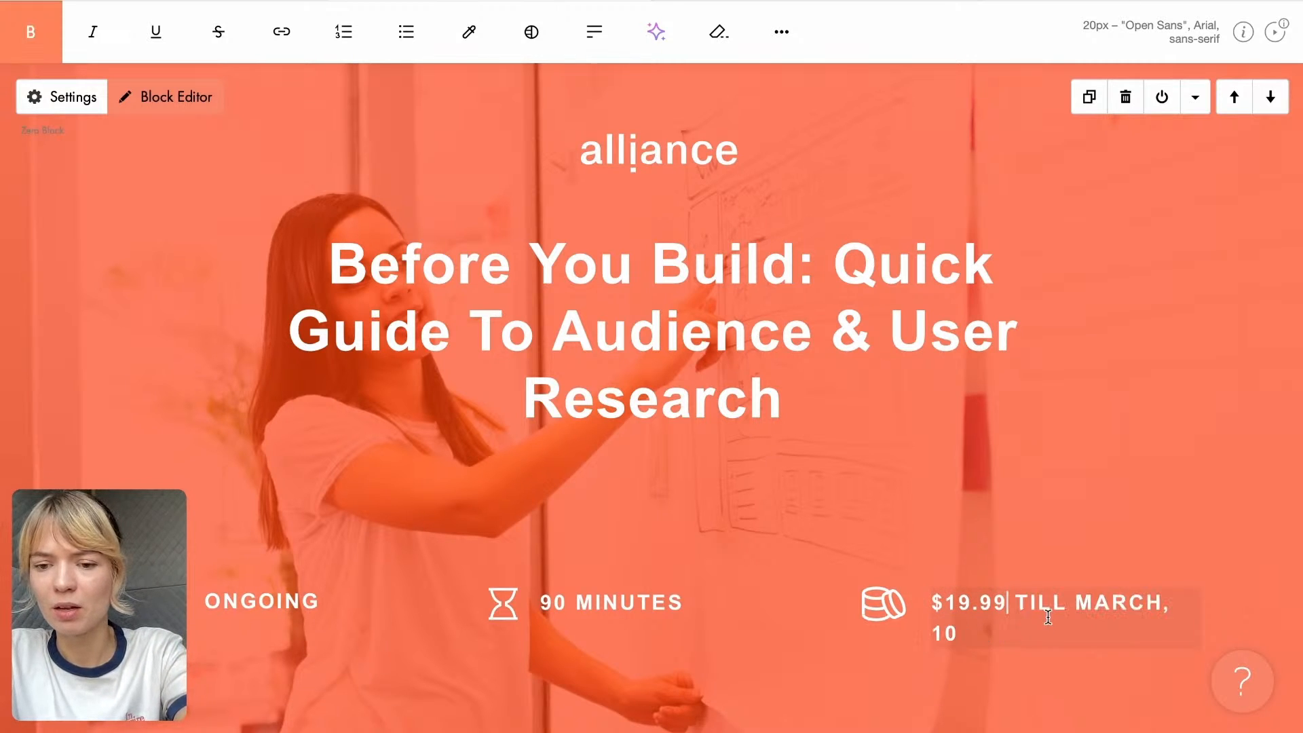
- Change the month in the cover's price deadline to SEPTEMBER in capital letters
left_click(1112, 611)
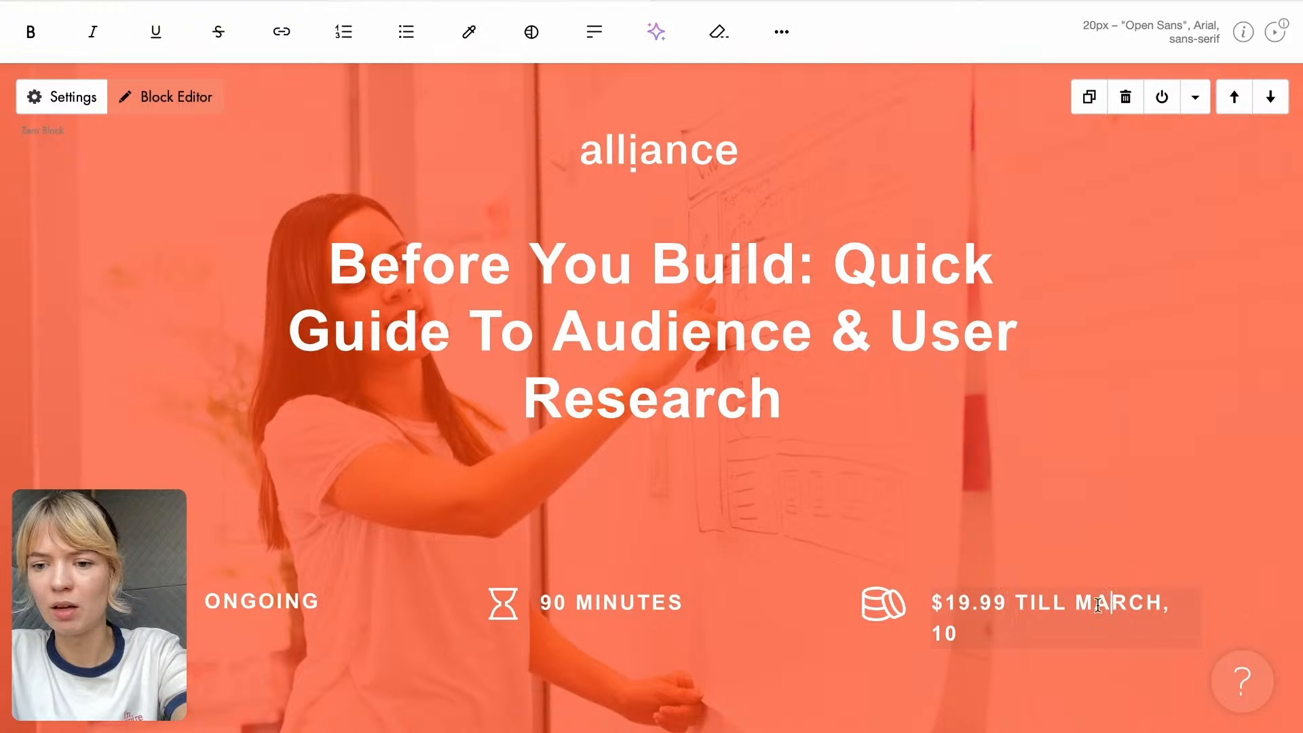
left_click_drag(1077, 602, 1160, 604)
type("september")
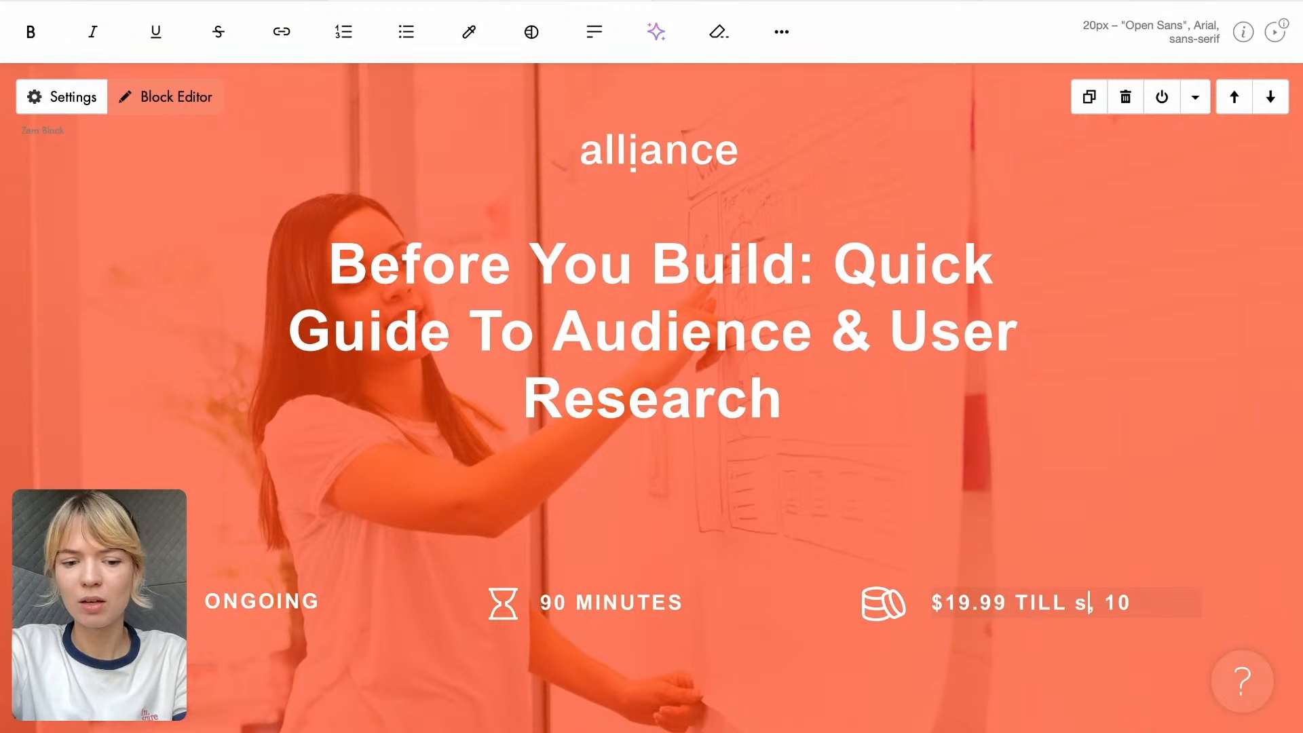
key("BackSpace")
key("BackSpace")
key("BackSpace")
key("BackSpace")
key("BackSpace")
key("BackSpace")
key("BackSpace")
key("BackSpace")
key("BackSpace")
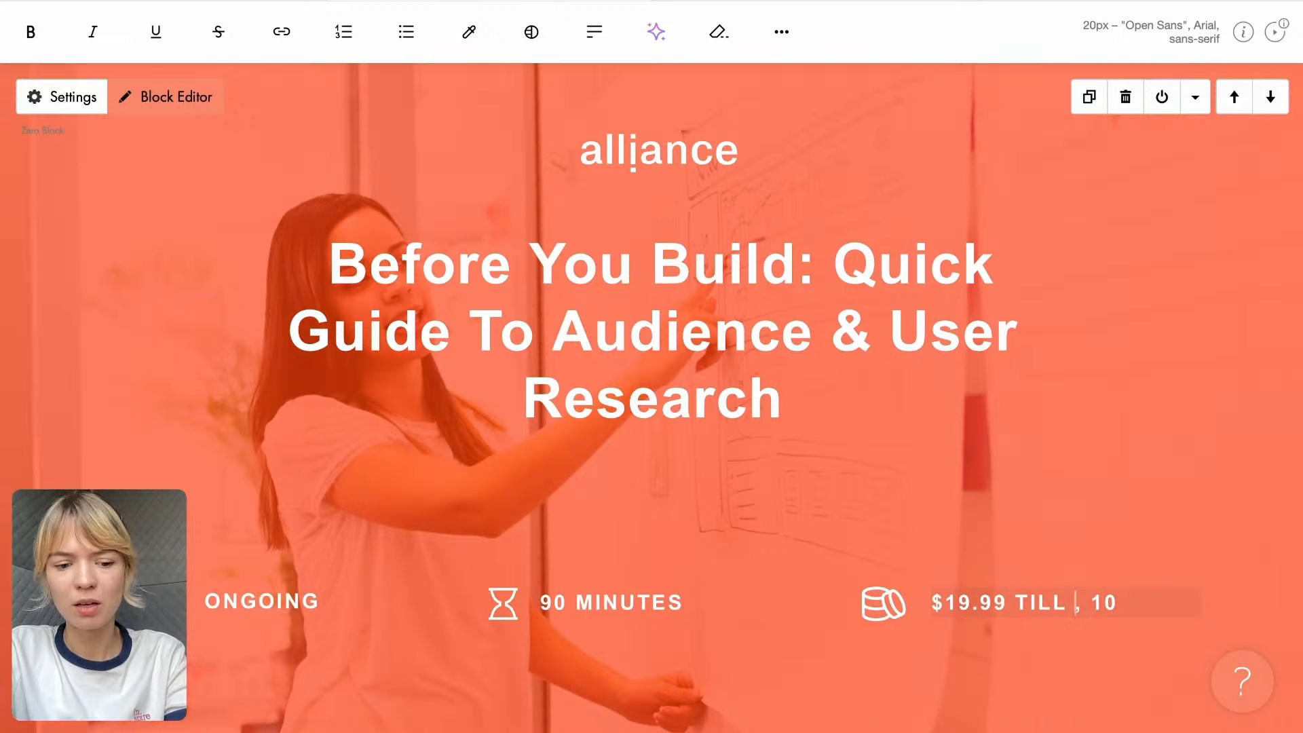
type("s")
type("SEPTEMBER")
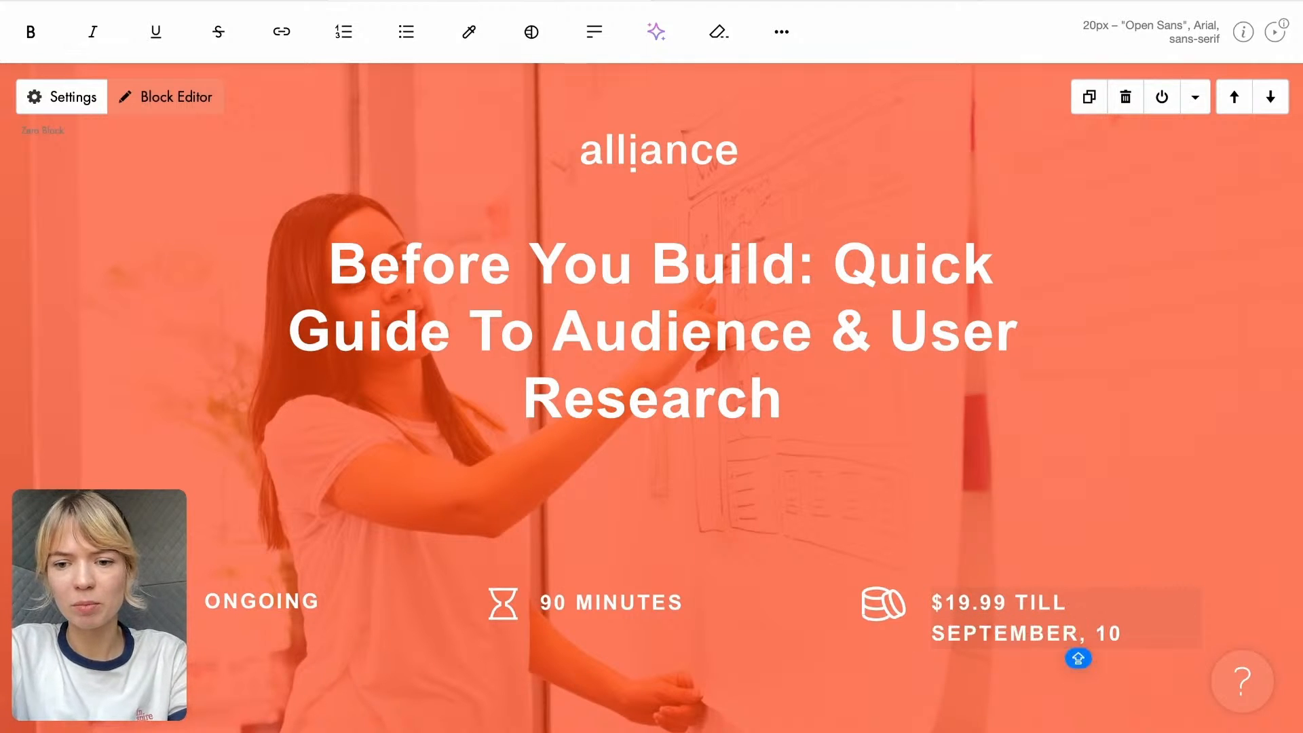
left_click(689, 539)
- Open the cover block in the Block Editor and replace the missing Open Sans font with Arial
scroll(688, 539, "down", 1)
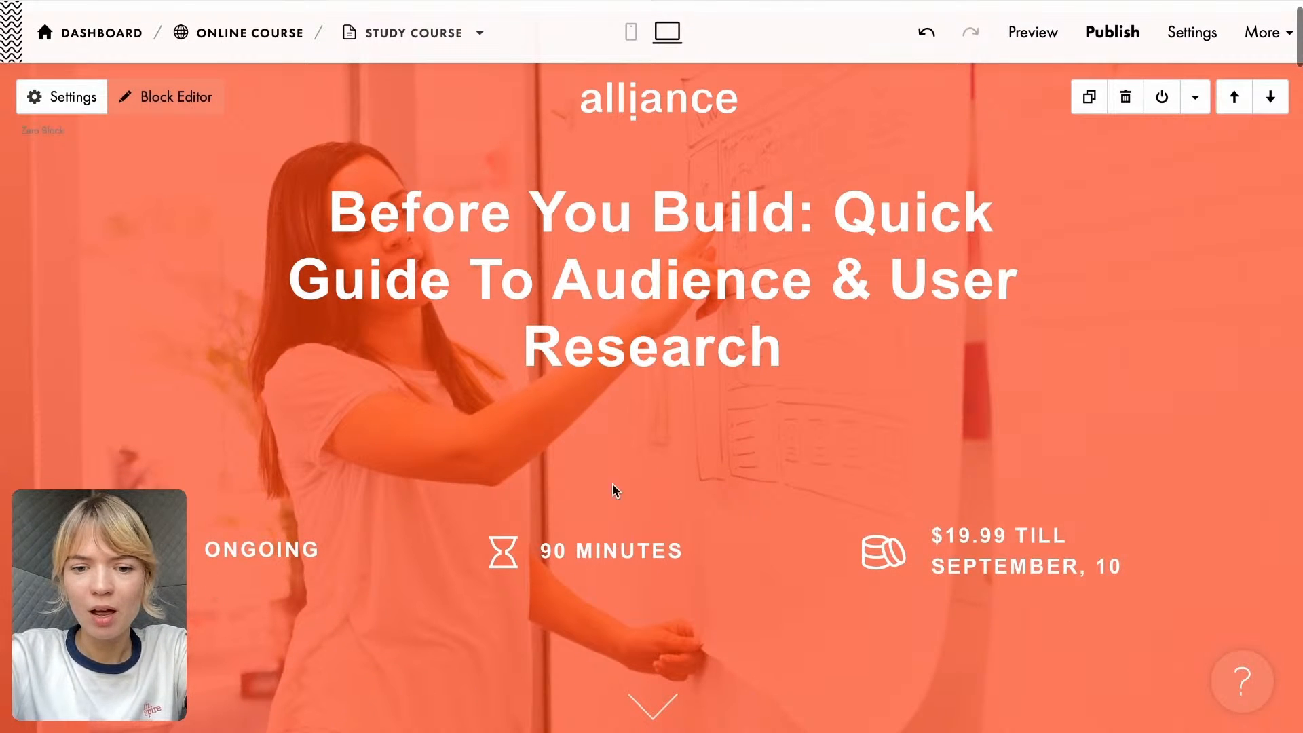
scroll(588, 391, "up", 1)
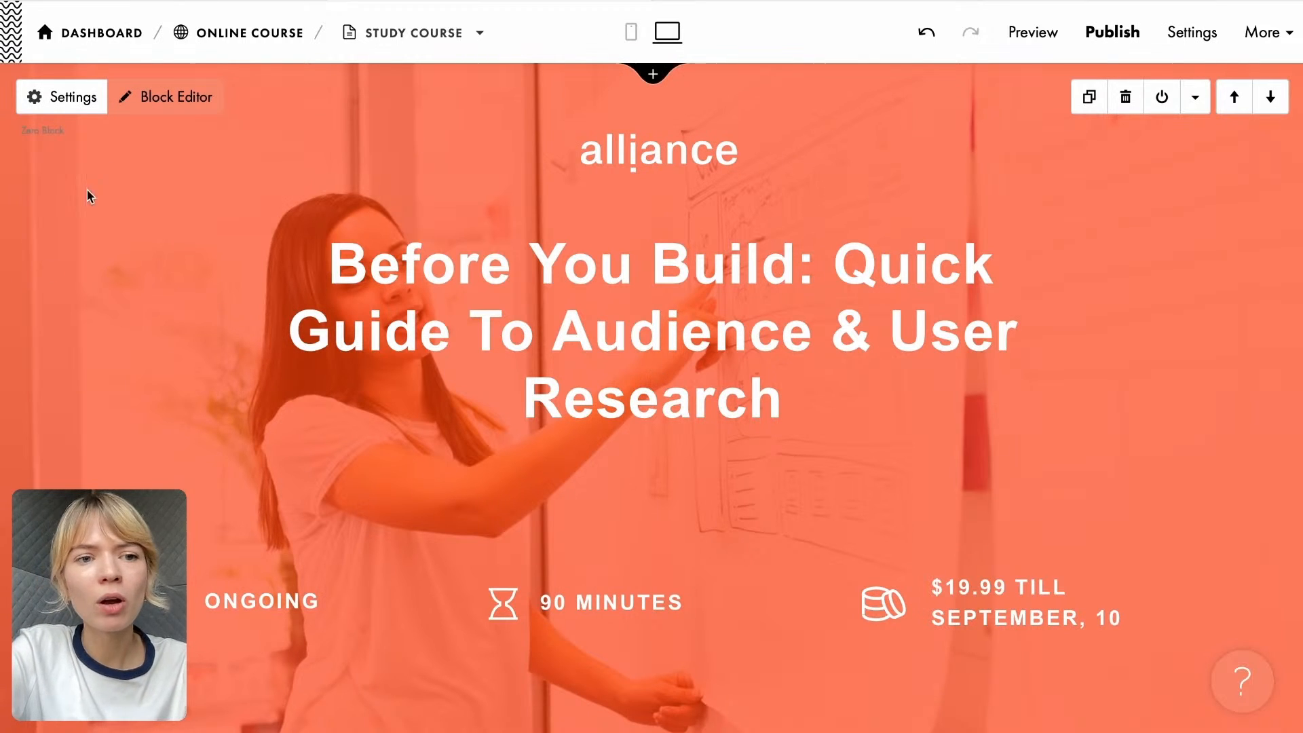
left_click(174, 108)
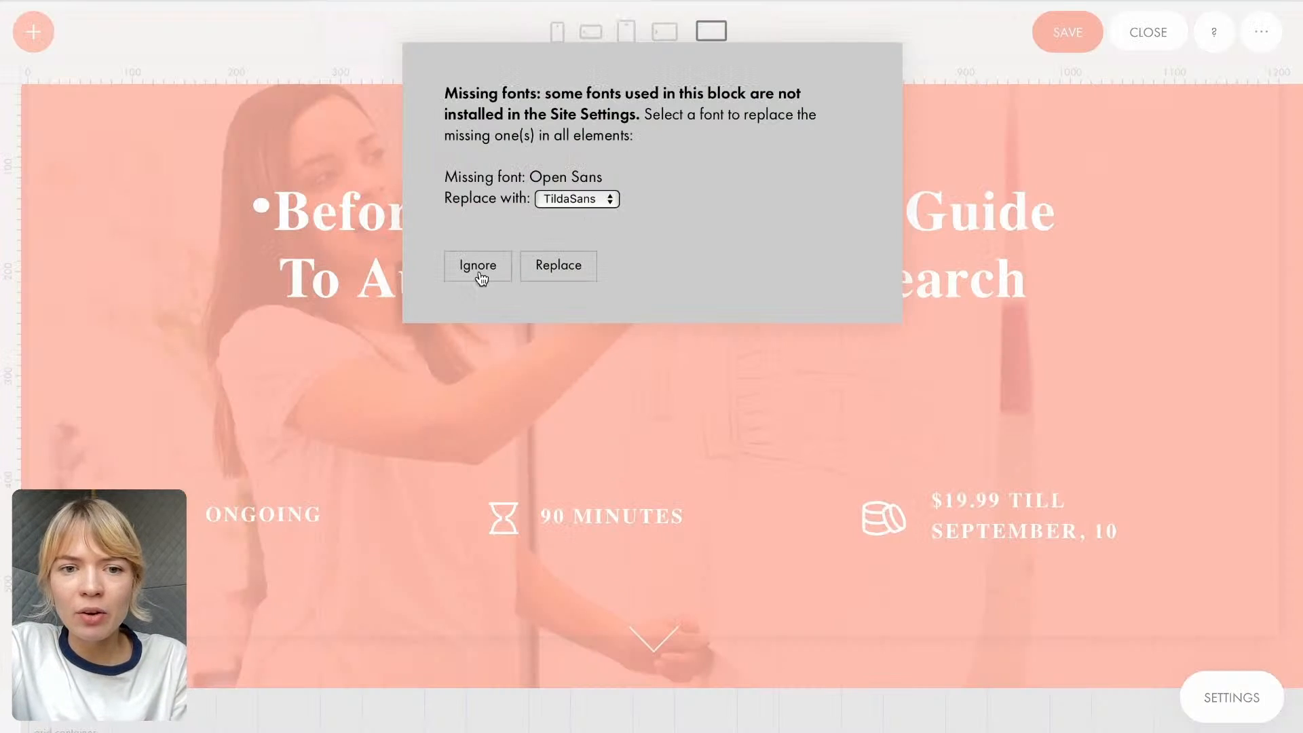
left_click(553, 201)
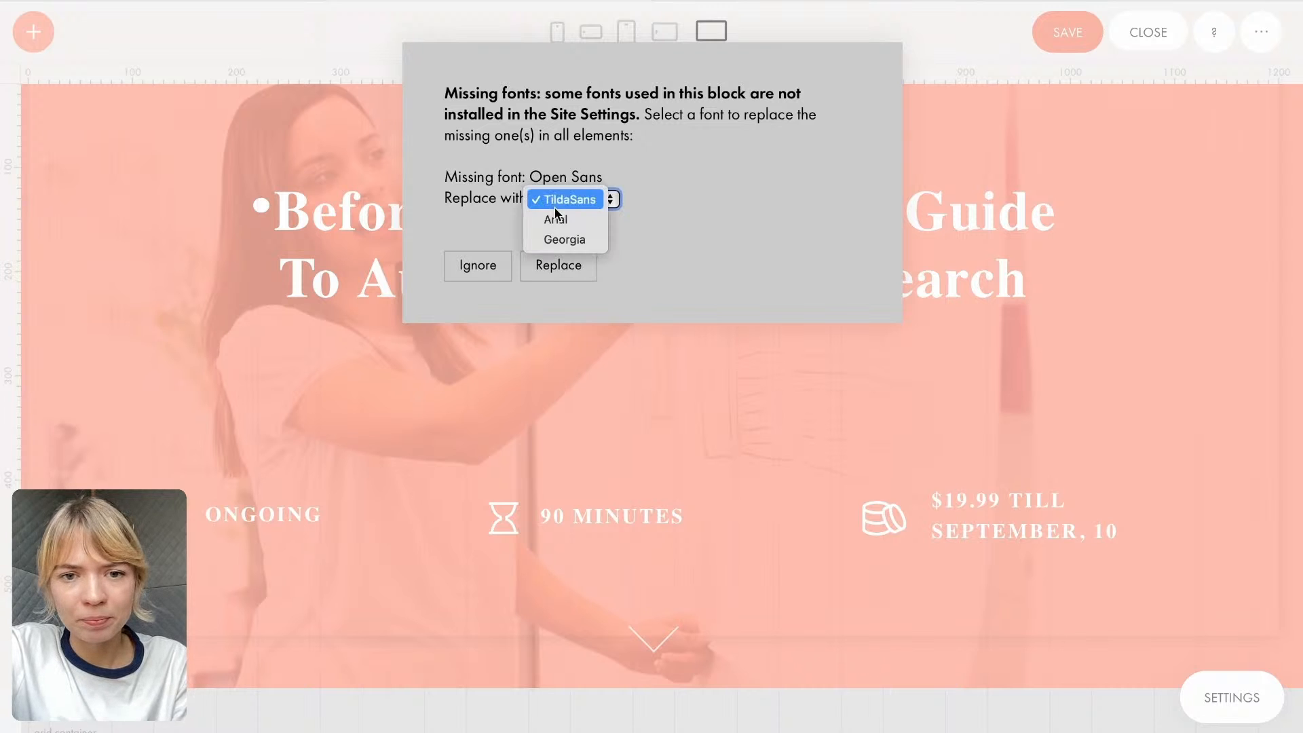
left_click(555, 219)
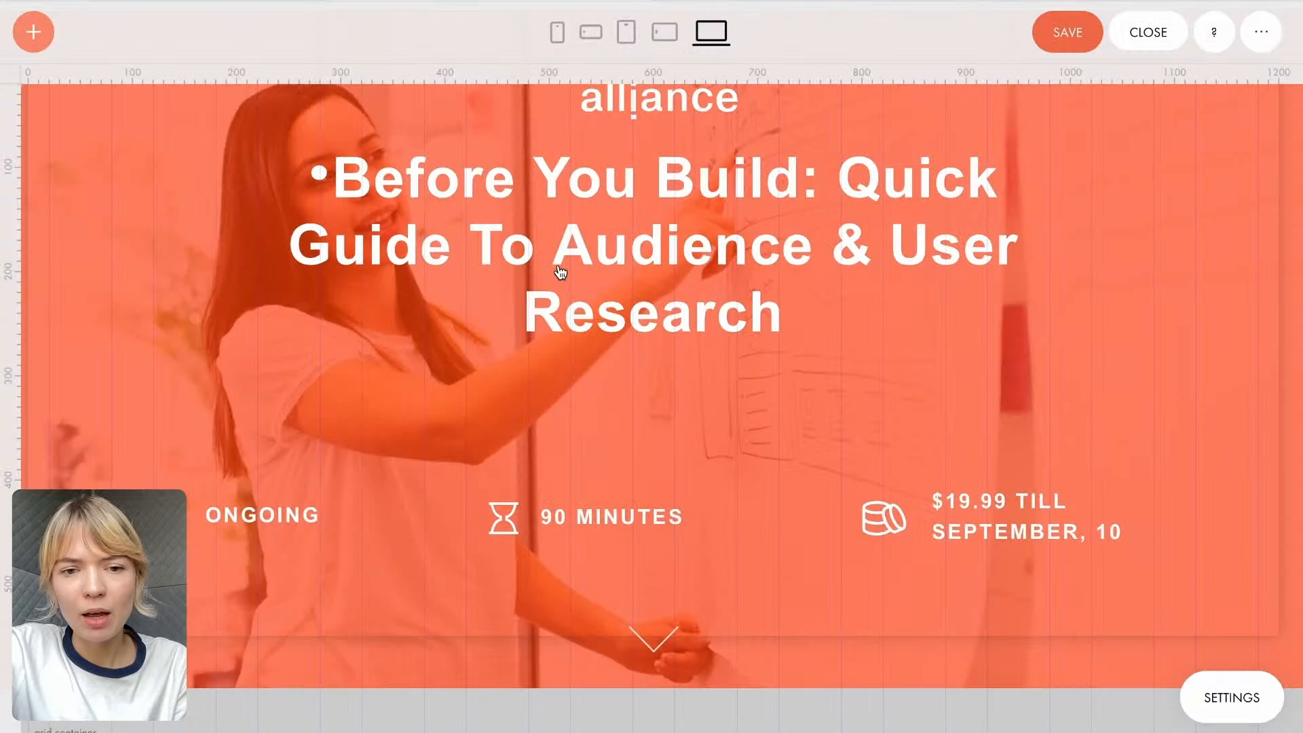
left_click(556, 272)
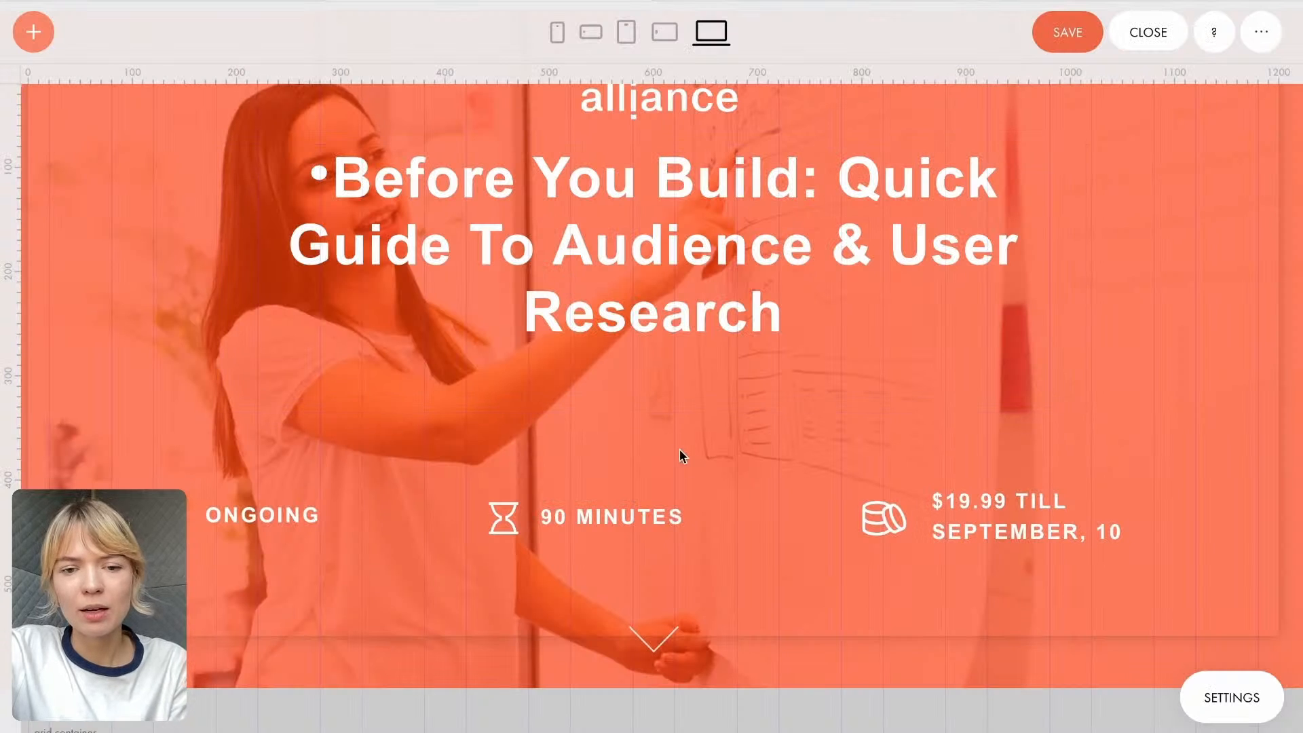
- Widen the price text box to about 326 px so that its text fits on one line
scroll(679, 455, "down", 3)
scroll(698, 465, "up", 1)
left_click(1121, 476)
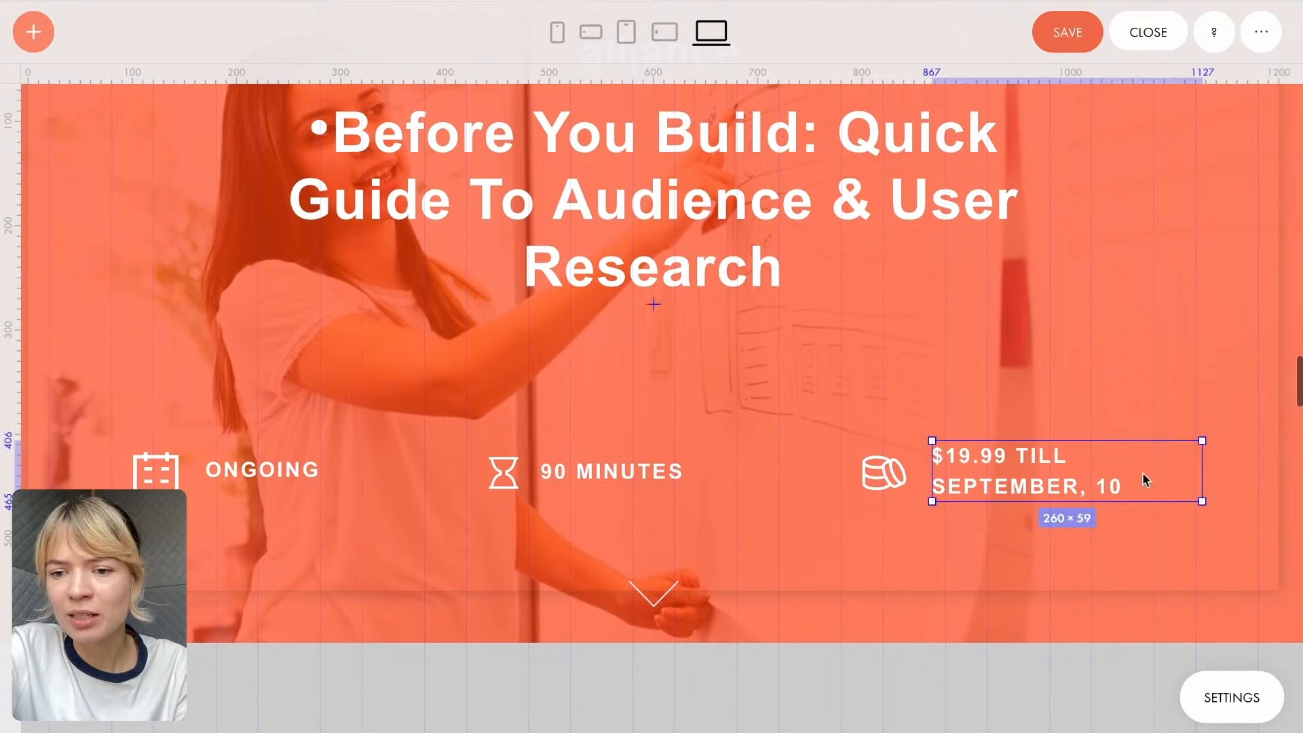
left_click_drag(1204, 476, 1270, 476)
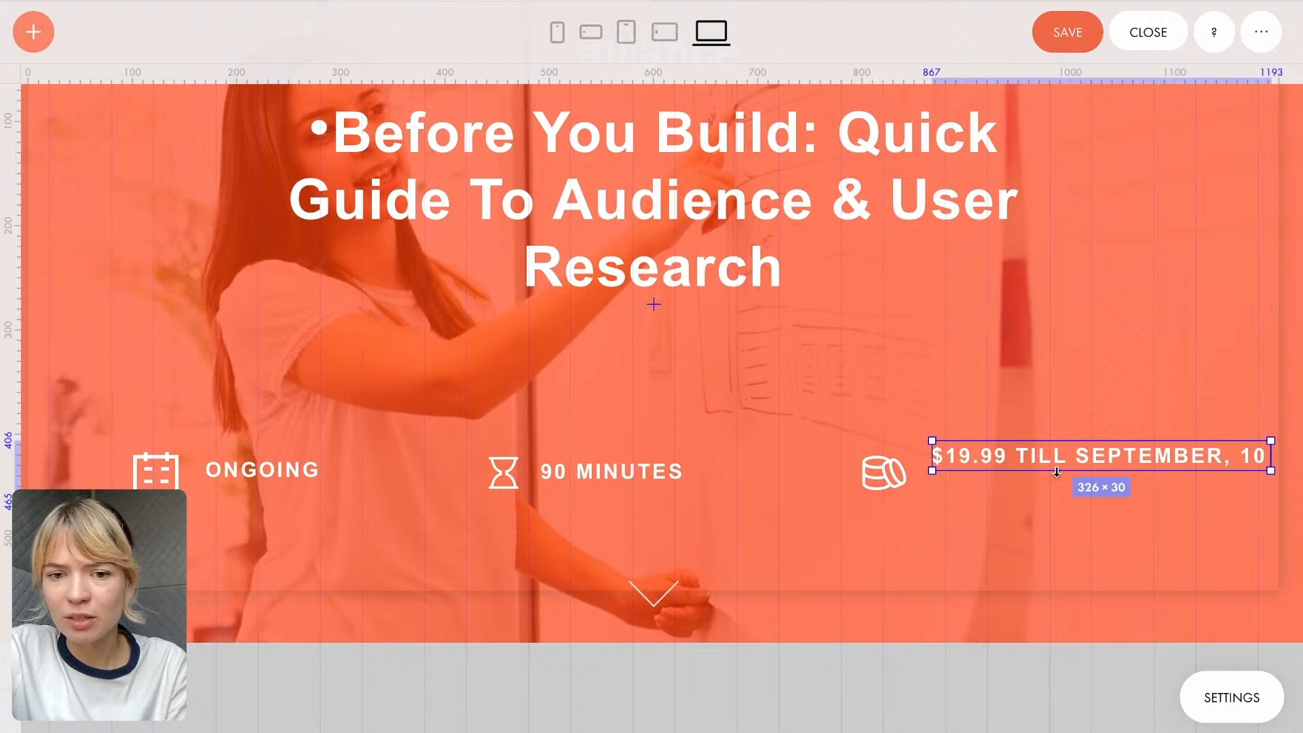
- Add a horizontal guide at 446 and move the price text to Y 422, level with the other tags
left_click_drag(612, 71, 612, 476)
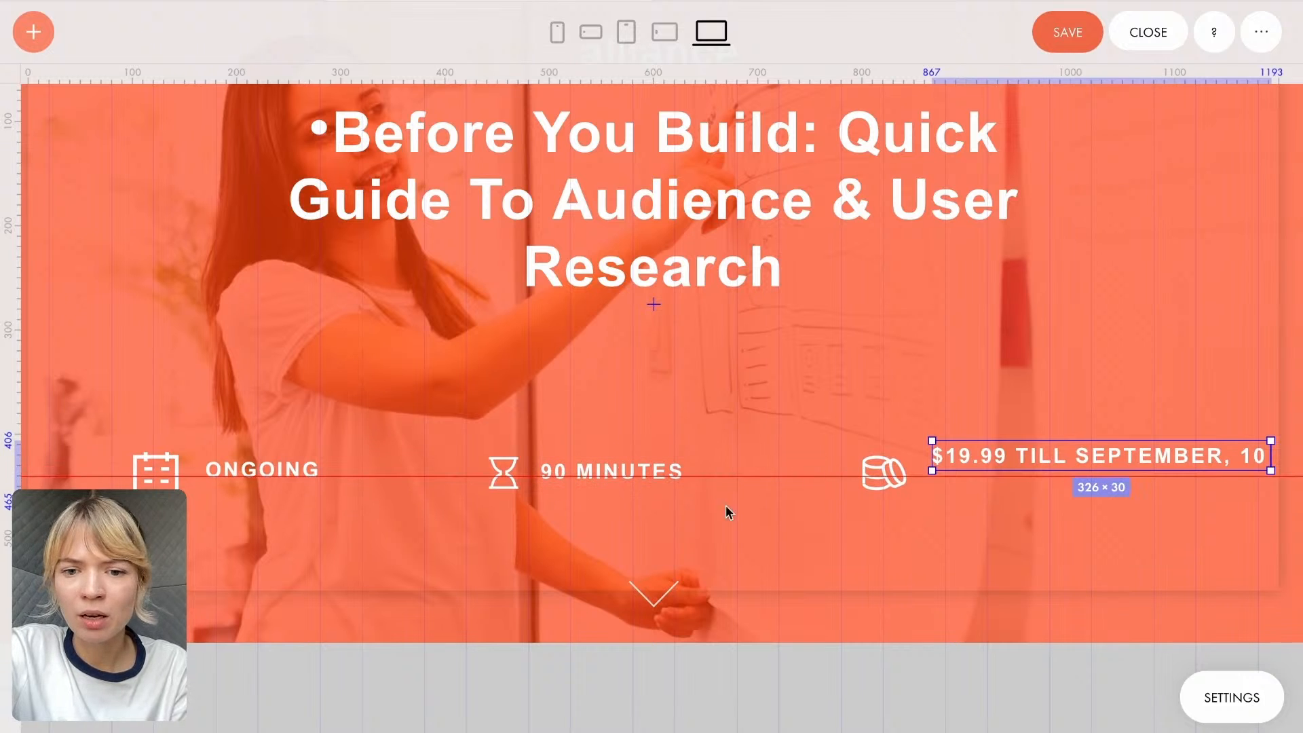
left_click_drag(711, 477, 711, 477)
left_click_drag(953, 460, 962, 476)
left_click_drag(801, 471, 801, 479)
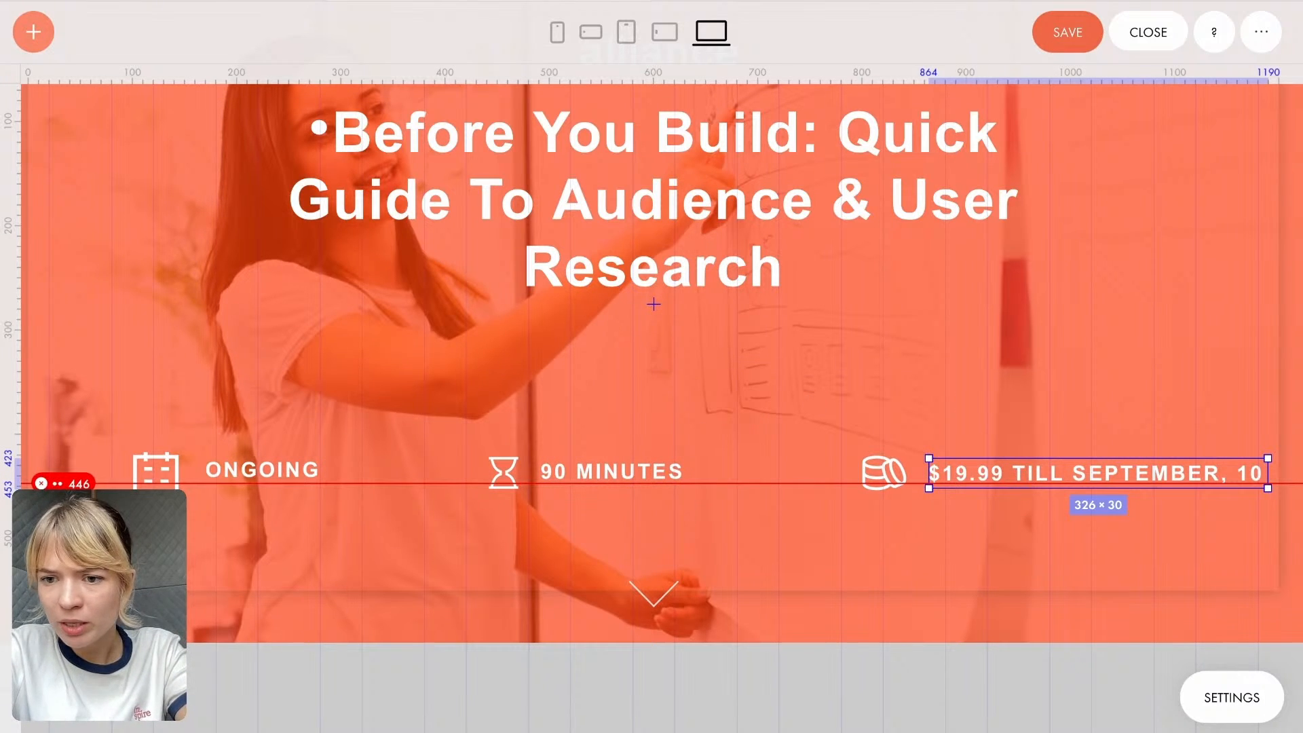
key("Up")
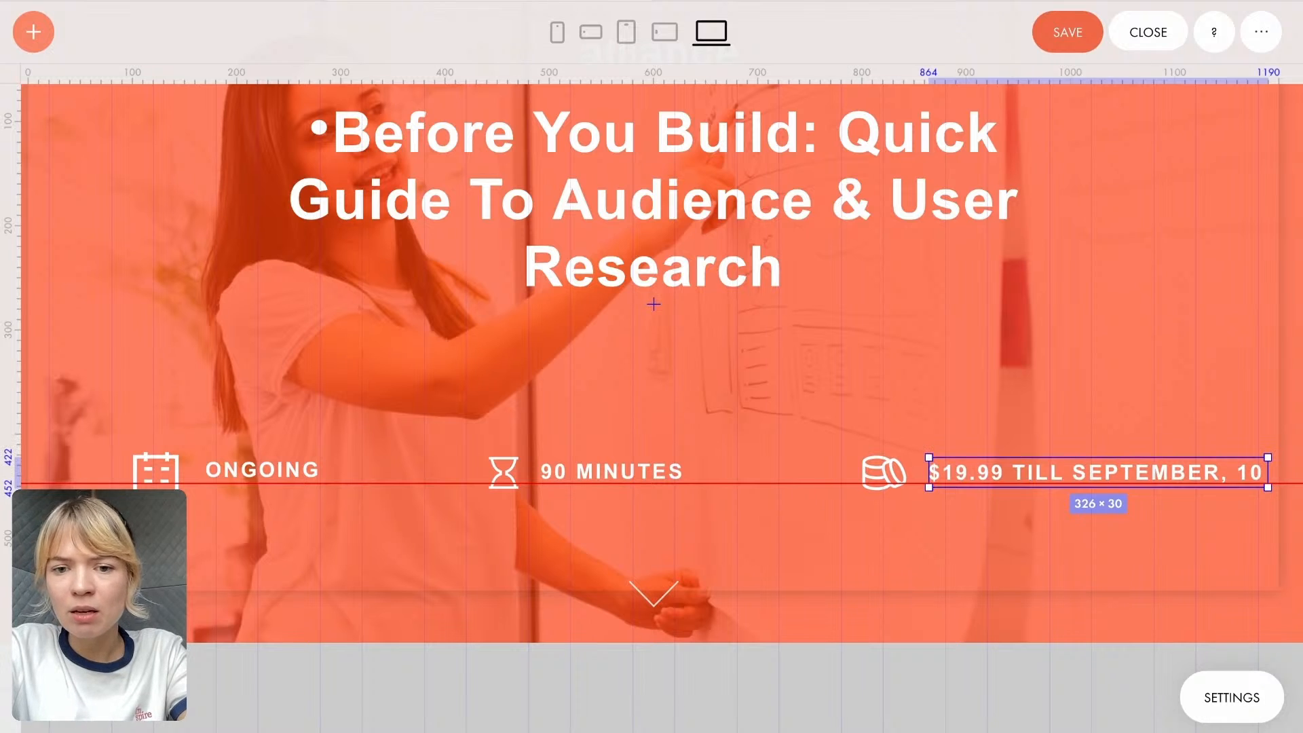
- Delete the down arrow below the cover tags and place a new 200 × 55 button beneath the heading
left_click(666, 594)
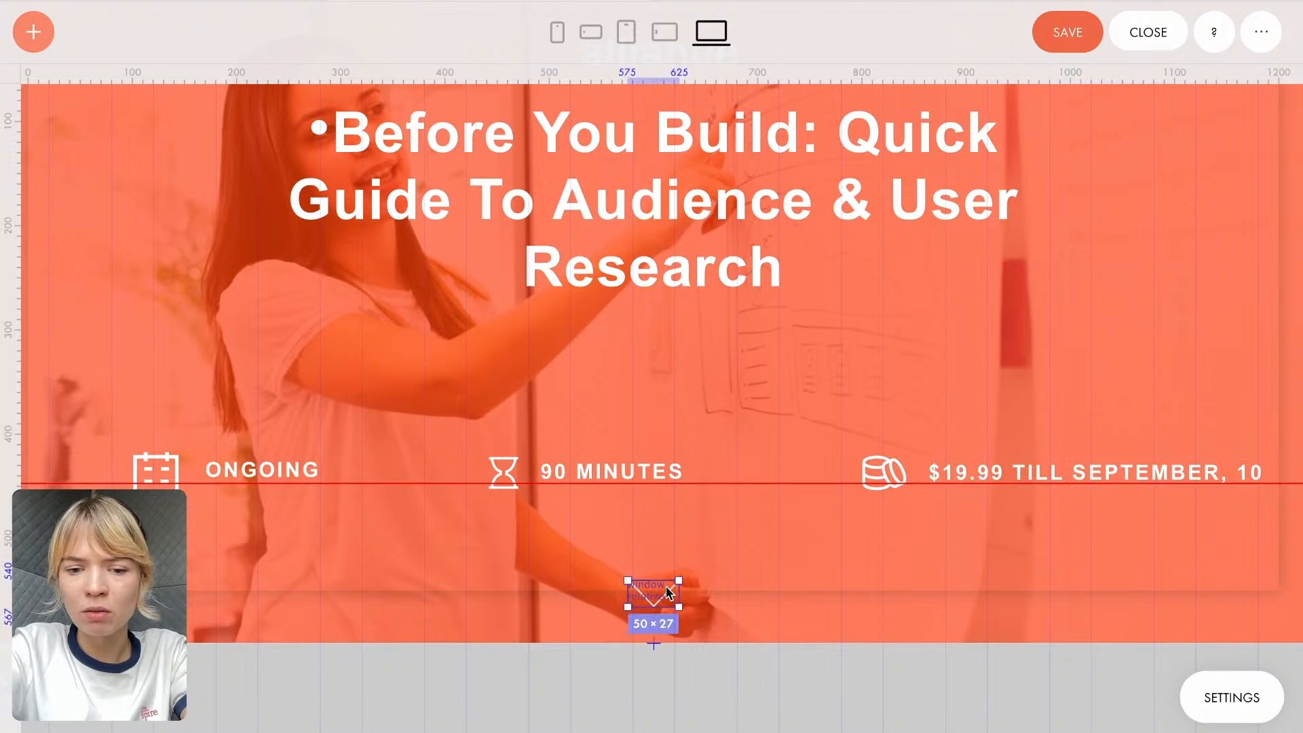
key("Delete")
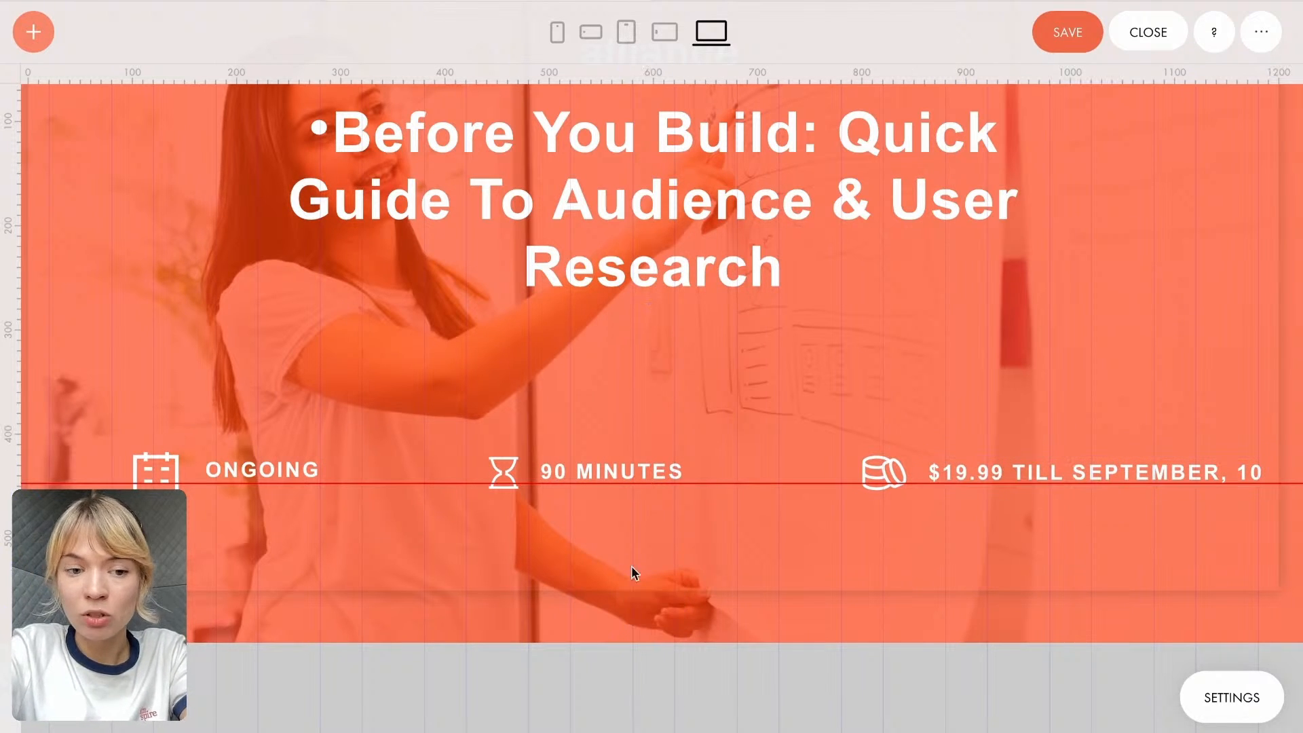
left_click(26, 28)
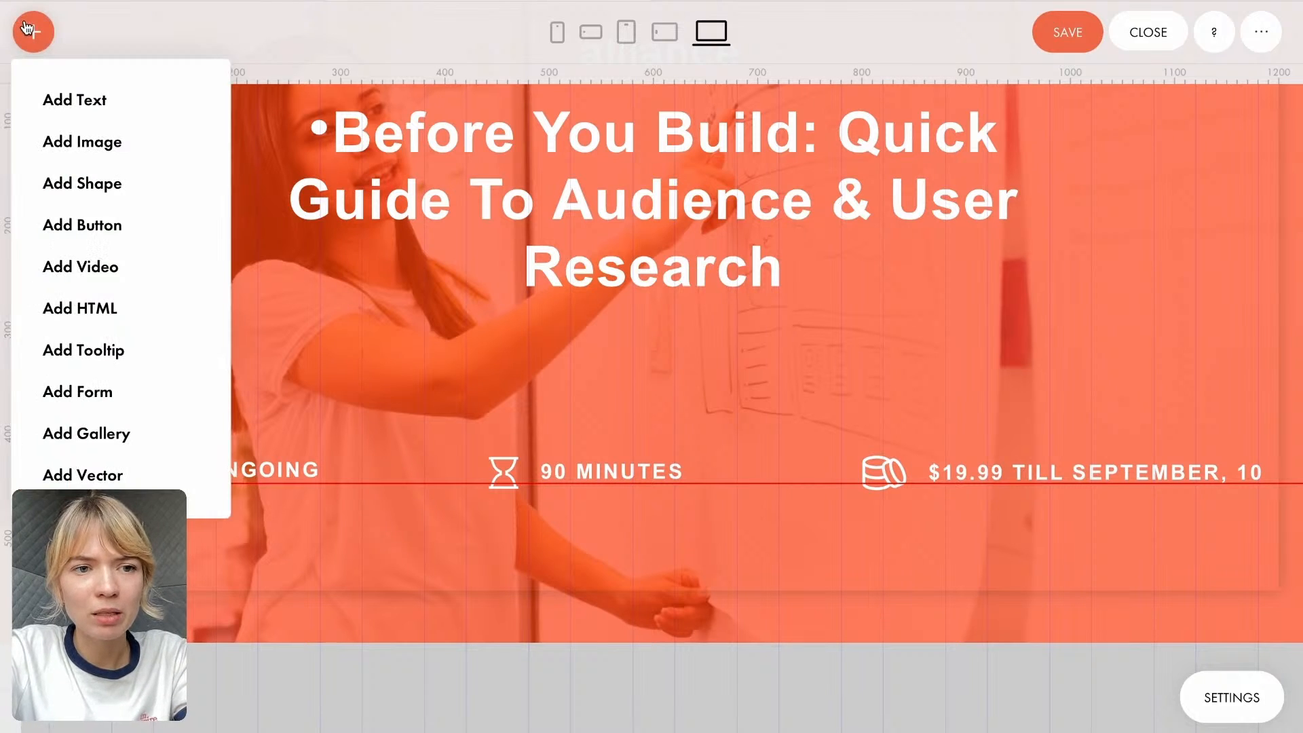
left_click(100, 227)
left_click_drag(199, 166, 657, 367)
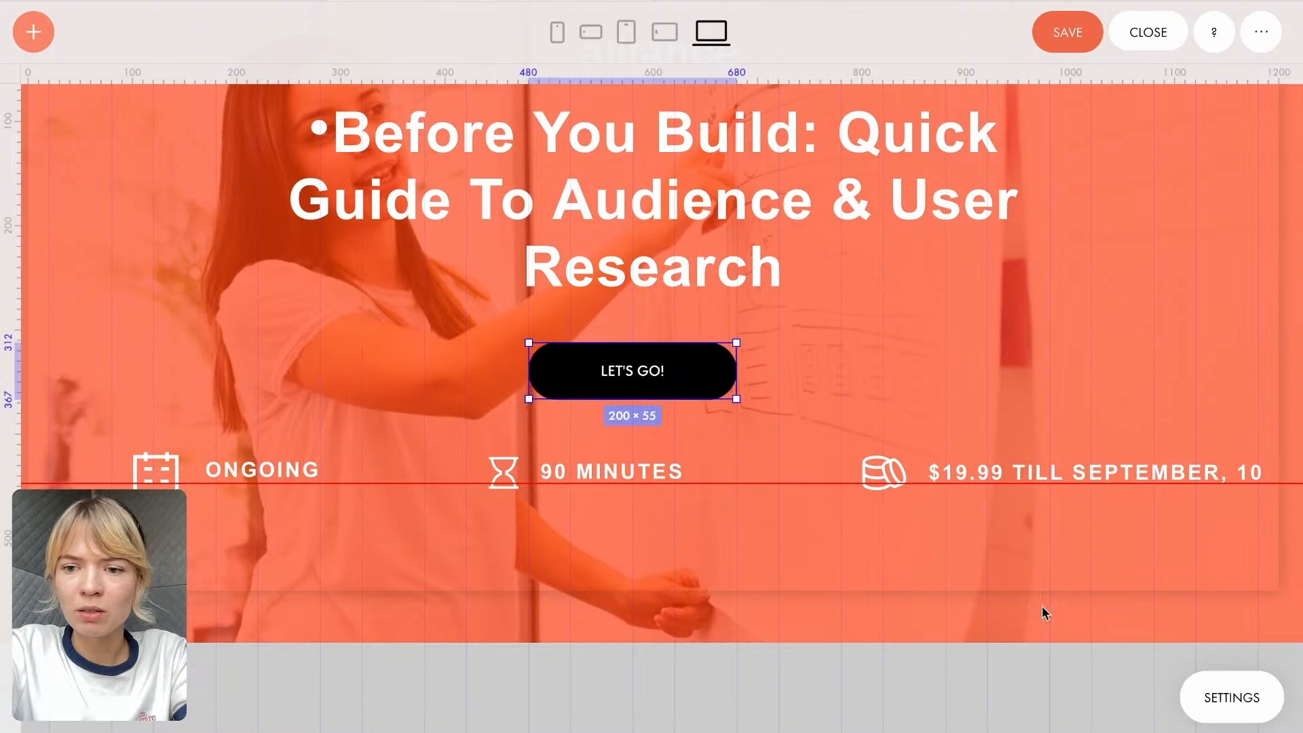
- Set the new button's caption to EXPLORE THE COURSE
left_click(1241, 704)
scroll(1147, 448, "down", 1)
left_click(1168, 386)
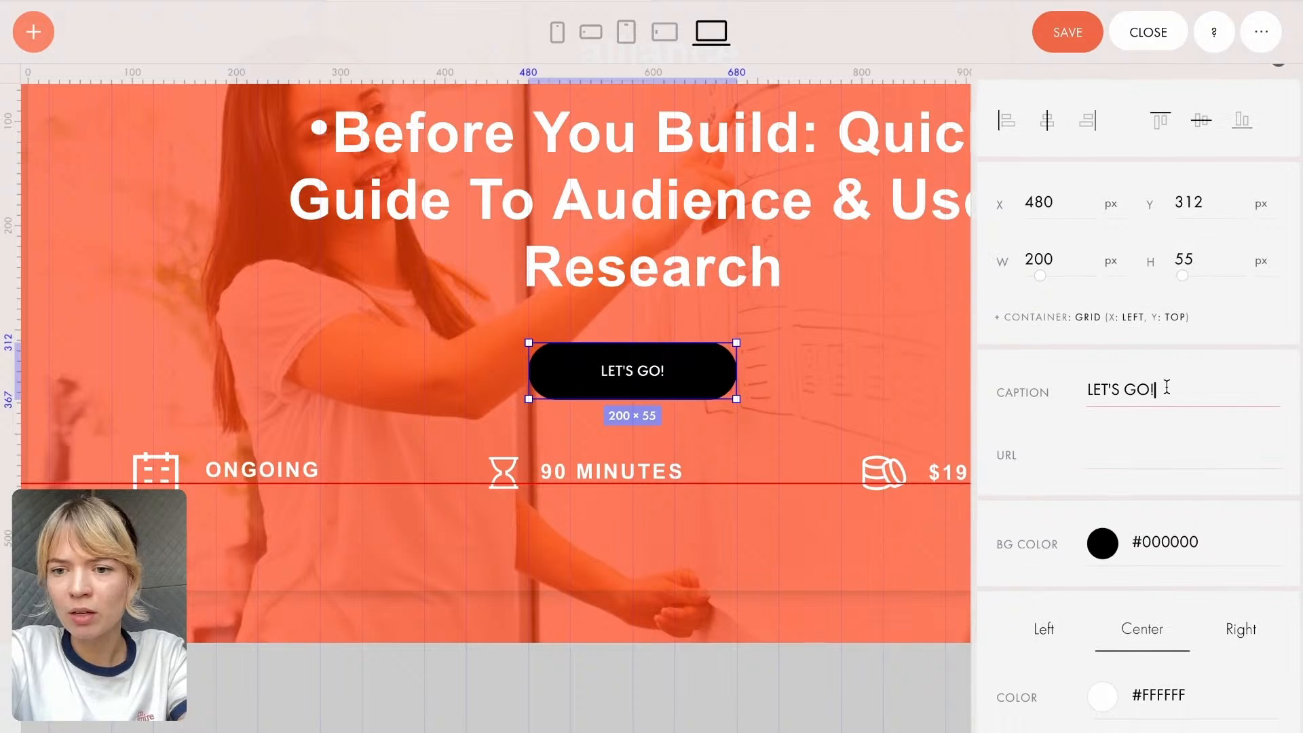
left_click_drag(1167, 387, 1077, 388)
type("EXPLO")
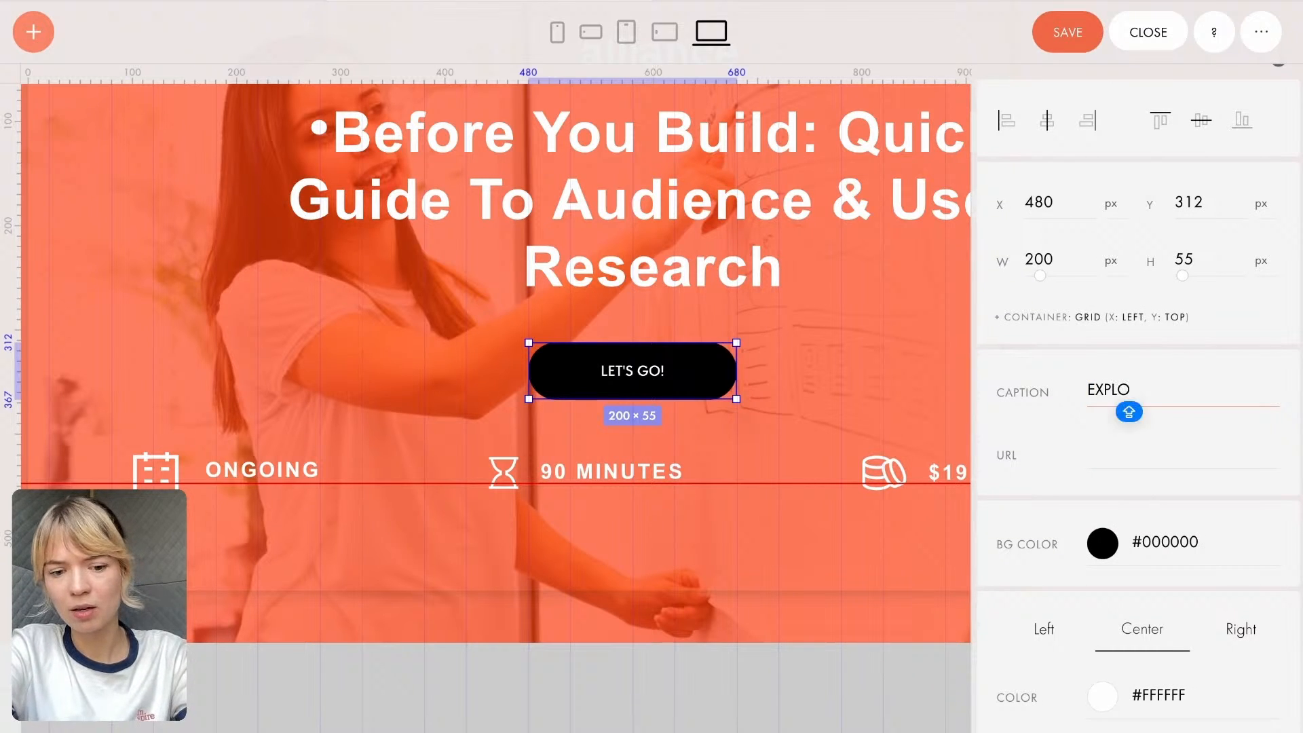
type("RE THE COURSE")
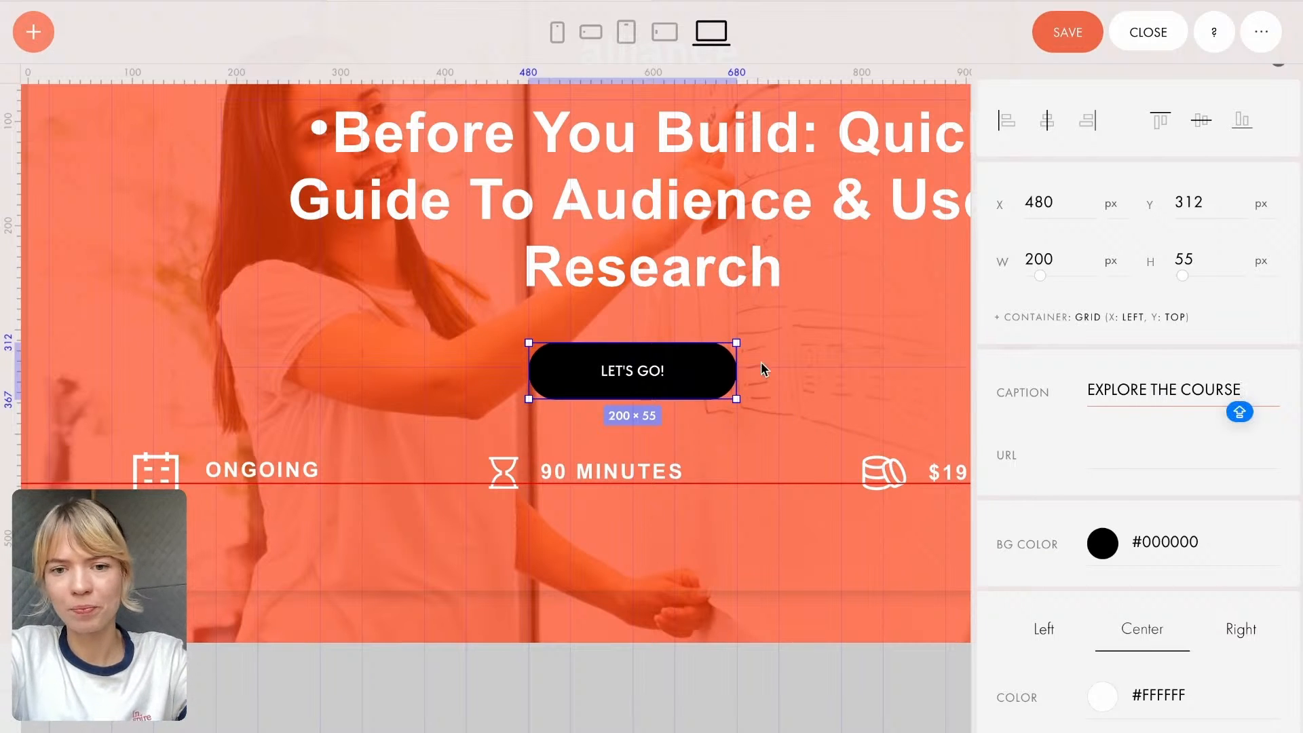
left_click(1112, 445)
left_click(732, 377)
- Give the EXPLORE THE COURSE button a white #FFFFFF background and black caption text, and make it slightly wider
scroll(1112, 557, "down", 4)
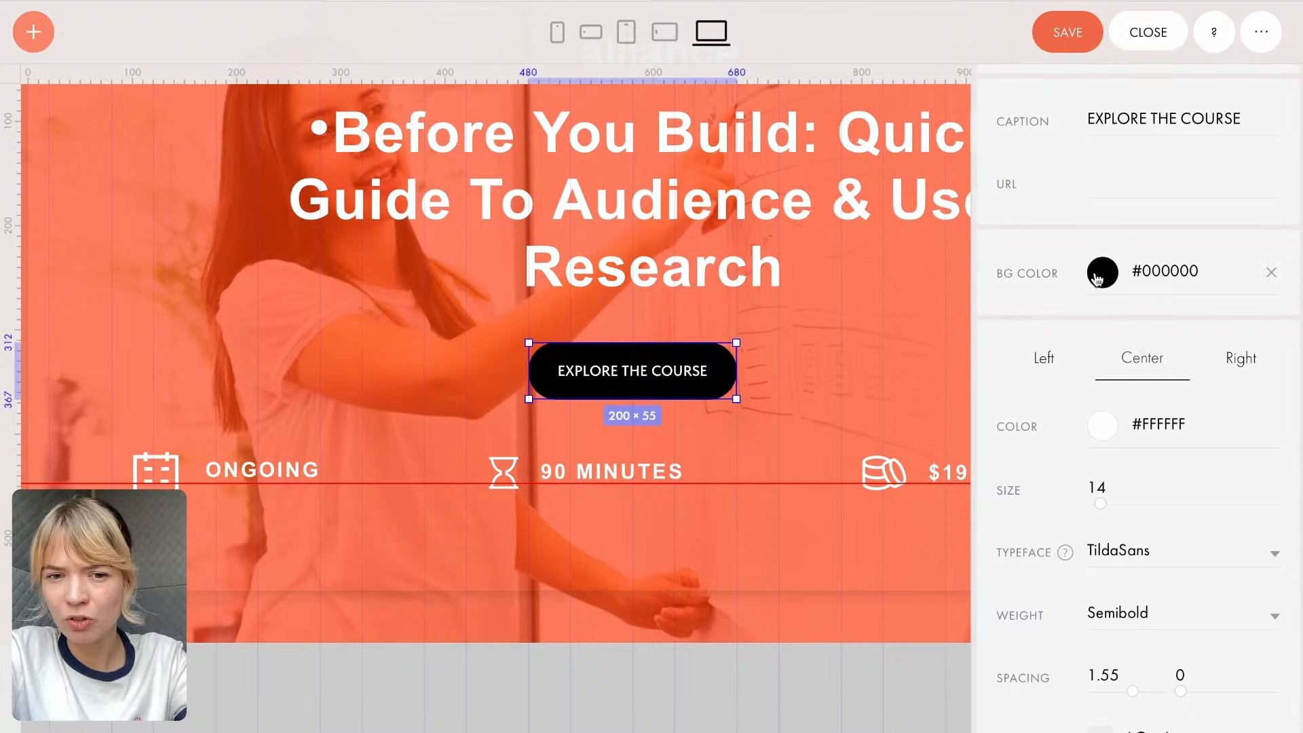
left_click(1097, 279)
left_click_drag(952, 239, 791, 97)
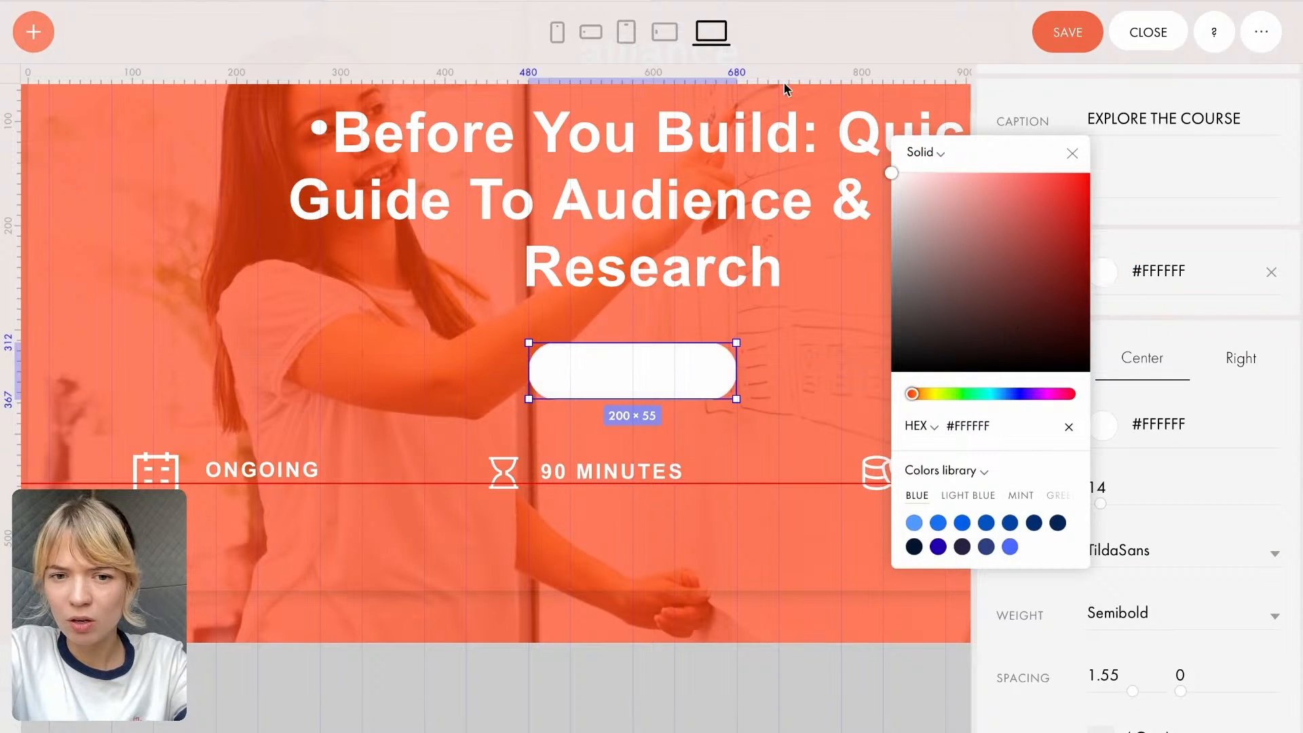
left_click(1146, 440)
left_click_drag(1018, 439, 1149, 576)
left_click_drag(738, 361, 778, 361)
left_click(808, 366)
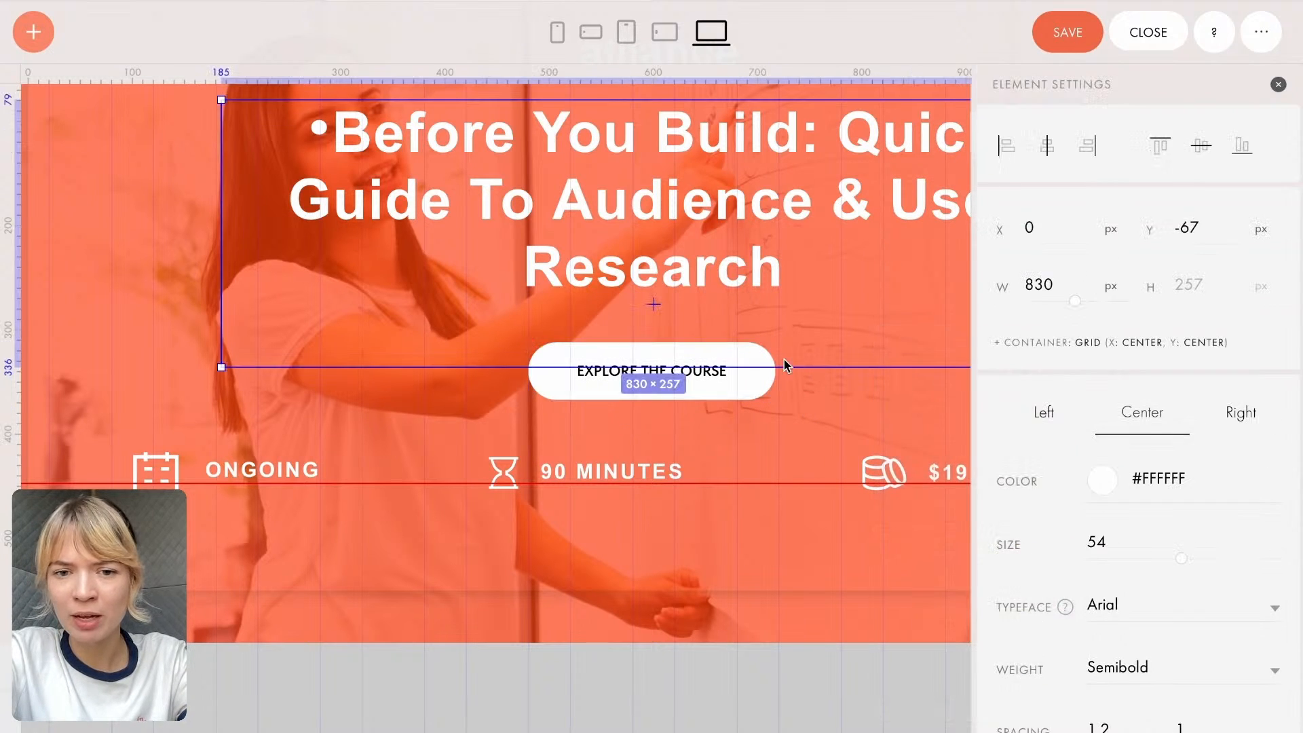
- Center the EXPLORE THE COURSE button horizontally on the cover, then deselect it
left_click(733, 387)
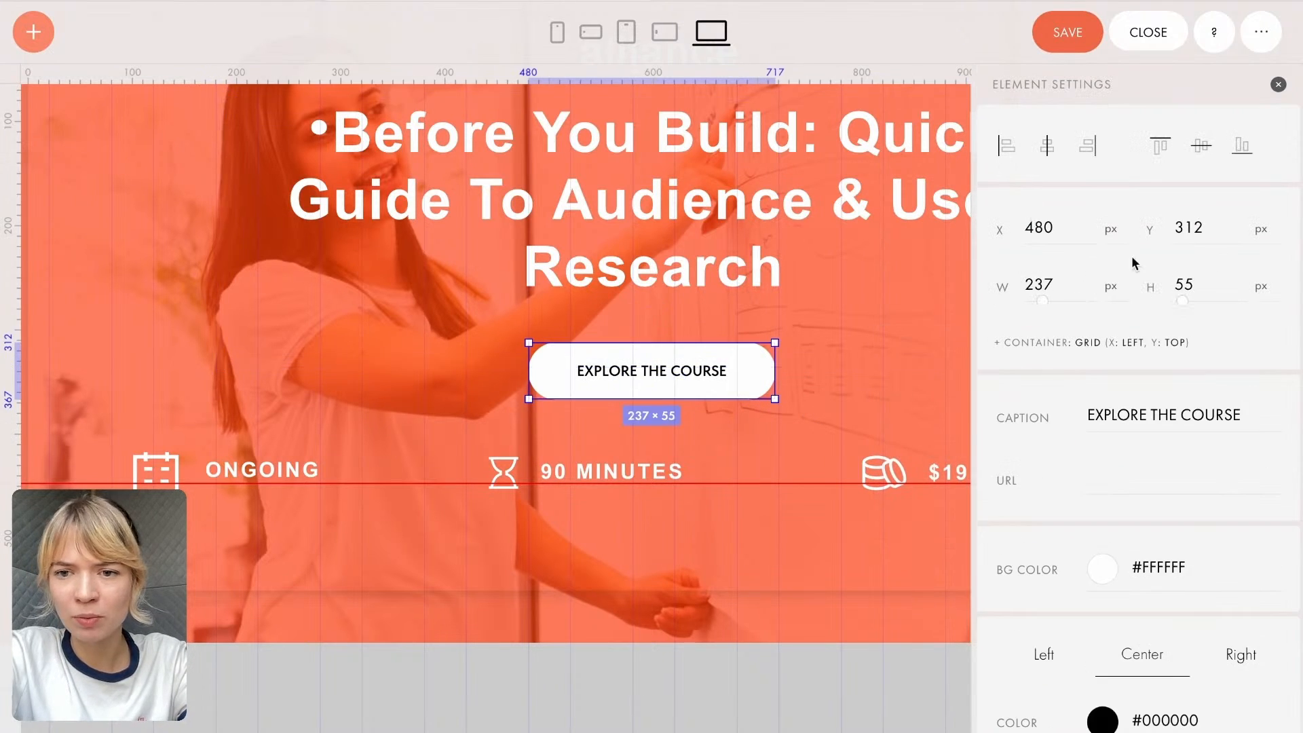
left_click(1049, 146)
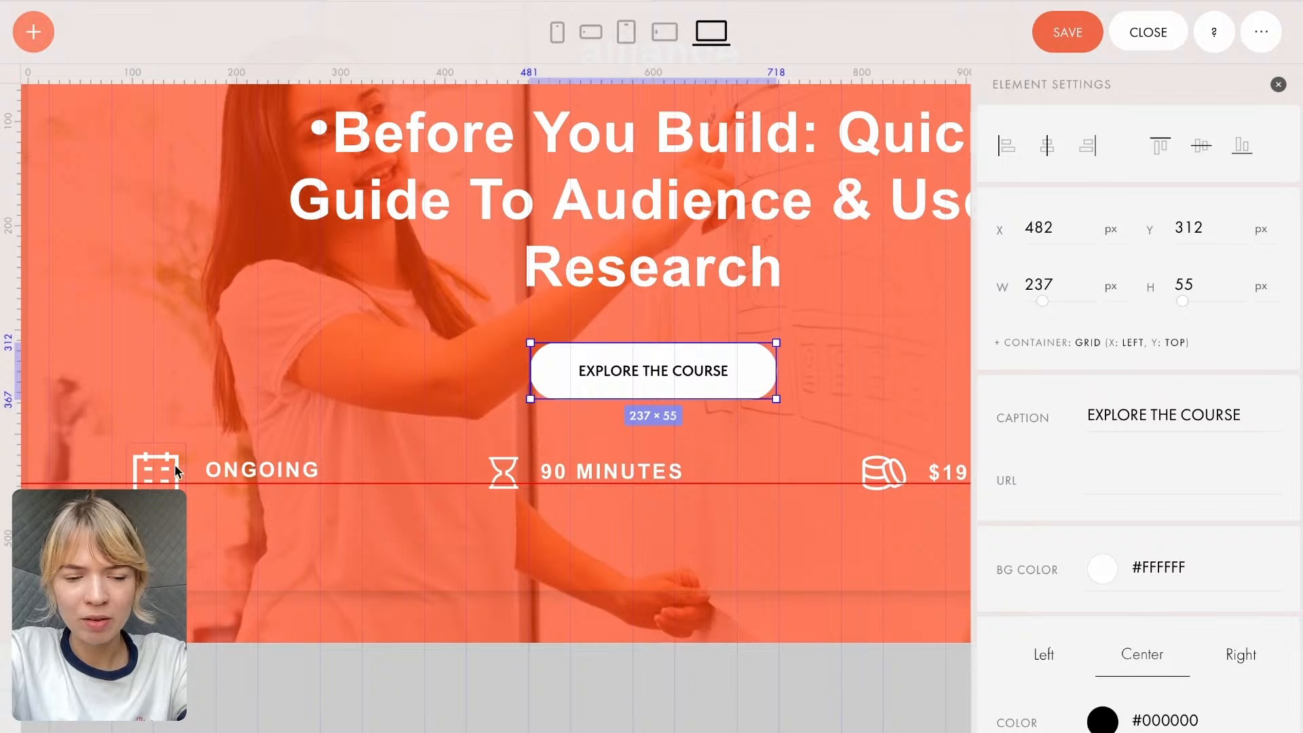
left_click(403, 367)
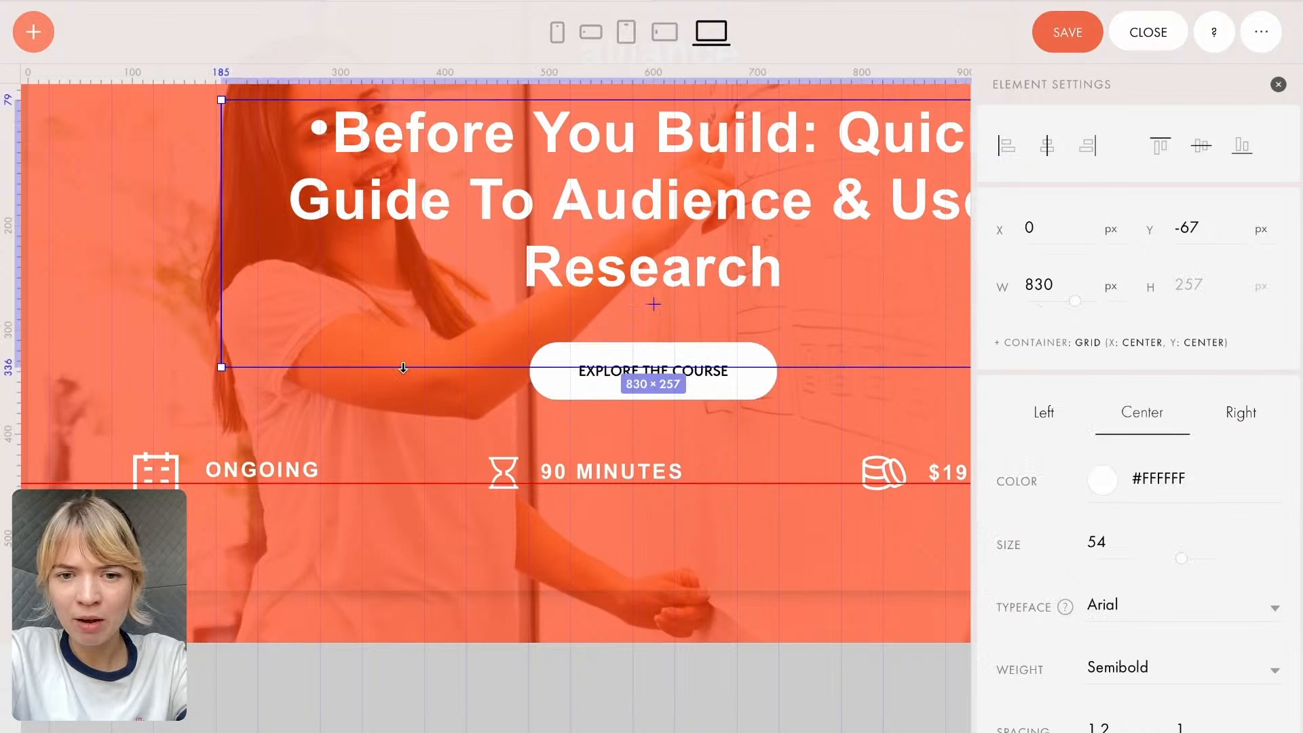
left_click(453, 541)
scroll(451, 539, "down", 5)
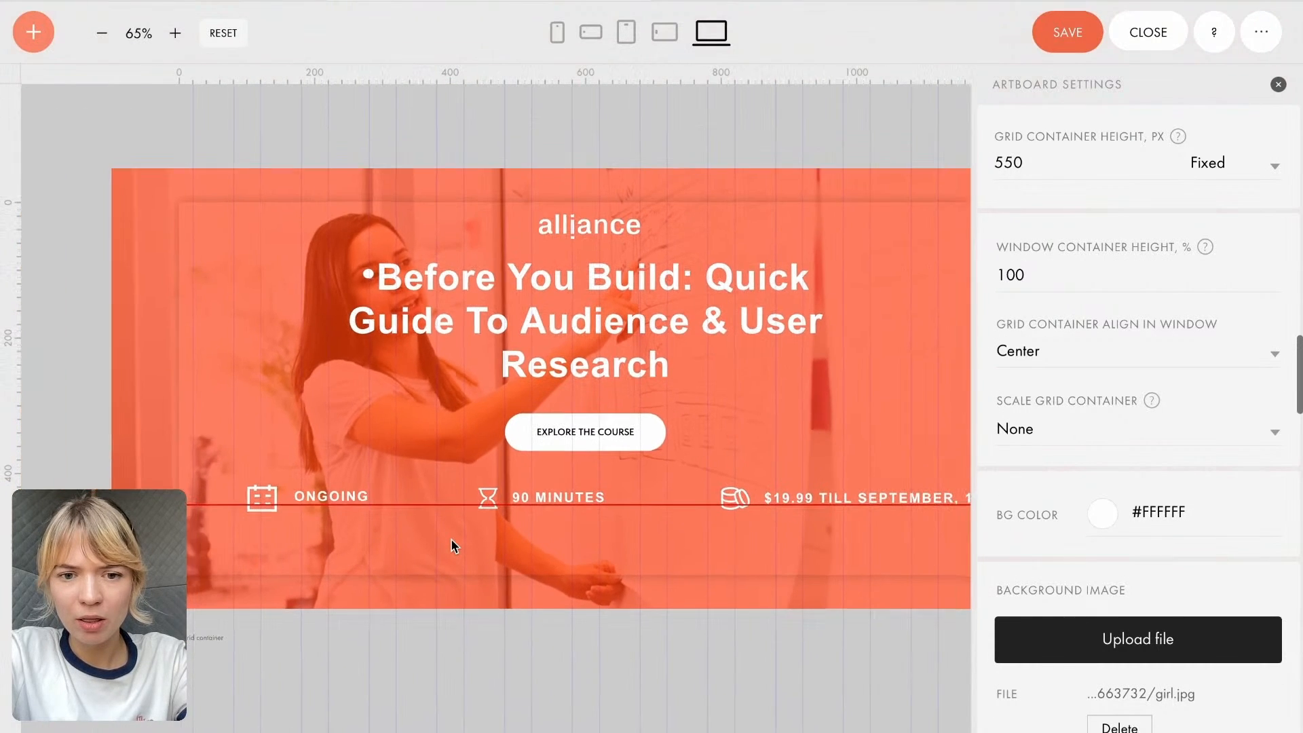
scroll(450, 539, "down", 2)
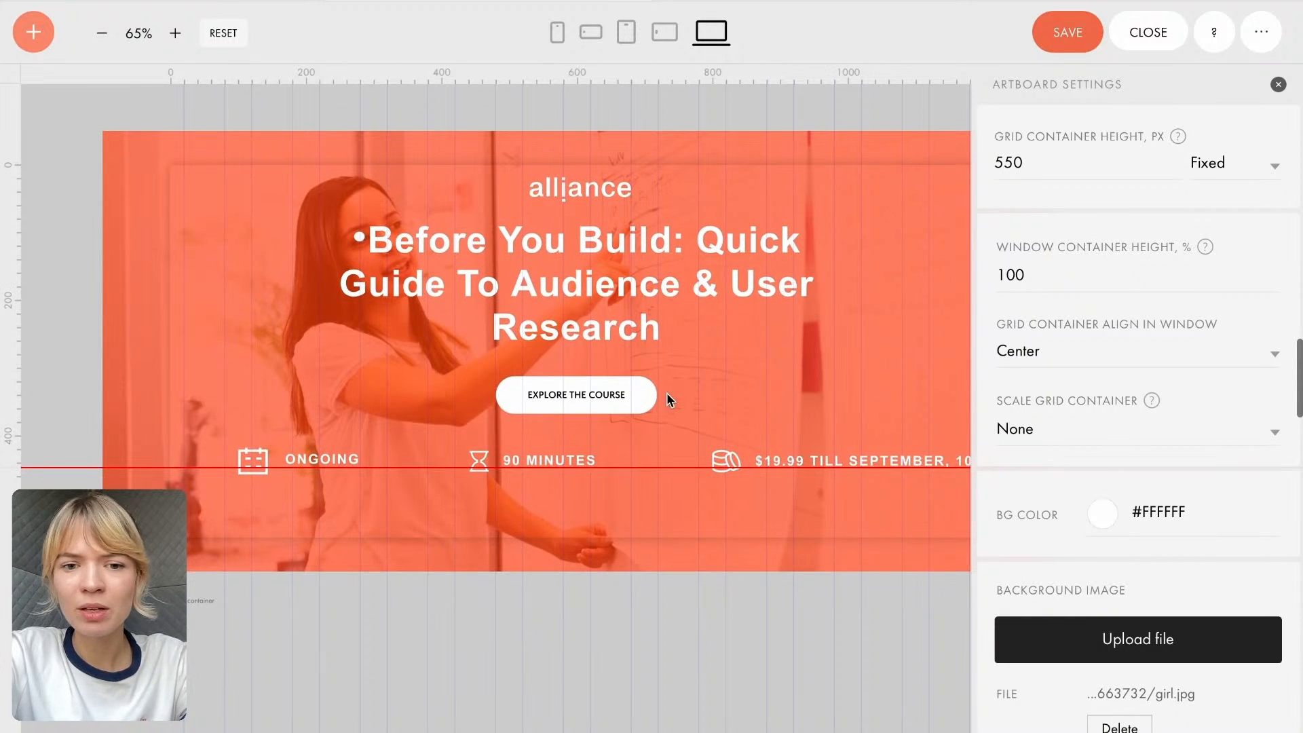
- Save the cover block's changes and close the block editor to return to the page
left_click(1068, 34)
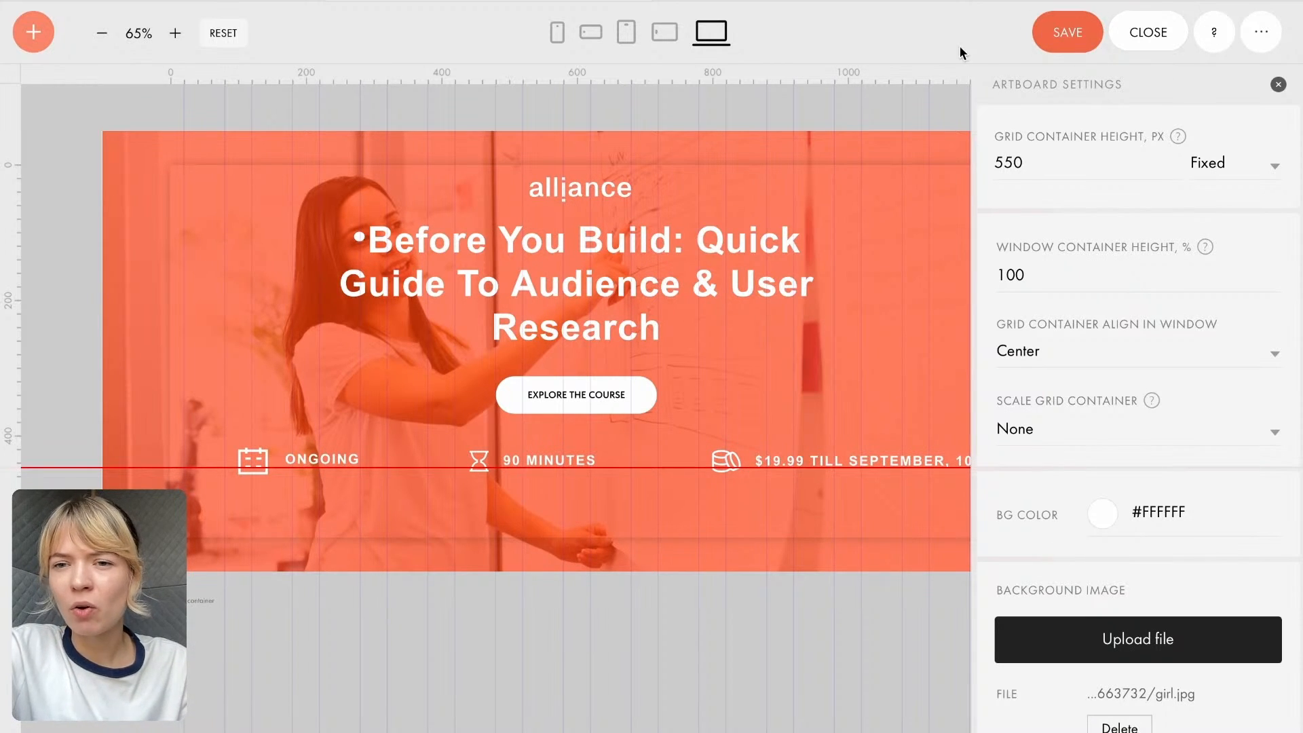
left_click(1079, 34)
left_click(1138, 35)
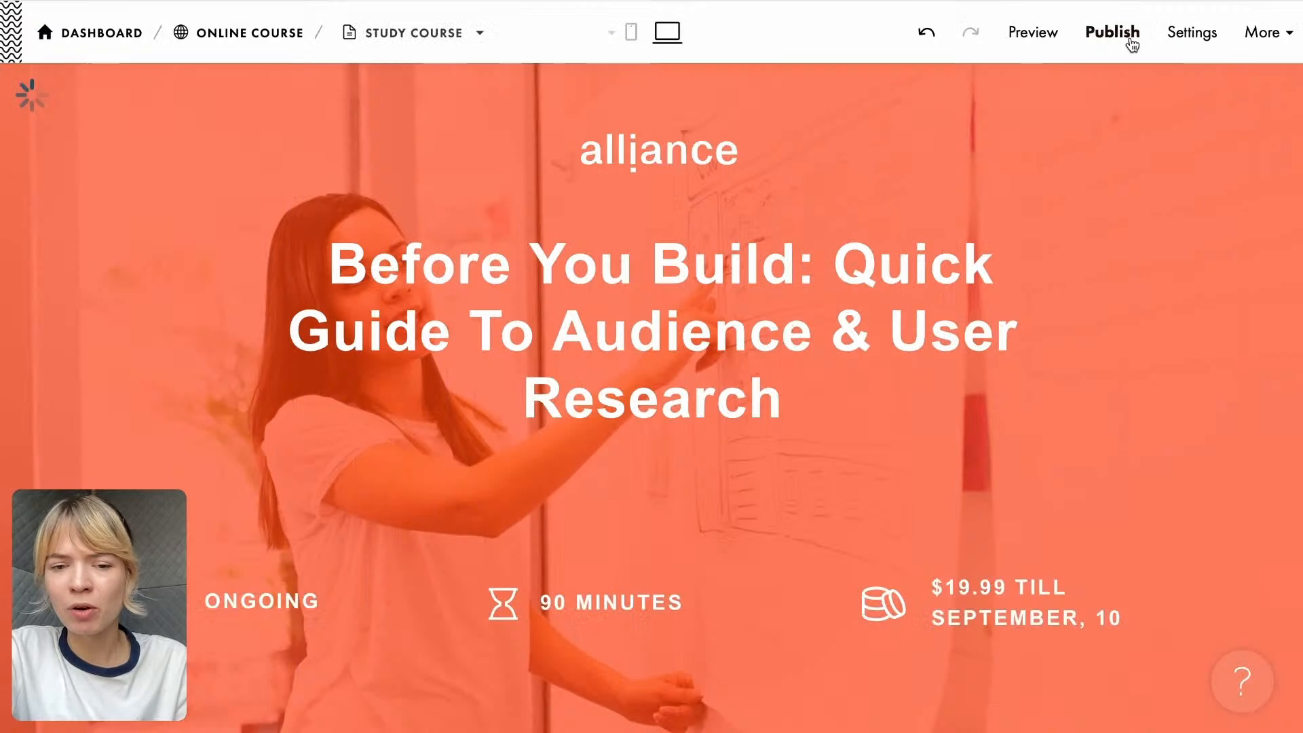
- Review the redesigned cover on the page and examine the description and three-column benefits blocks below it
scroll(871, 439, "down", 1)
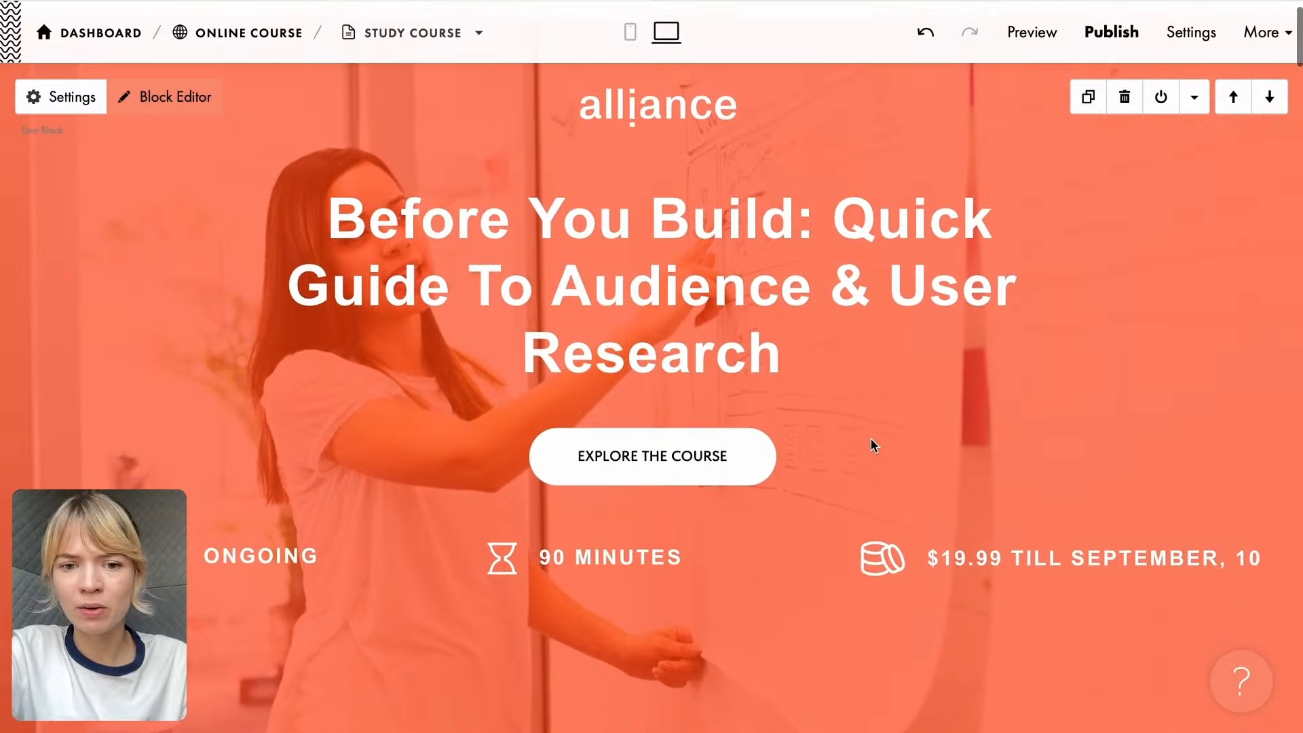
scroll(871, 440, "down", 4)
scroll(871, 440, "up", 5)
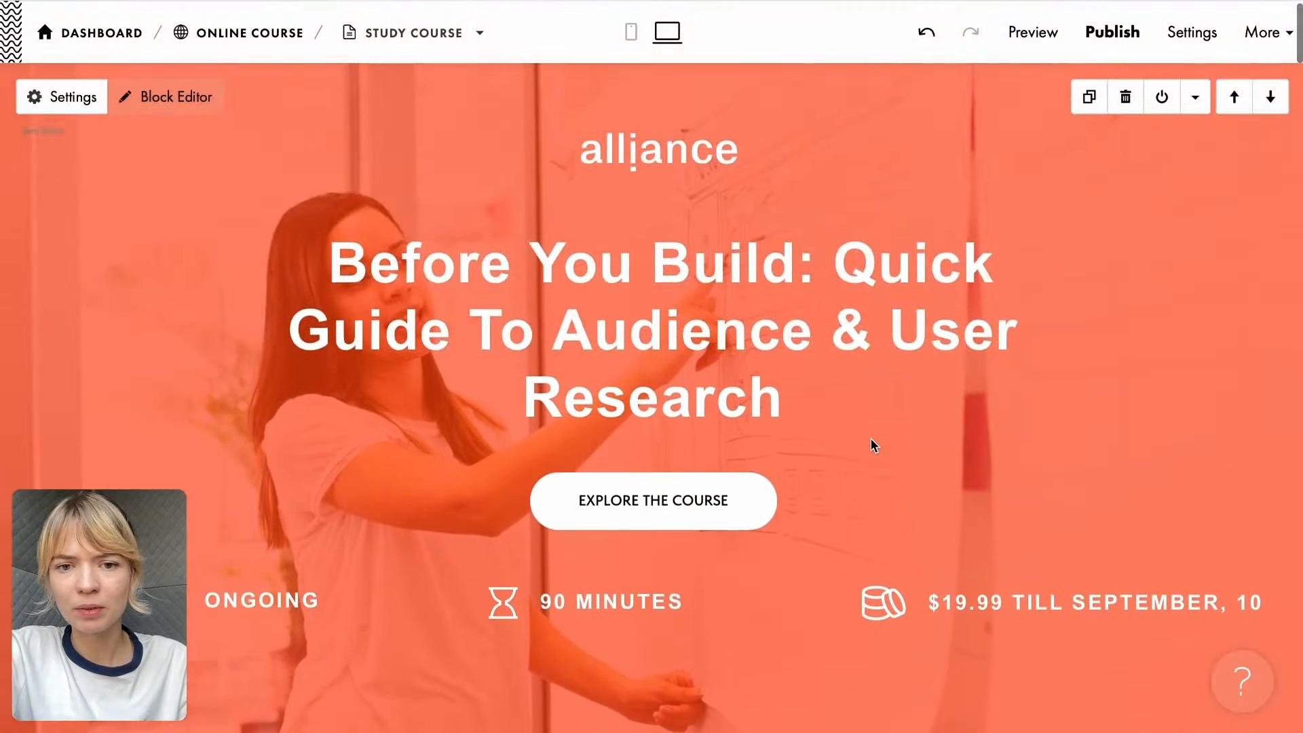
scroll(871, 440, "down", 1)
scroll(871, 440, "down", 4)
scroll(873, 443, "up", 5)
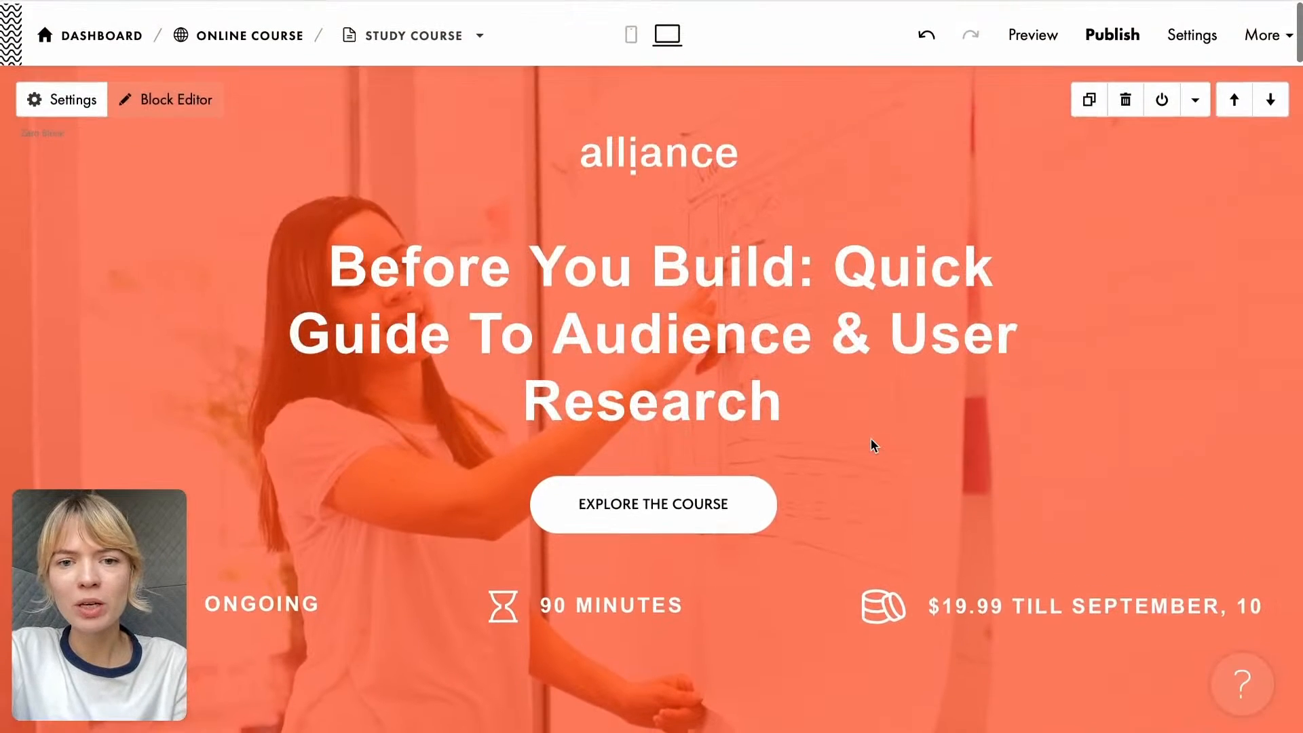
scroll(551, 524, "down", 3)
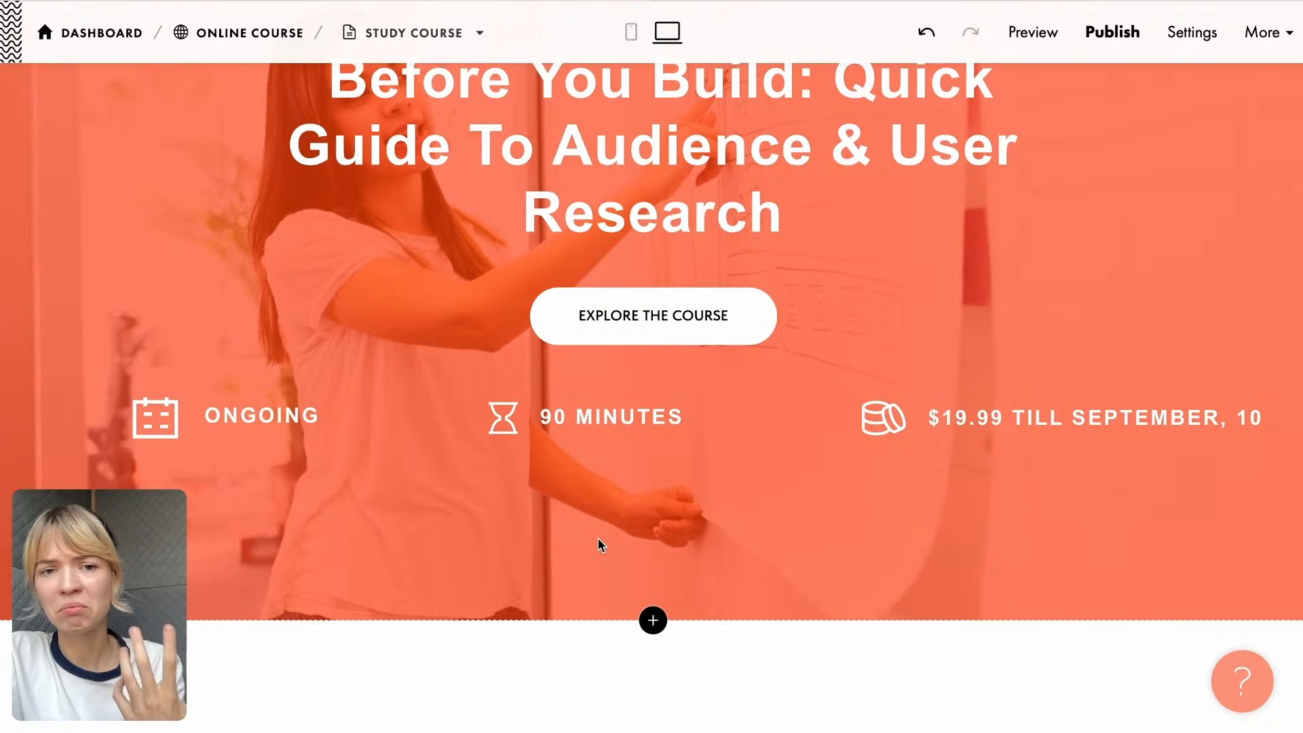
scroll(599, 523, "up", 1)
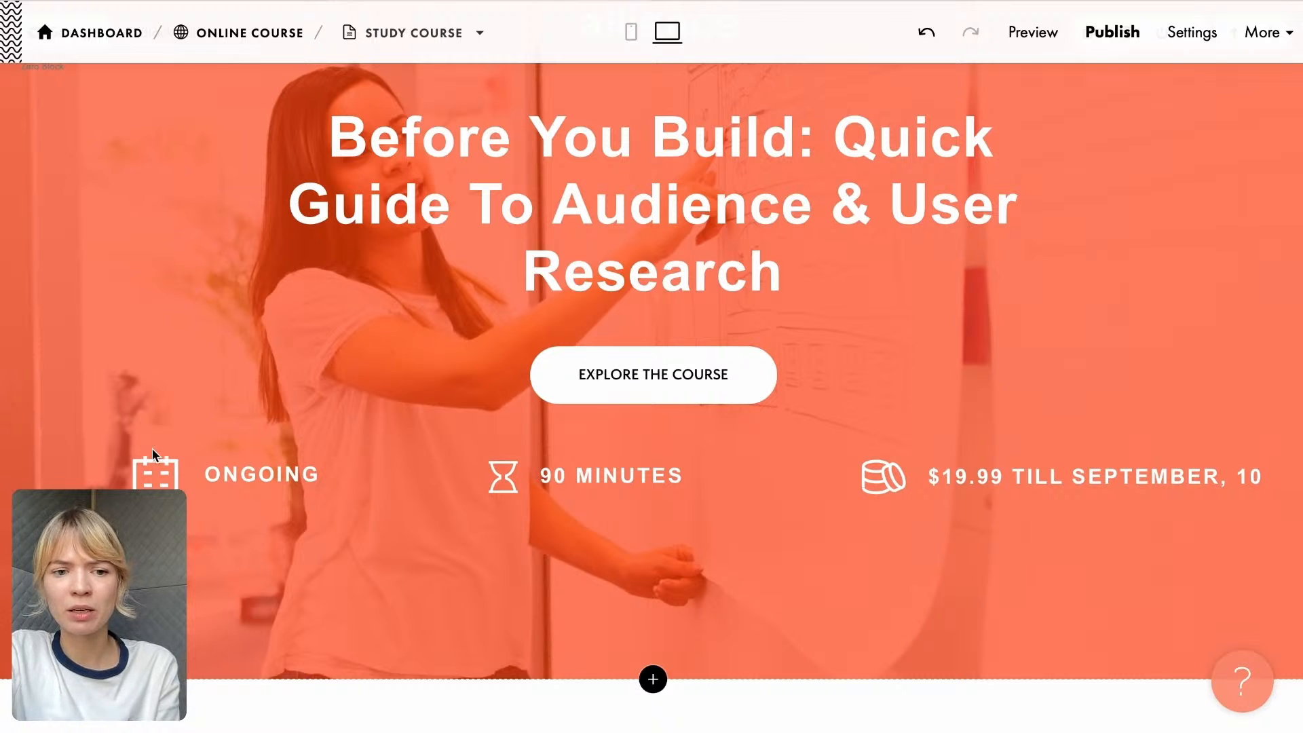
scroll(798, 553, "down", 10)
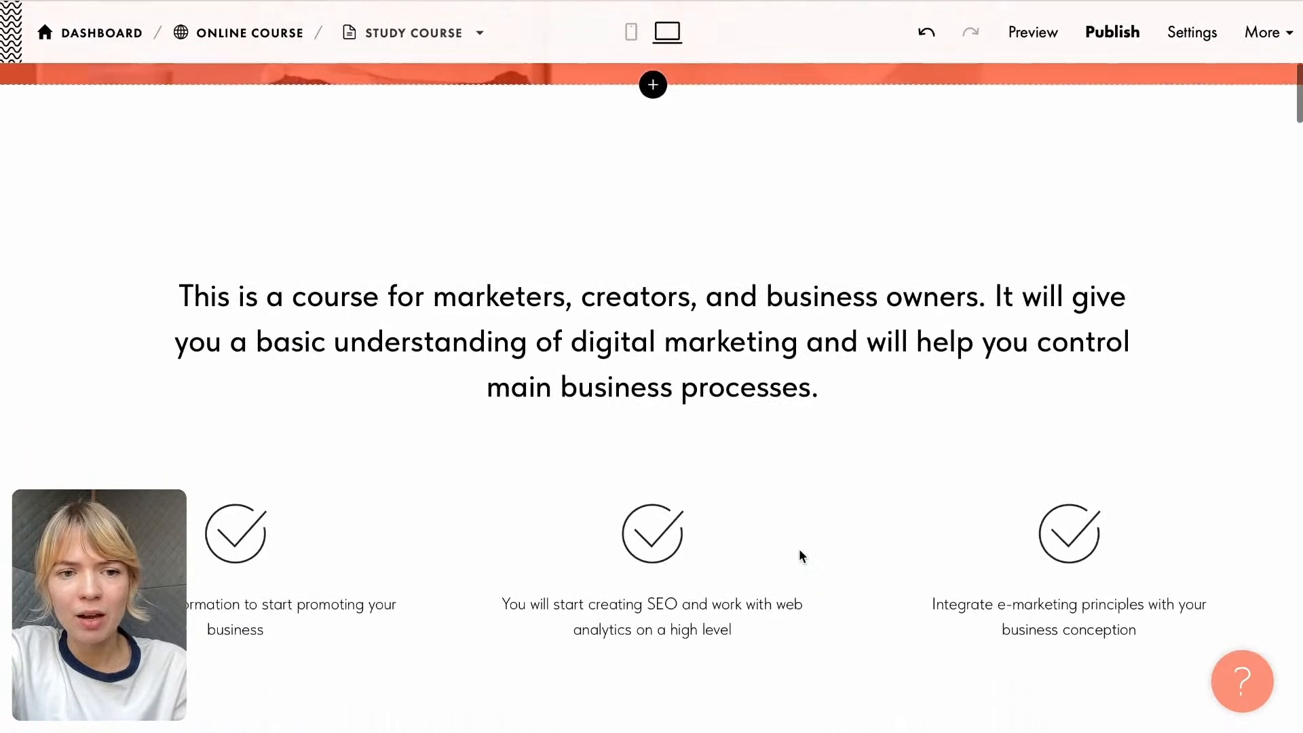
scroll(800, 556, "up", 1)
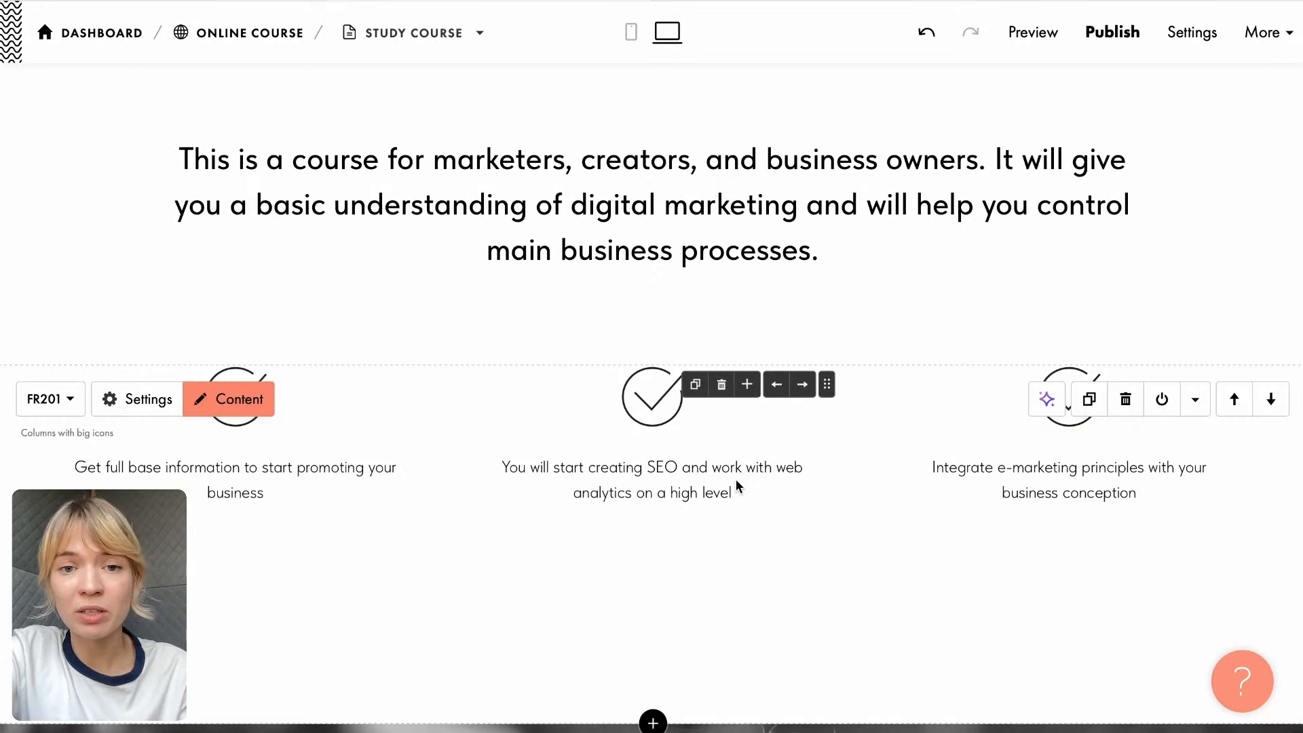
- Copy the two description paragraphs starting "Building something new?" from the Landing page Google Doc and replace the course intro text in Tilda with them
mouse_move(837, 372)
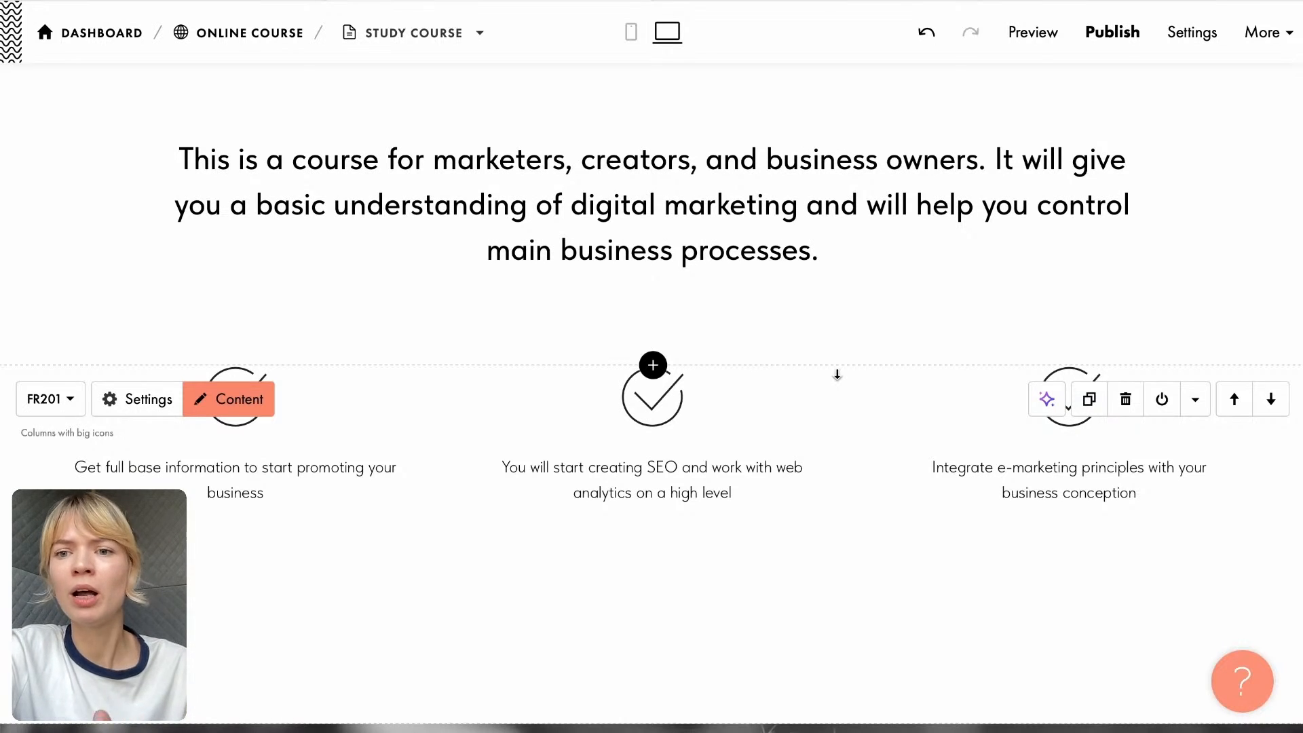
left_click(823, 1)
left_click_drag(358, 368, 655, 435)
key("ctrl+c")
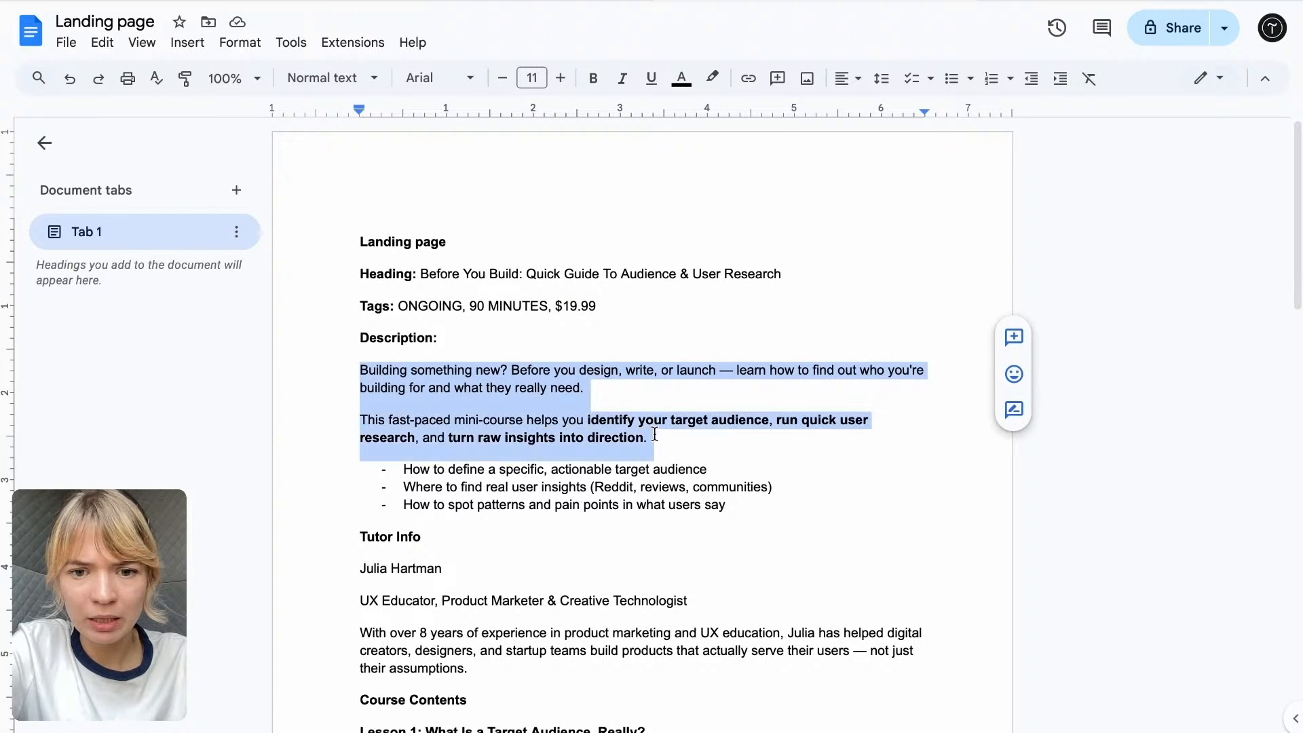
left_click(490, 3)
left_click(553, 200)
left_click_drag(818, 251, 143, 167)
key("ctrl+v")
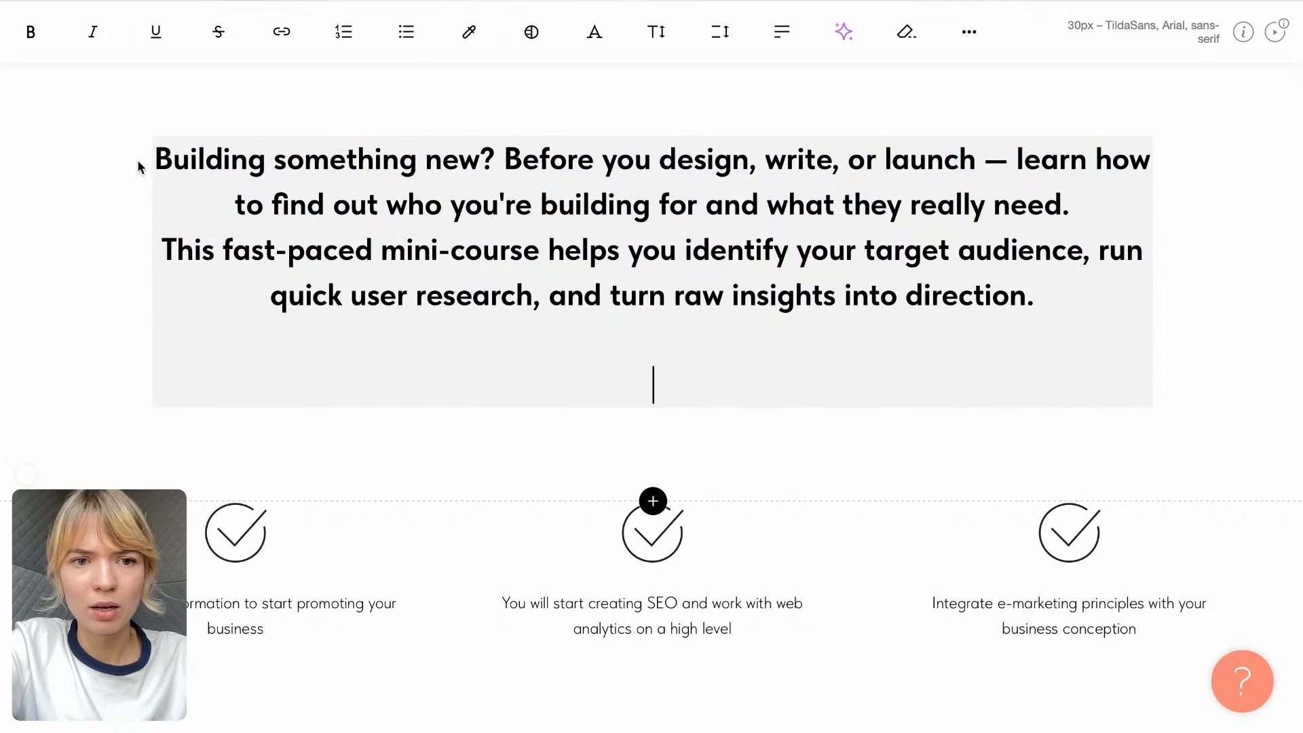
- Remove the bold formatting from the whole intro text and insert an empty line between its two paragraphs
left_click(324, 165)
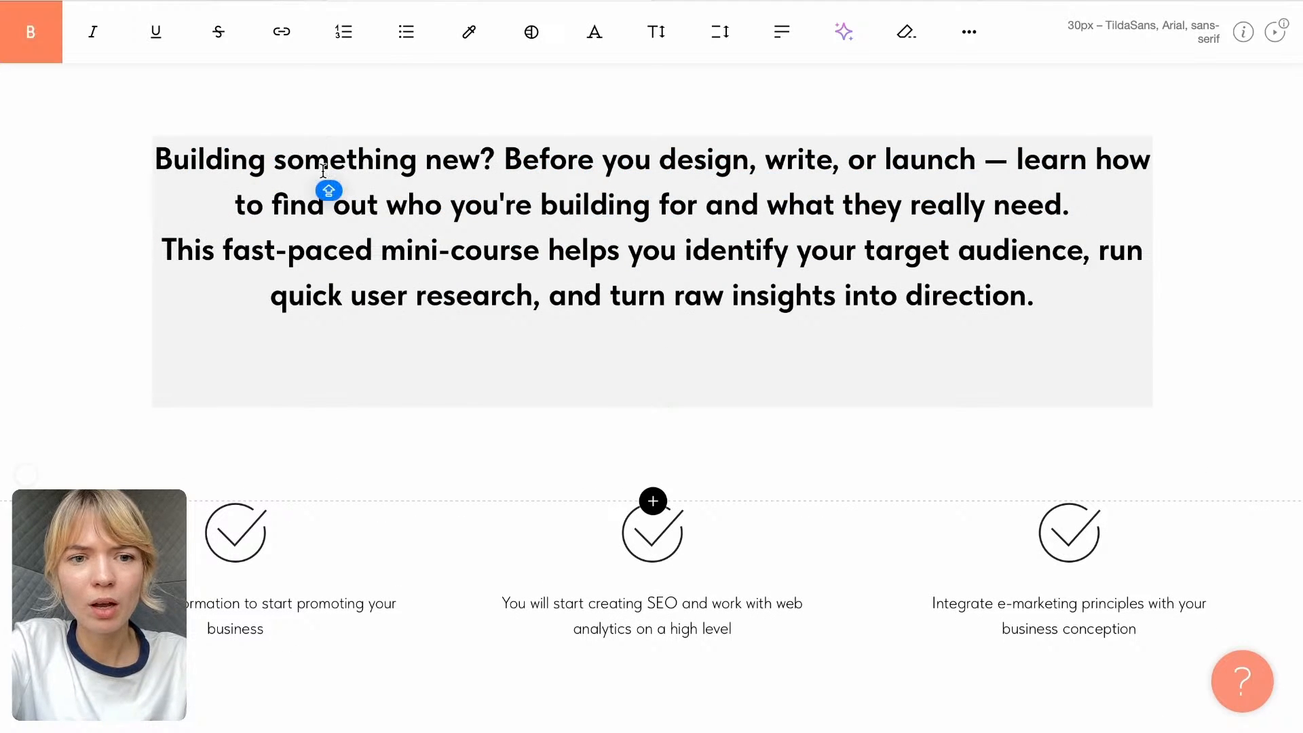
key("ctrl+a")
left_click(41, 45)
left_click(585, 244)
left_click(1080, 204)
key("Return")
key("Caps_Lock")
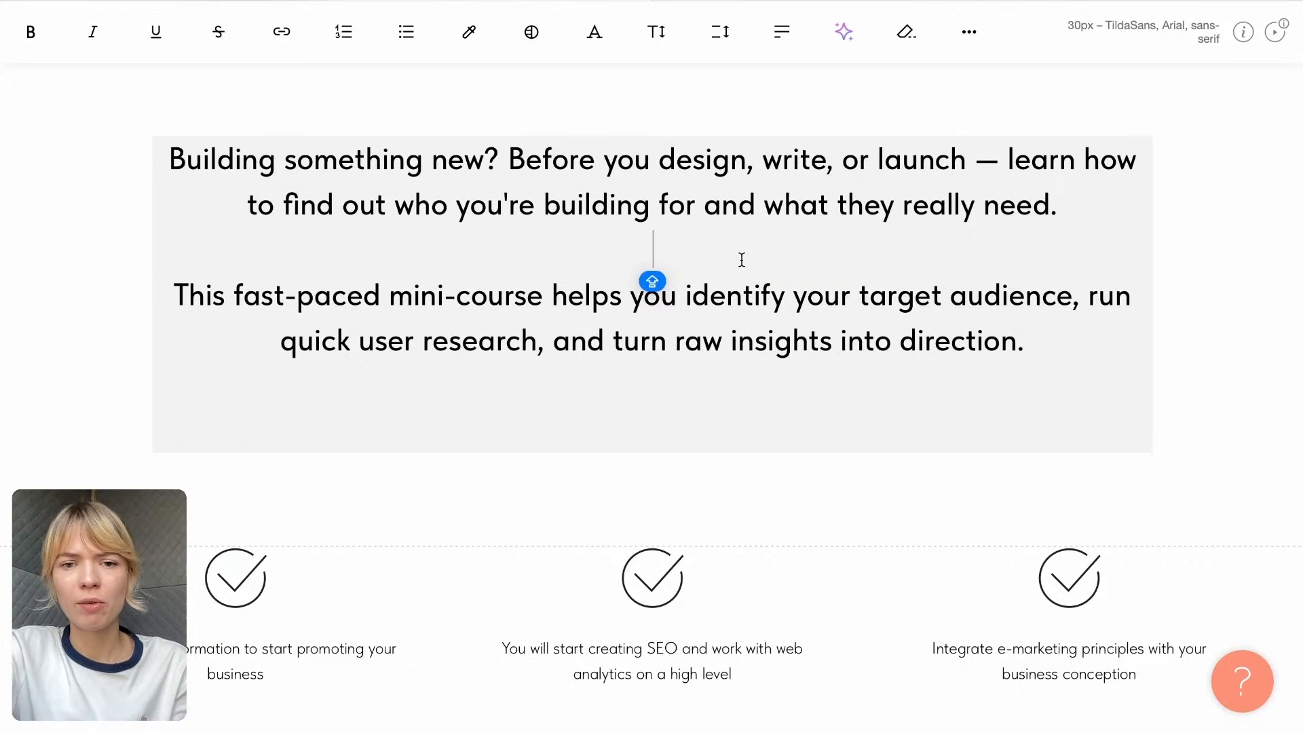
left_click_drag(503, 160, 424, 159)
left_click(259, 159)
left_click(543, 160)
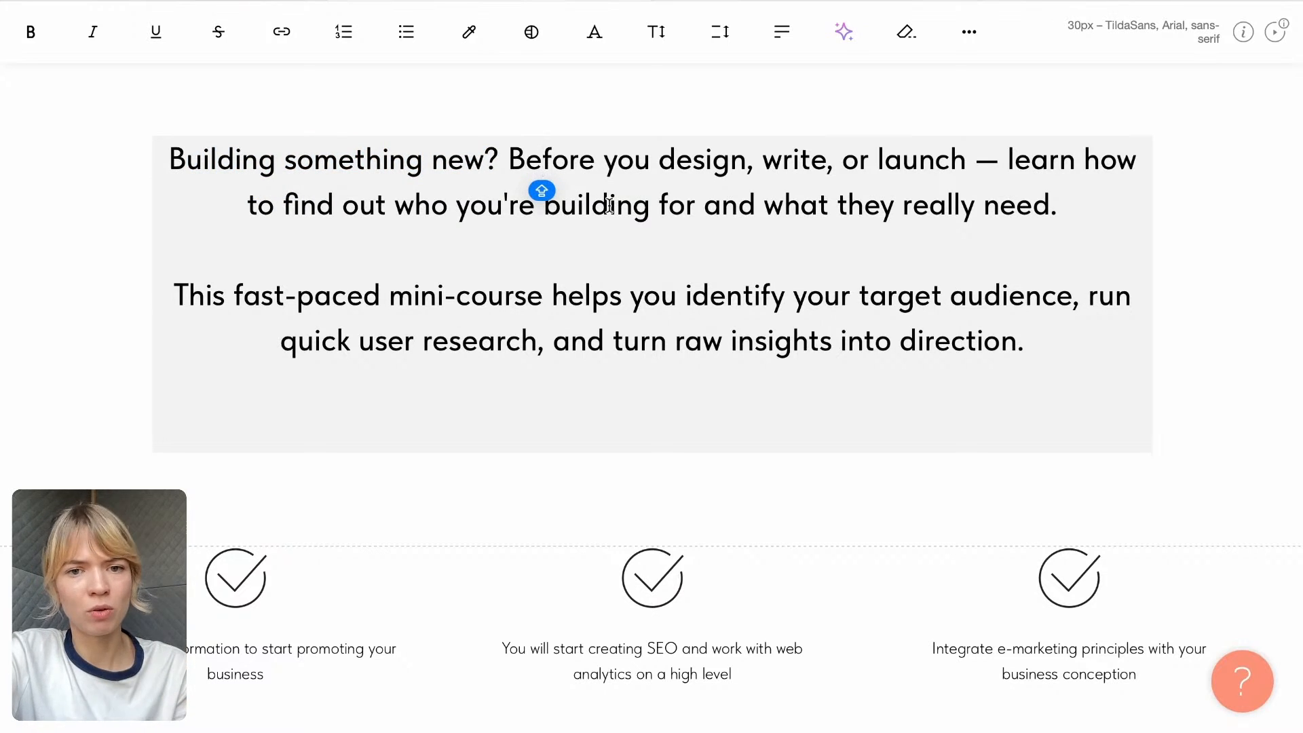
left_click(507, 159)
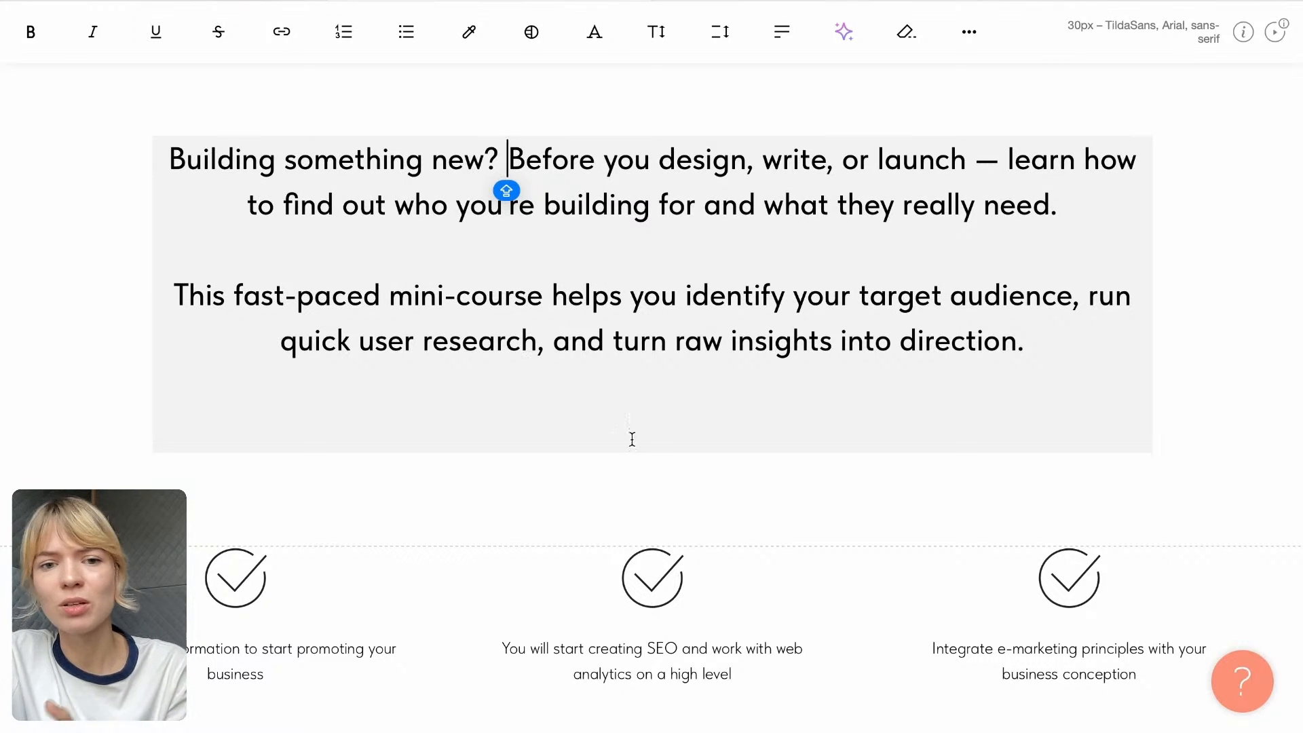
left_click(647, 237)
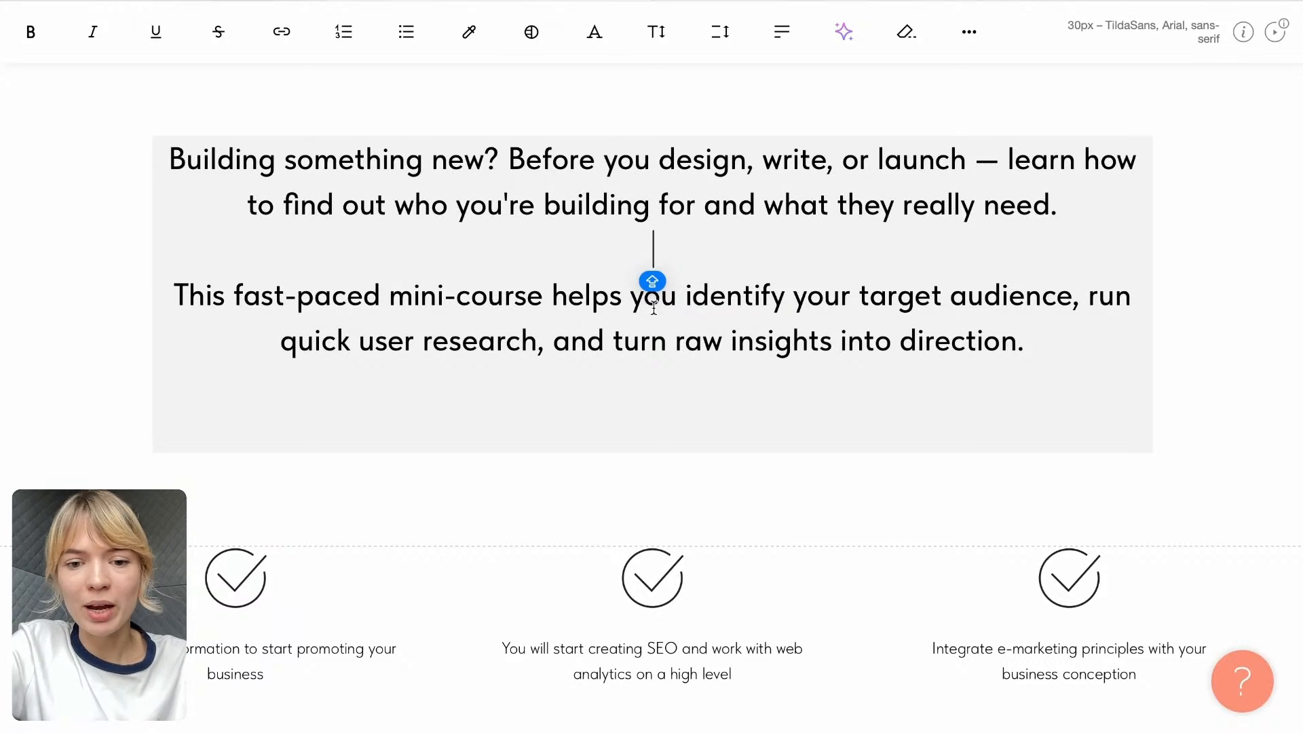
- Replace the first column's text with "How to define a specific, actionable target audience" from the Google Doc and remove its bold formatting
scroll(656, 285, "down", 2)
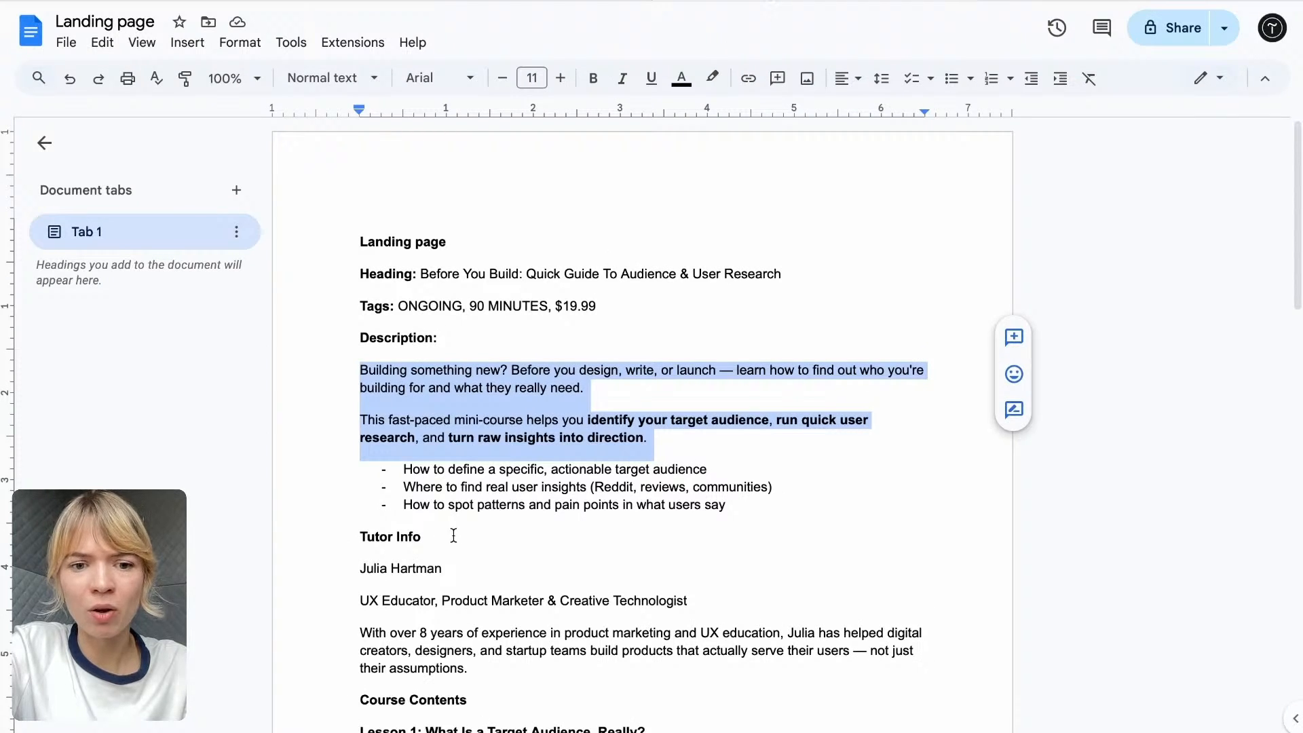
left_click(455, 494)
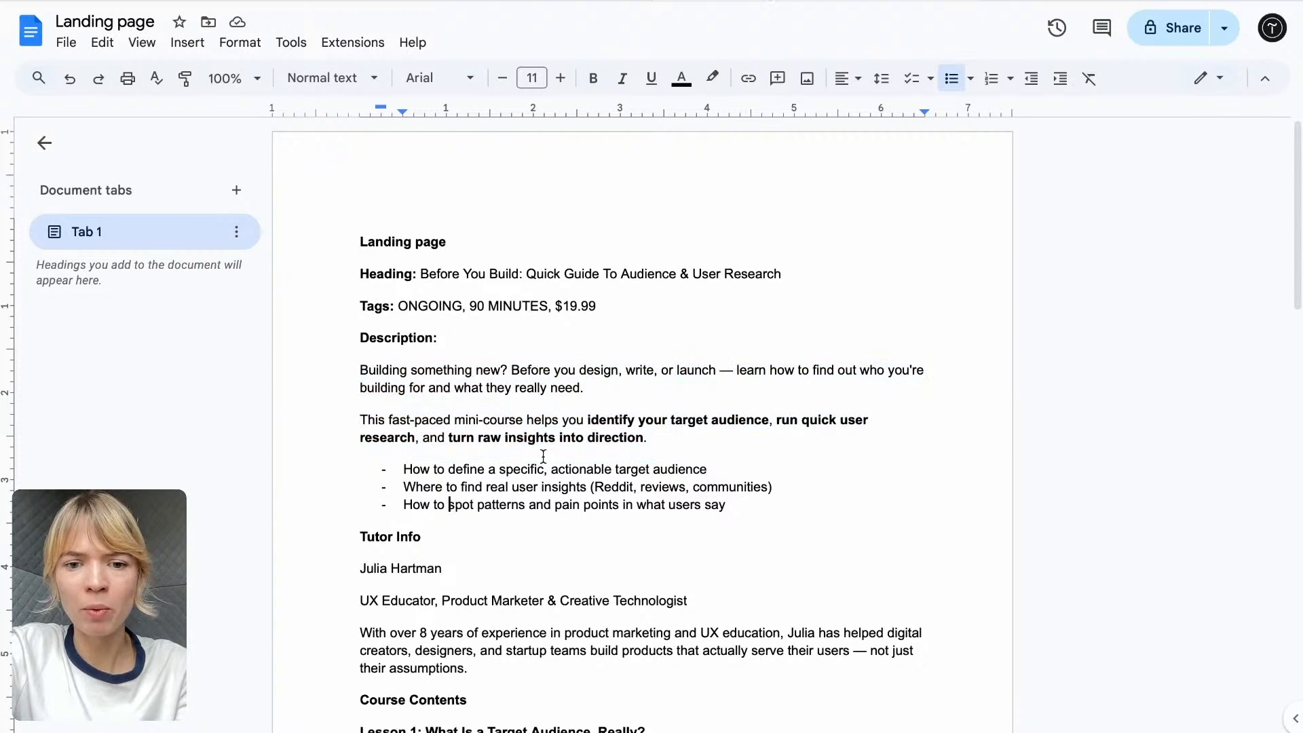
left_click_drag(708, 469, 405, 476)
key("ctrl+c")
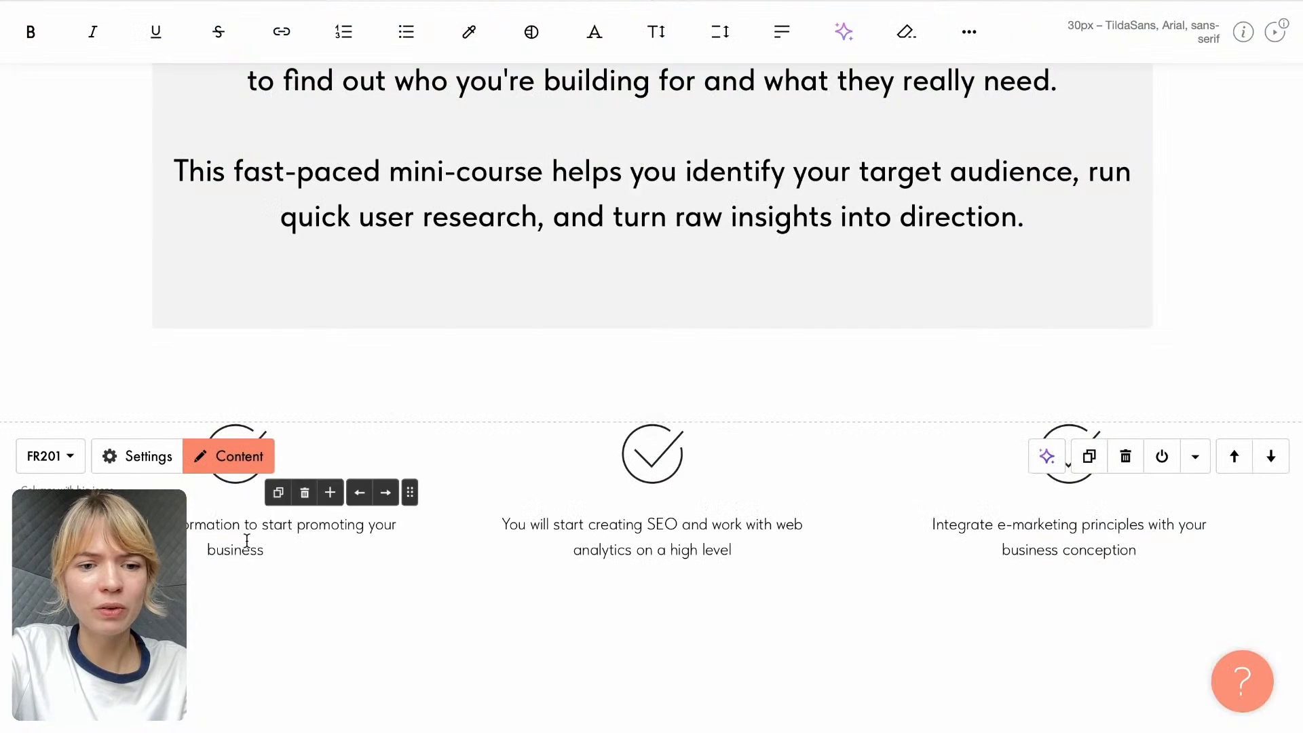
left_click(288, 538)
triple_click(249, 543)
key("ctrl+v")
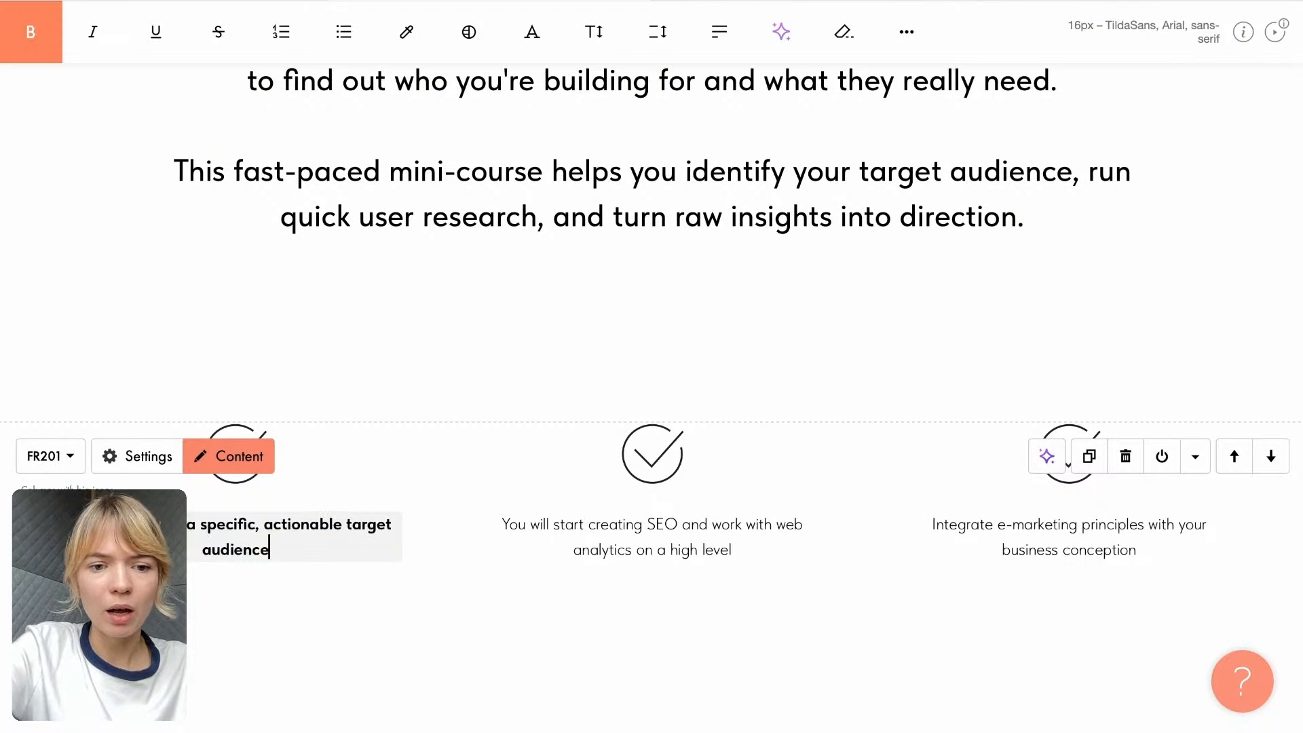
triple_click(239, 524)
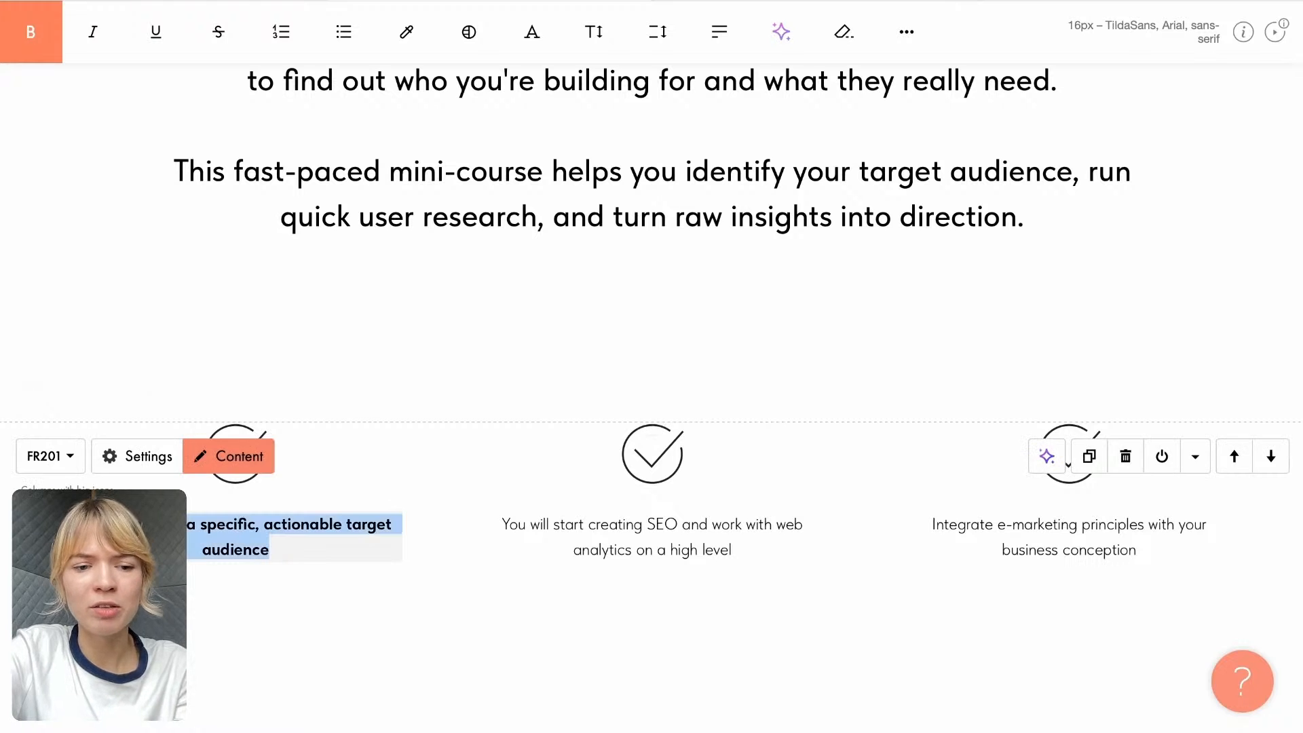
left_click(31, 32)
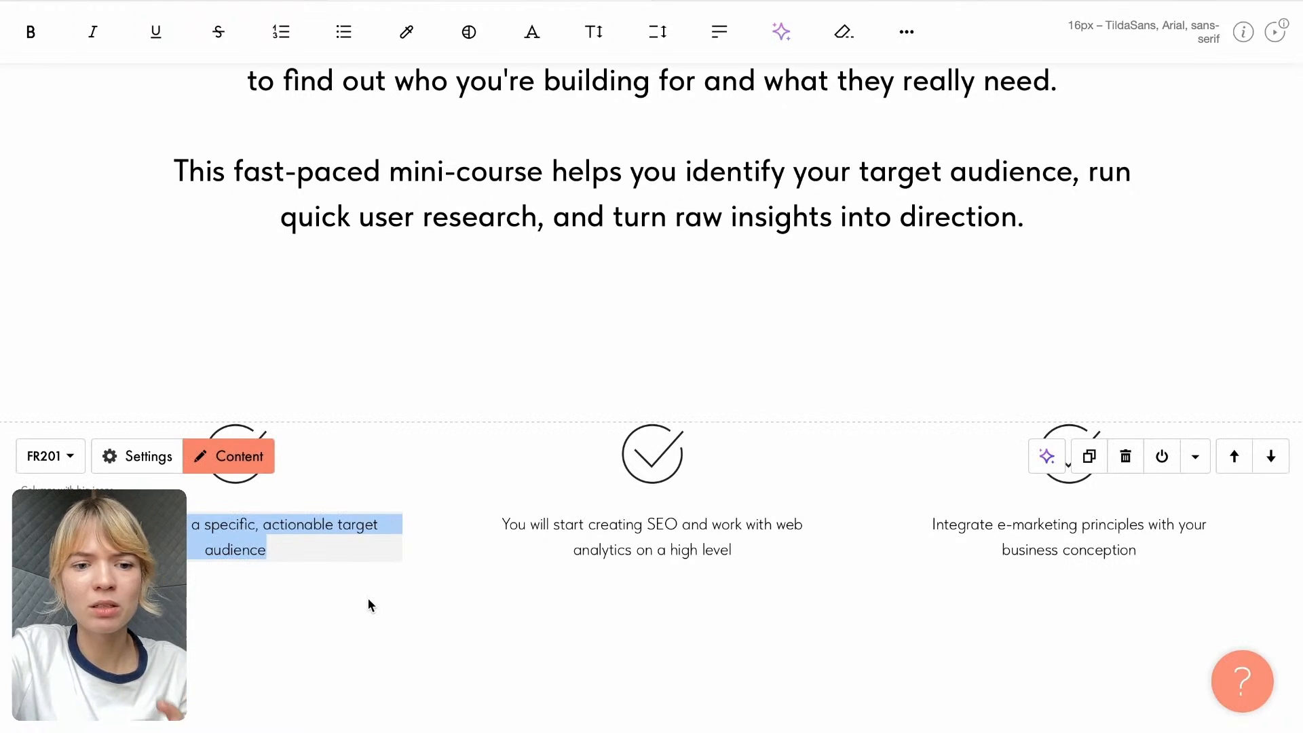
- Replace the second column's text with "Where to find real user insights" from the Google Doc and remove its bold formatting
left_click(691, 1)
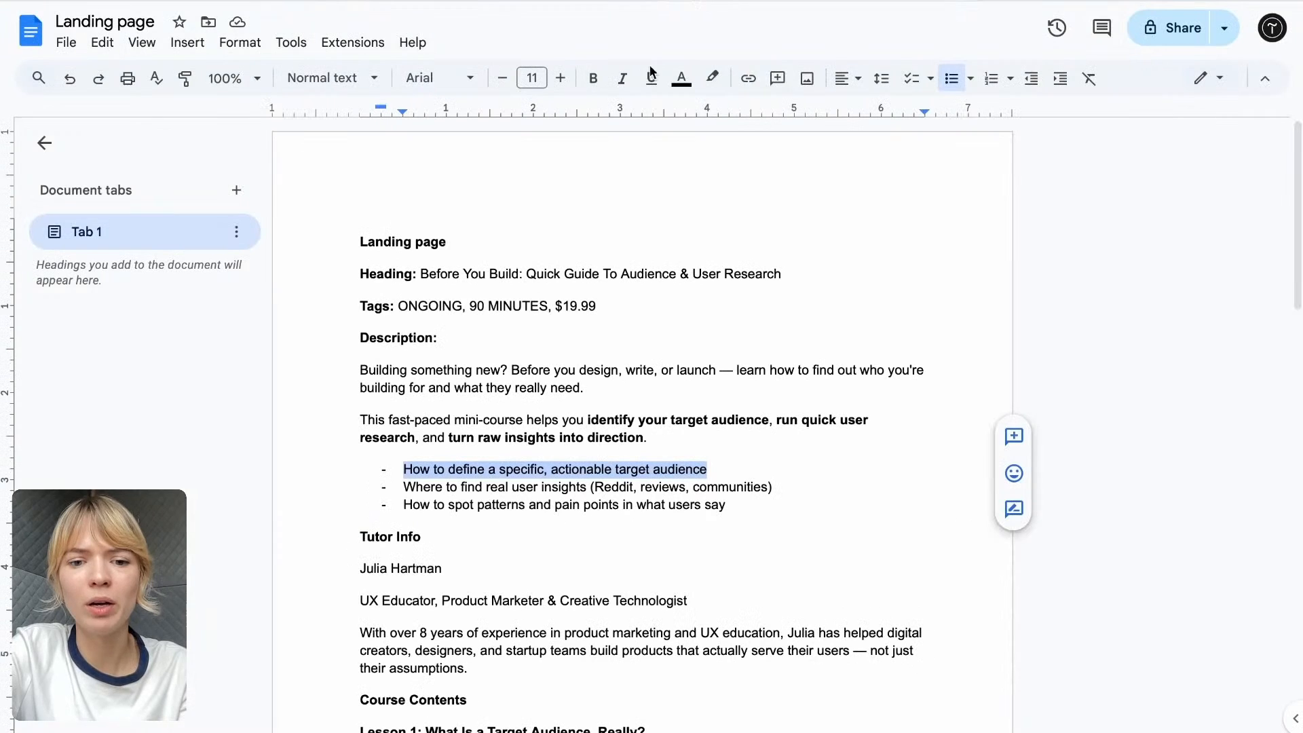
left_click_drag(412, 491, 586, 485)
key("ctrl+c")
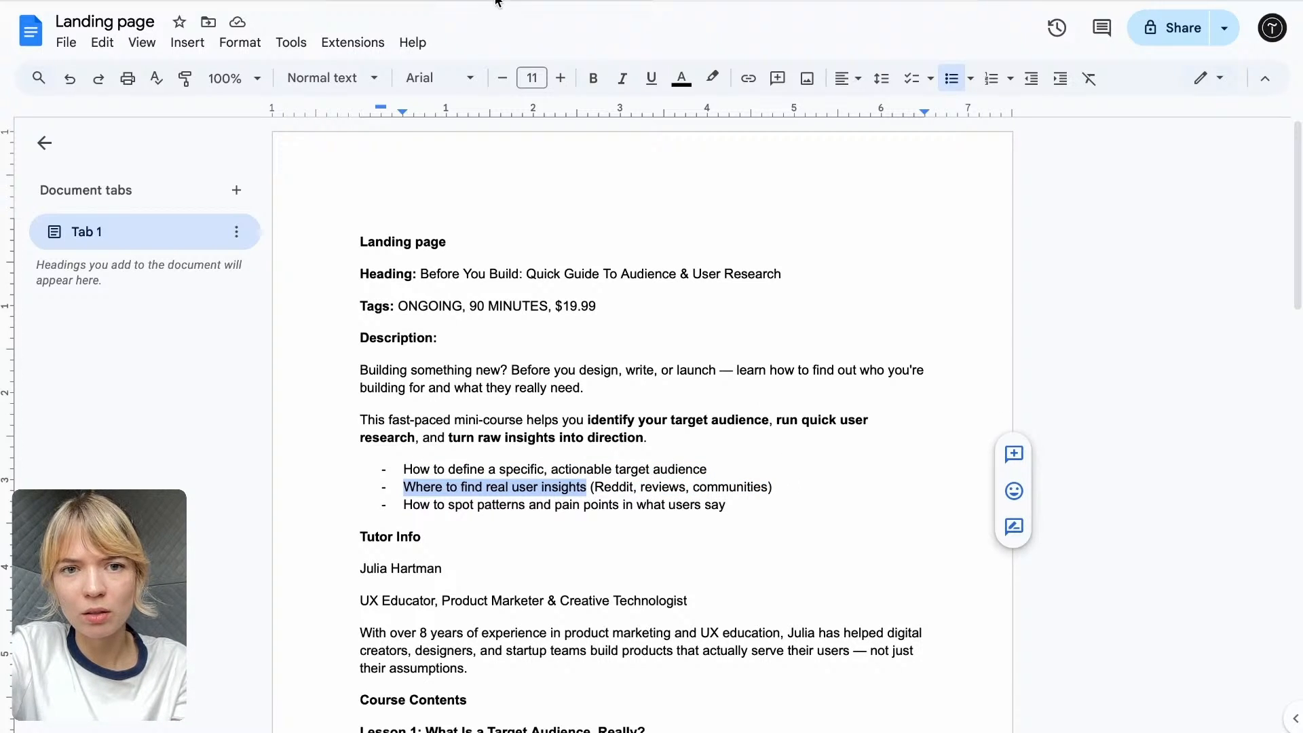
left_click(516, 2)
left_click(634, 534)
key("ctrl+a")
key("ctrl+v")
triple_click(691, 524)
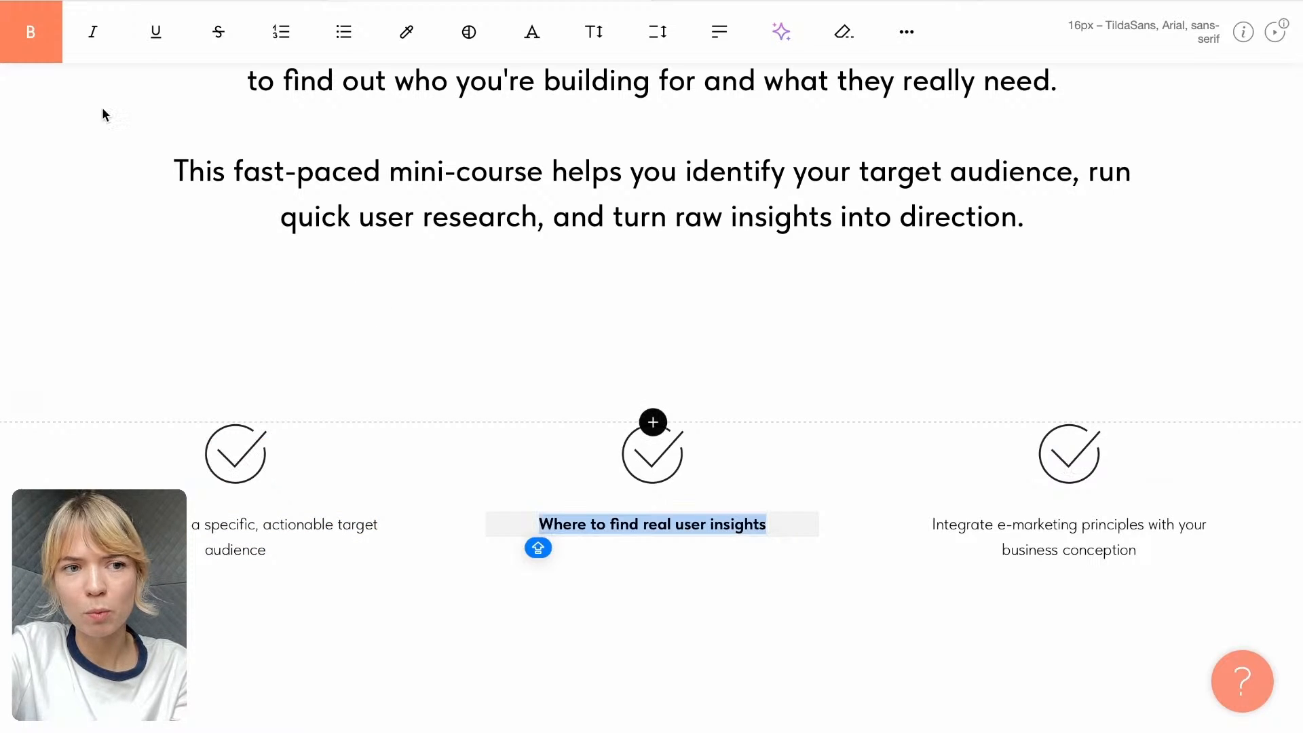
left_click(30, 32)
- Replace the third column's text with "How to spot patterns and pain points in what users say" from the Google Doc and remove its bold formatting
left_click(816, 2)
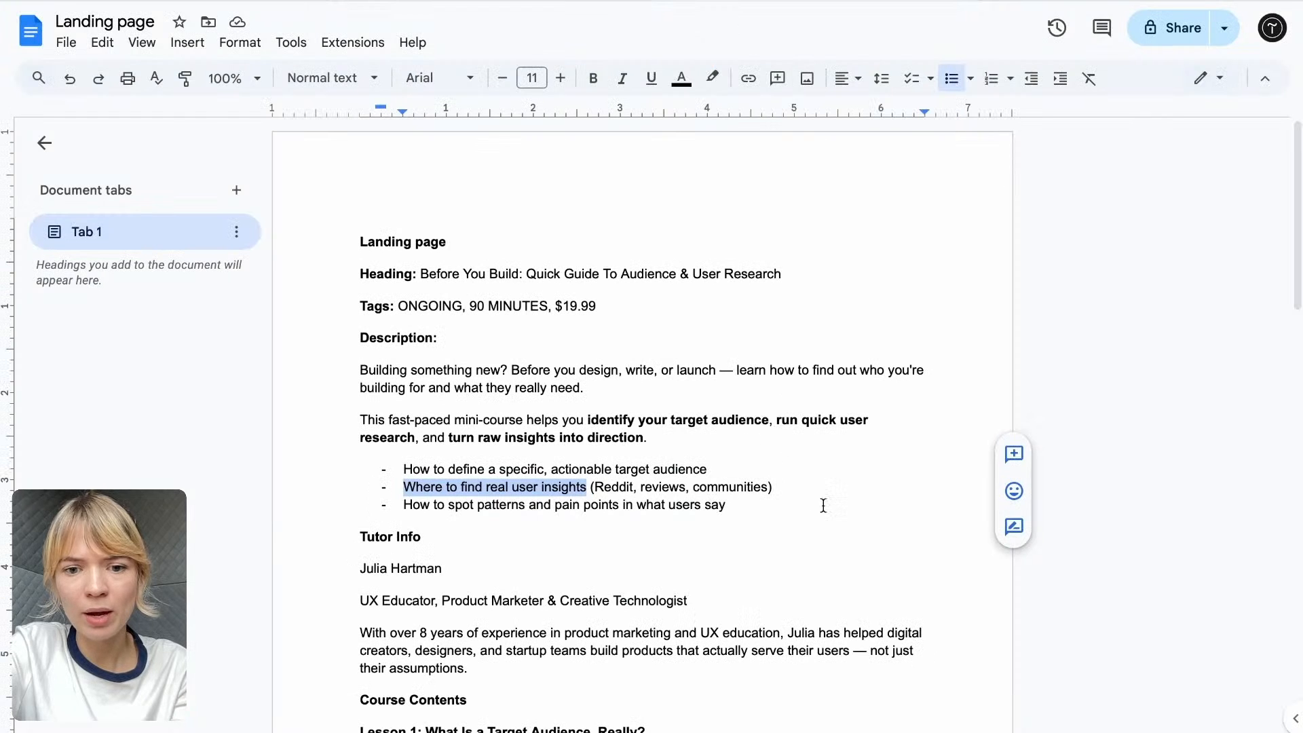
triple_click(724, 504)
key("ctrl+c")
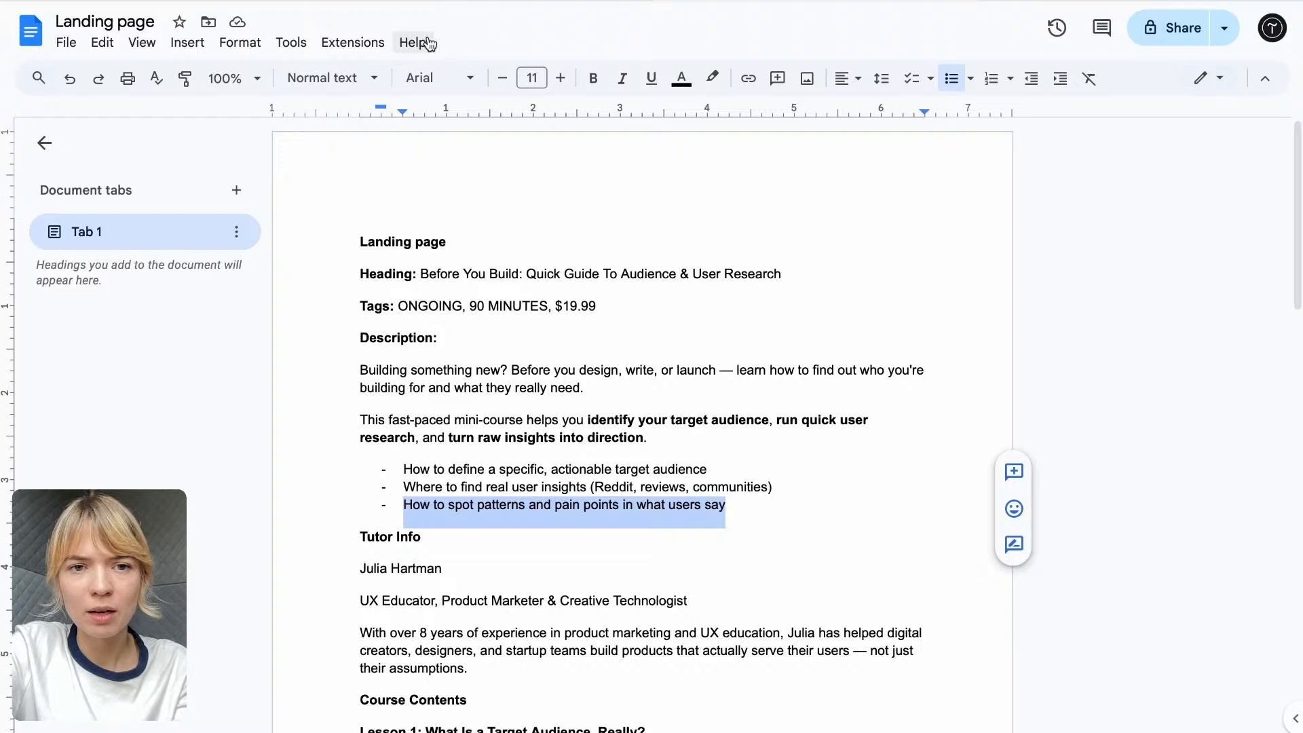
left_click(465, 2)
left_click(1044, 525)
key("ctrl+a")
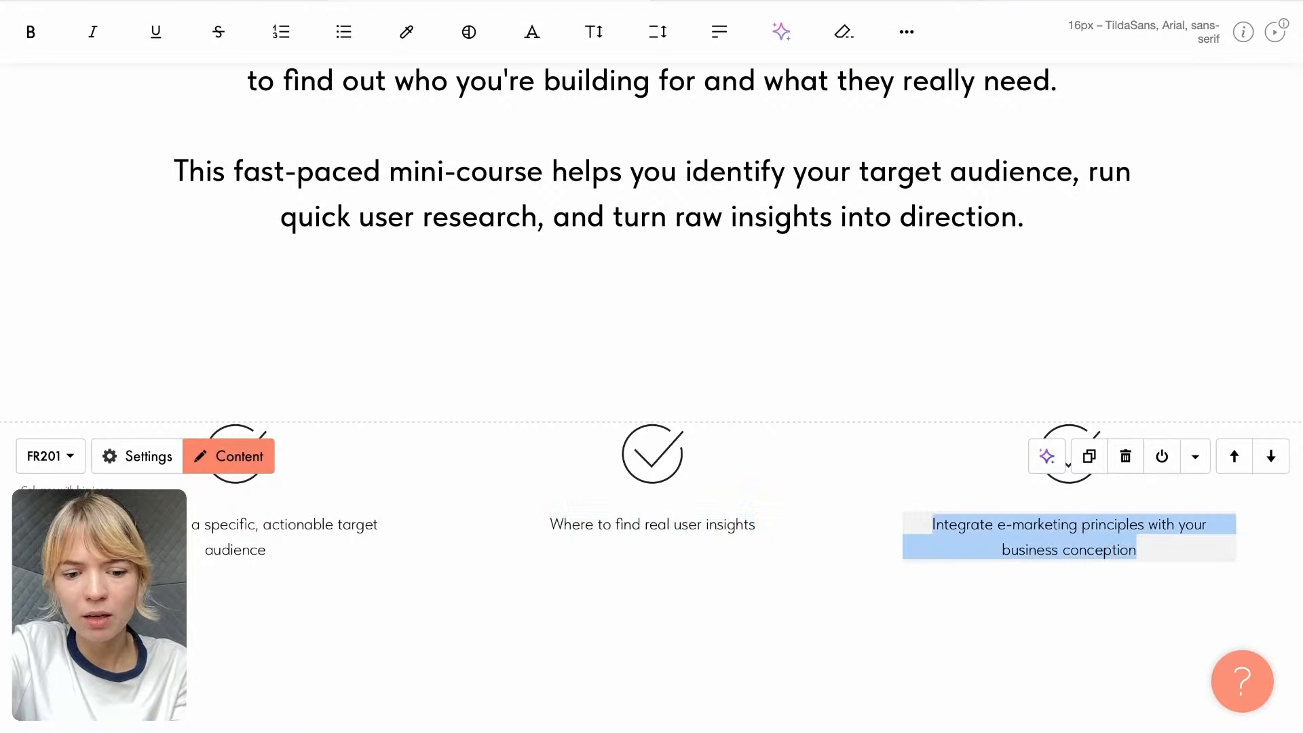
key("ctrl+v")
left_click_drag(1150, 553, 907, 521)
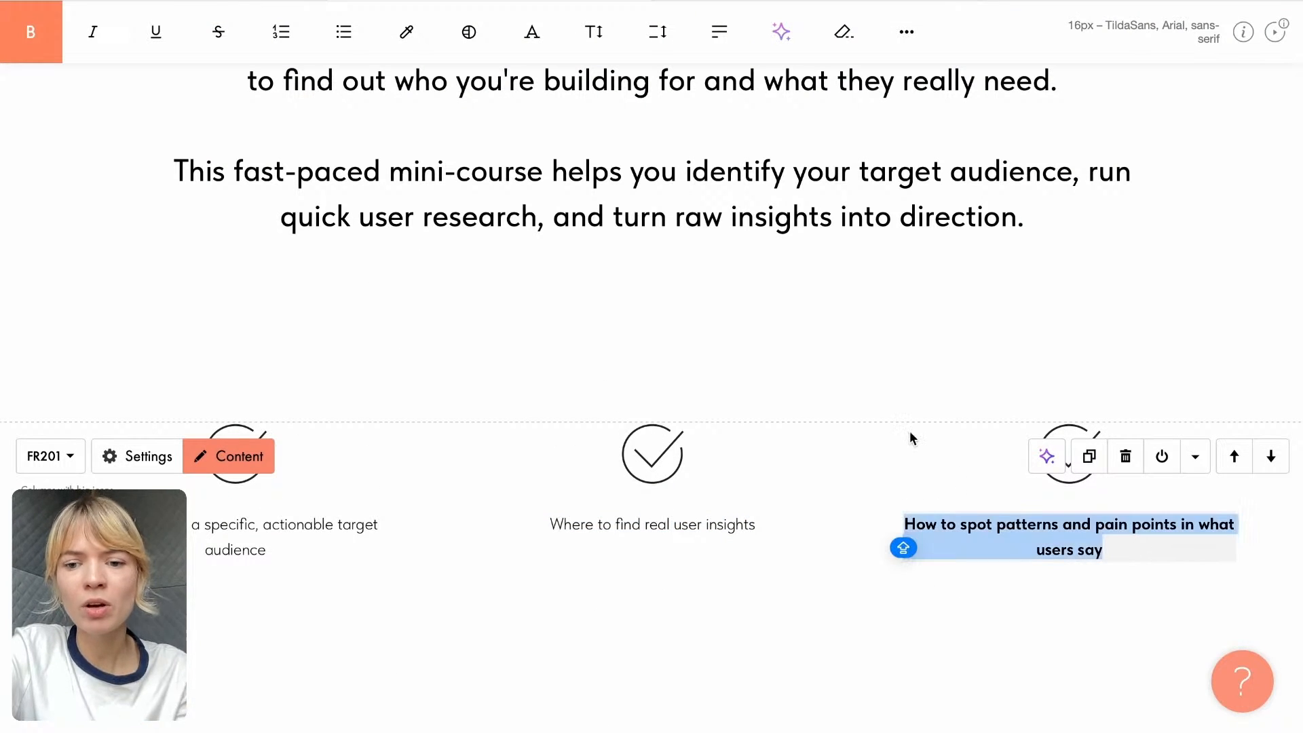
left_click(31, 32)
left_click(582, 647)
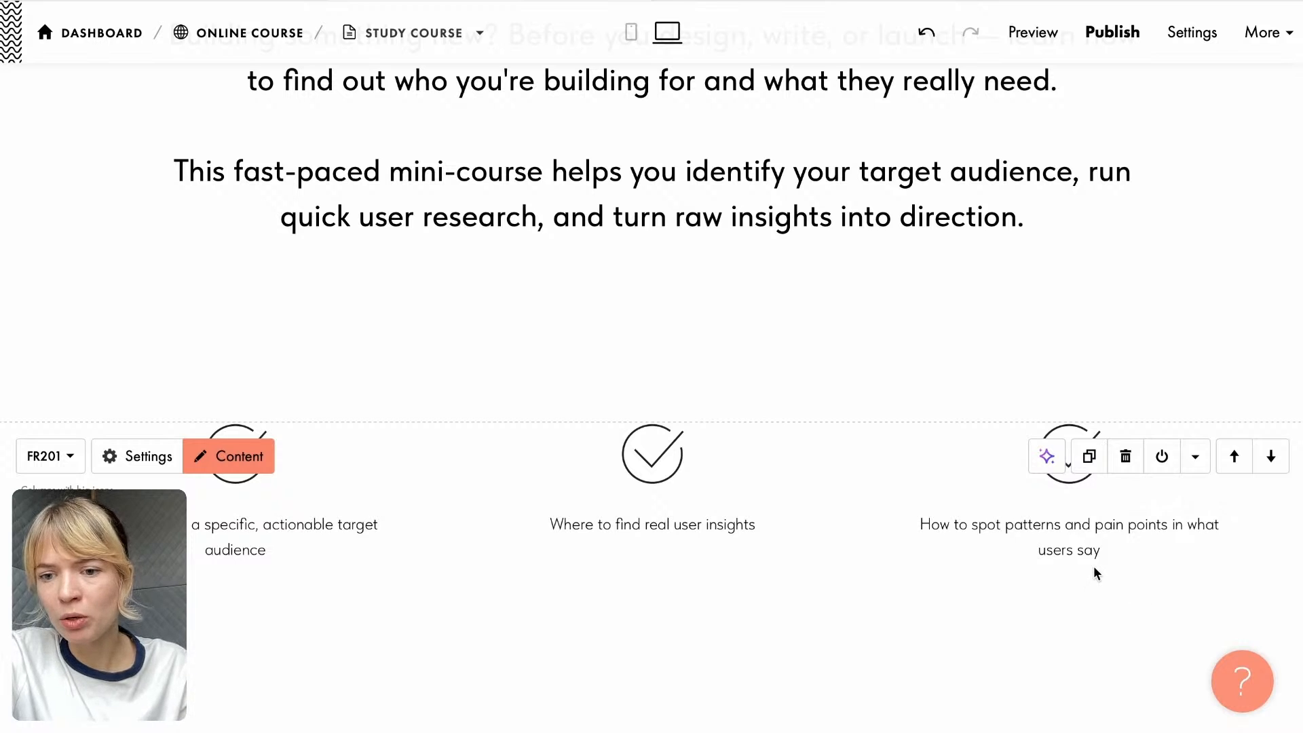
- Review the intro text, the three columns with check icons and the one-person tutor block below them
scroll(1097, 574, "down", 1)
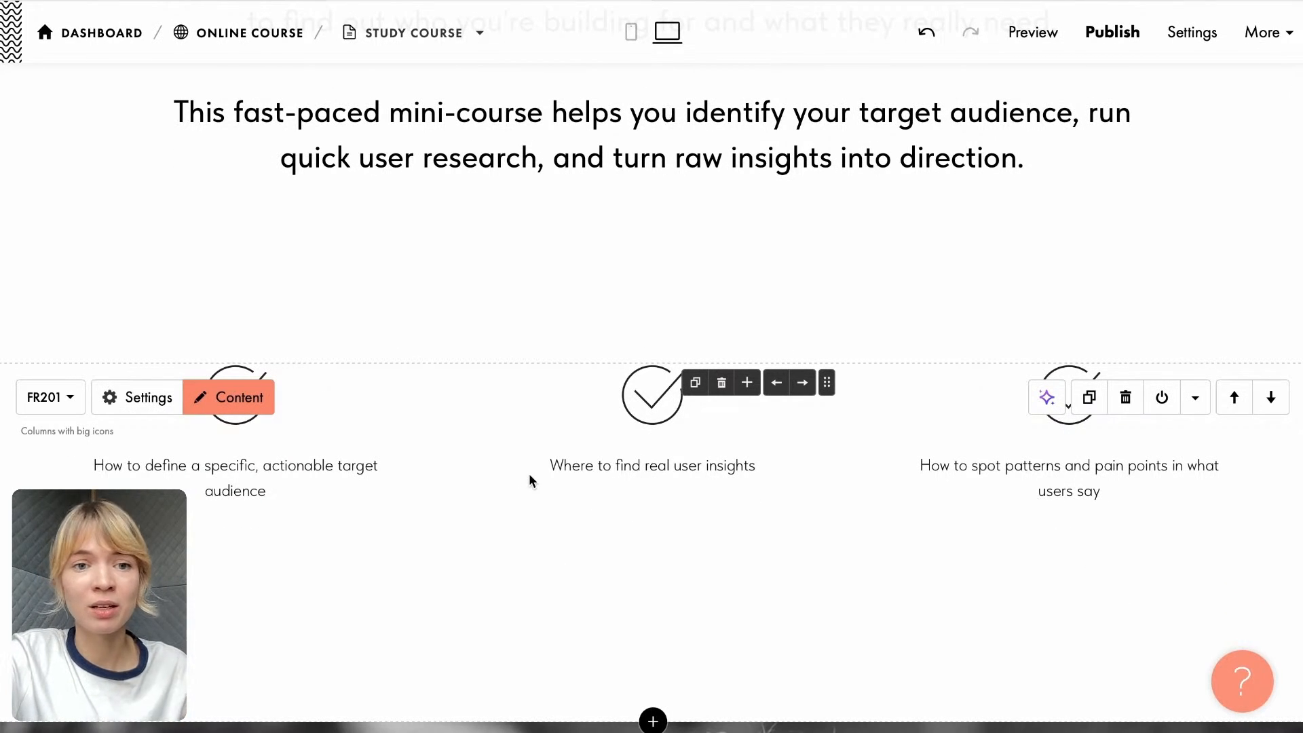
scroll(515, 428, "up", 1)
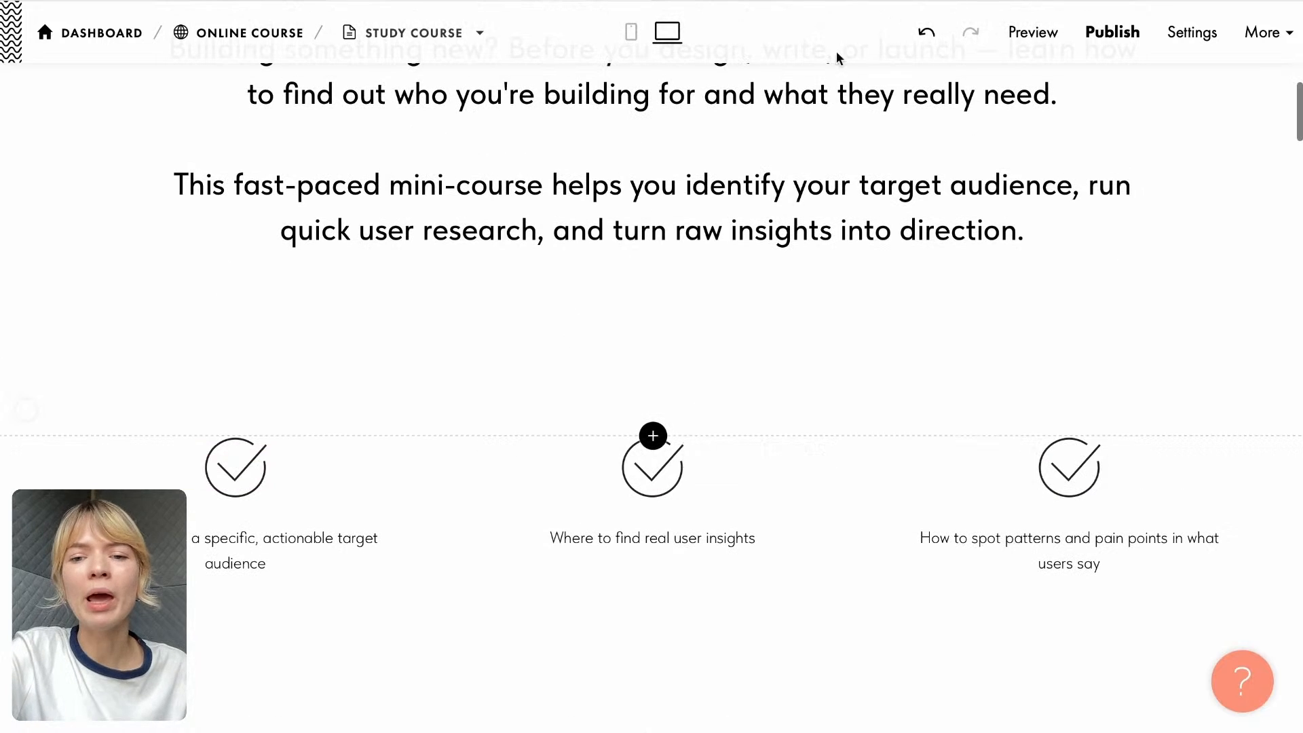
scroll(544, 393, "up", 3)
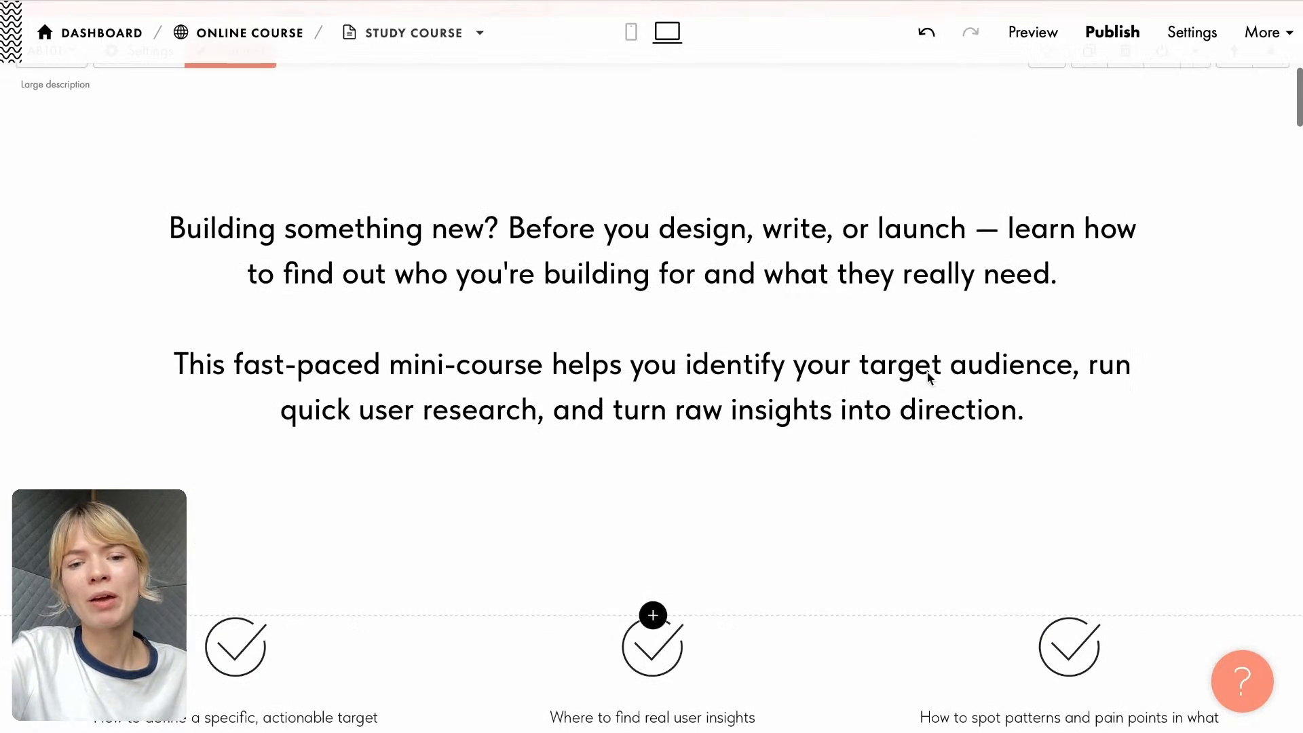
scroll(666, 280, "down", 5)
scroll(666, 285, "up", 8)
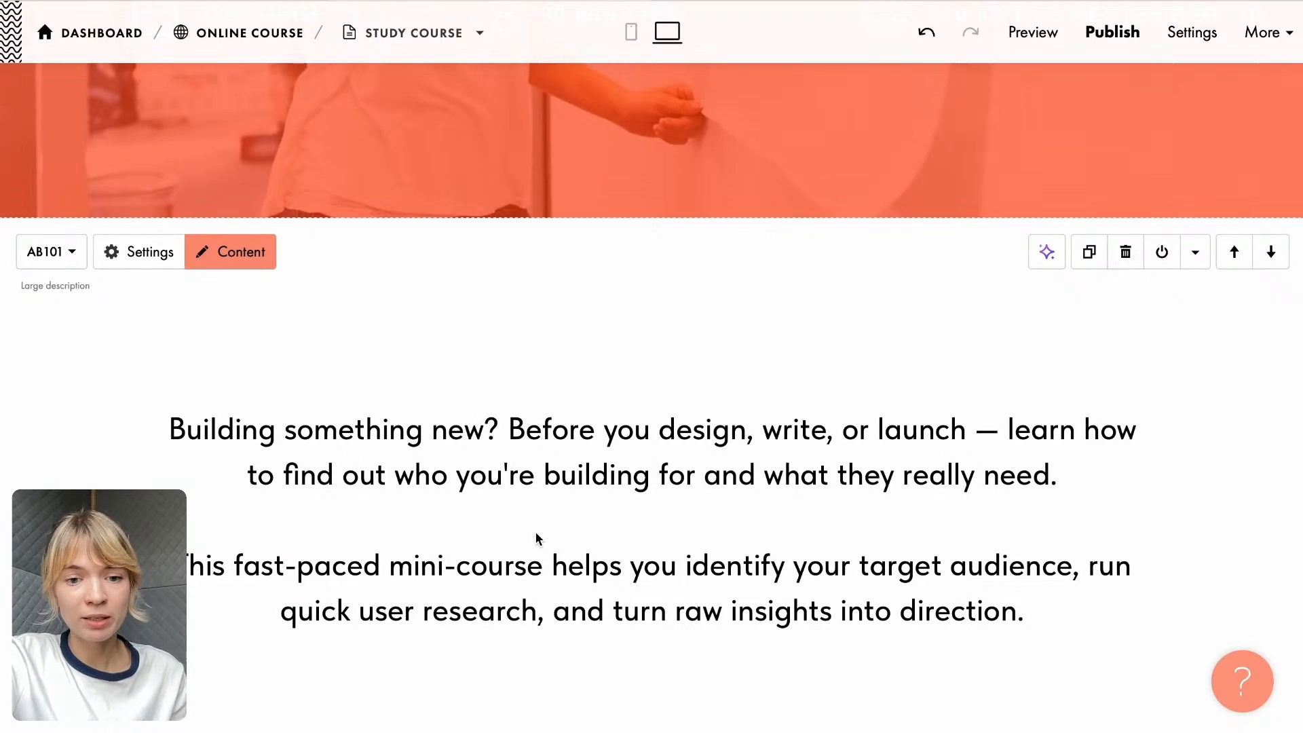
scroll(537, 538, "down", 20)
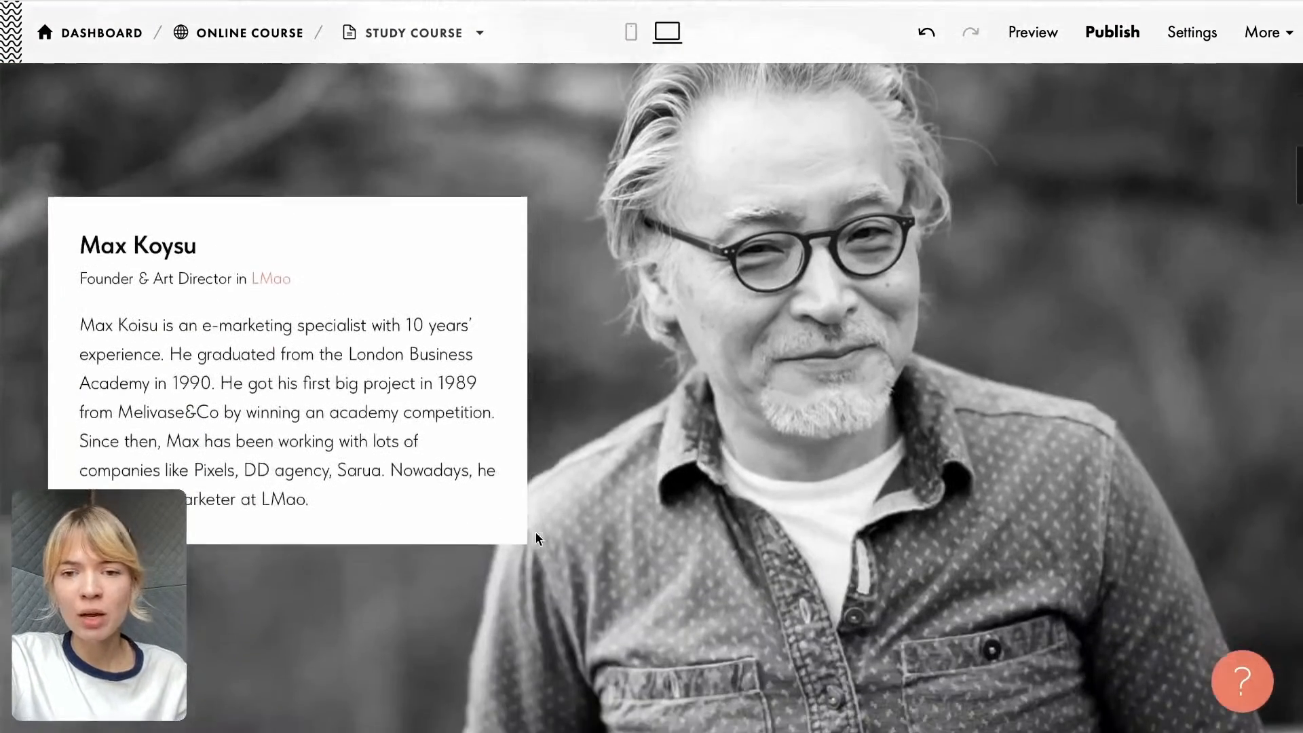
scroll(718, 446, "up", 2)
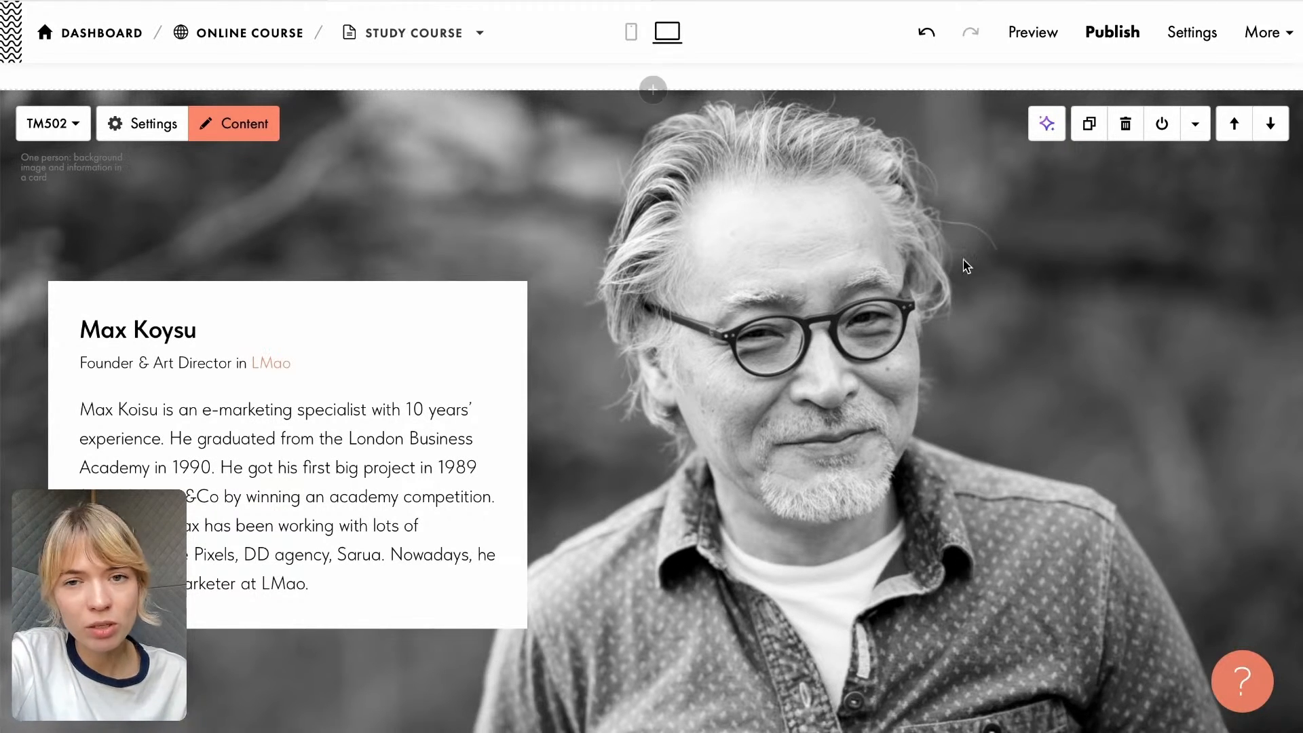
scroll(856, 193, "up", 1)
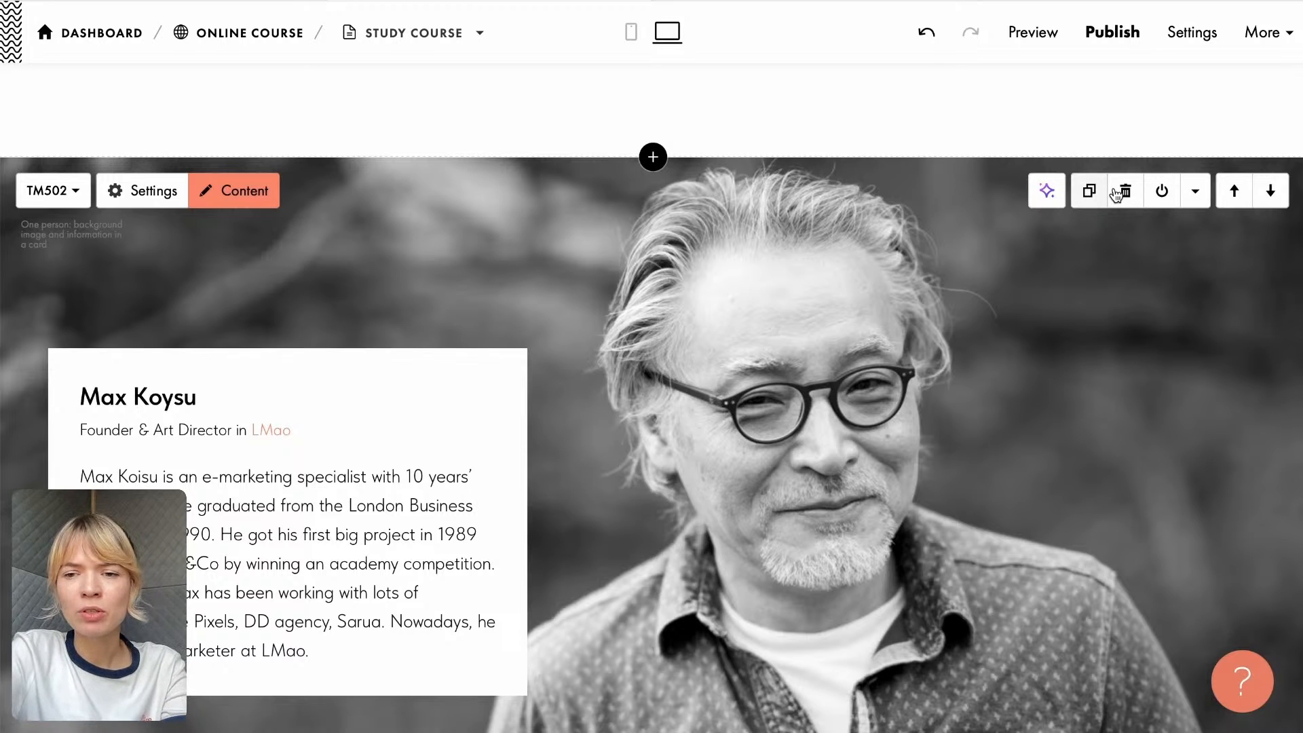
- Hide the one-person tutor block on the page and show it again
left_click(1162, 192)
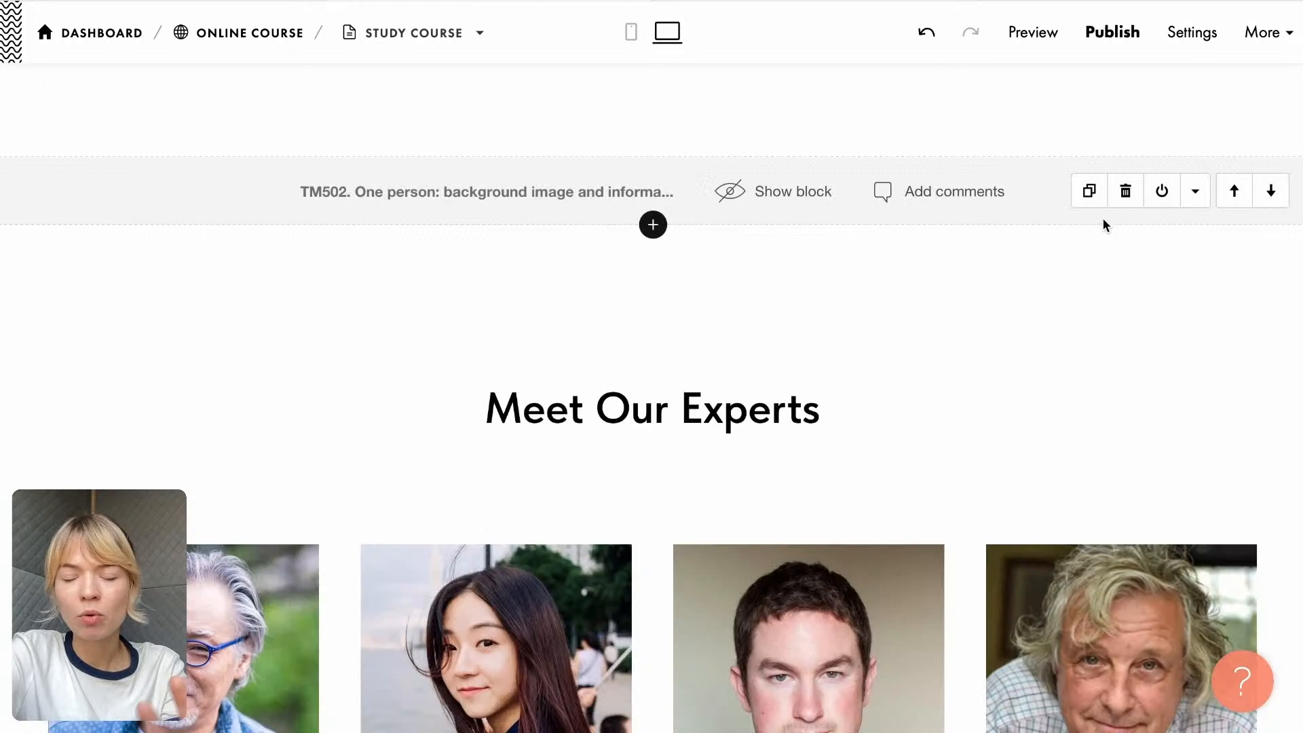
left_click(1163, 192)
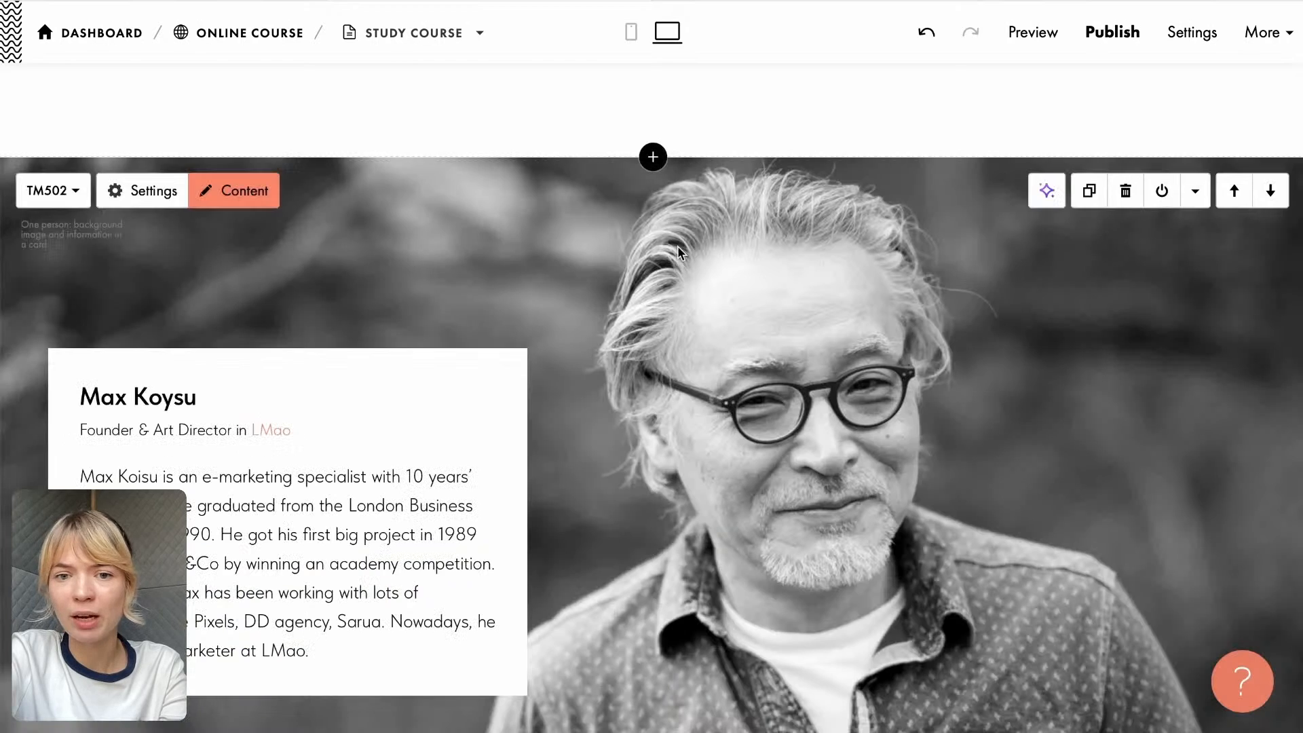
- Replace the person's name in the tutor card with the tutor's name from the Tutor Info section of the Google Doc
scroll(1018, 170, "down", 2)
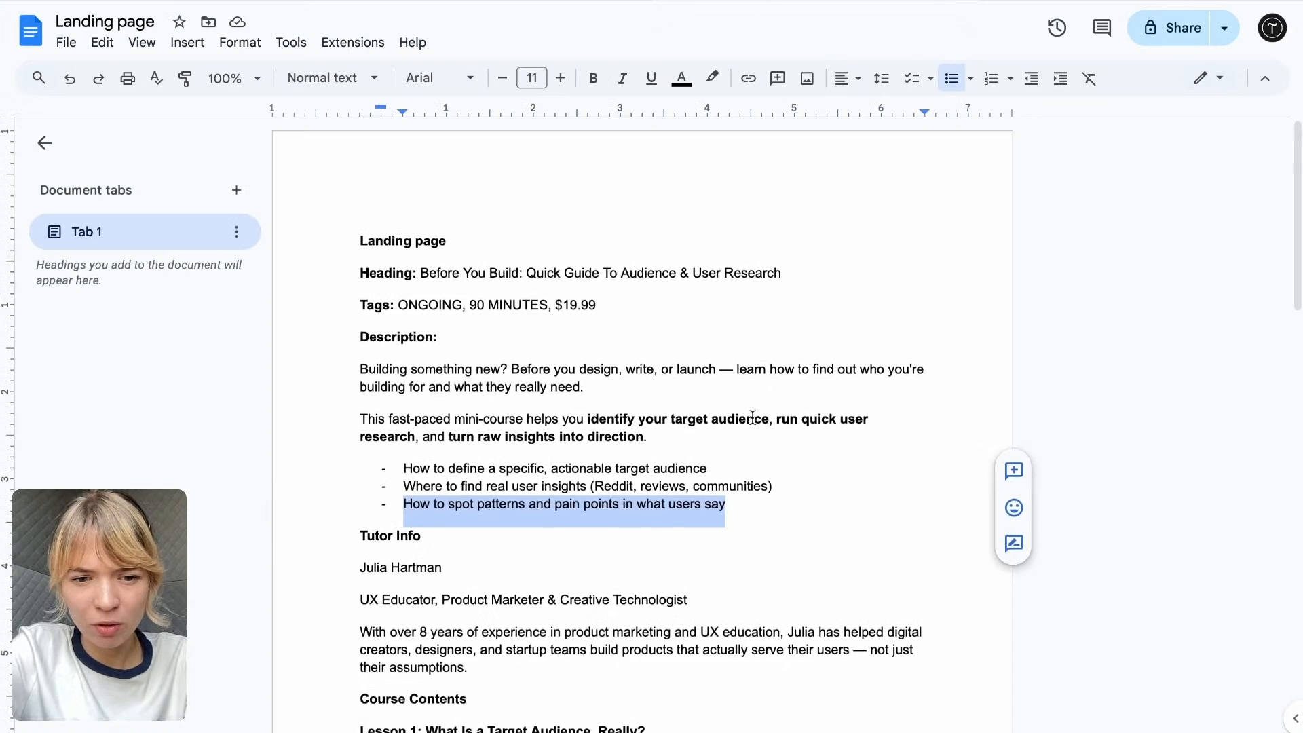
scroll(752, 417, "down", 2)
left_click_drag(442, 408, 308, 403)
key("ctrl+c")
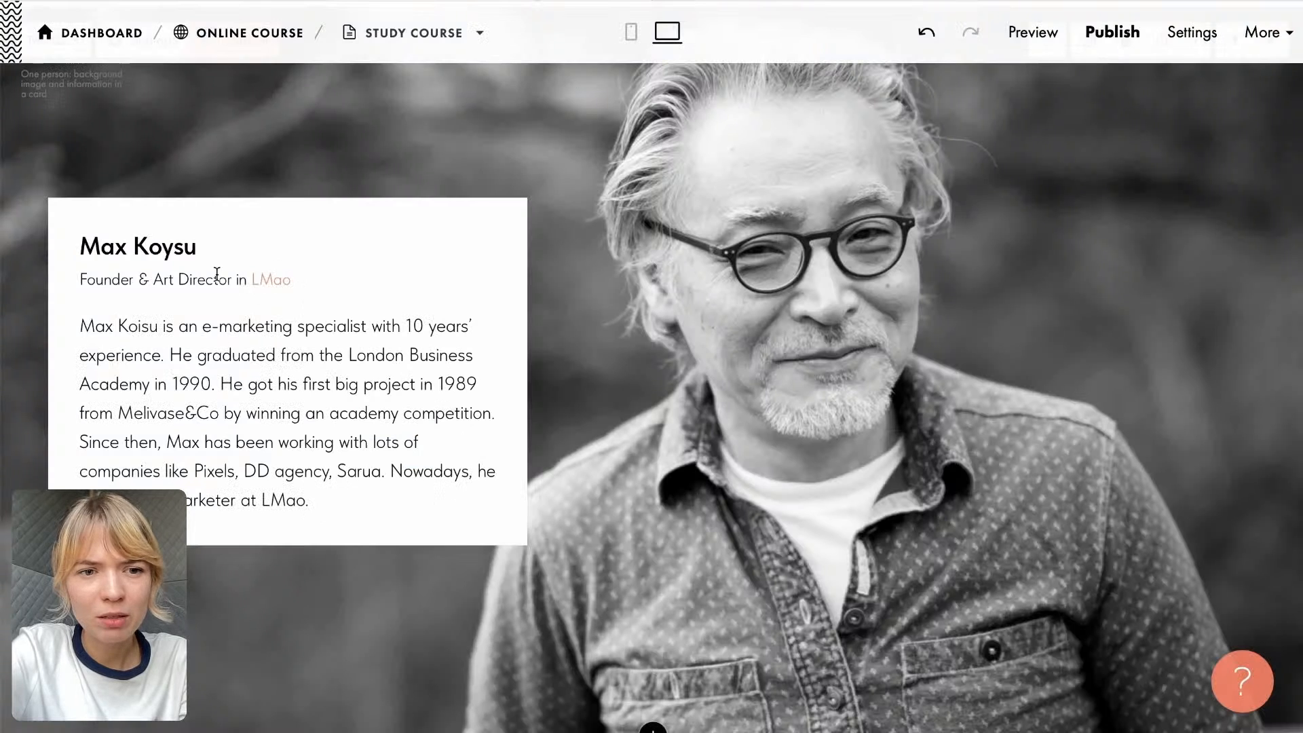
left_click(177, 245)
left_click_drag(197, 246, 61, 249)
key("ctrl+v")
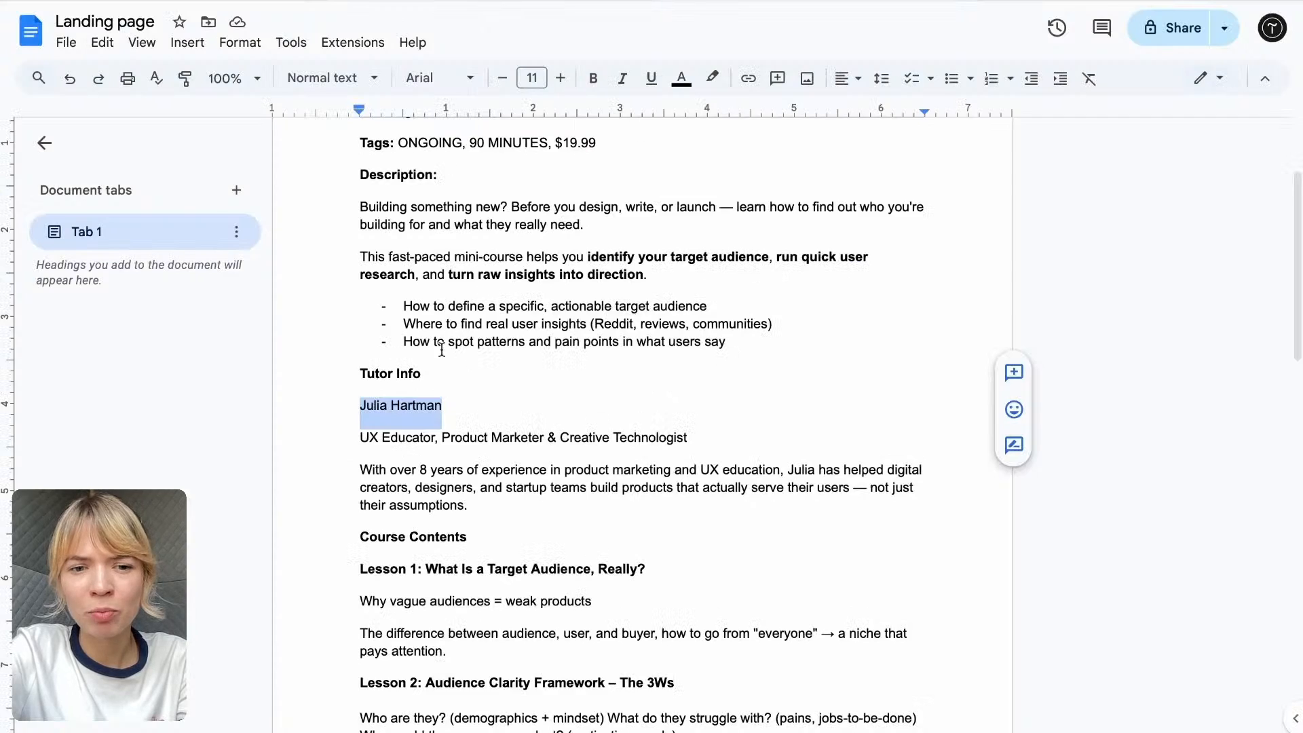
- Replace the tutor card's job line with "UX Educator, Product Marketer & Creative Technologist" from the Google Doc and remove its bold formatting
left_click_drag(687, 437, 358, 437)
key("ctrl+c")
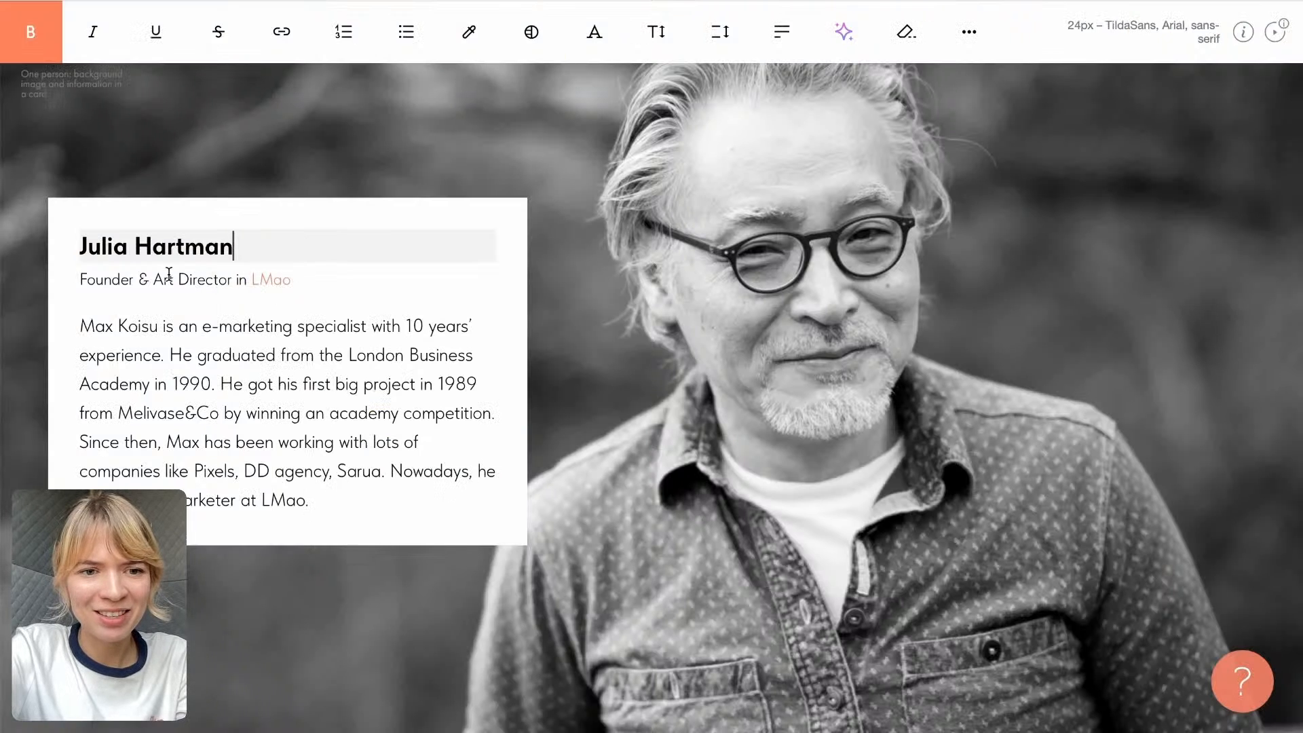
left_click(170, 279)
left_click_drag(79, 279, 335, 277)
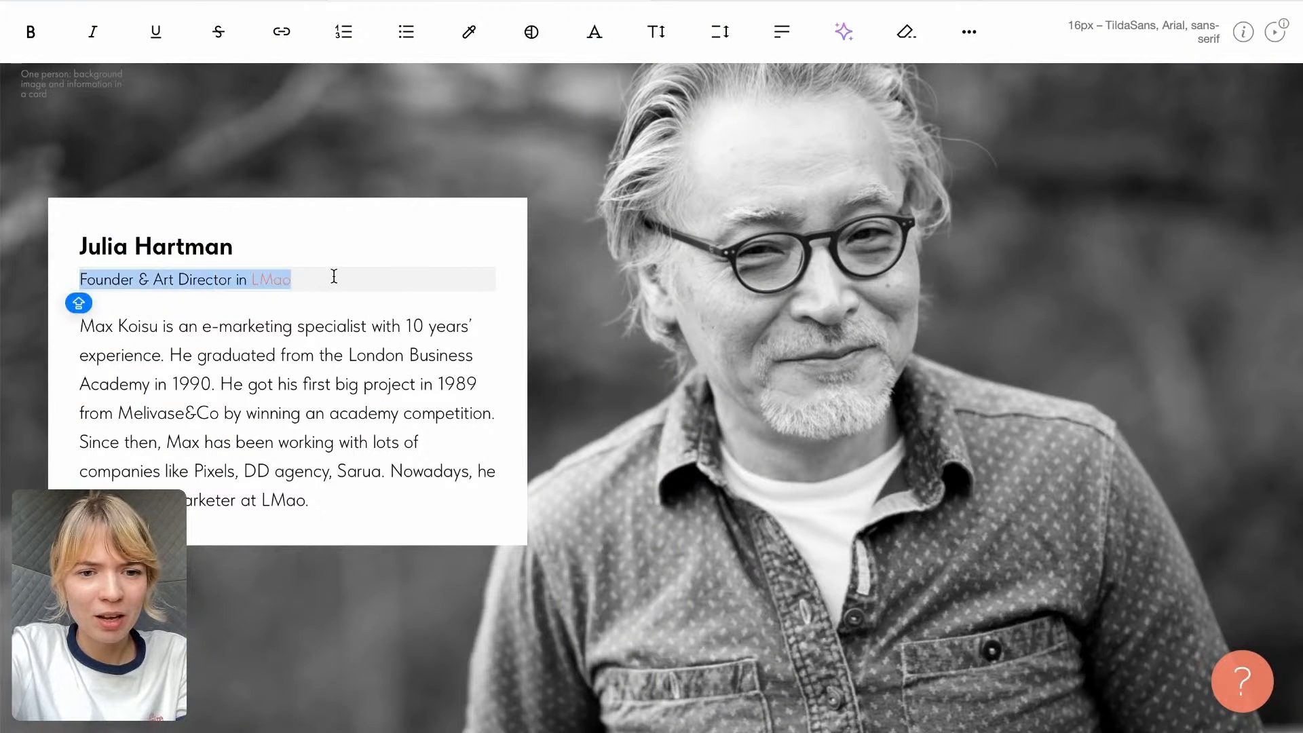
key("ctrl+v")
left_click_drag(486, 279, 80, 279)
left_click(31, 31)
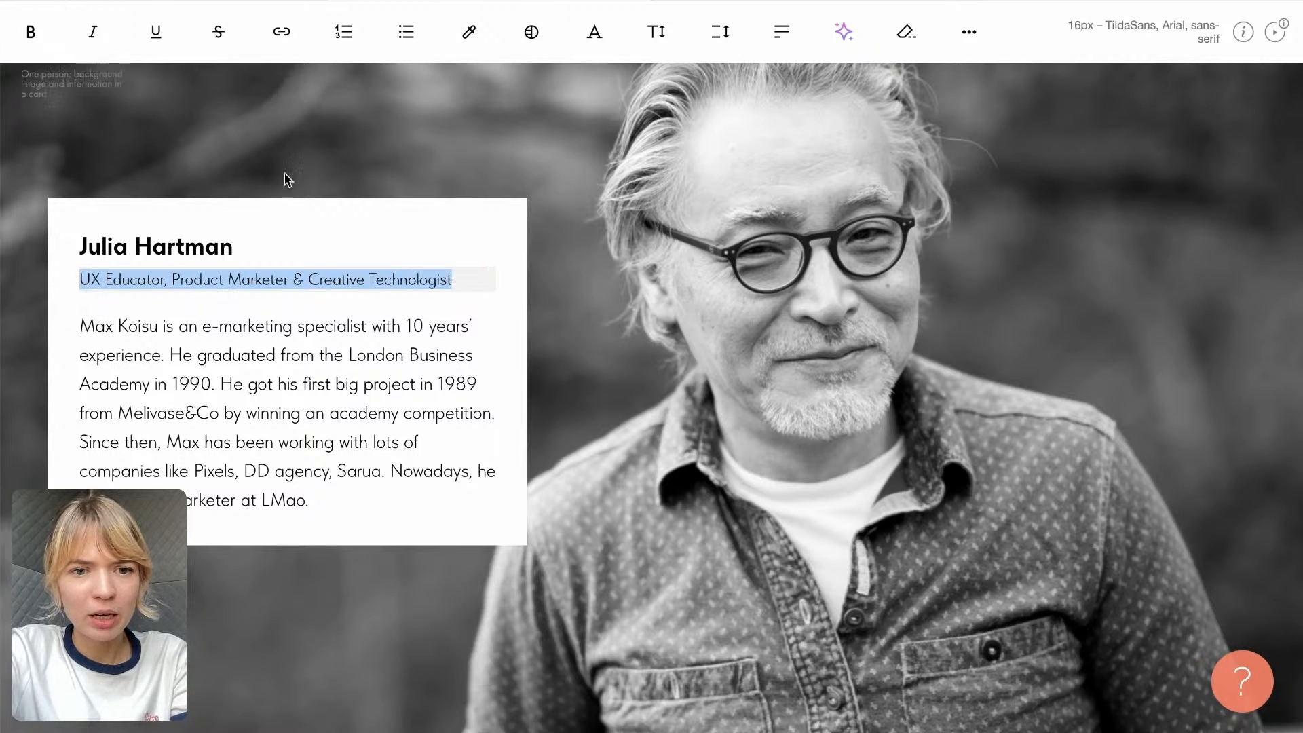
- Replace the tutor card's biography with the Google Doc paragraph starting "With over 8 years of experience" and remove its bold formatting
key("ctrl+Tab")
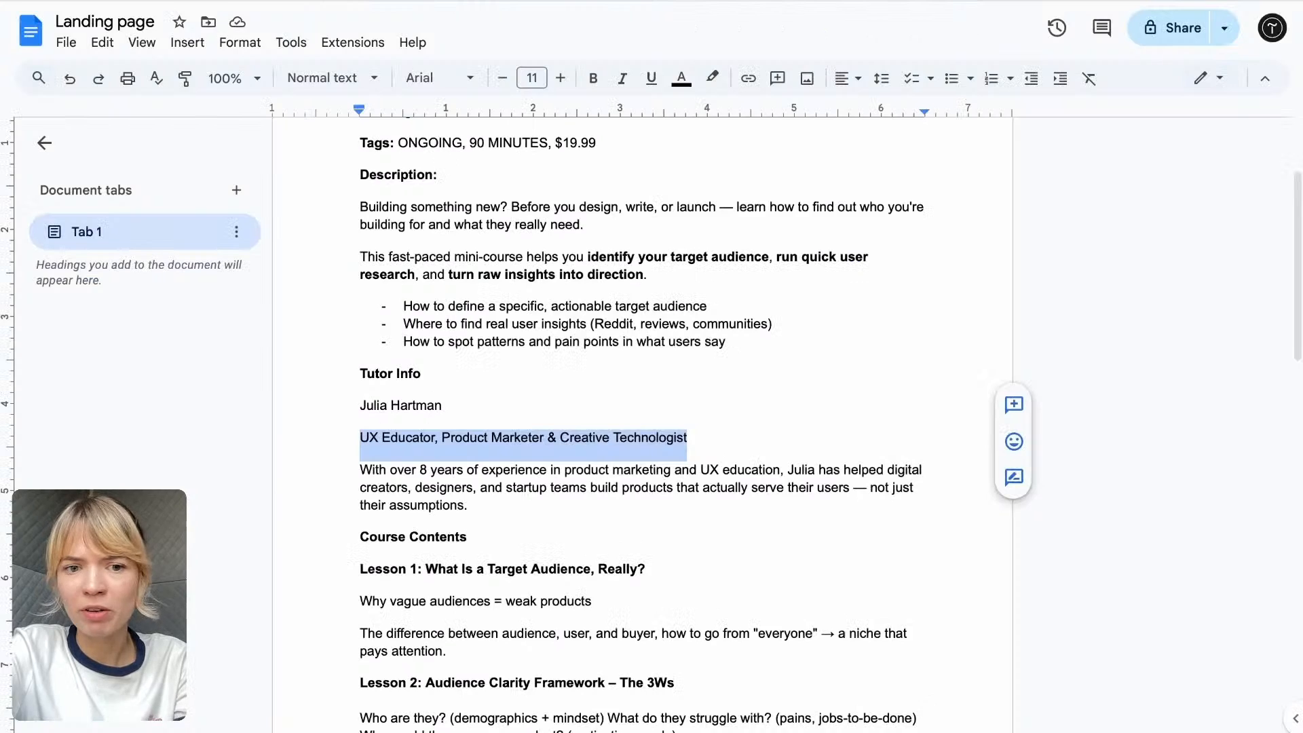
left_click_drag(492, 519, 358, 473)
key("ctrl+c")
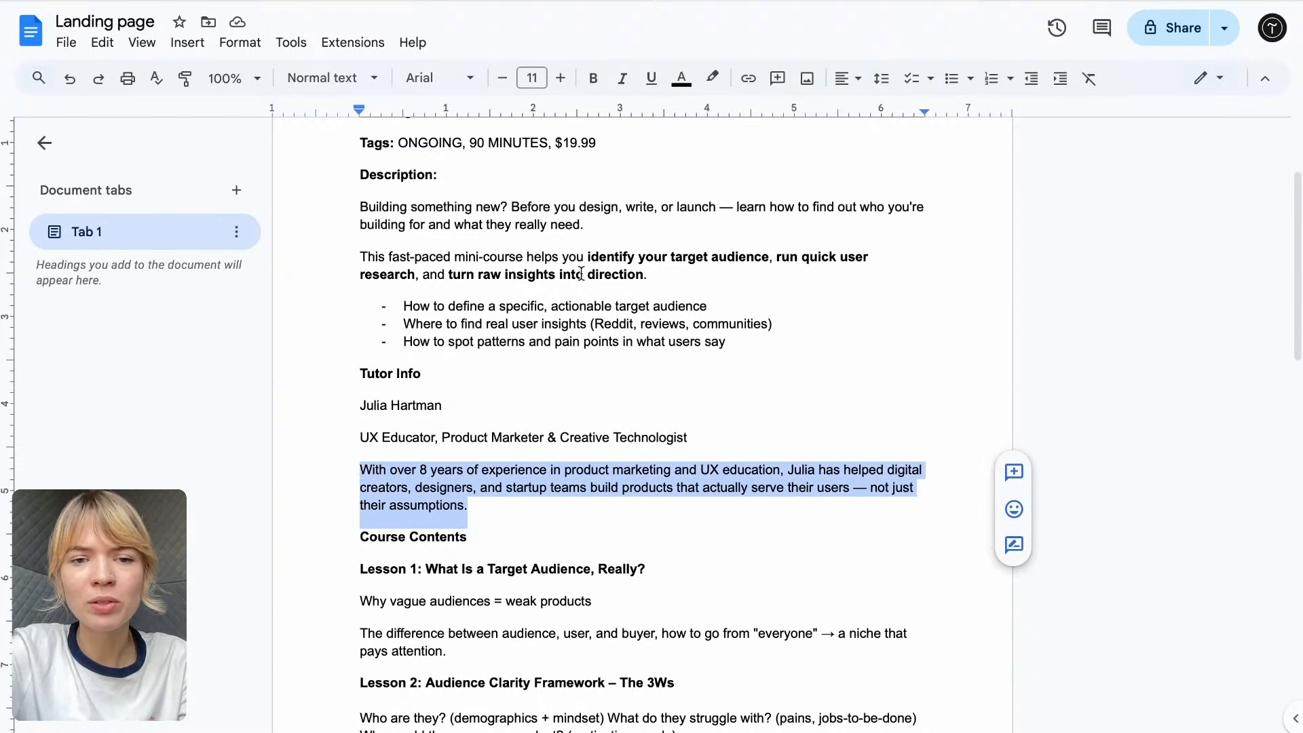
key("ctrl+Tab")
left_click(242, 413)
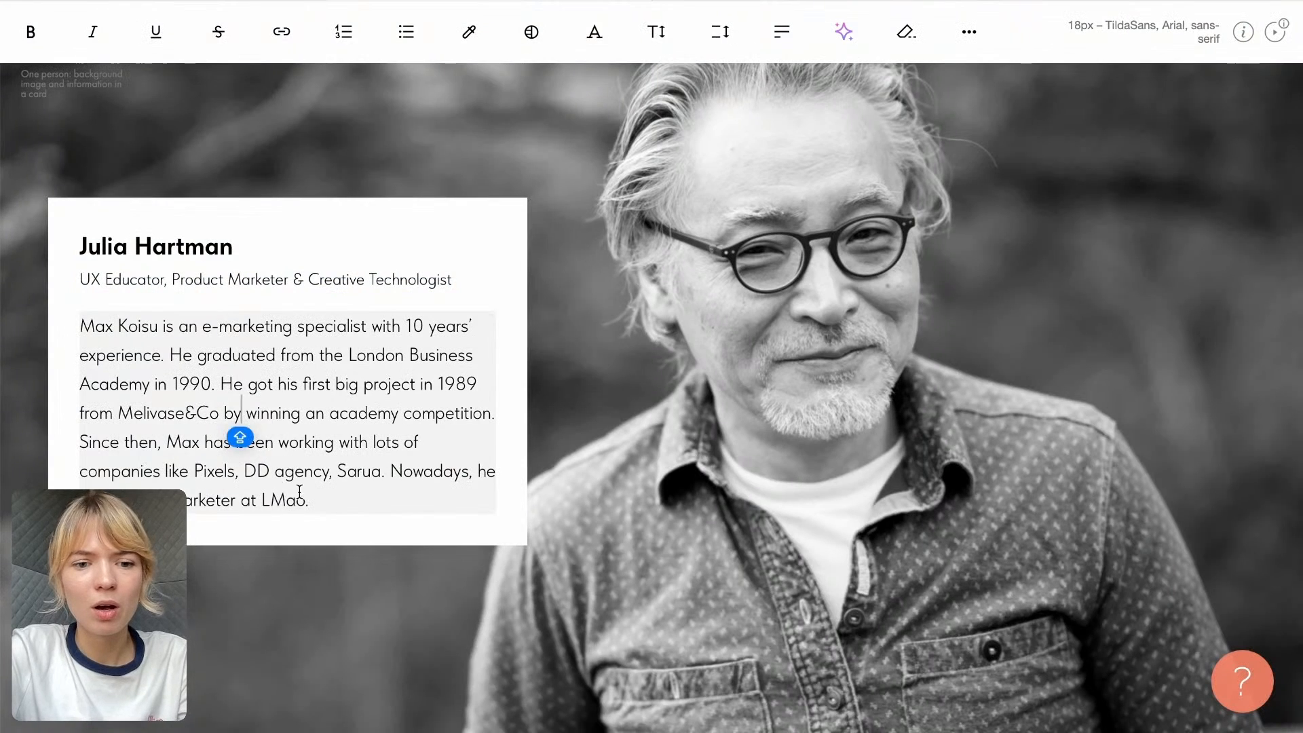
left_click_drag(315, 500, 20, 334)
key("ctrl+v")
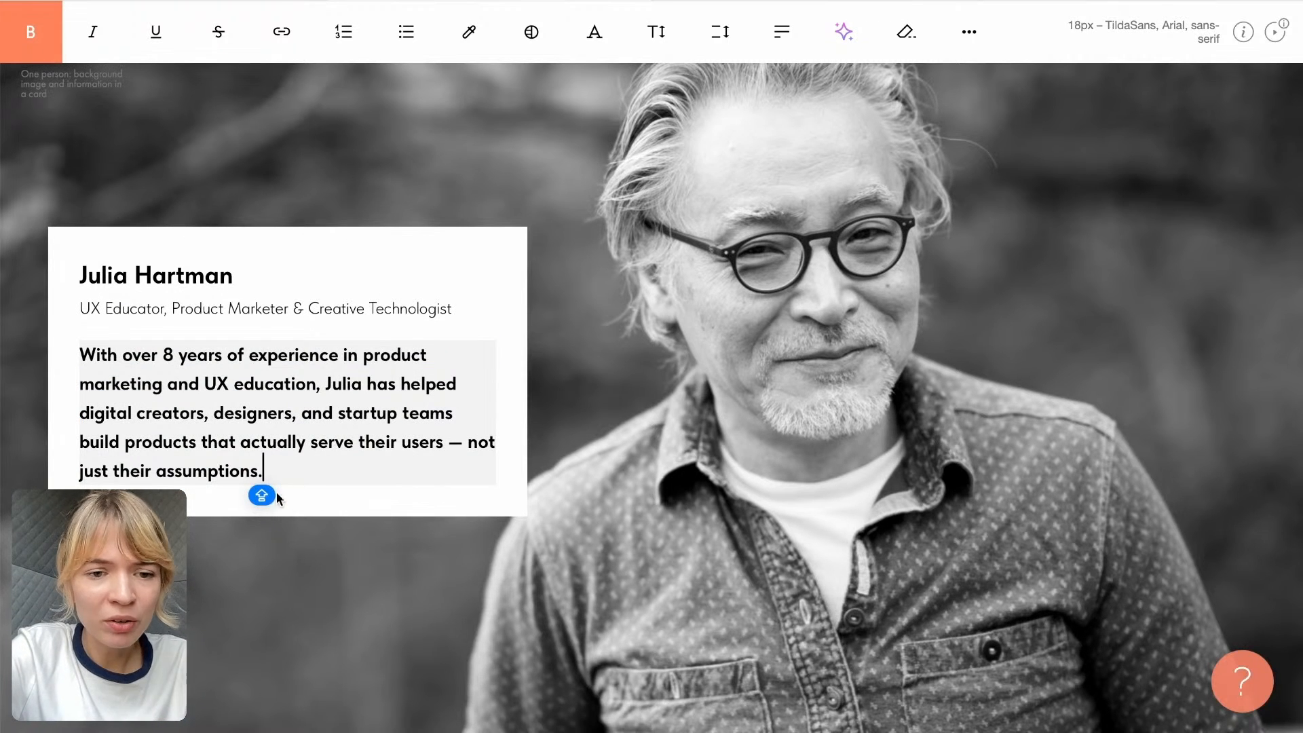
left_click_drag(272, 467, 79, 352)
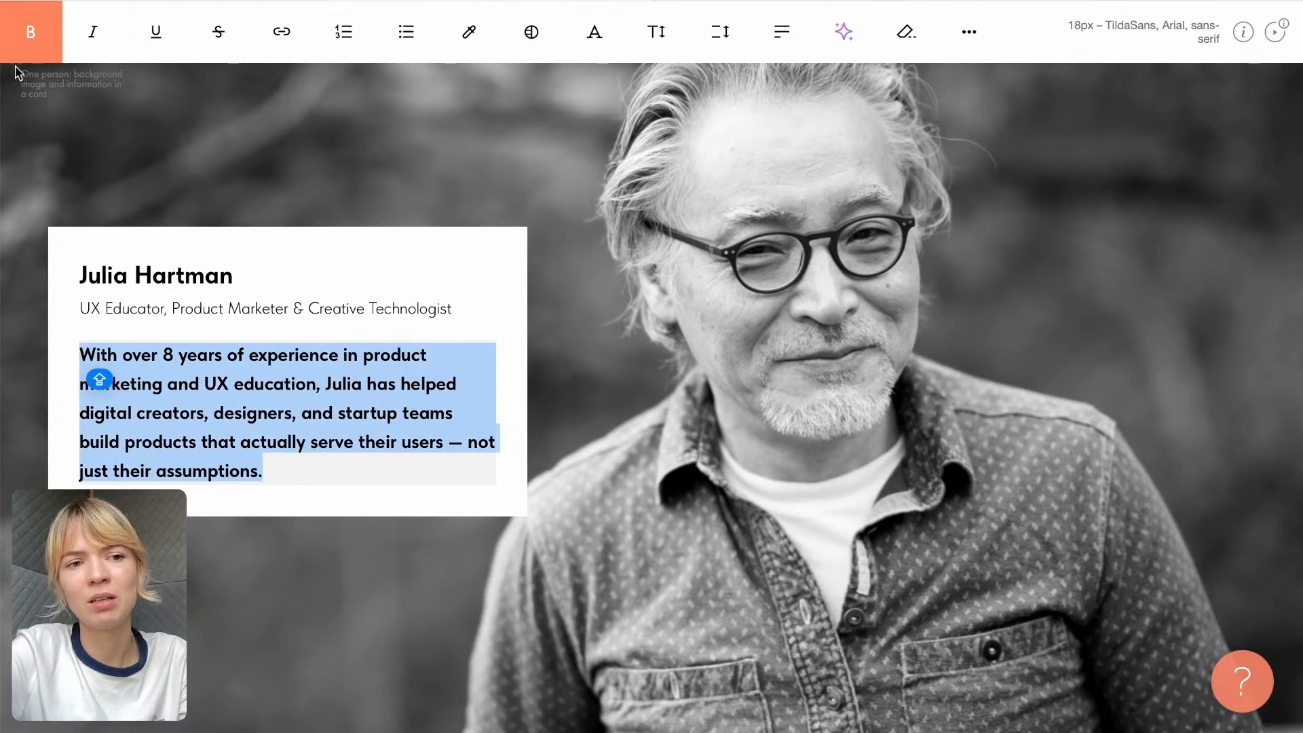
left_click(29, 31)
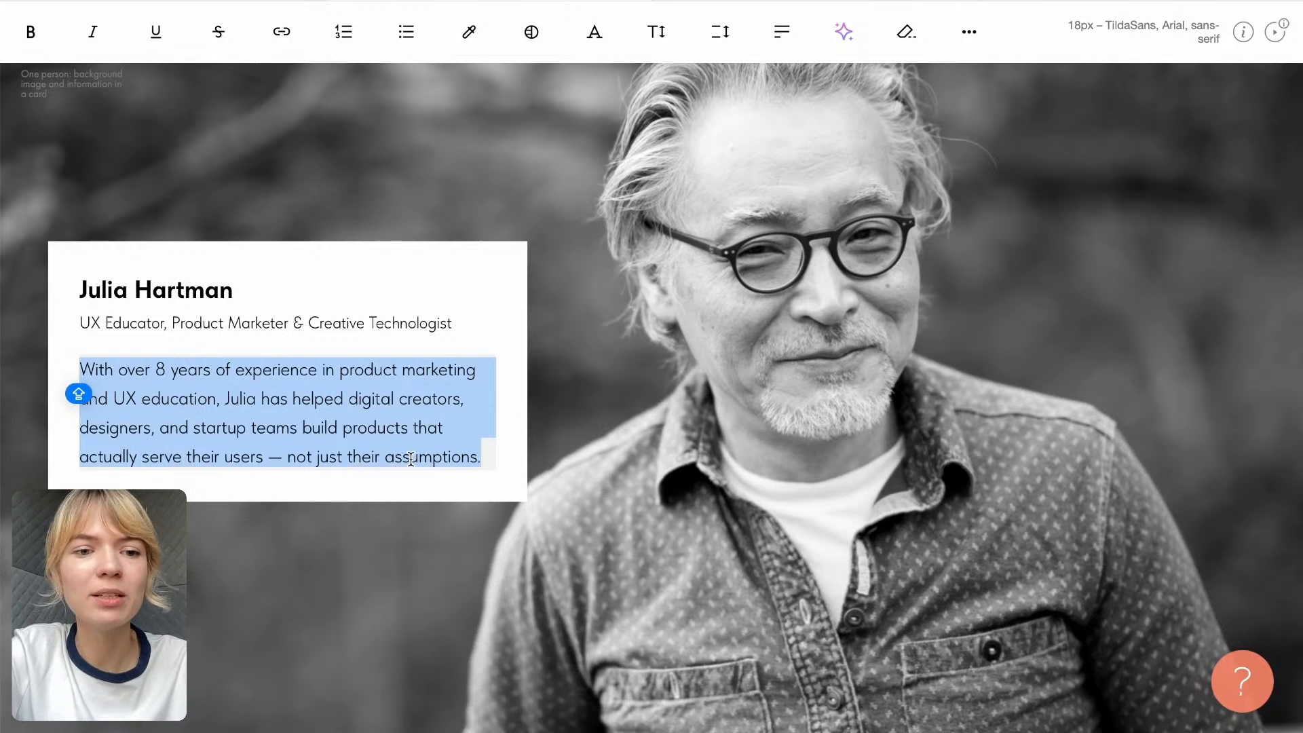
left_click(461, 606)
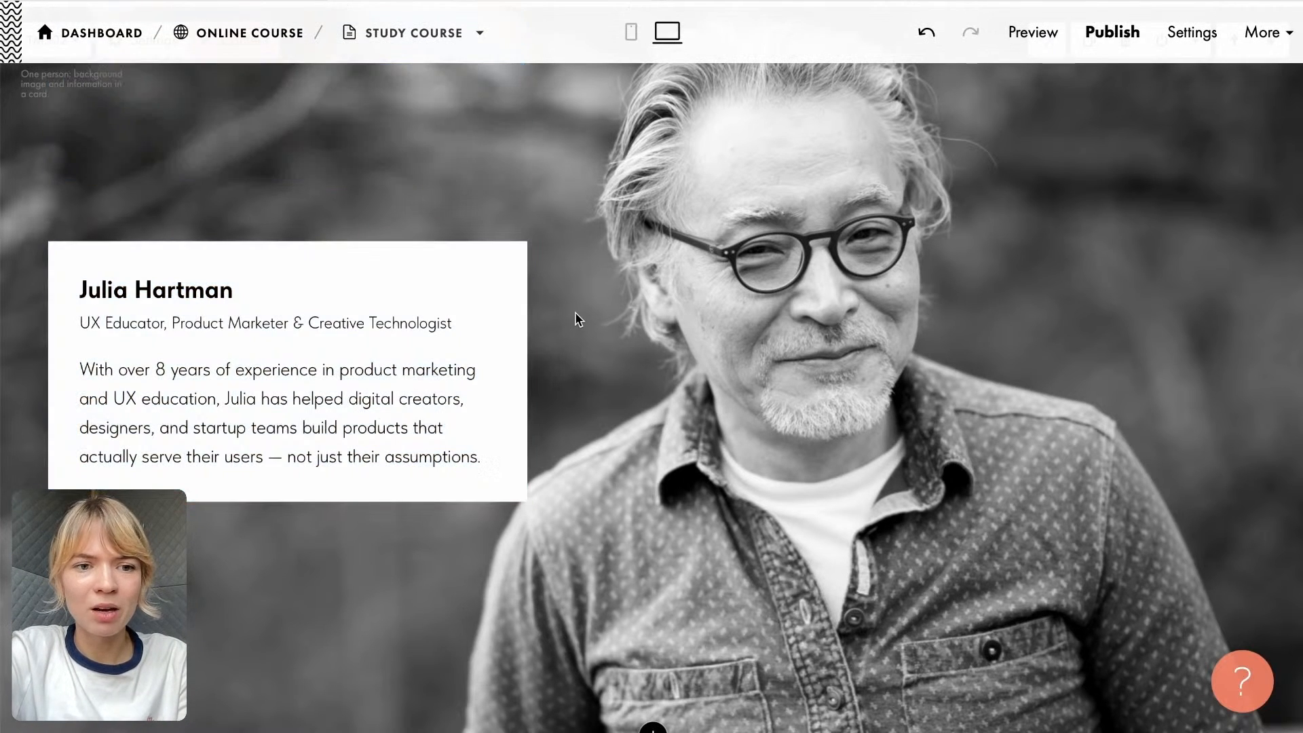
- Open the tutor block's content and bring up the Image Library for its photo
scroll(400, 319, "up", 1)
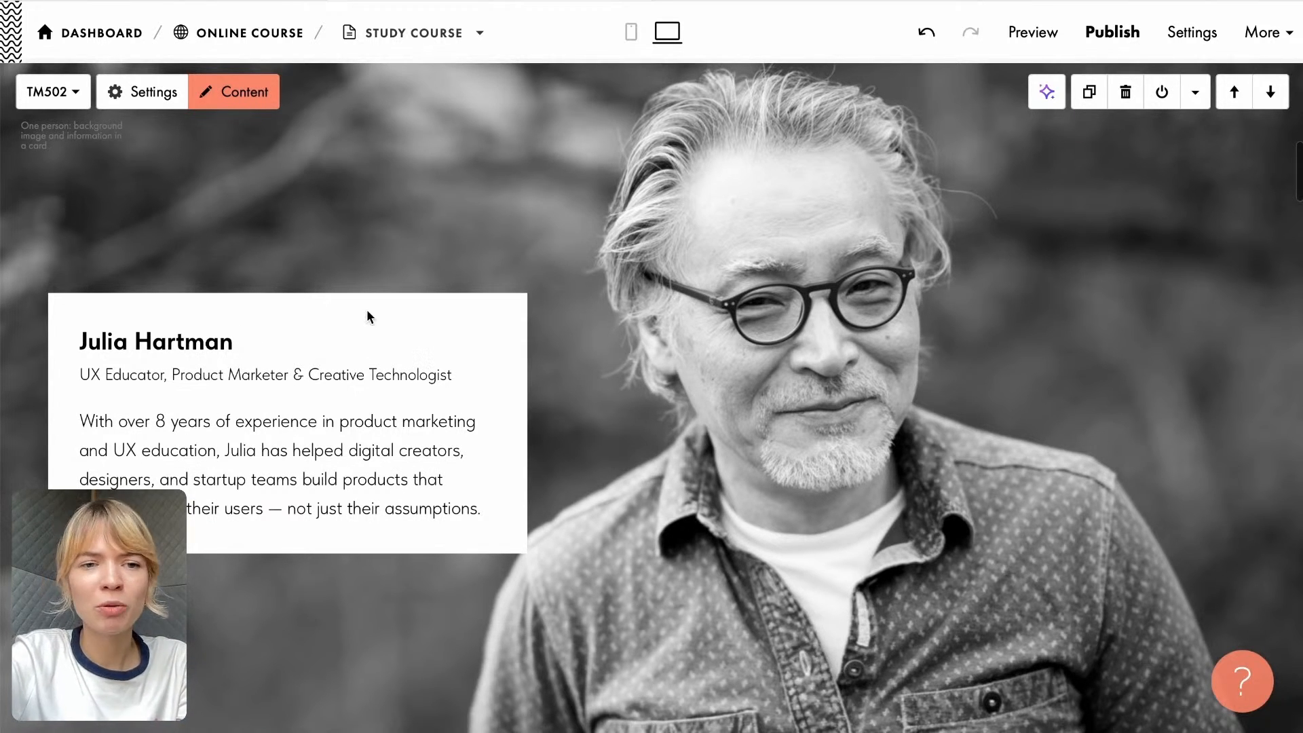
left_click(244, 92)
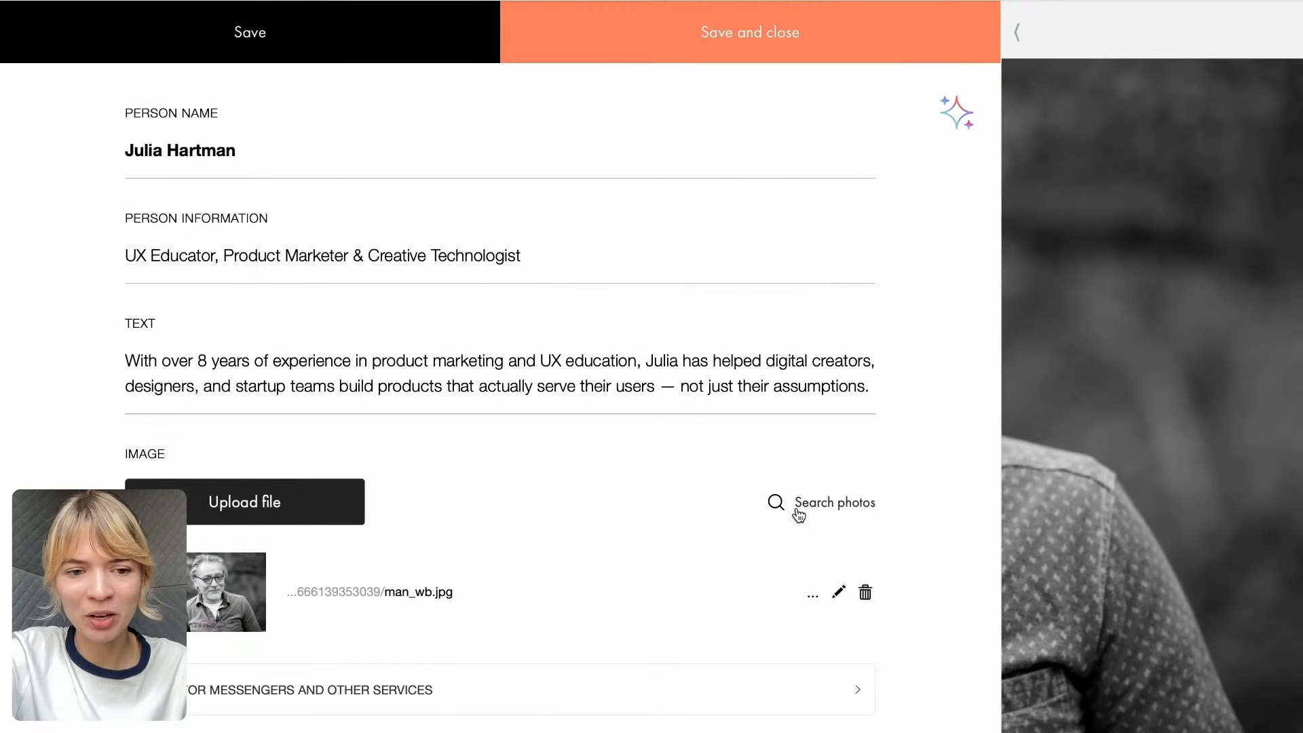
scroll(245, 527, "down", 2)
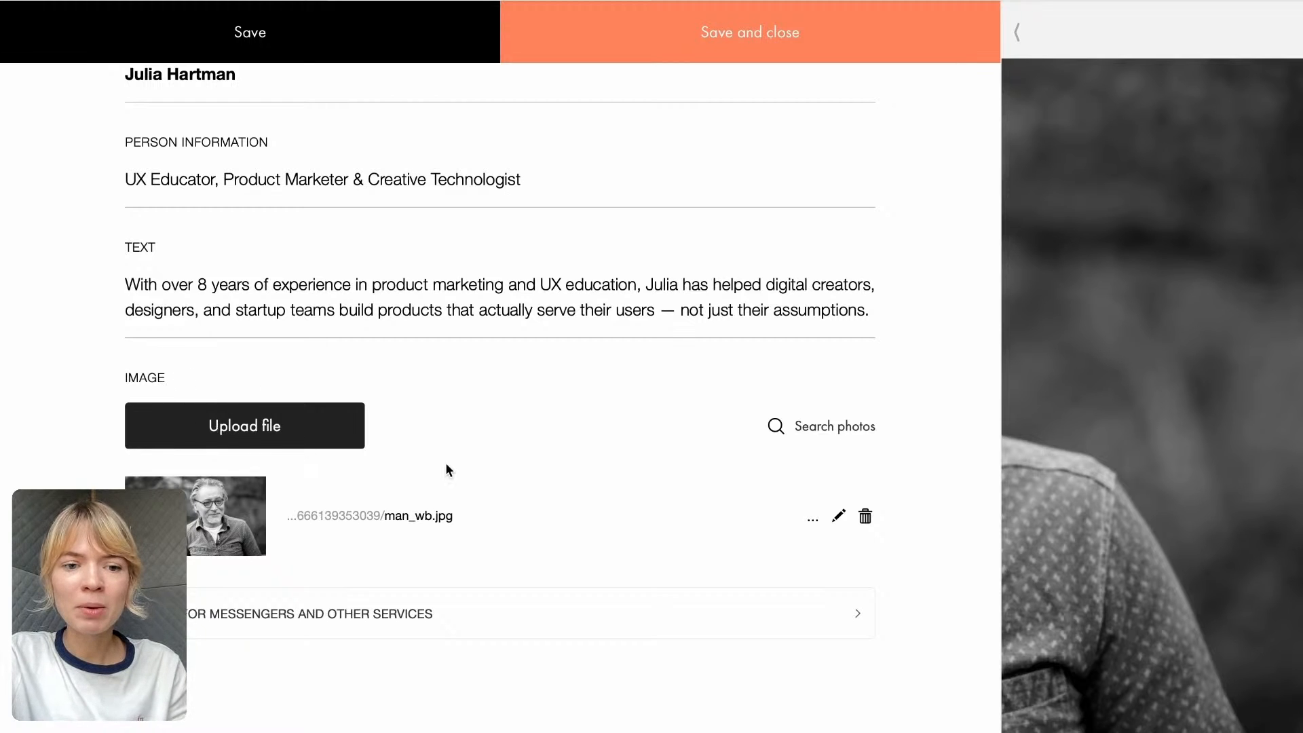
left_click(850, 434)
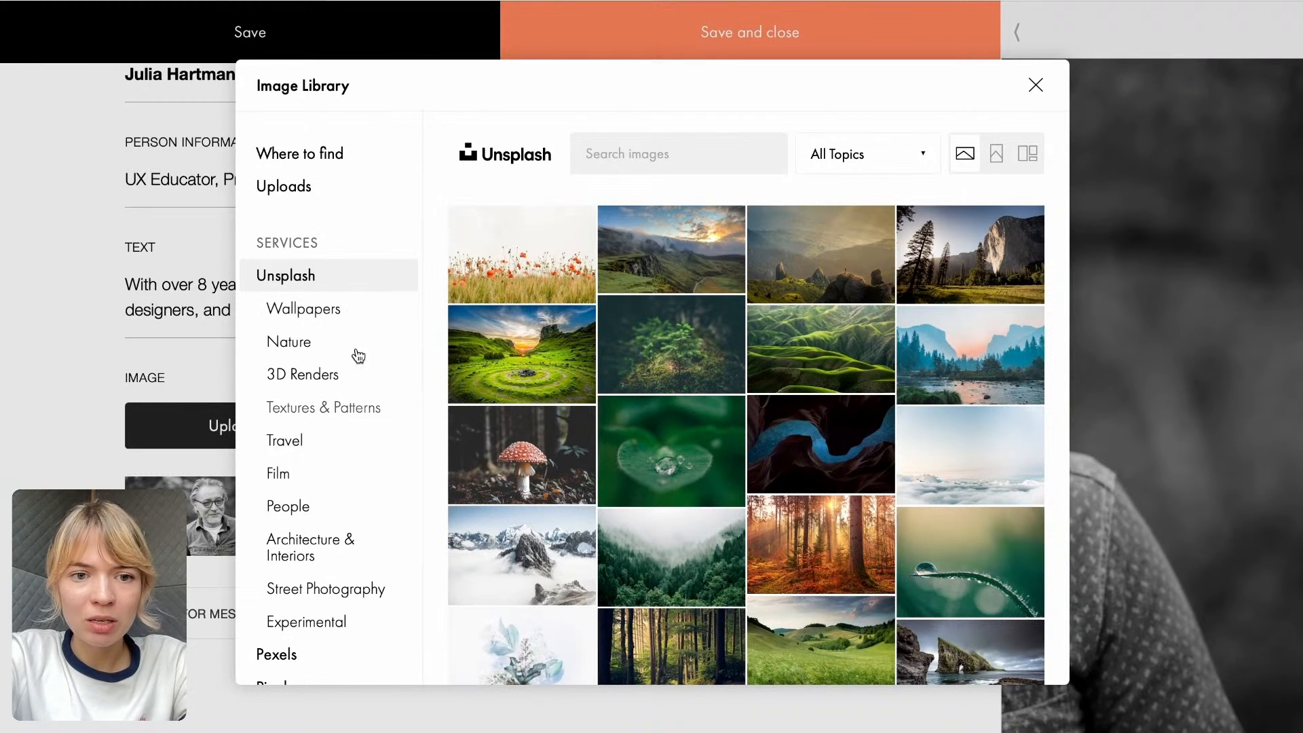
- Search the Unsplash images for "MENTOR" and look through the results for a tutor photo
left_click(616, 149)
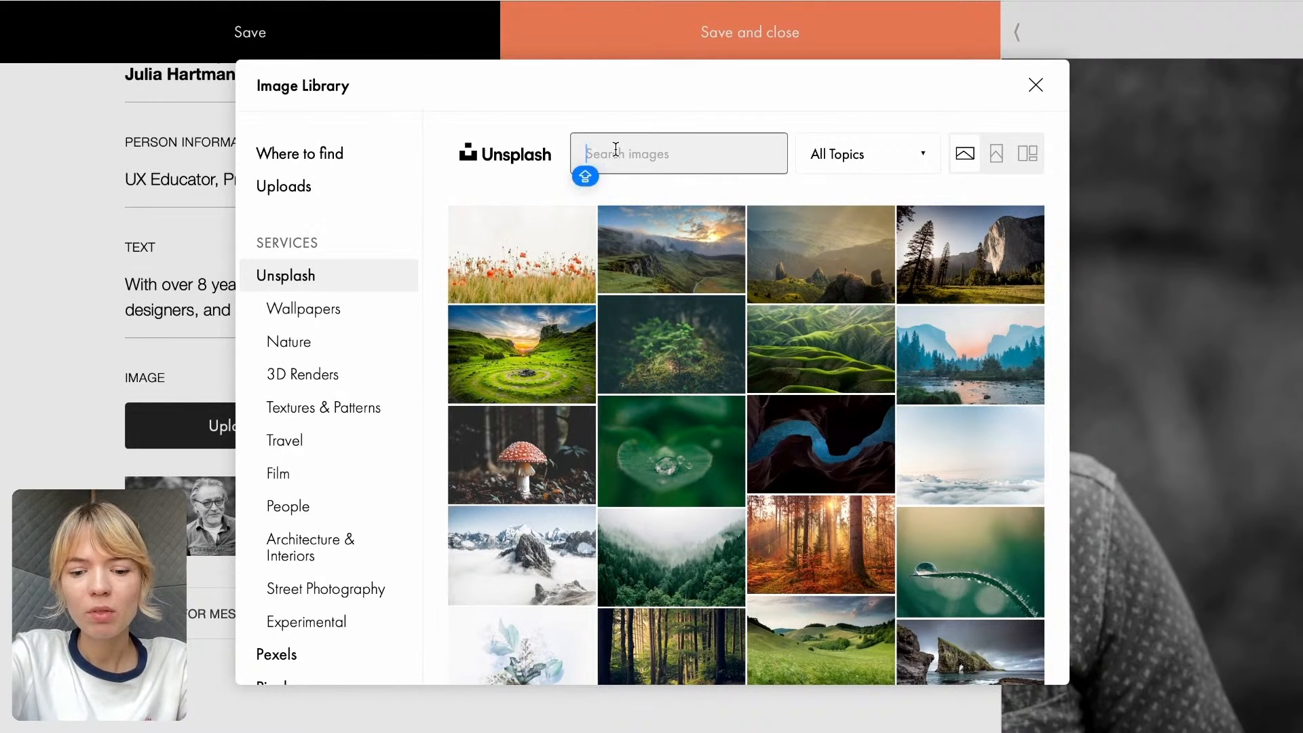
type("MENTOR")
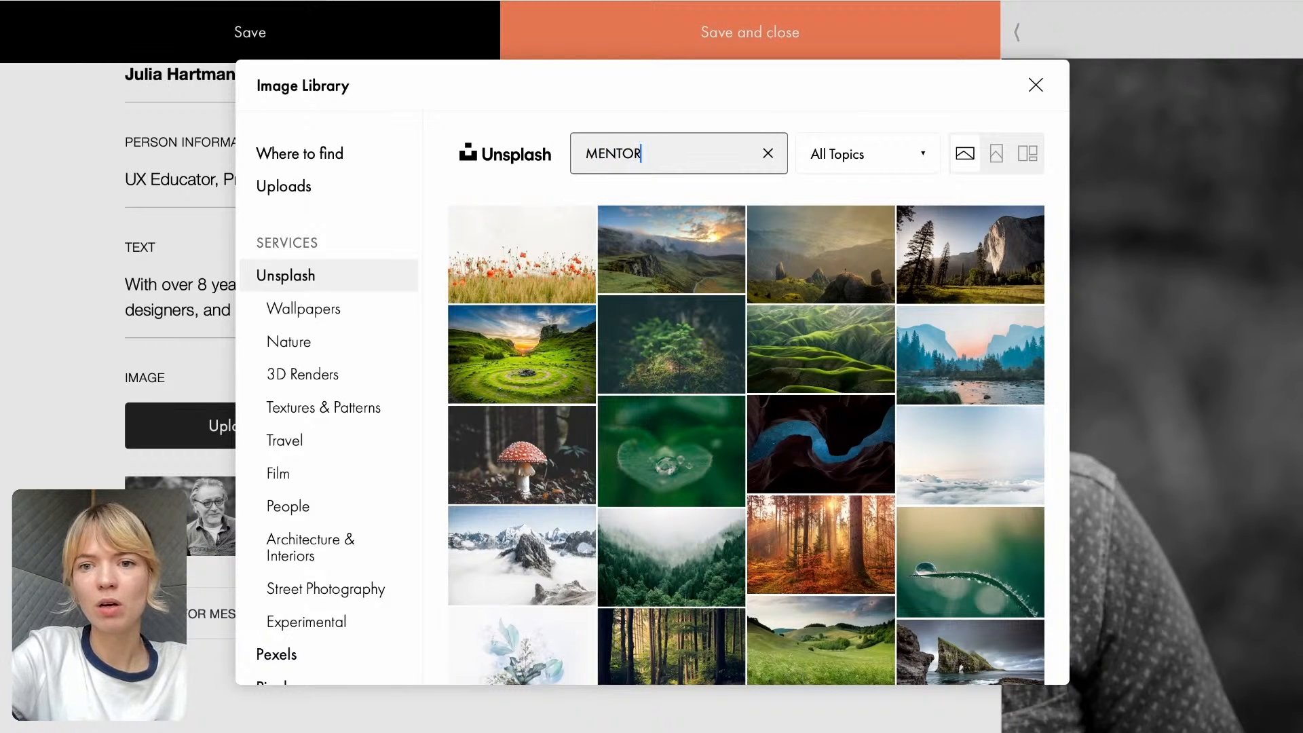
key("Return")
mouse_move(666, 340)
scroll(666, 339, "down", 6)
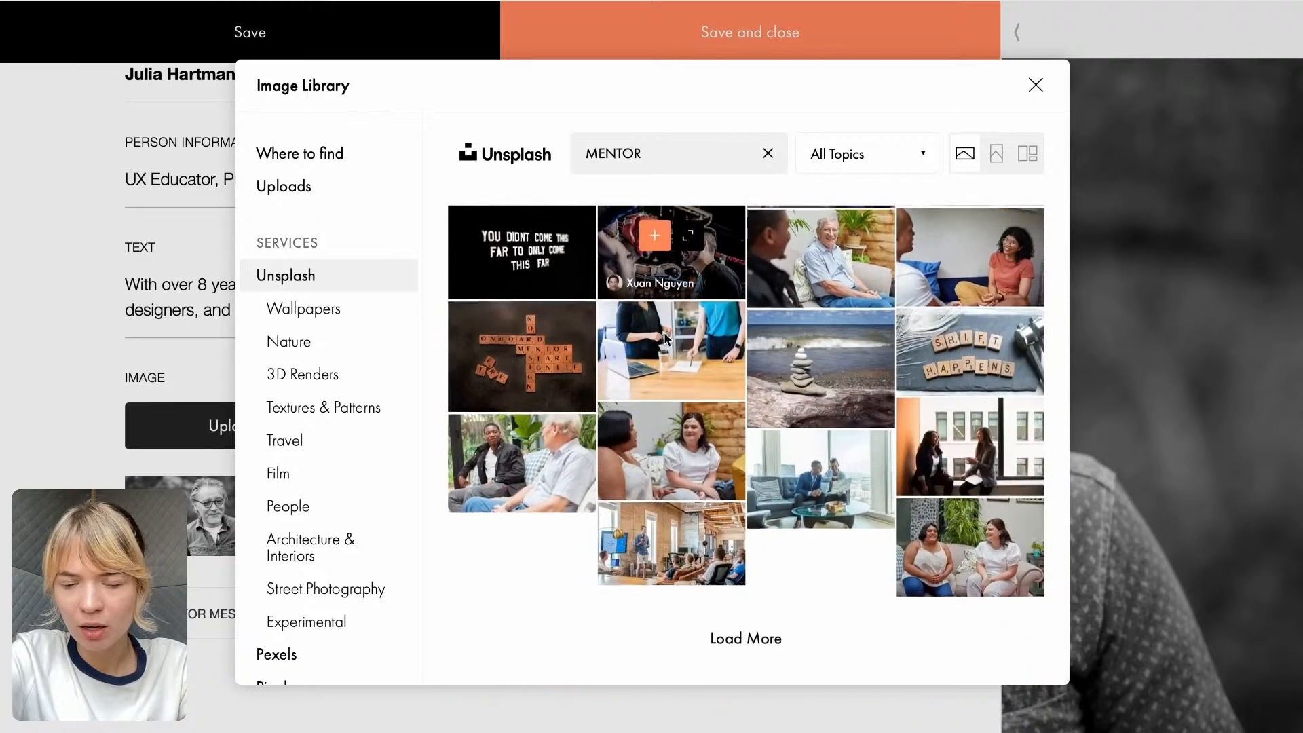
scroll(666, 339, "up", 6)
- Search the Unsplash images for "tutor", use the photo of the smiling red-haired woman as the tutor card's image, and save the block
double_click(590, 154)
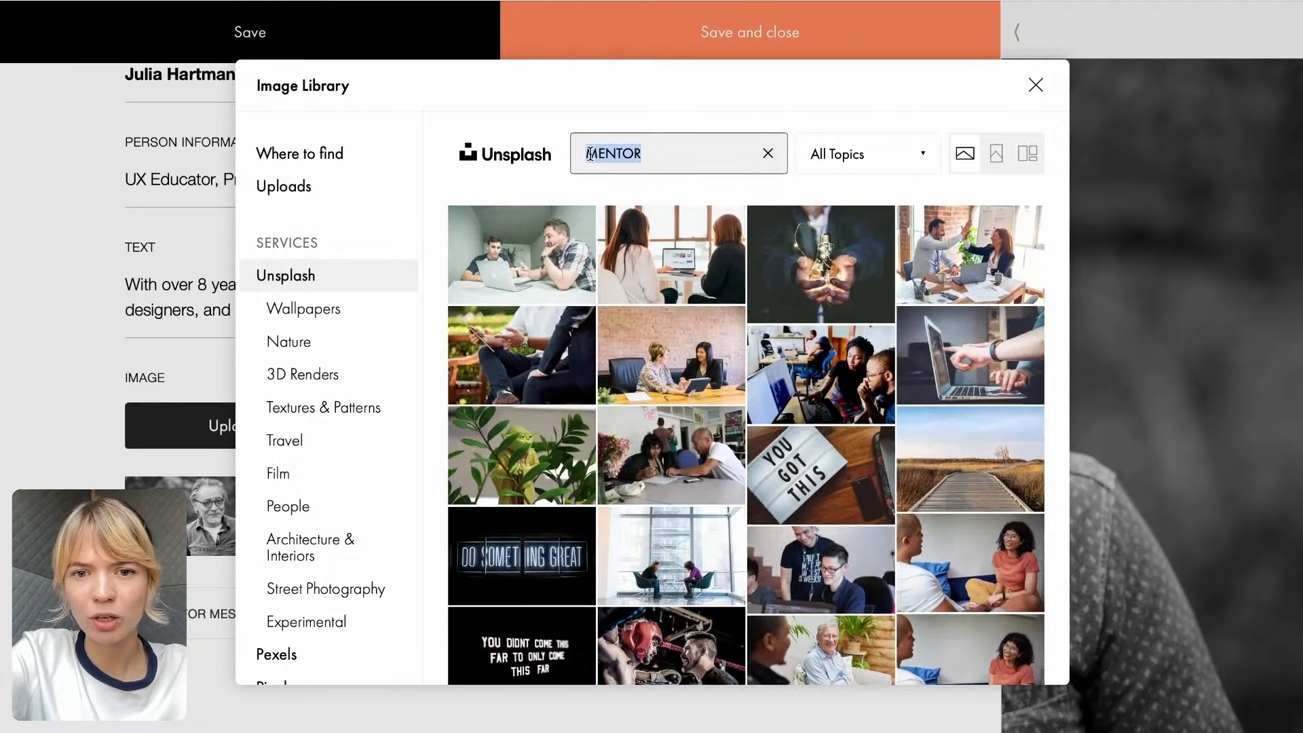
type("tutor")
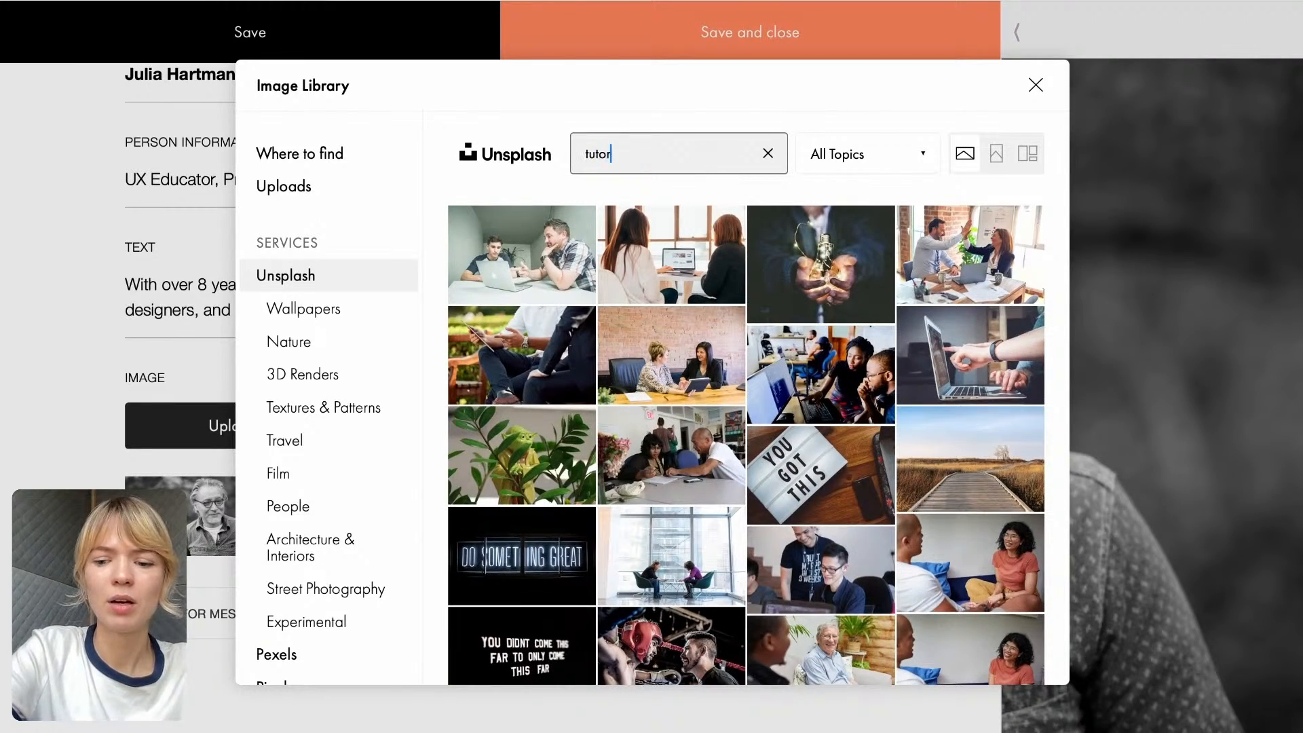
key("Return")
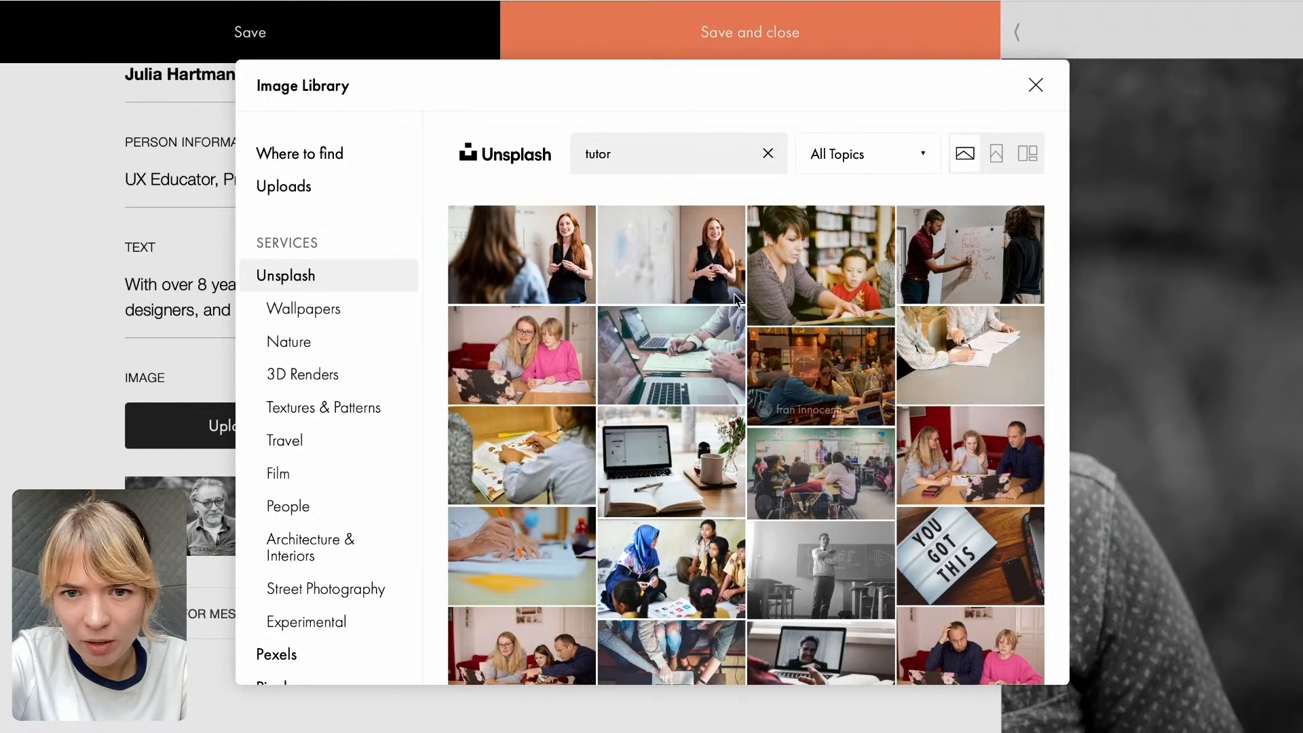
mouse_move(654, 243)
left_click(653, 243)
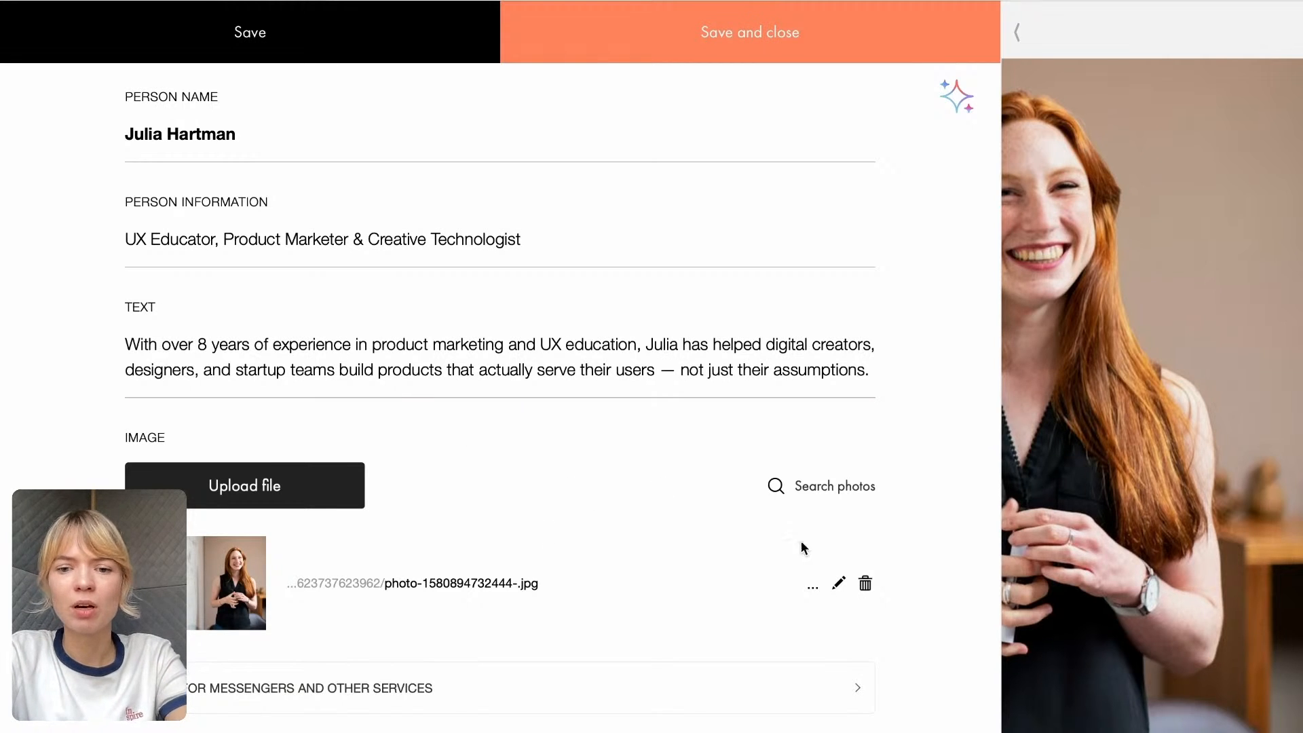
scroll(602, 465, "down", 1)
left_click(781, 42)
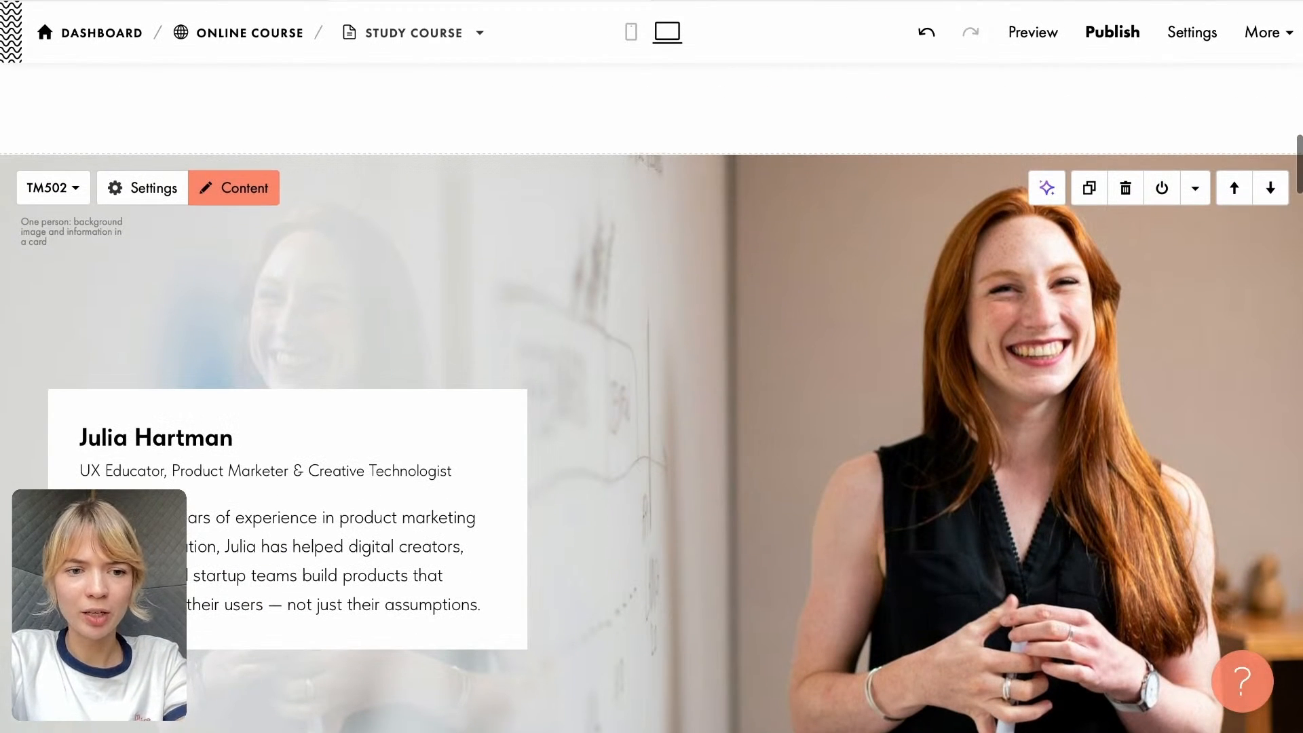
- Try moving the tutor block two positions up the page, directly beneath the cover, and return it to its original place
scroll(575, 340, "down", 3)
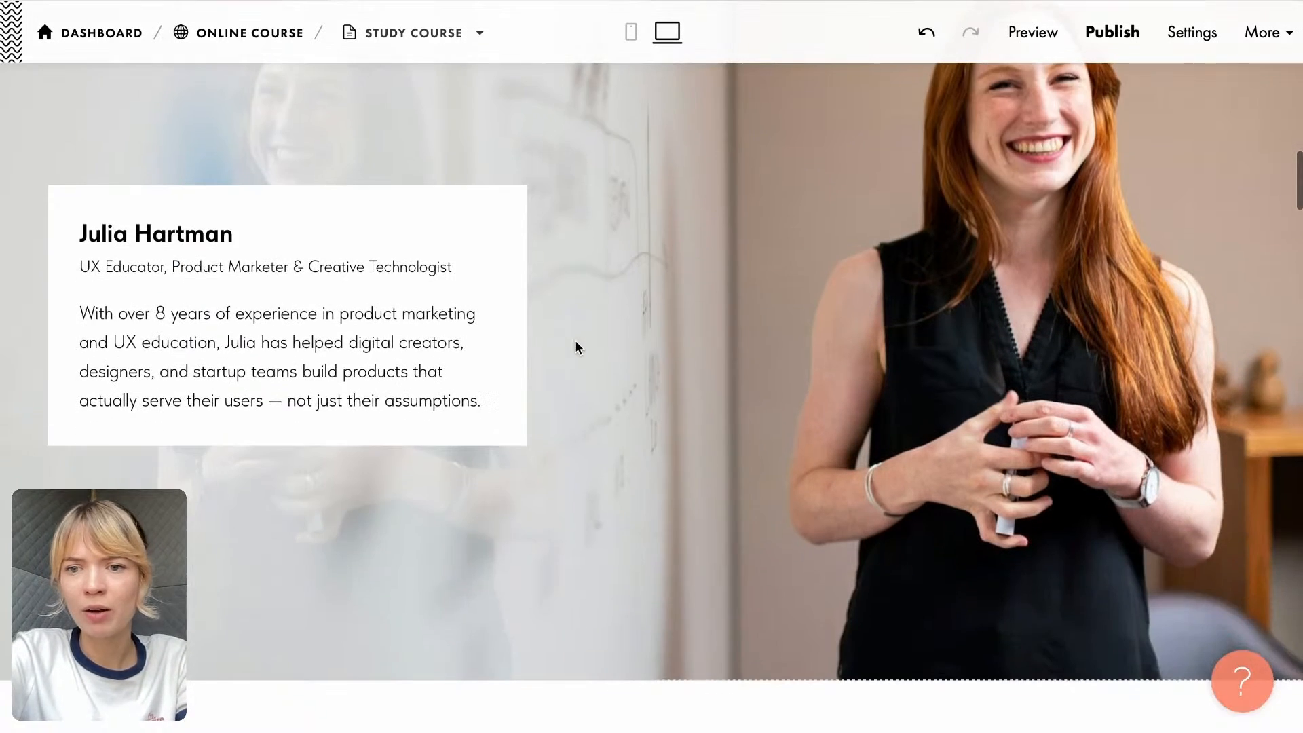
scroll(691, 404, "up", 10)
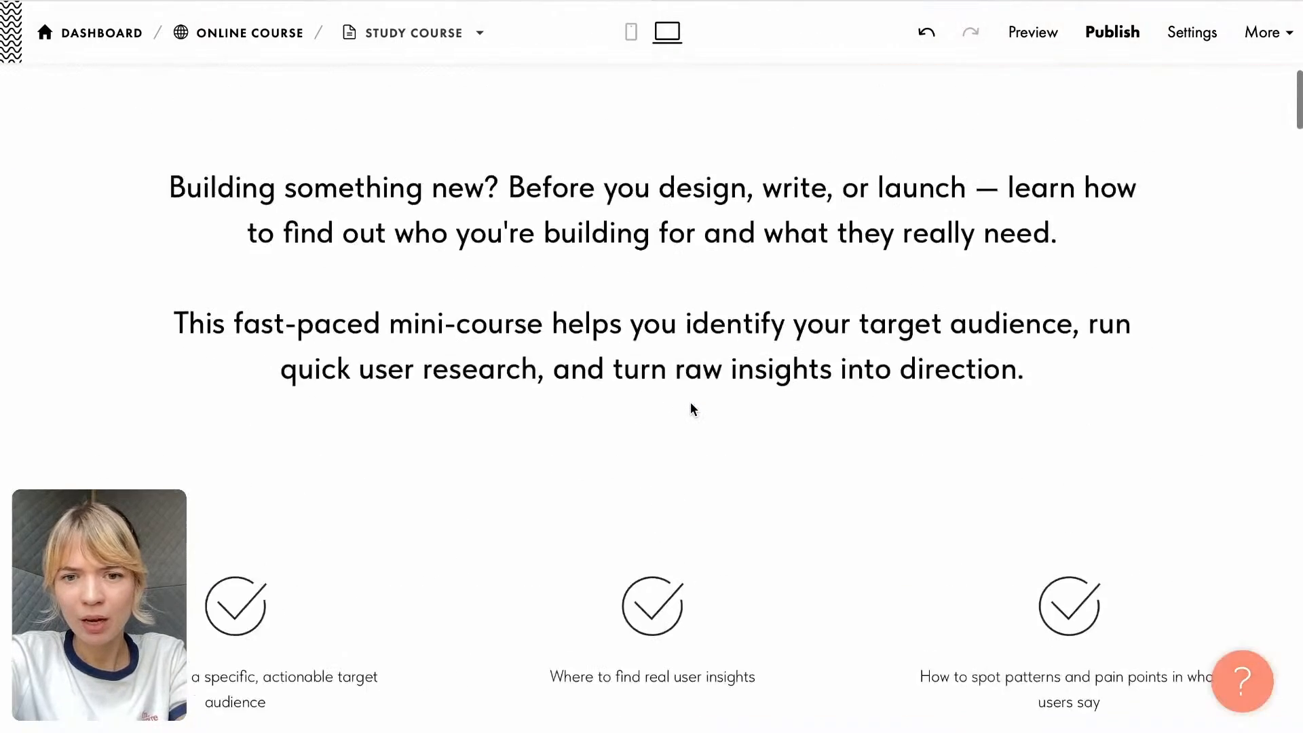
scroll(690, 402, "down", 10)
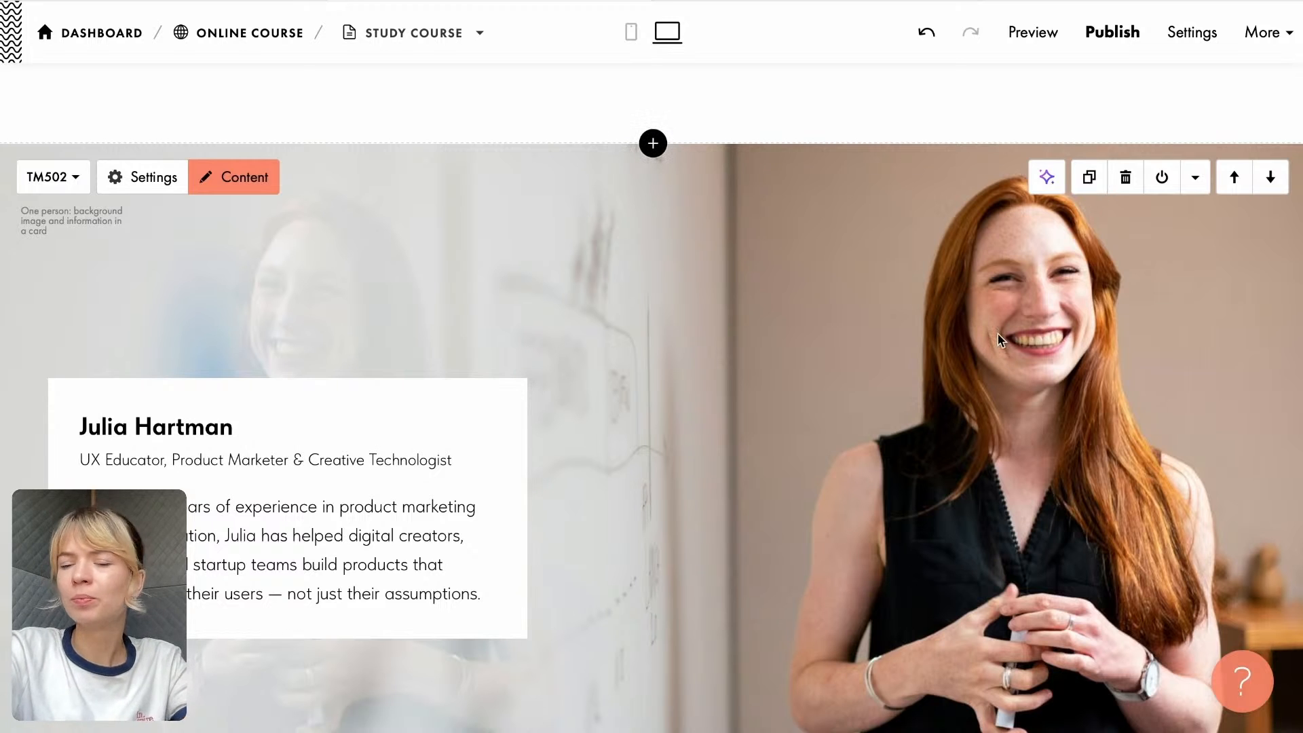
left_click(1236, 179)
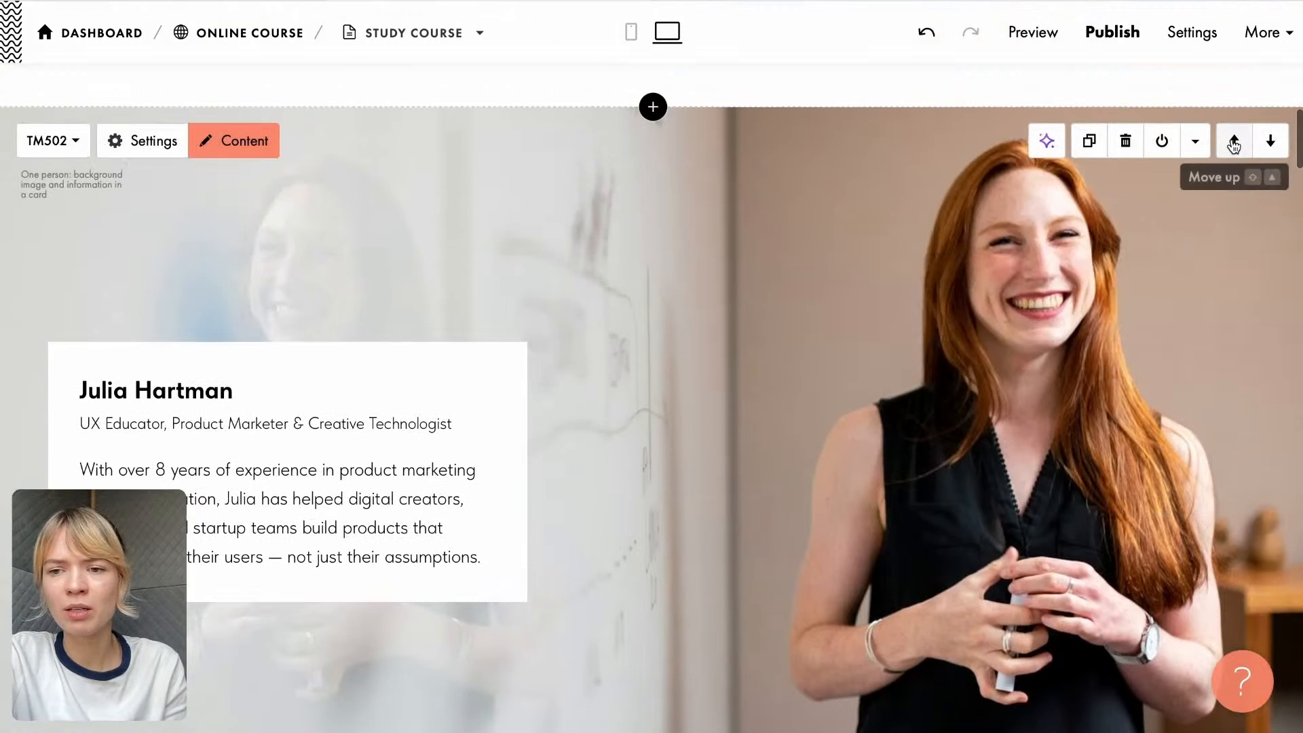
left_click(1235, 143)
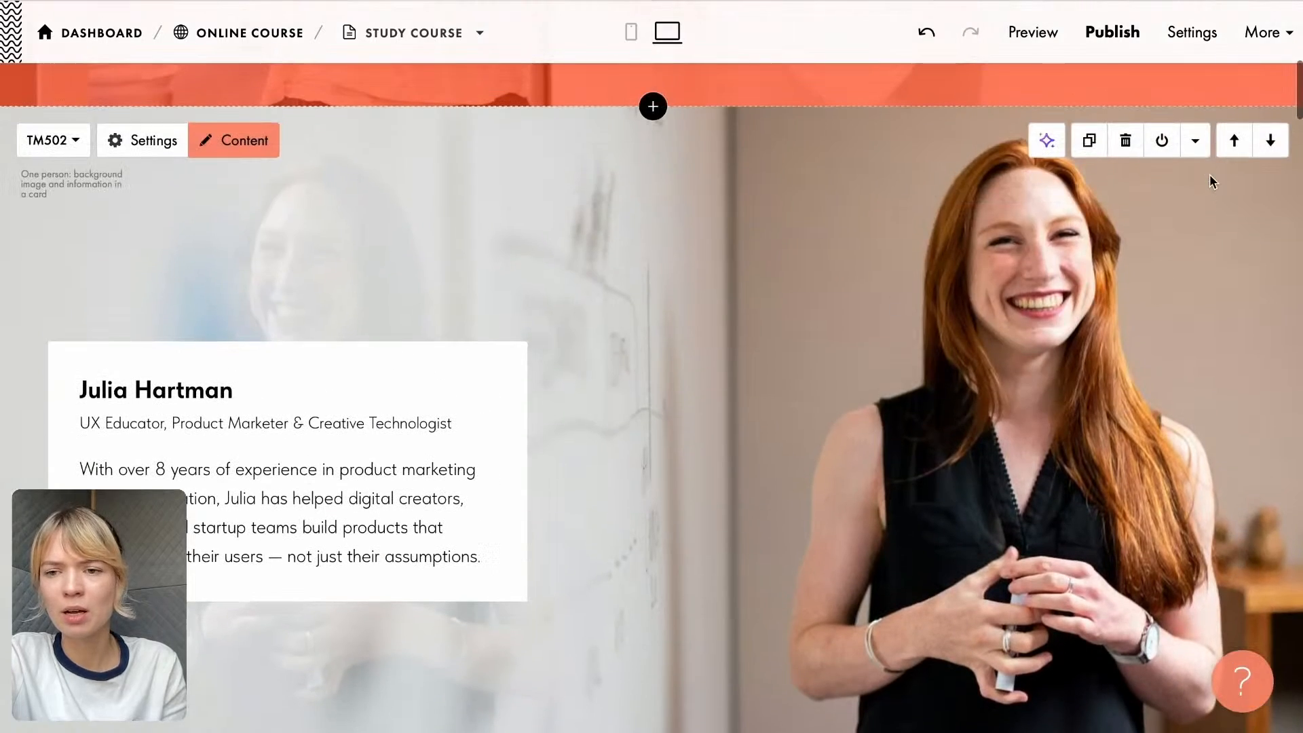
left_click(1271, 141)
left_click(1270, 139)
- Delete the "Meet Our Experts" block below the tutor block
scroll(861, 299, "down", 4)
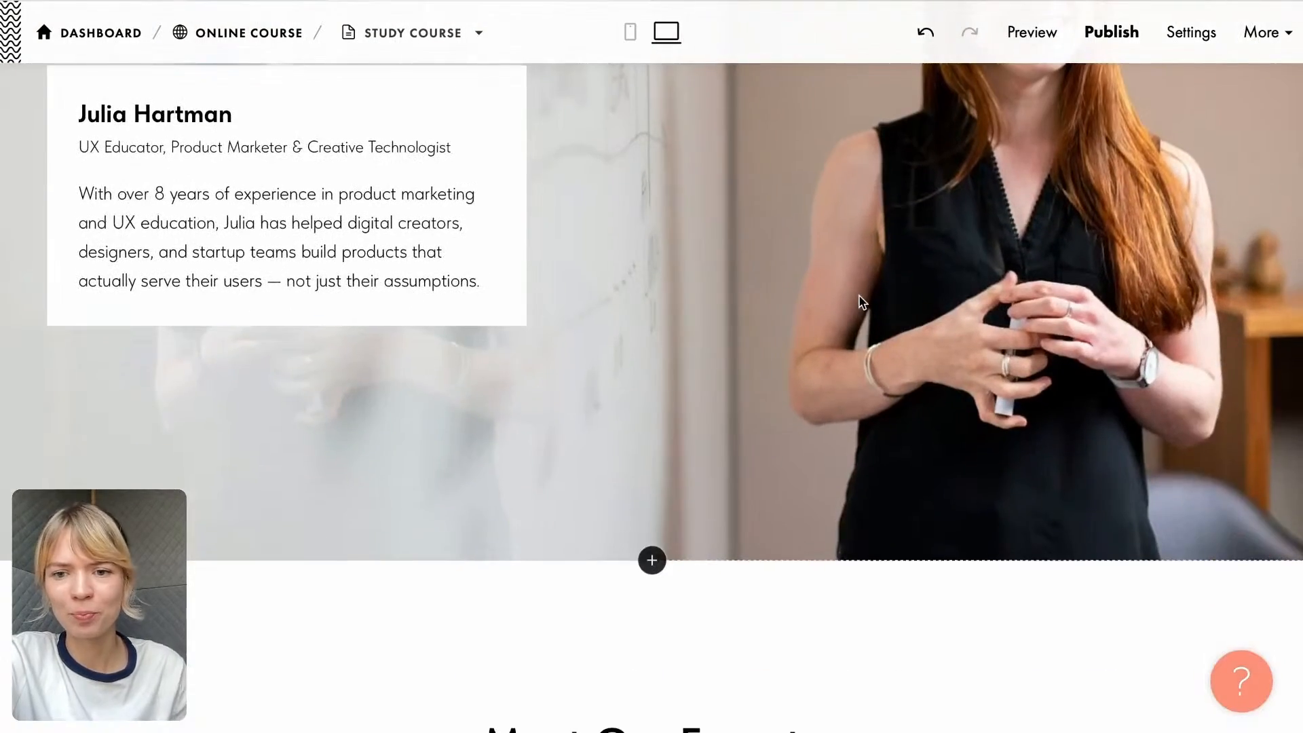
scroll(861, 302, "down", 10)
scroll(863, 302, "down", 1)
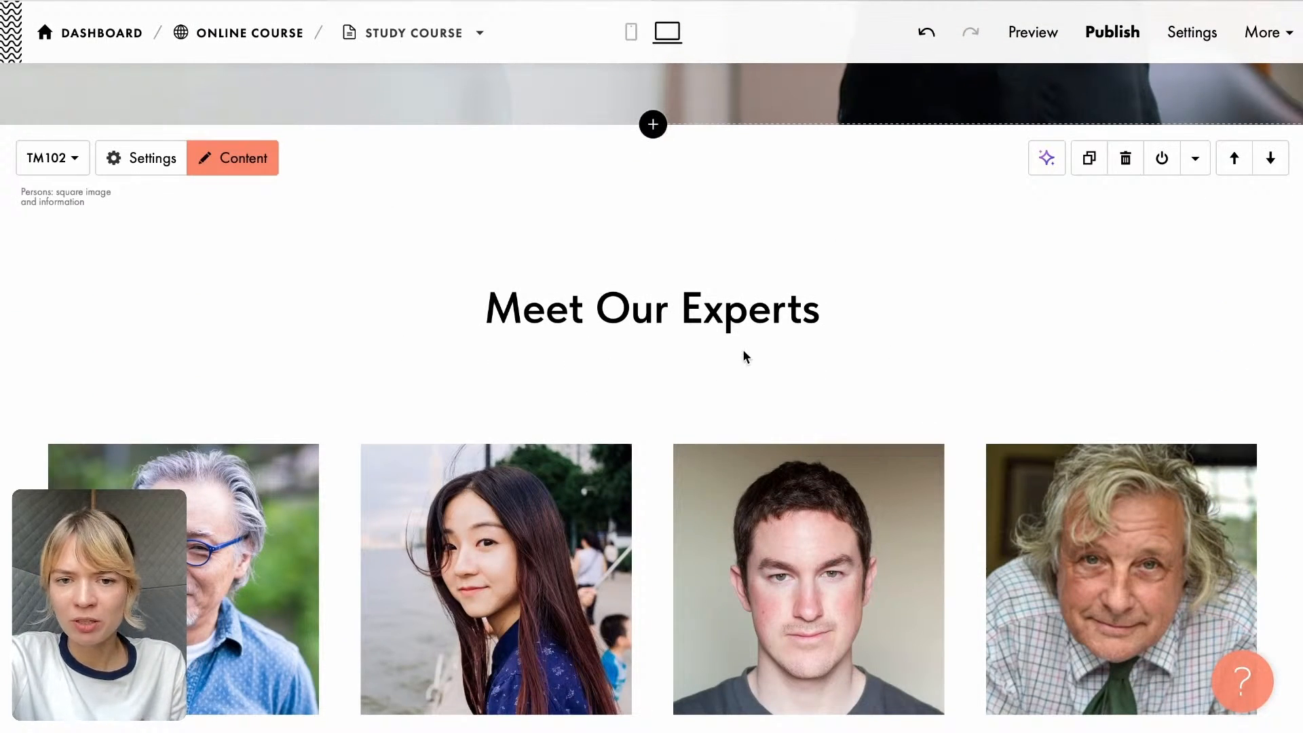
left_click(1127, 164)
- Check the course contents in the Google Doc and change the "Course Schedule" heading to "Course Overview"
scroll(856, 348, "down", 1)
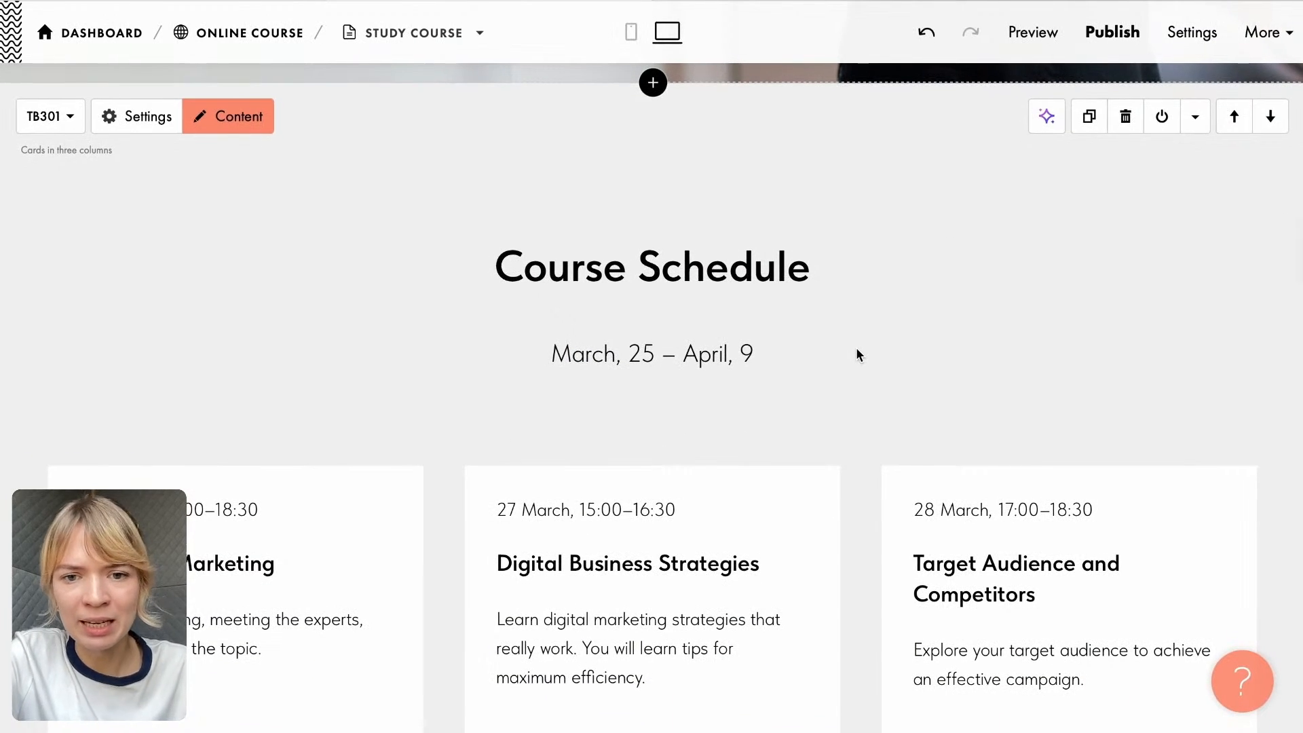
left_click(685, 359)
left_click_drag(552, 354, 842, 358)
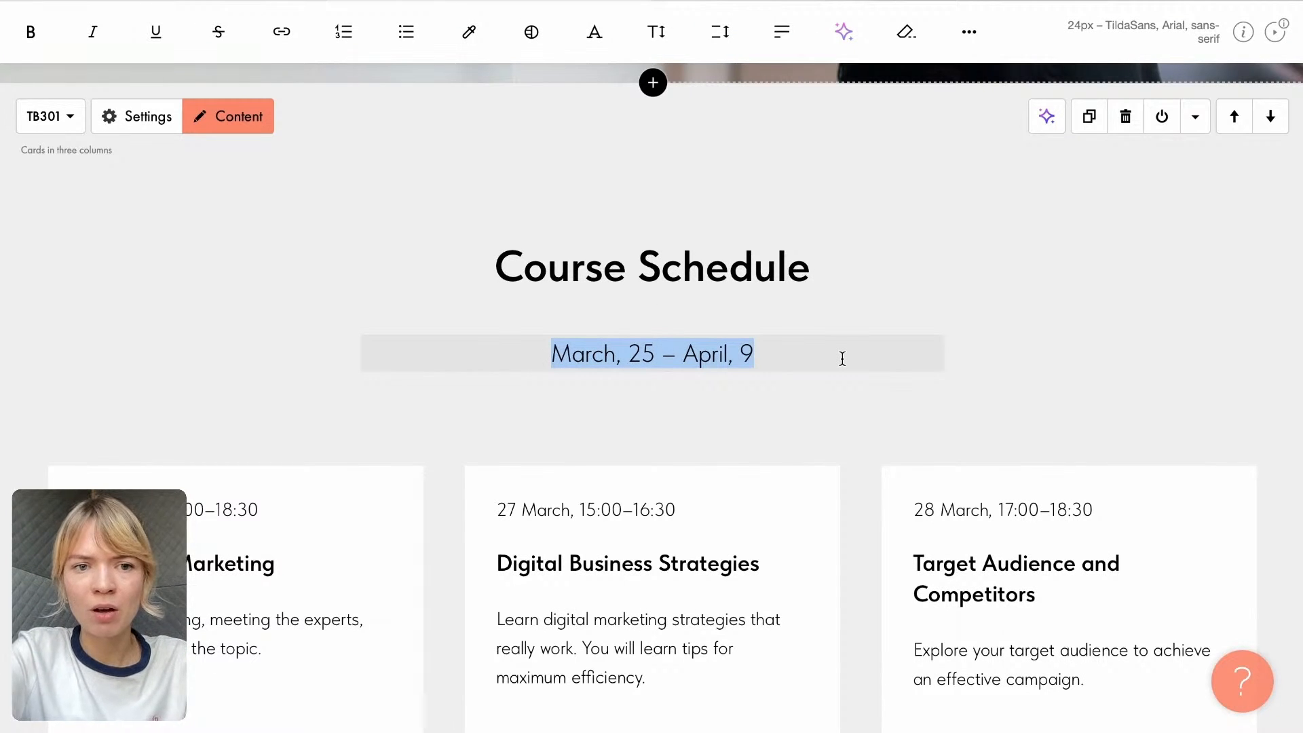
left_click(822, 1)
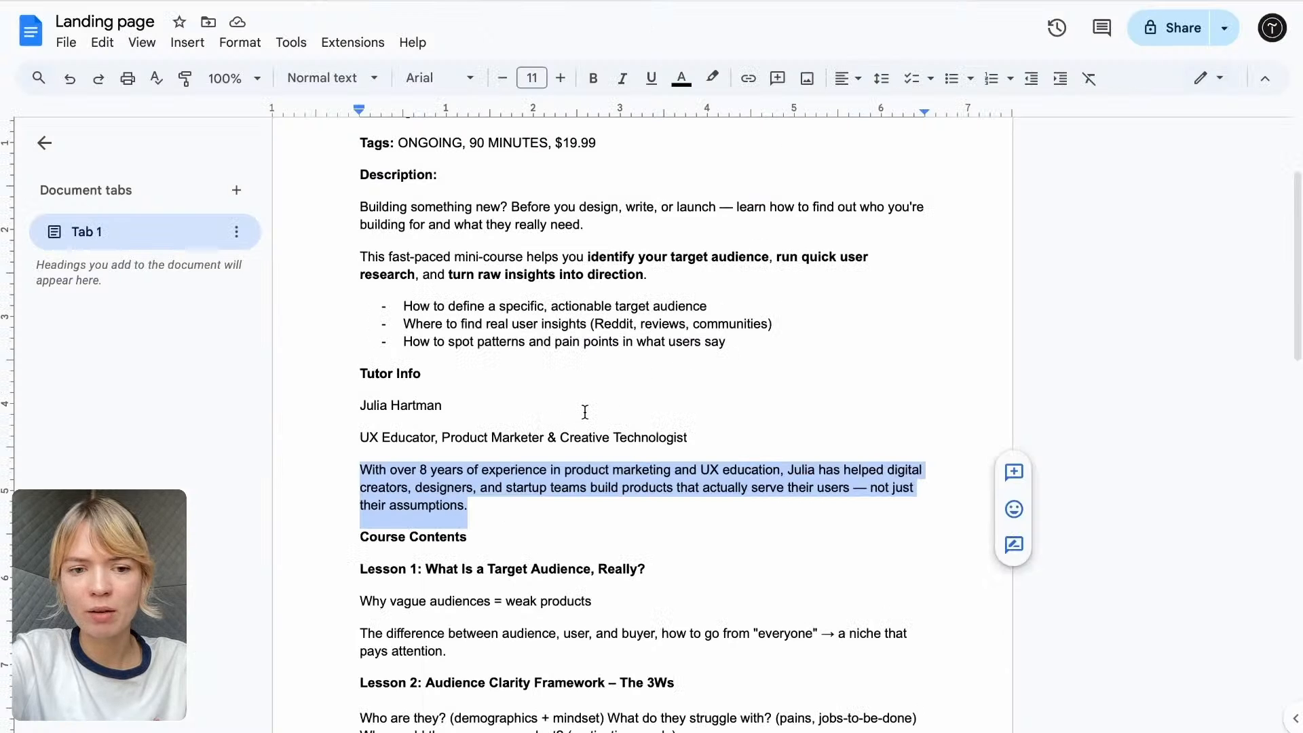
scroll(604, 467, "down", 2)
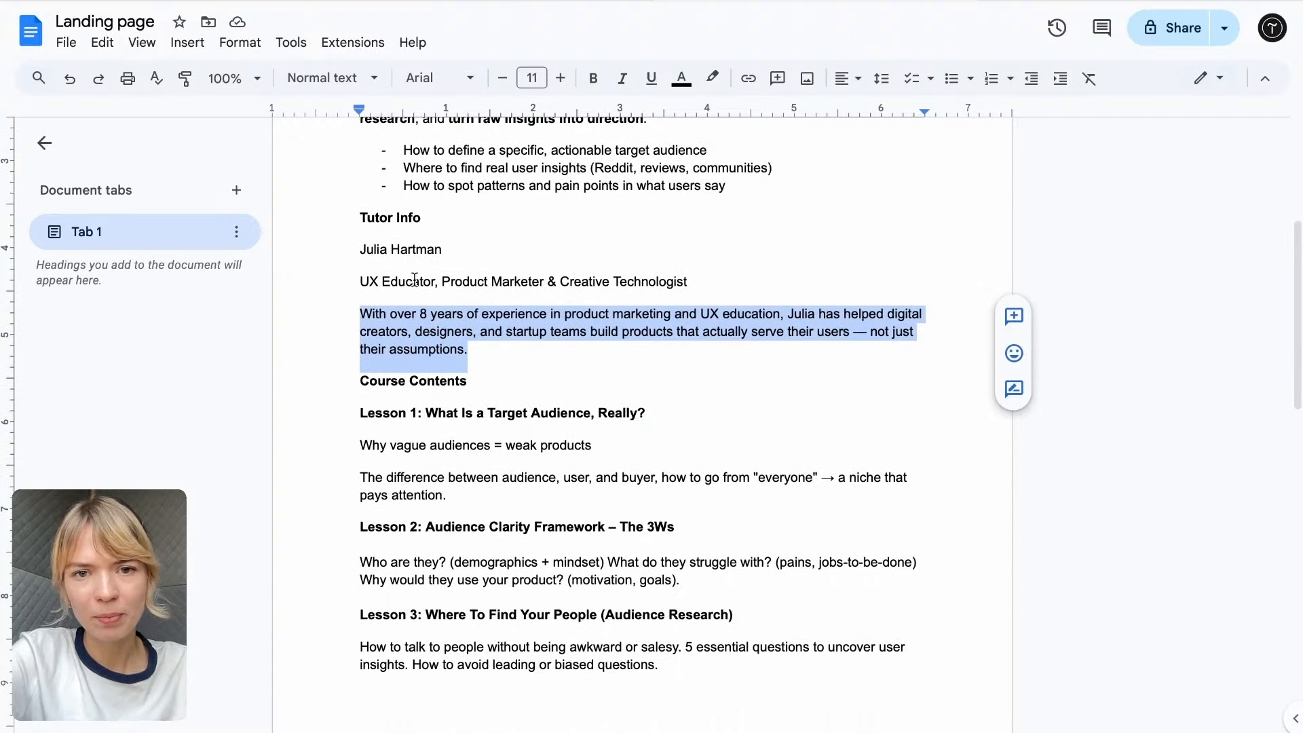
left_click(540, 1)
left_click_drag(629, 271, 829, 282)
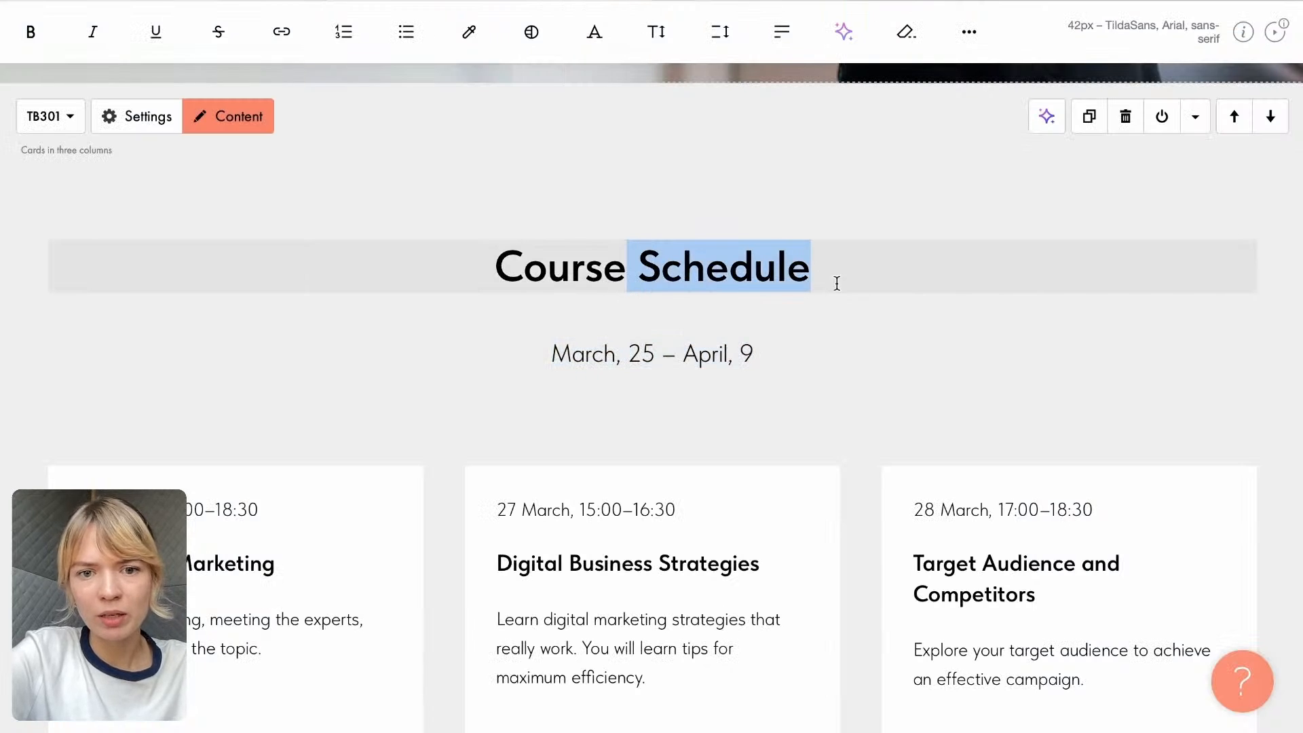
type("Over")
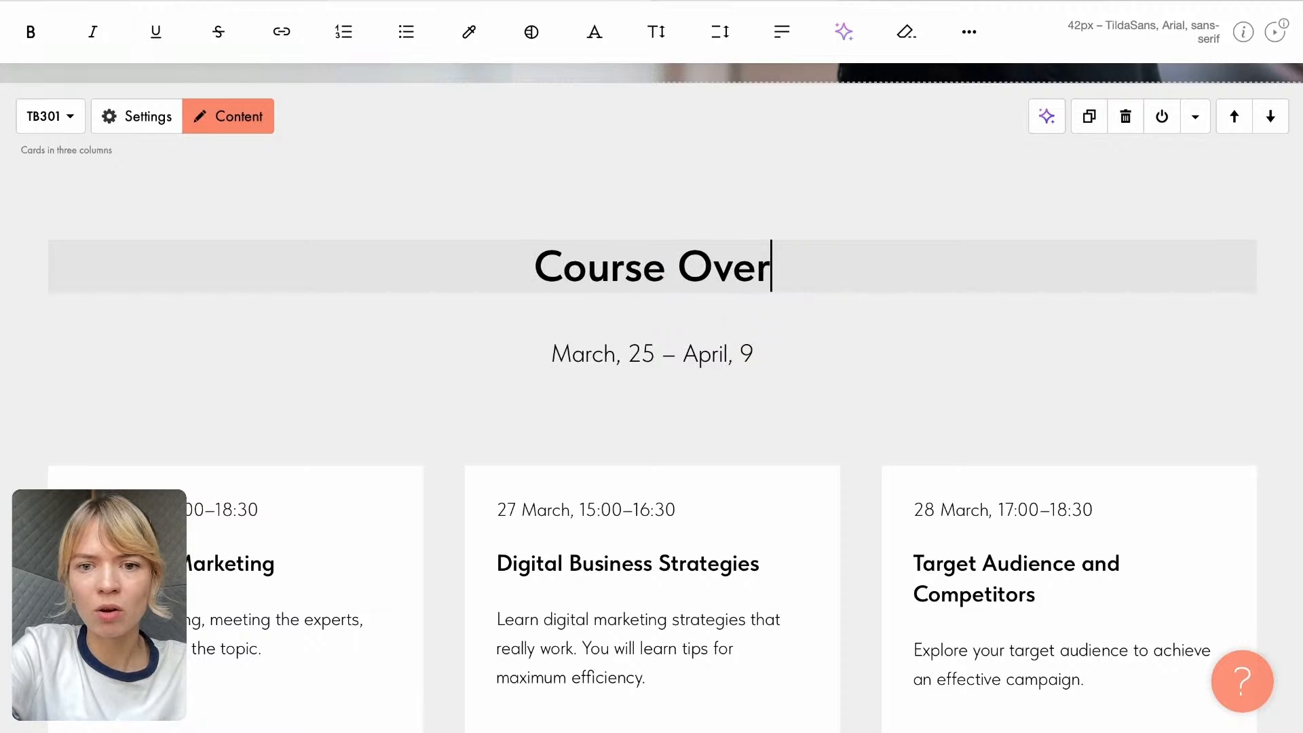
type("view")
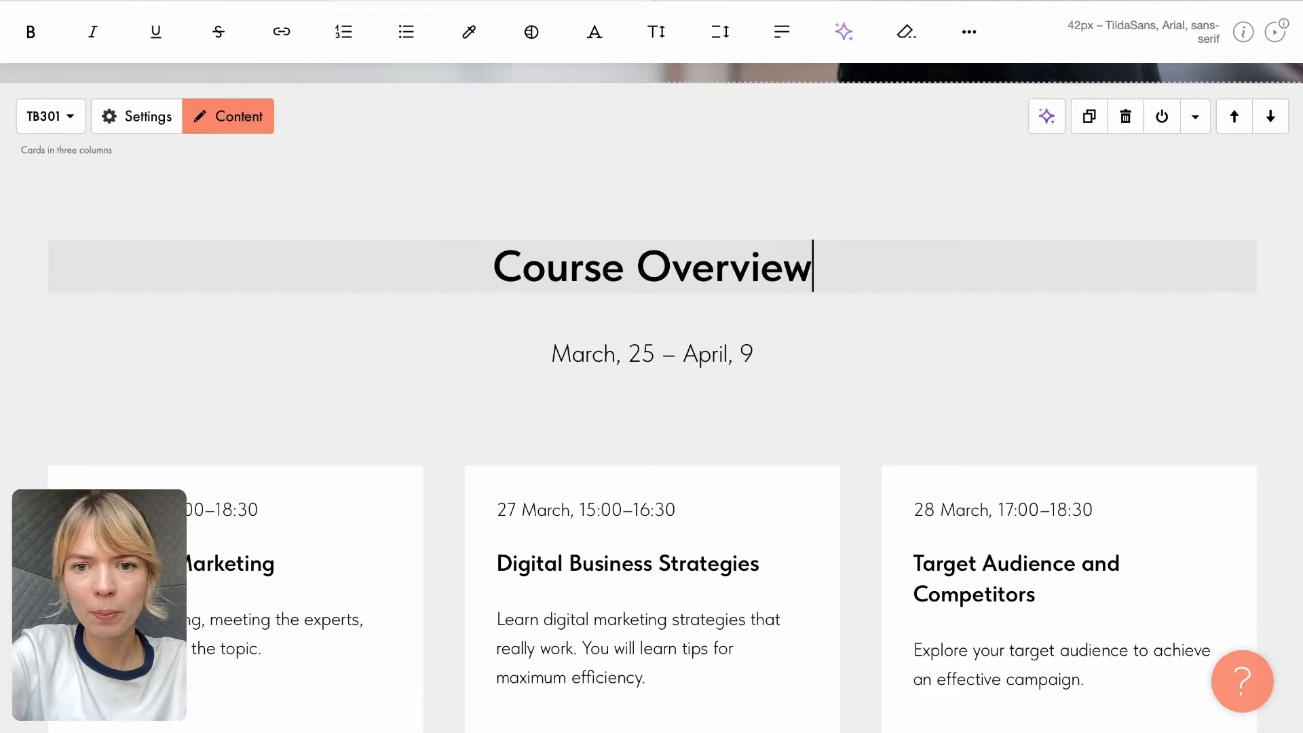
- Remove the date range line beneath the "Course Overview" heading
left_click(651, 353)
left_click_drag(543, 356, 835, 362)
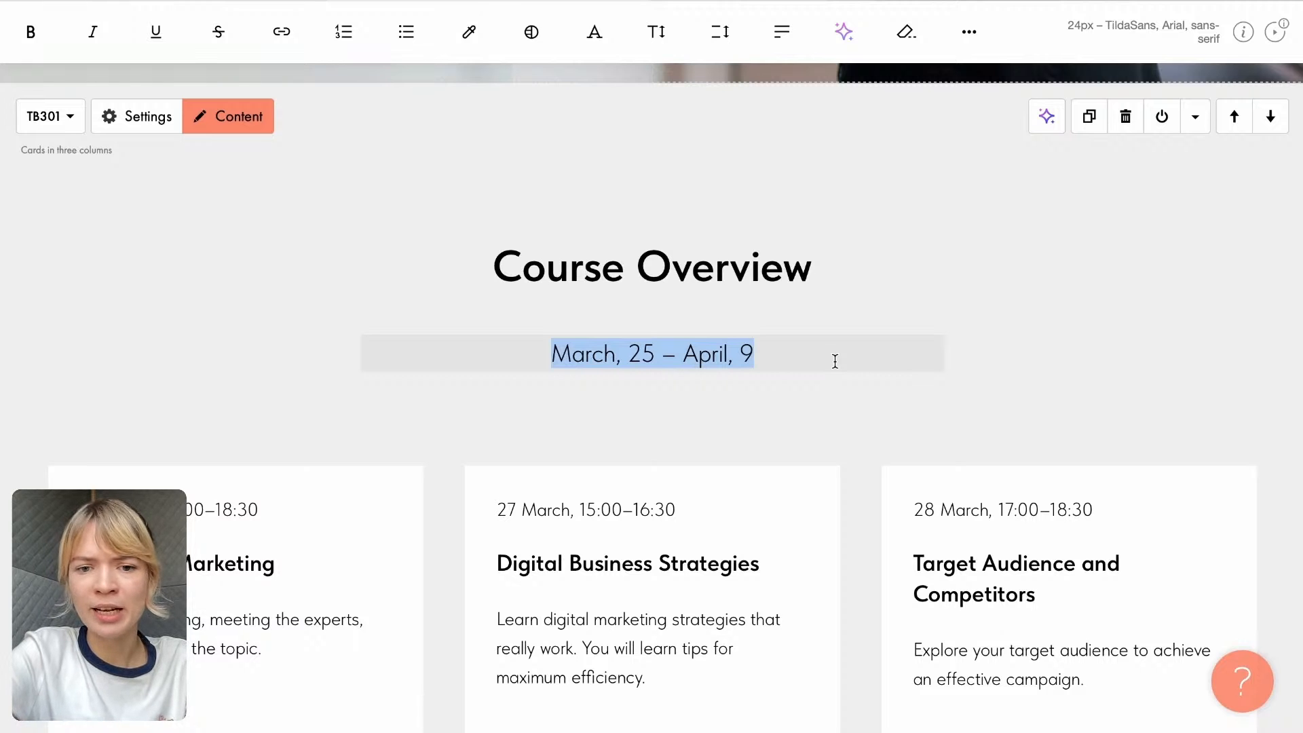
key("BackSpace")
left_click(652, 428)
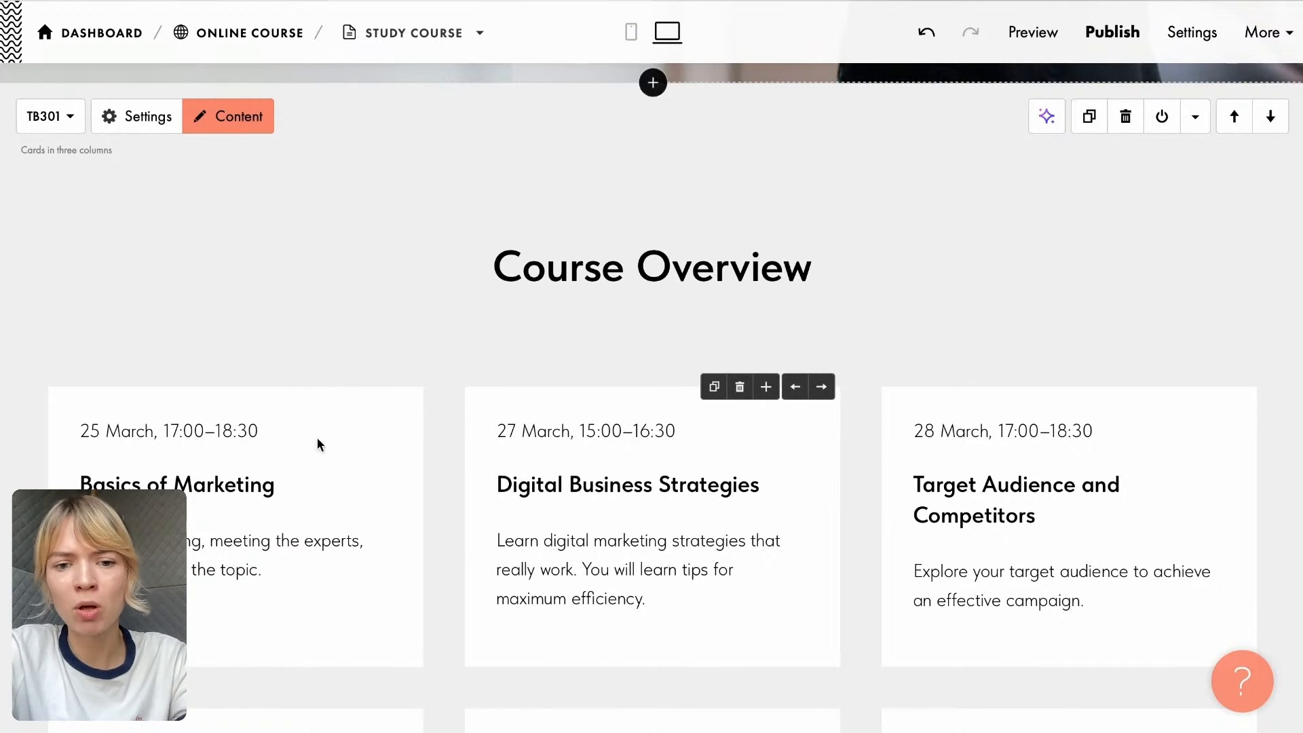
- Examine how the Course Overview cards stack in the 360 px mobile view
left_click(631, 34)
scroll(687, 370, "down", 2)
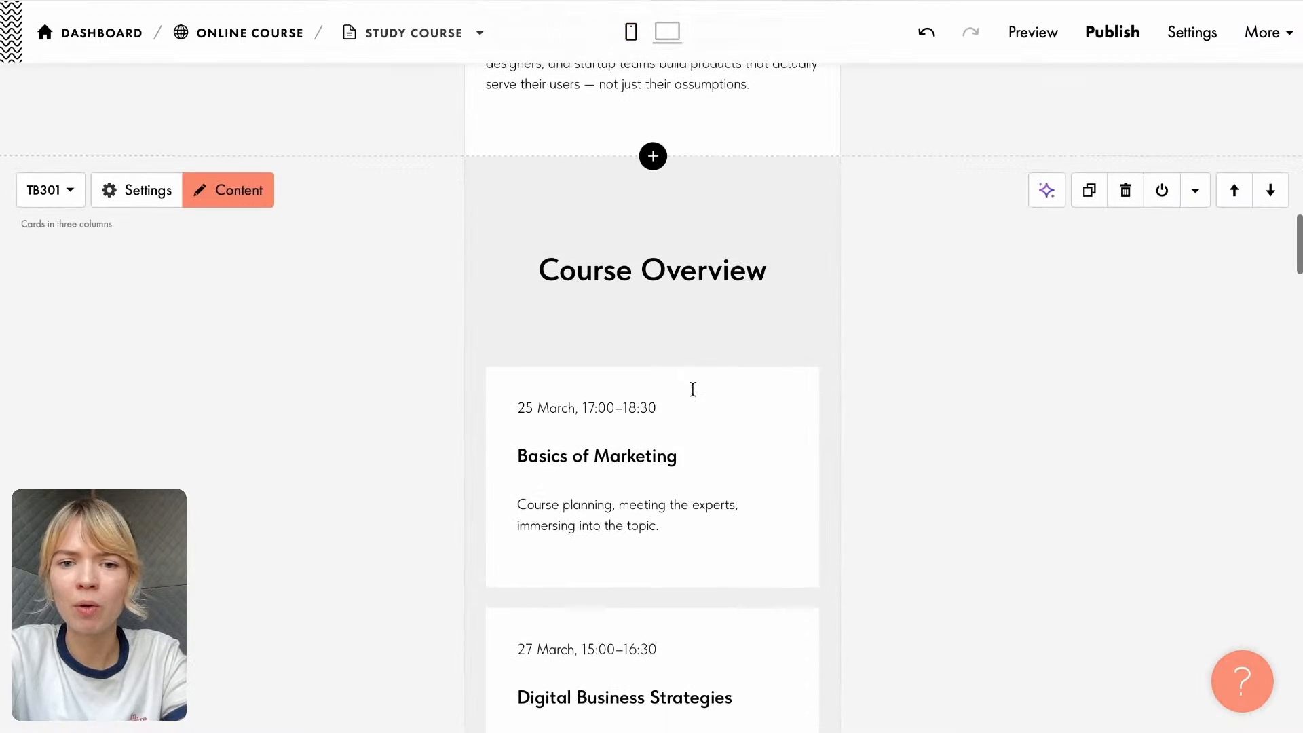
scroll(619, 447, "down", 2)
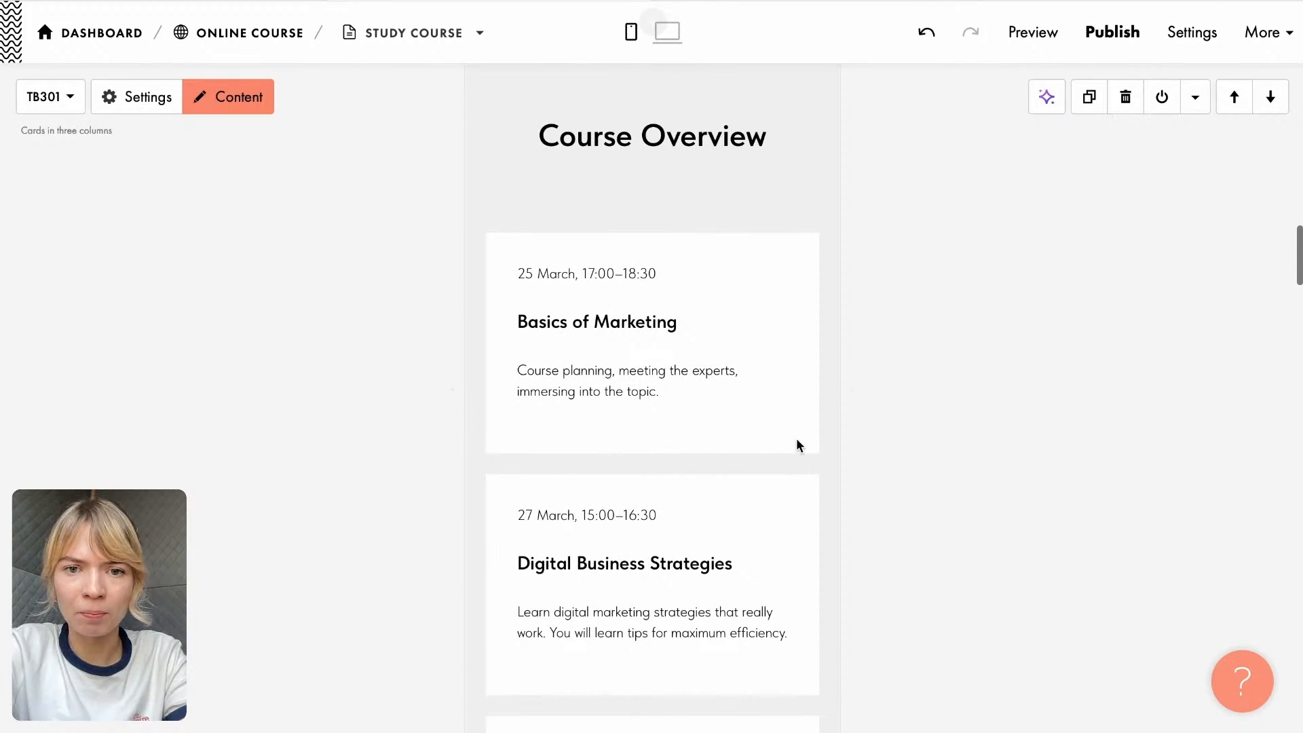
scroll(798, 441, "down", 6)
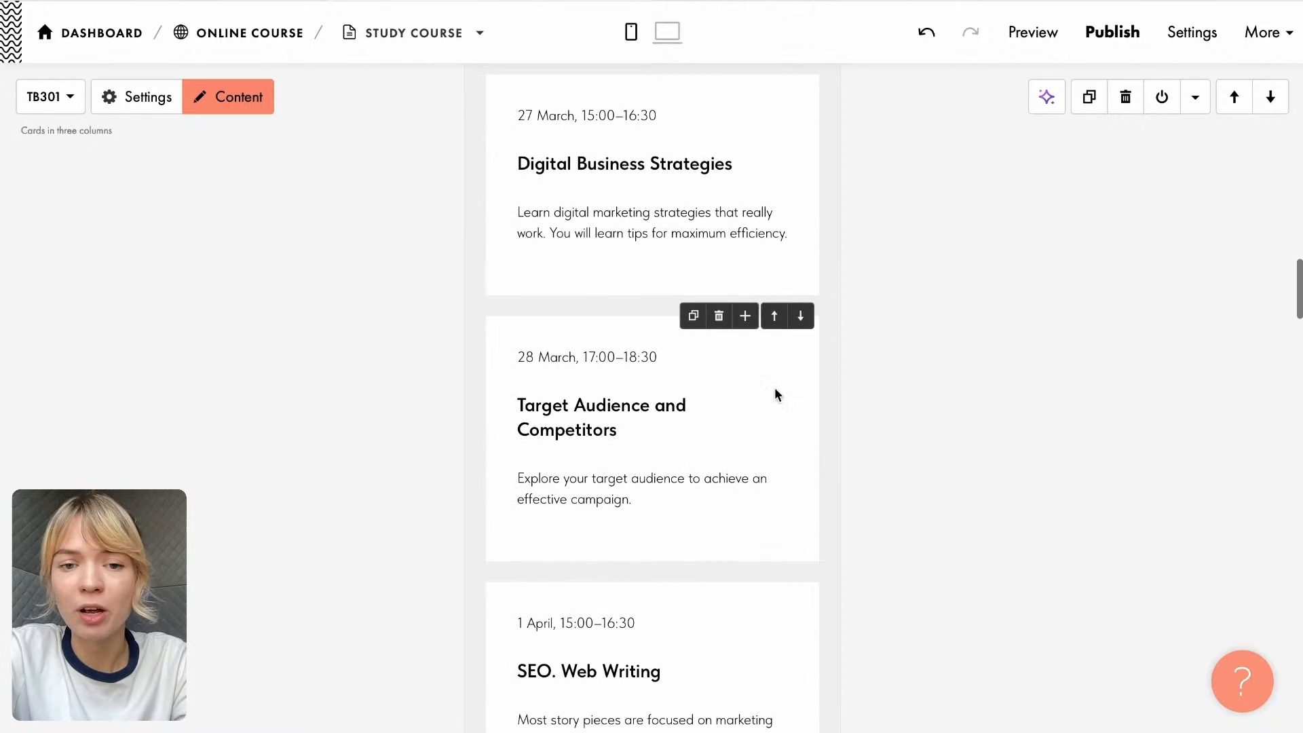
scroll(785, 400, "down", 2)
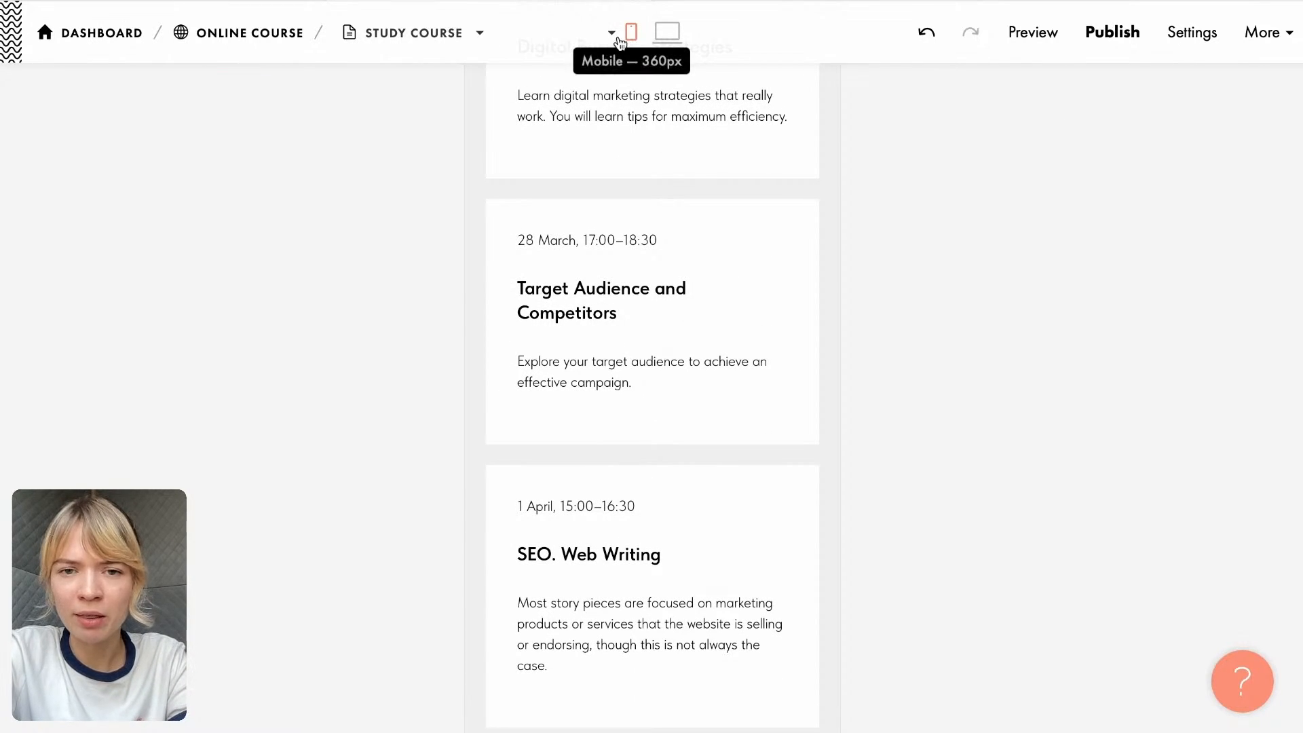
scroll(610, 148, "down", 3)
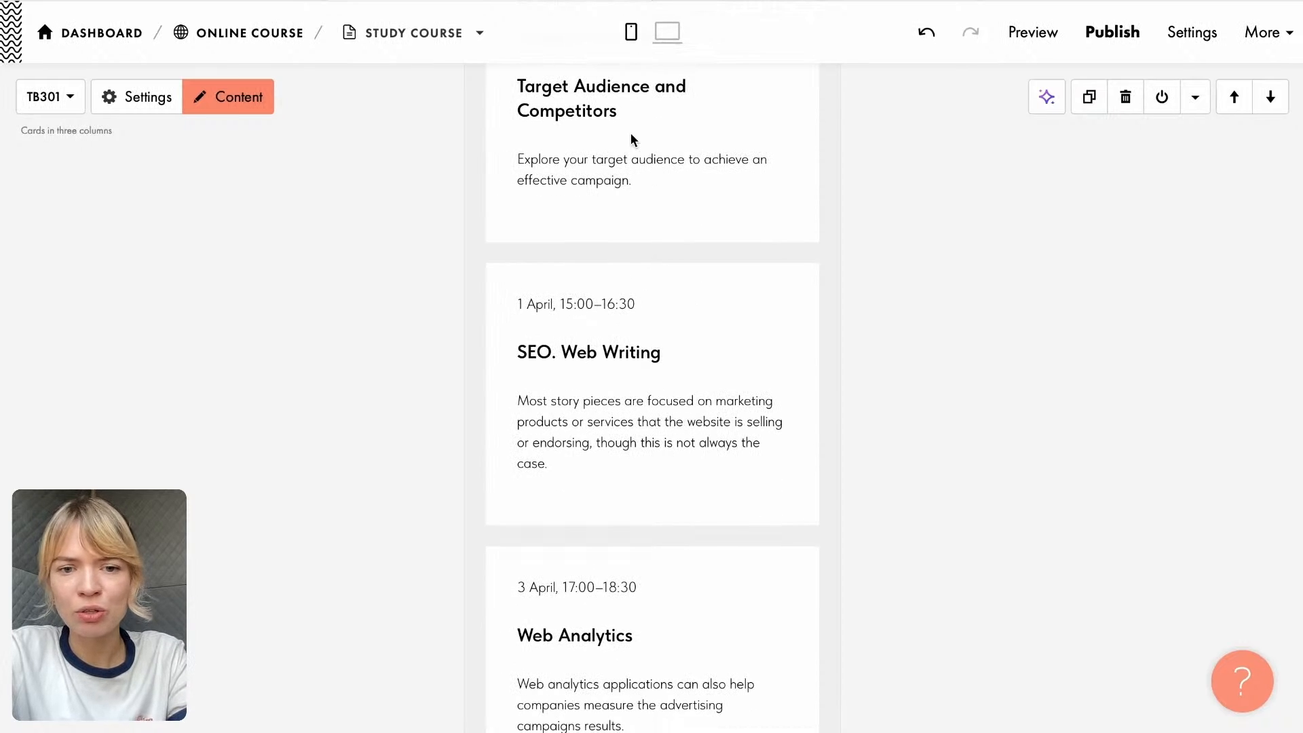
scroll(669, 299, "down", 8)
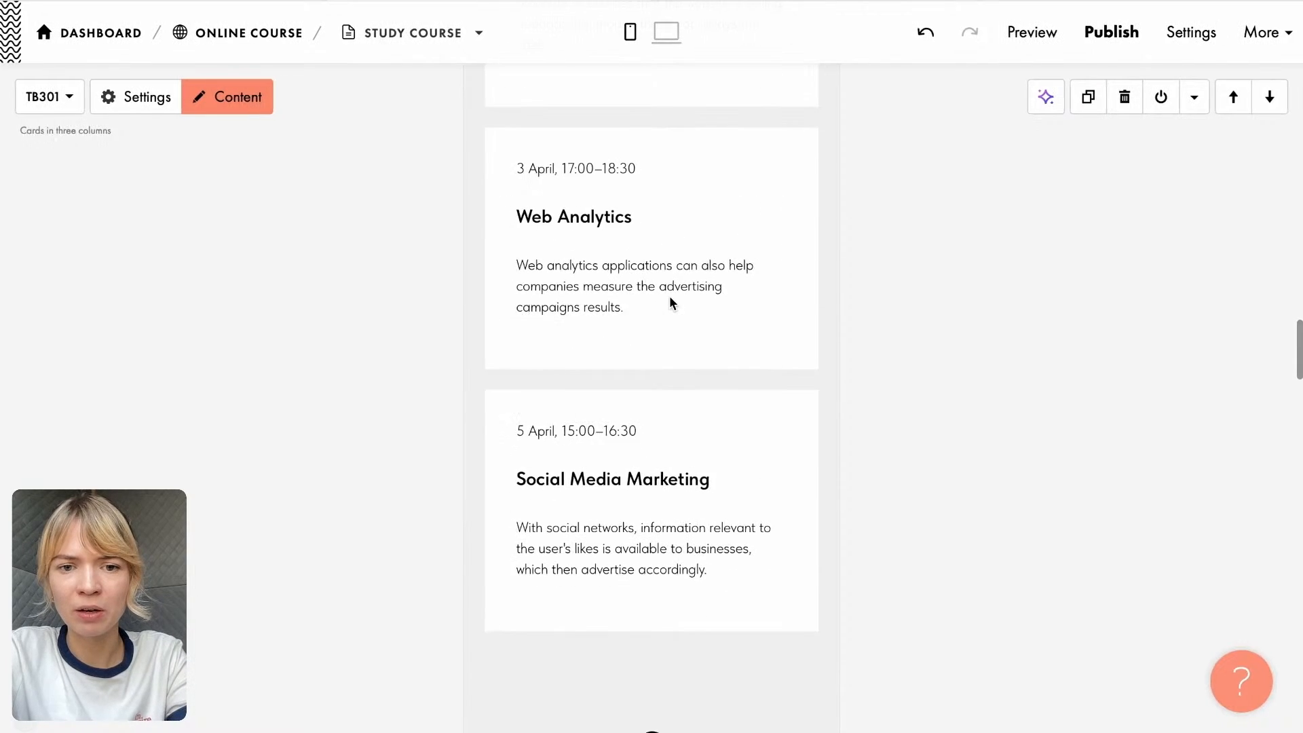
scroll(670, 294, "up", 7)
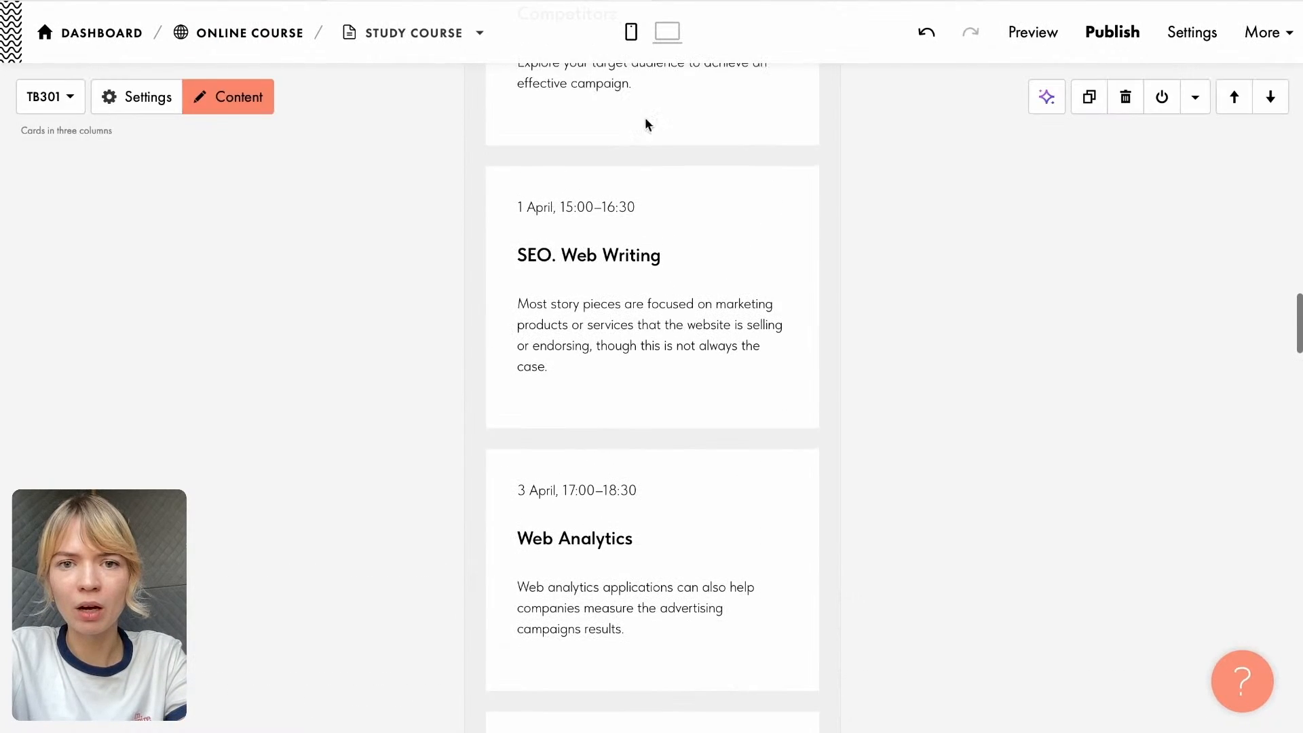
- Examine the Course Overview cards in the 640 px tablet view and return to them in the desktop view
left_click(612, 35)
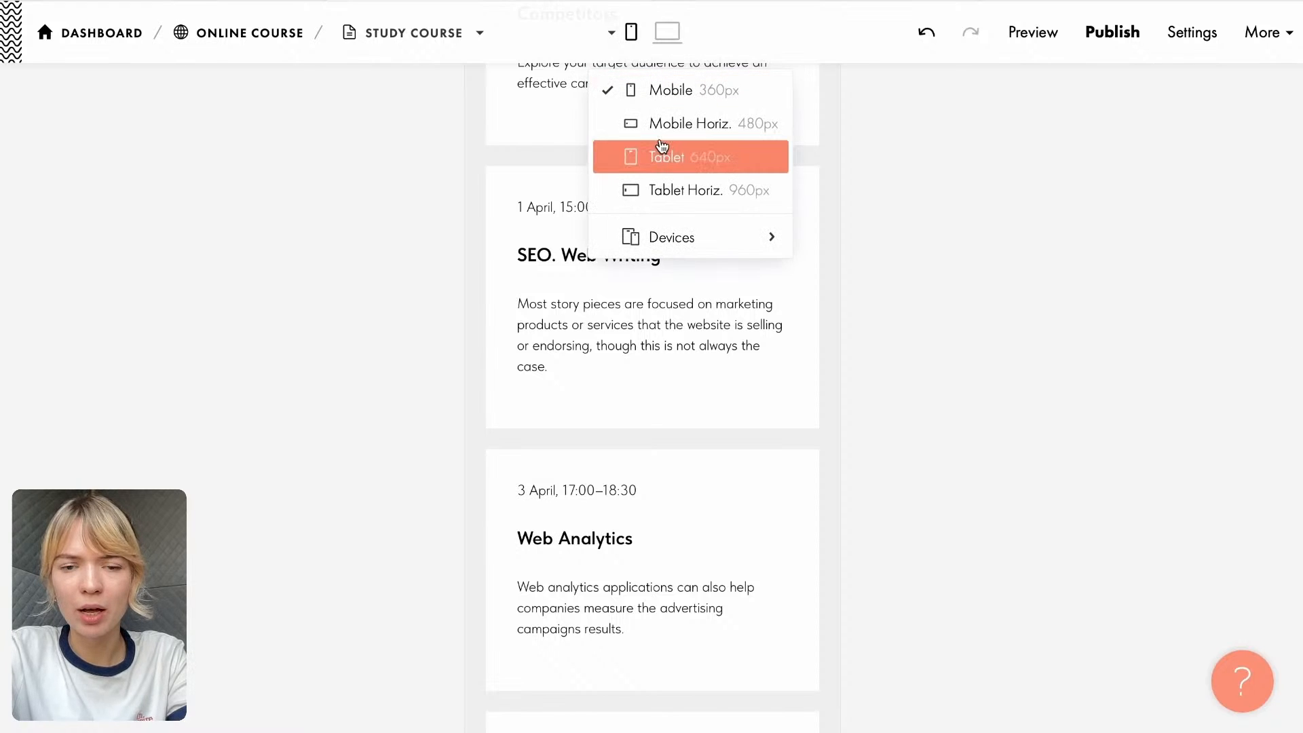
left_click(663, 160)
scroll(689, 292, "up", 9)
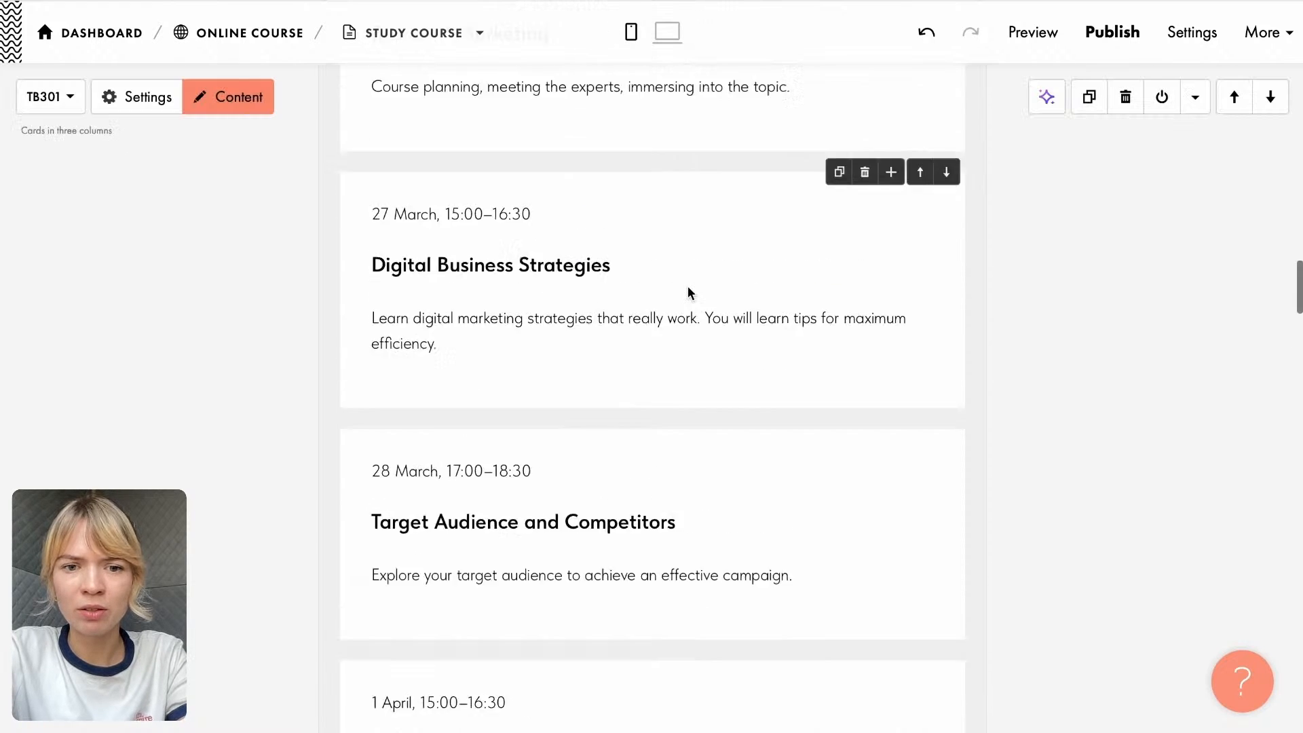
scroll(688, 292, "down", 6)
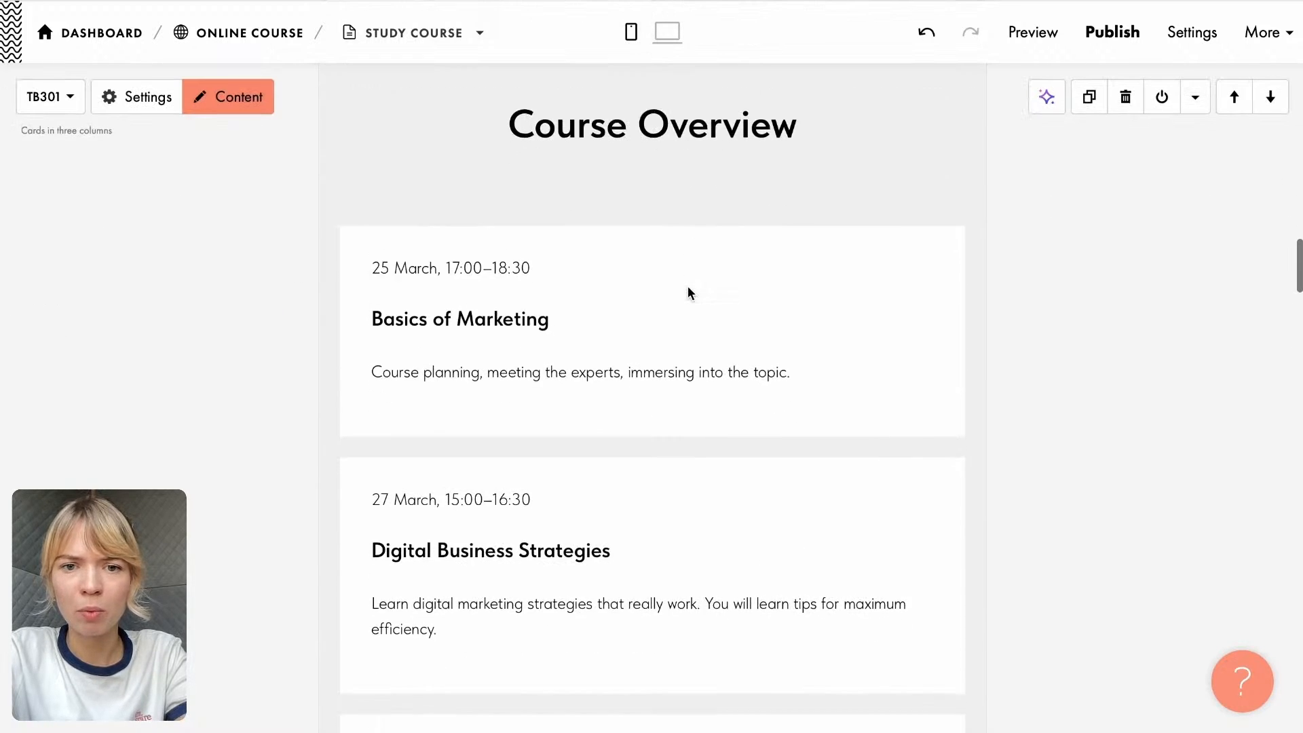
scroll(689, 292, "down", 2)
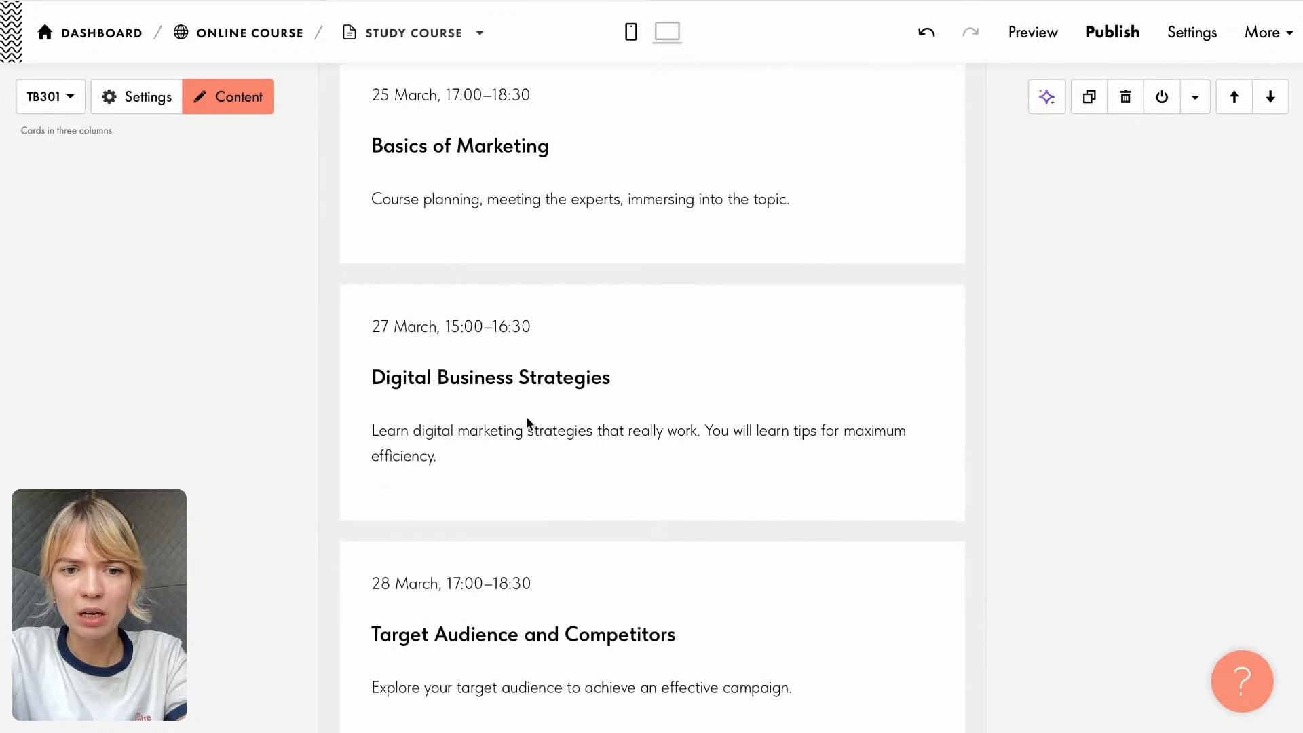
scroll(529, 414, "down", 12)
scroll(527, 417, "down", 4)
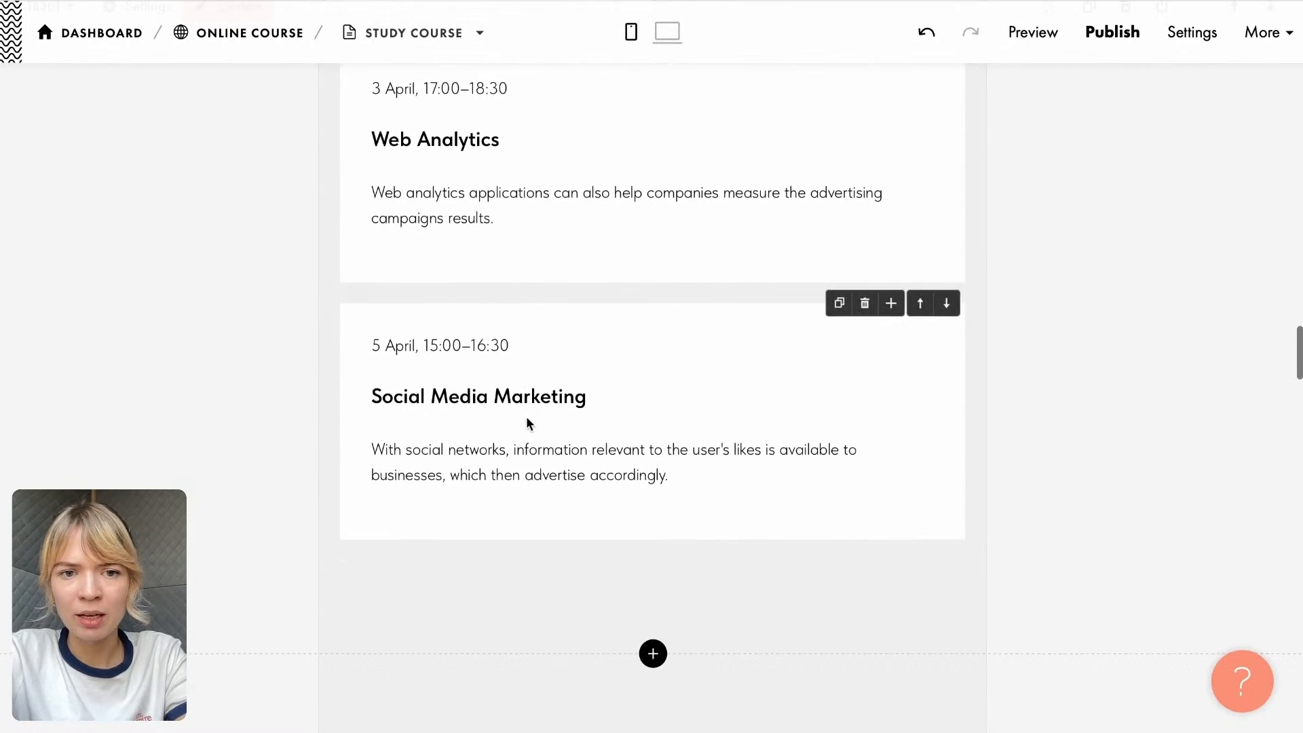
scroll(527, 417, "up", 8)
left_click(669, 32)
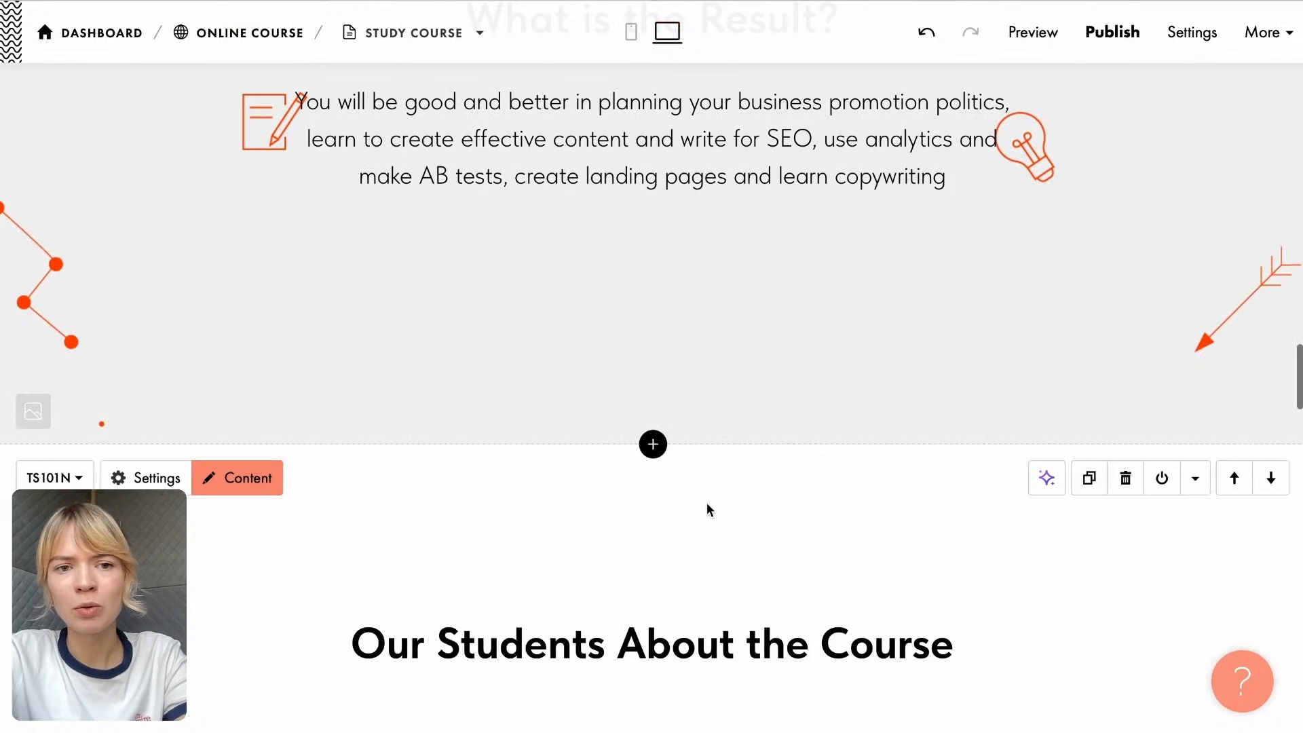
scroll(705, 509, "down", 4)
scroll(688, 516, "up", 10)
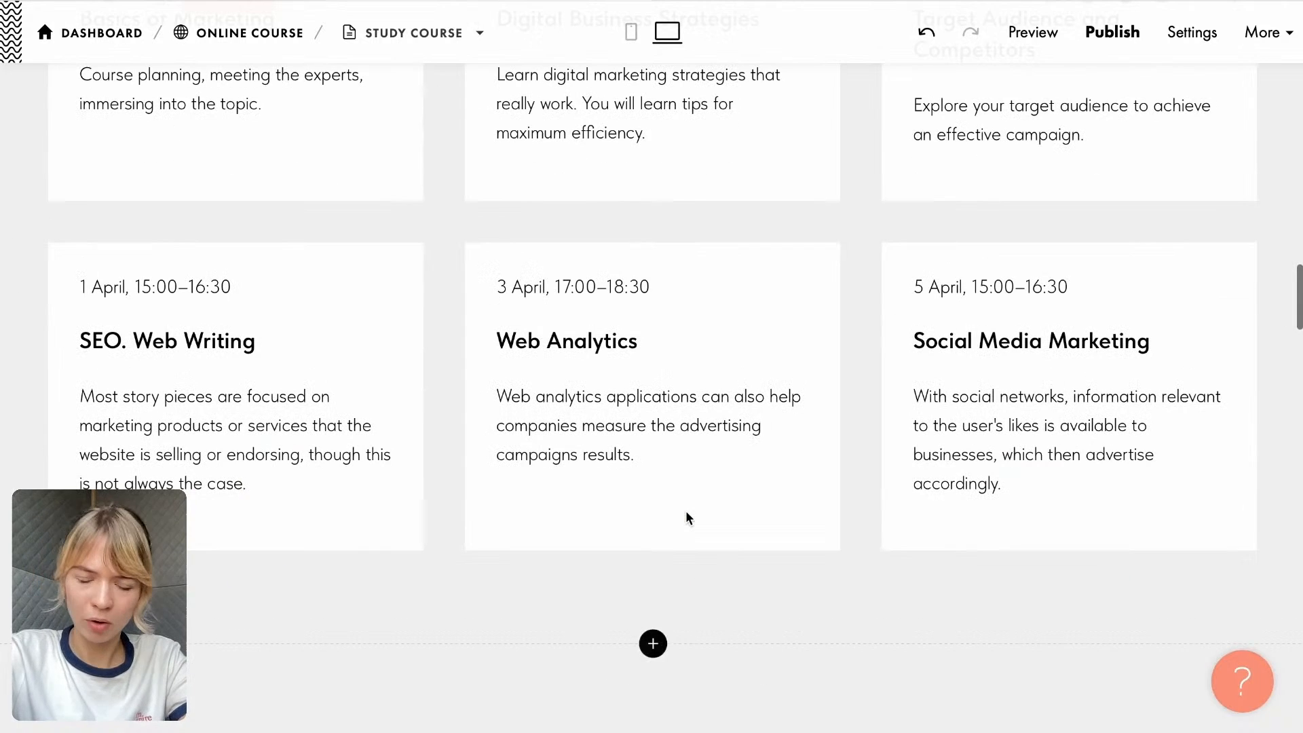
- Delete the date and time lines from the three cards in the first row of the Course Overview block
scroll(687, 518, "up", 4)
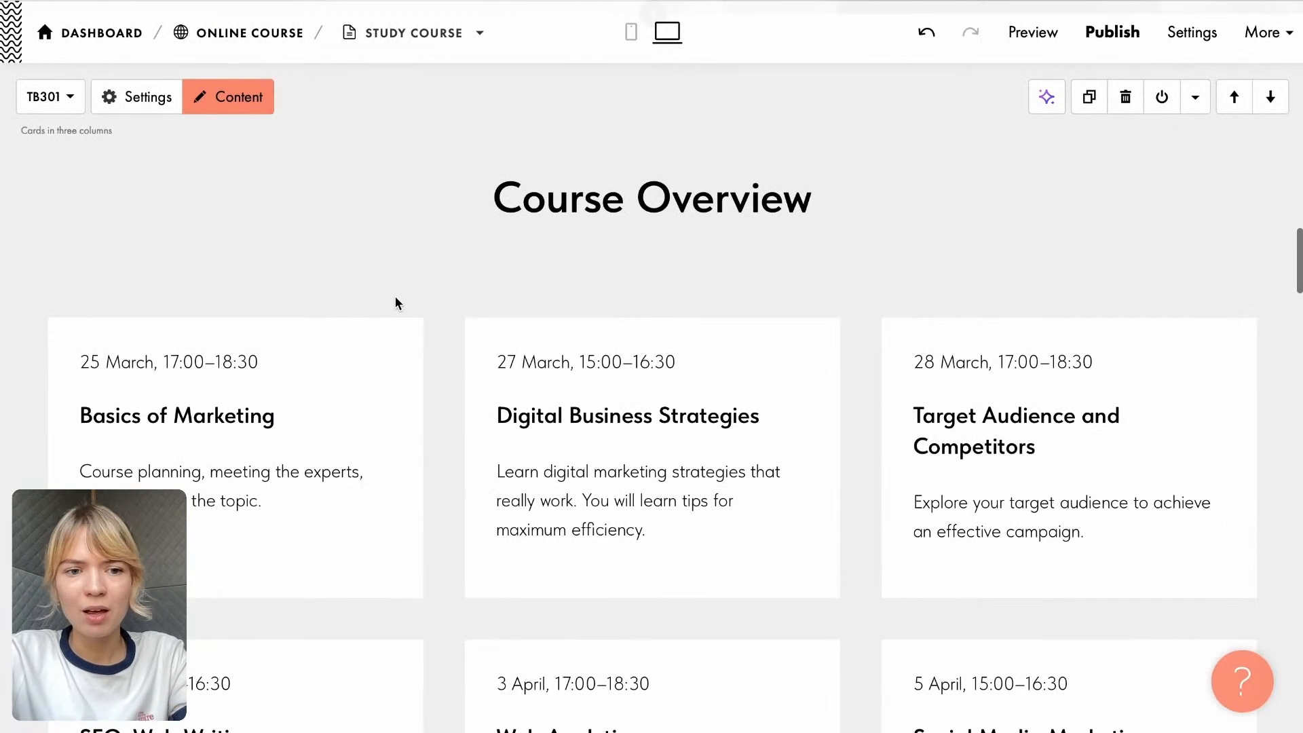
left_click(269, 355)
left_click_drag(270, 355, 38, 361)
key("BackSpace")
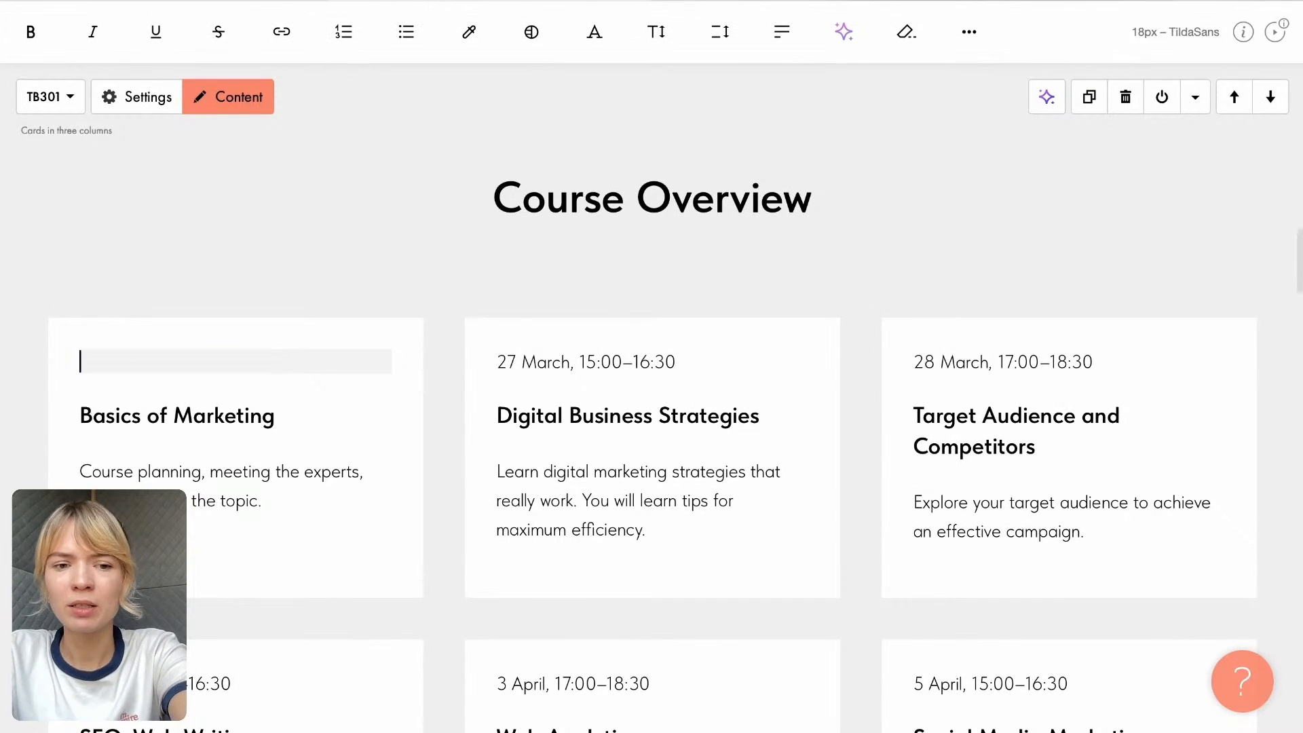
left_click(650, 362)
left_click_drag(677, 362, 494, 362)
key("BackSpace")
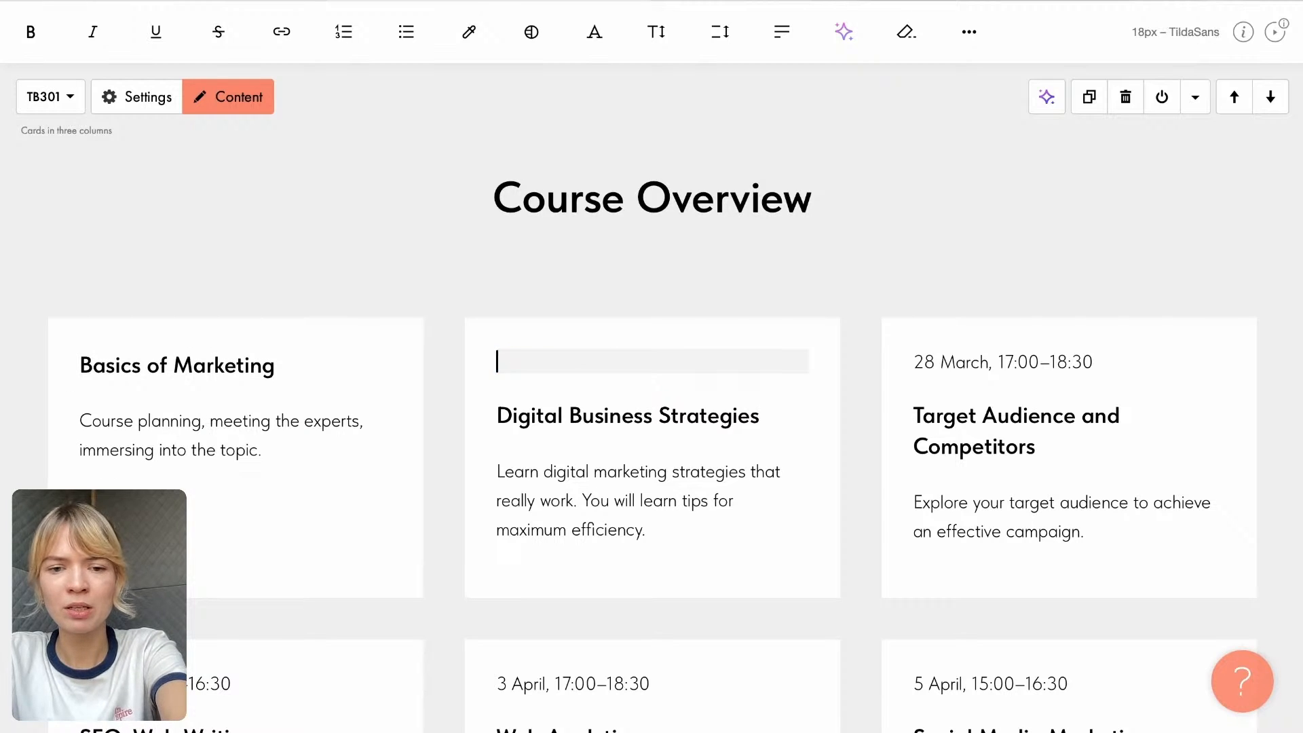
left_click(429, 288)
left_click(1086, 362)
left_click_drag(1096, 361, 887, 362)
key("BackSpace")
left_click(895, 246)
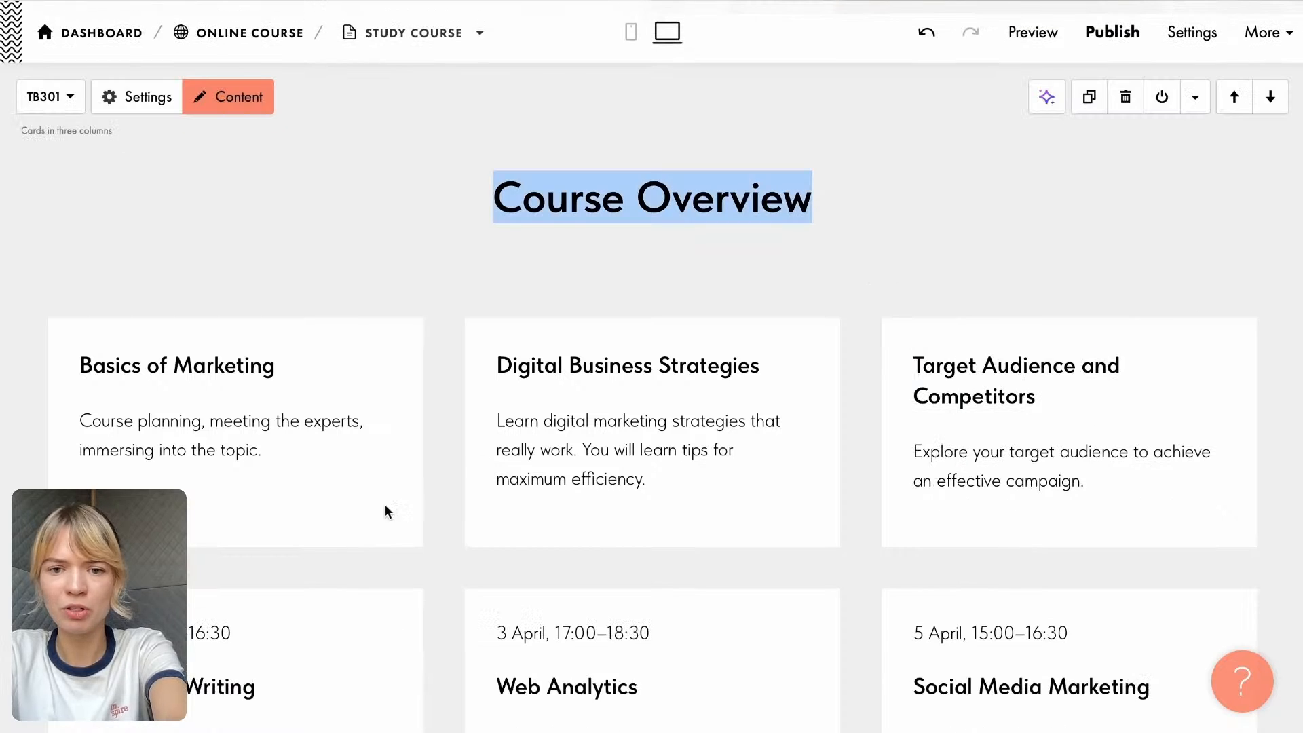
left_click(353, 257)
- Delete the date and time lines from the SEO. Web Writing, Web Analytics and Social Media Marketing cards
scroll(358, 620, "down", 3)
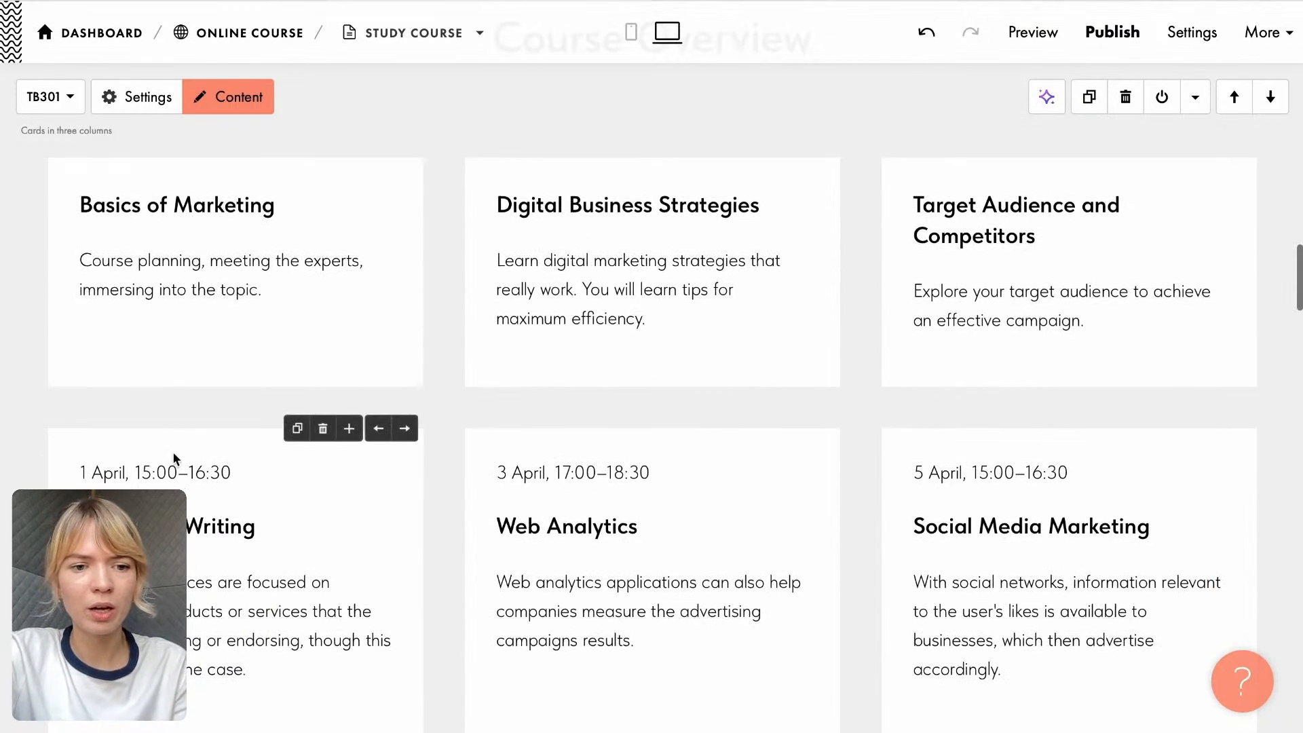
left_click(180, 467)
left_click_drag(244, 461, 35, 466)
key("BackSpace")
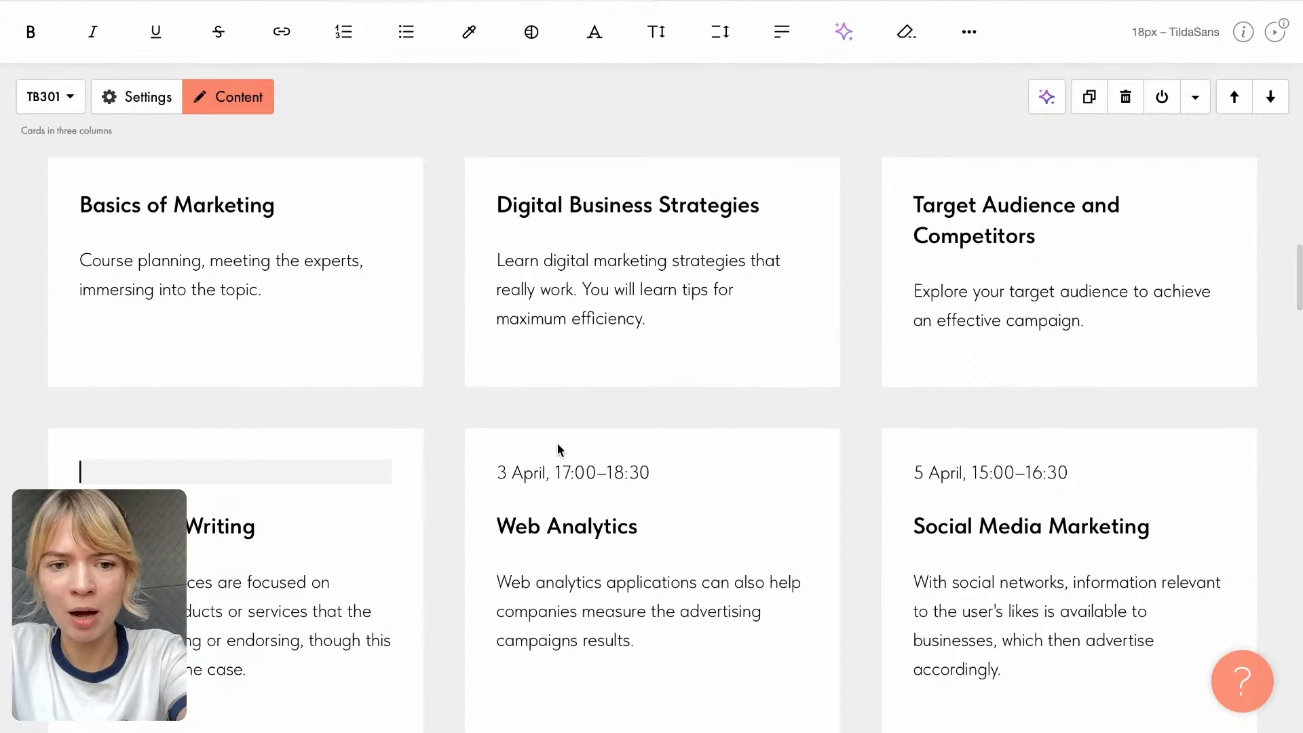
left_click(608, 466)
left_click_drag(671, 467, 456, 461)
key("BackSpace")
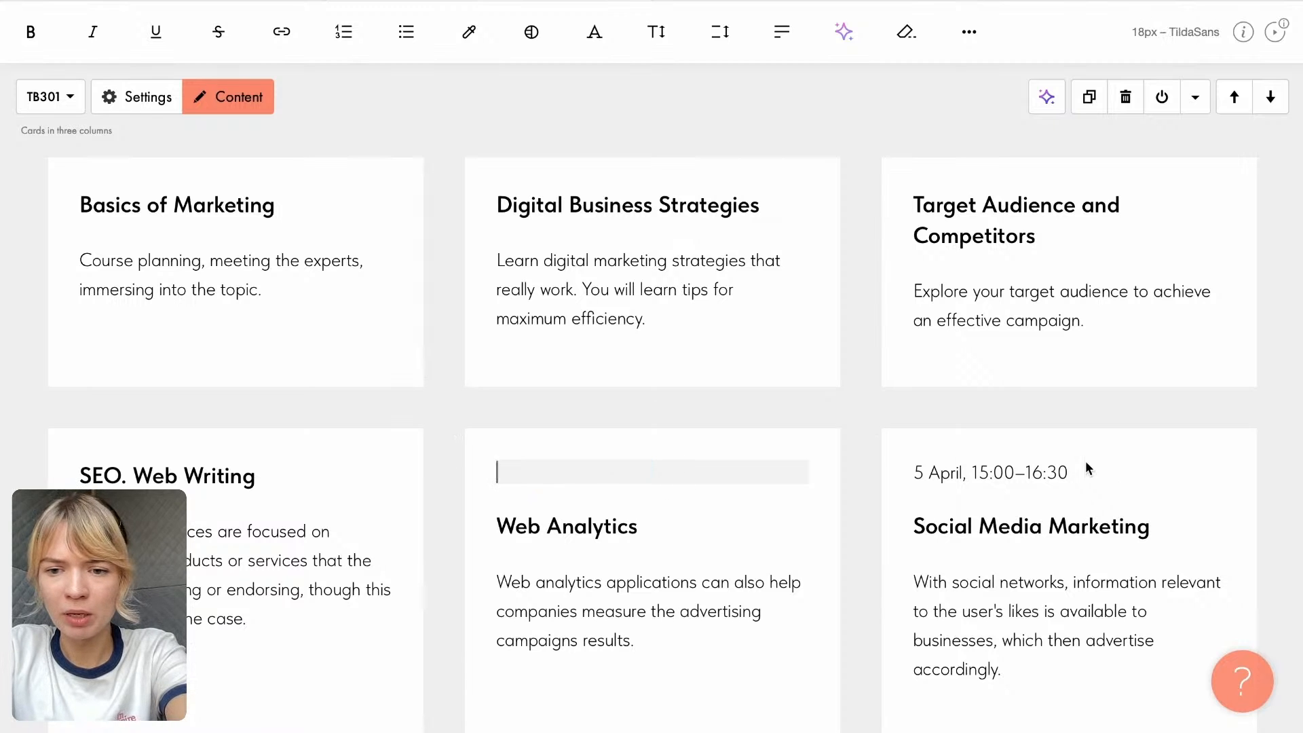
left_click(1043, 467)
left_click_drag(1071, 469, 910, 468)
key("BackSpace")
scroll(894, 480, "down", 3)
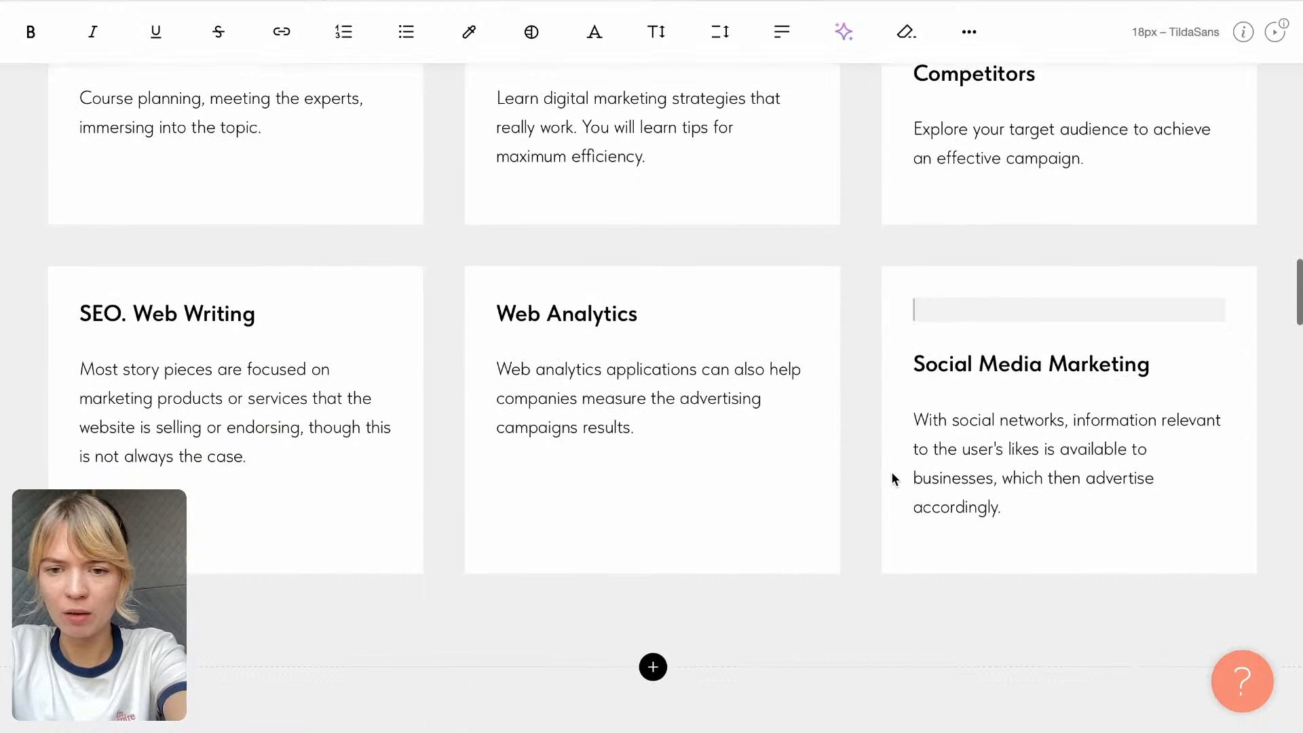
left_click(849, 460)
- Replace the "Basics of Marketing" card title with "Lesson 1: What Is a Target Audience, Really?" copied from the Google Doc
scroll(848, 460, "down", 3)
scroll(848, 460, "up", 4)
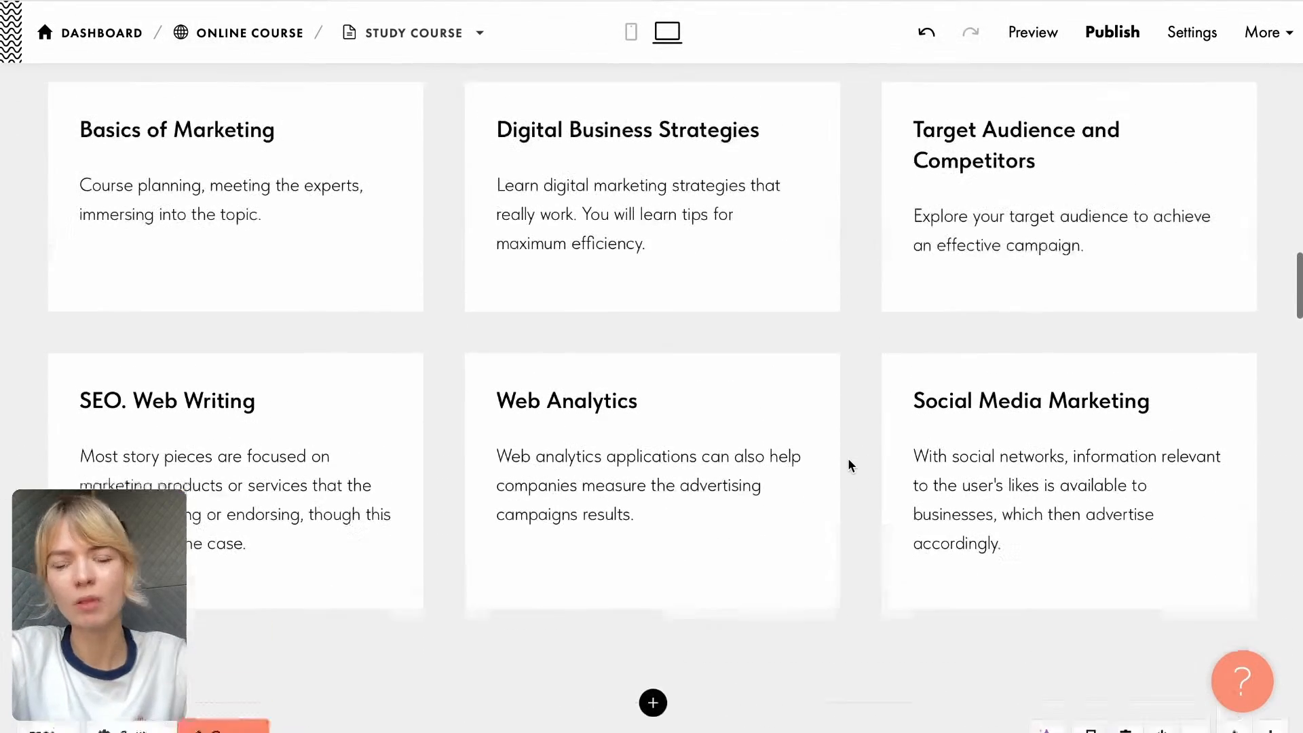
scroll(850, 465, "up", 2)
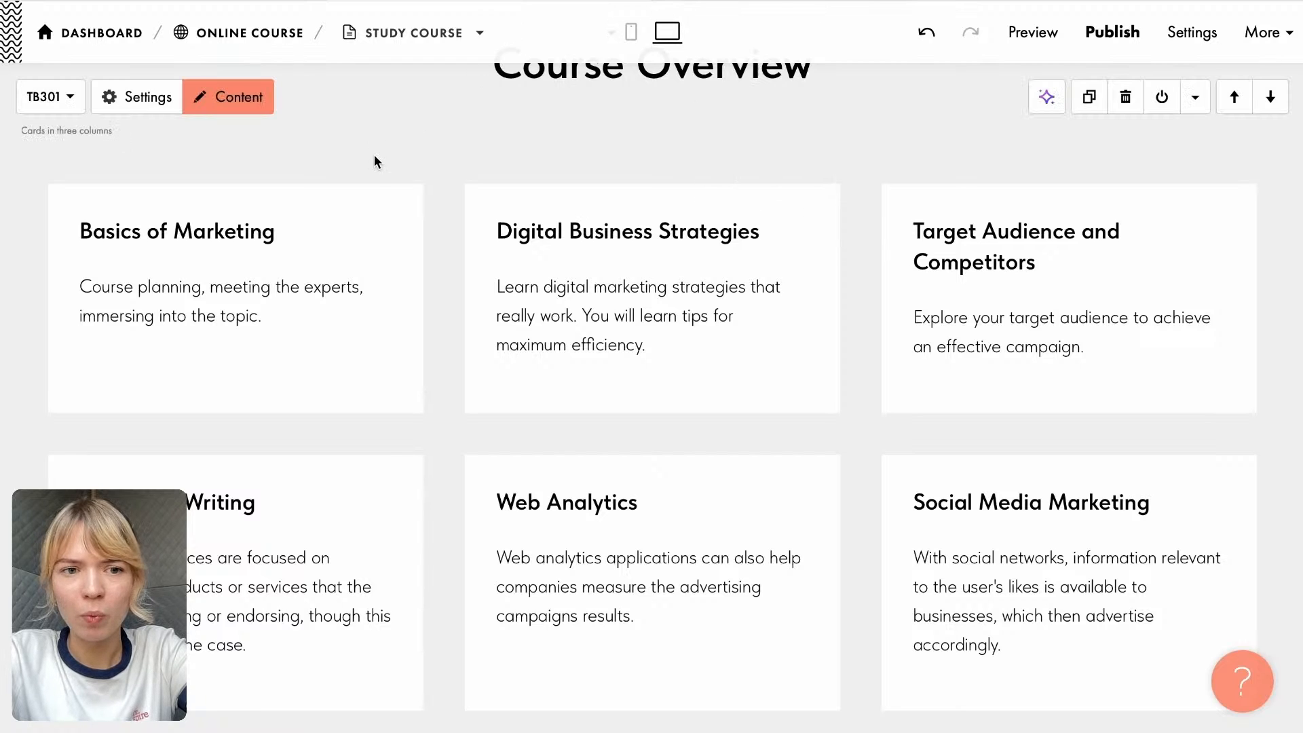
scroll(373, 173, "up", 2)
left_click(818, 1)
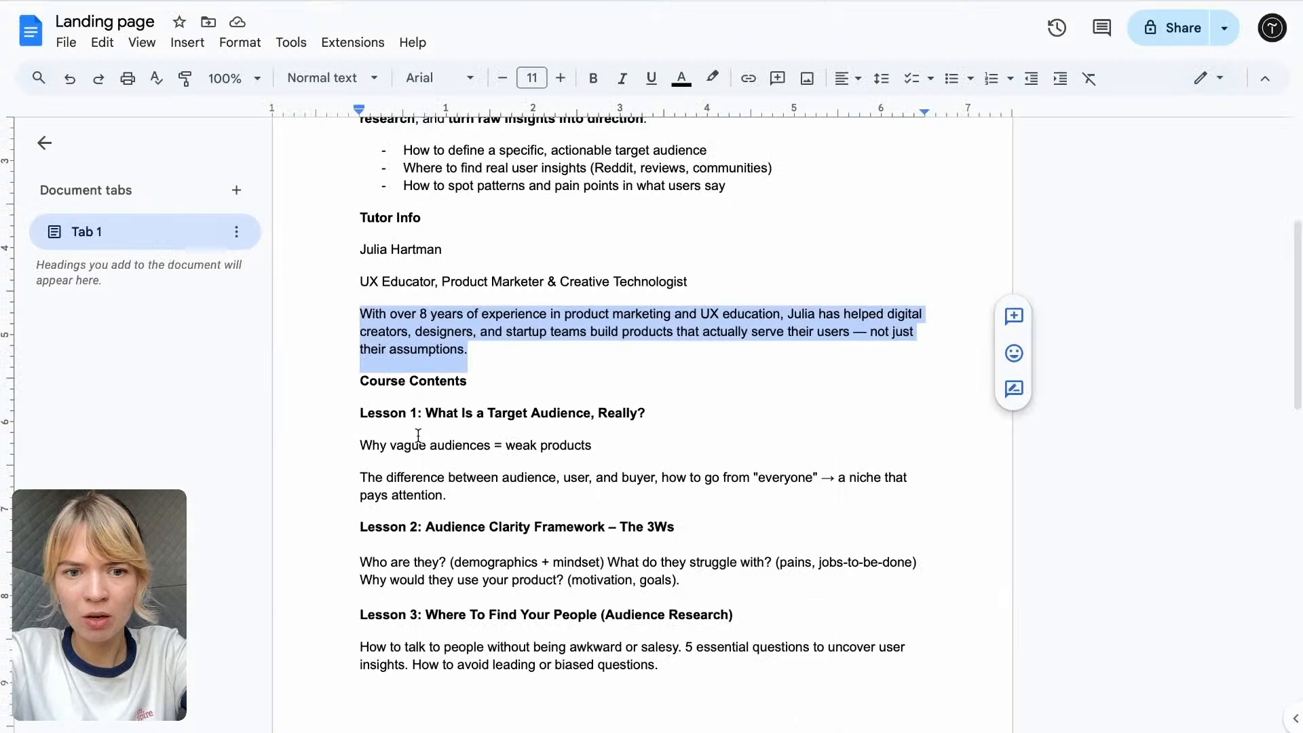
left_click_drag(664, 415, 338, 424)
key("ctrl+c")
left_click(533, 9)
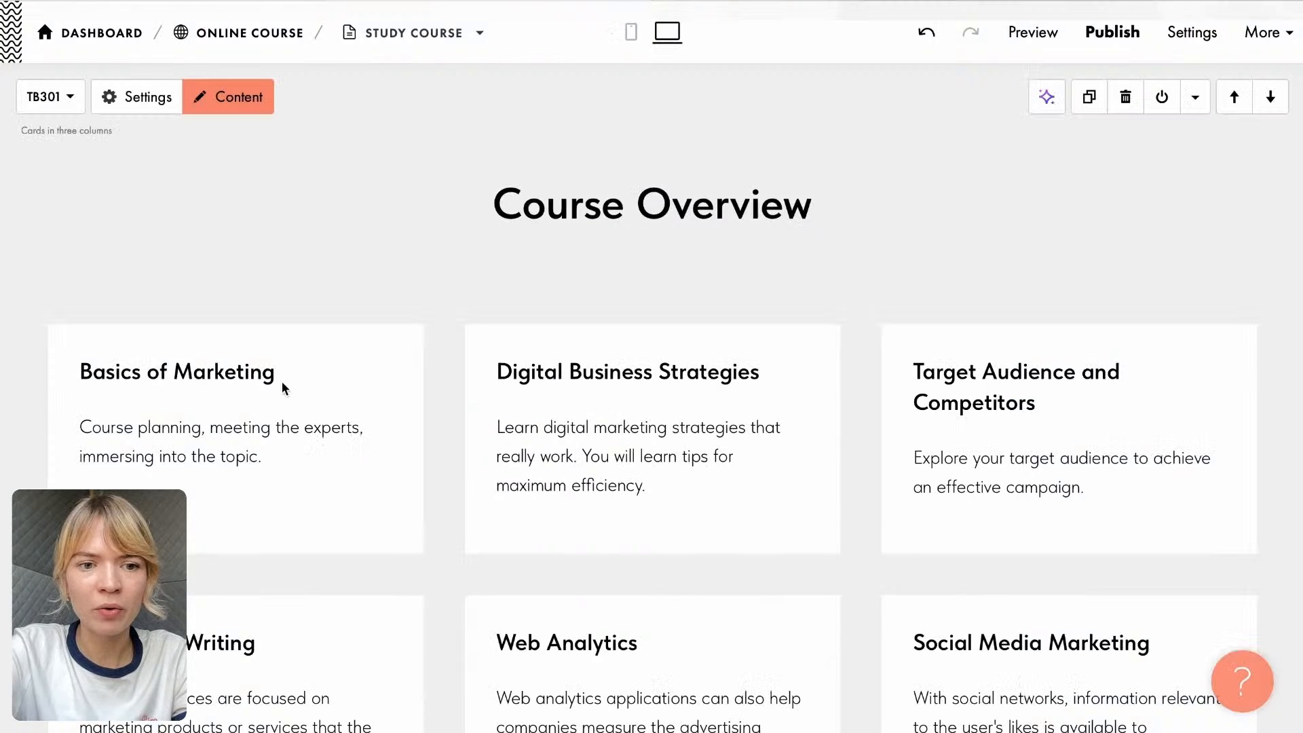
left_click(251, 373)
left_click_drag(299, 383, 65, 378)
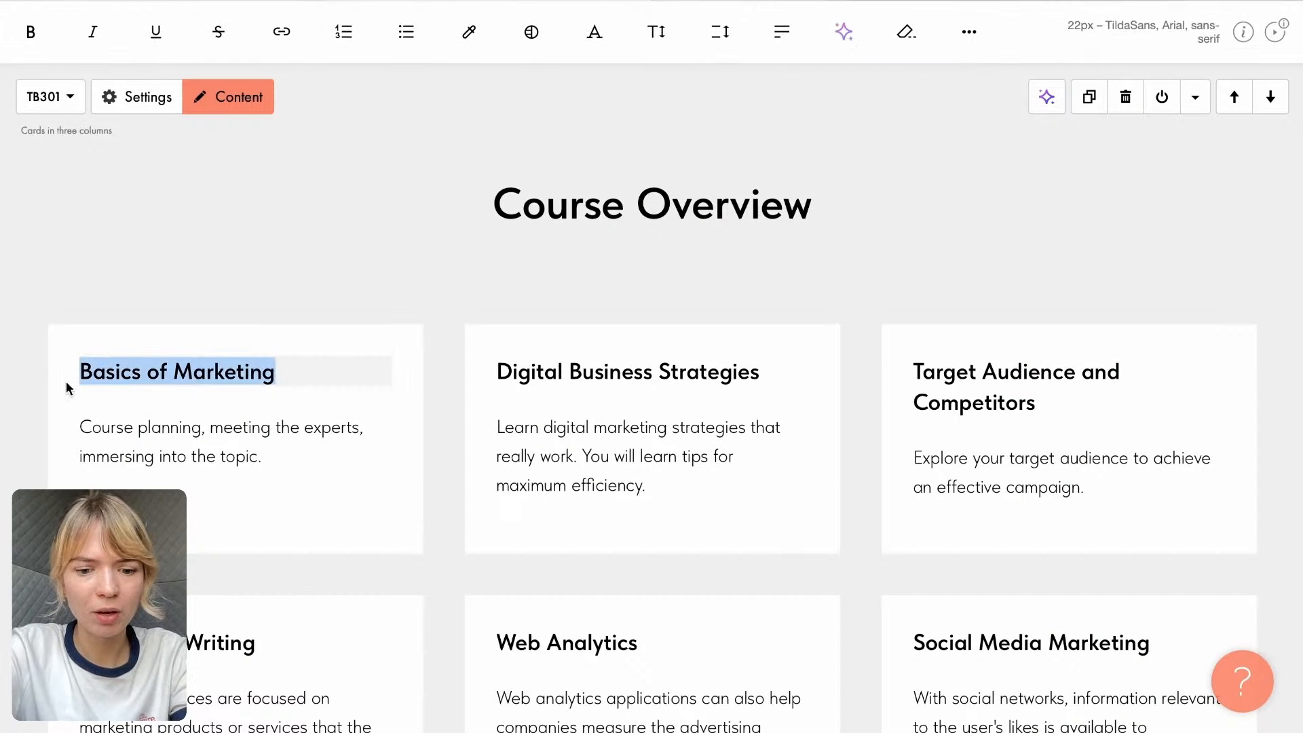
key("ctrl+v")
- Replace the first card's description with the two Lesson 1 paragraphs from the Google Doc, starting "Why vague audiences = weak products"
key("ctrl+Tab")
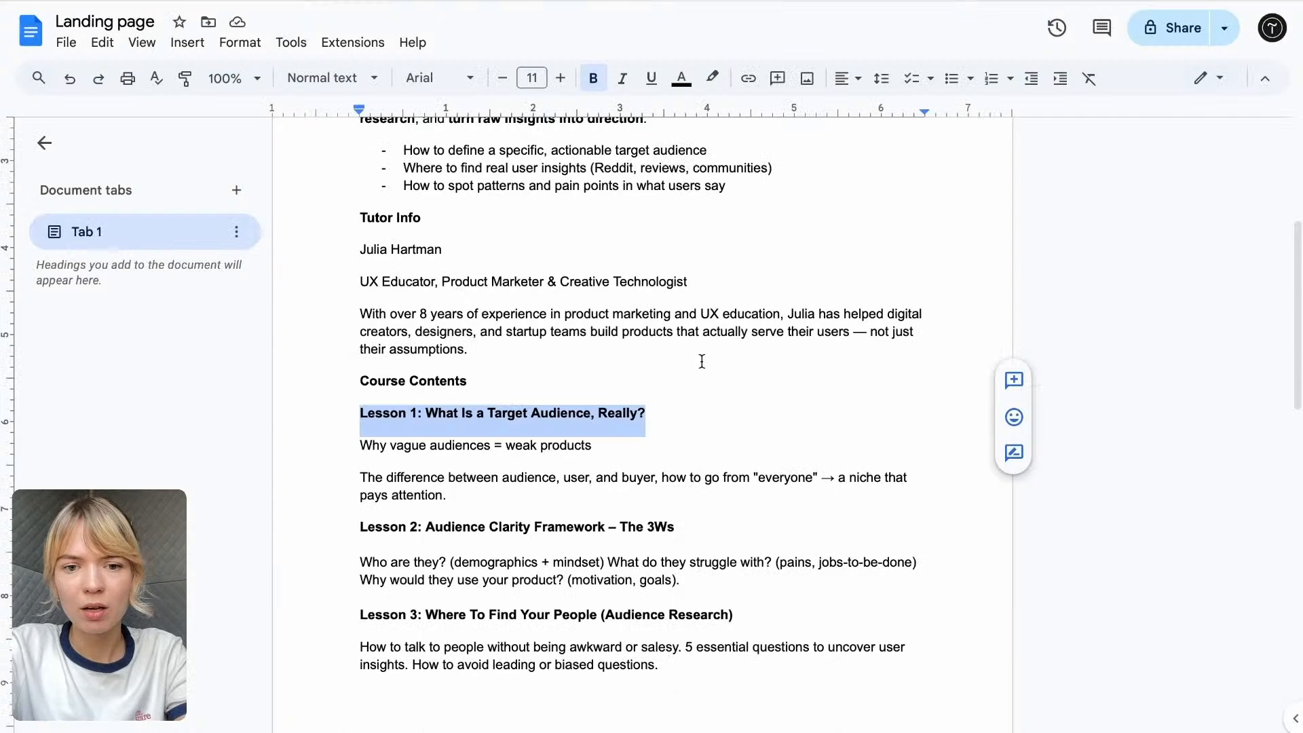
left_click_drag(360, 445, 452, 498)
key("ctrl+c")
key("ctrl+Tab")
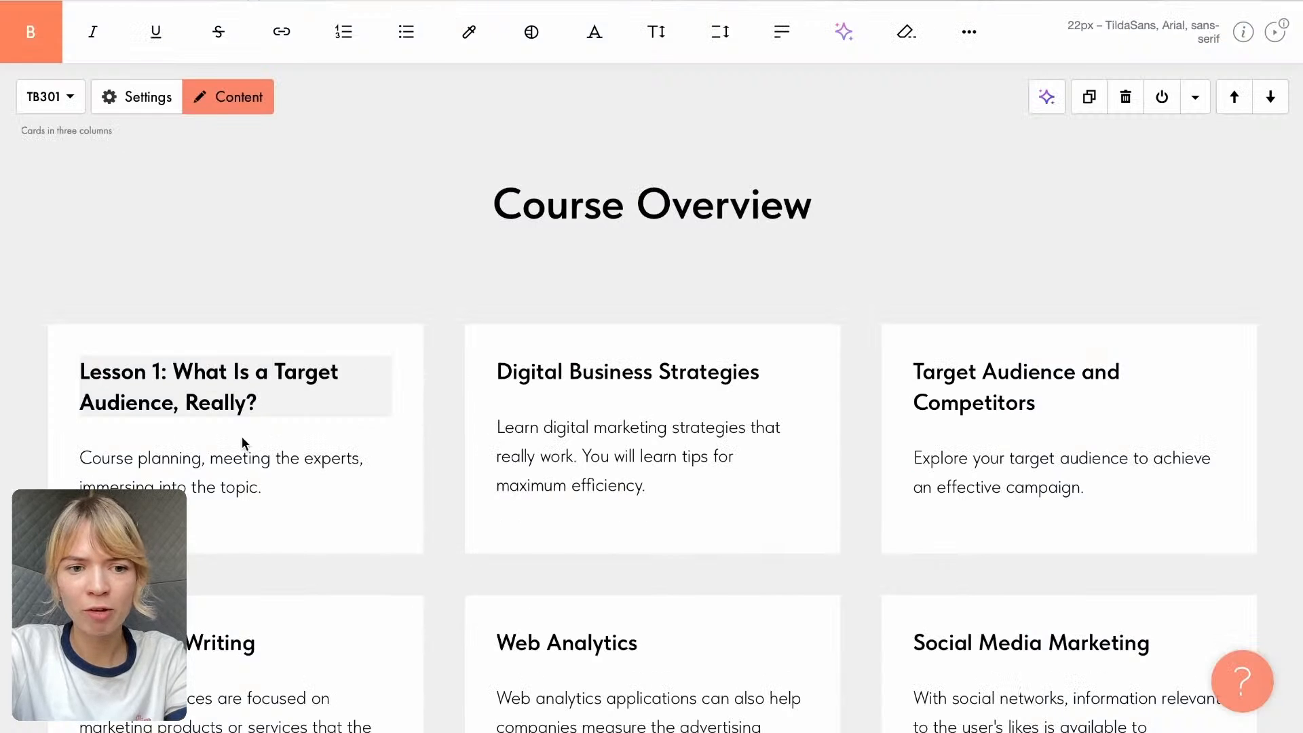
left_click(220, 487)
left_click_drag(292, 489, 60, 447)
key("ctrl+v")
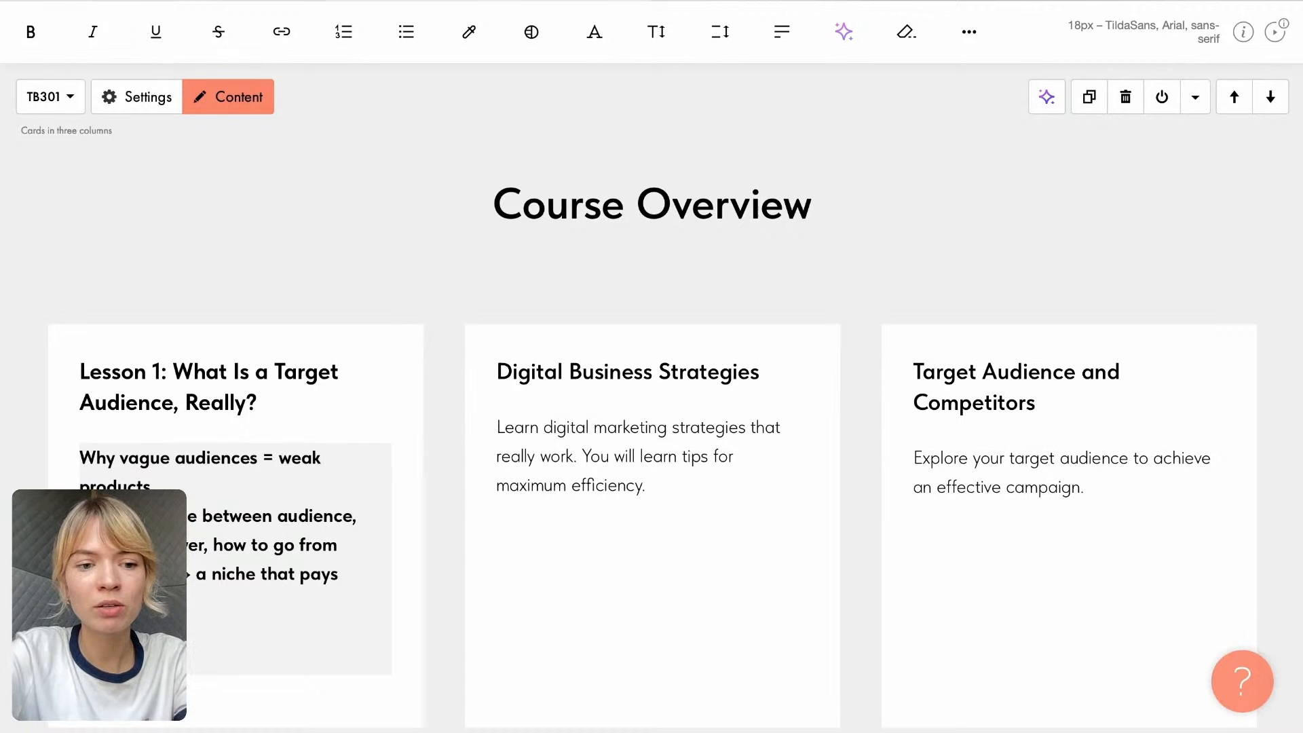
- Join the Lesson 1 description into one paragraph with a period after "products" and remove the blank lines at its end
left_click(150, 483)
key("Delete")
type(".")
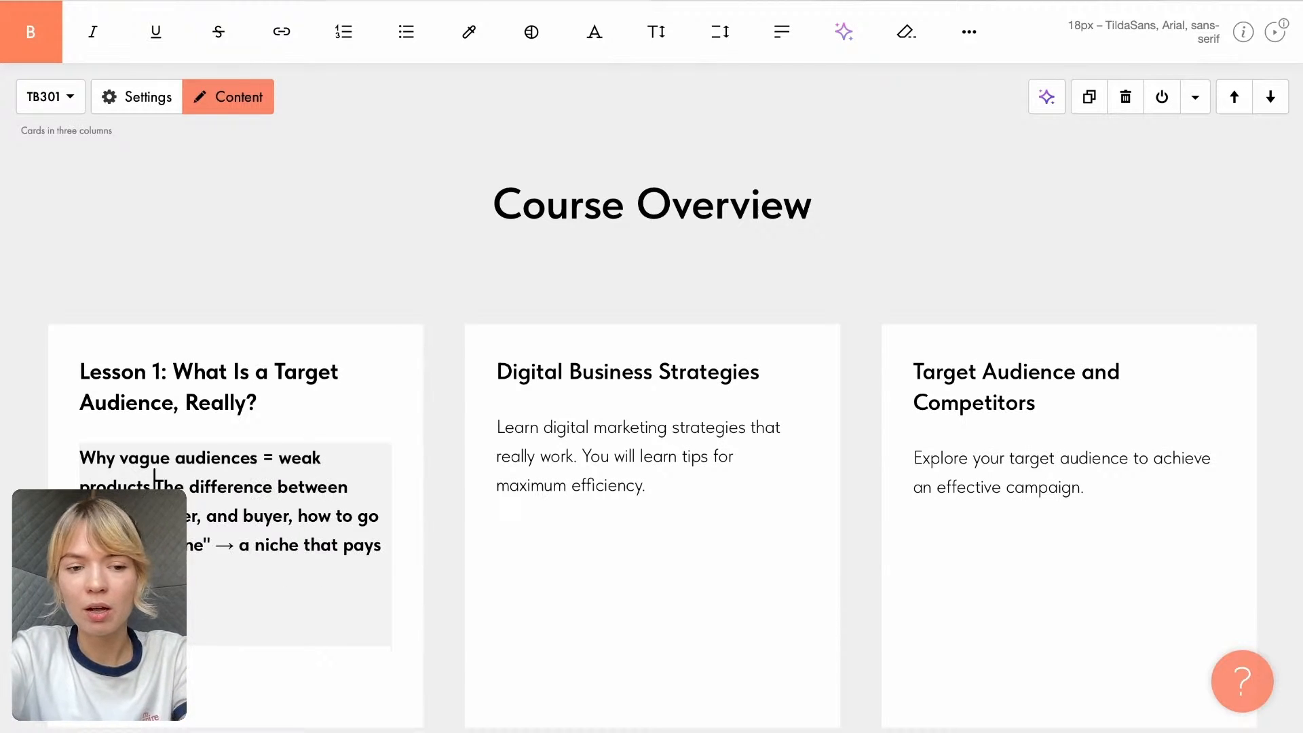
left_click(136, 614)
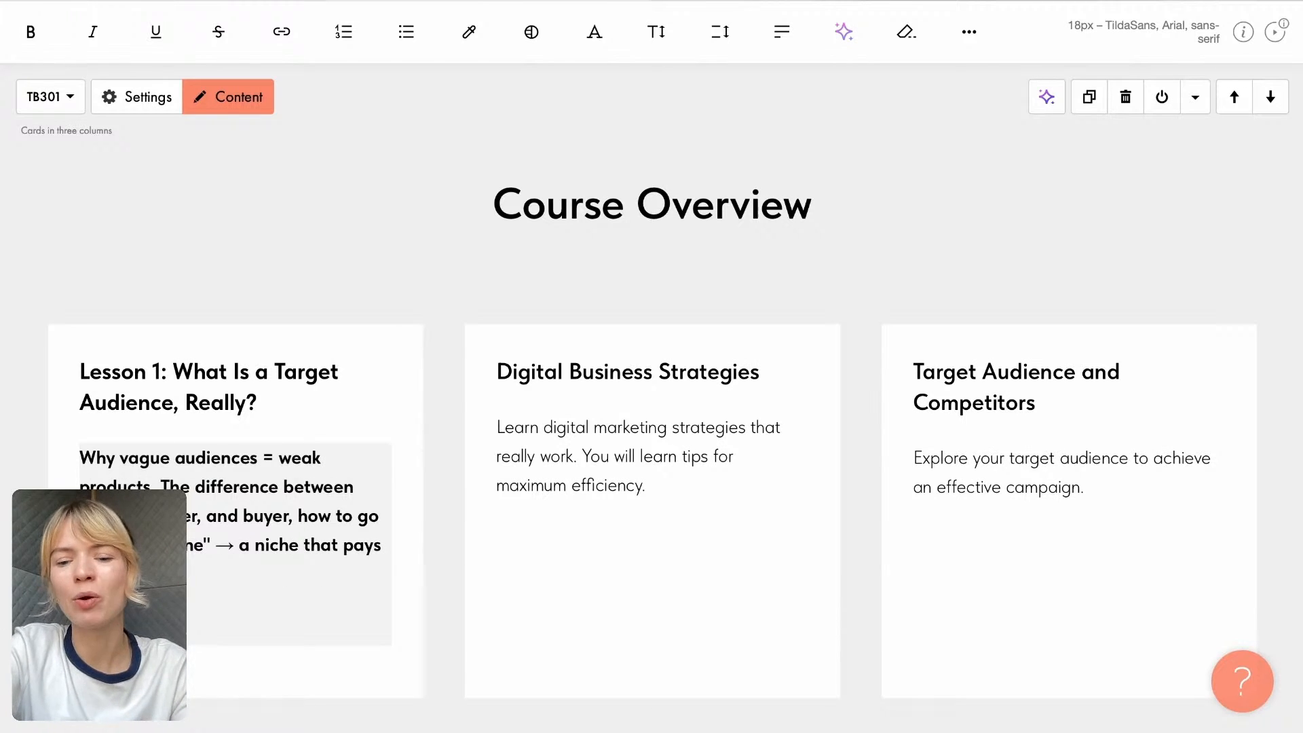
key("BackSpace")
key("BackSpace")
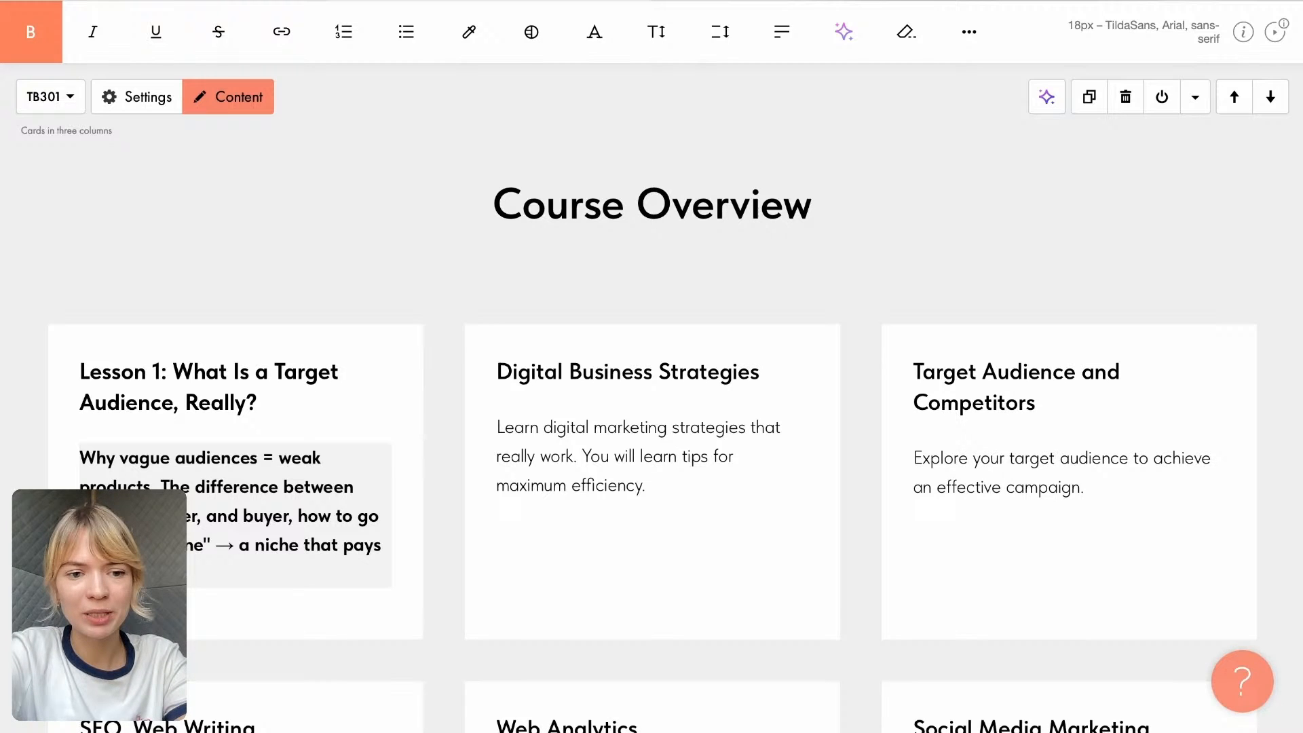
- Replace the "Digital Business Strategies" title with "Lesson 2: Audience Clarity Framework – The 3Ws" from the Google Doc, without trailing blank lines
key("ctrl+Tab")
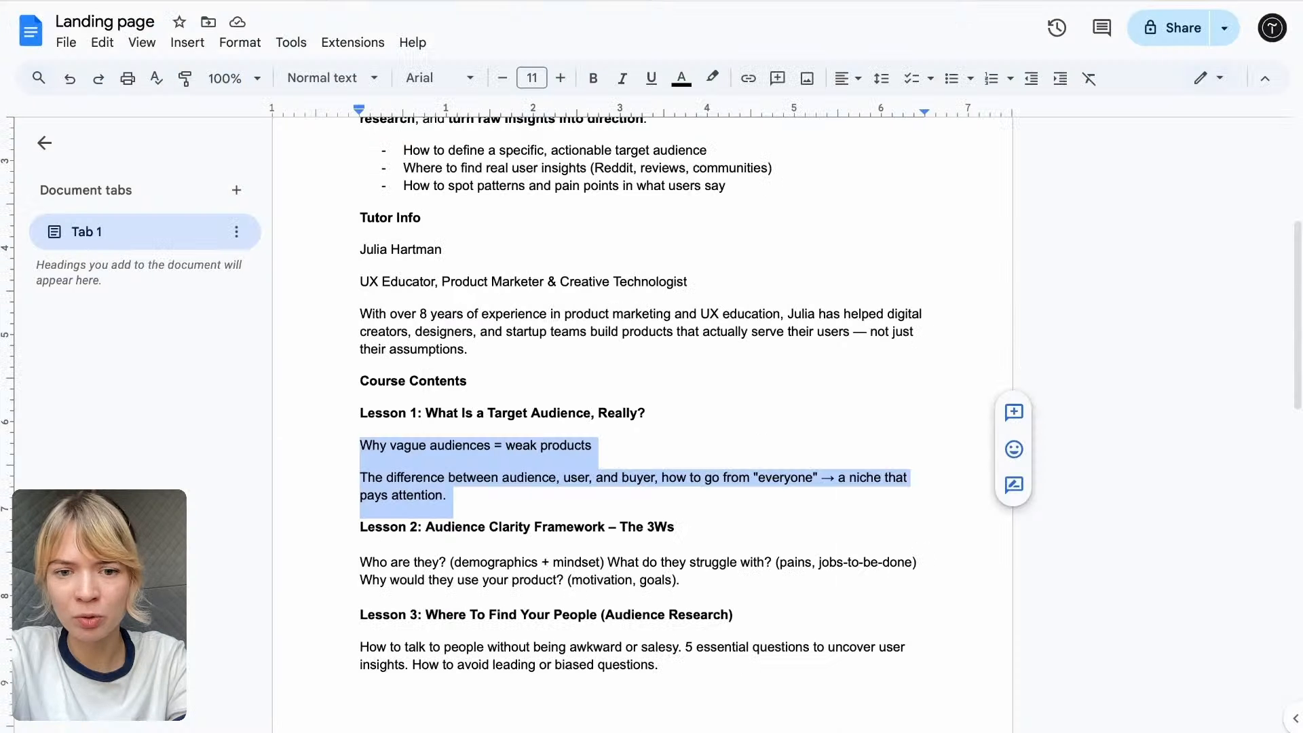
left_click(361, 527)
left_click_drag(361, 527, 757, 529)
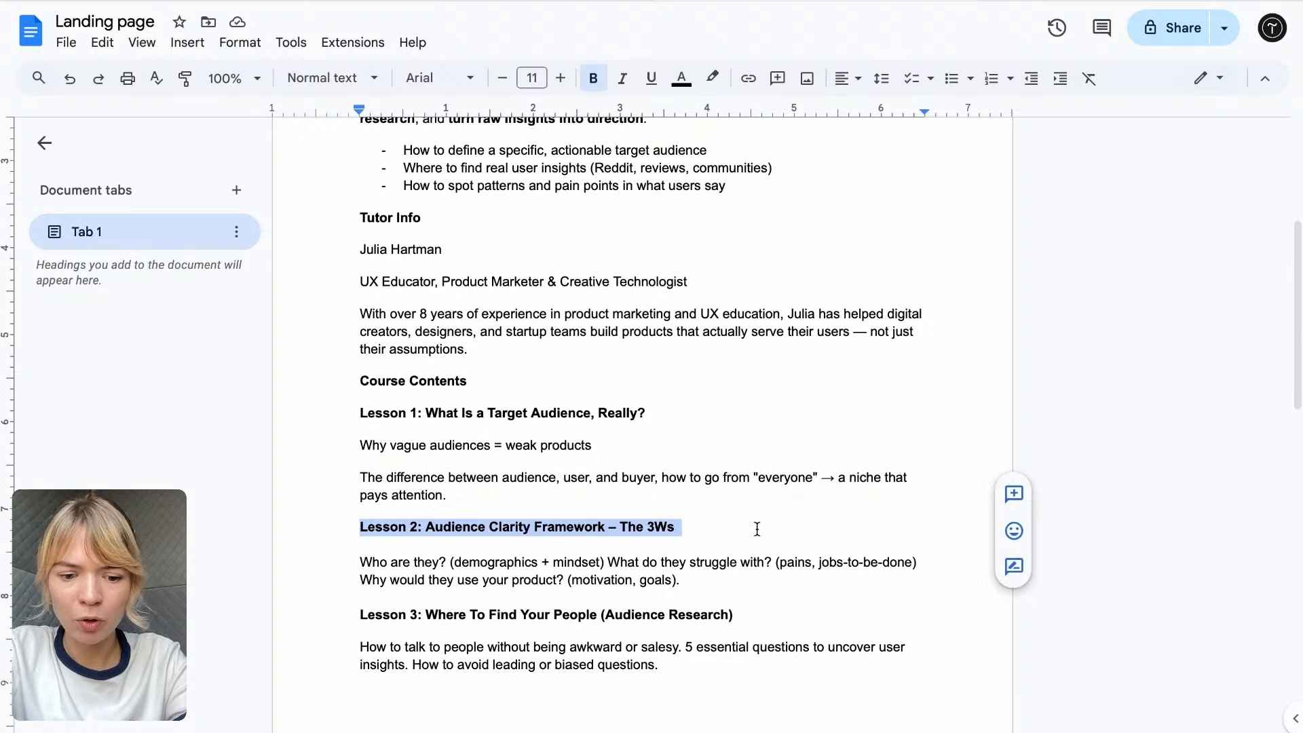
key("ctrl+Tab")
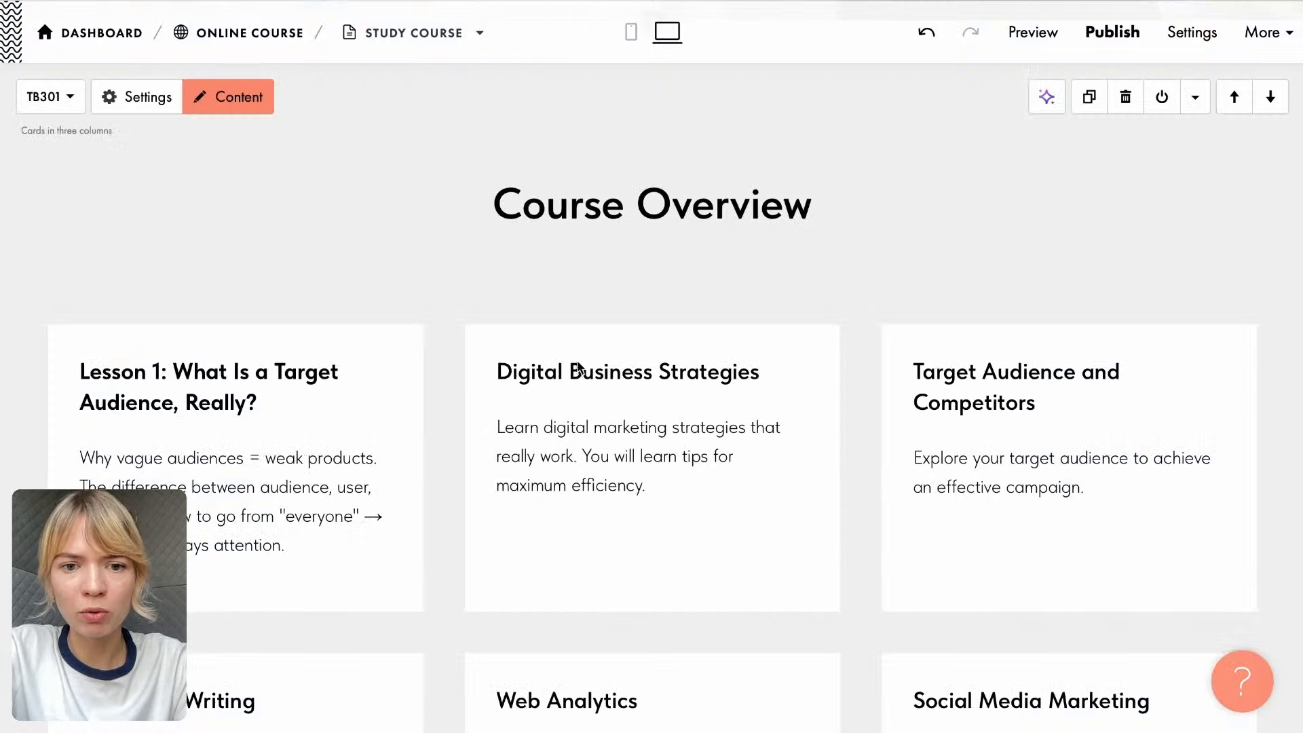
left_click(605, 369)
left_click_drag(776, 366, 445, 367)
key("ctrl+v")
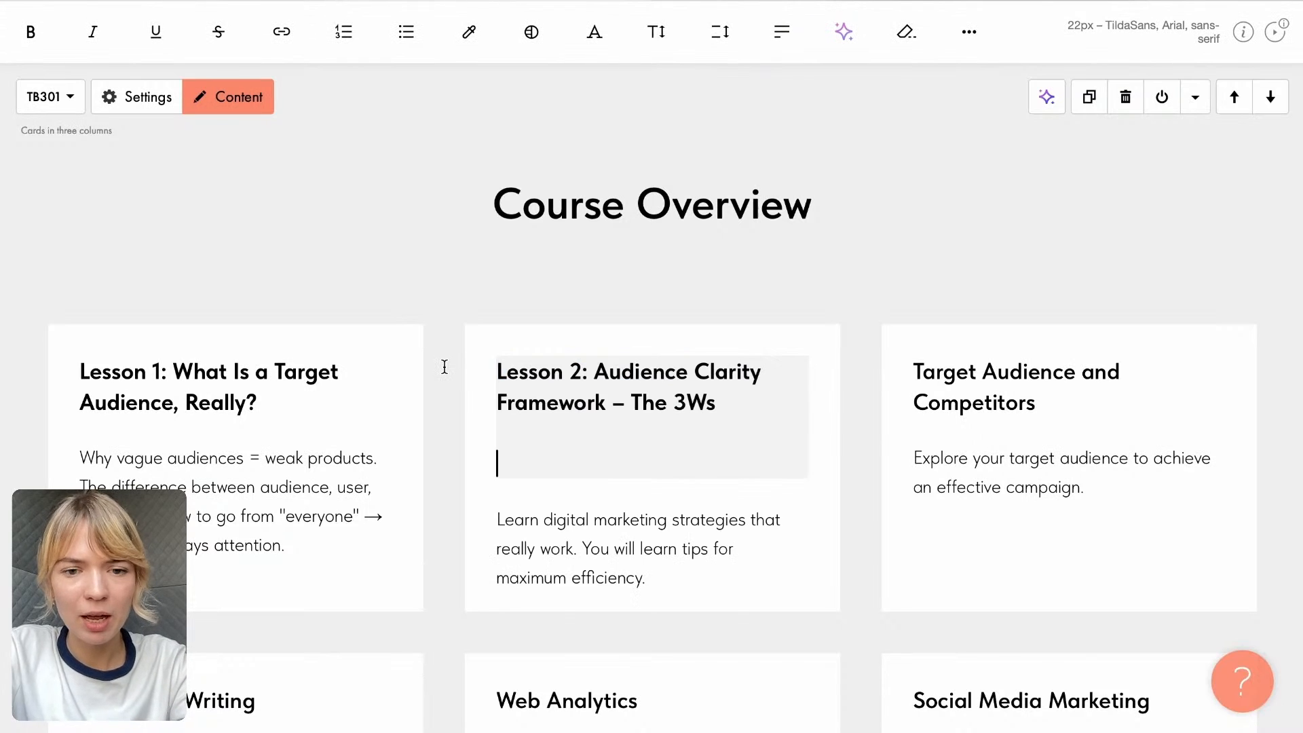
key("BackSpace")
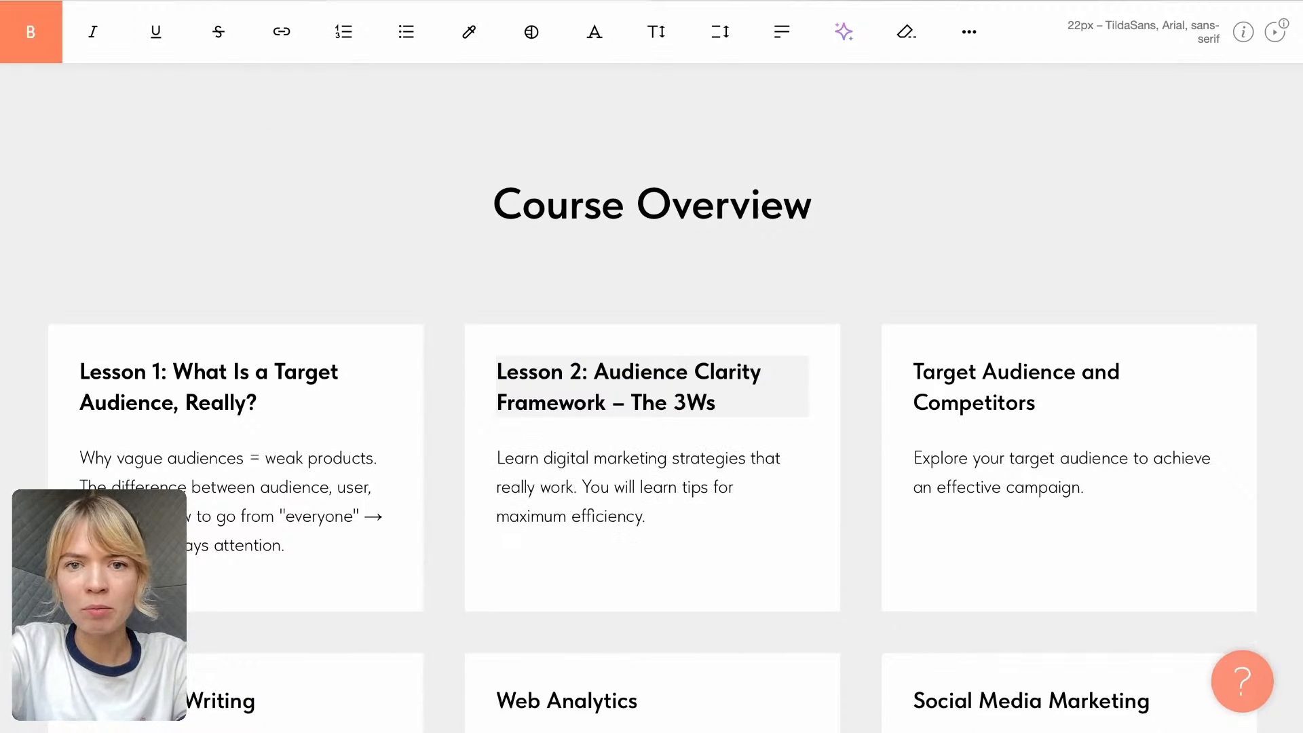
- Replace the second card's description with the Lesson 2 text from the Google Doc, starting "Who are they?", and select the whole text
left_click(783, 1)
left_click_drag(367, 562, 707, 580)
left_click(577, 1)
left_click(567, 456)
left_click_drag(647, 519, 495, 450)
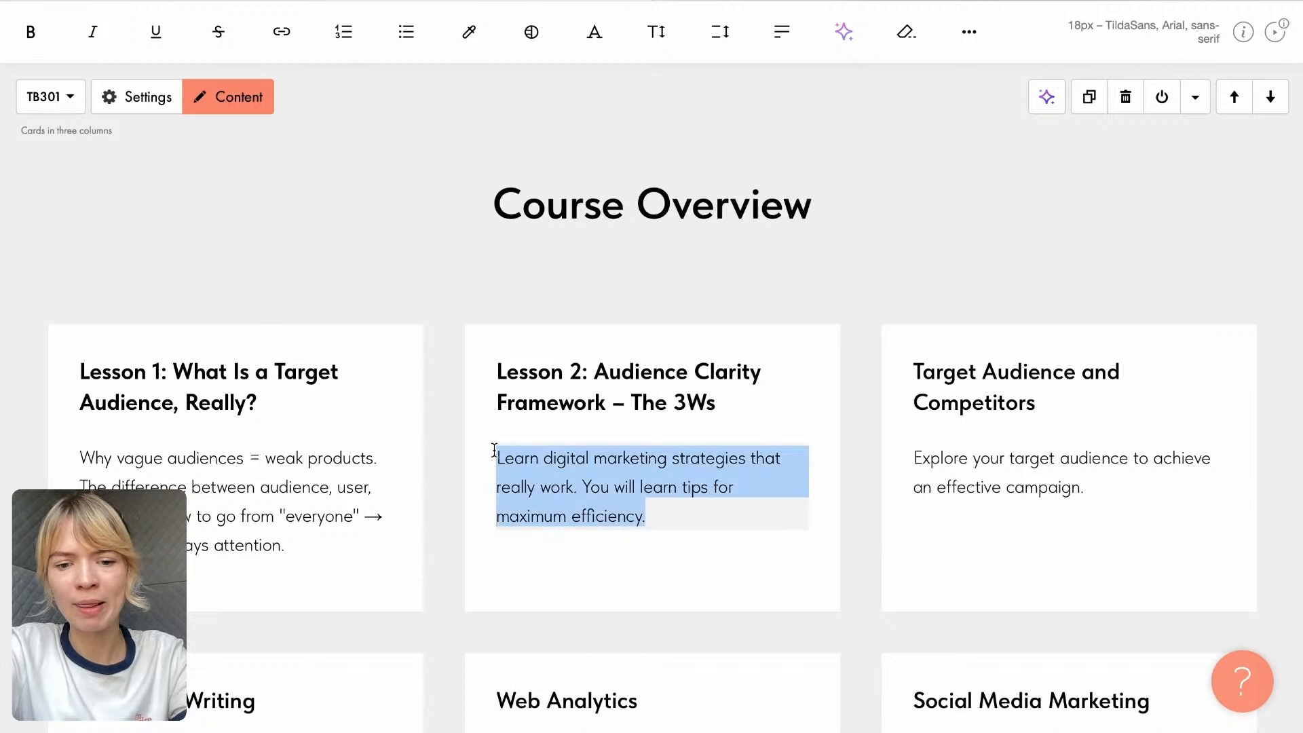
key("ctrl+v")
key("ctrl+a")
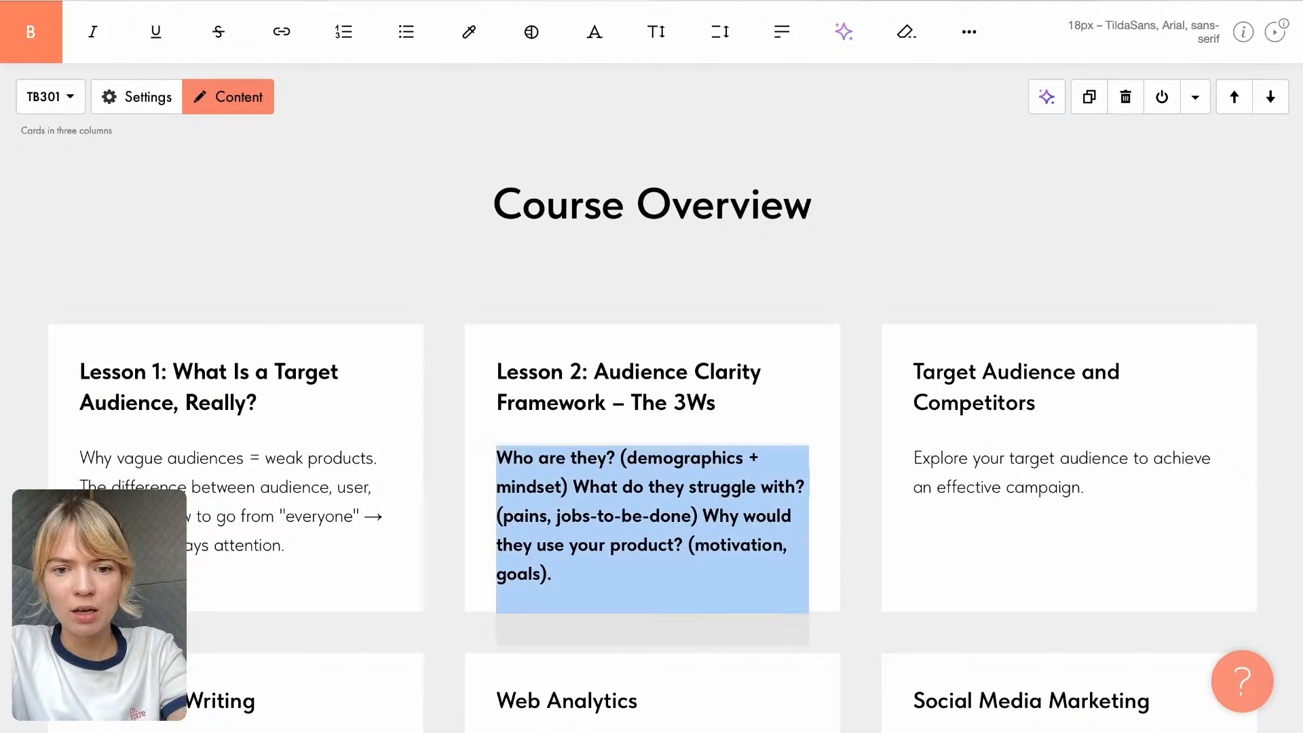
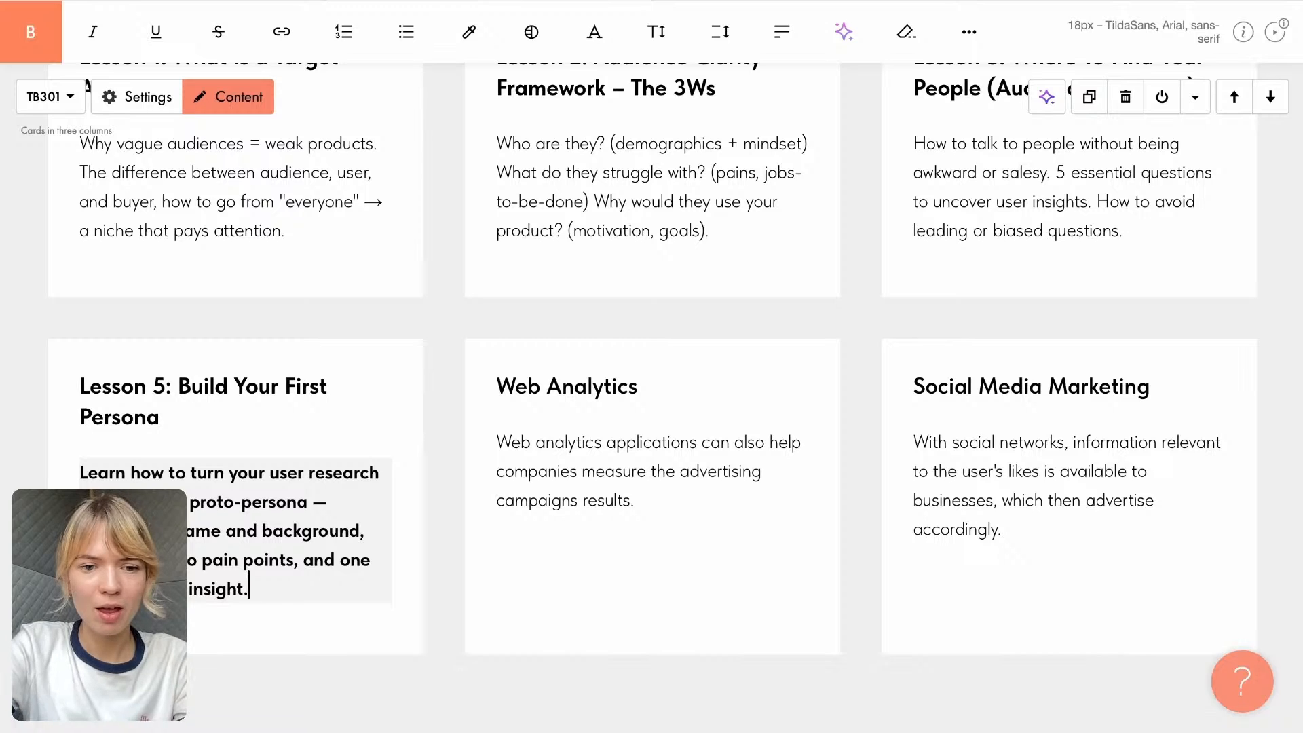
- Remove the bold formatting from the whole description of the Lesson 5 card
left_click_drag(258, 592, 102, 272)
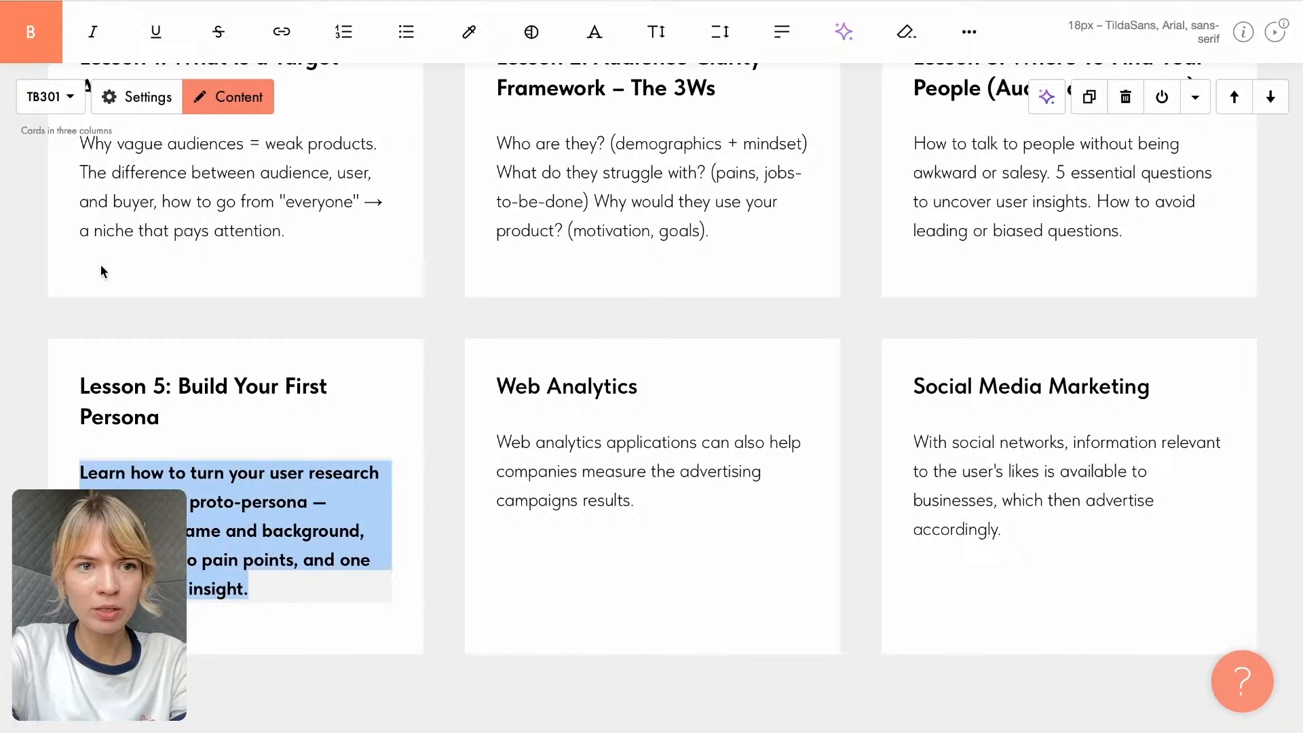
left_click(30, 31)
- Replace the "Web Analytics" card title with "Final Task: Your User Research Snapshot" from the Google Doc
key("ctrl+Tab")
scroll(628, 638, "down", 3)
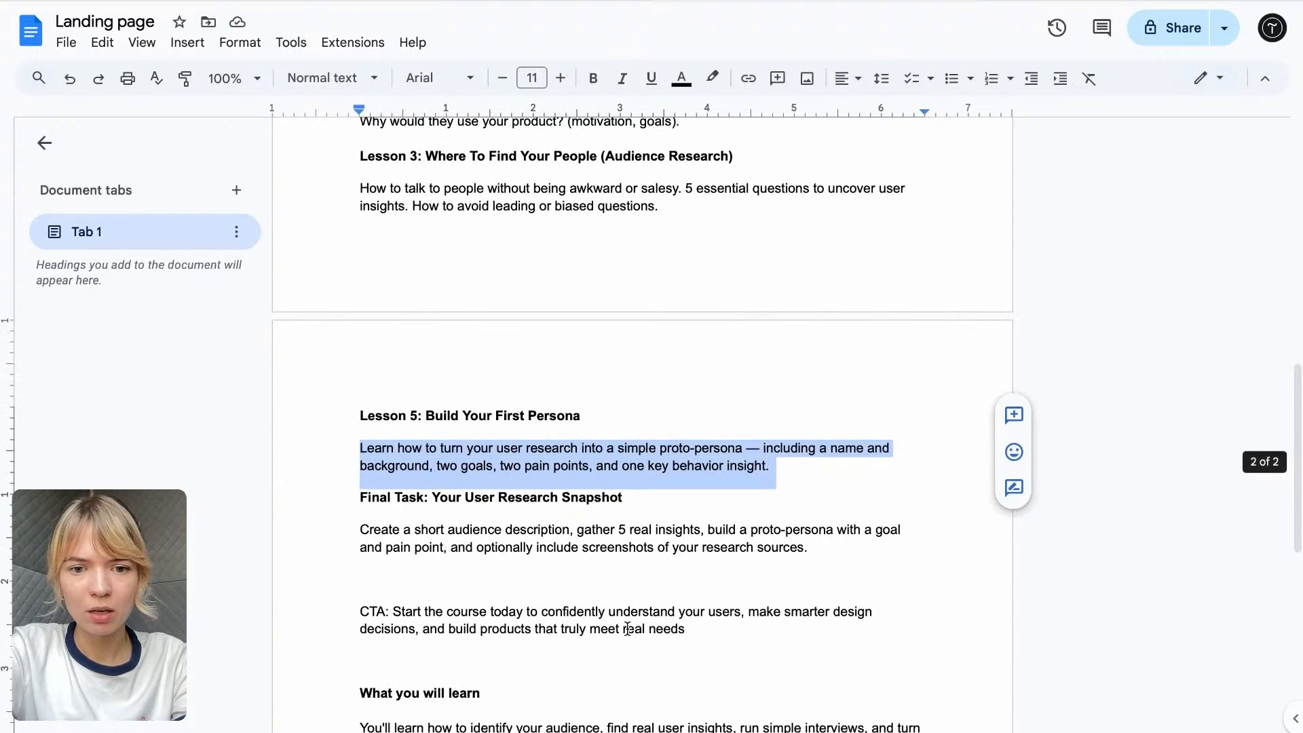
left_click_drag(625, 508, 359, 498)
key("ctrl+c")
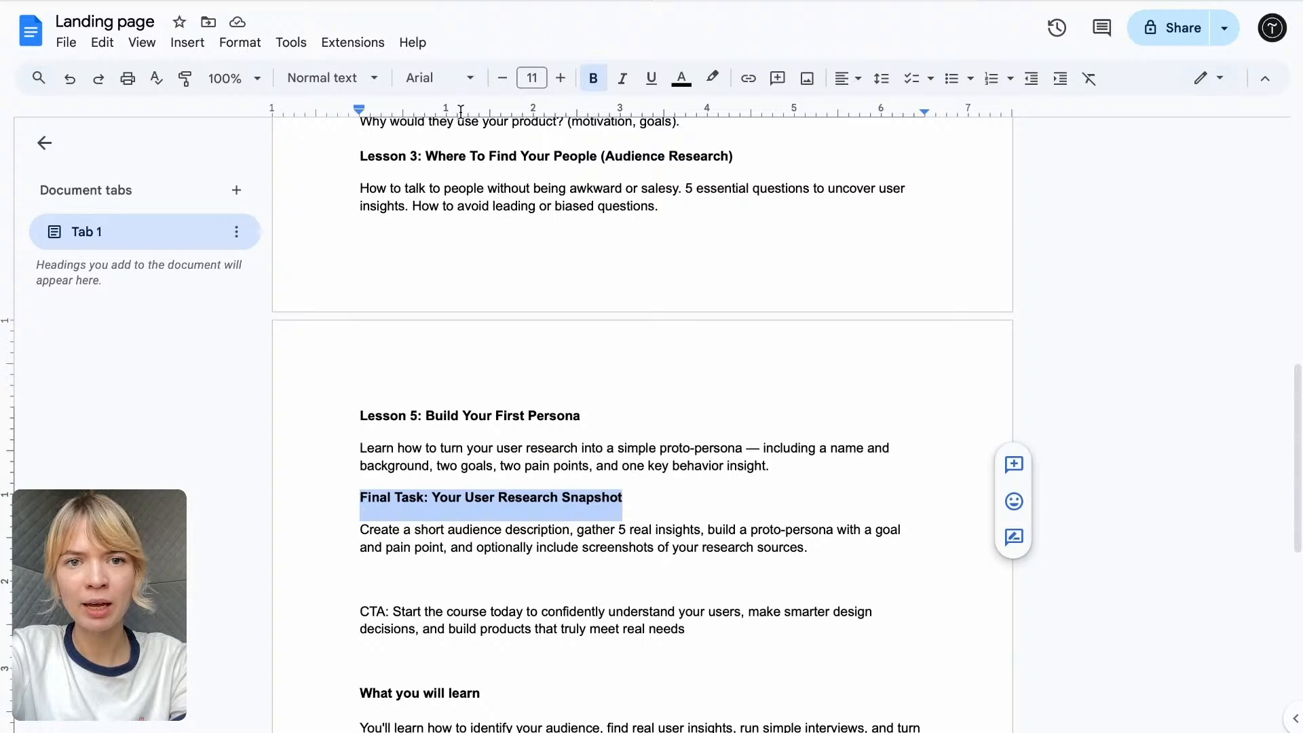
key("ctrl+Tab")
left_click(624, 387)
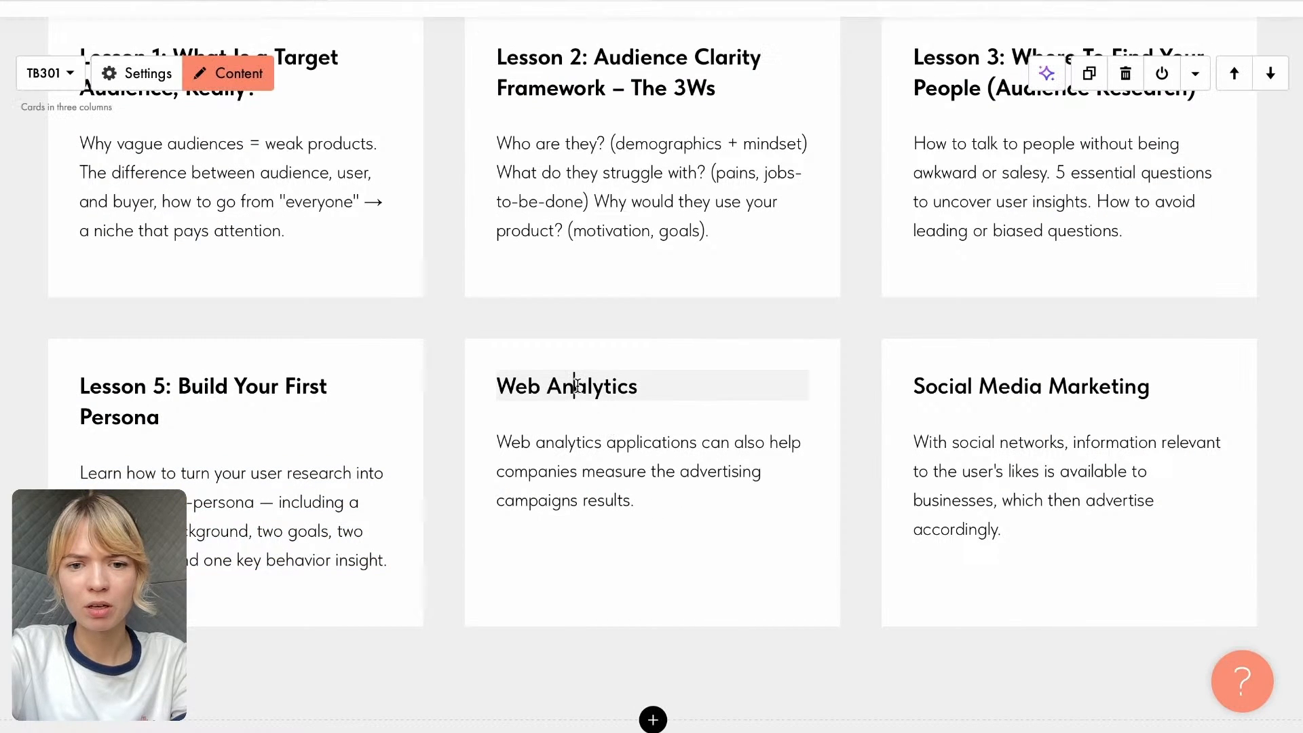
left_click_drag(656, 388, 447, 385)
key("ctrl+v")
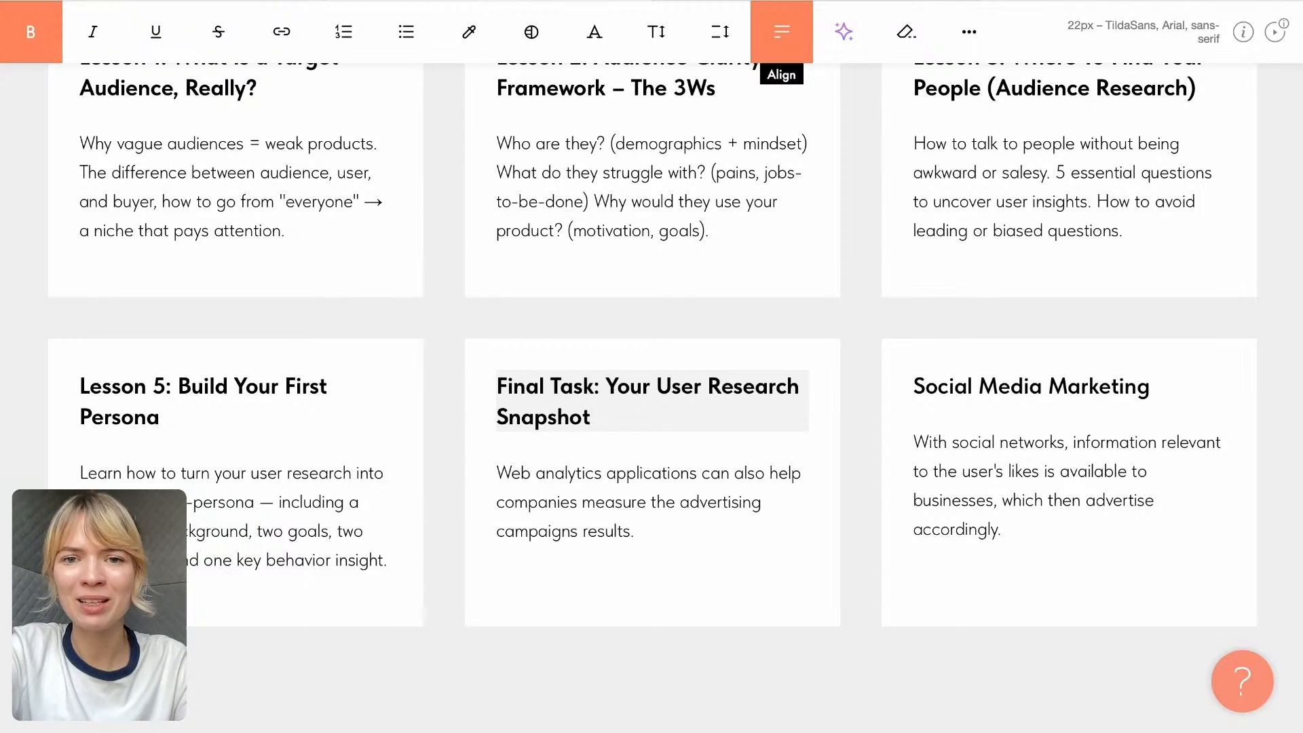
- Replace the Final Task card's description with the Google Doc text starting "Create a short audience description", removing the blank lines at its end
key("ctrl+Tab")
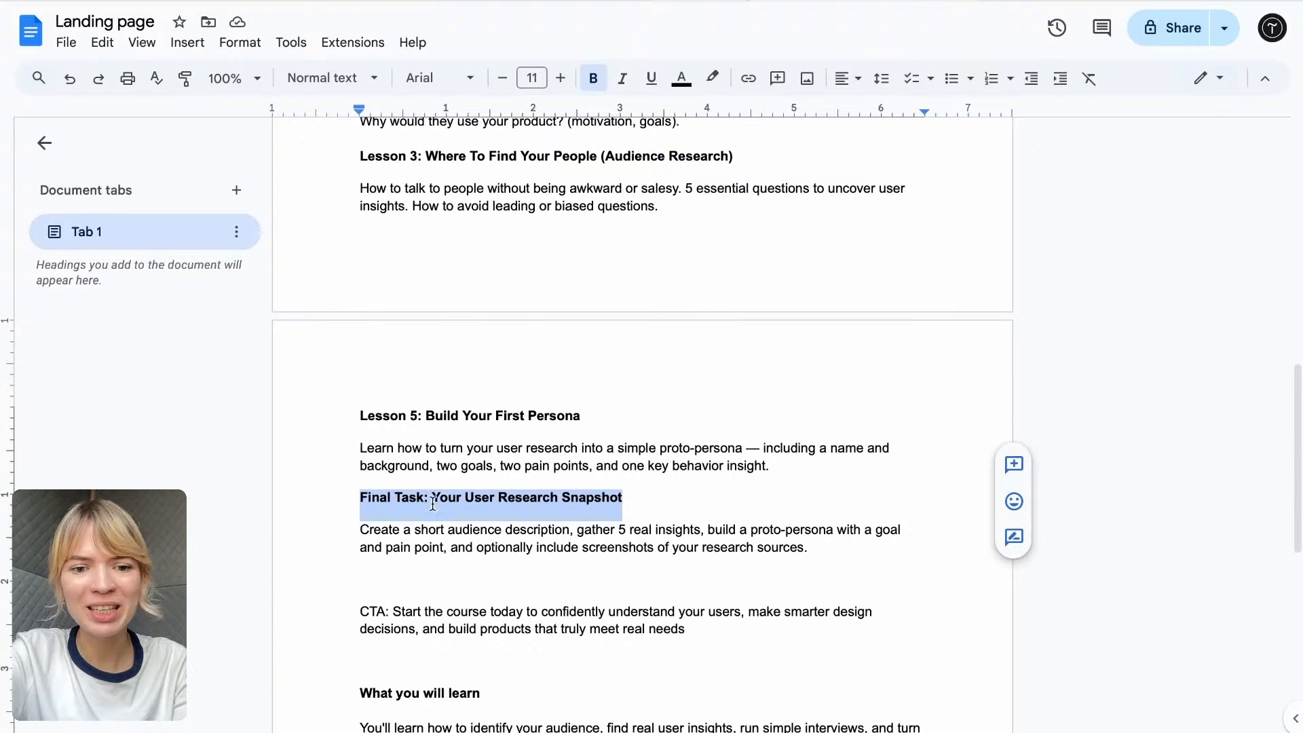
left_click_drag(365, 527, 917, 553)
key("ctrl+c")
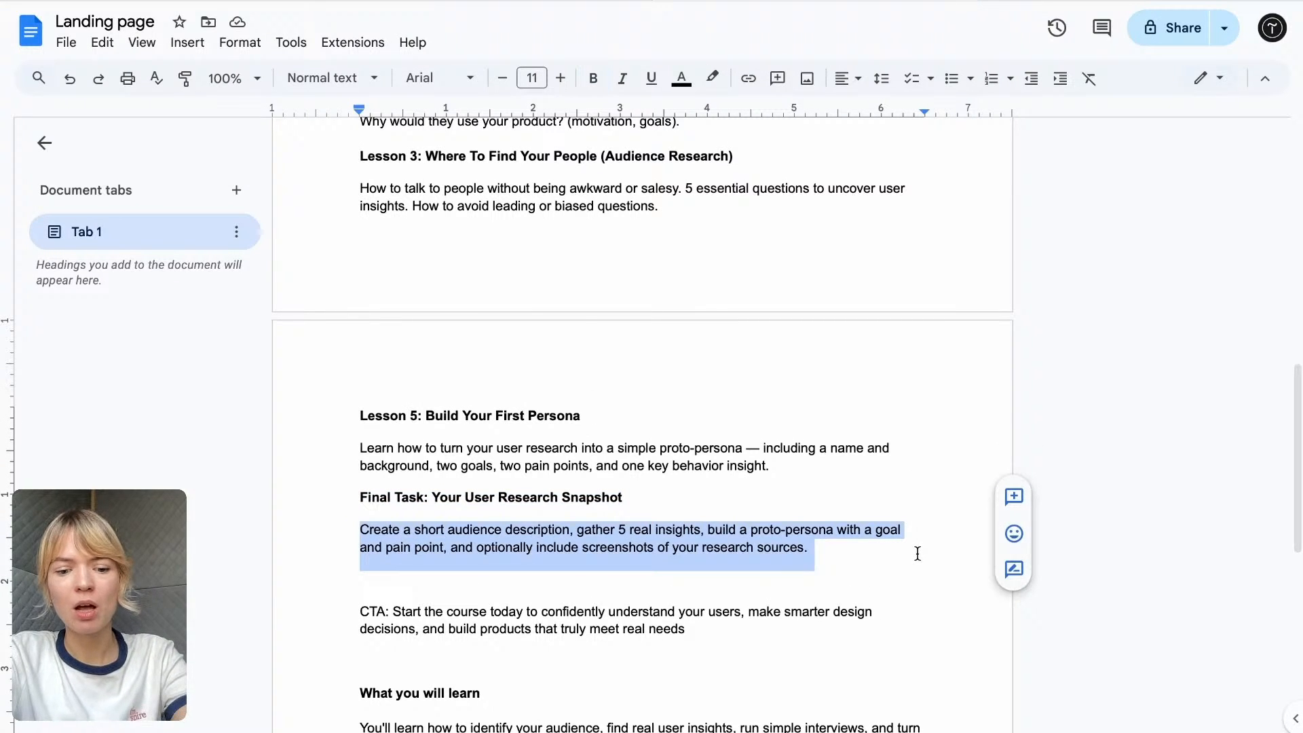
key("ctrl+Tab")
left_click(579, 526)
left_click_drag(650, 531, 496, 468)
key("ctrl+v")
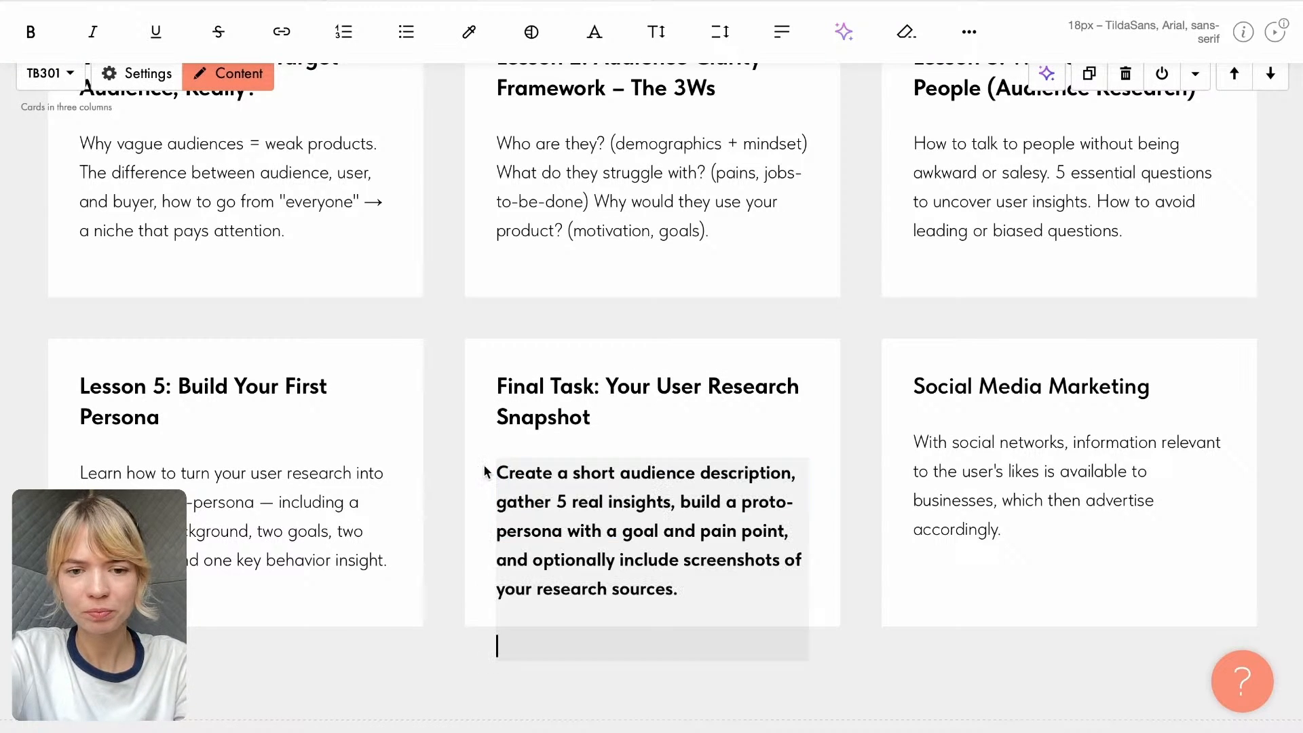
key("BackSpace")
key("BackSpace")
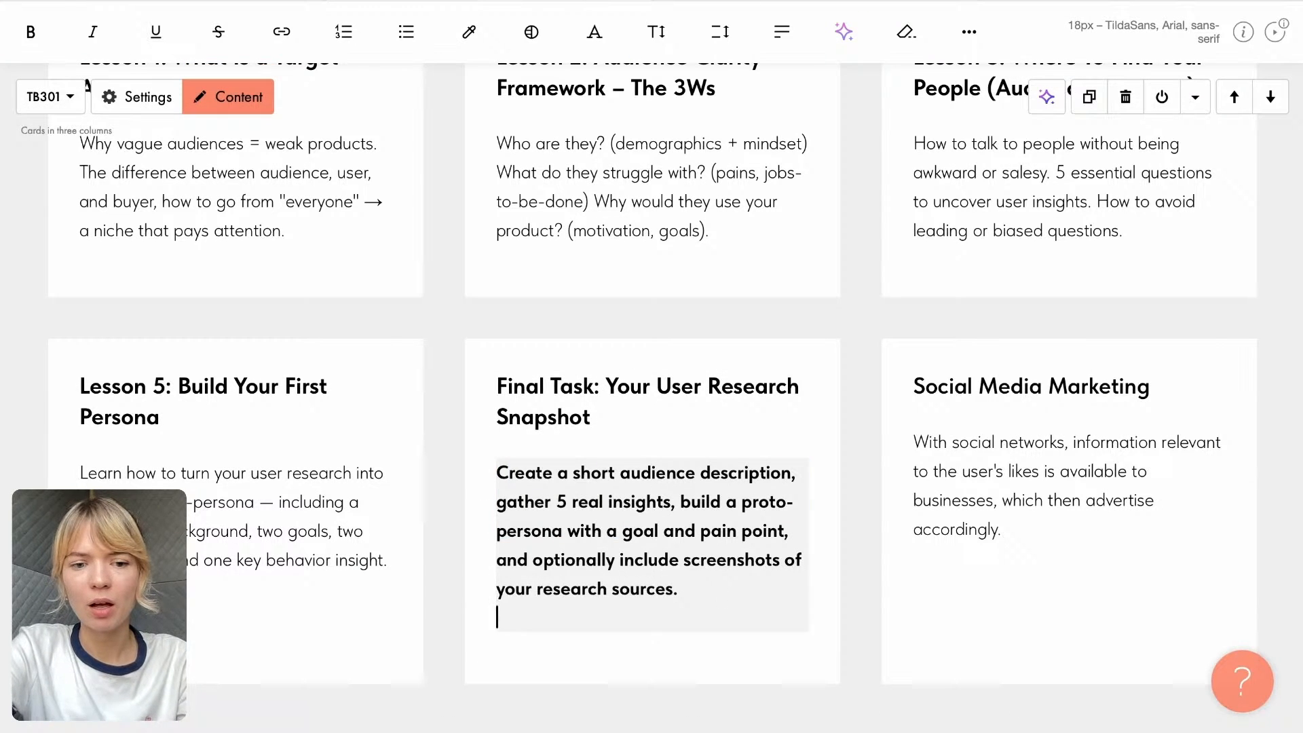
- Remove the bold formatting from the whole Final Task description
left_click(414, 508)
left_click(678, 588)
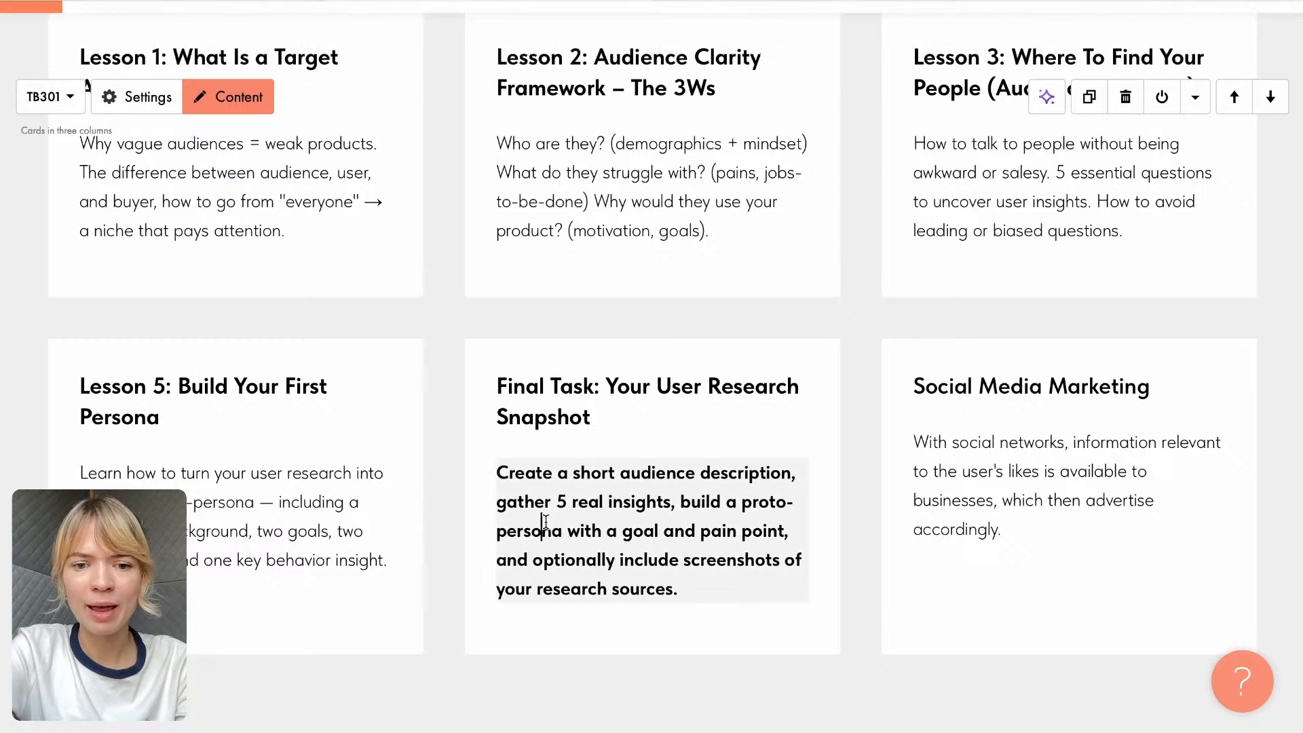
left_click_drag(679, 588, 489, 467)
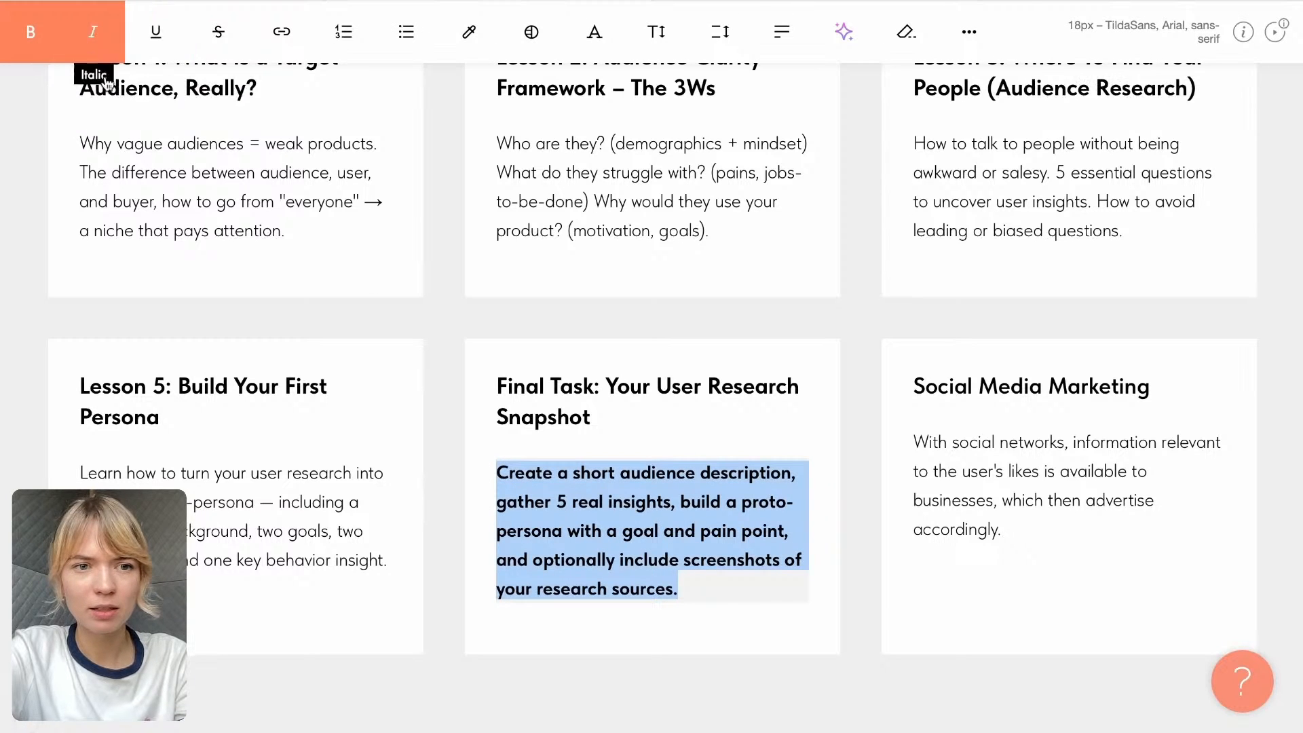
left_click(30, 31)
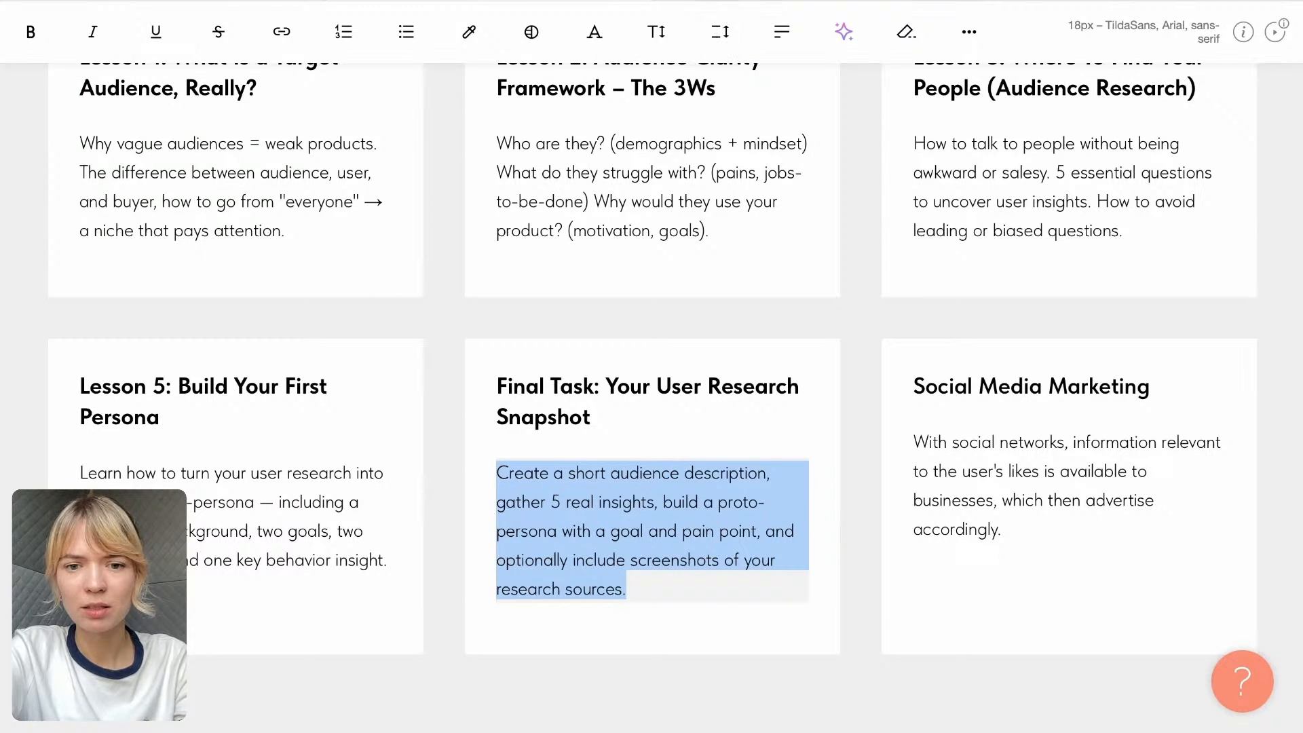
- Compare the Google Doc's lesson list with the Course Overview cards, examining the lesson numbering and whether text remains for the last card
left_click(686, 0)
scroll(661, 495, "down", 1)
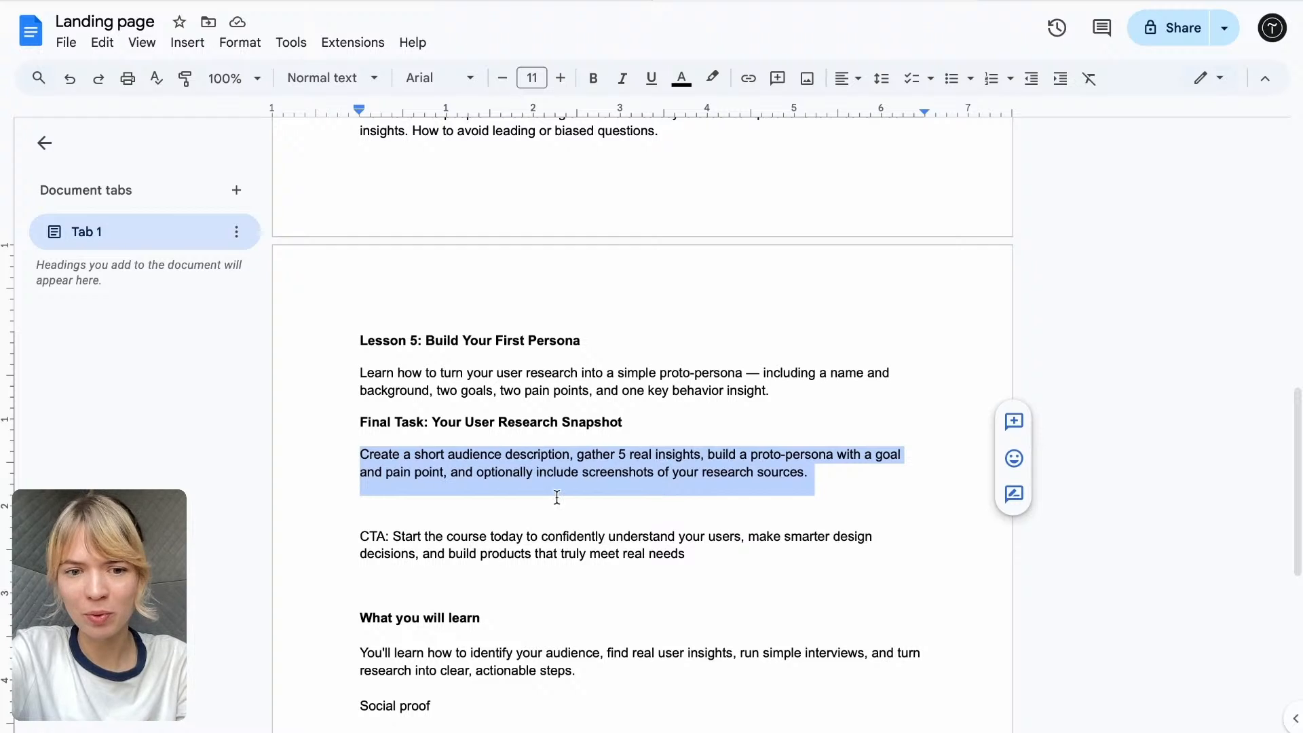
scroll(615, 412, "down", 1)
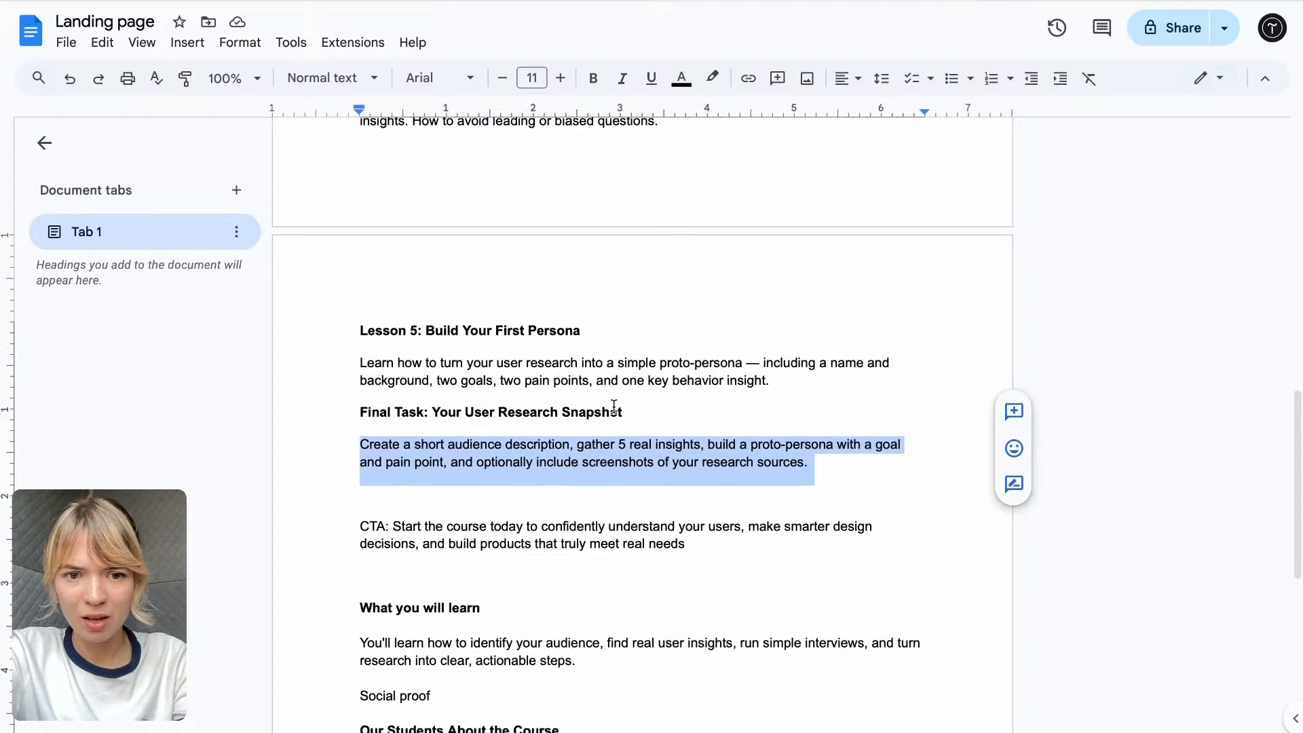
left_click(543, 0)
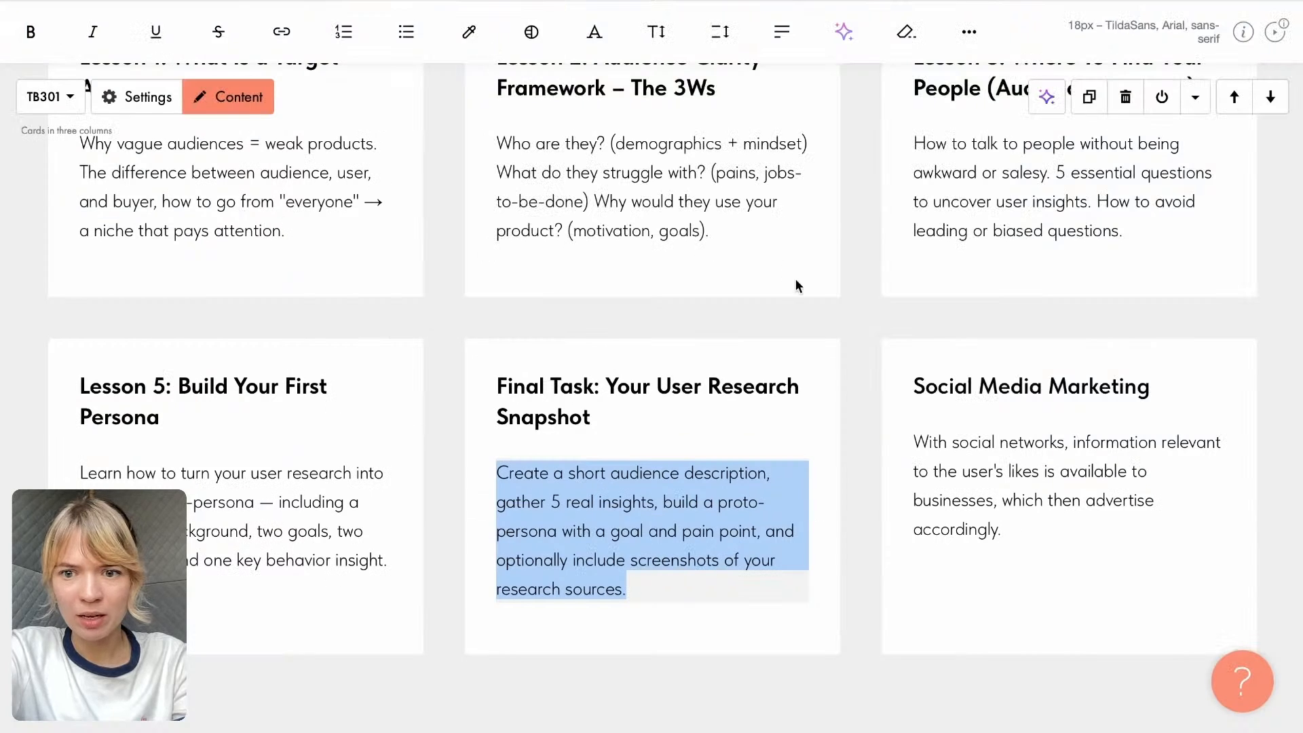
left_click(1010, 319)
mouse_move(1158, 347)
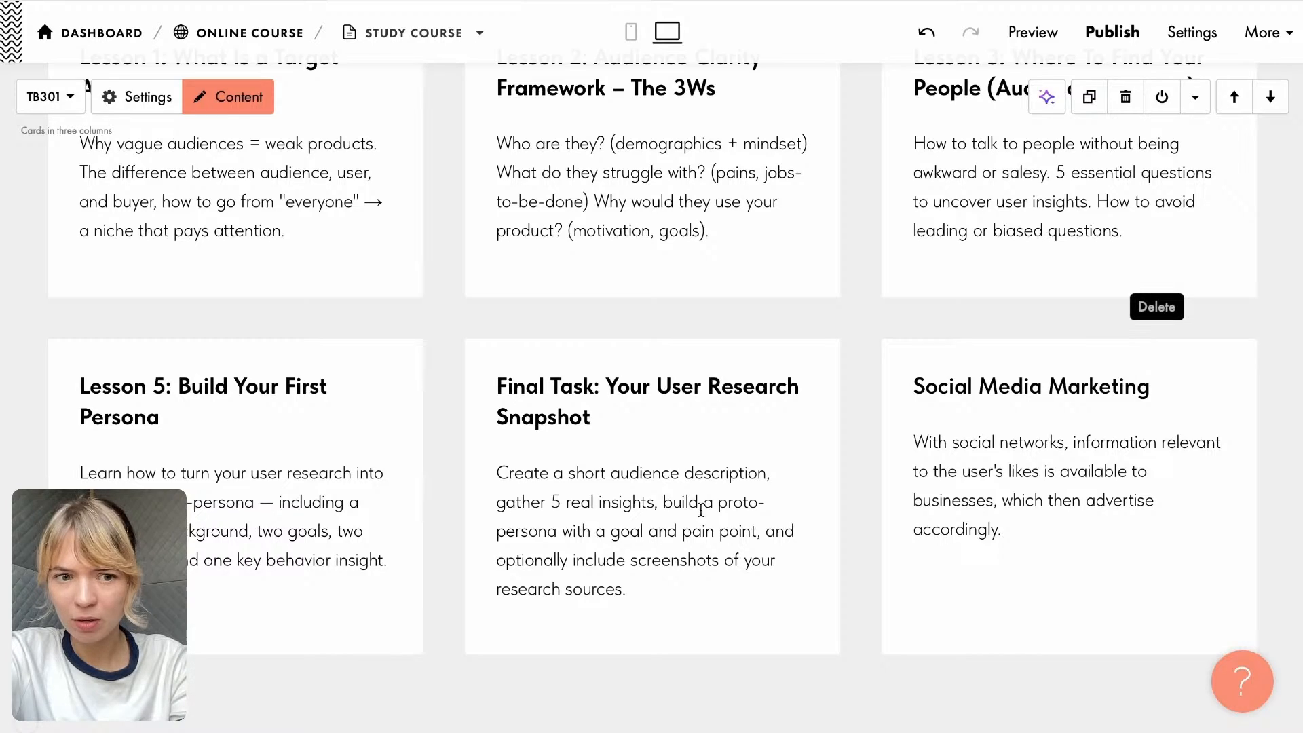
scroll(758, 588, "down", 6)
scroll(722, 379, "up", 8)
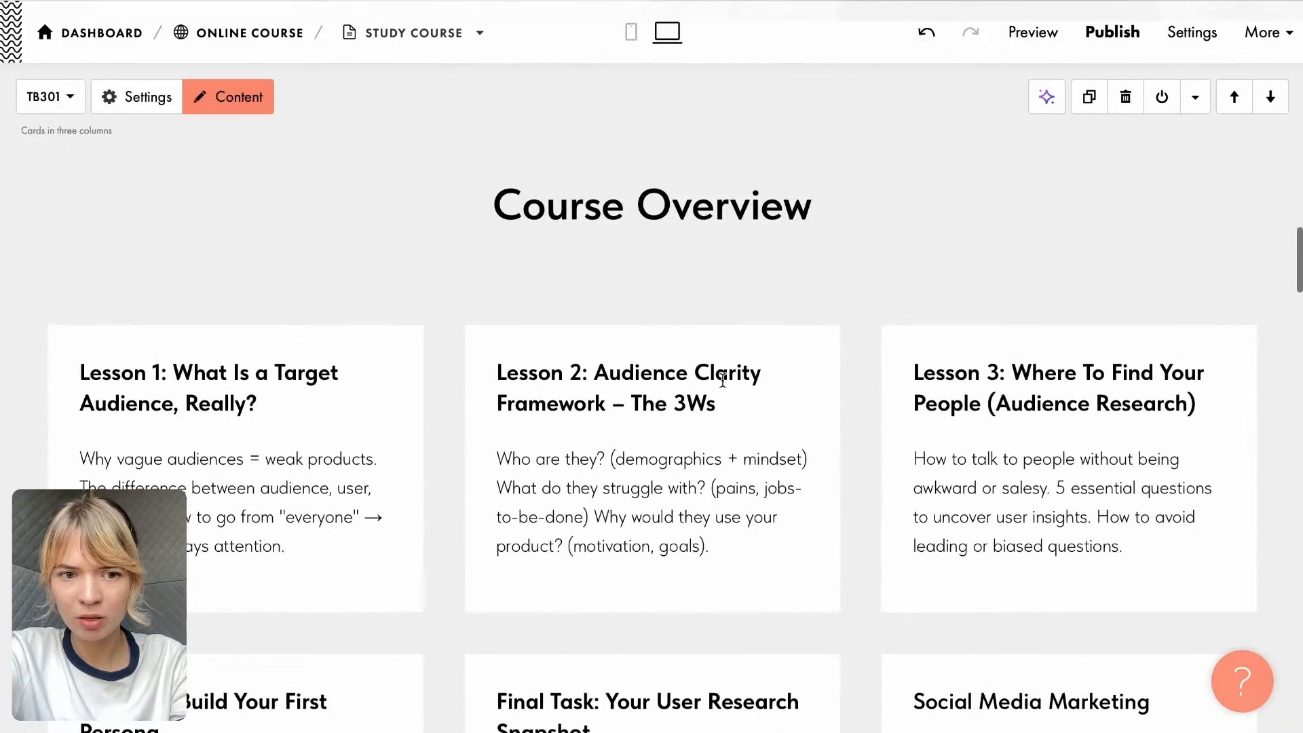
scroll(855, 445, "down", 3)
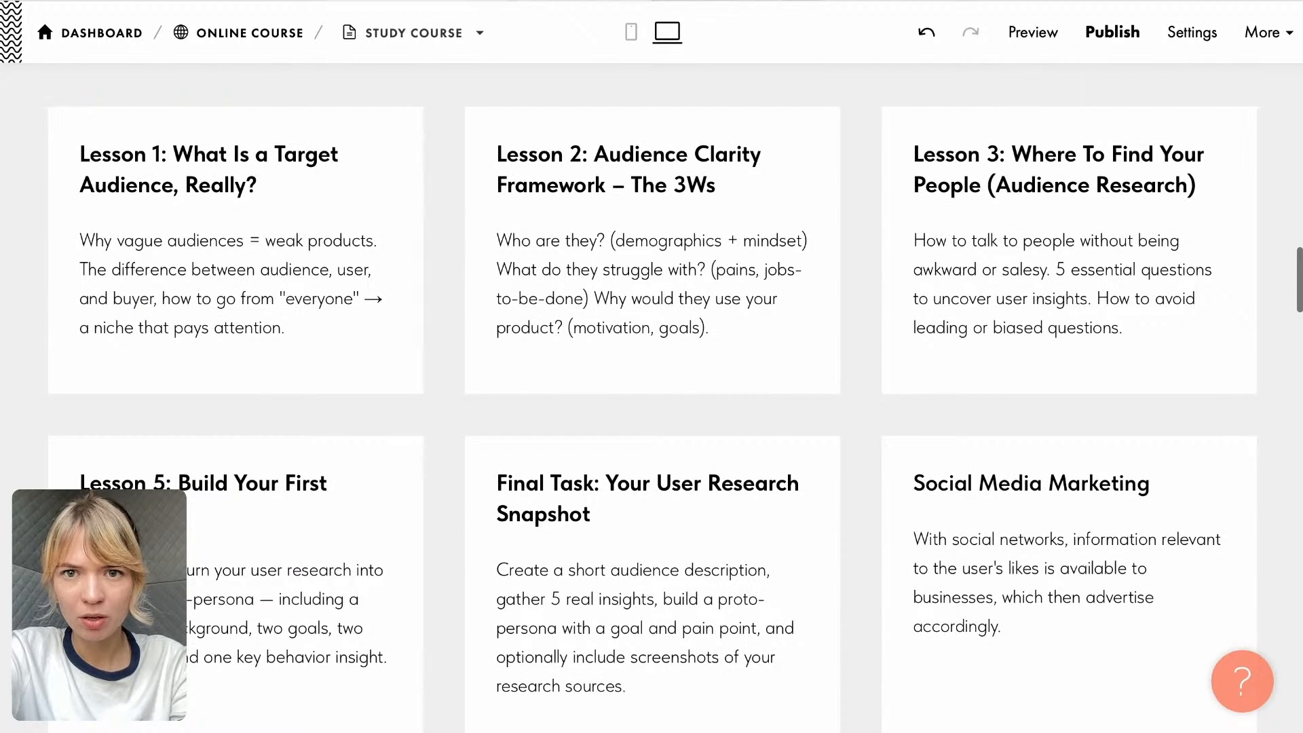
left_click(628, 1)
scroll(637, 299, "up", 3)
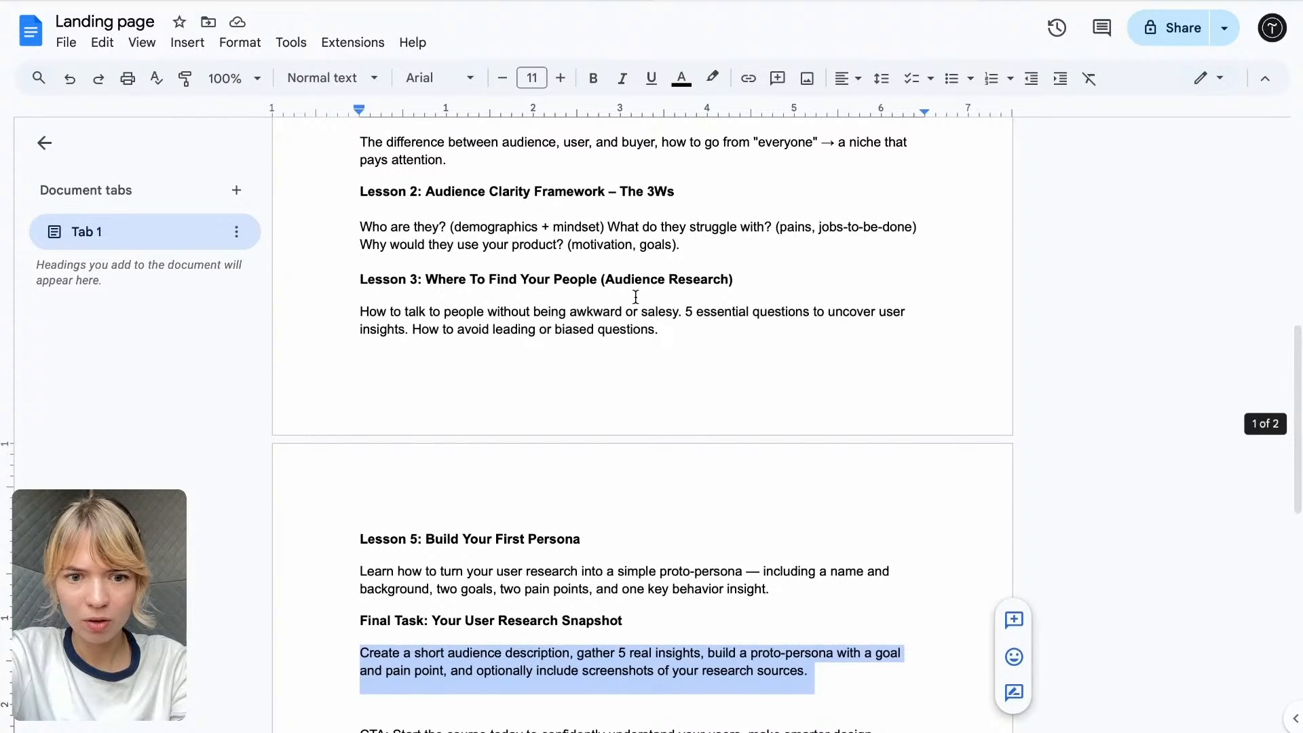
scroll(636, 297, "down", 2)
scroll(593, 253, "up", 3)
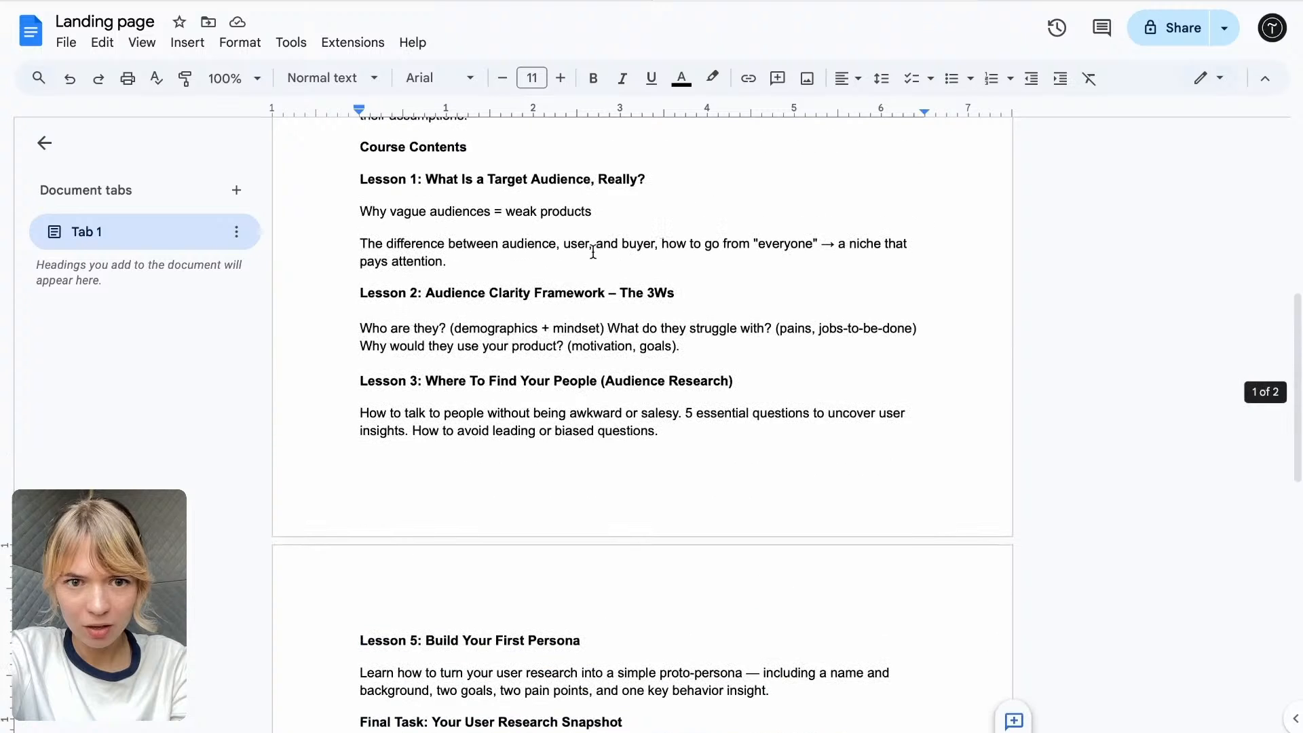
left_click(478, 1)
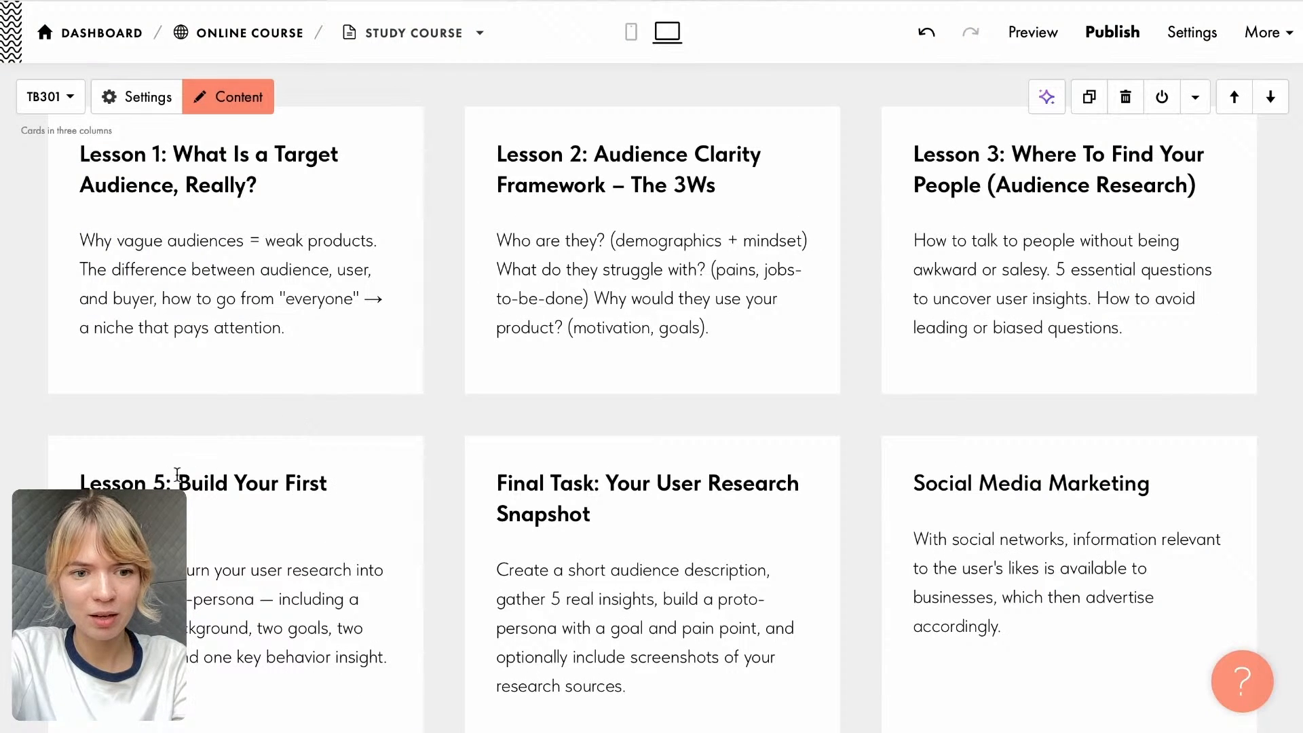
- Renumber the "Lesson 5: Build Your First Persona" title as Lesson 4 and delete the "Social Media Marketing" card
left_click(155, 480)
key("Delete")
type("4")
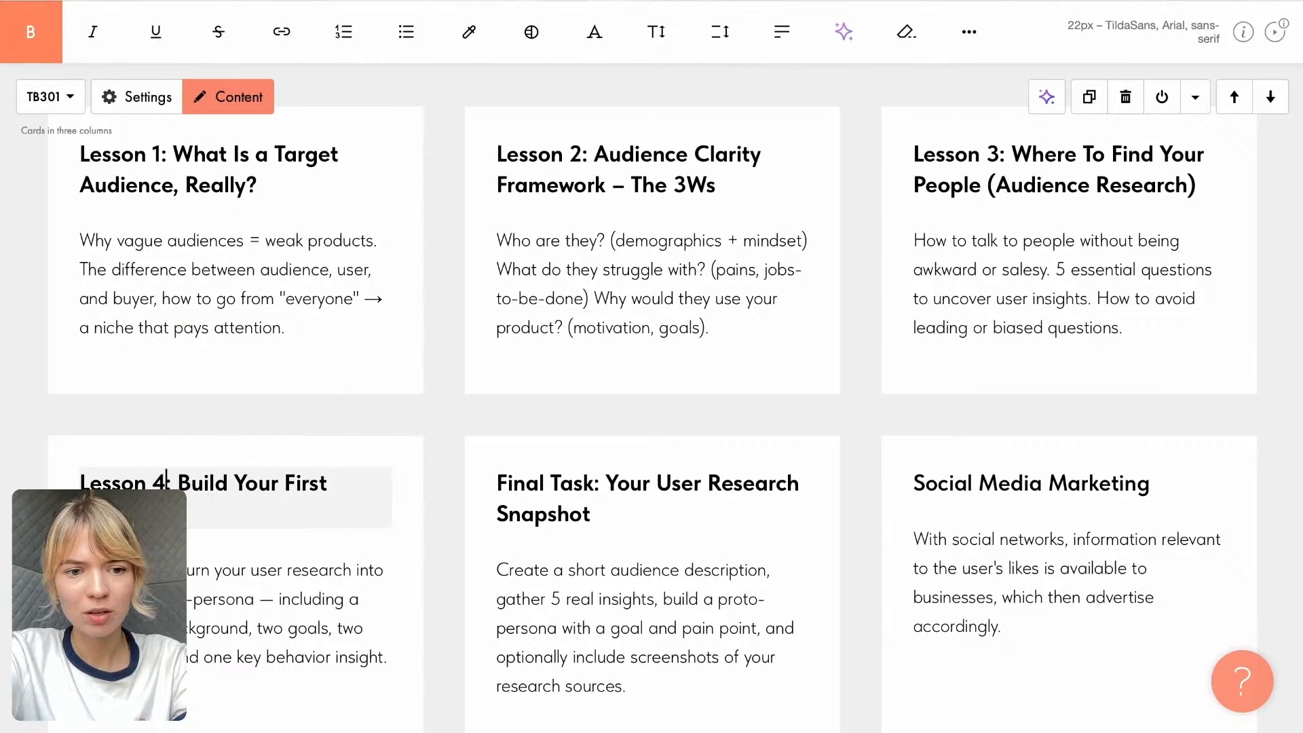
left_click(442, 528)
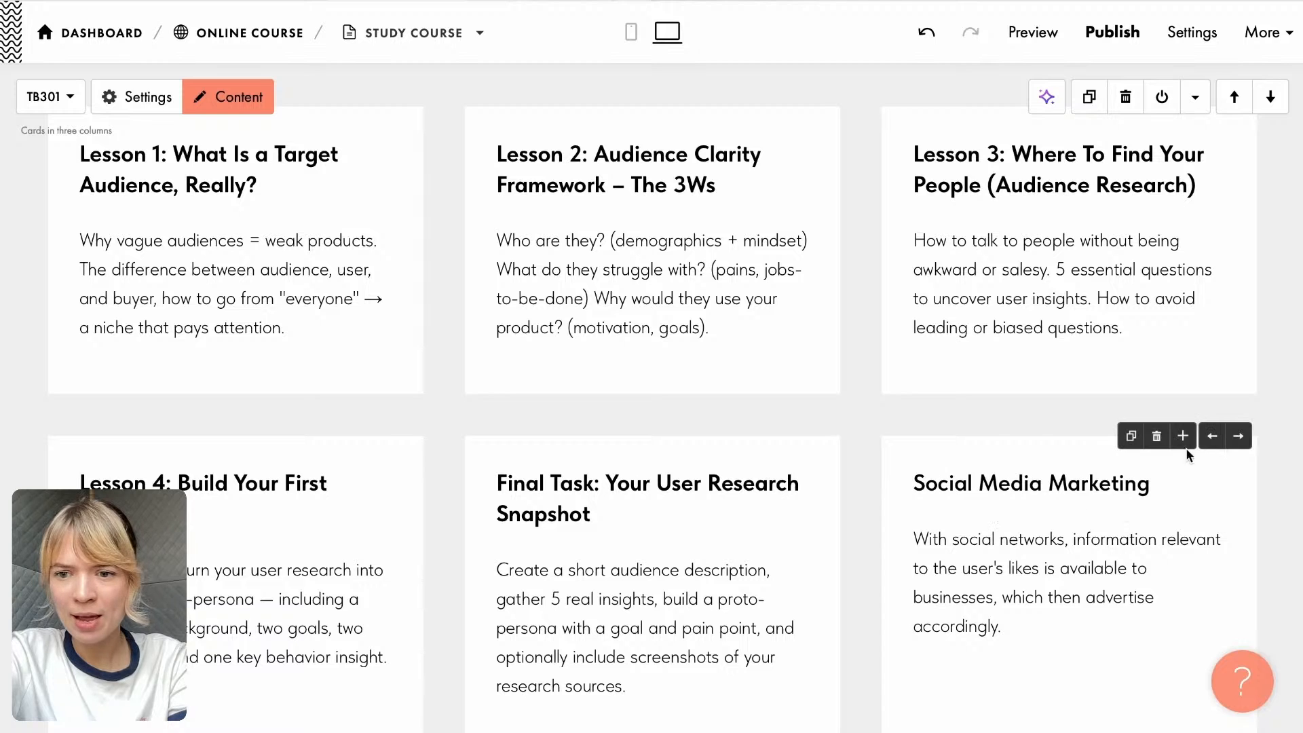
left_click(1157, 436)
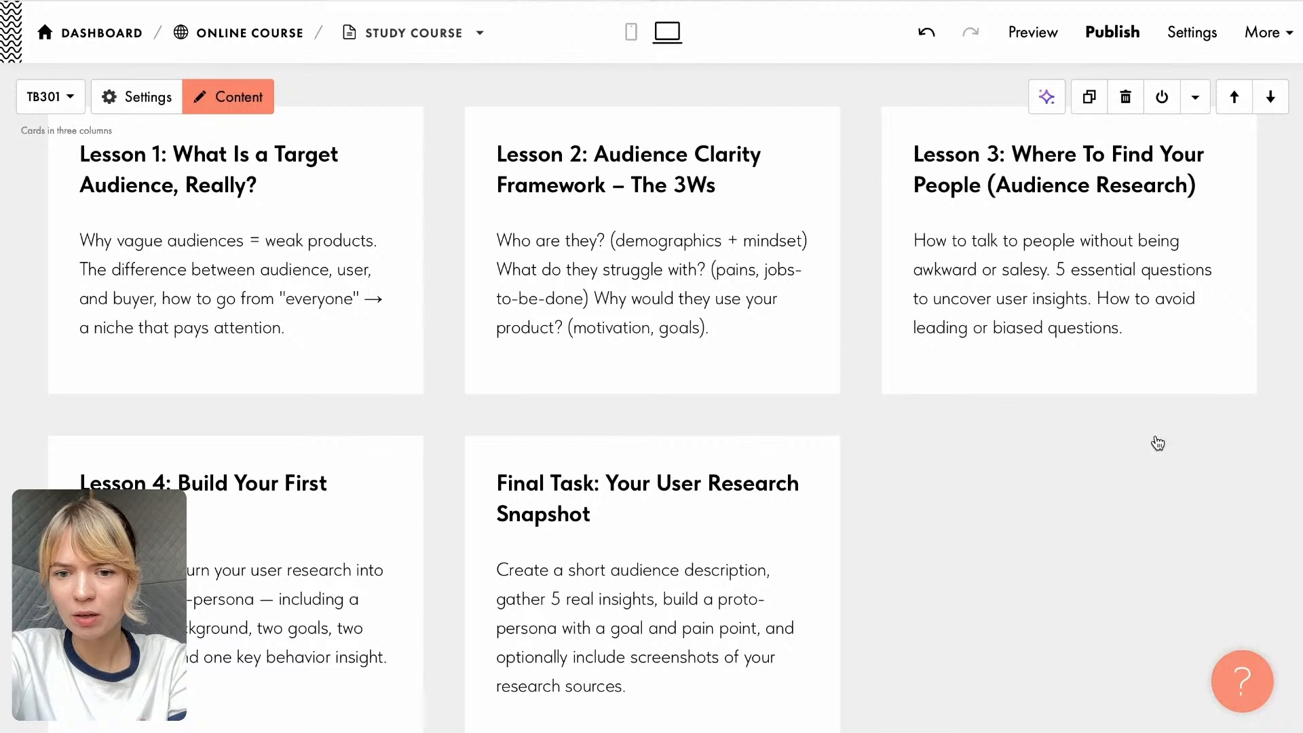
- Review the Course Overview cards in the phone-sized view down to the Final Task card, then return to the desktop view
scroll(1144, 447, "down", 2)
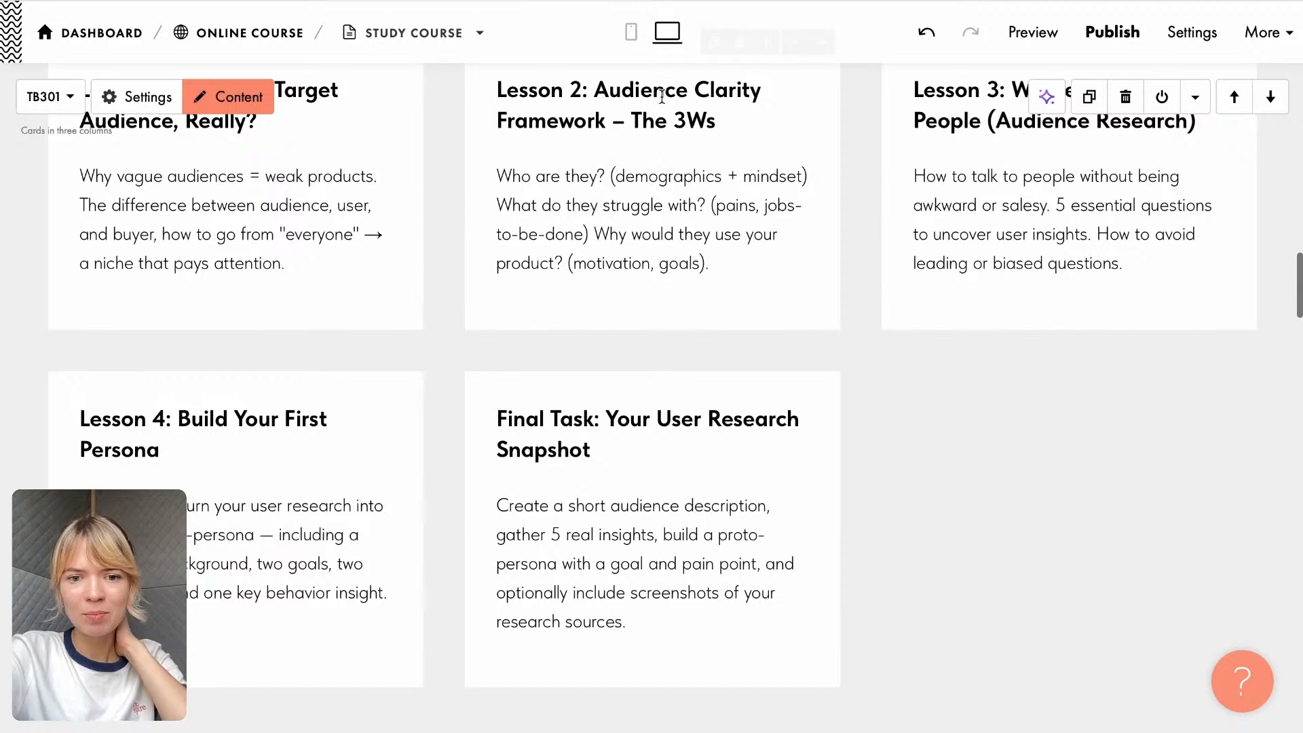
left_click(632, 34)
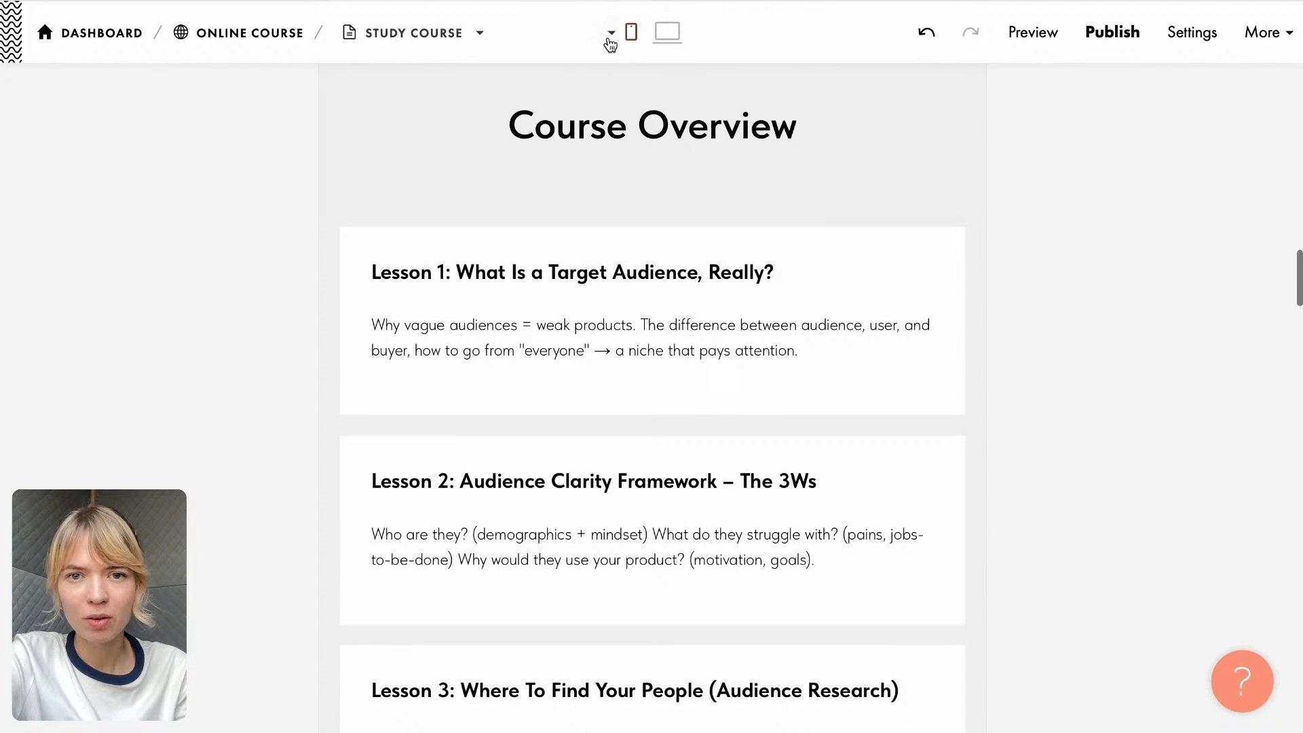
left_click(632, 32)
left_click(632, 93)
scroll(683, 340, "up", 7)
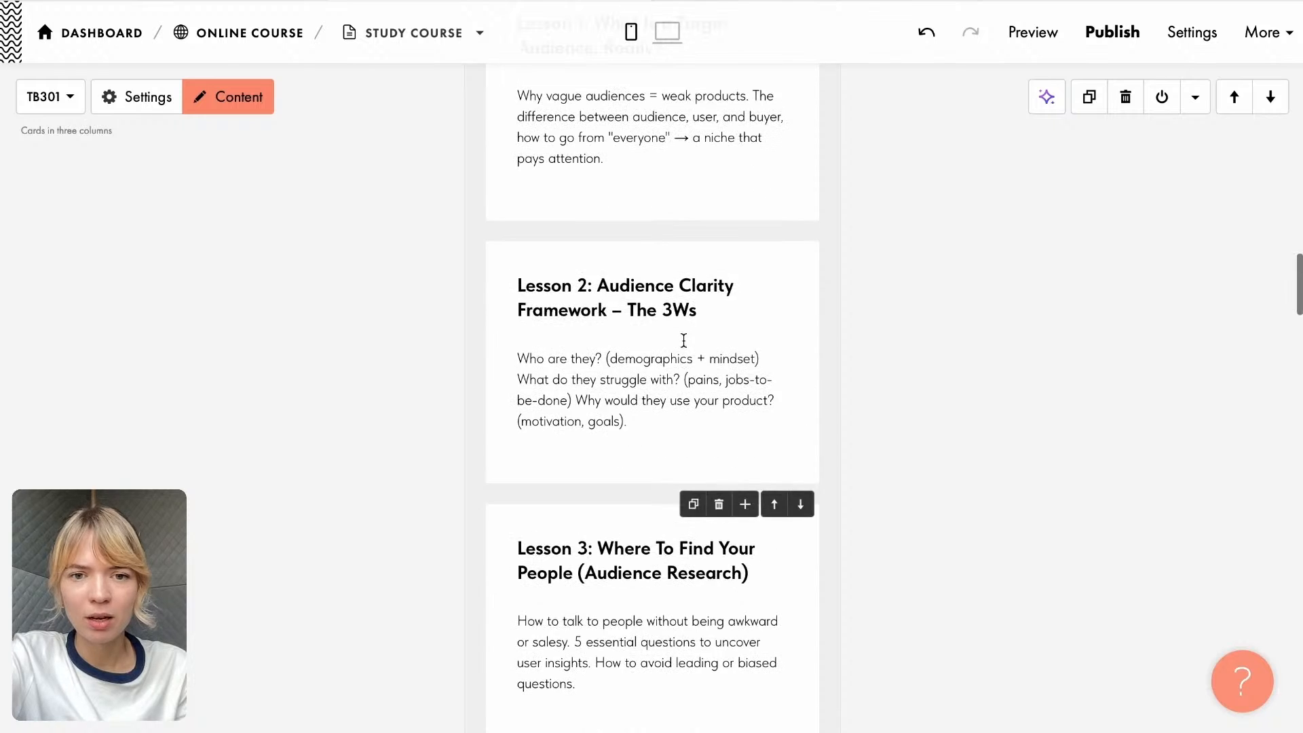
scroll(683, 340, "down", 15)
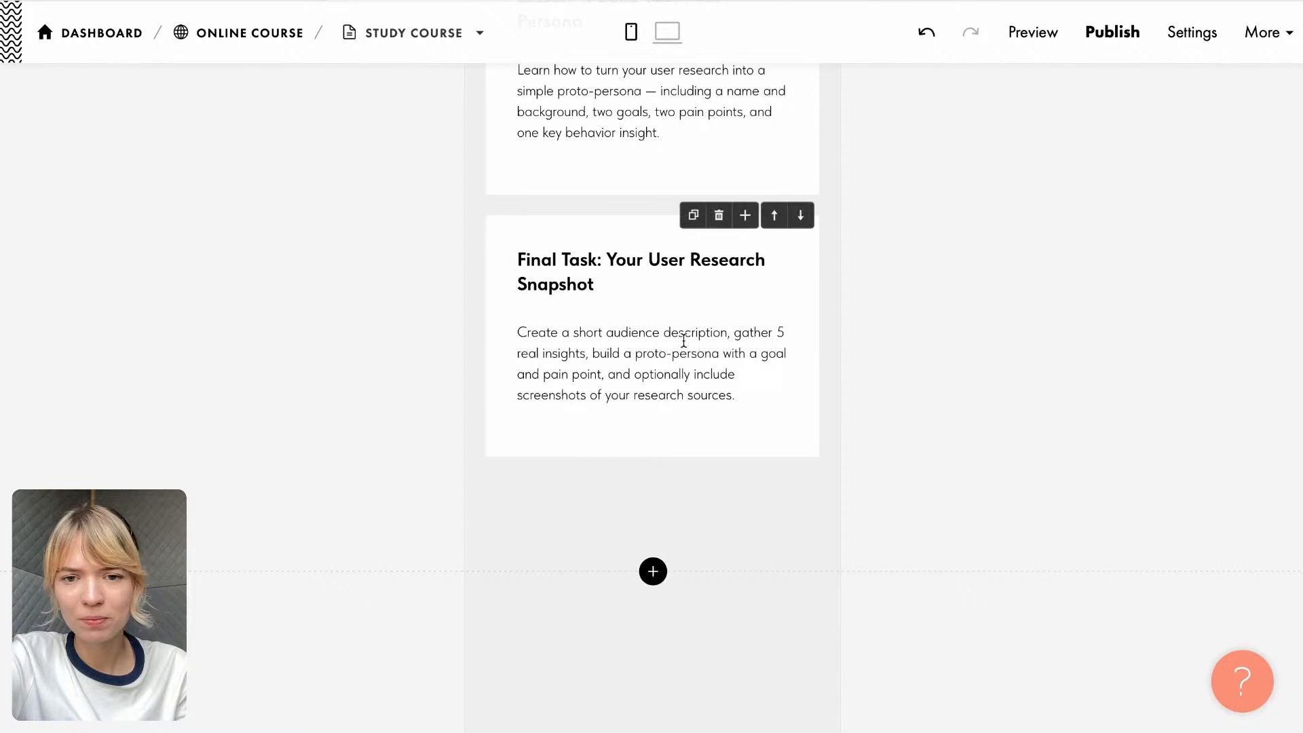
scroll(683, 339, "down", 1)
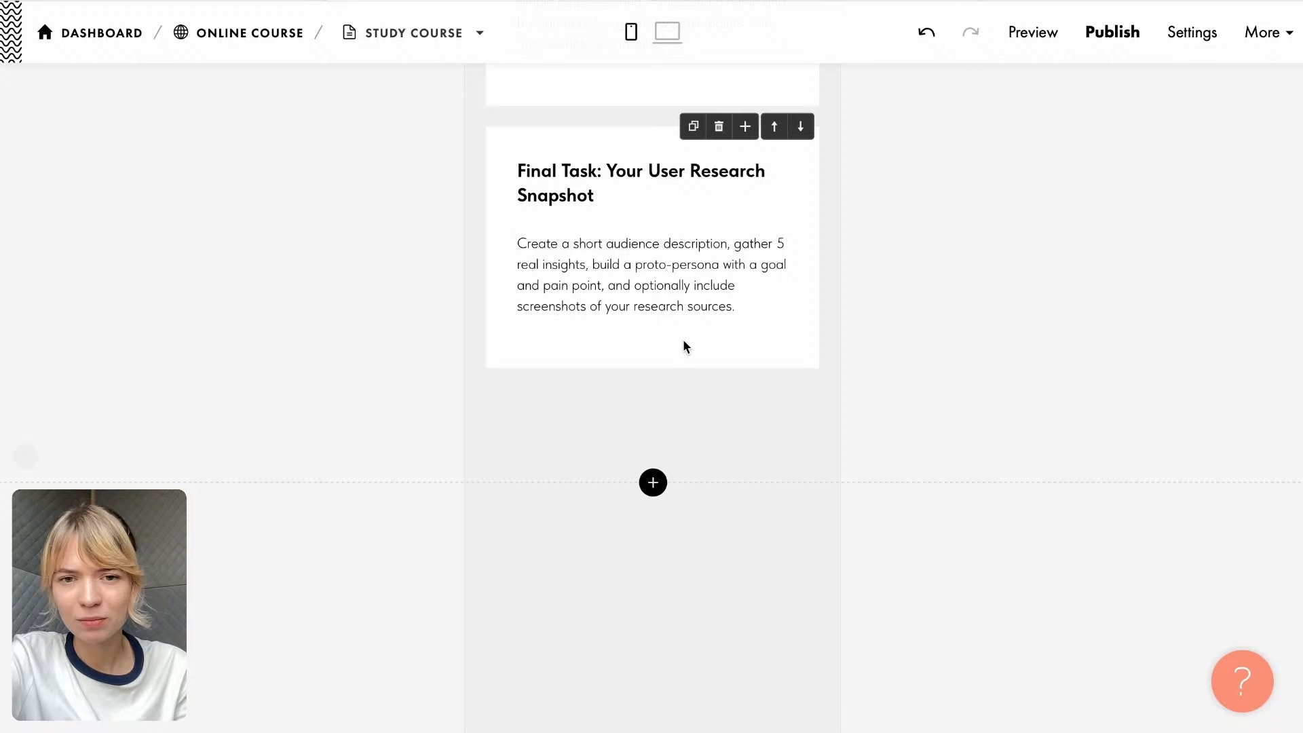
left_click(667, 32)
- Switch to the Landing page Google Doc and copy the CTA sentence, from "Start the course today" to "truly meet real needs"
scroll(783, 522, "down", 5)
scroll(784, 516, "up", 10)
scroll(784, 516, "down", 4)
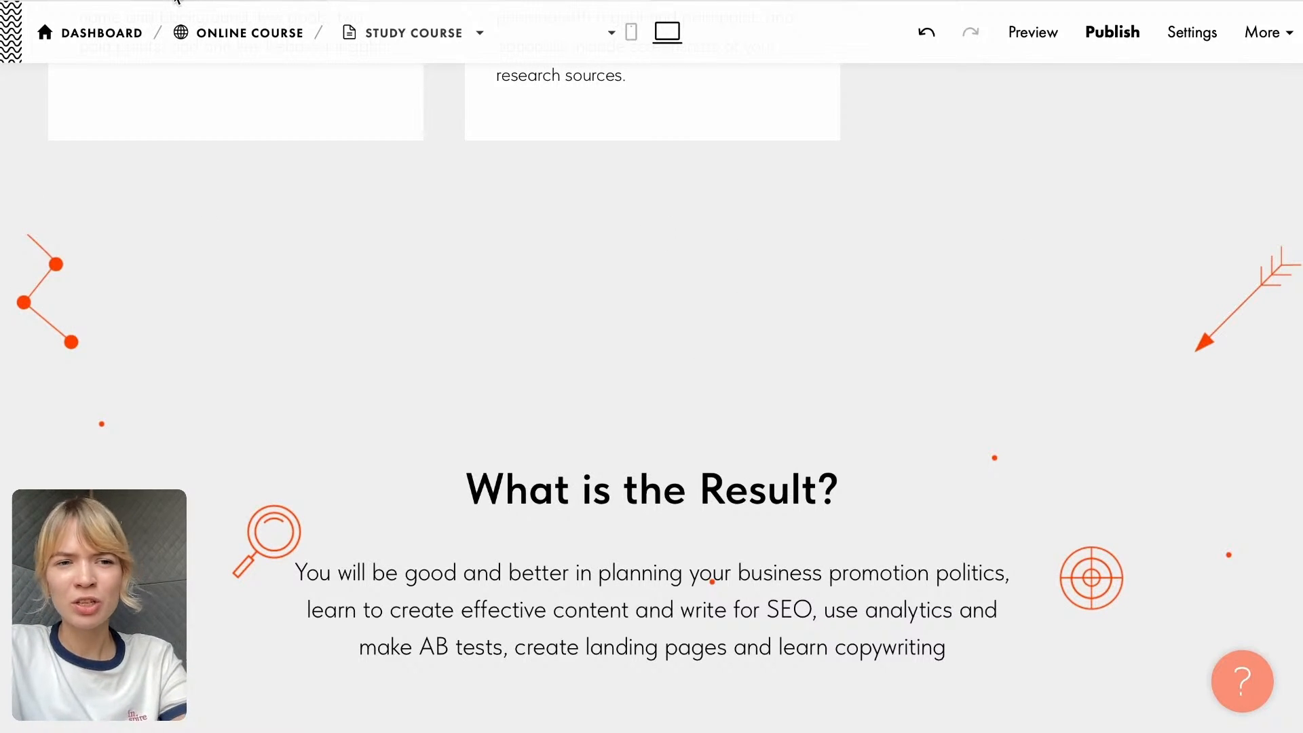
left_click(801, 1)
scroll(736, 431, "down", 5)
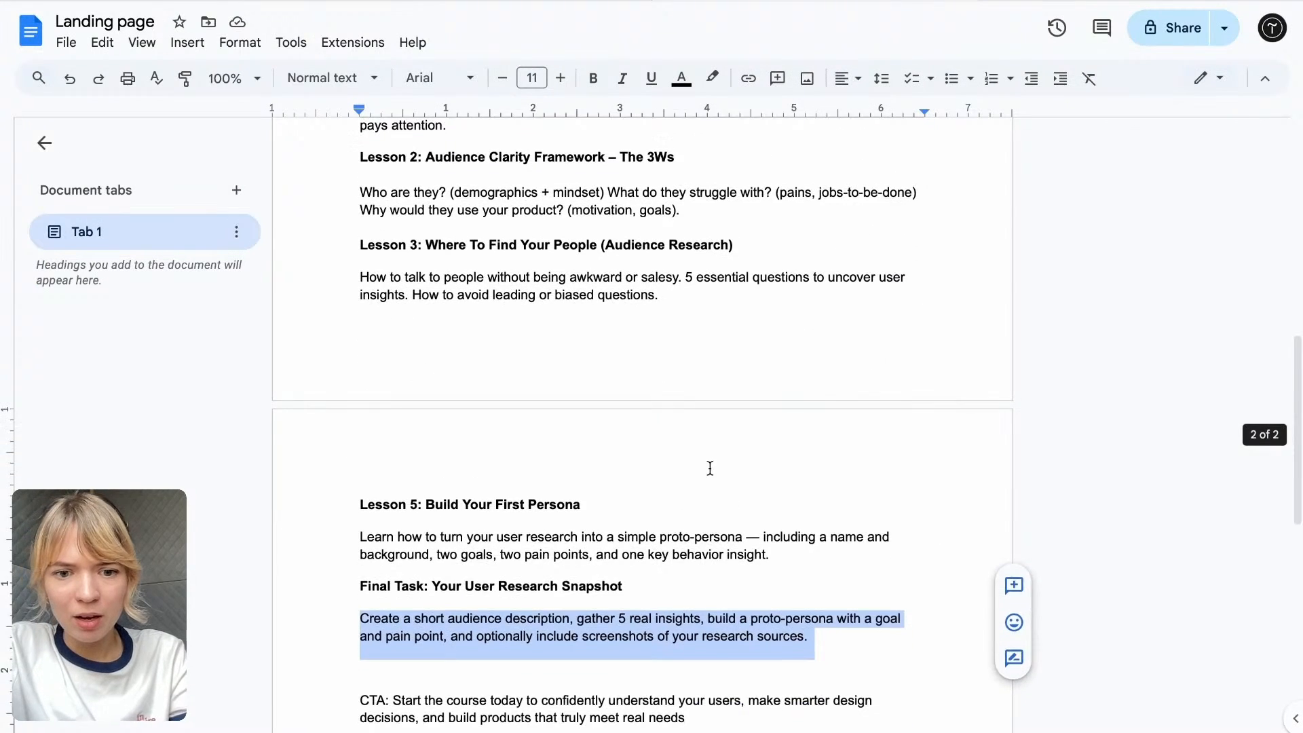
scroll(710, 469, "down", 2)
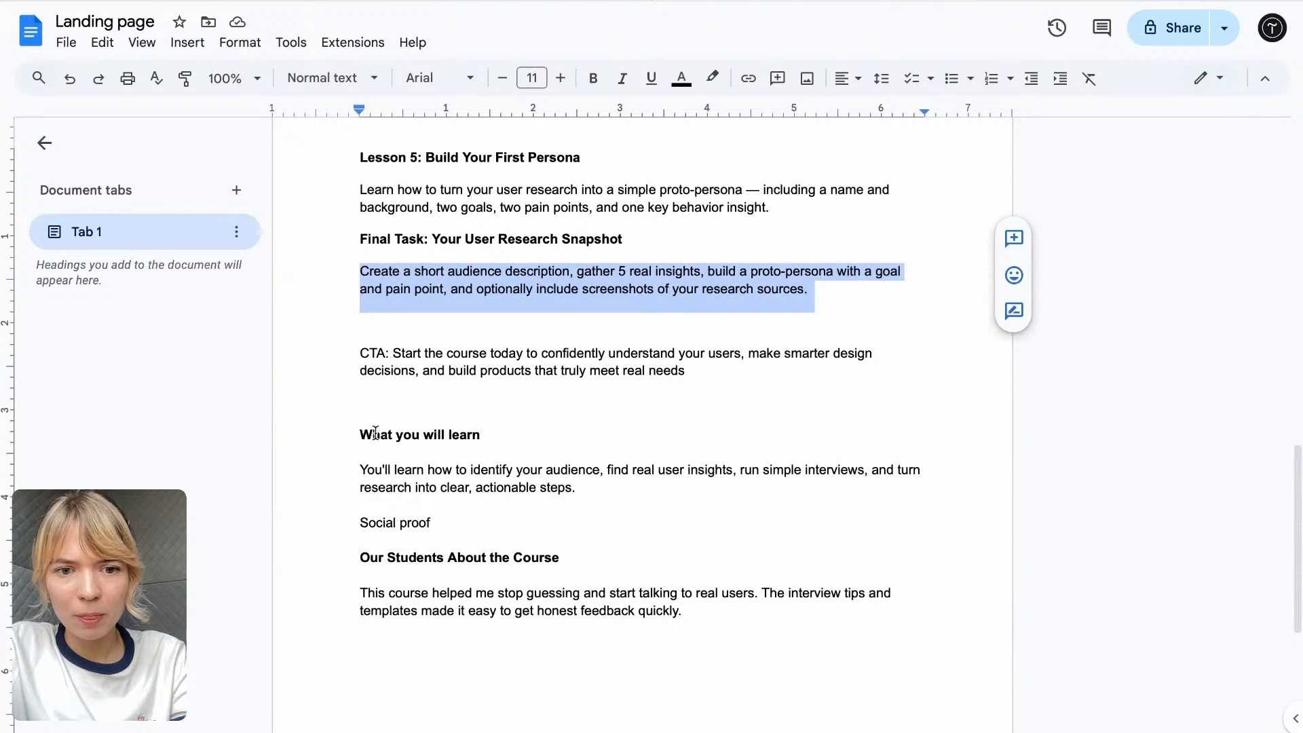
left_click_drag(386, 350, 703, 370)
key("ctrl+c")
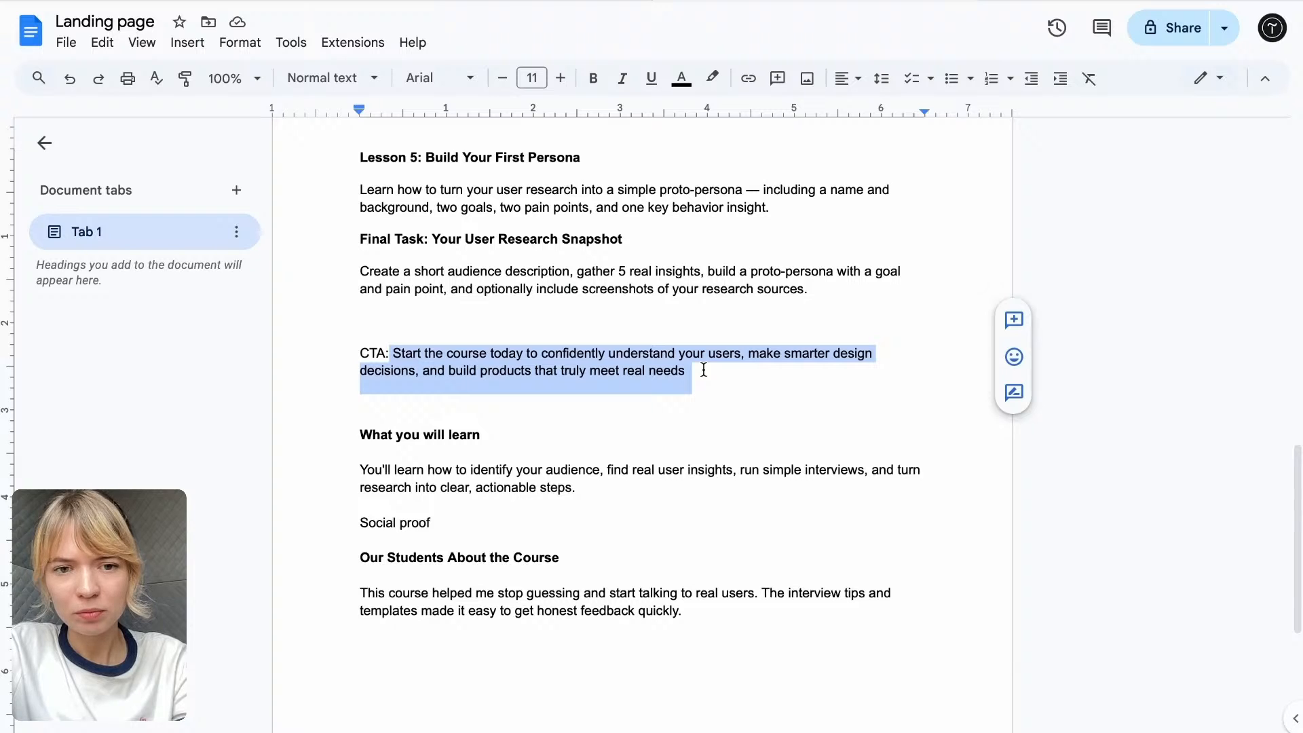
- Back in Tilda, replace the "What is the Result?" description with the copied CTA sentence, removing the trailing blank lines and adding a final period
left_click(557, 3)
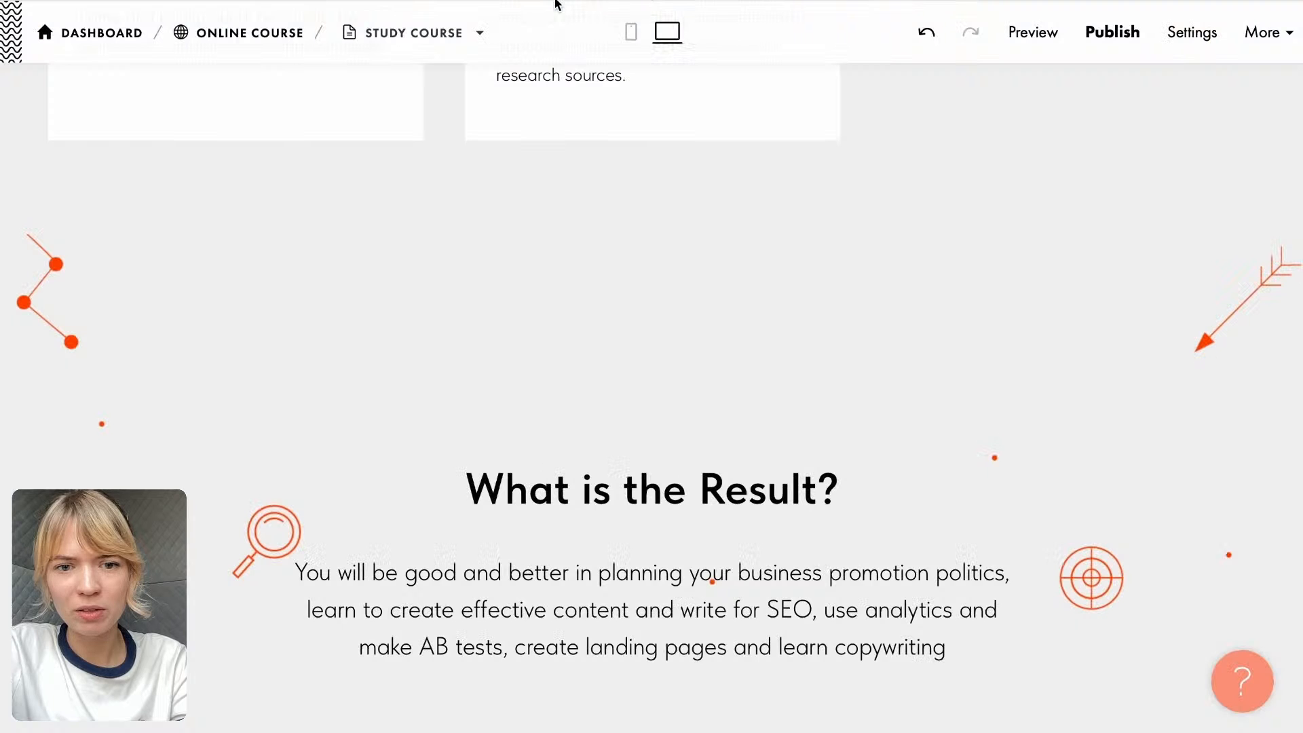
scroll(564, 473, "down", 4)
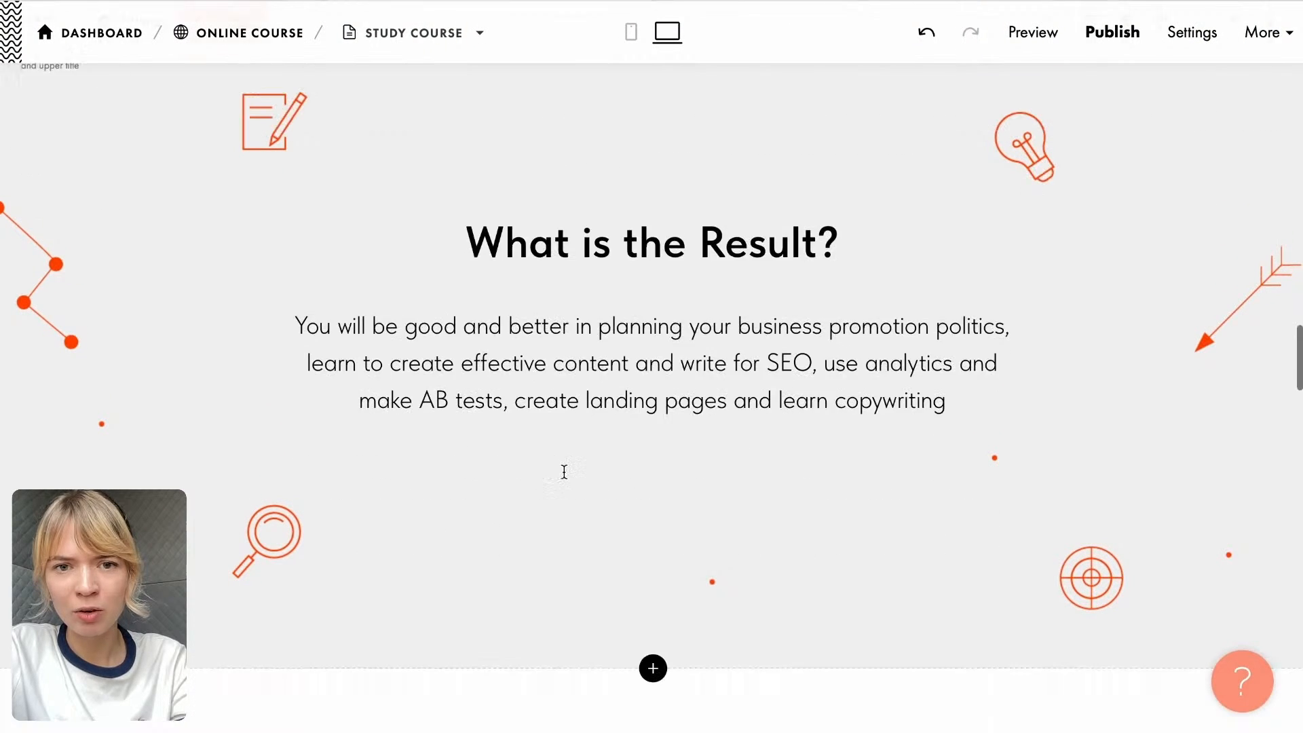
scroll(563, 479, "up", 5)
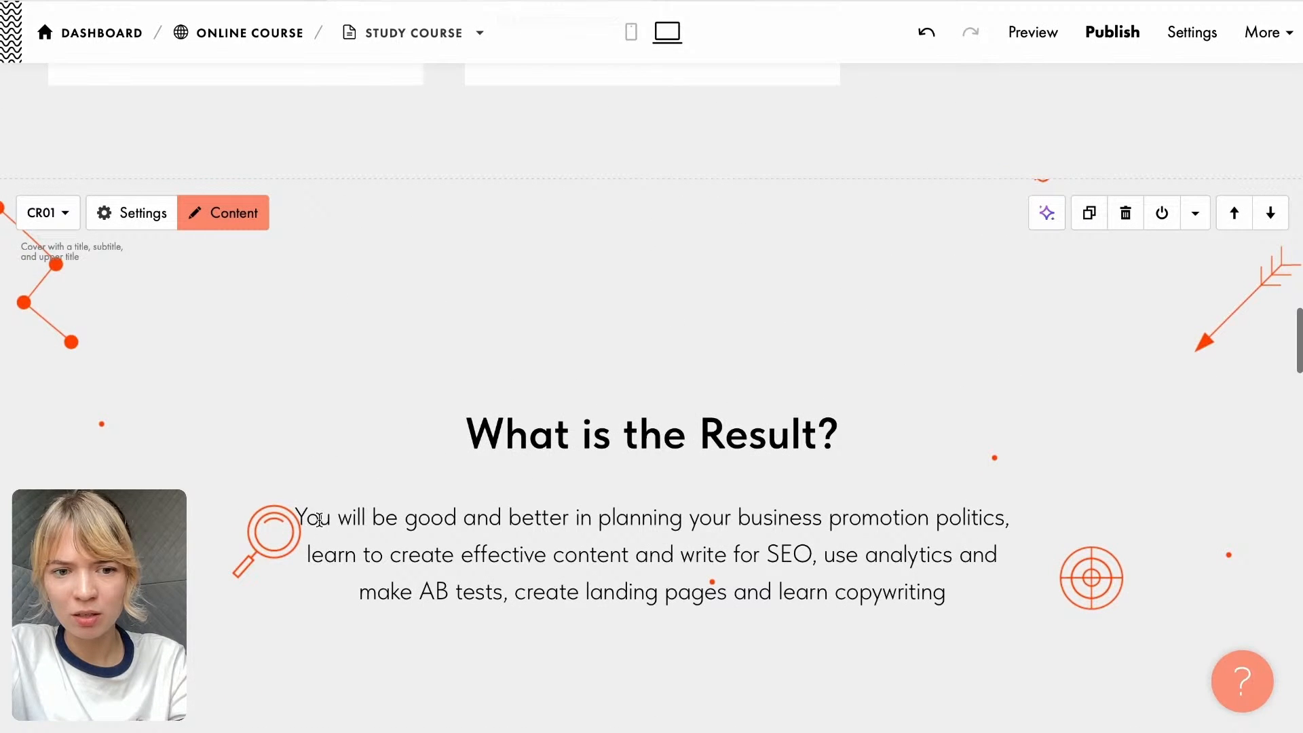
left_click_drag(295, 513, 992, 575)
key("ctrl+v")
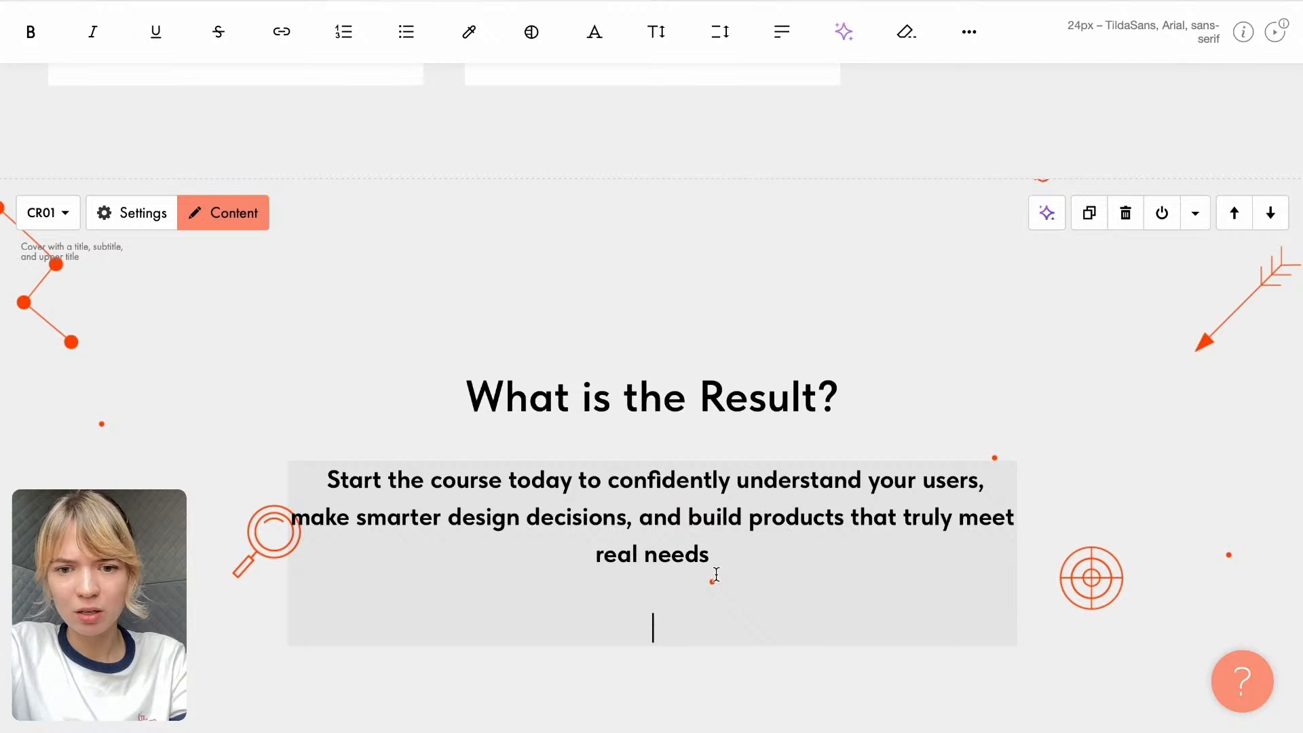
key("BackSpace")
key("BackSpace")
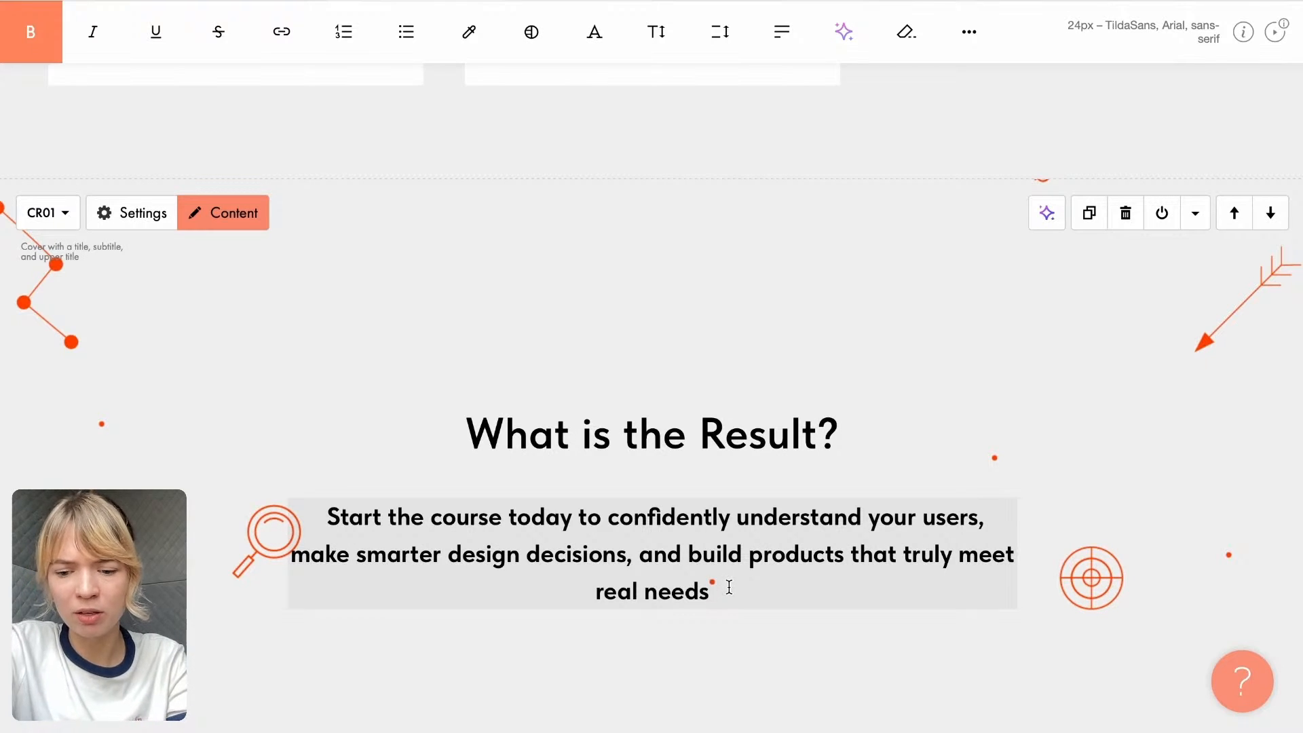
type(".")
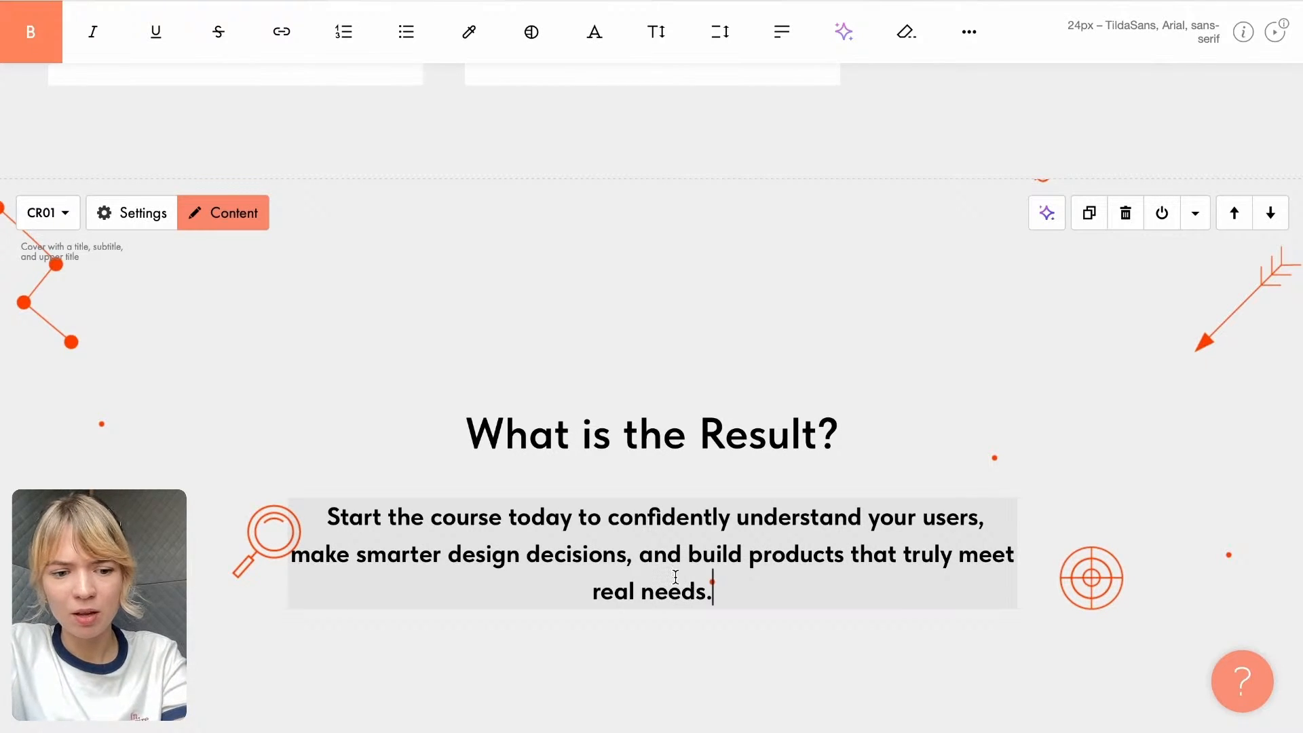
- Remove the bold formatting from the whole "What is the Result?" description
key("ctrl+a")
left_click(30, 32)
left_click(310, 284)
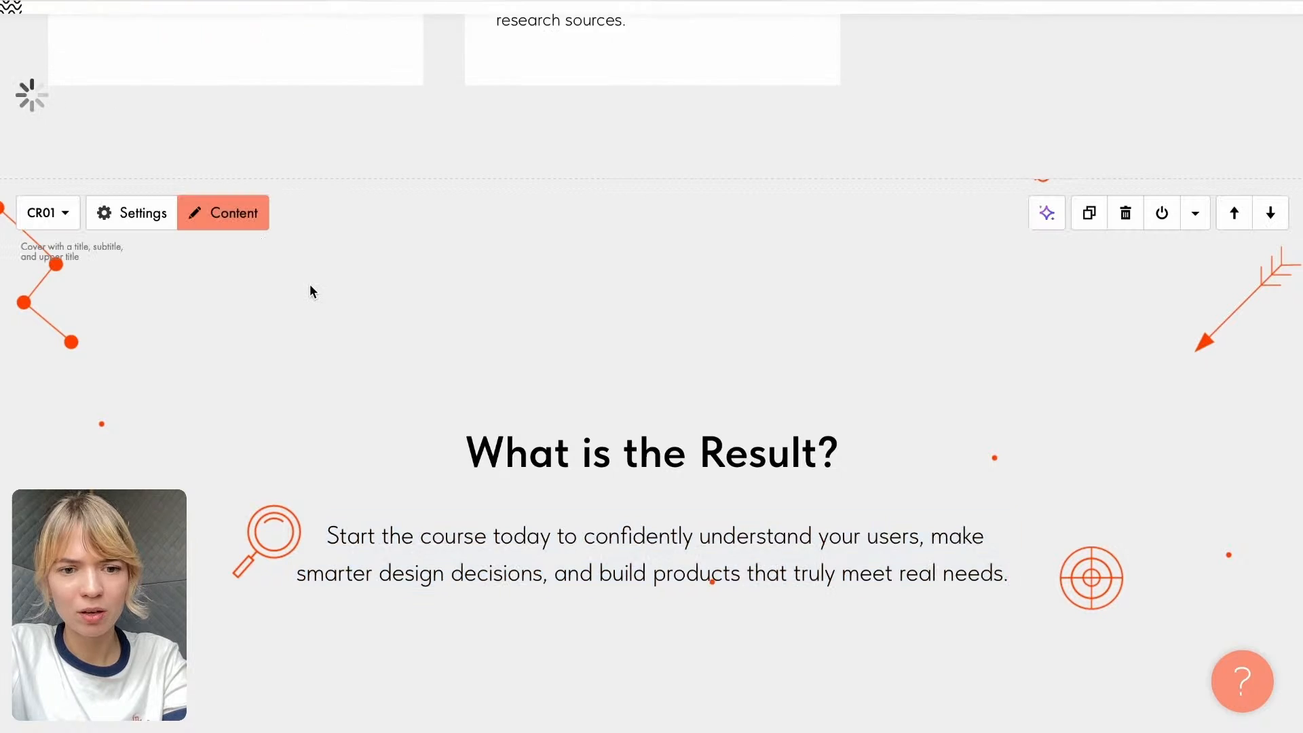
- Add a Single button block (BF101) from the Button category directly below the "What is the Result?" block
scroll(460, 392, "up", 3)
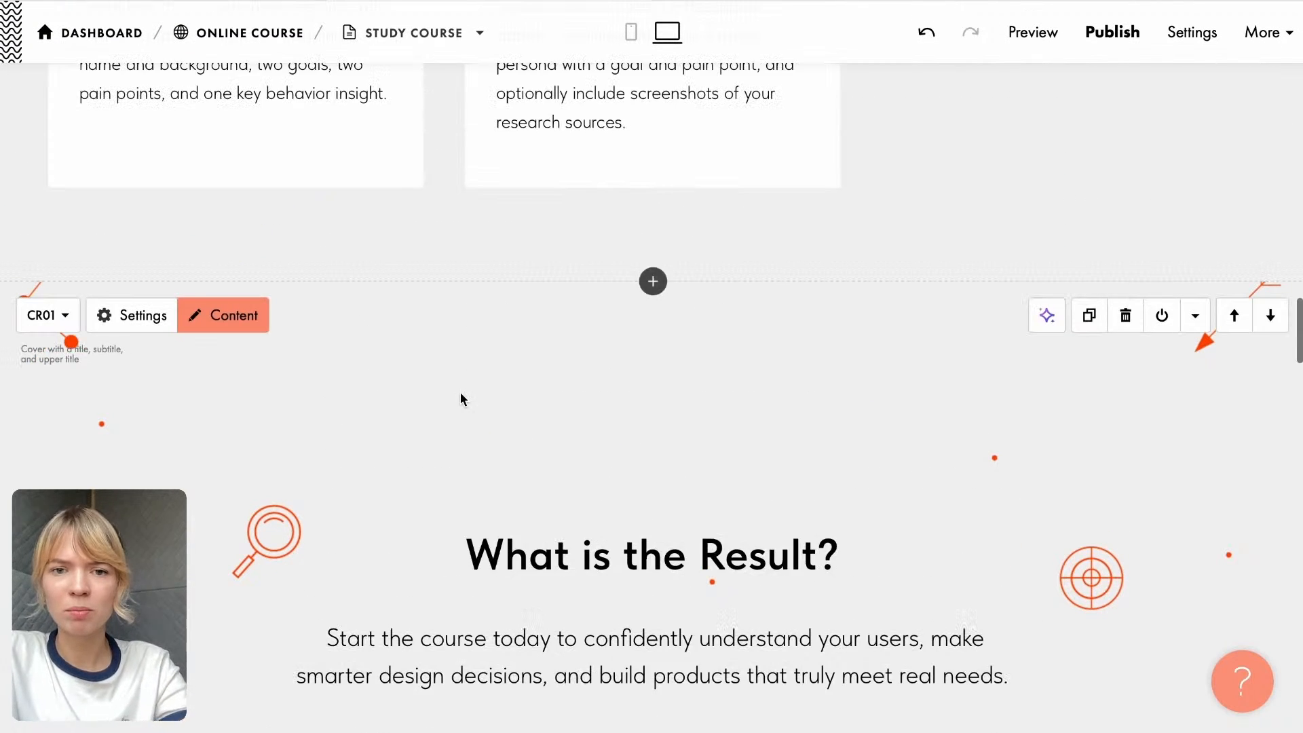
scroll(460, 393, "down", 6)
scroll(461, 396, "up", 5)
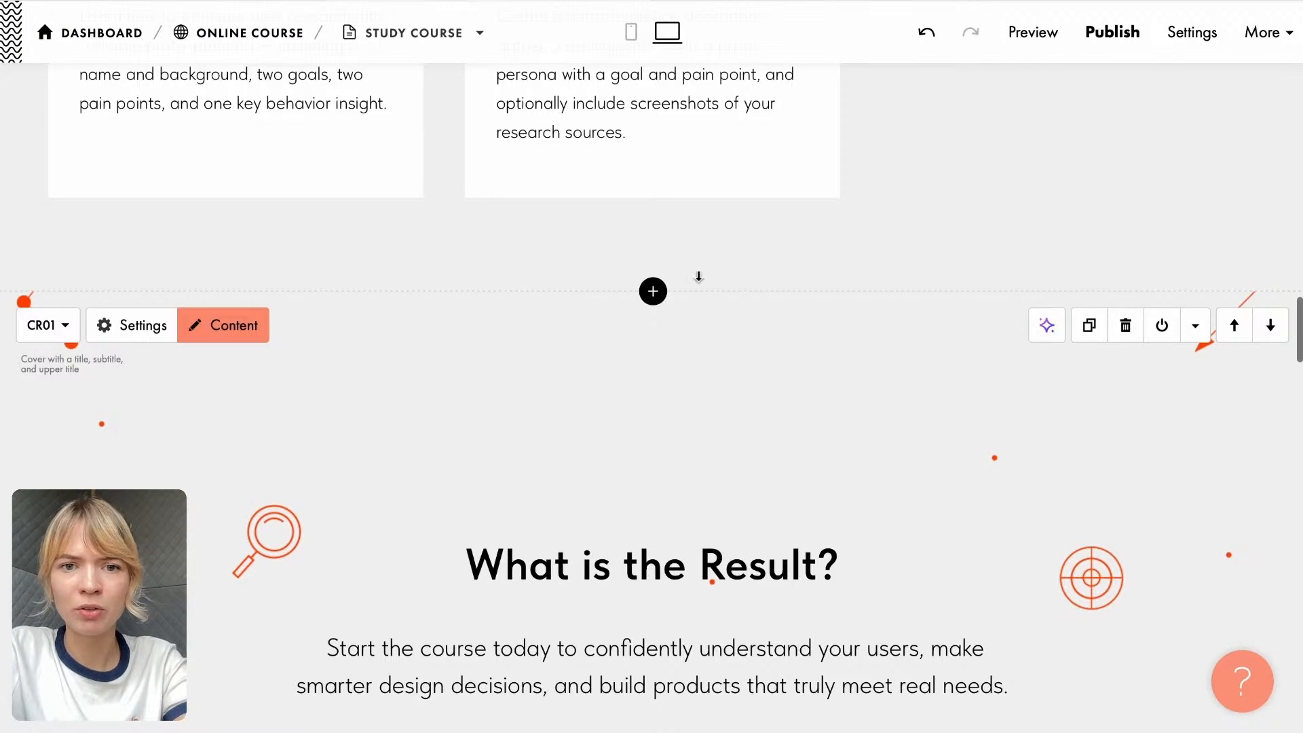
scroll(521, 268, "down", 2)
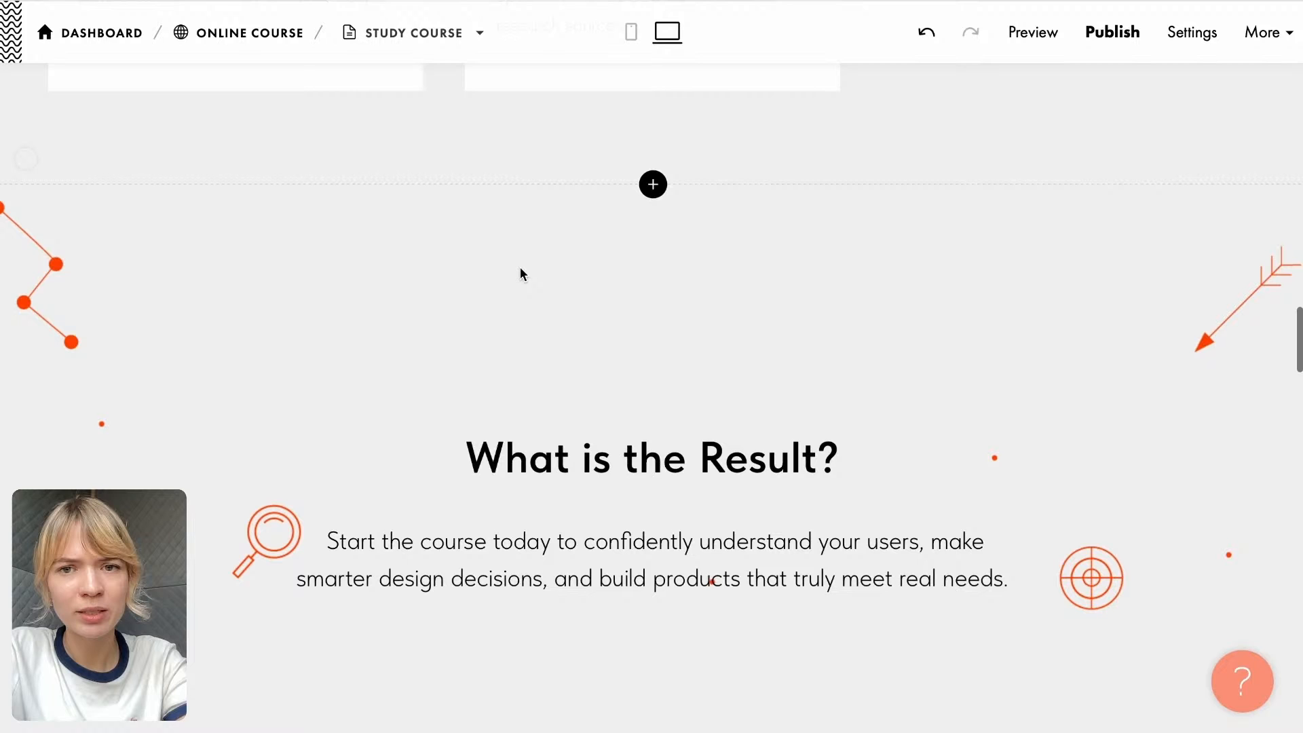
scroll(520, 267, "down", 5)
left_click(653, 545)
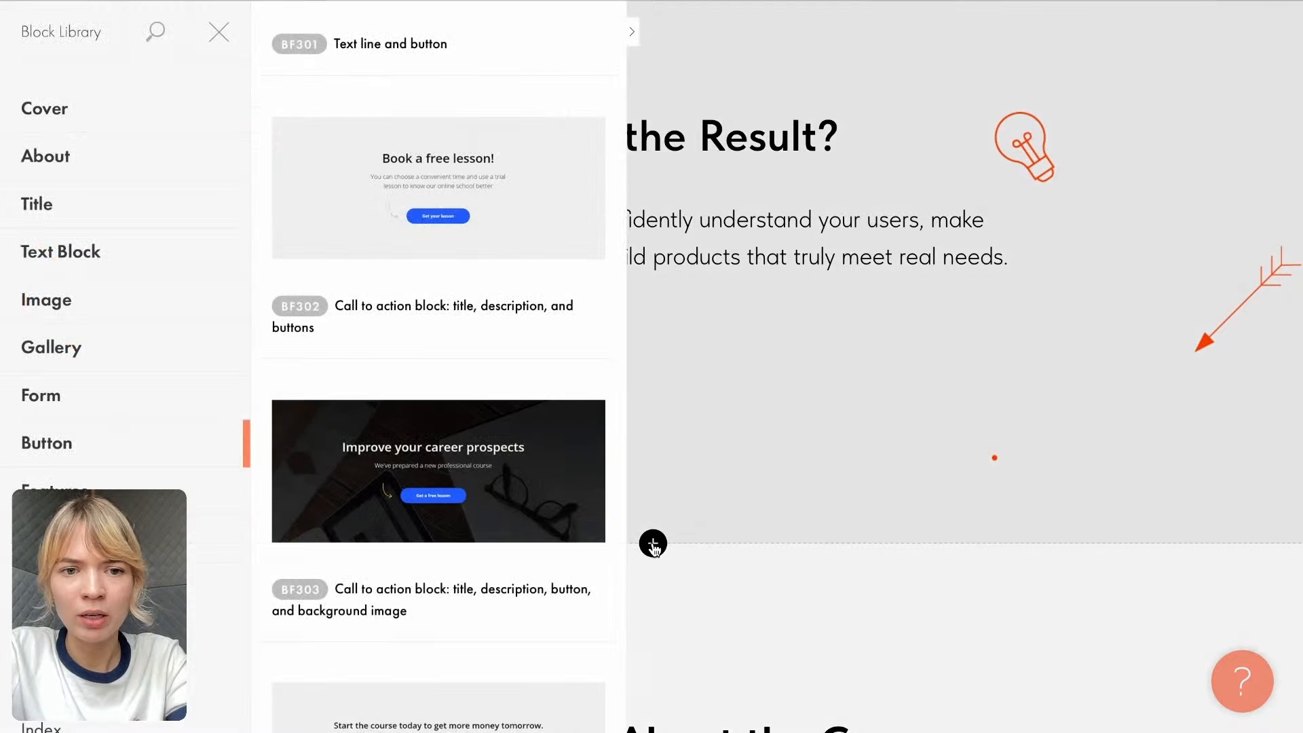
scroll(387, 166, "up", 5)
scroll(389, 166, "up", 12)
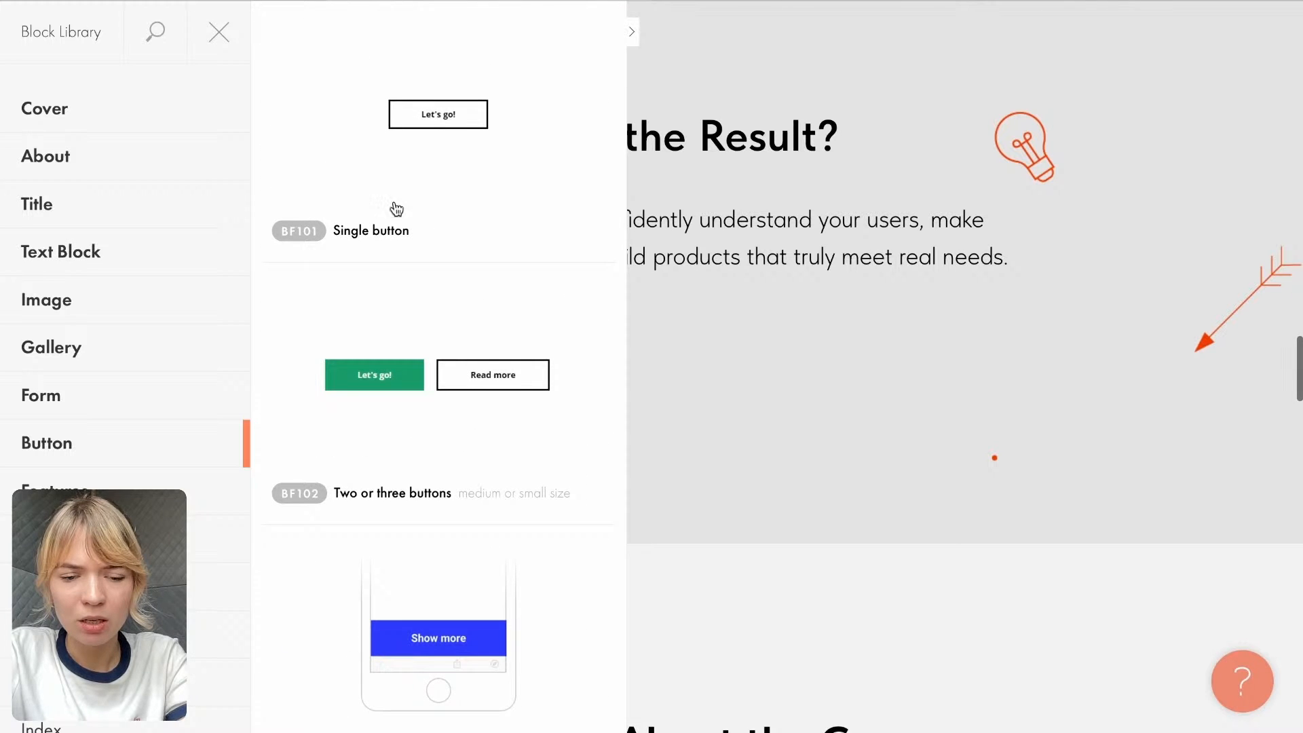
scroll(399, 248, "down", 12)
scroll(398, 246, "down", 8)
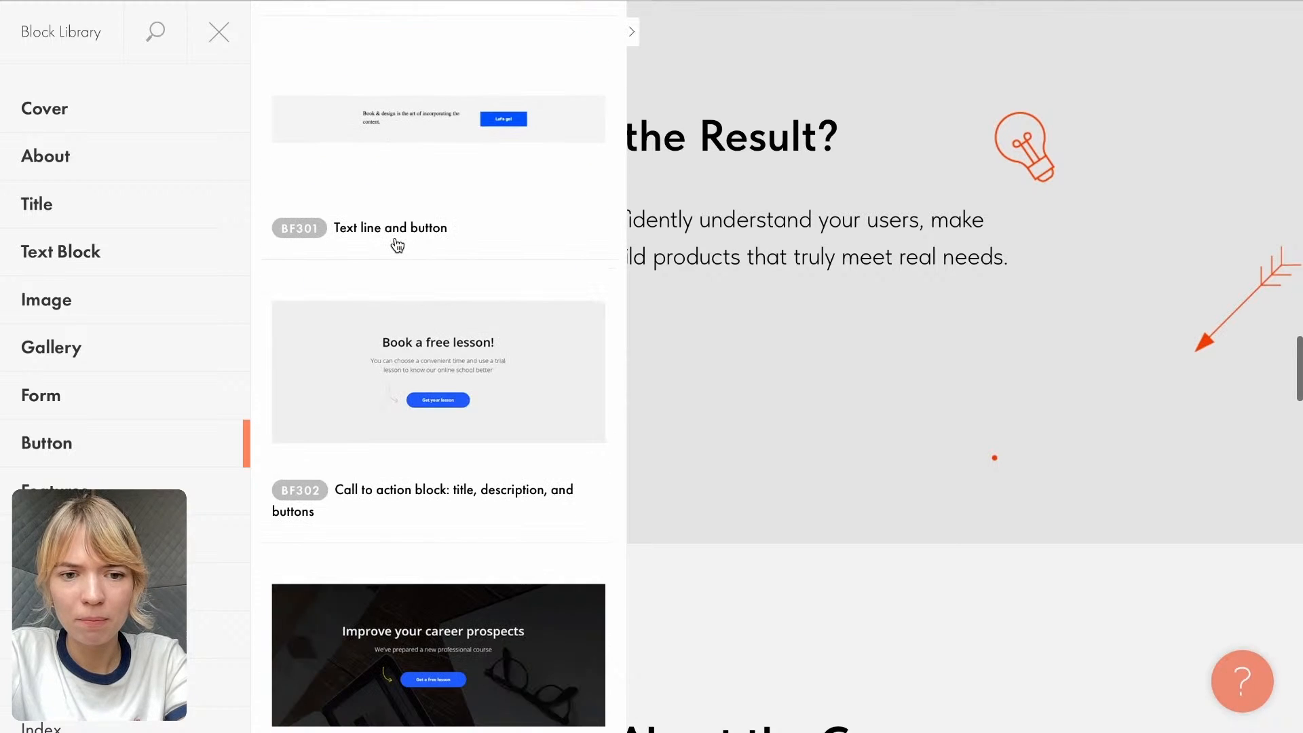
scroll(398, 245, "down", 5)
scroll(398, 245, "up", 15)
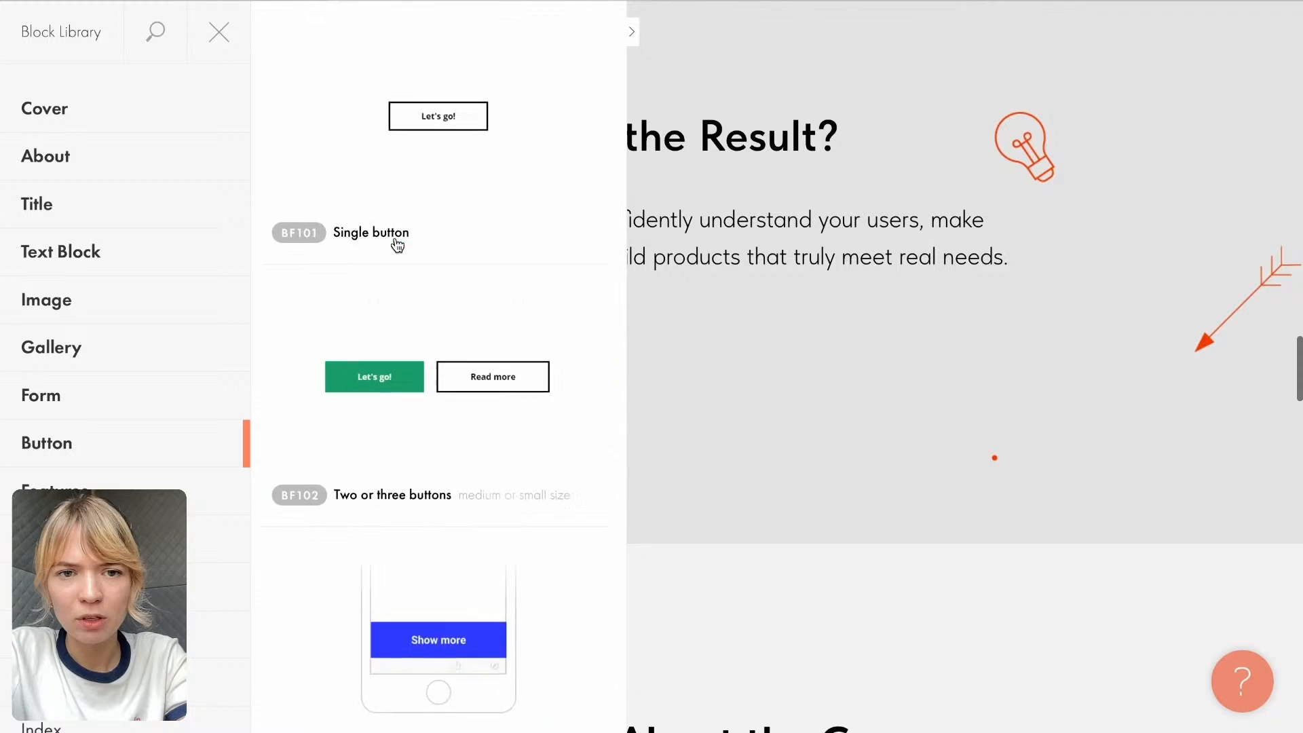
left_click(436, 117)
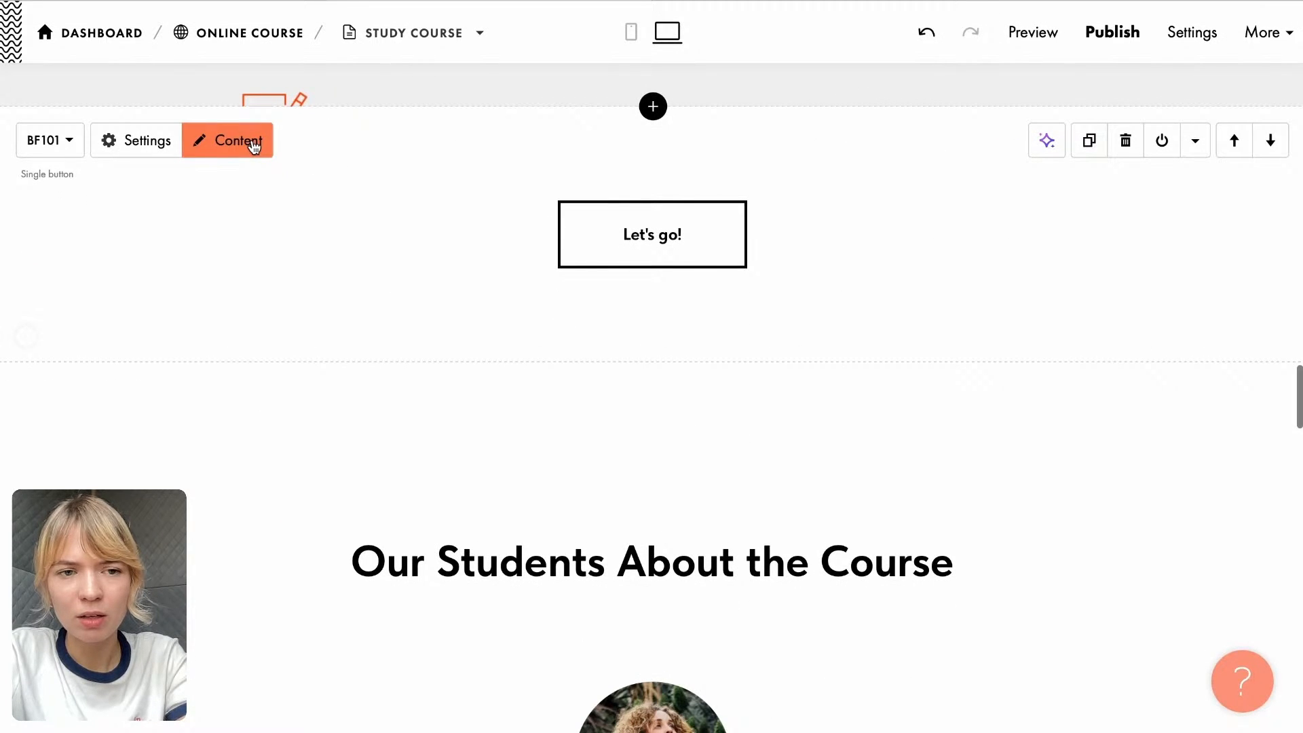
left_click(611, 210)
left_click(581, 411)
left_click(490, 410)
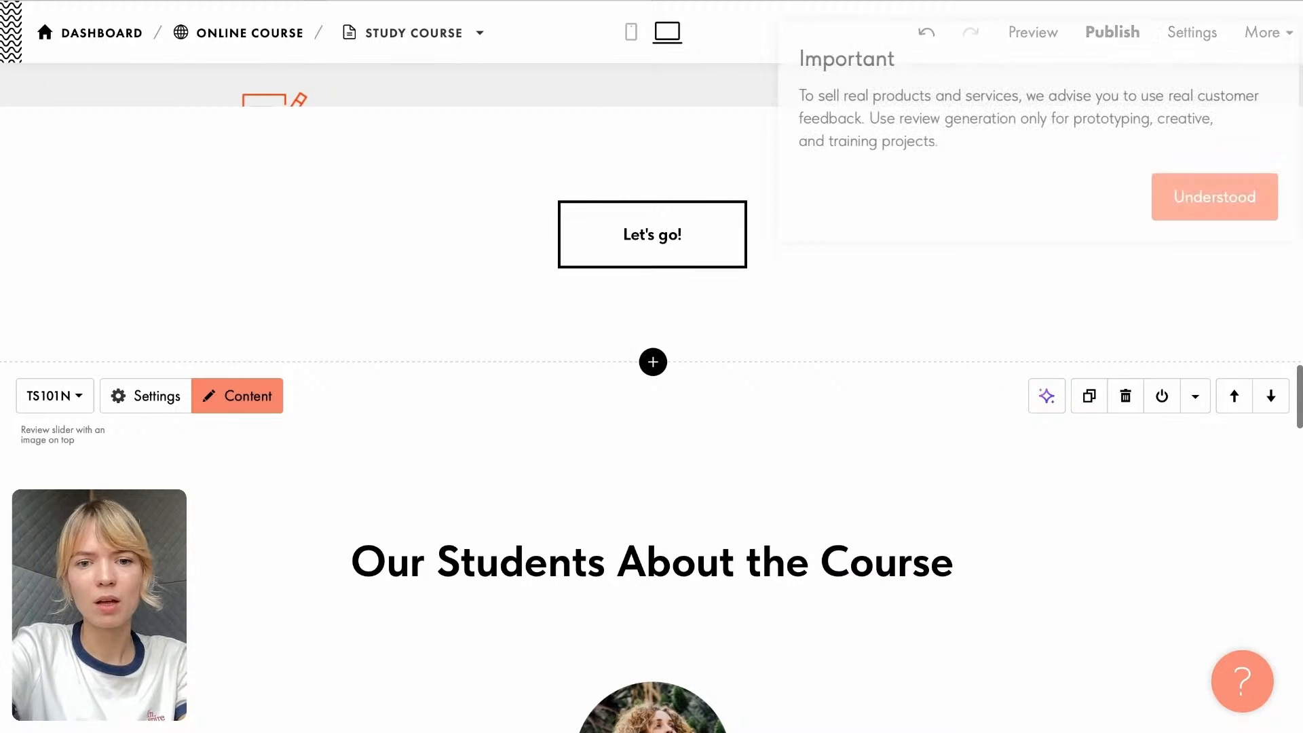
left_click(1182, 204)
left_click(1255, 50)
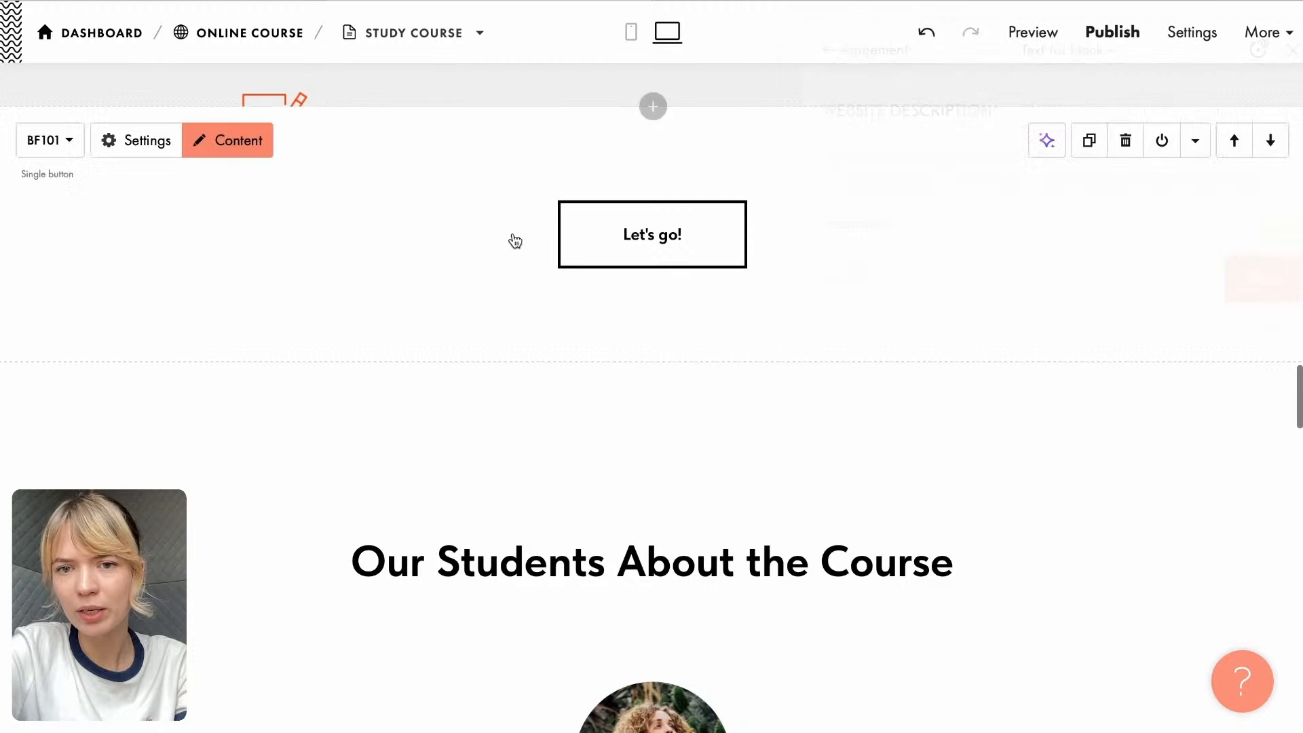
- Change the caption of the new "Let's go!" button to "Get started today"
left_click(685, 244)
left_click(596, 402)
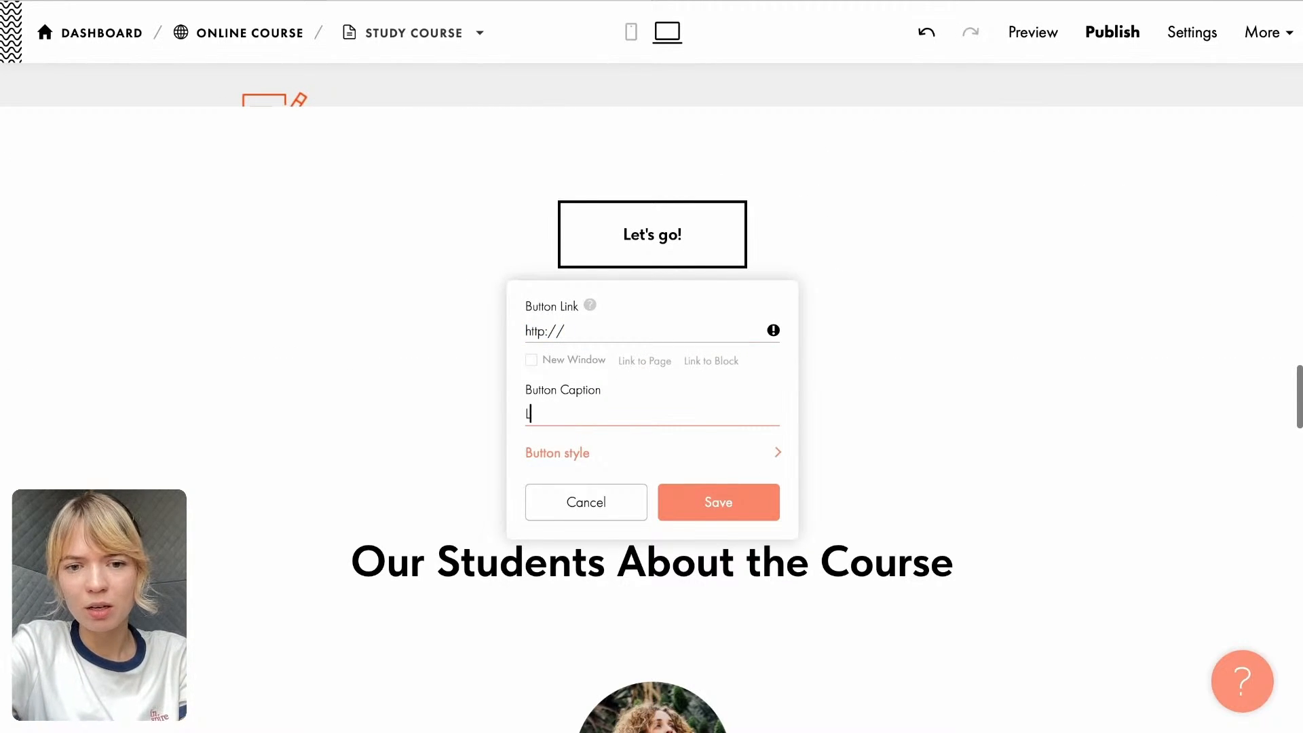
type("Get started today")
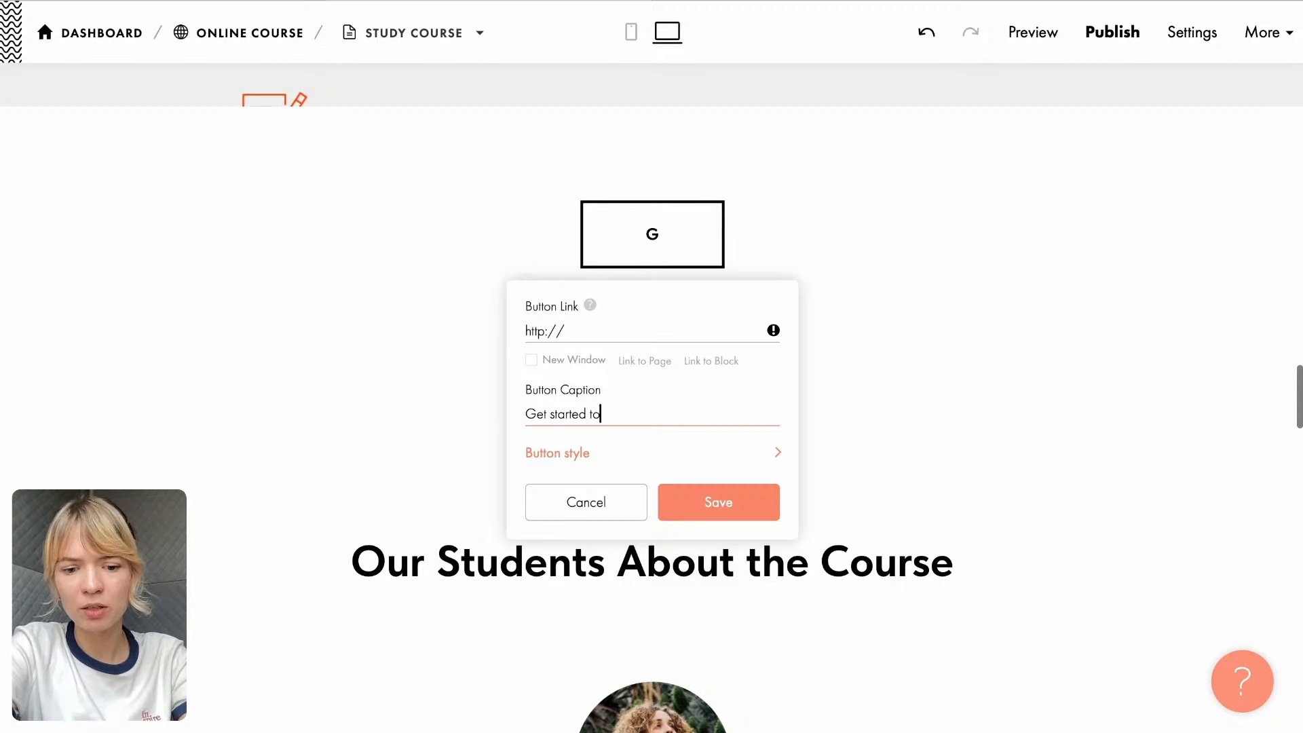
- Set the "Get started today" button's background color to #FE9E76 from the Peach colors of the color library
left_click(547, 455)
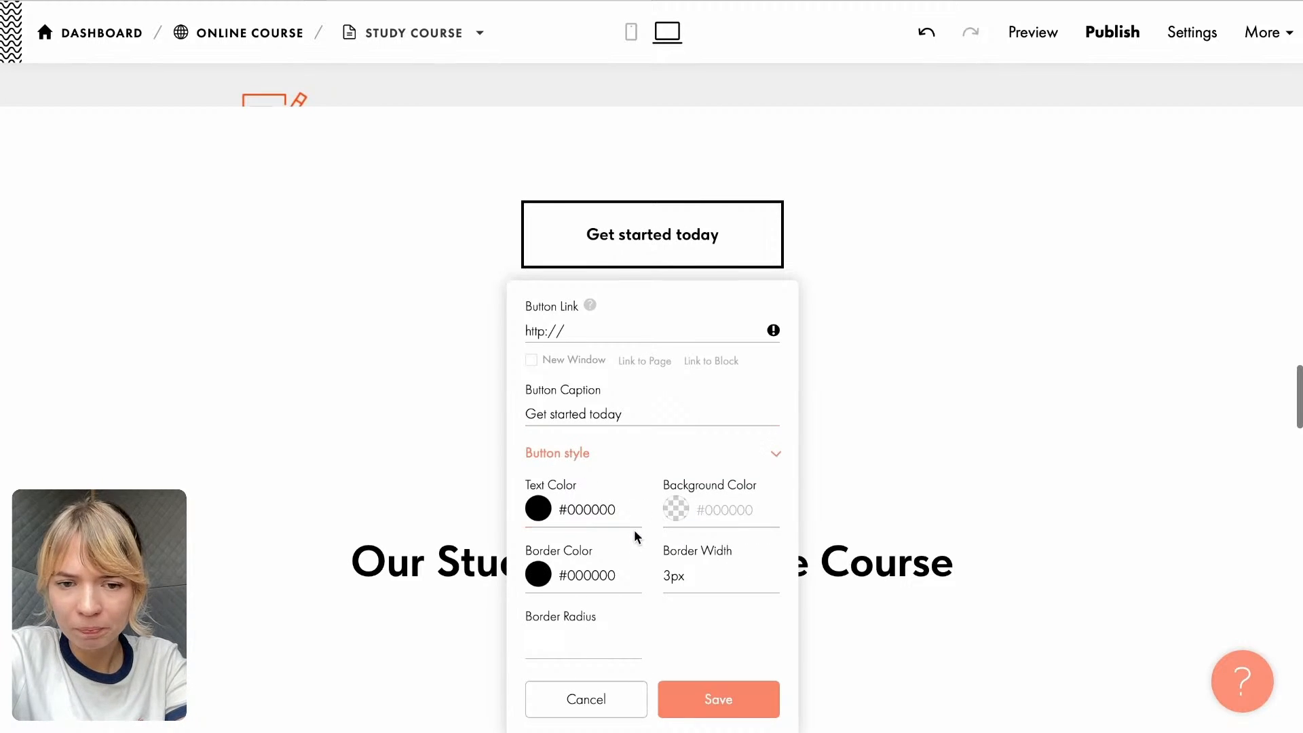
scroll(633, 538, "down", 2)
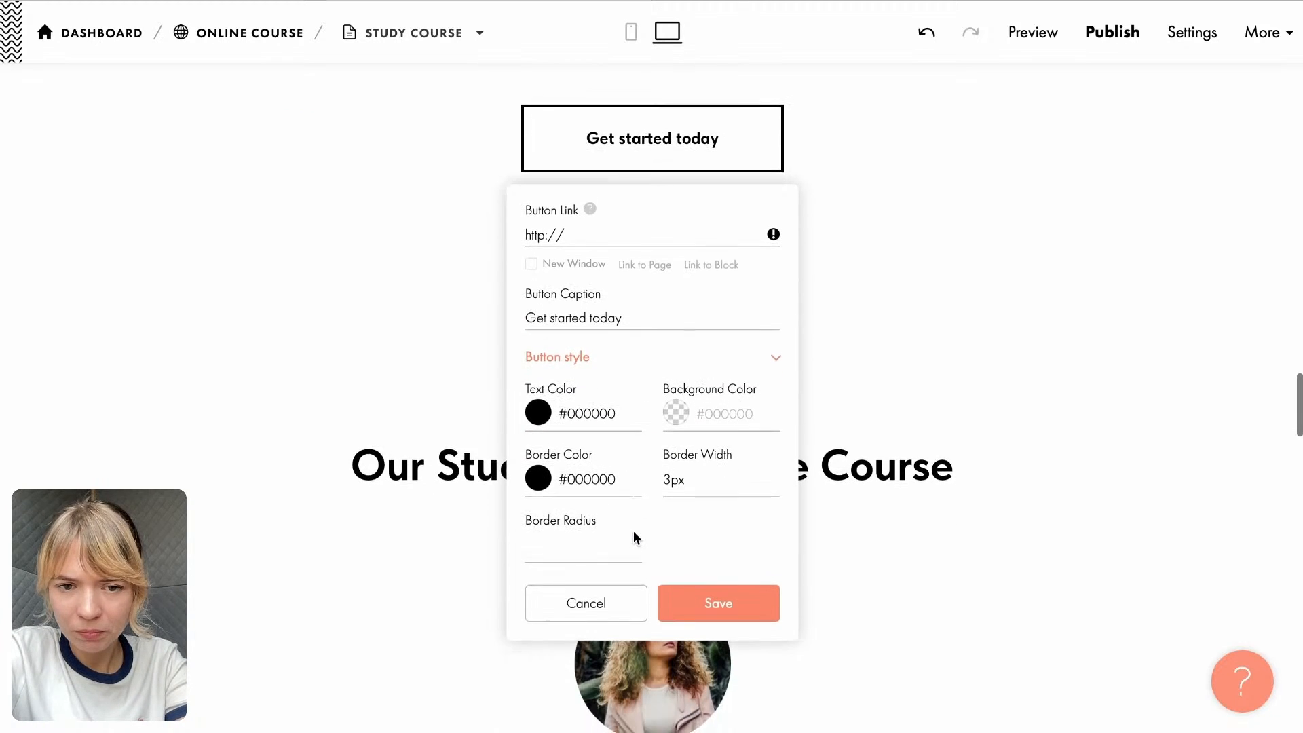
left_click(676, 413)
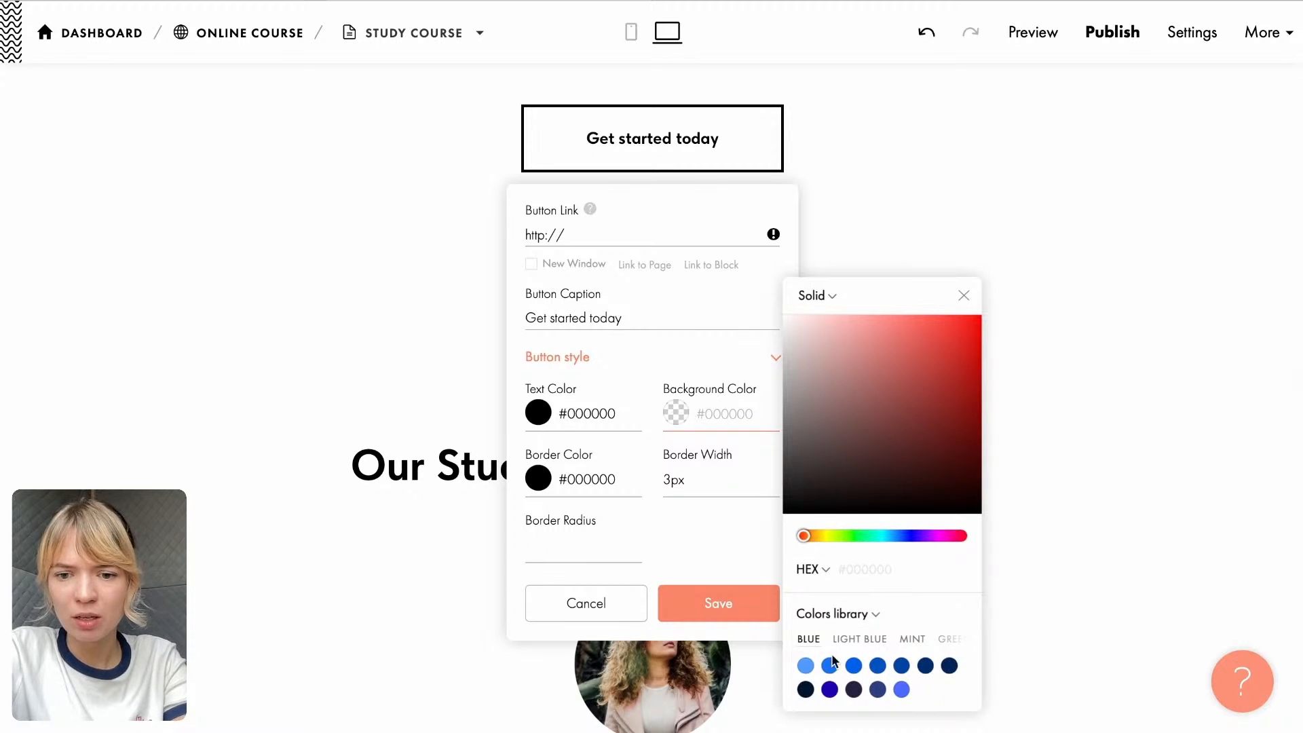
left_click(858, 640)
left_click(874, 640)
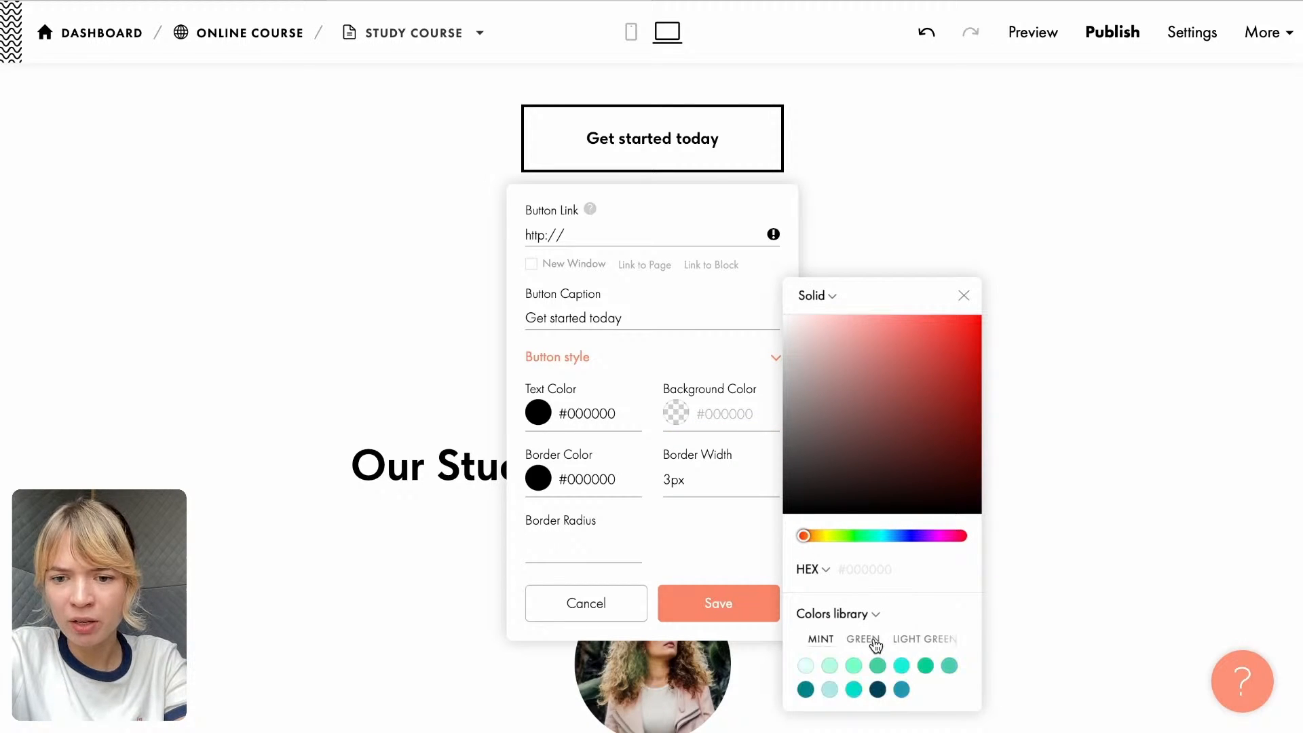
left_click(894, 641)
left_click(896, 640)
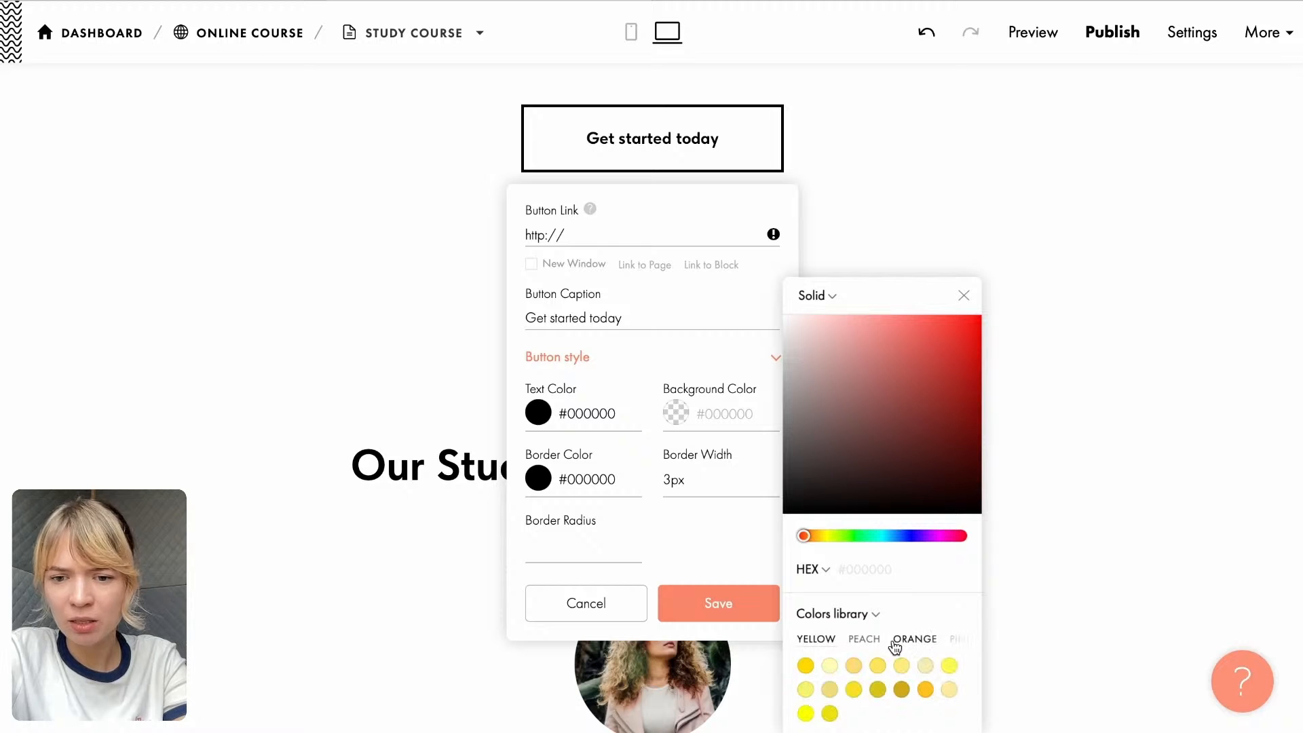
left_click(875, 639)
left_click(854, 666)
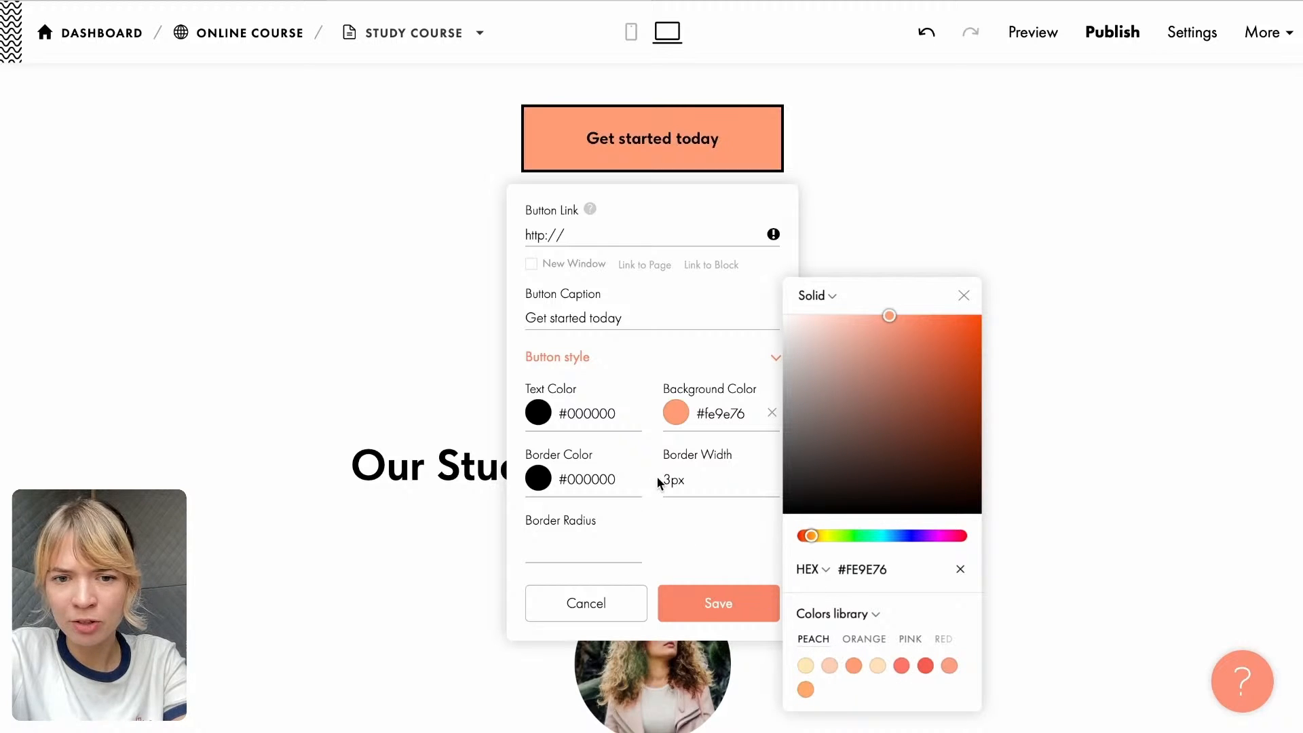
- Set the button's border width to 1px and its border radius to 100px
left_click_drag(700, 483, 662, 482)
key("BackSpace")
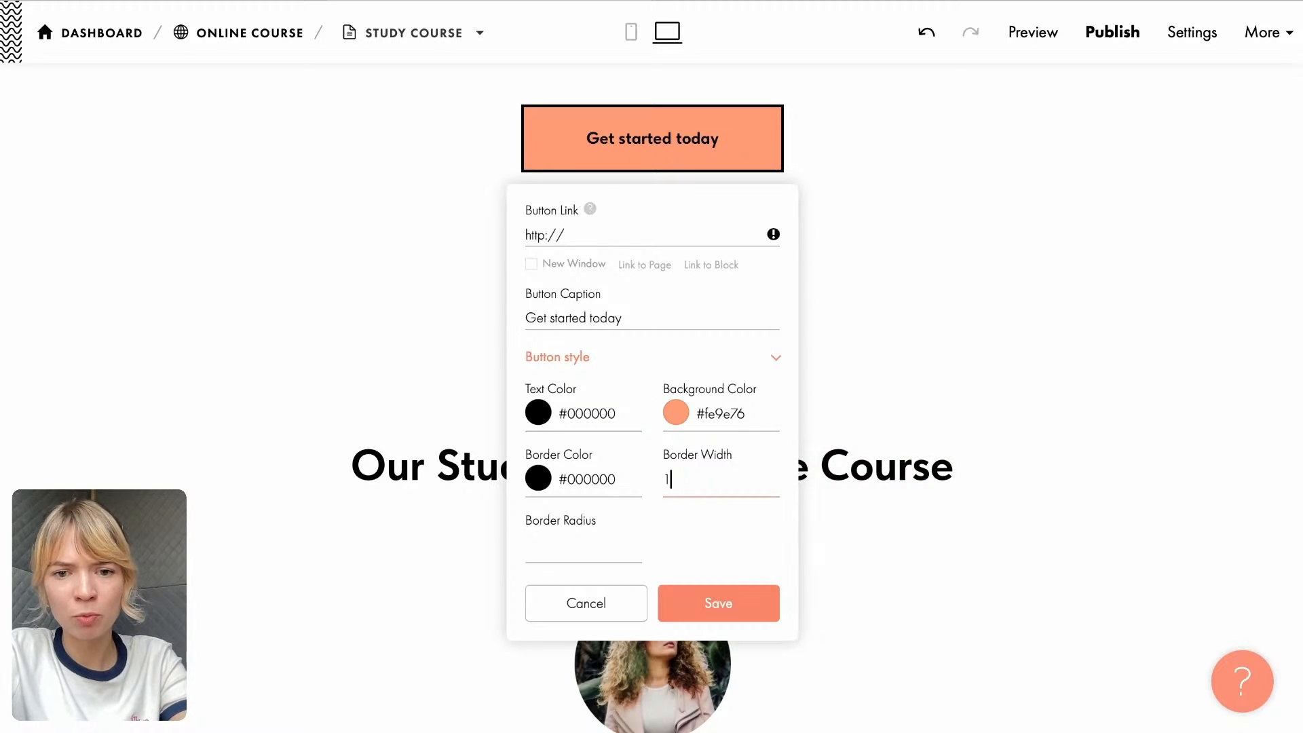
type("1px")
left_click(580, 551)
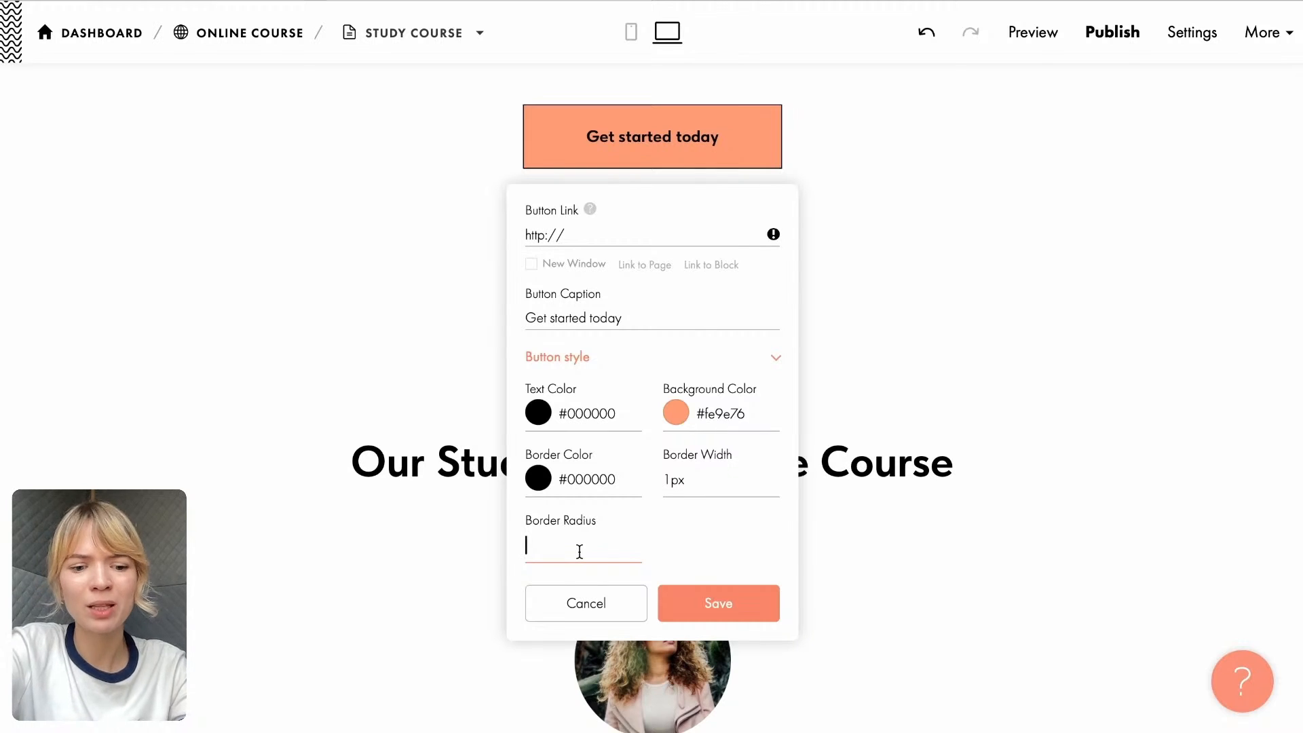
type("100")
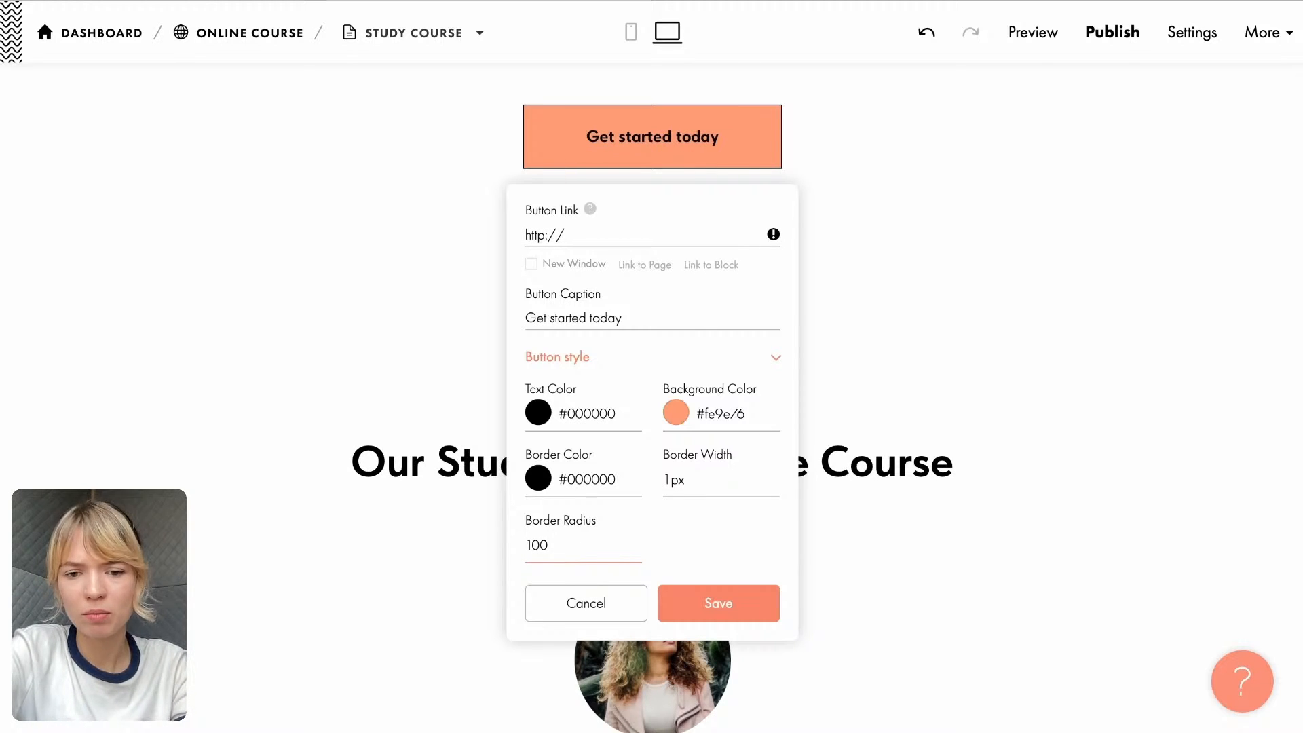
type("px")
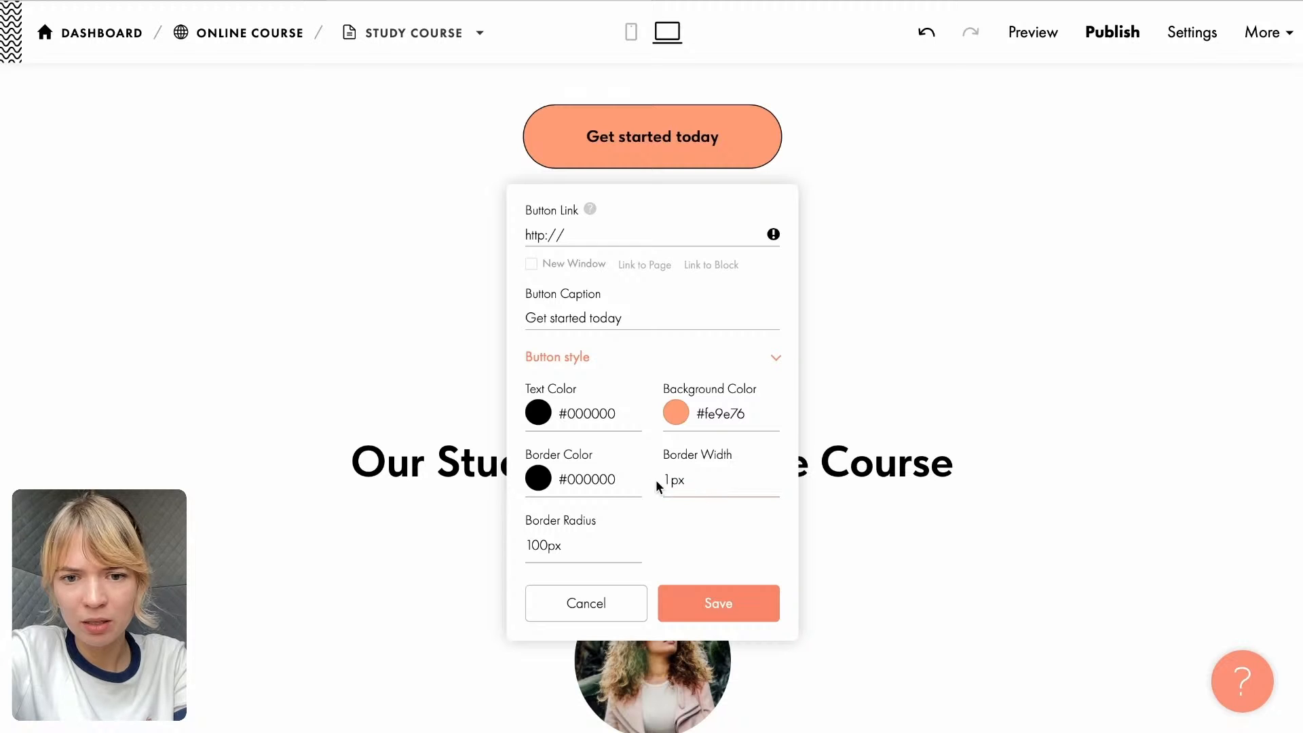
- Clear the button's border color and set its text color to white (#FFFFFF)
left_click(634, 481)
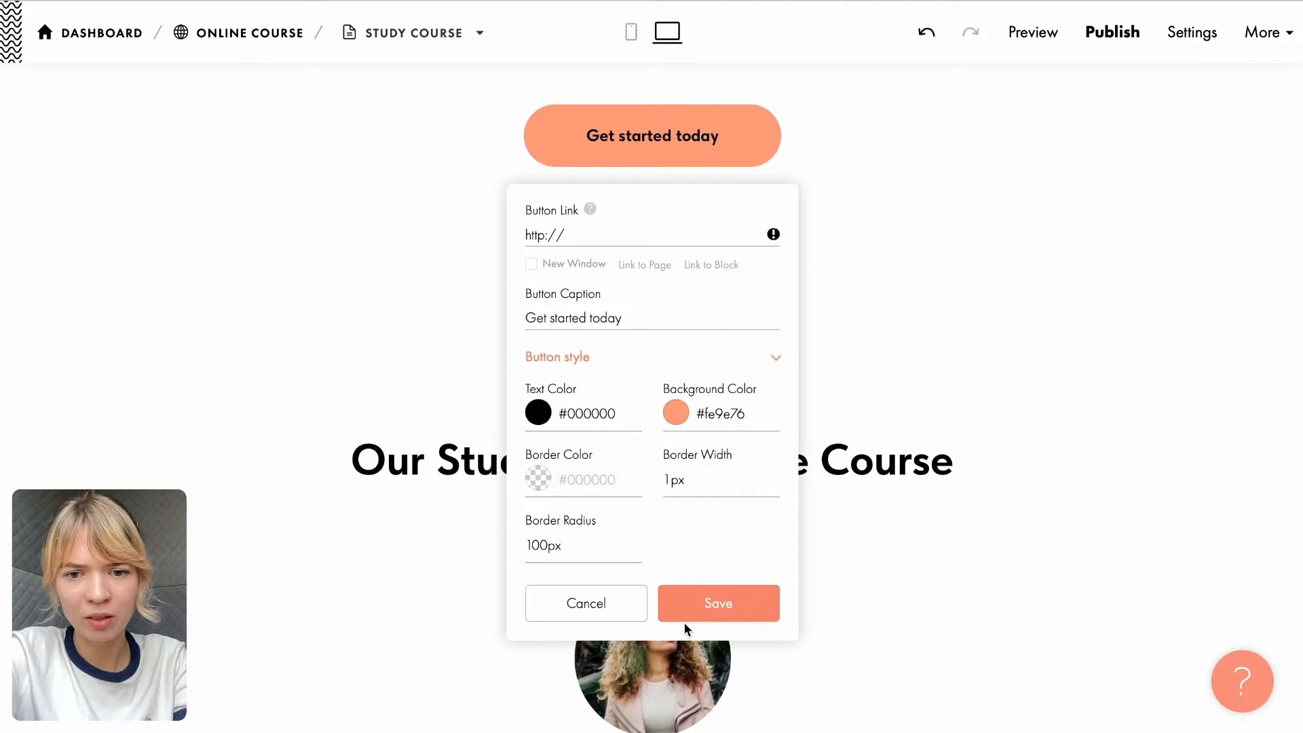
left_click(539, 415)
left_click_drag(702, 355, 600, 269)
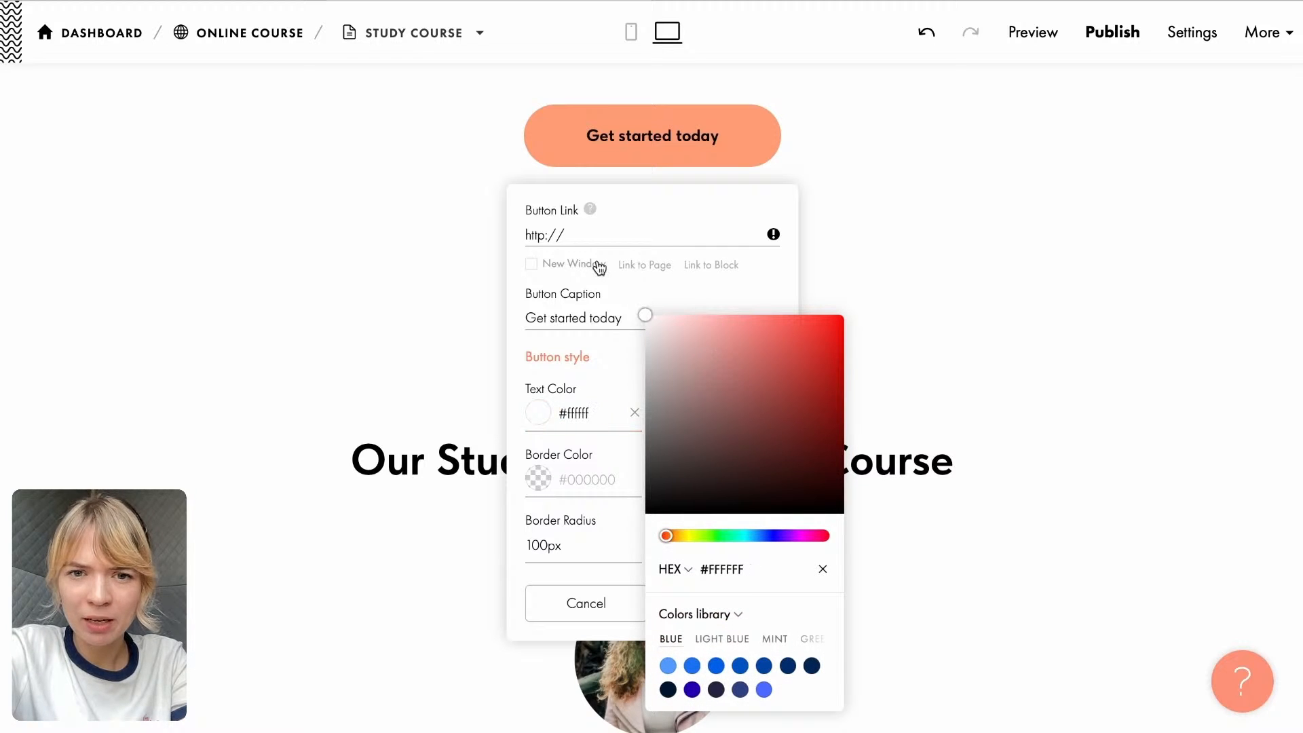
- Close the text color picker and save the settings of the "Get started today" button
left_click(777, 274)
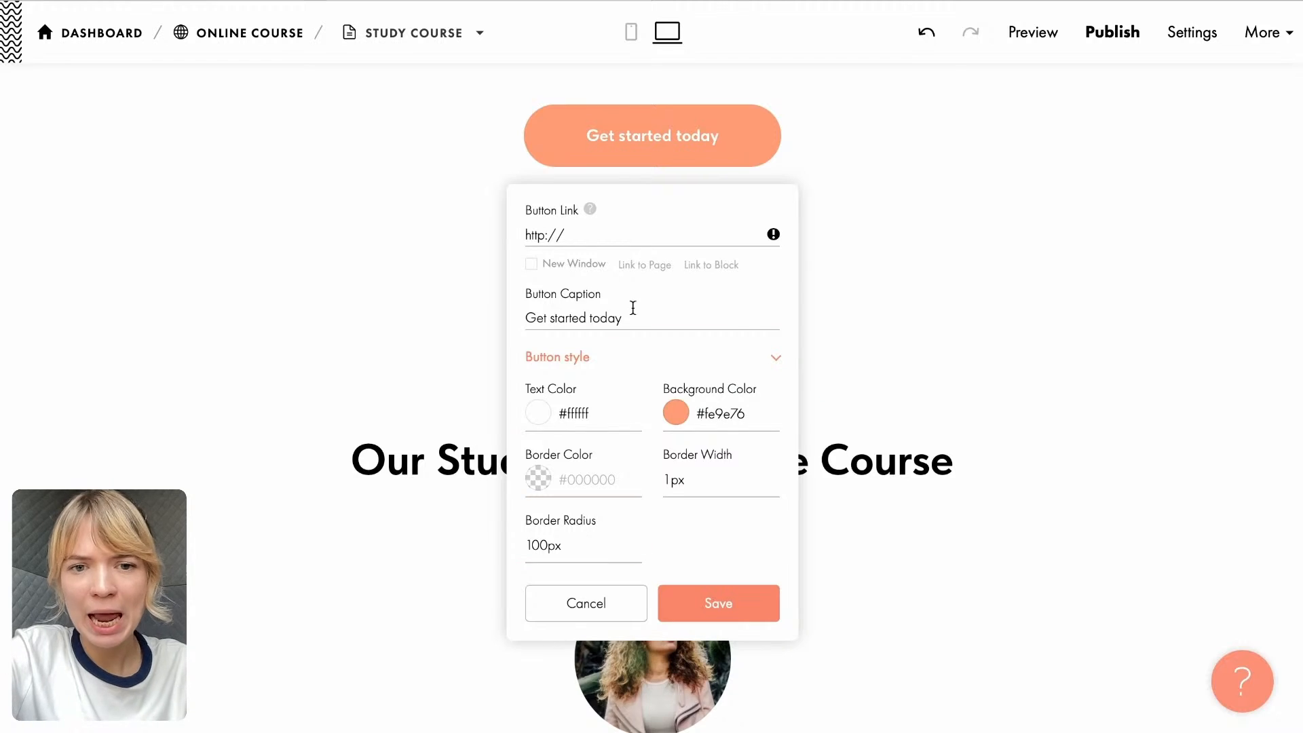
scroll(610, 296, "up", 1)
left_click(596, 285)
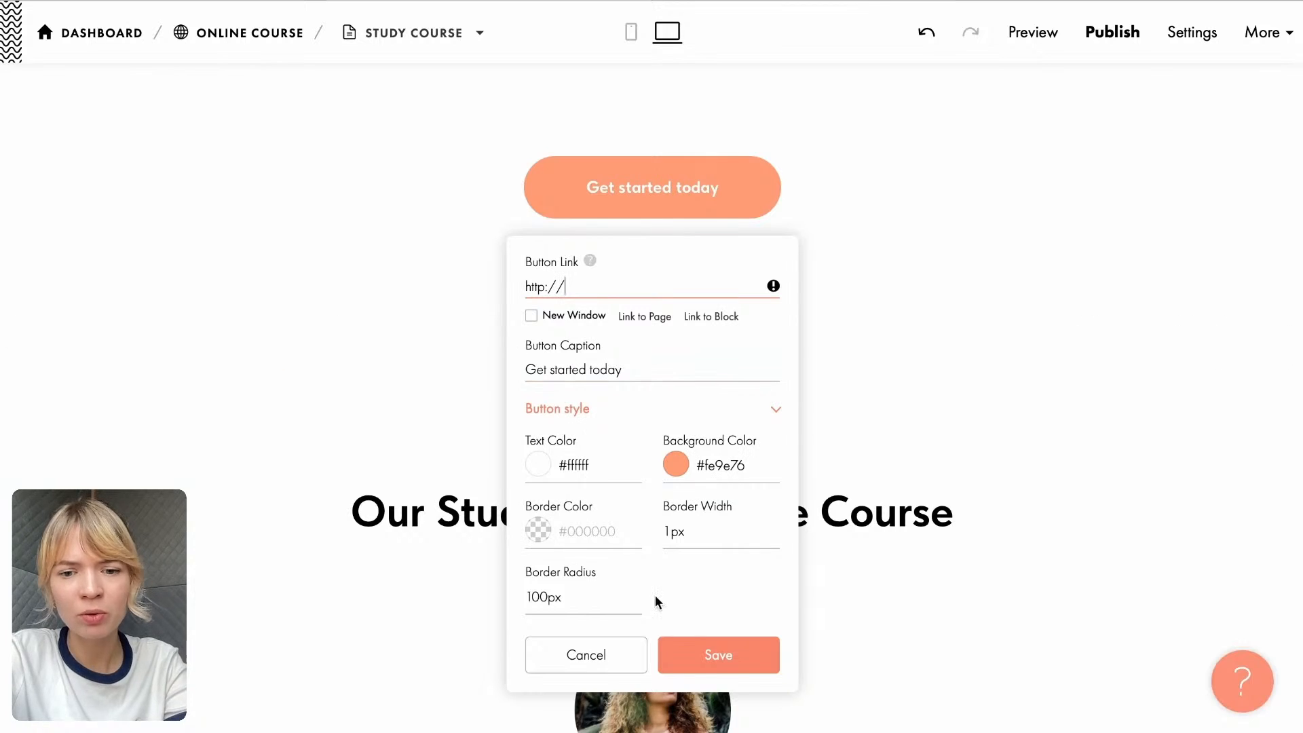
left_click(688, 672)
- Switch to the Landing page document in Google Docs and copy the testimonial under "Our Students About the Course"
scroll(645, 385, "down", 1)
scroll(645, 392, "down", 5)
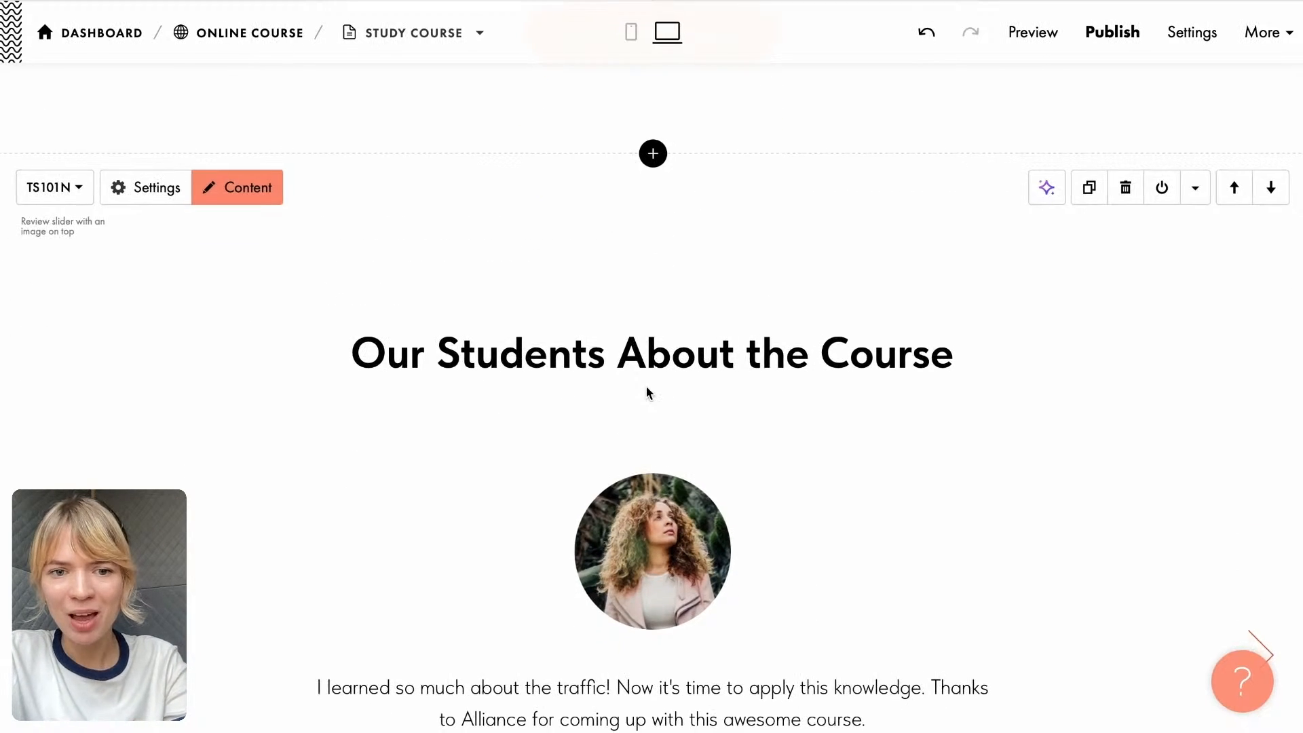
scroll(666, 434, "up", 1)
scroll(666, 433, "down", 1)
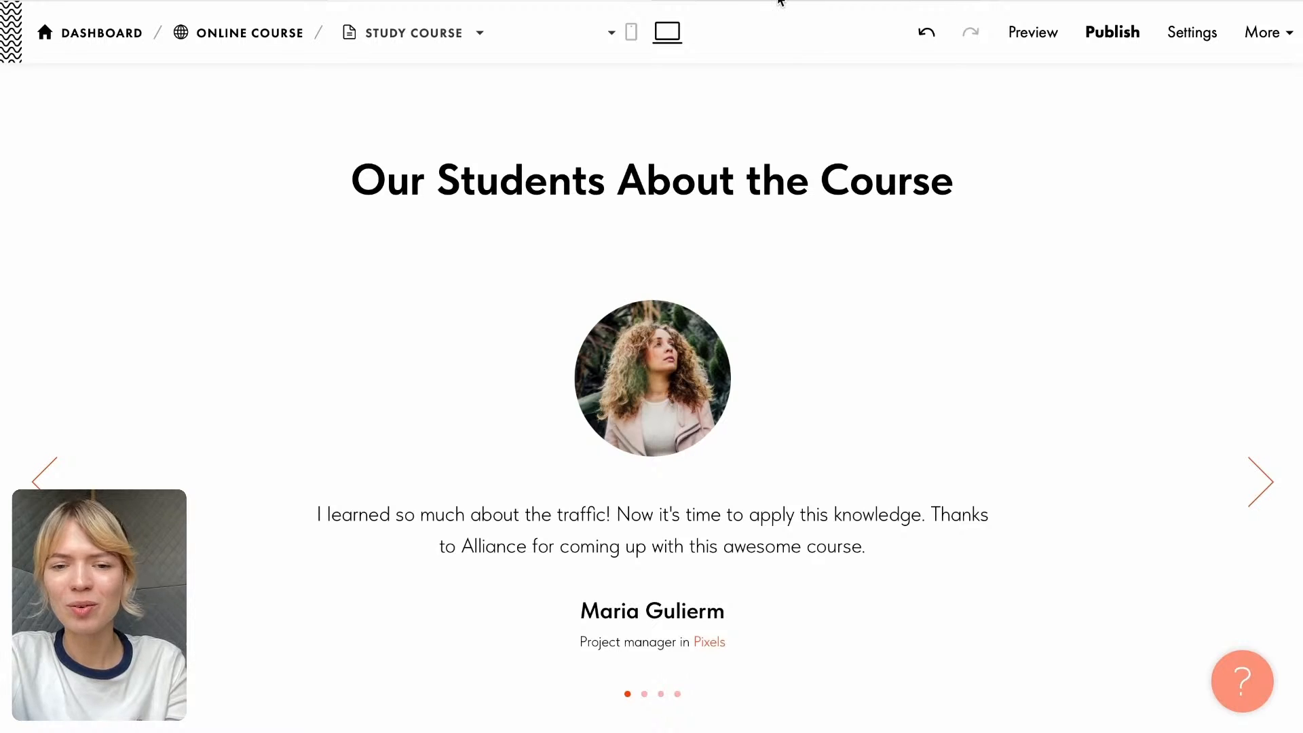
mouse_move(779, 3)
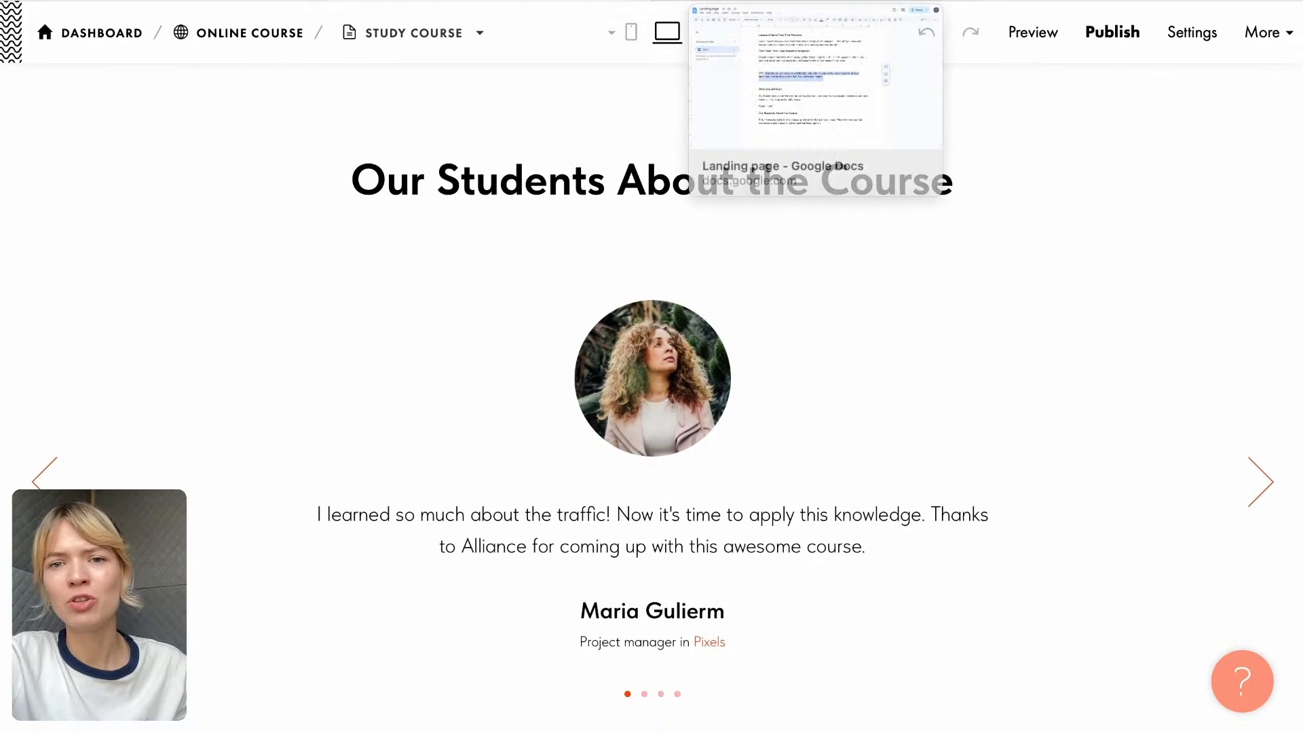
left_click(779, 3)
scroll(605, 405, "down", 1)
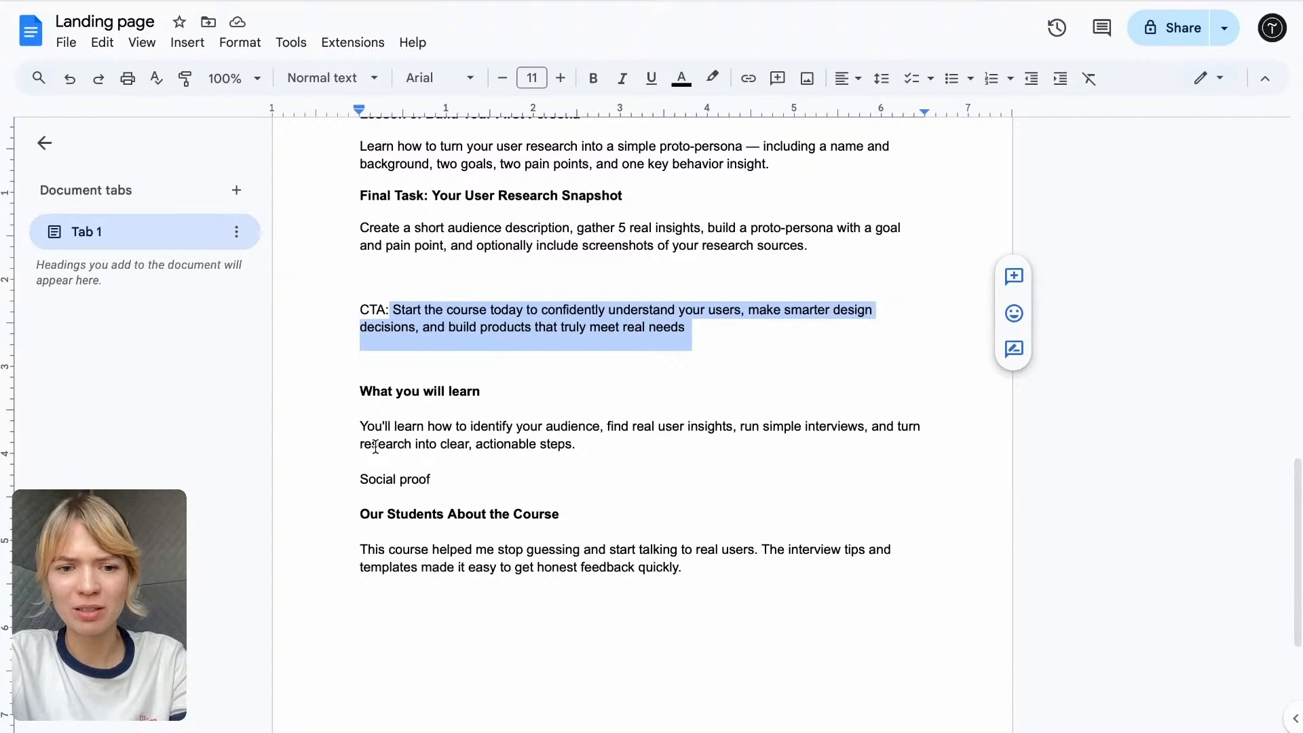
scroll(377, 448, "down", 2)
left_click_drag(359, 438, 710, 457)
key("ctrl+c")
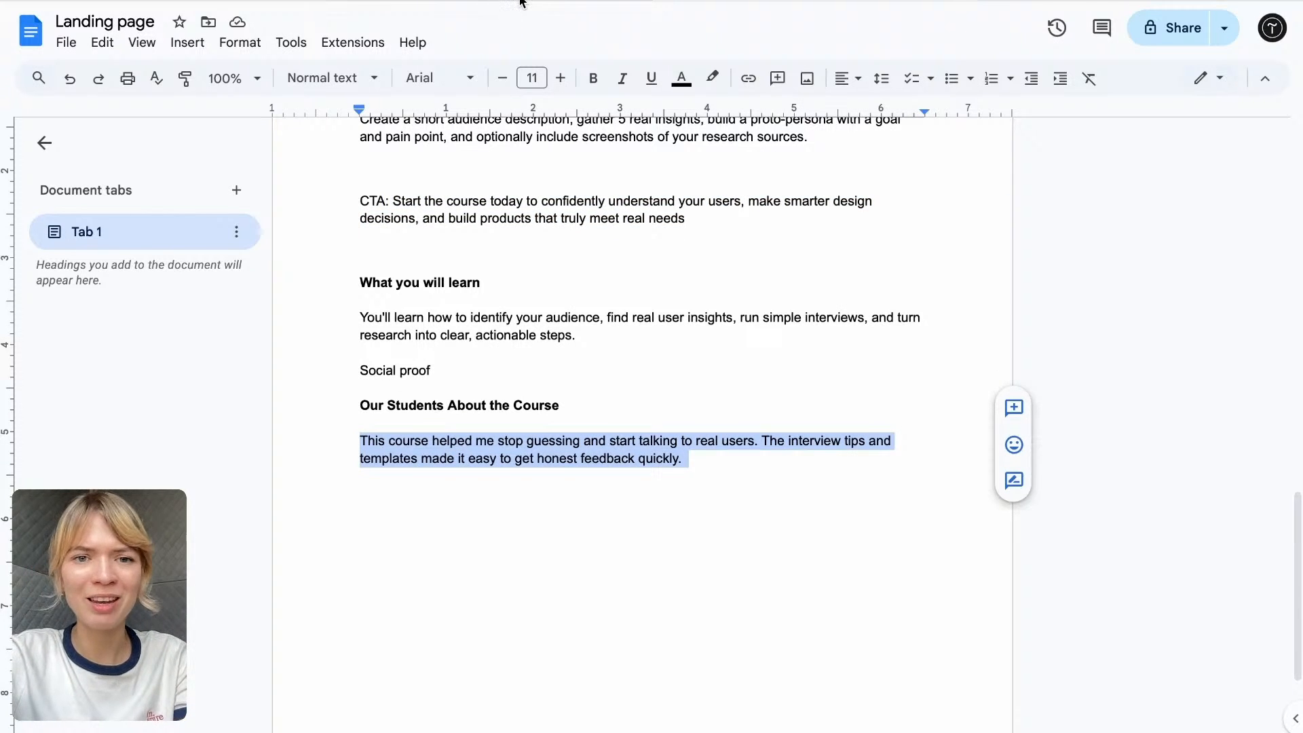
- Back in Tilda, replace the first student review's text with the copied testimonial and delete the trailing blank line
left_click(521, 3)
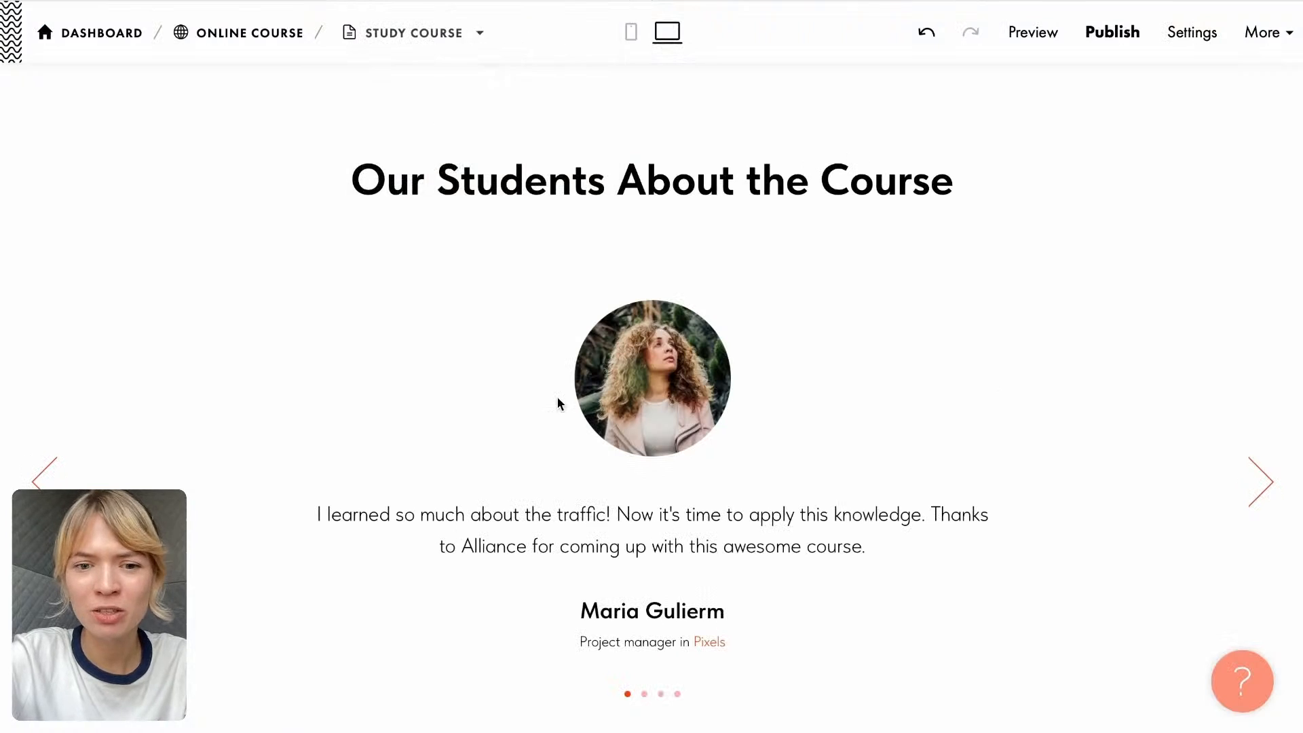
left_click(322, 516)
left_click_drag(322, 515, 893, 505)
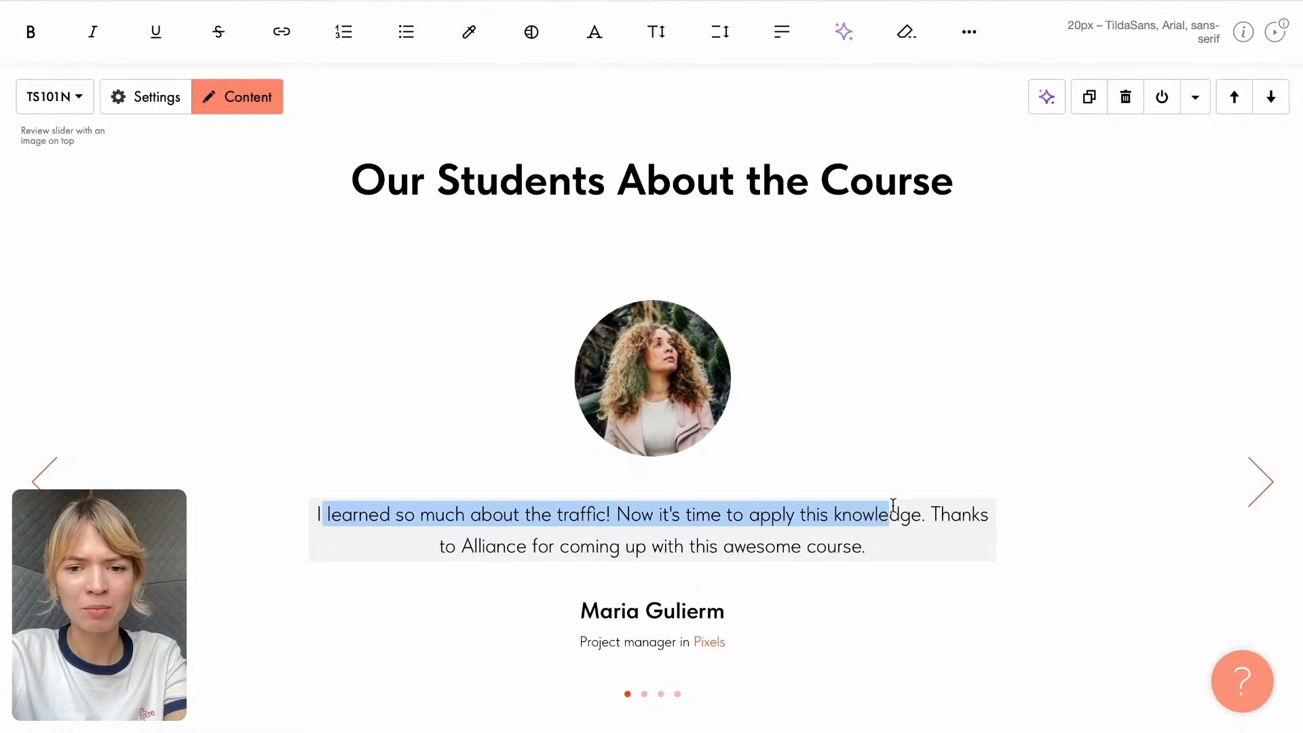
key("ctrl+a")
key("ctrl+v")
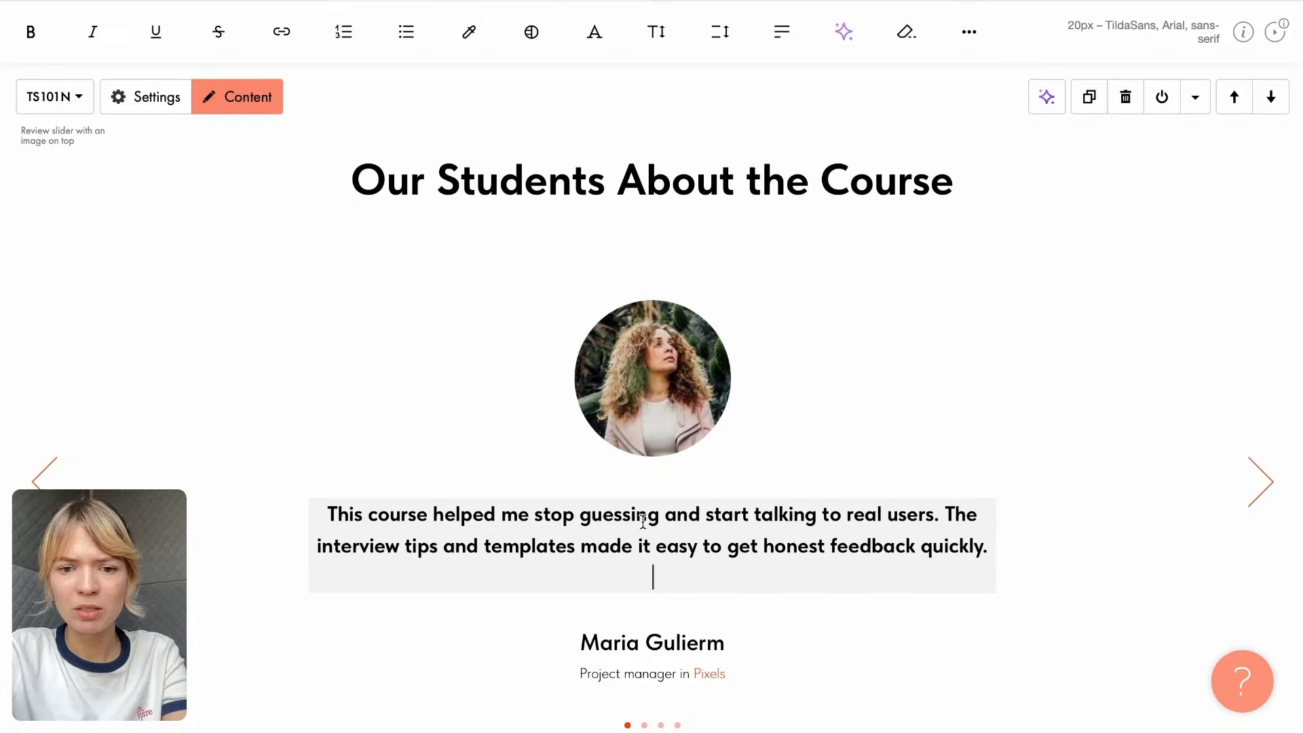
scroll(694, 540, "down", 1)
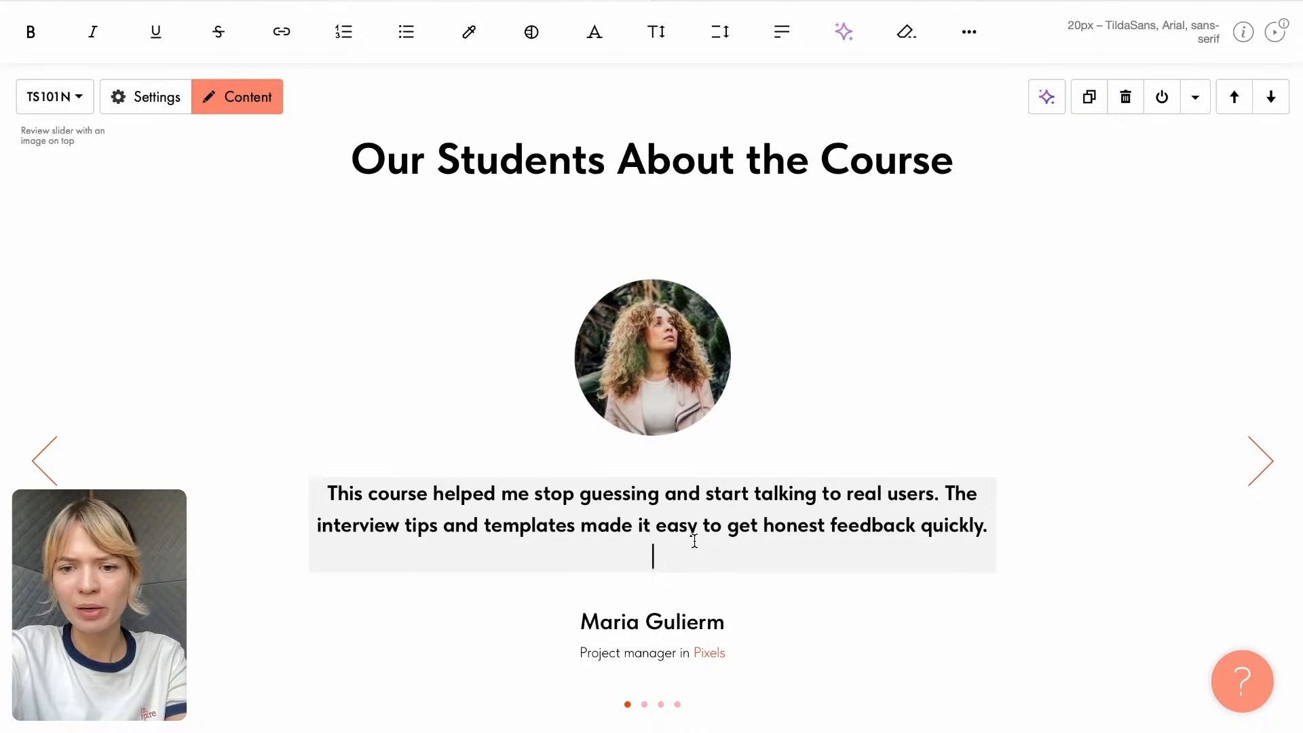
key("BackSpace")
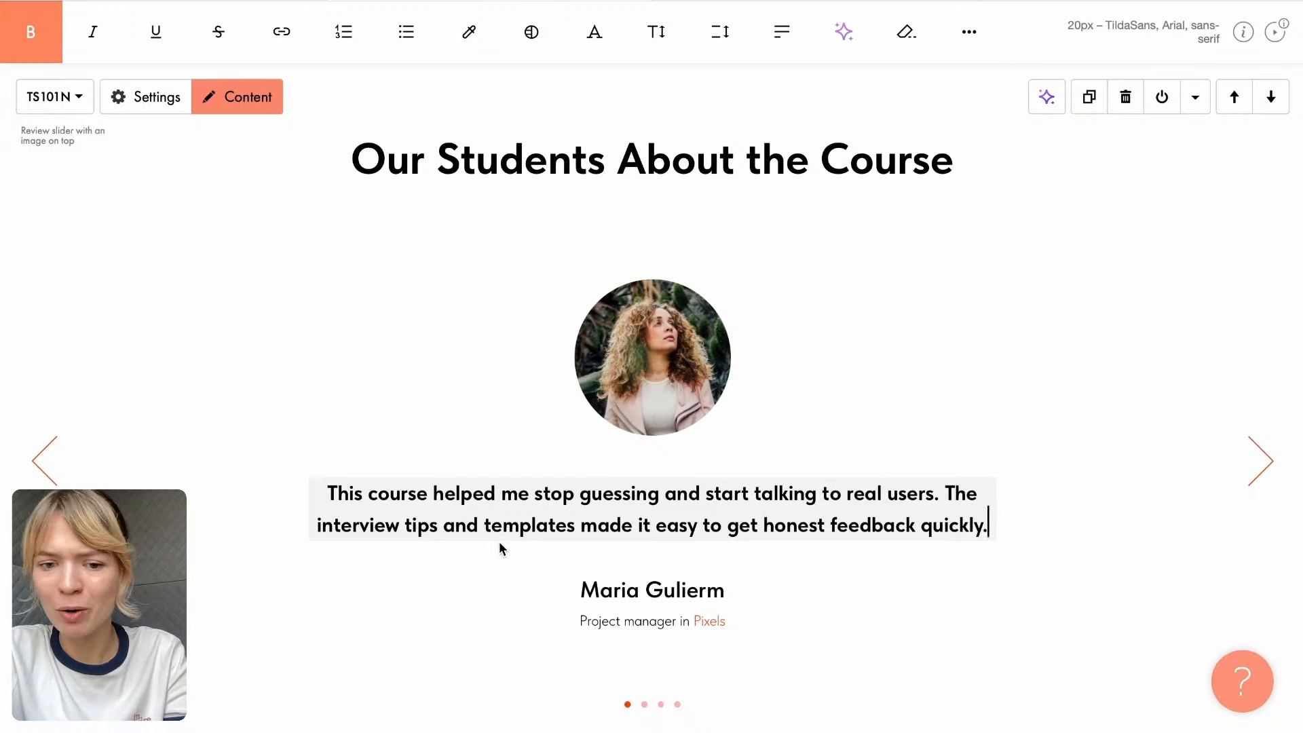
- Remove the bold formatting from the pasted review text in the students' review slider
triple_click(532, 514)
left_click(32, 56)
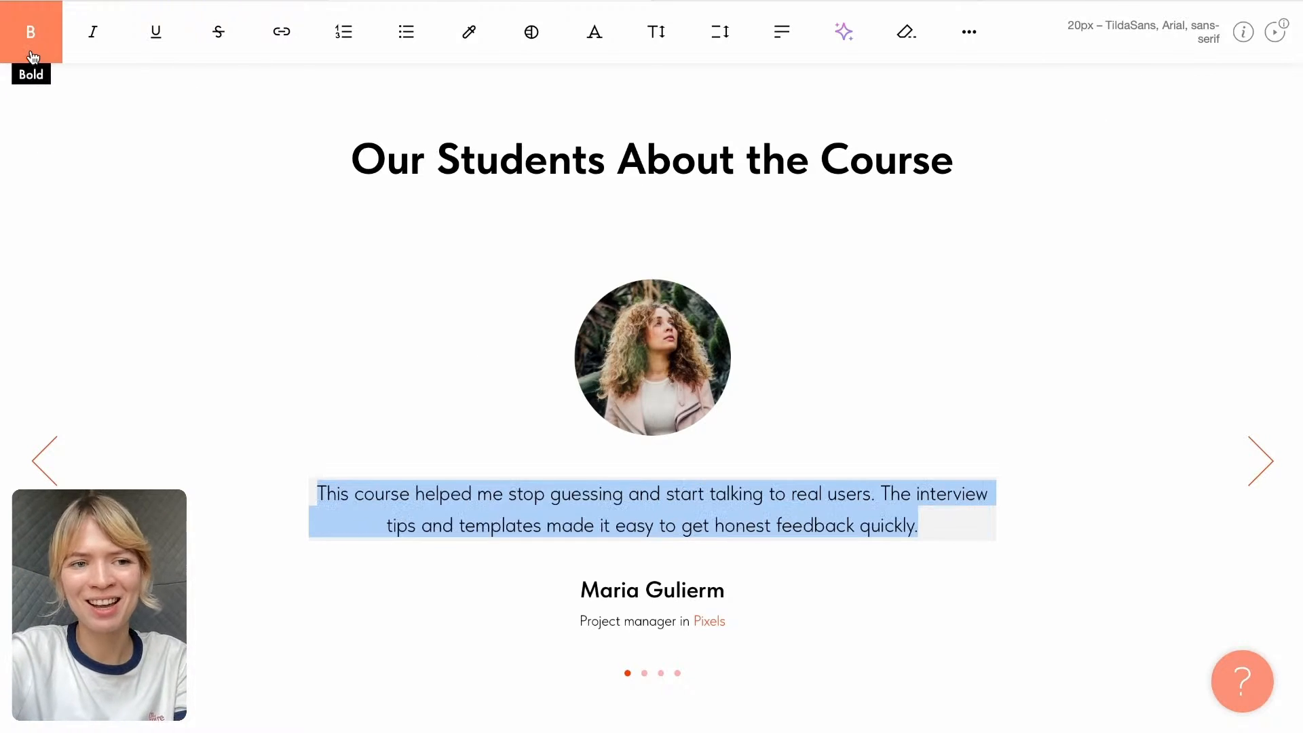
left_click(346, 427)
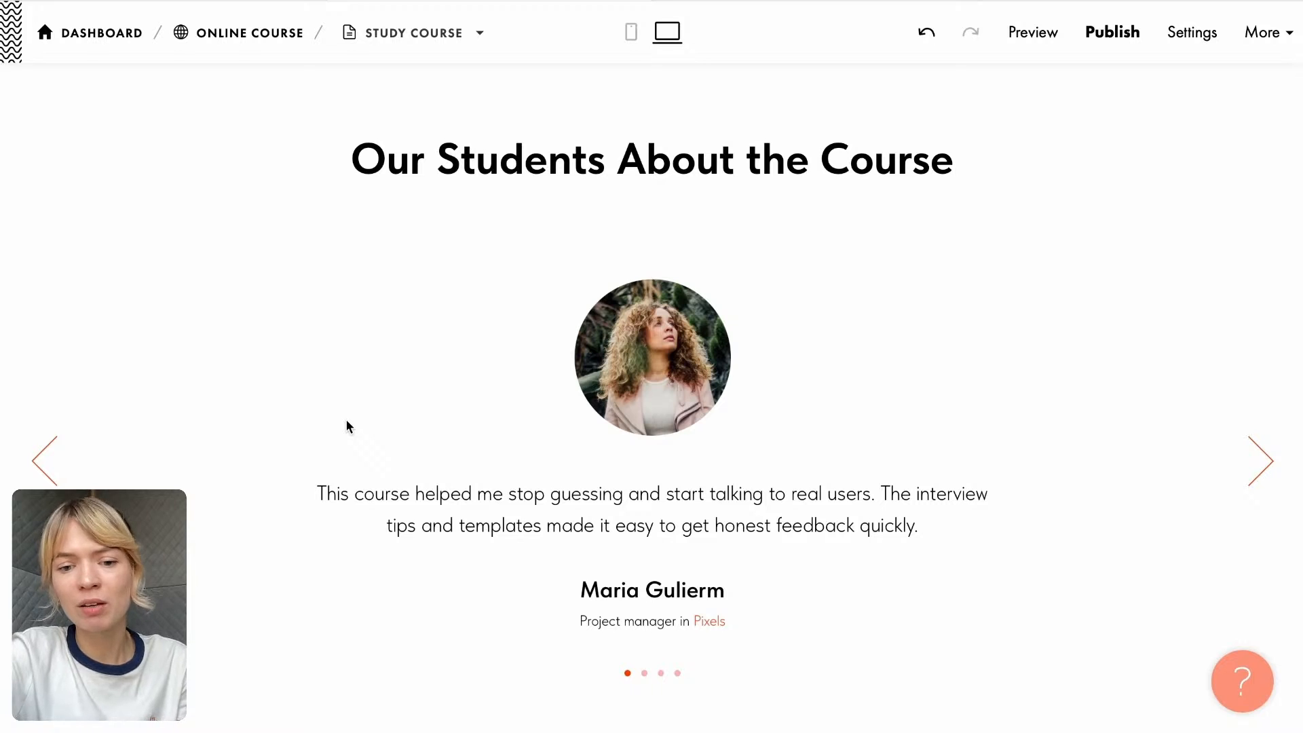
- Delete the "What will we give you after the course?" block below the student reviews
mouse_move(569, 718)
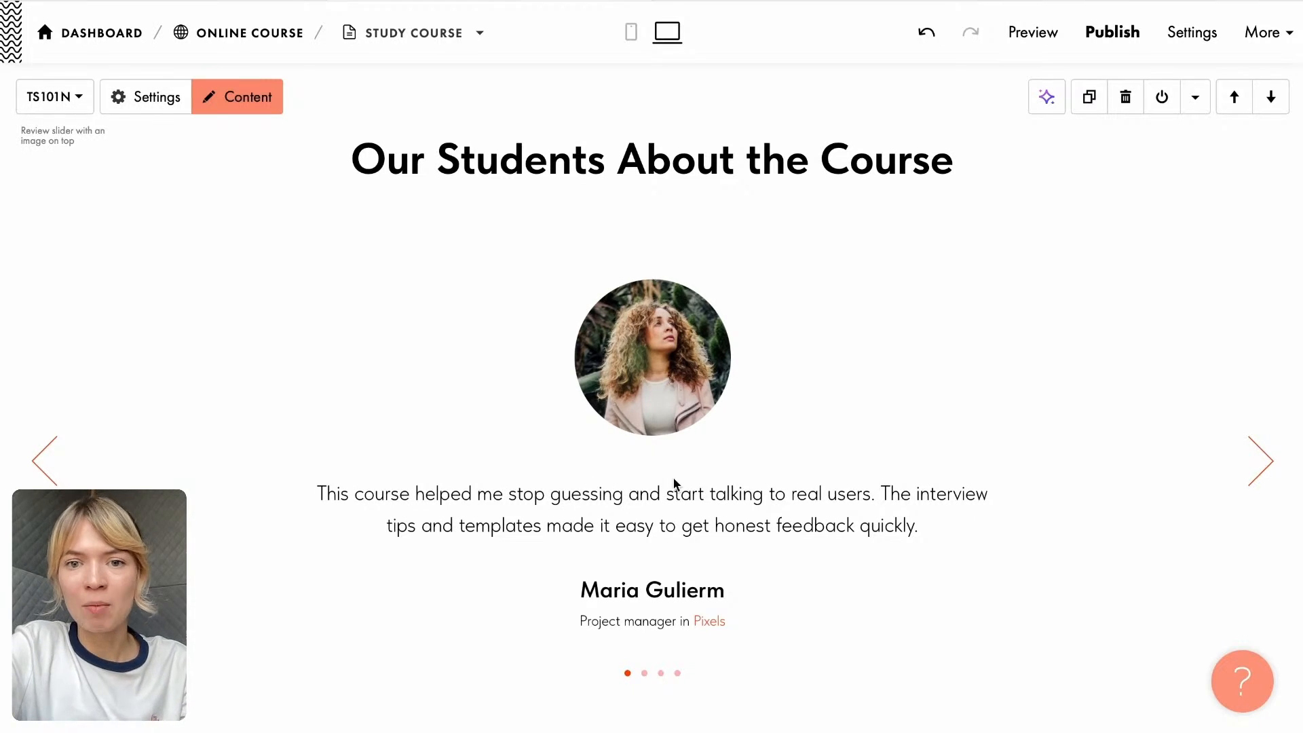
scroll(676, 481, "down", 4)
scroll(676, 482, "up", 3)
scroll(674, 478, "down", 1)
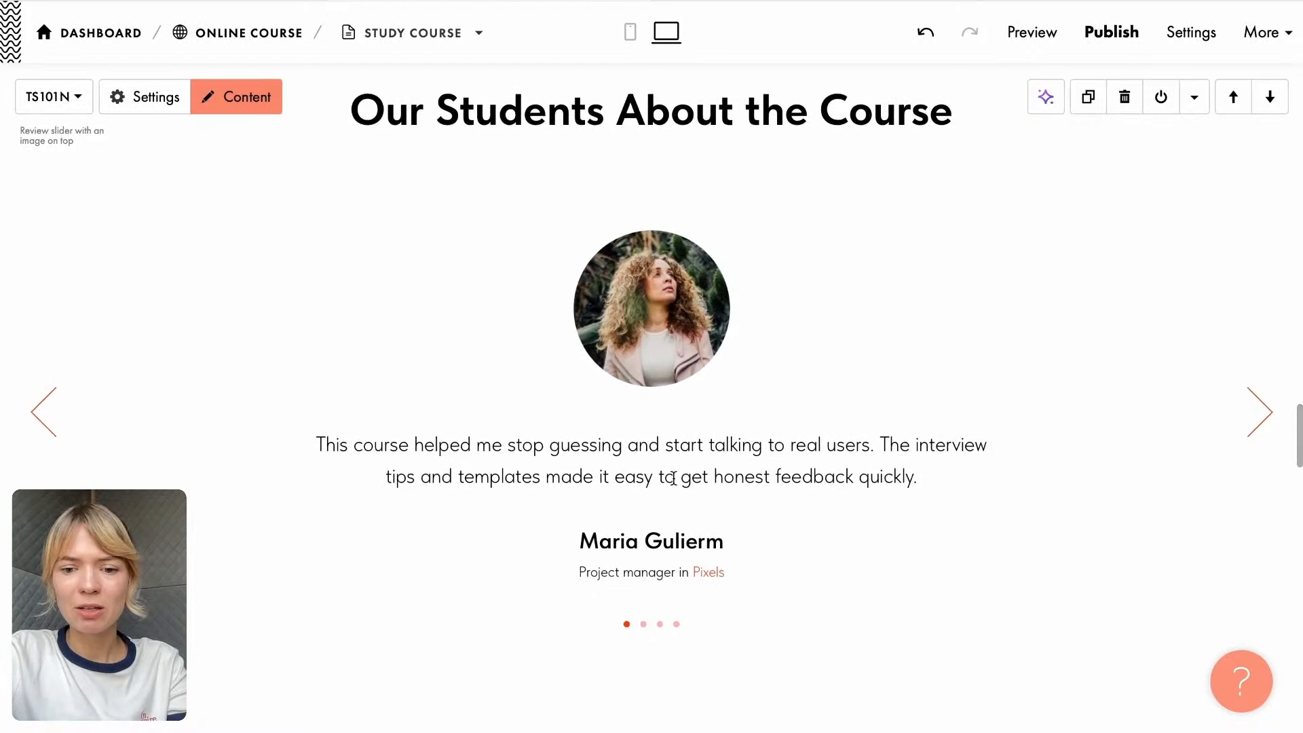
scroll(674, 478, "down", 12)
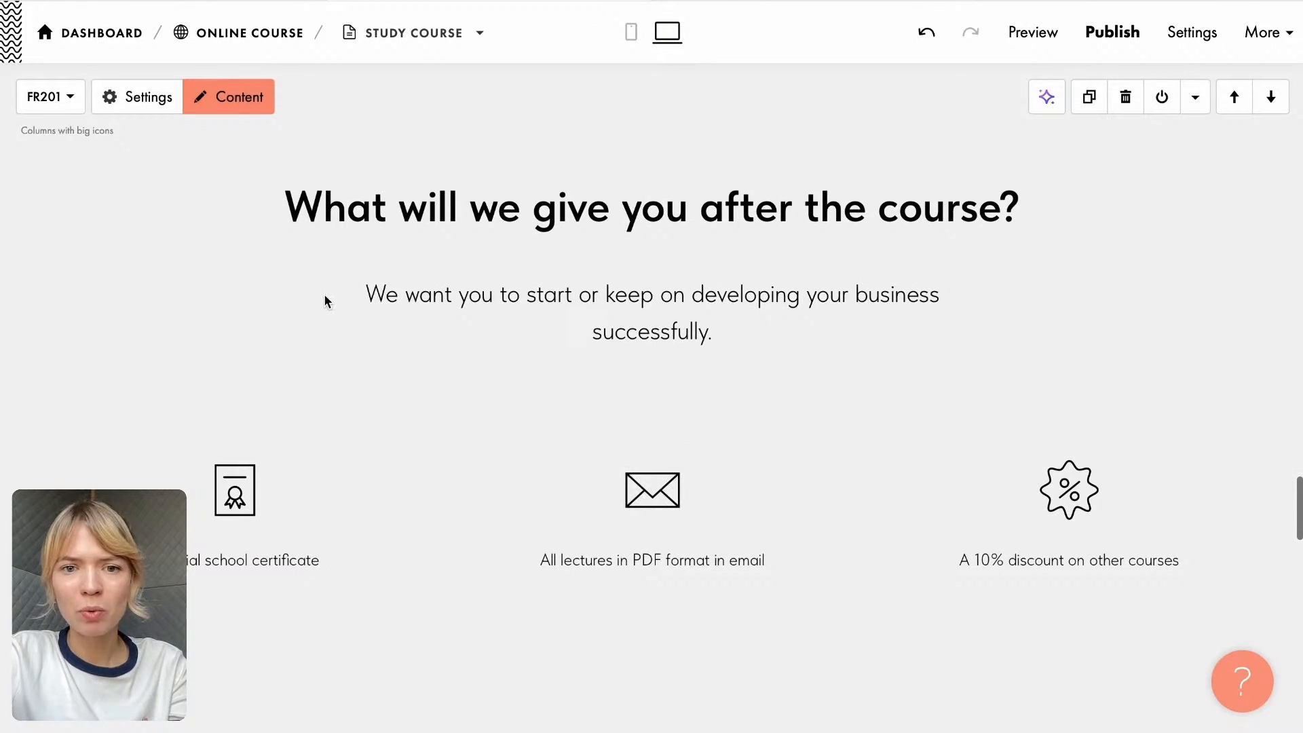
scroll(897, 301, "up", 2)
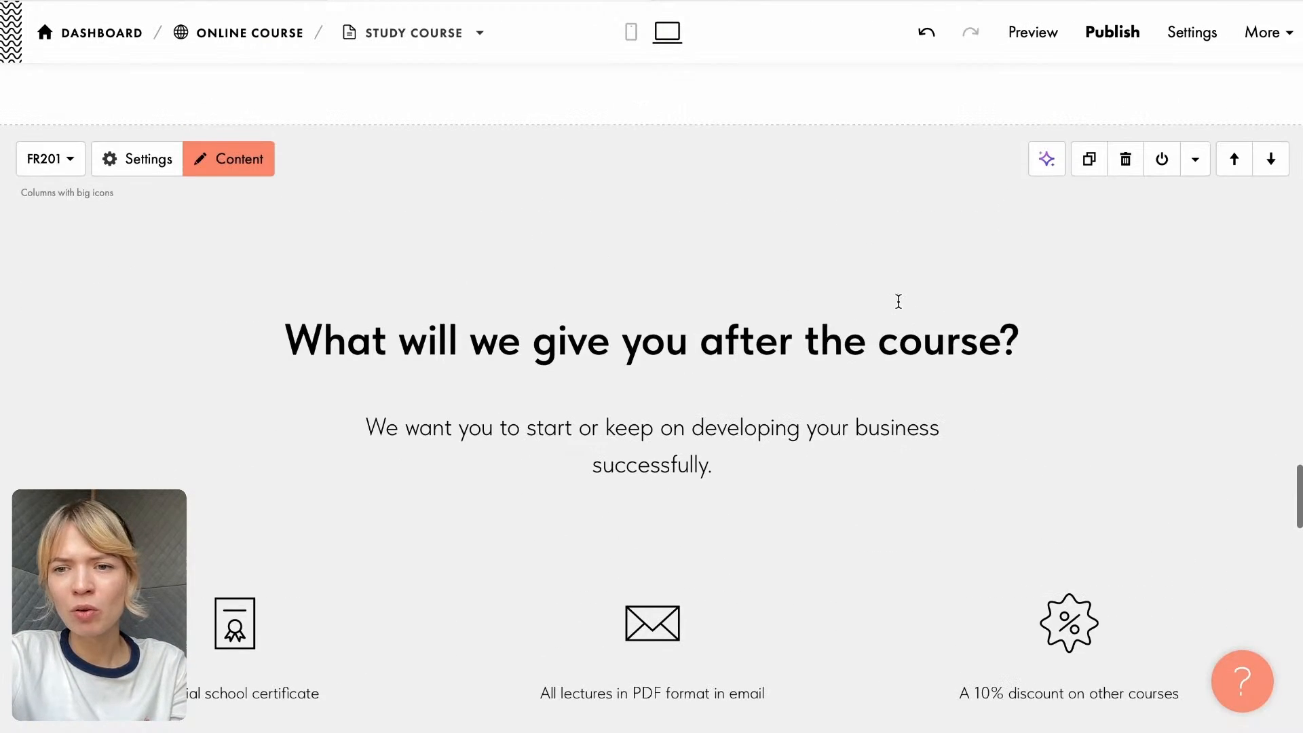
left_click(1126, 159)
- Copy the CTA sentence beginning "Start the course today" from the Google Doc for the "Book a free lesson!" block
scroll(822, 403, "up", 19)
scroll(821, 403, "down", 12)
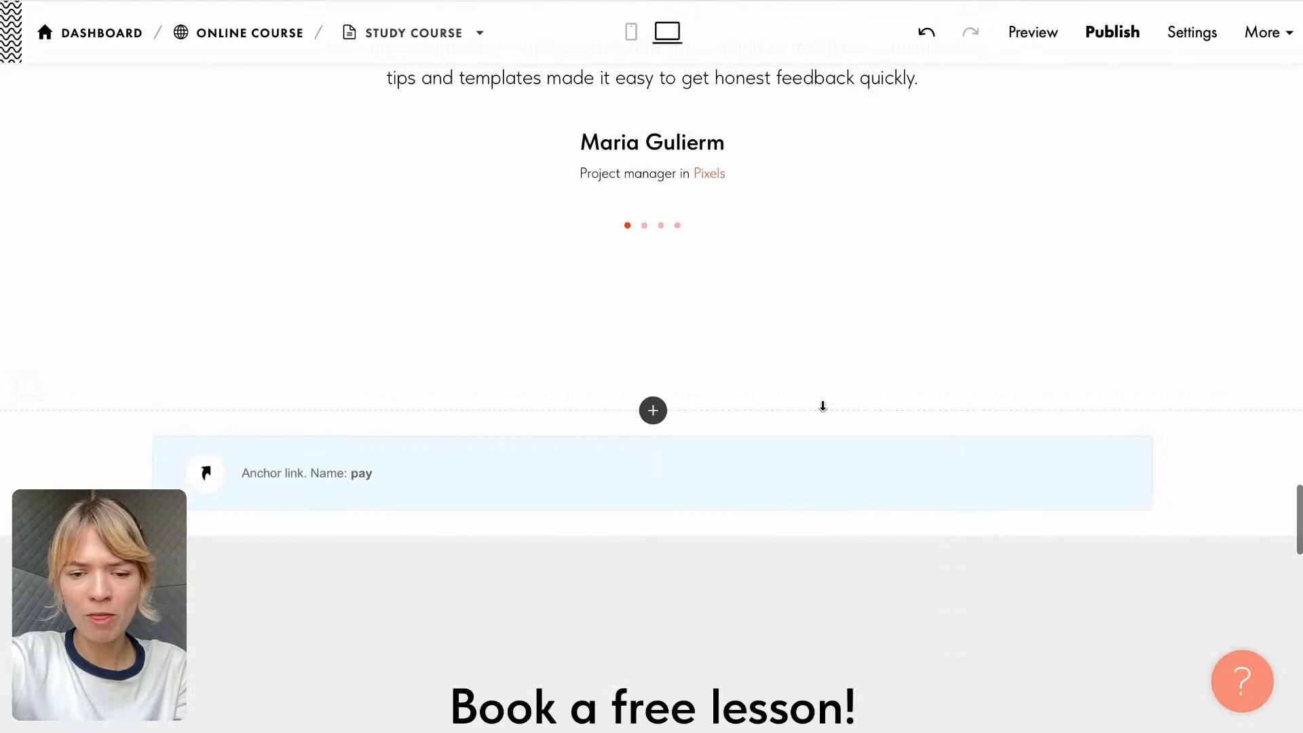
scroll(822, 405, "down", 8)
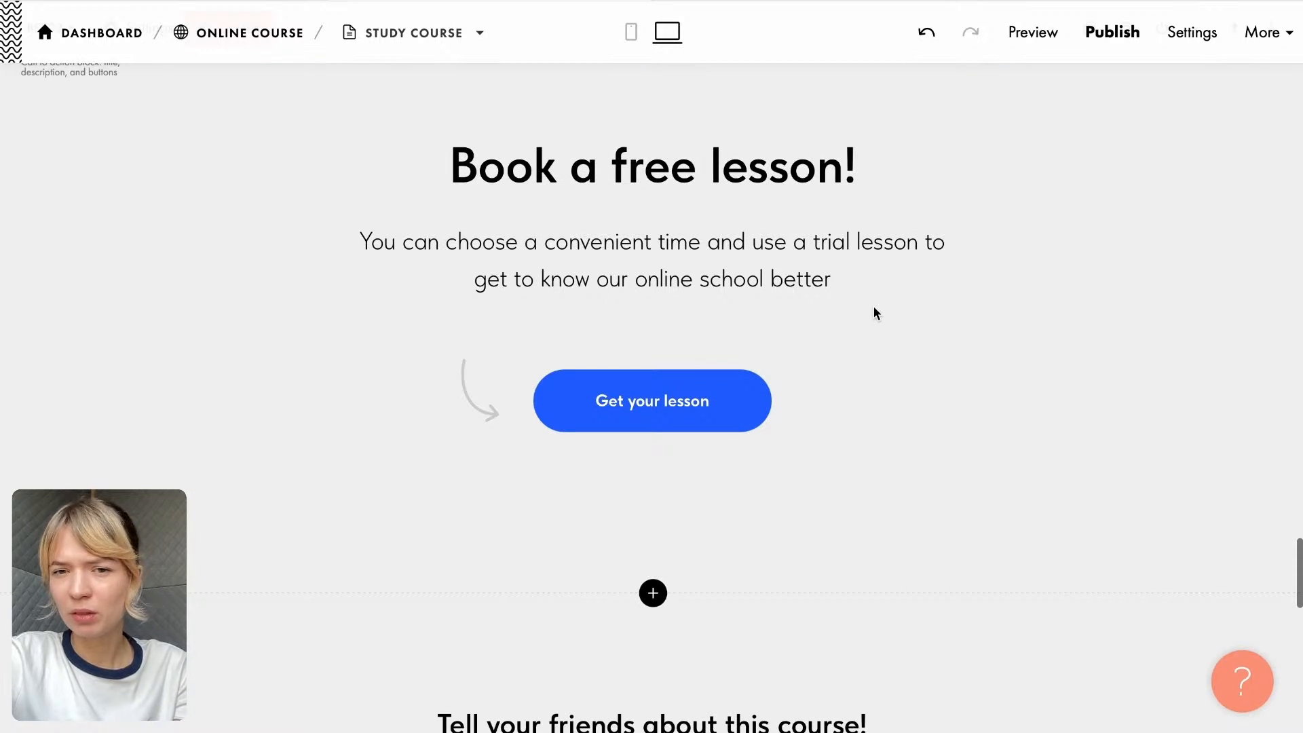
scroll(722, 272, "down", 7)
scroll(721, 281, "up", 8)
left_click(597, 251)
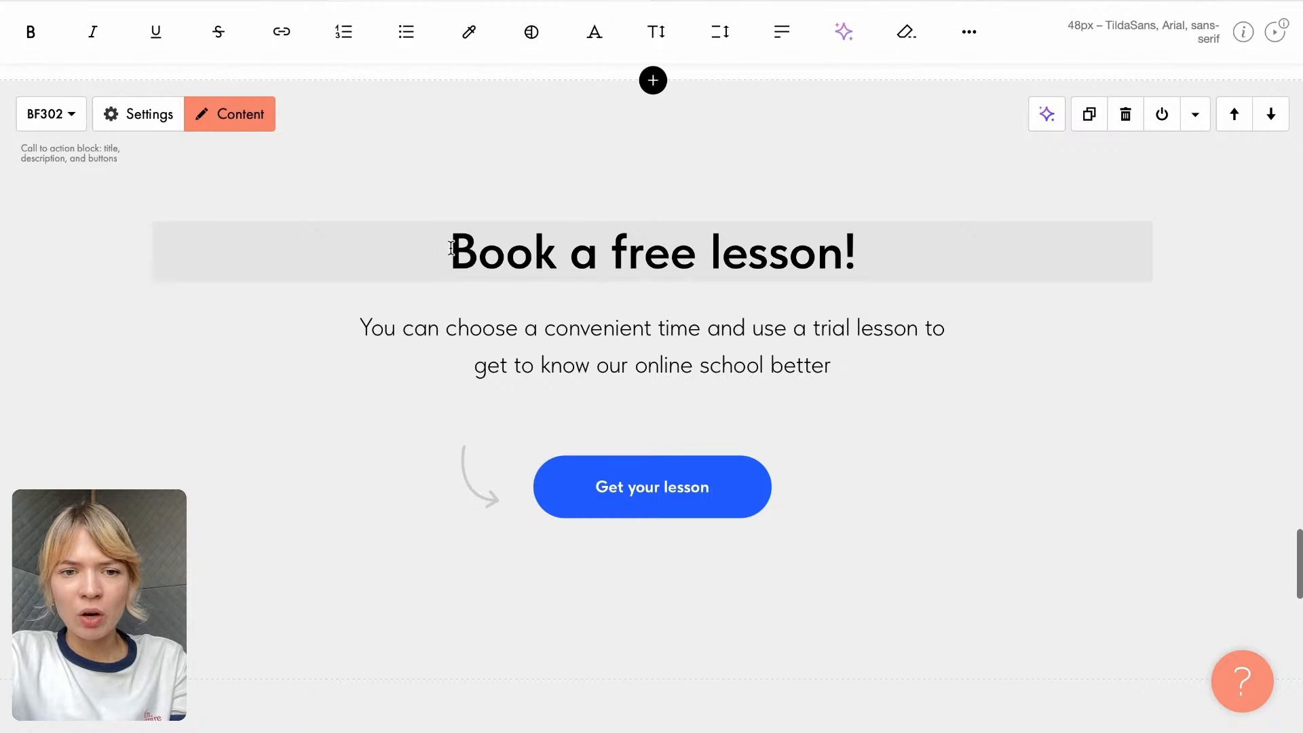
left_click_drag(439, 248, 926, 271)
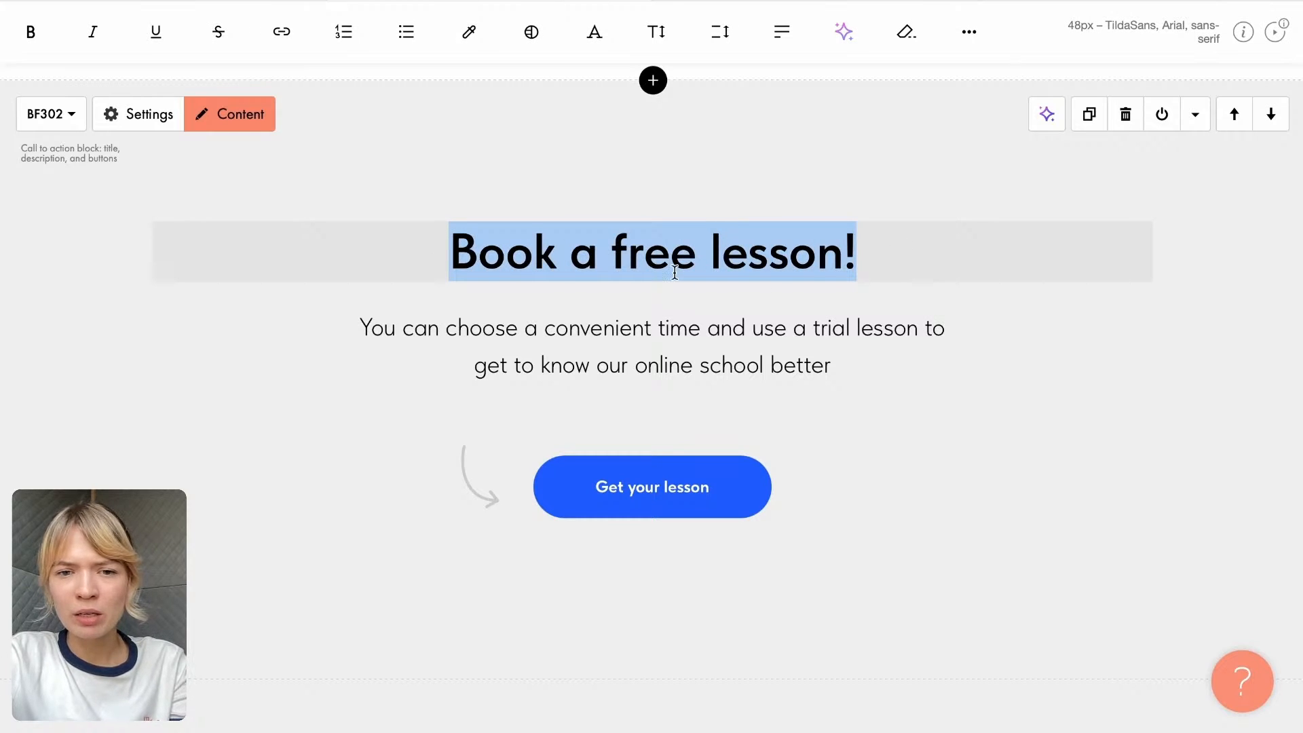
scroll(675, 273, "up", 1)
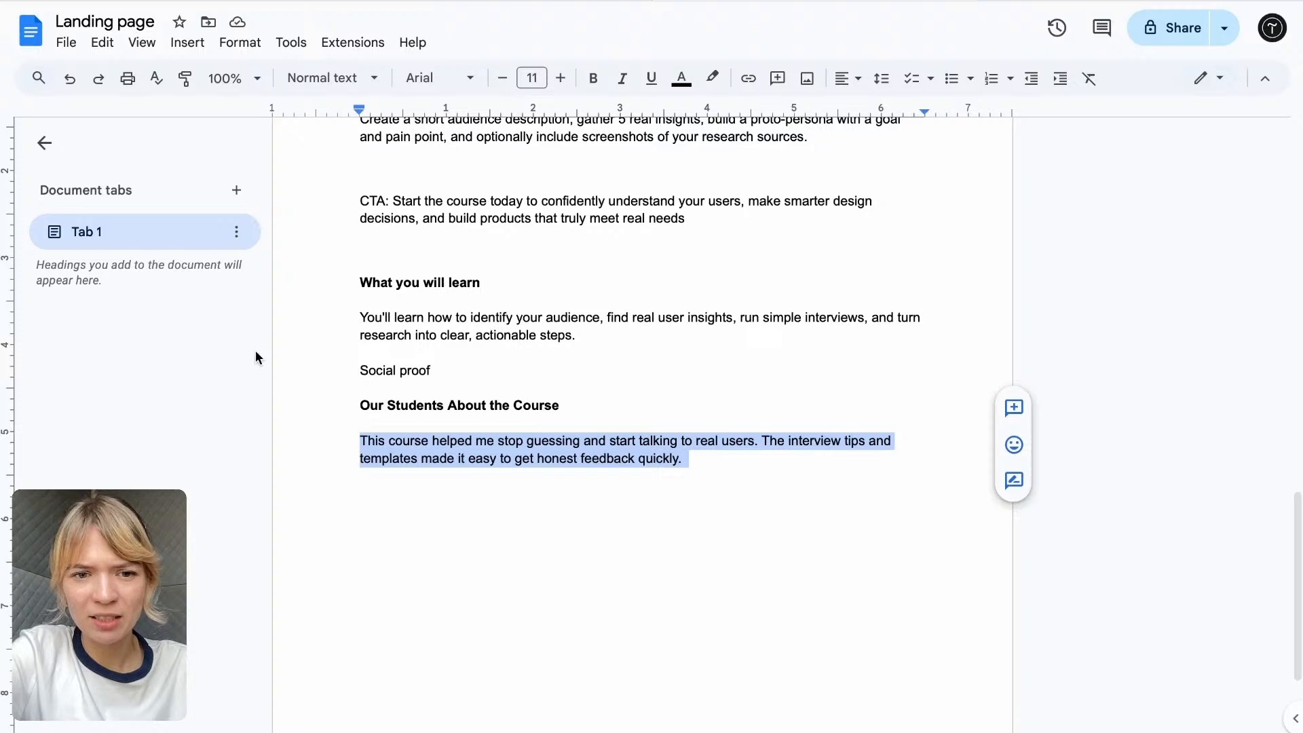
scroll(403, 389, "down", 1)
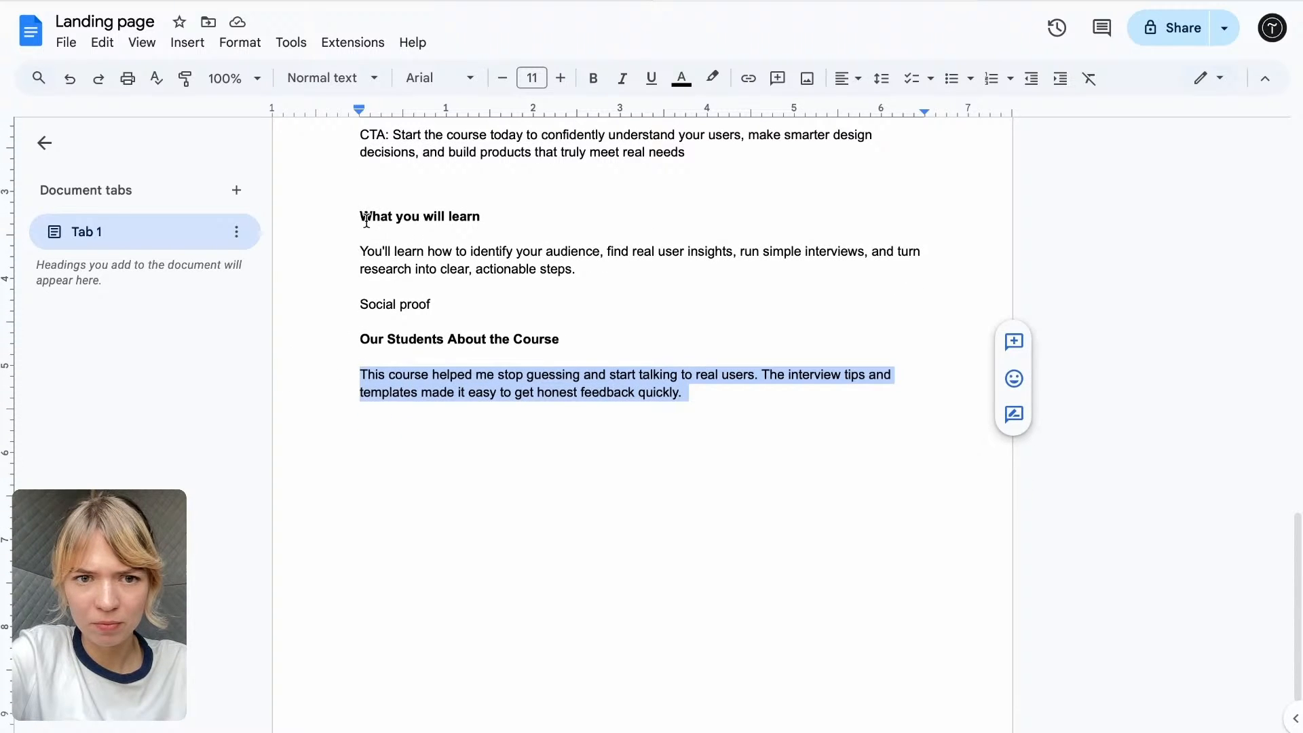
scroll(370, 245, "up", 3)
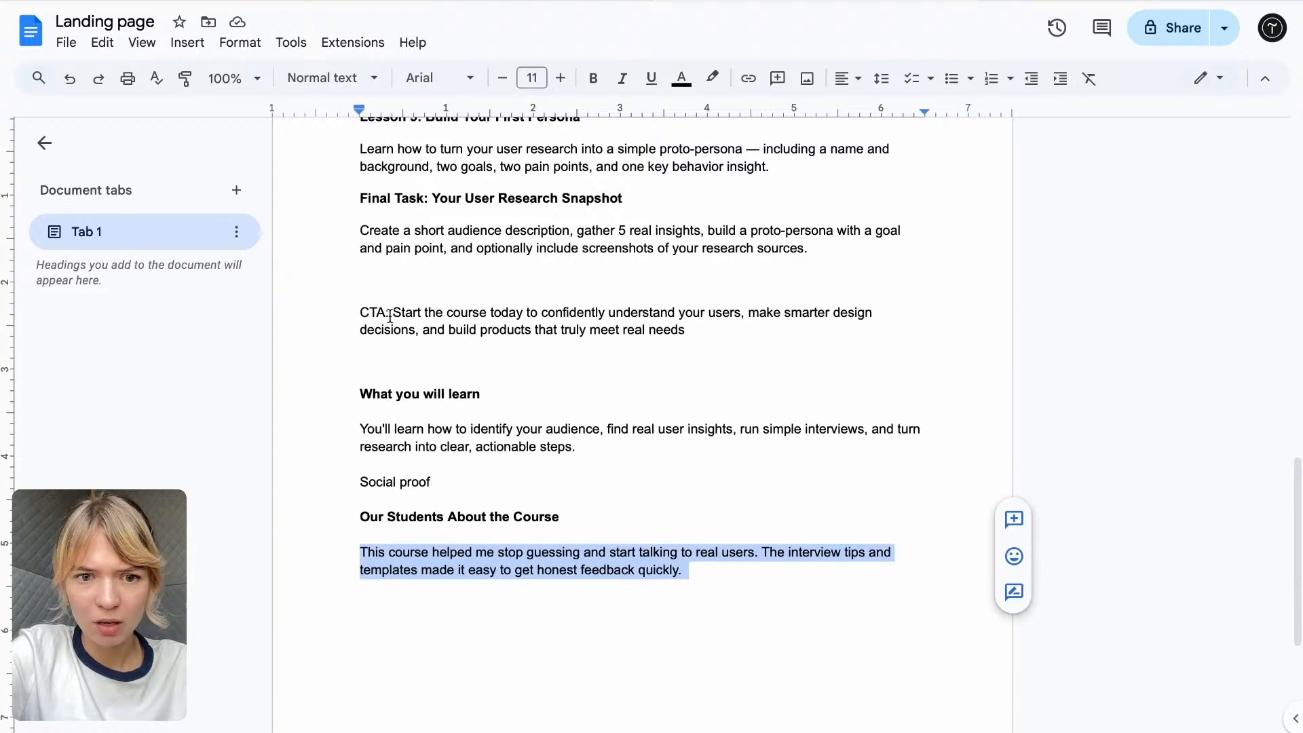
left_click_drag(393, 312, 754, 338)
key("ctrl+c")
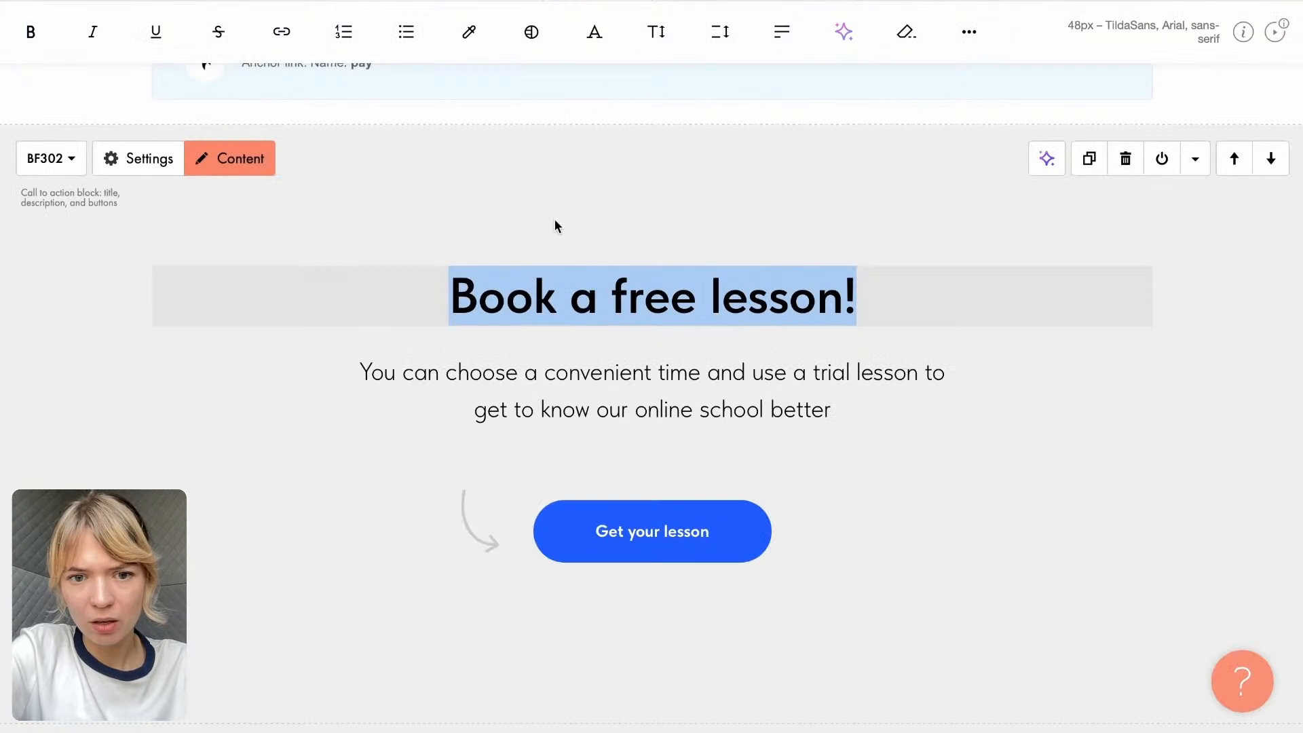
- Replace the description under "Book a free lesson!" in Tilda with the copied CTA sentence, removing its trailing blank lines and bold formatting
left_click(543, 372)
left_click_drag(354, 368, 980, 407)
key("ctrl+v")
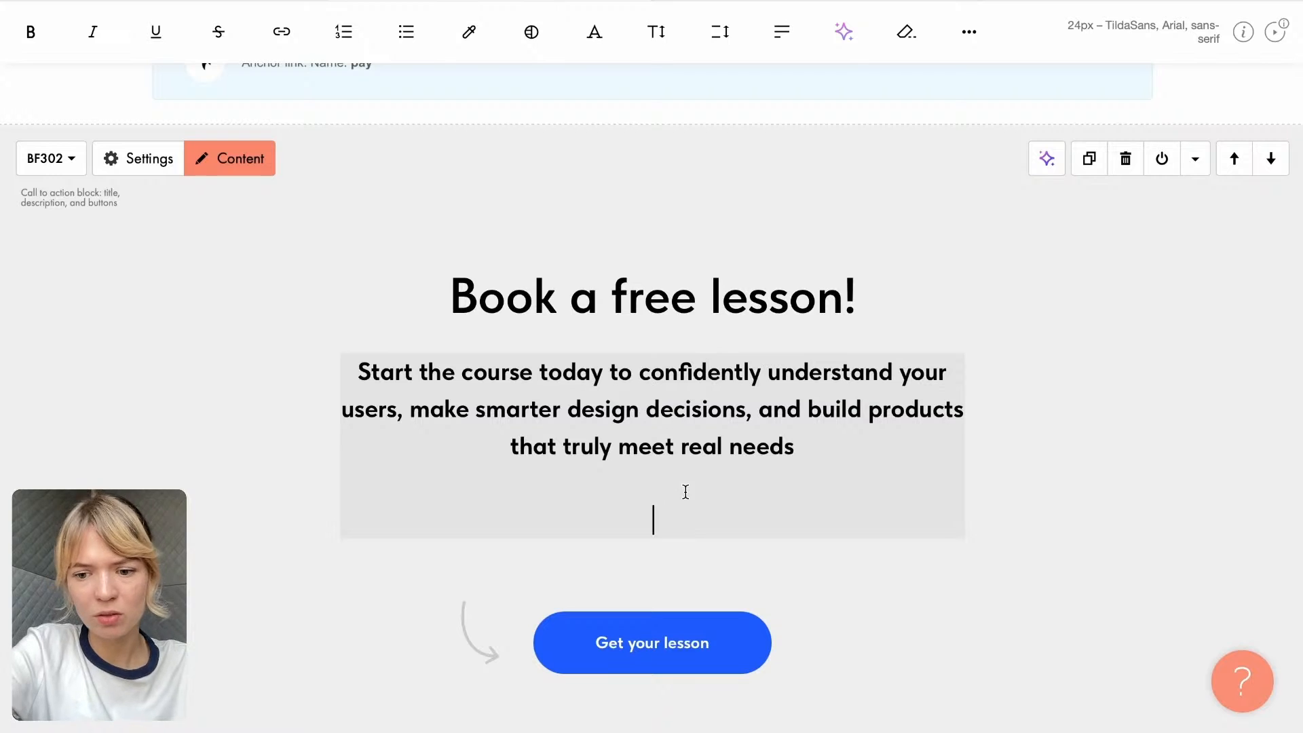
key("BackSpace")
key("BackSpace")
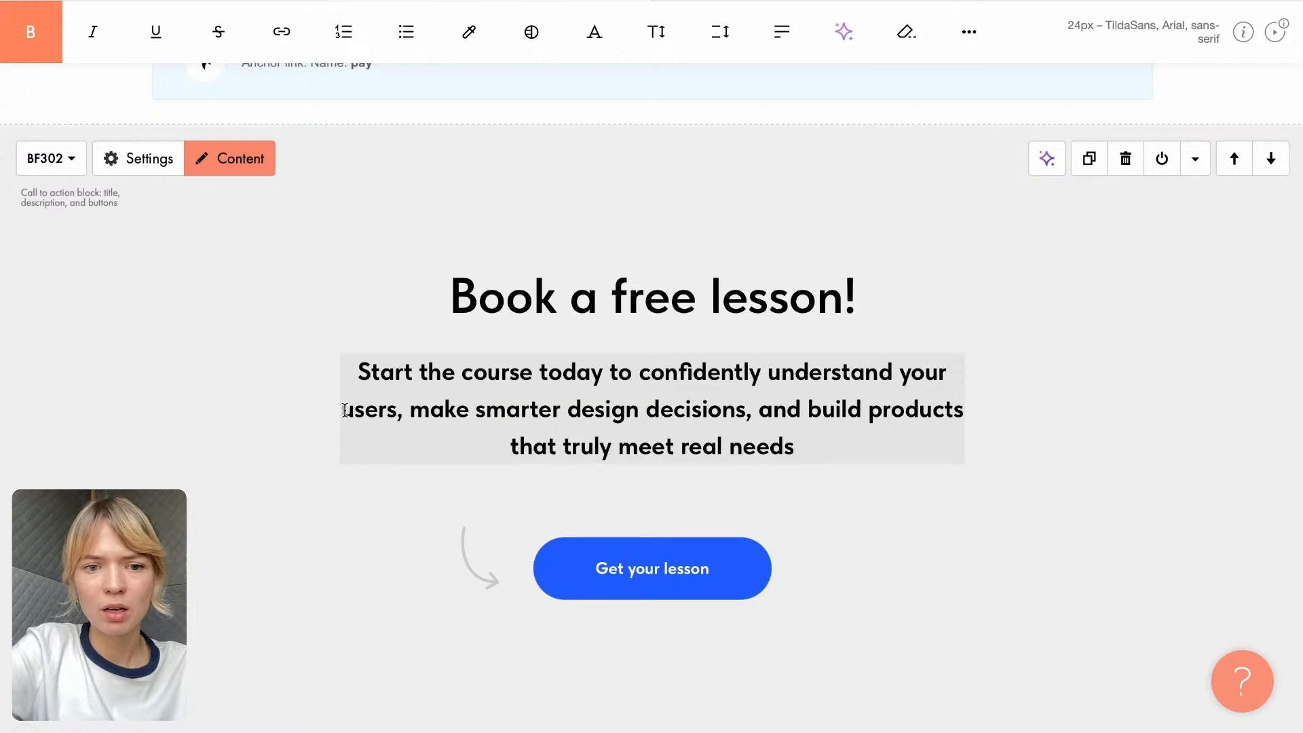
left_click_drag(363, 370, 811, 442)
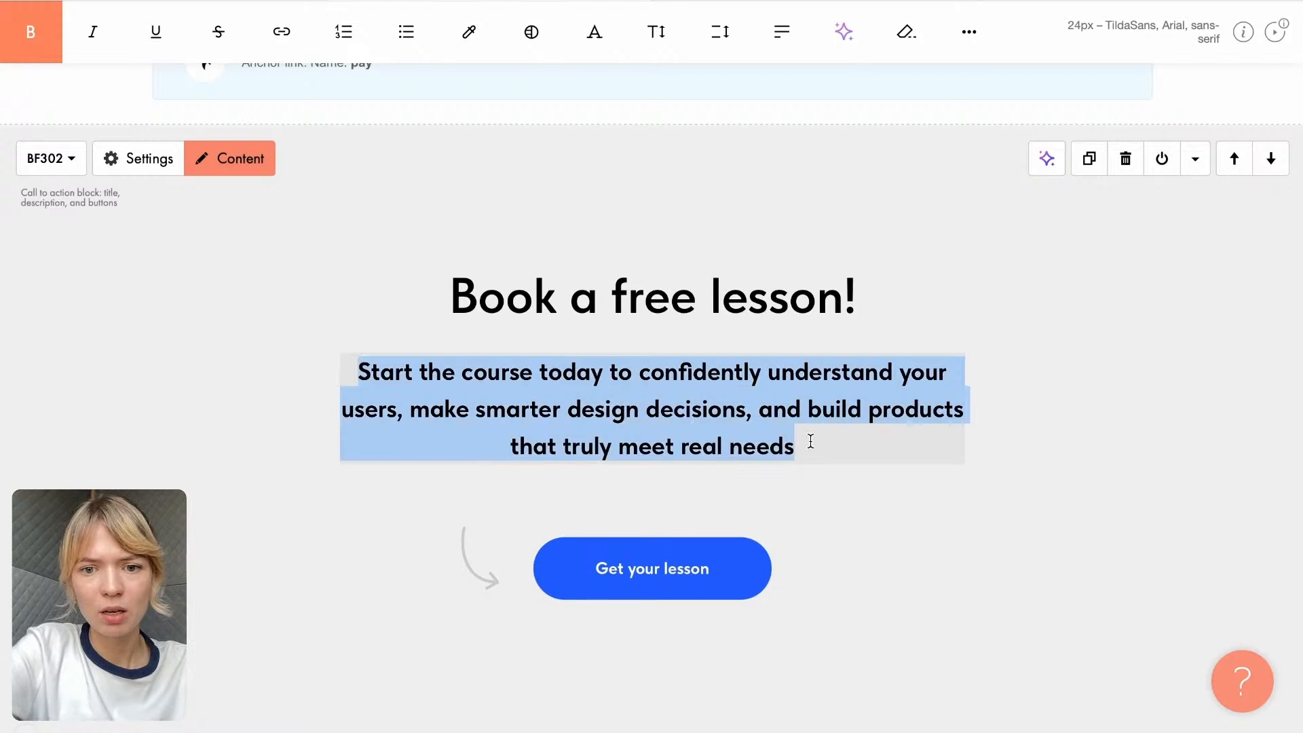
left_click(51, 61)
- Change the "Book a free lesson!" title to "Save your spot!"
left_click(643, 299)
left_click_drag(570, 299, 860, 279)
triple_click(858, 278)
type("Save your spot")
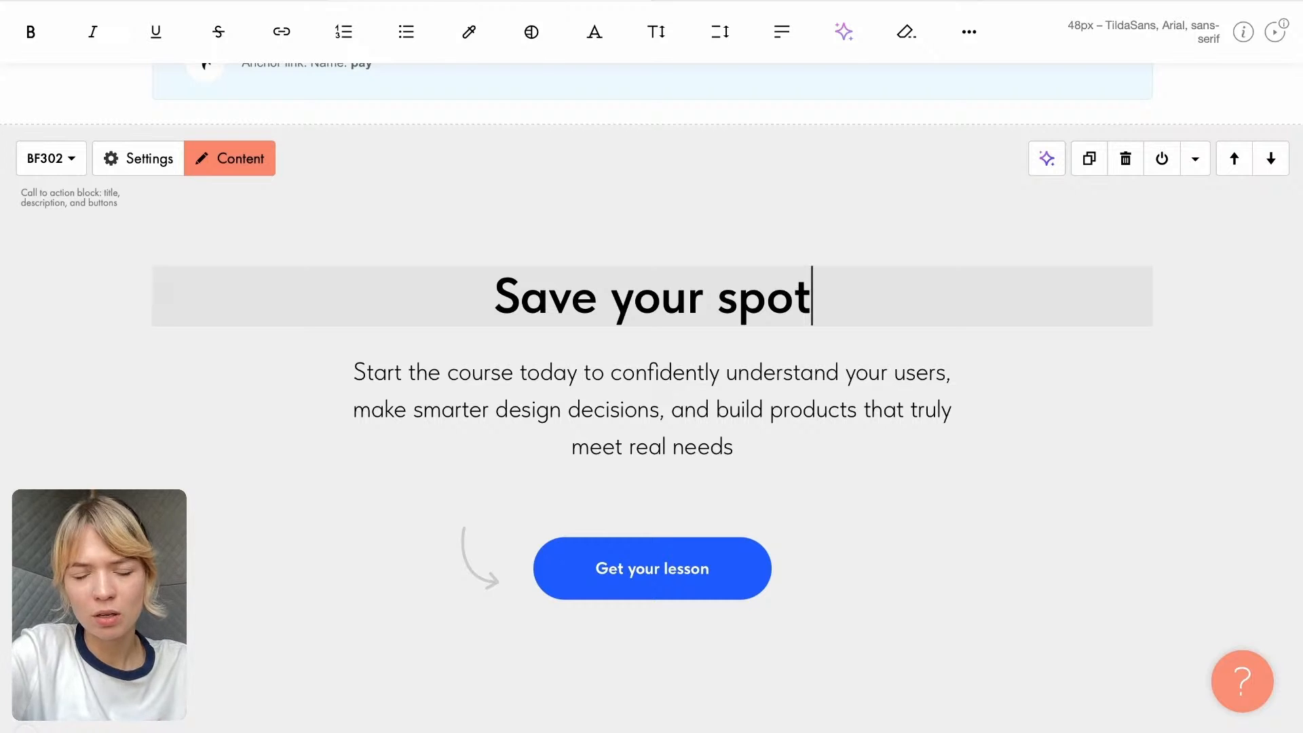
type("!")
left_click(652, 568)
scroll(623, 156, "down", 4)
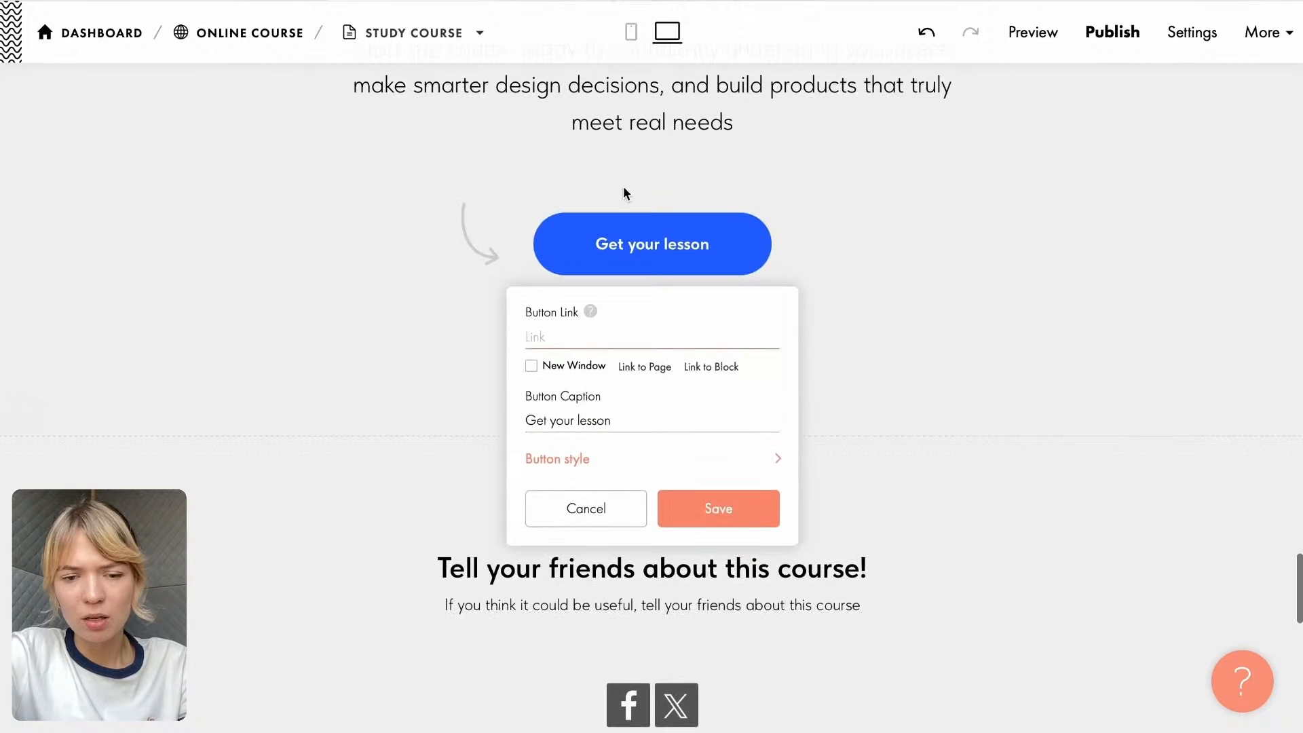
left_click_drag(635, 421, 498, 422)
left_click(497, 423)
scroll(476, 380, "down", 9)
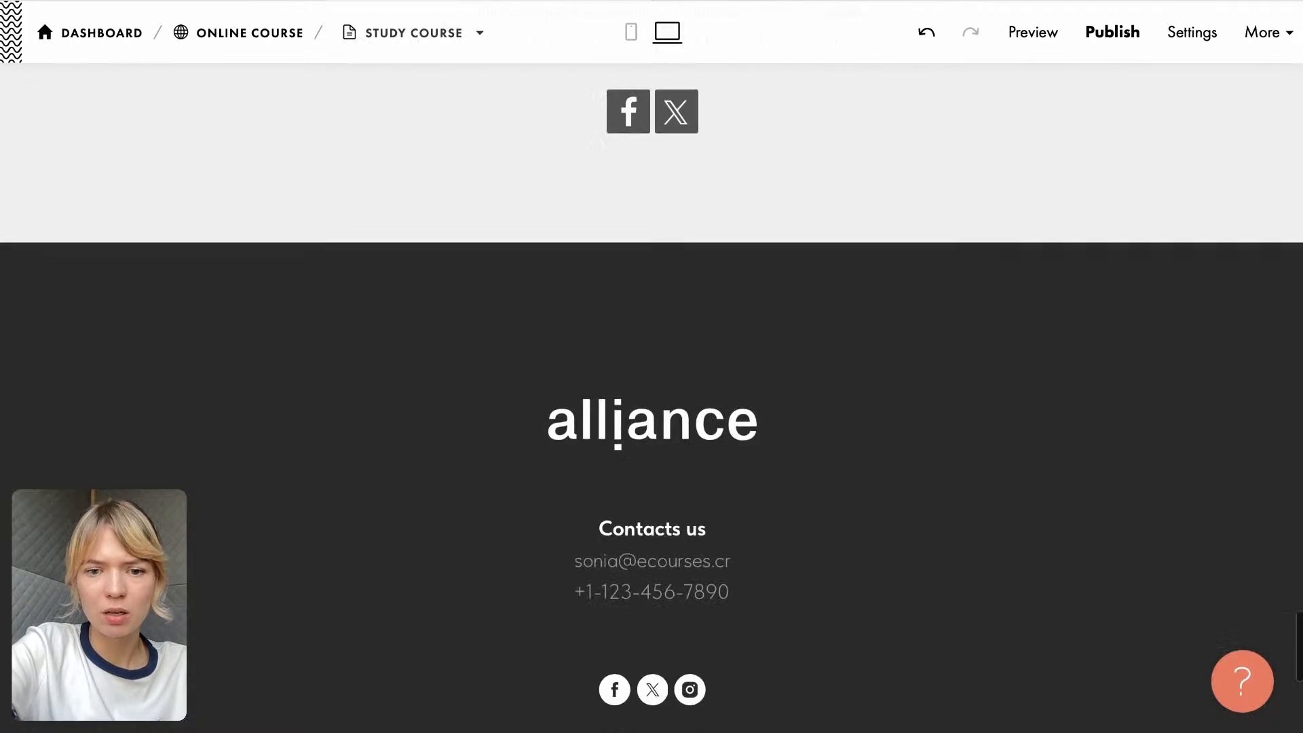
scroll(473, 357, "up", 9)
- Change the caption of the "Get your lesson" button in the "Save your spot!" block to "Get started"
left_click(583, 198)
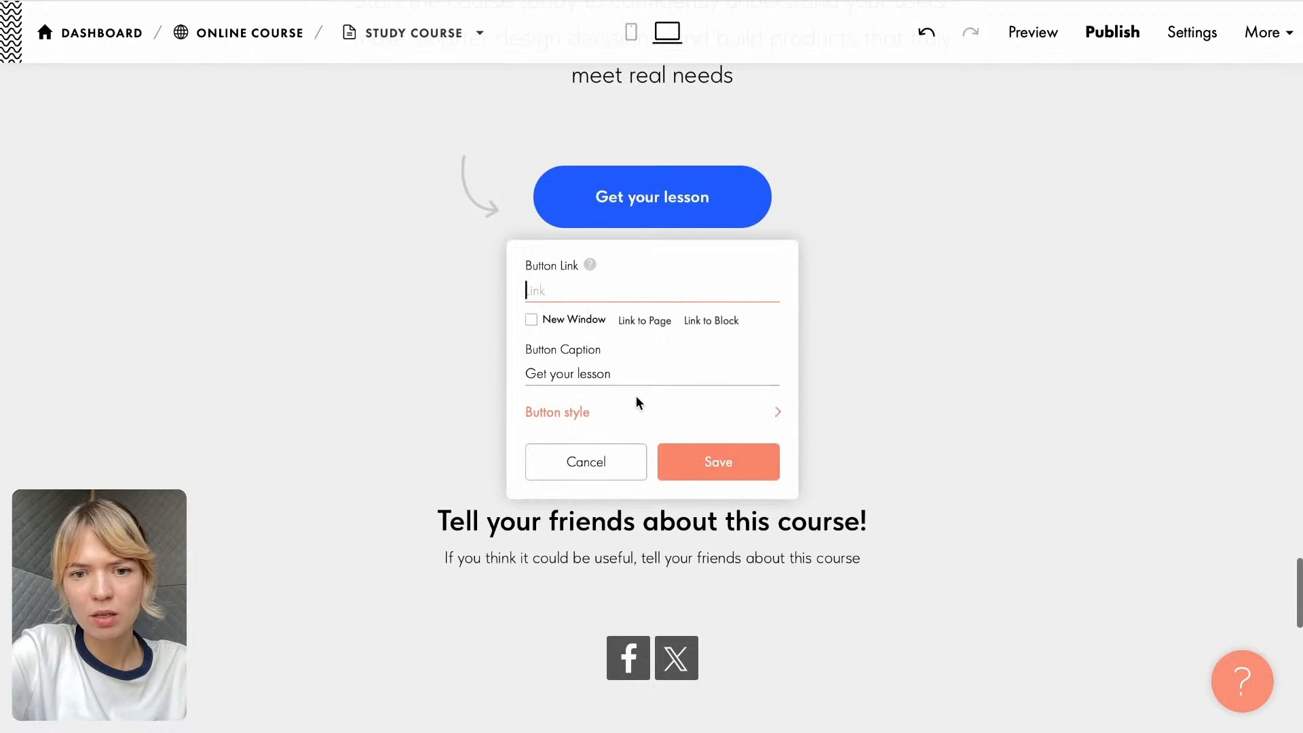
left_click_drag(631, 377, 523, 376)
type("G")
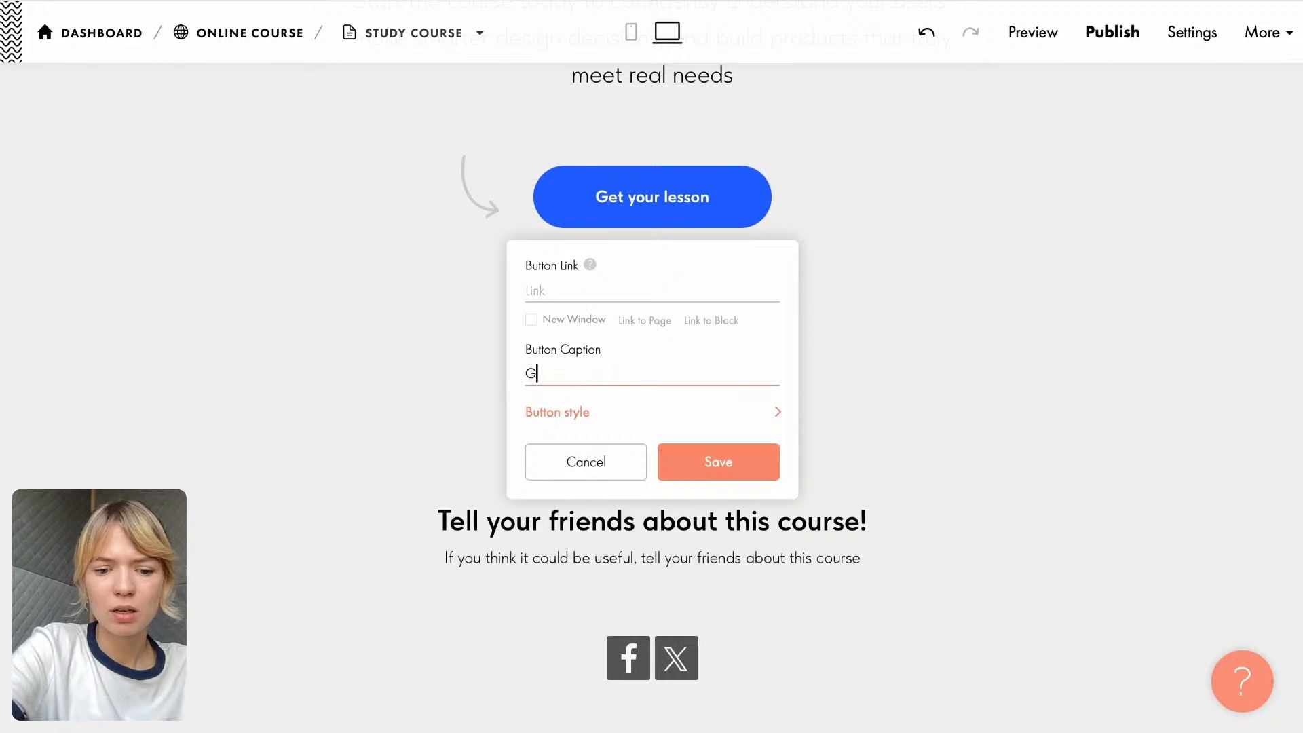
type("et started")
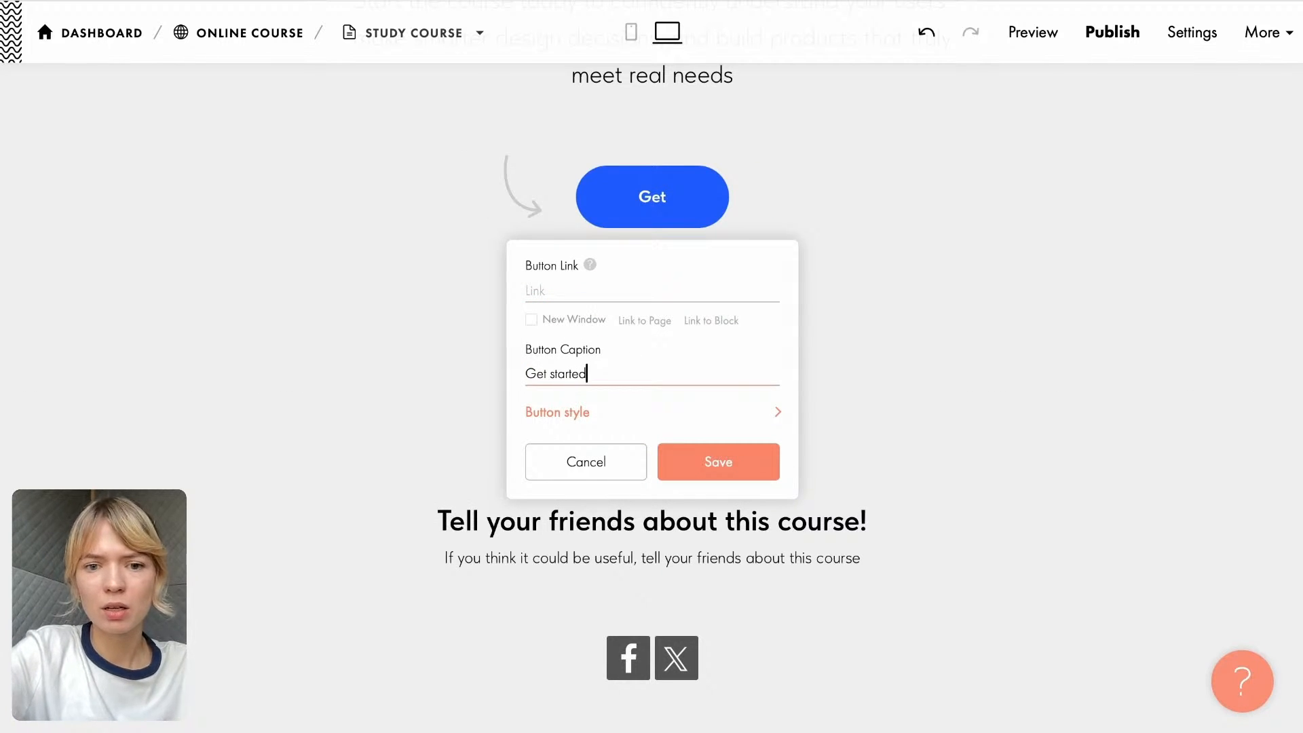
- Set the "Get started" button's background color to peach #fe9e76 from the colors library and save the button settings
left_click(577, 422)
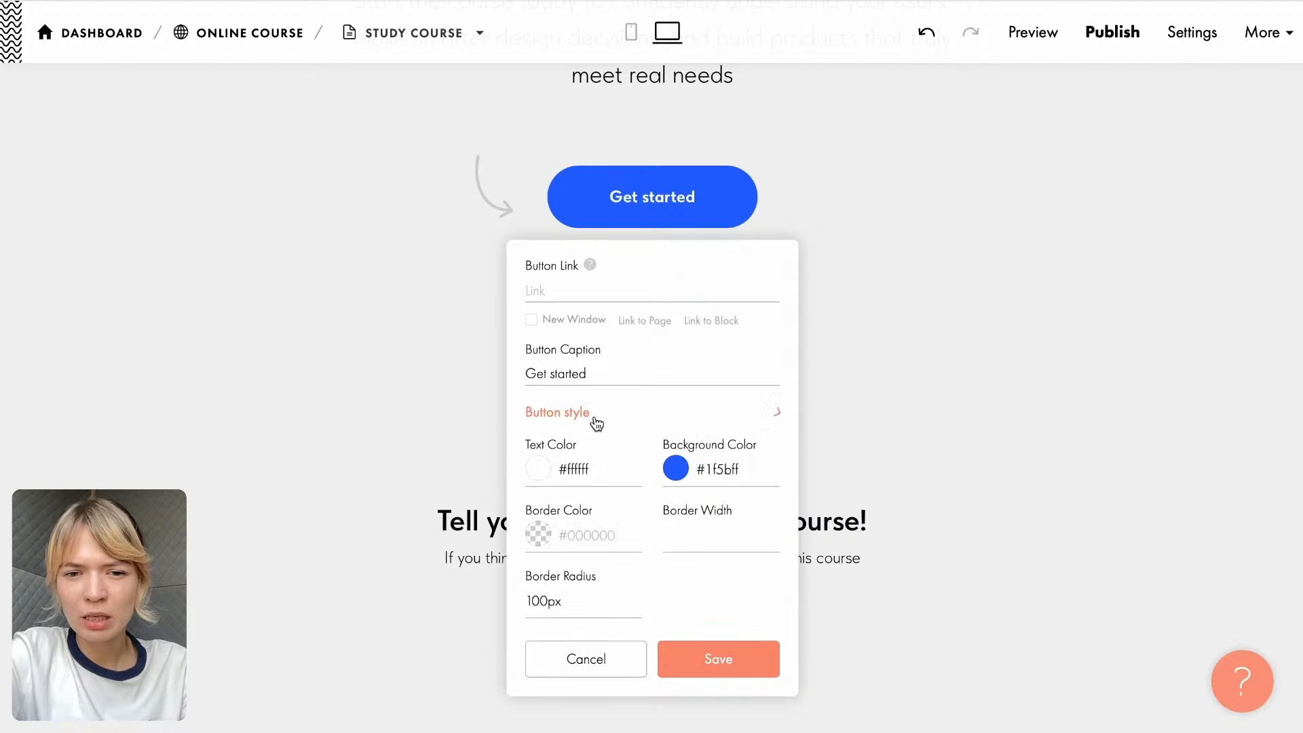
left_click(690, 478)
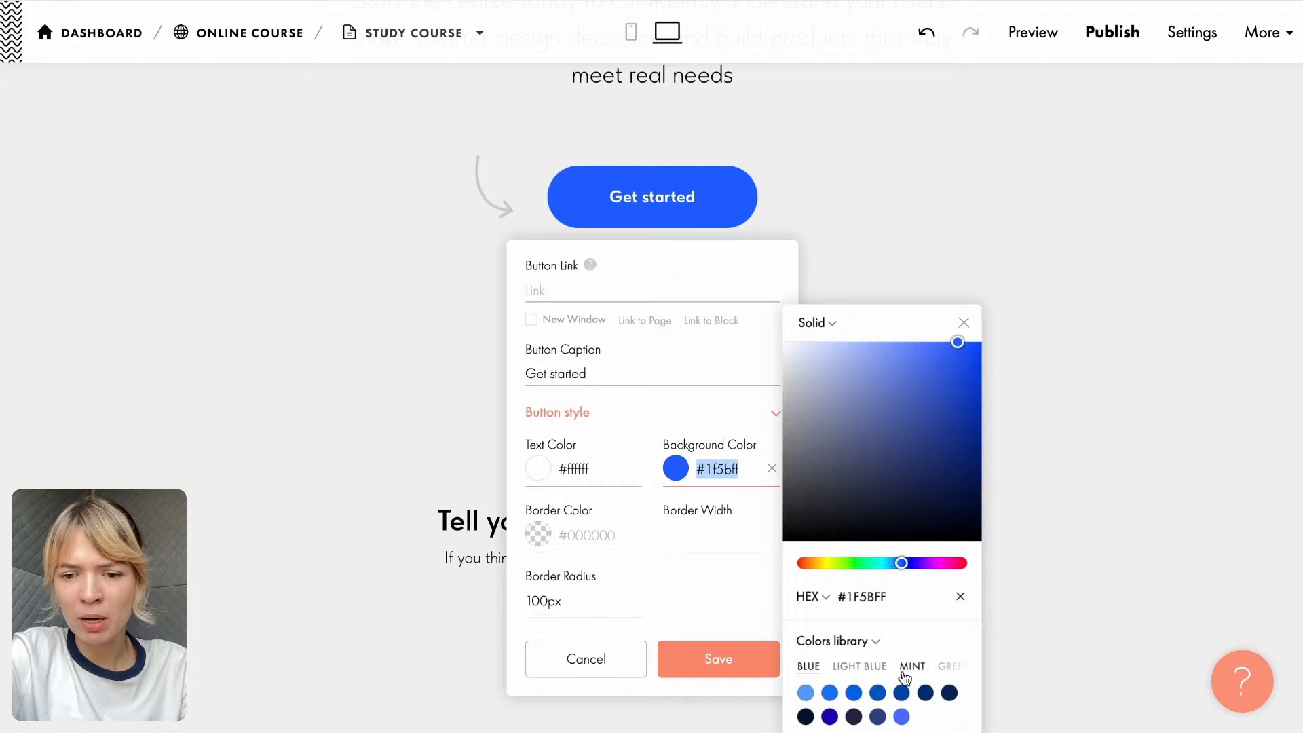
left_click(913, 666)
left_click(902, 666)
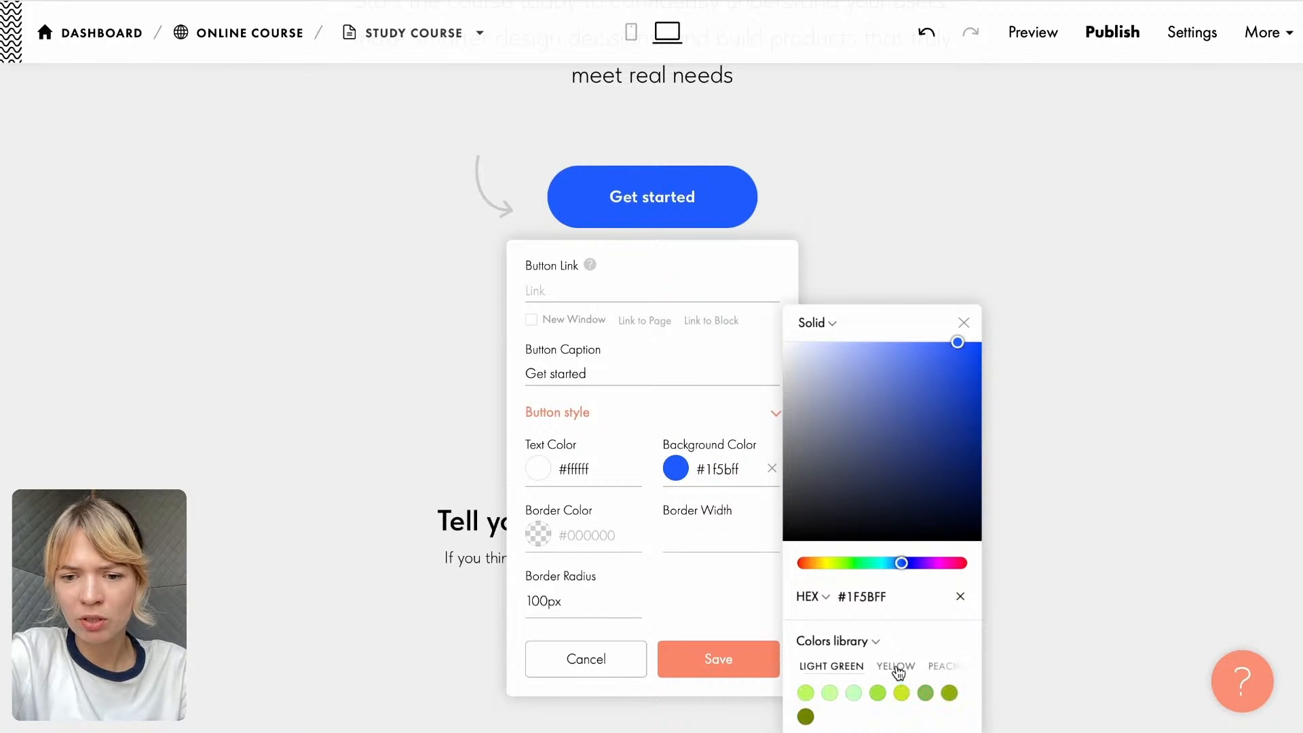
left_click(944, 666)
left_click(854, 694)
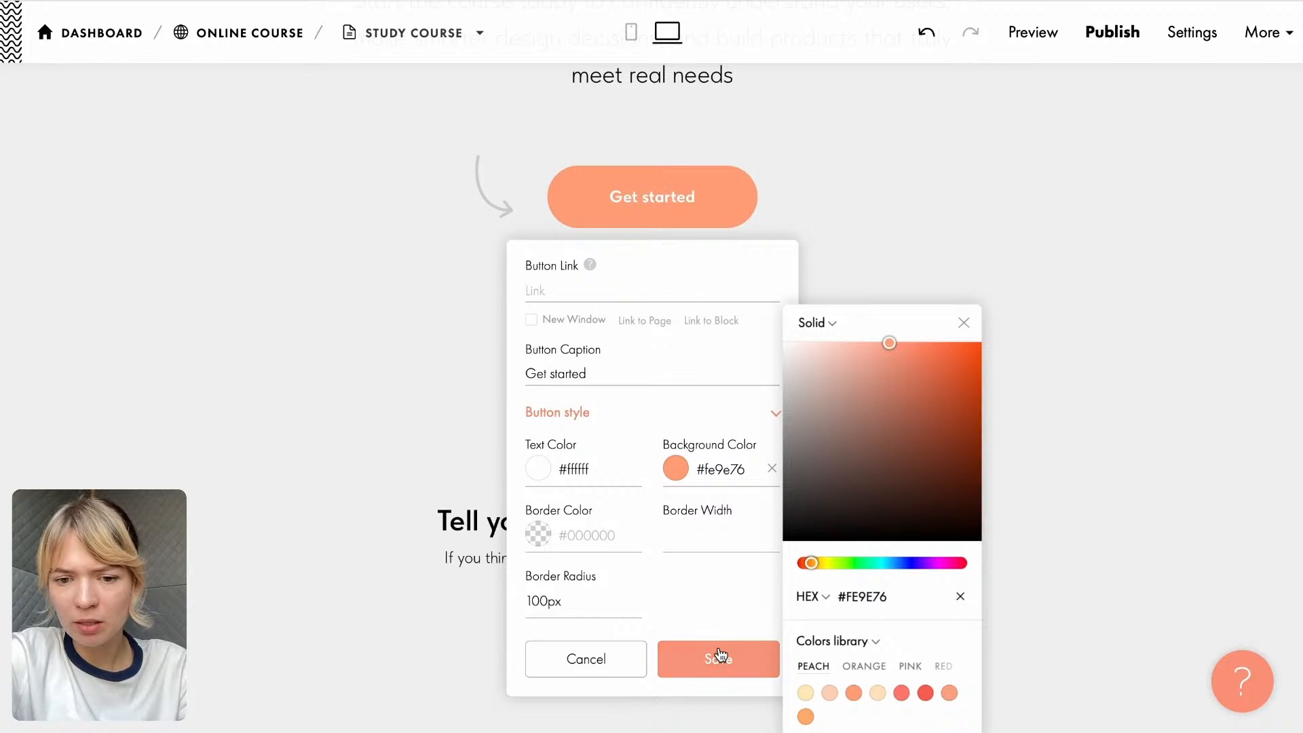
left_click(718, 657)
- Copy the paragraph under "What you will learn" from the Google Doc for the "What is the Result?" block
scroll(811, 294, "up", 5)
scroll(811, 294, "up", 15)
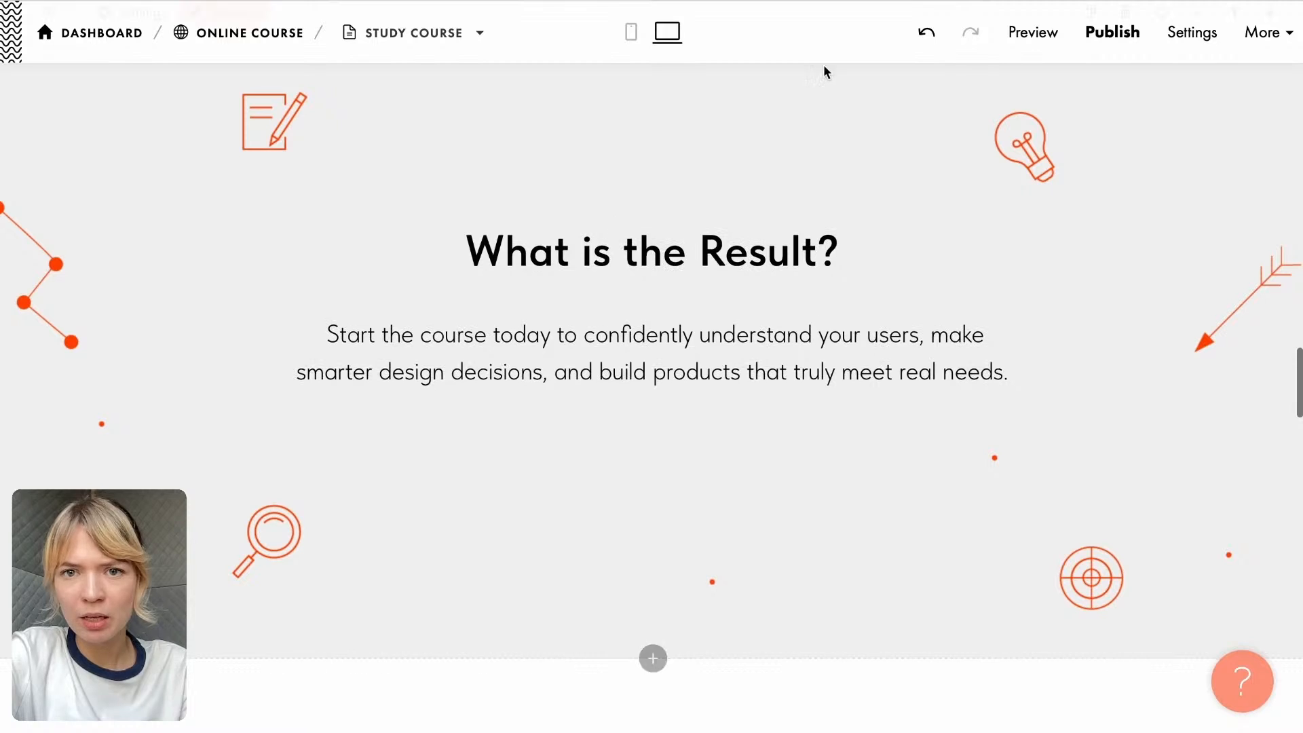
left_click(855, 2)
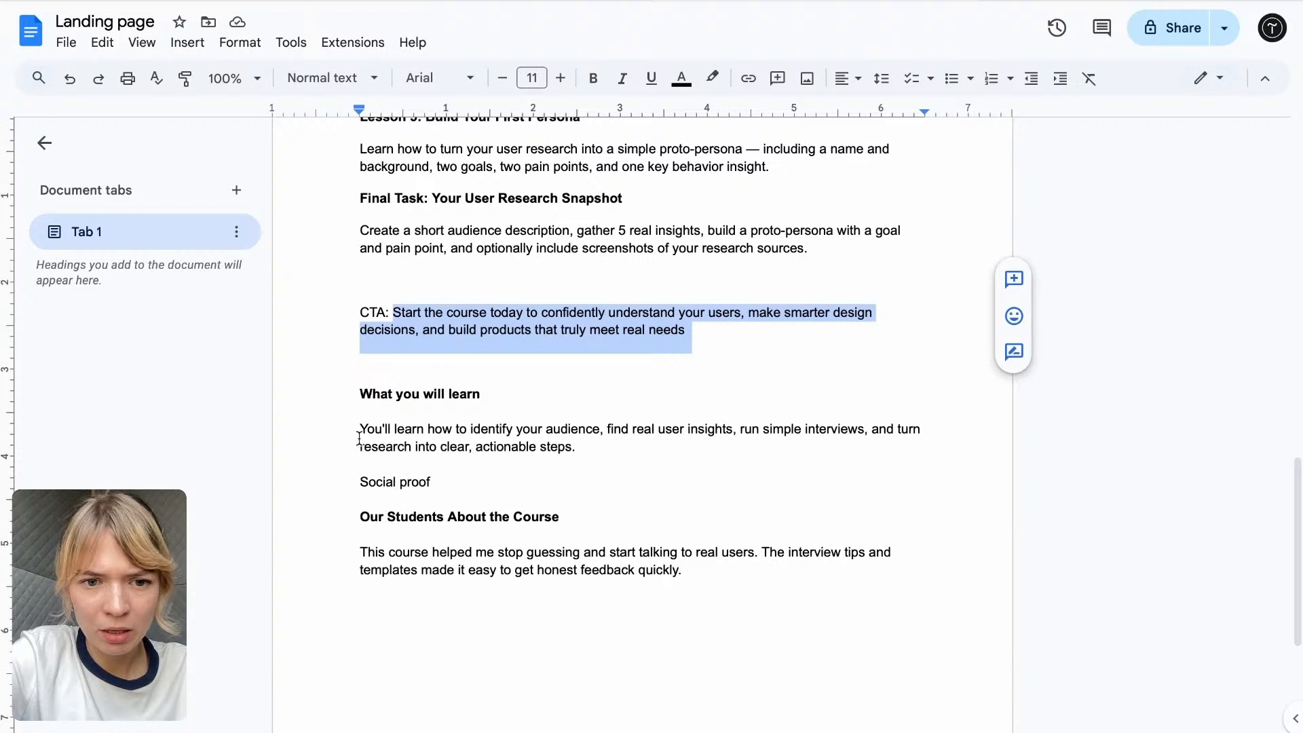
left_click_drag(359, 429, 596, 445)
key("ctrl+c")
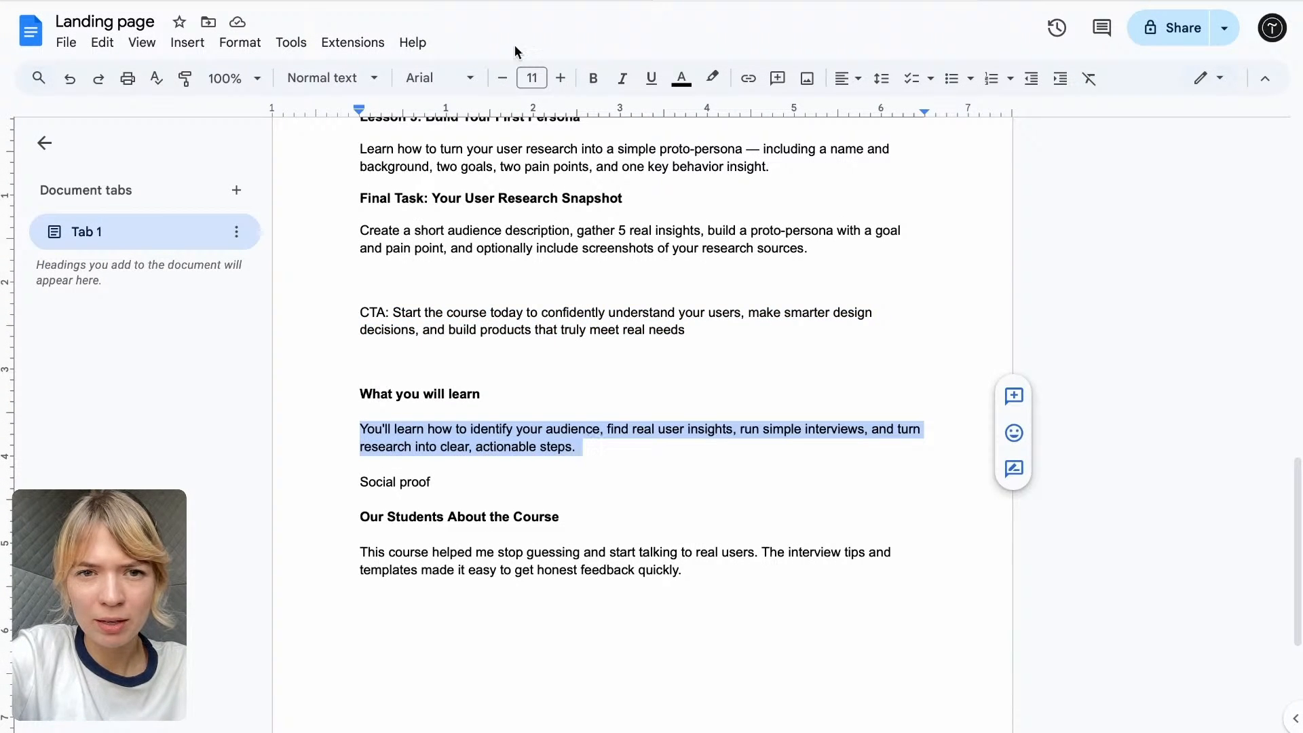
- Replace the description under "What is the Result?" in Tilda with the copied paragraph, removing its trailing blank lines and bold formatting
left_click(518, 6)
left_click(609, 373)
key("ctrl+a")
key("ctrl+v")
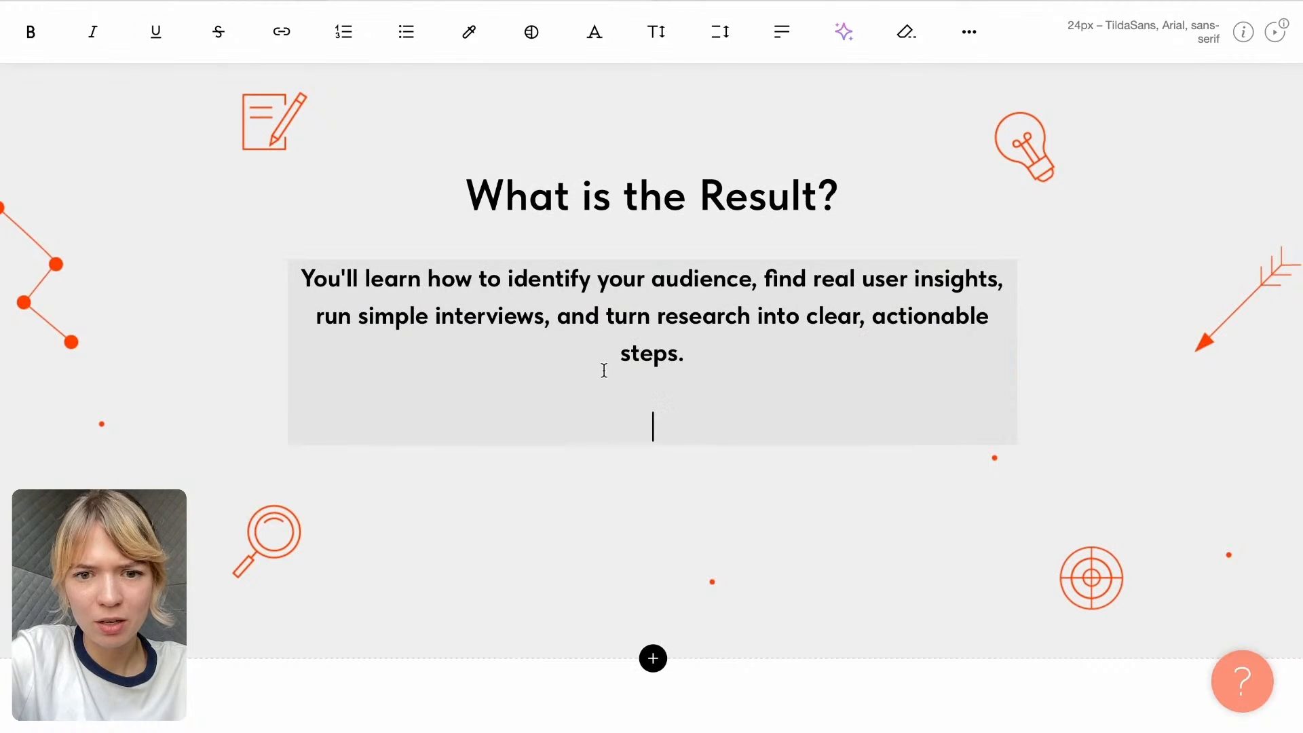
key("BackSpace")
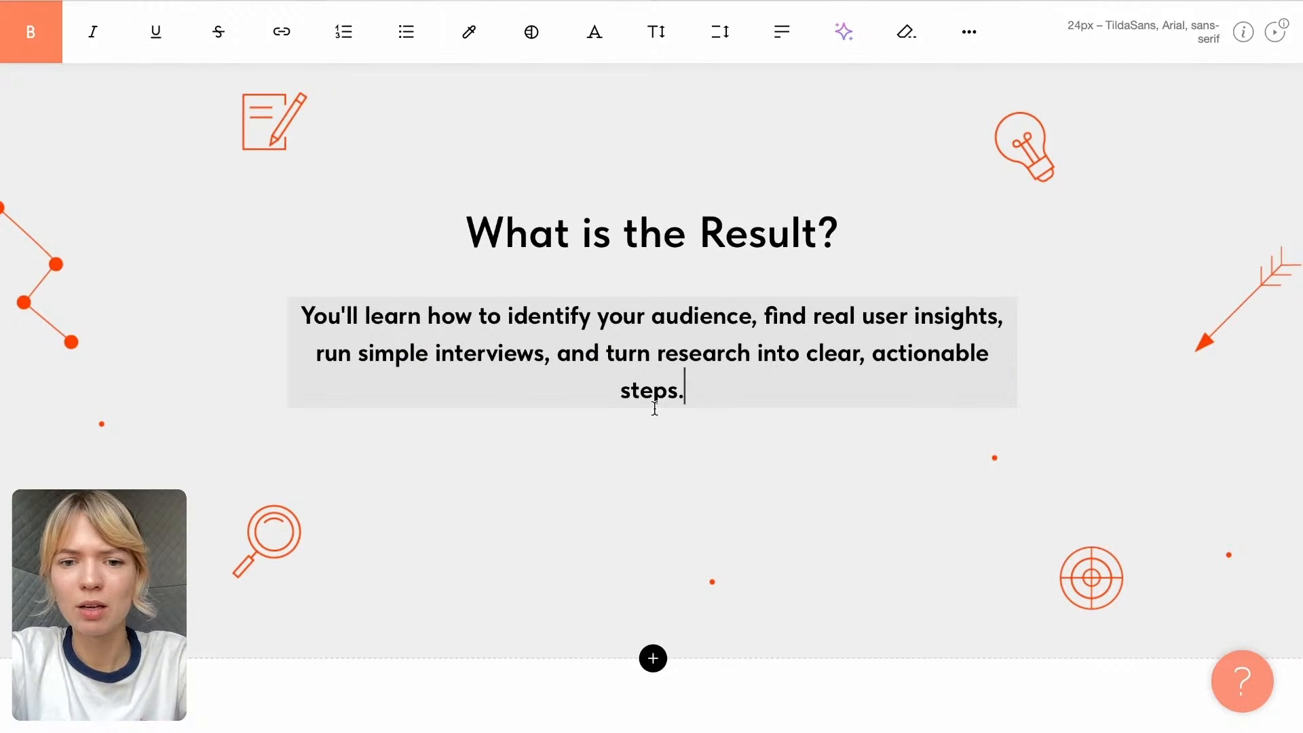
left_click_drag(688, 389, 261, 327)
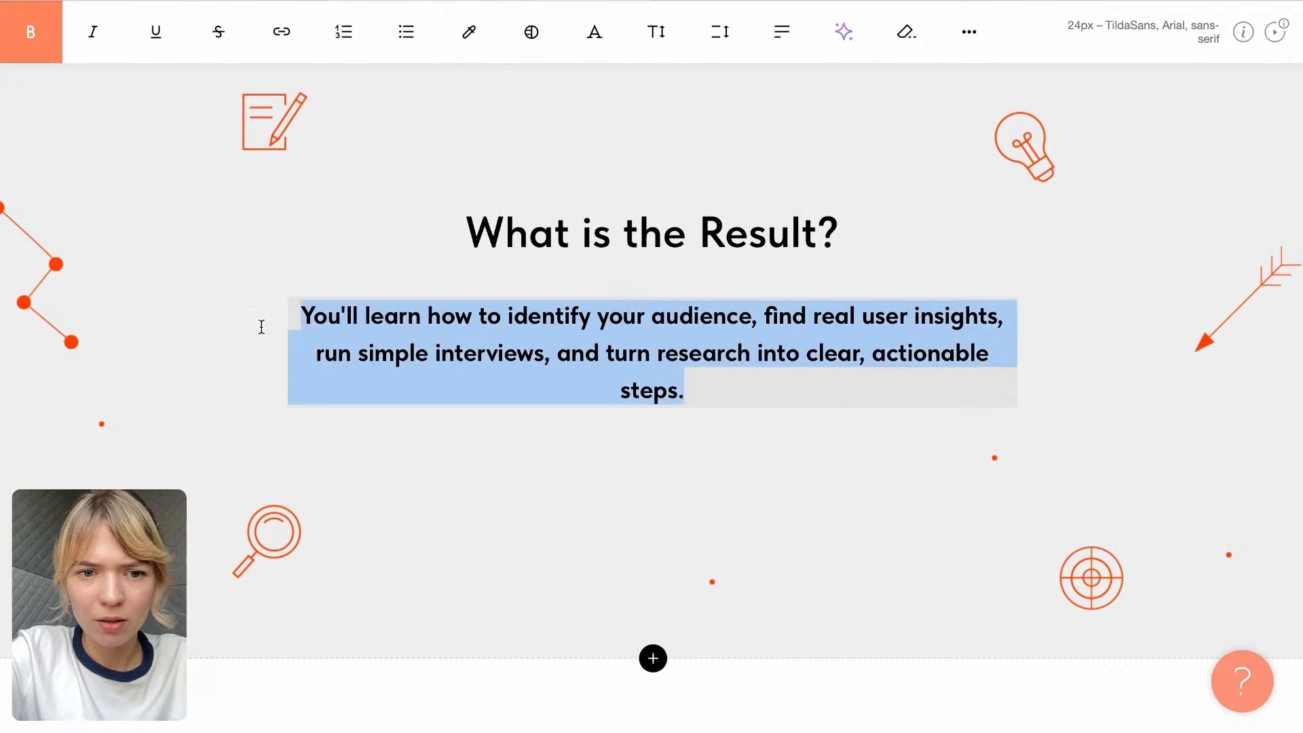
left_click(30, 31)
left_click(478, 533)
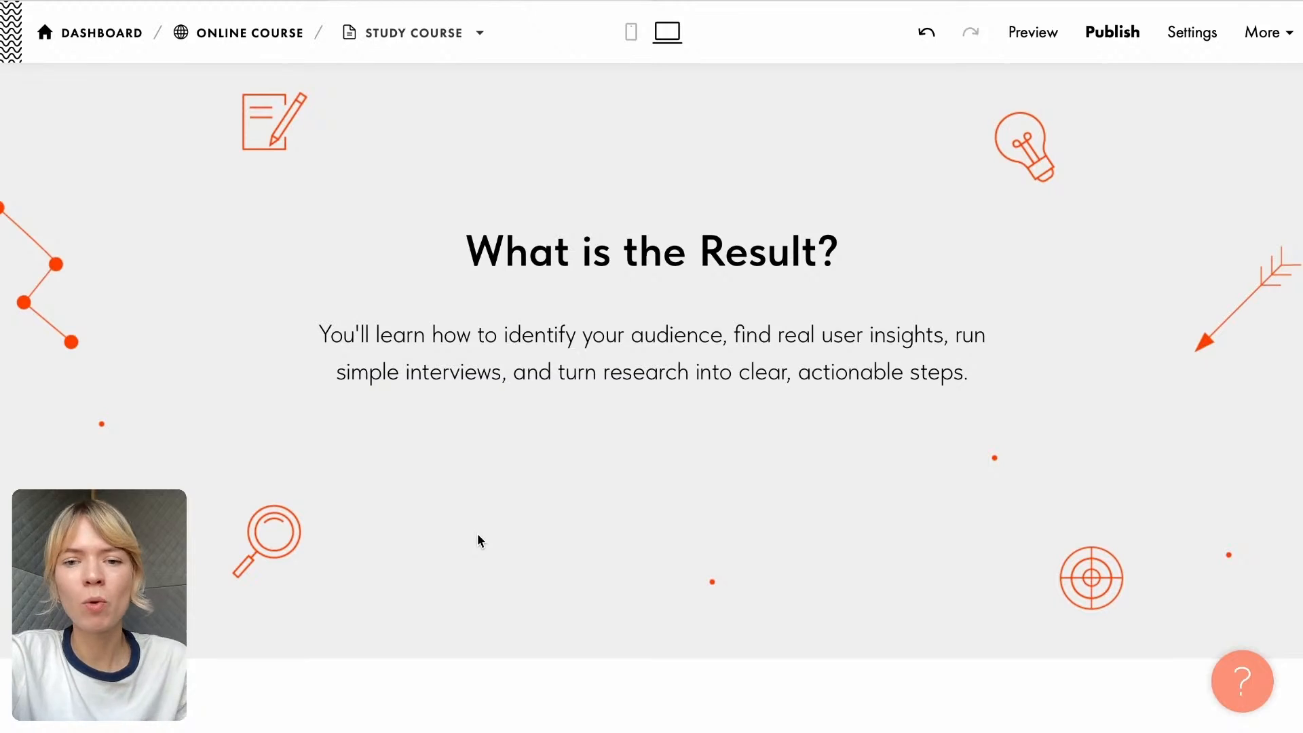
- Review the whole course page from the cover to the footer, checking the edited texts, buttons and lesson cards
scroll(647, 322, "up", 15)
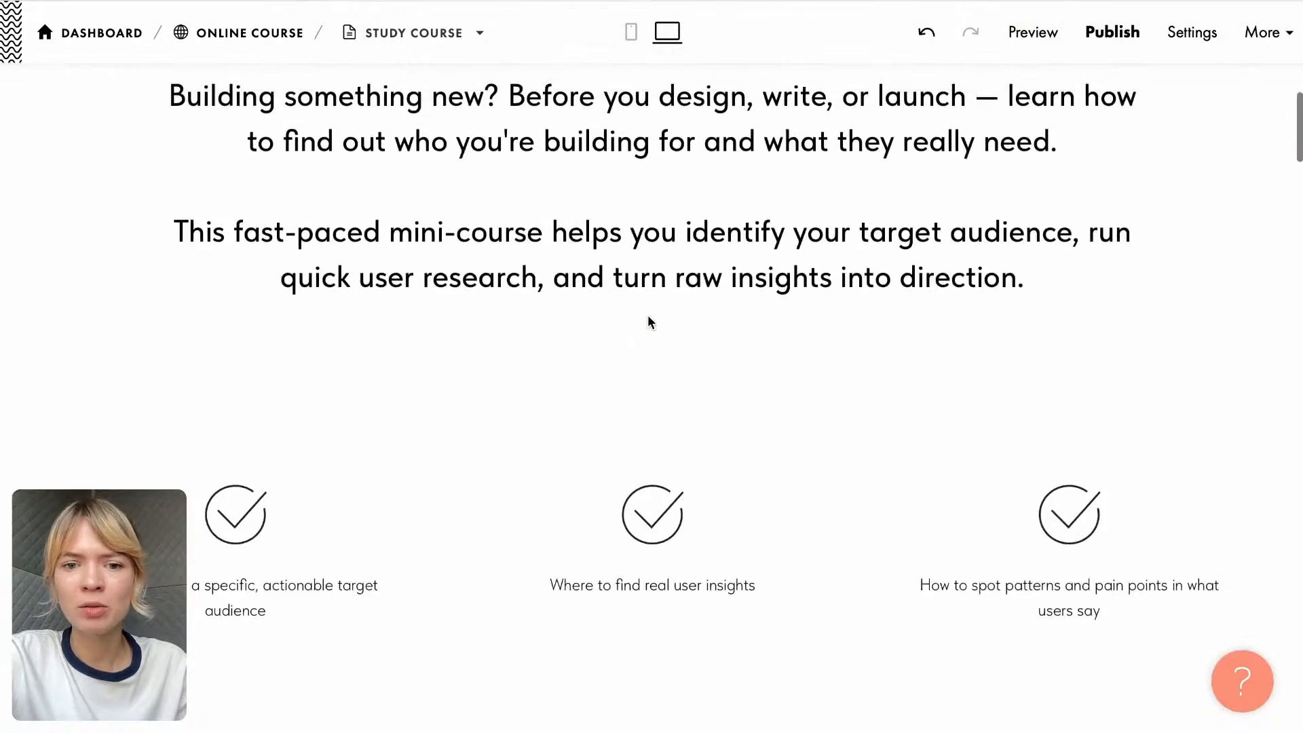
scroll(648, 318, "up", 10)
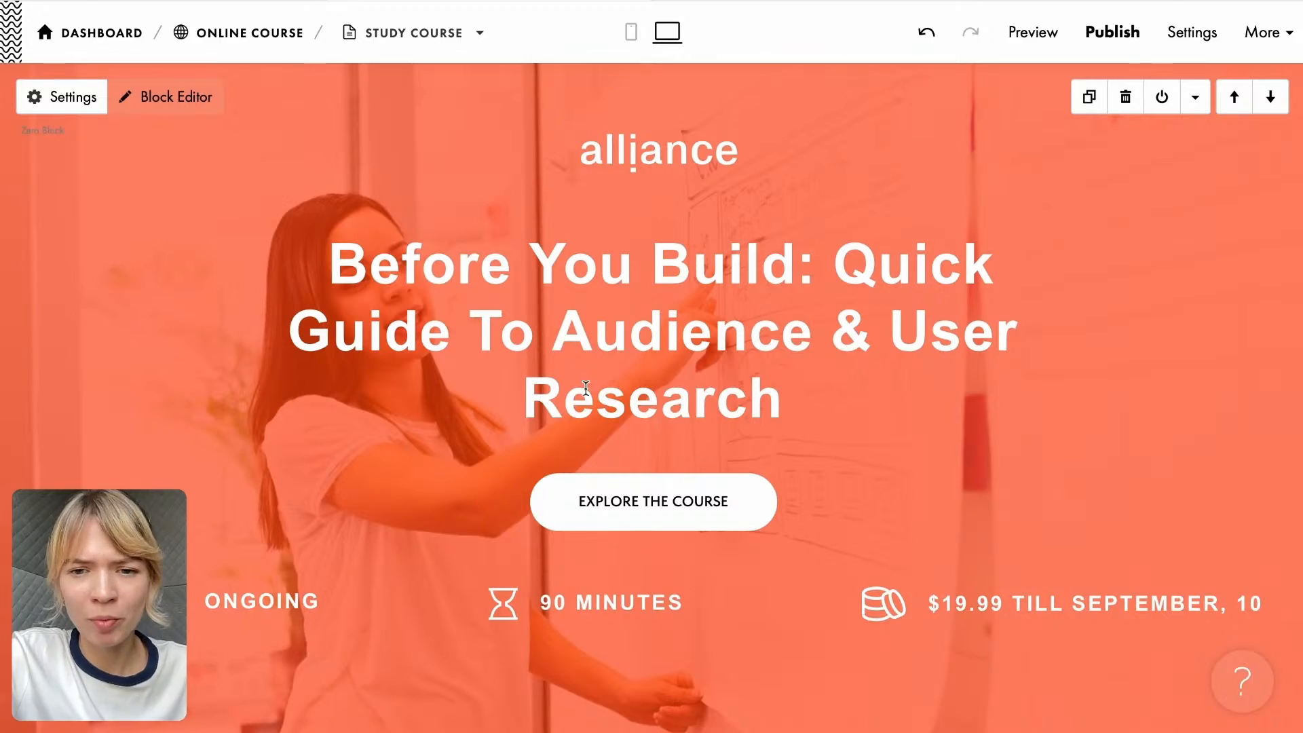
scroll(594, 401, "down", 15)
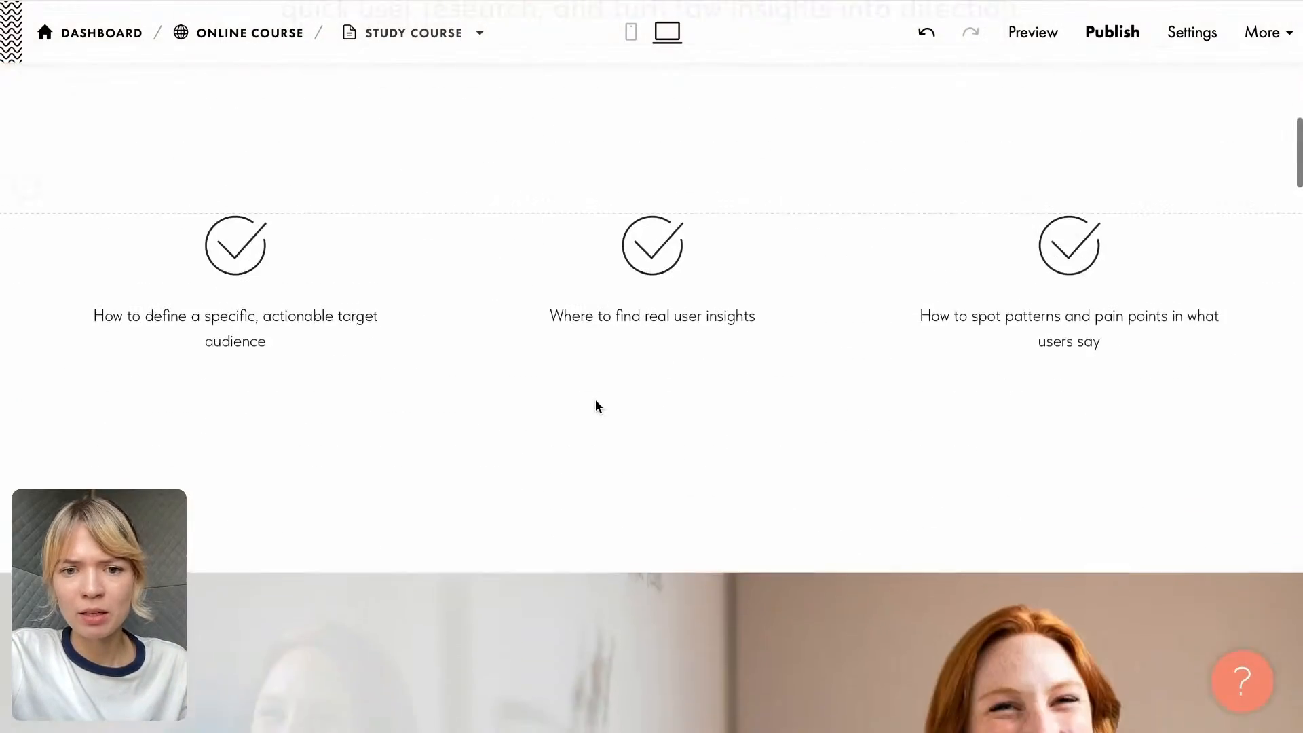
scroll(596, 406, "down", 15)
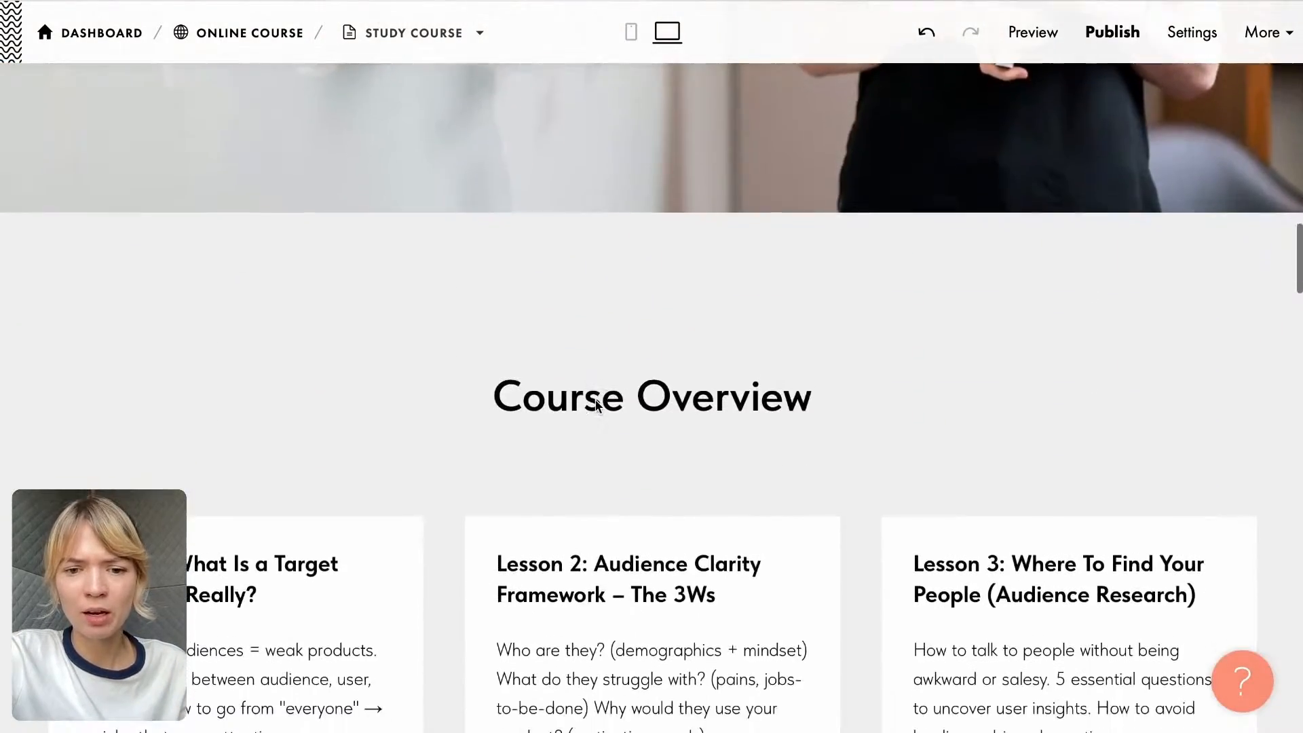
scroll(596, 406, "down", 15)
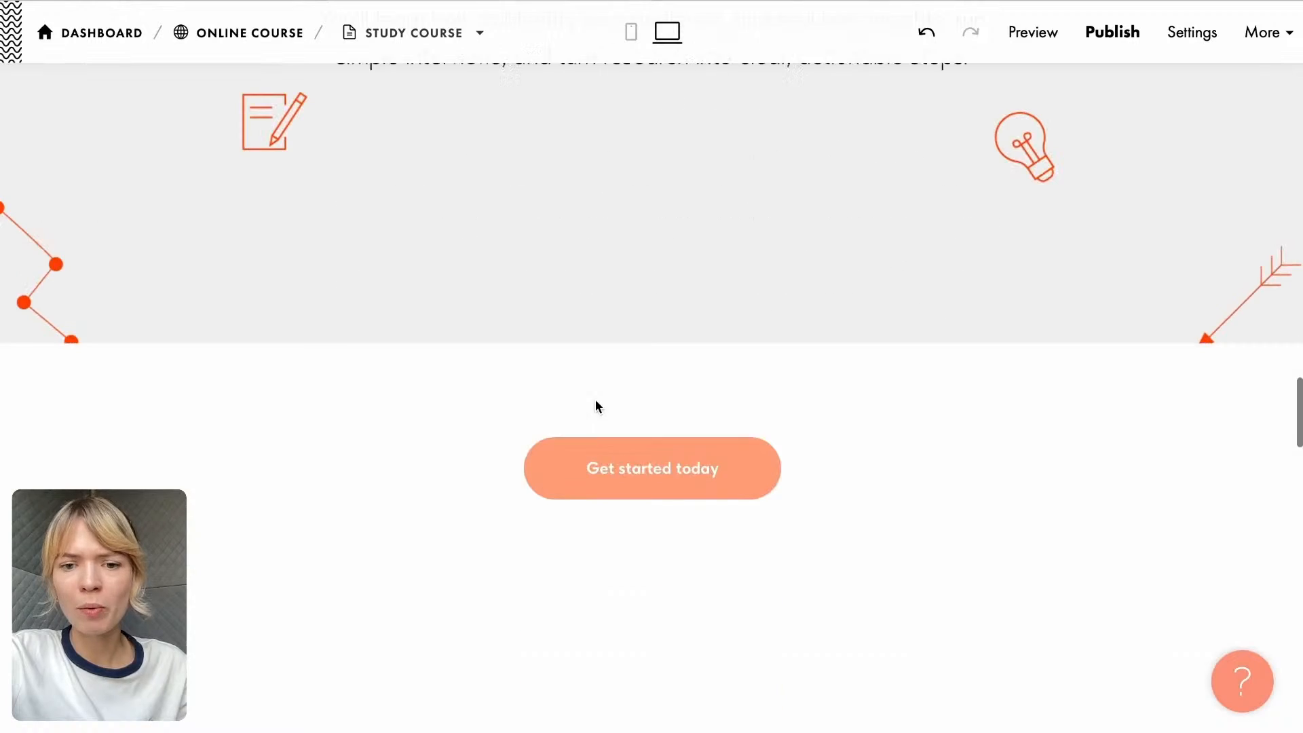
scroll(597, 406, "down", 14)
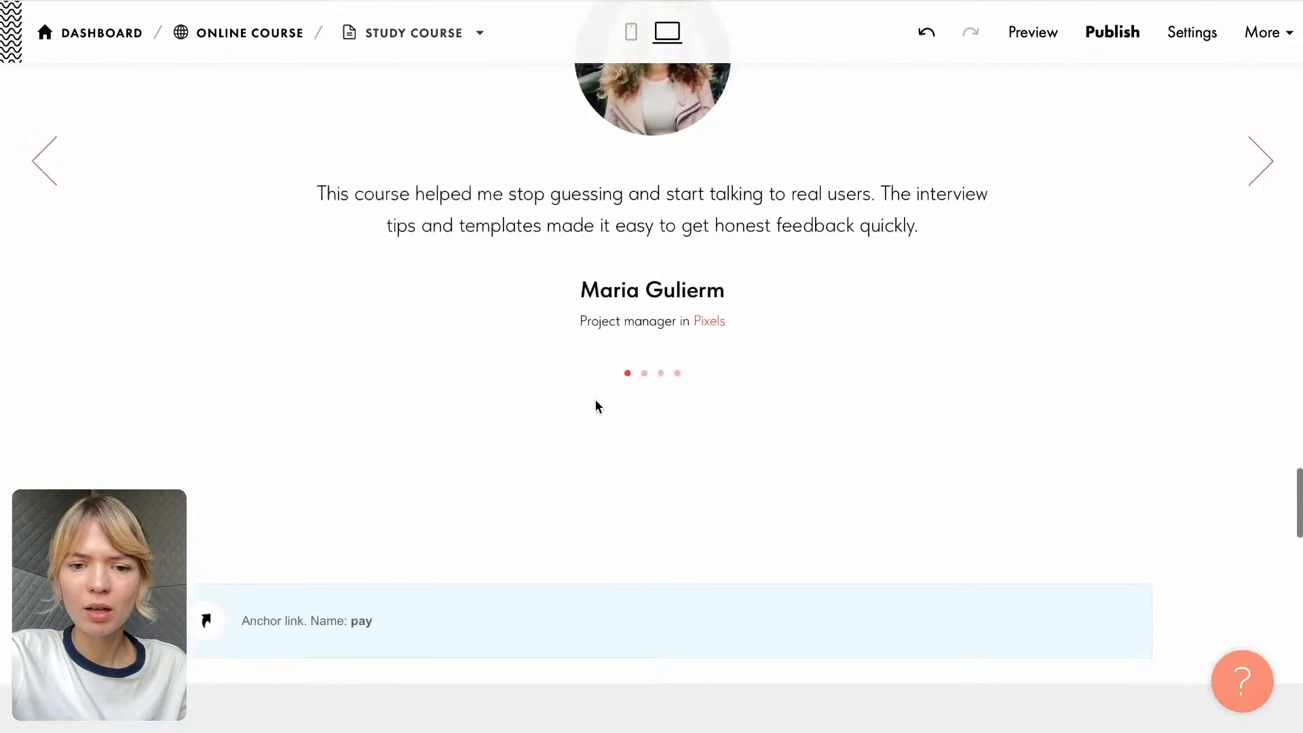
scroll(596, 406, "down", 12)
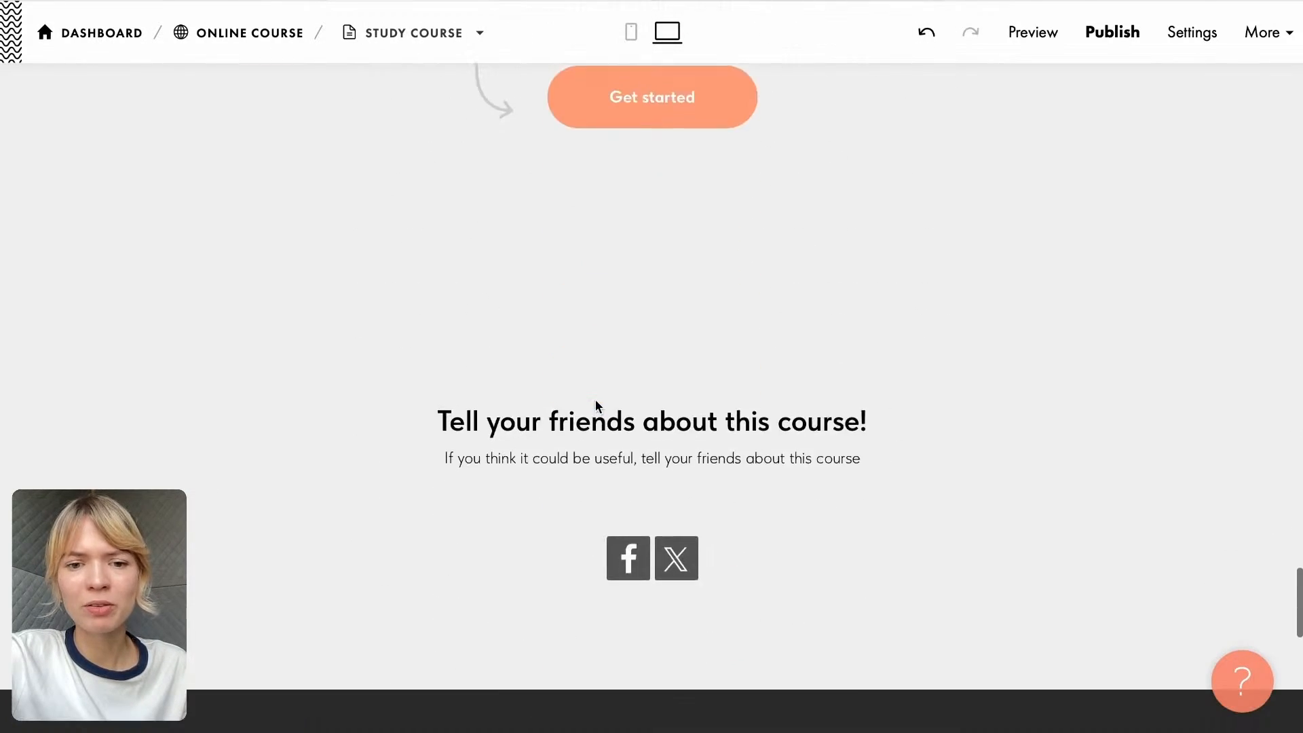
scroll(597, 405, "down", 4)
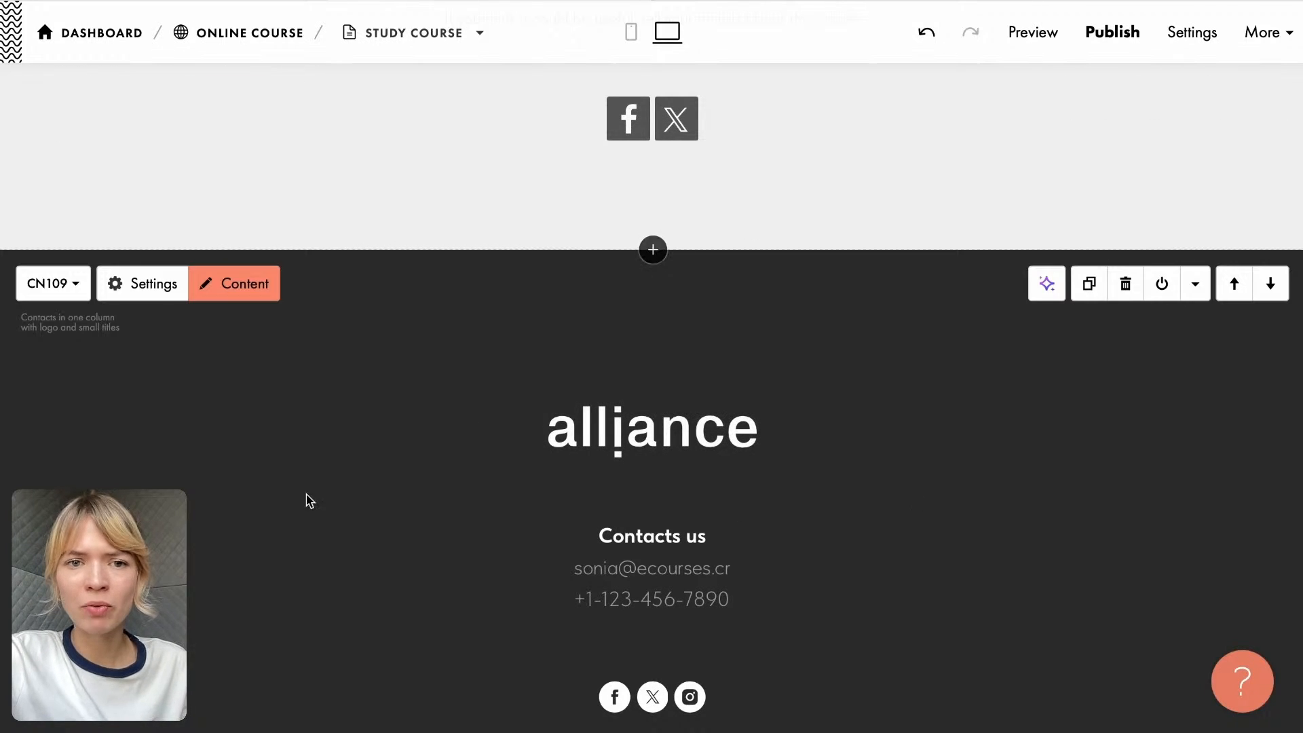
scroll(358, 489, "up", 10)
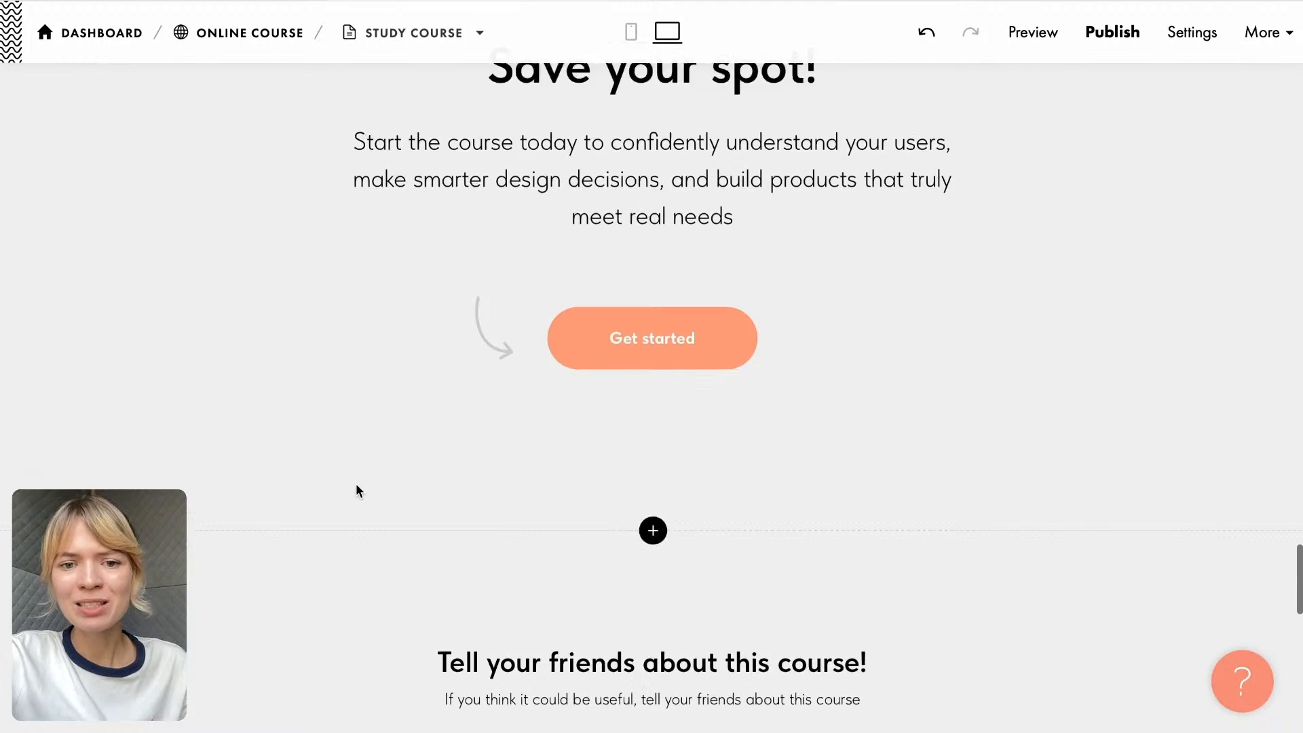
scroll(358, 490, "up", 8)
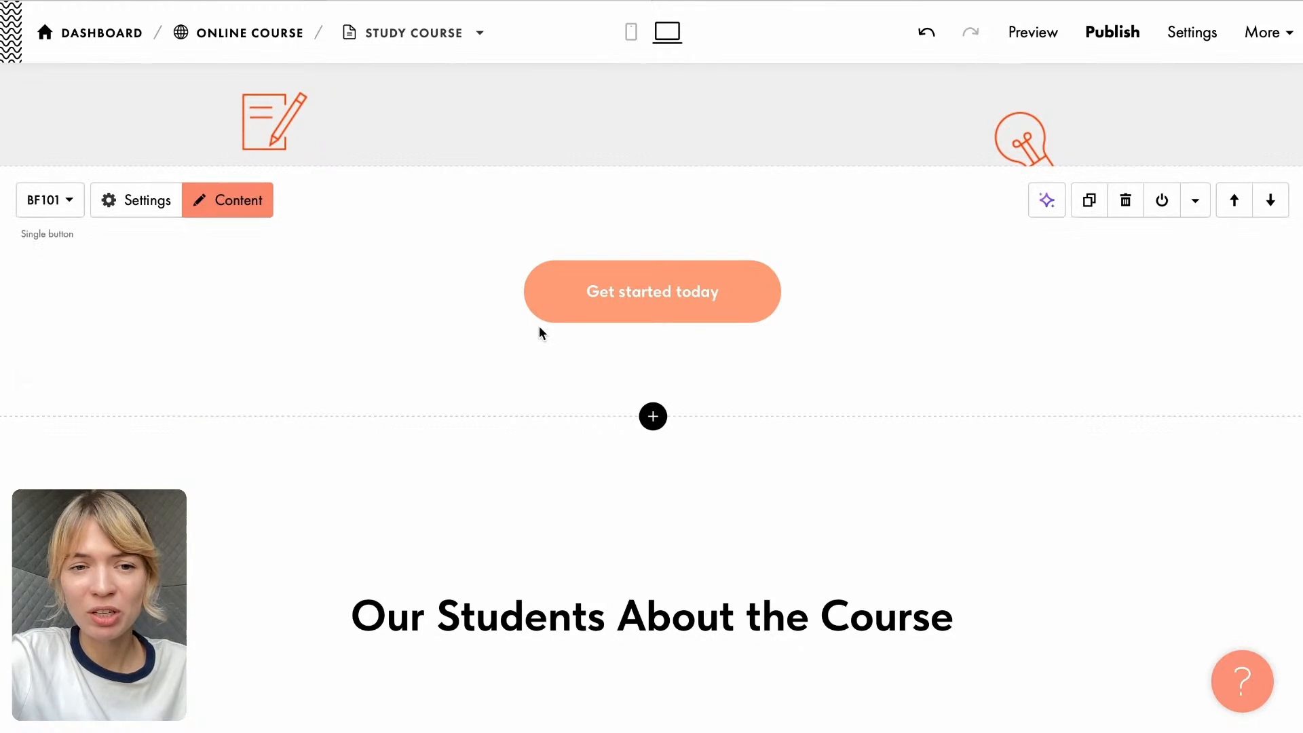
scroll(539, 332, "up", 10)
scroll(583, 351, "up", 6)
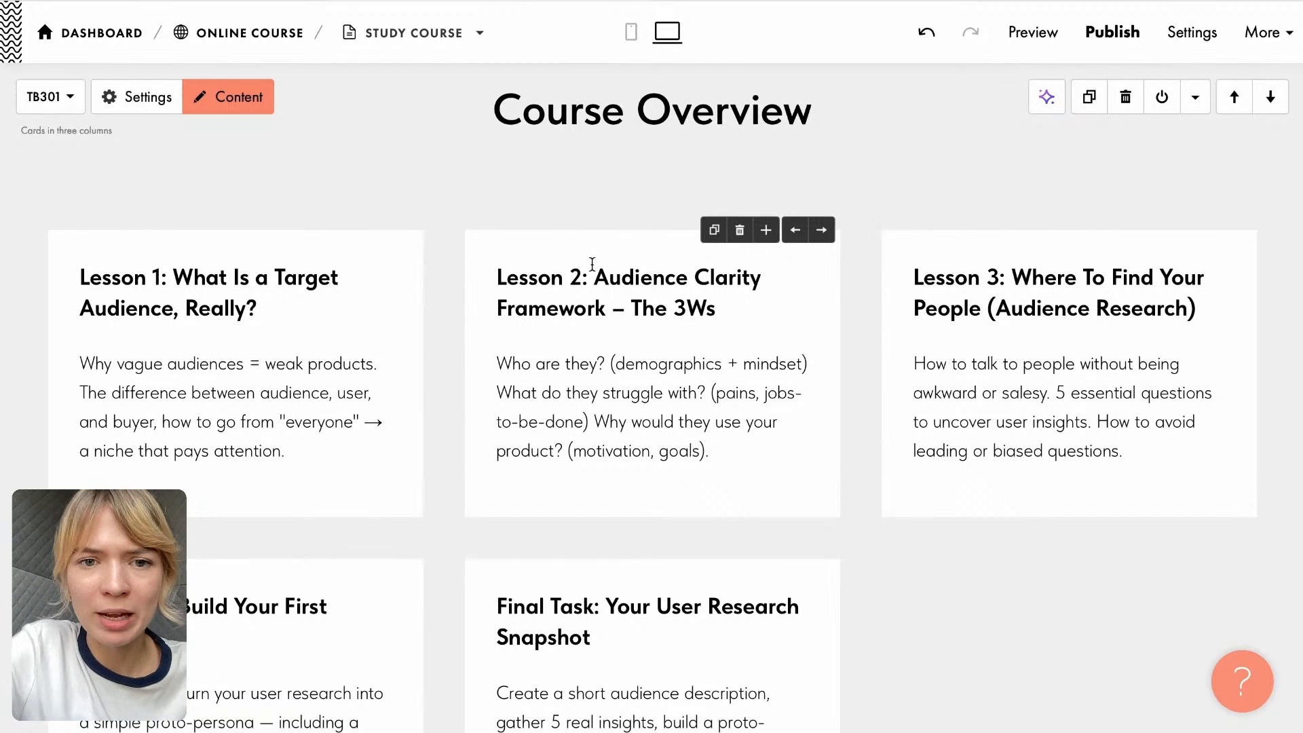
scroll(507, 211, "up", 10)
scroll(507, 215, "up", 8)
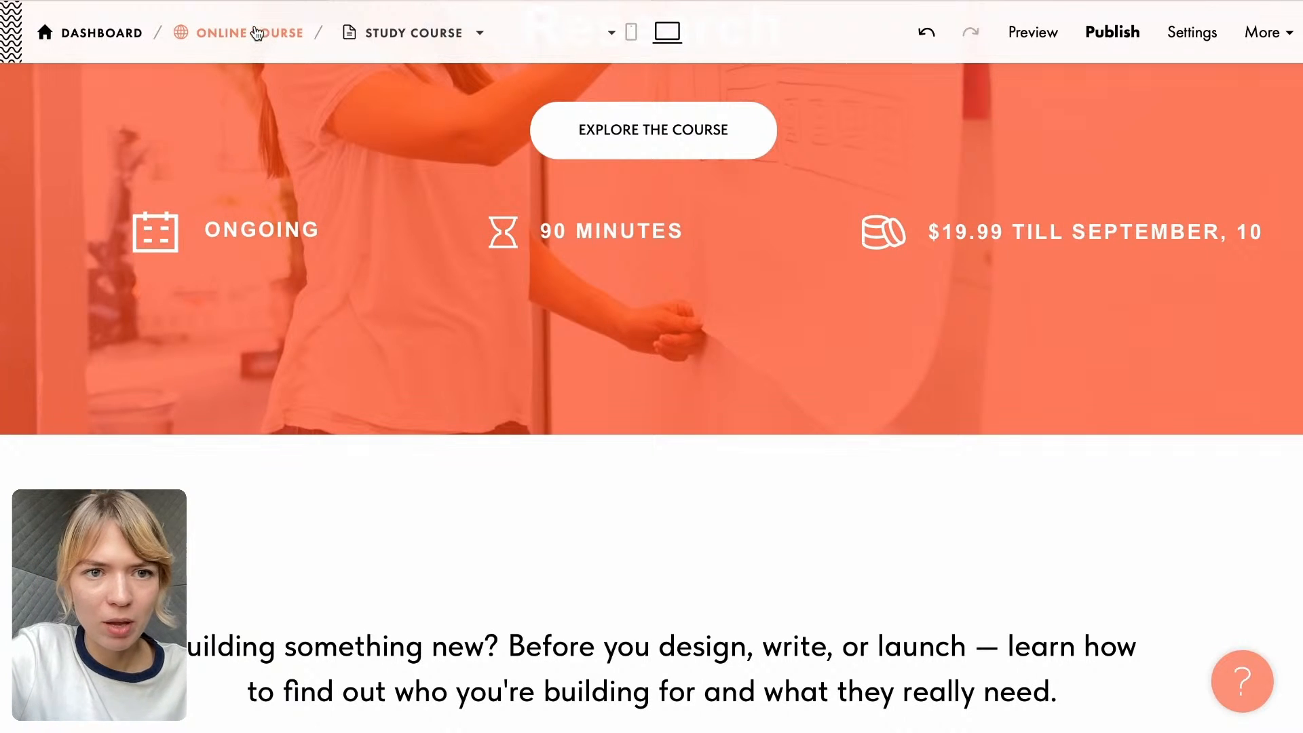
- Go to the Online Course site settings and open member management from the Members area section
left_click(259, 39)
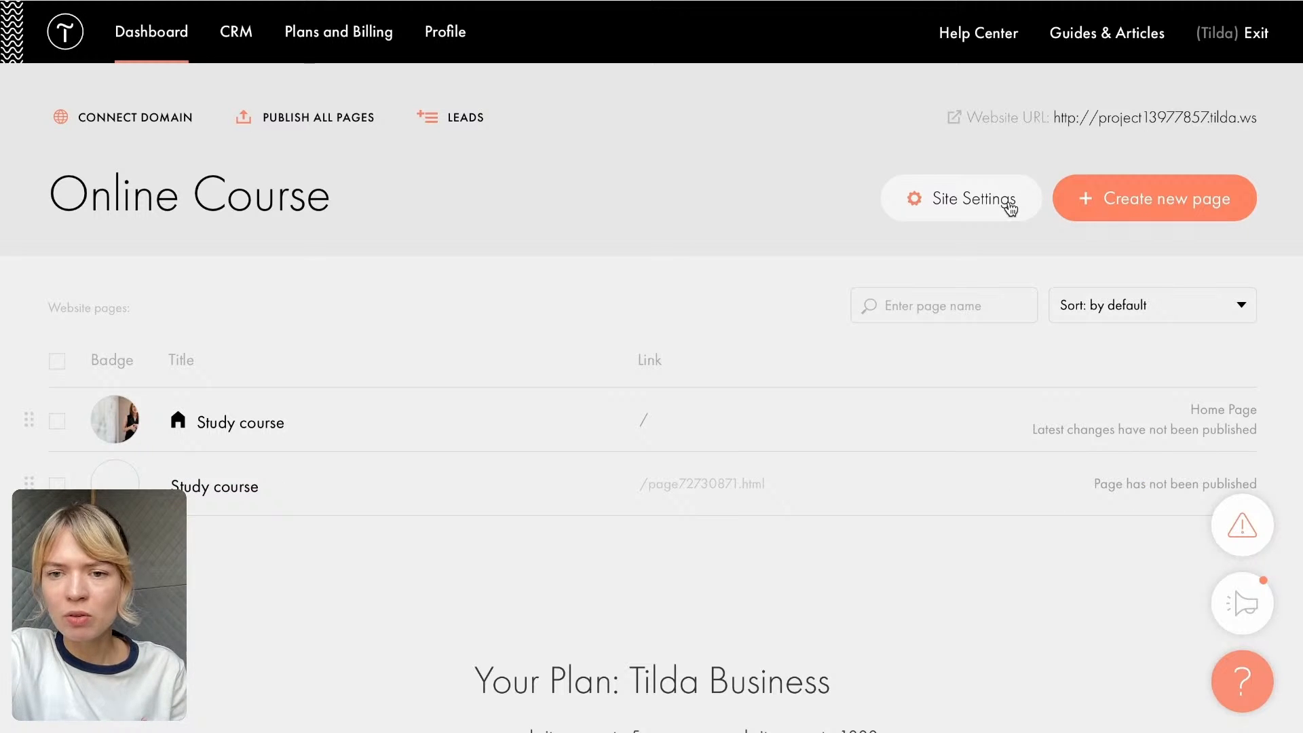
left_click(951, 219)
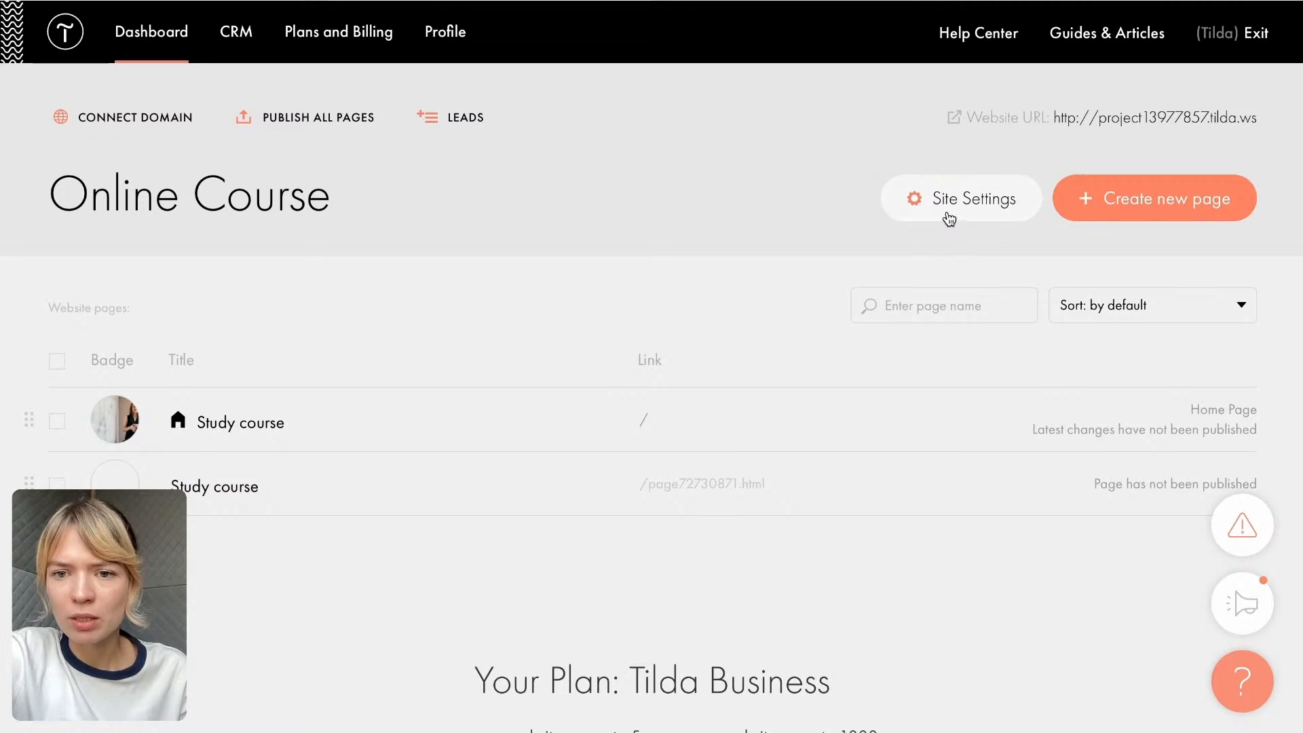
scroll(264, 461, "down", 7)
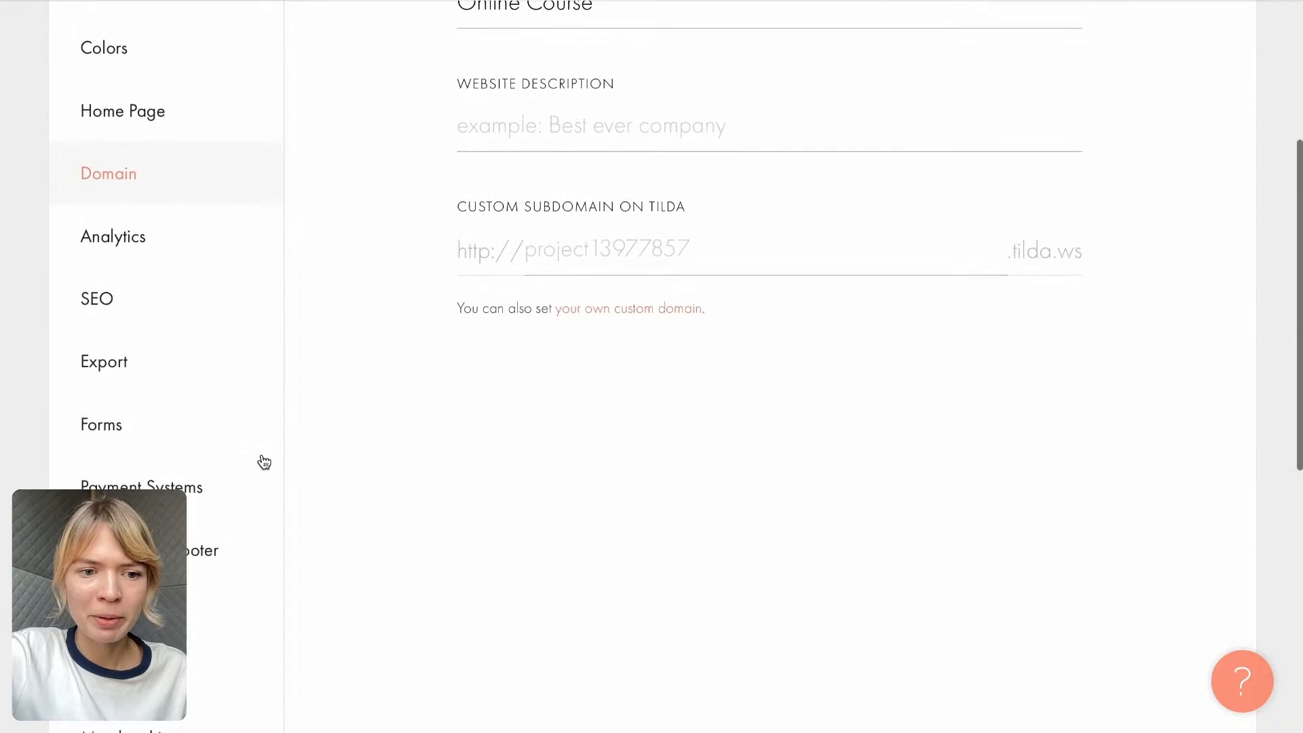
left_click(129, 556)
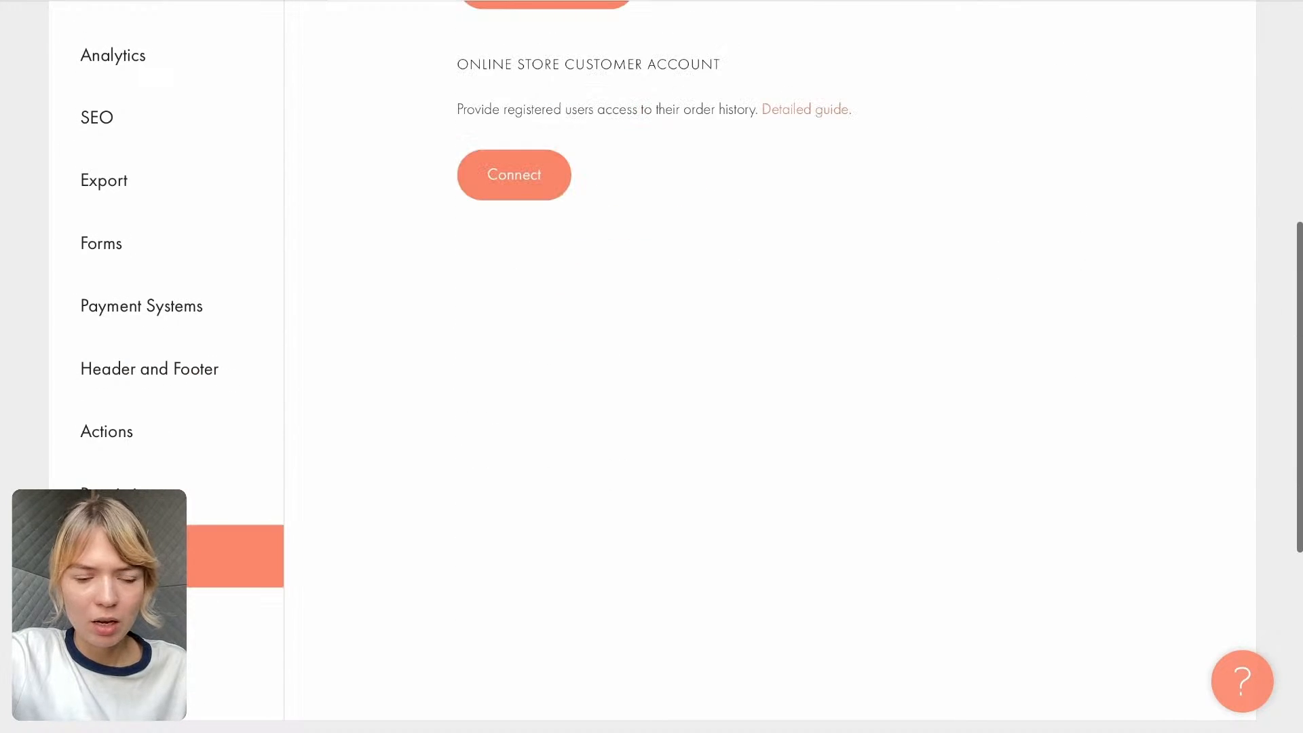
scroll(429, 308, "up", 5)
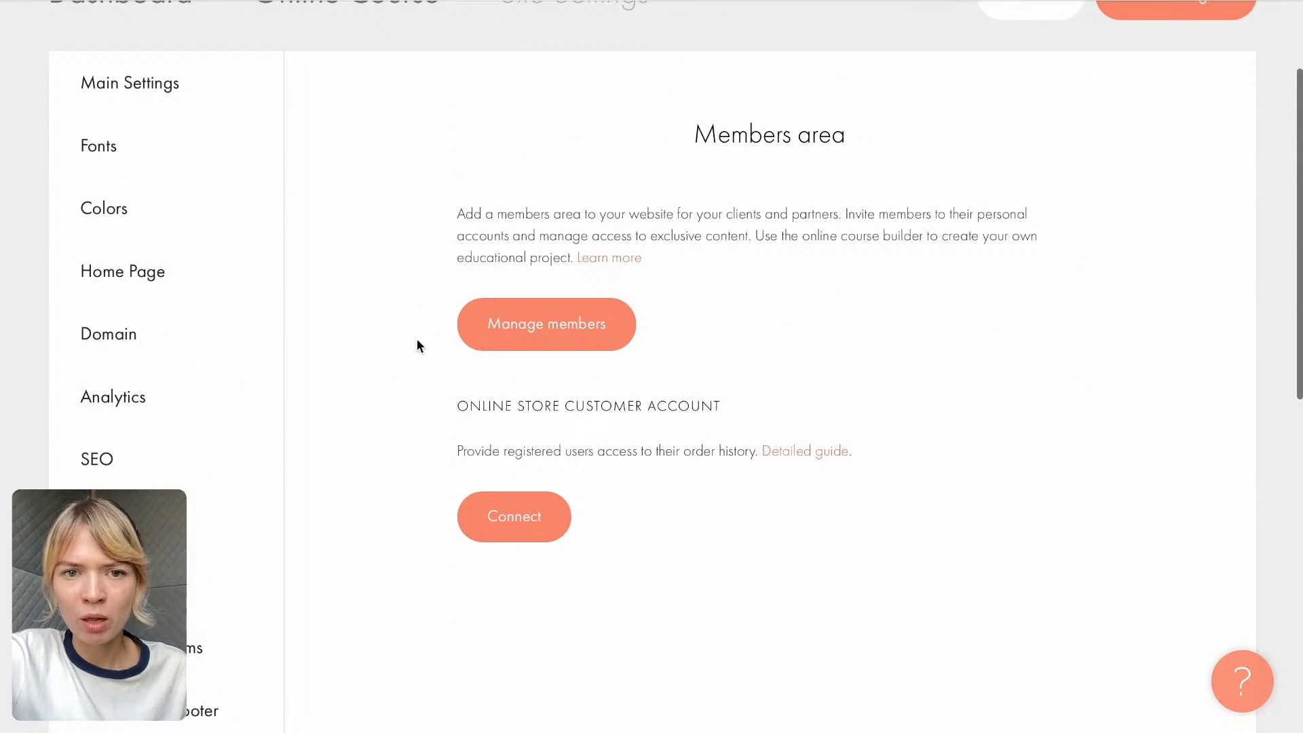
scroll(417, 343, "up", 1)
left_click(519, 396)
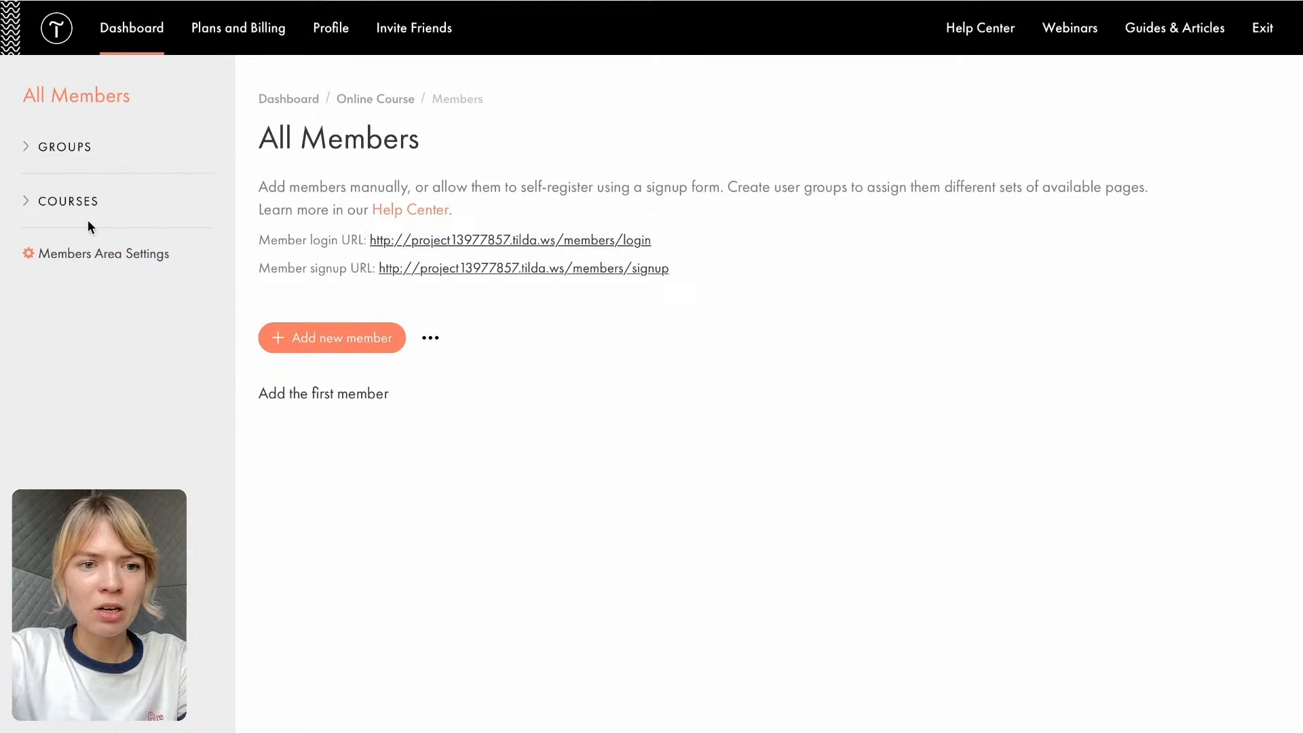
- Create a new course in the members area titled "Before You Build: Quick Guide To Audience & User Research", copying the heading from the Landing page Google Doc
left_click(59, 148)
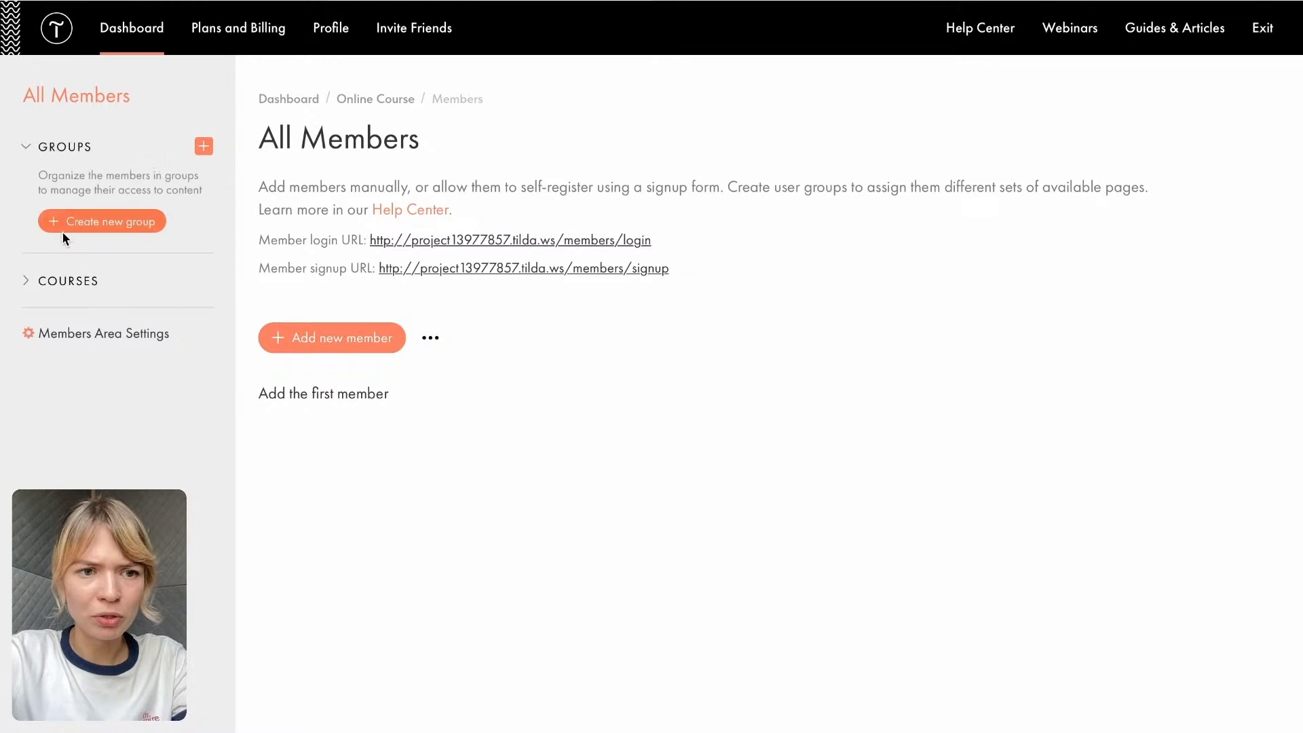
left_click(96, 286)
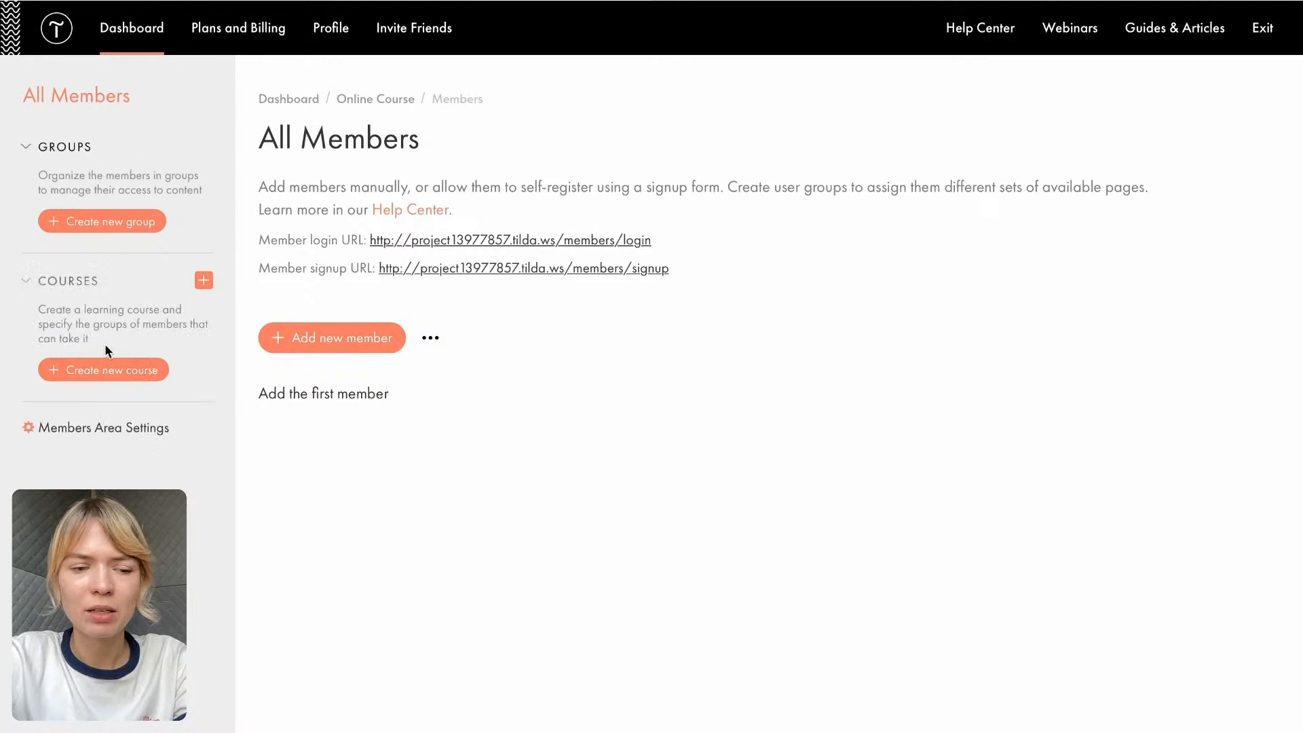
left_click(83, 375)
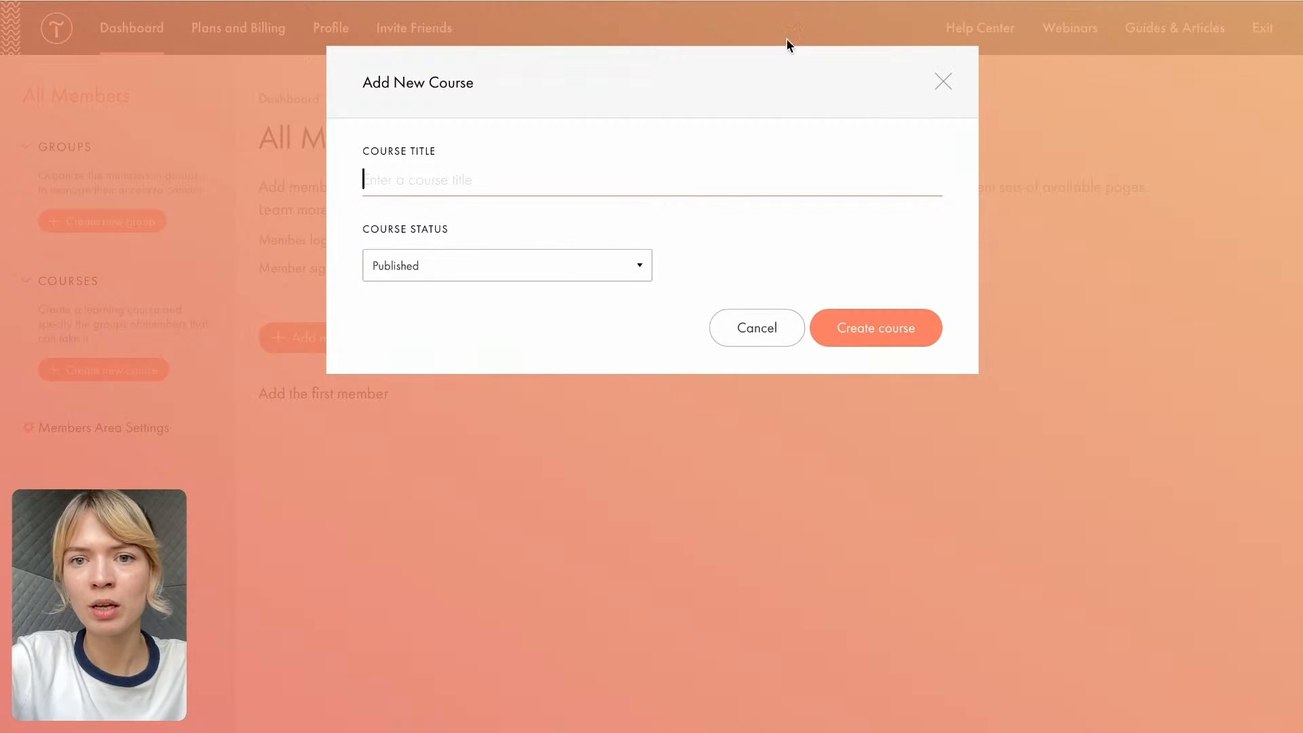
left_click(815, 2)
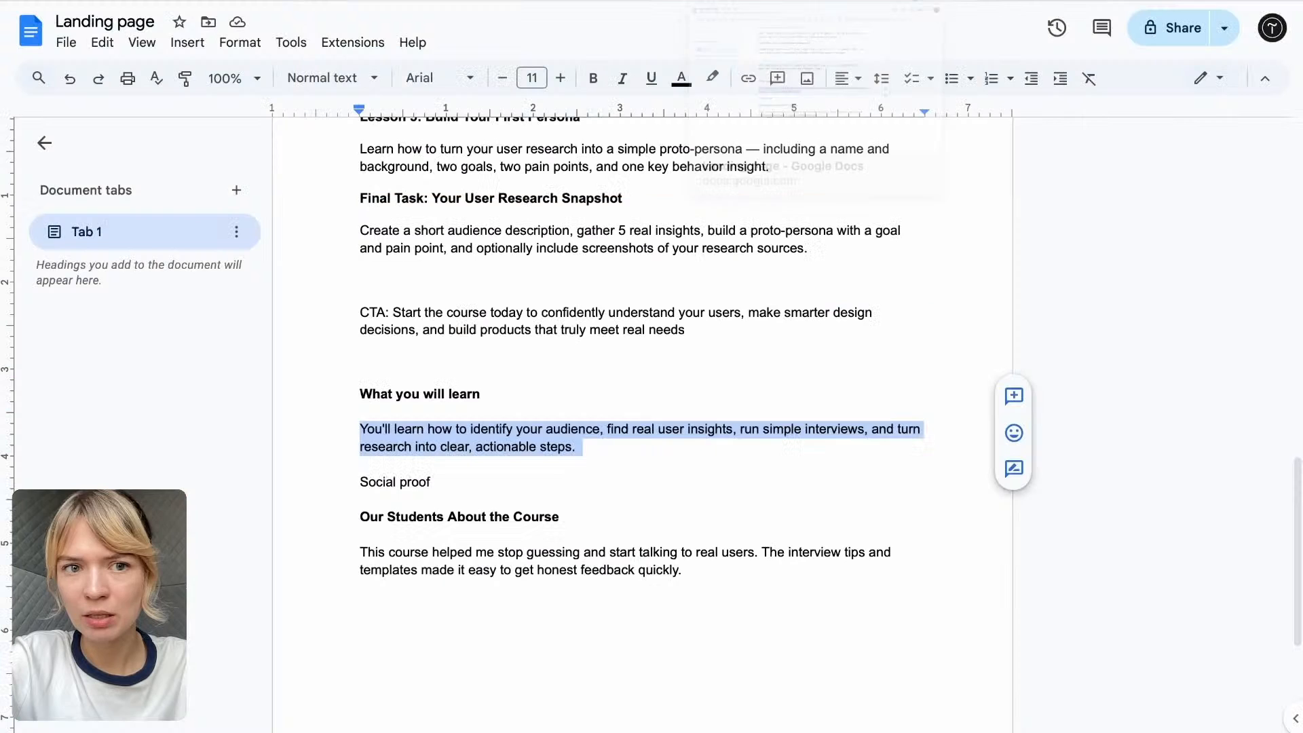
scroll(567, 350, "up", 8)
scroll(564, 347, "up", 8)
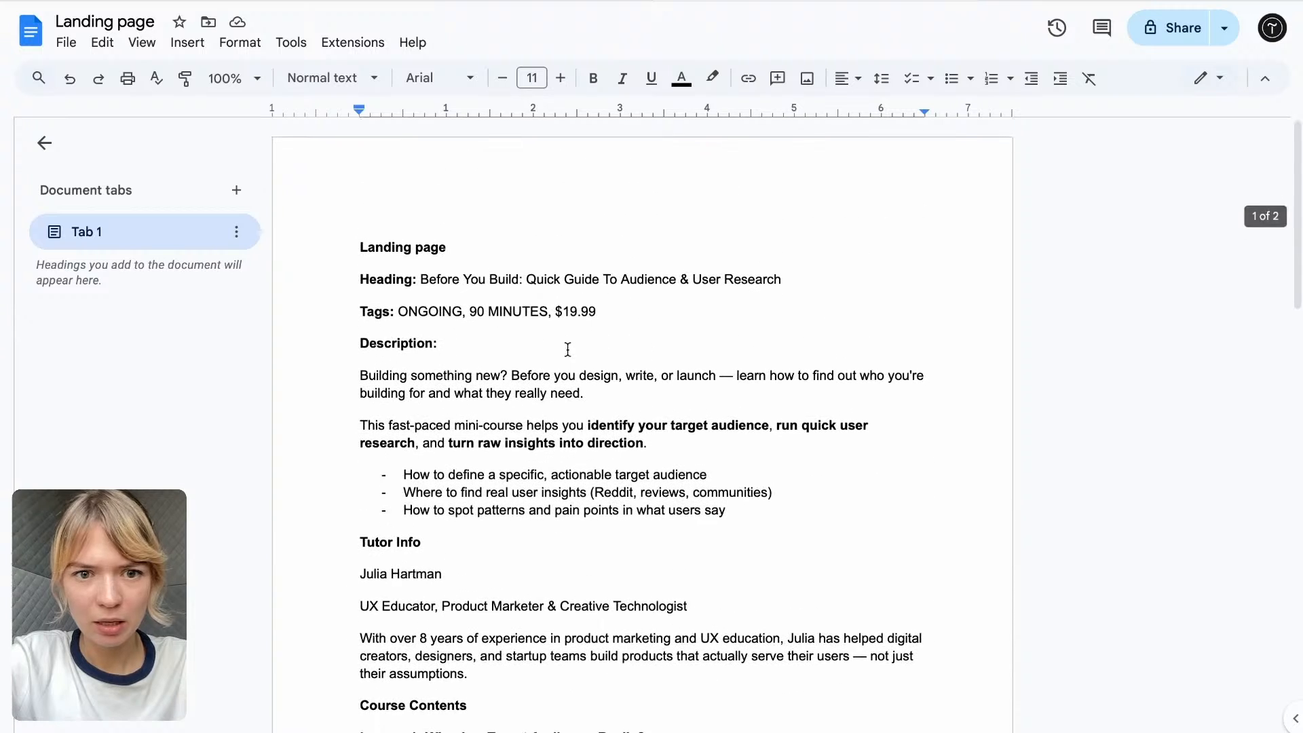
left_click(417, 273)
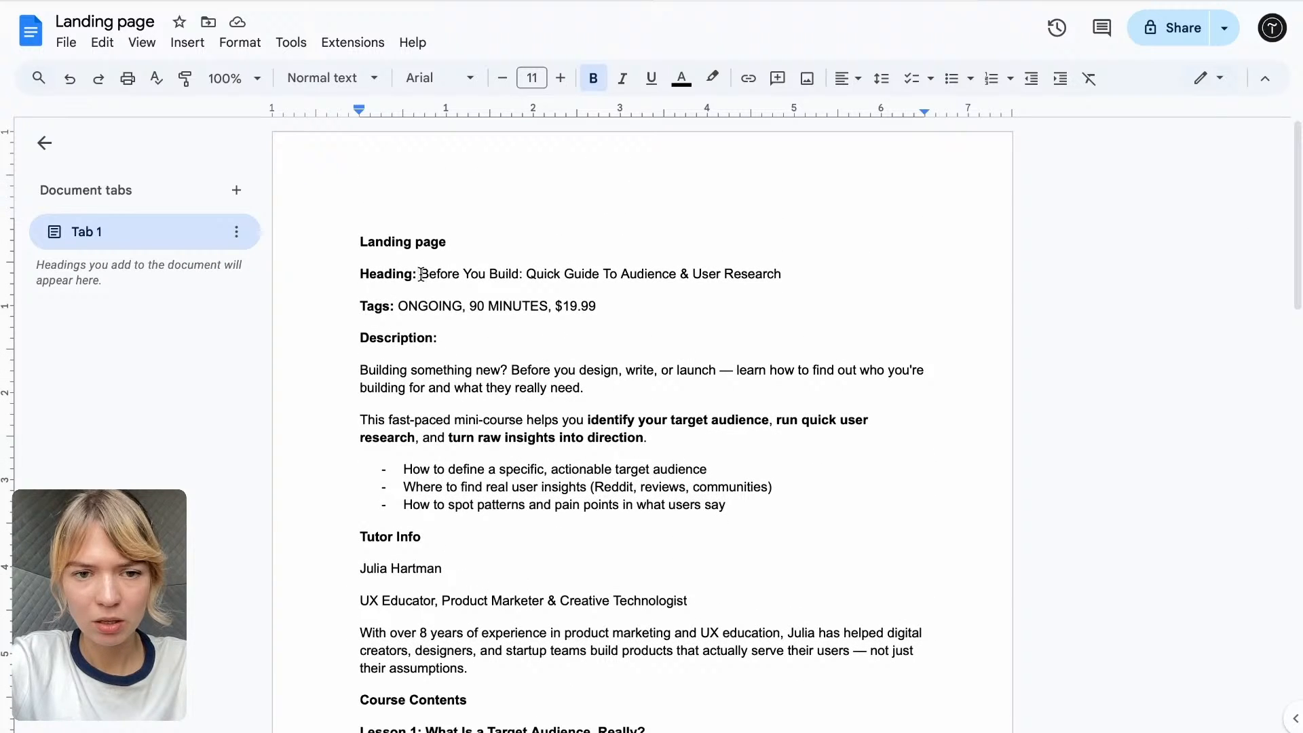
left_click_drag(417, 273, 820, 275)
key("ctrl+c")
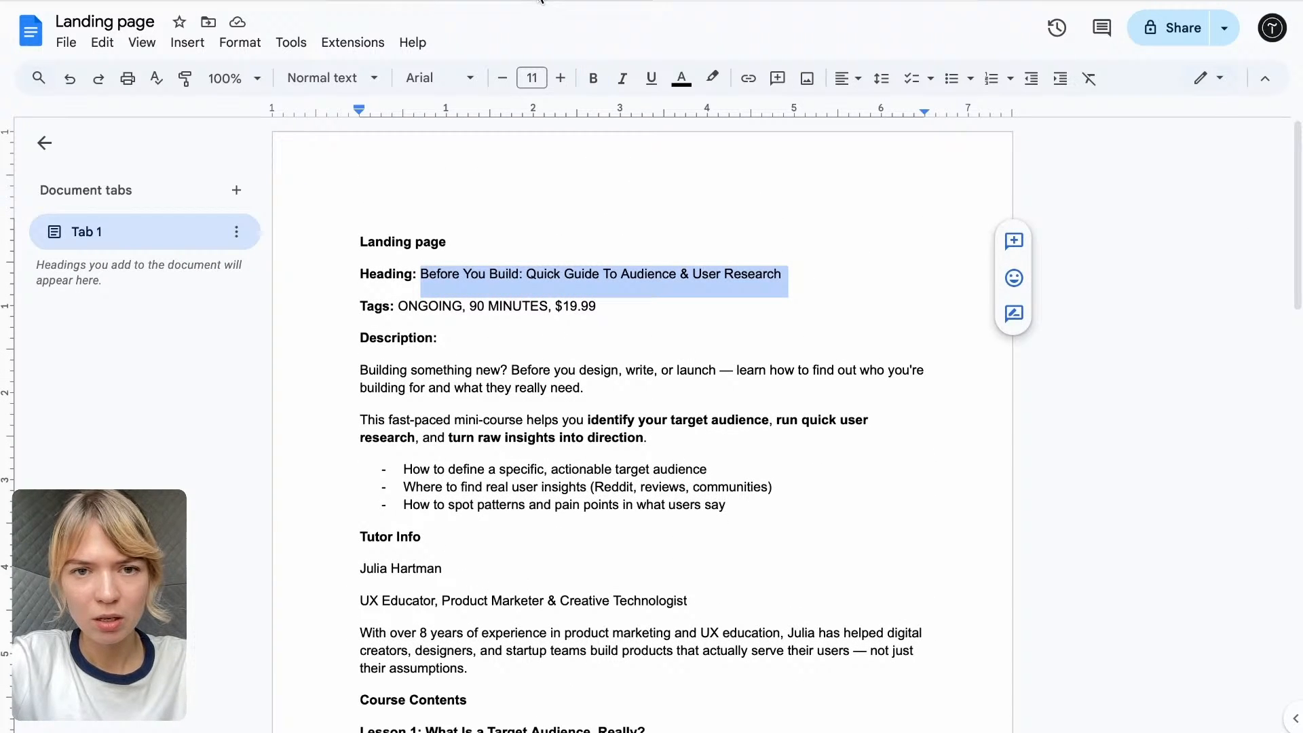
left_click(544, 4)
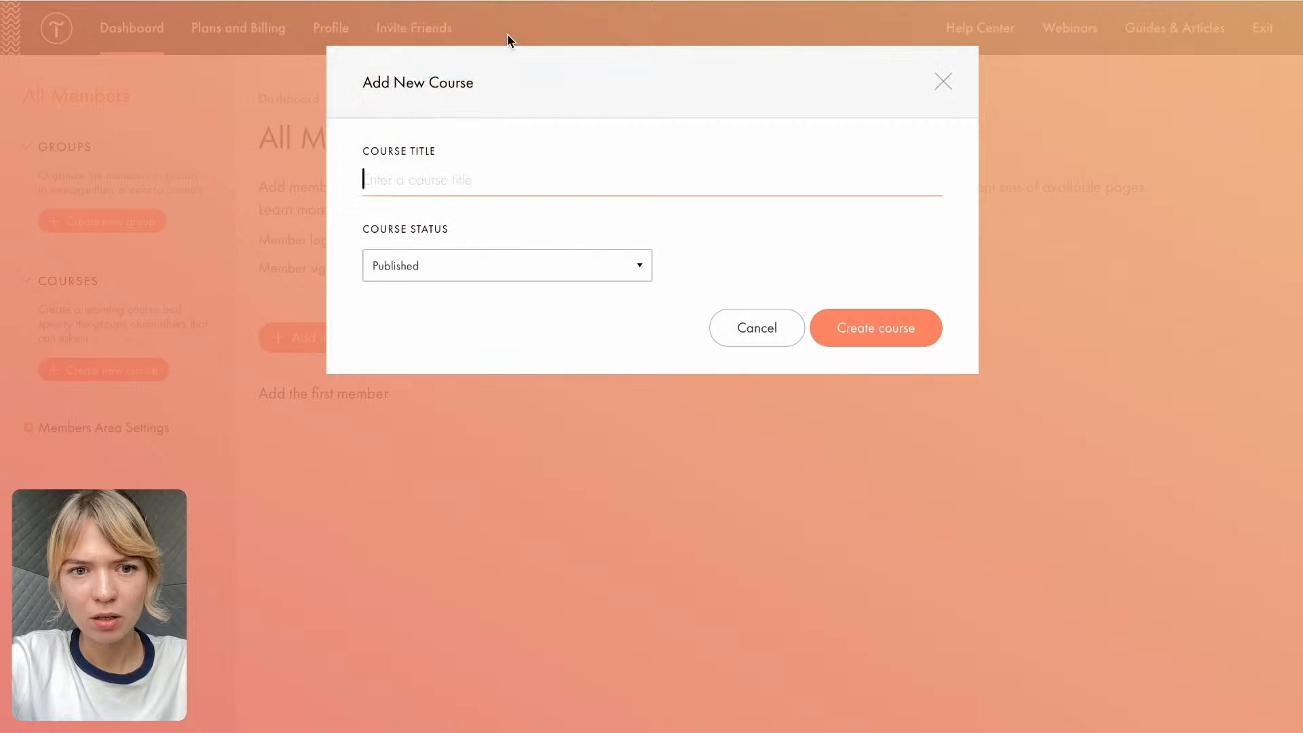
key("ctrl+v")
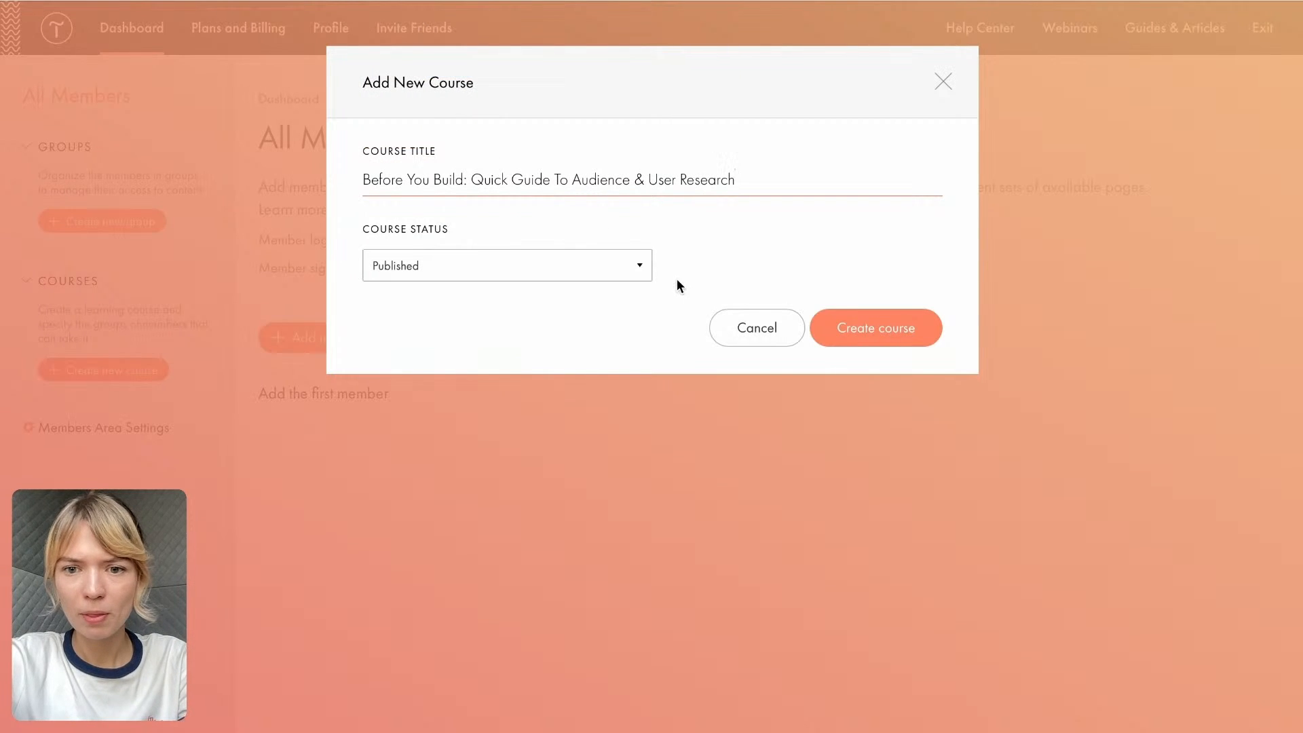
left_click(853, 329)
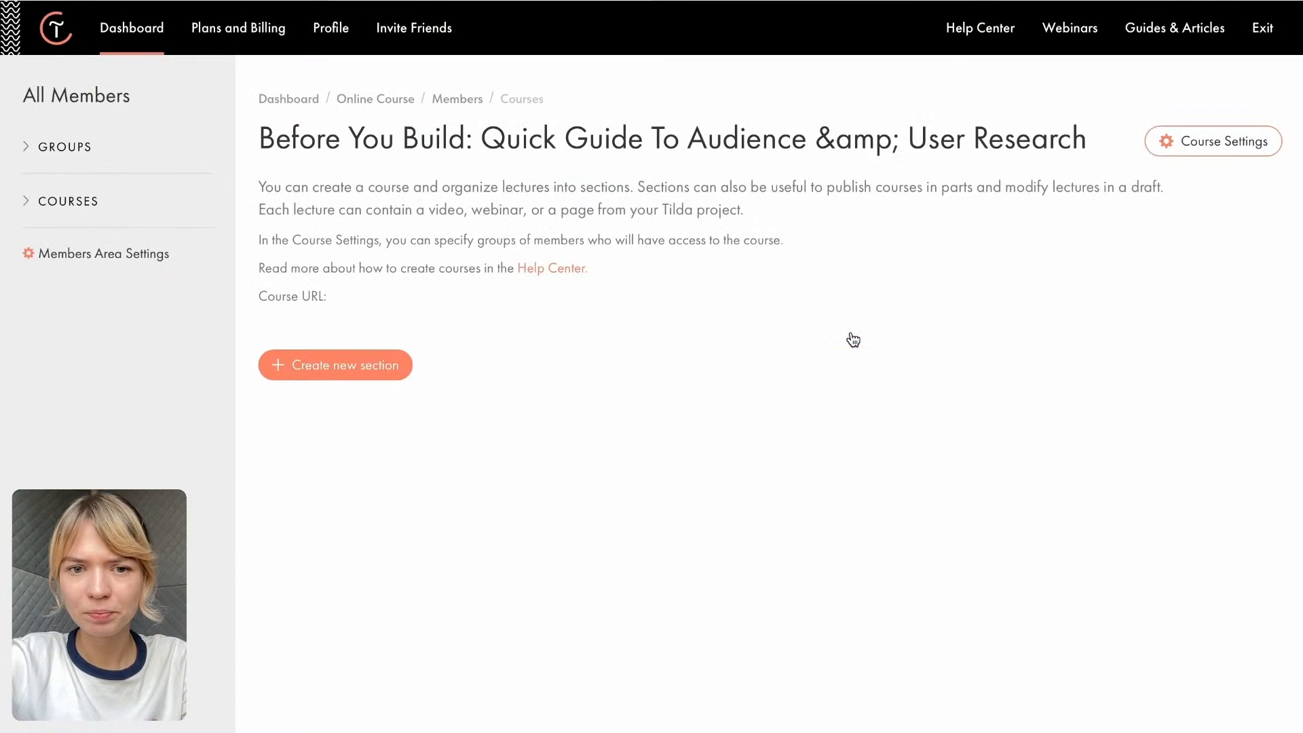
- Create the course's first section, "1. Why Audience Clarity Comes First", with the title copied from the Course Google Doc
scroll(853, 338, "down", 1)
scroll(851, 332, "up", 1)
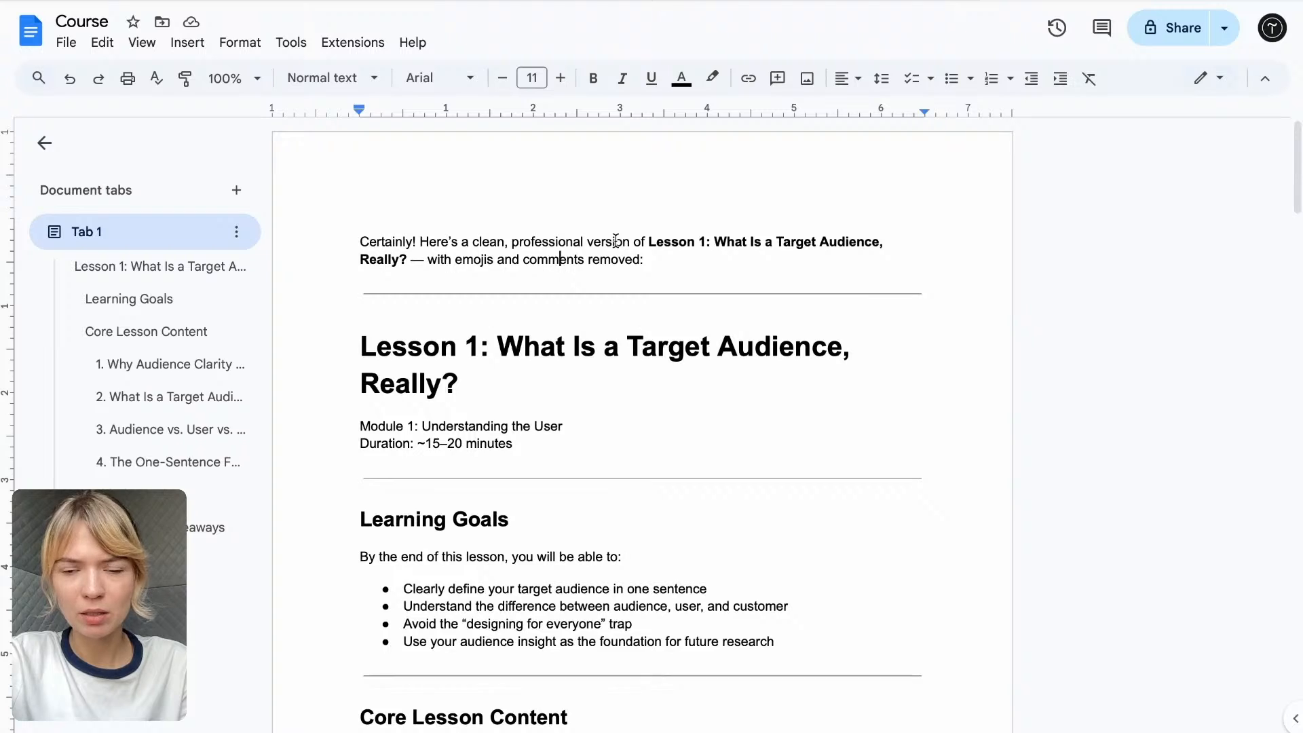
scroll(616, 241, "down", 3)
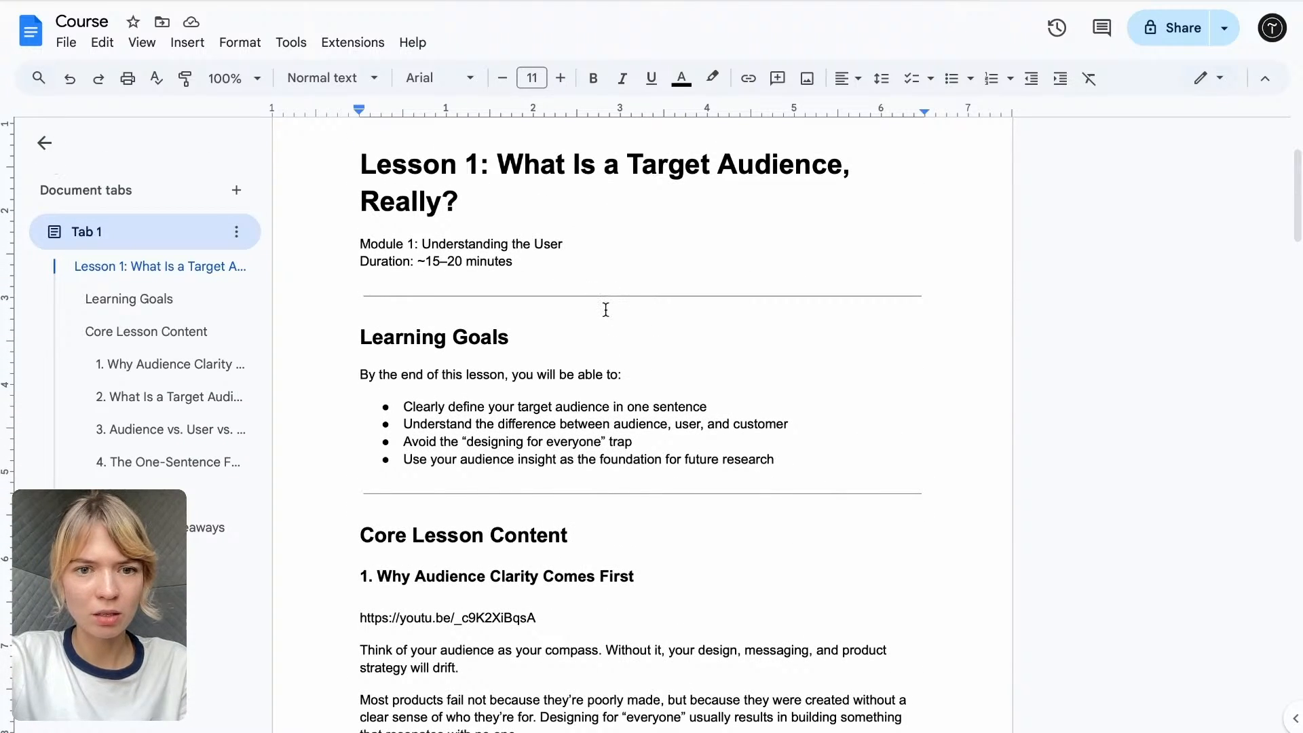
scroll(606, 310, "down", 1)
scroll(606, 310, "down", 1)
scroll(543, 291, "down", 3)
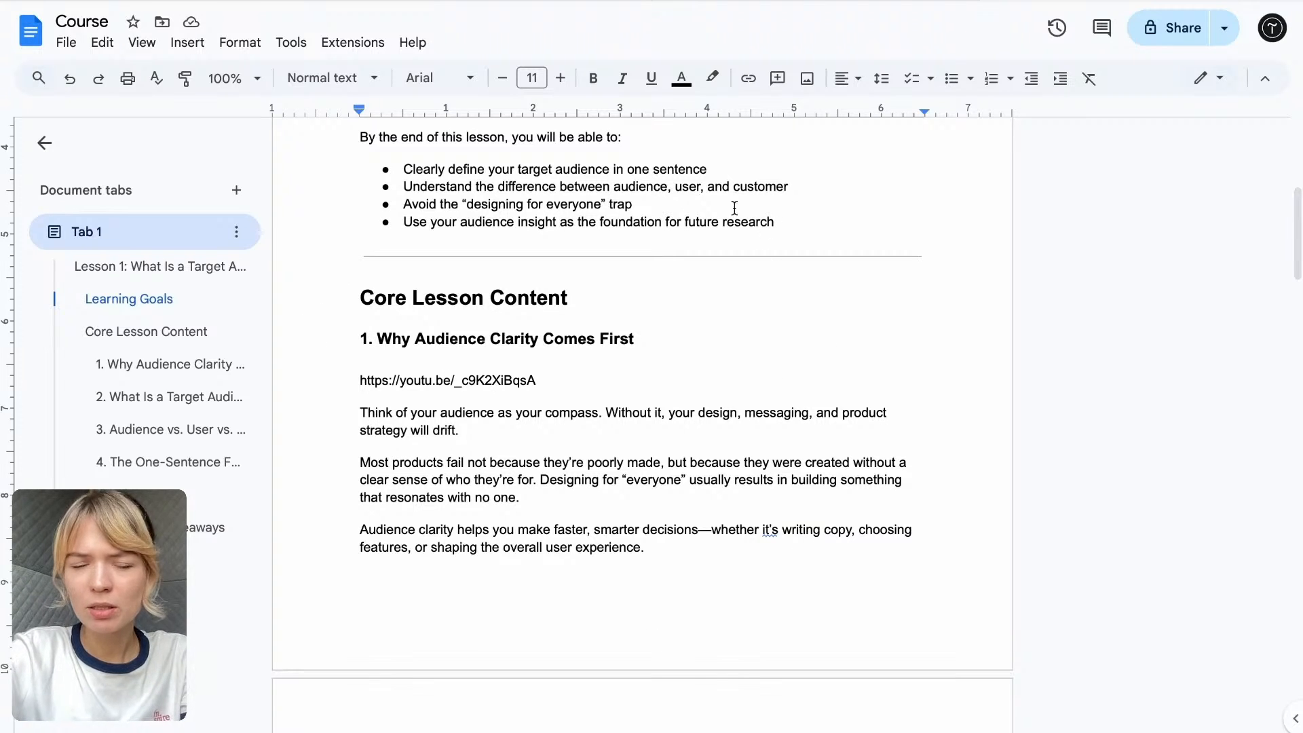
left_click_drag(383, 339, 327, 338)
key("ctrl+c")
left_click(646, 337)
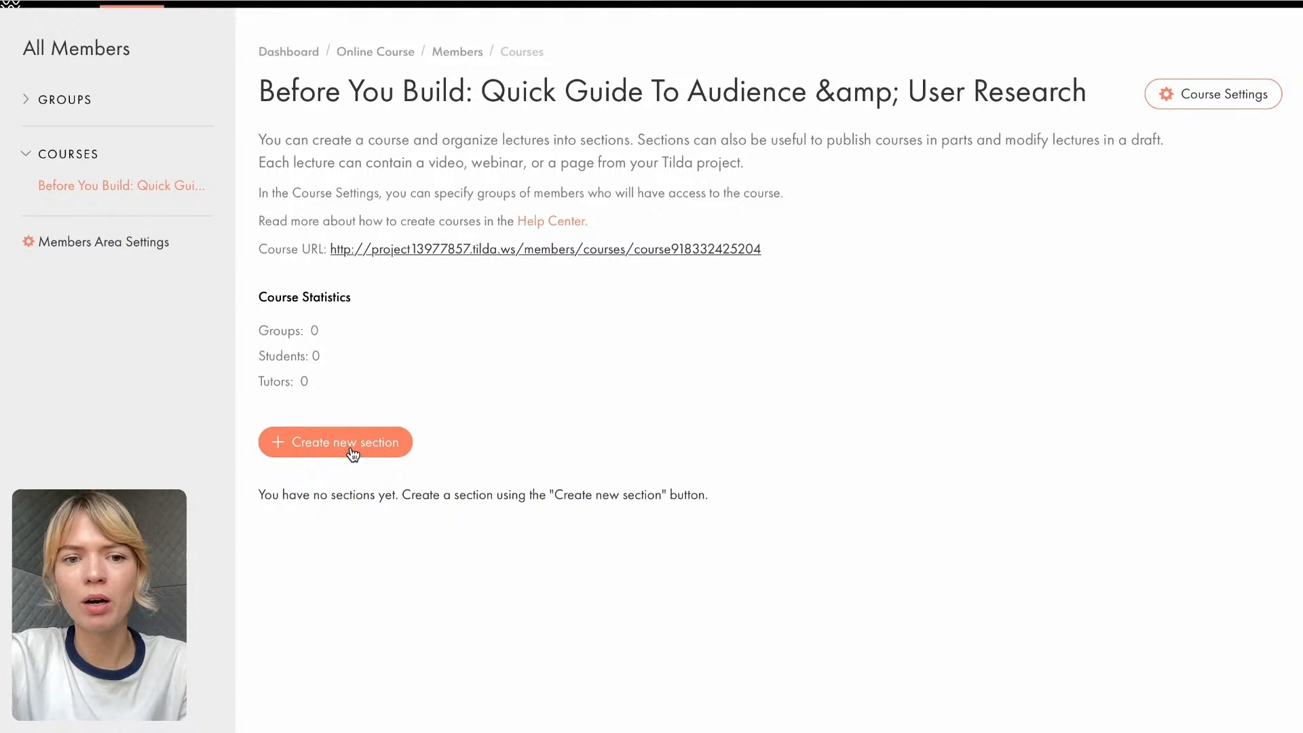
left_click(314, 451)
key("ctrl+v")
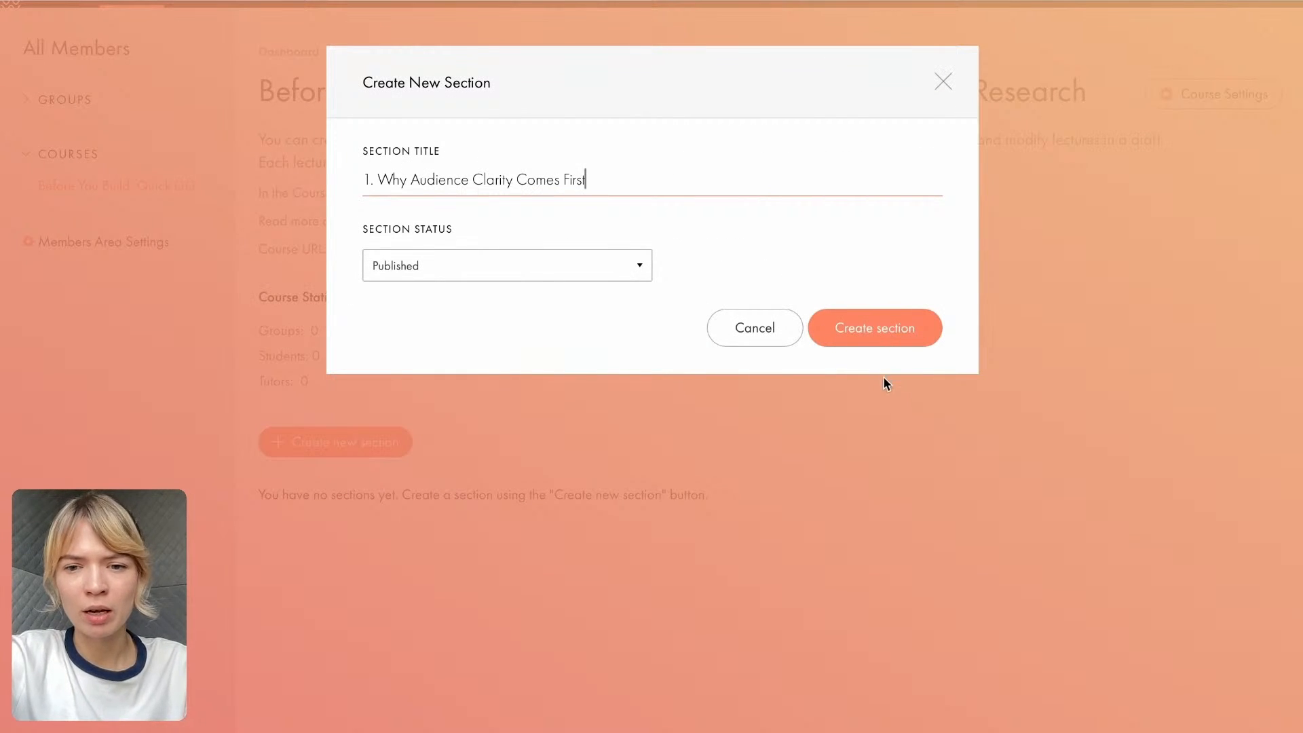
left_click(893, 348)
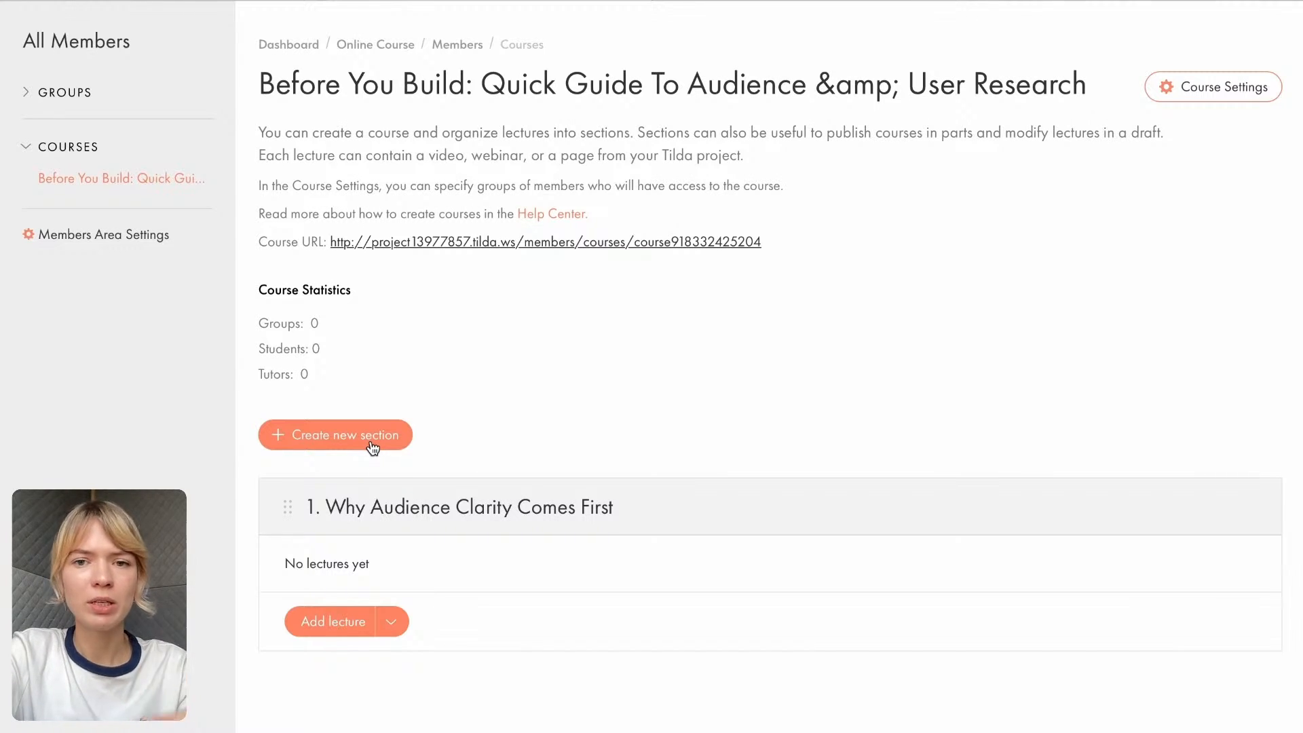
- Add a second section titled "2. What Is a Target Audience?", copying the heading from the Course Google Doc
left_click(314, 437)
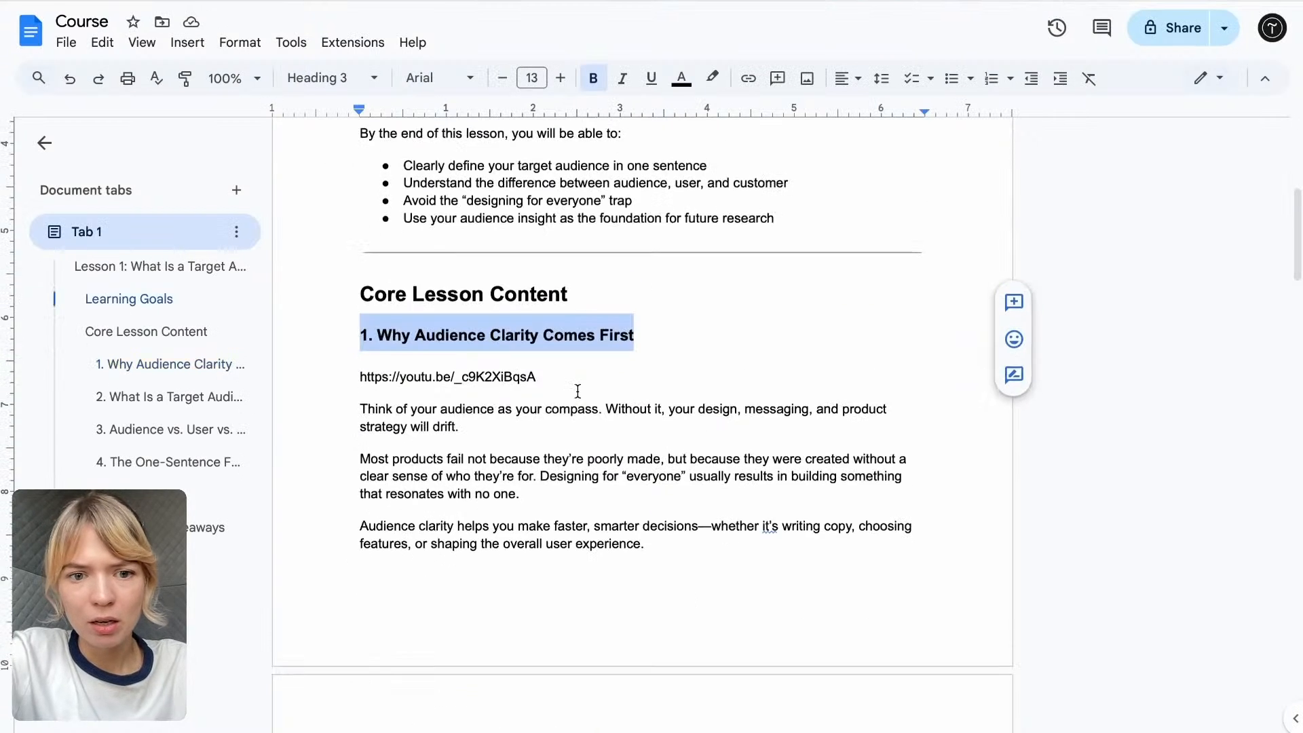
scroll(600, 405, "down", 4)
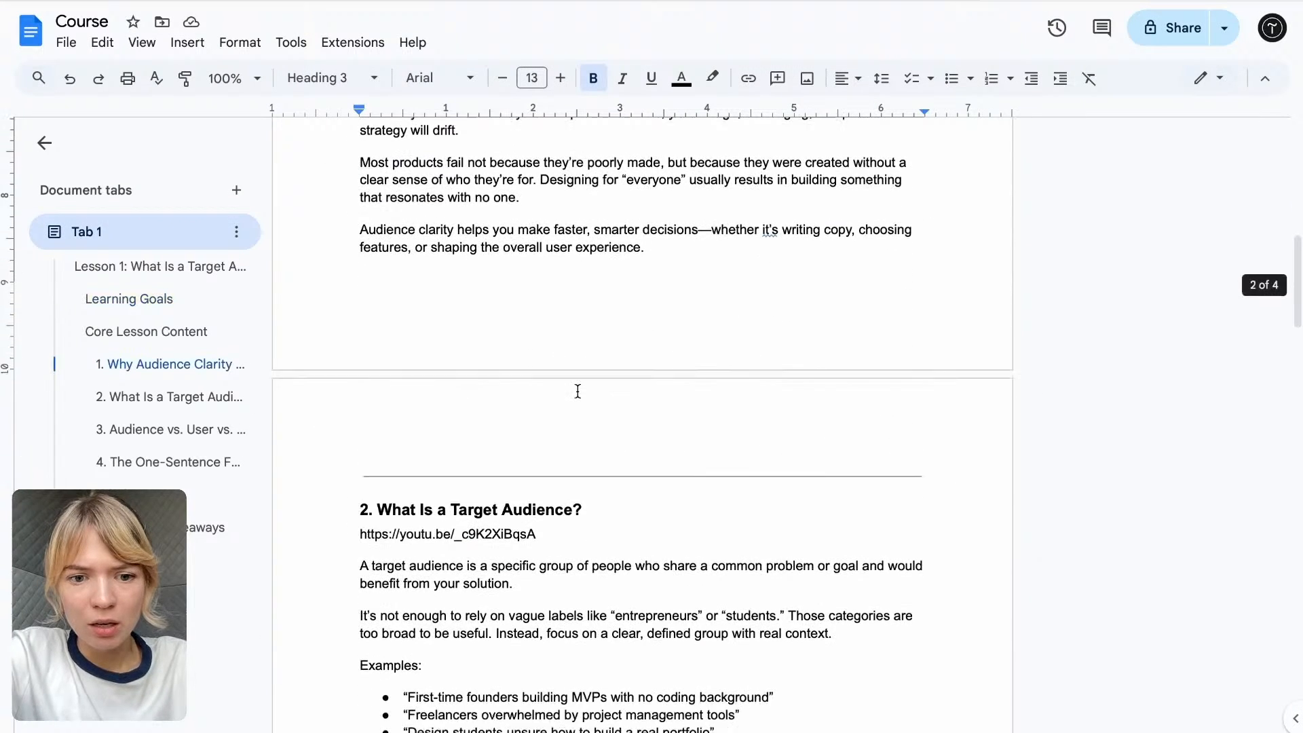
left_click_drag(586, 405, 340, 400)
key("ctrl+c")
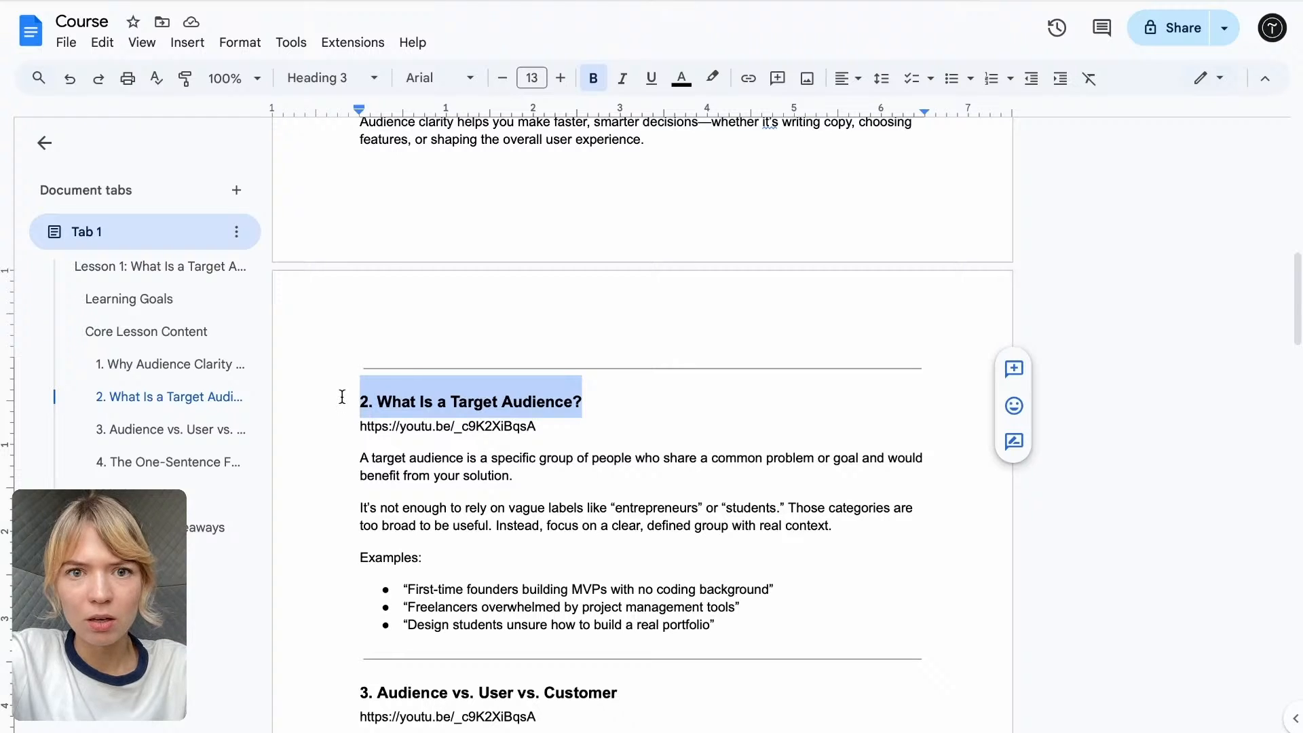
mouse_move(623, 25)
left_click(579, 14)
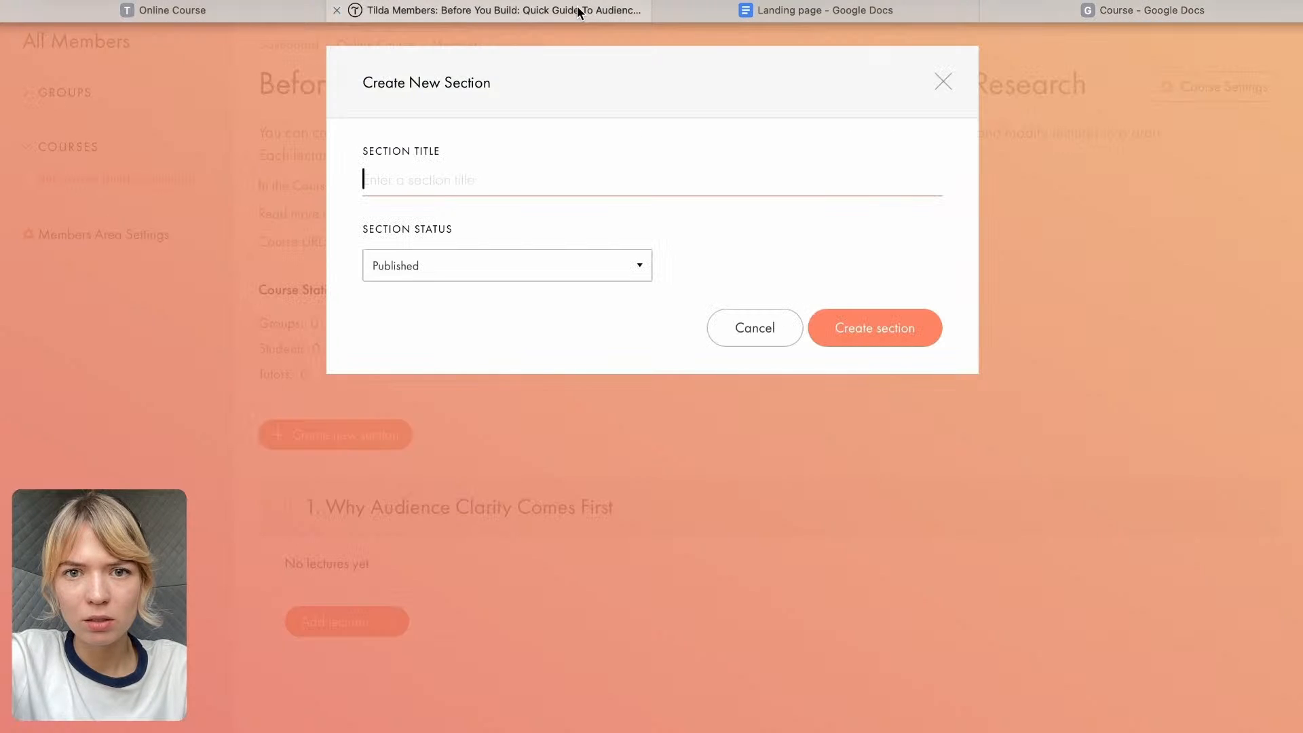
key("ctrl+v")
left_click(843, 329)
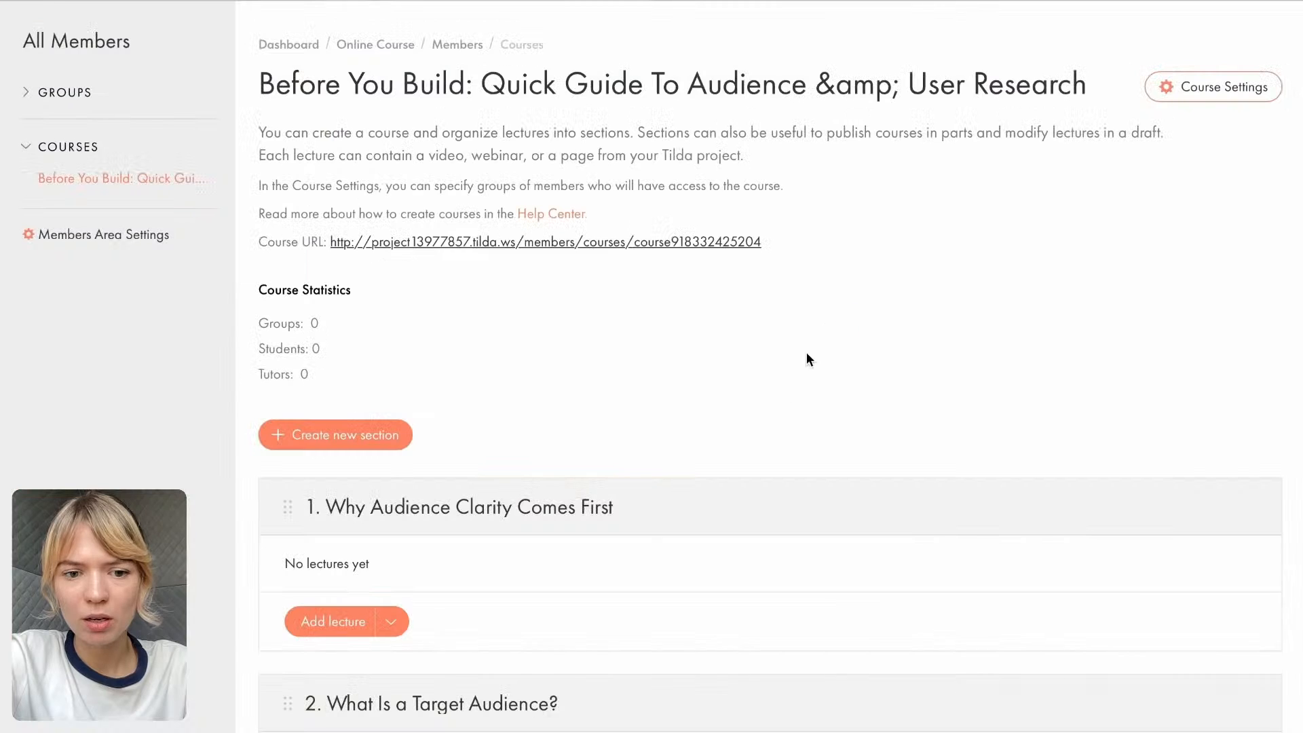
- Add a third section titled "3. Audience vs. User vs. Customer", copying the heading from the Course Google Doc
scroll(835, 332, "down", 2)
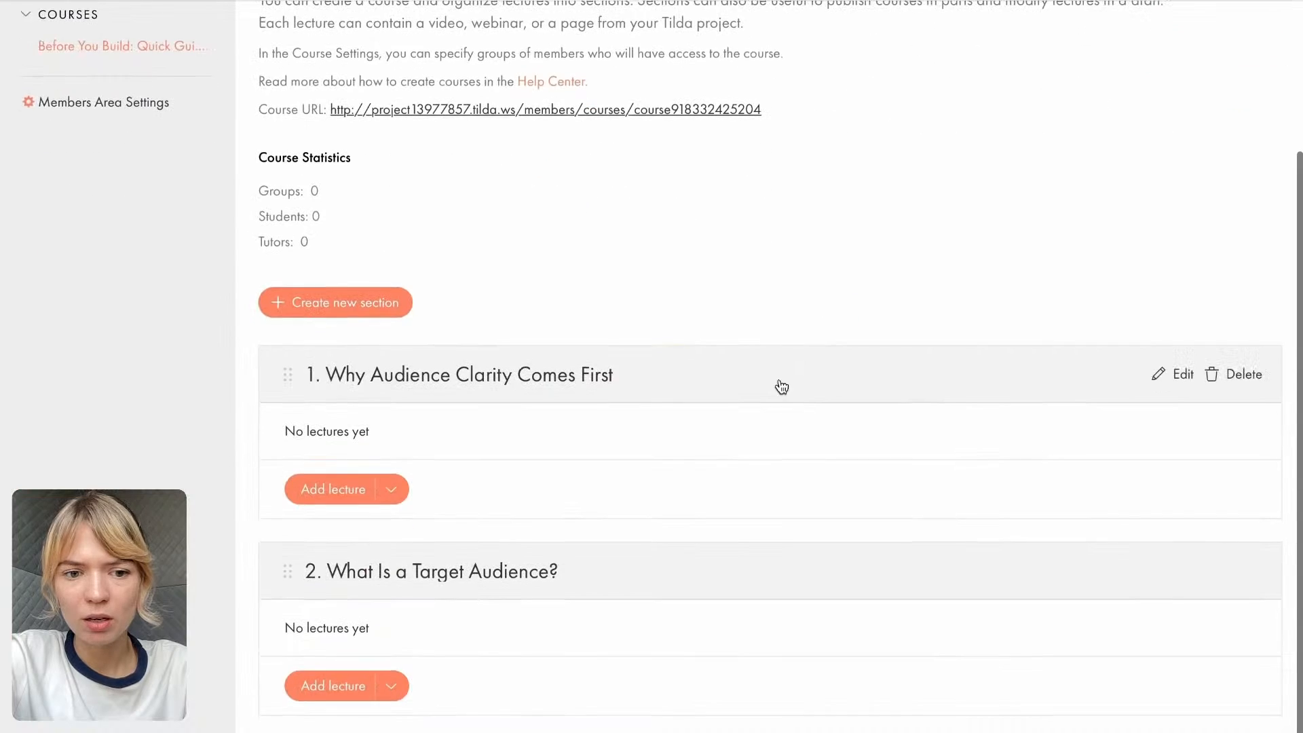
left_click(353, 308)
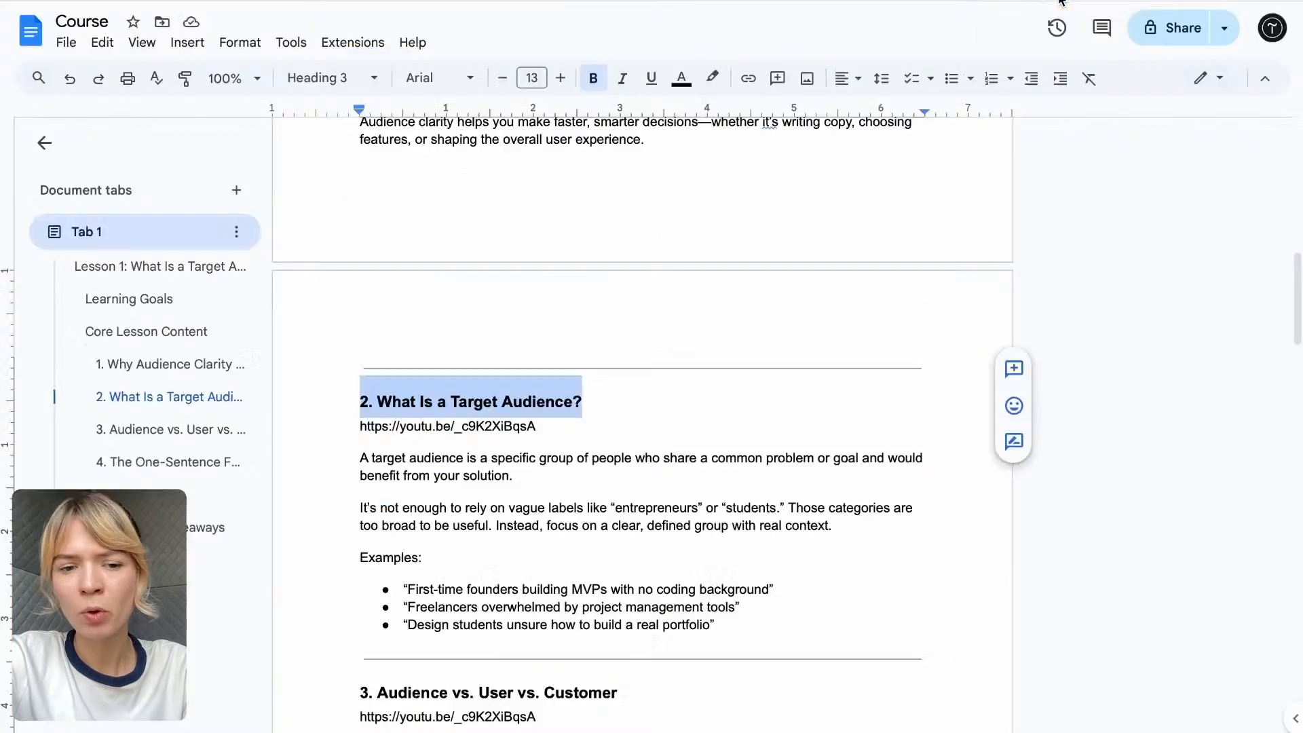
scroll(373, 532, "down", 3)
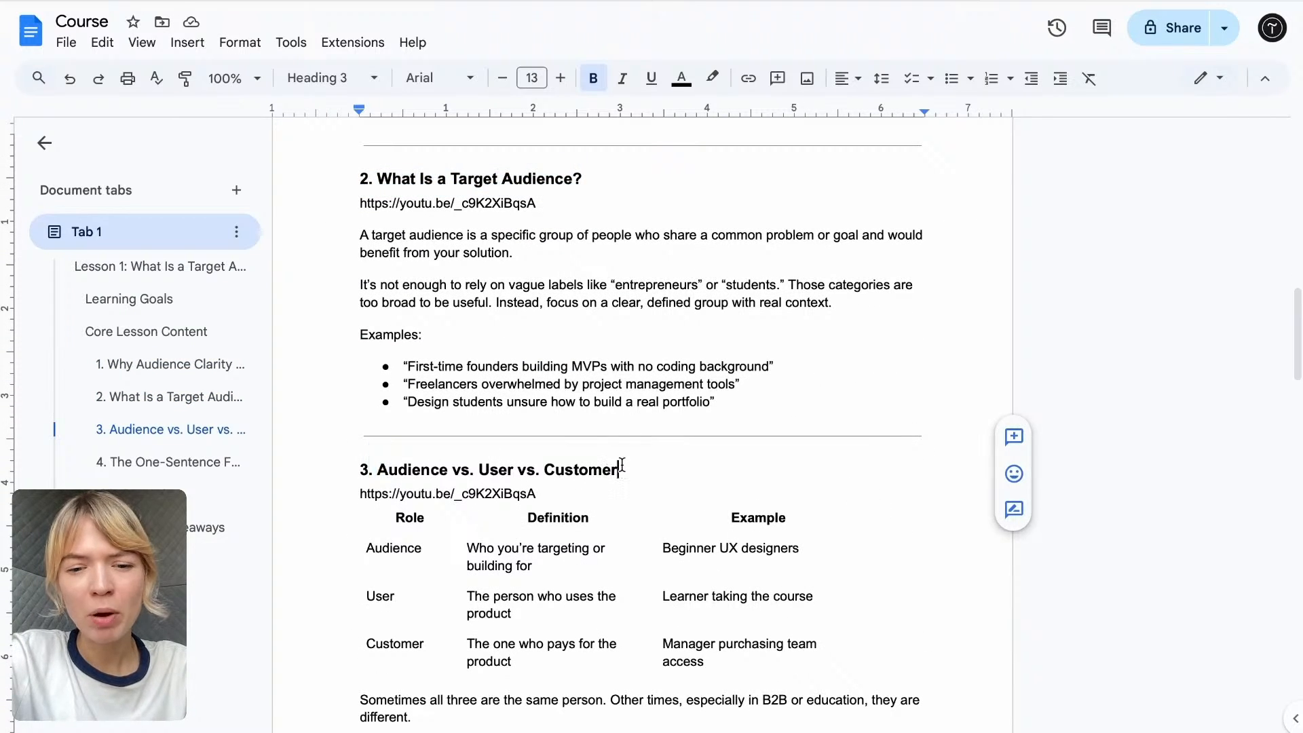
left_click_drag(619, 468, 326, 461)
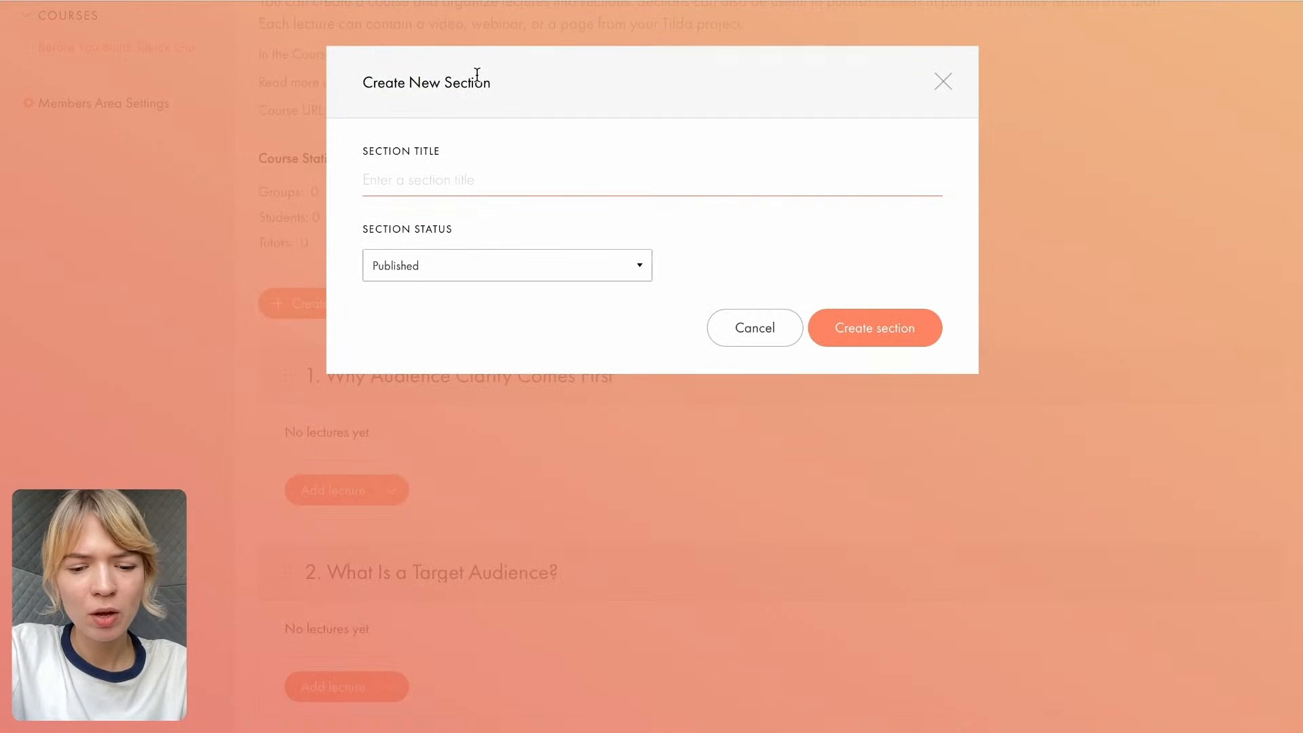
type("3. Audience vs. User vs. Customer")
left_click(857, 330)
- Add a fourth section titled "4. The One-Sentence Formula", copying the heading from the Course Google Doc
scroll(750, 478, "down", 3)
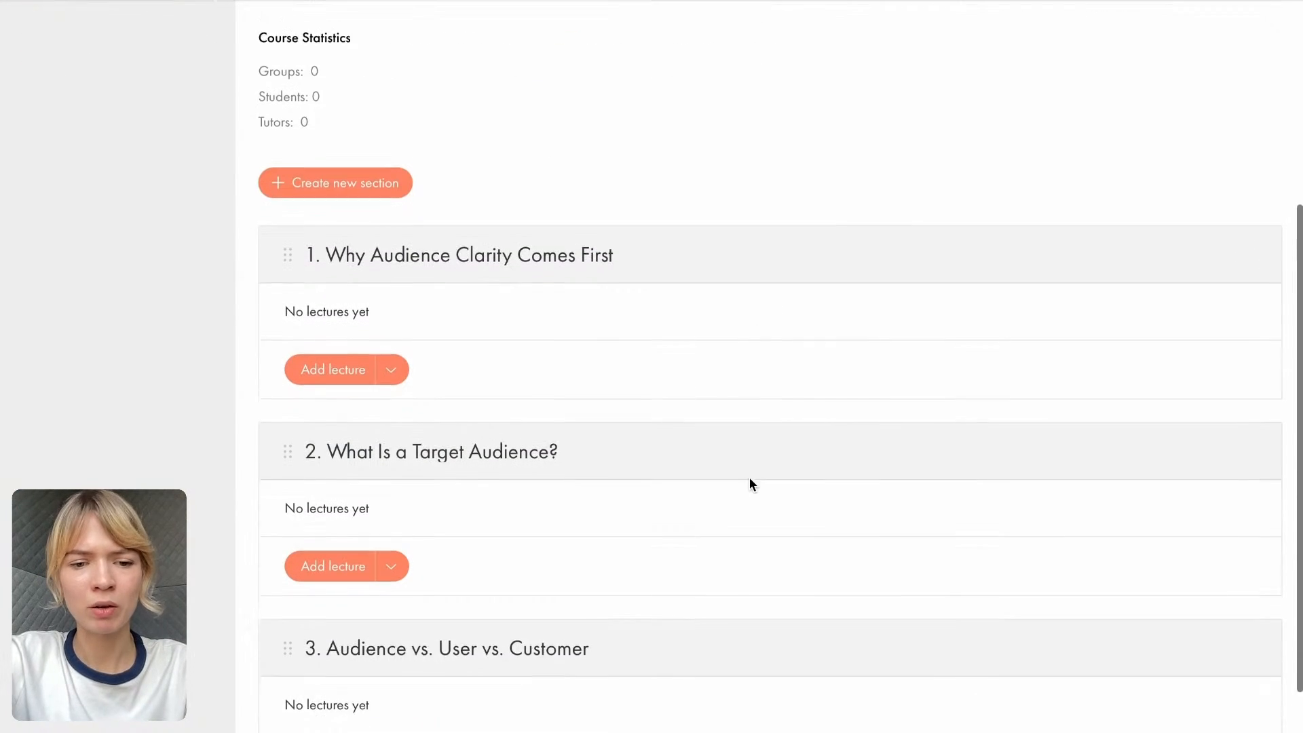
left_click(372, 116)
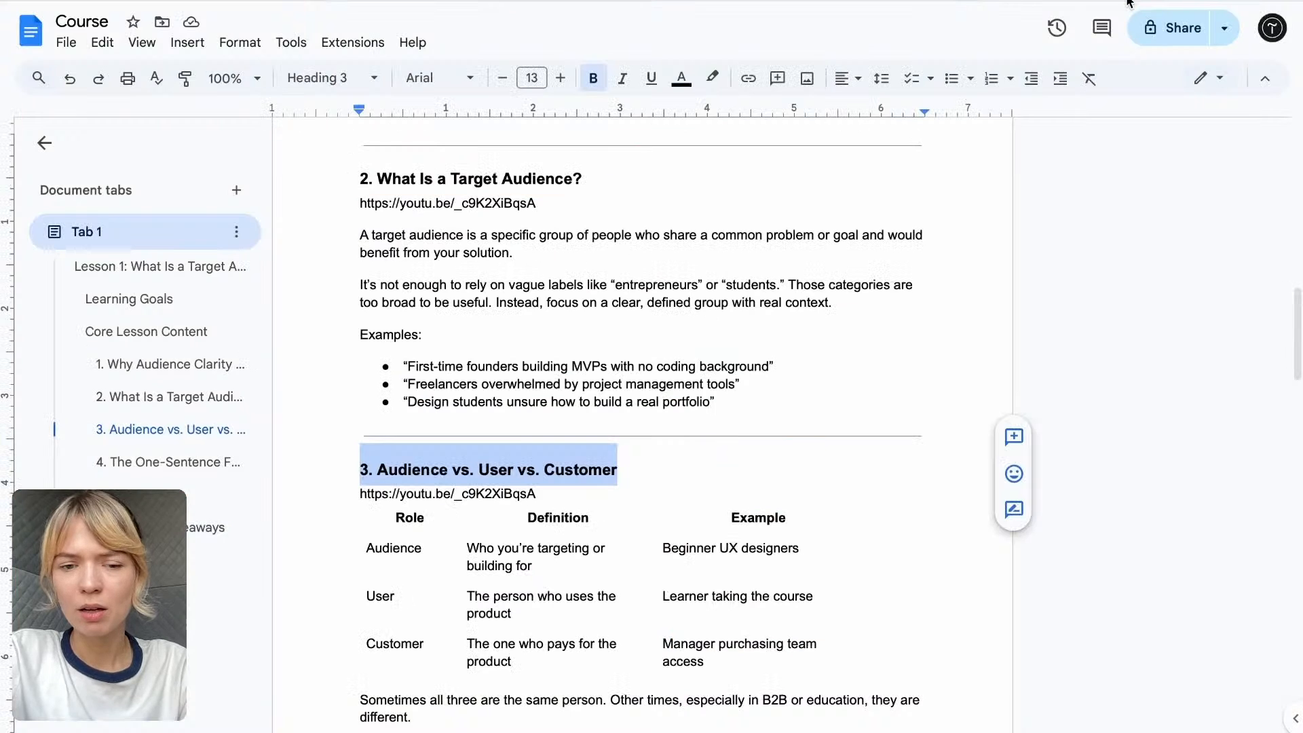
scroll(481, 315, "down", 6)
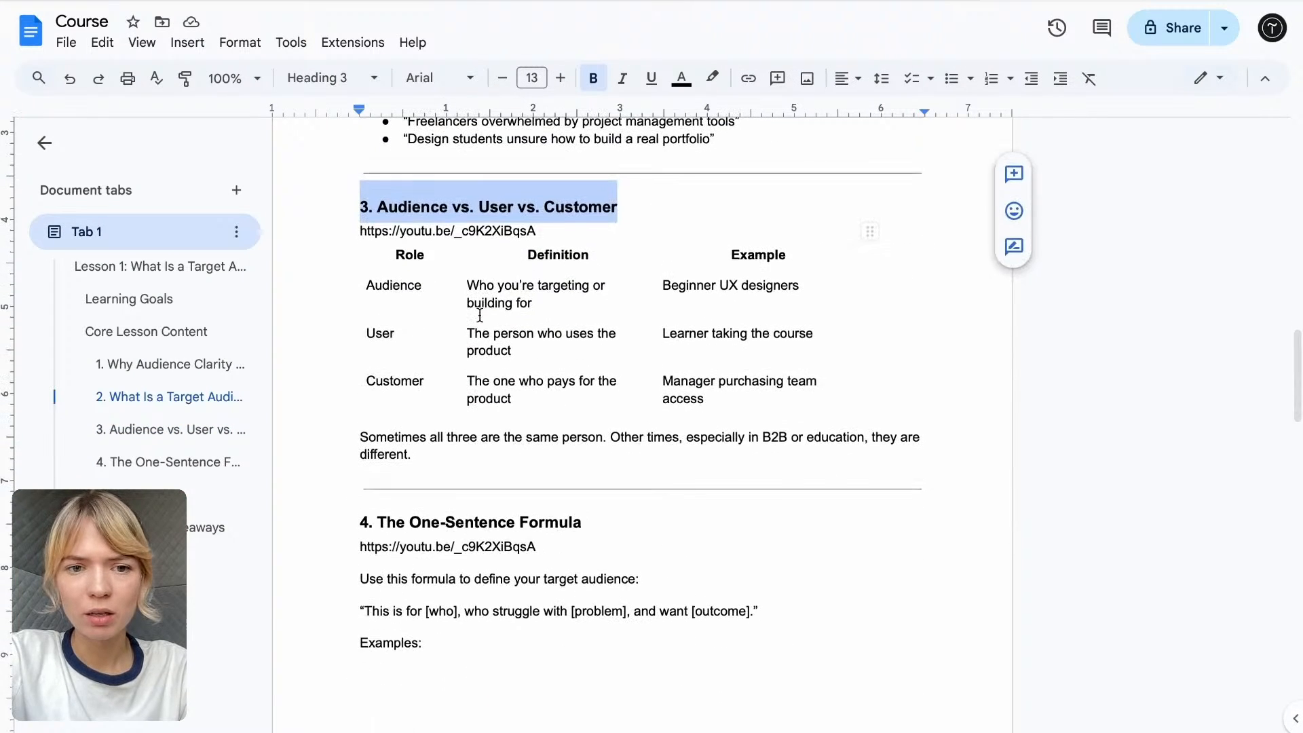
left_click_drag(358, 371, 587, 375)
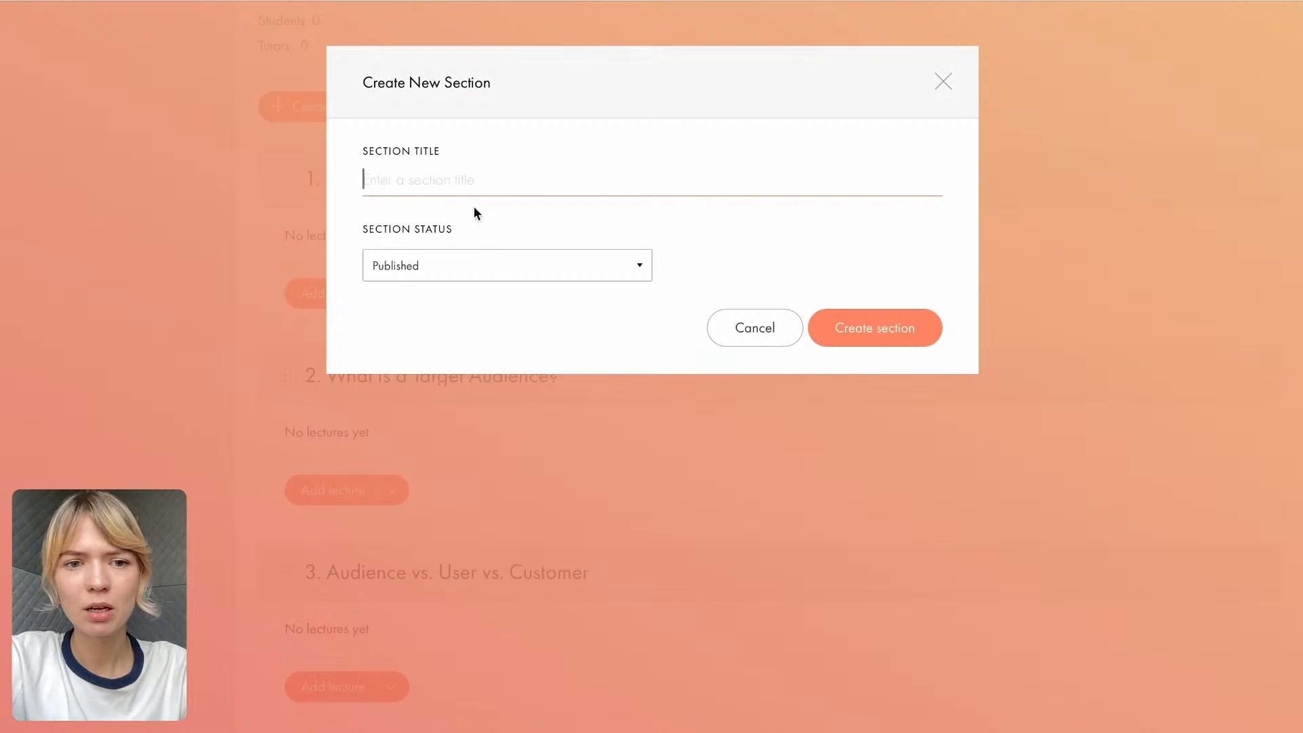
type("4. The One-Sentence Formula")
left_click(863, 334)
- Review the course page and its list of sections from the course details down to the last section
scroll(816, 427, "down", 3)
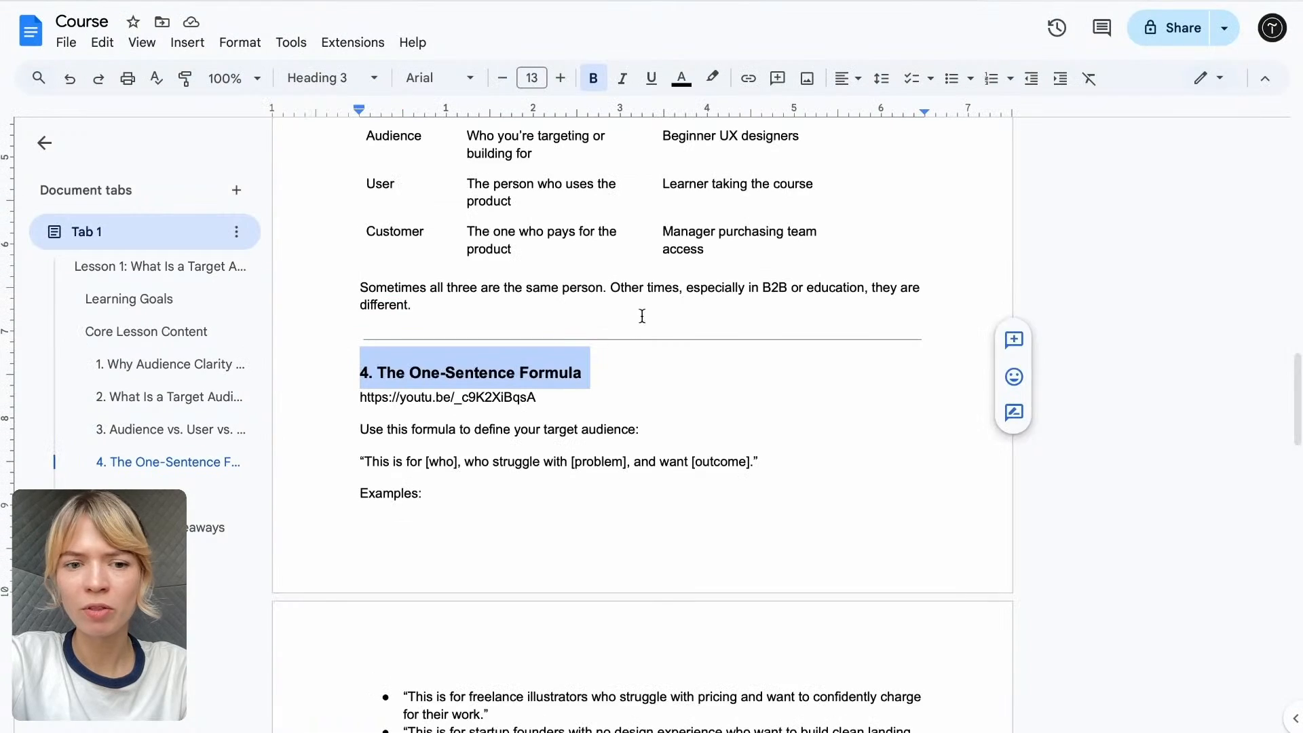
scroll(638, 319, "down", 5)
scroll(388, 483, "up", 1)
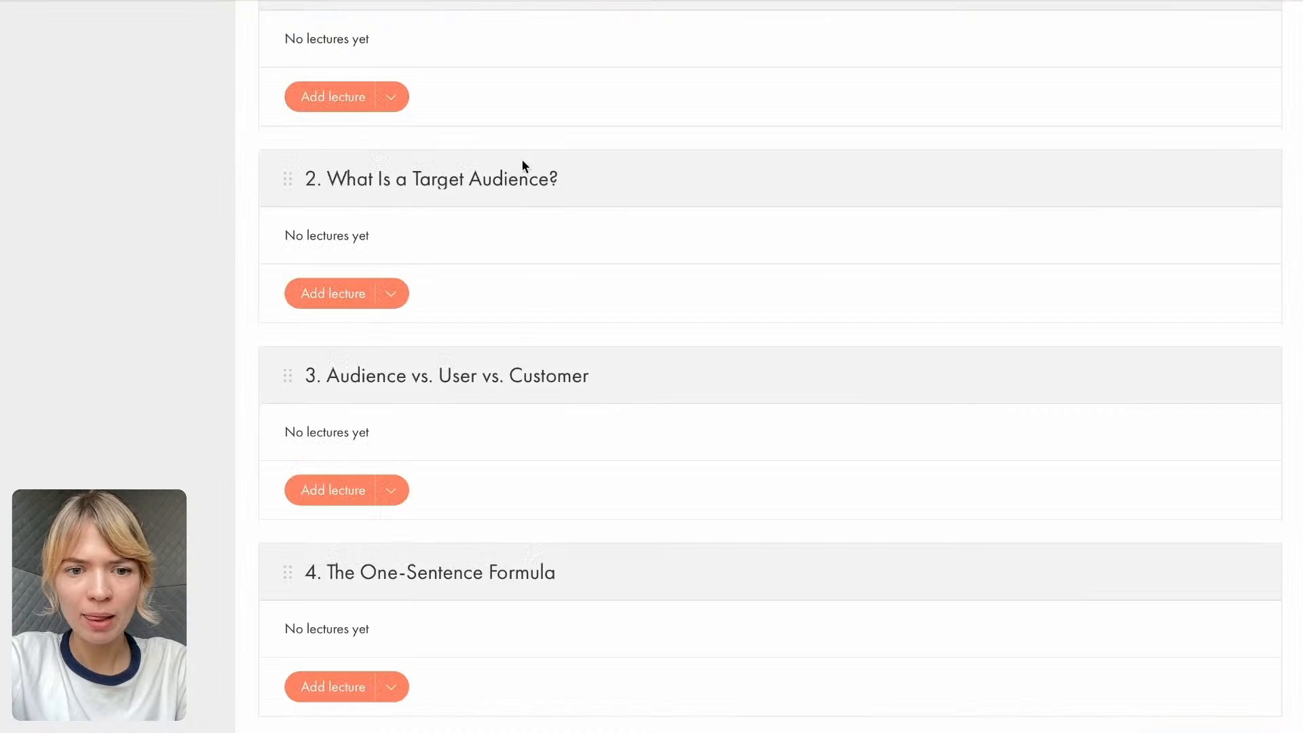
scroll(511, 327, "up", 10)
scroll(511, 328, "down", 1)
scroll(511, 333, "down", 2)
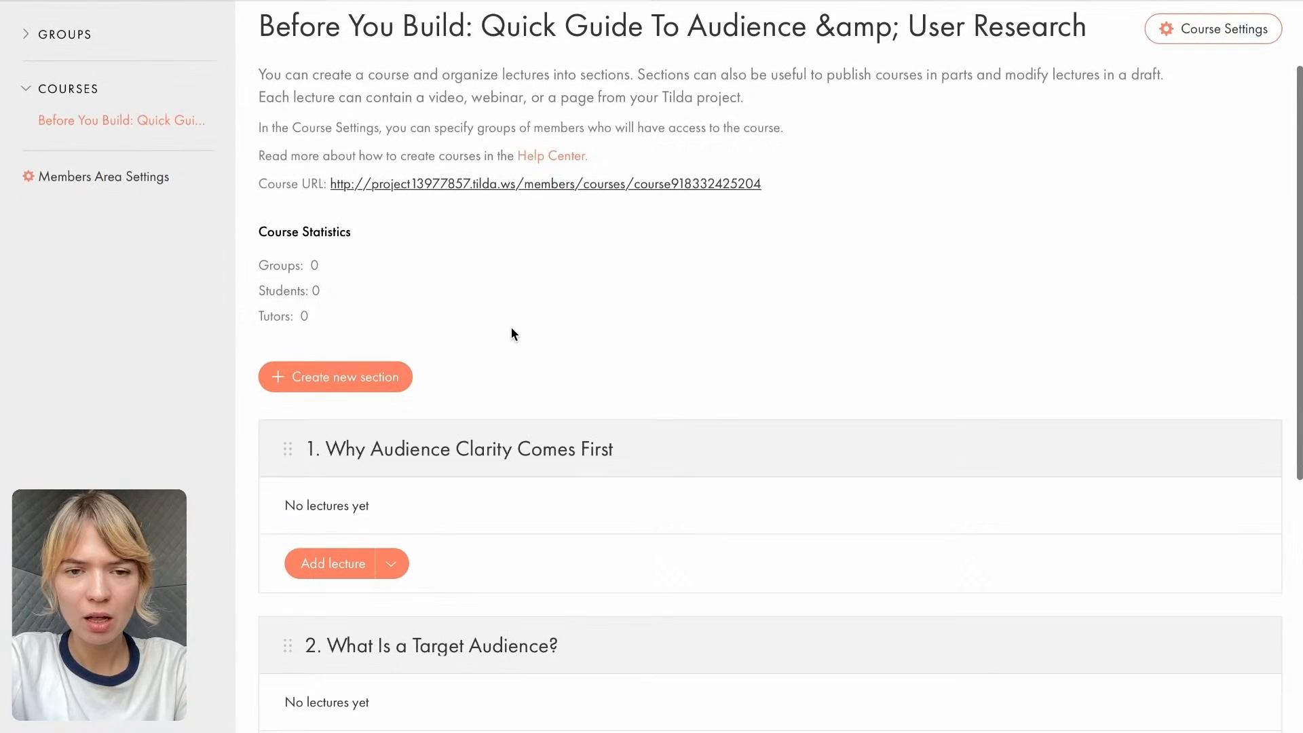
scroll(512, 329, "down", 3)
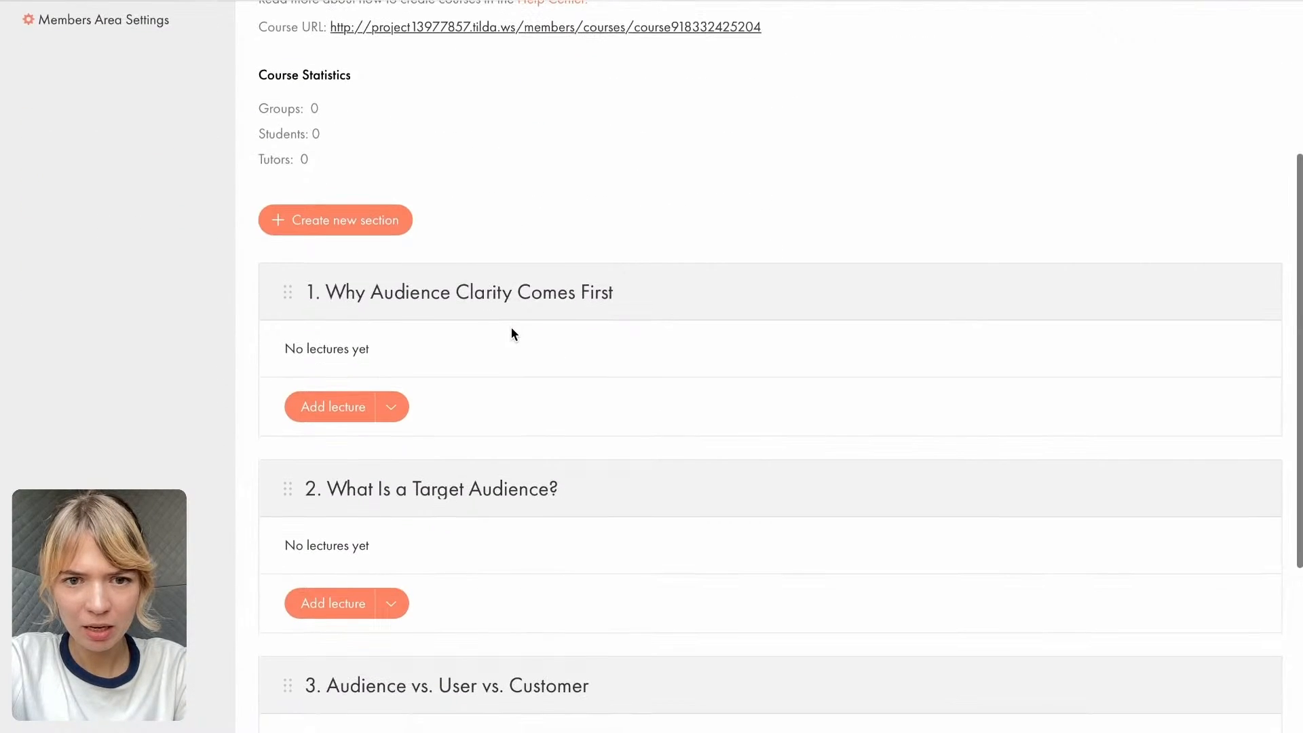
scroll(511, 328, "down", 6)
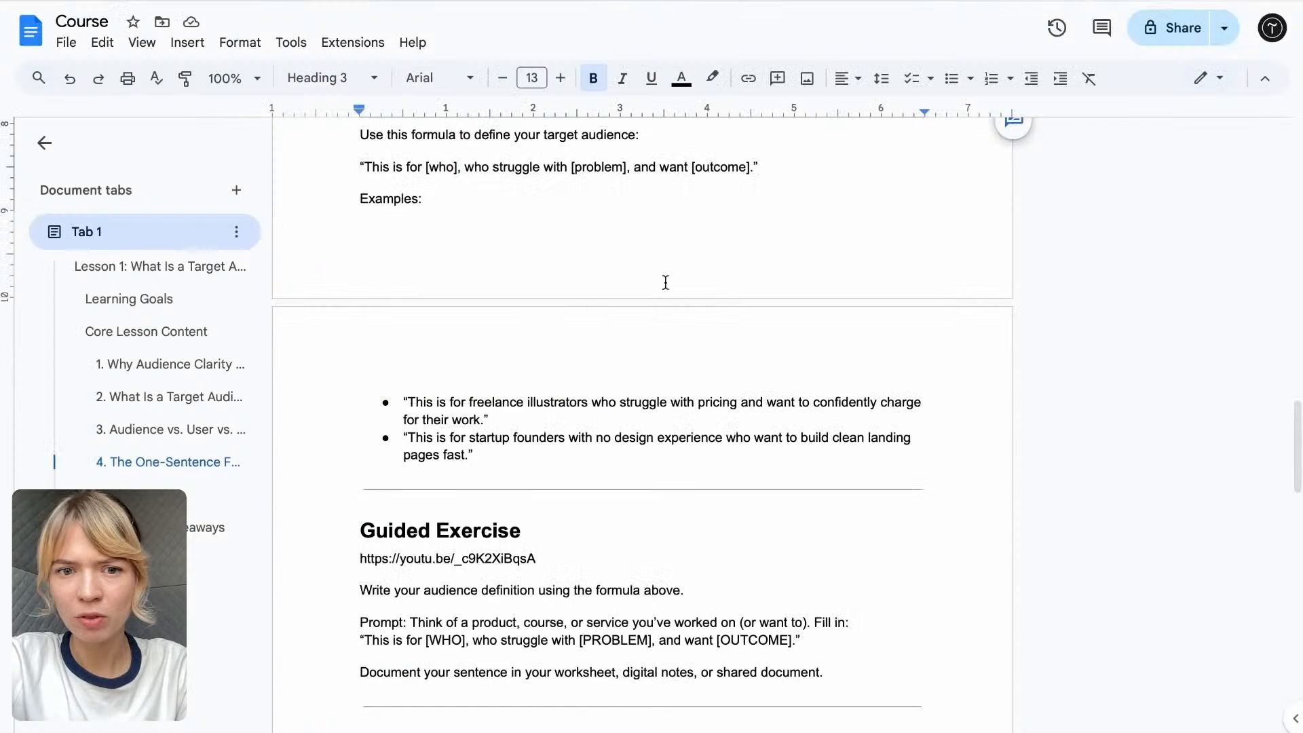
- Add a fifth section titled "Guided Exercise", copying the heading from the Course Google Doc
scroll(602, 353, "down", 3)
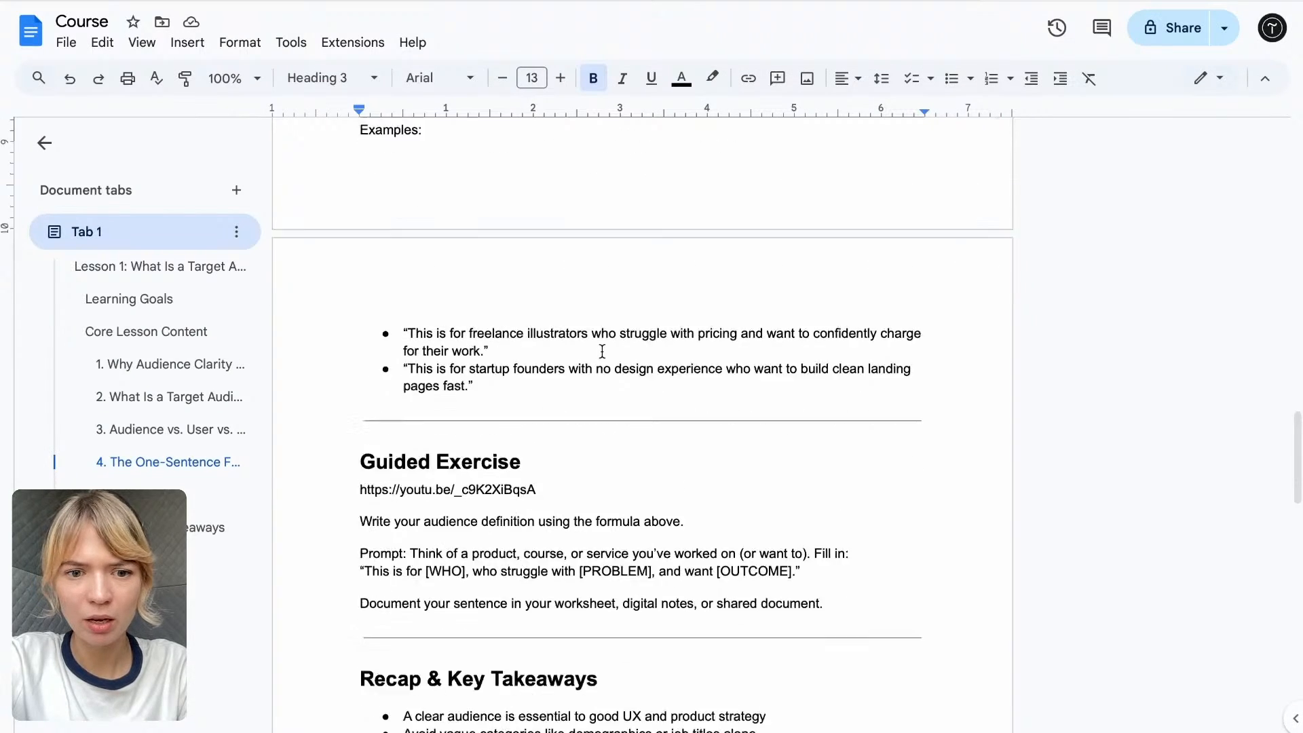
left_click_drag(521, 395, 337, 396)
key("ctrl+c")
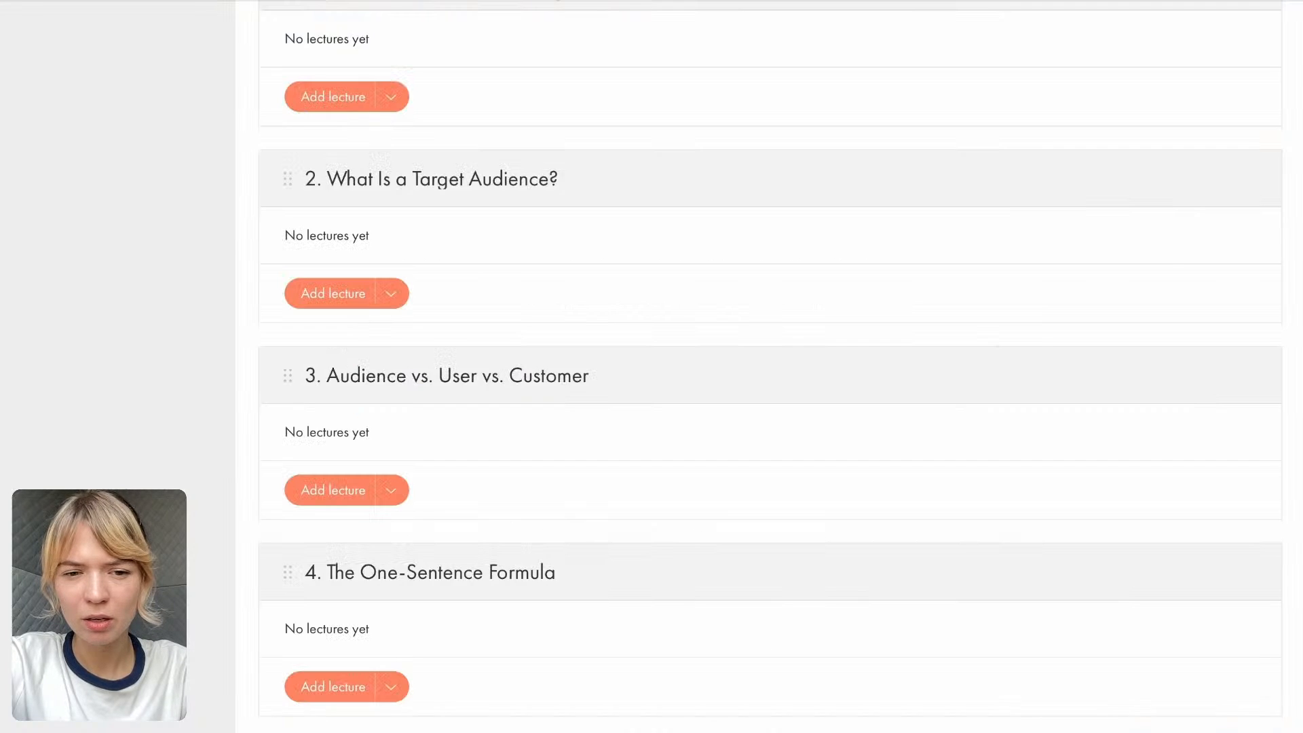
scroll(503, 210, "up", 5)
left_click(362, 338)
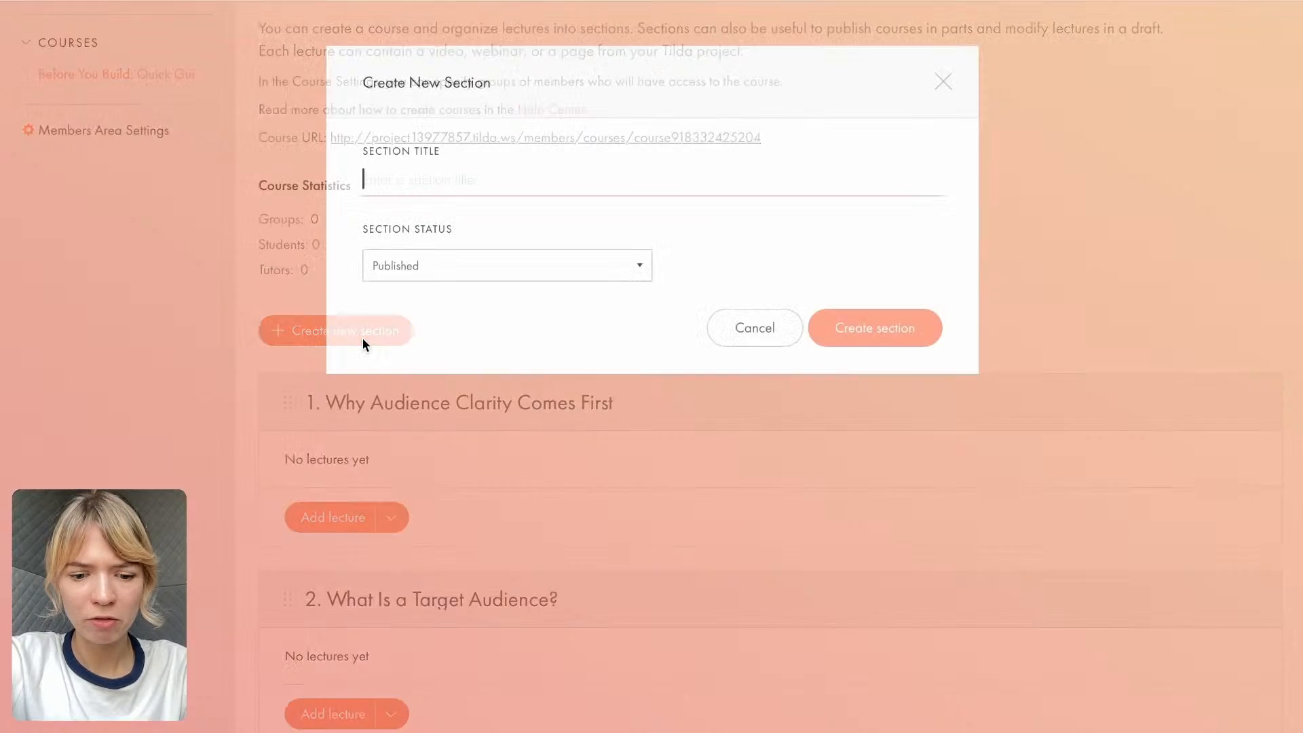
key("ctrl+v")
left_click(716, 338)
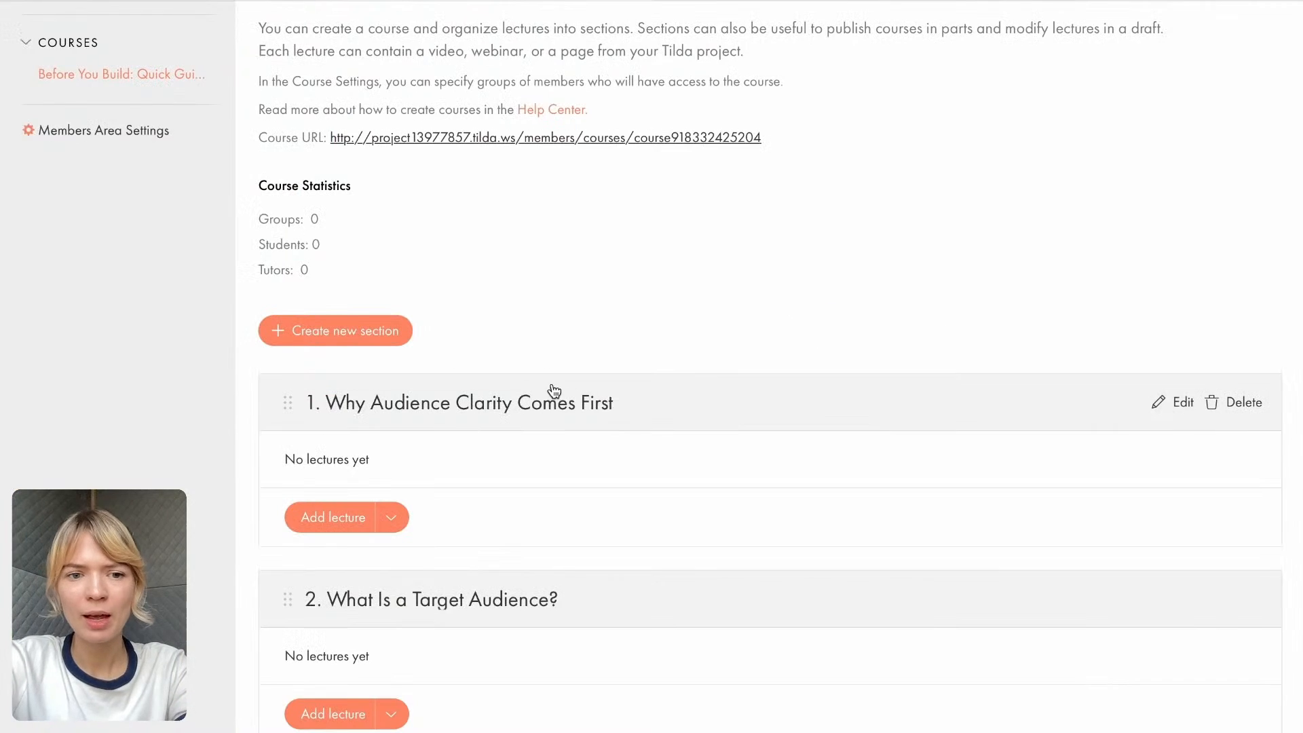
- Start a new video lecture in the section "1. Why Audience Clarity Comes First"
scroll(553, 389, "down", 2)
scroll(573, 372, "down", 2)
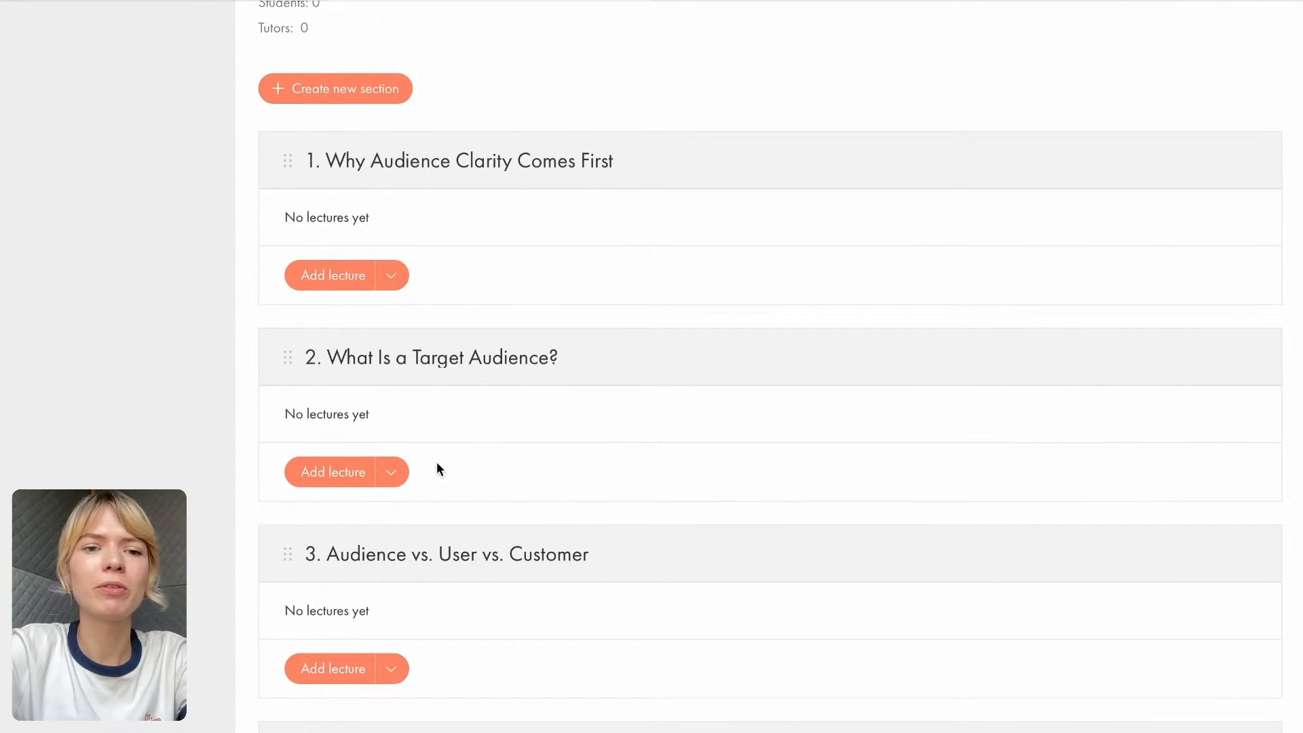
scroll(437, 468, "up", 5)
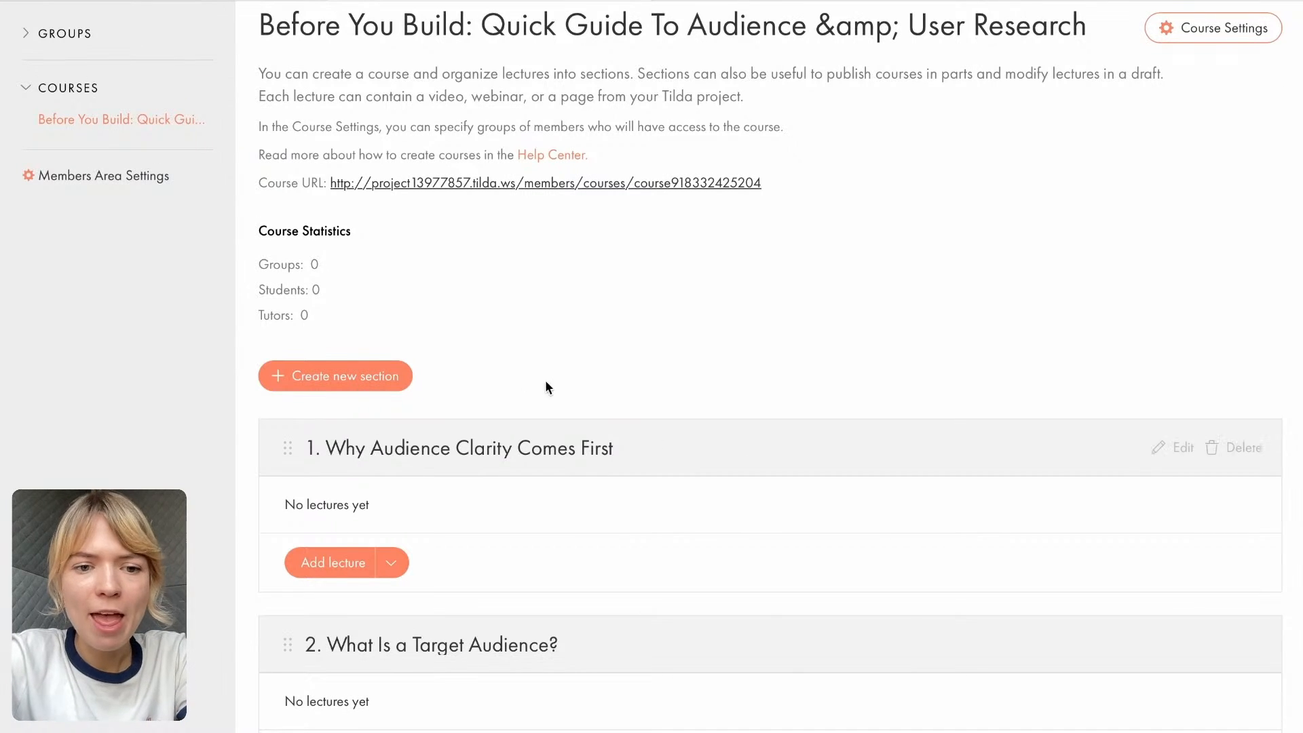
scroll(522, 378, "down", 1)
scroll(523, 375, "down", 1)
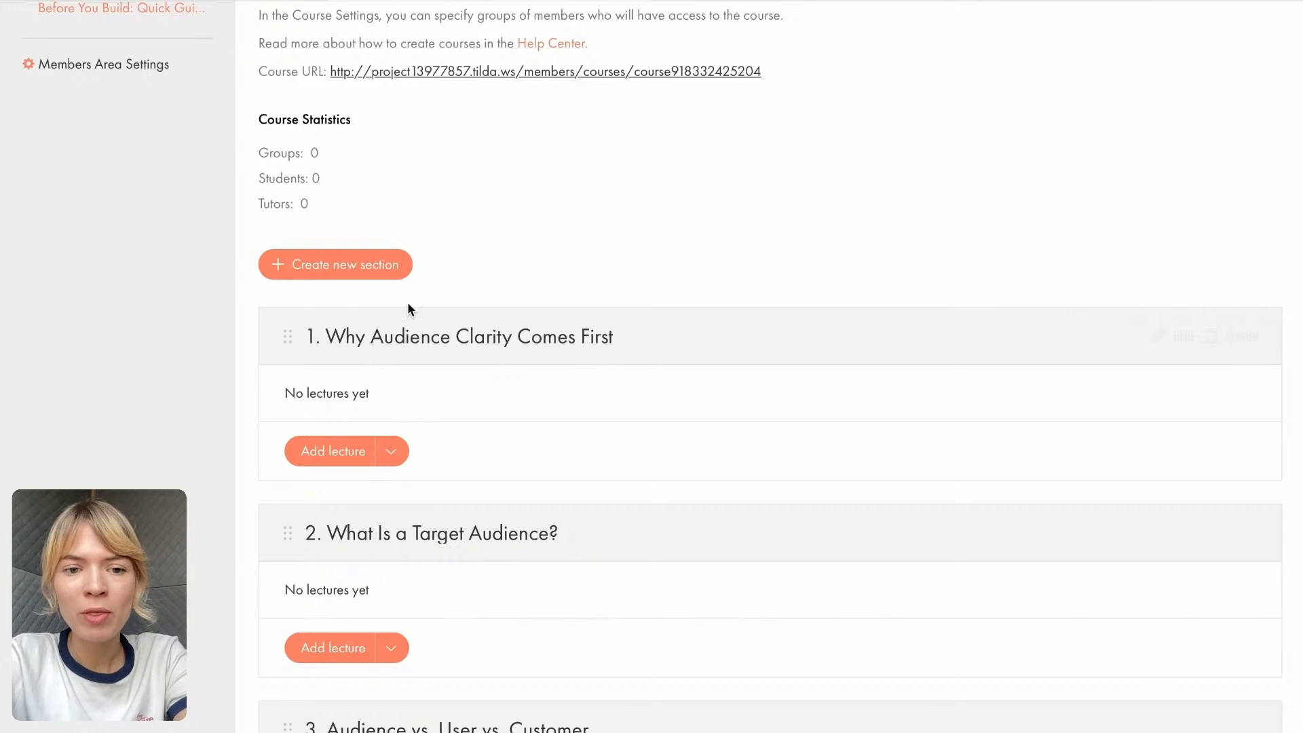
scroll(376, 404, "down", 2)
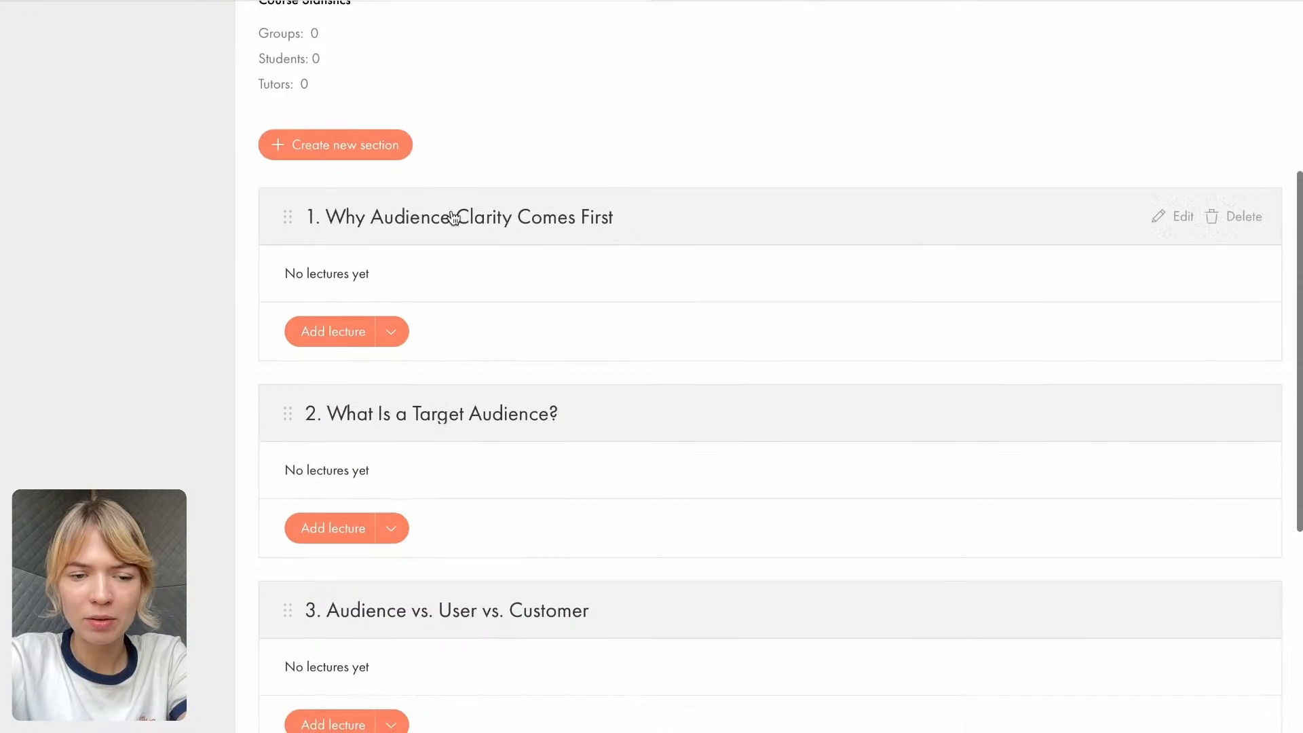
left_click(397, 336)
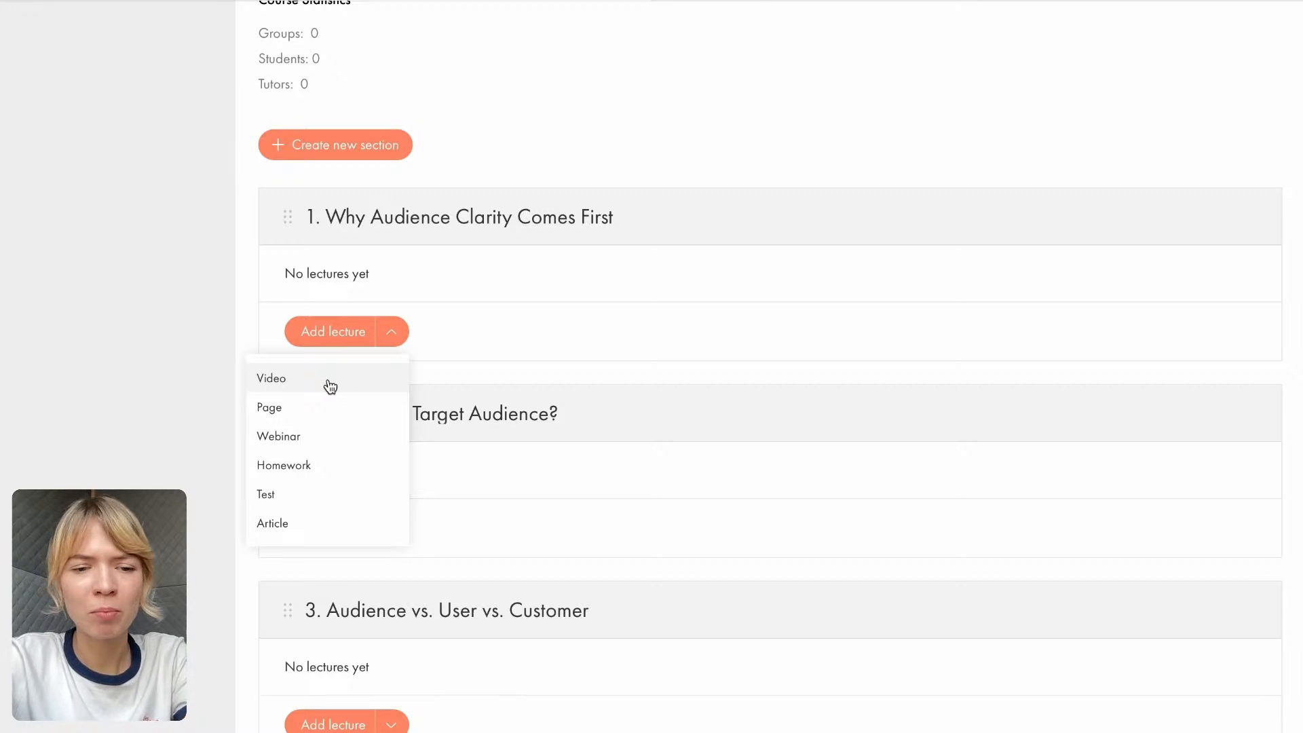
left_click(330, 386)
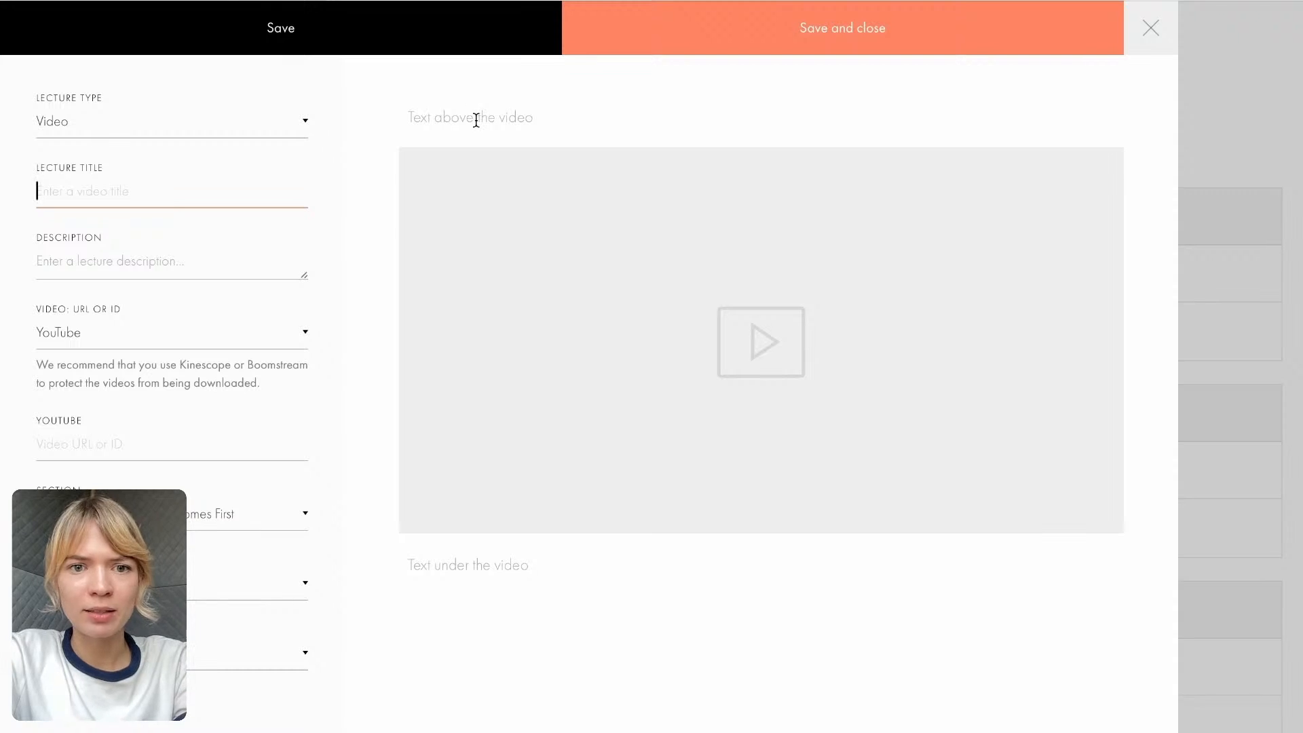
key("ctrl+Tab")
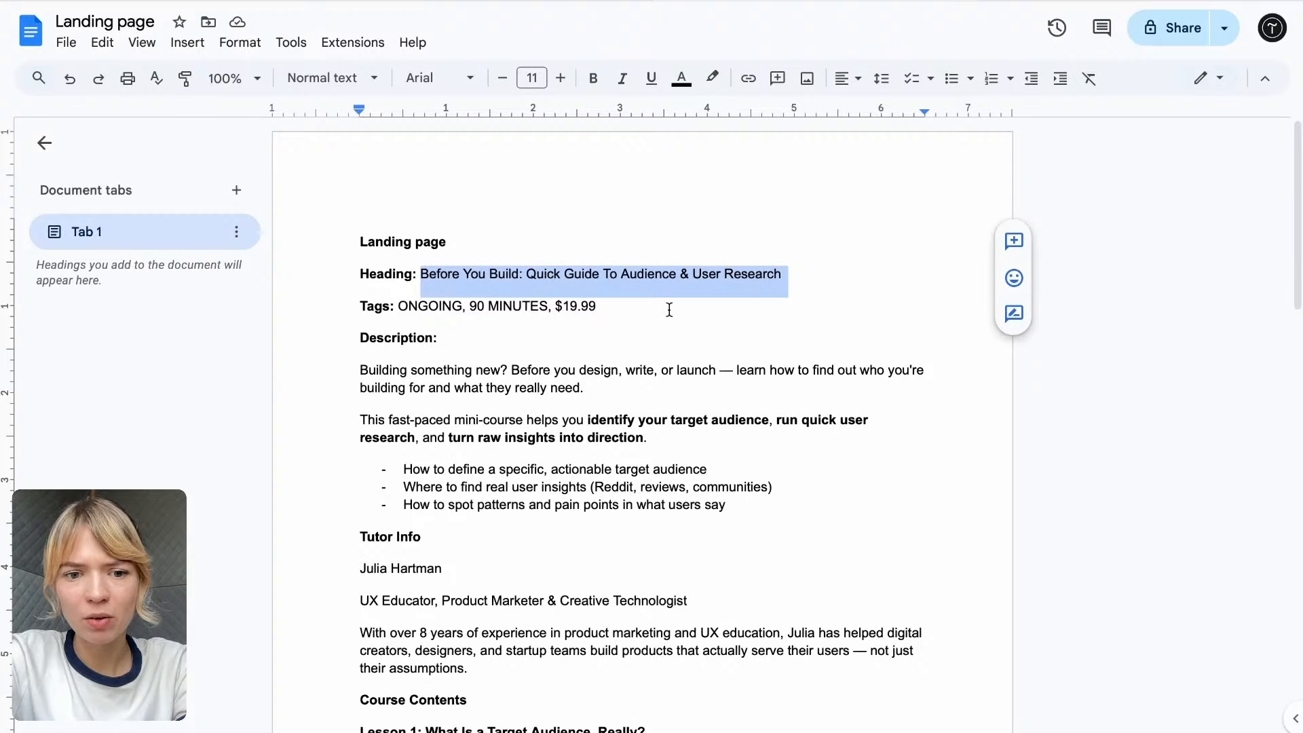
scroll(669, 309, "down", 7)
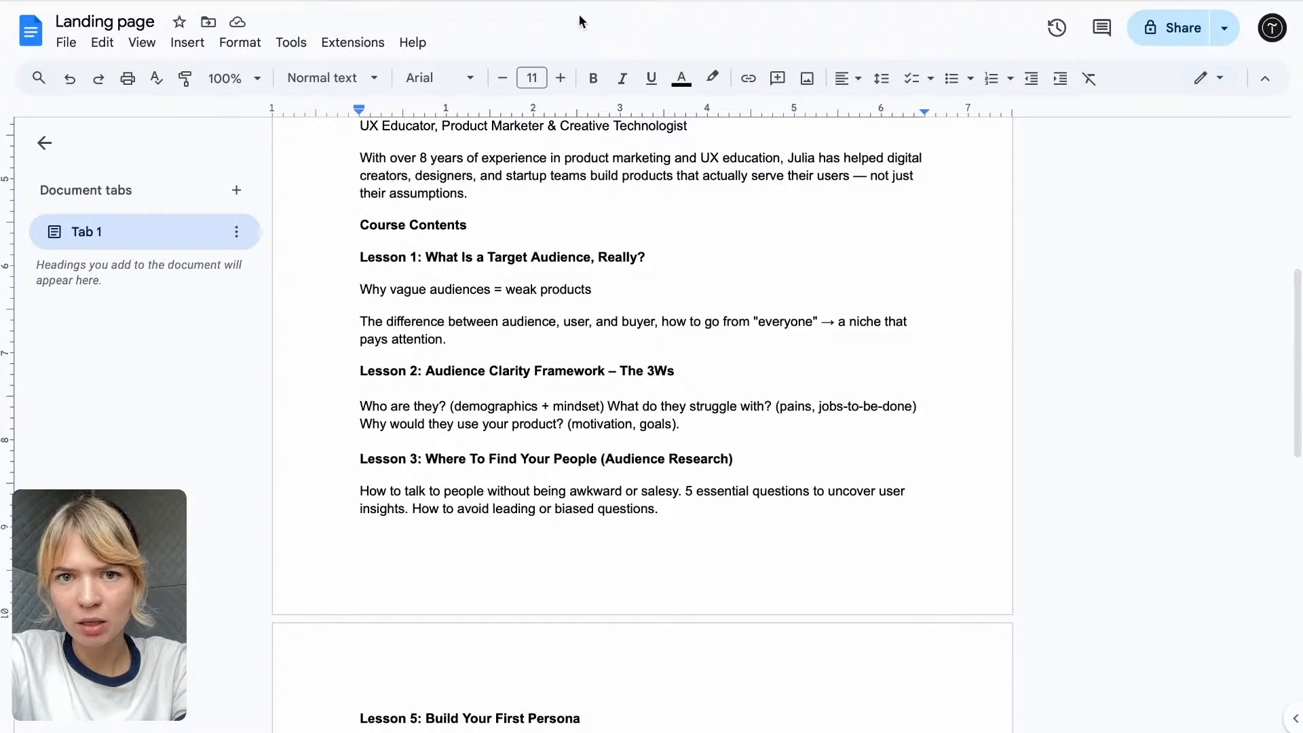
key("ctrl+Tab")
left_click(602, 470)
scroll(600, 457, "down", 1)
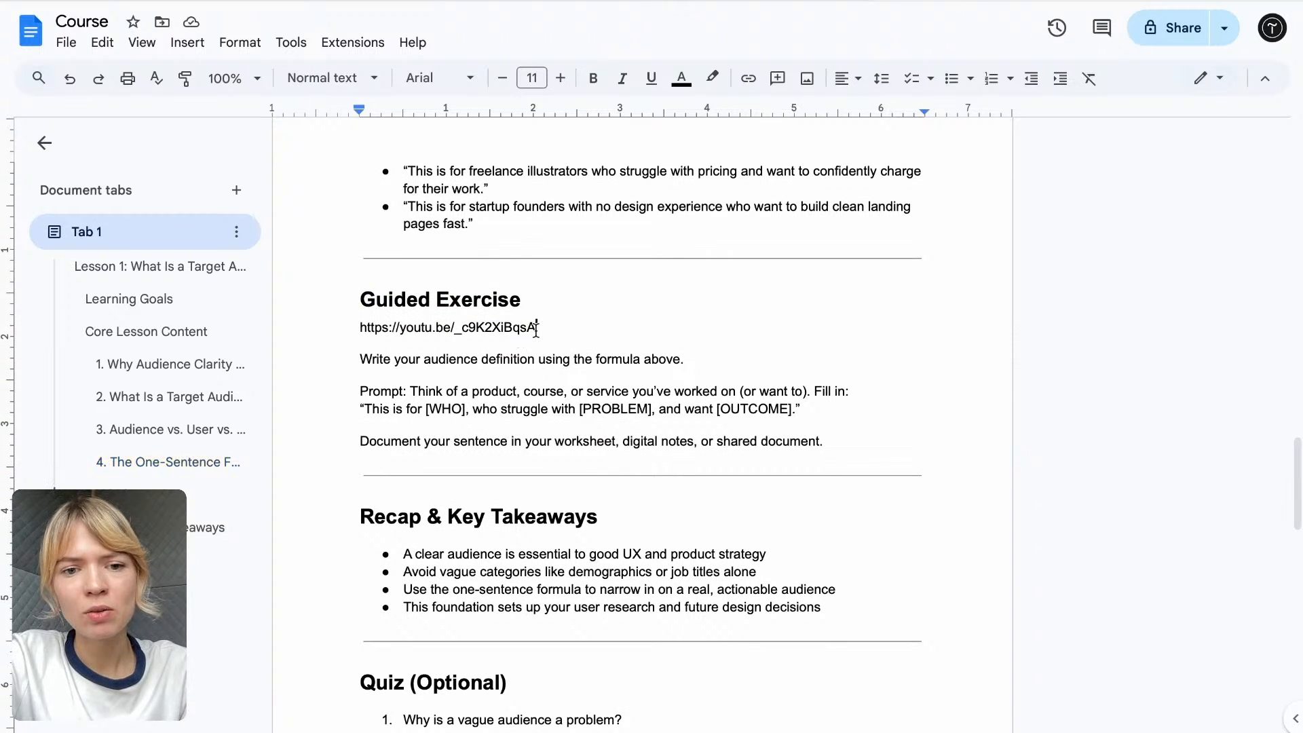
left_click_drag(536, 330, 357, 329)
key("ctrl+c")
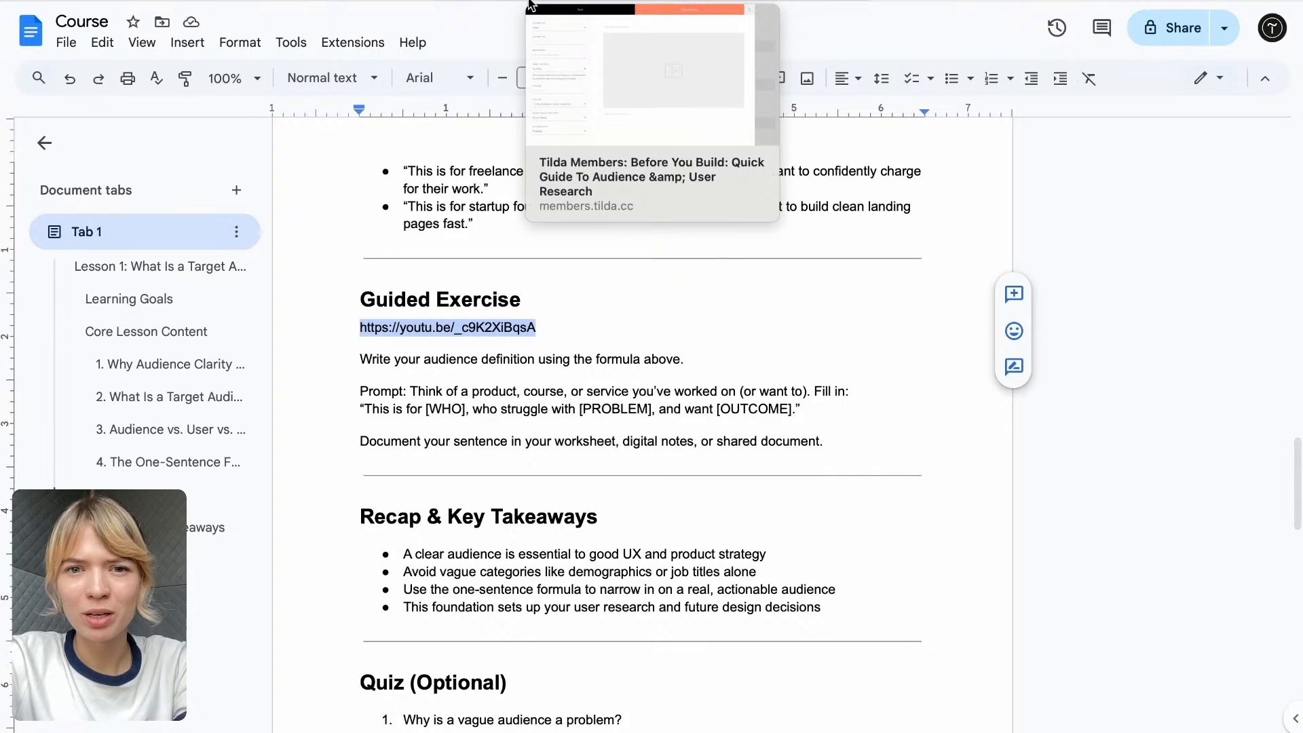
left_click(597, 1)
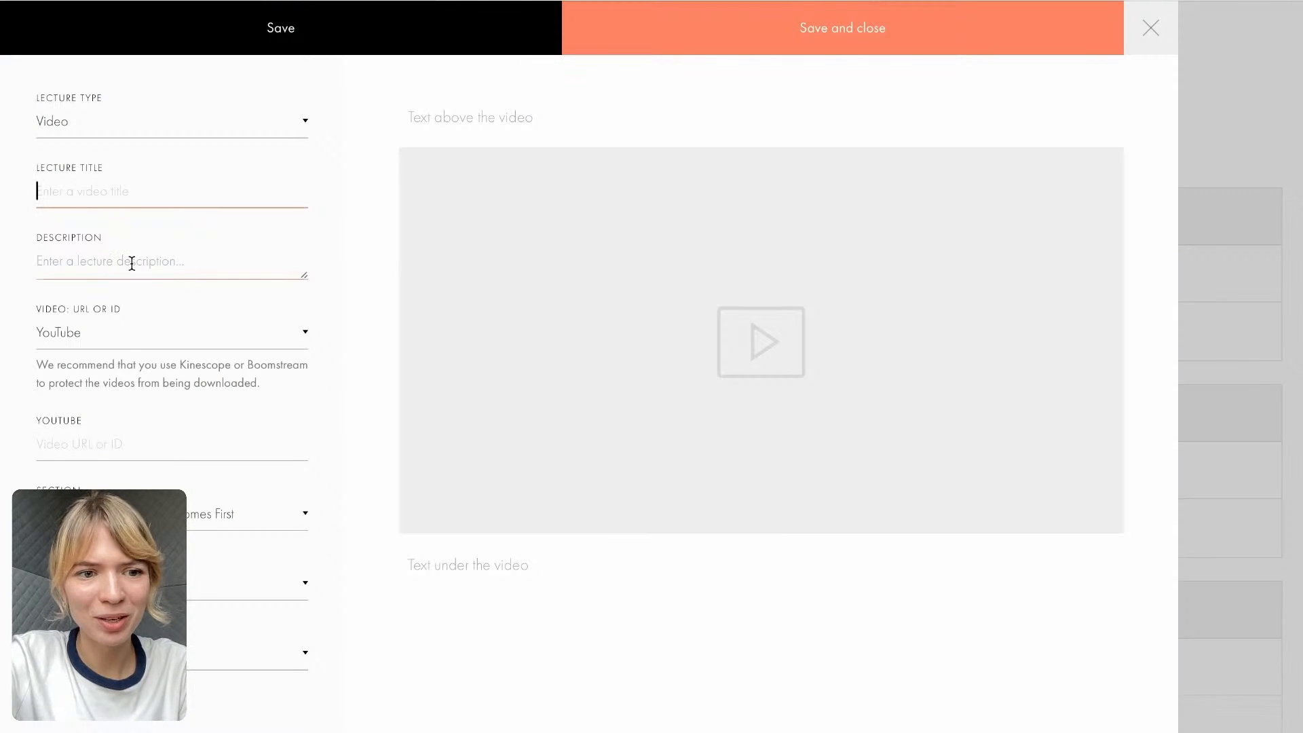
left_click(109, 442)
key("ctrl+v")
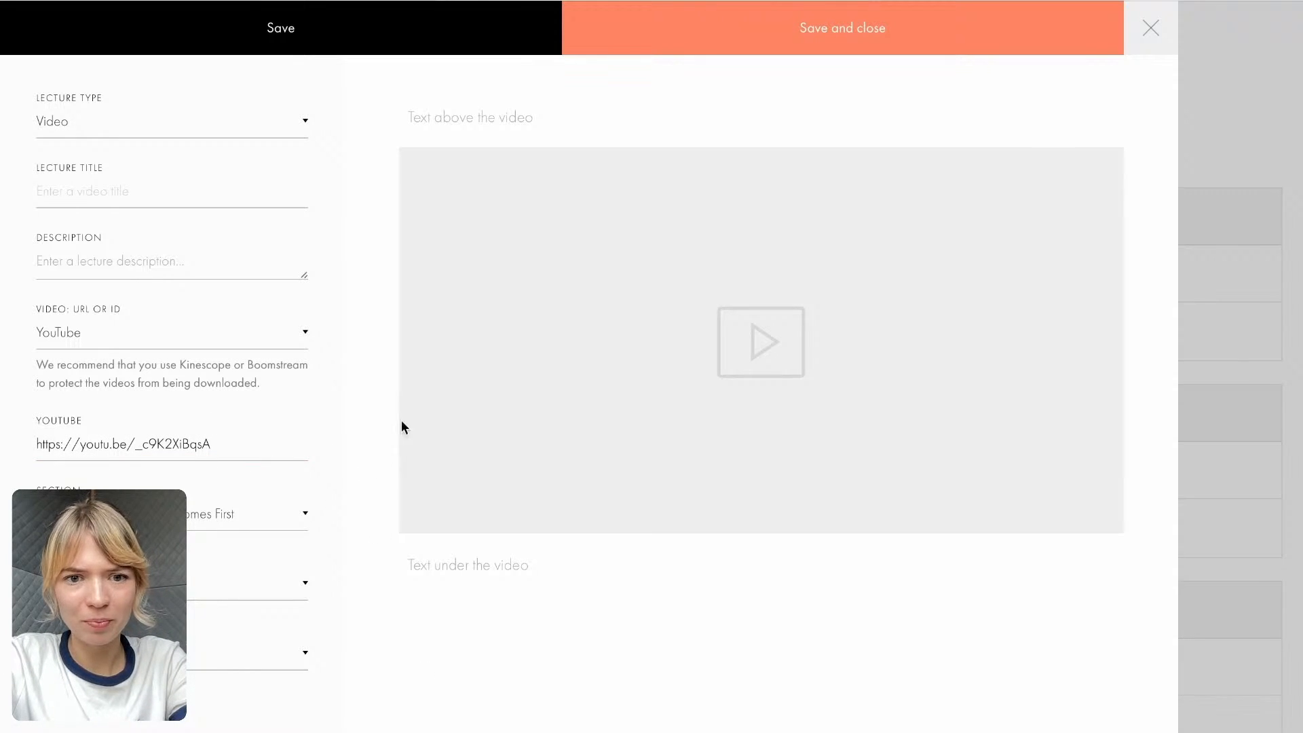
- Title the lecture "Why Audience Clarity Comes First", copying the heading without its number from the Course Google Doc
left_click(116, 190)
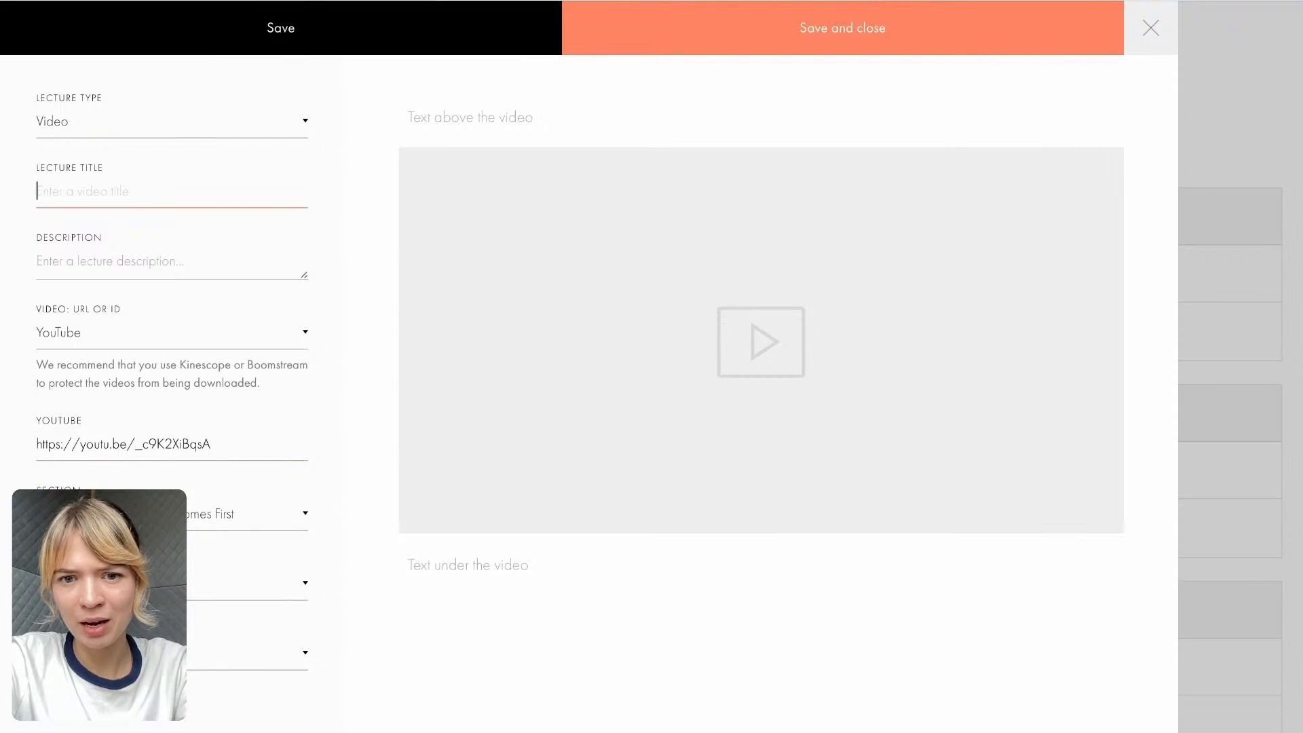
left_click(747, 1)
scroll(675, 289, "down", 1)
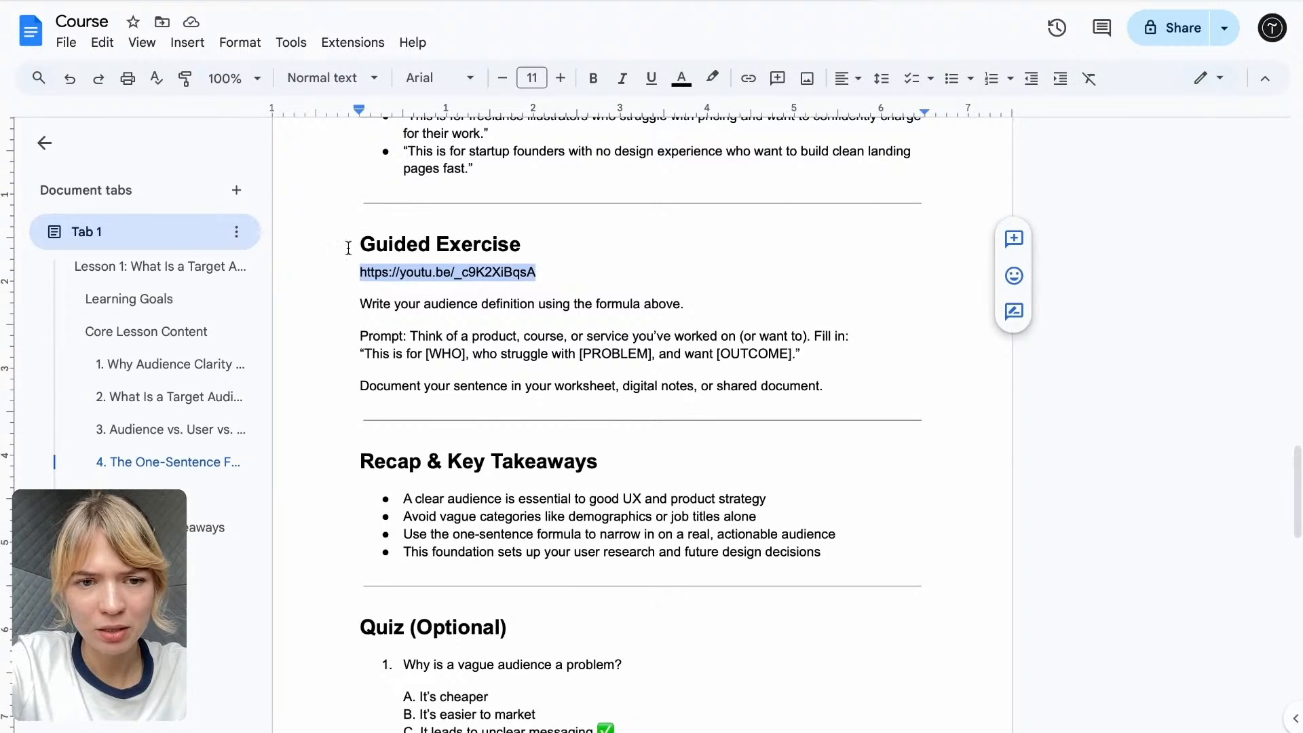
scroll(498, 364, "up", 20)
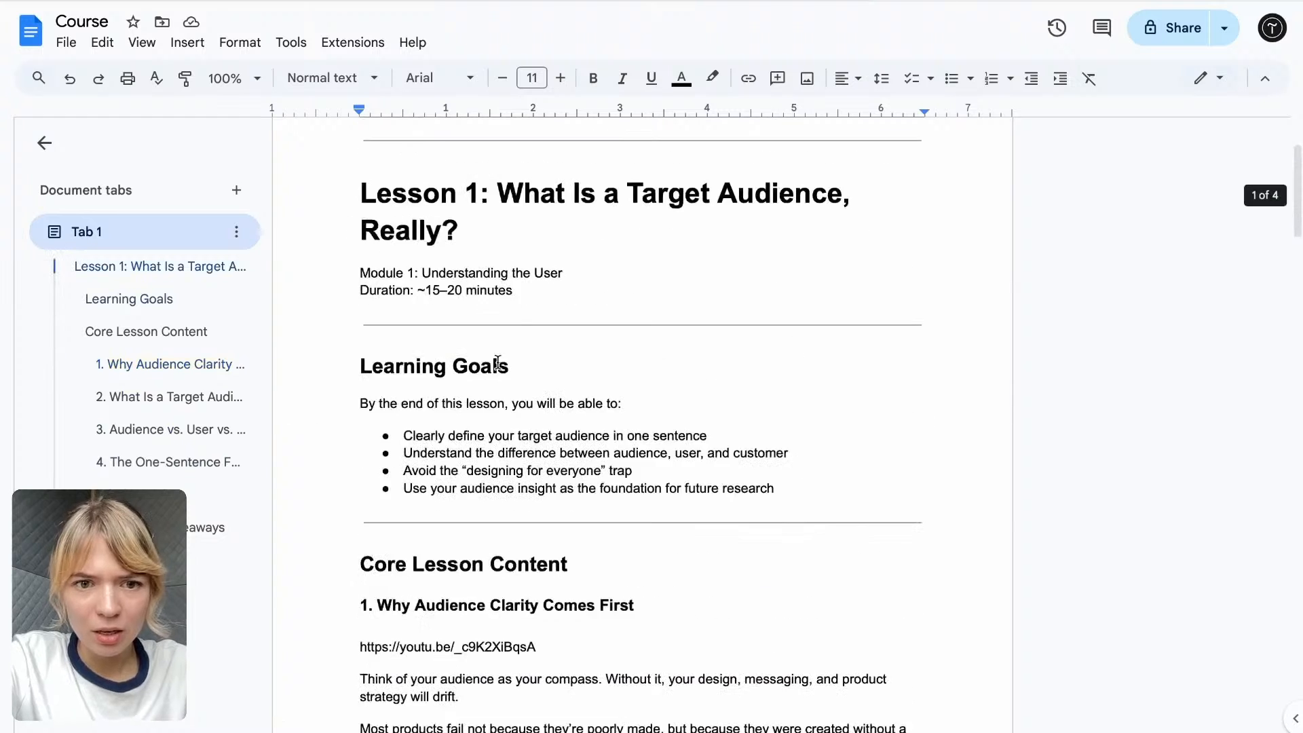
scroll(498, 363, "down", 3)
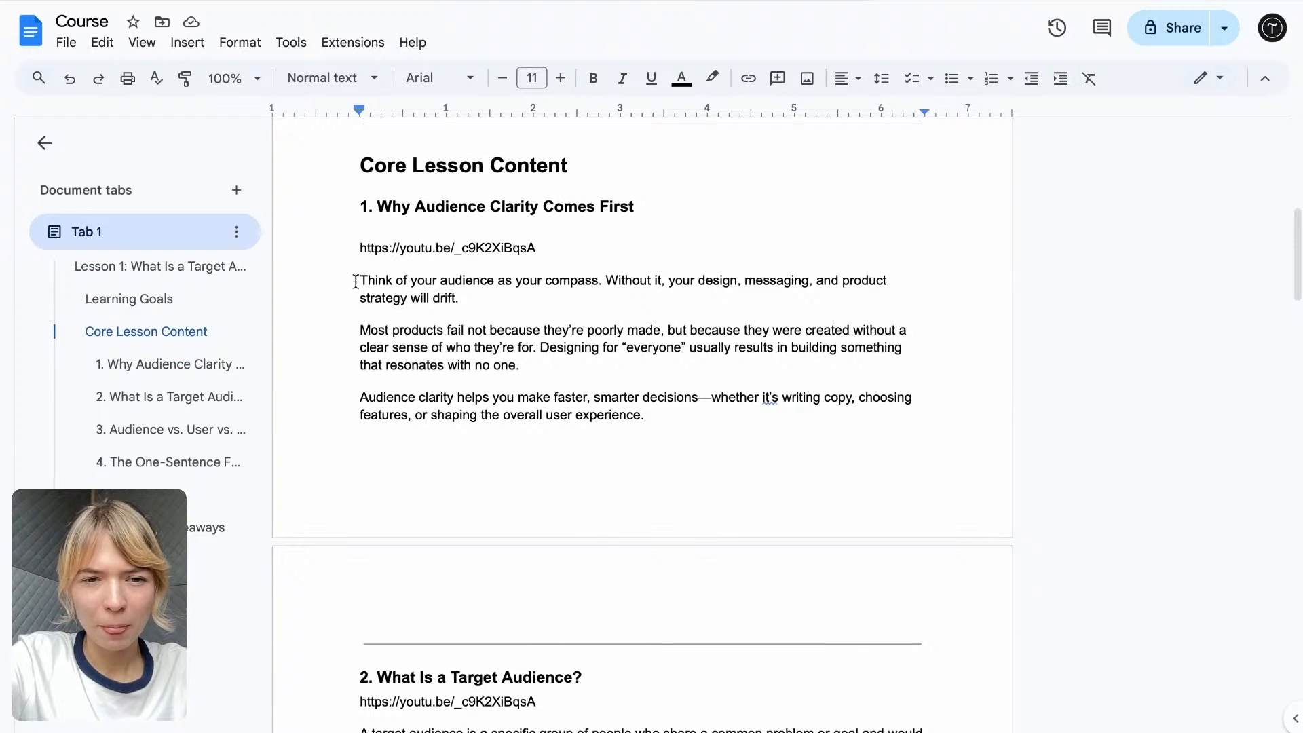
left_click_drag(380, 207, 637, 213)
key("super+c")
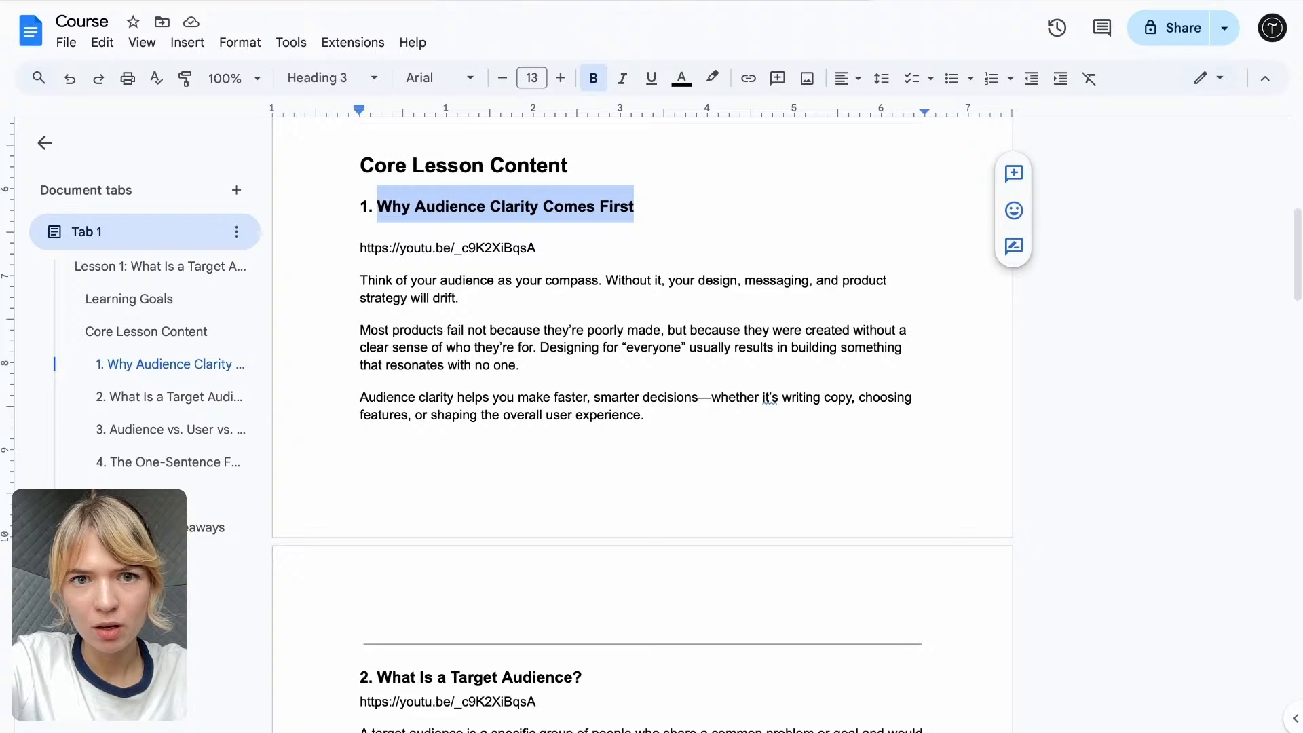
left_click(475, 0)
key("super+v")
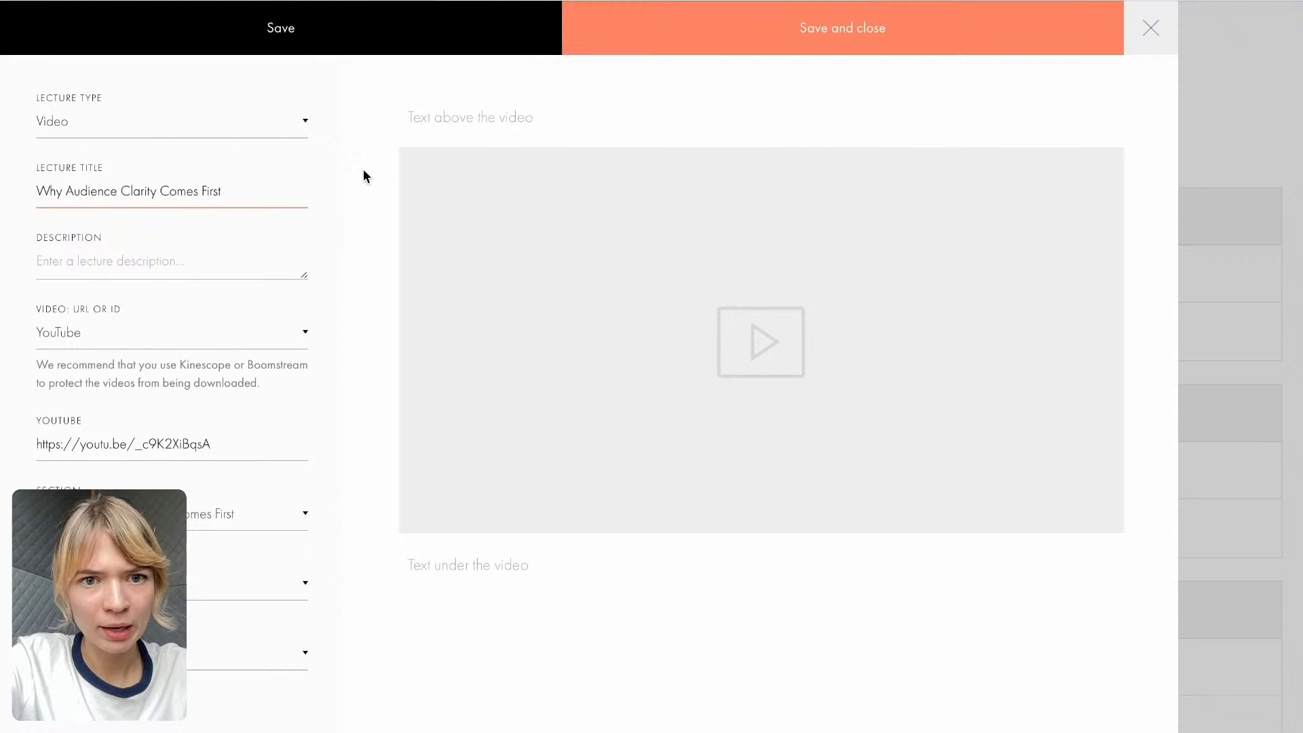
- Copy the three paragraphs of core lesson topic 1 from the Course Google Doc into the text area under the video
left_click(425, 118)
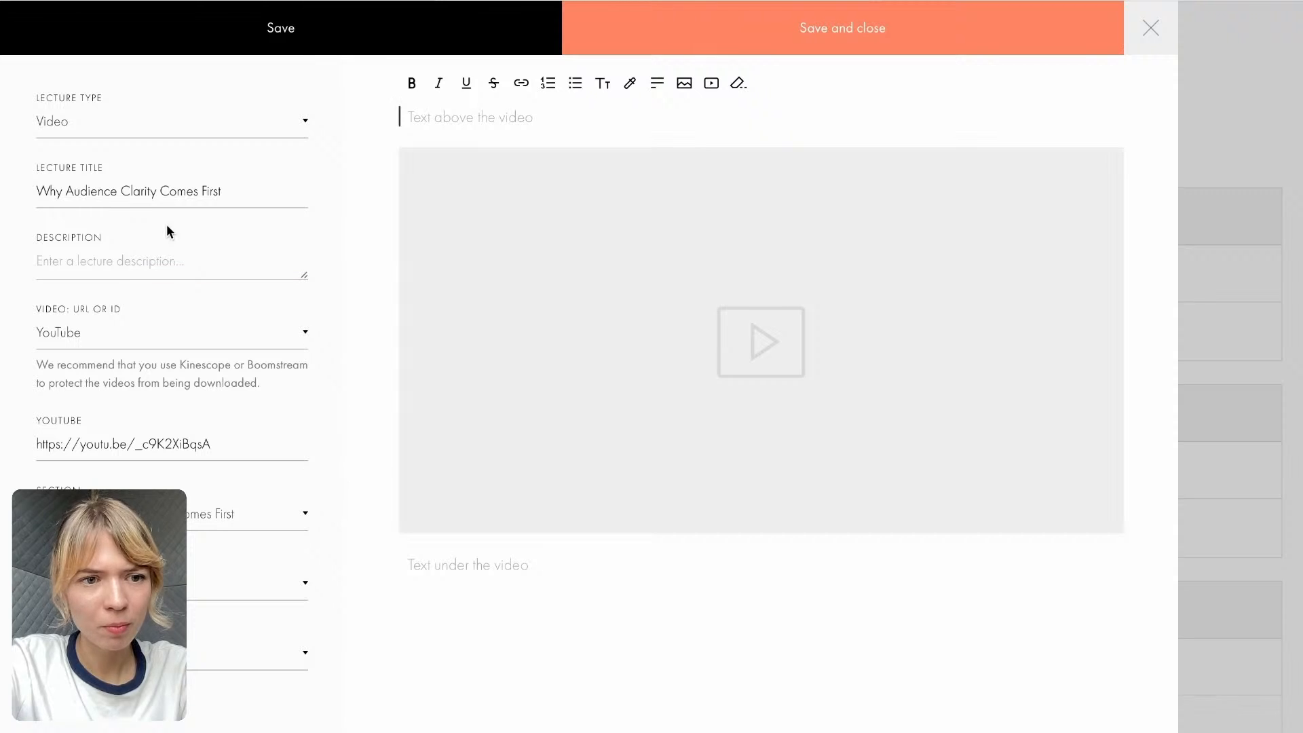
left_click(139, 256)
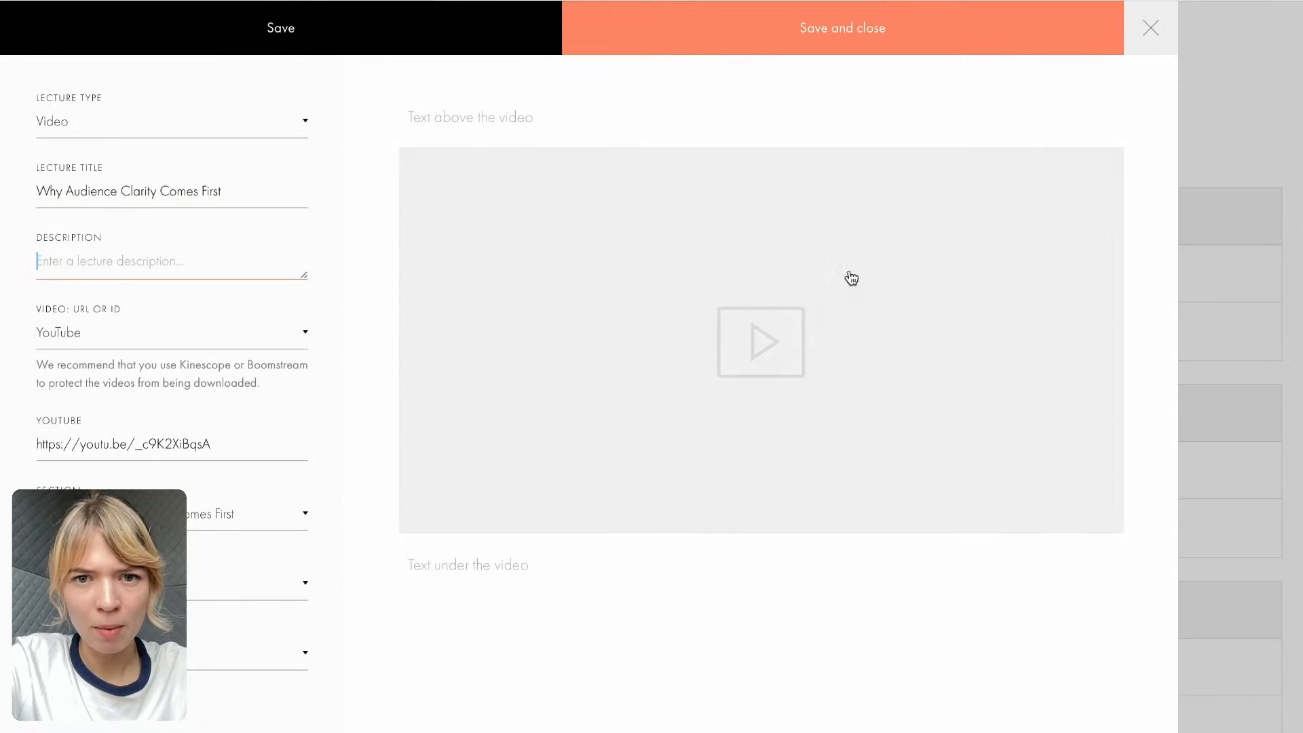
left_click(823, 0)
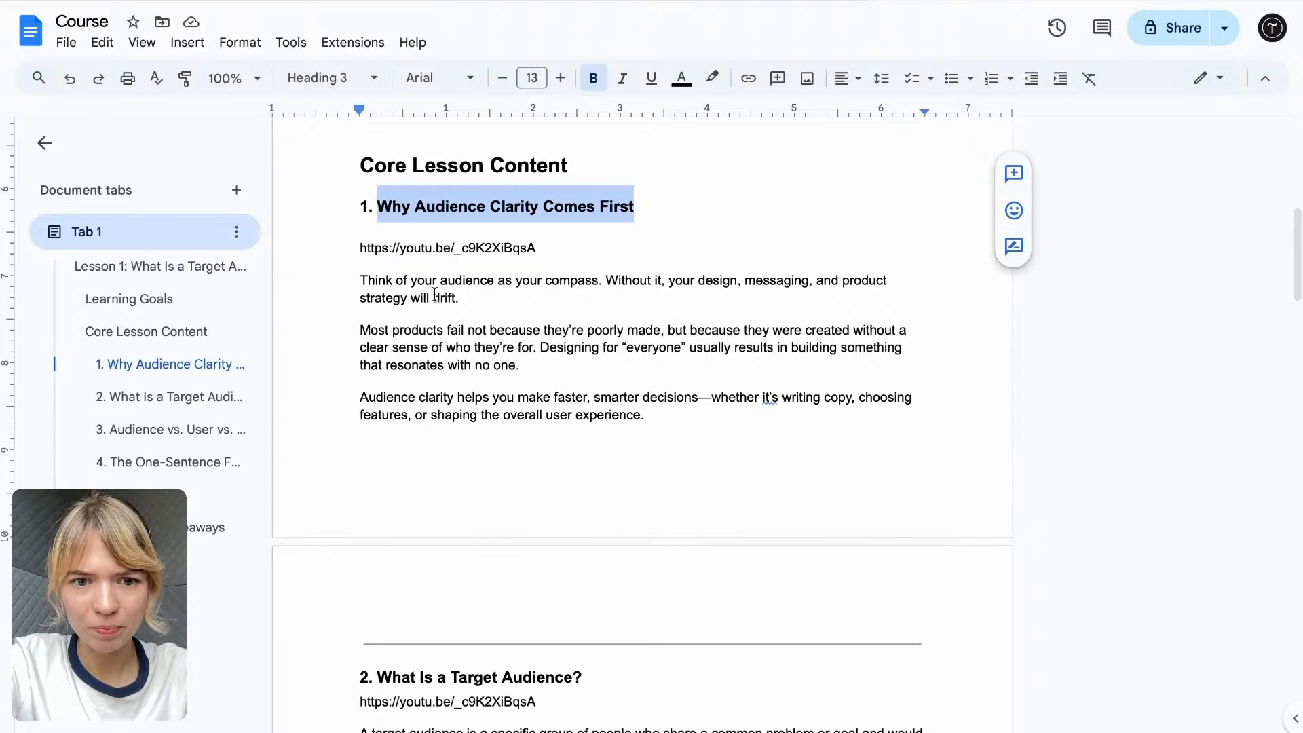
left_click_drag(362, 283, 677, 411)
key("super+c")
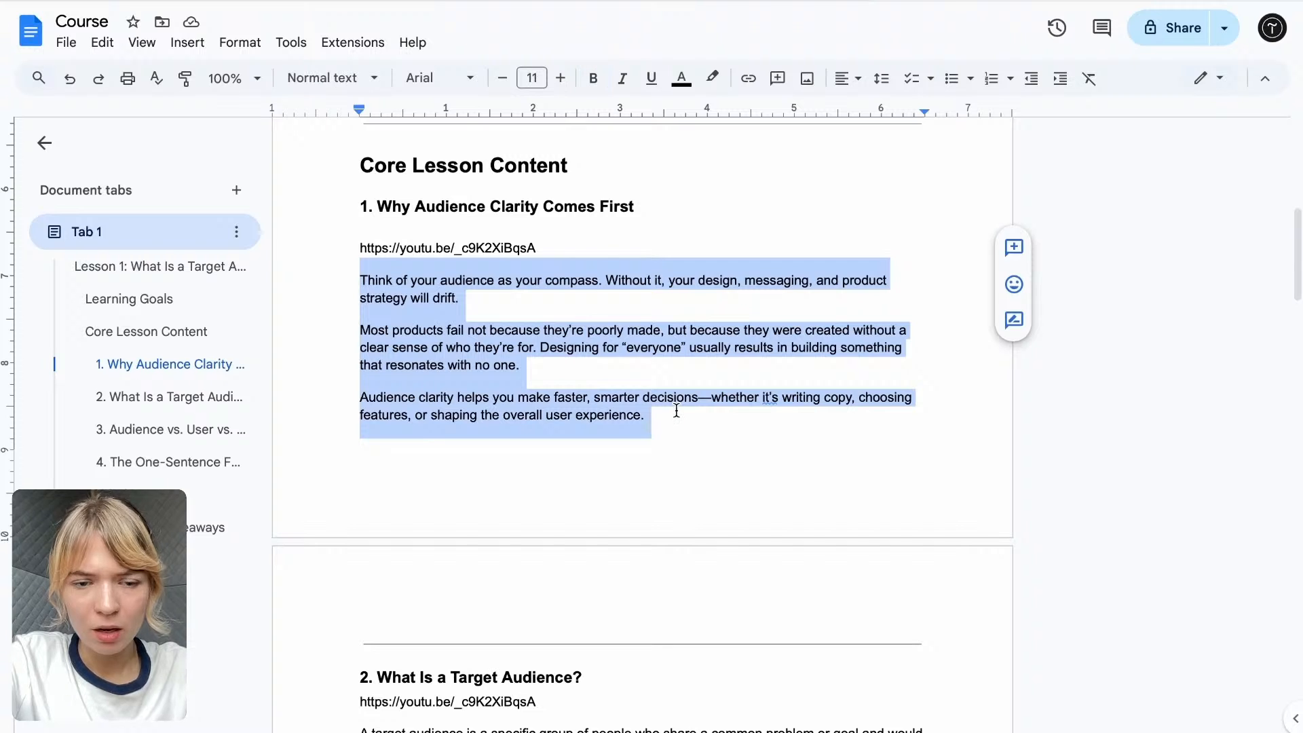
left_click(505, 0)
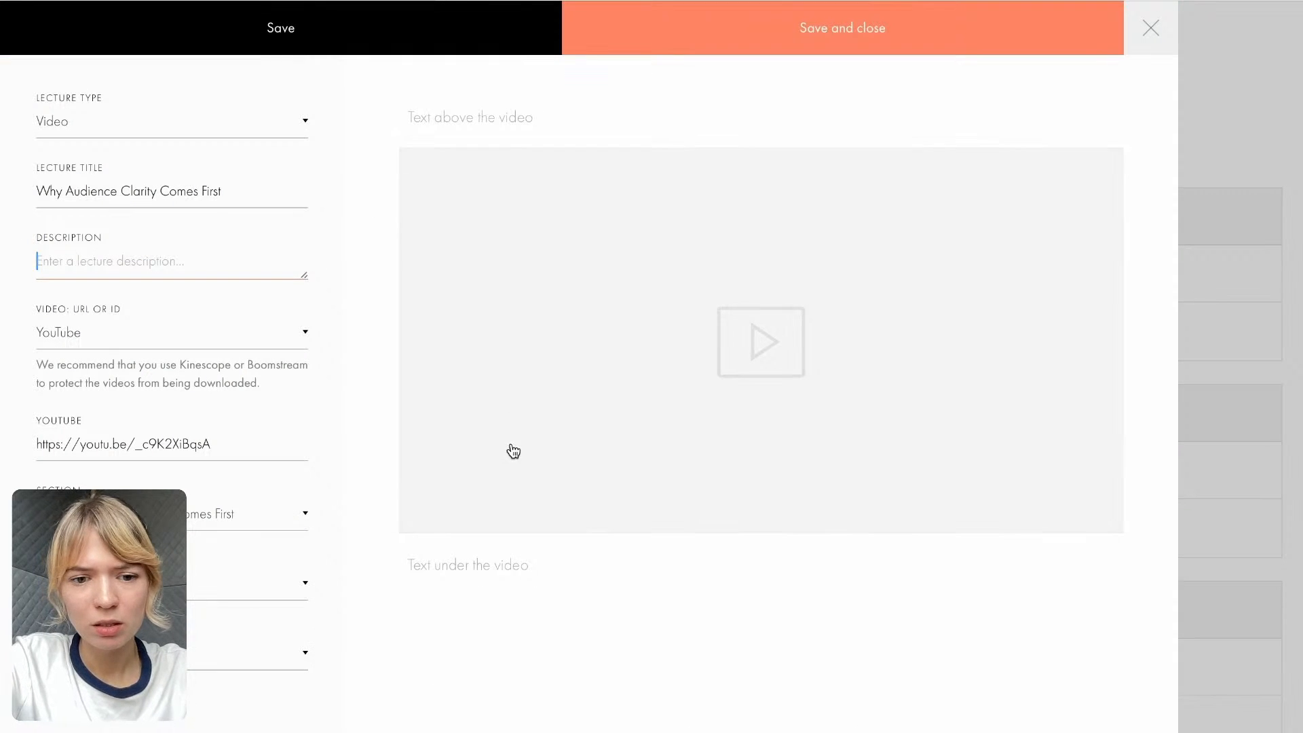
left_click(441, 558)
key("super+v")
scroll(475, 577, "down", 1)
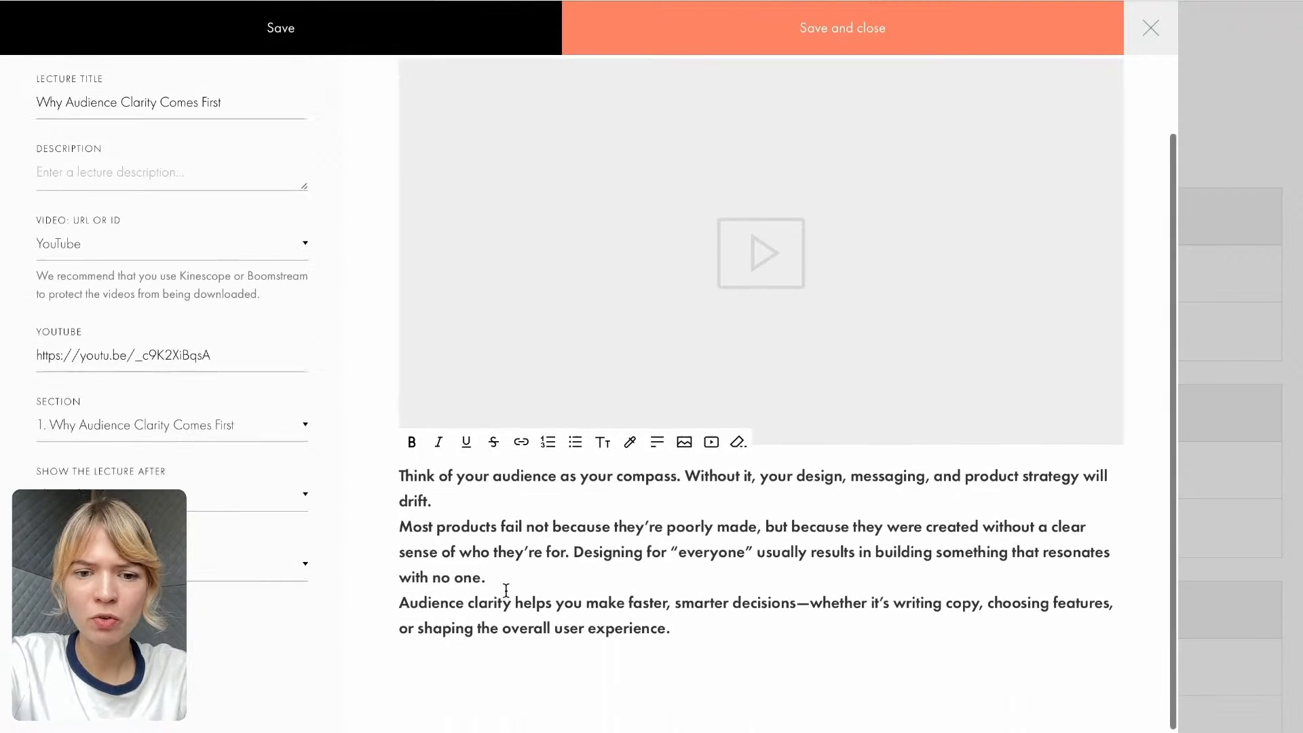
- Remove the bold formatting from all of the text under the video
left_click_drag(686, 625, 393, 466)
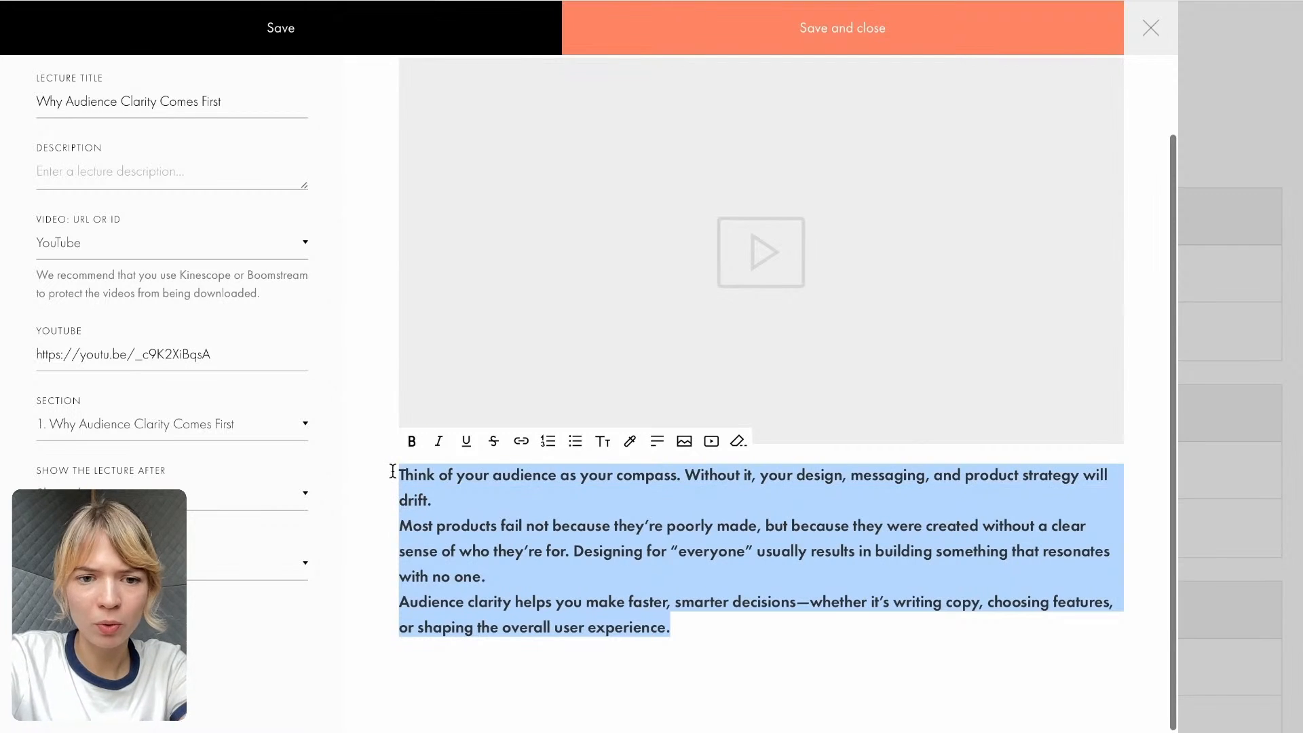
left_click(412, 441)
left_click(555, 548)
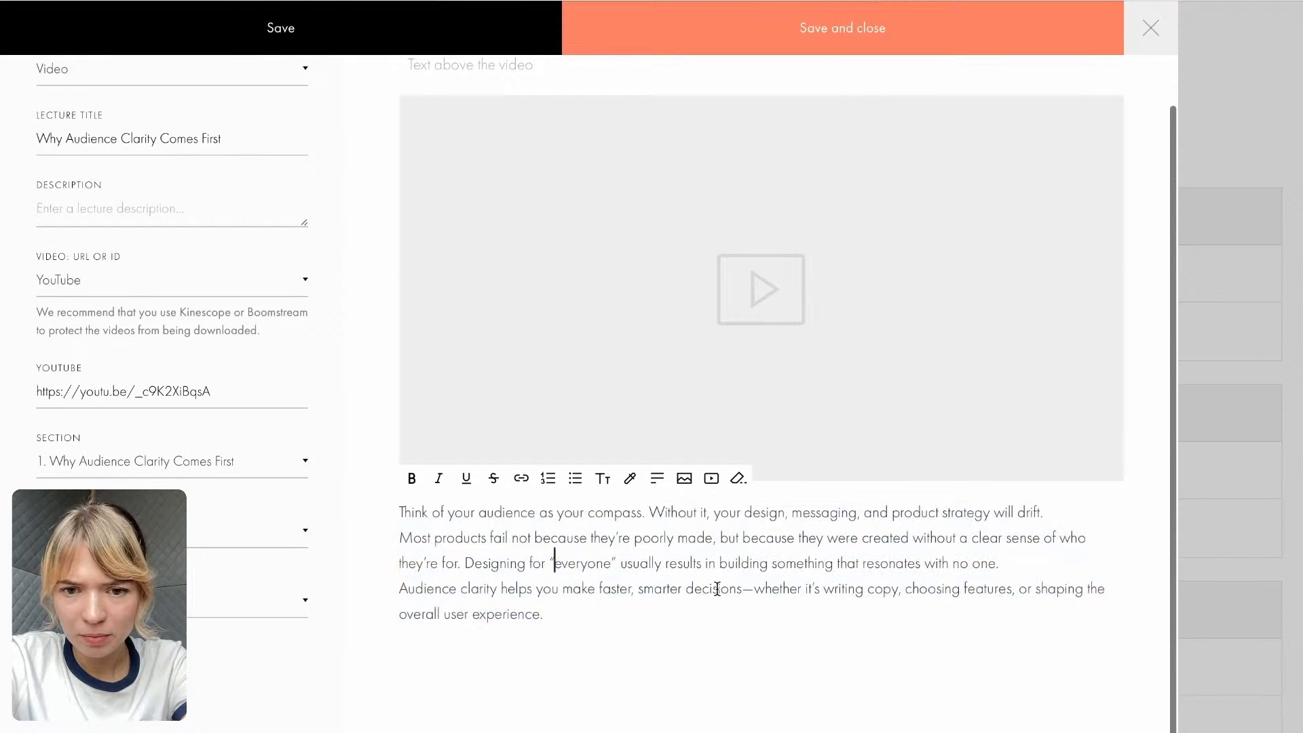
- Copy the last paragraph under the video, starting "Audience clarity helps you make faster, smarter decisions", into the lecture's description
scroll(598, 557, "up", 1)
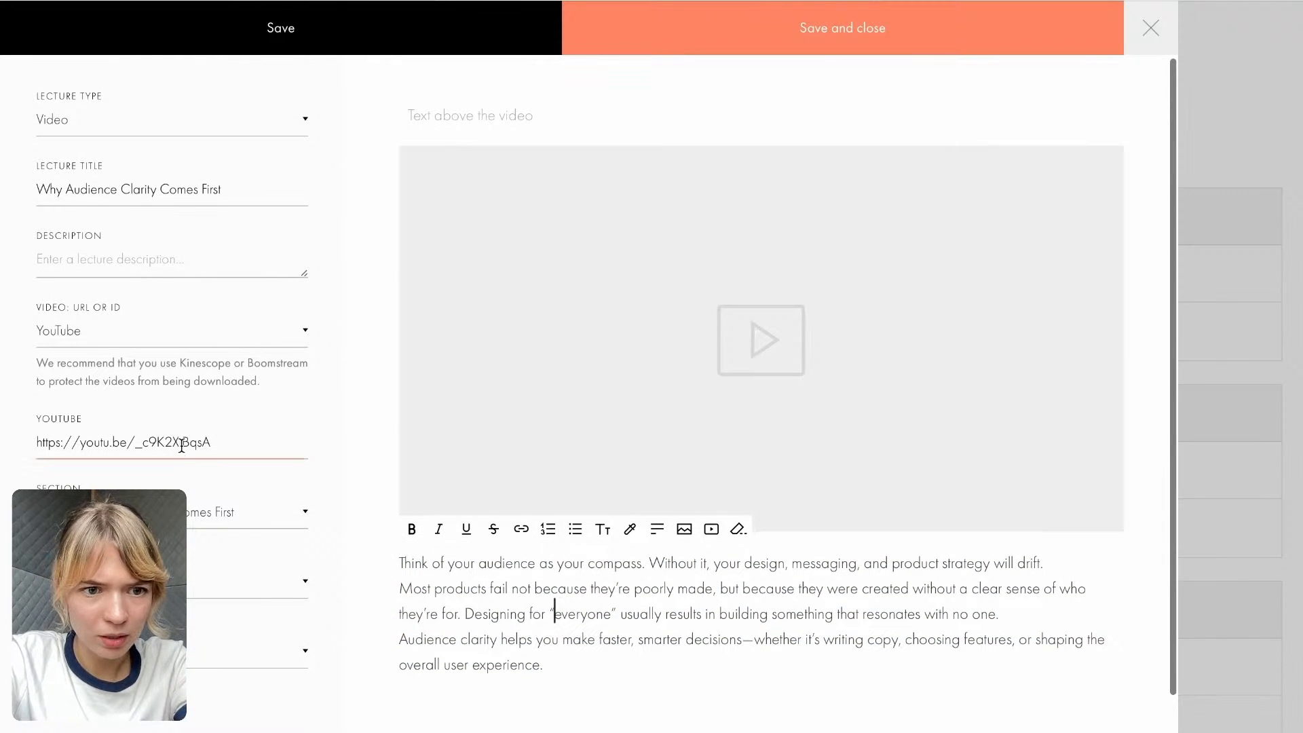
scroll(185, 460, "down", 1)
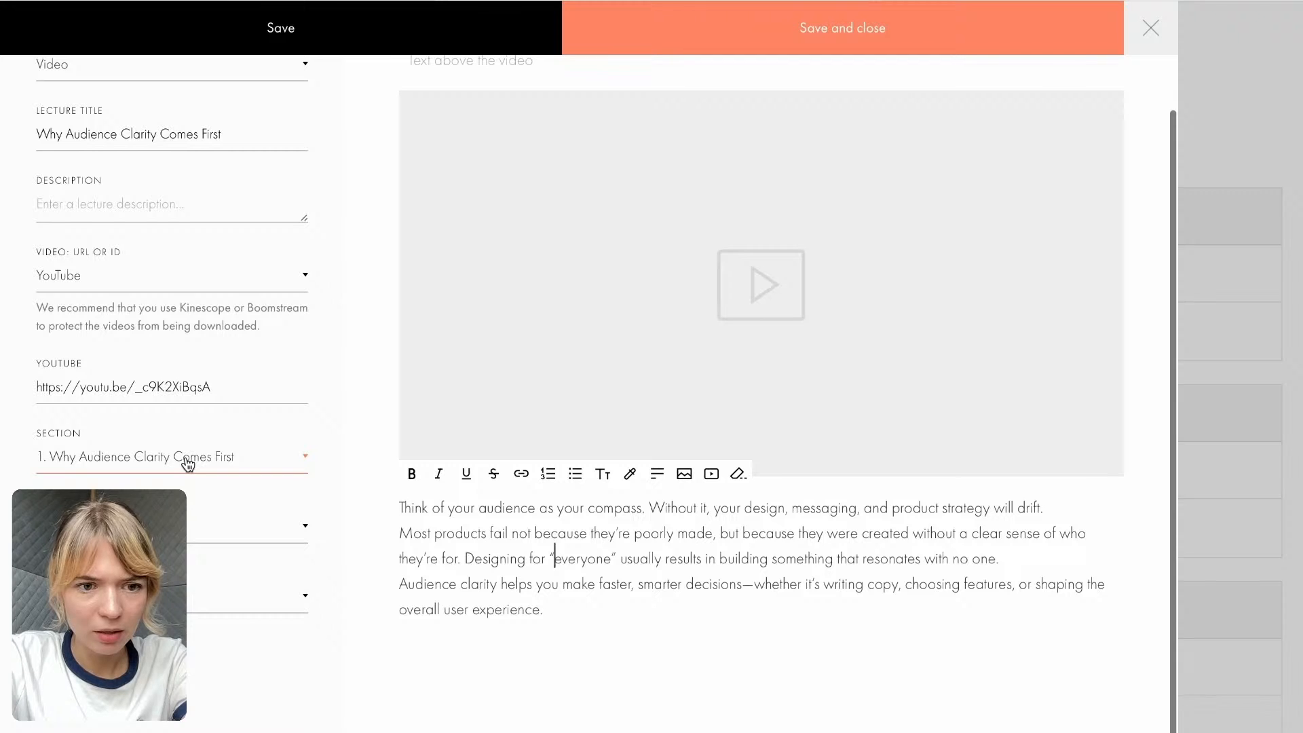
scroll(187, 462, "up", 1)
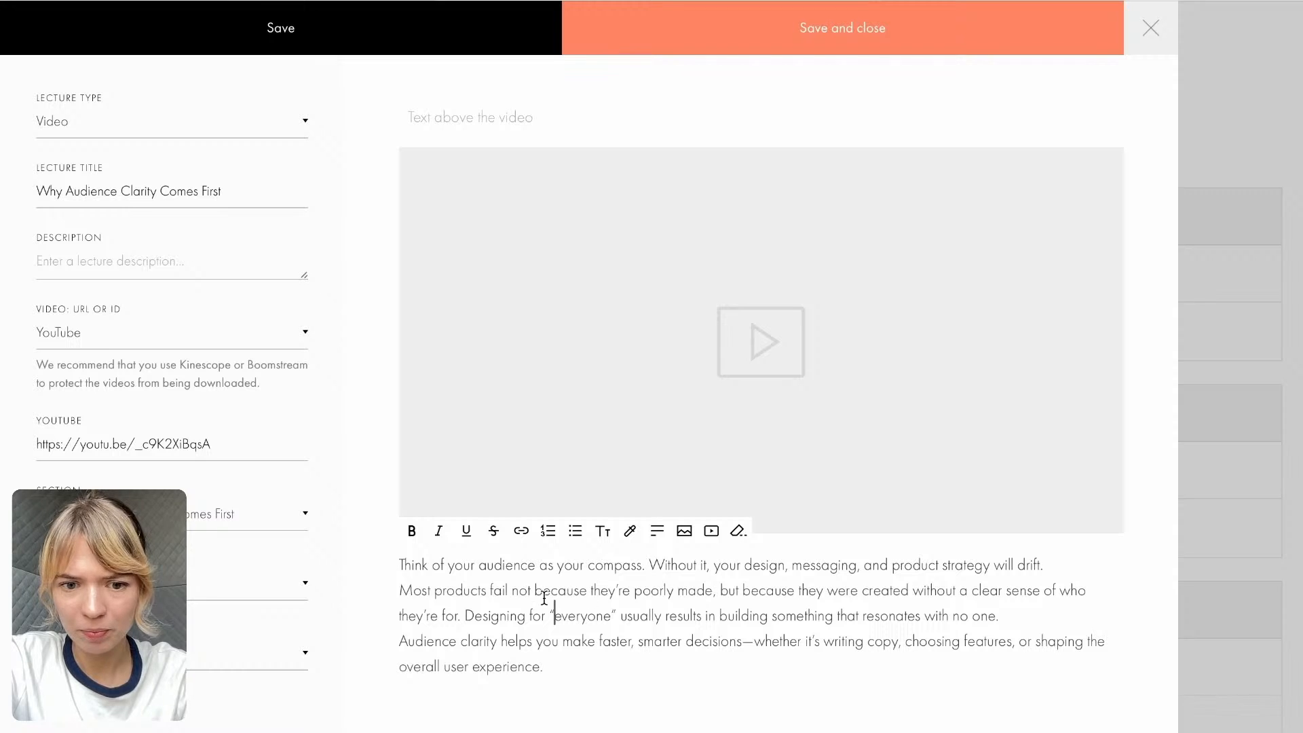
triple_click(406, 641)
left_click_drag(572, 664, 377, 646)
key("ctrl+c")
left_click(151, 261)
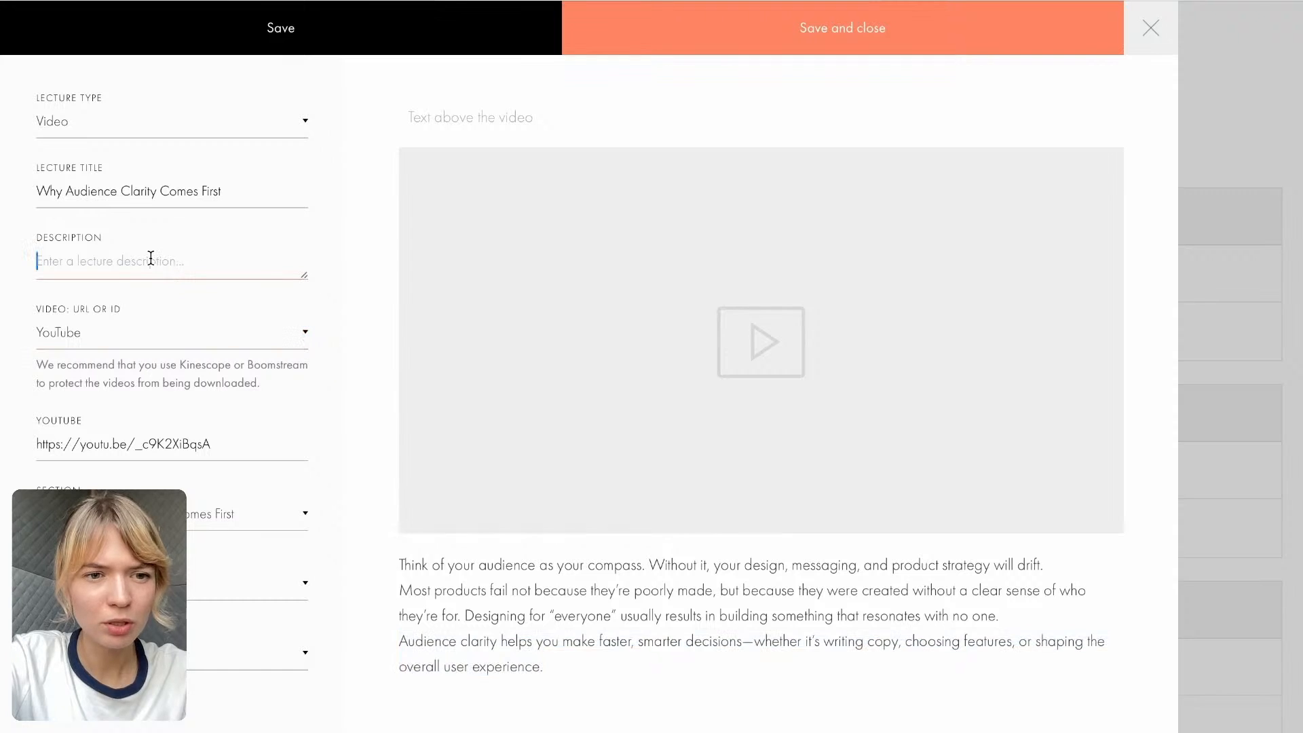
key("ctrl+v")
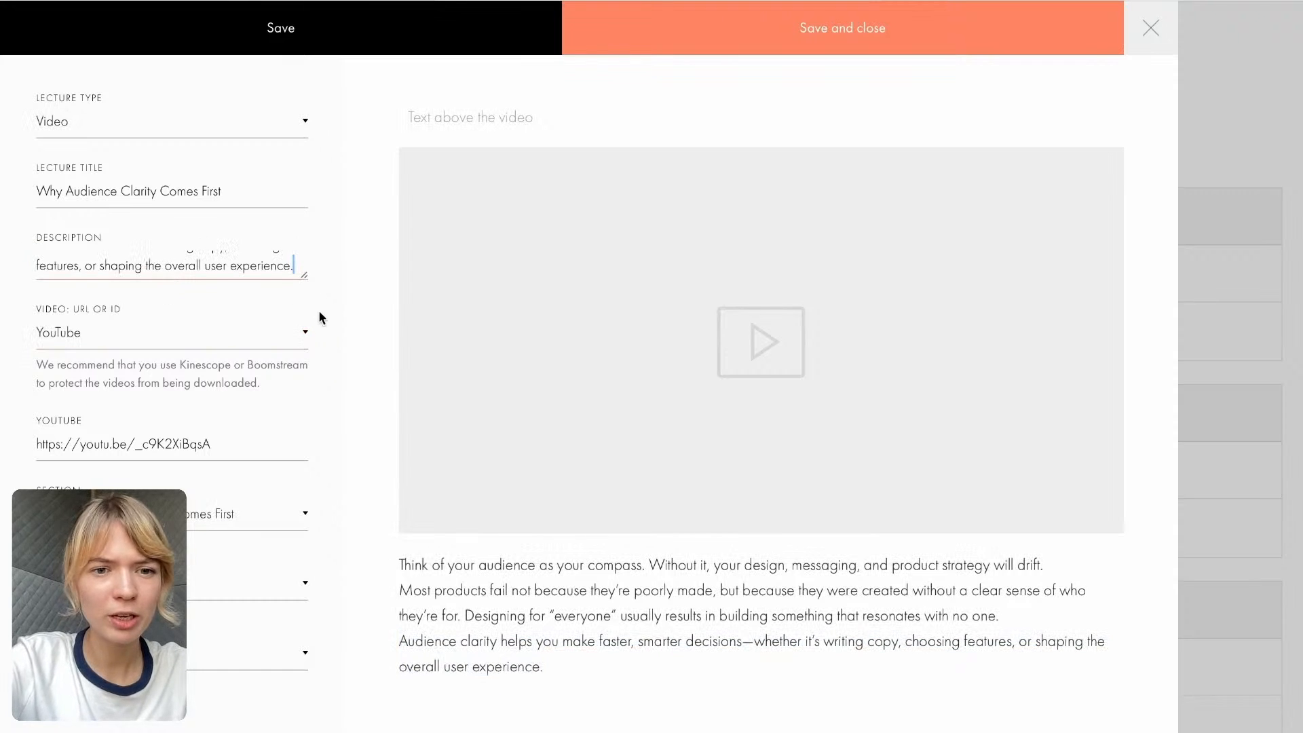
- Save and close the lecture, and reopen it to check playback of its embedded YouTube video
left_click(698, 37)
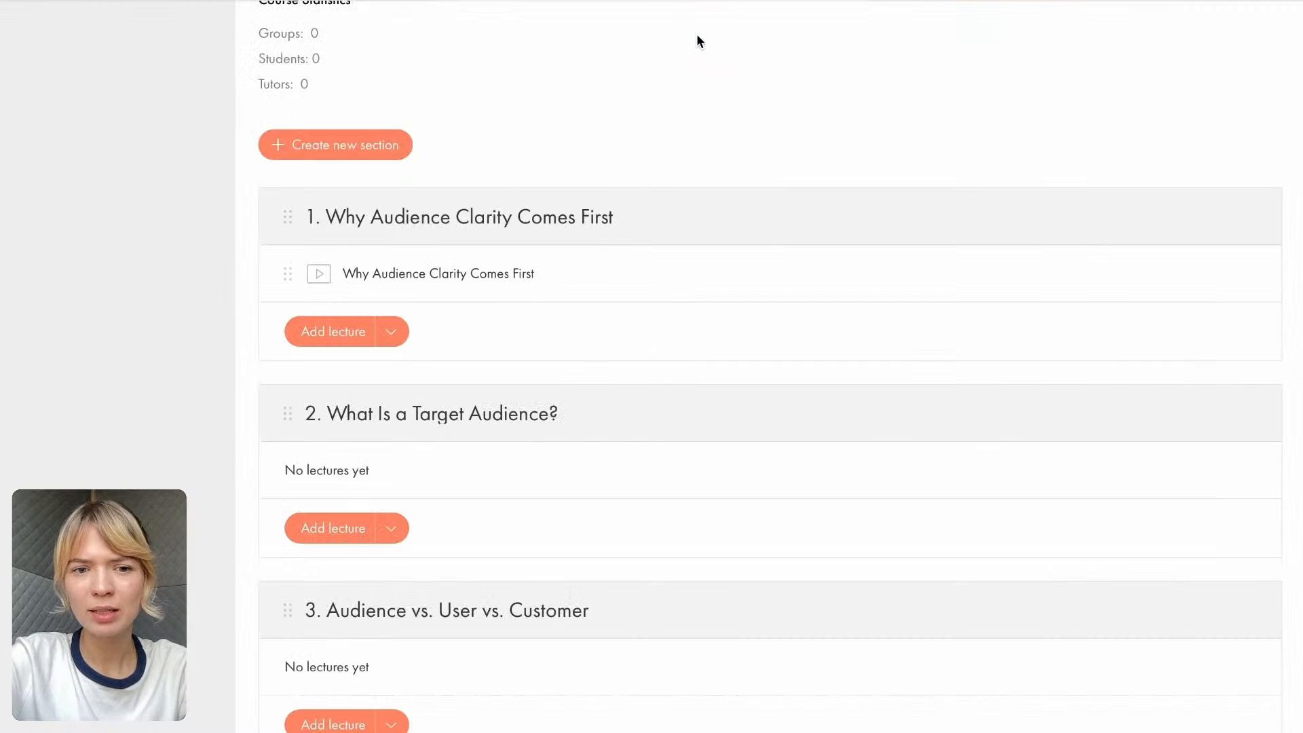
left_click(390, 276)
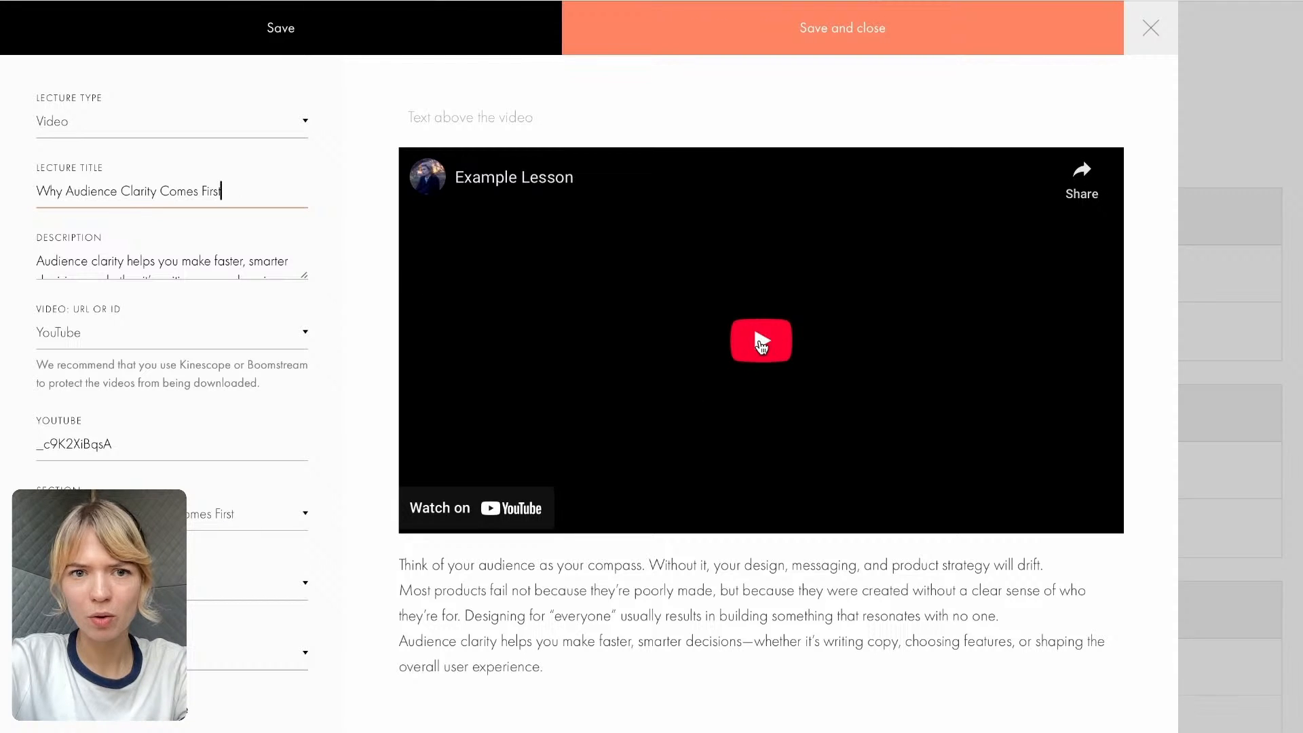
left_click(761, 344)
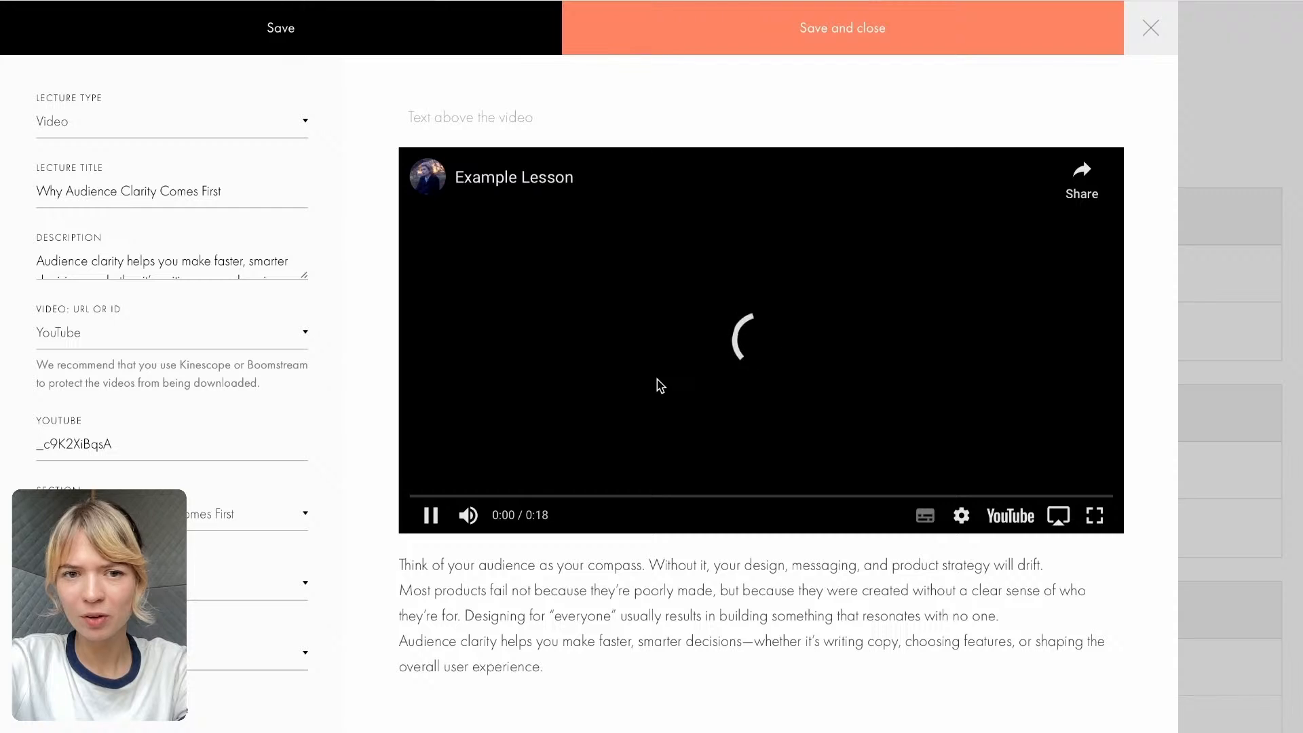
scroll(550, 476, "down", 1)
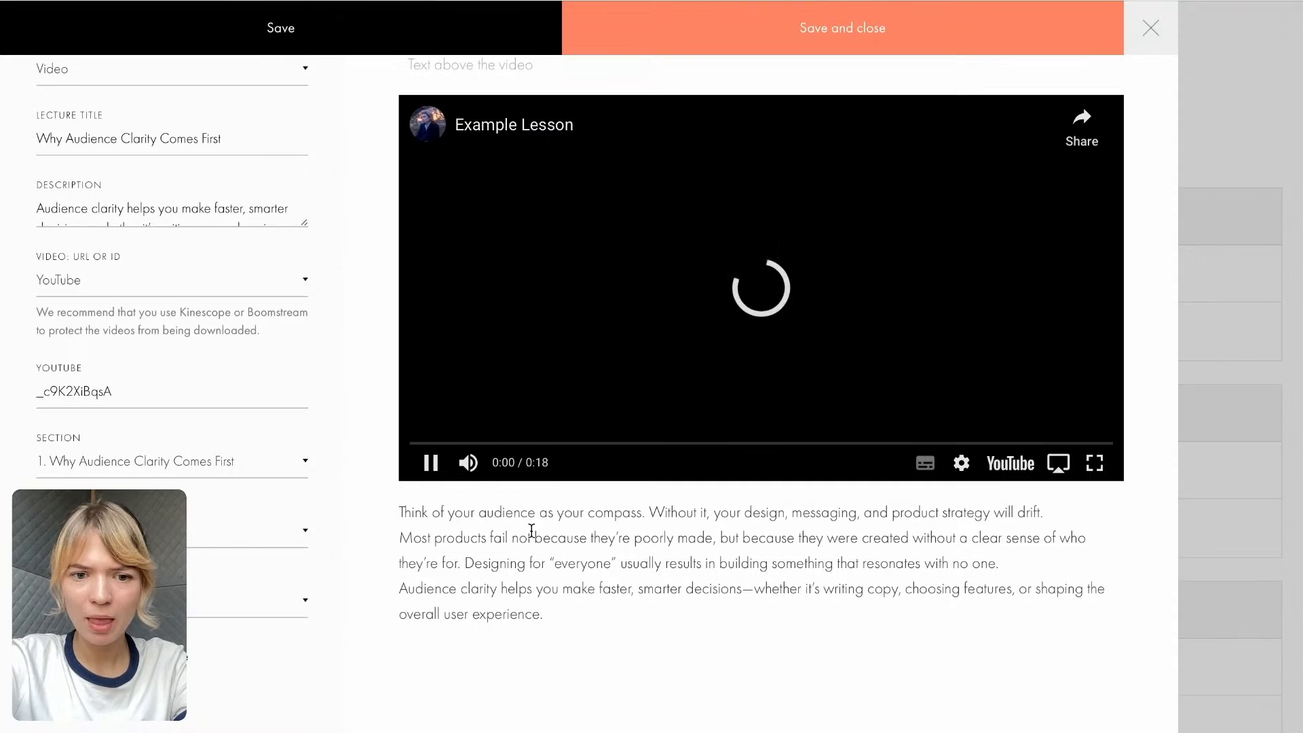
scroll(528, 588, "up", 1)
scroll(528, 588, "up", 1)
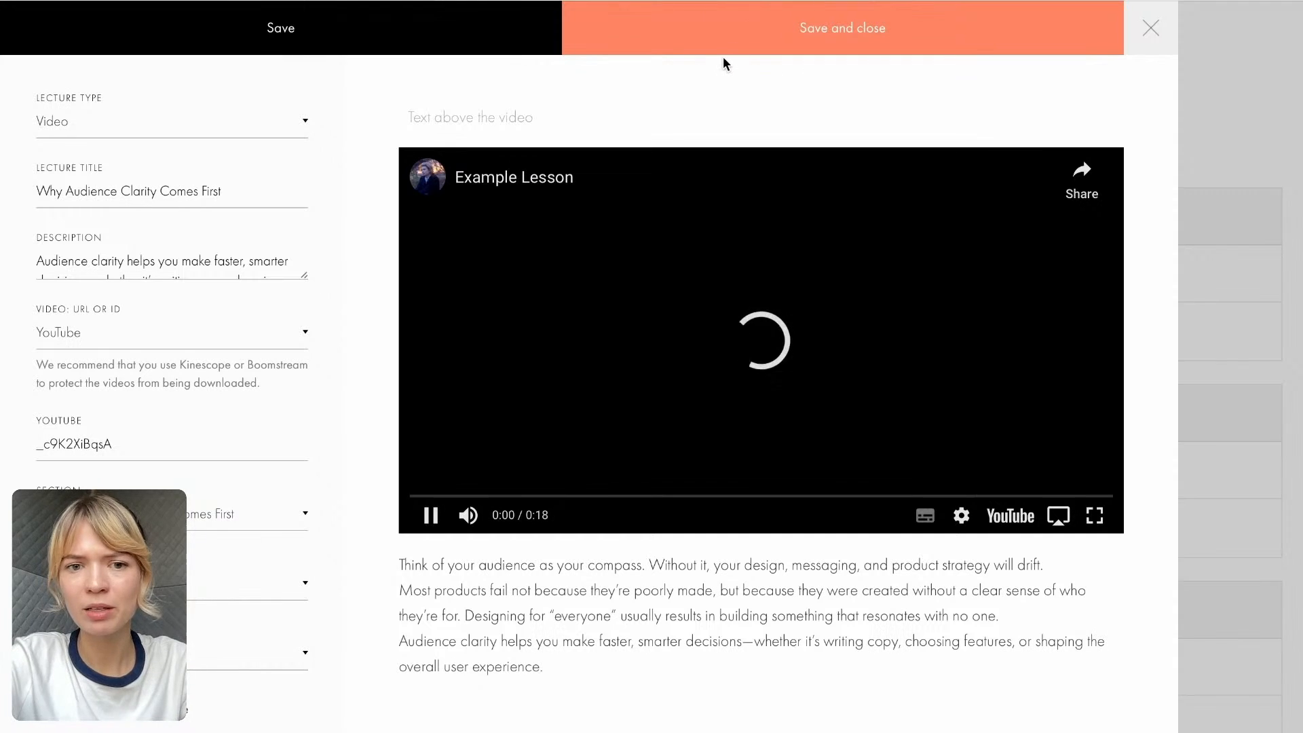
left_click(778, 39)
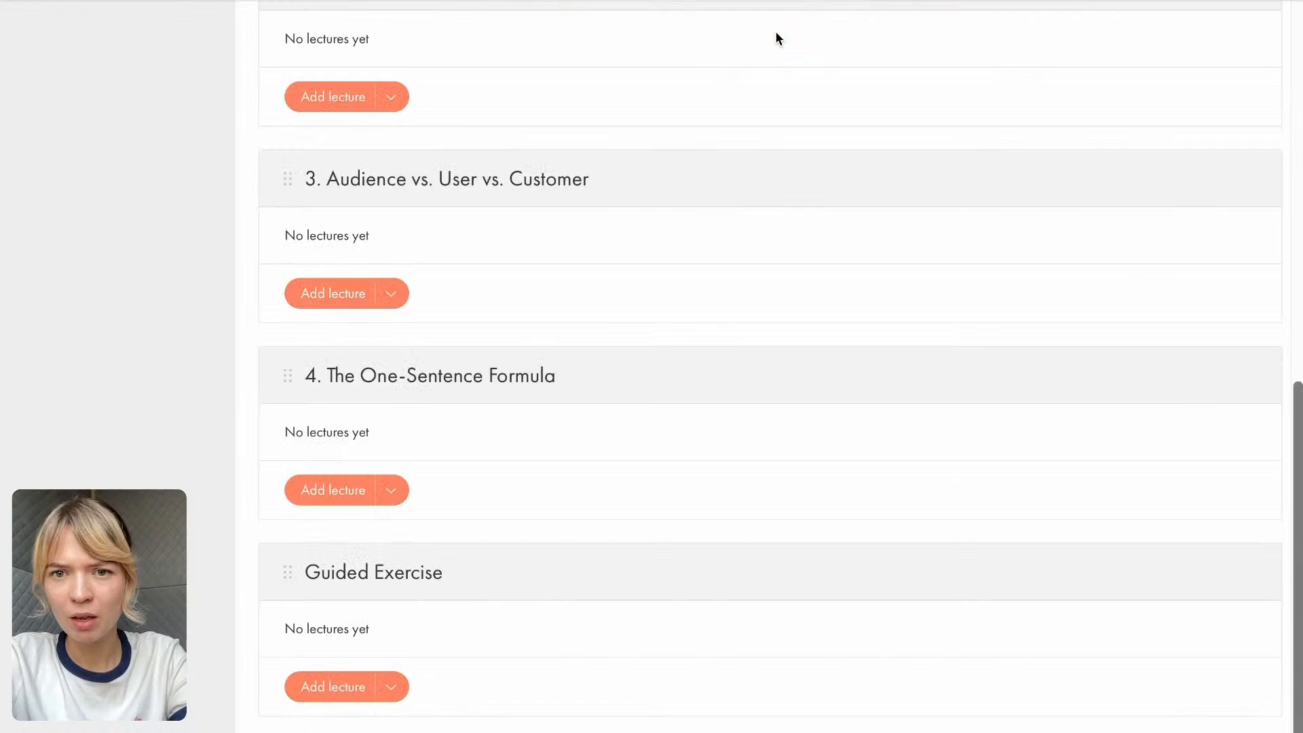
- Look through the Course Google Doc from the core lesson content down to the Quiz (Optional) questions
scroll(307, 405, "up", 2)
scroll(307, 405, "up", 5)
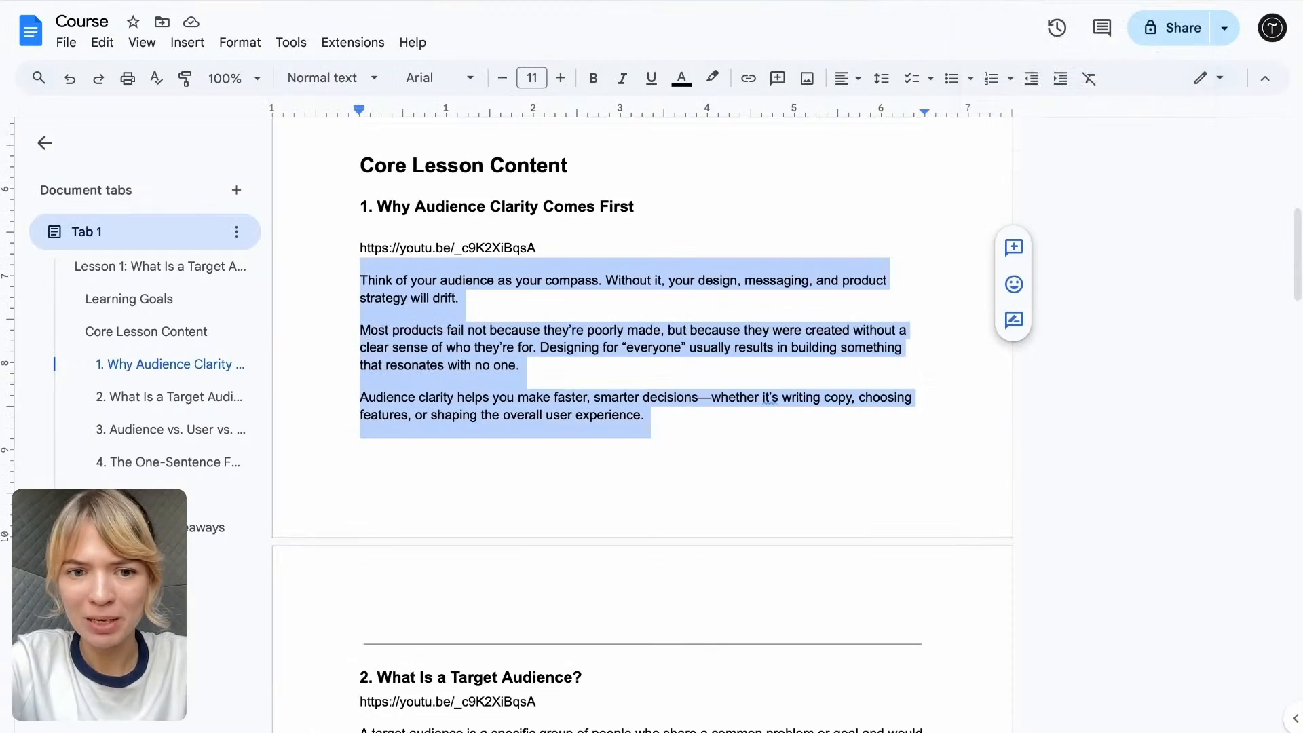
scroll(542, 366, "down", 3)
scroll(542, 372, "down", 2)
scroll(542, 372, "up", 2)
scroll(541, 372, "down", 7)
scroll(542, 366, "down", 15)
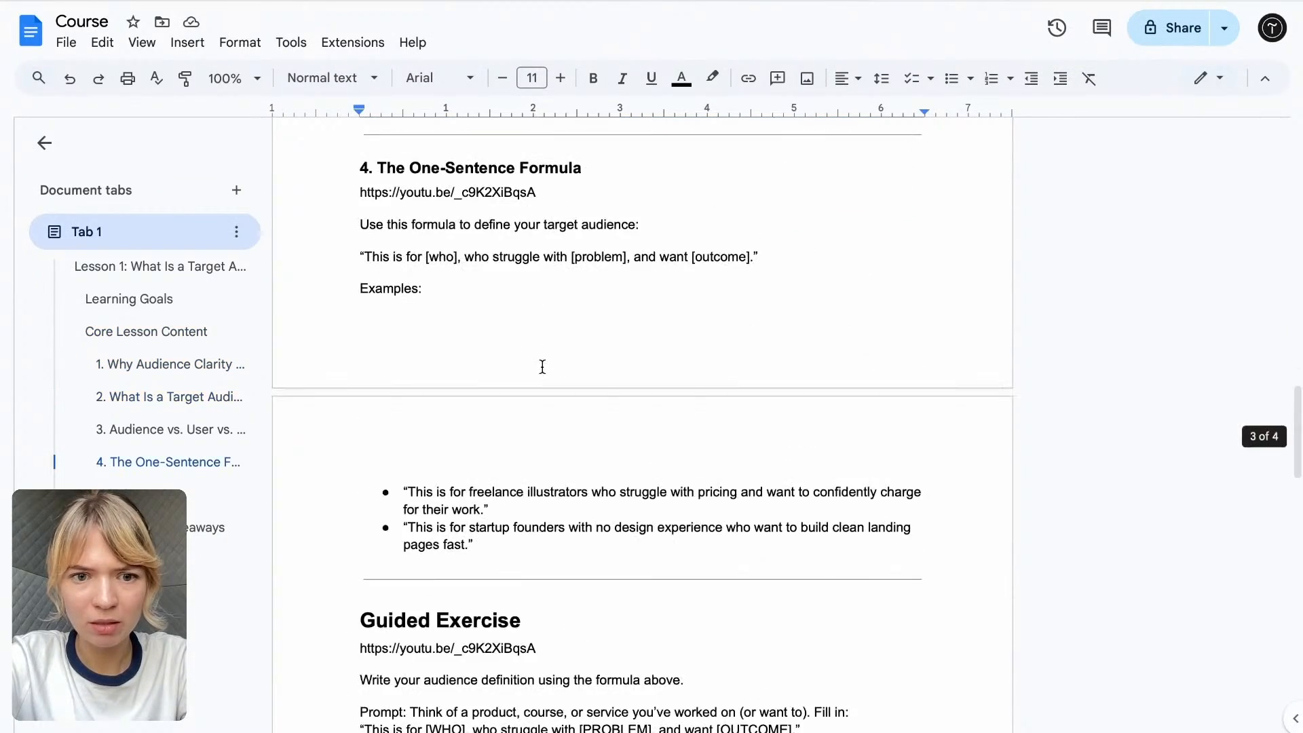
scroll(542, 367, "down", 3)
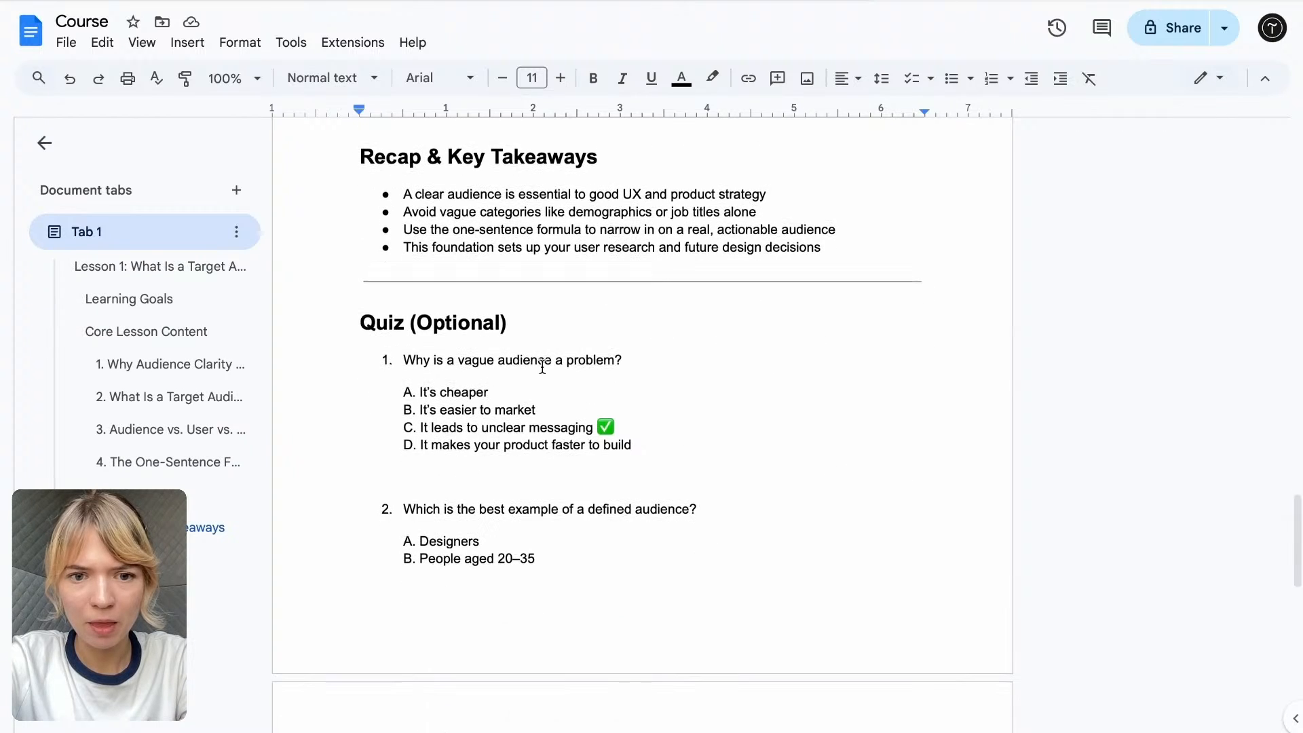
scroll(543, 366, "down", 2)
scroll(543, 366, "down", 5)
scroll(542, 367, "up", 3)
scroll(542, 366, "up", 1)
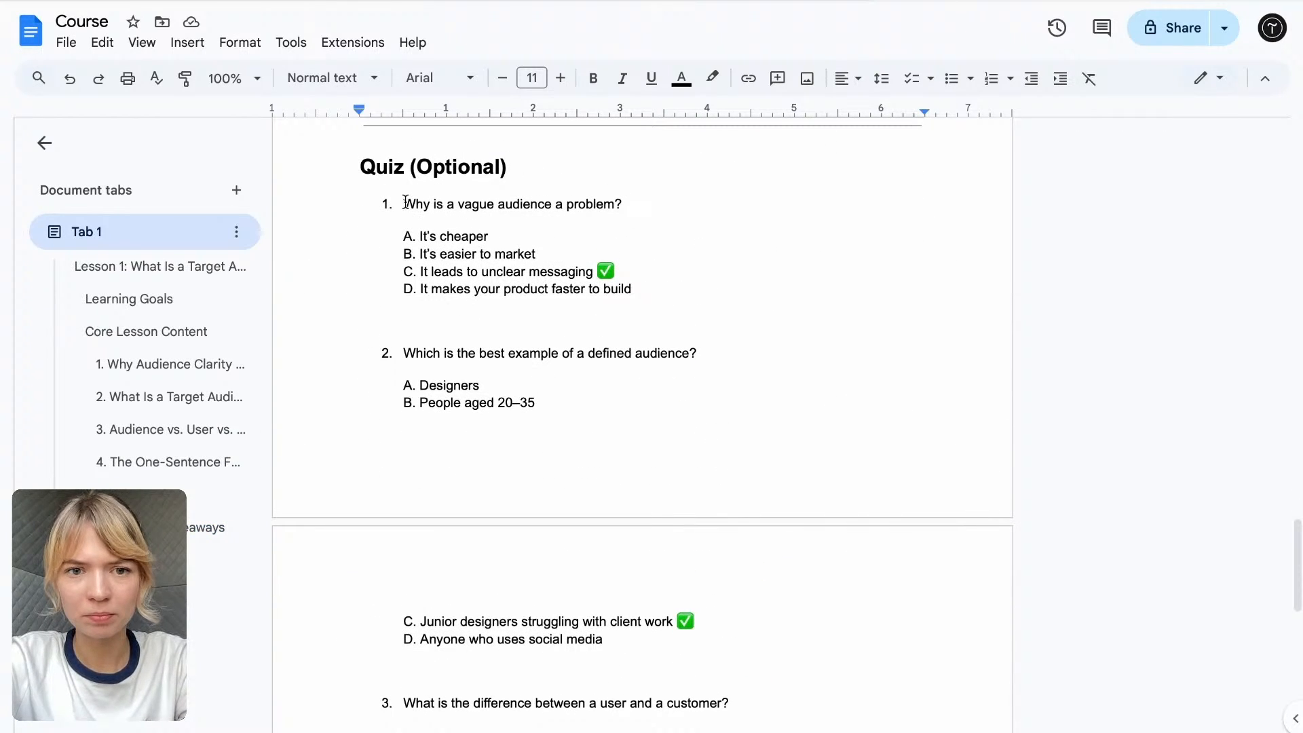
left_click_drag(405, 201, 652, 201)
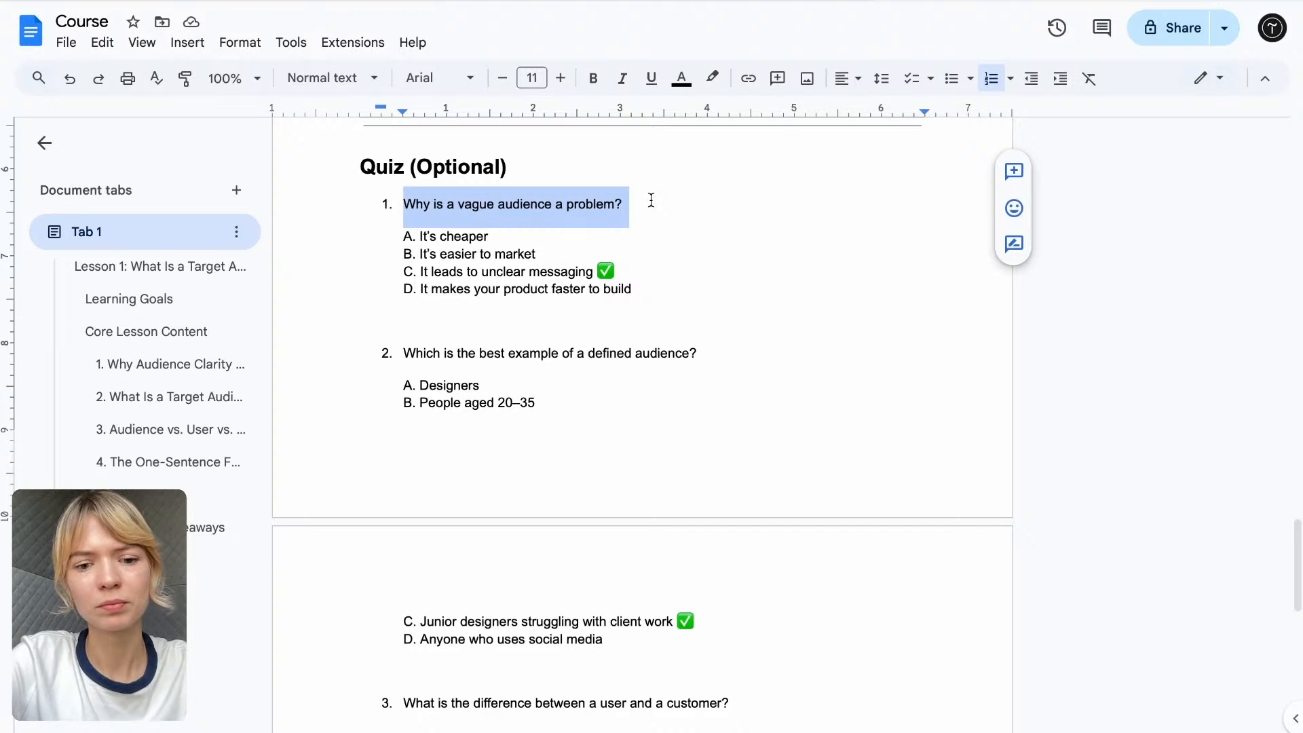
scroll(651, 201, "down", 4)
scroll(651, 200, "down", 5)
scroll(651, 200, "up", 9)
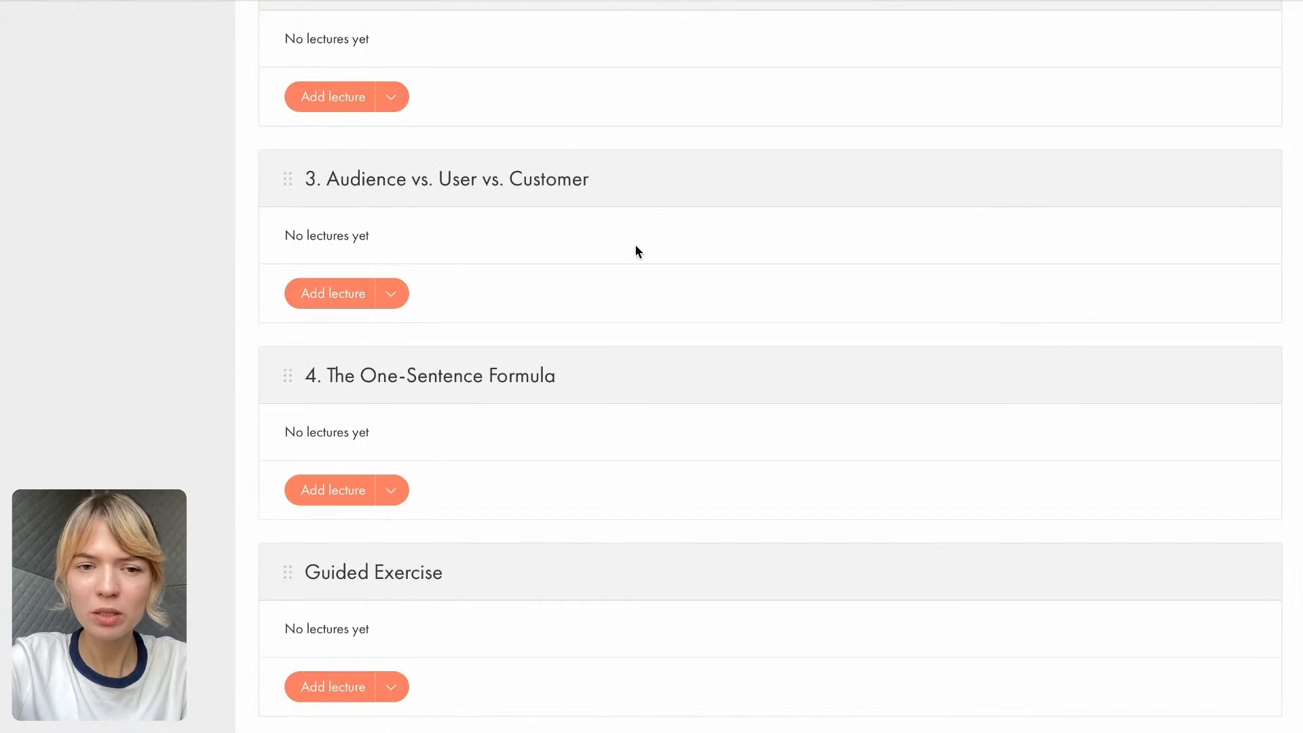
- Add a Test lecture to the section "1. Why Audience Clarity Comes First"
scroll(636, 251, "up", 5)
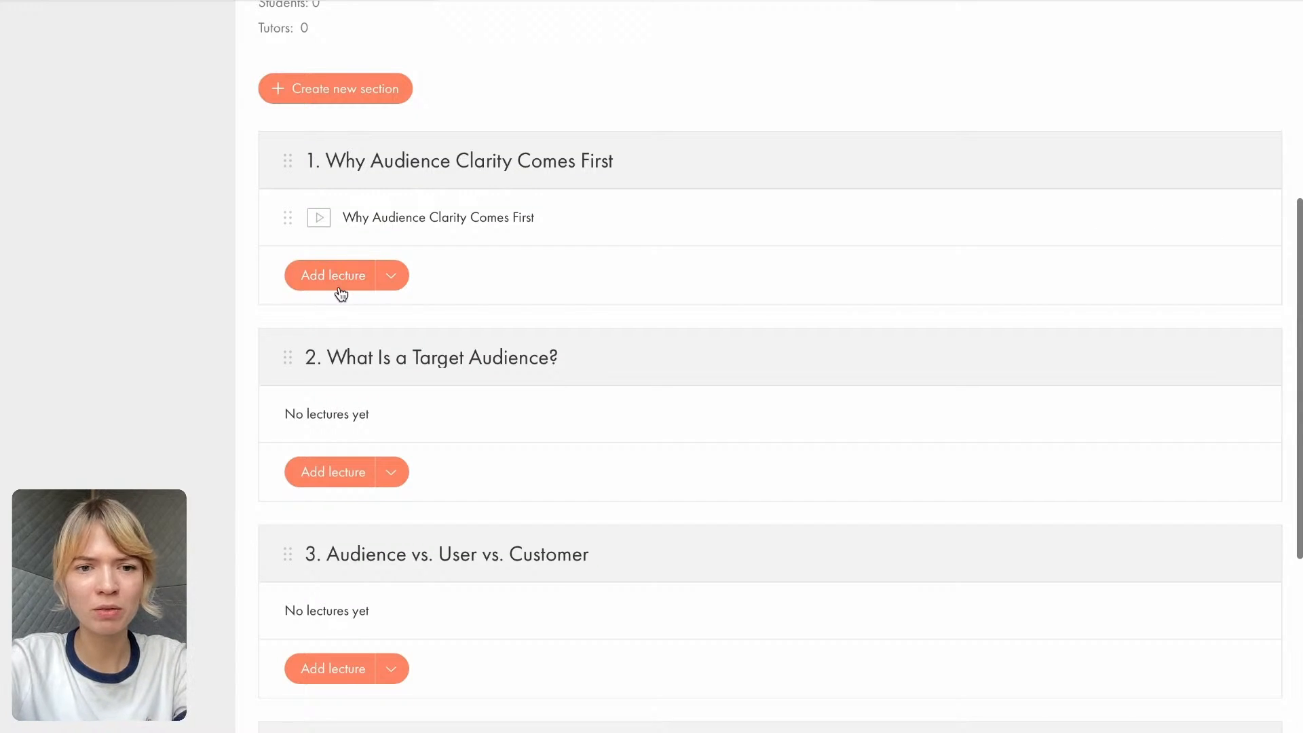
left_click(393, 277)
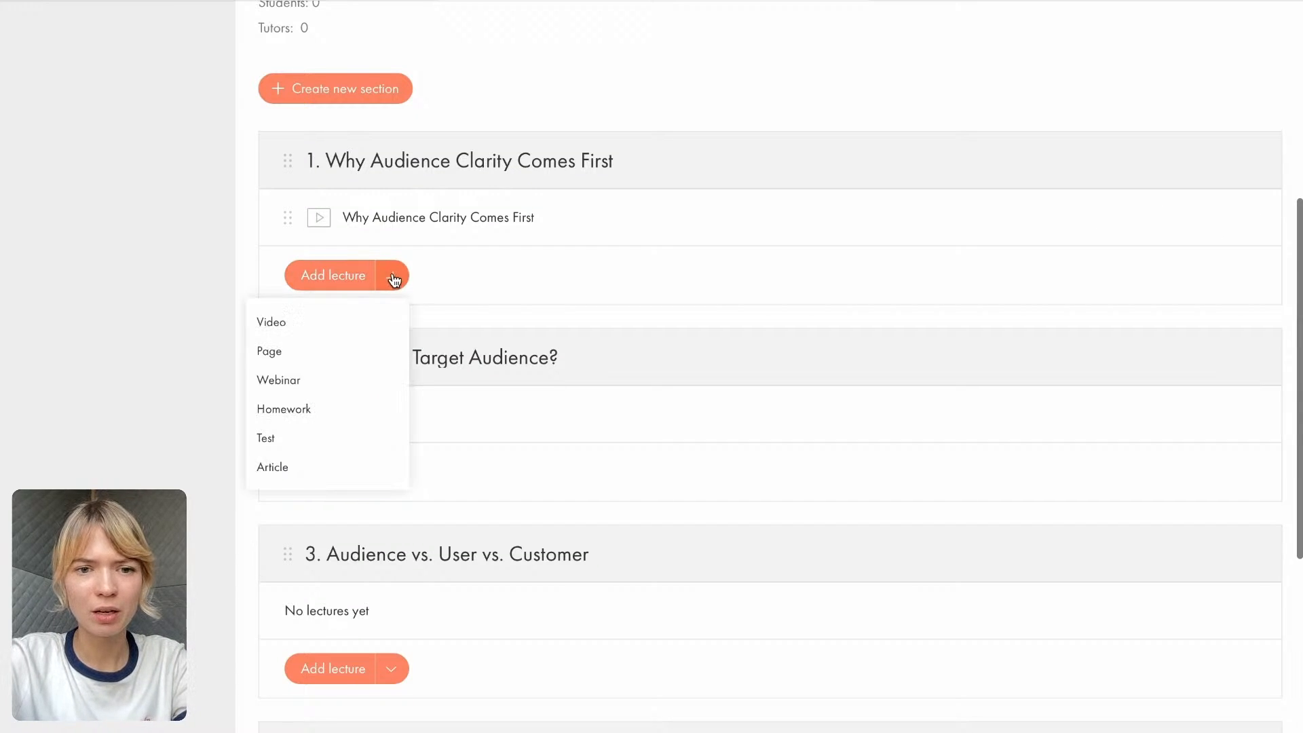
left_click(301, 441)
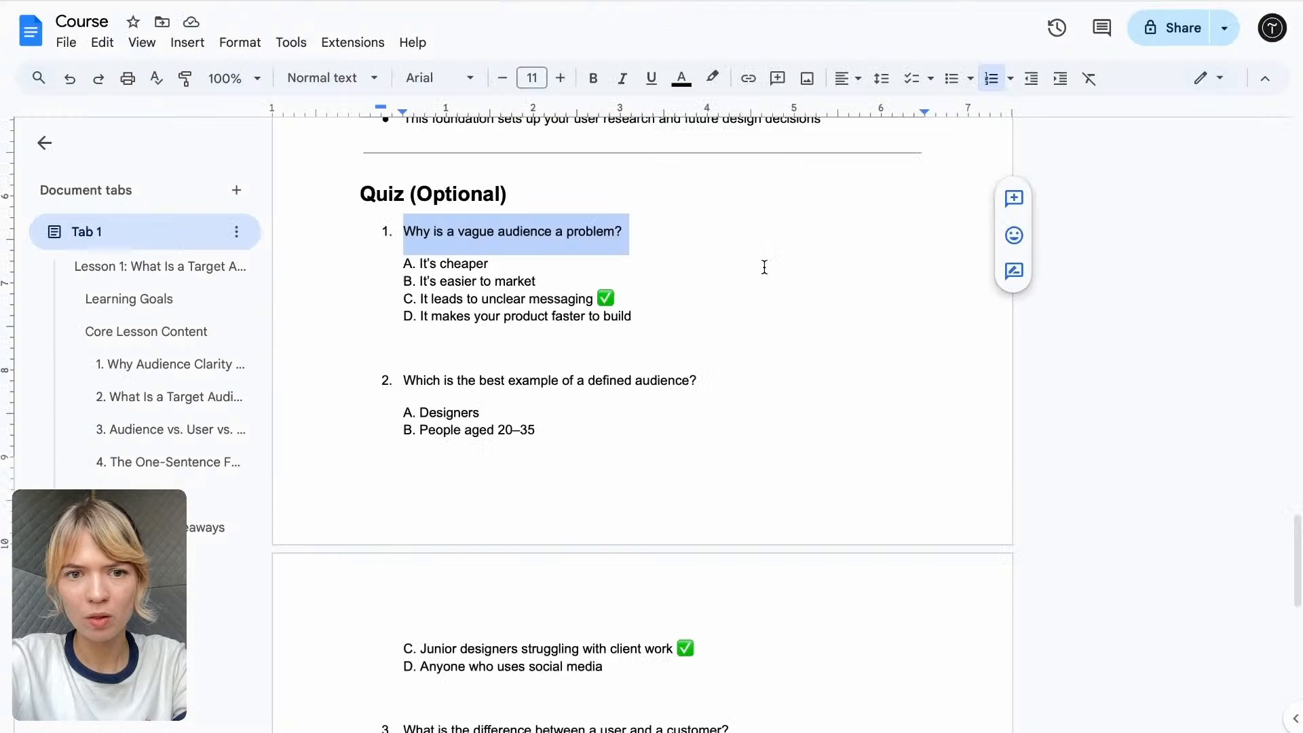
- Title the test "Test: Why Audience Clarity Comes First", copying the topic 1 heading without its number from the Course Google Doc
scroll(764, 268, "up", 15)
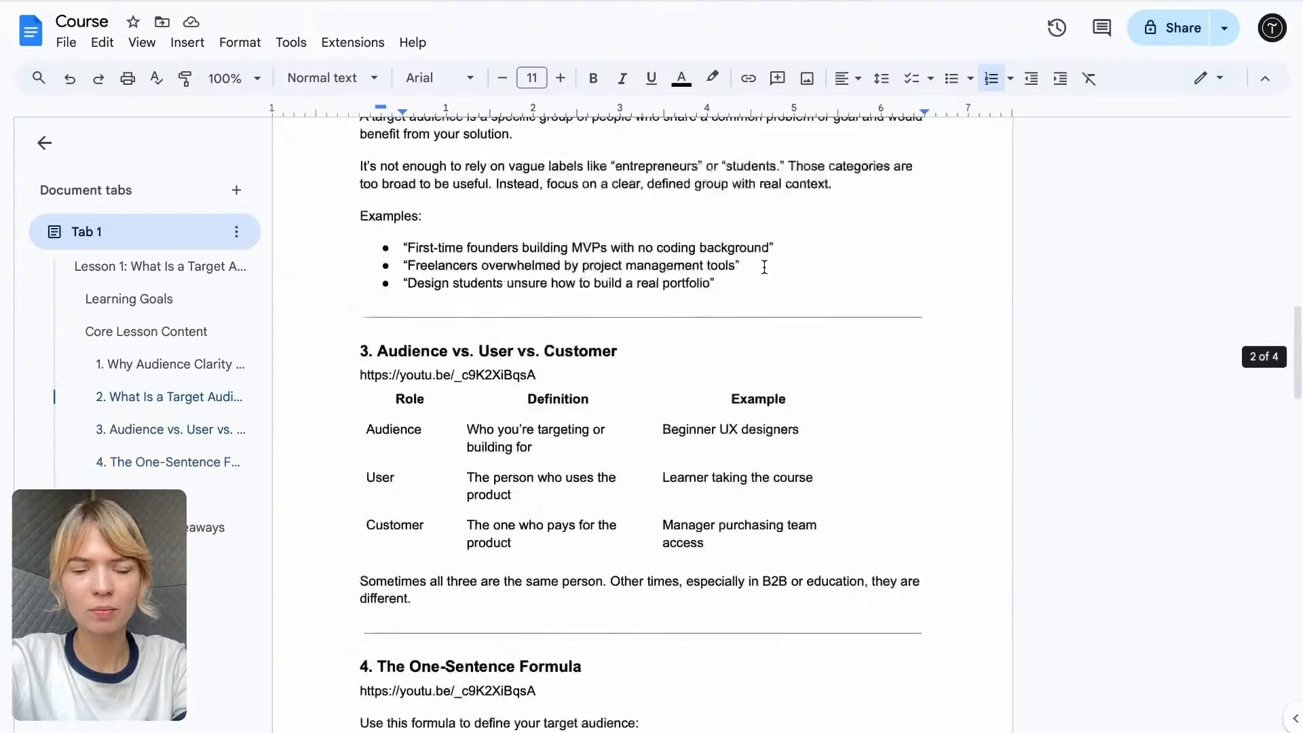
scroll(764, 266, "up", 1)
left_click_drag(378, 216, 582, 215)
scroll(591, 212, "up", 10)
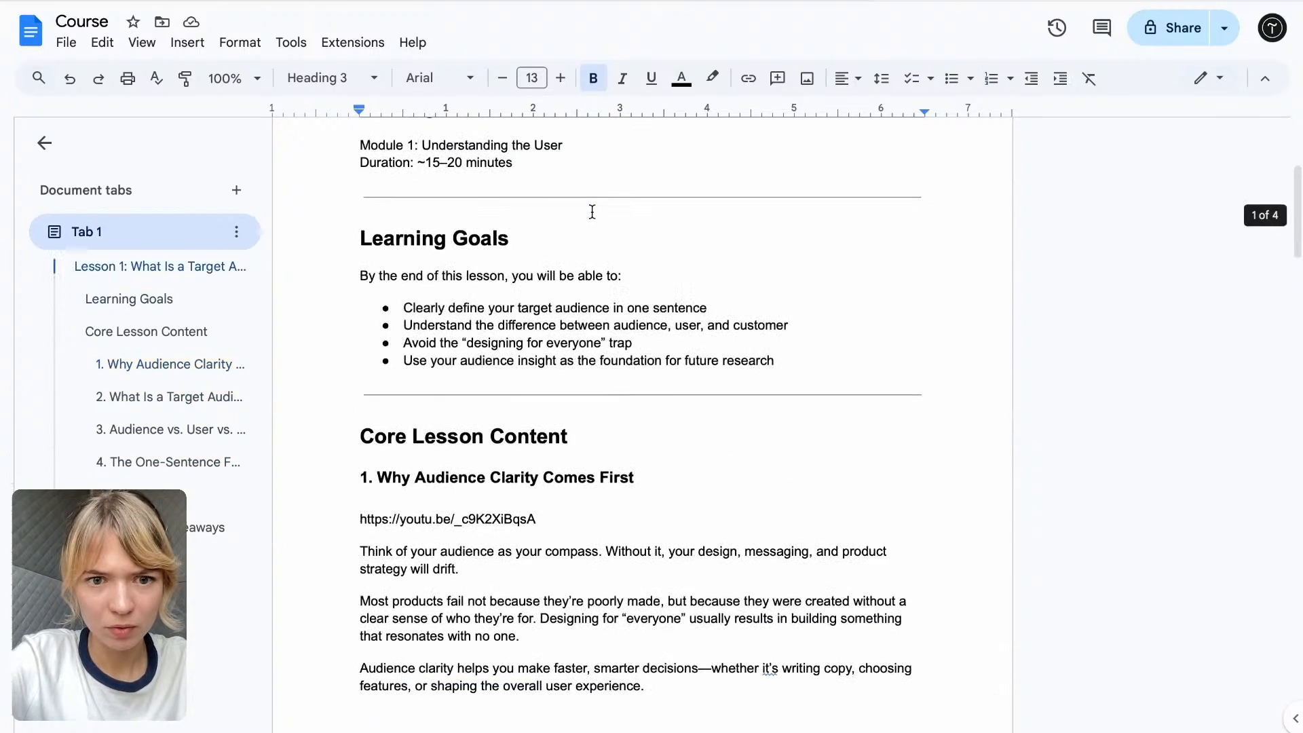
left_click_drag(374, 476, 662, 474)
key("ctrl+c")
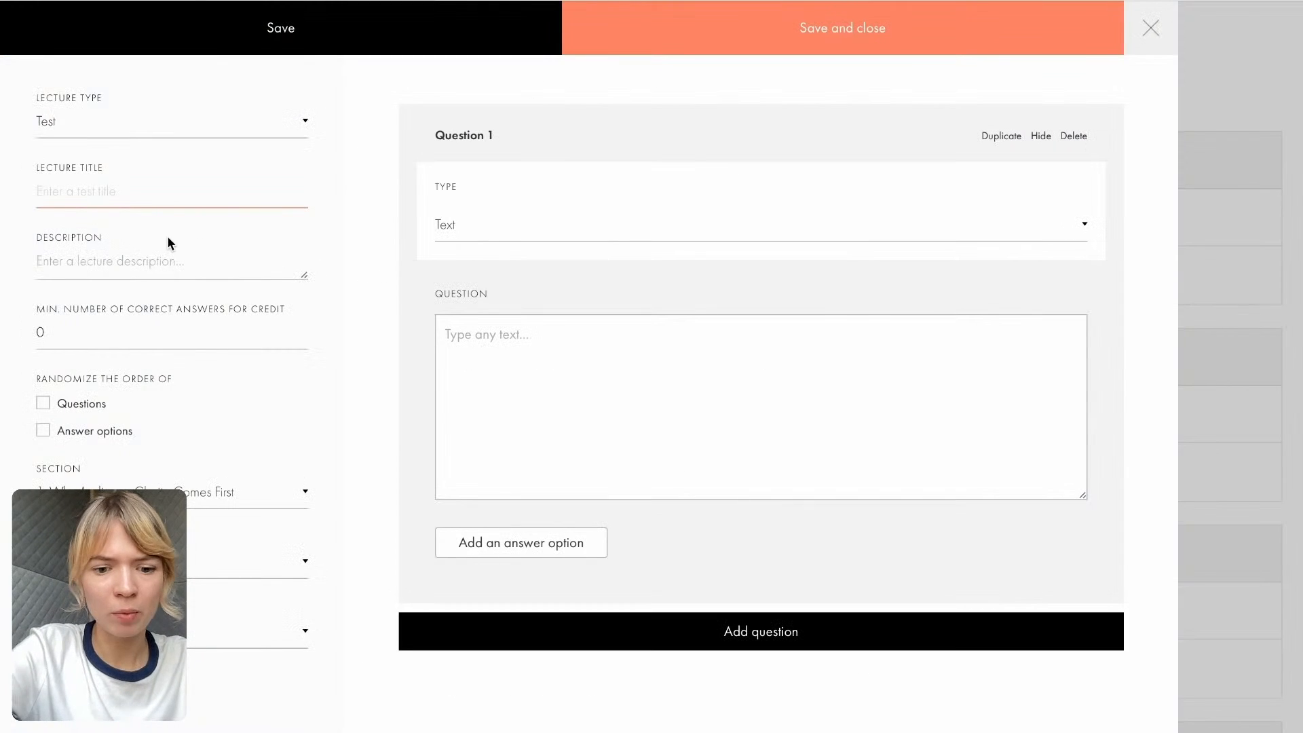
type("Test:")
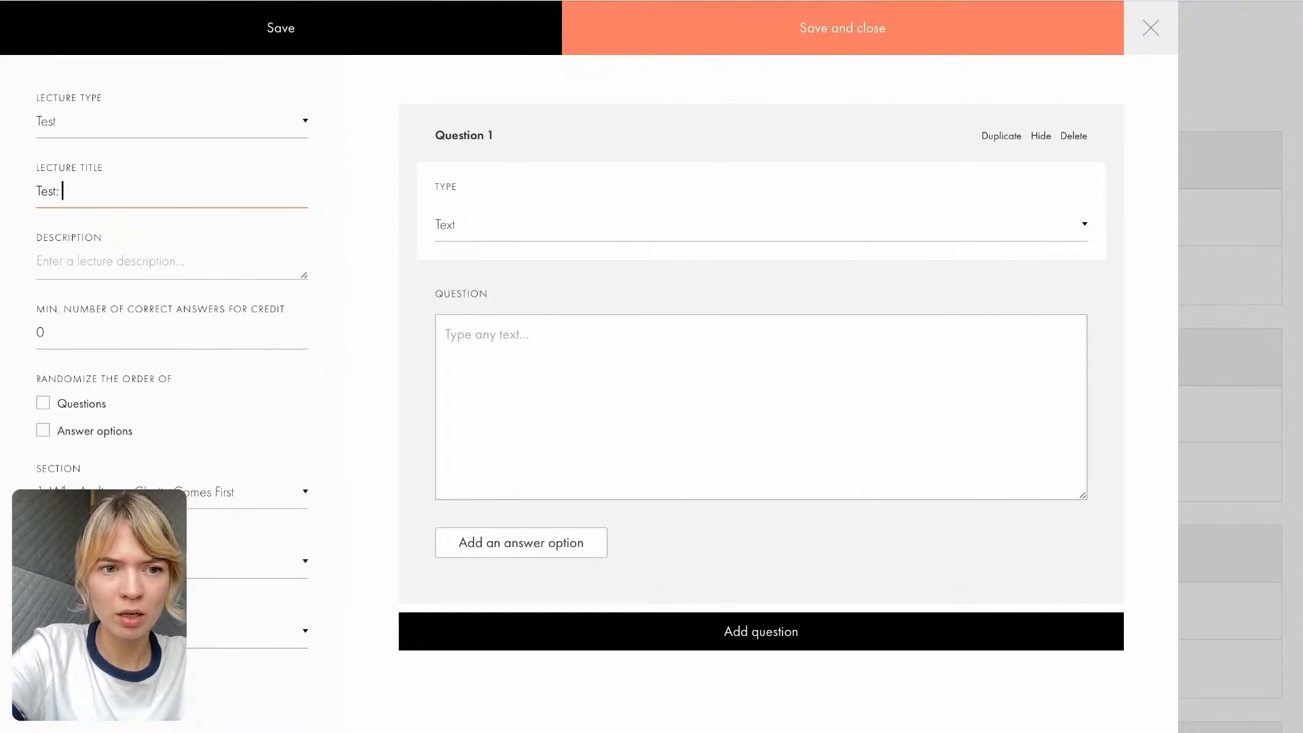
key("ctrl+v")
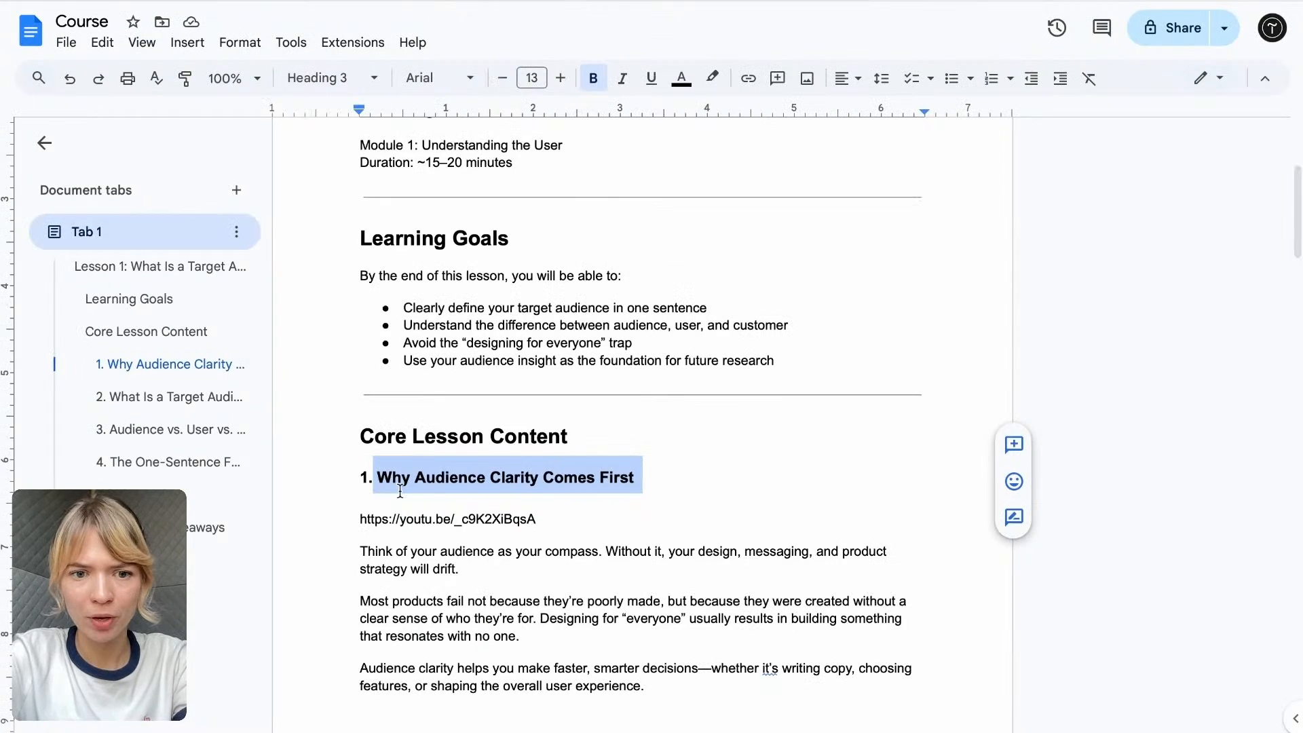
- Keep question 1 as type Text and enter "Why is a vague audience a problem?", copied from the quiz in the Course Google Doc
scroll(403, 495, "down", 3)
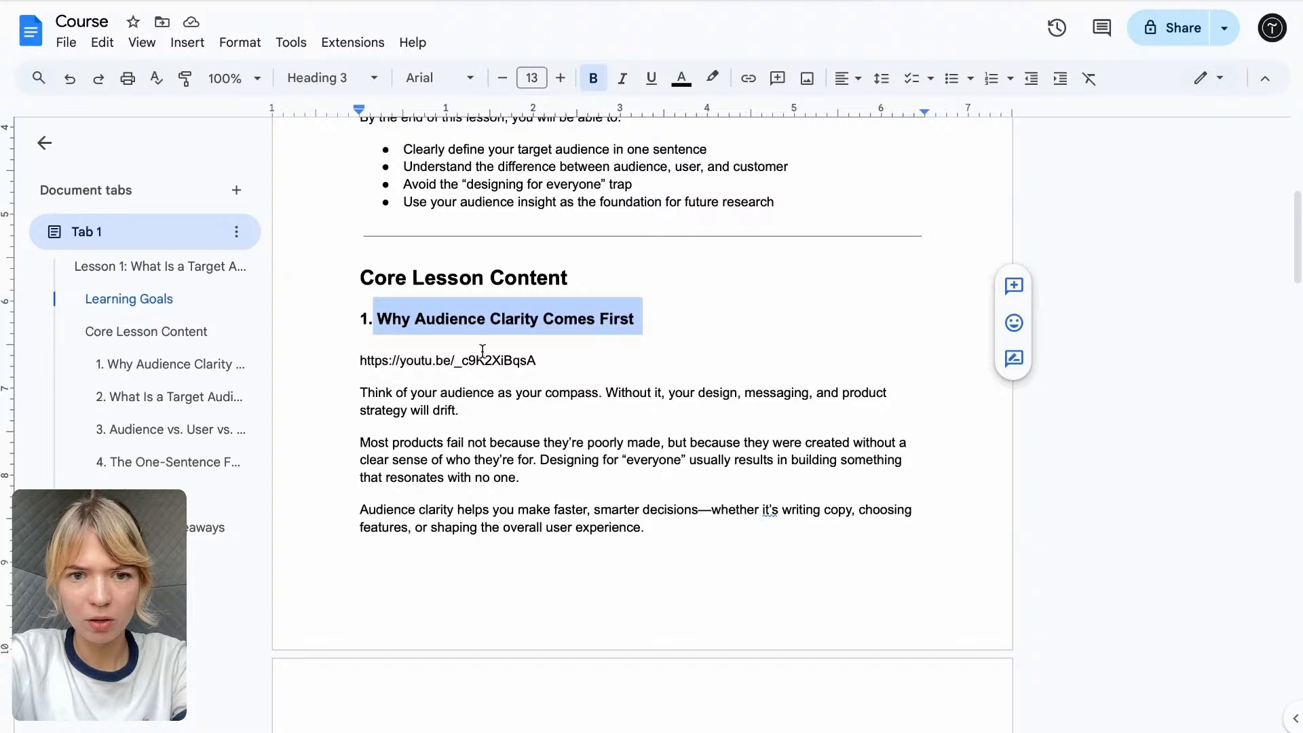
scroll(482, 351, "down", 20)
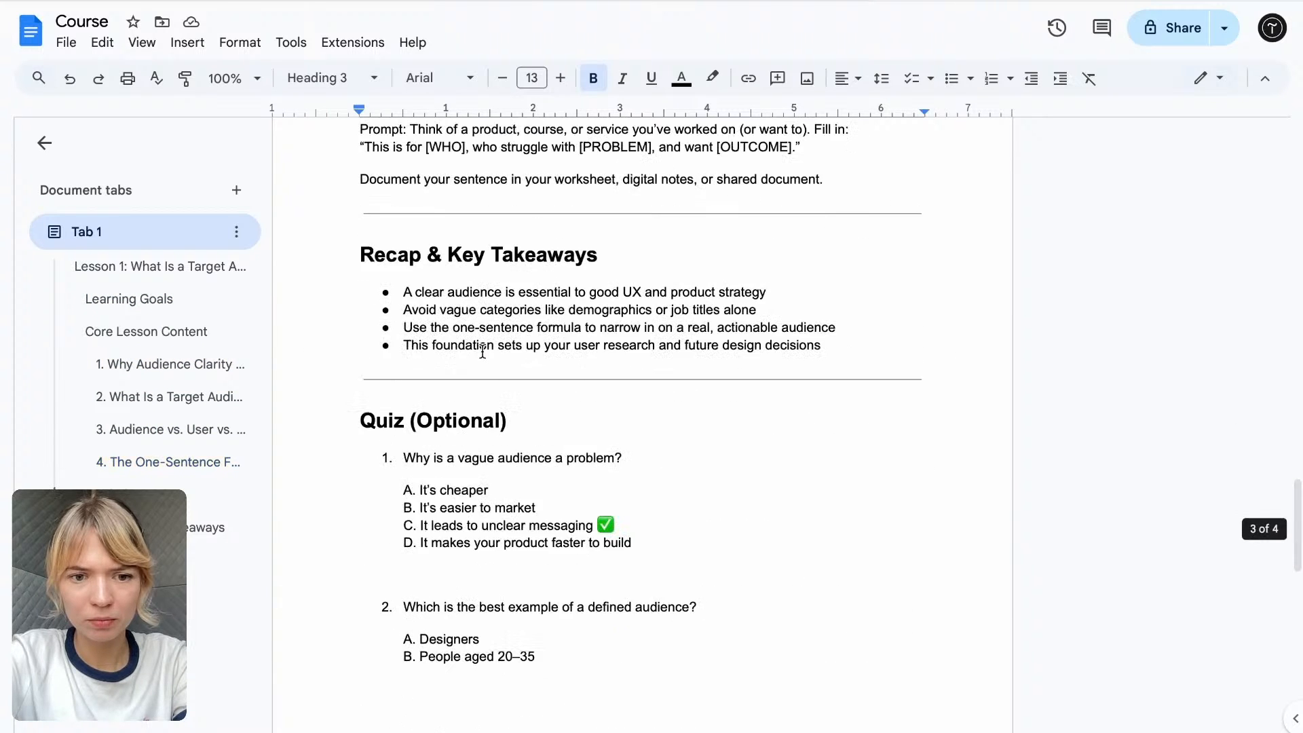
scroll(483, 351, "down", 4)
left_click_drag(630, 161, 410, 178)
key("ctrl+c")
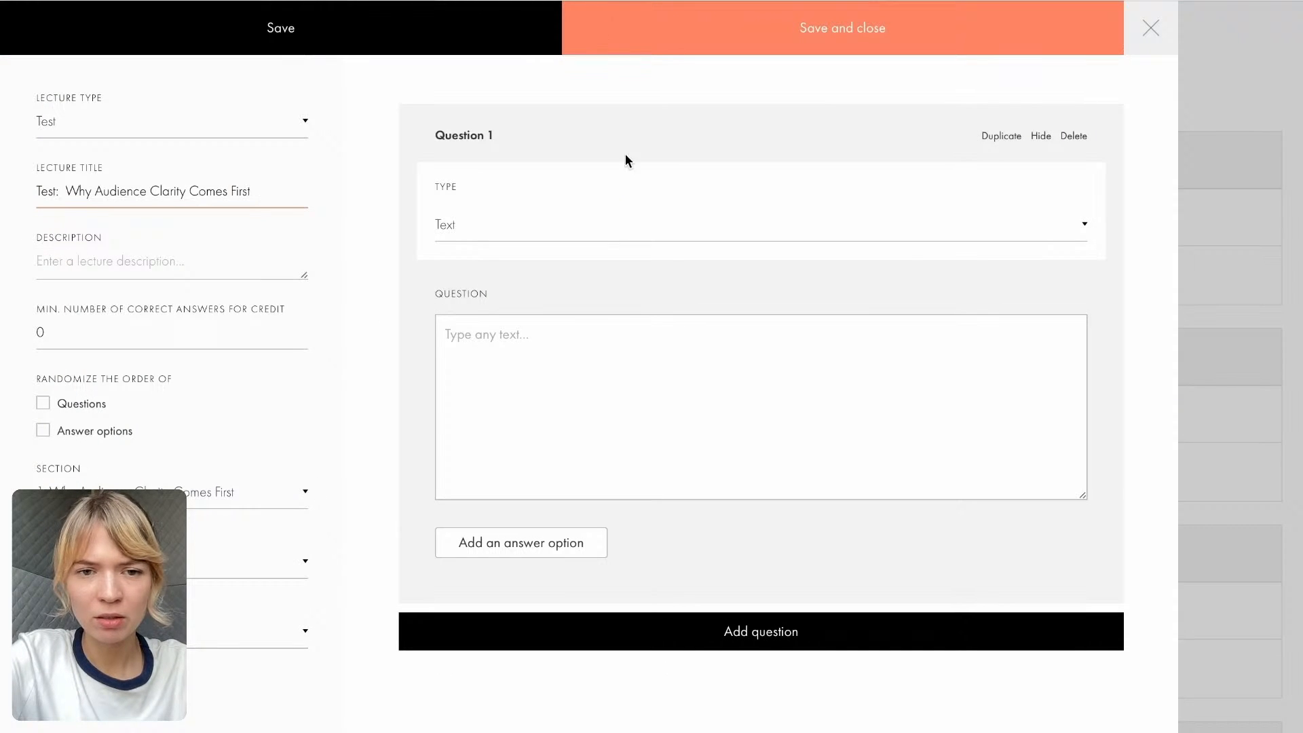
left_click(485, 233)
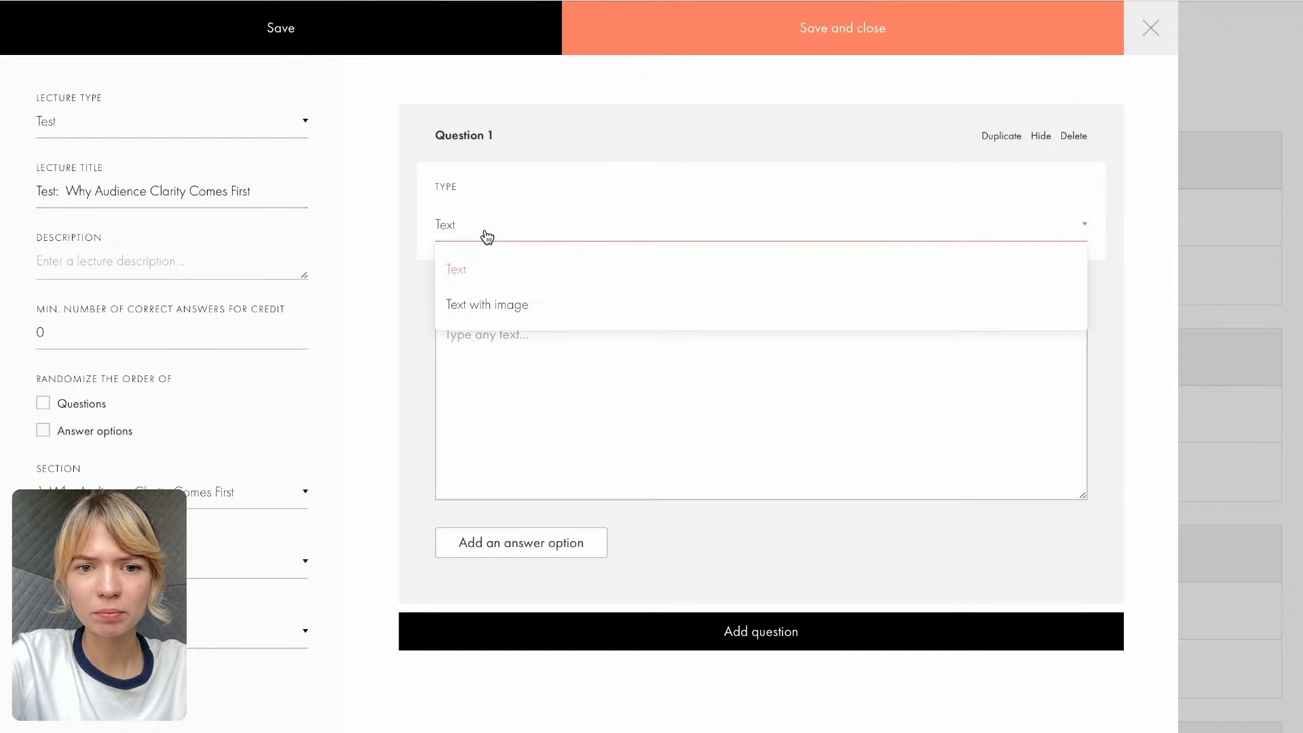
left_click(457, 285)
left_click(533, 334)
key("ctrl+v")
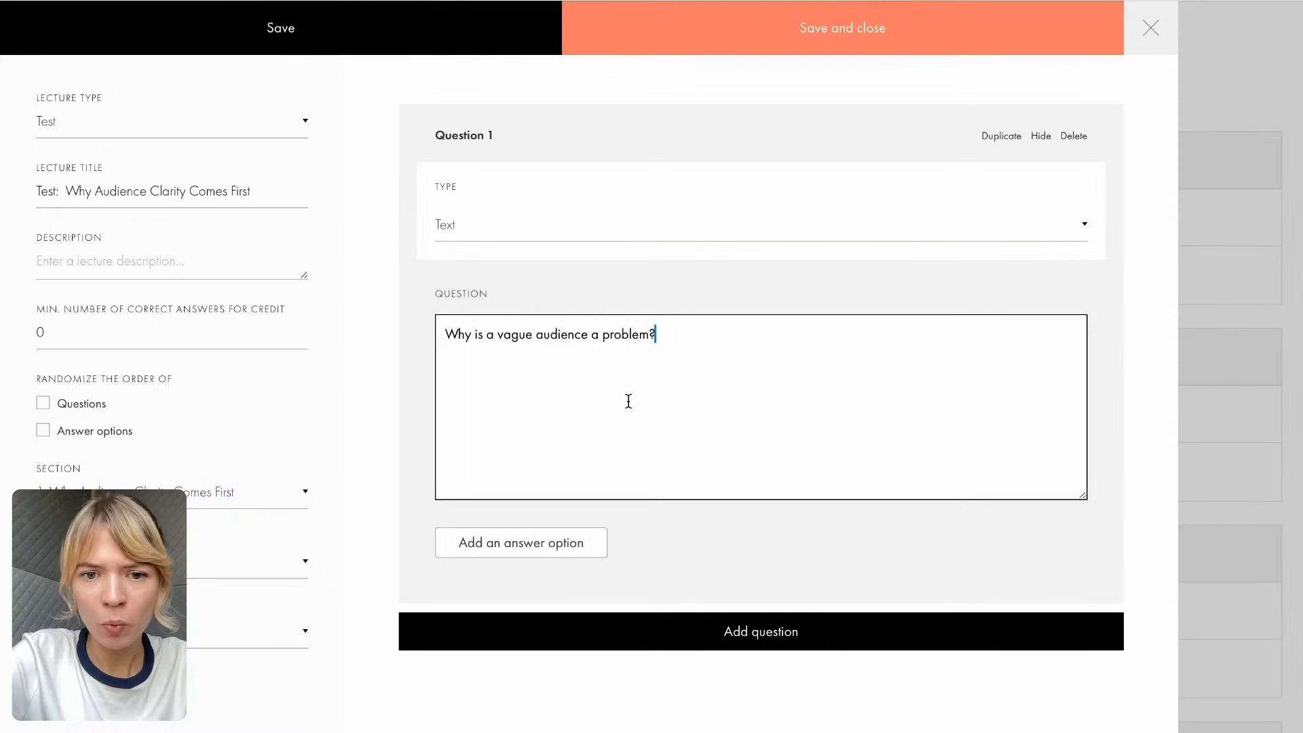
- Add an answer option to question 1 and fill it with "A. It's cheaper" copied from the Course Google Doc
left_click(508, 555)
scroll(503, 547, "down", 1)
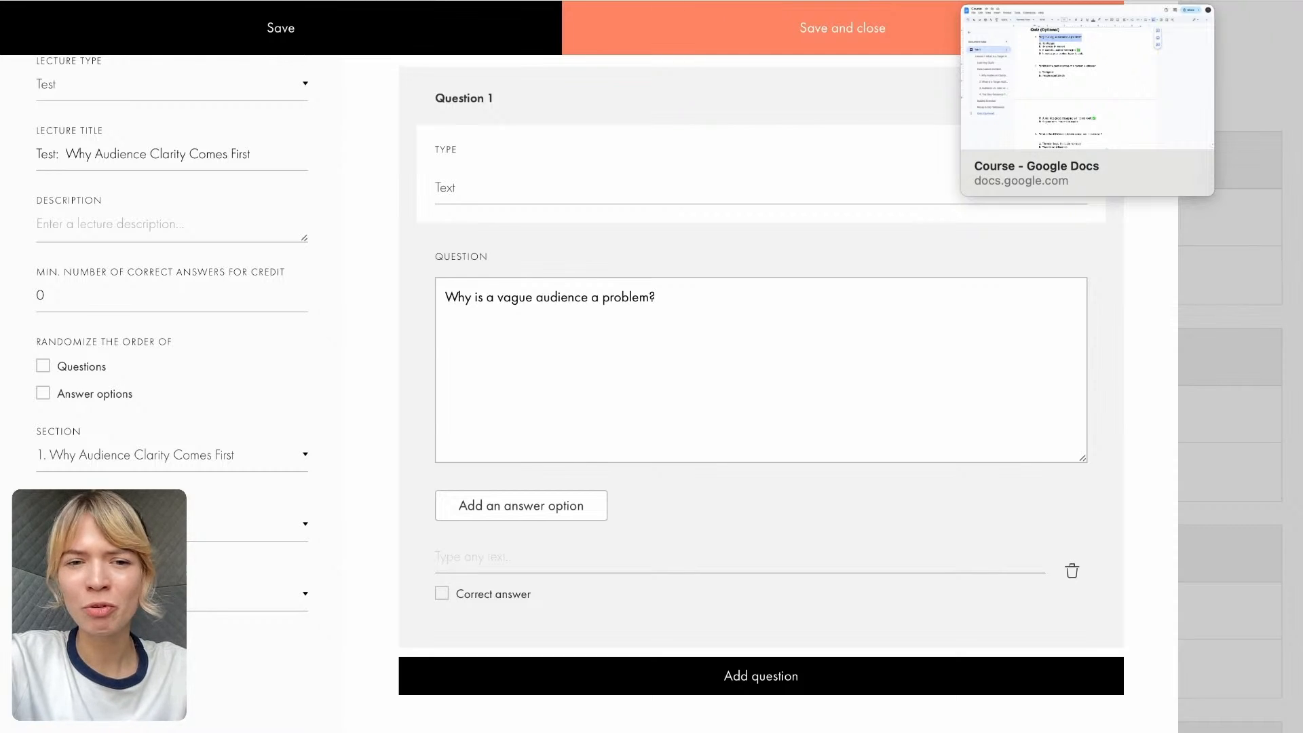
left_click(1032, 1)
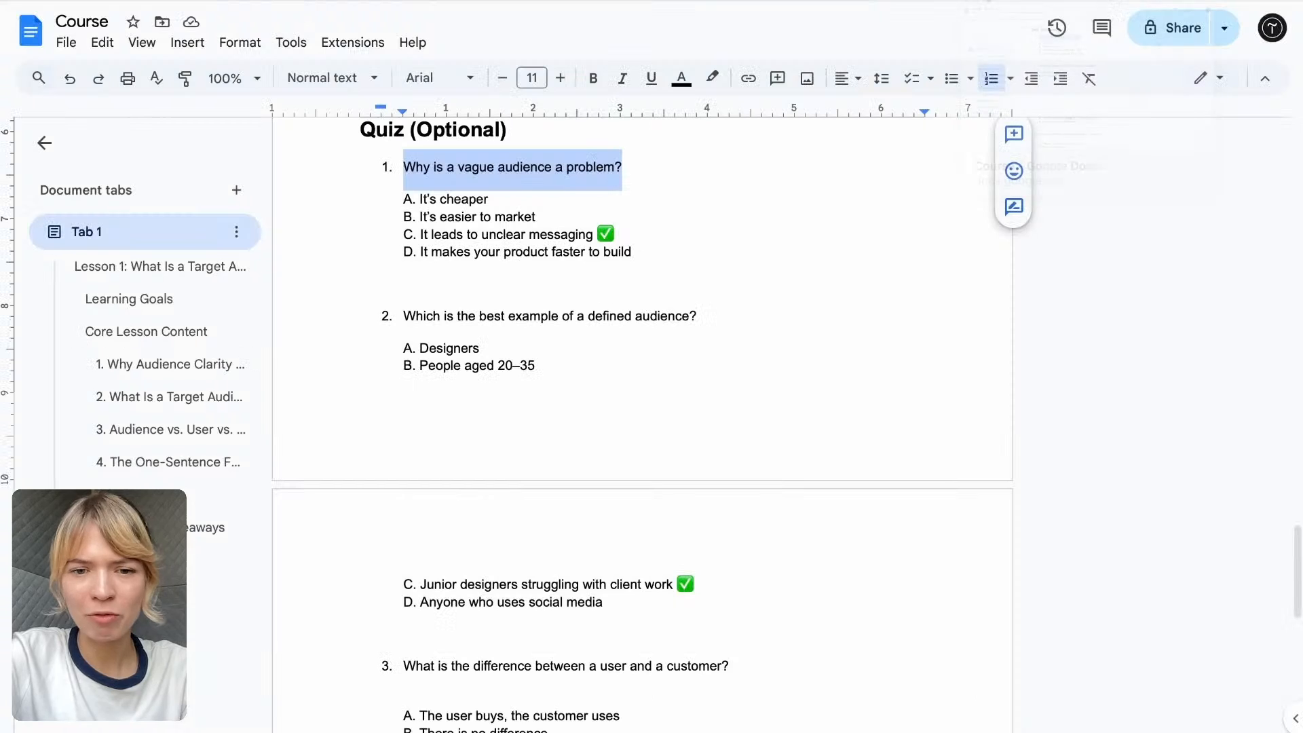
left_click_drag(493, 191, 391, 197)
key("ctrl+c")
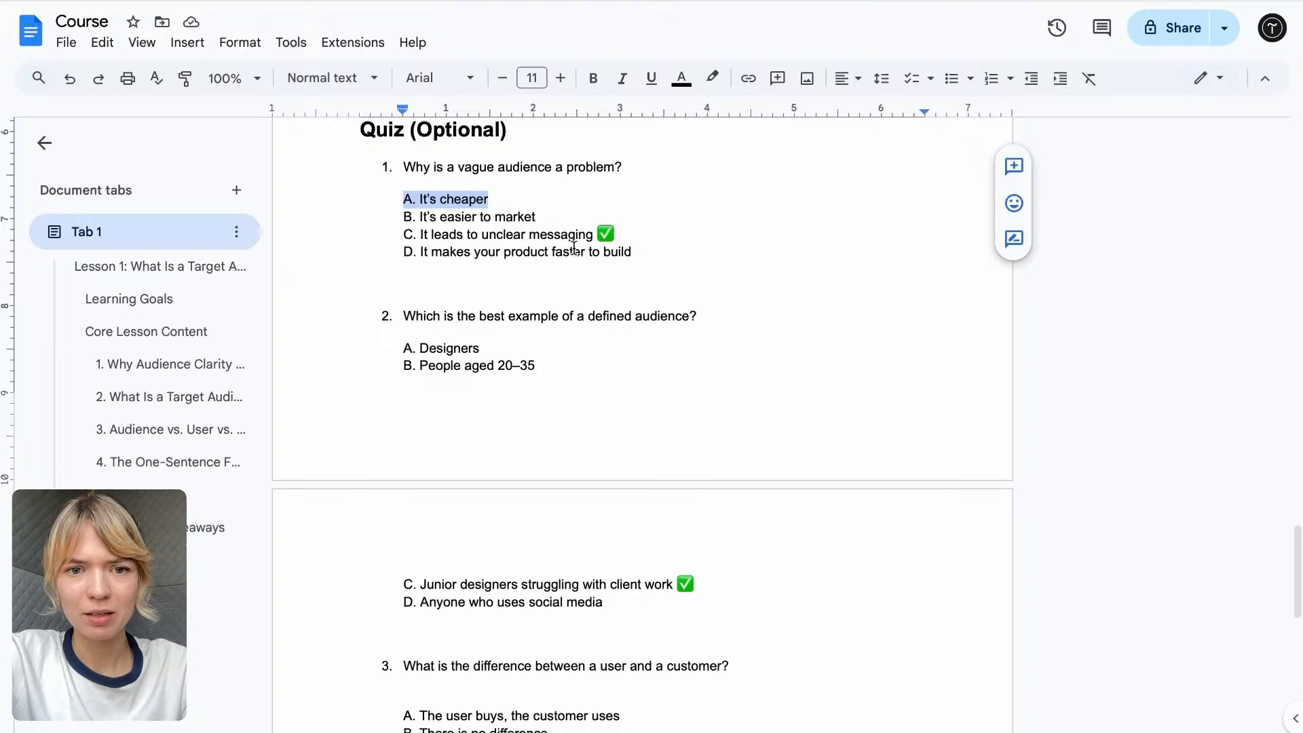
left_click(624, 2)
left_click(540, 328)
left_click(535, 546)
key("ctrl+v")
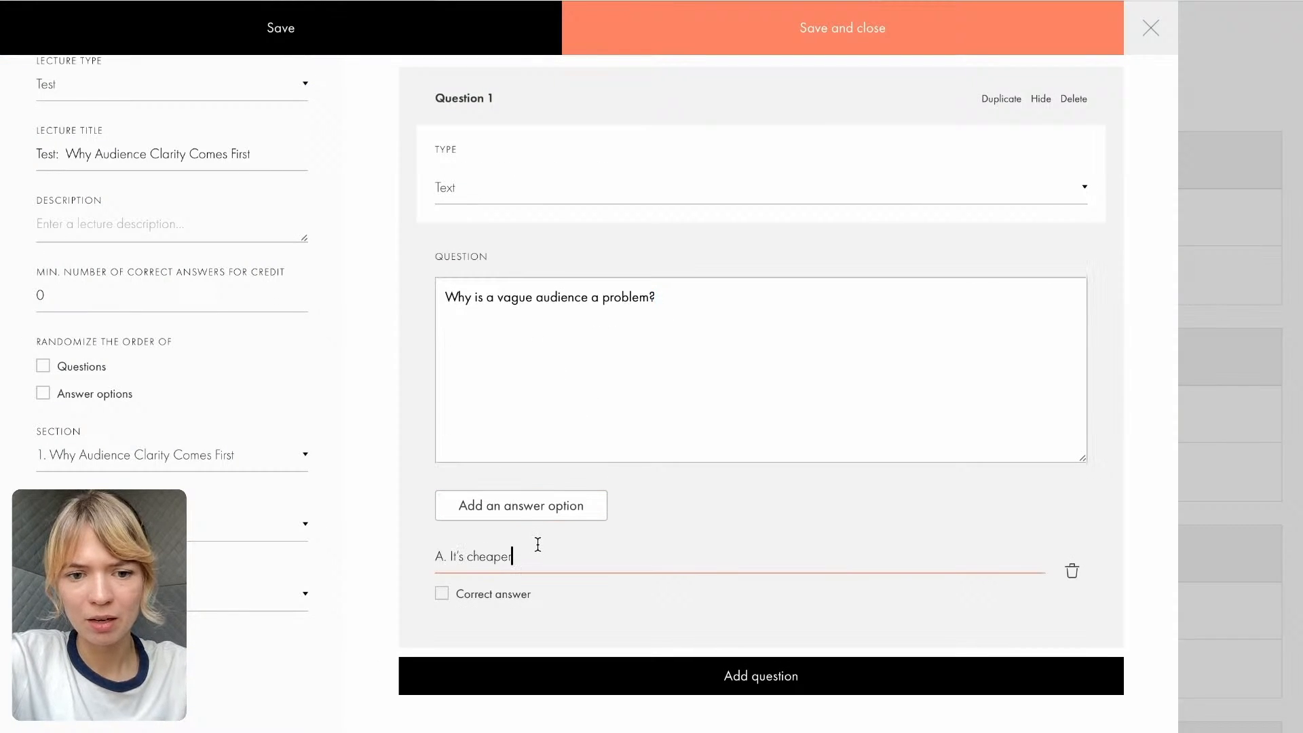
- Add a second, empty question to the test
left_click(537, 679)
scroll(539, 687, "down", 3)
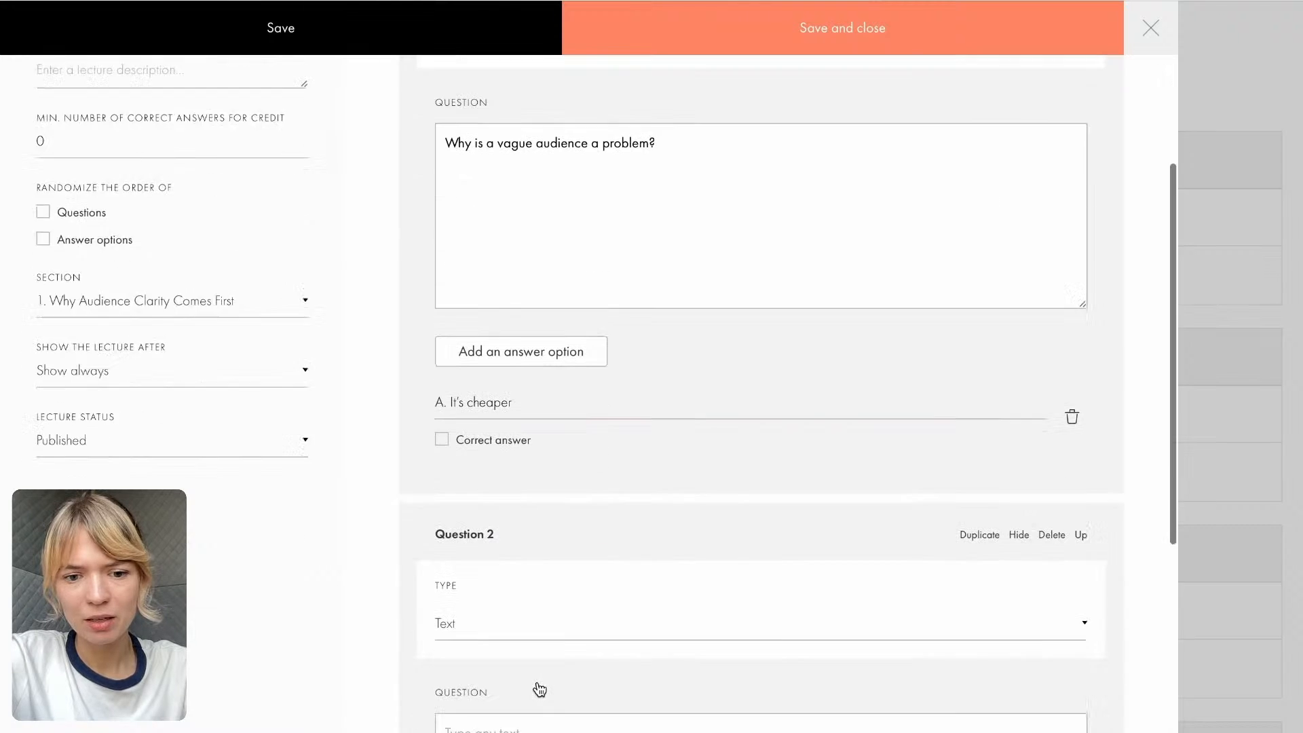
scroll(538, 682, "up", 1)
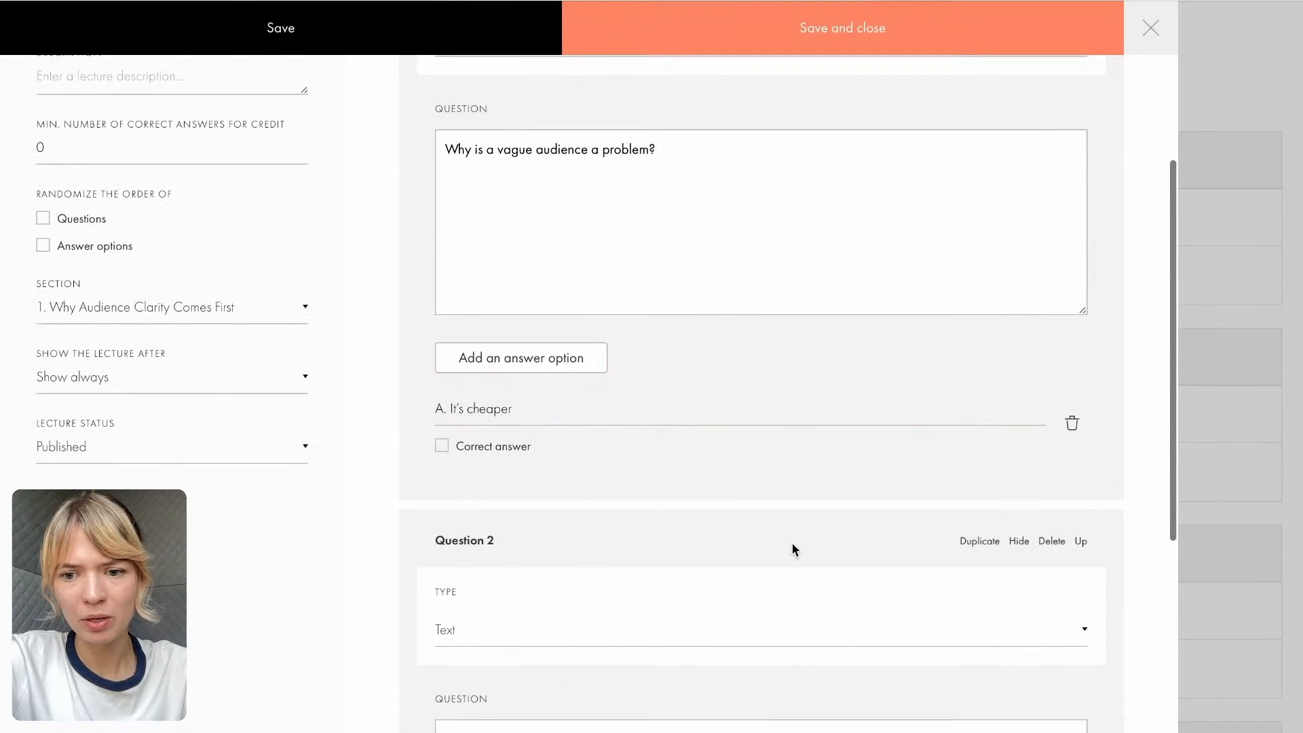
- Add another answer option to question 1 containing "B. It's easier to market", copied from the Course Google Doc
left_click(494, 370)
left_click(943, 1)
left_click_drag(540, 217, 404, 224)
key("ctrl+c")
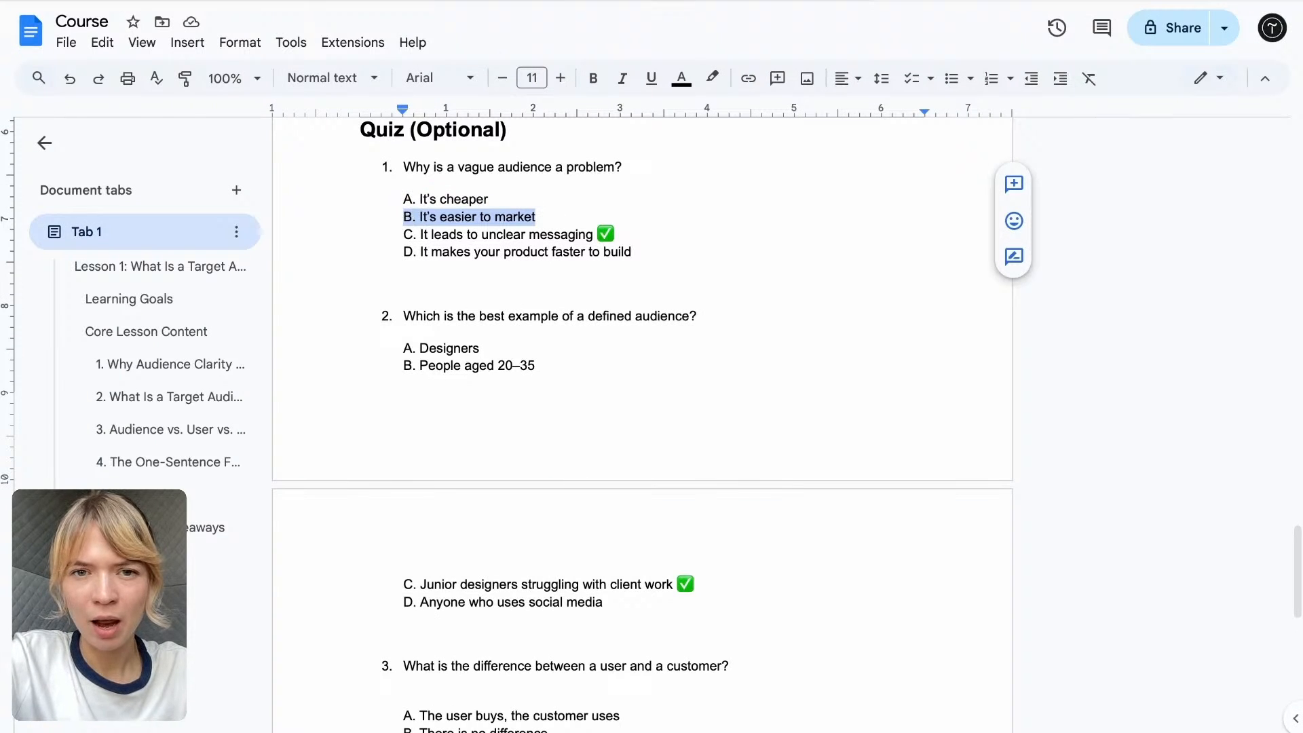
left_click(679, 1)
left_click(512, 479)
key("ctrl+v")
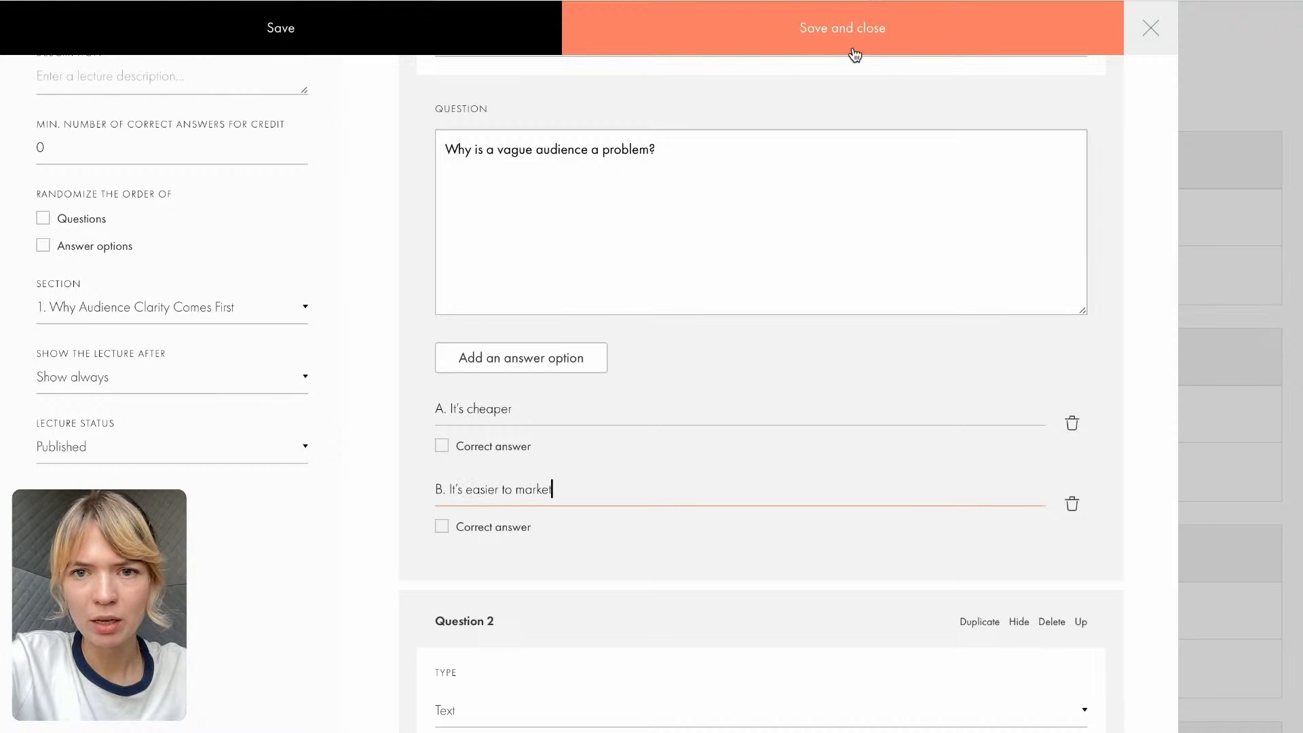
- Add a third answer option to question 1 containing "C. It leads to unclear messaging", copied from the Course Google Doc
left_click(937, 2)
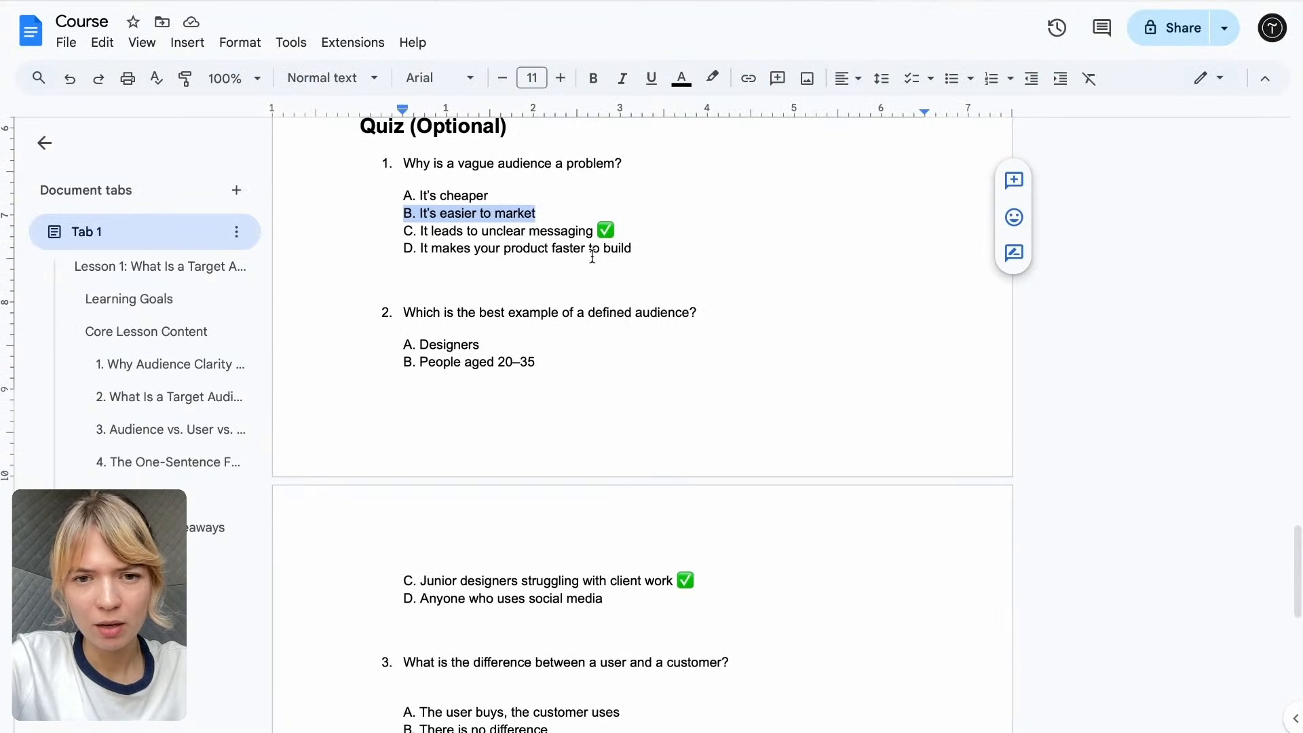
left_click_drag(622, 233, 350, 230)
key("ctrl+c")
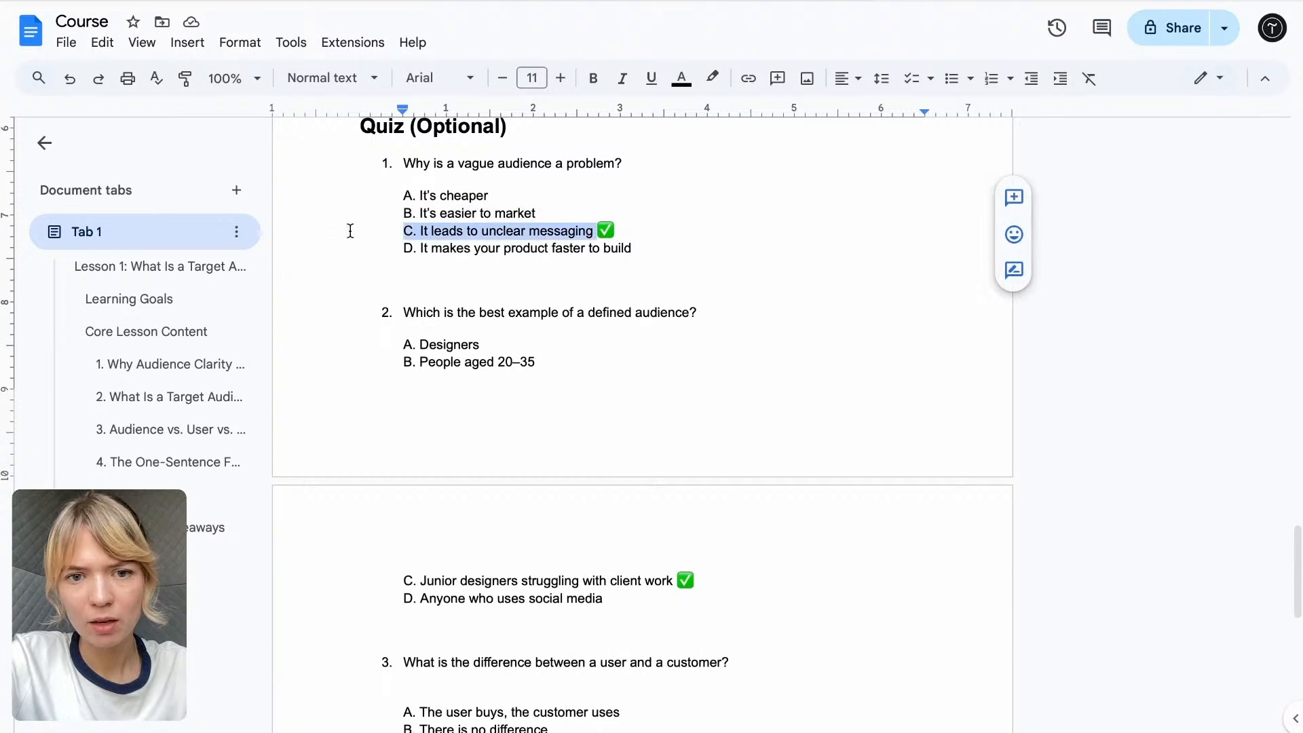
left_click(652, 2)
left_click(494, 358)
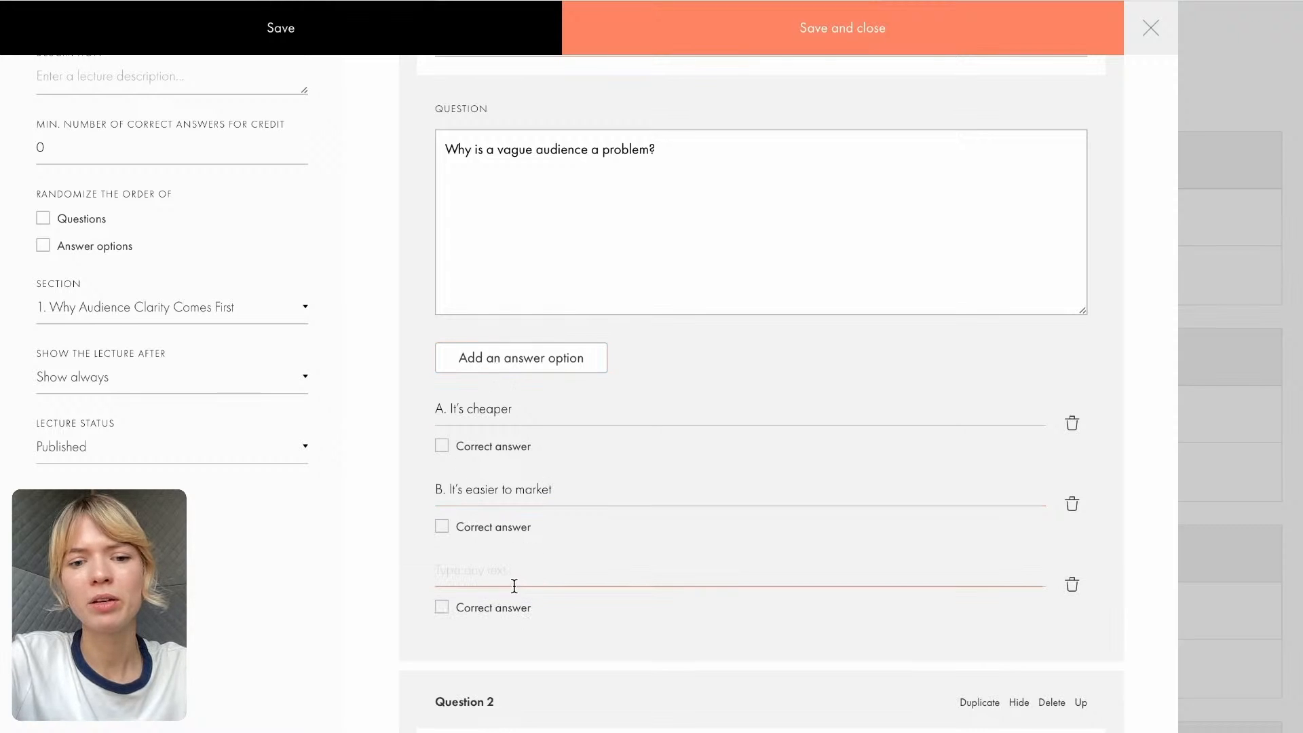
key("ctrl+v")
- Add "D. It makes your product faster to build" from the Course Google Doc to question 1 and mark option C as correct
left_click(515, 367)
left_click(937, 1)
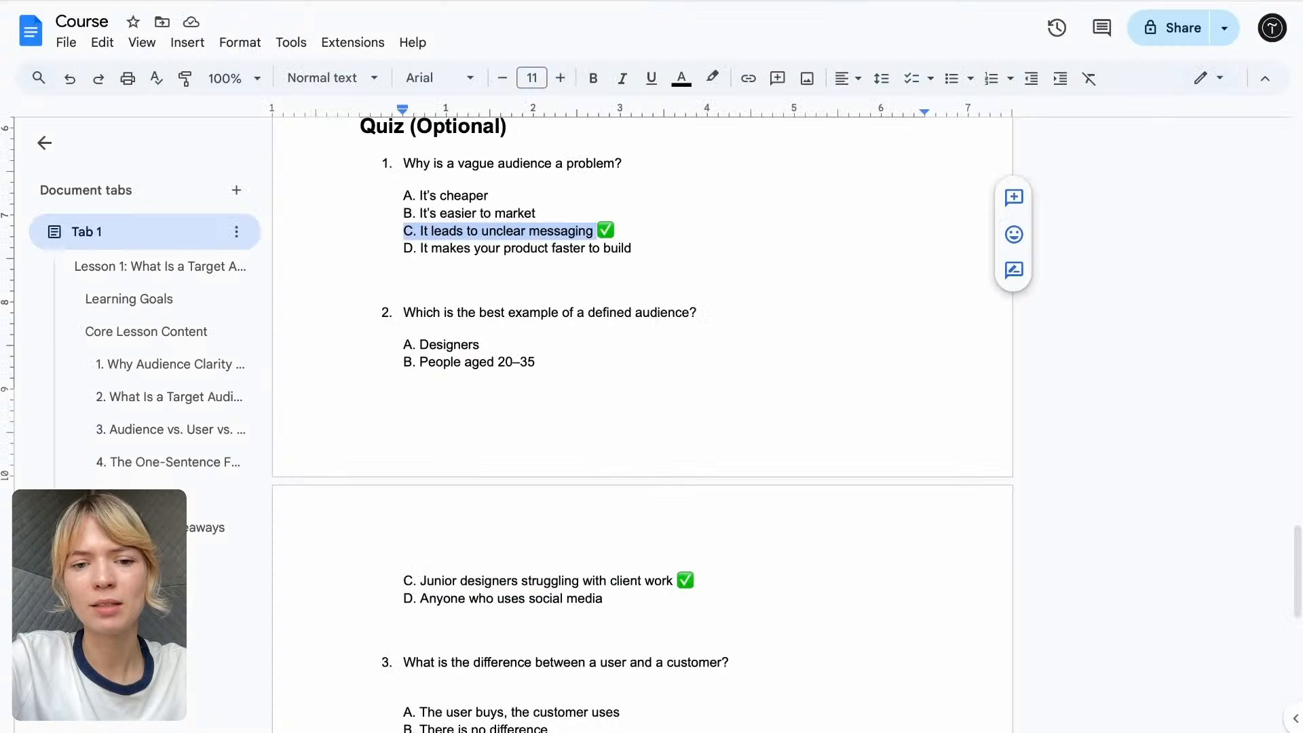
left_click_drag(635, 261, 399, 255)
key("ctrl+c")
left_click(652, 6)
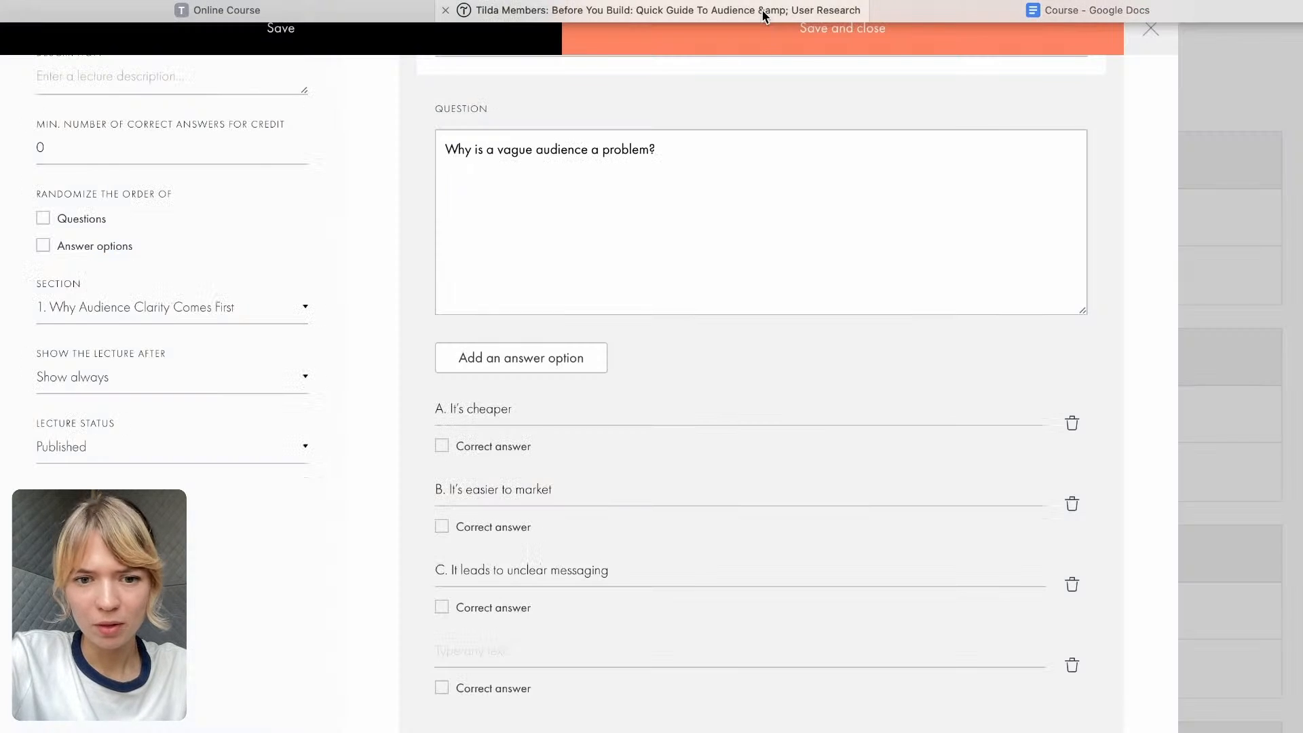
left_click(480, 649)
key("ctrl+v")
scroll(480, 646, "down", 1)
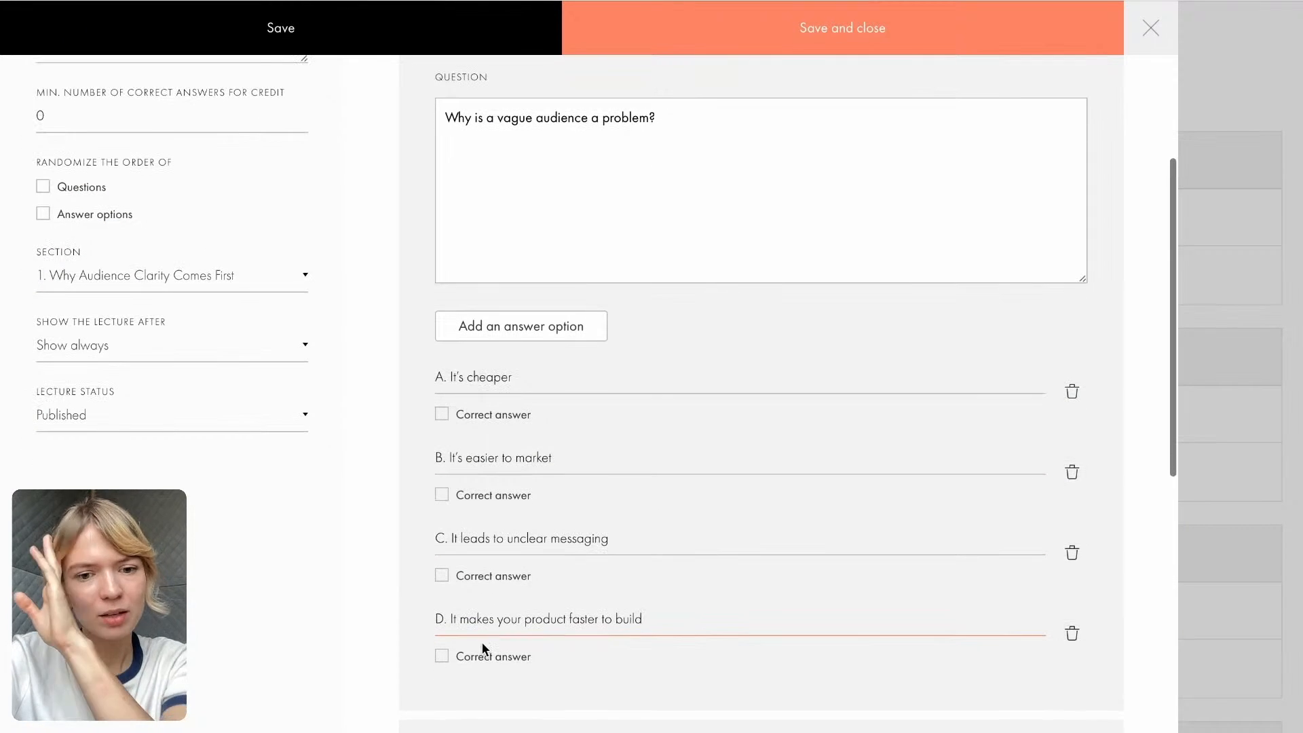
left_click(442, 576)
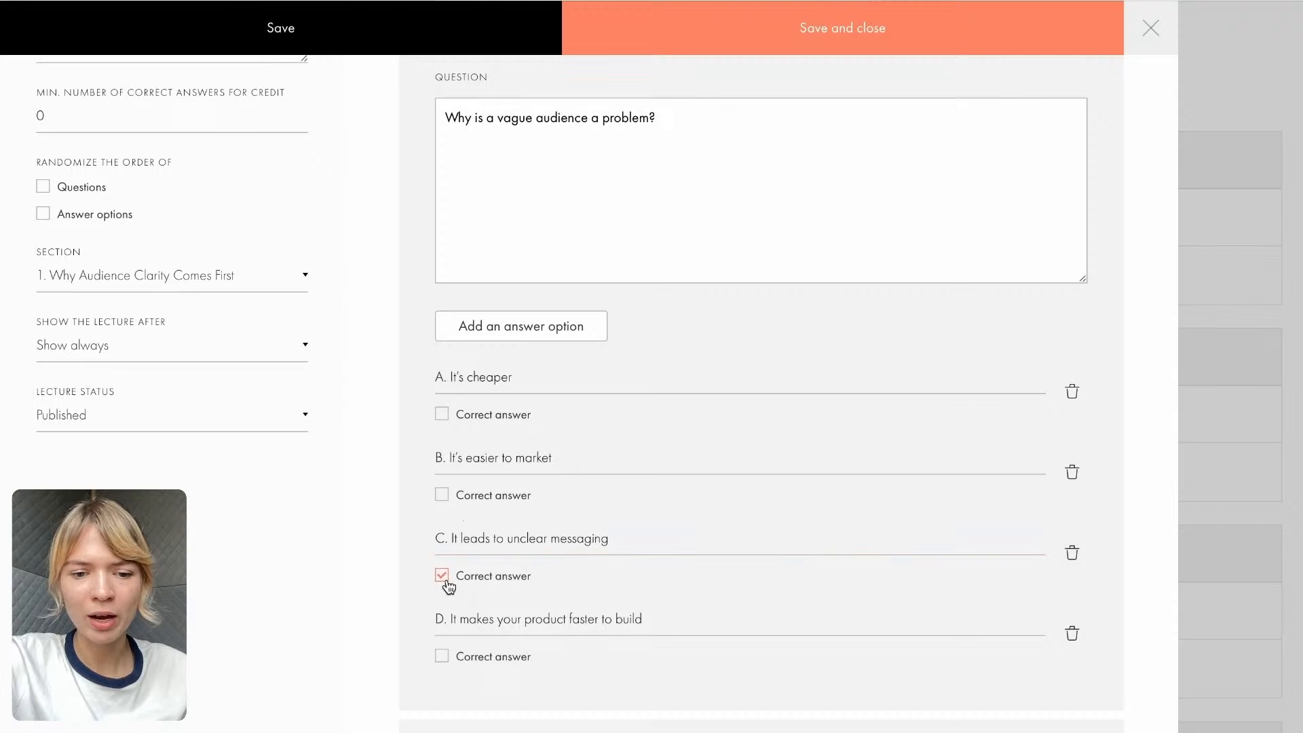
- Keep question 2 as type Text and enter "Which is the best example of a defined audience?", copied from the Course Google Doc
scroll(448, 581, "down", 1)
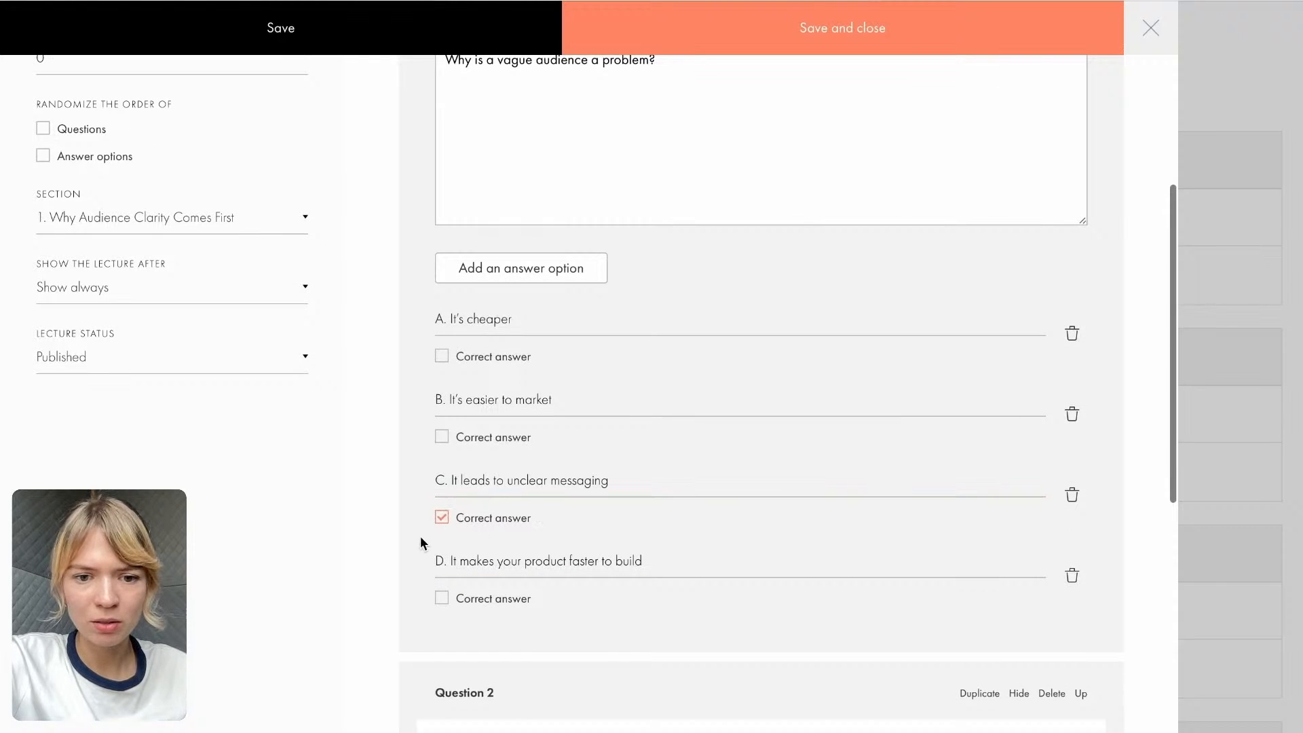
scroll(514, 529, "down", 3)
scroll(515, 530, "down", 1)
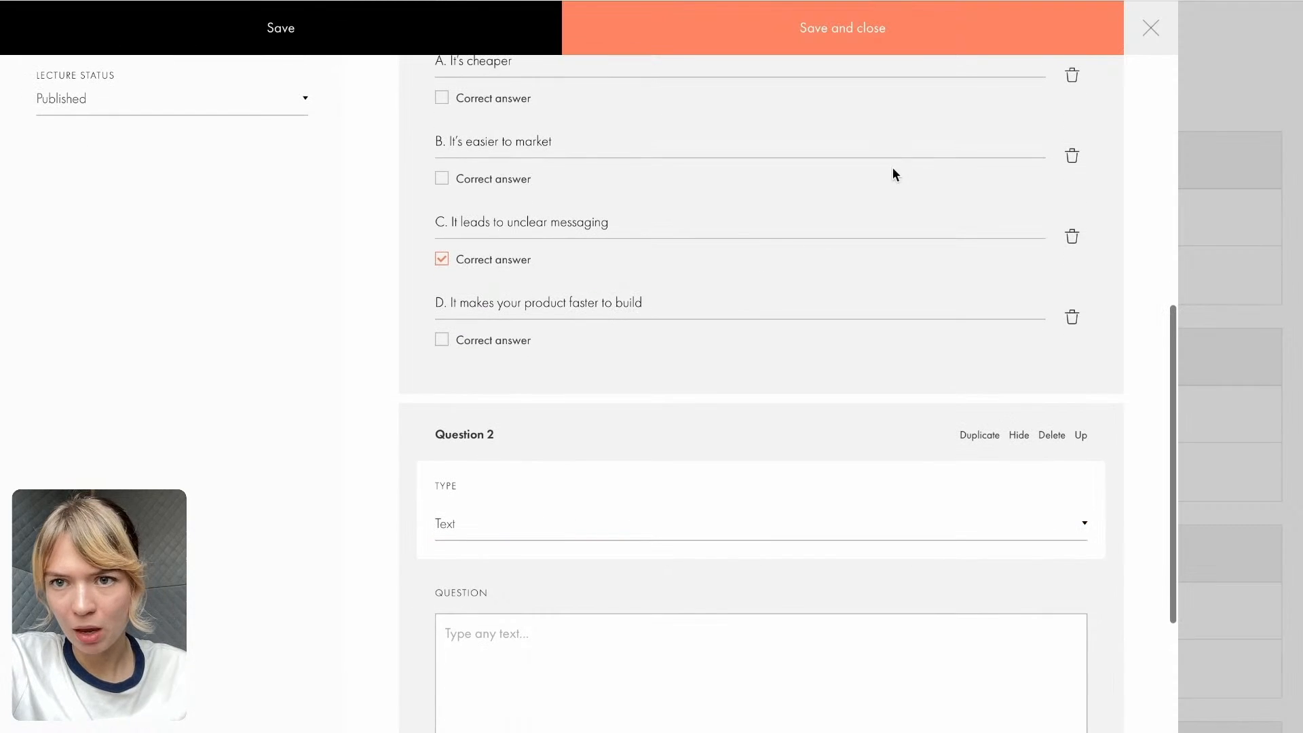
left_click(926, 1)
scroll(613, 361, "down", 1)
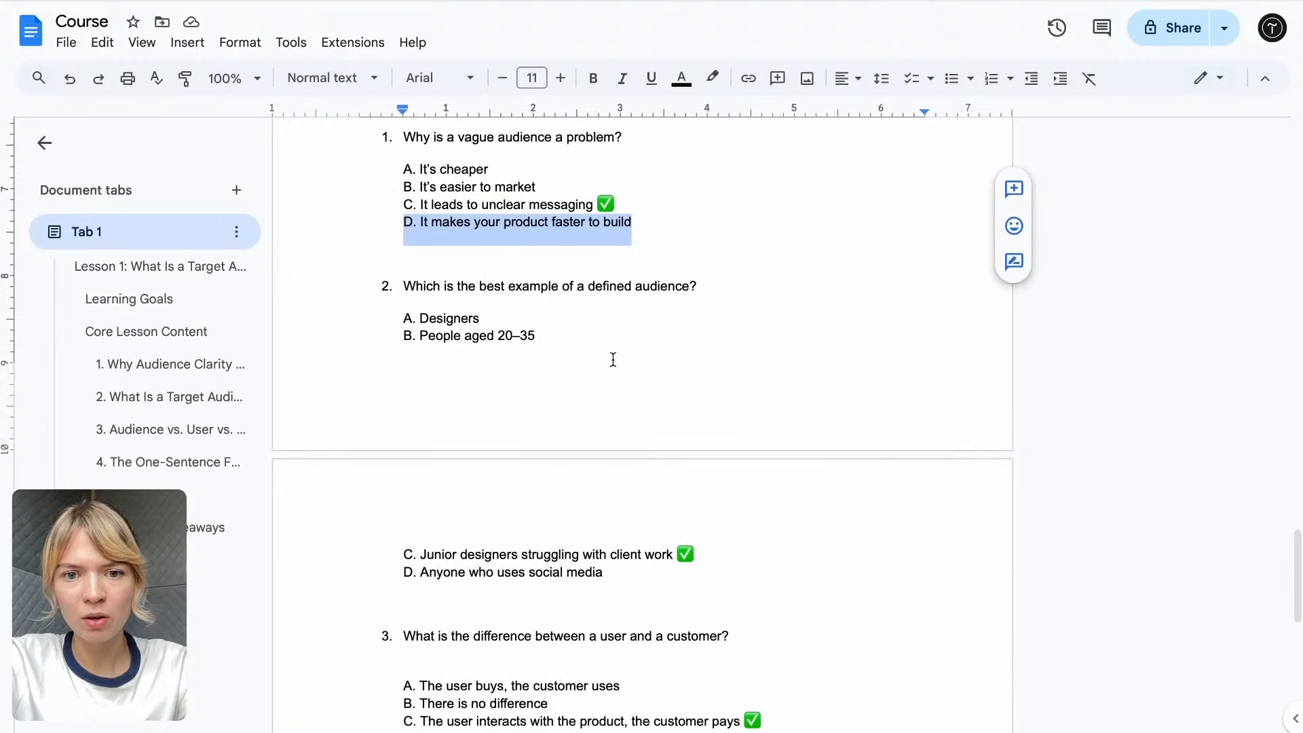
scroll(600, 346, "down", 1)
left_click_drag(389, 260, 713, 264)
key("ctrl+c")
left_click(679, 1)
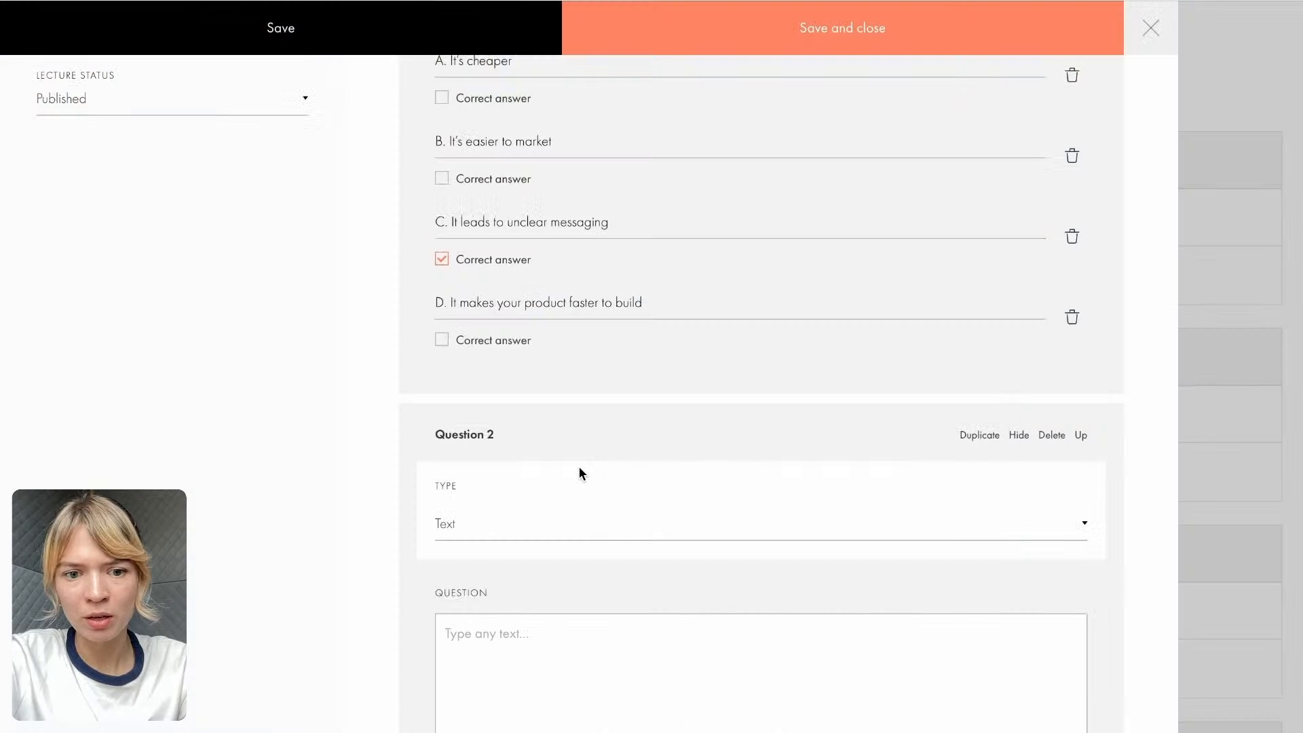
left_click(457, 535)
scroll(459, 544, "down", 3)
left_click(470, 450)
key("ctrl+v")
scroll(470, 448, "down", 2)
- Create two answer options for question 2 and fill the first with "A. Designers", copied from the Course Google Doc
left_click(536, 577)
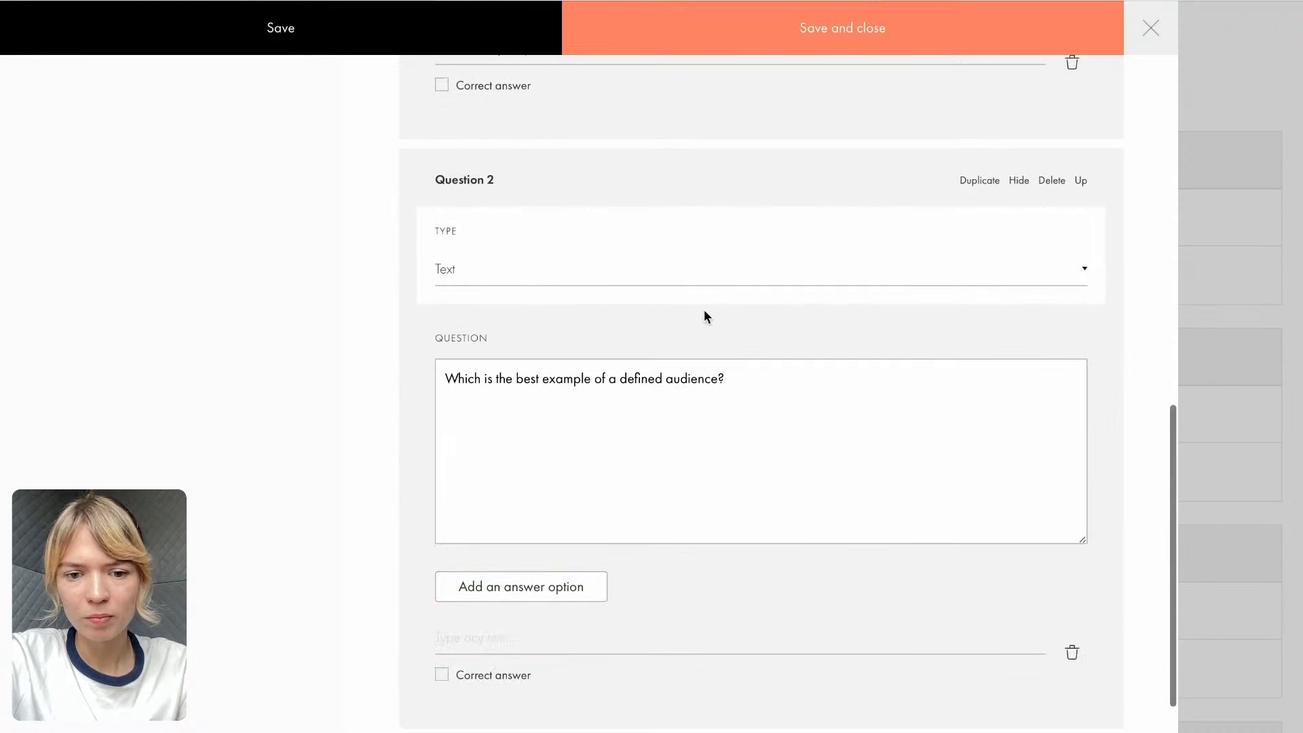
scroll(615, 443, "down", 2)
left_click(1039, 1)
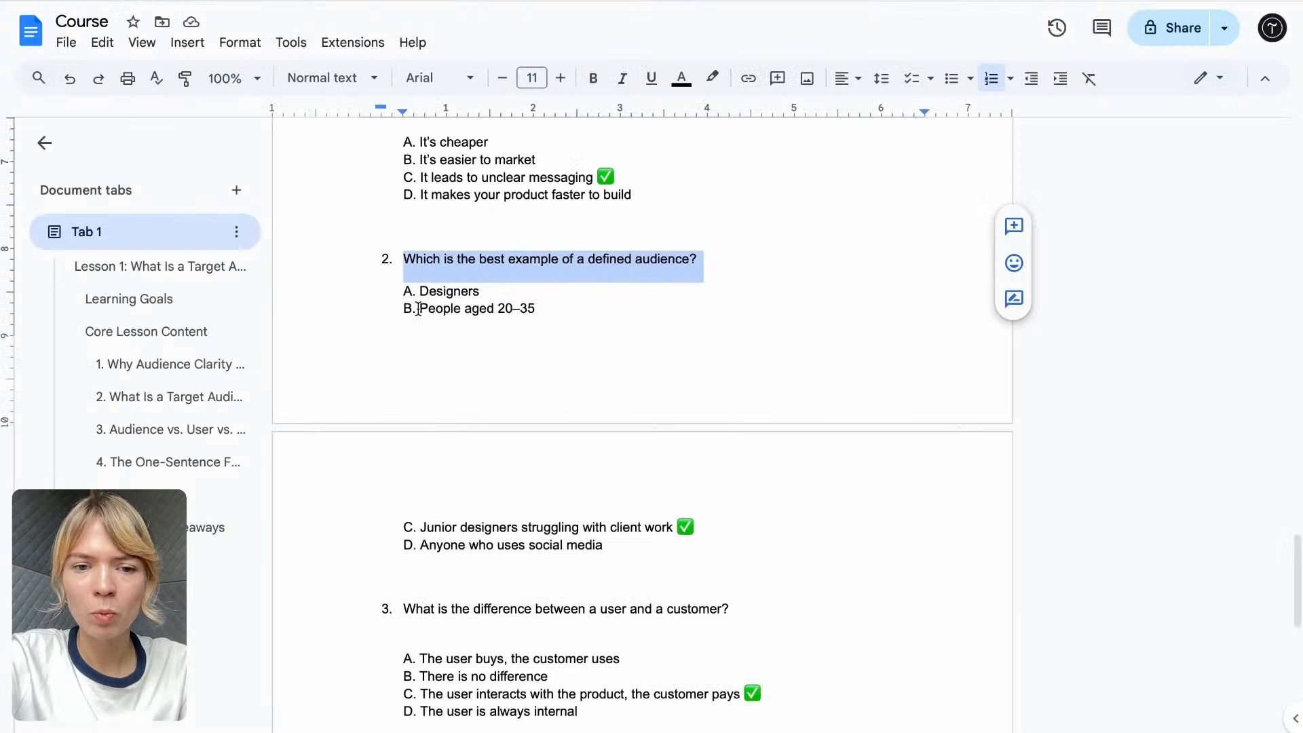
left_click_drag(478, 292, 380, 291)
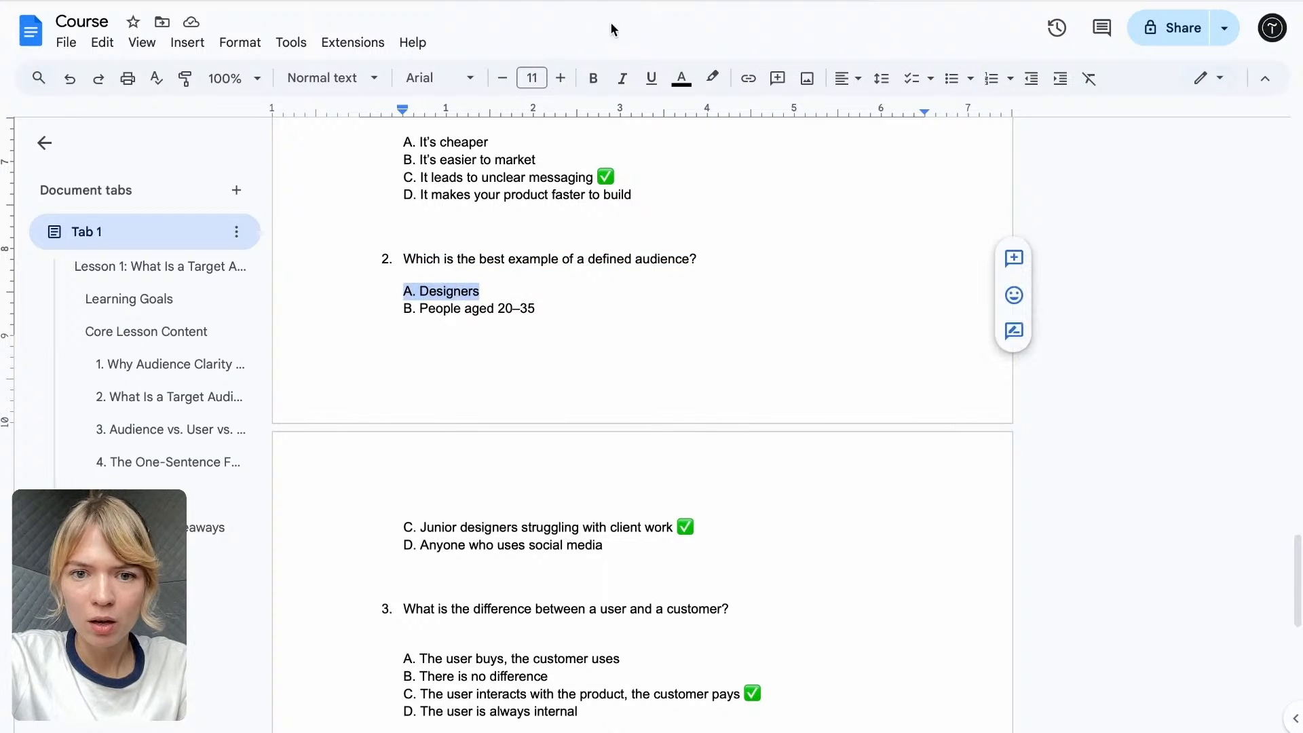
left_click(623, 2)
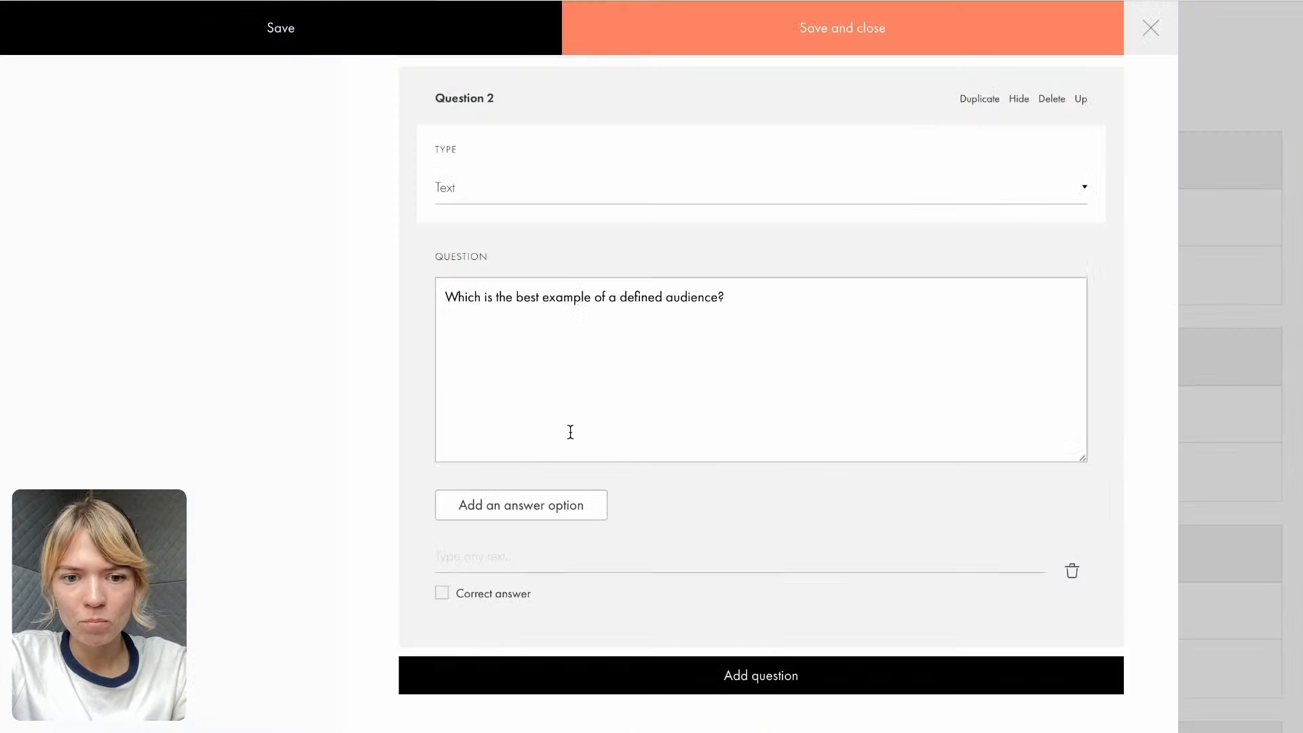
left_click(538, 512)
left_click(502, 567)
type("A. Designers")
scroll(512, 527, "down", 1)
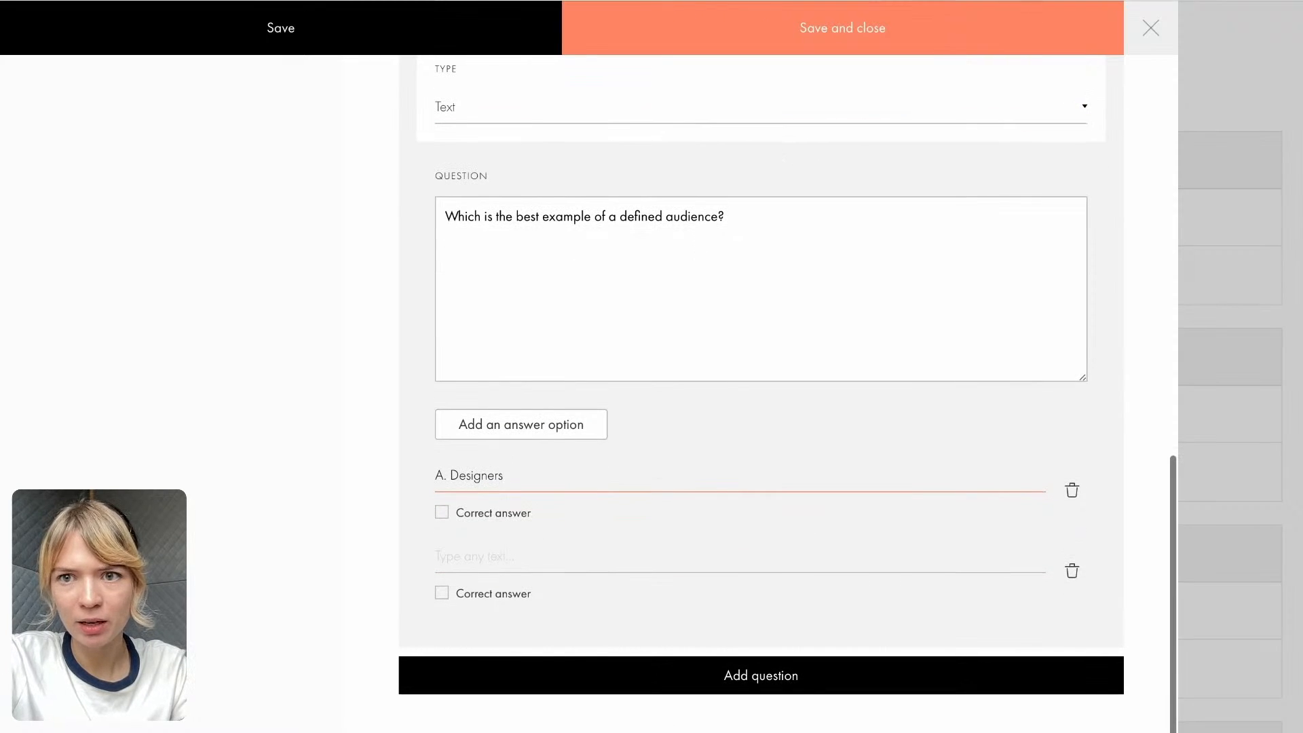
- Fill the second answer option of question 2 with "B. People aged 20–35", copied from the Course Google Doc
left_click(903, 1)
left_click_drag(537, 309, 395, 306)
key("ctrl+c")
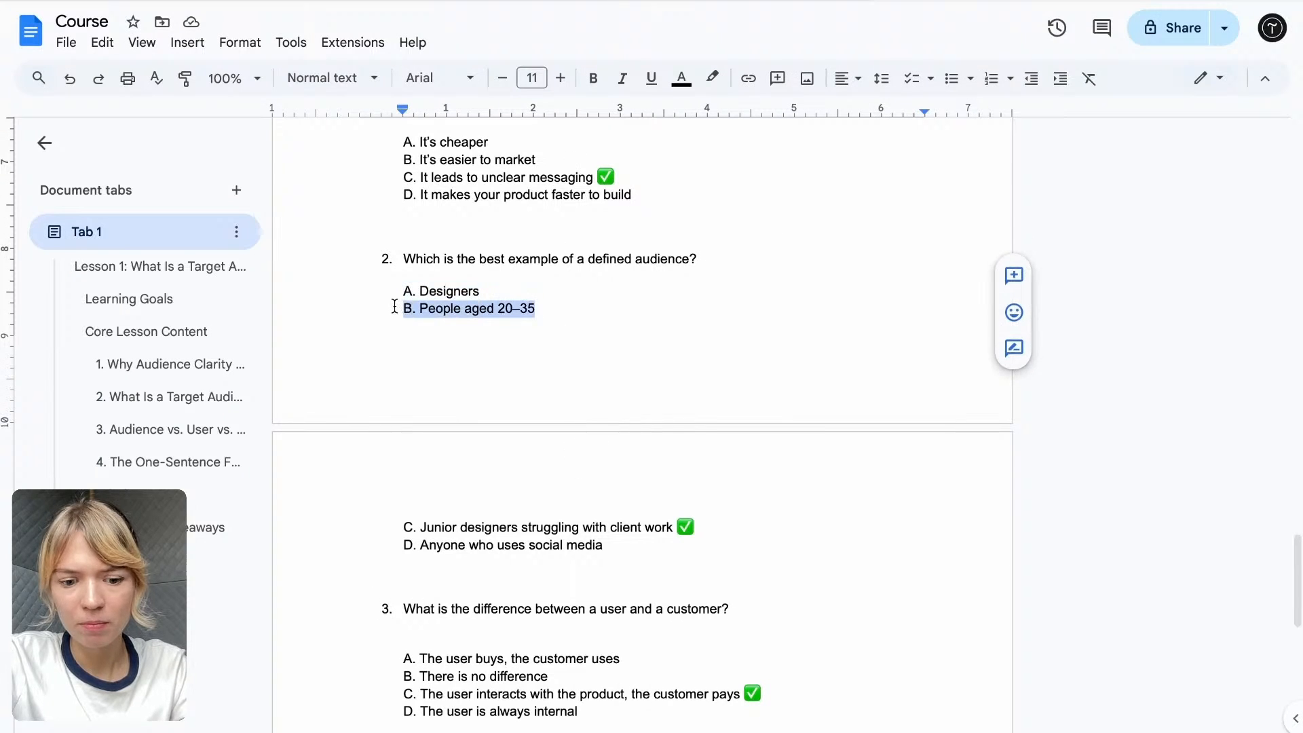
left_click(655, 2)
left_click(477, 543)
key("ctrl+v")
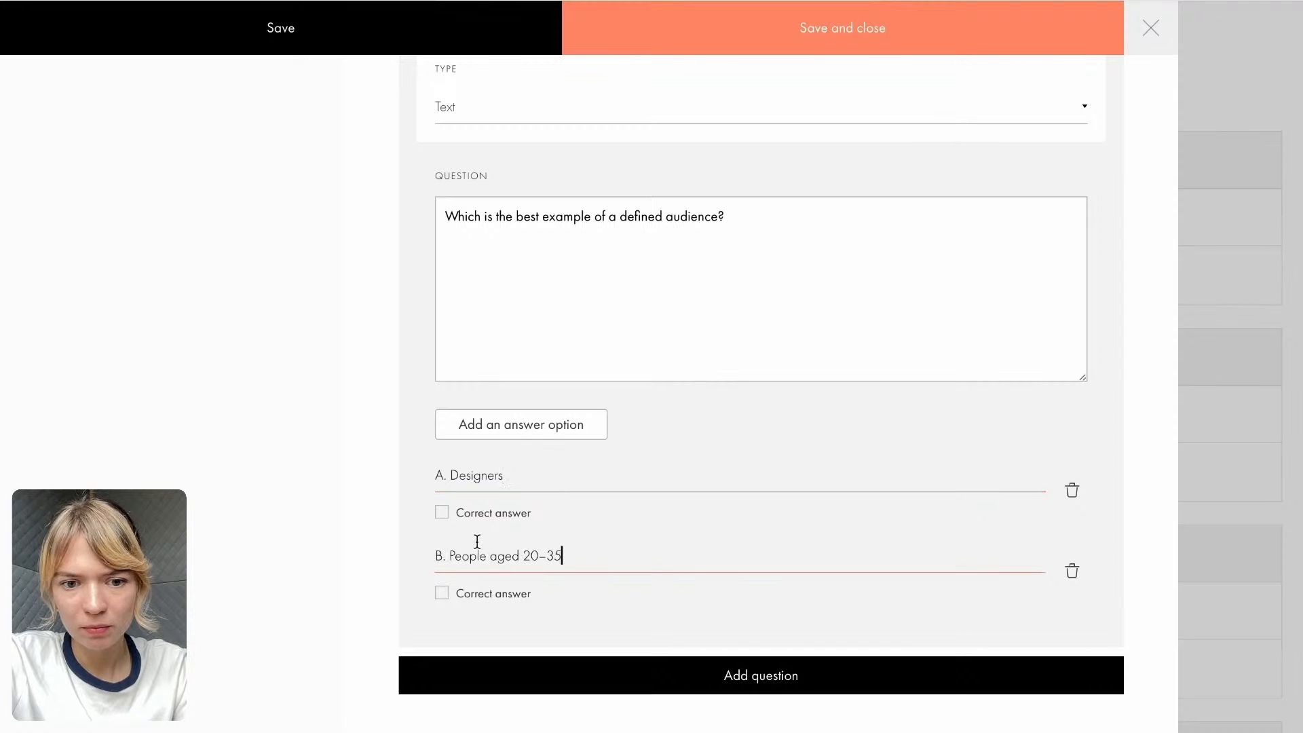
- Add a third answer option to question 2 and paste the "C. Junior designers struggling with client work" line from the Course Google Doc
left_click(517, 426)
left_click(815, 1)
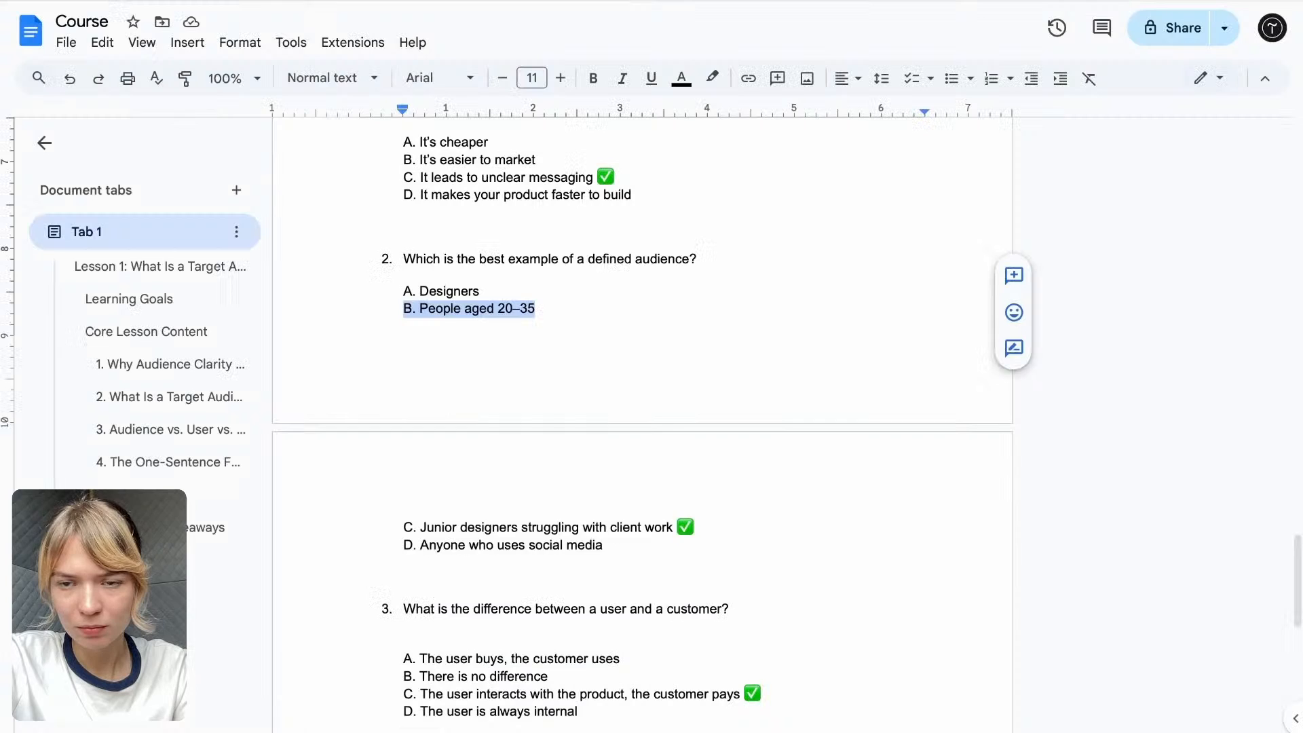
scroll(593, 367, "down", 2)
left_click_drag(666, 396, 365, 396)
key("ctrl+c")
key("alt+Tab")
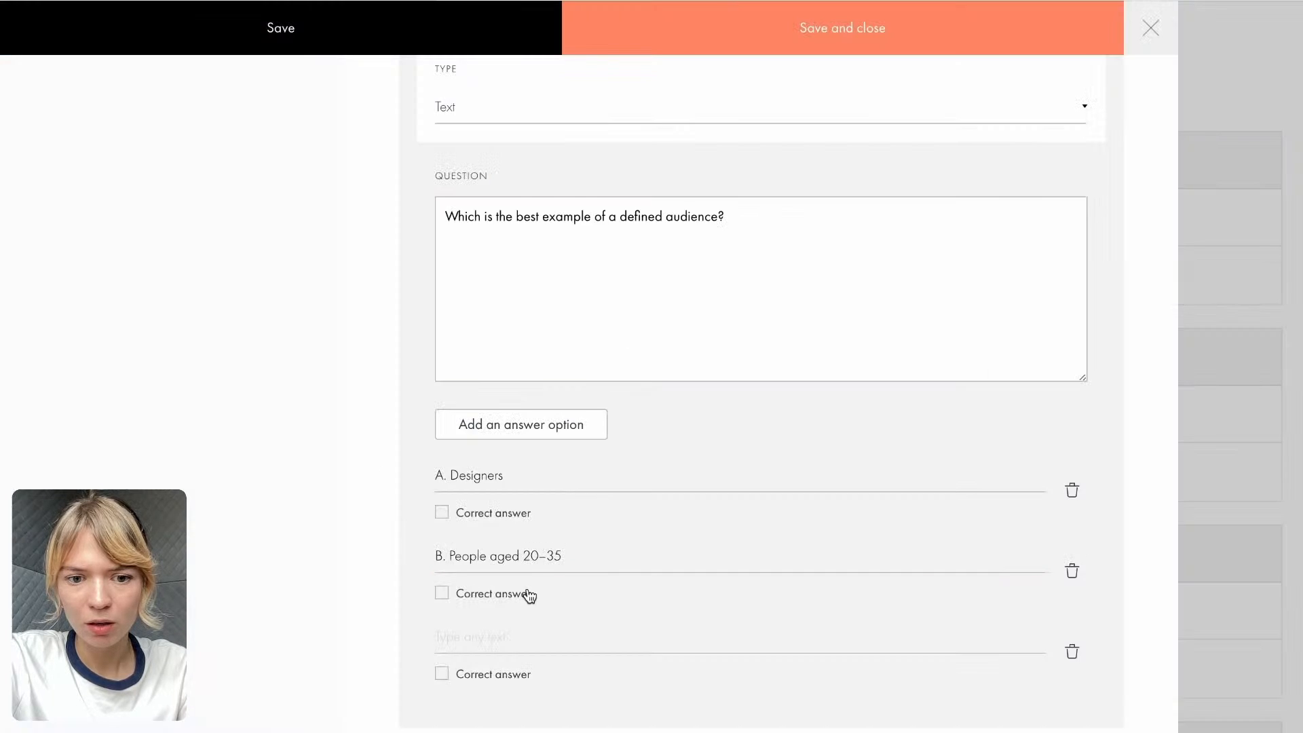
scroll(518, 573, "down", 1)
left_click(506, 553)
key("ctrl+v")
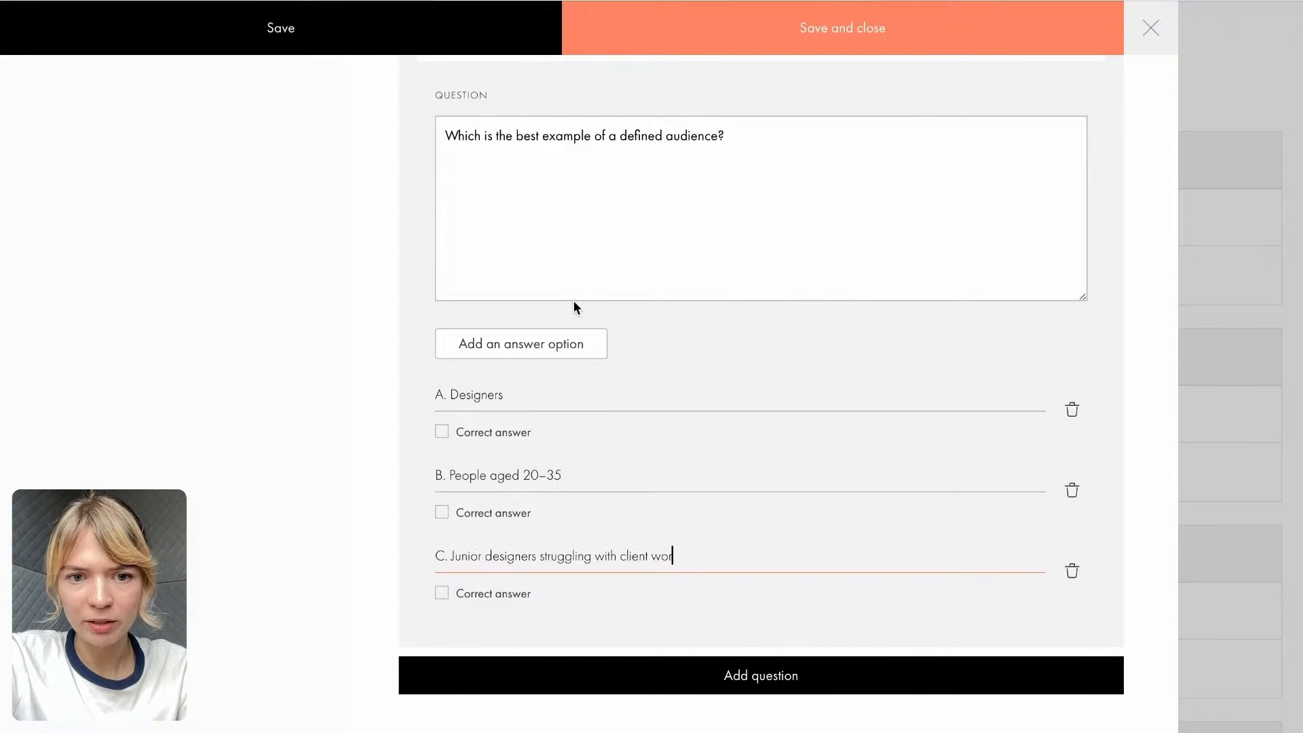
- Add a fourth answer option to question 2 containing "D. Anyone who uses social media", copied from the Course Google Doc
left_click(538, 350)
key("alt+Tab")
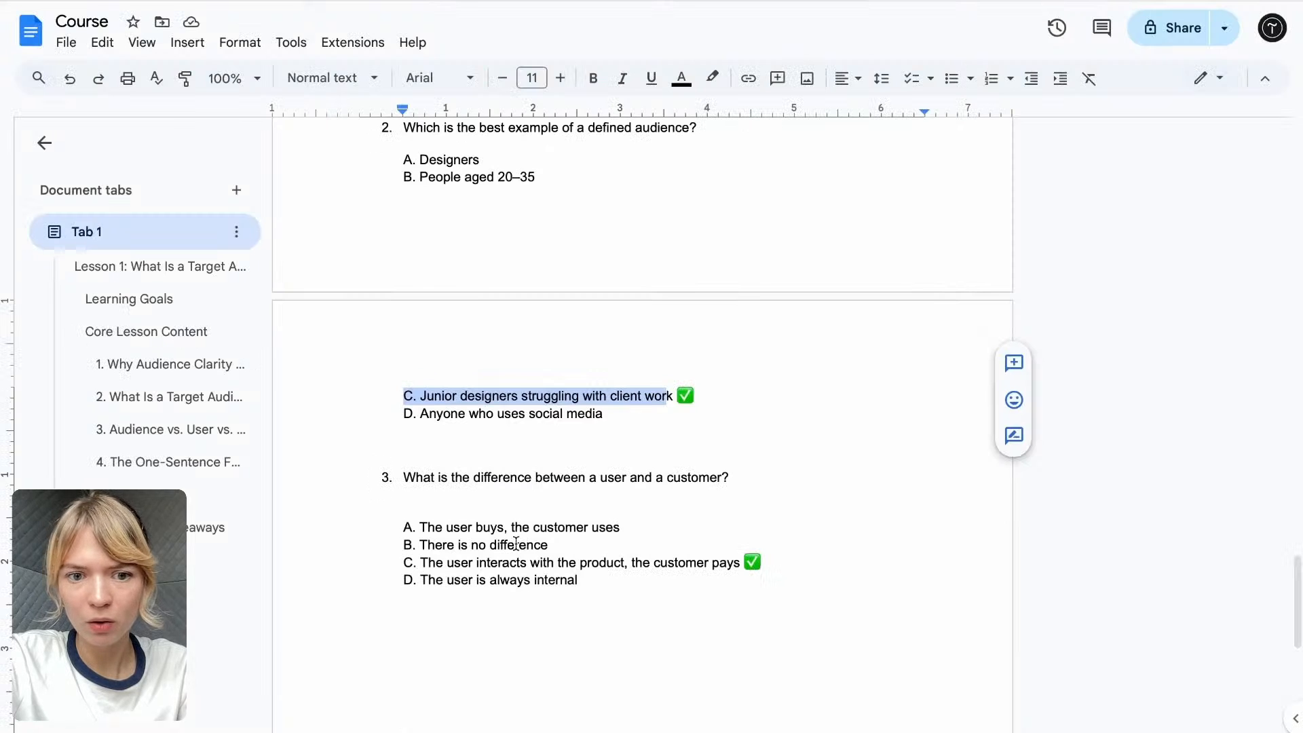
left_click_drag(611, 415, 364, 416)
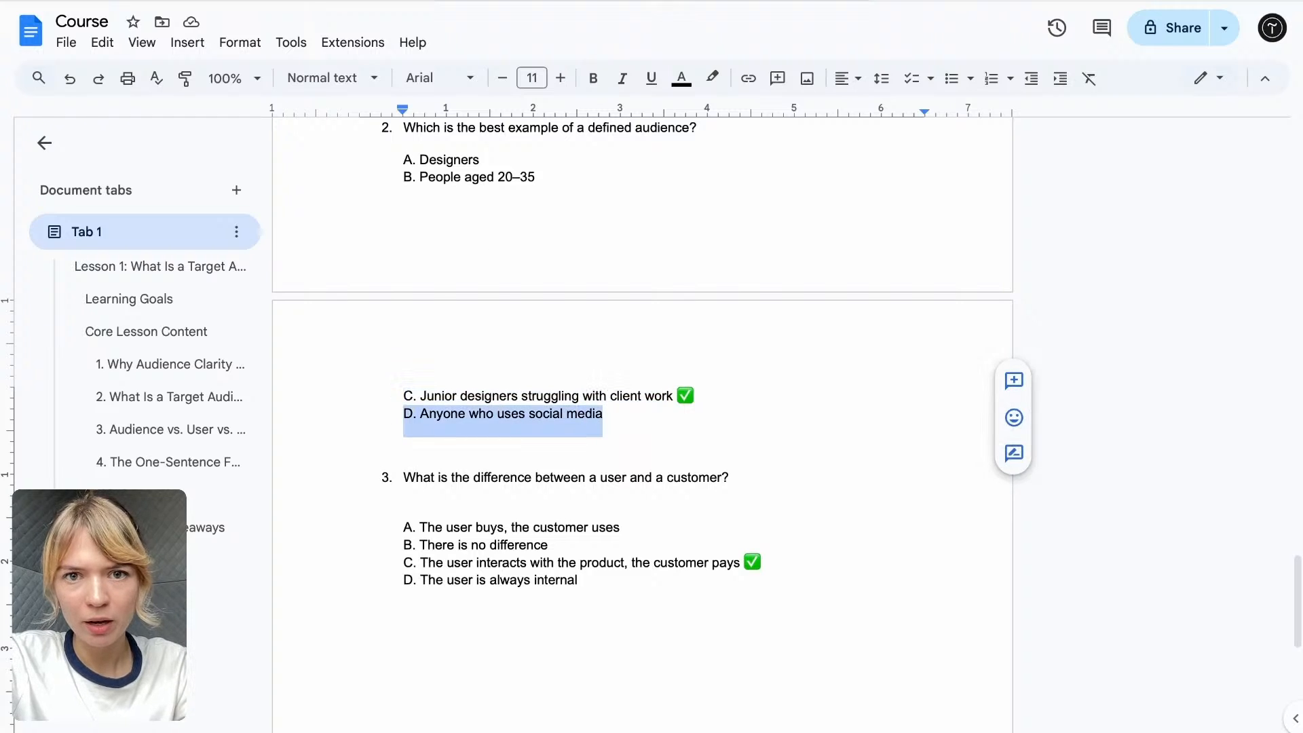
key("ctrl+c")
key("alt+Tab")
left_click(509, 636)
key("ctrl+v")
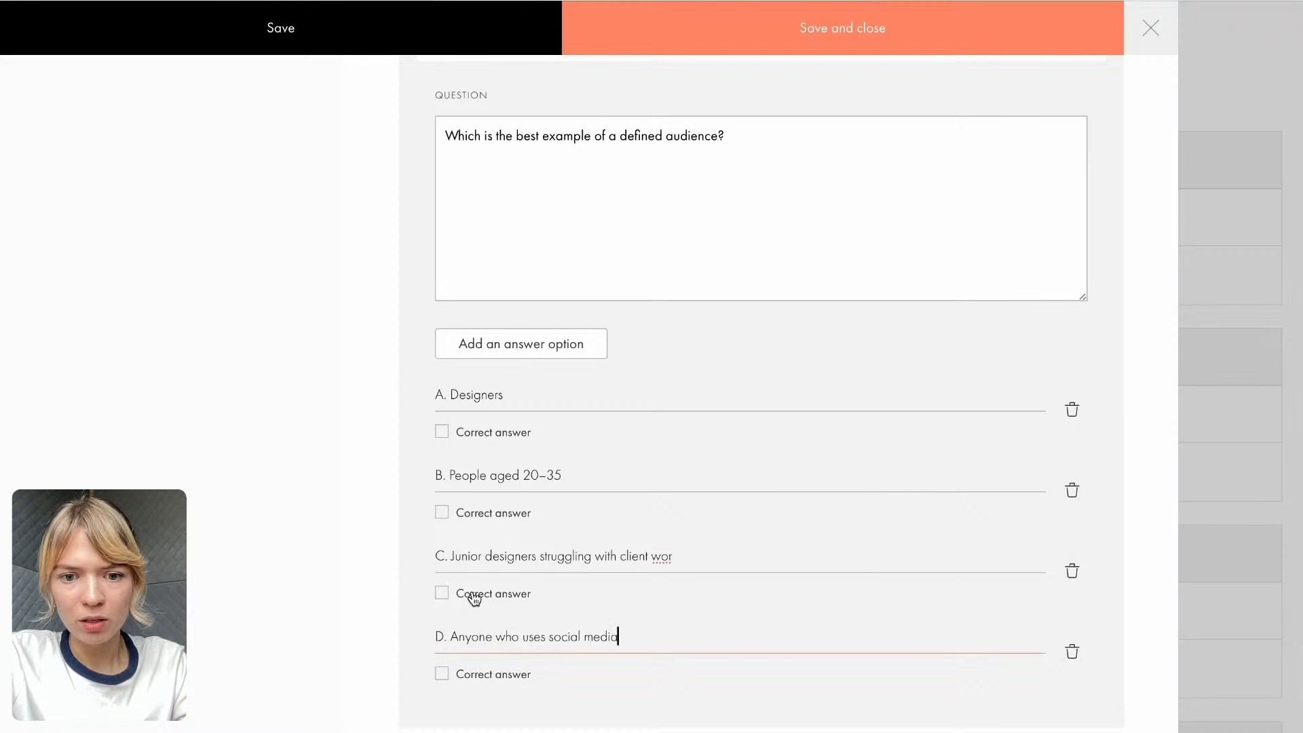
- Complete the last word of question 2's option C as "work" and mark that option as the correct answer
left_click(681, 547)
left_click(686, 556)
type("k")
key("alt+Tab")
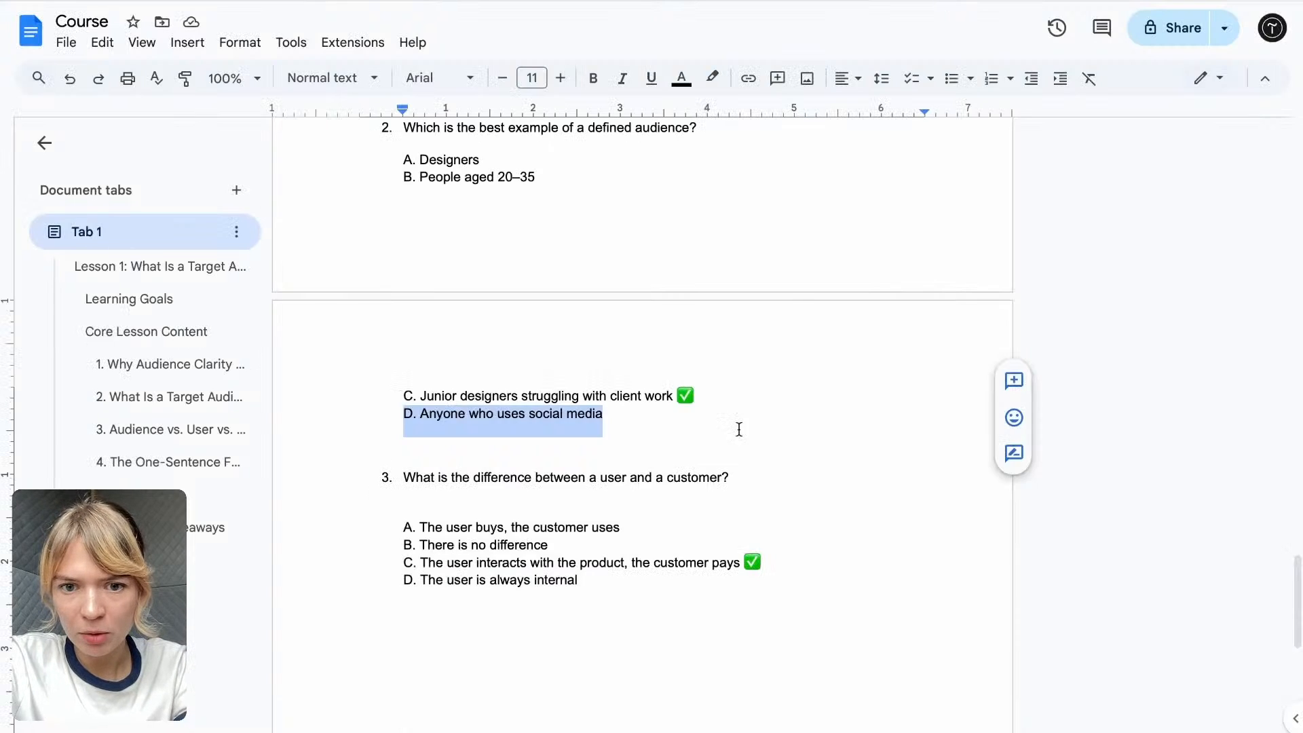
key("alt+Tab")
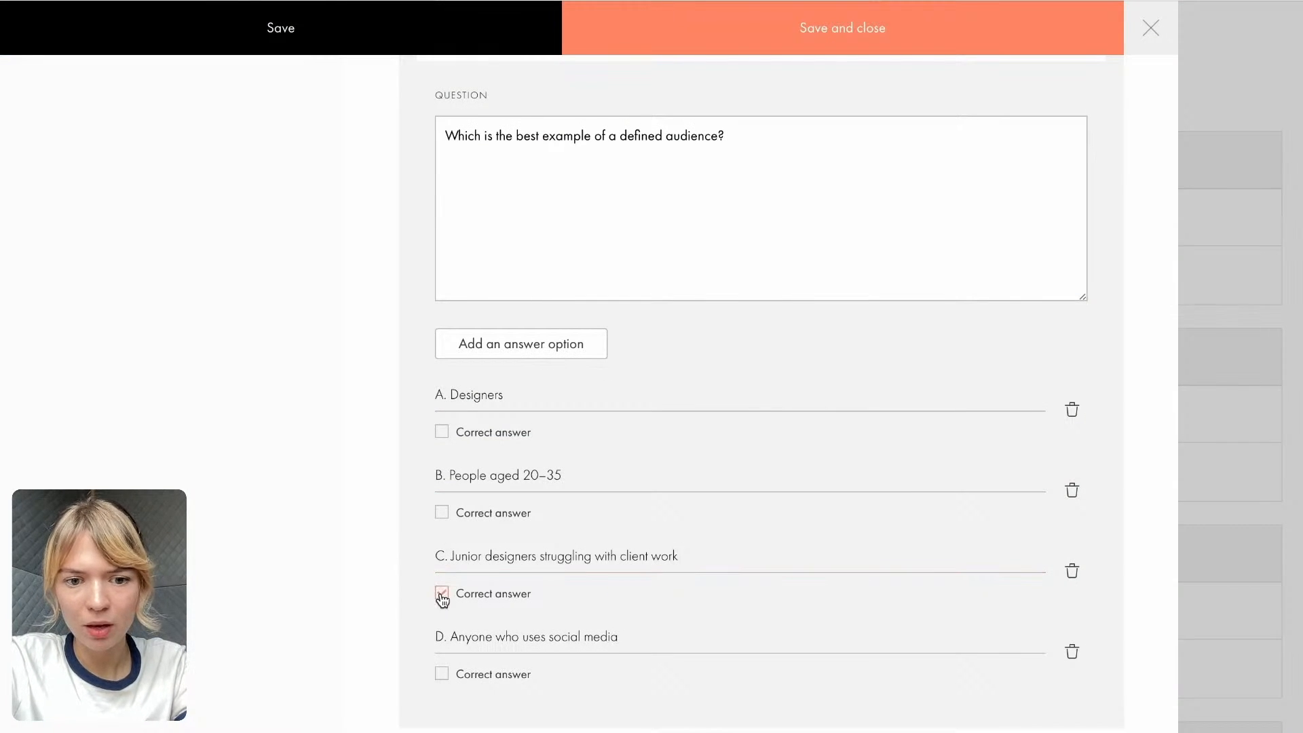
- Add a third Text question reading "3. What is the difference between a user and a customer?", with the wording copied from the Course Google Doc
scroll(442, 600, "down", 1)
left_click(561, 684)
scroll(672, 448, "down", 6)
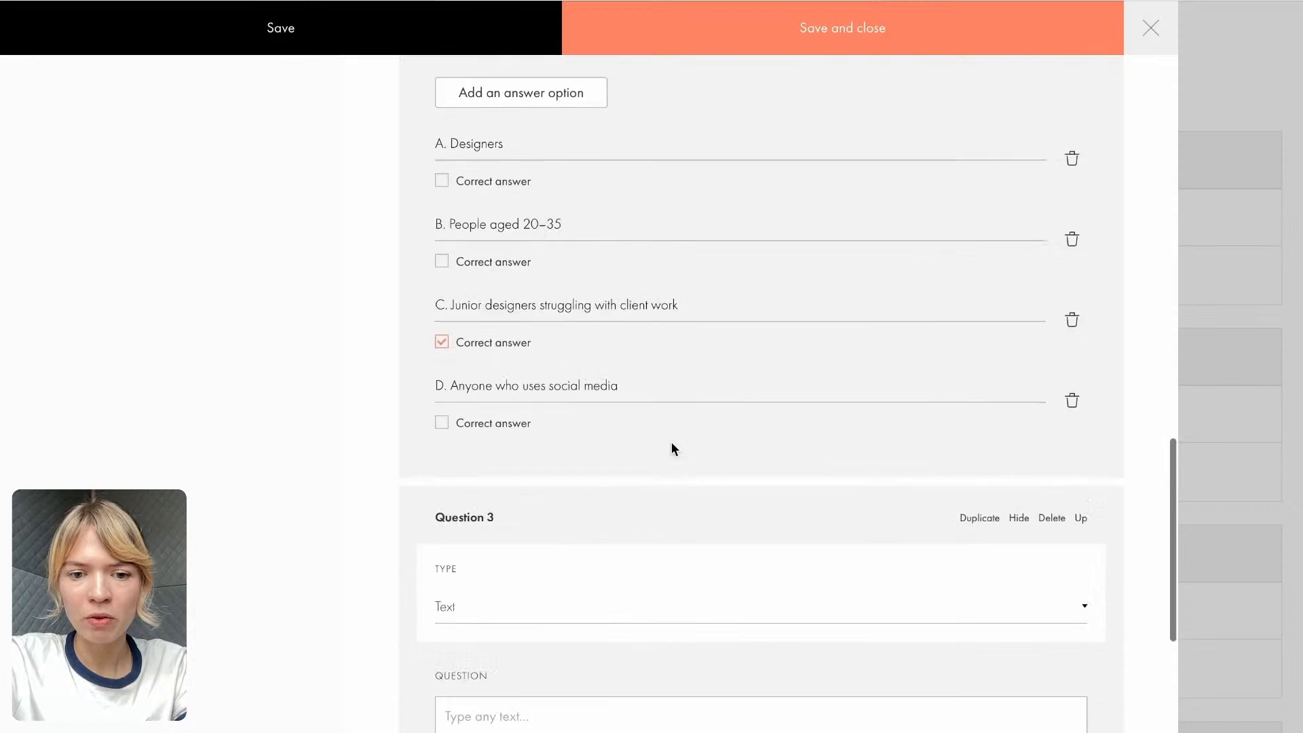
key("alt+Tab")
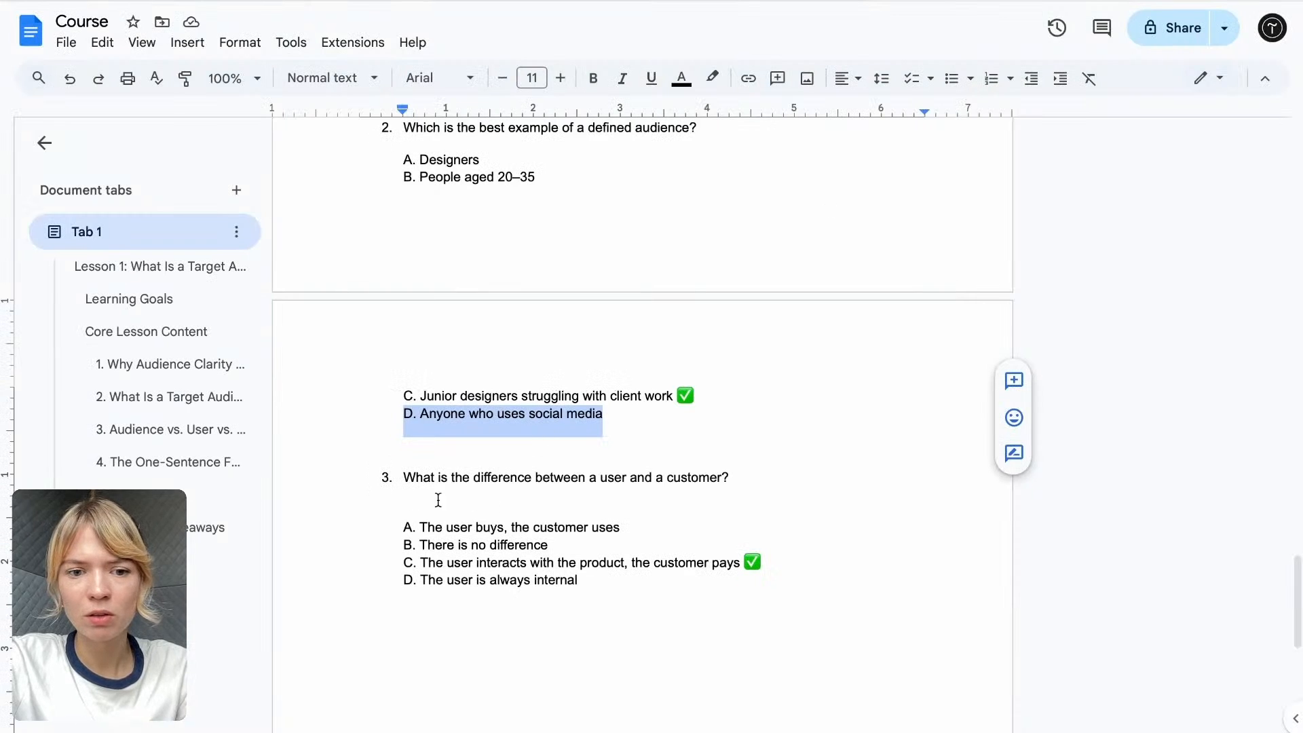
left_click_drag(388, 482, 340, 471)
left_click(497, 490)
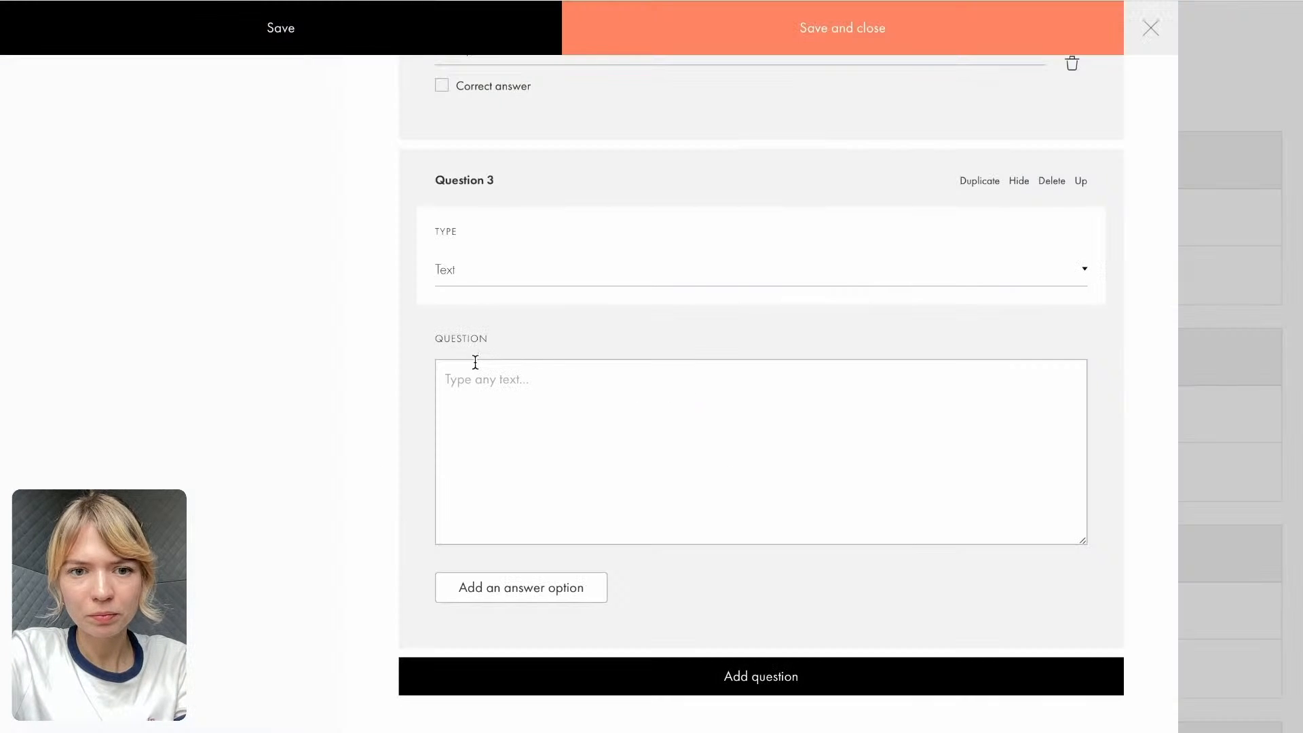
left_click(456, 281)
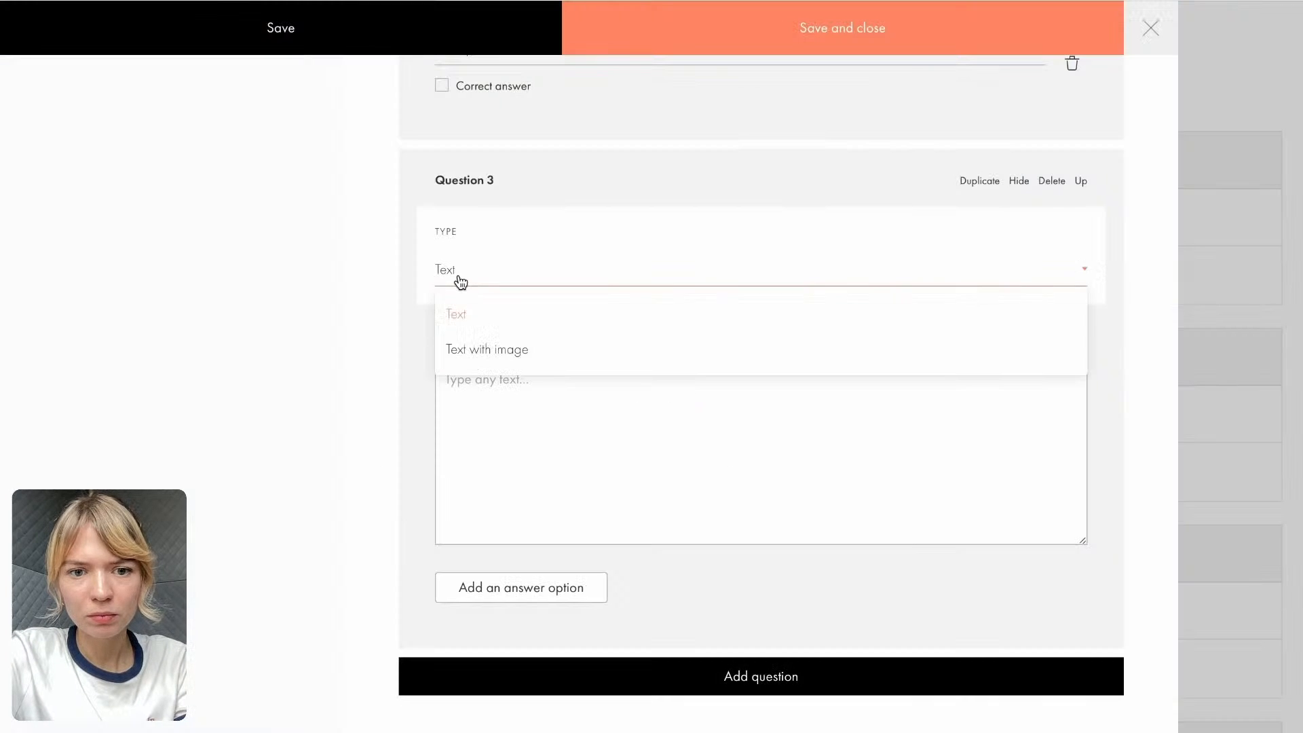
left_click(485, 437)
key("ctrl+v")
type("3.")
- Put the number "1." before the text of question 1 and "2." before the text of question 2
scroll(547, 387, "up", 8)
scroll(551, 381, "up", 15)
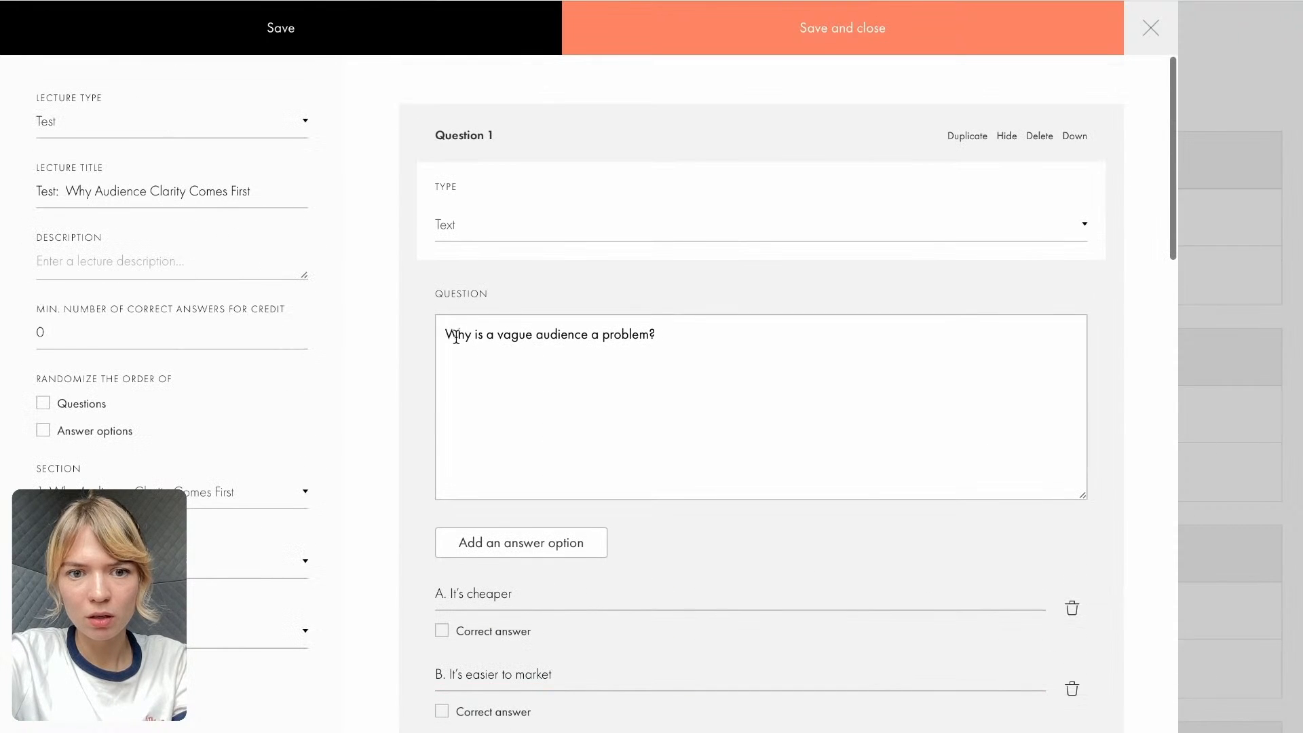
left_click(449, 334)
type("1.")
scroll(459, 421, "down", 8)
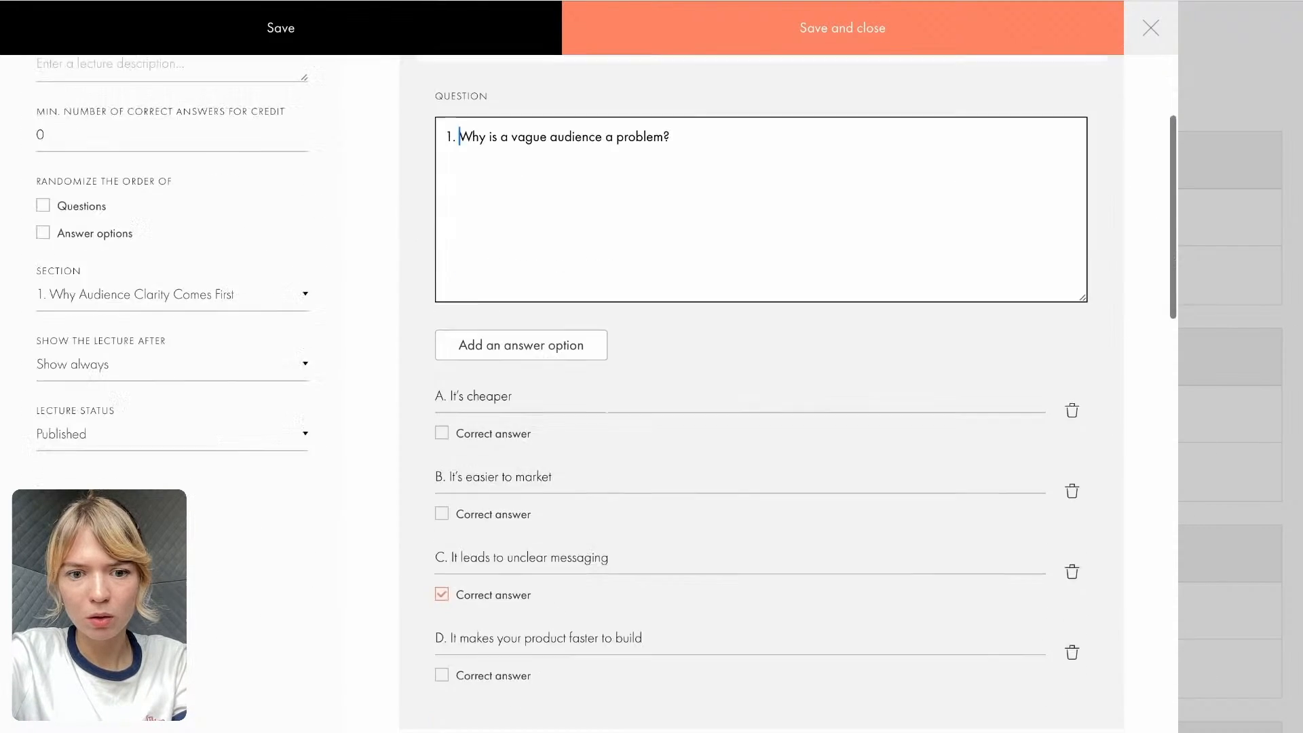
left_click(448, 624)
type("2.")
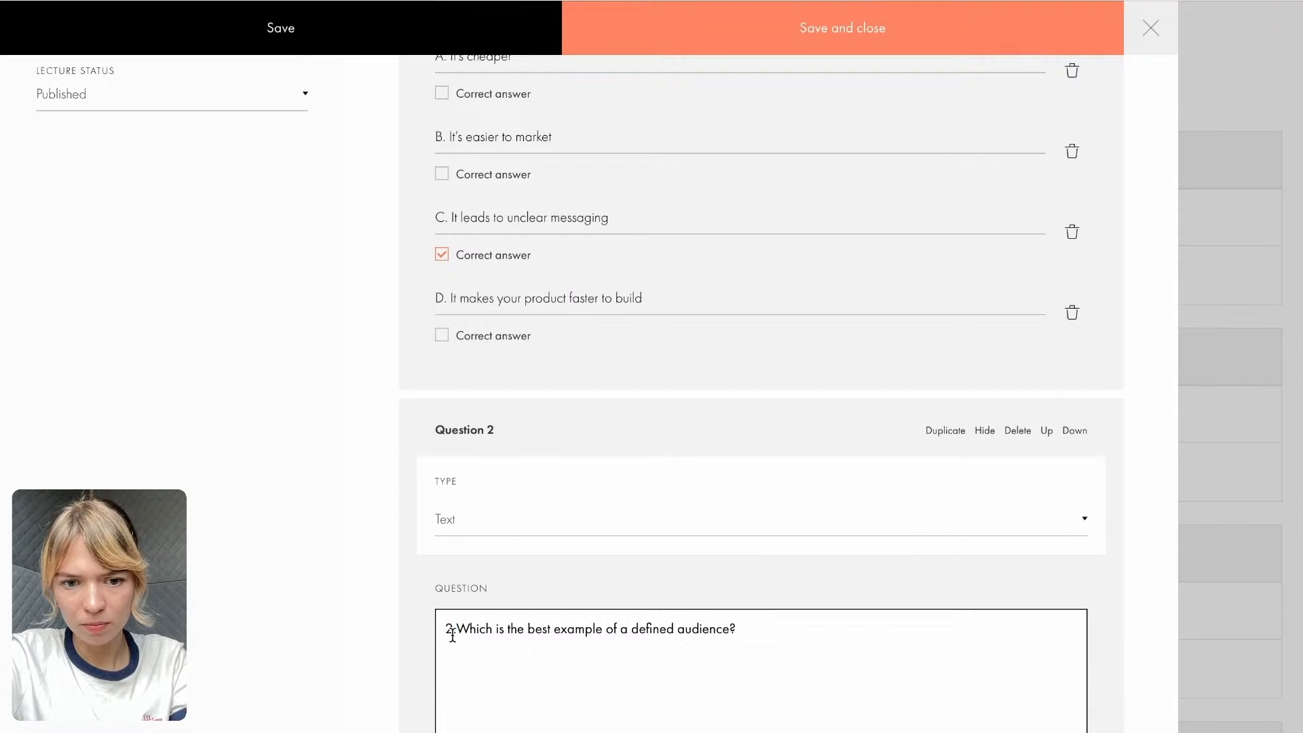
- Remove the leading numbers "1.", "2." and "3." from the texts of the three test questions
left_click_drag(456, 631, 416, 628)
key("BackSpace")
scroll(470, 329, "up", 8)
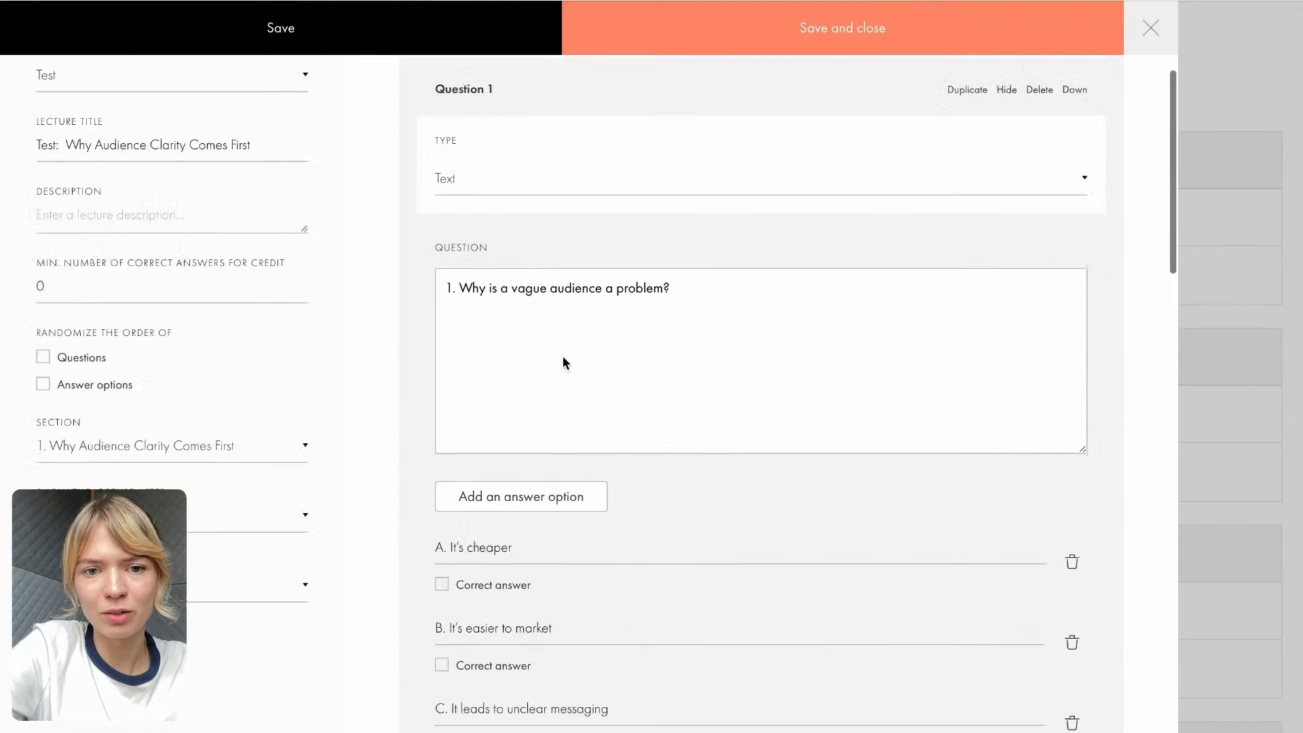
left_click_drag(464, 327, 417, 326)
key("BackSpace")
scroll(588, 347, "down", 15)
scroll(535, 508, "down", 5)
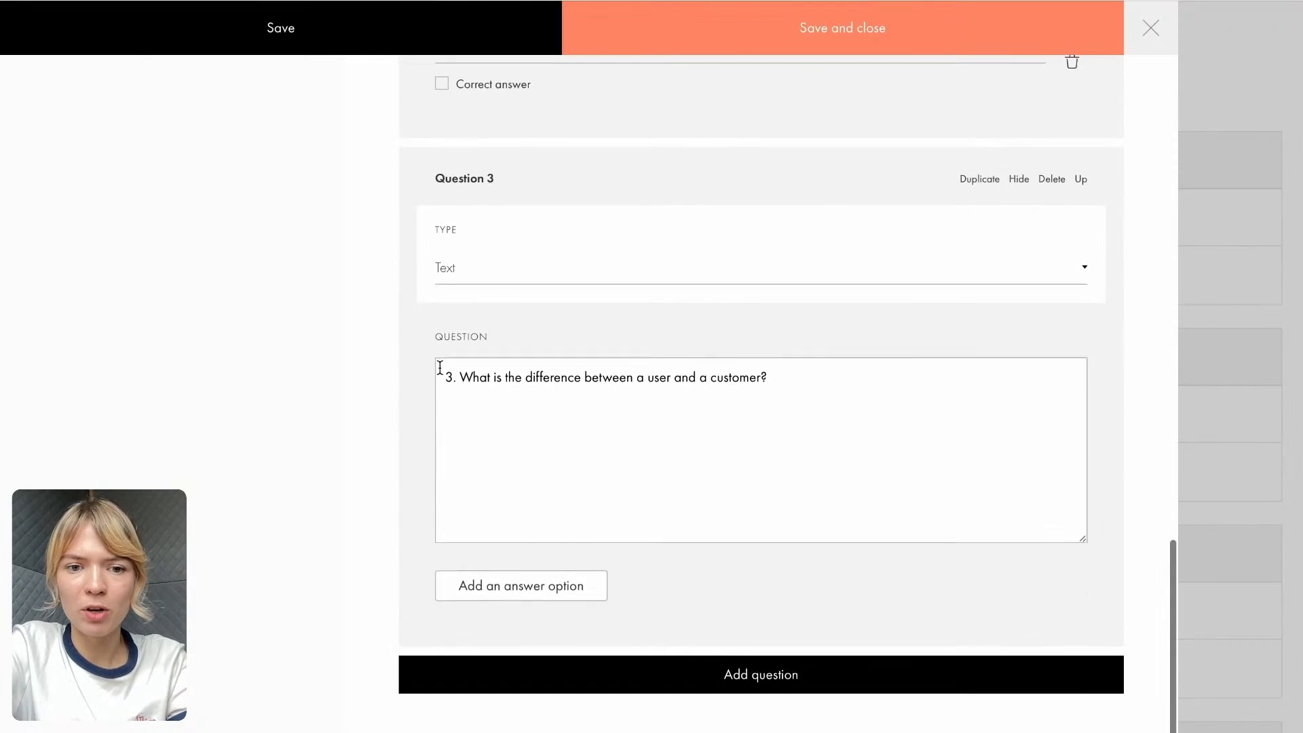
left_click(463, 384)
left_click_drag(463, 384, 410, 385)
key("BackSpace")
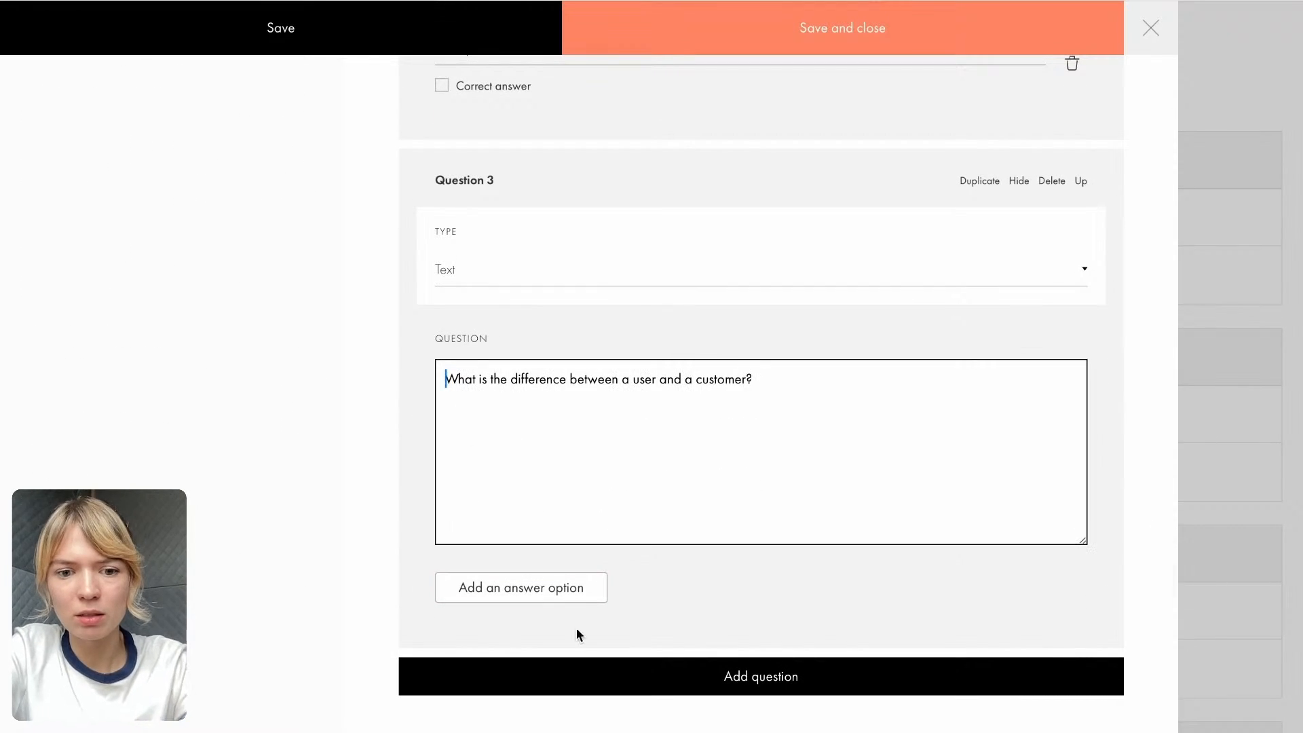
- Add two answer options to question 3 and fill the first with "A. The user buys, the customer uses", copied from the Course Google Doc
left_click(570, 603)
scroll(624, 586, "down", 2)
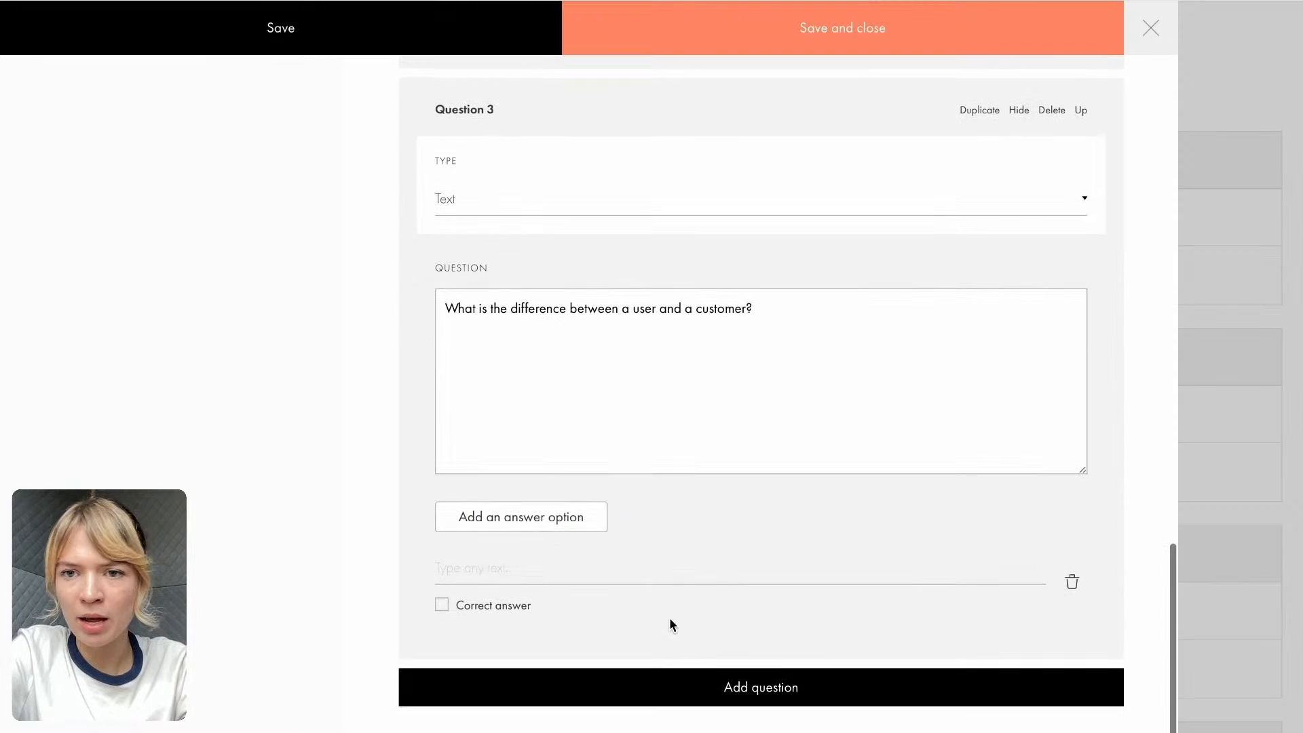
left_click(984, 1)
left_click_drag(408, 524, 651, 526)
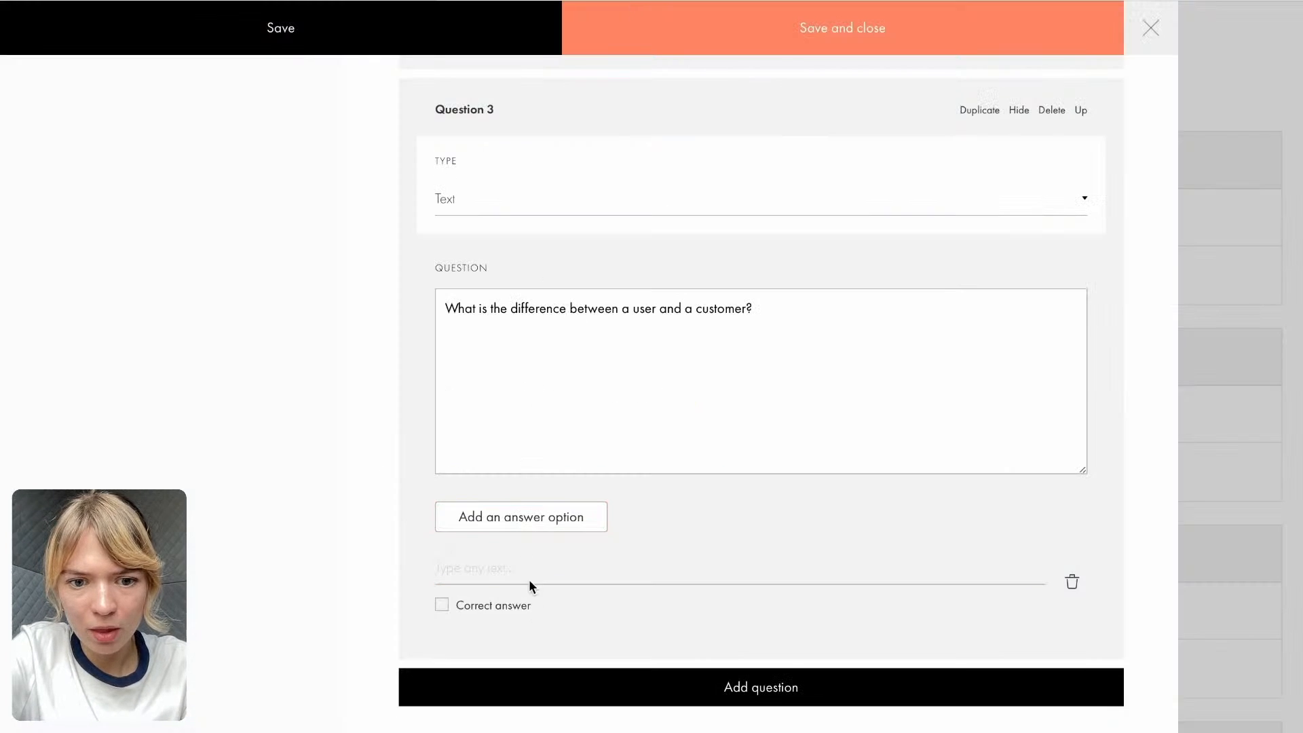
left_click(515, 517)
left_click(511, 572)
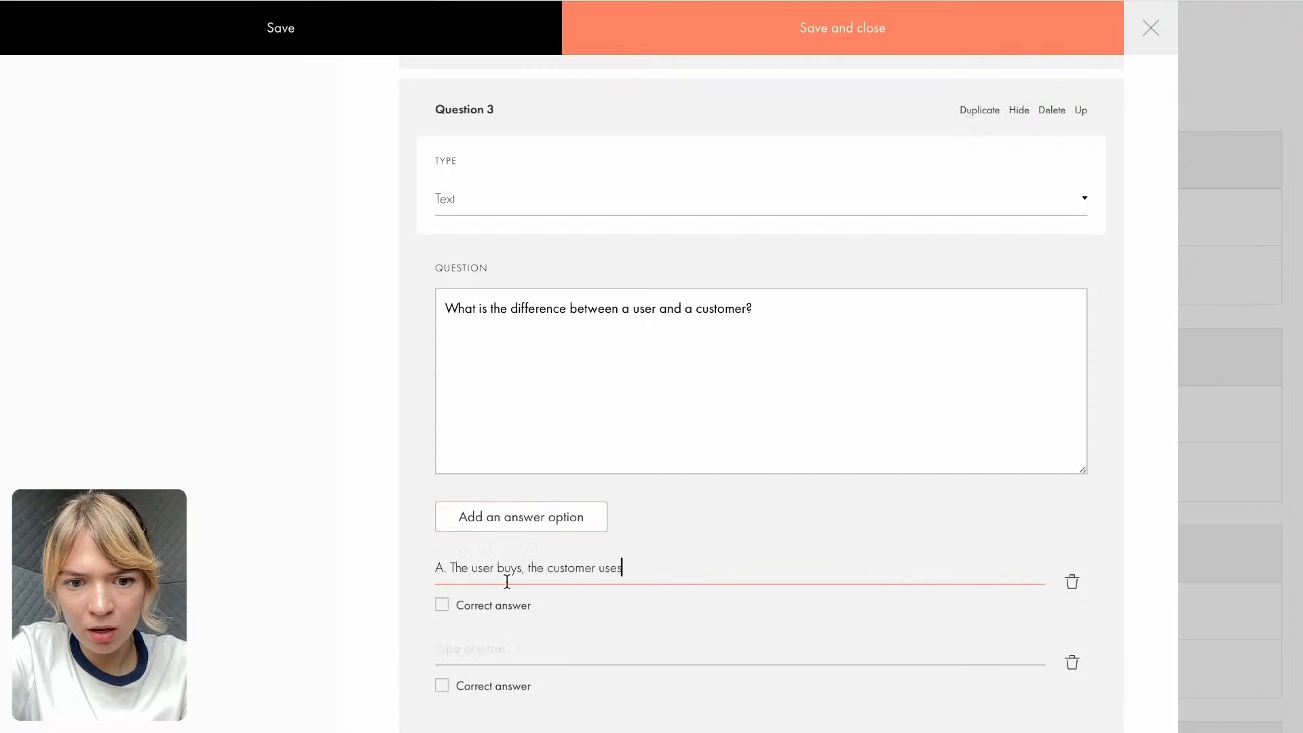
key("ctrl+v")
- Fill question 3's second answer option with "B. There is no difference", copied from the Course Google Doc
key("alt+Tab")
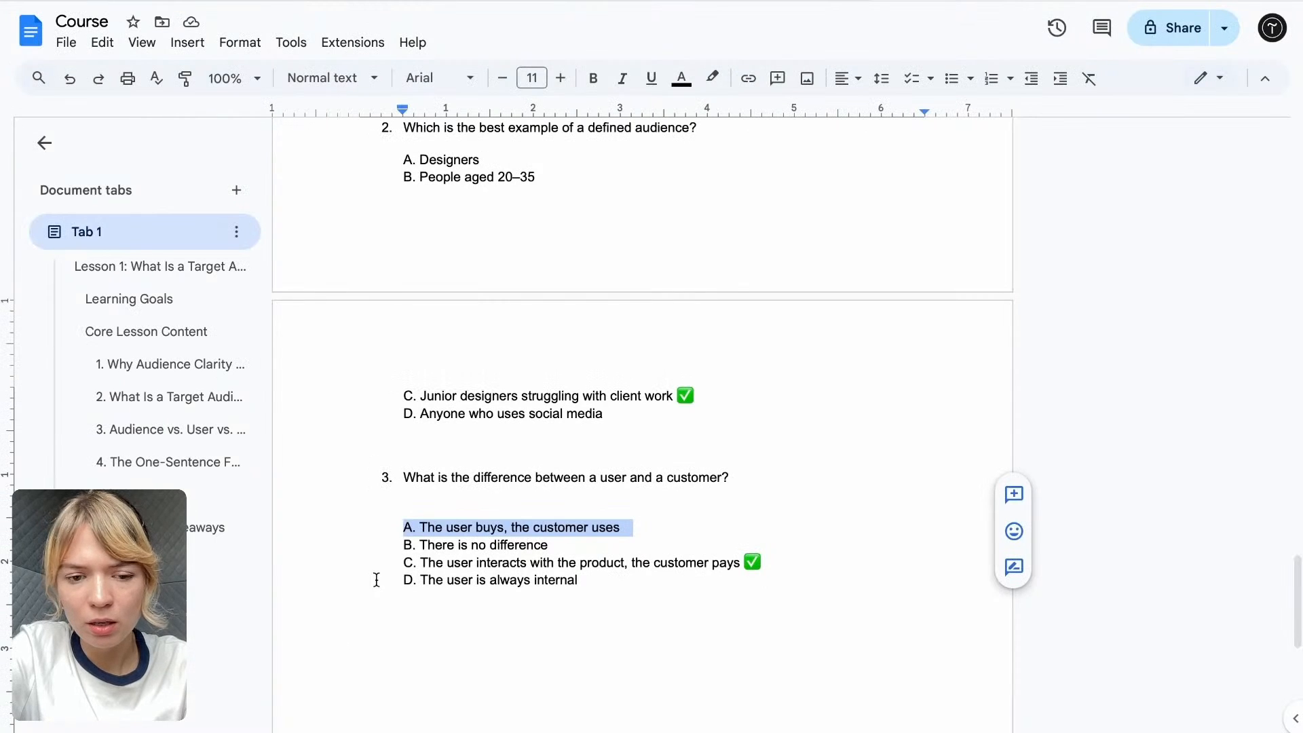
left_click_drag(400, 551, 559, 543)
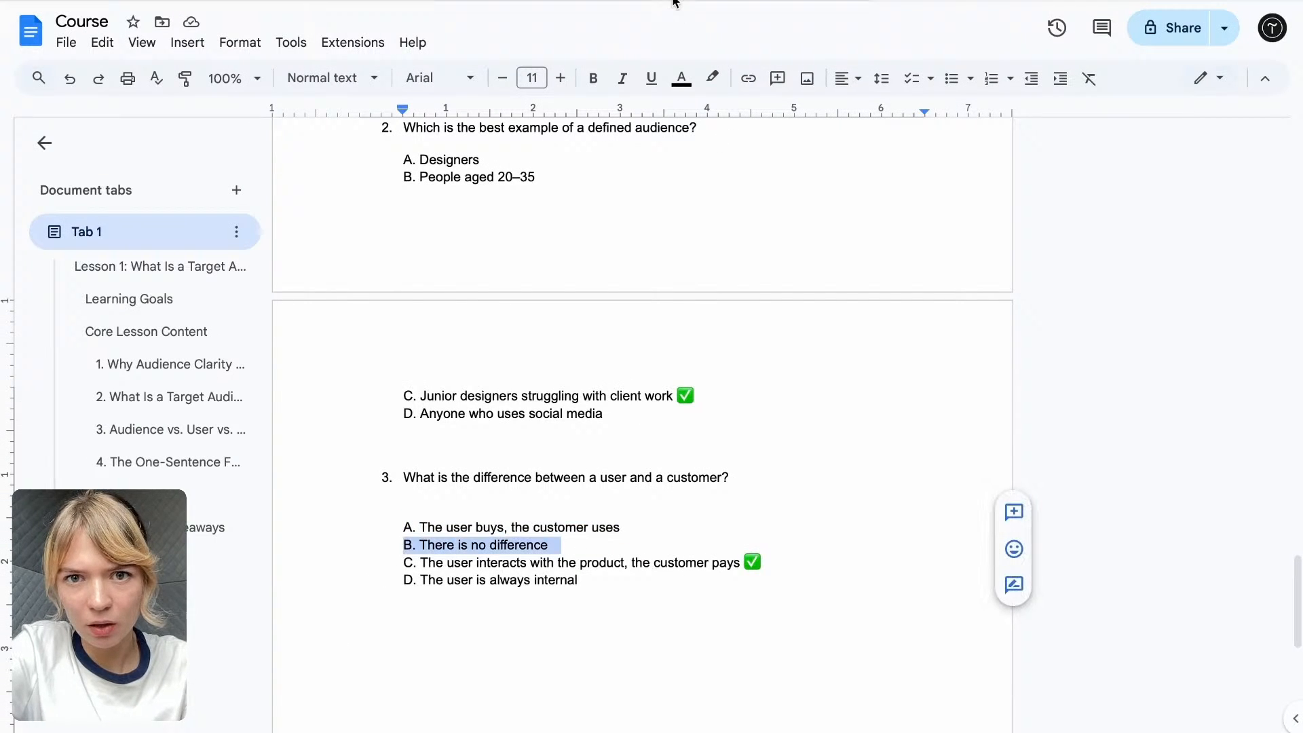
key("alt+Tab")
left_click(532, 554)
key("ctrl+v")
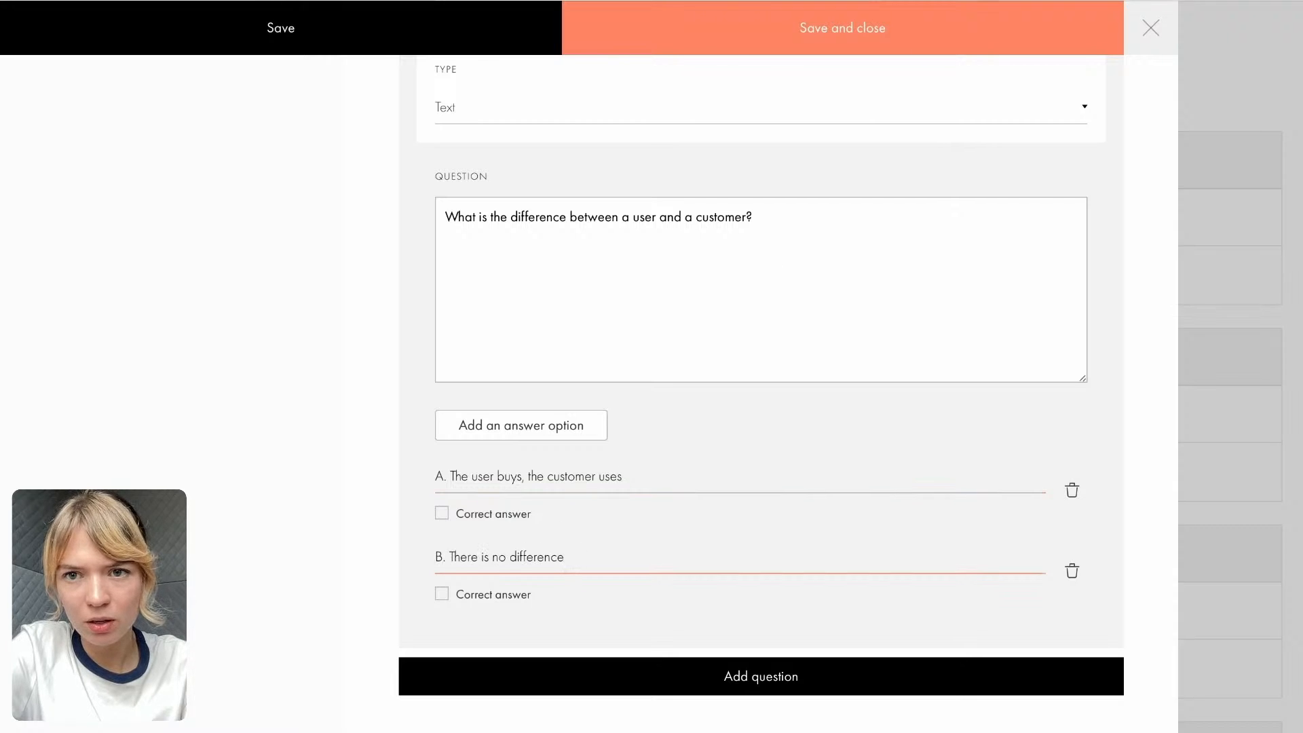
- Add the option "C. The user interacts with the product, the customer pays" to question 3 from the Course Google Doc and mark it as correct
key("alt+Tab")
left_click_drag(737, 561, 397, 564)
key("ctrl+c")
key("alt+Tab")
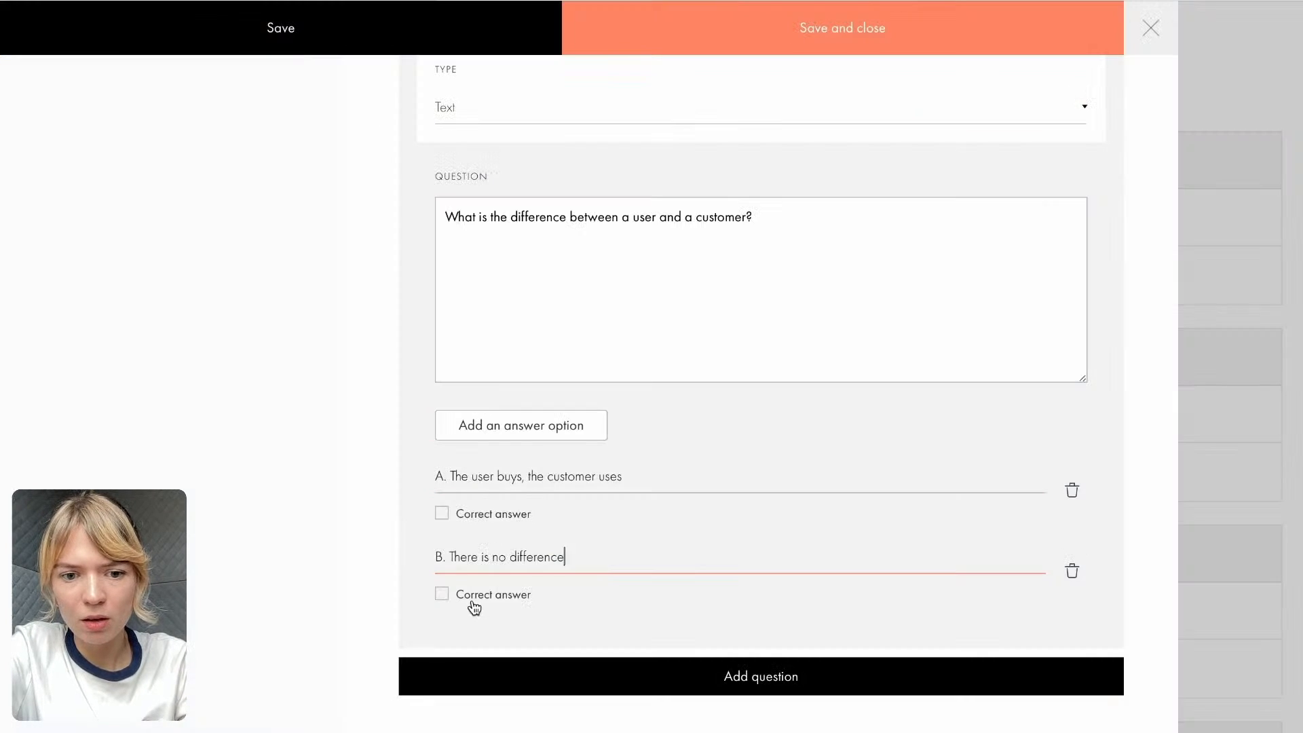
left_click(489, 426)
left_click(481, 635)
key("ctrl+v")
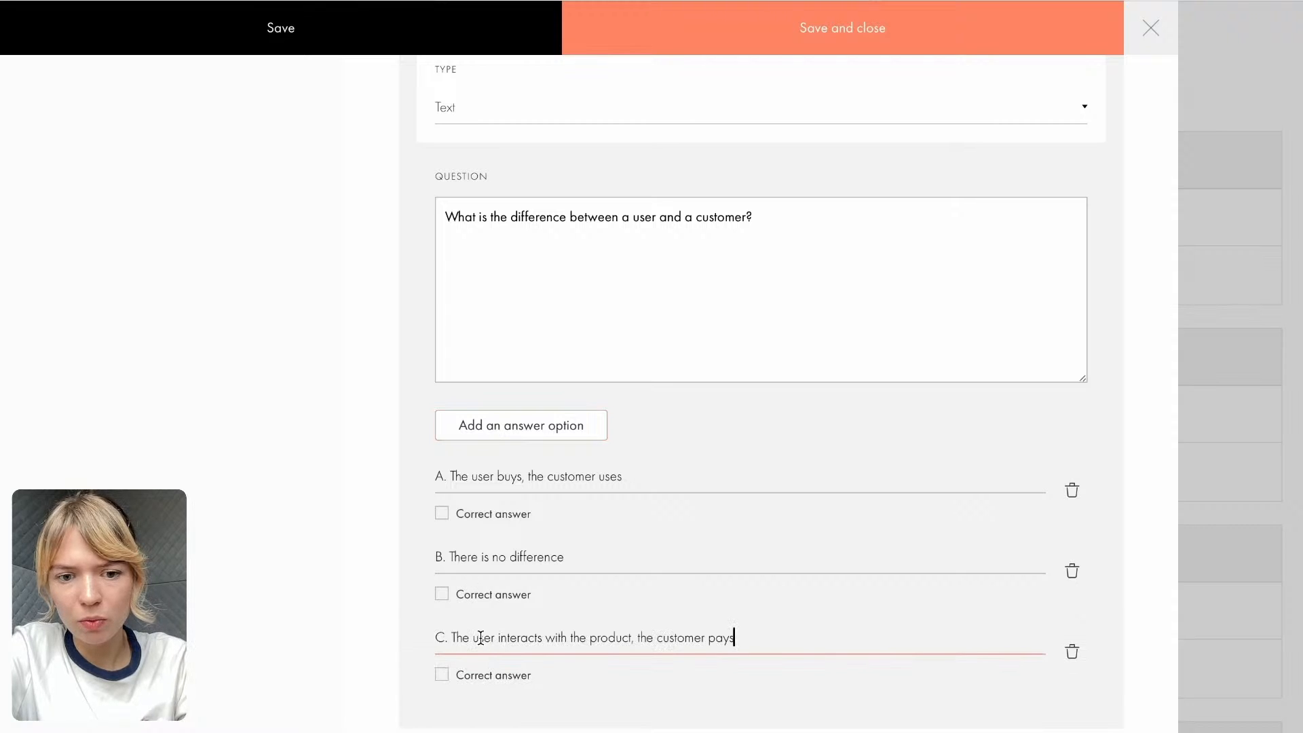
left_click(442, 674)
scroll(450, 672, "down", 2)
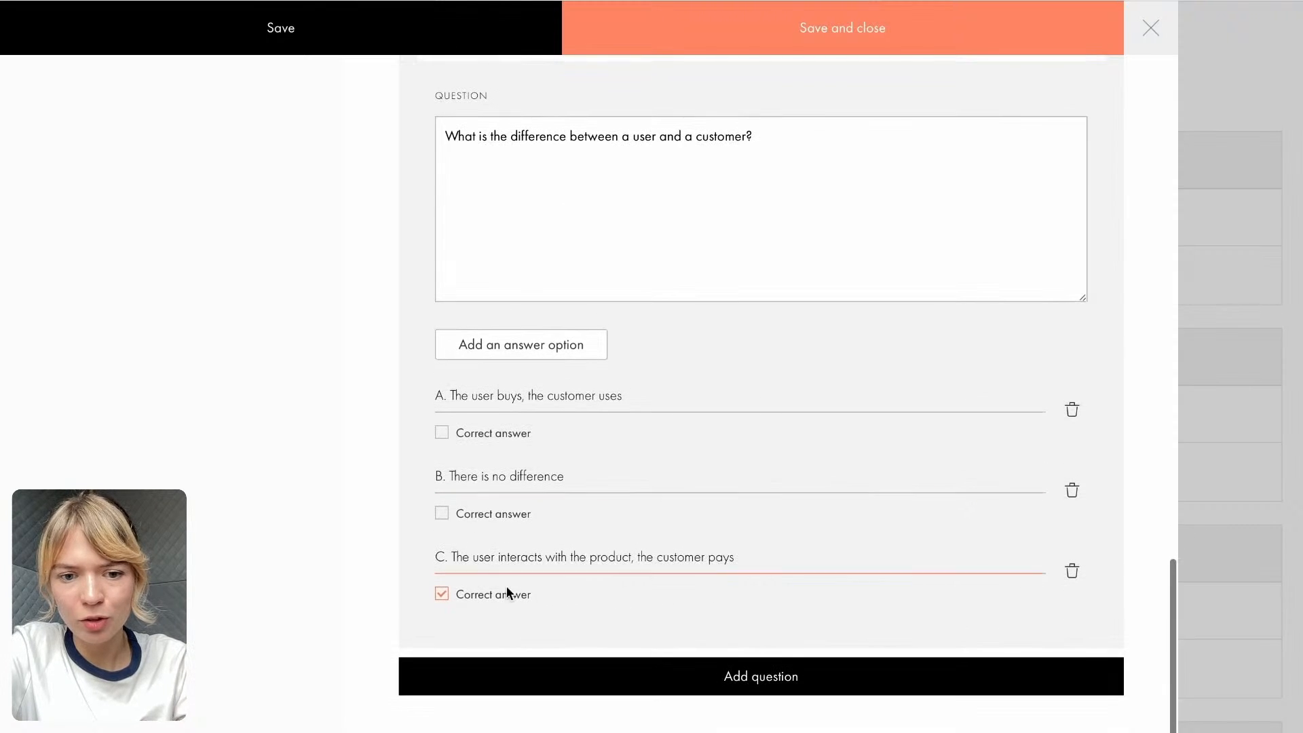
- Add a fourth answer option to question 3 containing "D. The user is always internal", copied from the Course Google Doc
key("alt+Tab")
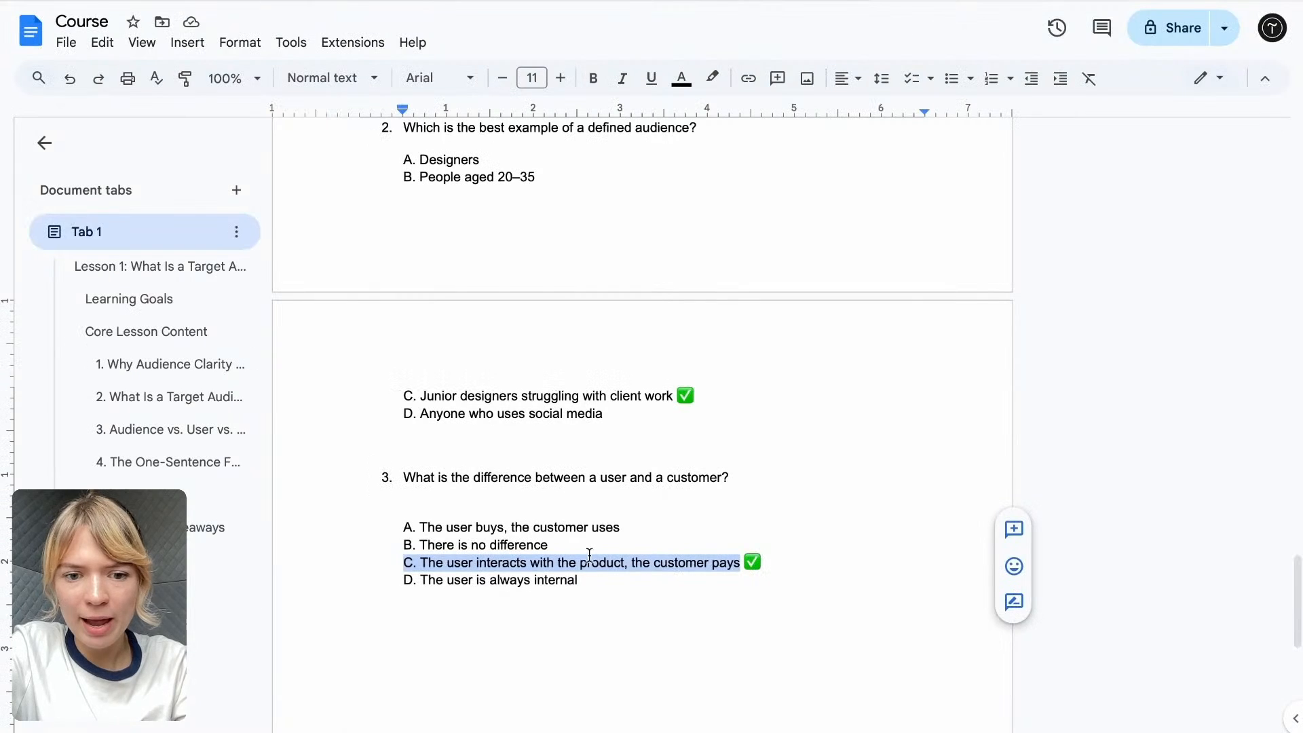
left_click_drag(594, 585, 375, 577)
key("ctrl+c")
key("alt+Tab")
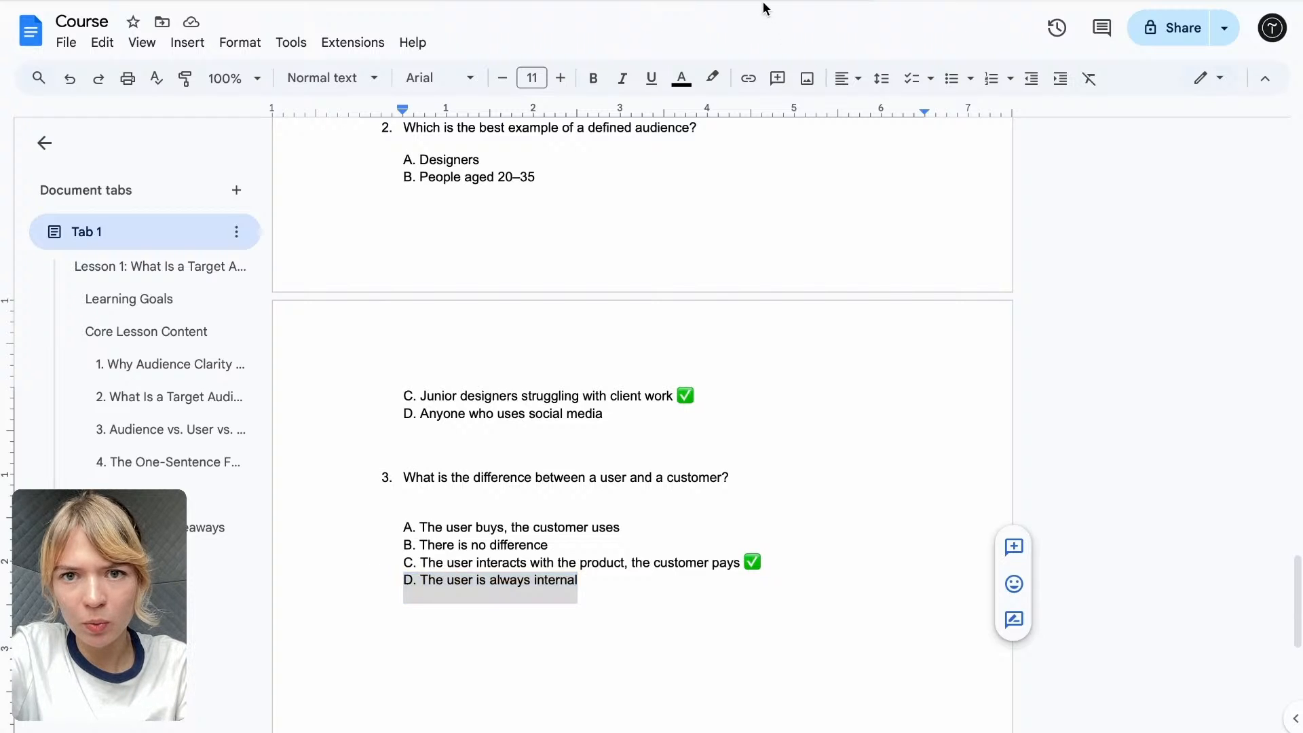
left_click(564, 355)
left_click(473, 648)
key("ctrl+v")
scroll(573, 690, "down", 1)
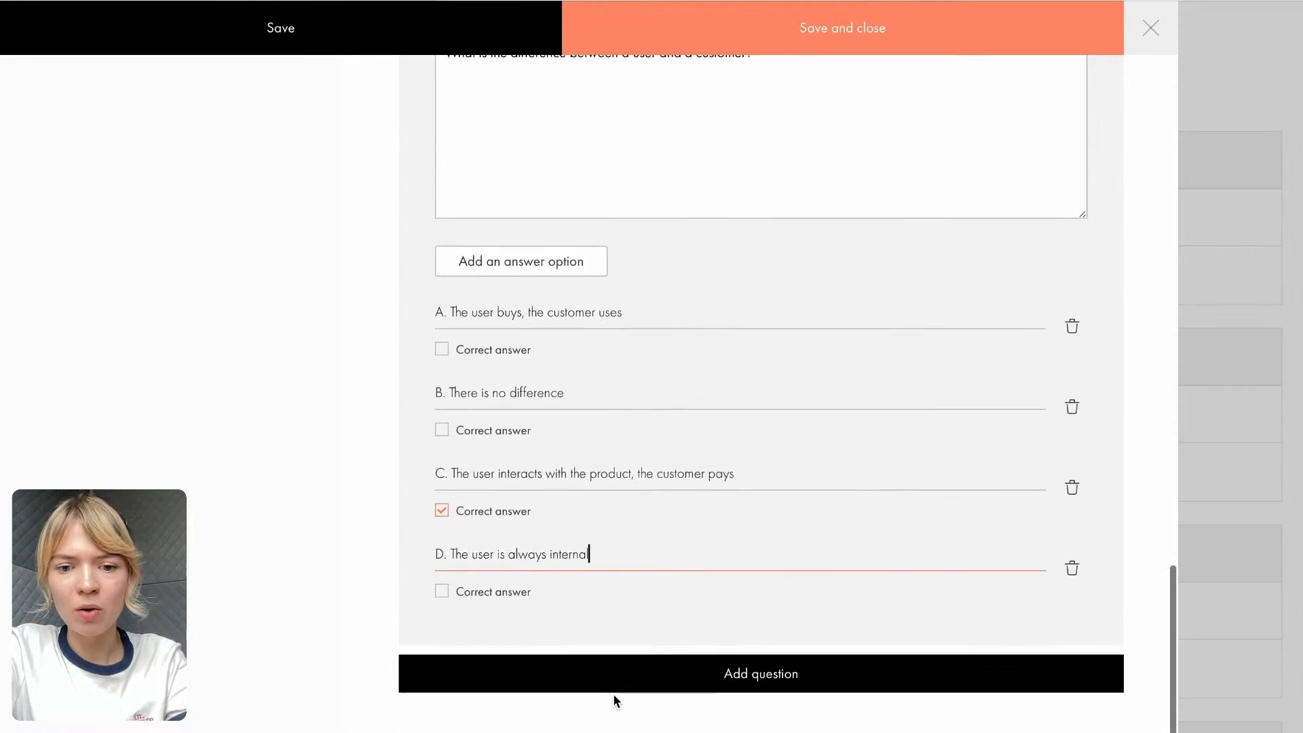
- Check the lesson text in the Course Google Doc and enter a lecture description for the test beginning "Test your knowledge"
scroll(736, 254, "up", 20)
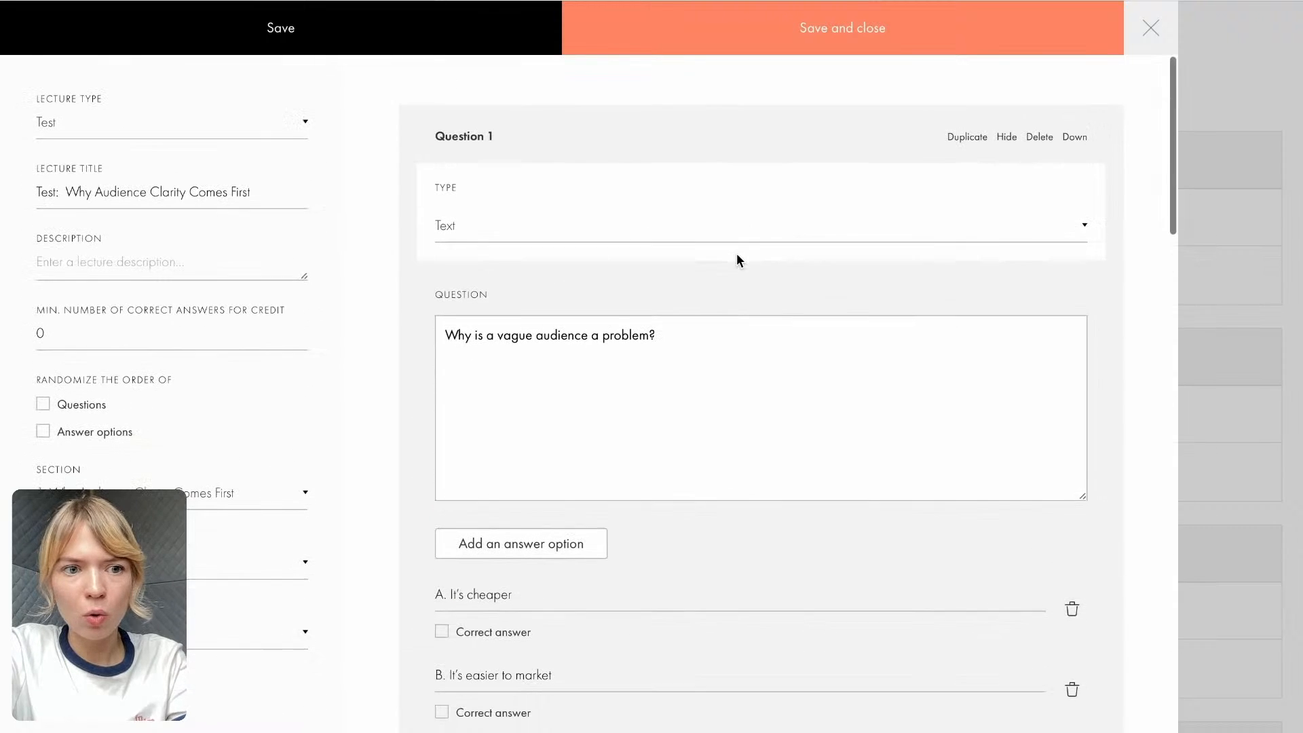
key("alt+Tab")
scroll(626, 408, "up", 10)
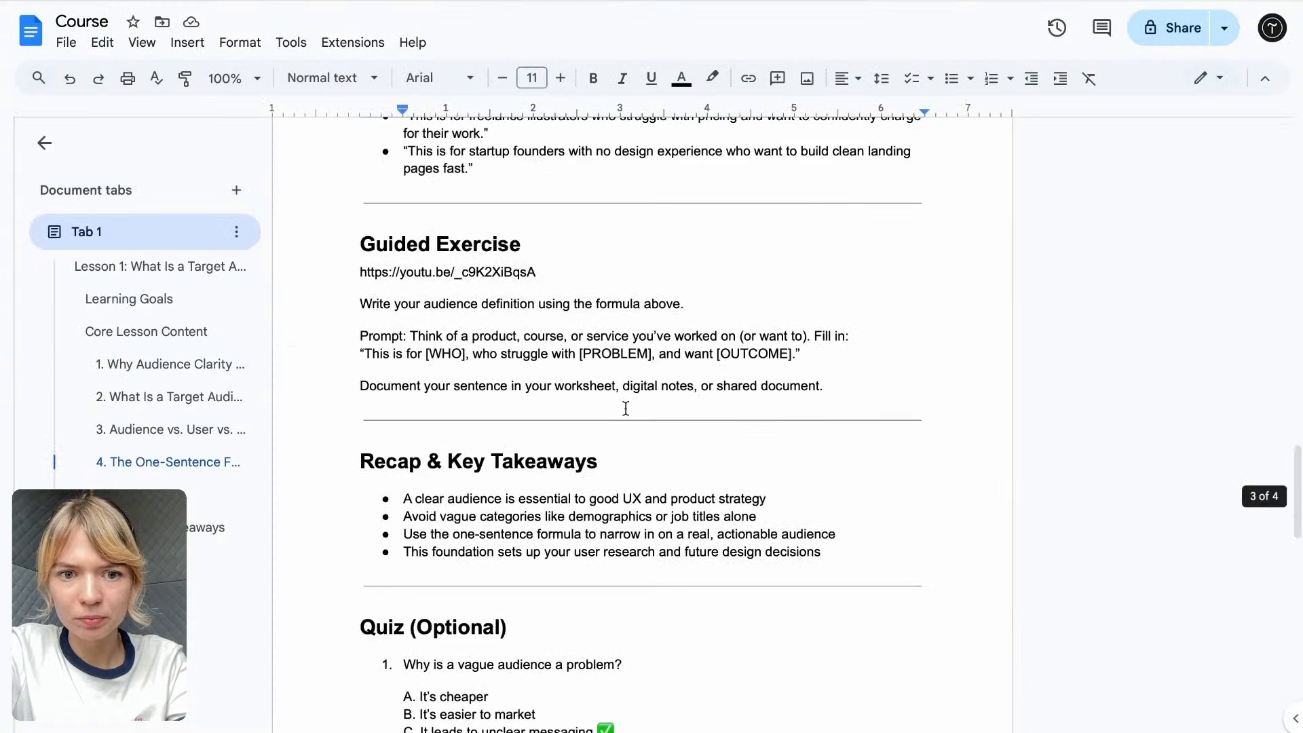
scroll(626, 408, "down", 1)
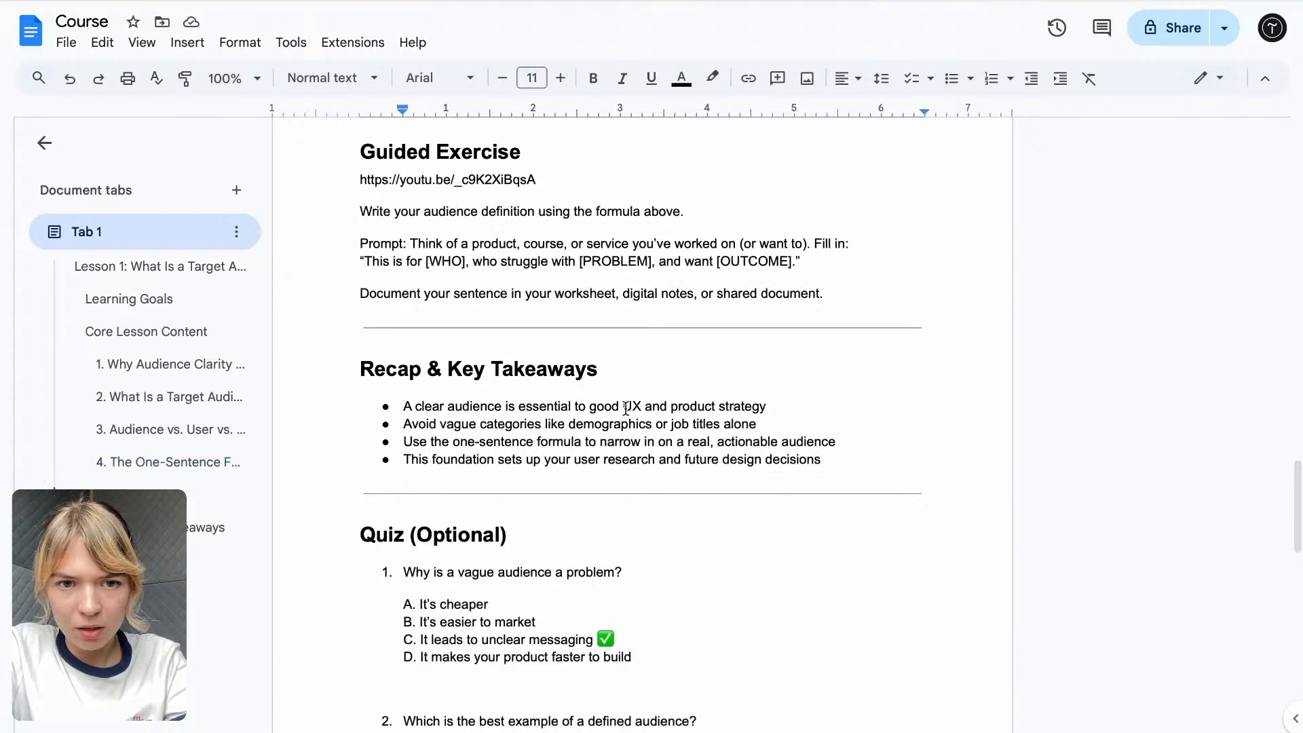
scroll(516, 248, "up", 1)
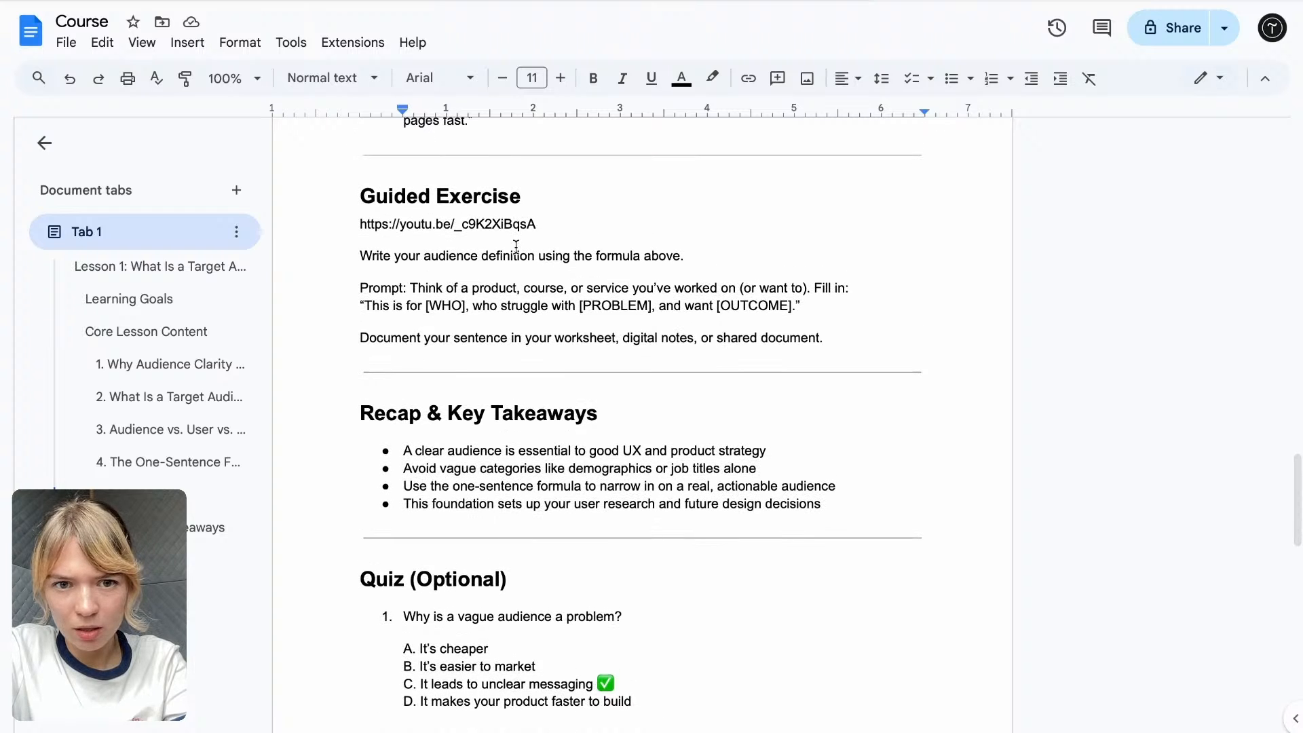
key("alt+Tab")
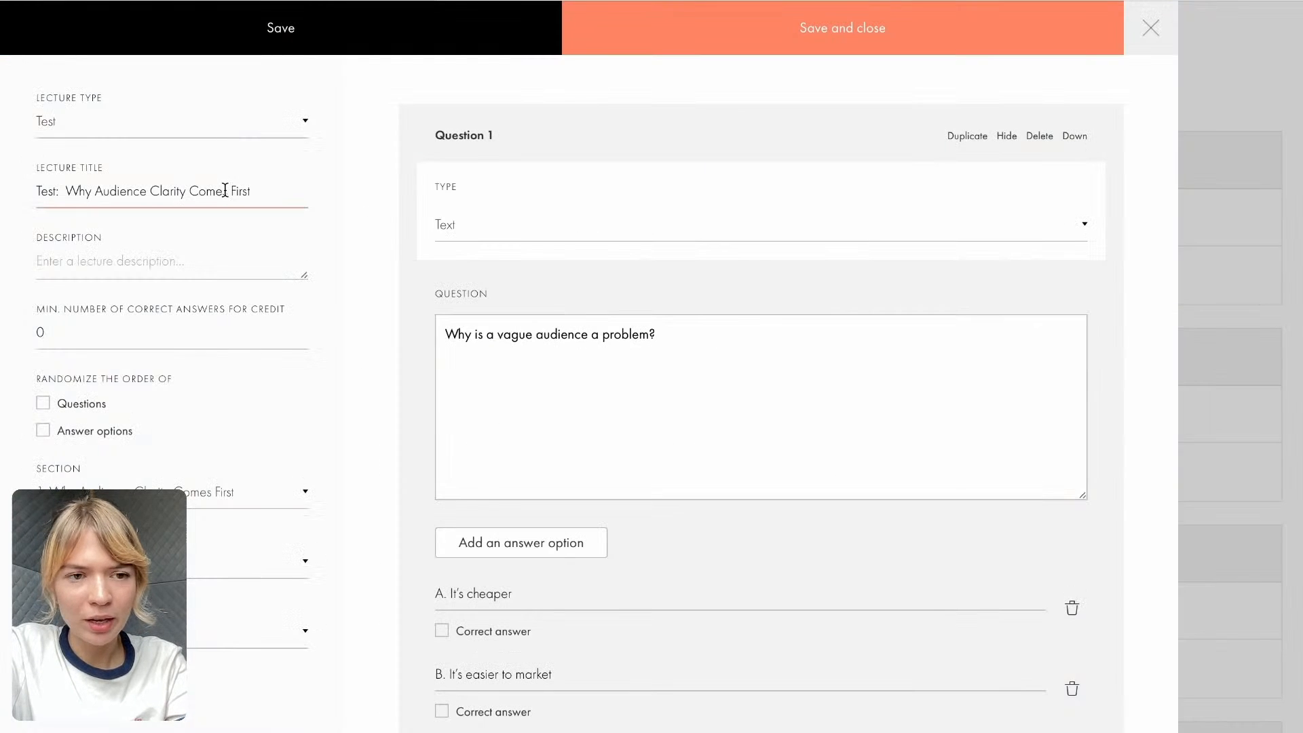
left_click(99, 257)
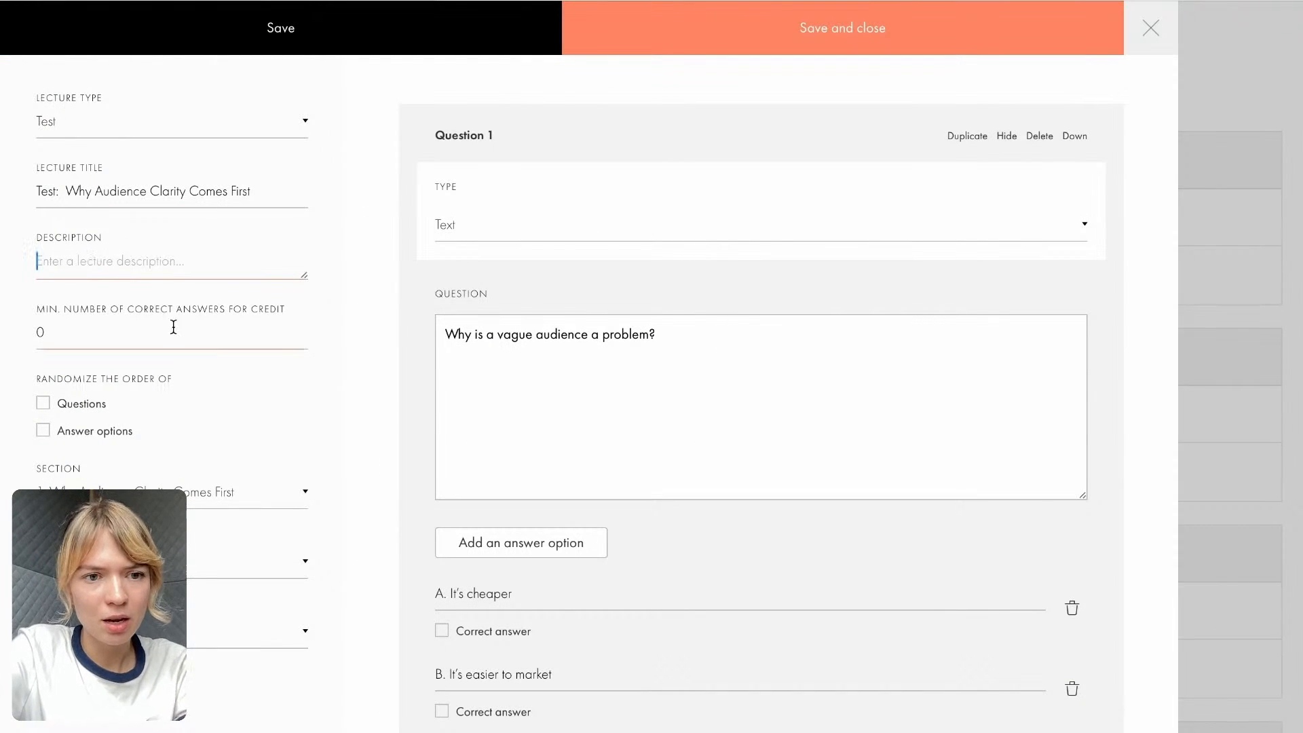
scroll(173, 335, "down", 1)
scroll(173, 336, "up", 1)
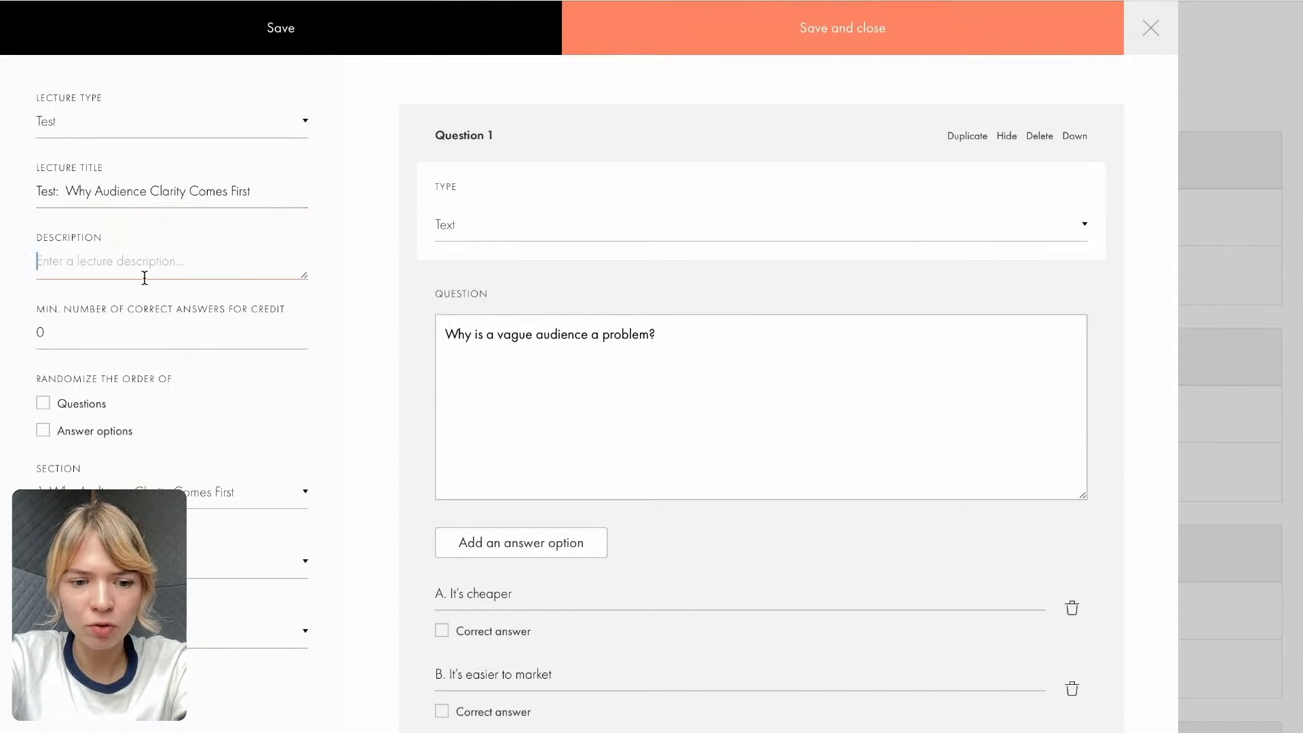
type("Test yo")
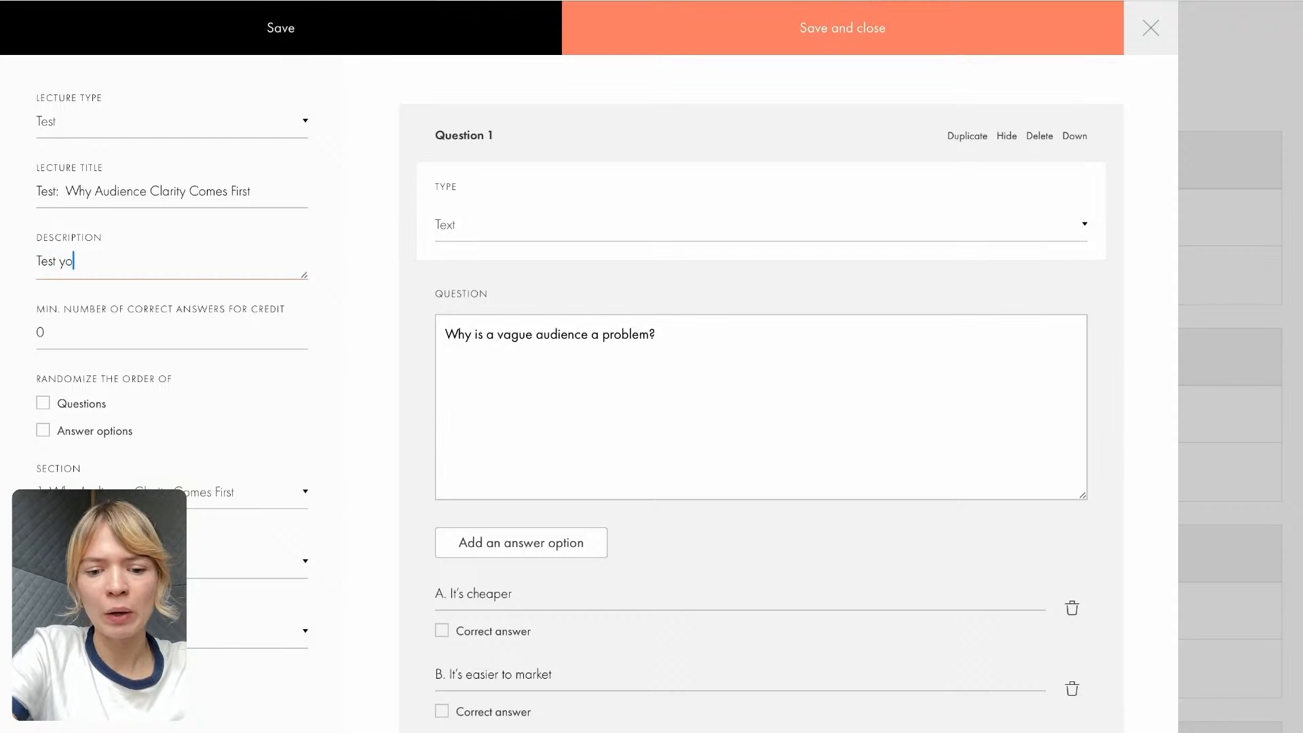
type("ur knowledge on the topic.")
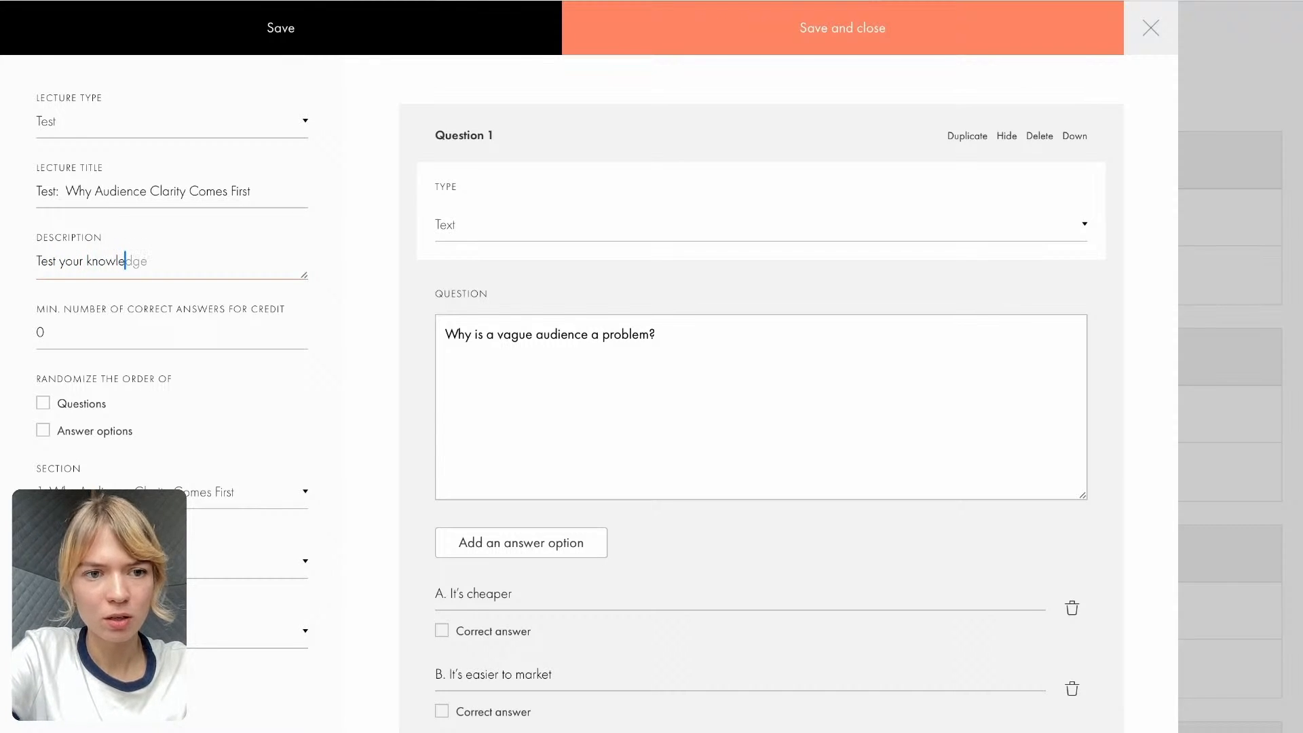
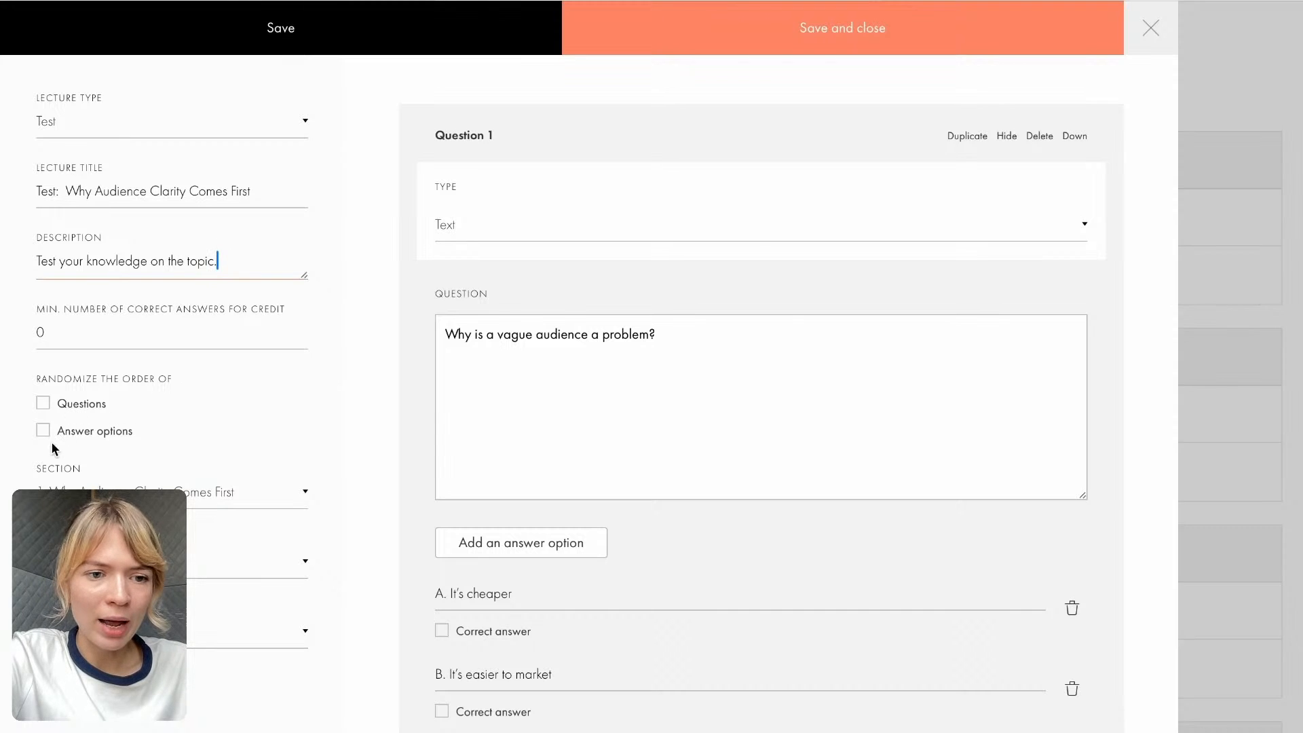
- Review the options for when the test lecture is shown, and save and close the lecture
scroll(53, 489, "down", 1)
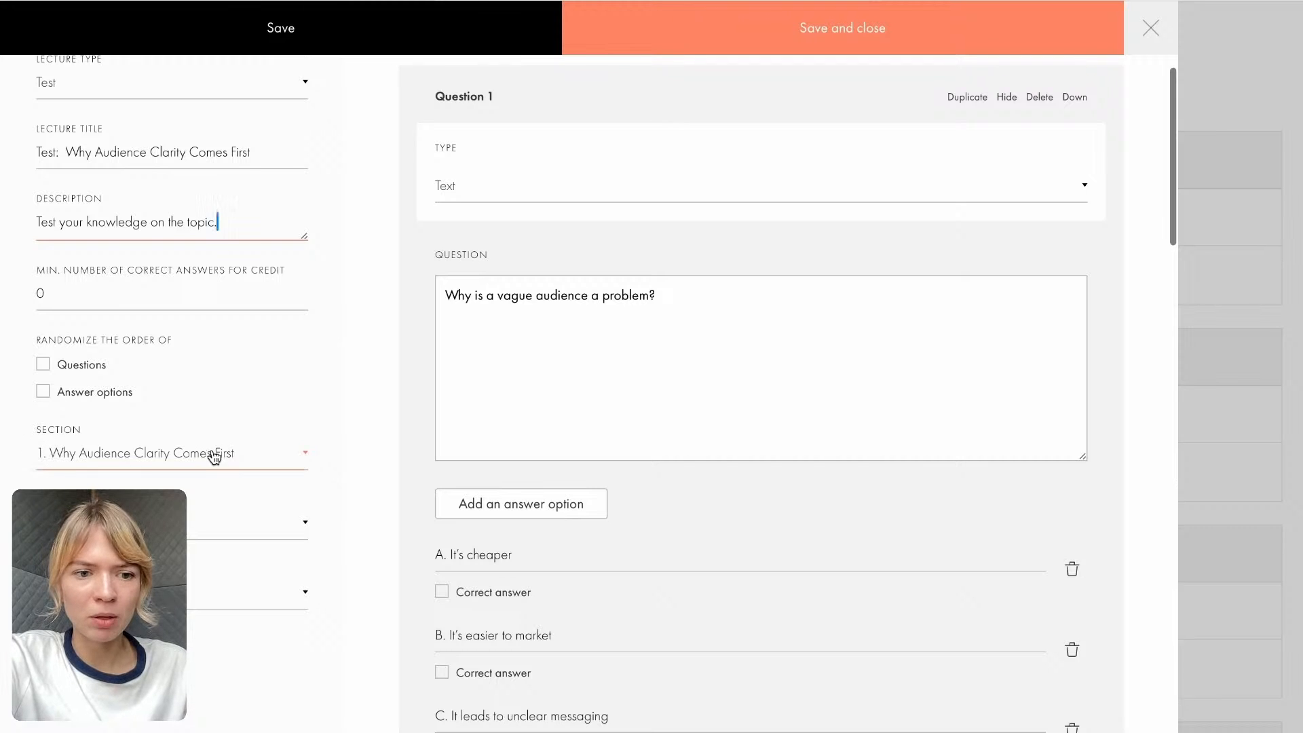
left_click(129, 520)
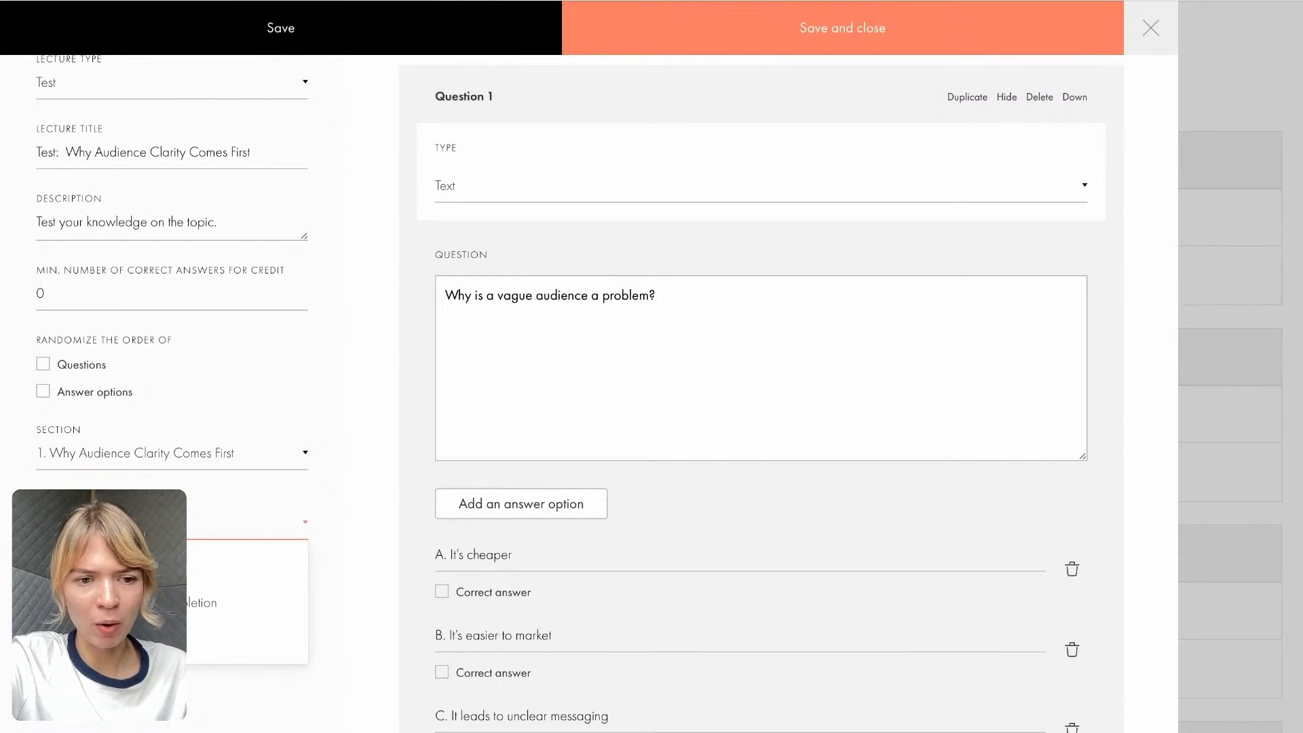
left_click(374, 537)
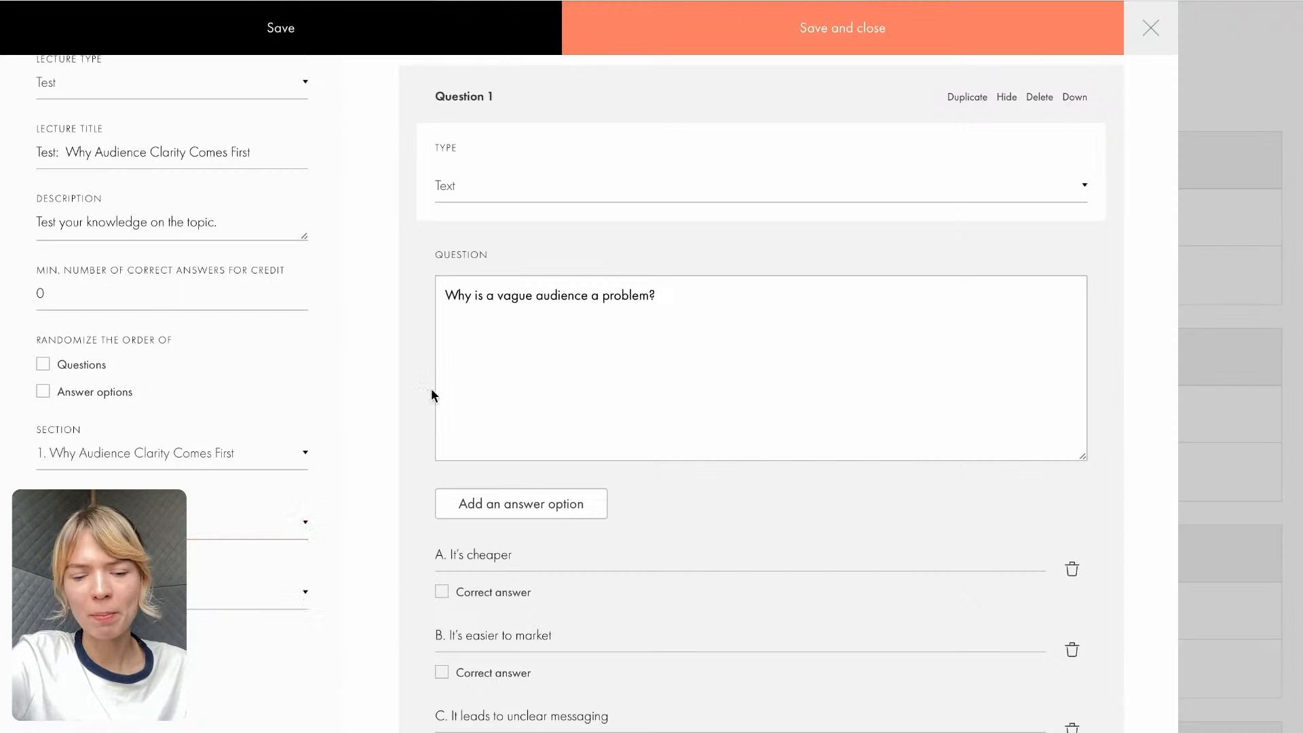
left_click(752, 24)
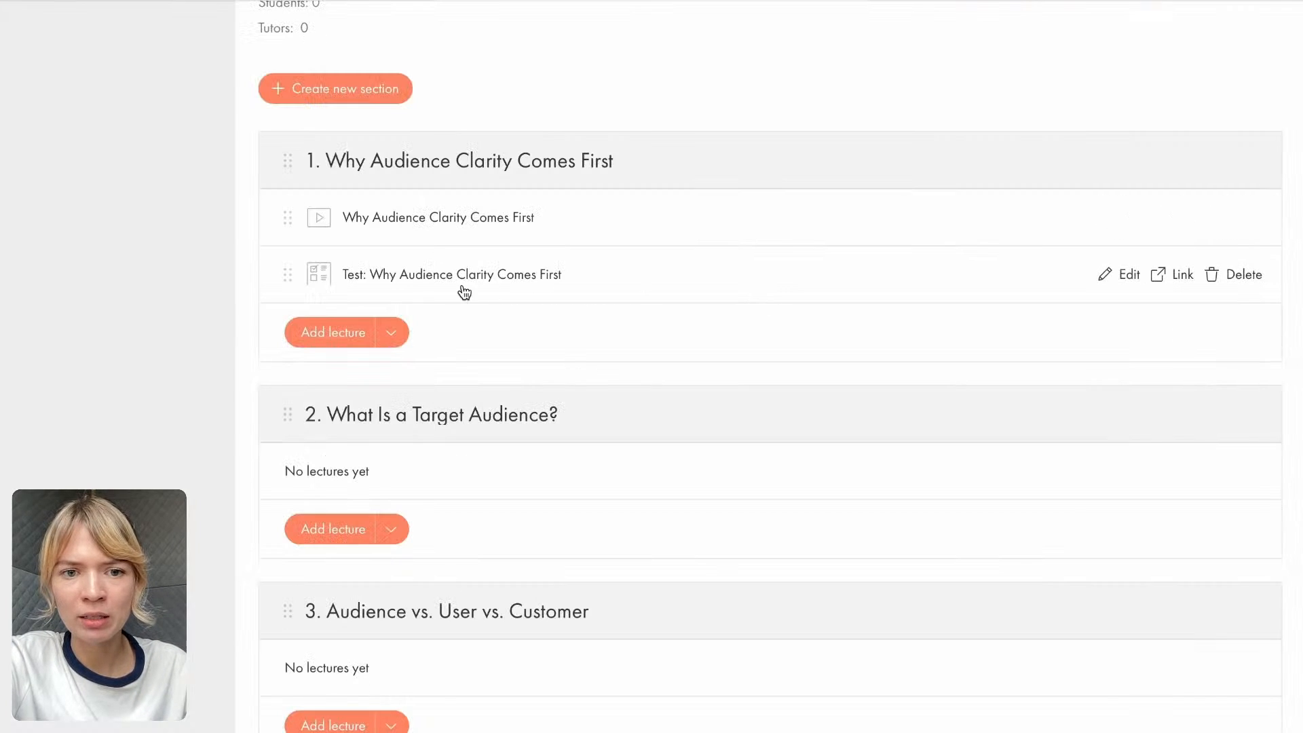
- Open the link of the section 1 test lecture to preview it, and return to the course's lecture list
left_click(1168, 275)
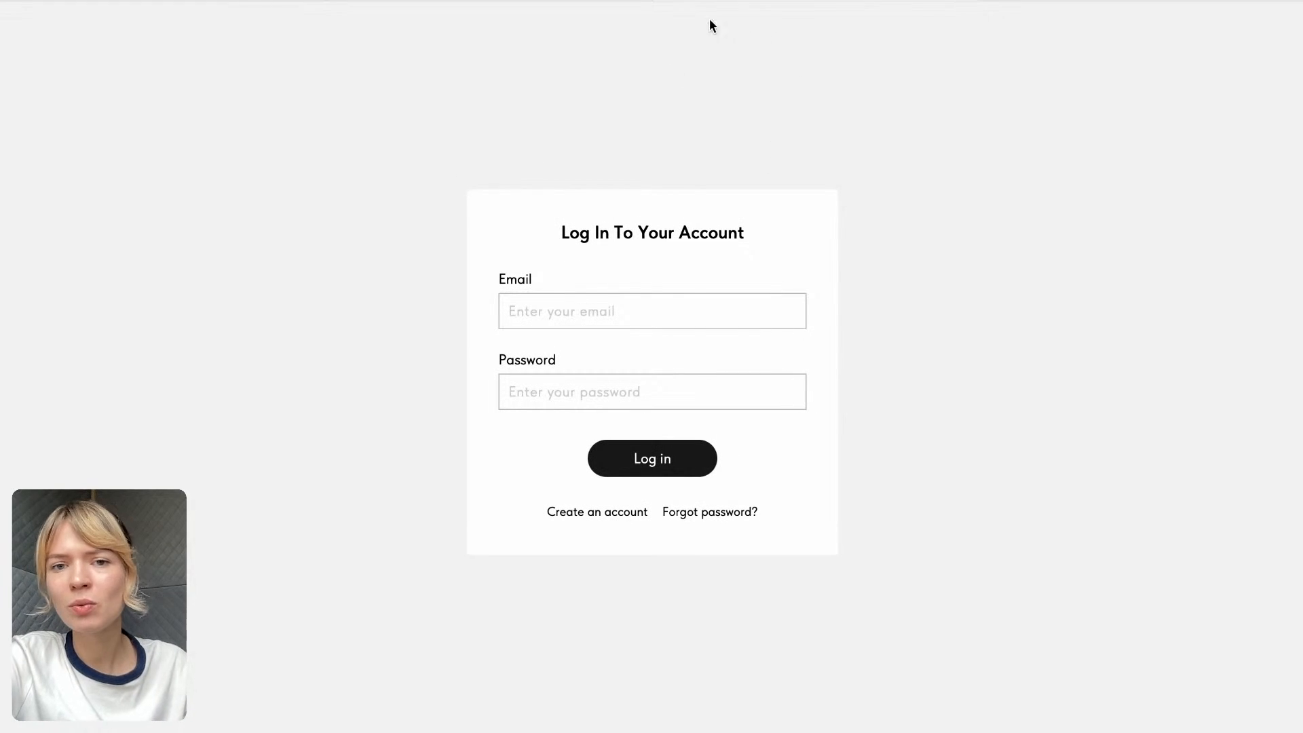
left_click(668, 1)
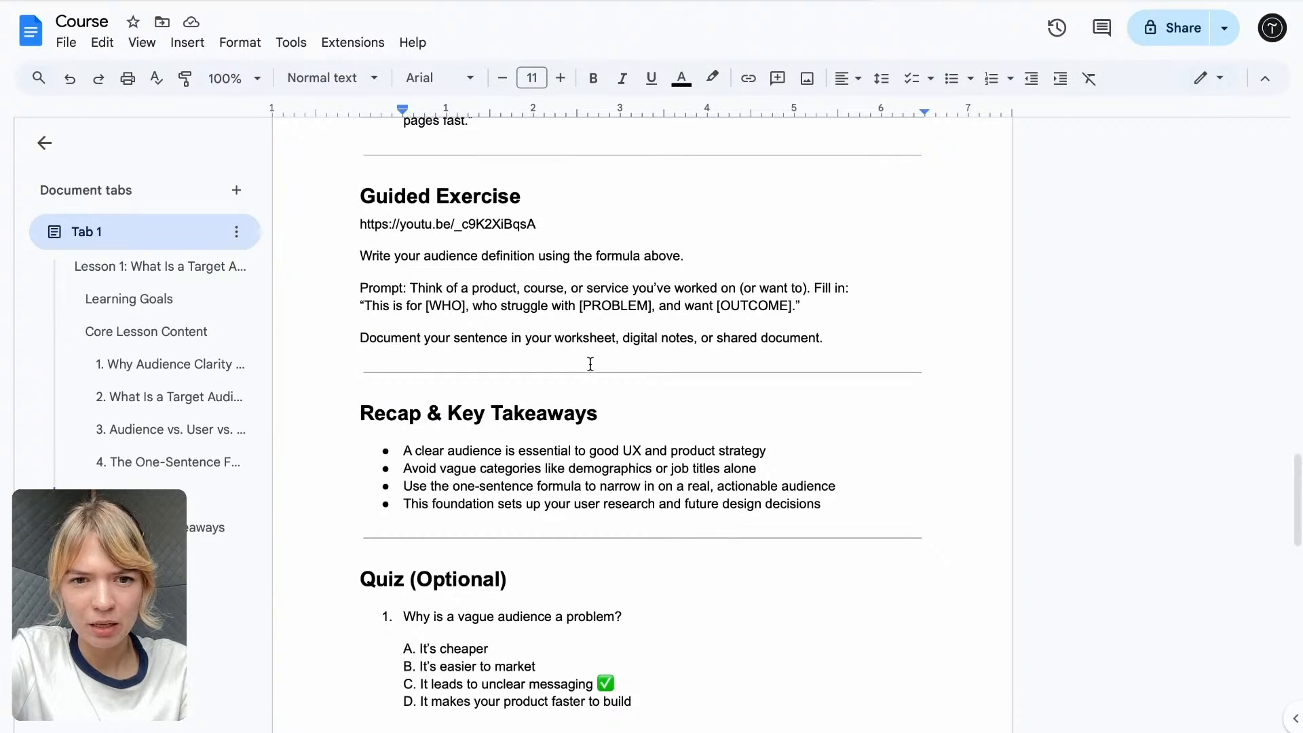
scroll(591, 365, "up", 2)
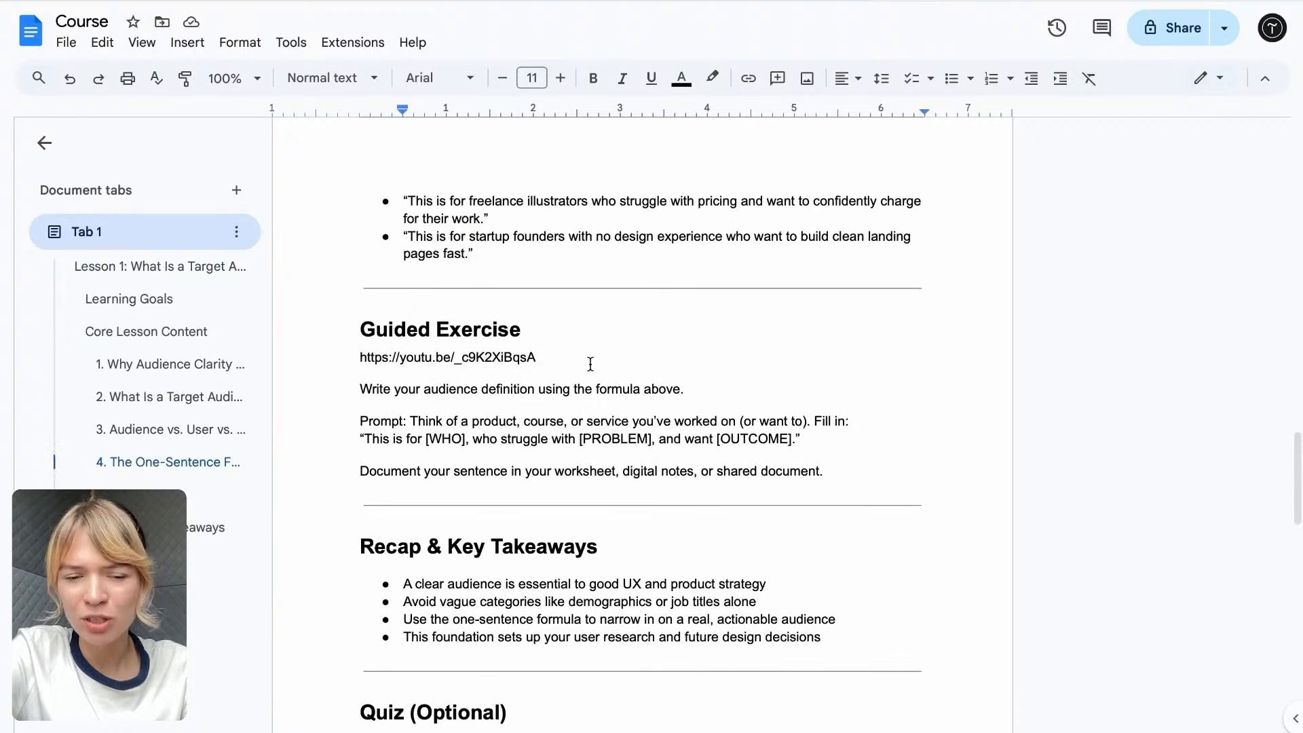
scroll(590, 365, "up", 15)
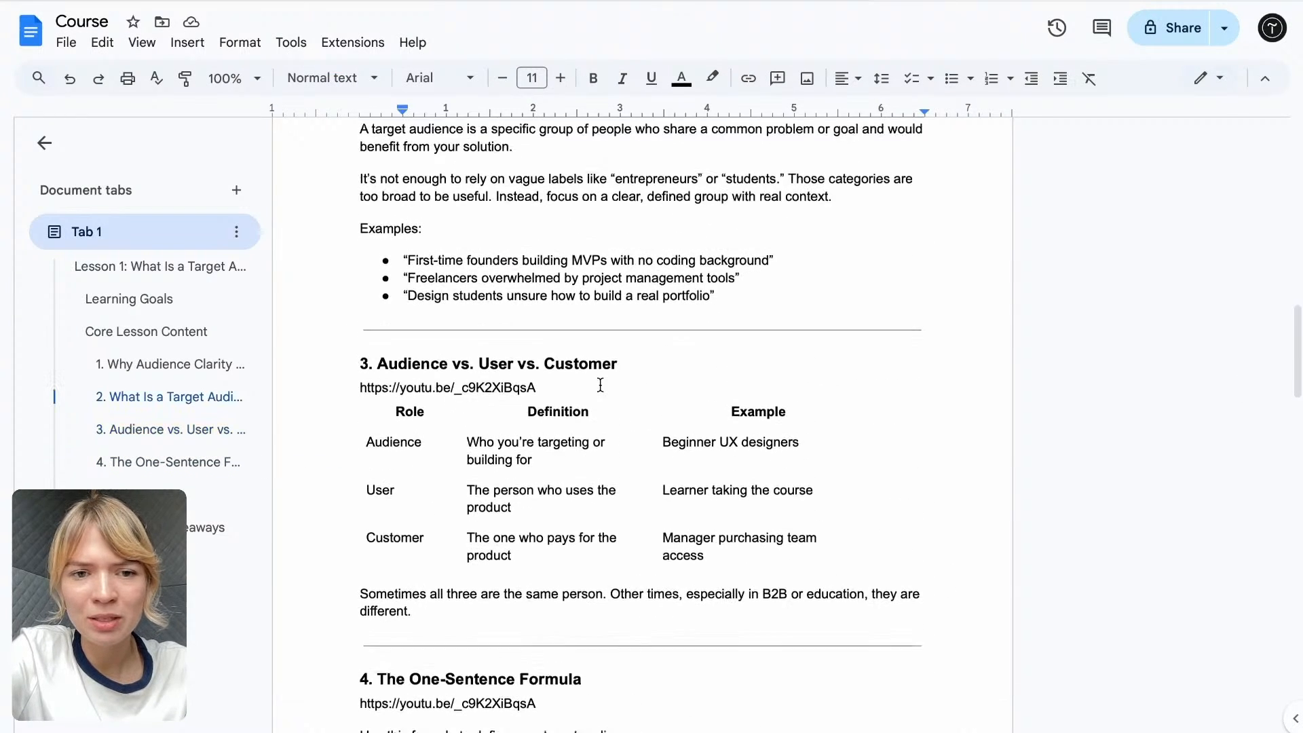
scroll(600, 385, "down", 2)
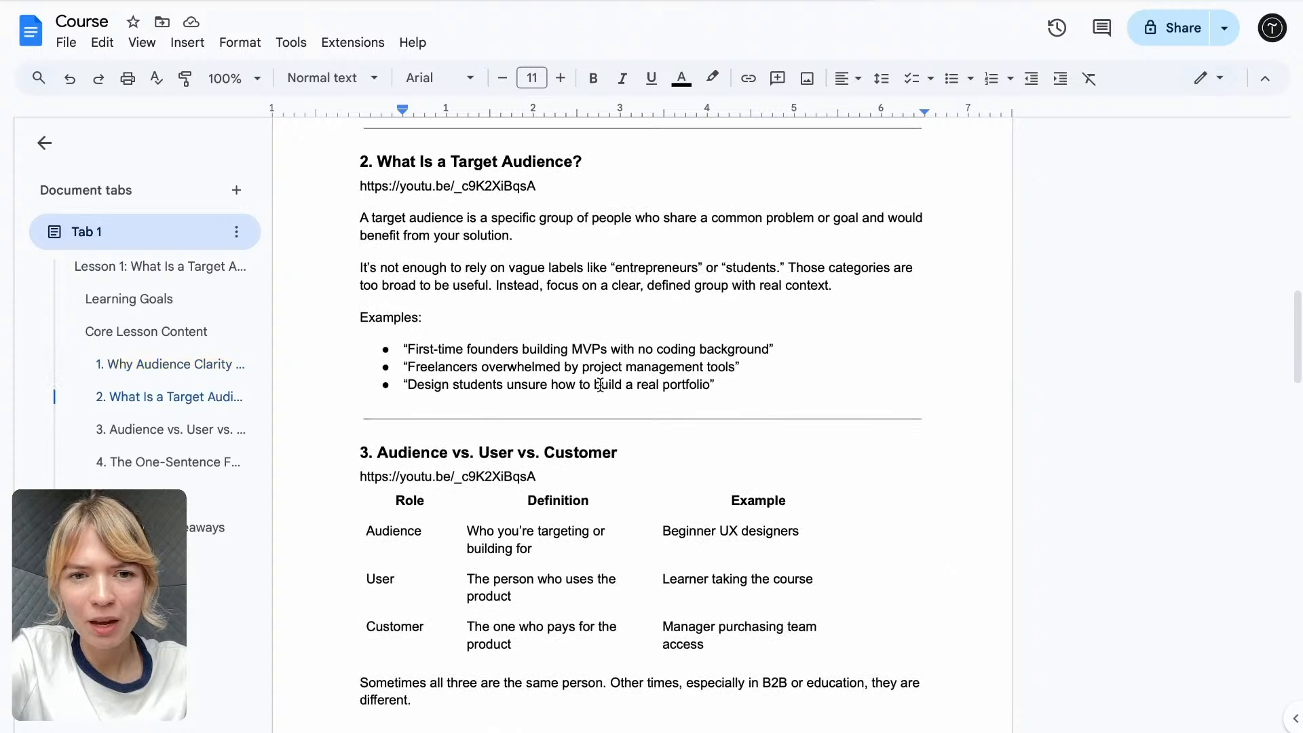
left_click_drag(373, 161, 666, 160)
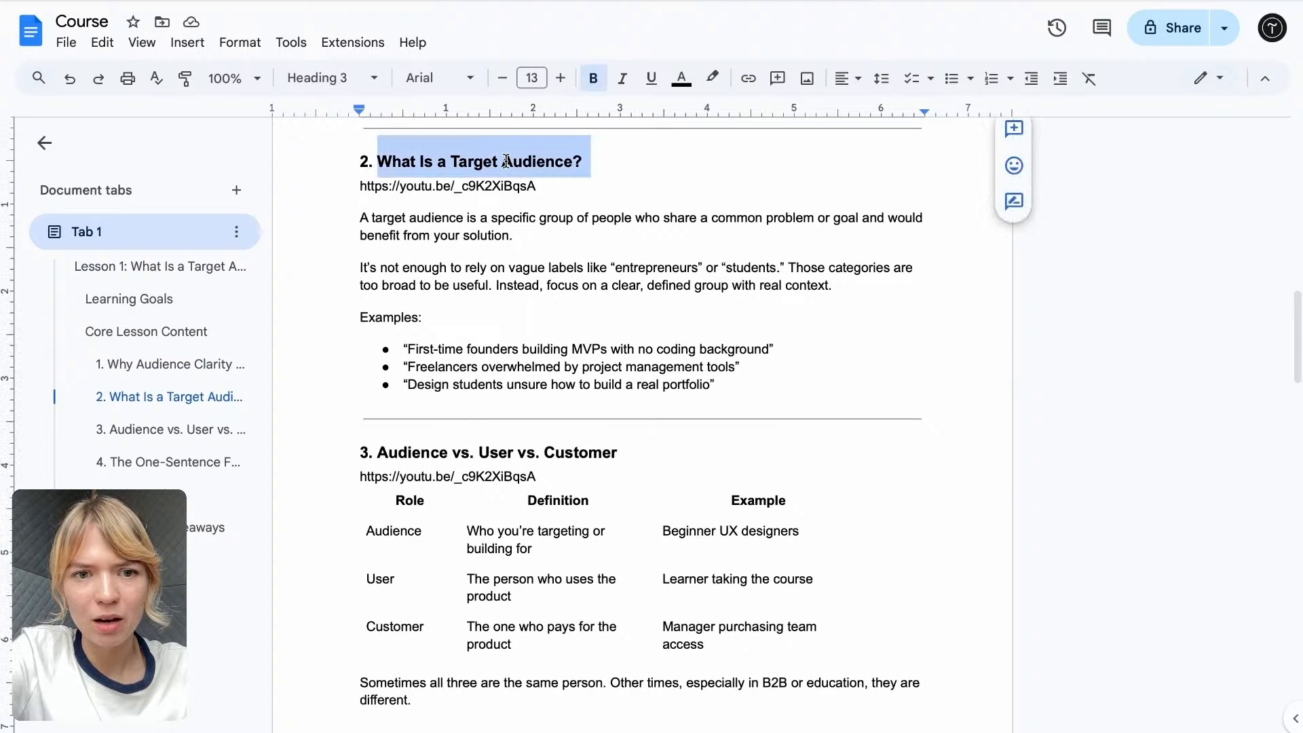
left_click(361, 216)
left_click_drag(555, 188, 358, 187)
key("ctrl+c")
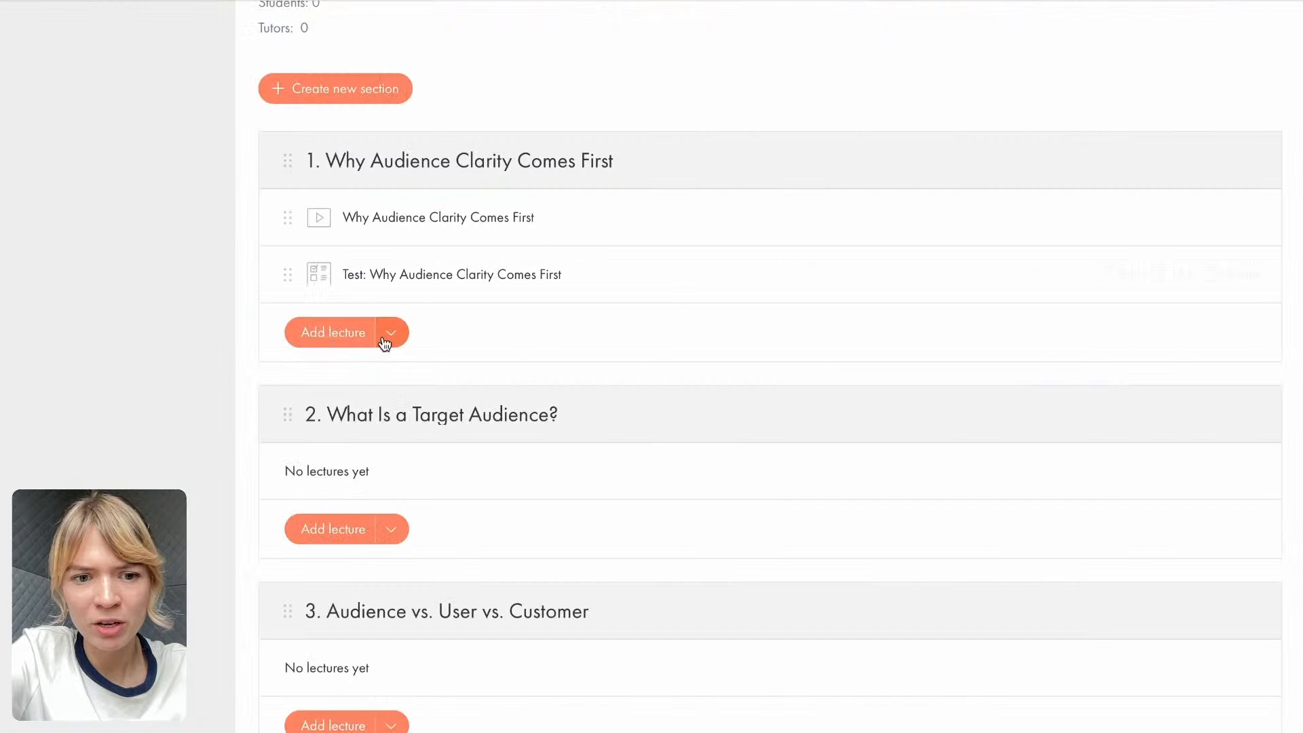
left_click(381, 535)
left_click(306, 579)
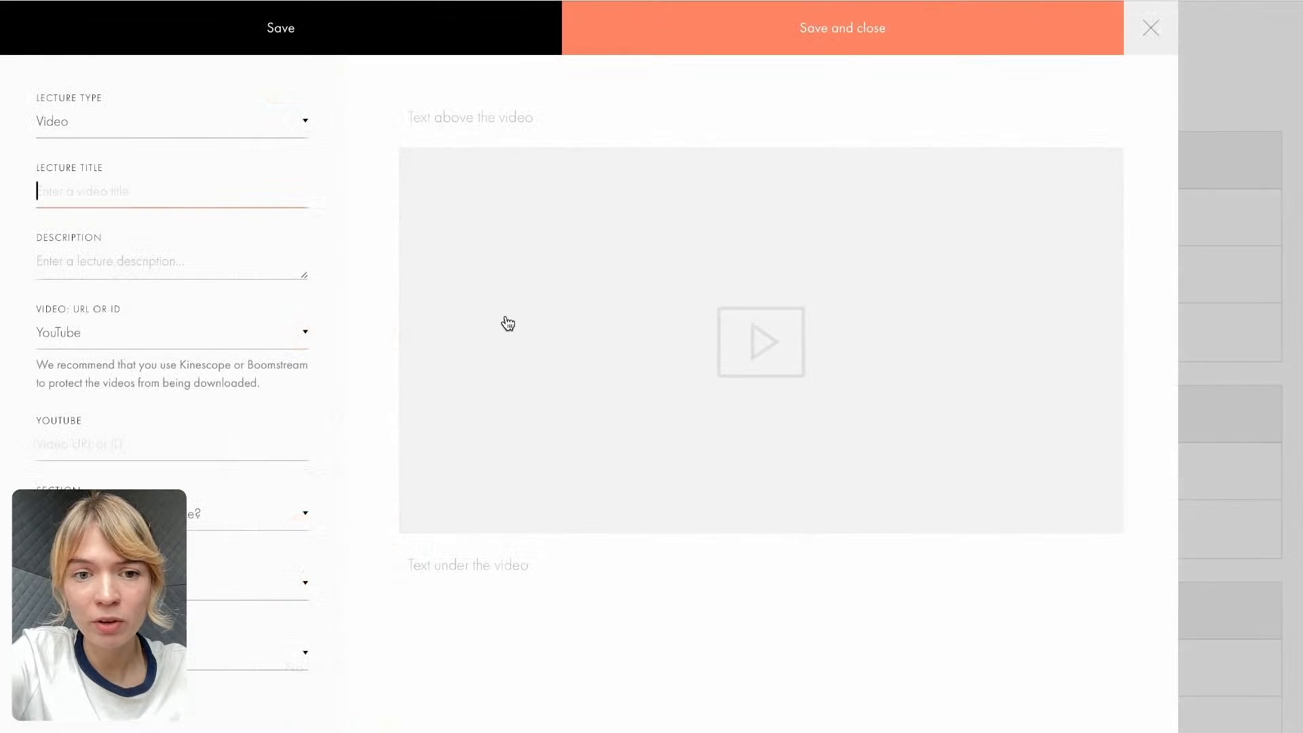
key("ctrl+v")
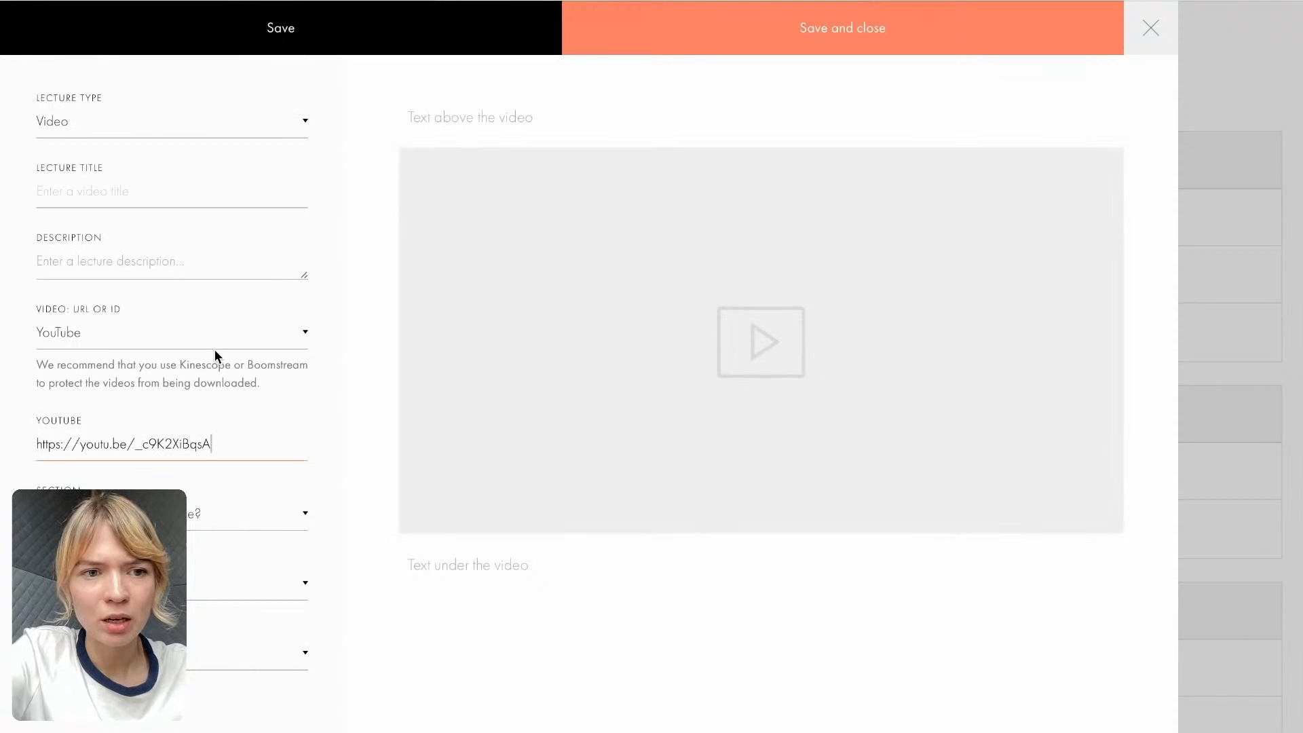
- Set the lecture title to "What Is a Target Audience?", copied from the section 2 heading in the Course Google Doc
left_click(199, 190)
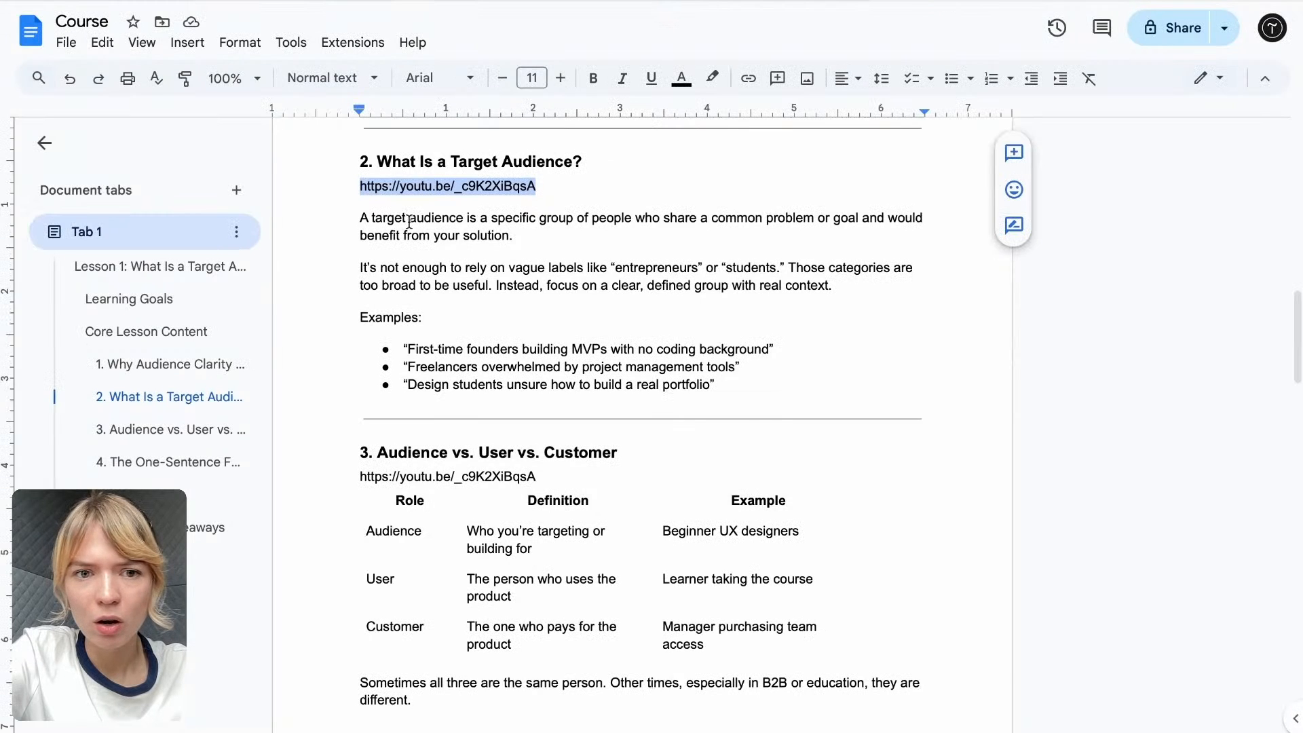
left_click_drag(373, 161, 631, 134)
key("super+c")
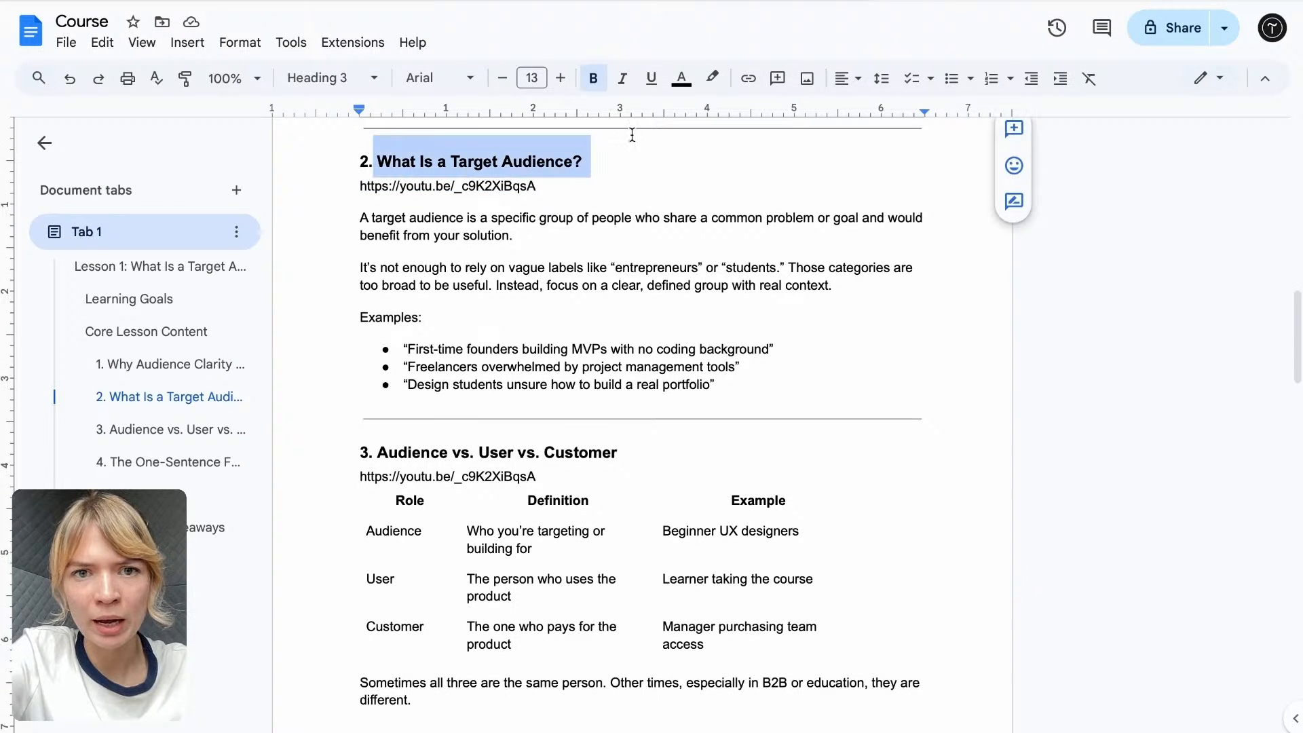
left_click(510, 0)
key("super+v")
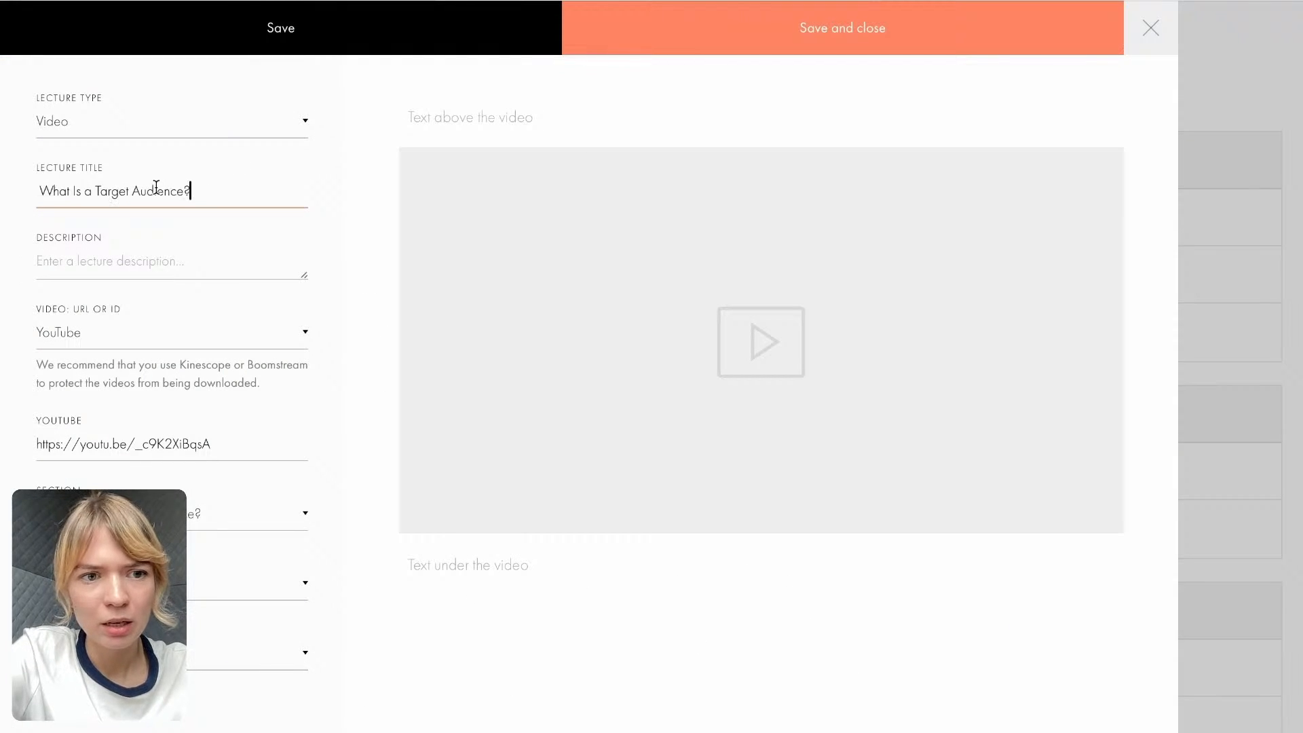
- Copy section 2's body text, including its examples list, from the Course Google Doc into the text under the video
left_click(1003, 0)
left_click_drag(358, 216, 750, 381)
key("super+c")
left_click(679, 4)
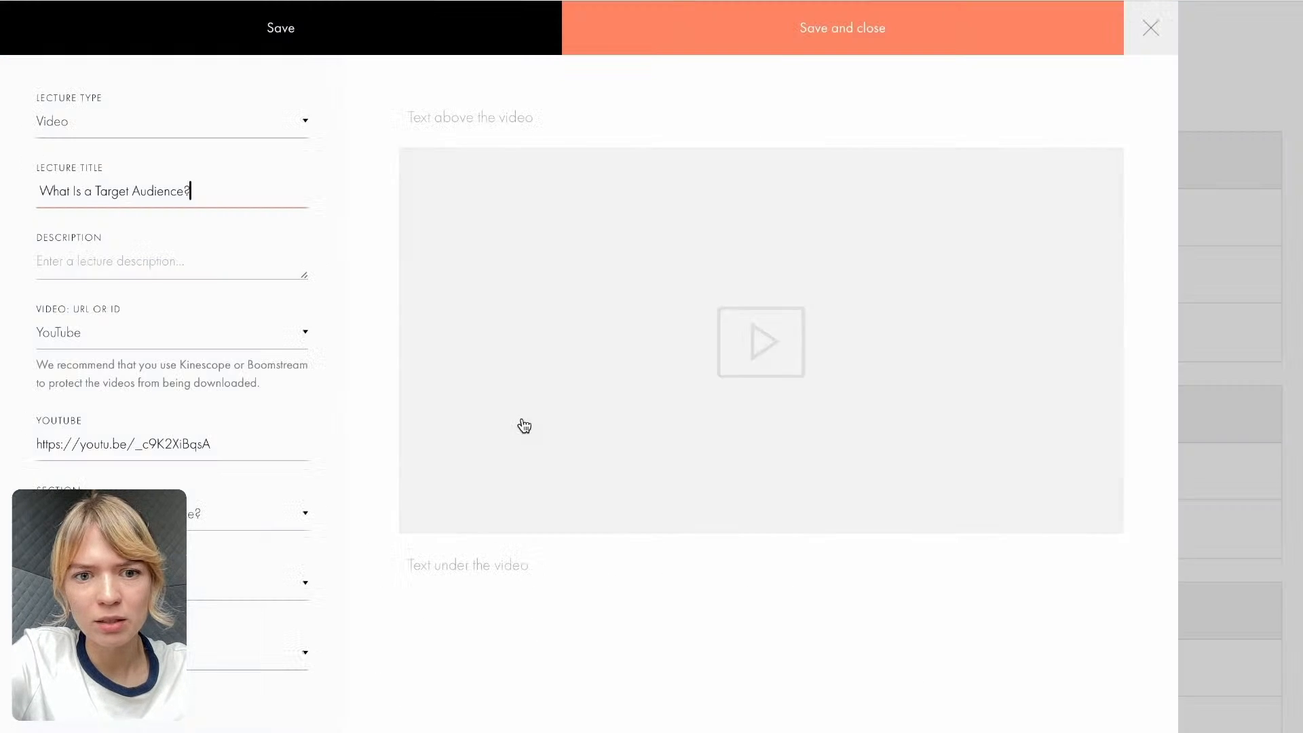
left_click(493, 553)
key("super+v")
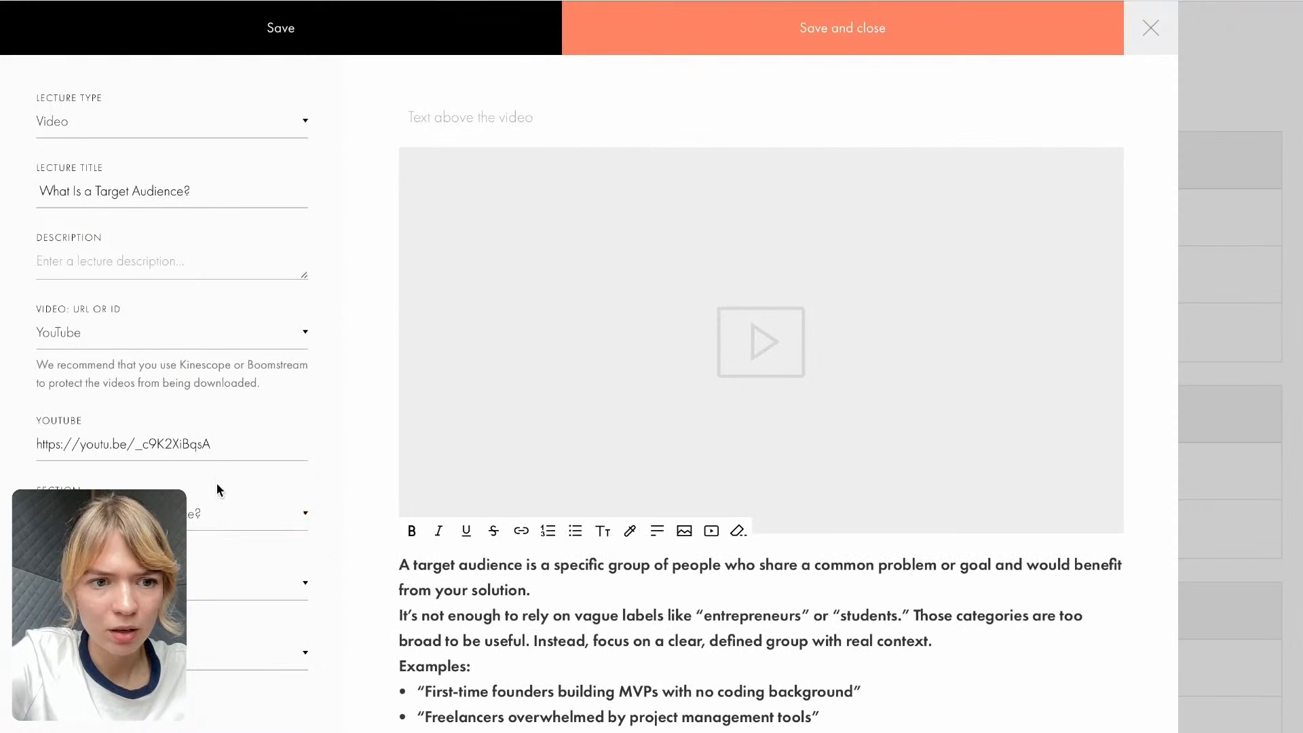
- Remove the bold formatting from all the text under the video and separate its paragraphs with blank lines
scroll(215, 462, "down", 1)
scroll(400, 528, "down", 1)
scroll(400, 528, "down", 1)
left_click(532, 505)
key("super+a")
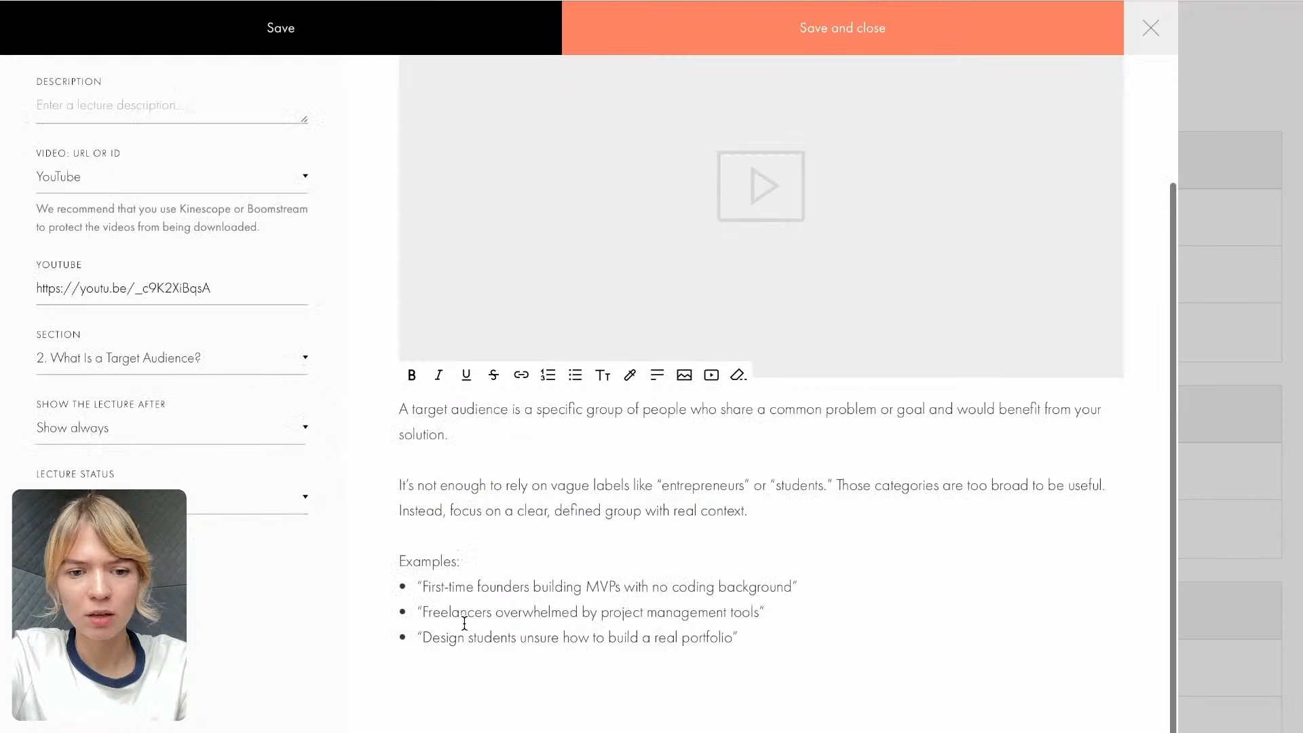
scroll(464, 622, "down", 1)
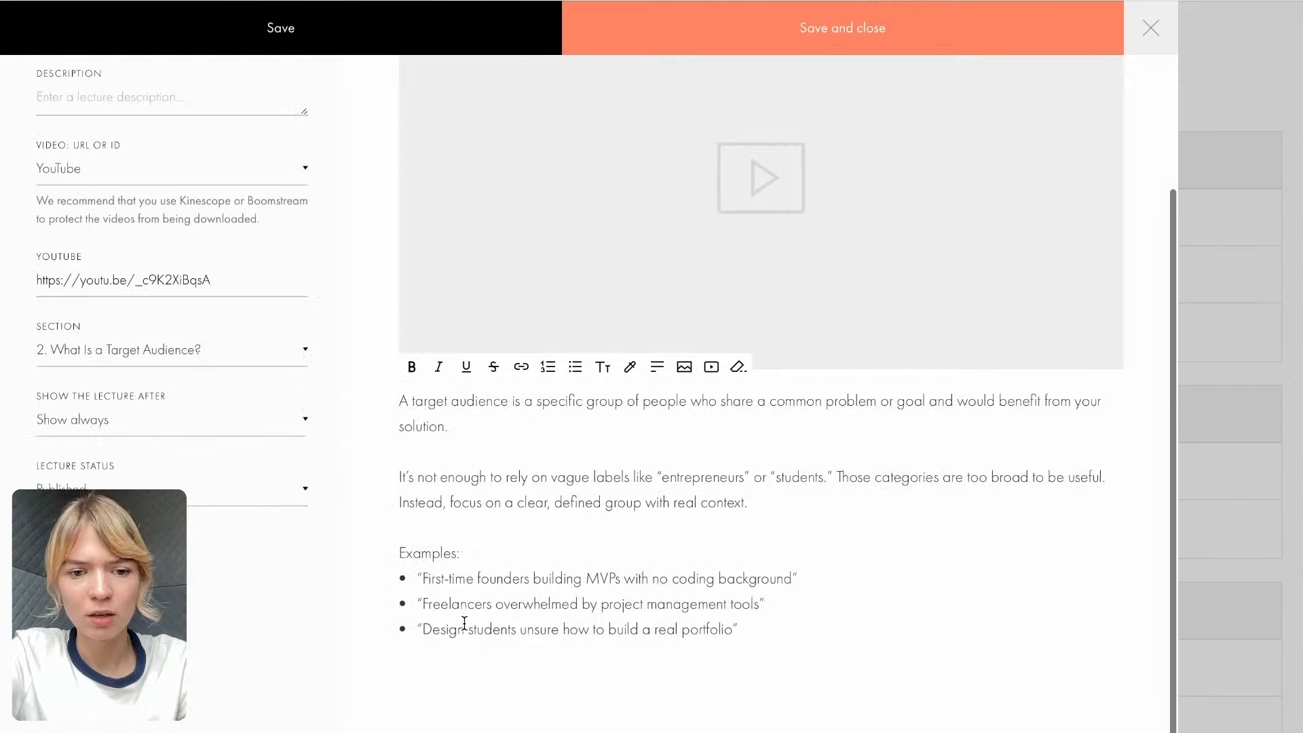
- Make the word "Examples:" bold in the text under the video and check the spacing between the paragraphs
left_click_drag(463, 554, 401, 554)
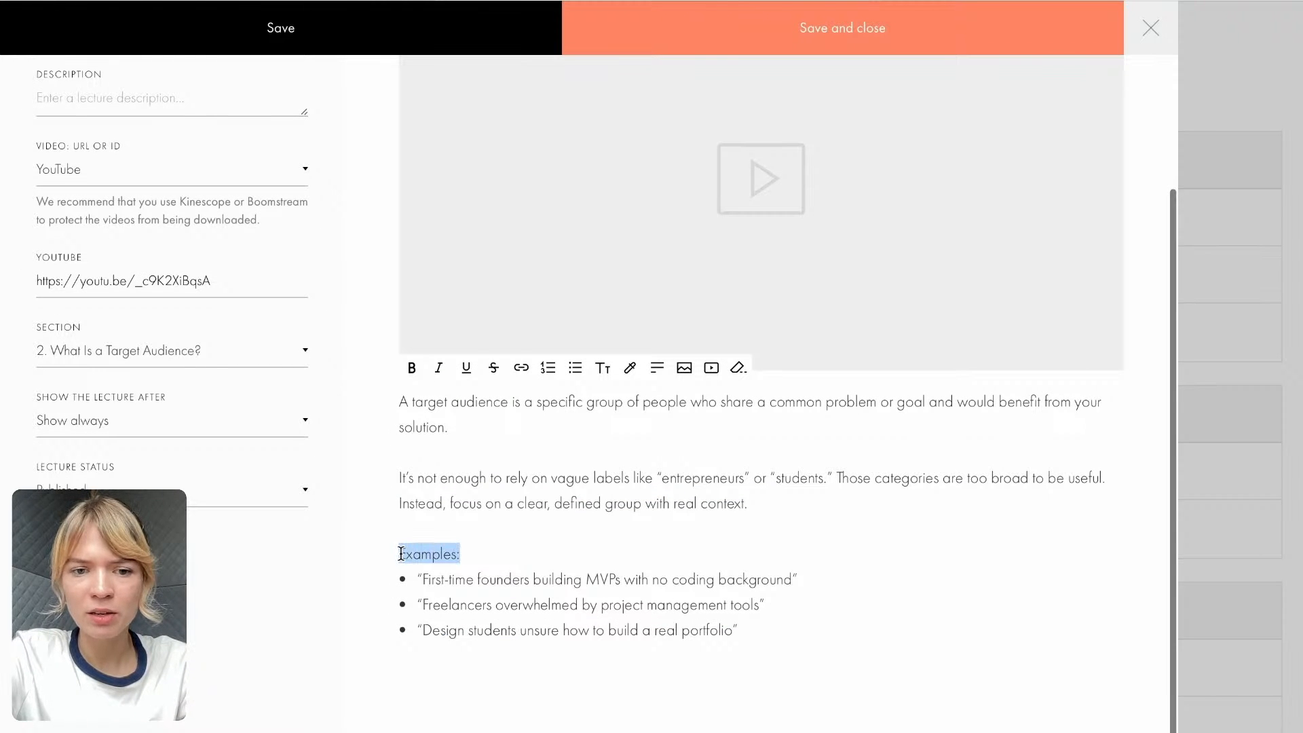
left_click(411, 367)
left_click(534, 630)
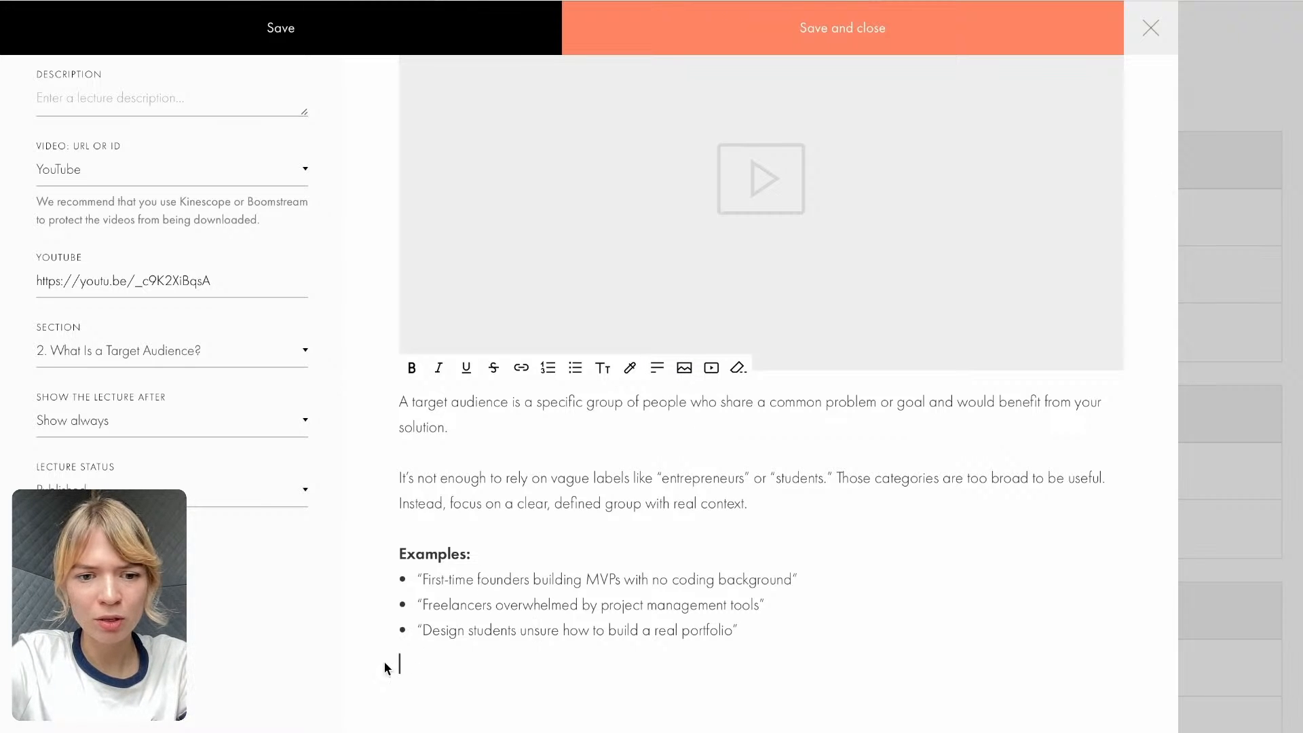
scroll(488, 347, "up", 3)
left_click(426, 623)
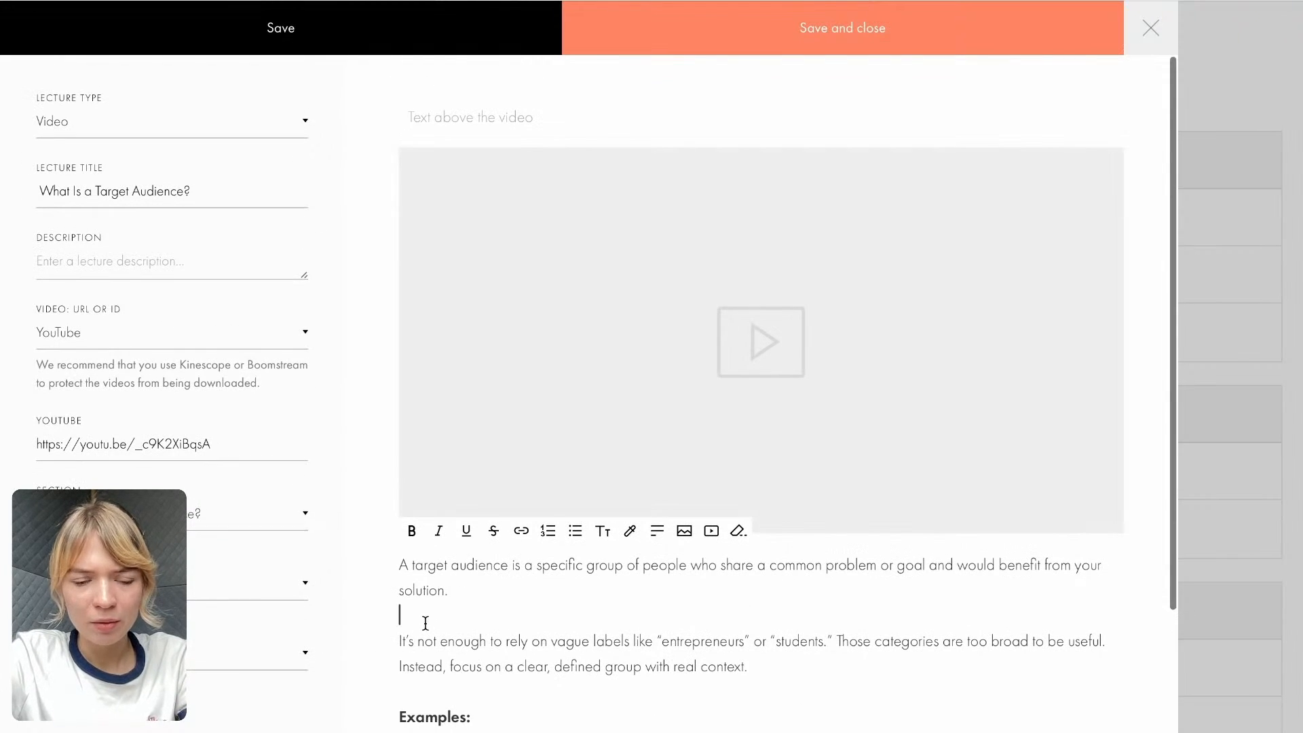
scroll(426, 623, "down", 3)
left_click(421, 665)
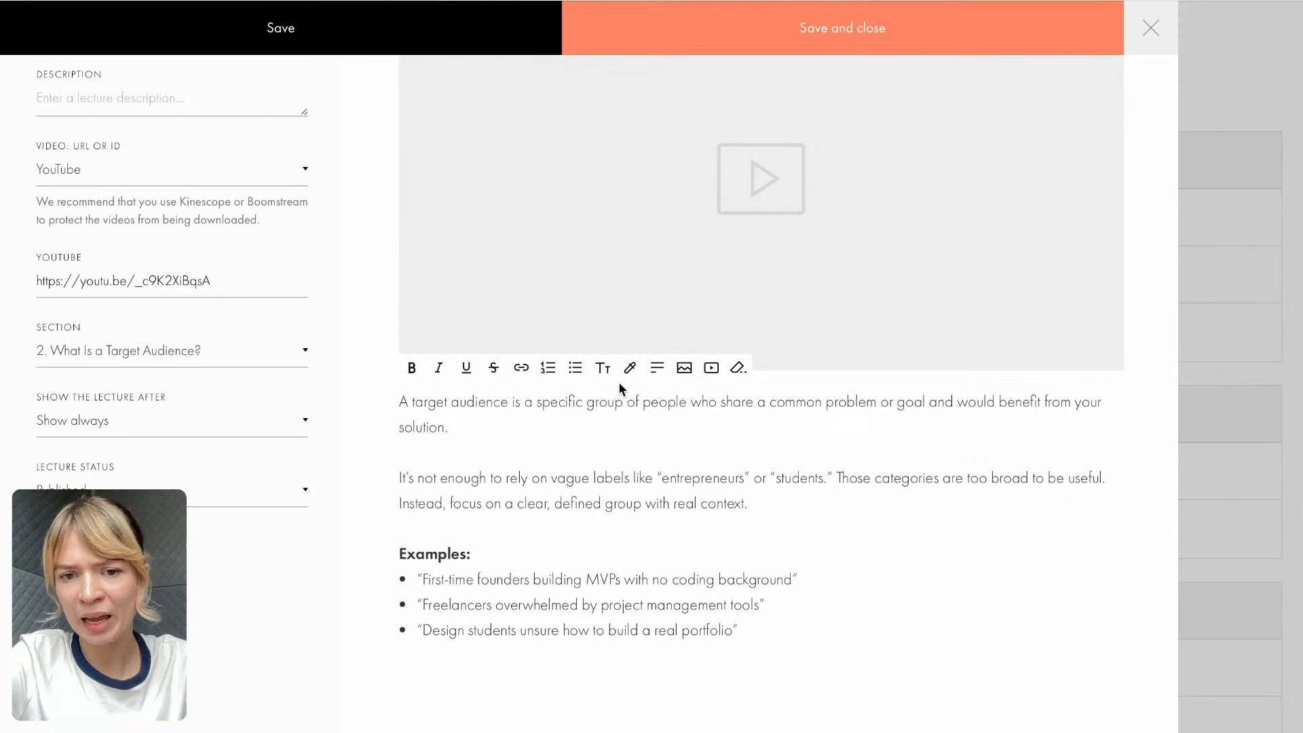
scroll(504, 535, "up", 3)
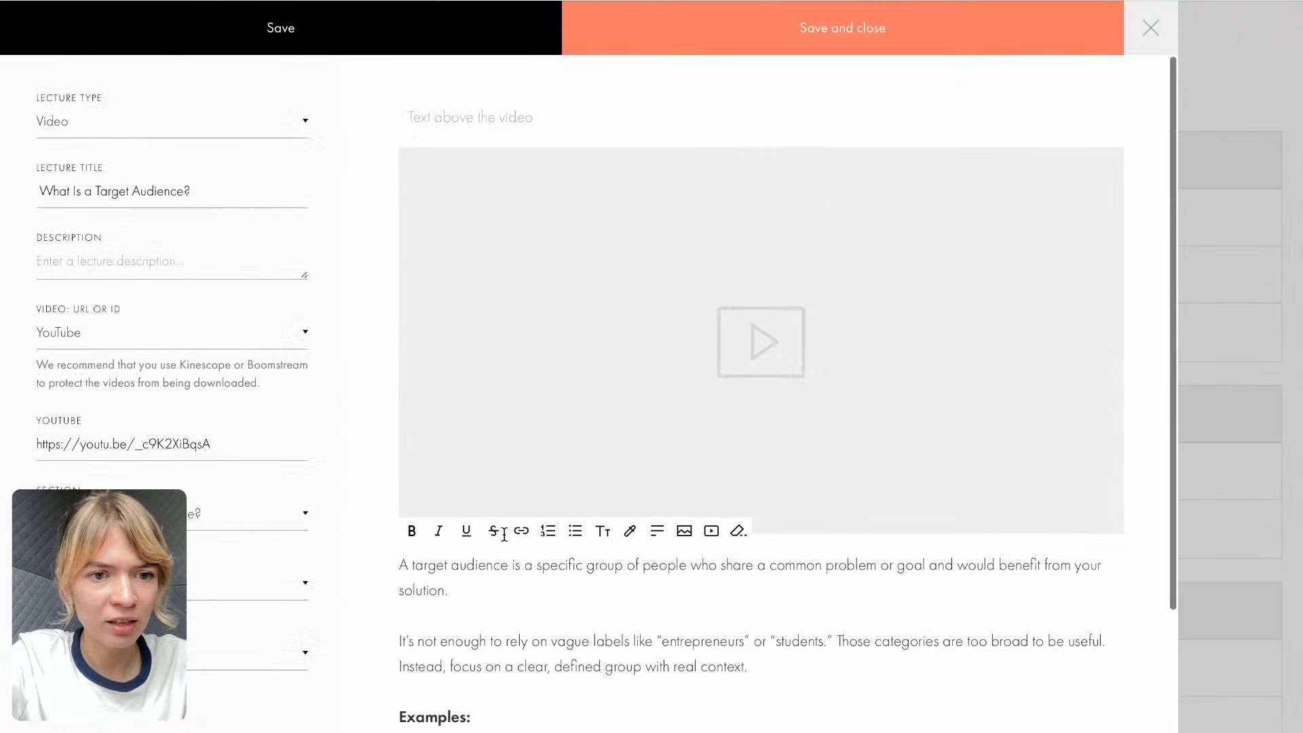
- Copy the first paragraph under the video, beginning "A target audience is a specific group of people", into the lecture description
scroll(495, 585, "down", 1)
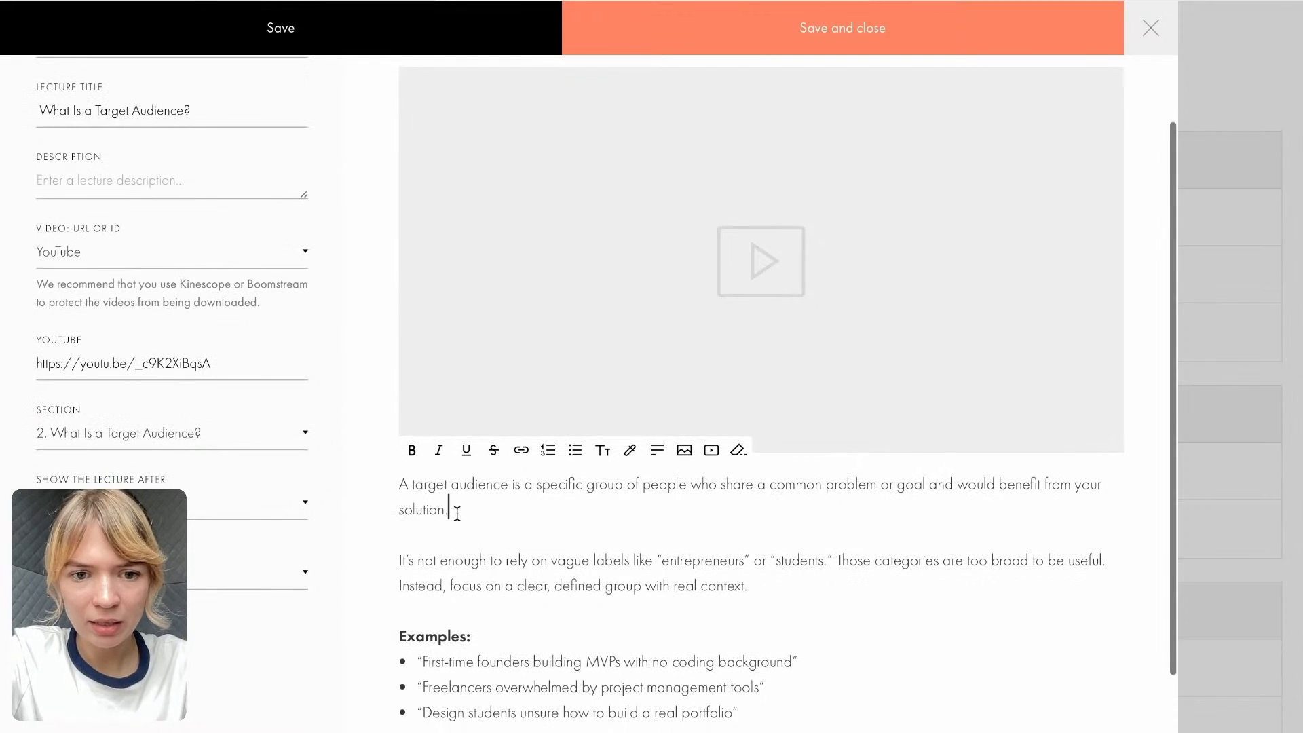
left_click_drag(457, 514, 387, 477)
scroll(373, 462, "up", 1)
left_click(164, 276)
key("ctrl+v")
- Remove the final period from the lecture description and save the "What Is a Target Audience?" lecture
left_click_drag(200, 265, 2, 265)
left_click_drag(447, 588, 399, 563)
left_click(102, 266)
left_click_drag(176, 267, 2, 266)
key("Right")
key("BackSpace")
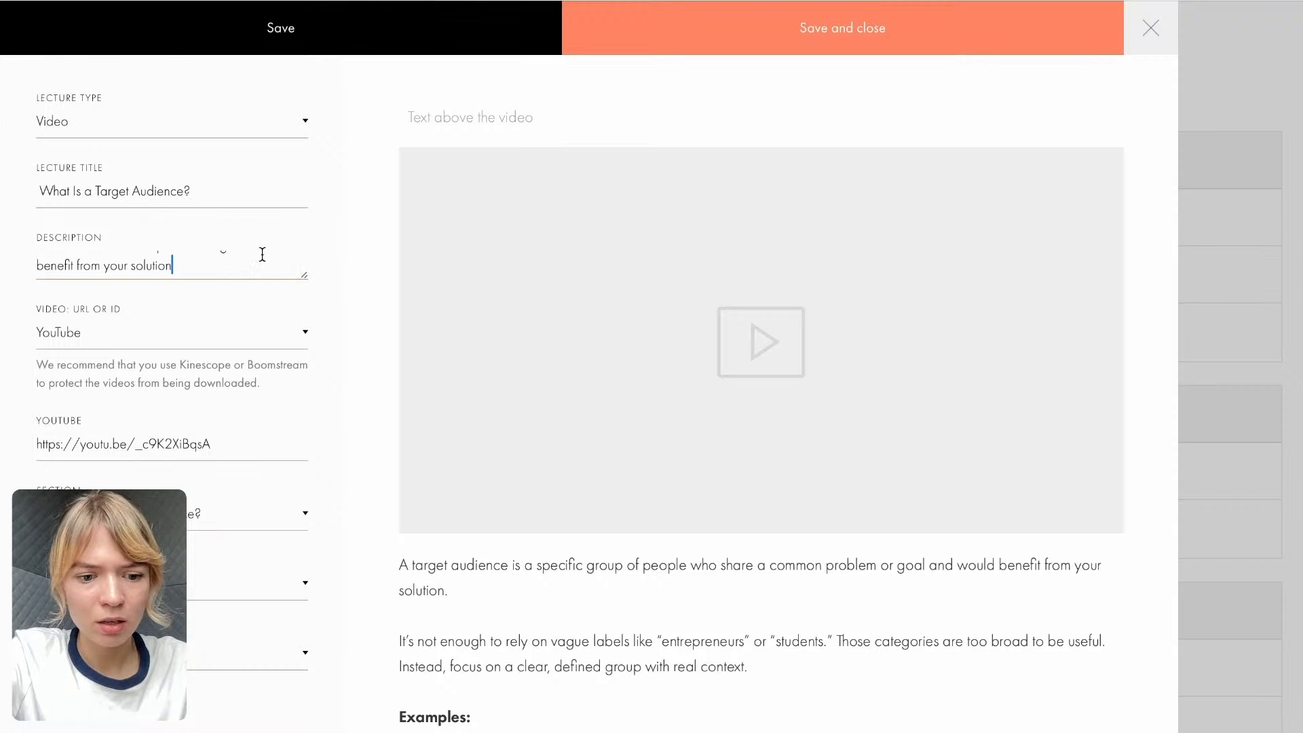
key("ctrl+a")
key("BackSpace")
key("ctrl+z")
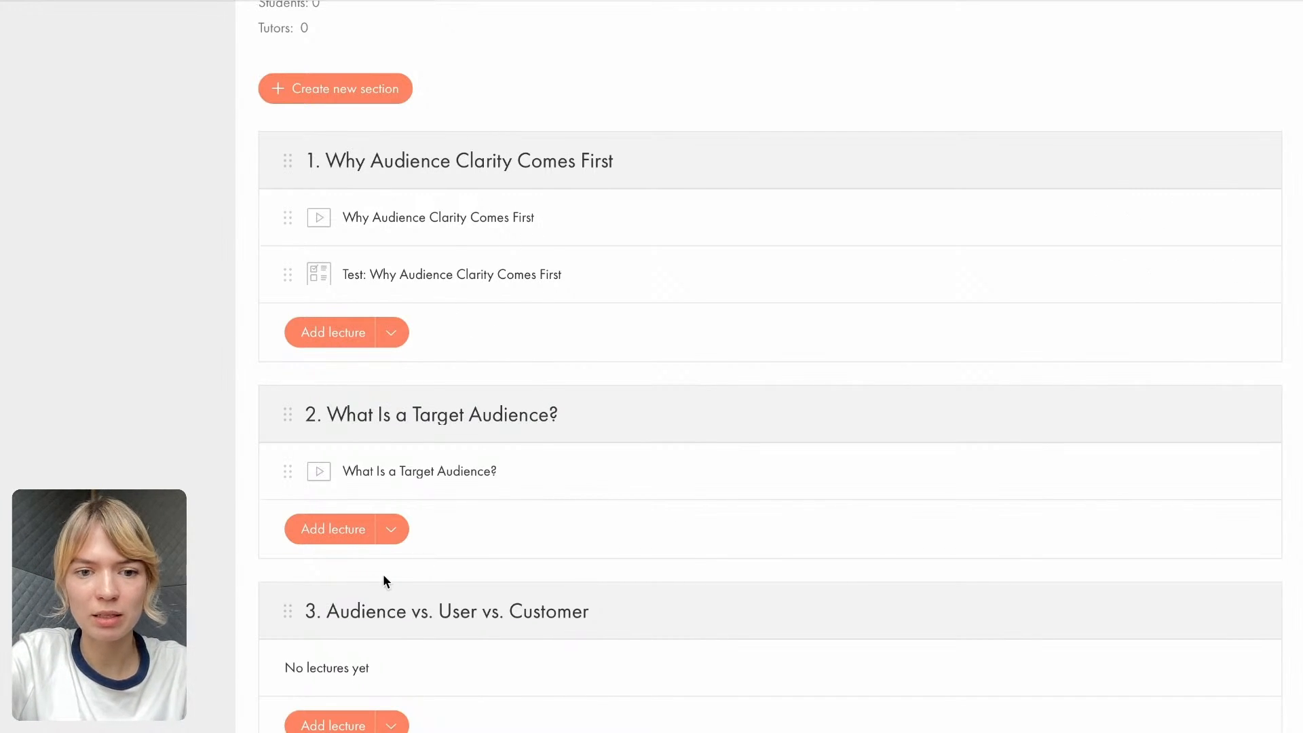
scroll(390, 579, "down", 3)
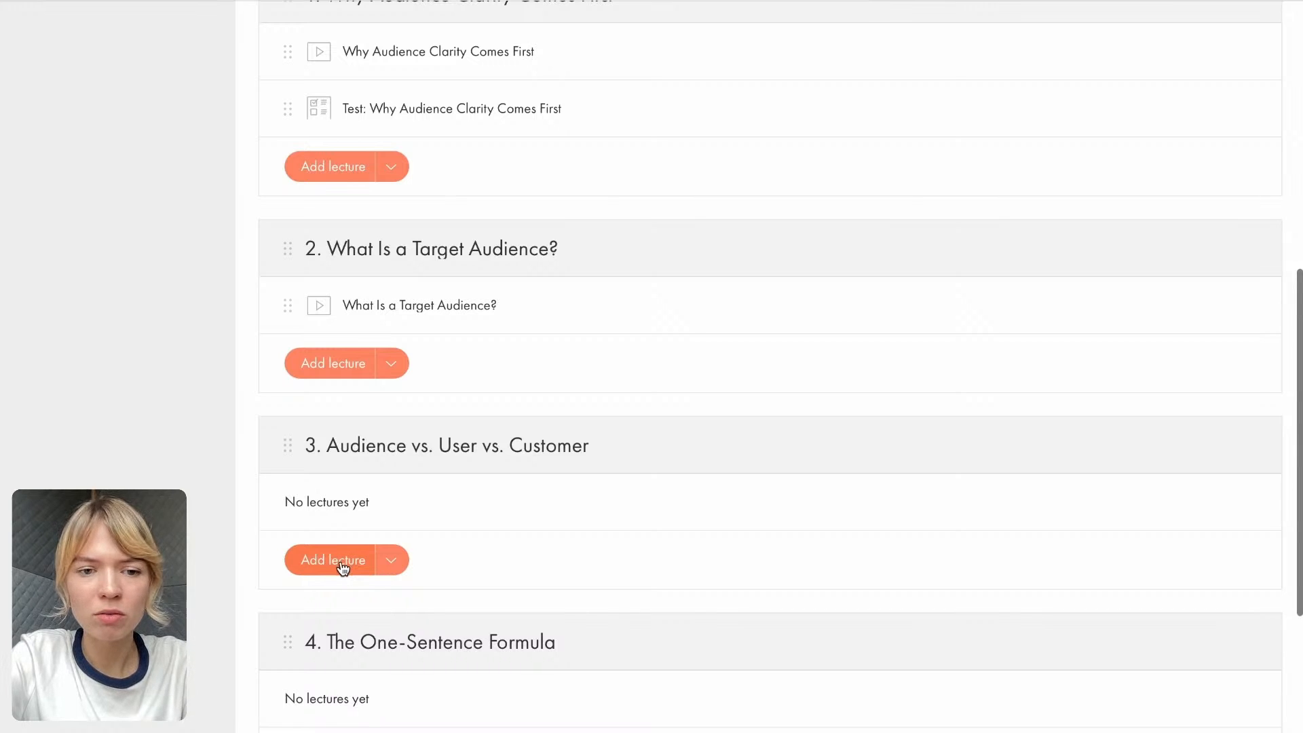
left_click(390, 561)
left_click(296, 372)
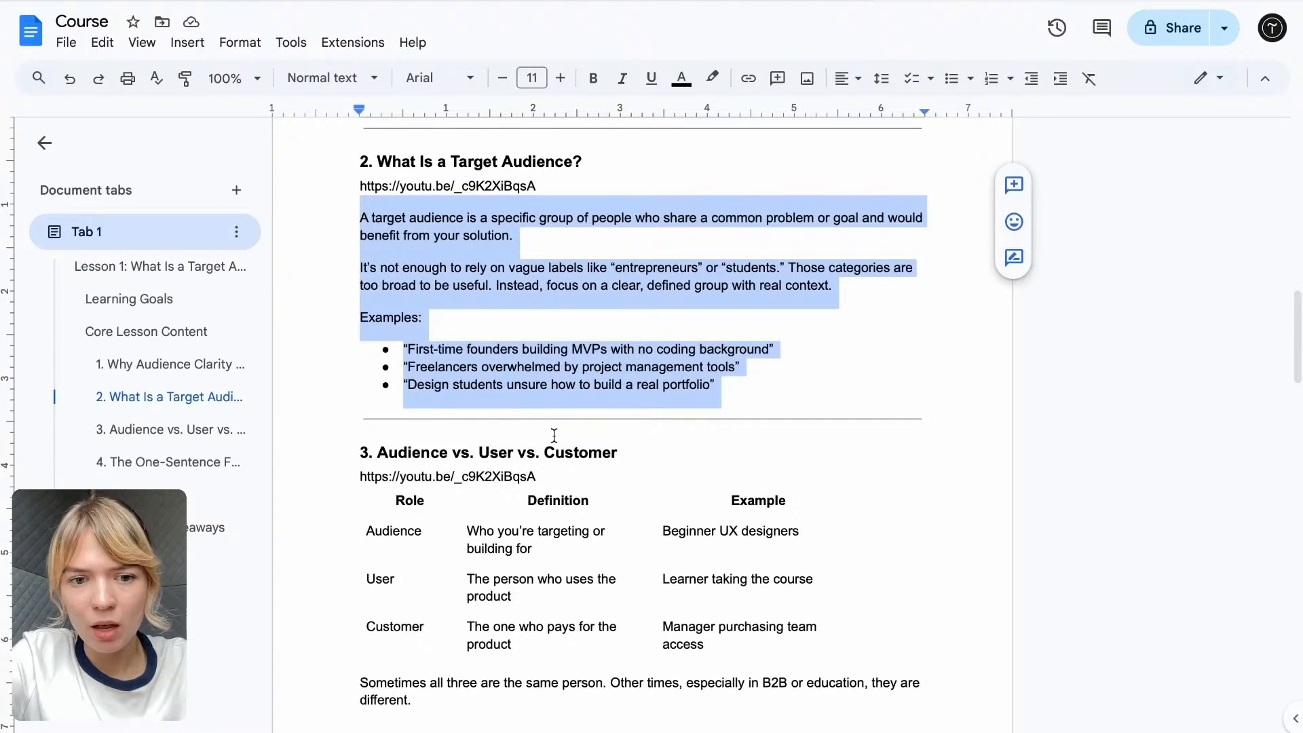
scroll(552, 434, "down", 2)
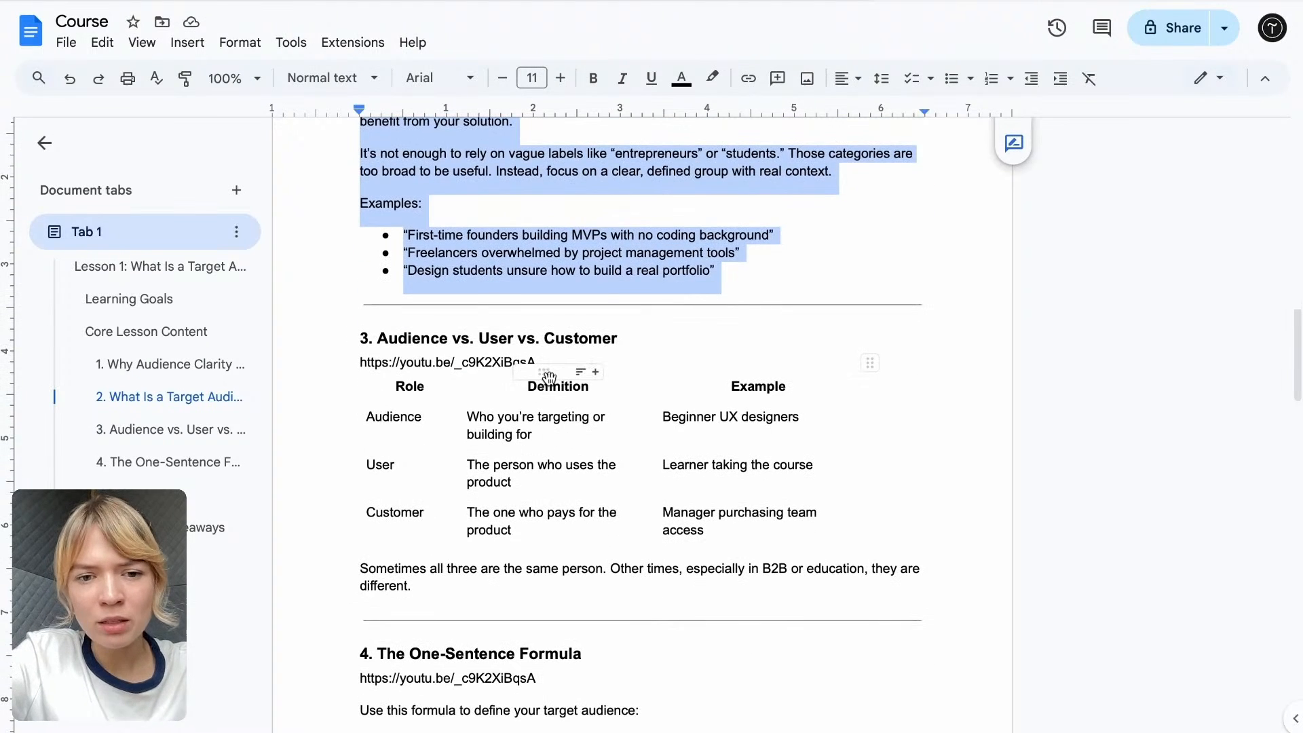
left_click_drag(542, 367, 351, 369)
key("ctrl+c")
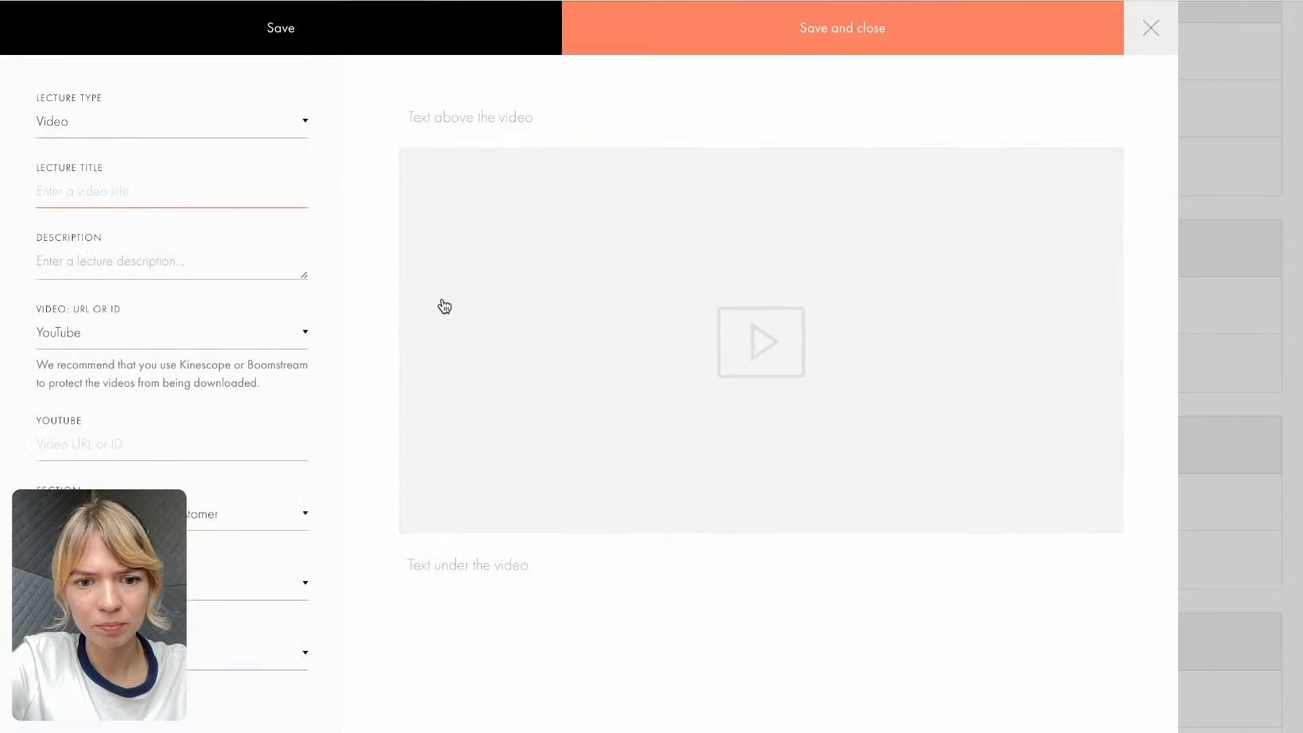
left_click(437, 564)
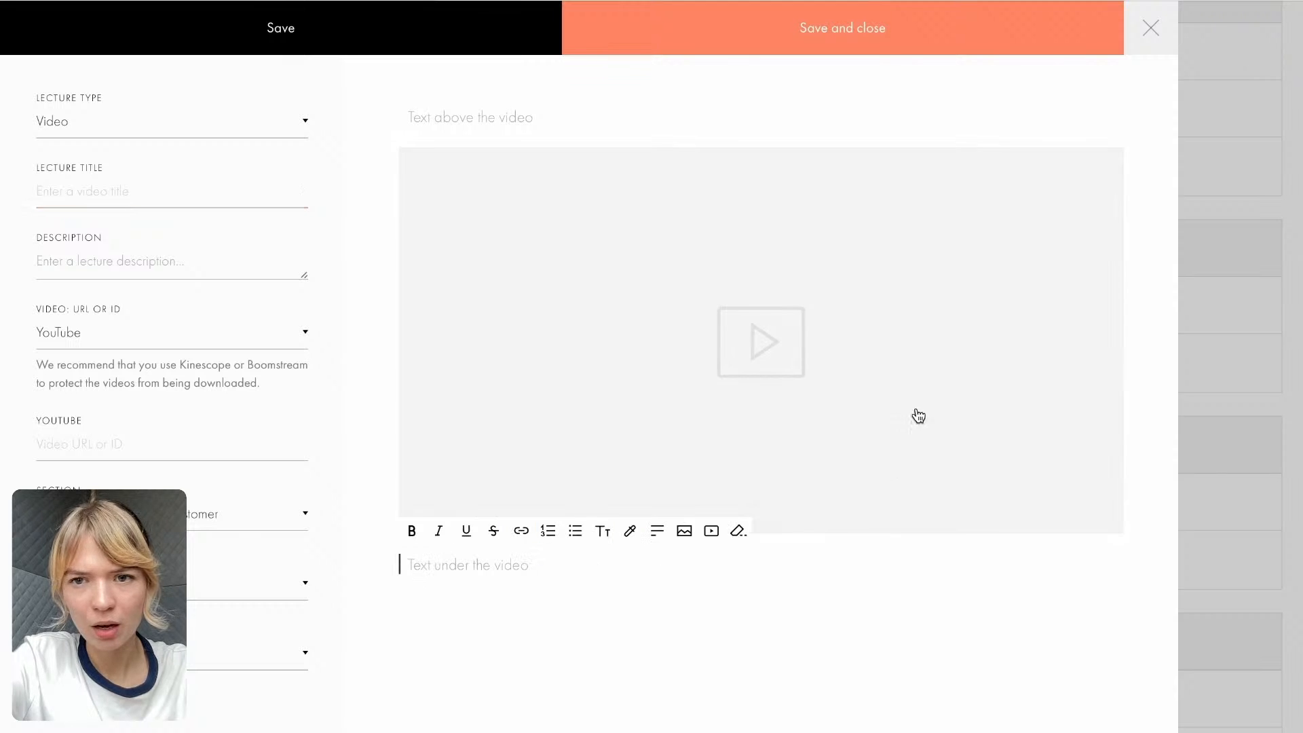
left_click(1173, 42)
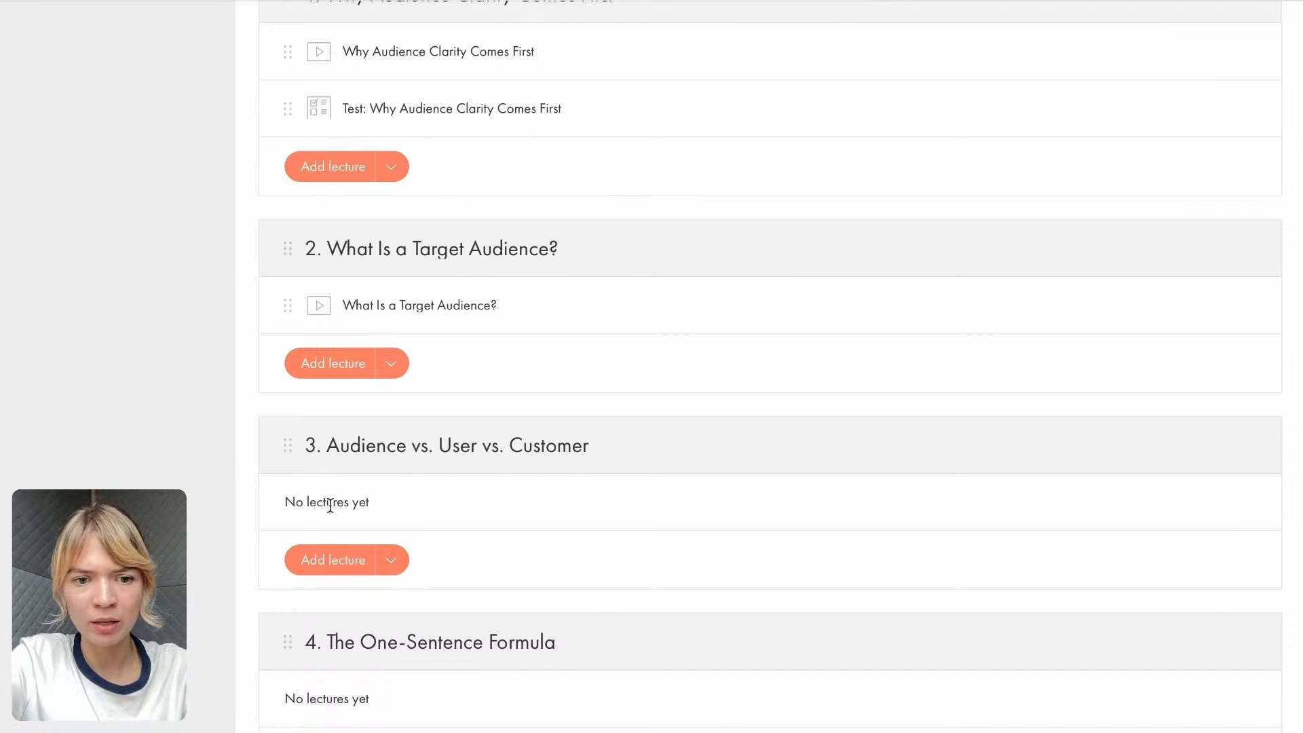
left_click(386, 571)
left_click(292, 366)
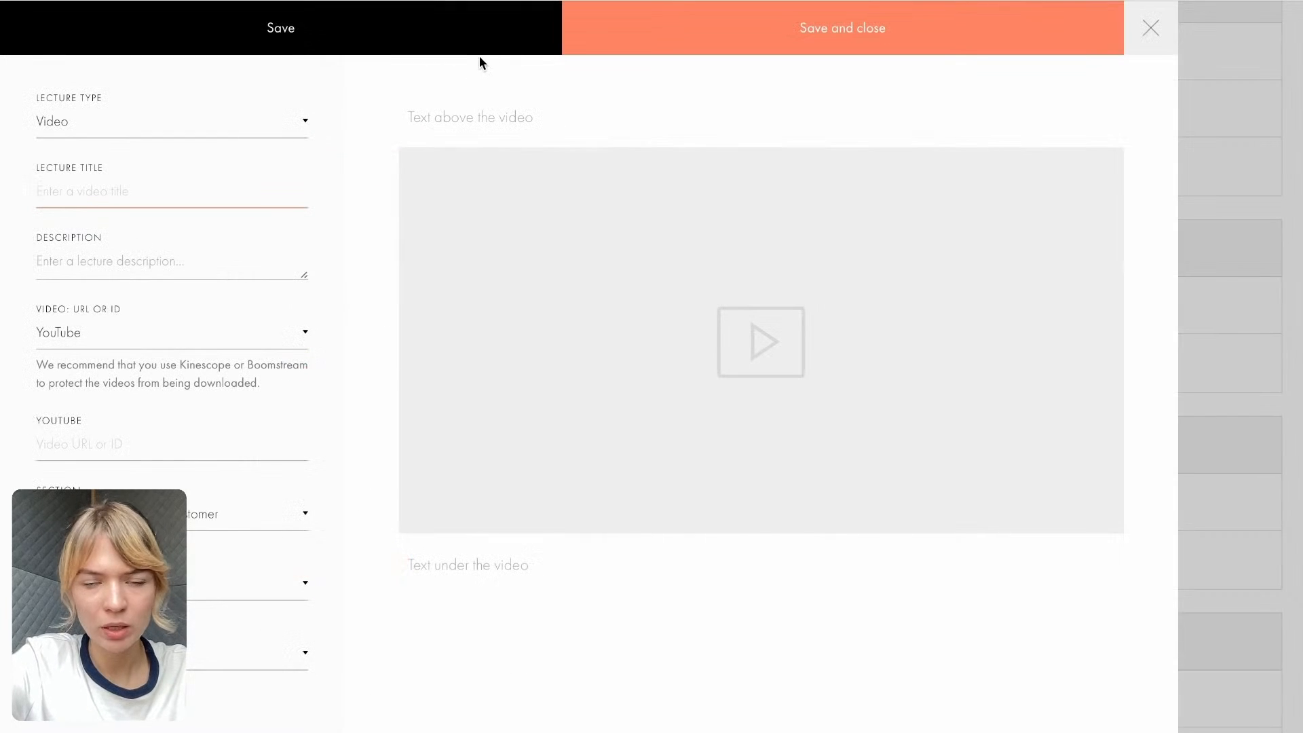
left_click(107, 444)
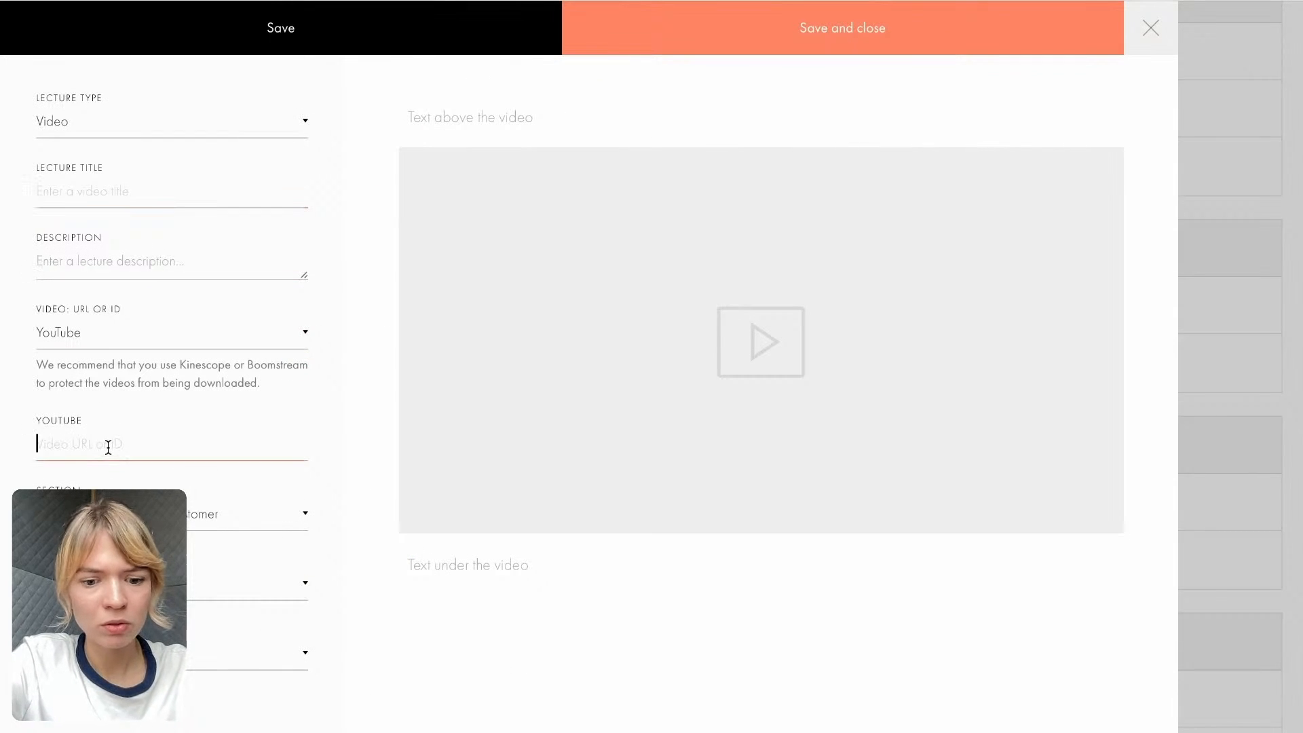
key("ctrl+v")
- Copy the section 3 heading "Audience vs. User vs. Customer" from the Course Google Doc into the lecture title and save the video lecture
left_click(925, 1)
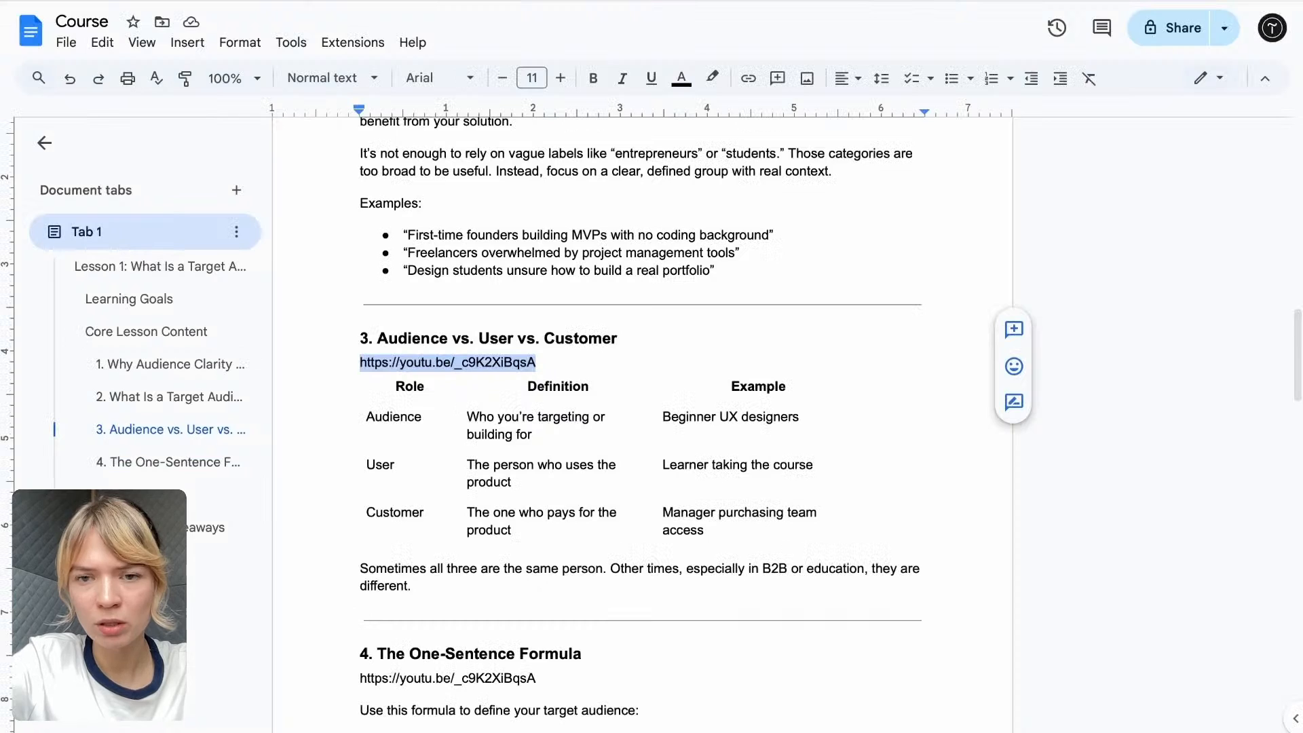
left_click_drag(432, 590, 337, 575)
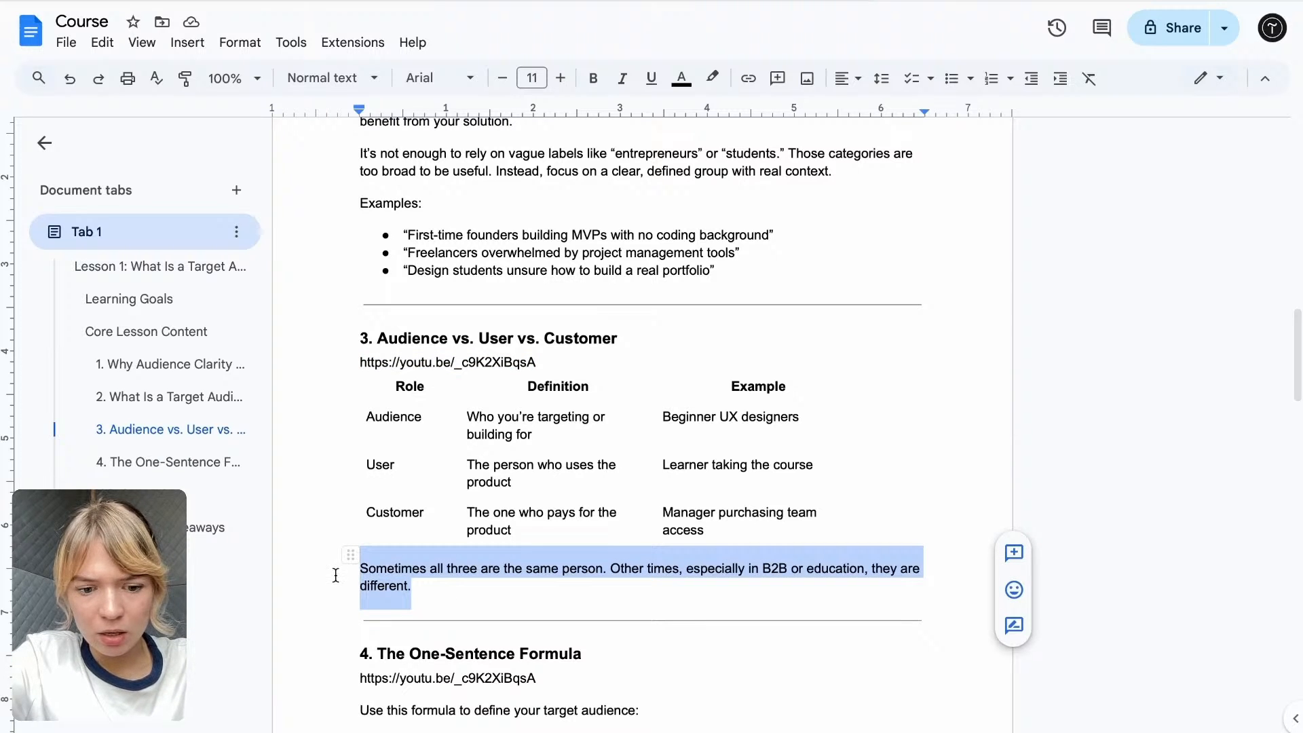
scroll(469, 565, "down", 1)
left_click_drag(618, 311, 383, 313)
key("ctrl+c")
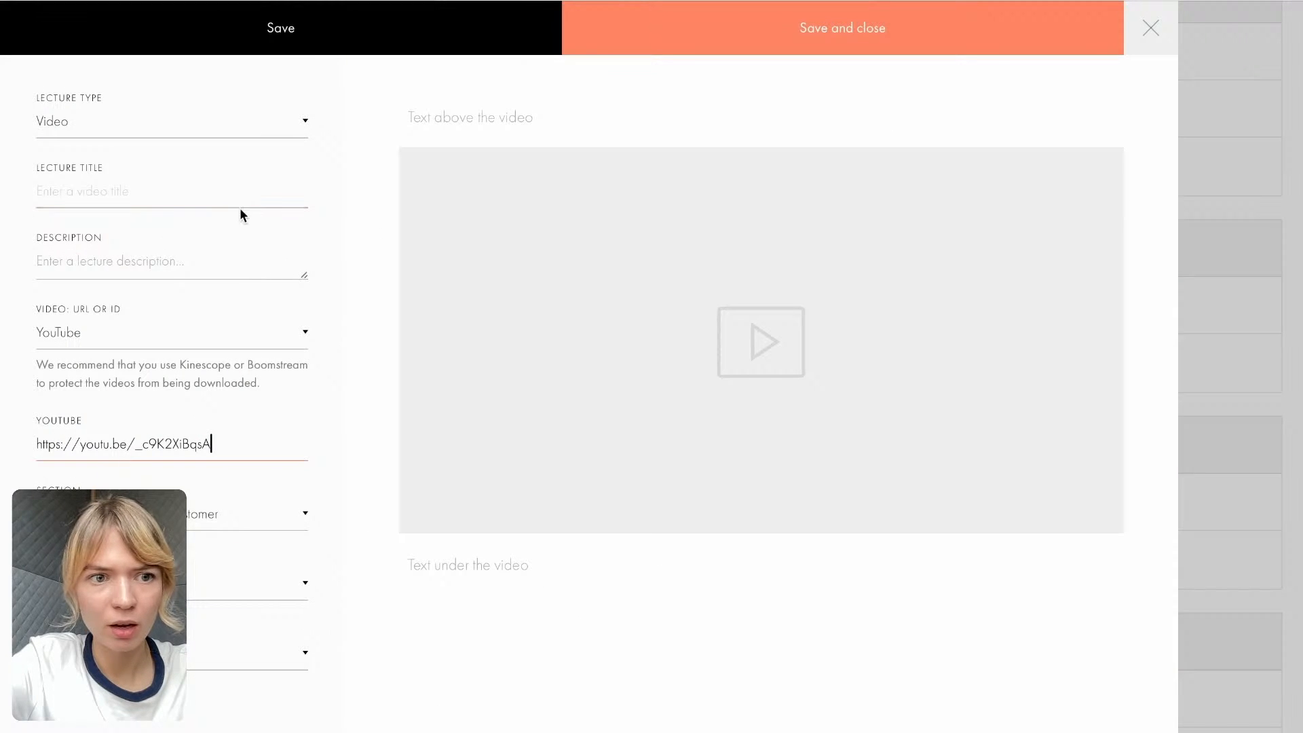
left_click(170, 202)
key("ctrl+v")
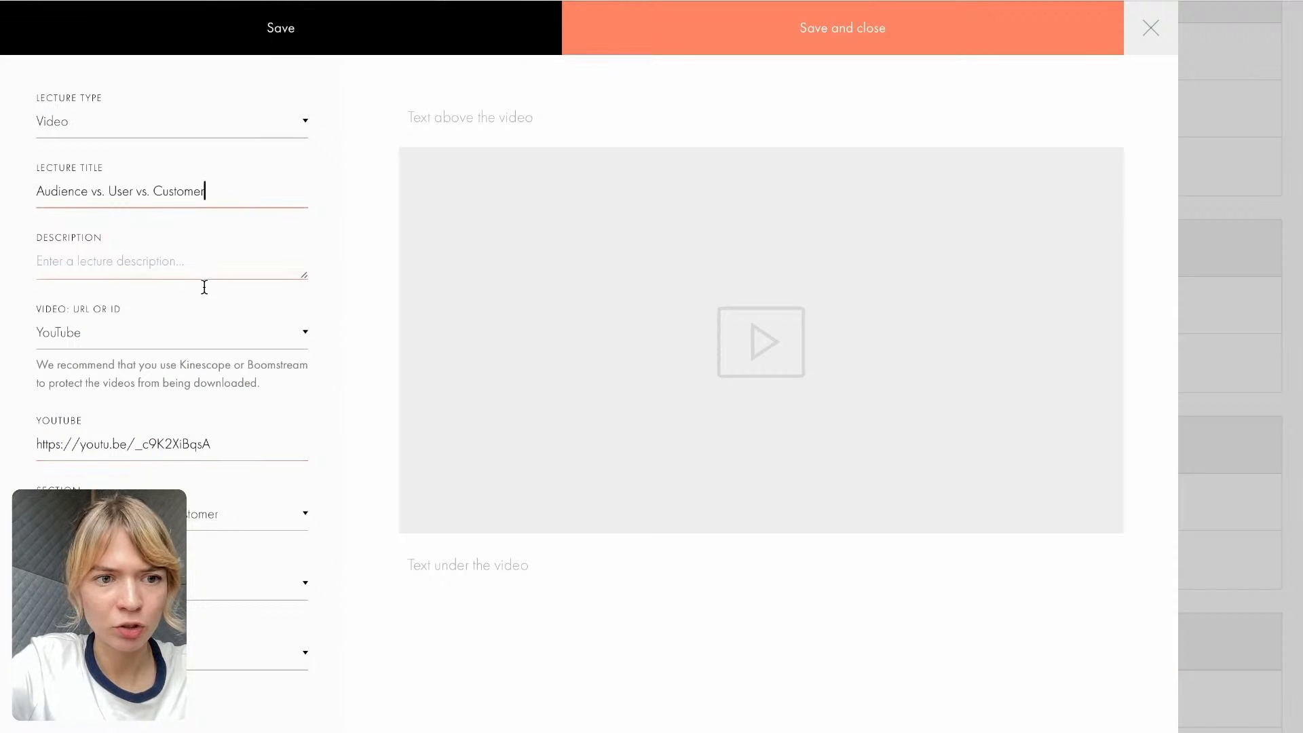
left_click(718, 45)
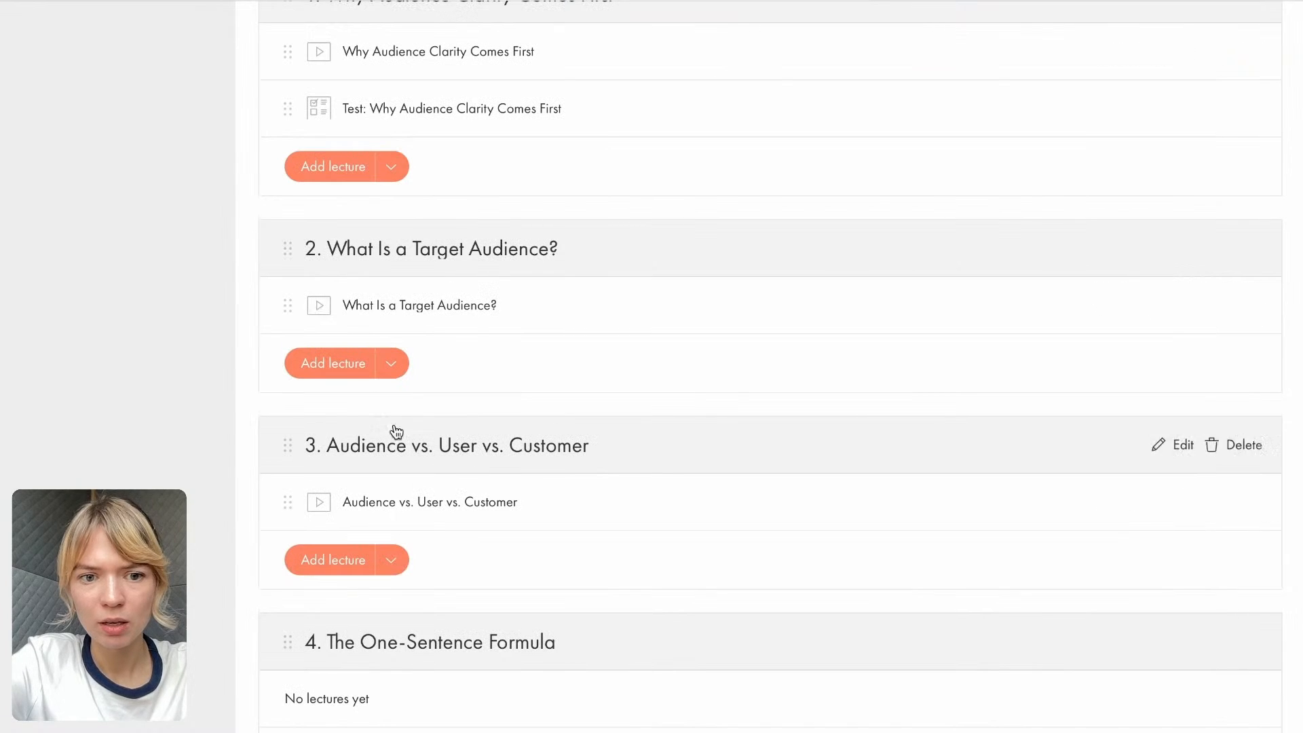
left_click(393, 373)
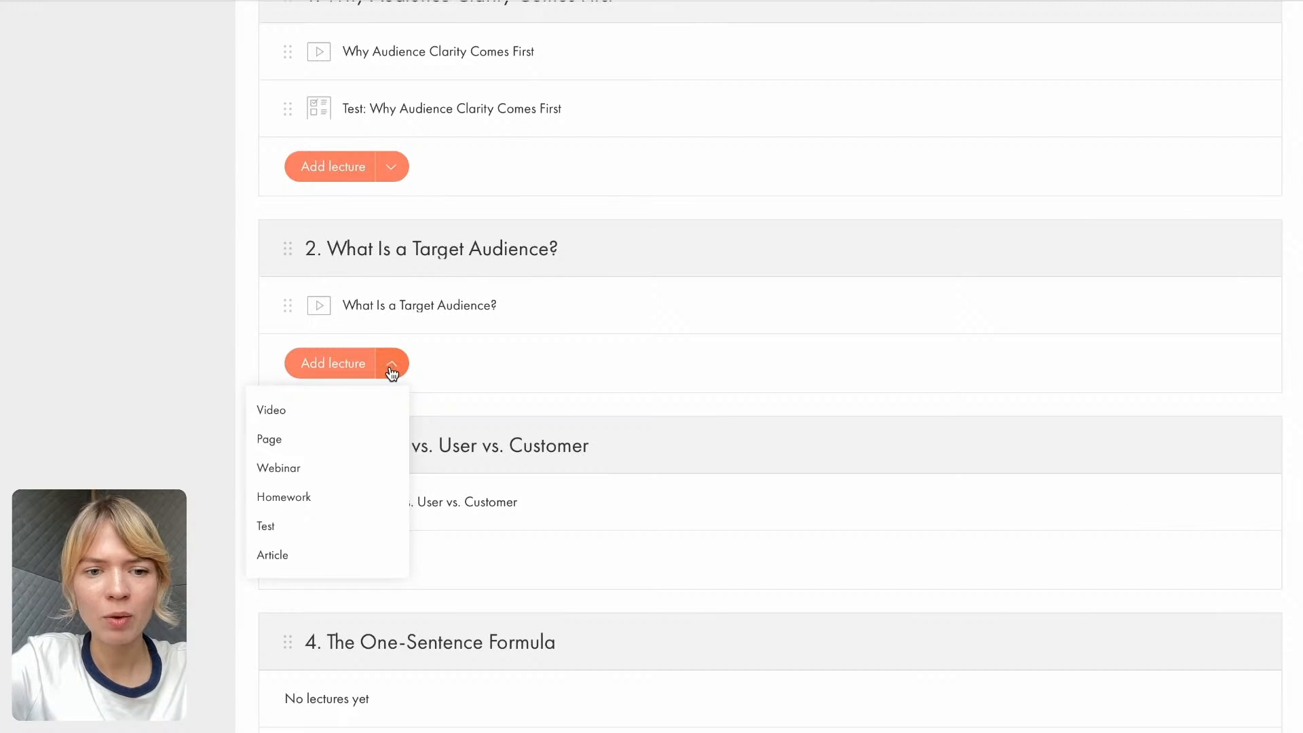
left_click(324, 443)
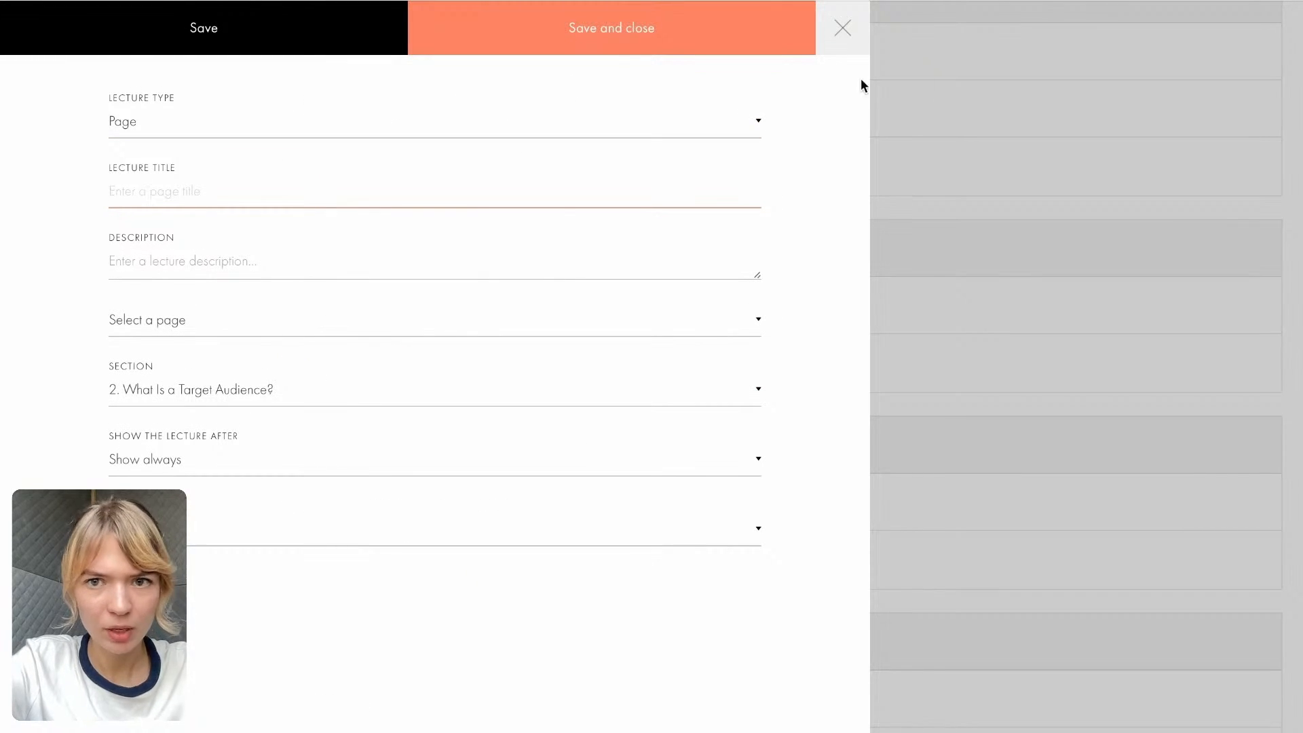
left_click(859, 1)
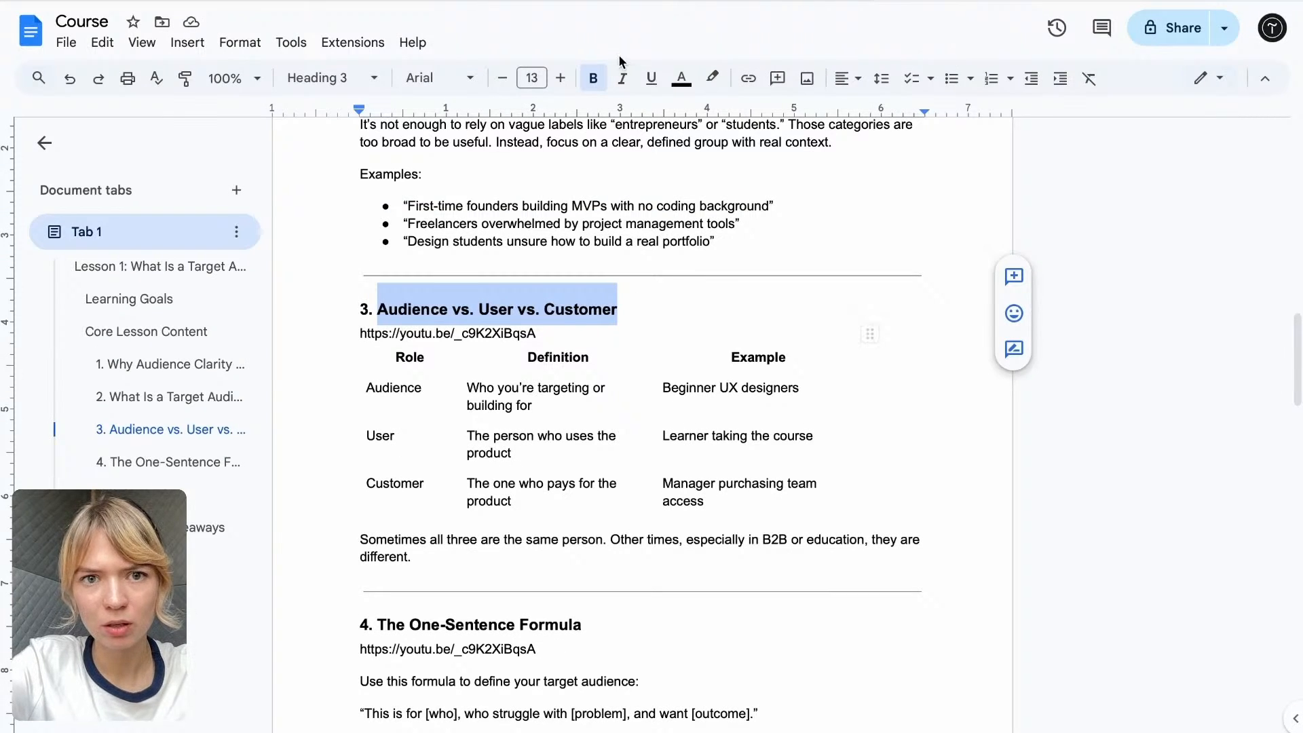
left_click(588, 2)
key("ctrl+v")
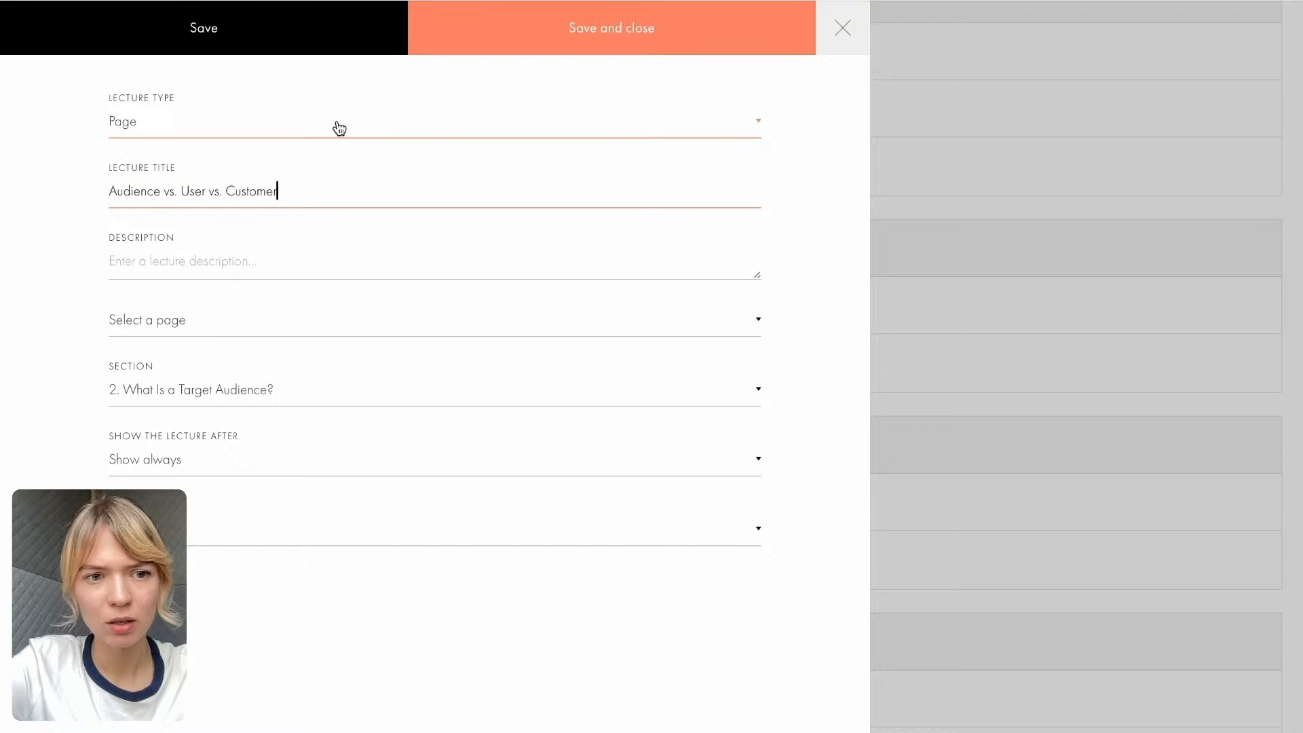
left_click(113, 178)
type("Mater")
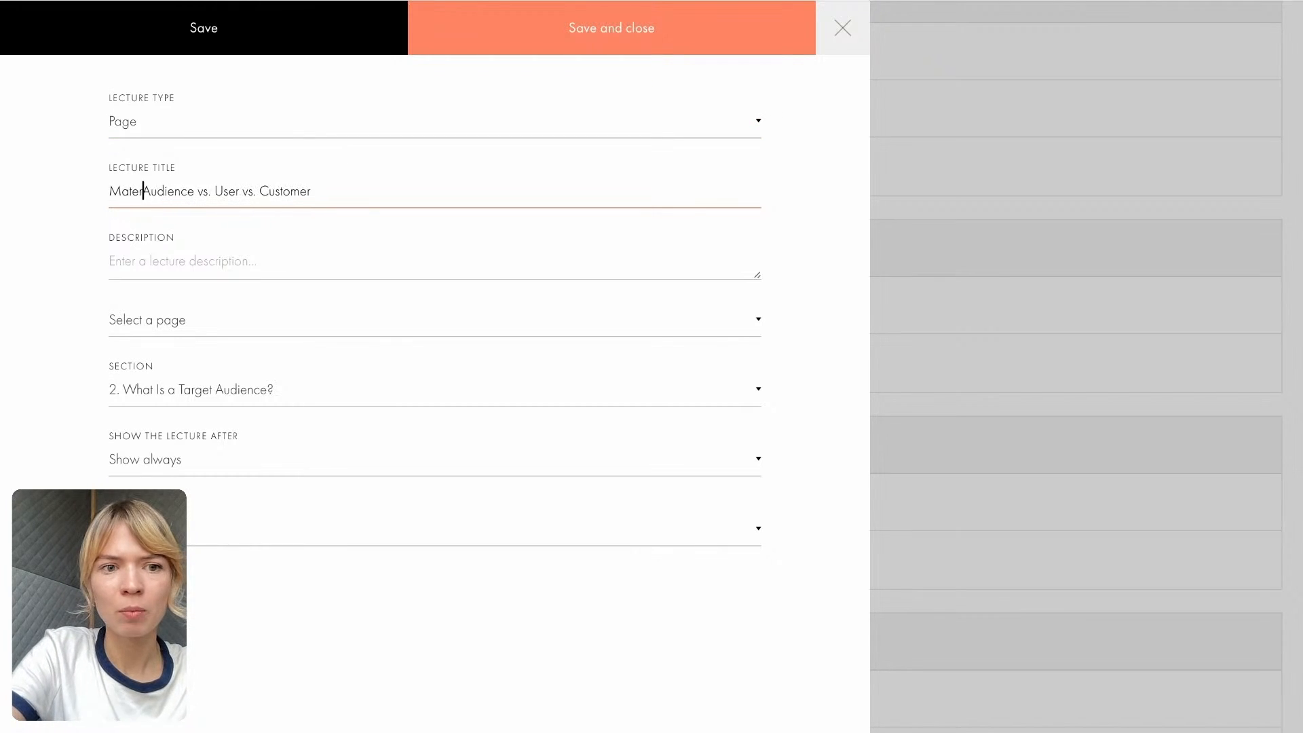
type("ials")
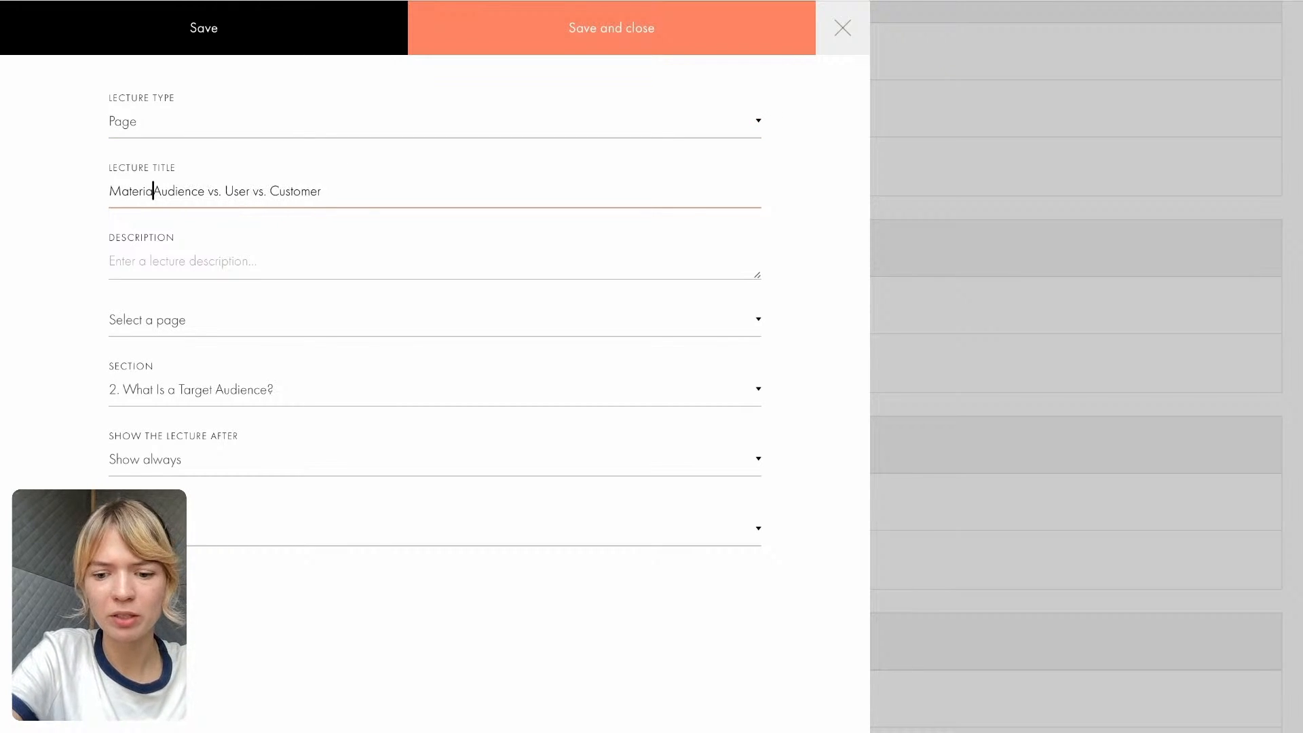
type(":")
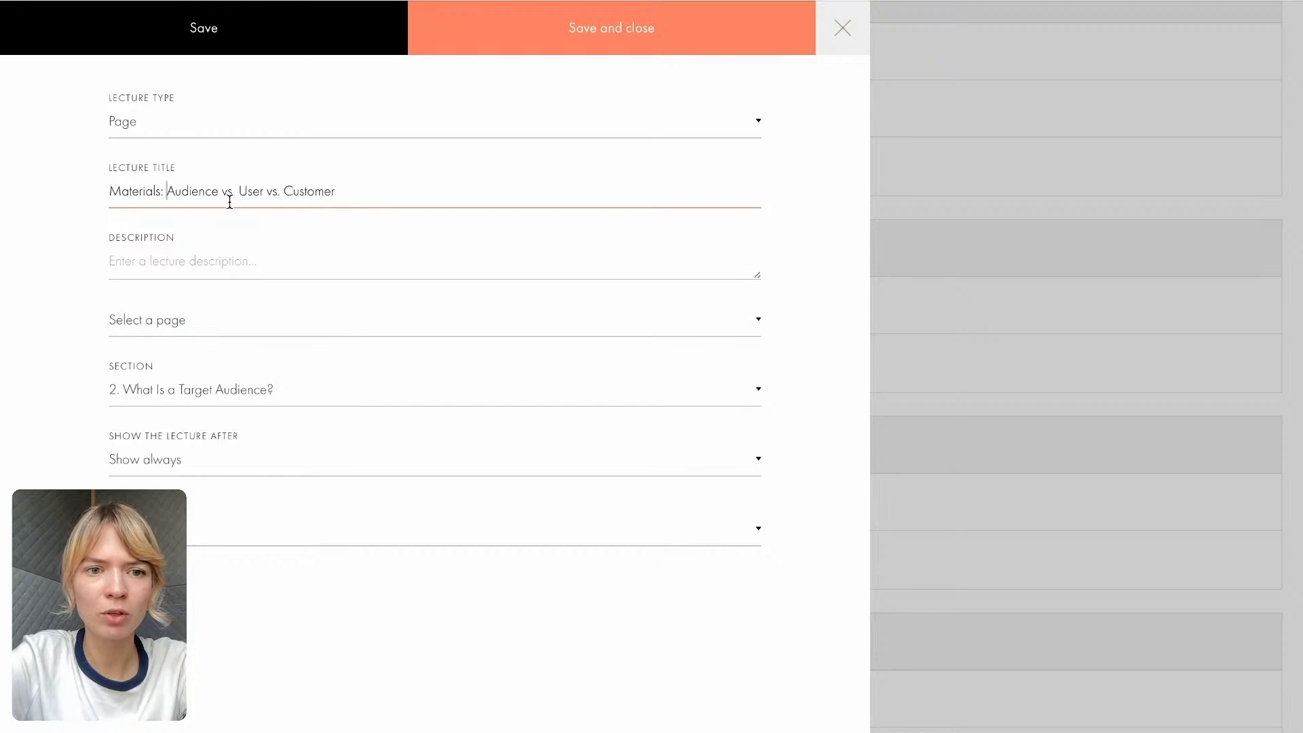
left_click(186, 266)
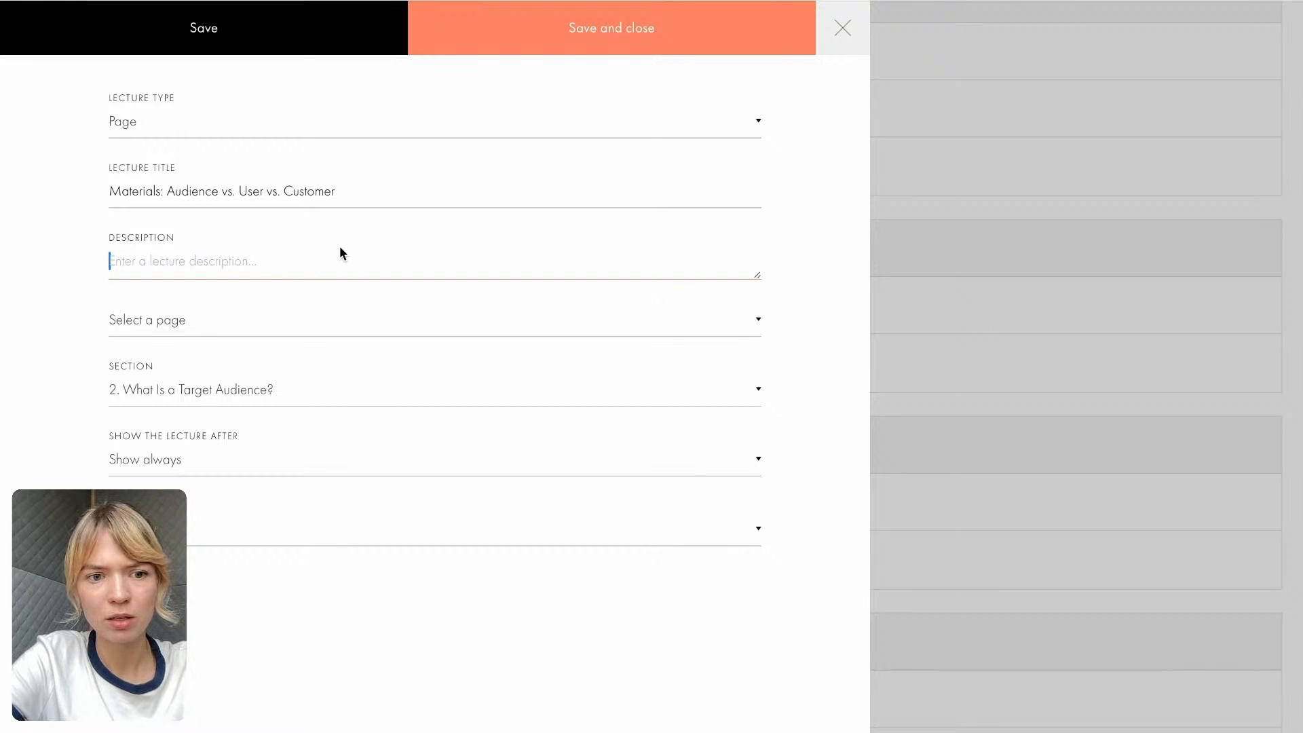
left_click(526, 44)
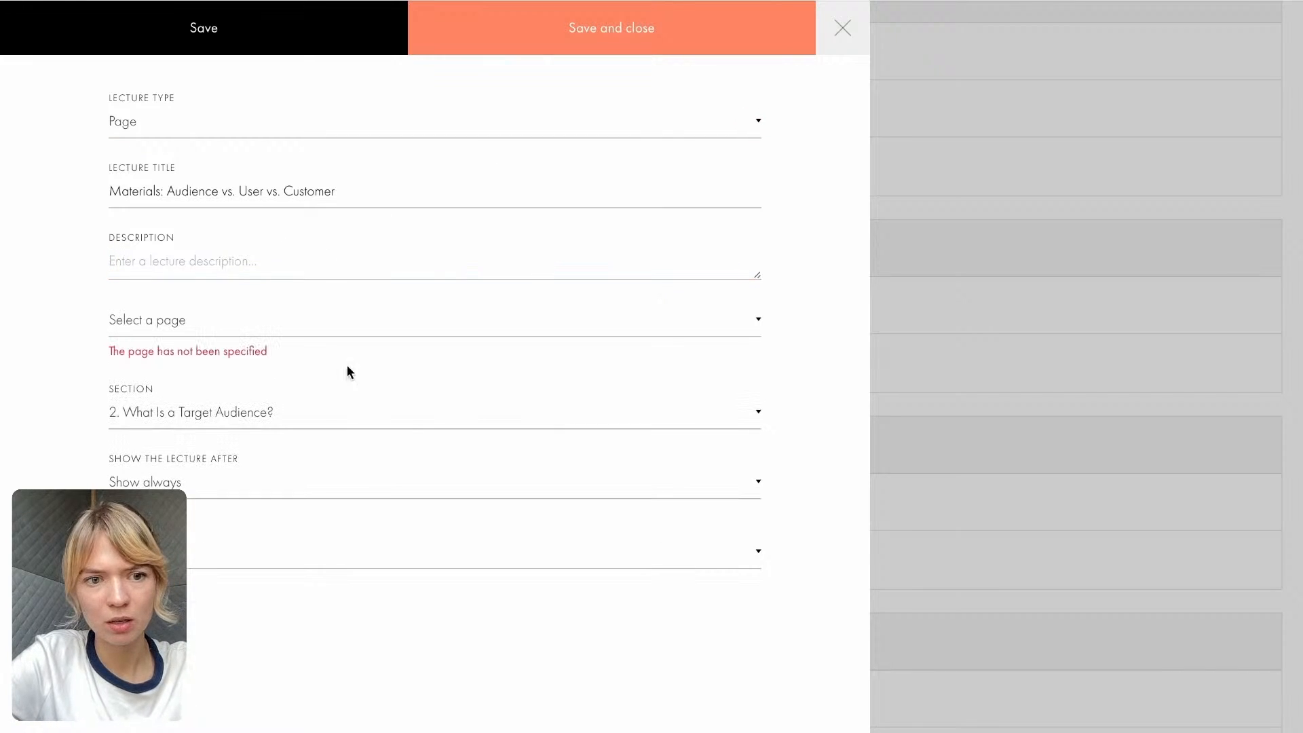
left_click(282, 321)
left_click(230, 368)
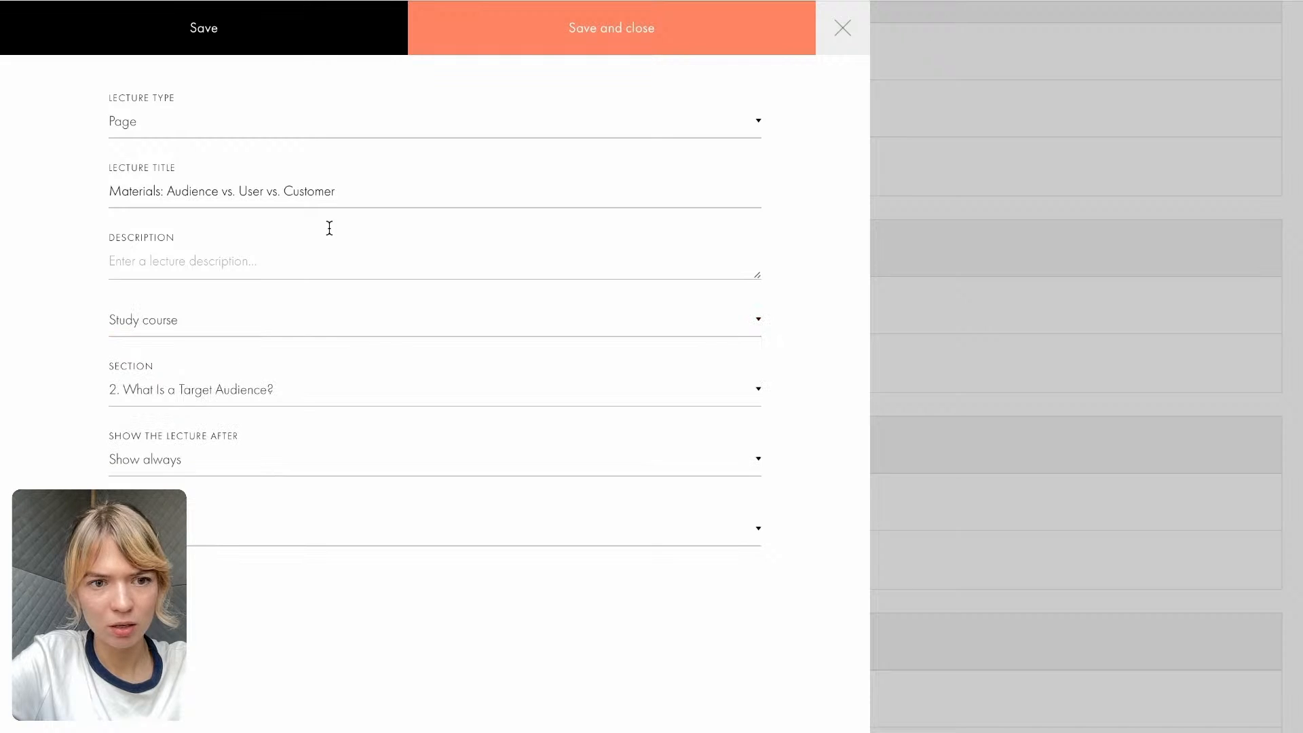
left_click(827, 40)
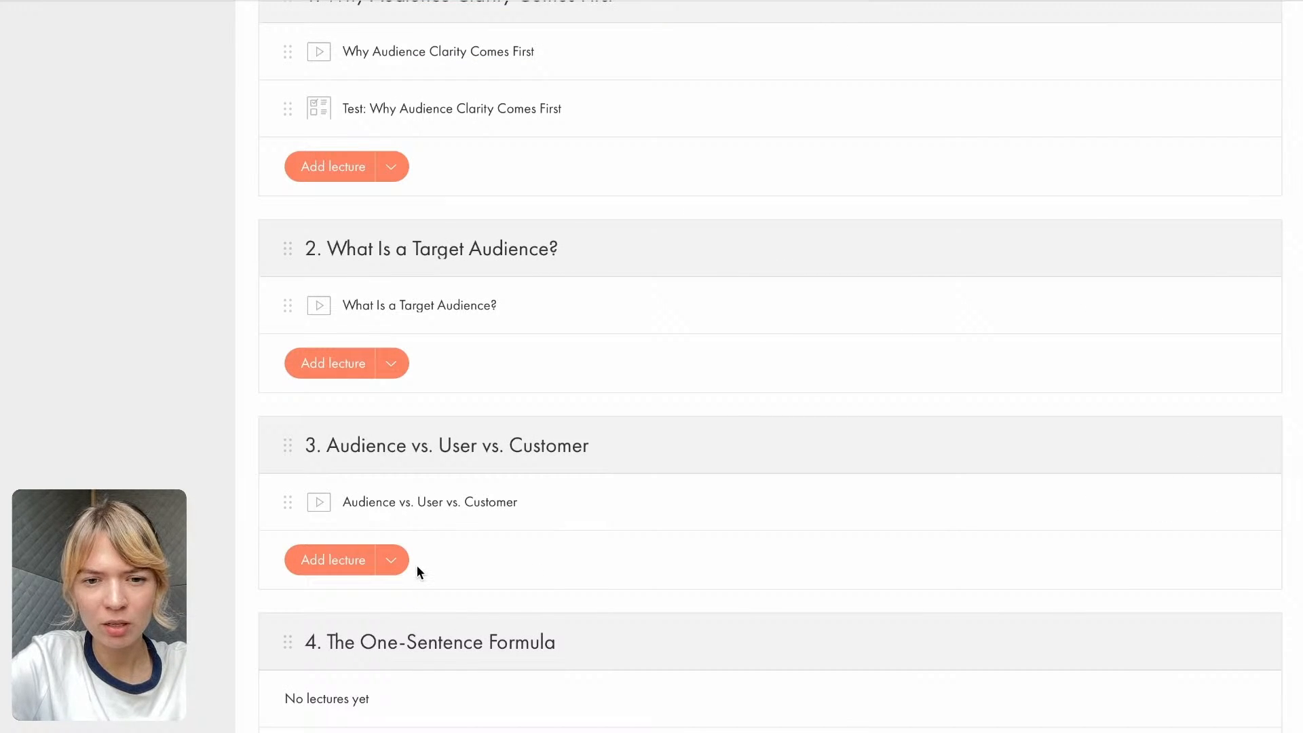
- Add an article lecture titled "Audience vs. User vs. Customer" to section 3
scroll(364, 569, "down", 1)
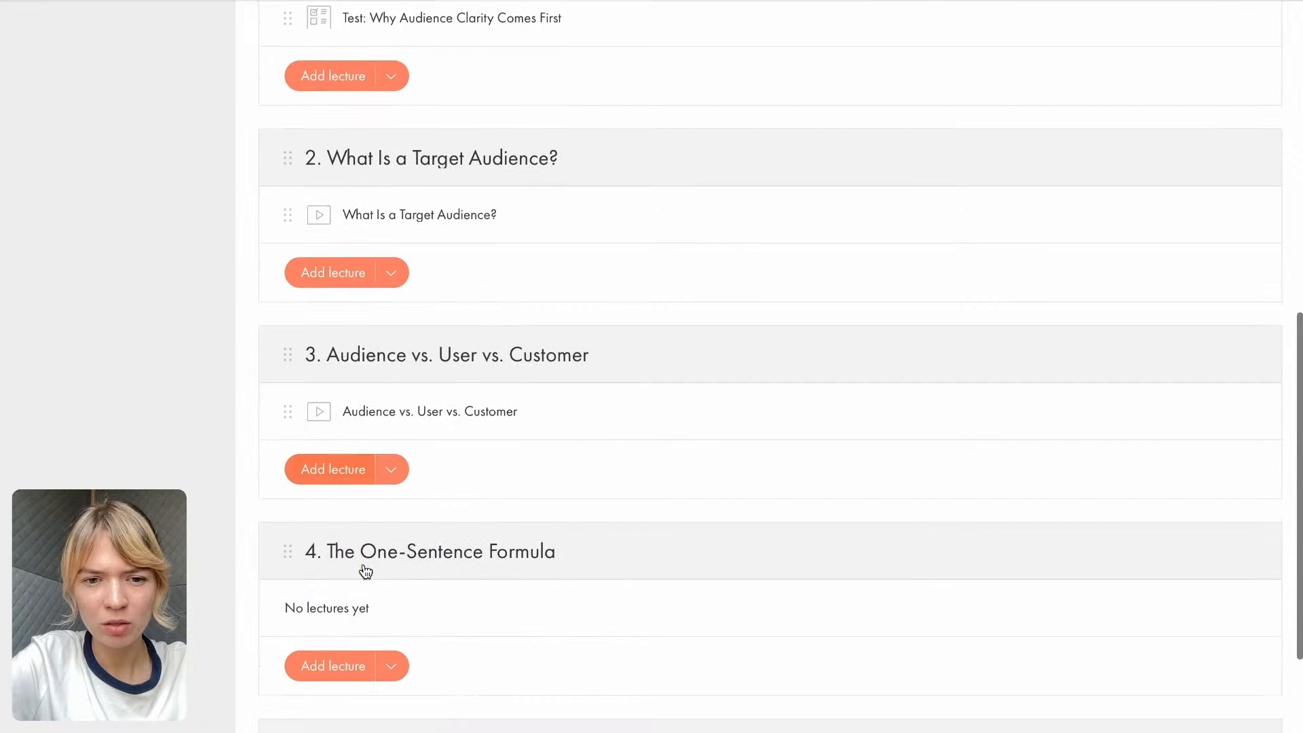
left_click(402, 471)
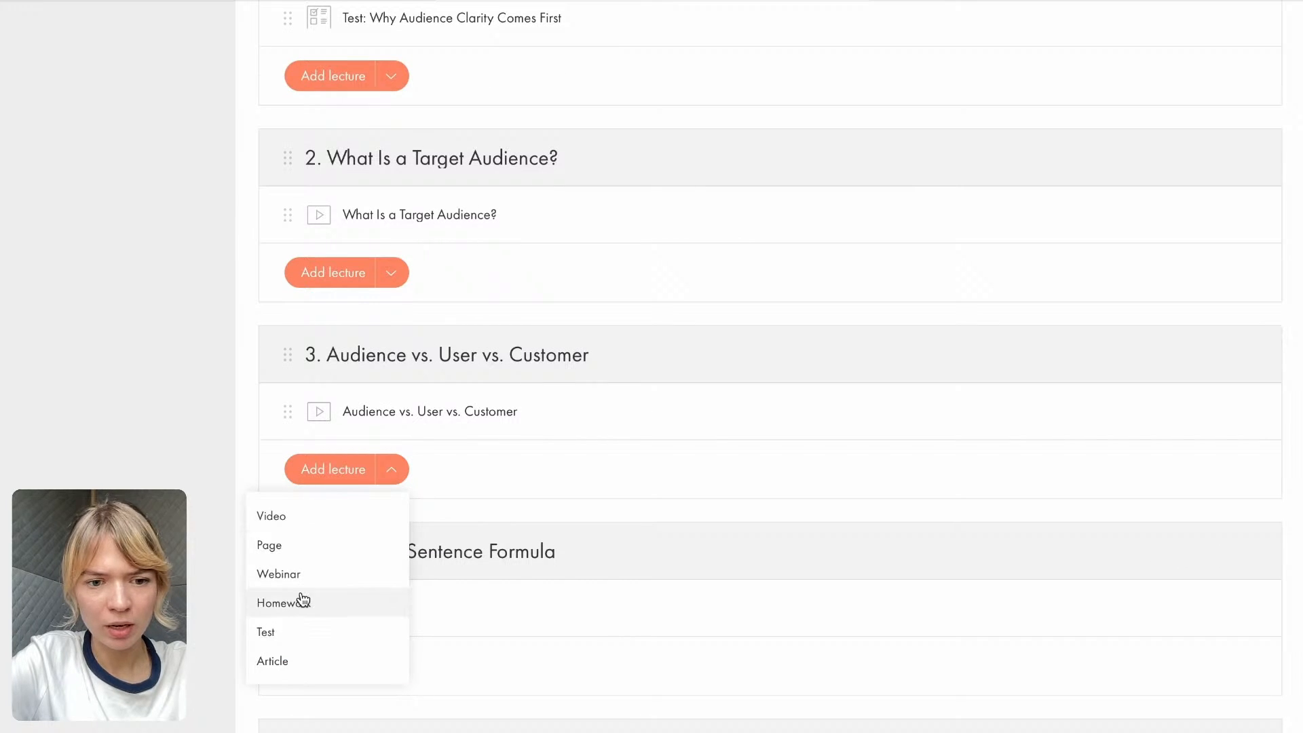
left_click(294, 662)
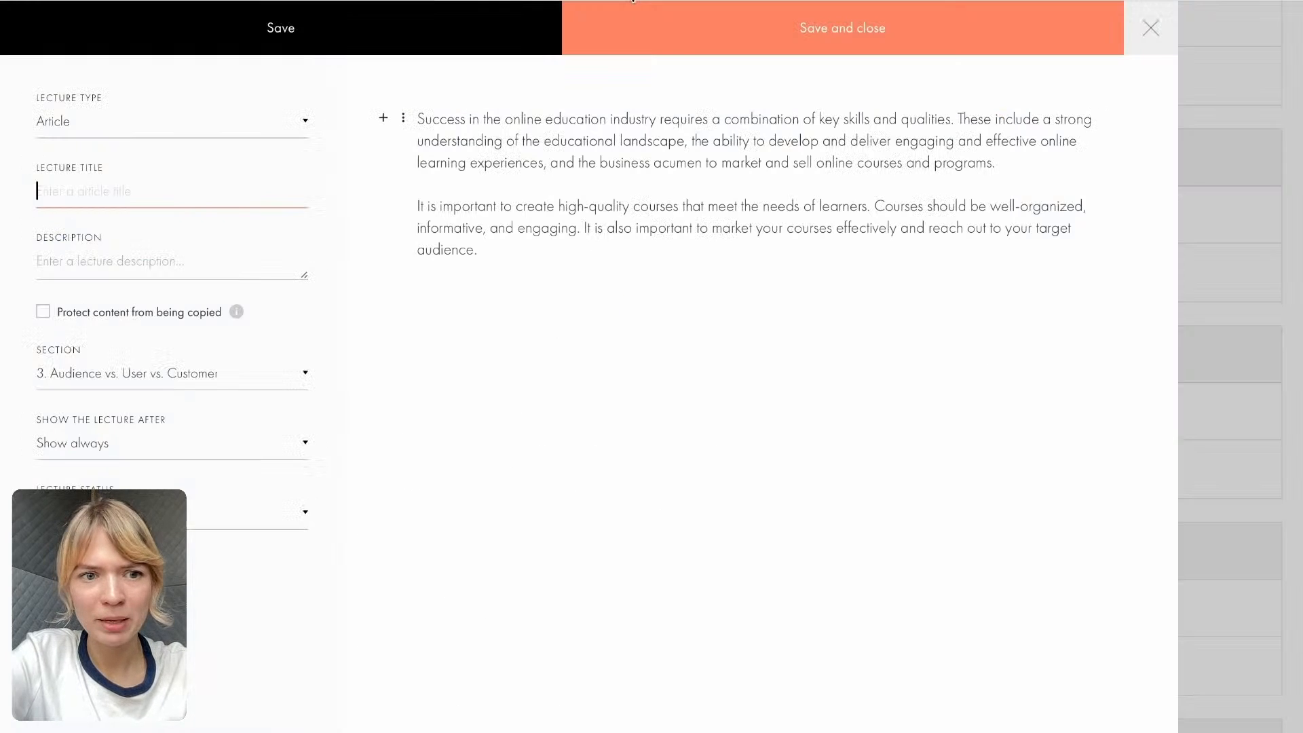
key("ctrl+v")
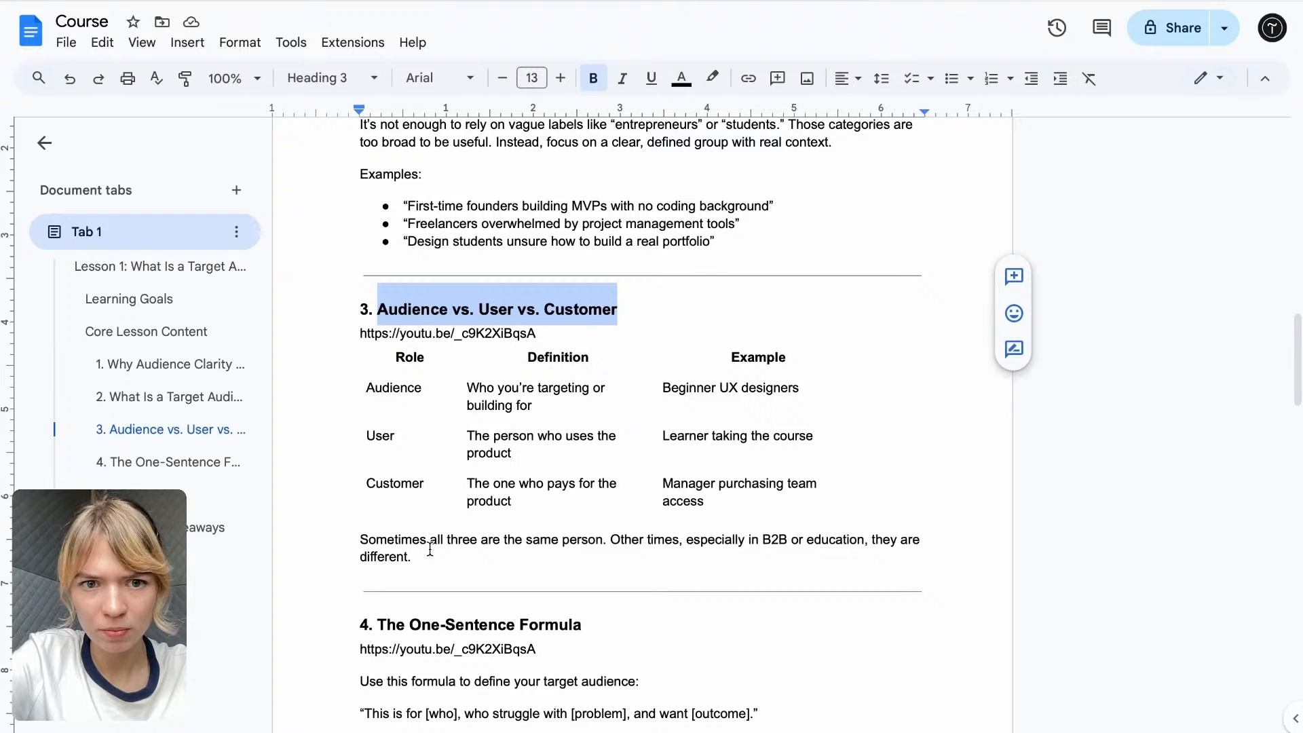
- Review section 3 in the Course Google Doc and set the article's description to "Learning materials for the chapter."
left_click_drag(412, 566, 353, 551)
left_click(429, 534)
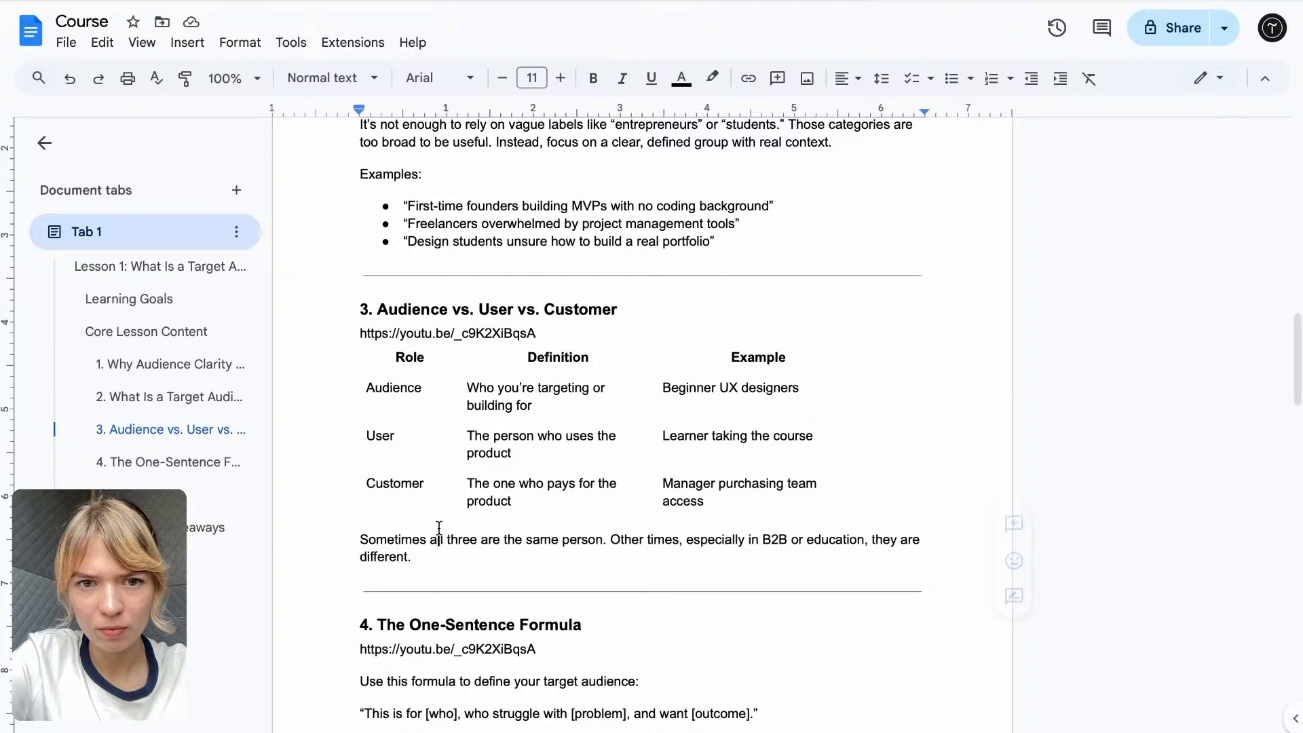
scroll(439, 528, "up", 3)
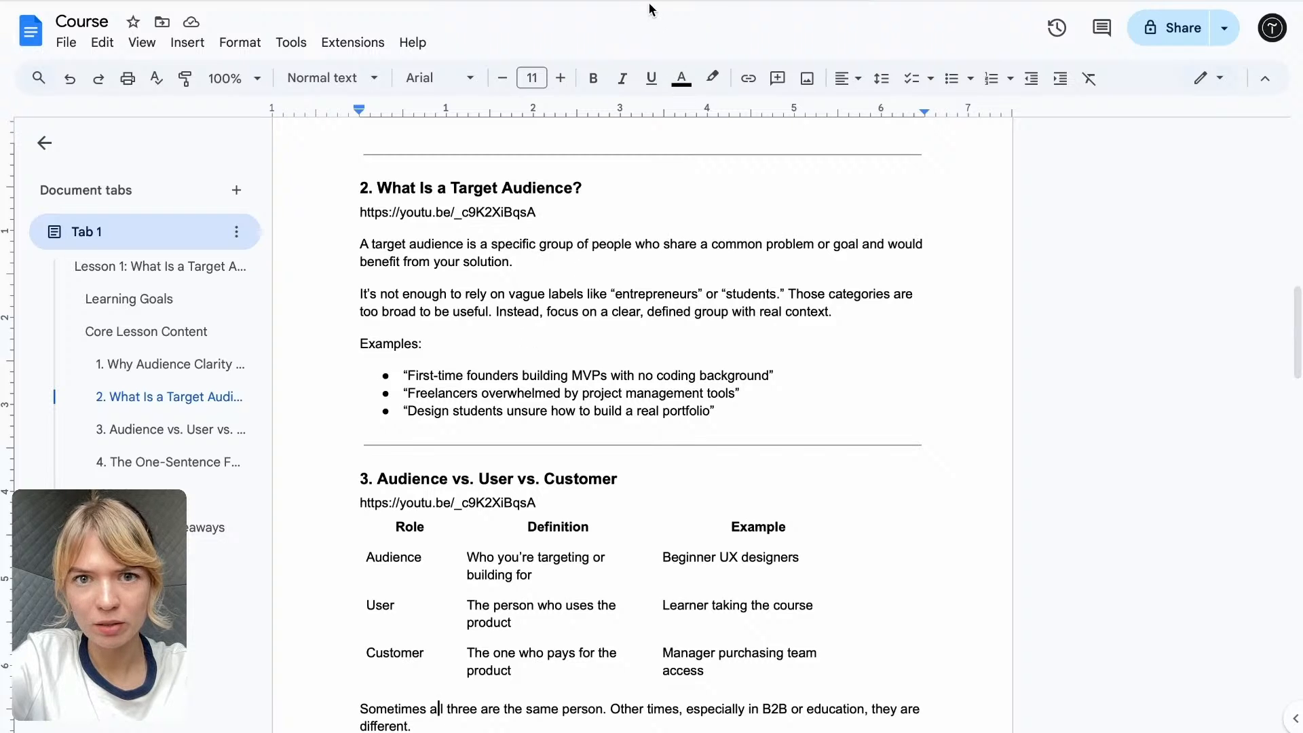
scroll(455, 669, "down", 2)
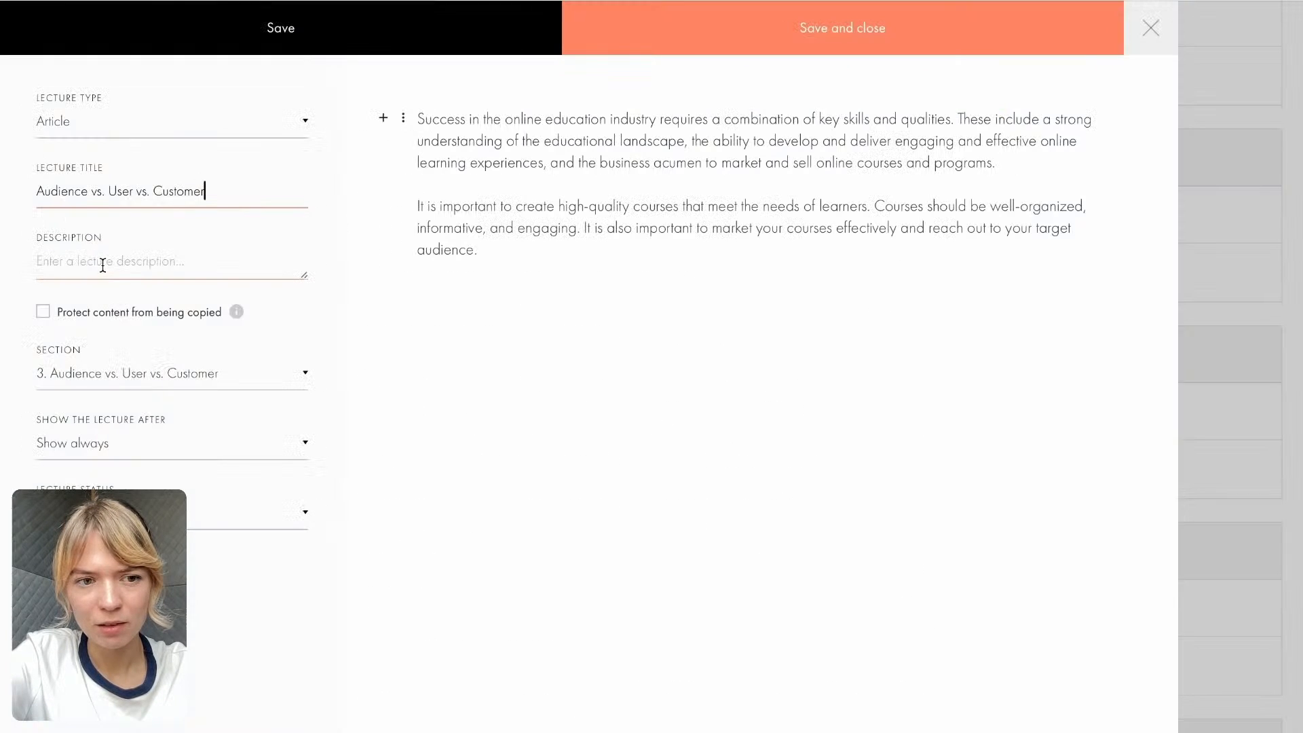
left_click(103, 265)
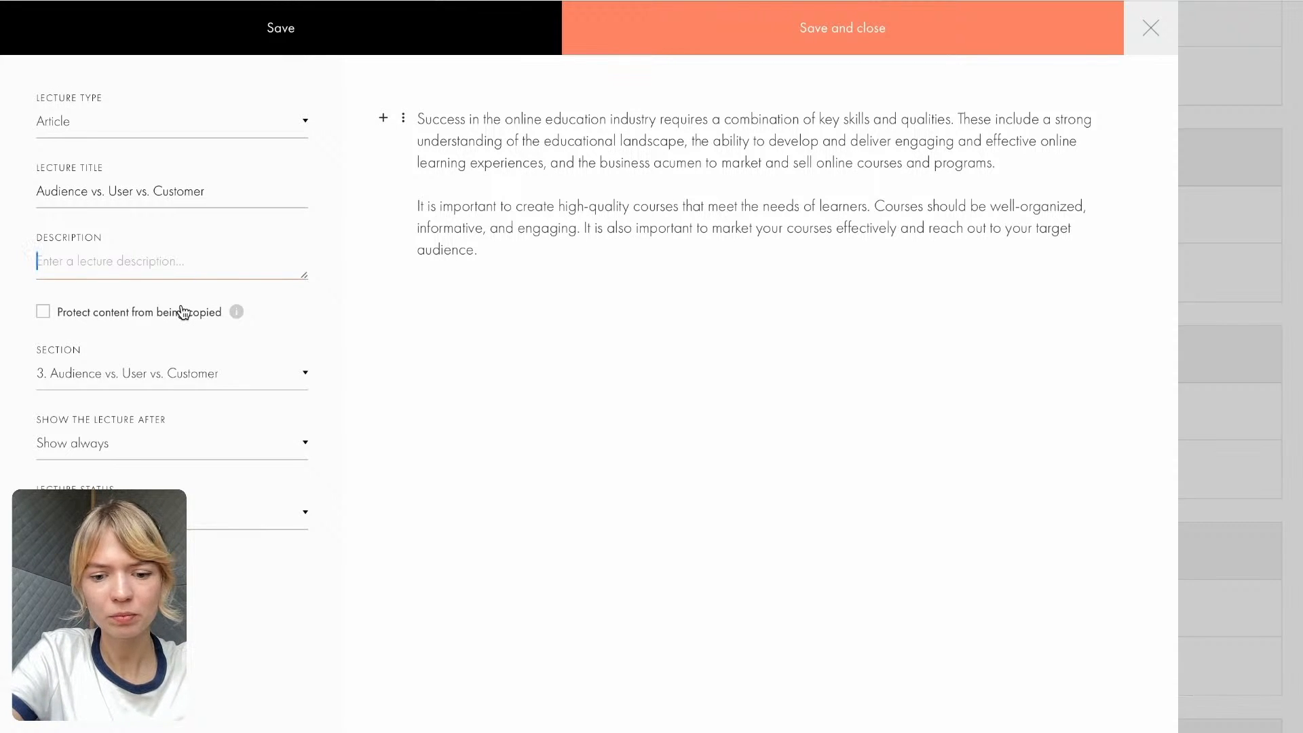
type("Learning materials for the chp")
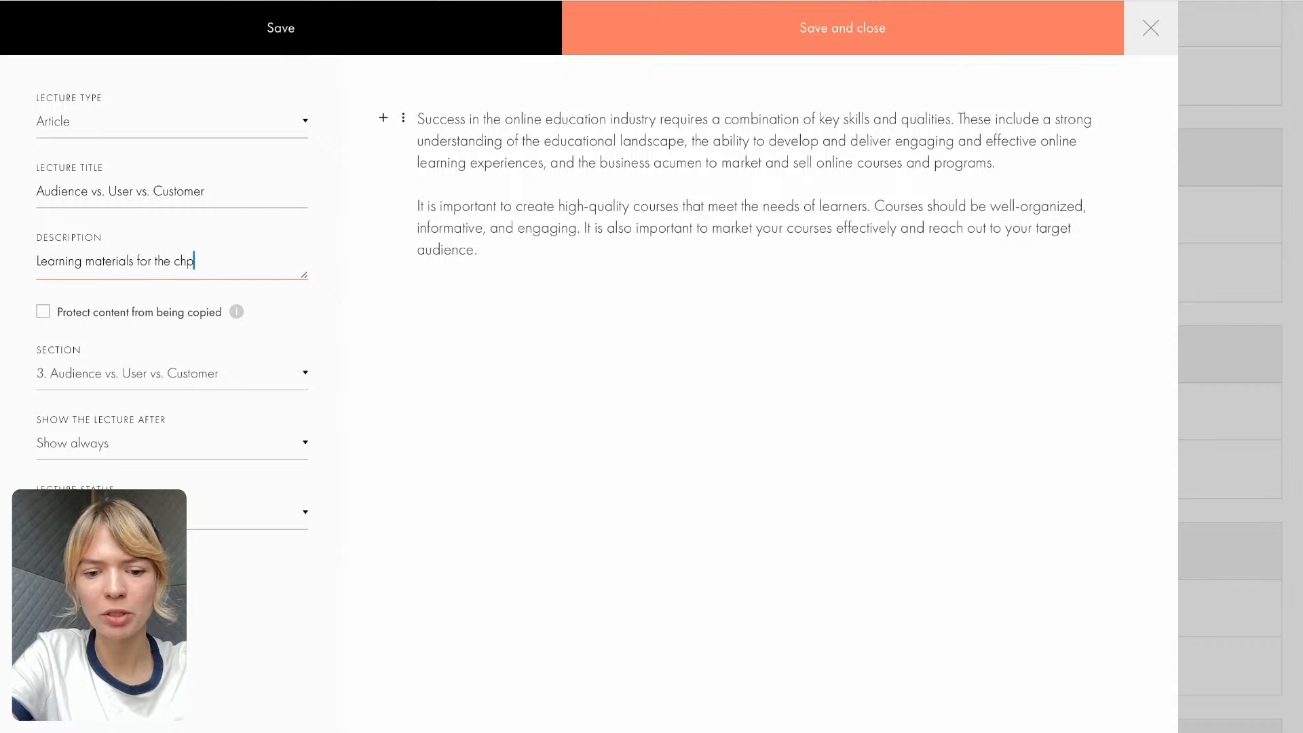
key("BackSpace")
type("apter.")
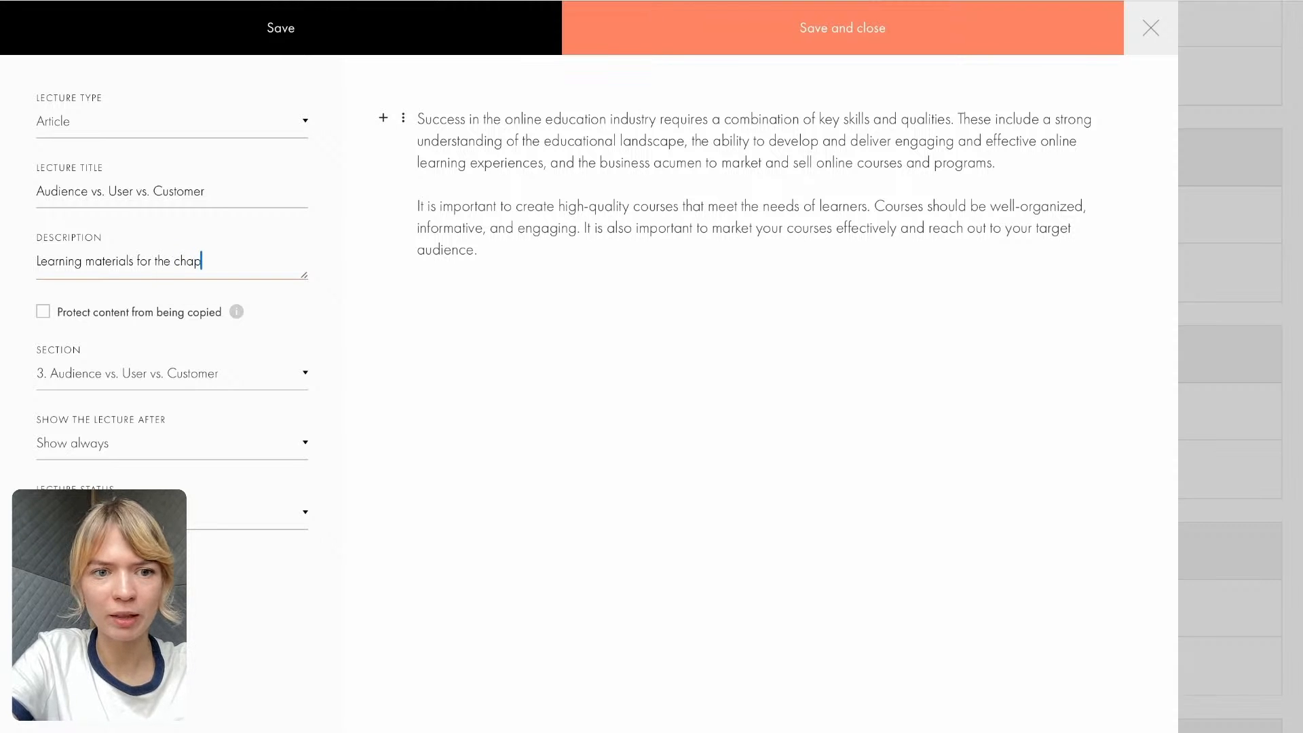
- Delete the sample text block from the article and insert a table in its place
left_click(403, 120)
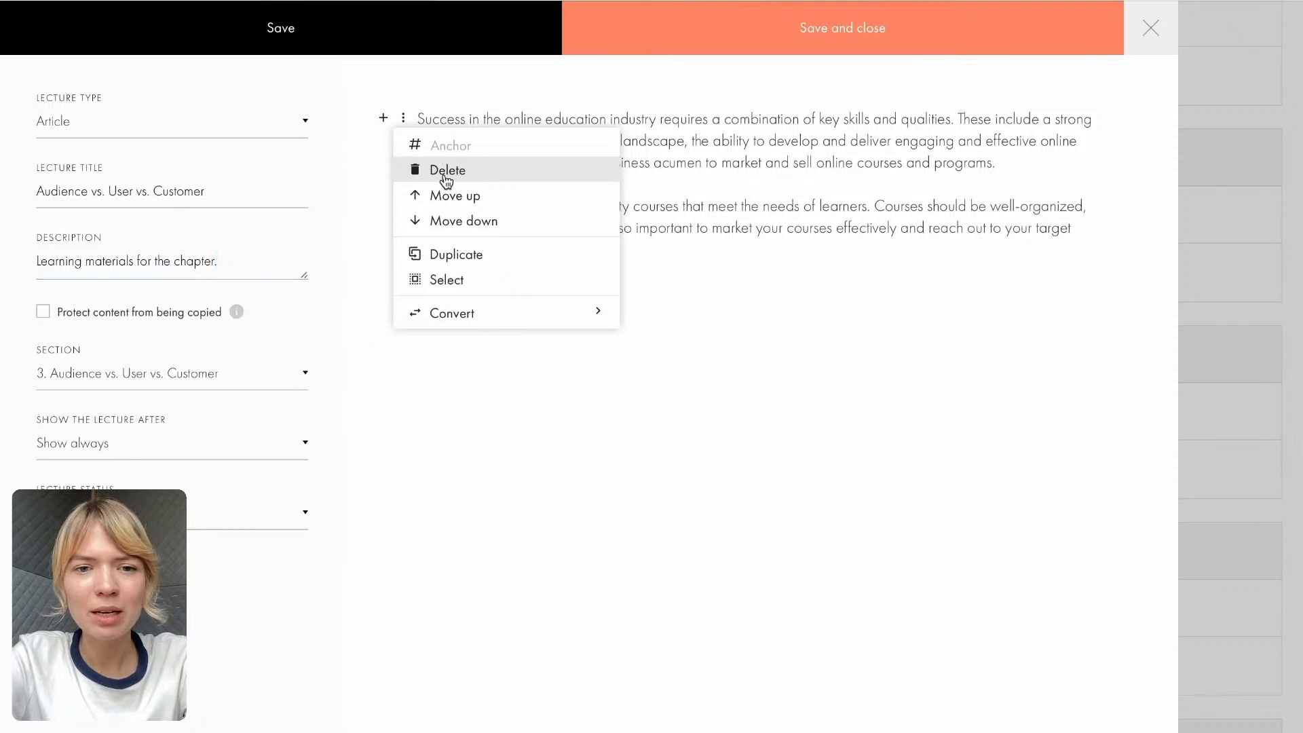
left_click(446, 177)
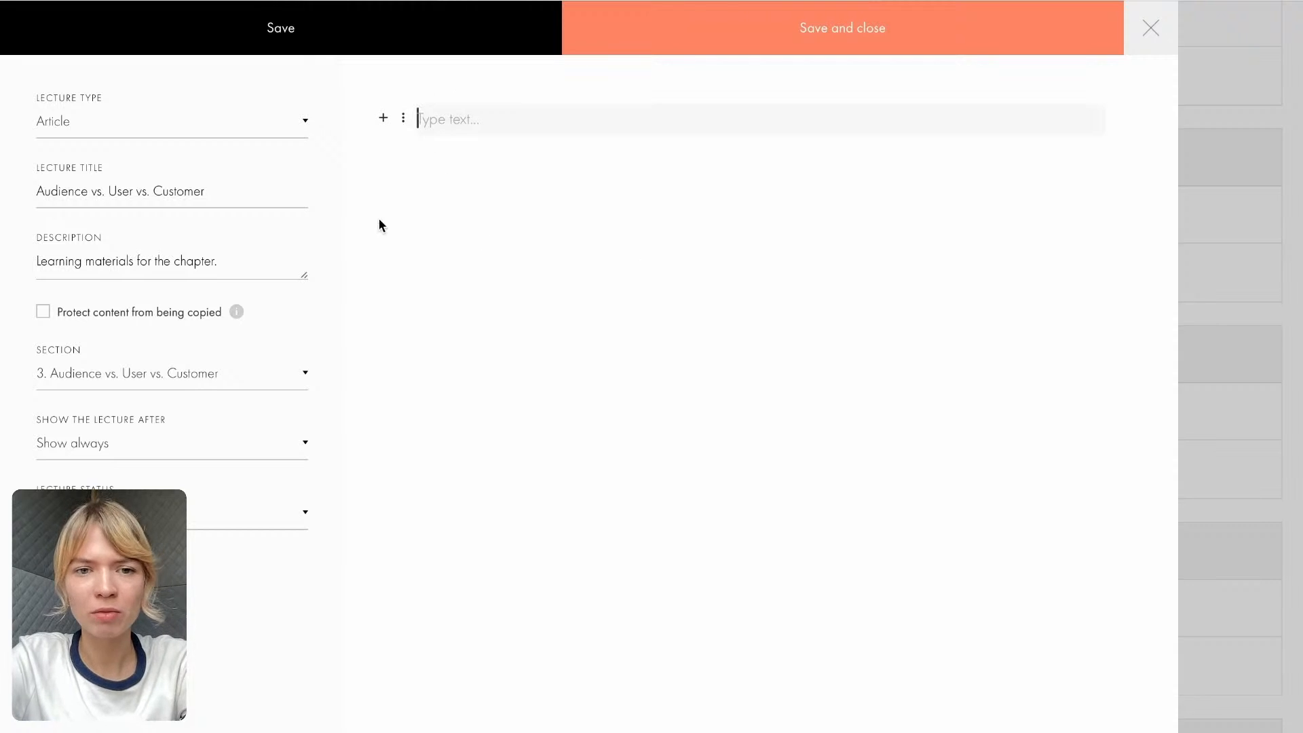
left_click(384, 121)
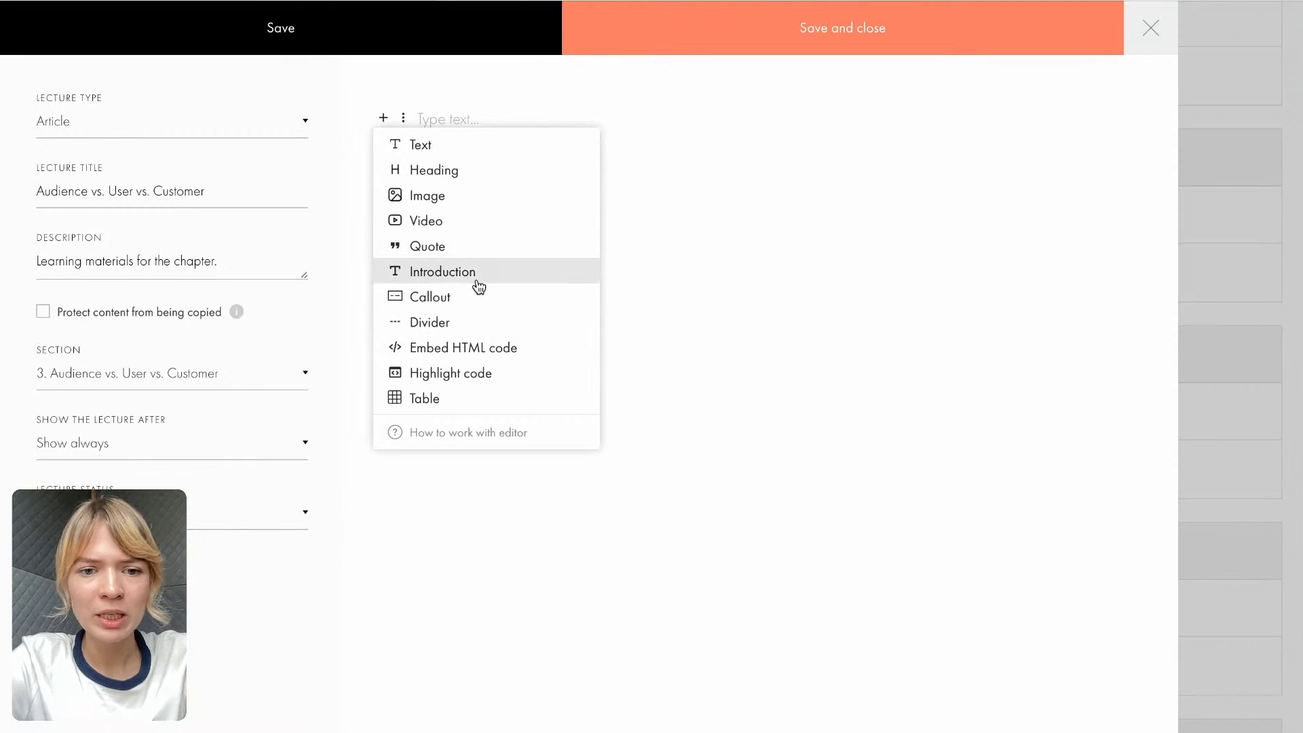
left_click(462, 400)
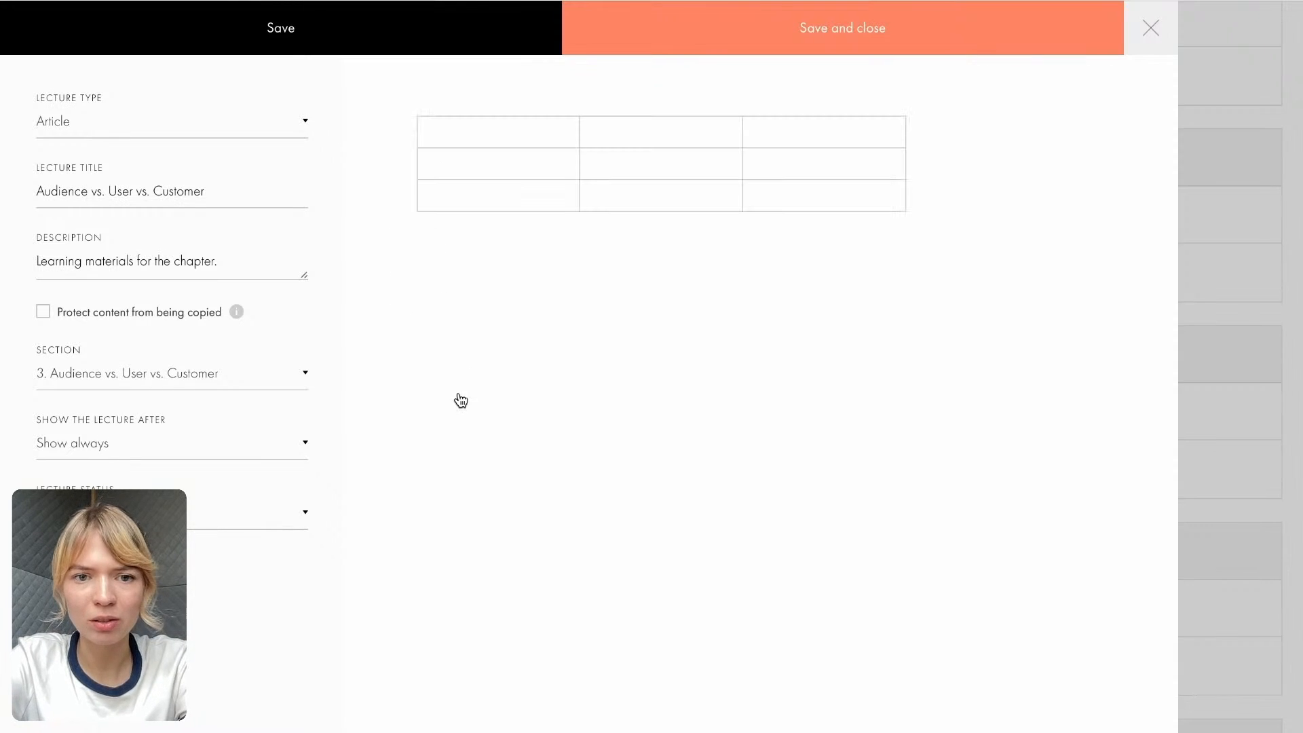
- Fill the article table's header row with "Role", "Definition" and "Example" copied from section 3 of the Course Google Doc
left_click(507, 129)
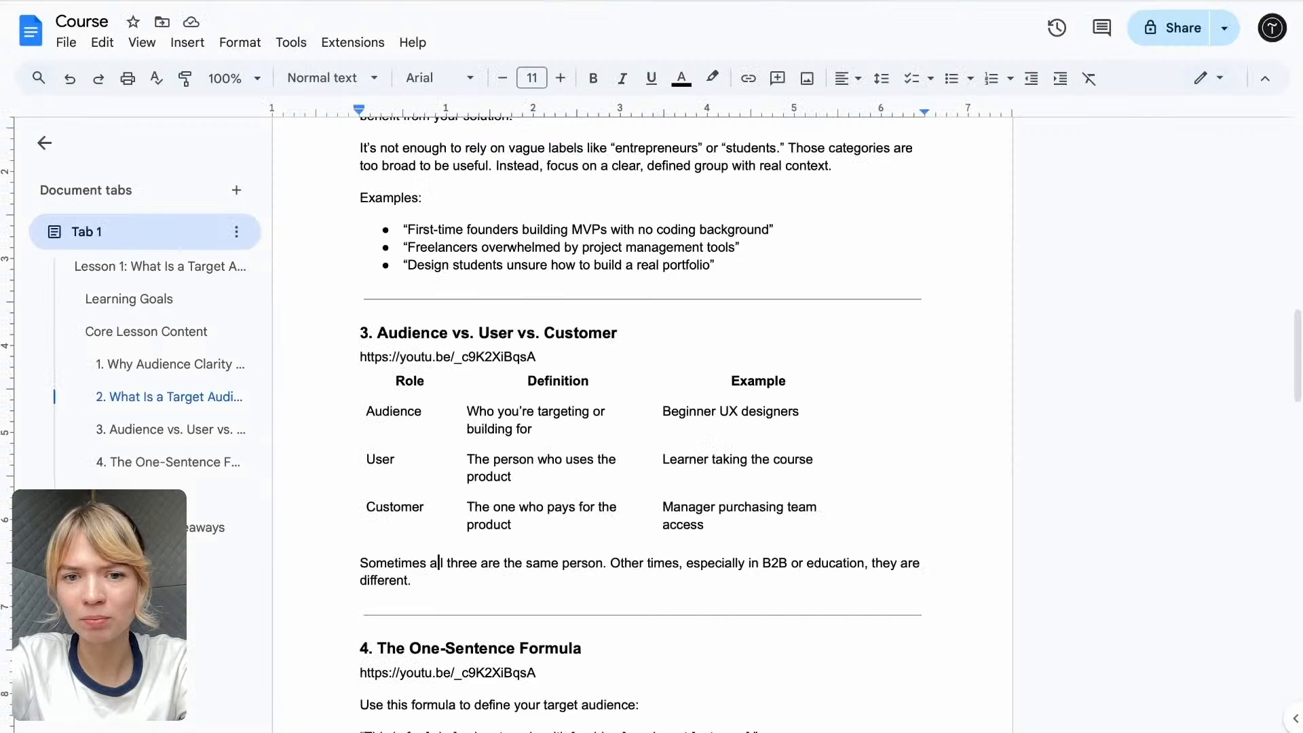
double_click(412, 381)
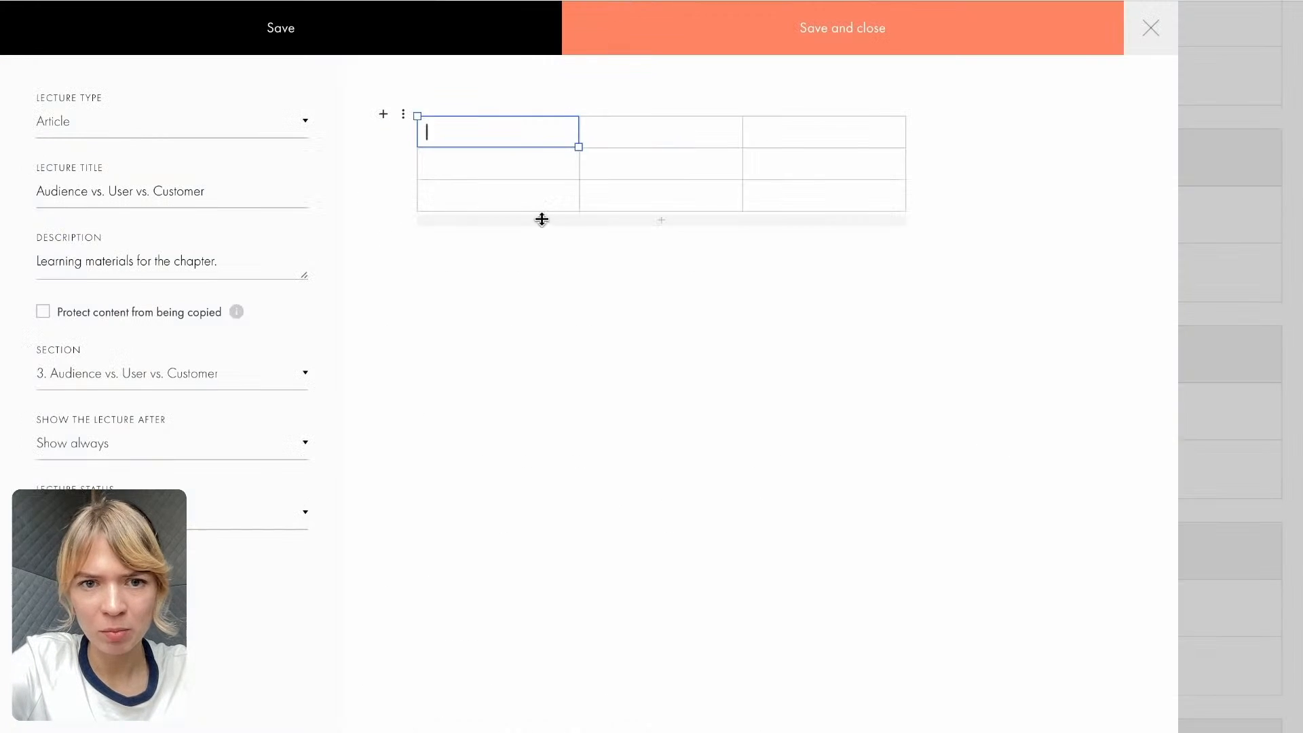
type("Role")
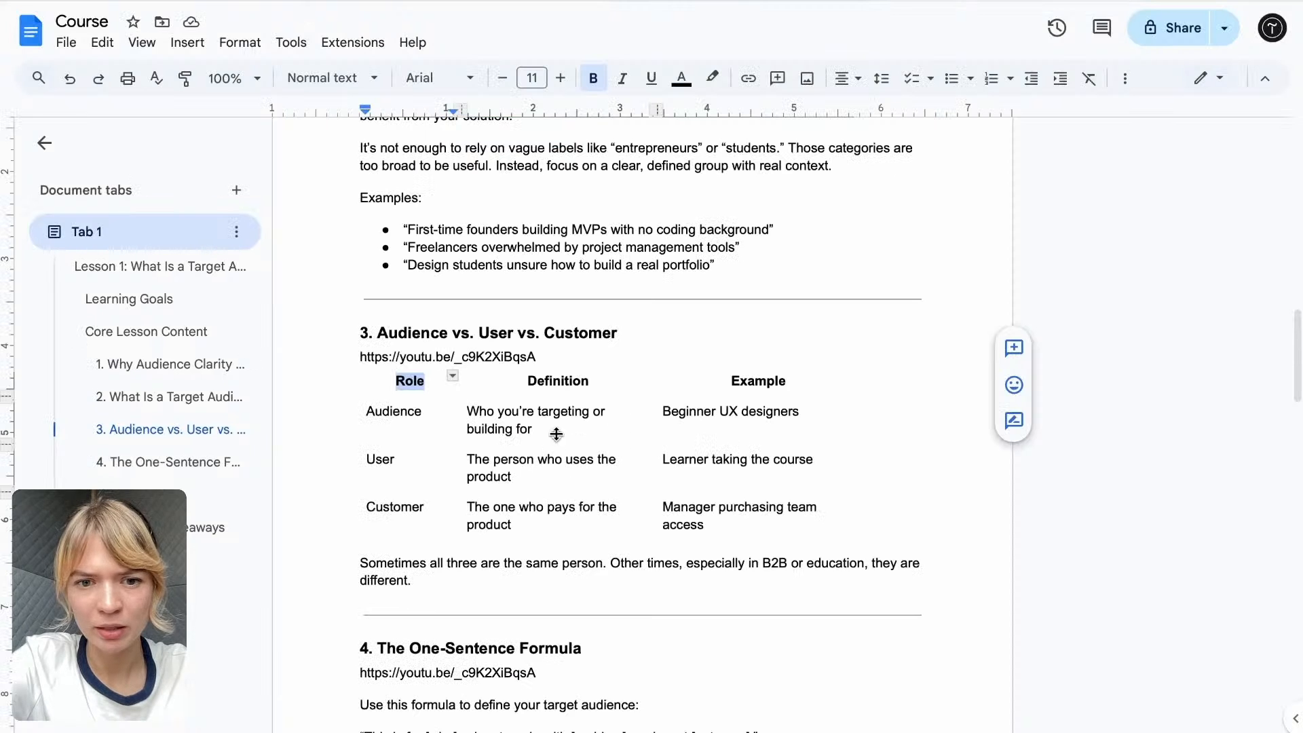
left_click_drag(591, 381, 528, 381)
key("ctrl+c")
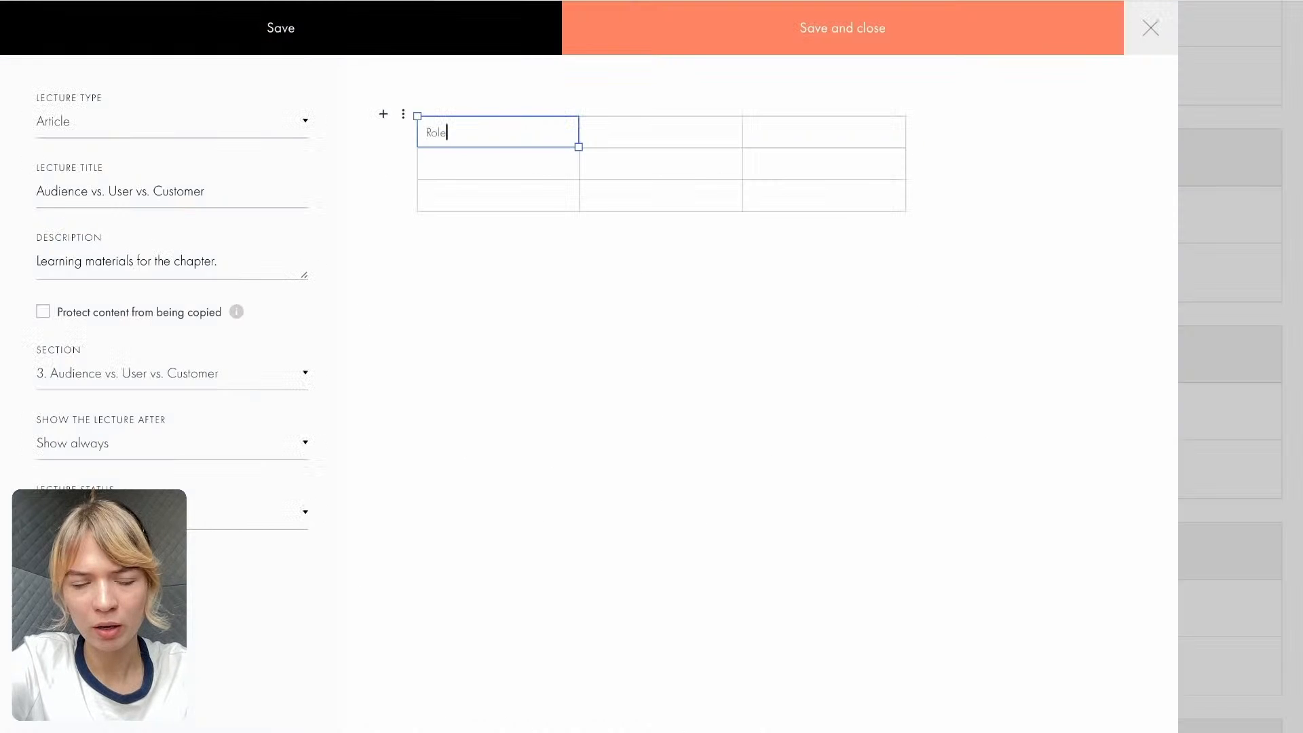
left_click(605, 140)
key("ctrl+v")
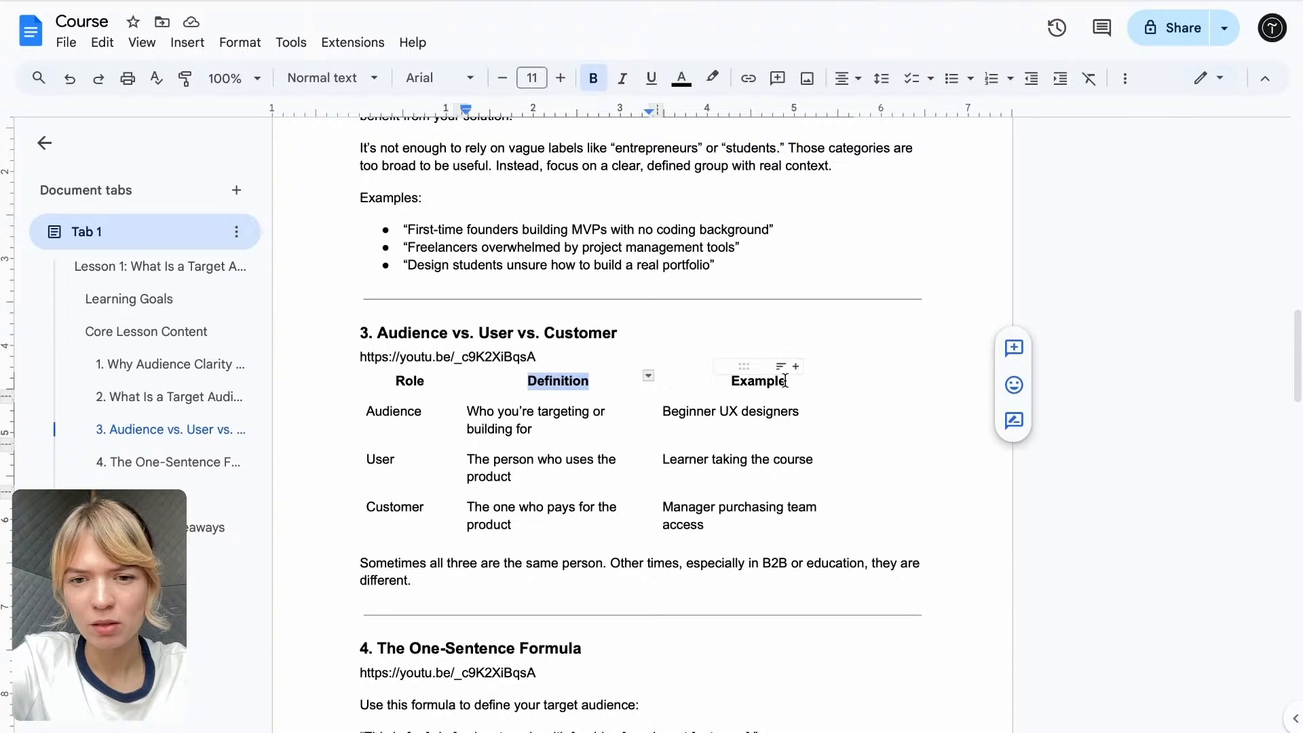
left_click_drag(786, 381, 735, 379)
key("ctrl+c")
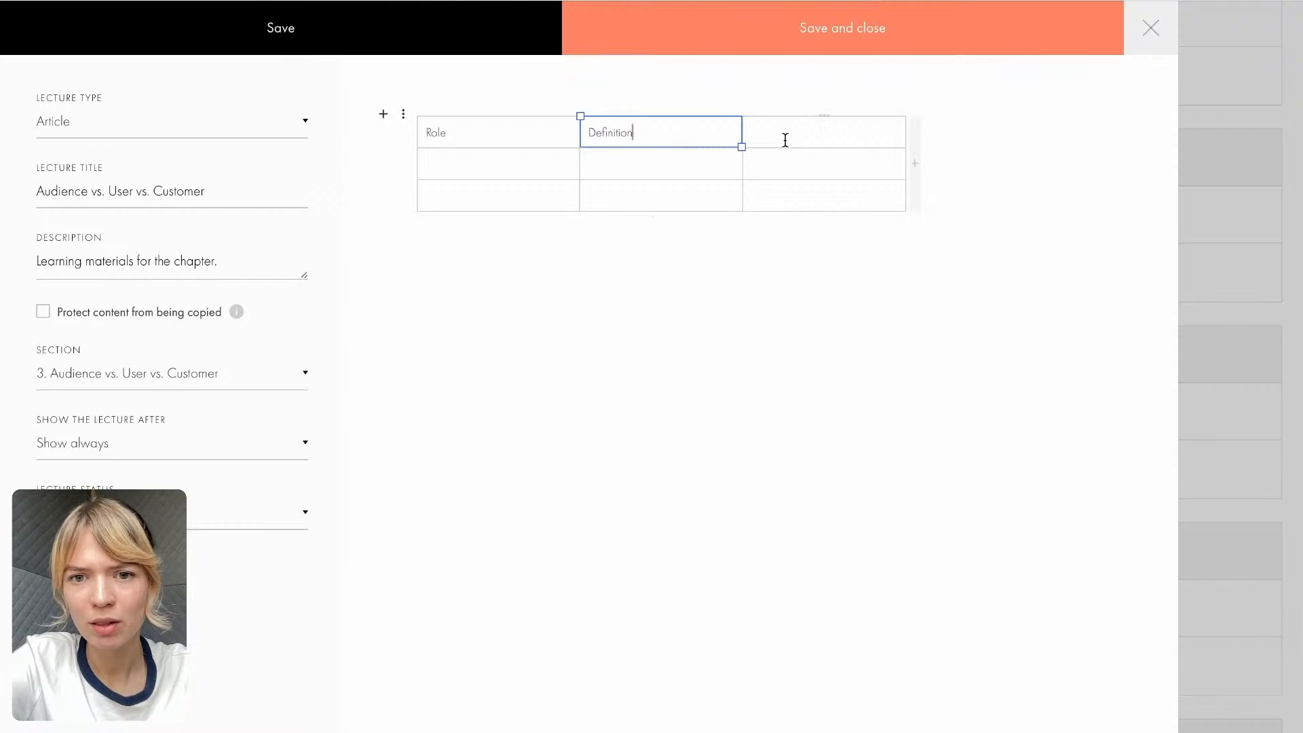
left_click(785, 140)
key("ctrl+v")
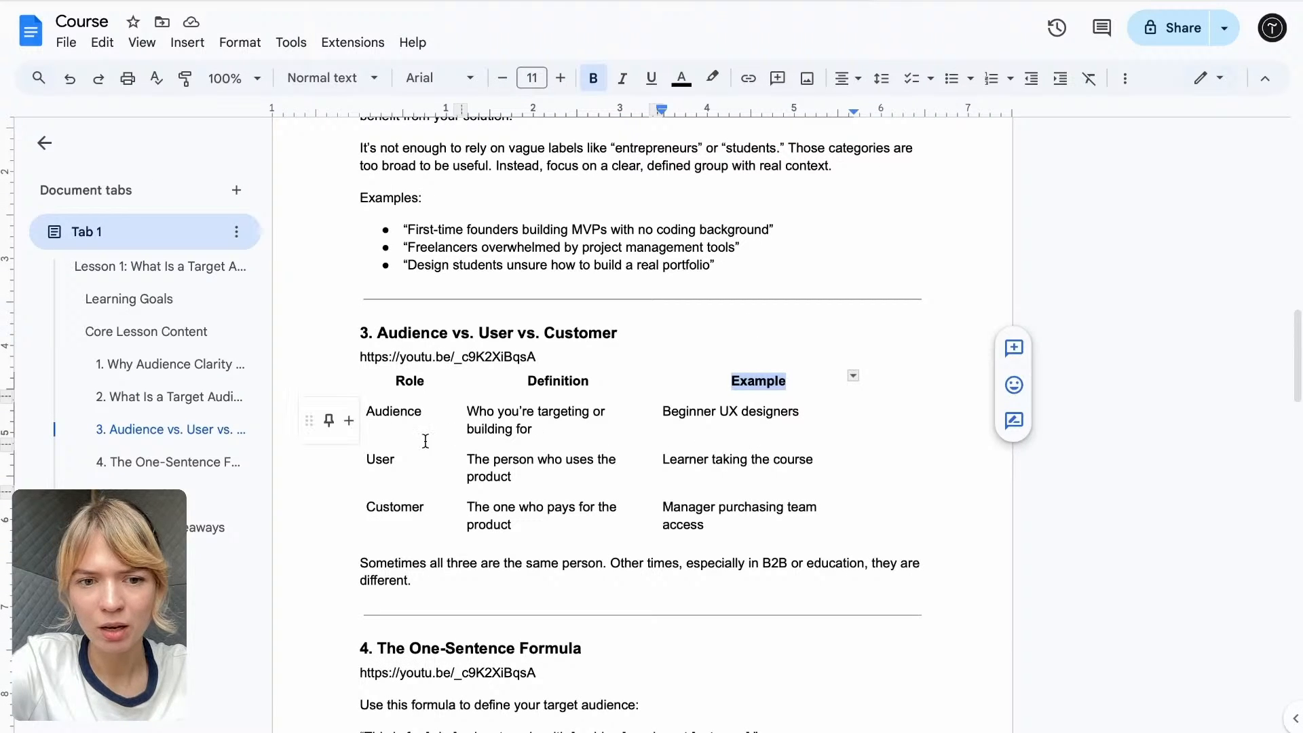
- Copy the roles "Audience" and "User" from the Course Google Doc into the second and third rows of the Role column
left_click_drag(422, 412, 366, 412)
key("ctrl+c")
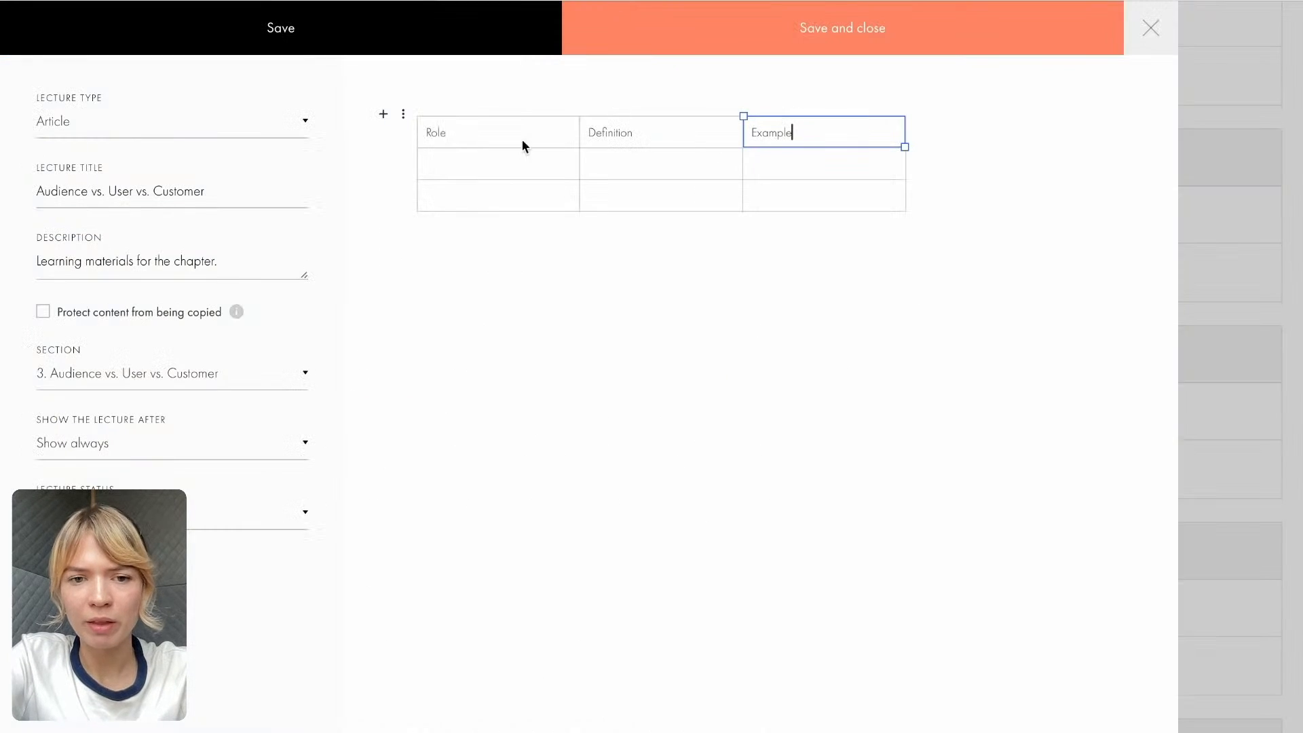
left_click(459, 163)
key("ctrl+v")
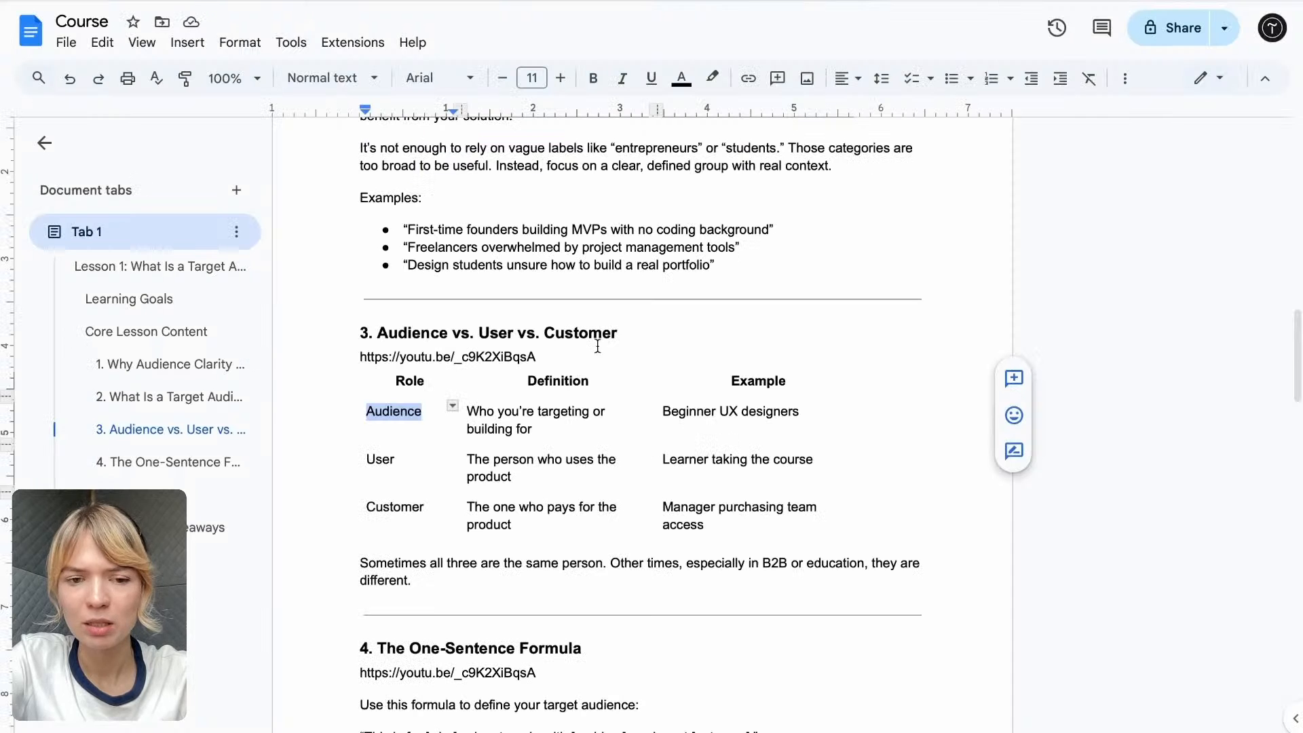
left_click_drag(396, 459, 364, 456)
key("ctrl+c")
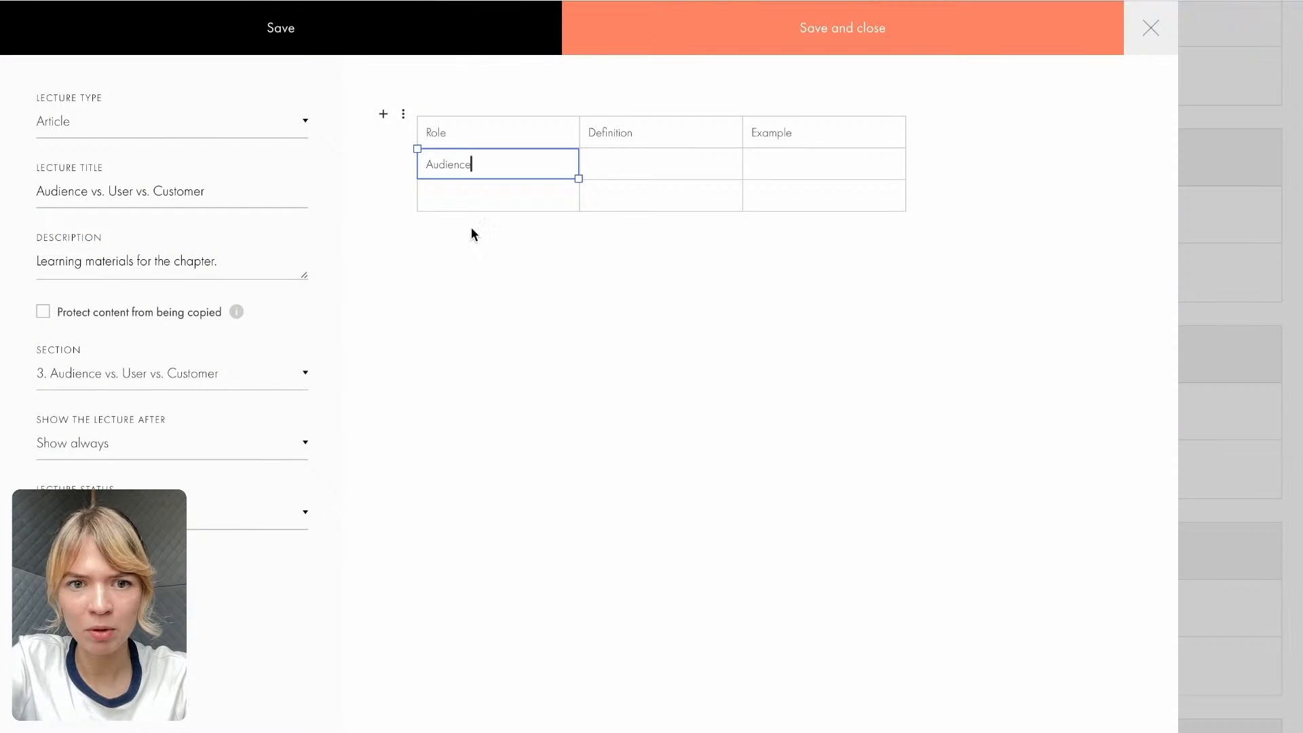
left_click(466, 204)
key("ctrl+v")
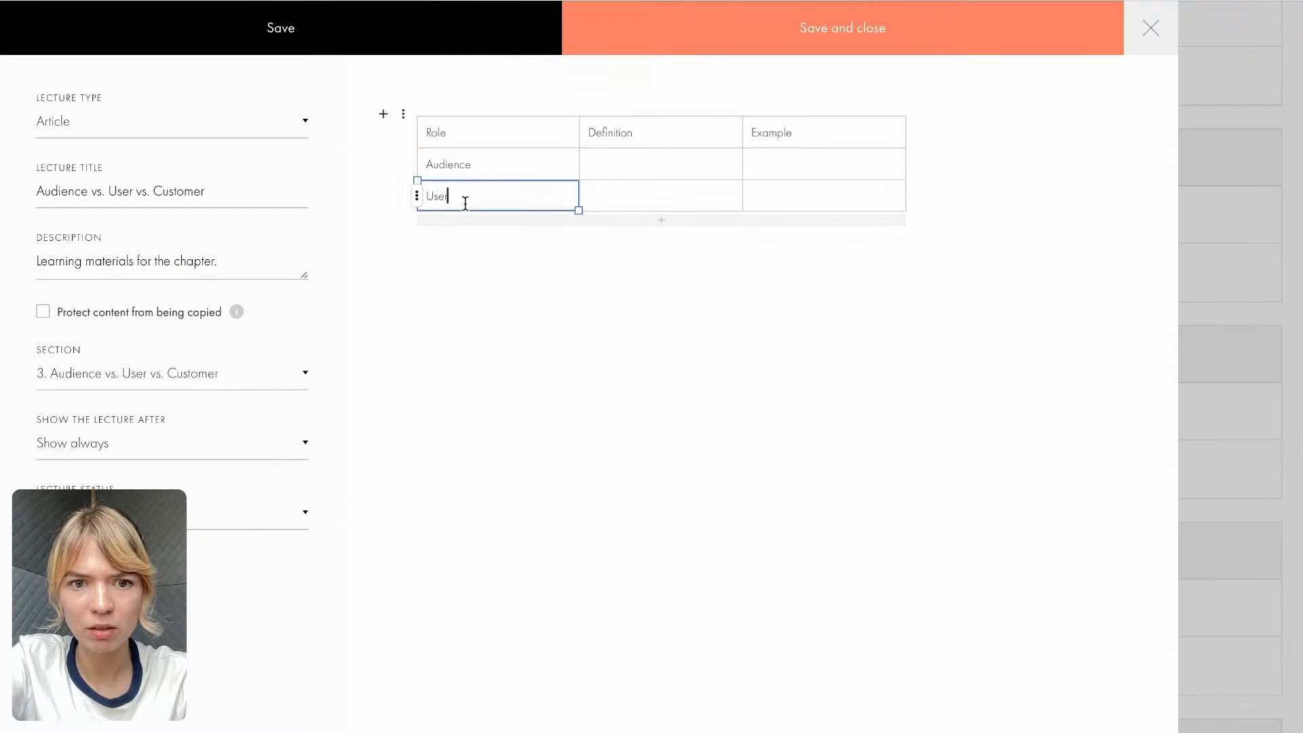
- Add a fourth row to the table and copy the role "Customer" from the Course Google Doc into its first cell
left_click(653, 220)
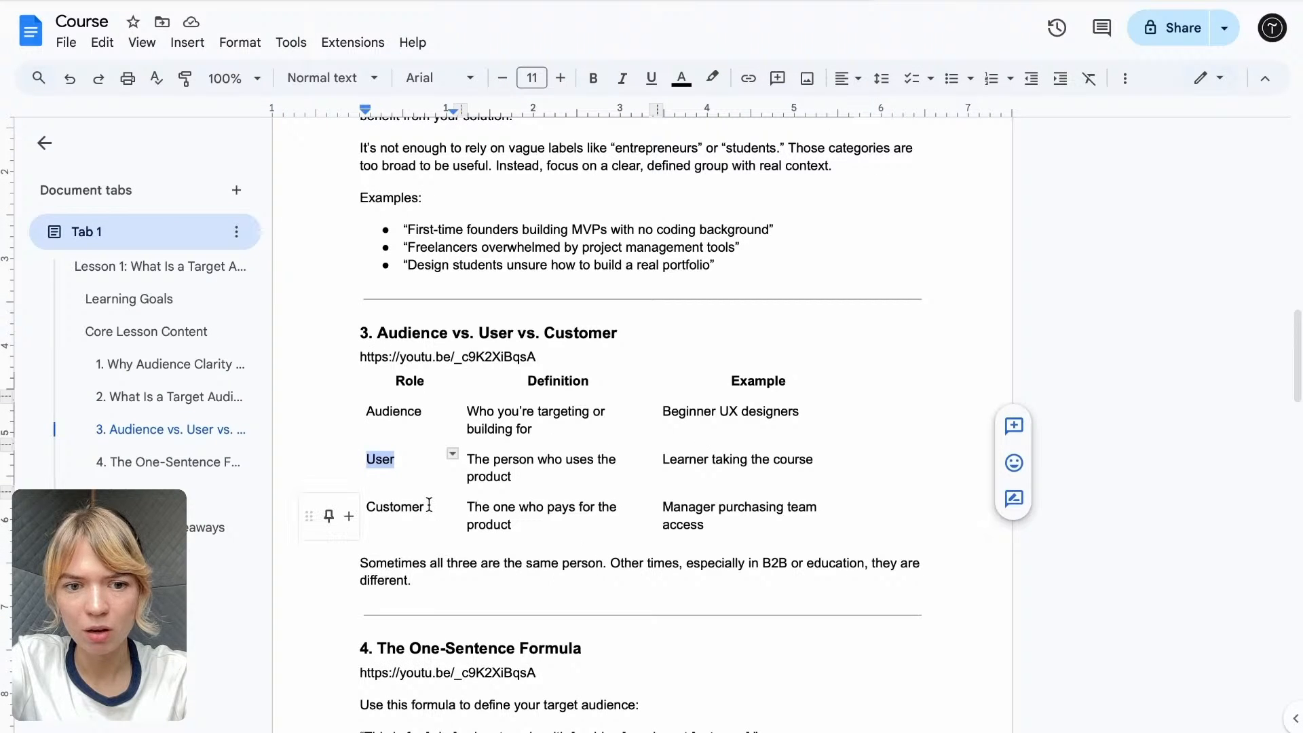
double_click(427, 506)
key("super+c")
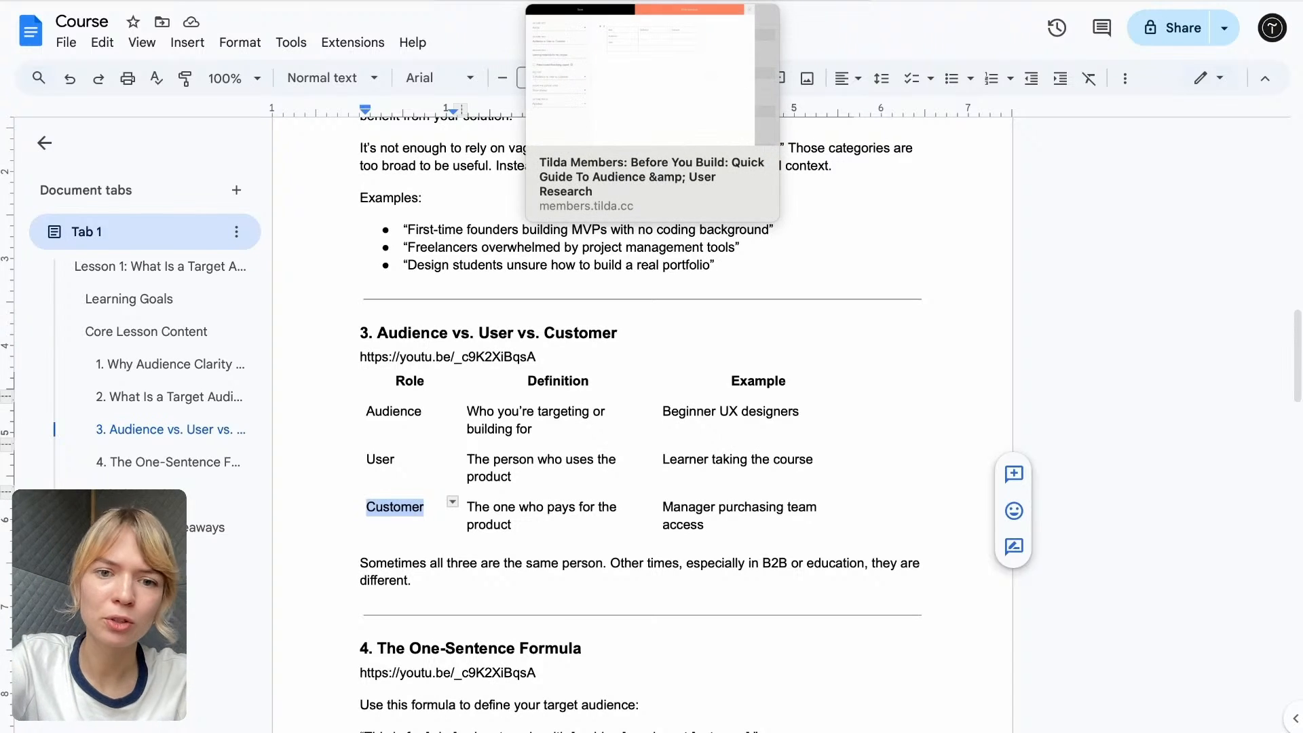
left_click(692, 1)
left_click(478, 233)
key("super+v")
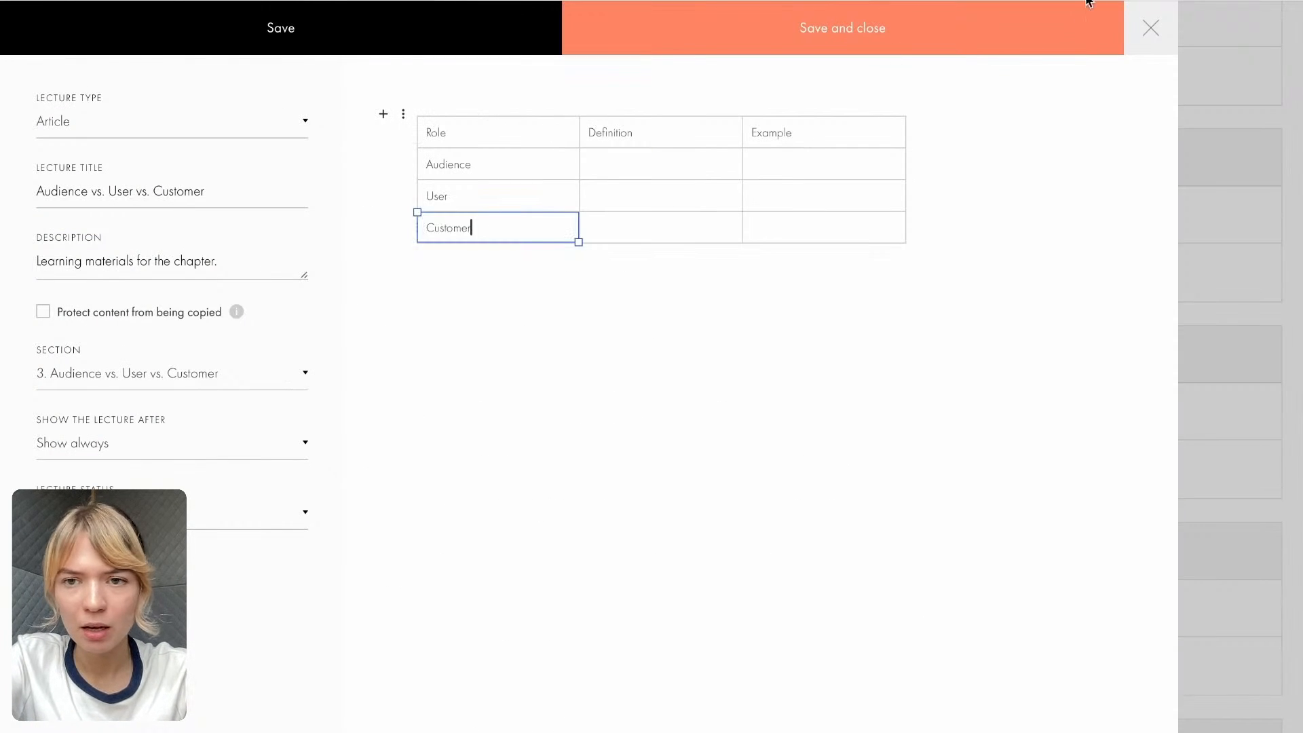
- Copy the Audience definition "Who you're targeting or building for" from the Course Google Doc into the article table
left_click(1100, 1)
mouse_move(533, 429)
left_mouse_down()
mouse_move(451, 407)
mouse_move(535, 431)
left_mouse_up()
key("super+c")
left_click(691, 0)
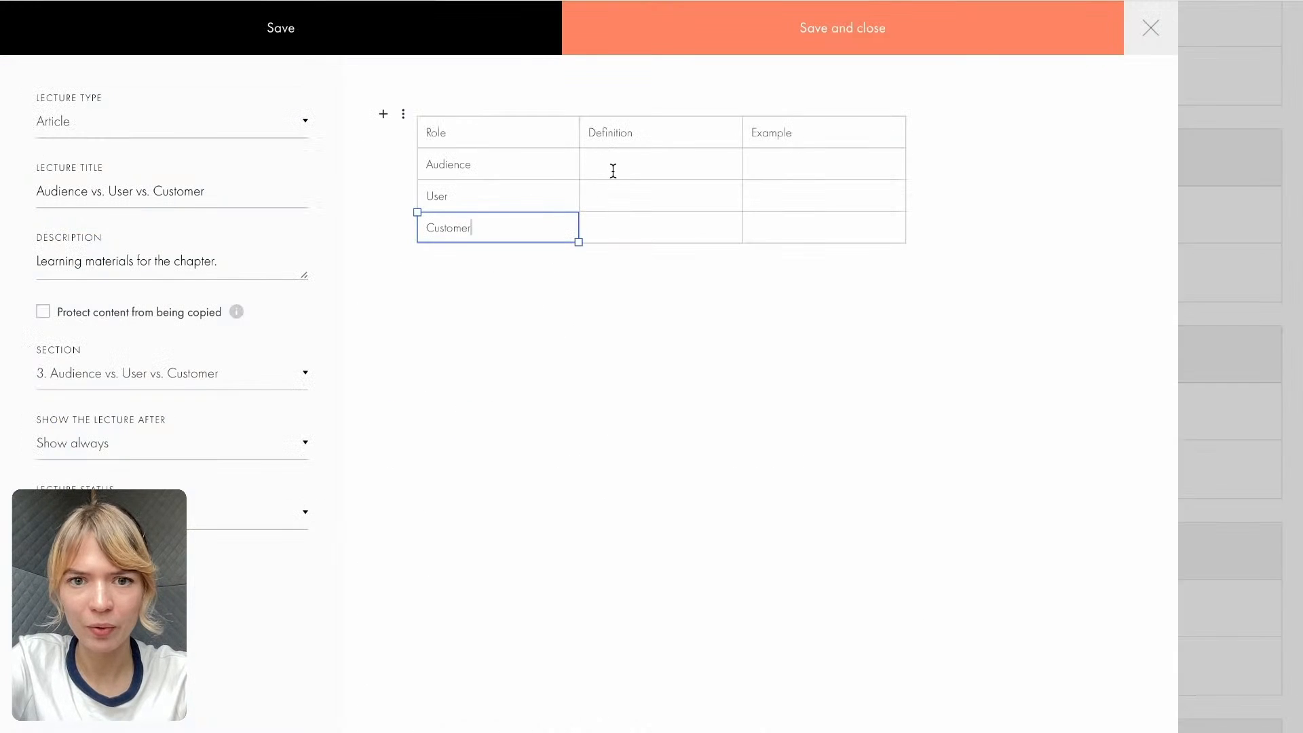
left_click(611, 169)
key("super+v")
- Copy the User definition "The person who uses the product" from the Course Google Doc into the article table
left_click(983, 0)
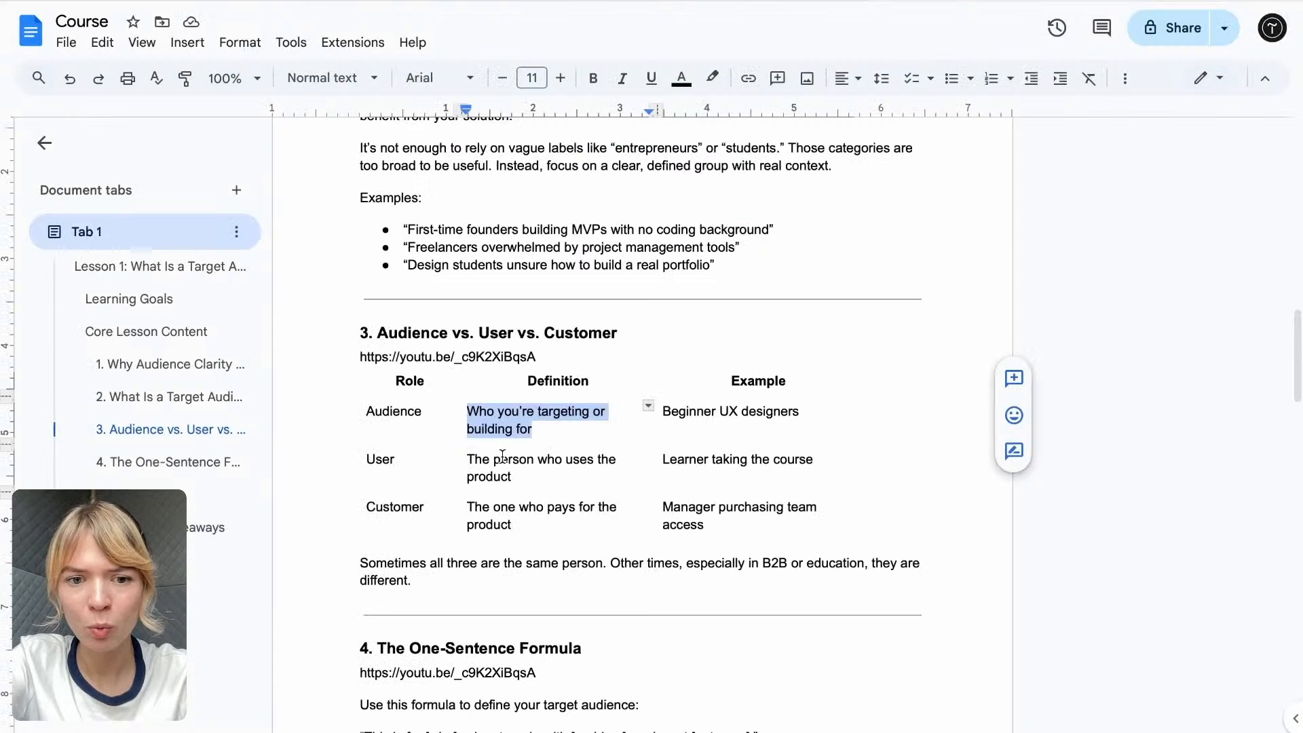
mouse_move(466, 462)
left_mouse_down()
mouse_move(513, 477)
mouse_move(470, 460)
left_mouse_up()
left_click(513, 477)
key("super+c")
left_click(628, 2)
left_click(614, 215)
key("super+v")
- Copy the Customer definition "The one who pays for the product" from the Course Google Doc into the article table
left_click(963, 5)
left_click_drag(516, 526, 466, 507)
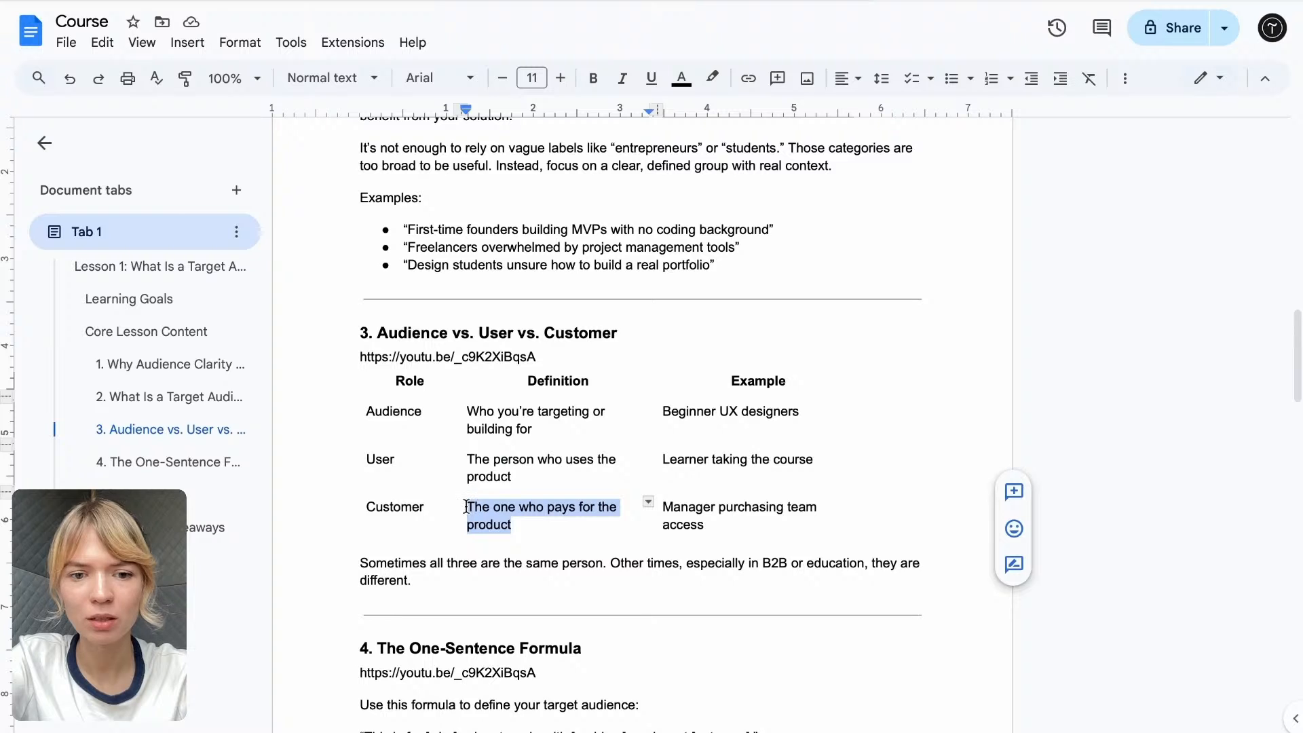
key("super+c")
left_click(628, 2)
left_click(618, 263)
key("super+v")
- Copy the Audience example "Beginner UX designers" from the Course Google Doc into the article table
left_click(962, 5)
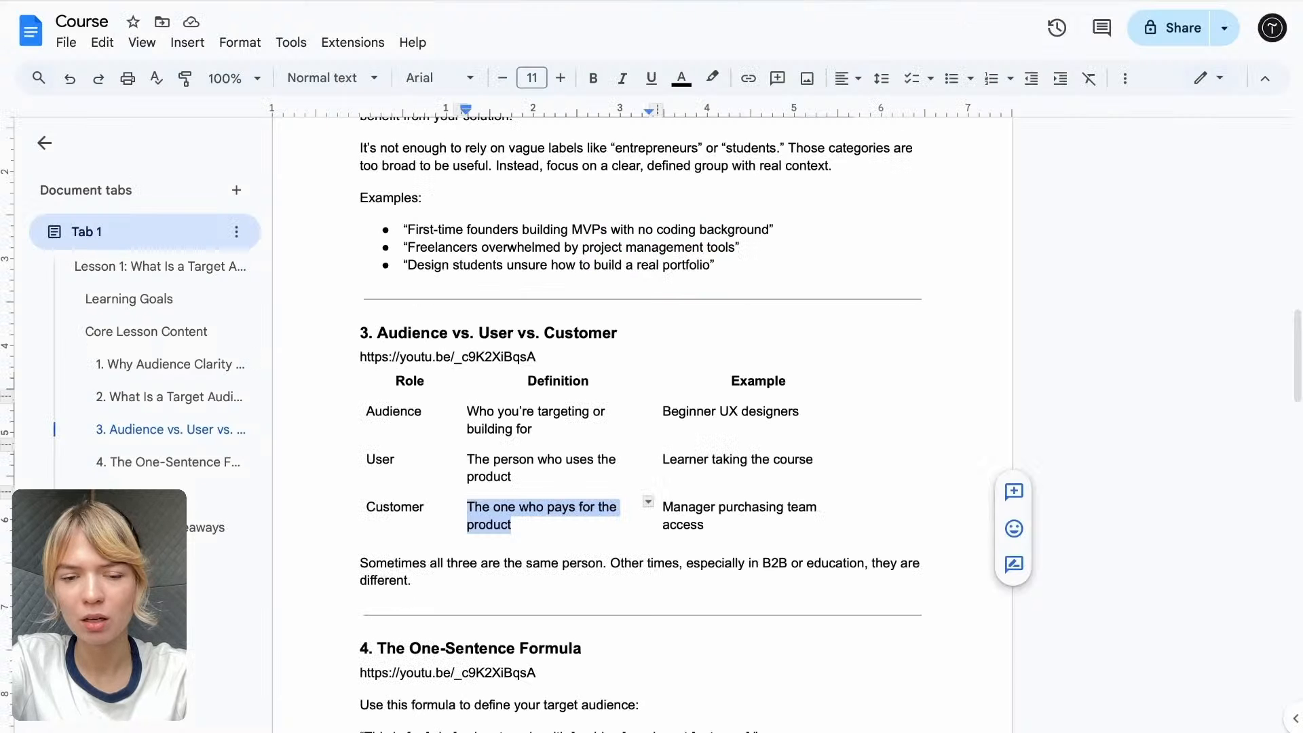
mouse_move(664, 415)
left_mouse_down()
mouse_move(813, 418)
mouse_move(663, 407)
left_mouse_up()
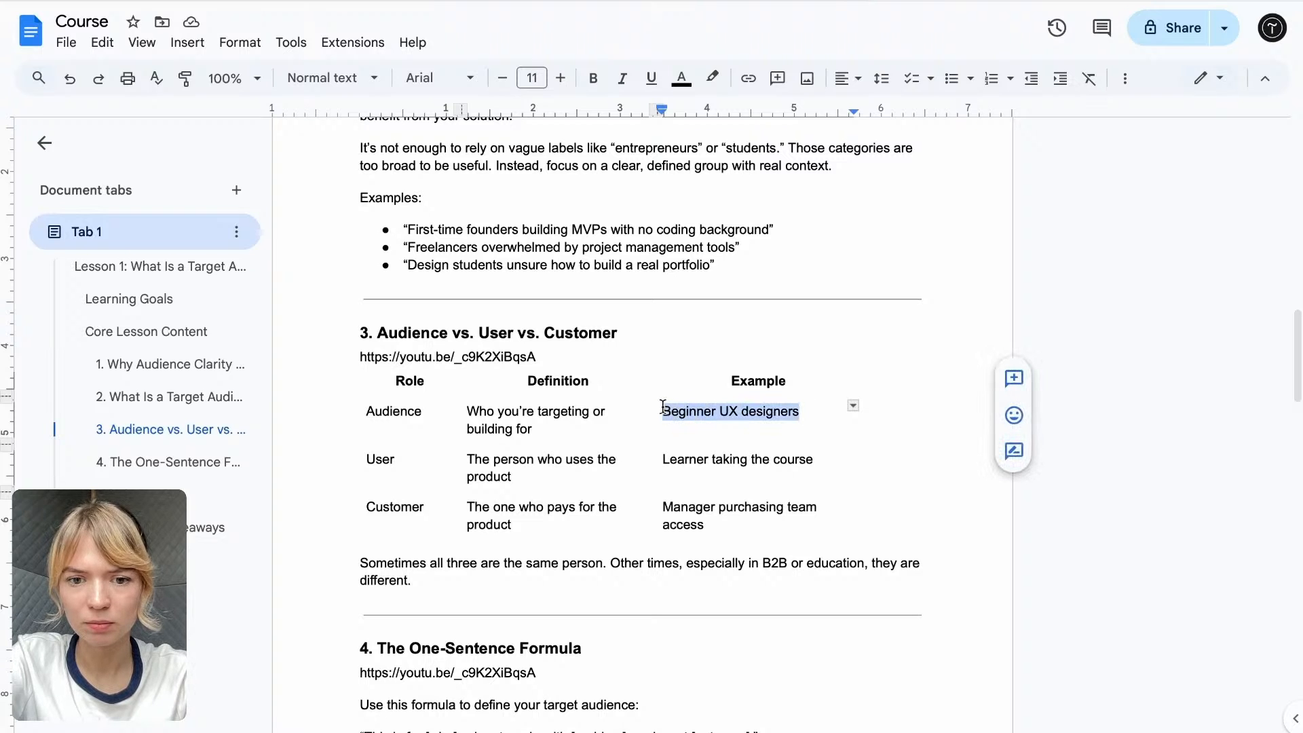
key("super+c")
left_click(628, 3)
left_click(777, 172)
key("super+v")
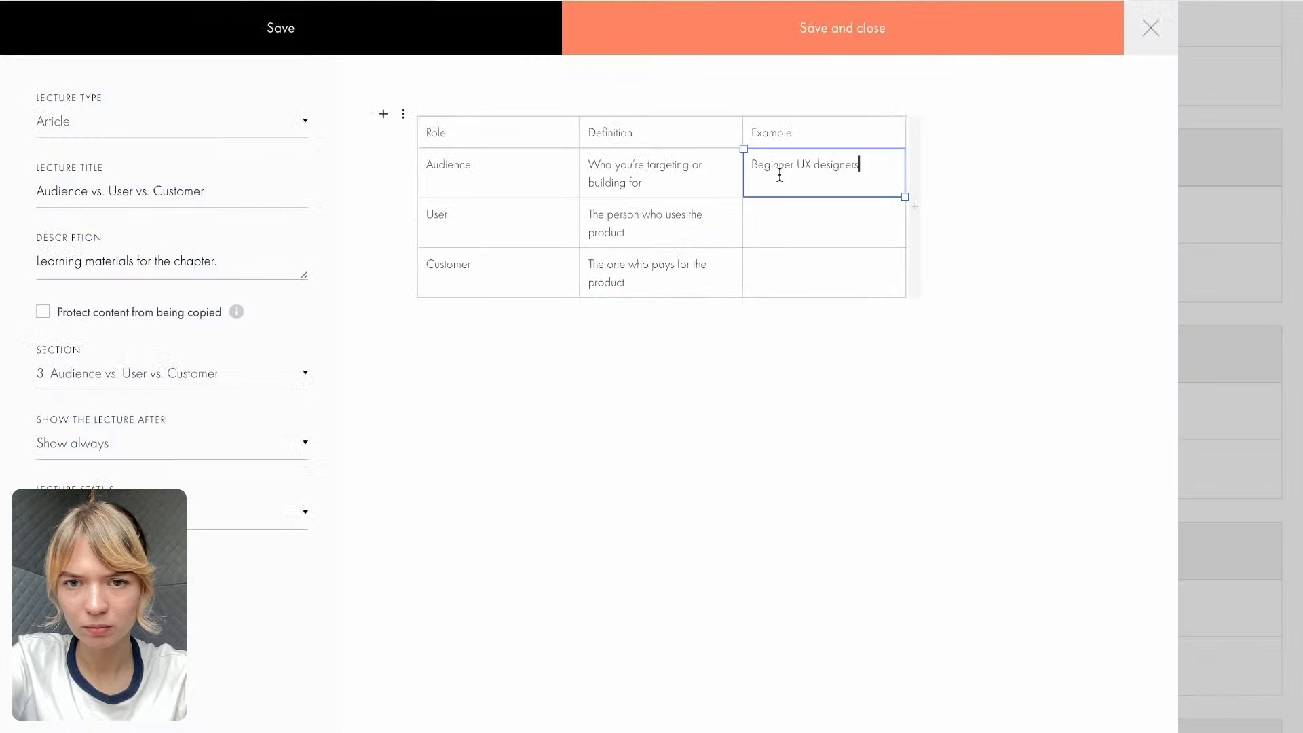
- Copy the examples "Learner taking the course" and "Manager purchasing team access" from the Course Google Doc into the User and Customer rows
left_click(930, 2)
left_click_drag(665, 459, 814, 461)
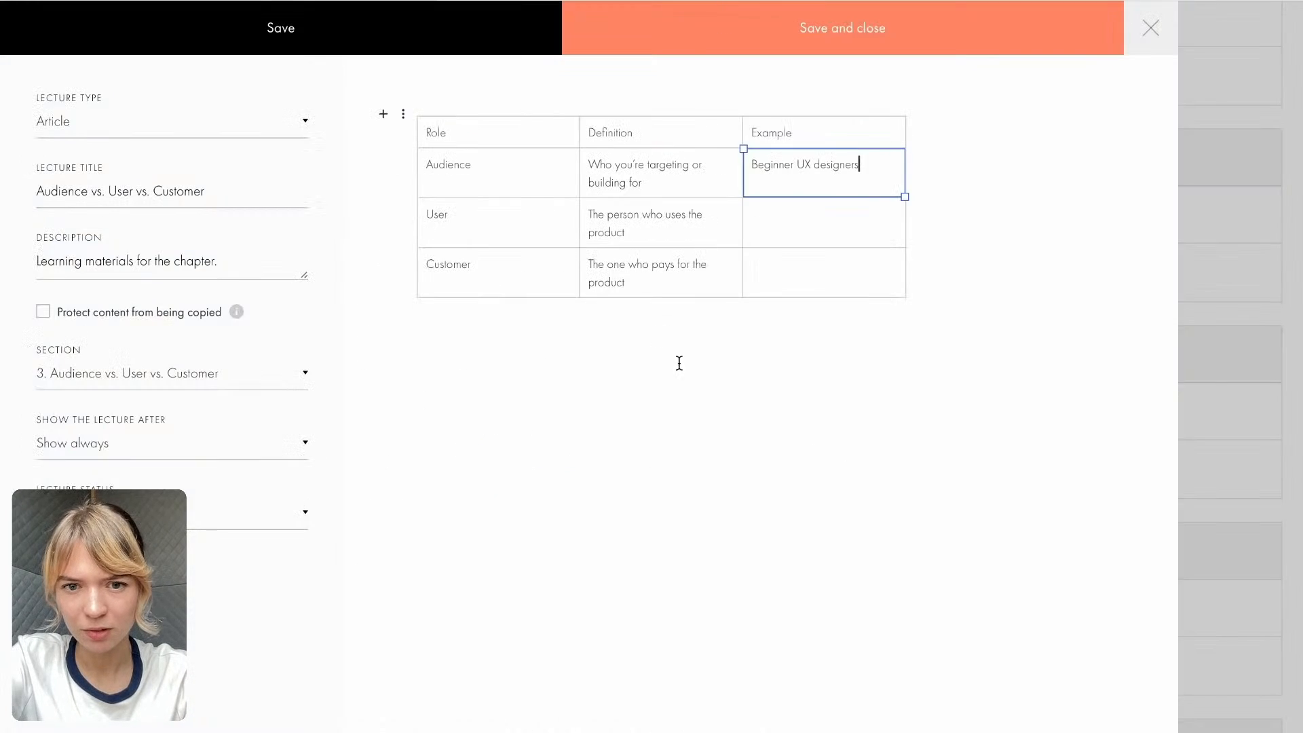
left_click(786, 218)
key("ctrl+v")
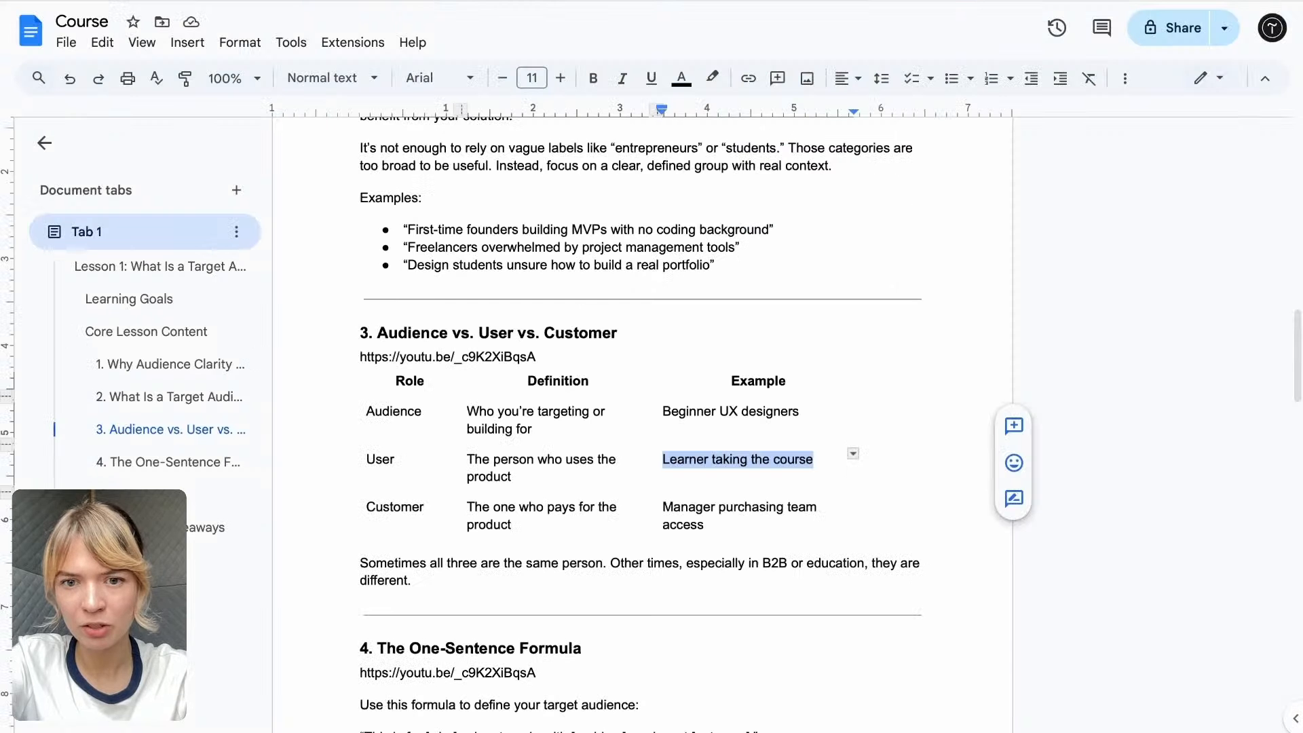
mouse_move(663, 509)
left_mouse_down()
mouse_move(711, 510)
mouse_move(699, 521)
mouse_move(656, 503)
left_mouse_up()
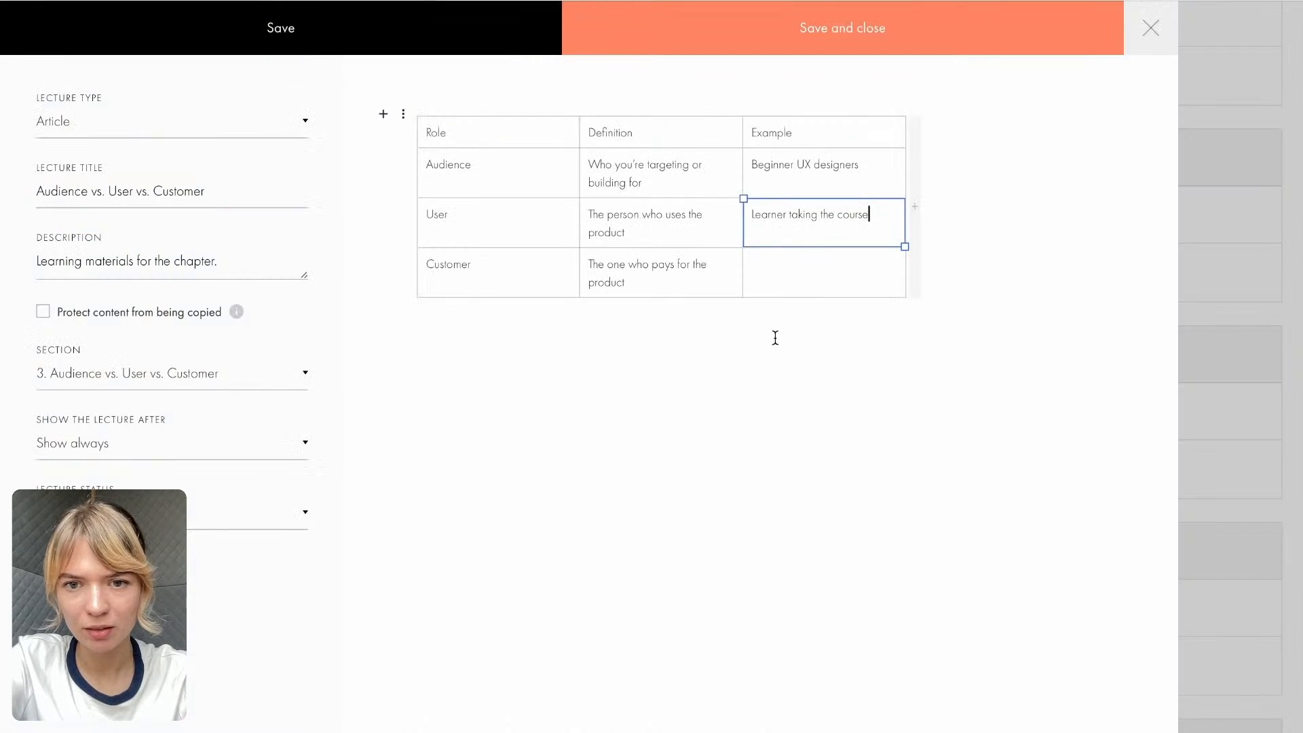
left_click(802, 282)
key("ctrl+v")
- Add section 3's closing paragraph, starting "Sometimes all three are the same person", from the Course Google Doc as text below the table
left_click(792, 375)
left_click(453, 140)
left_click_drag(449, 132, 406, 136)
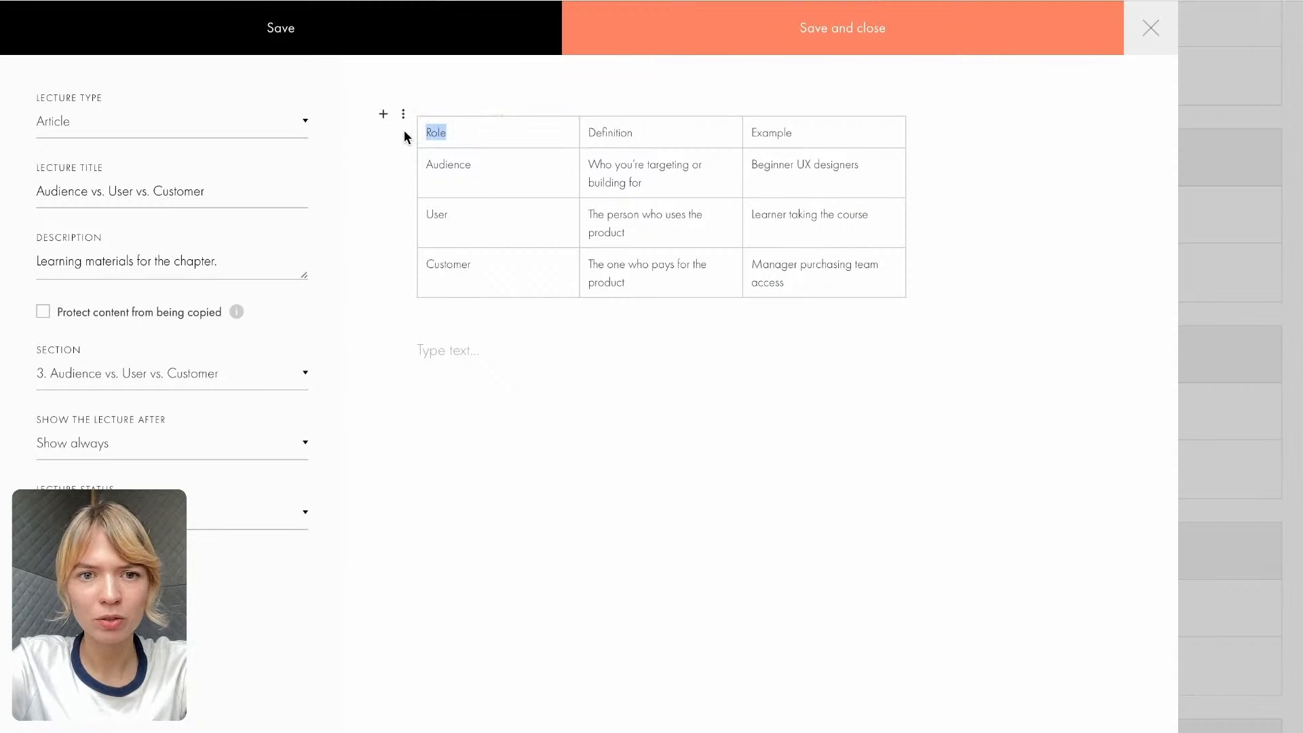
left_click(495, 222)
left_click(508, 374)
left_click(792, 0)
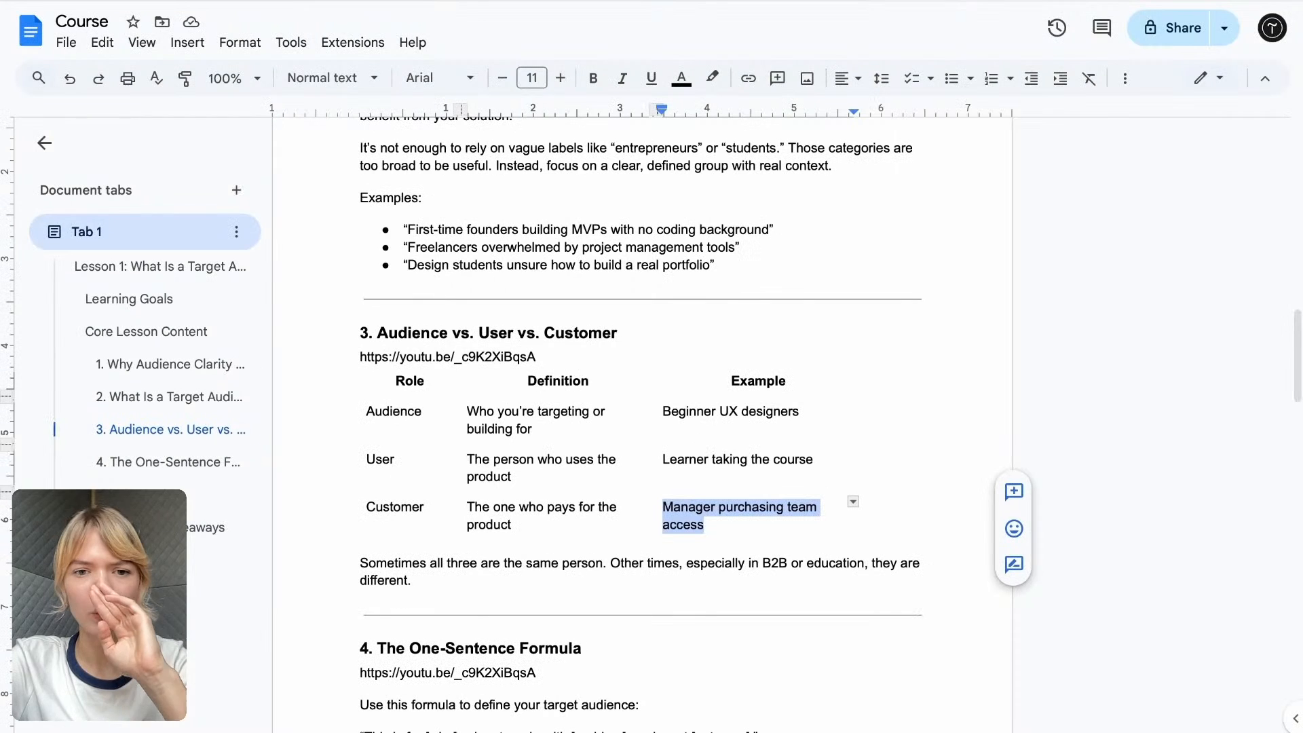
left_click_drag(431, 575, 346, 555)
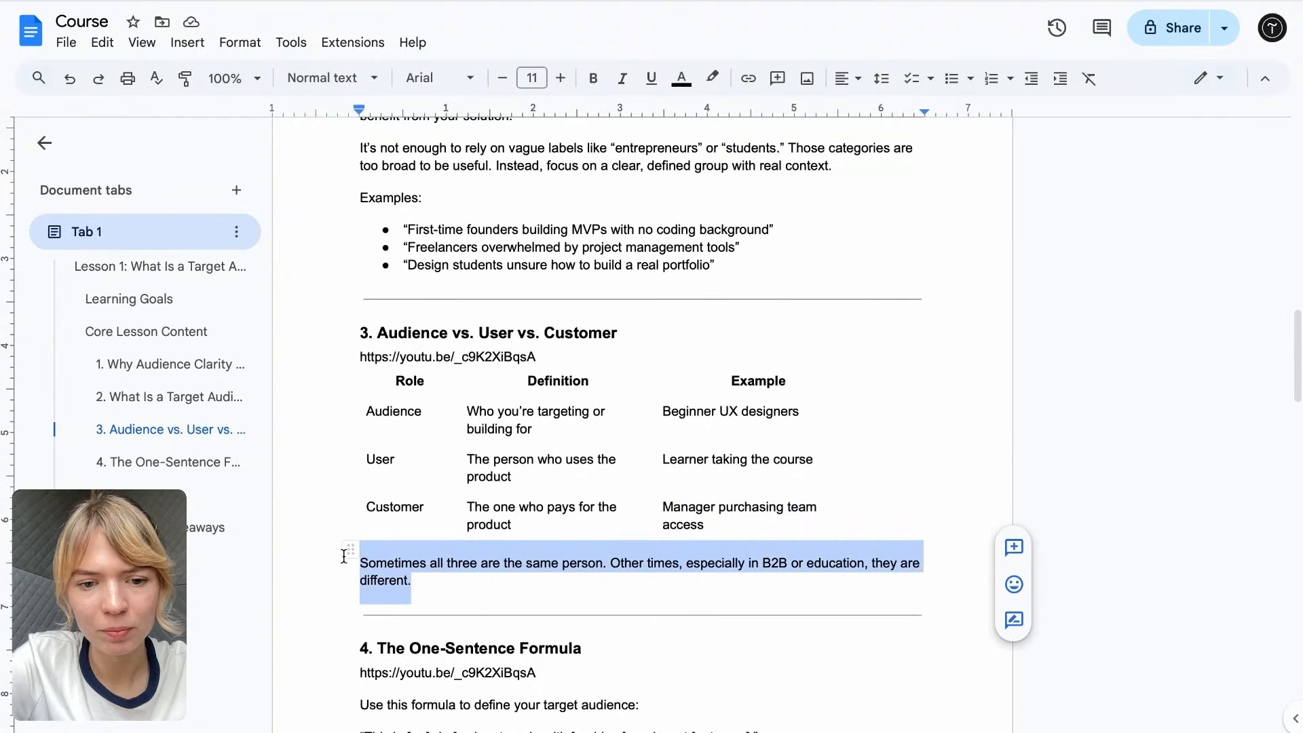
left_click(606, 4)
key("ctrl+v")
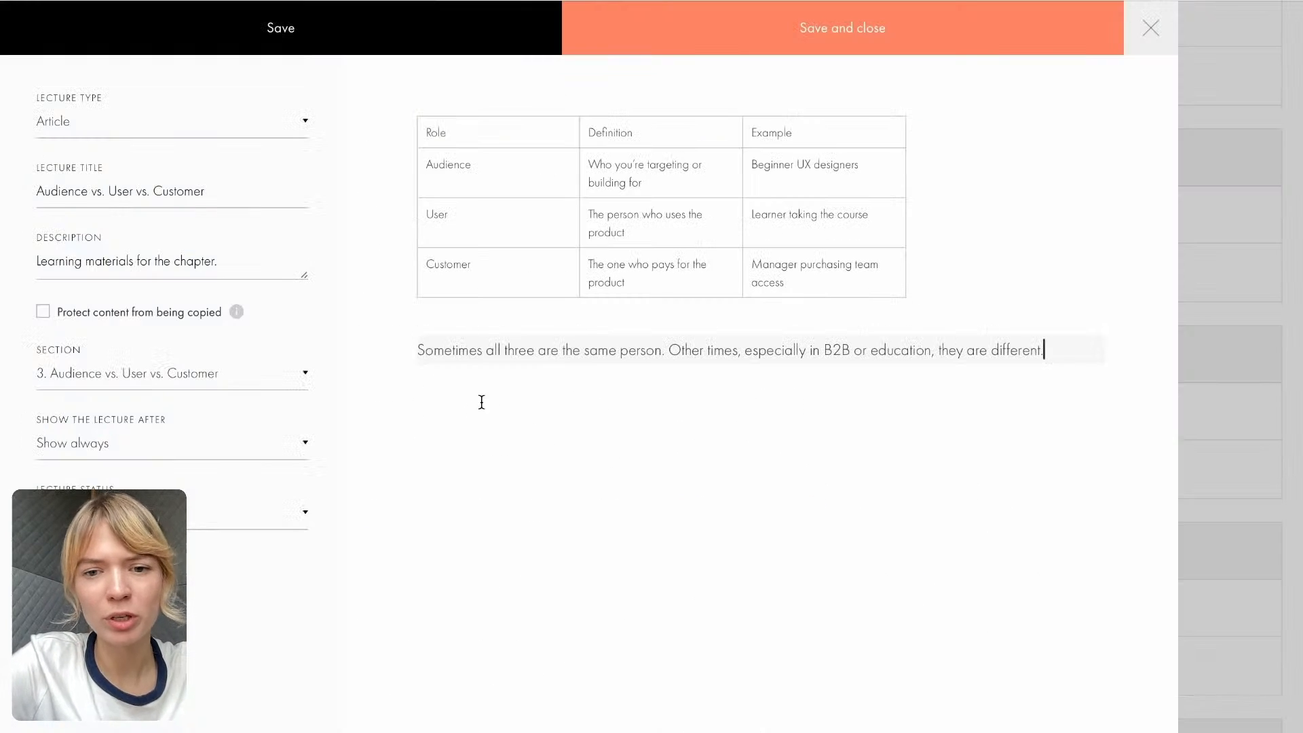
key("Return")
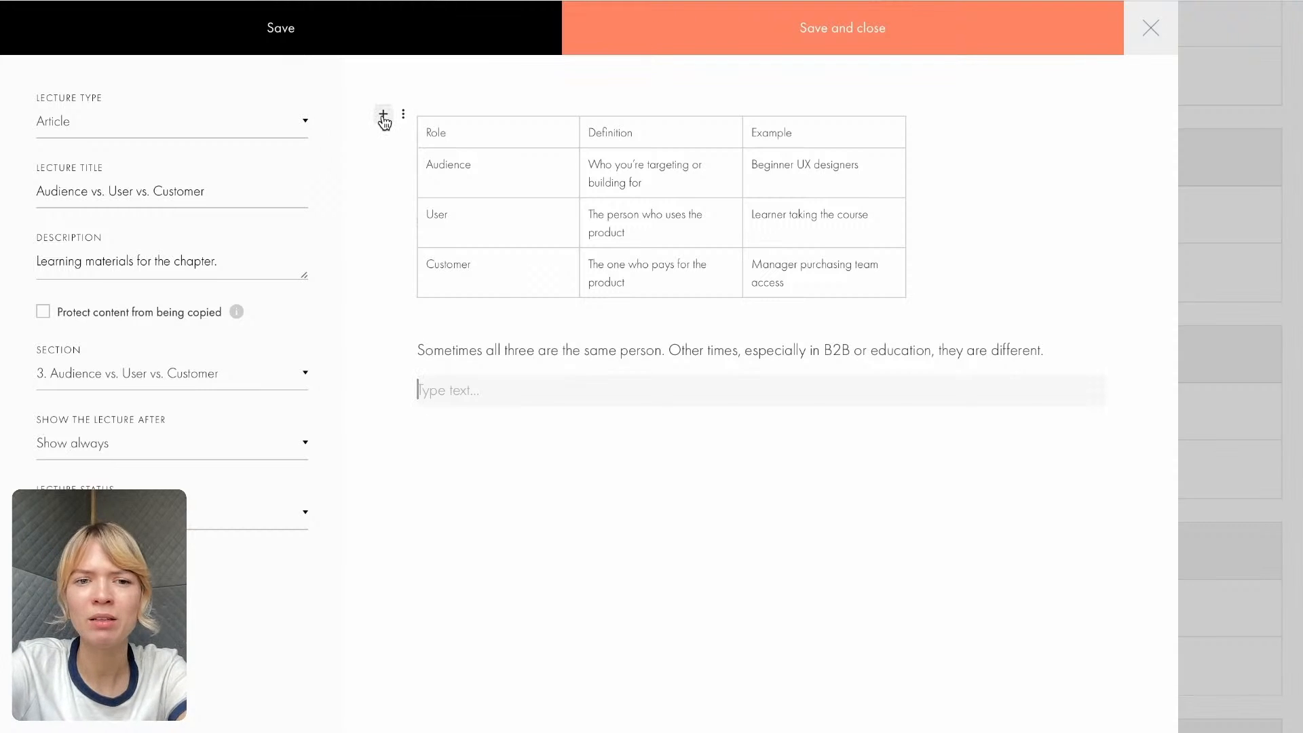
- Insert an image block into the article and move it above the table
left_click(383, 115)
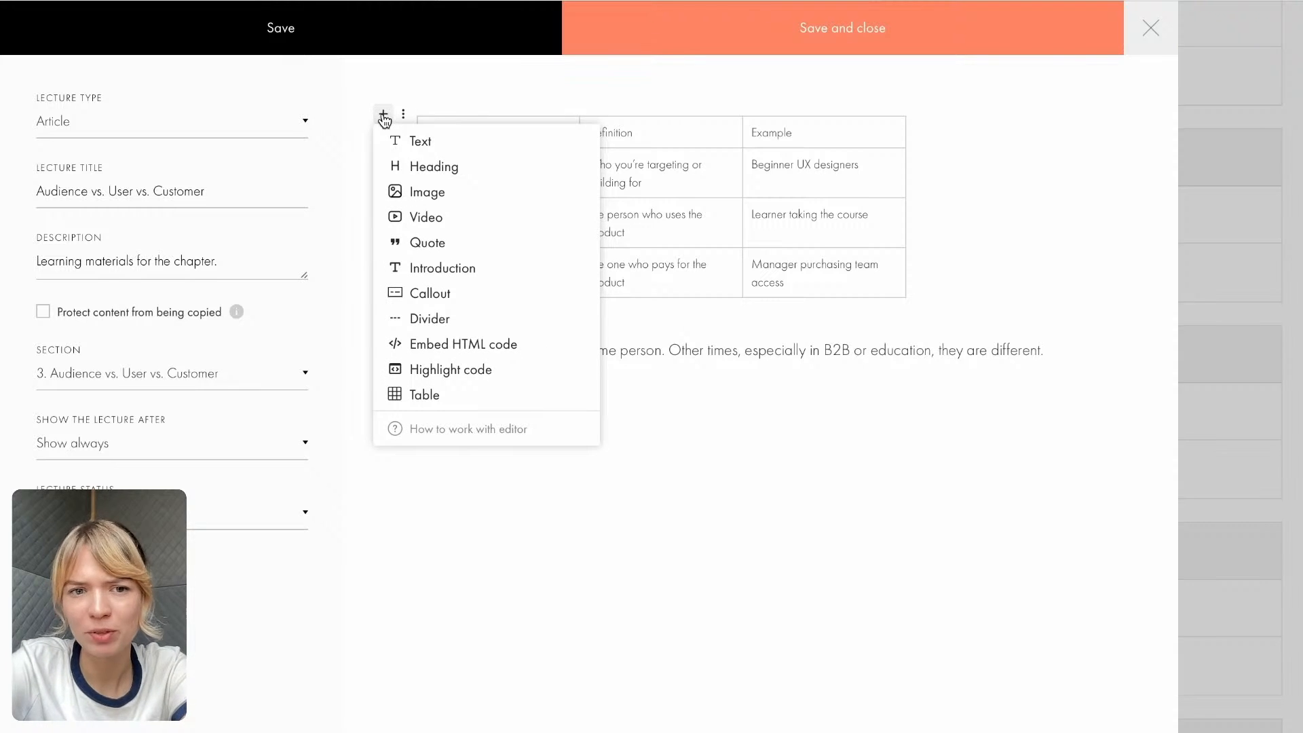
left_click(422, 192)
scroll(568, 421, "down", 3)
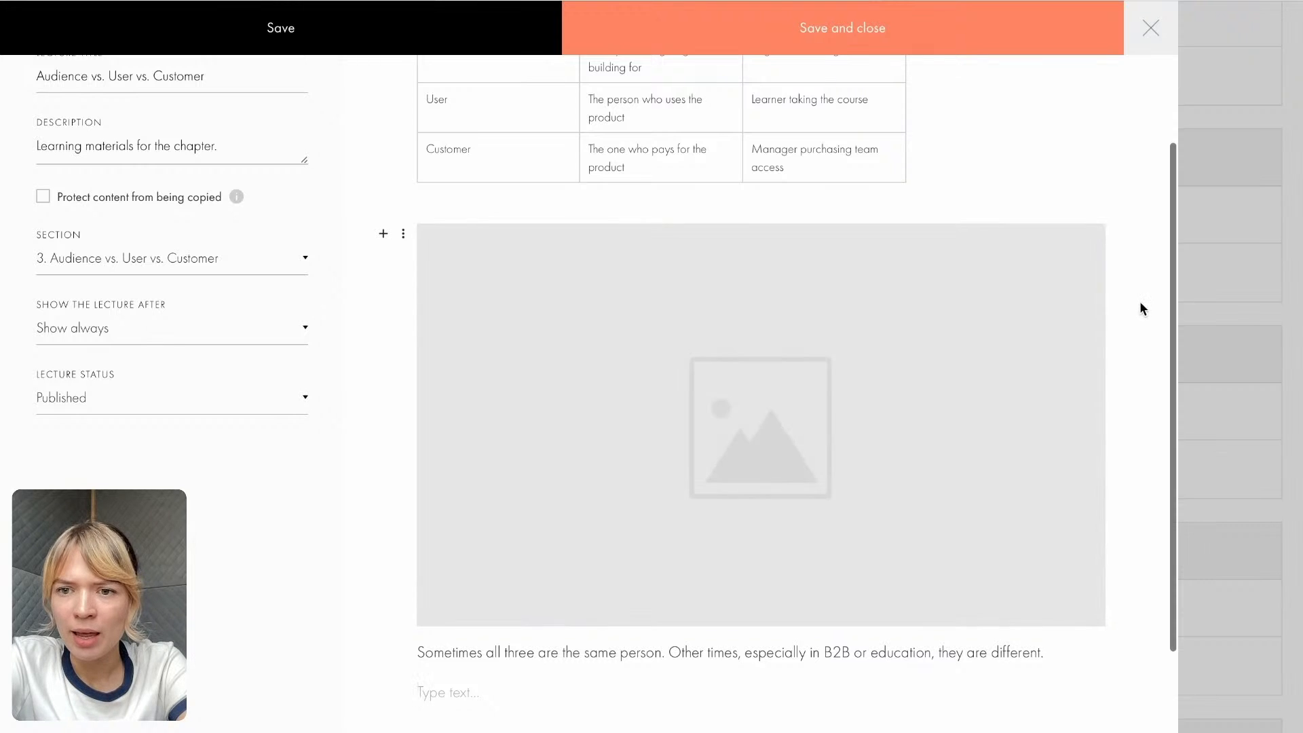
left_click(403, 235)
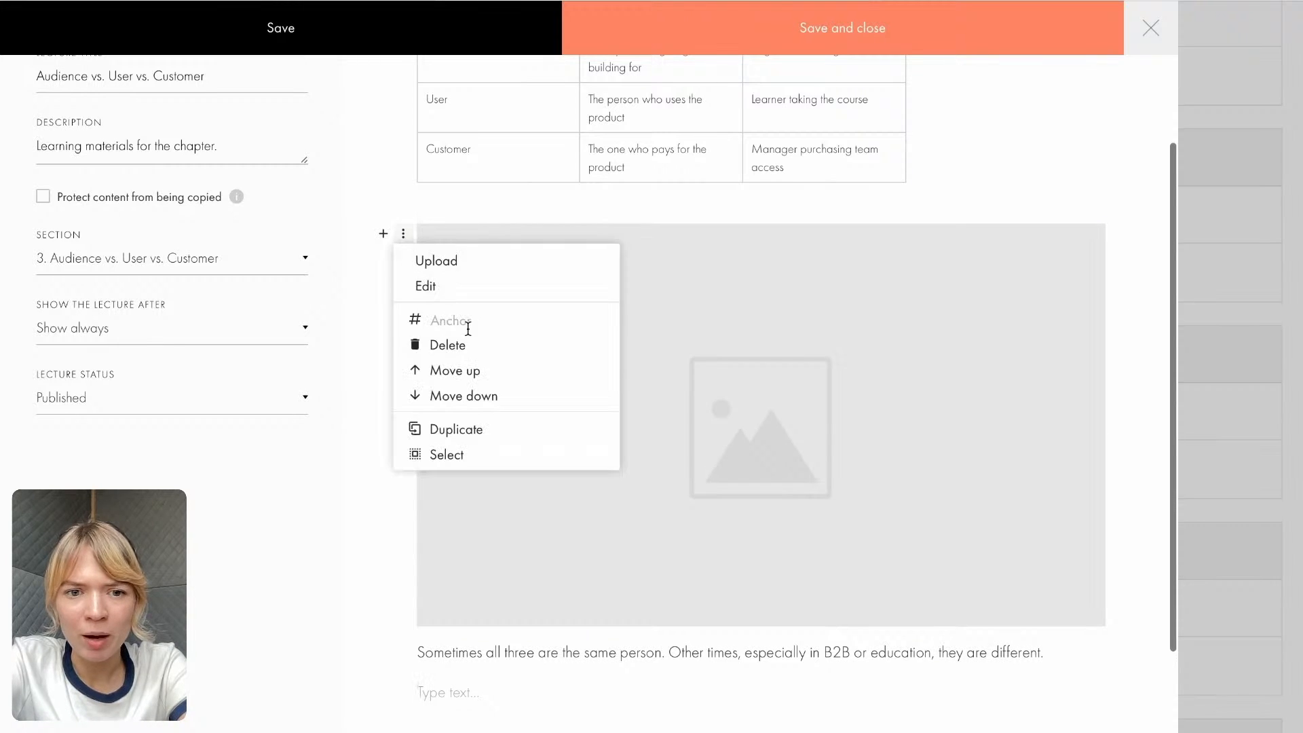
left_click(494, 381)
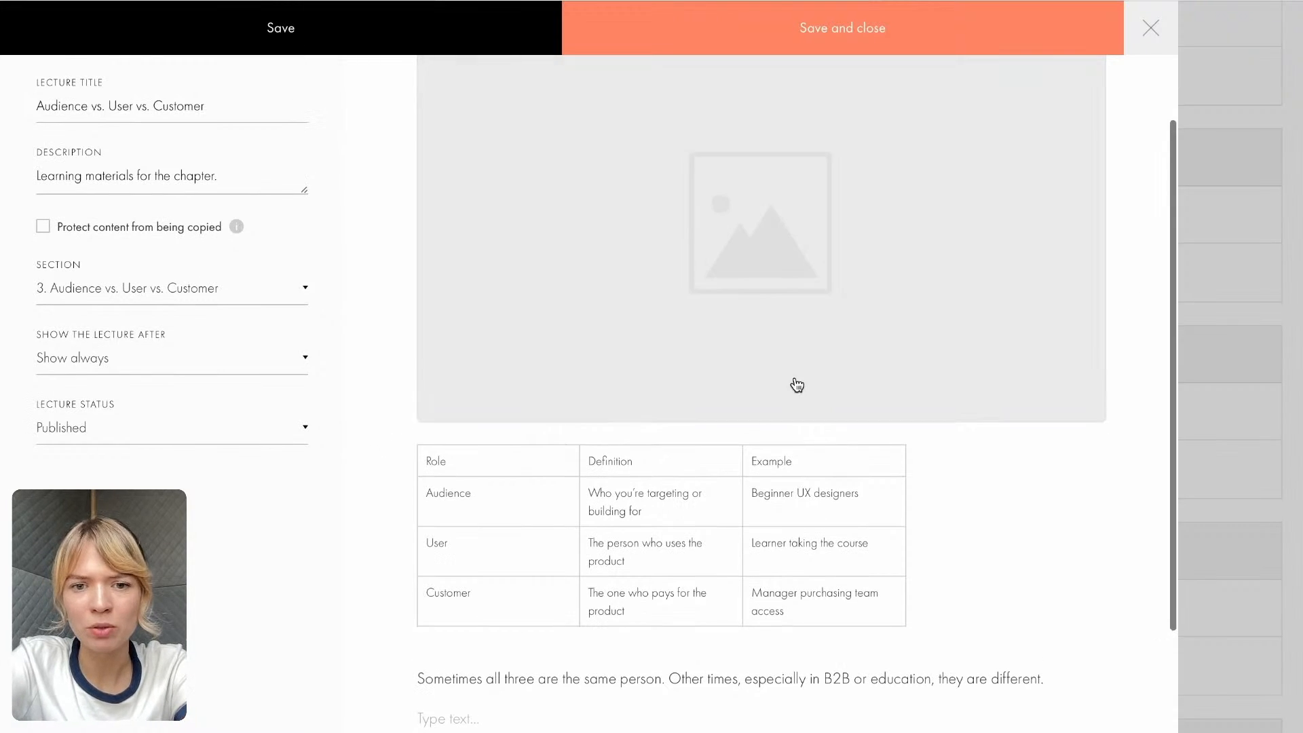
- Upload the pexels-jopwell JPG photo from the Workshop 22/07 folder into the image block
left_click(662, 347)
left_click(802, 79)
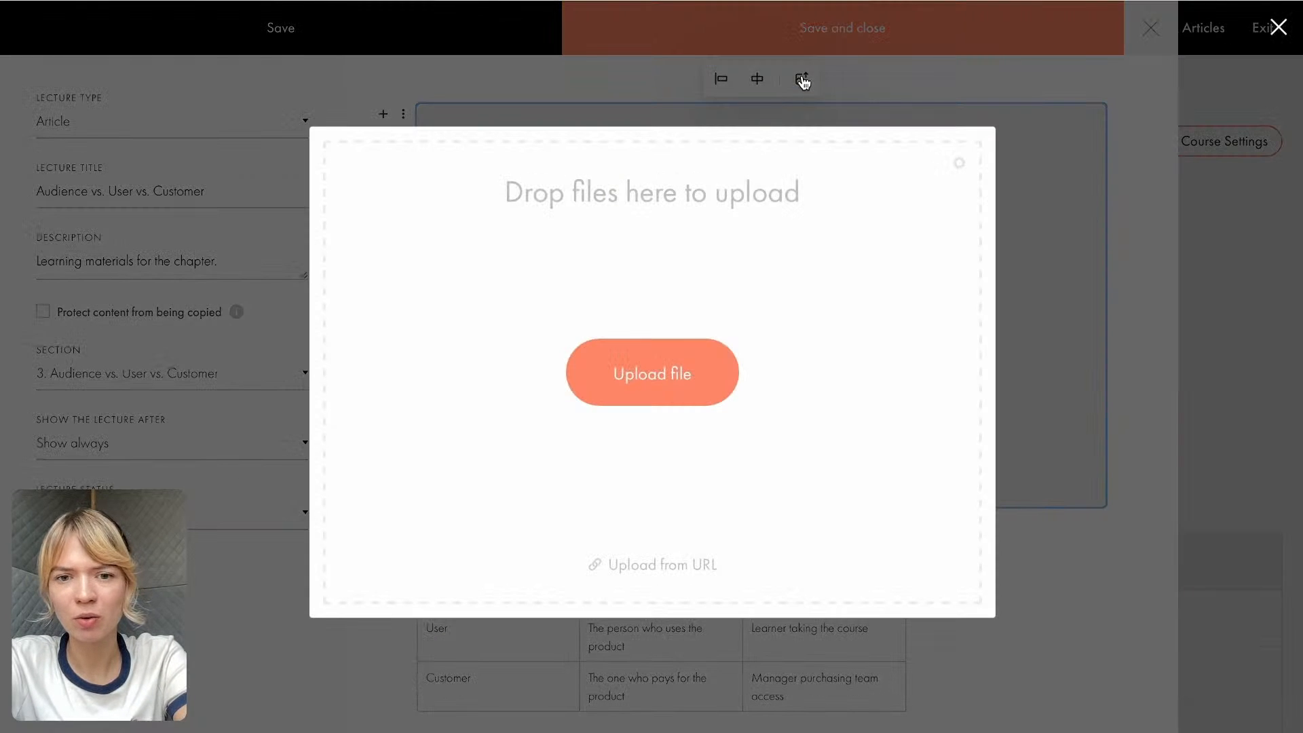
left_click(645, 370)
double_click(555, 272)
left_click(477, 266)
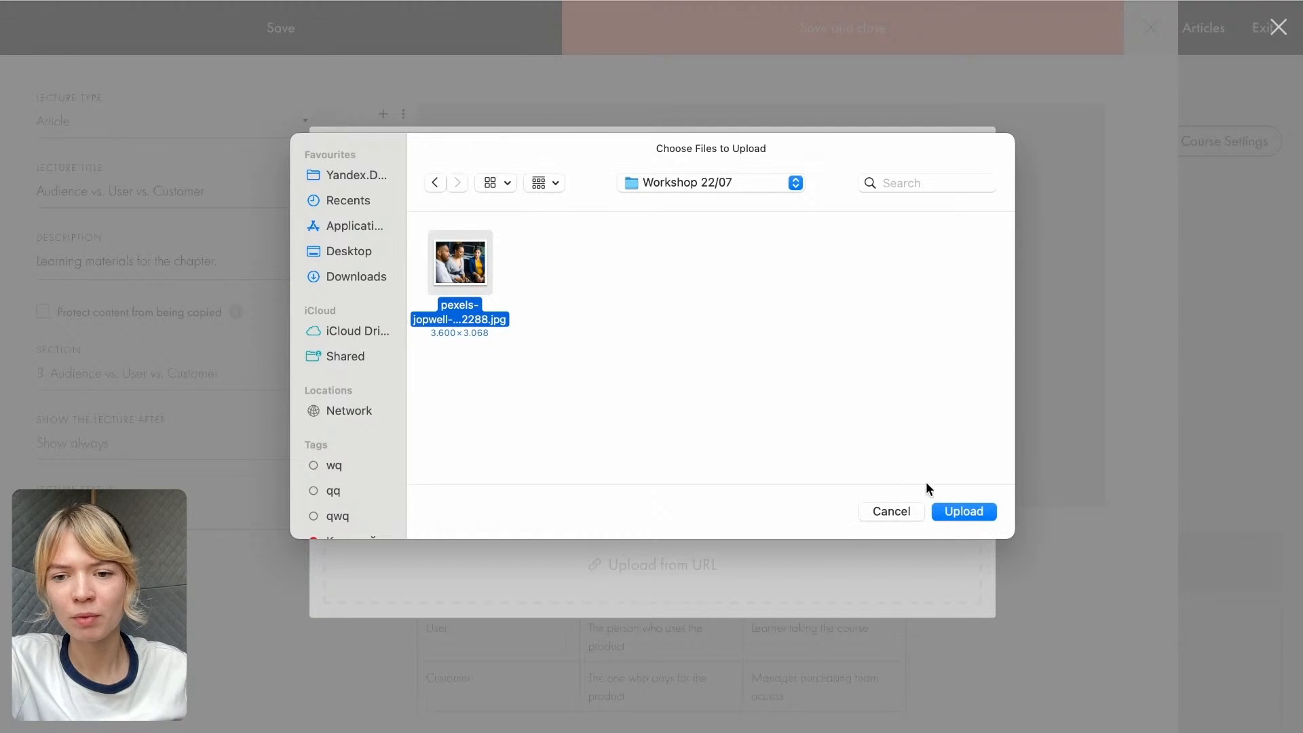
left_click(962, 515)
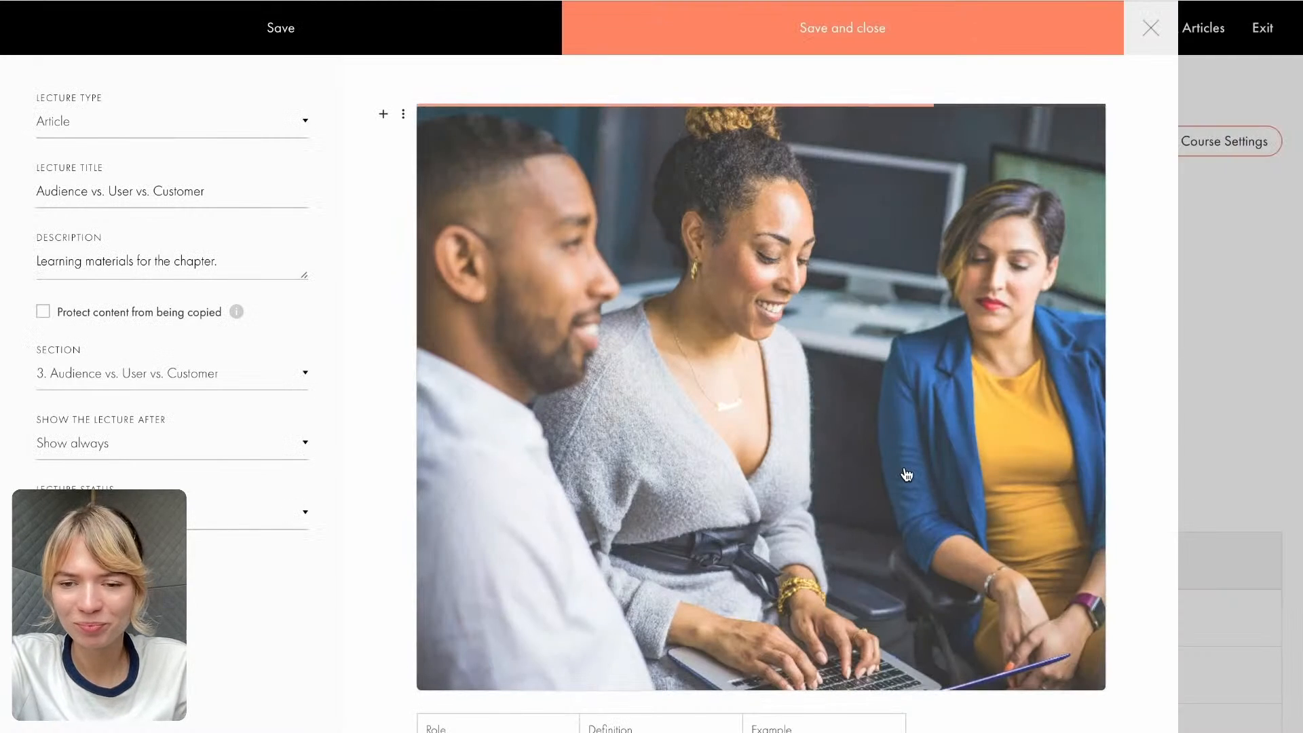
- Protect the "Audience vs. User vs. Customer" article's content from being copied
scroll(907, 474, "down", 2)
scroll(907, 474, "down", 2)
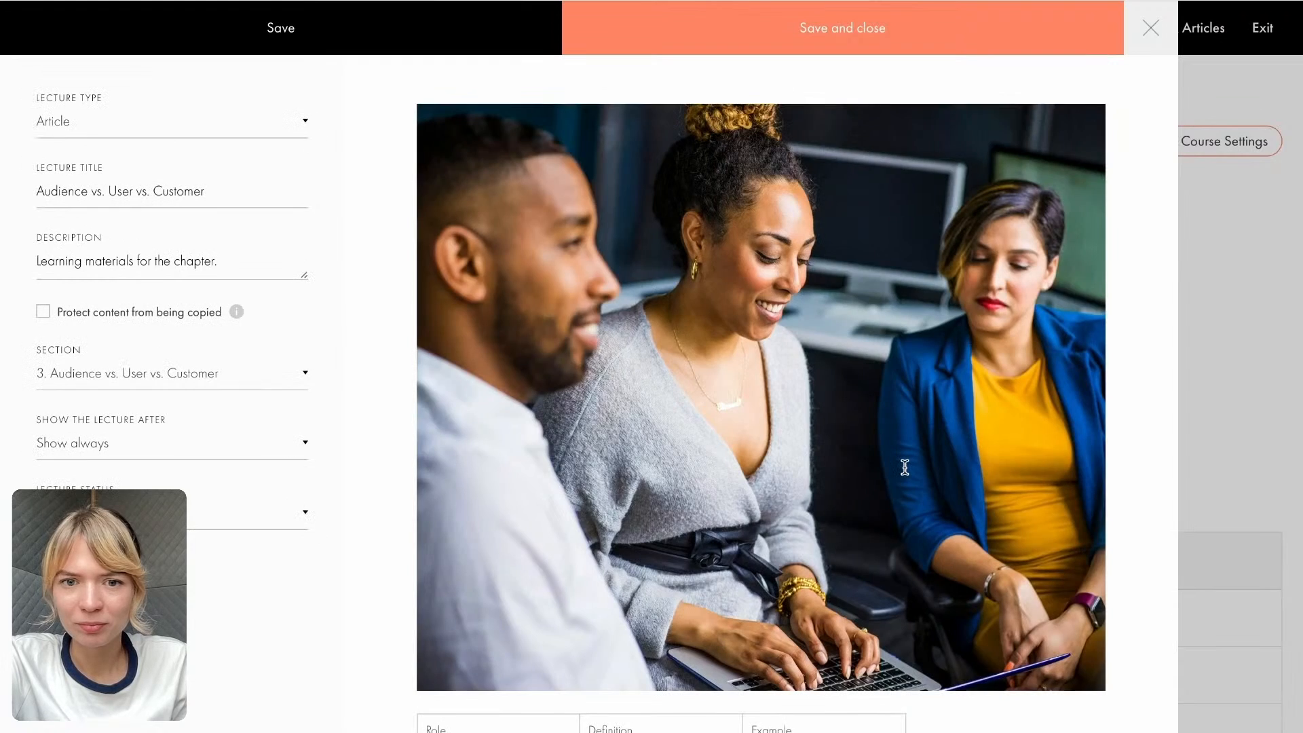
scroll(905, 468, "down", 3)
scroll(905, 468, "down", 3)
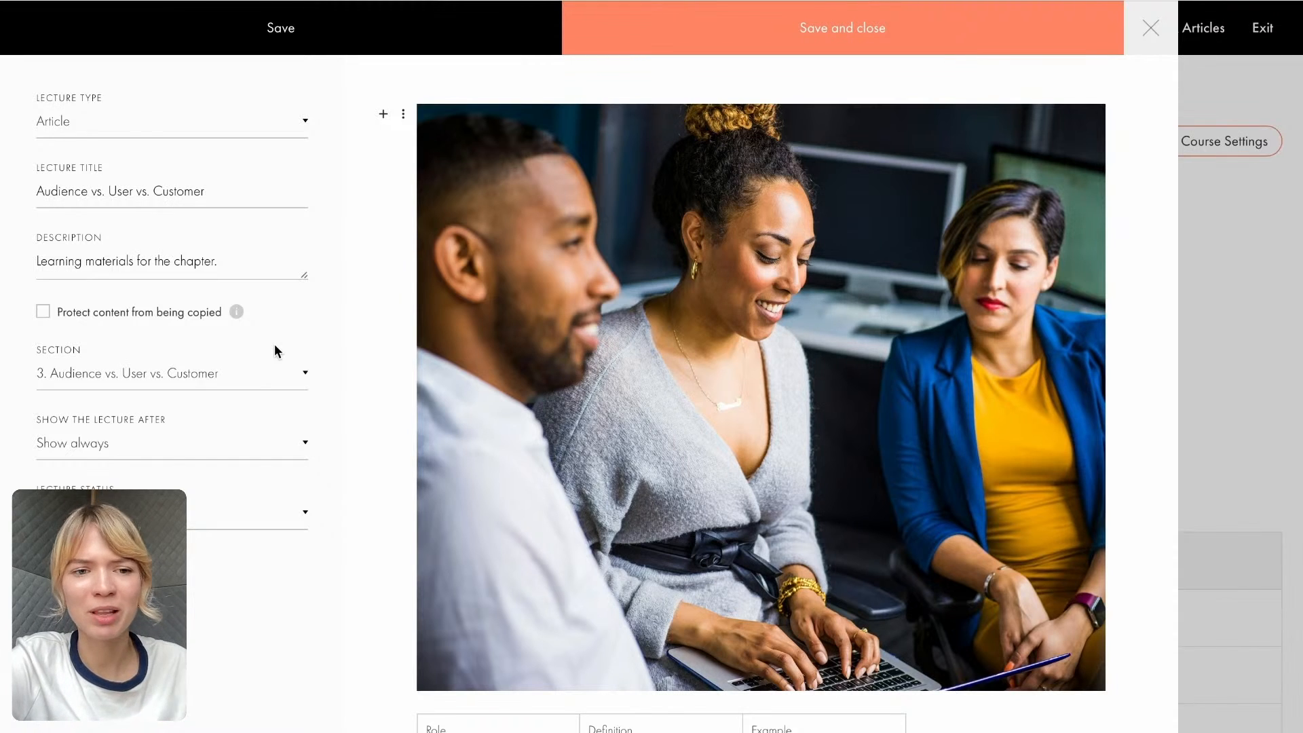
left_click(43, 312)
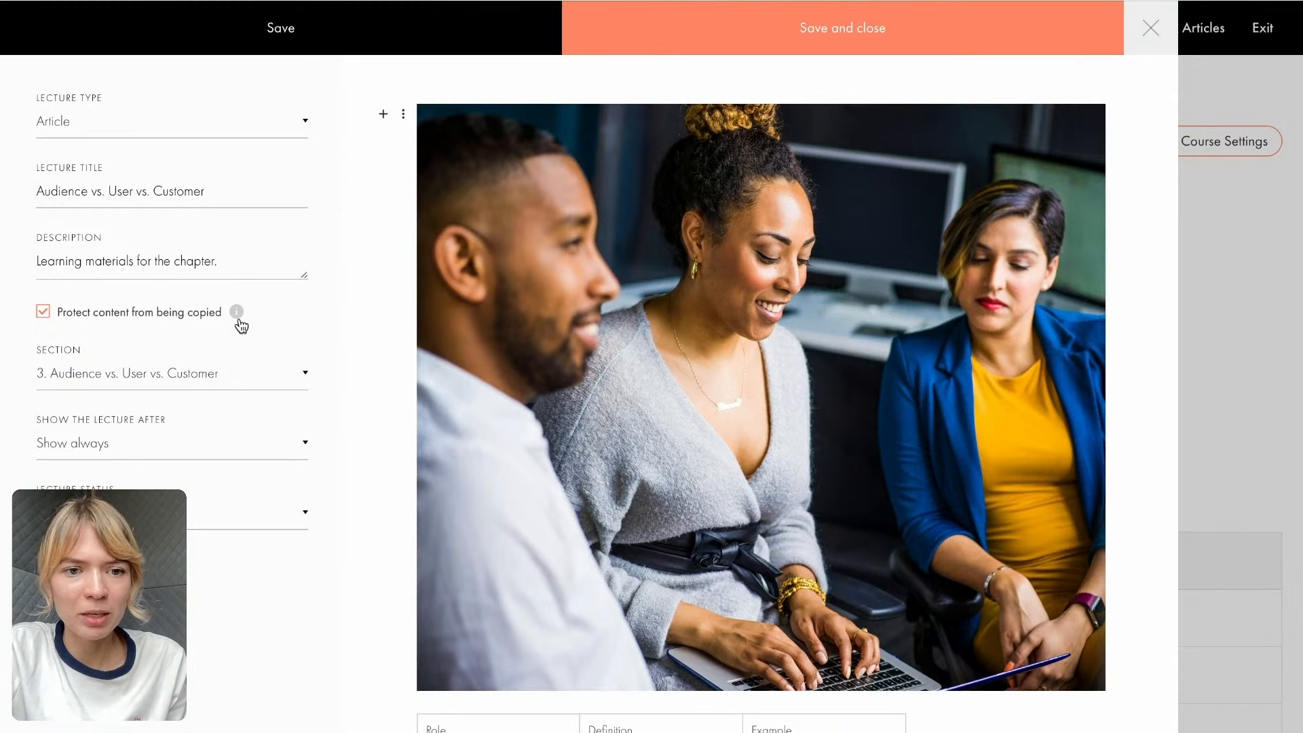
mouse_move(237, 314)
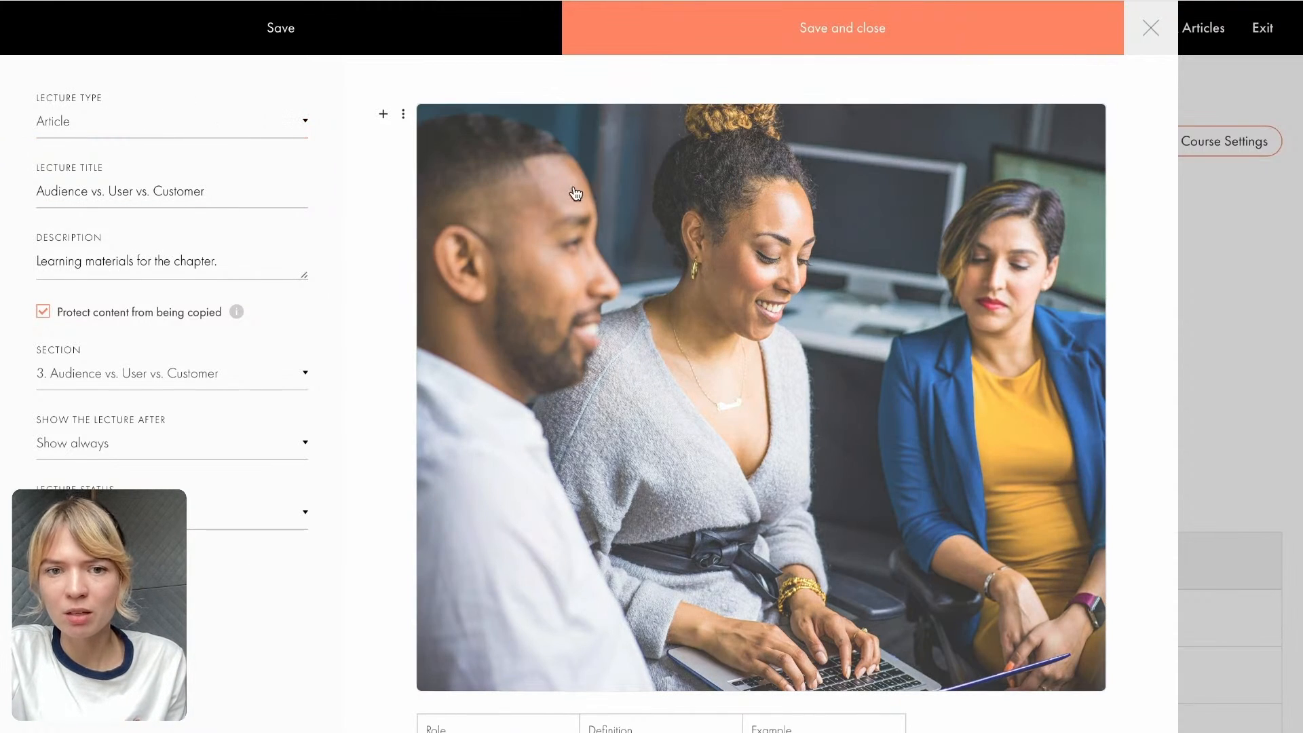
- Add an empty video block below the closing paragraph of the article
scroll(577, 199, "down", 6)
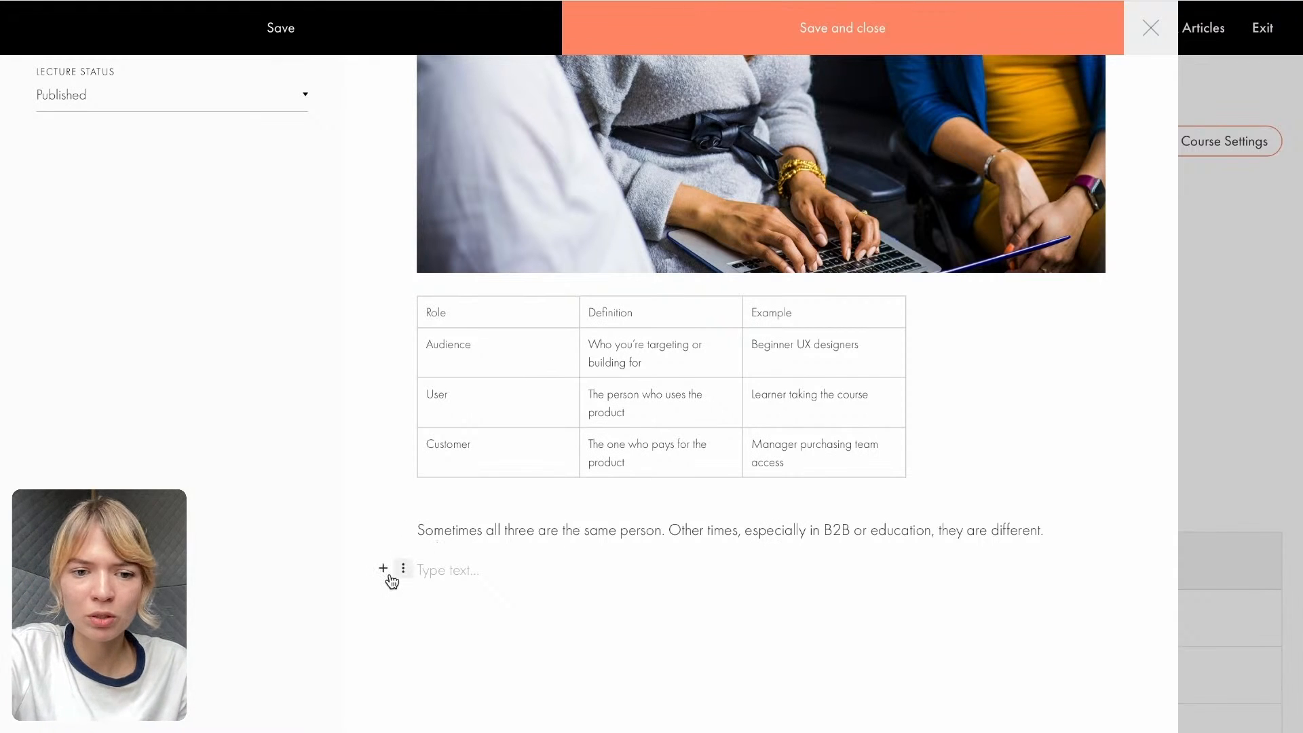
scroll(411, 543, "up", 1)
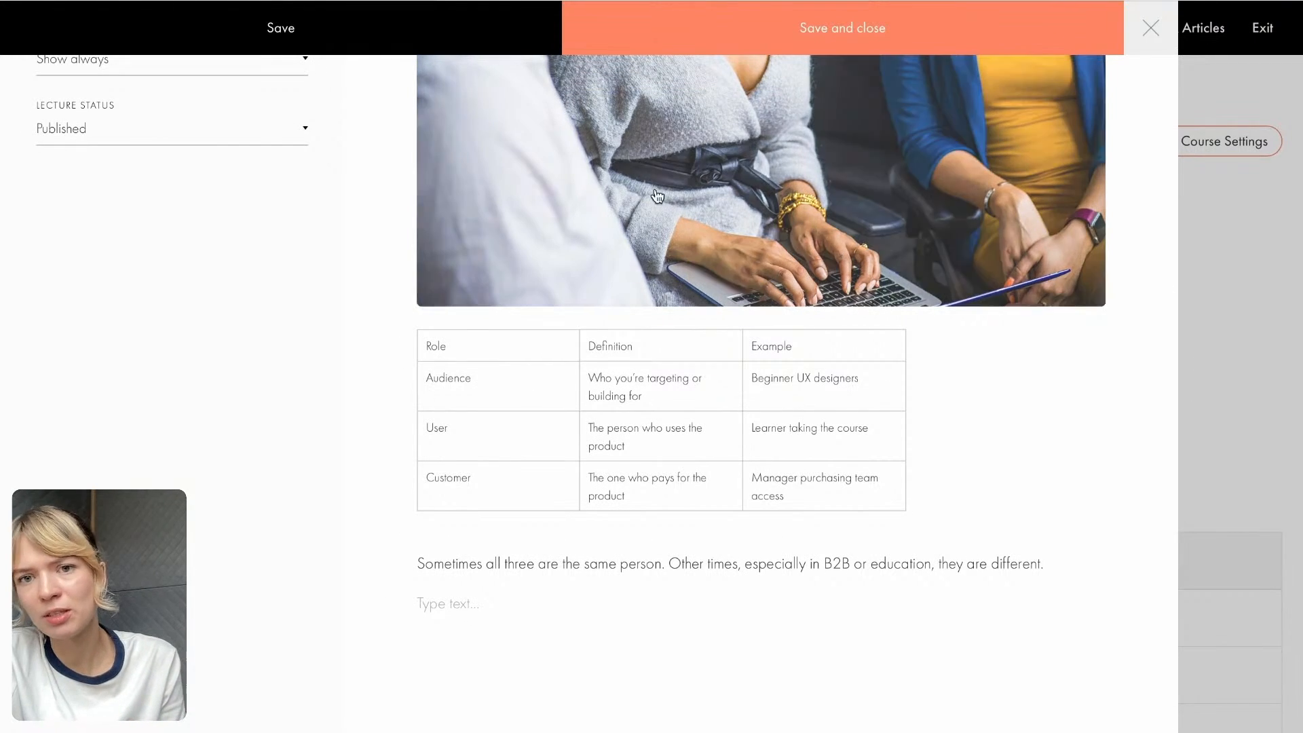
left_click(383, 603)
left_click(437, 515)
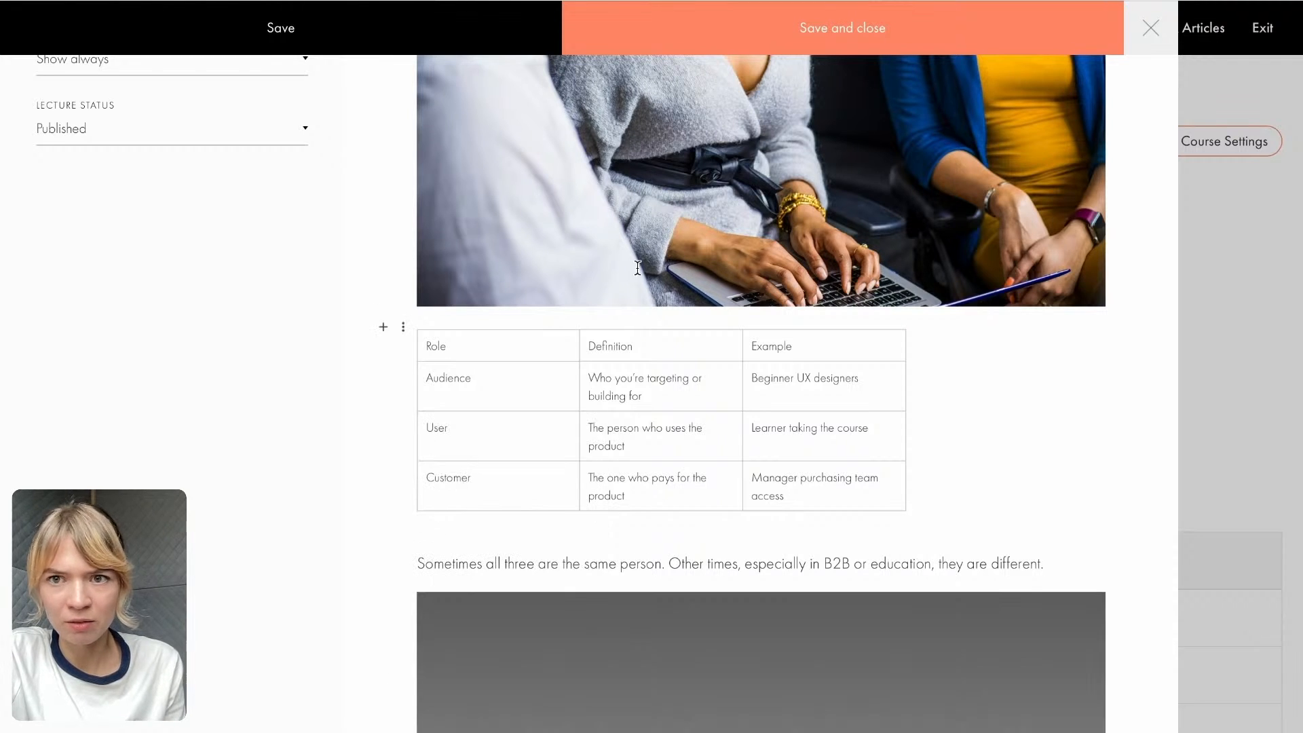
left_click(1004, 1)
left_click_drag(536, 355, 355, 357)
key("ctrl+c")
left_click(696, 1)
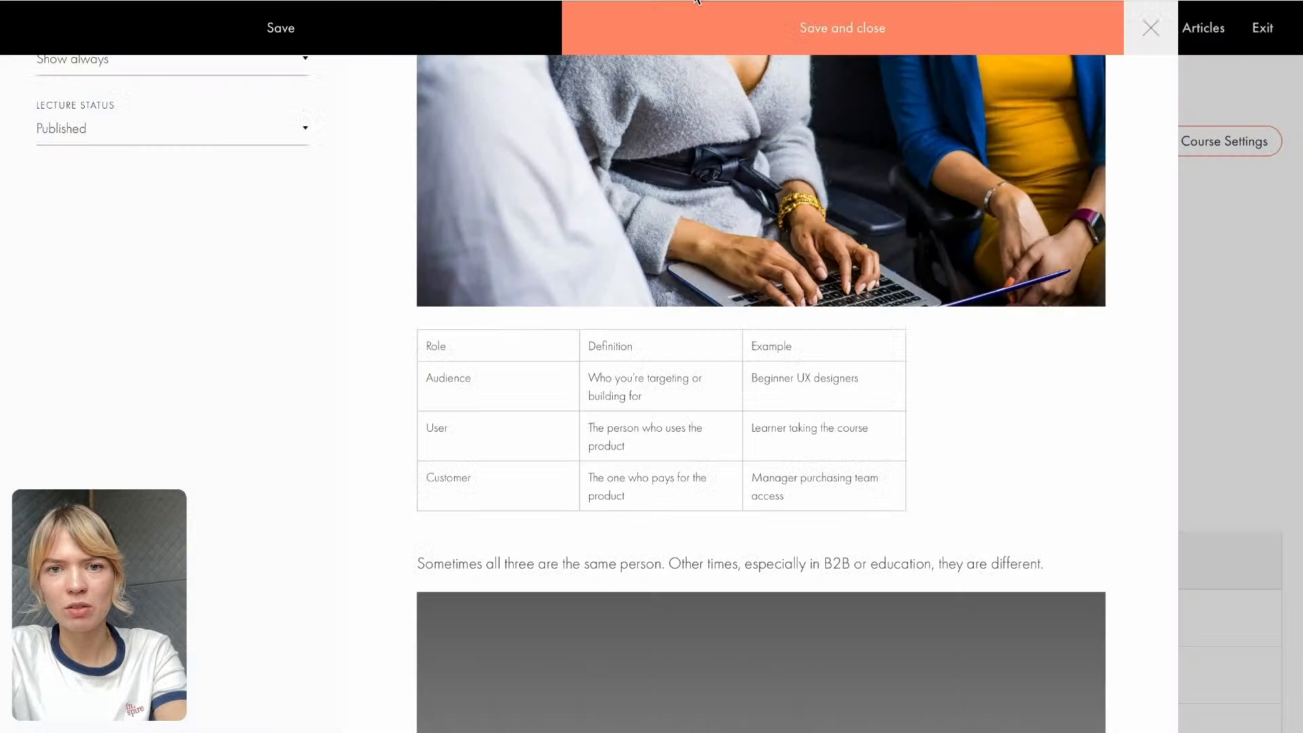
scroll(717, 515, "down", 5)
left_click(707, 432)
key("ctrl+v")
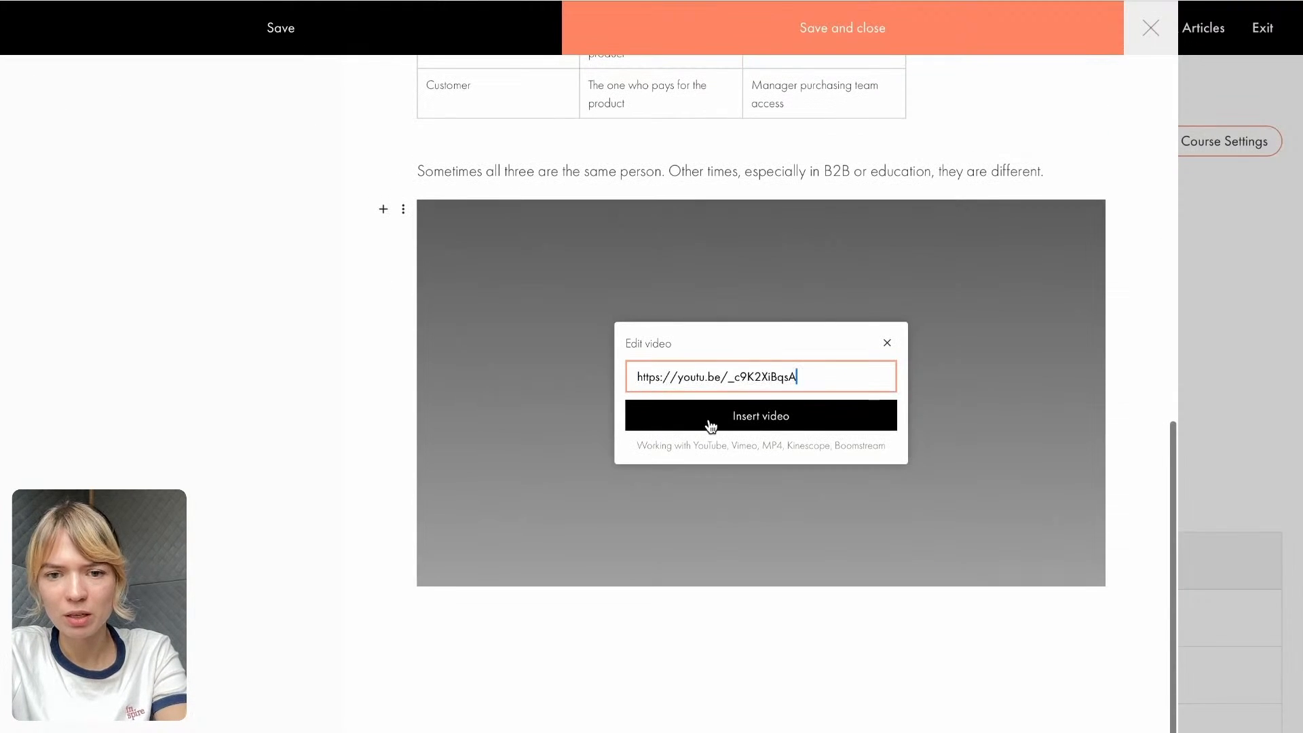
left_click(739, 426)
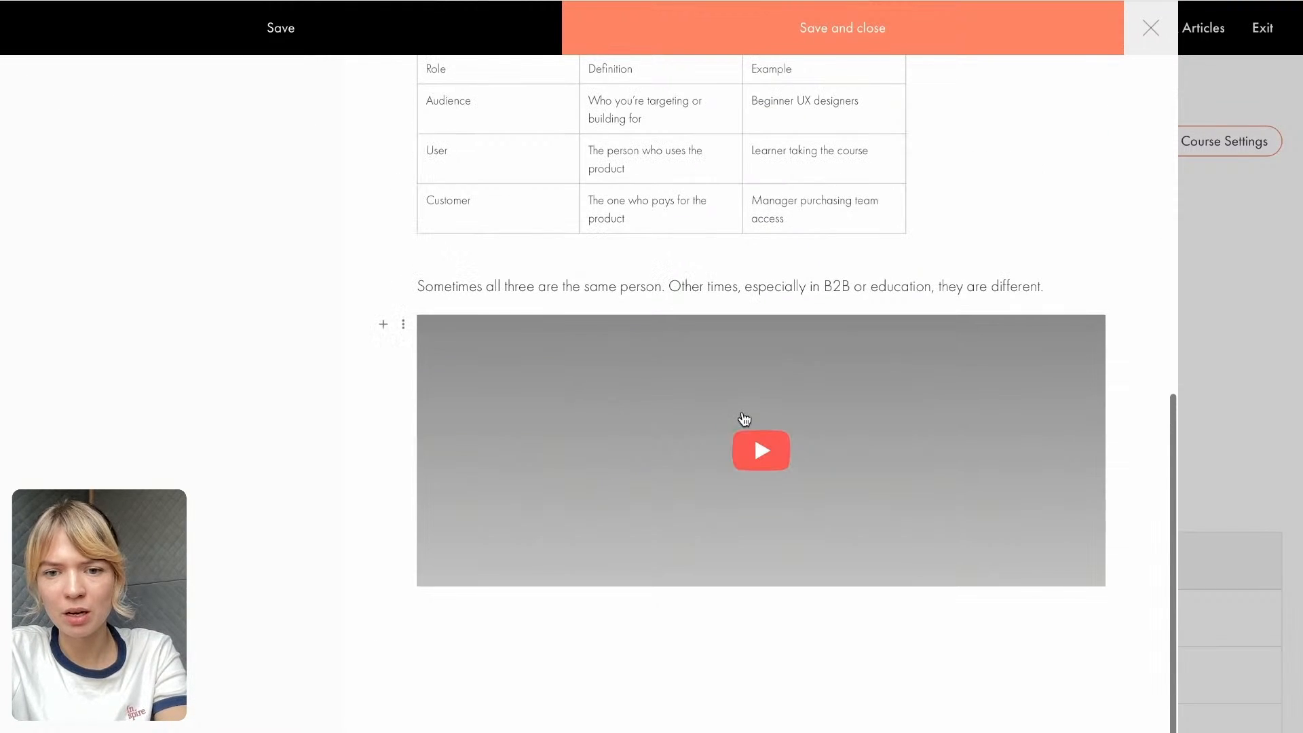
left_click(697, 647)
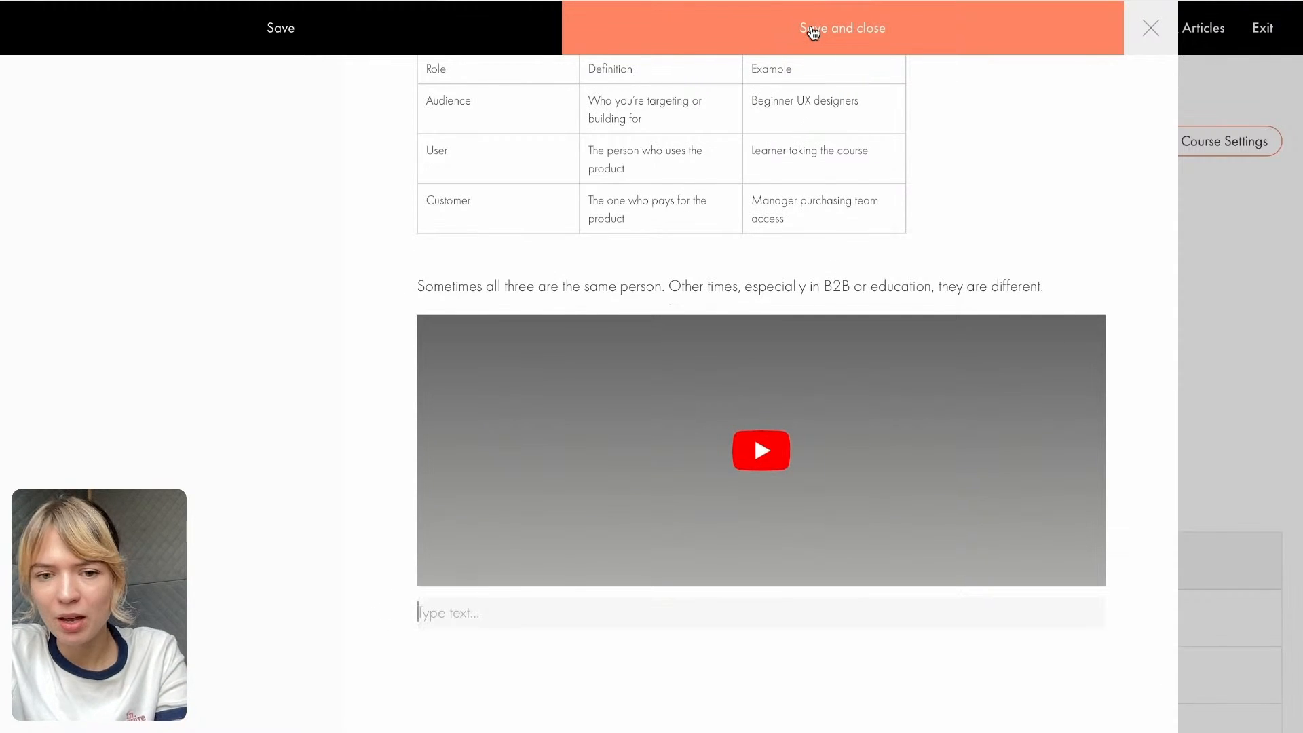
left_click(811, 31)
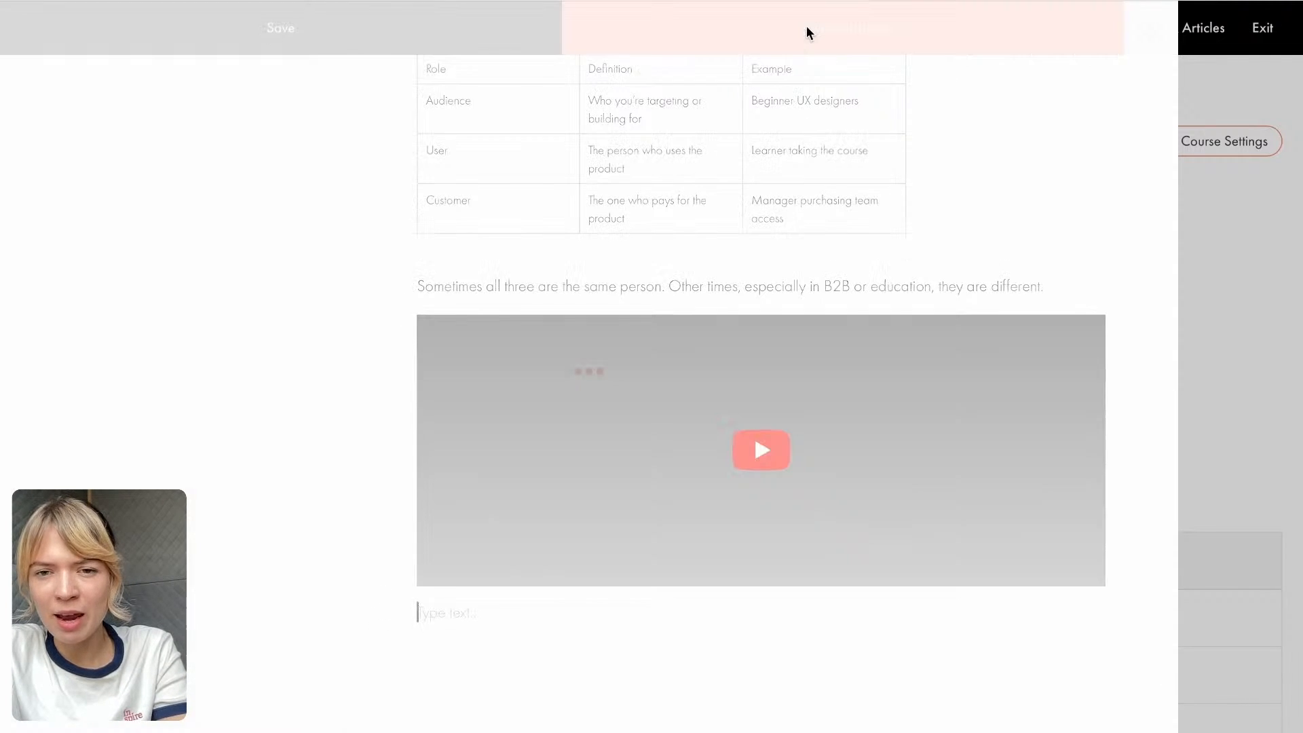
- Look over the course's sections and lectures, and go through the Online Course site to its members overview
scroll(552, 511, "down", 8)
scroll(554, 517, "down", 5)
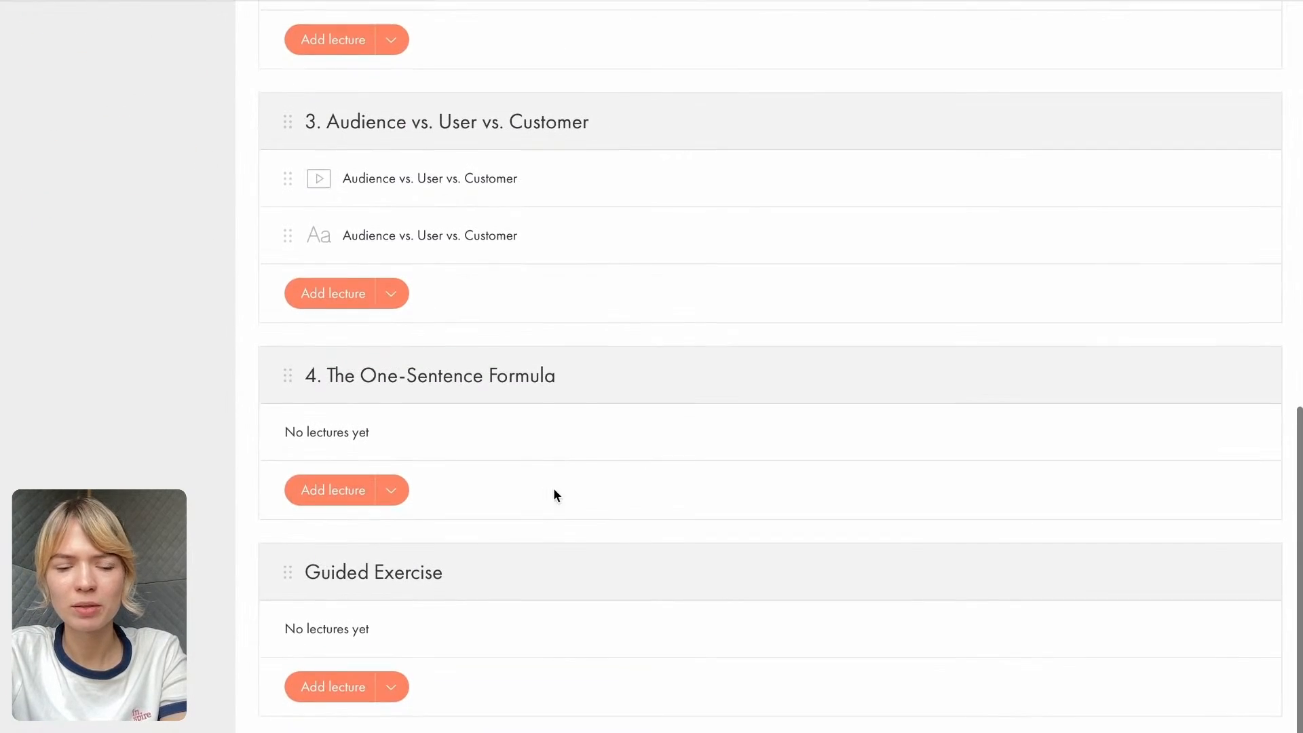
scroll(553, 511, "up", 8)
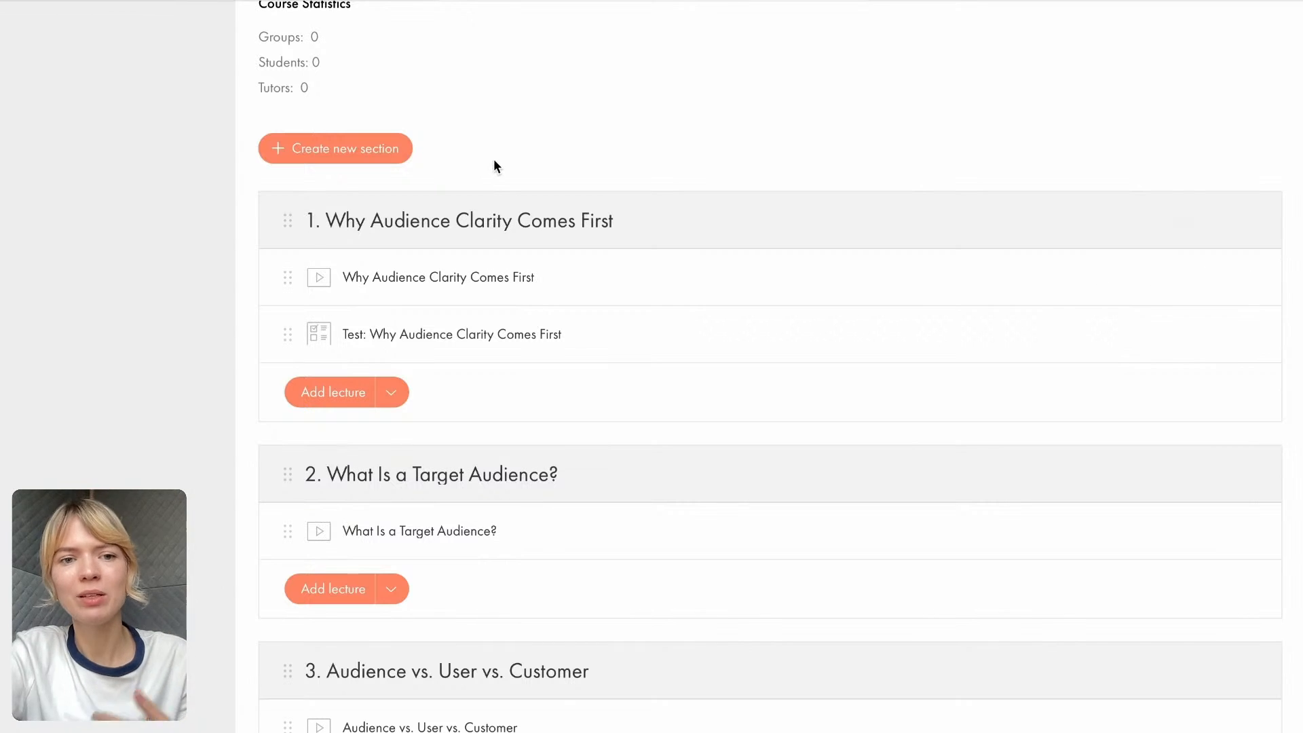
scroll(499, 159, "up", 3)
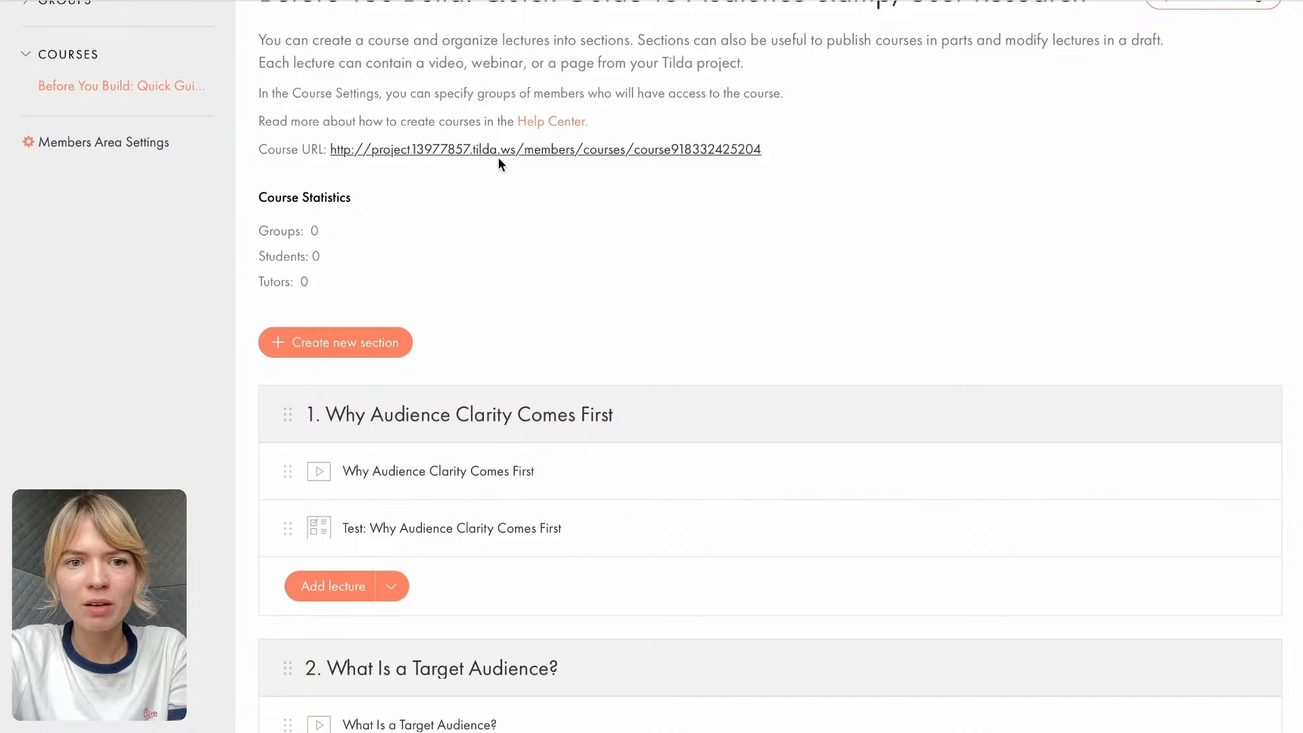
scroll(498, 163, "up", 2)
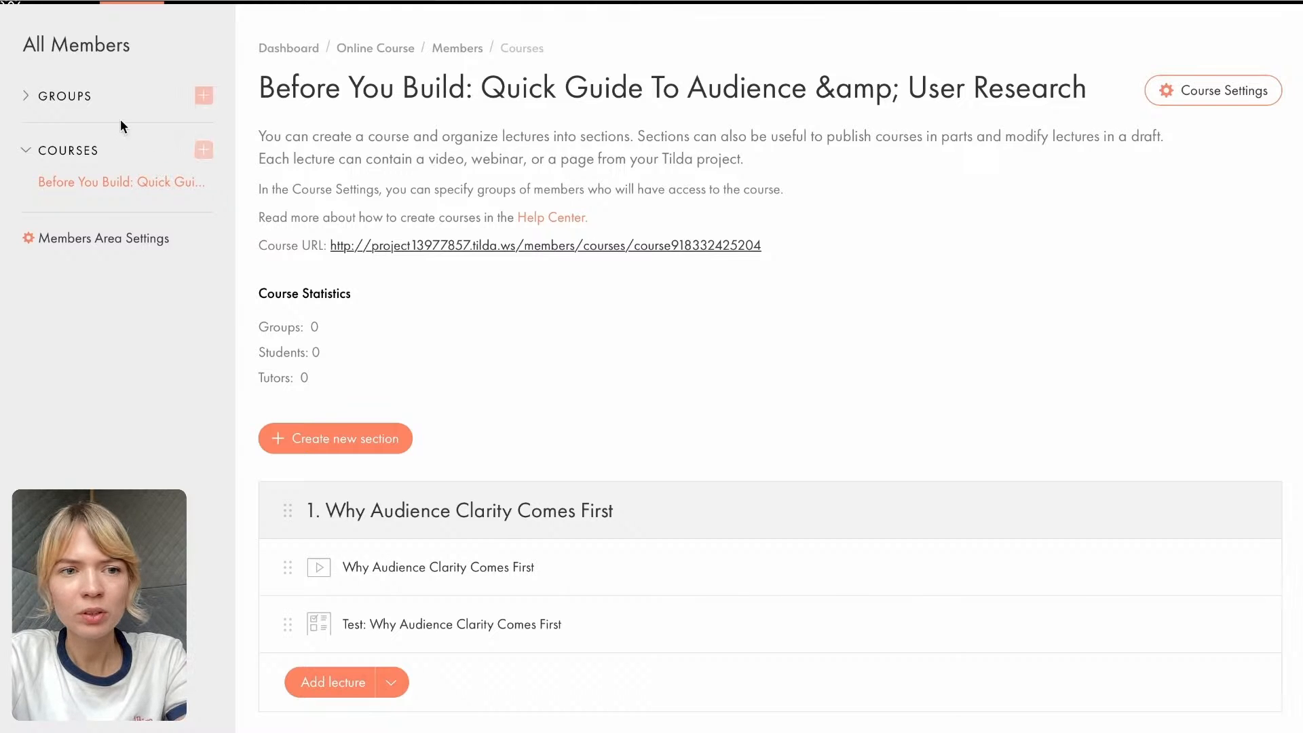
scroll(101, 63, "up", 2)
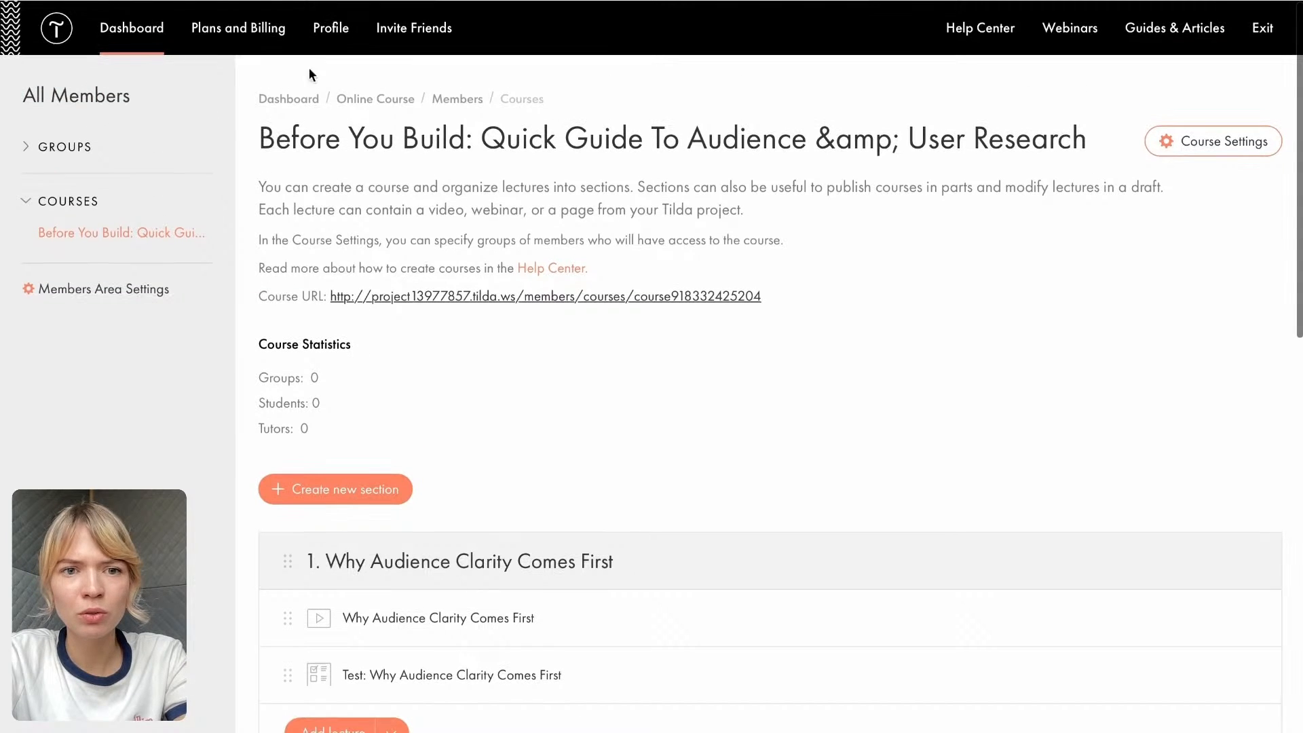
left_click(384, 103)
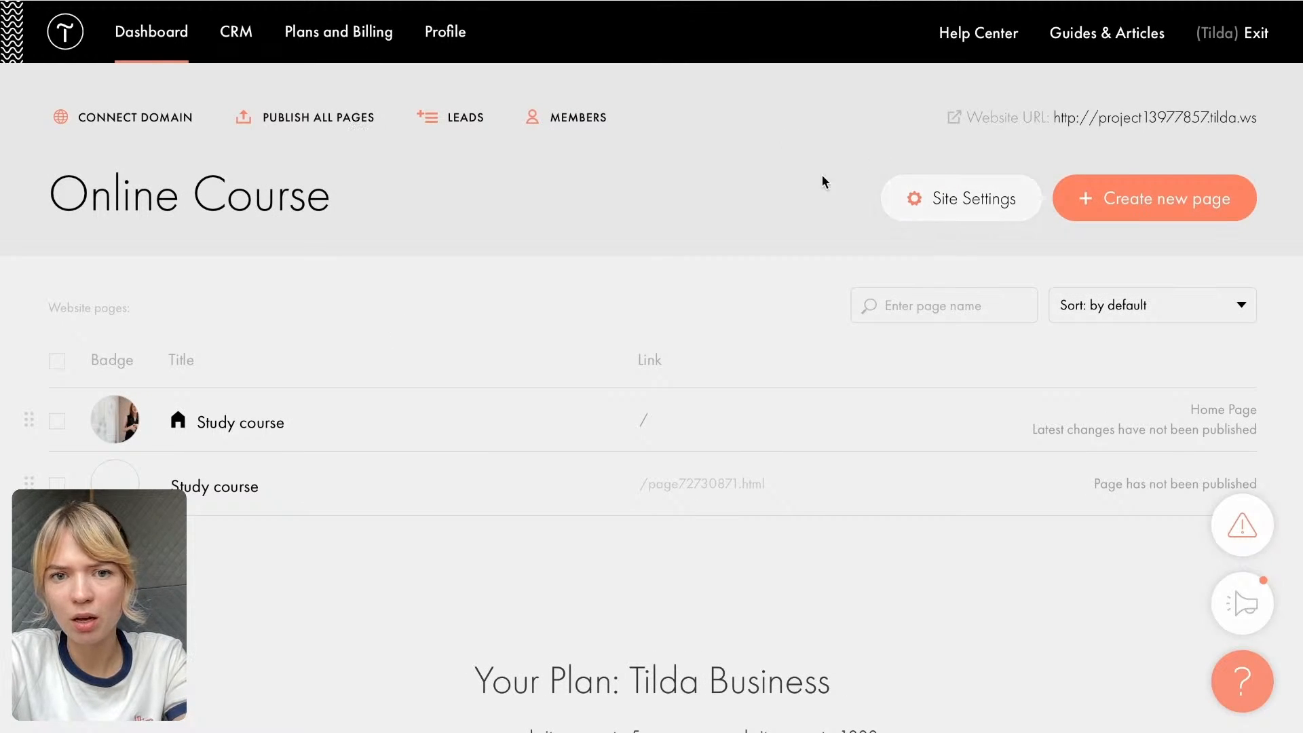
left_click(587, 122)
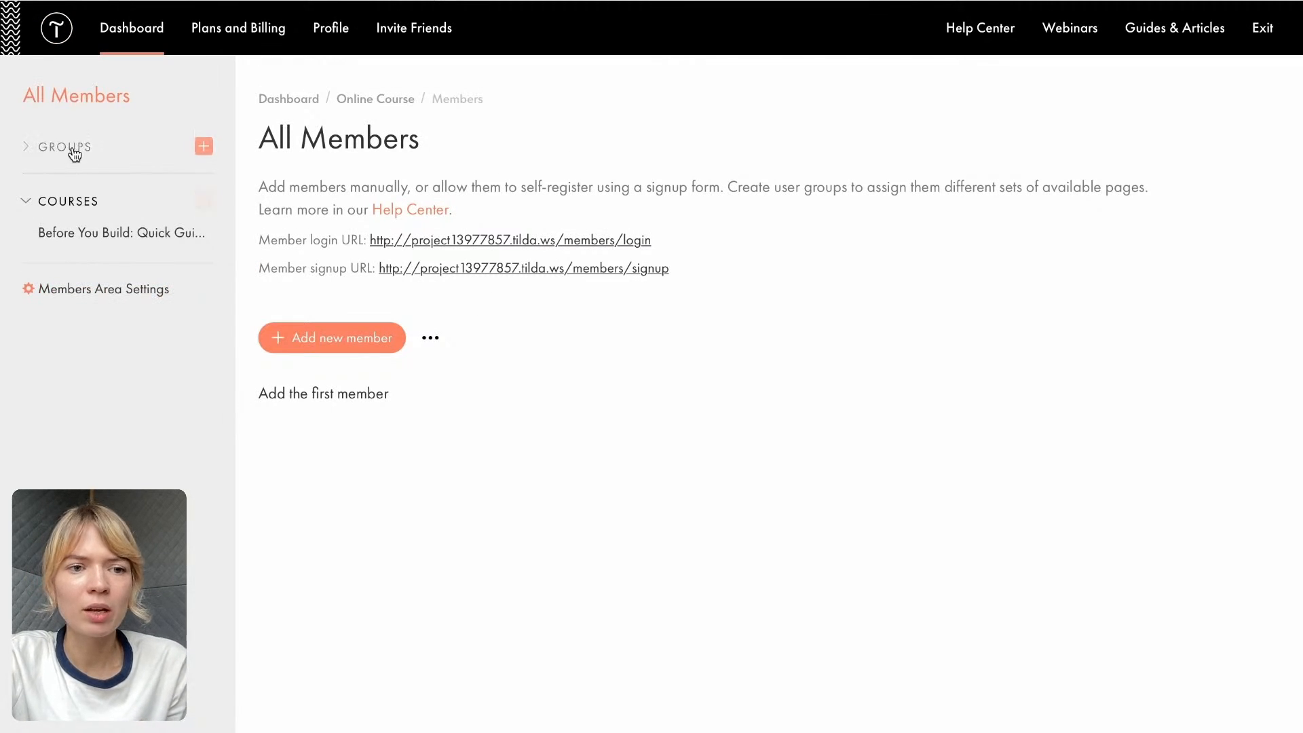
- Create a new member group titled "Summer 2025"
left_click(204, 148)
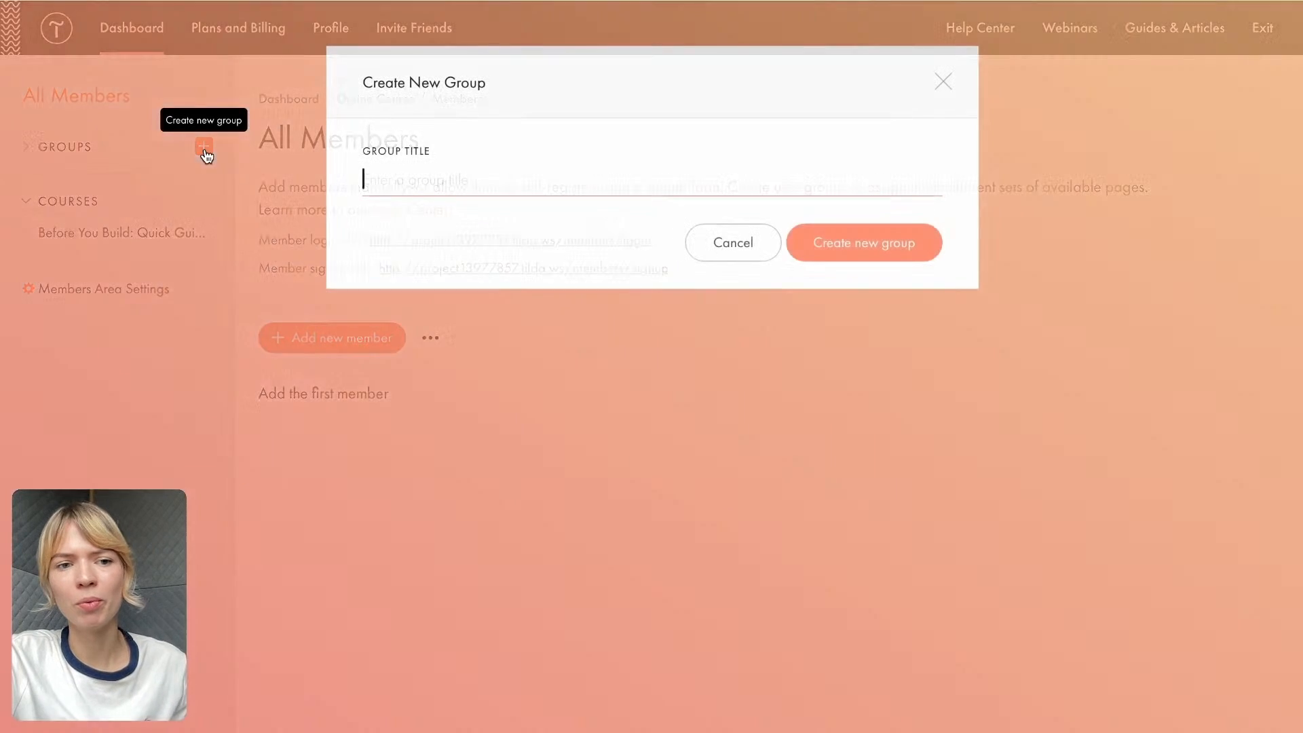
type("Summer")
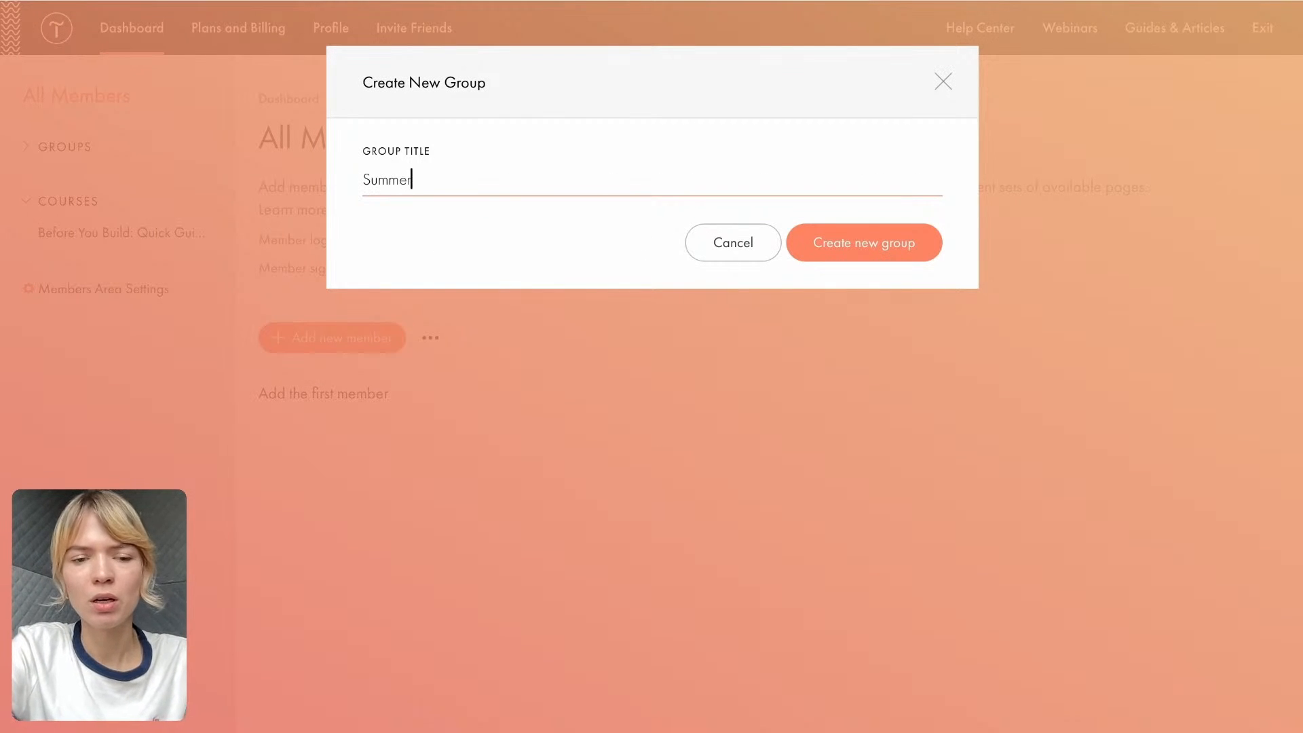
type(" 2024")
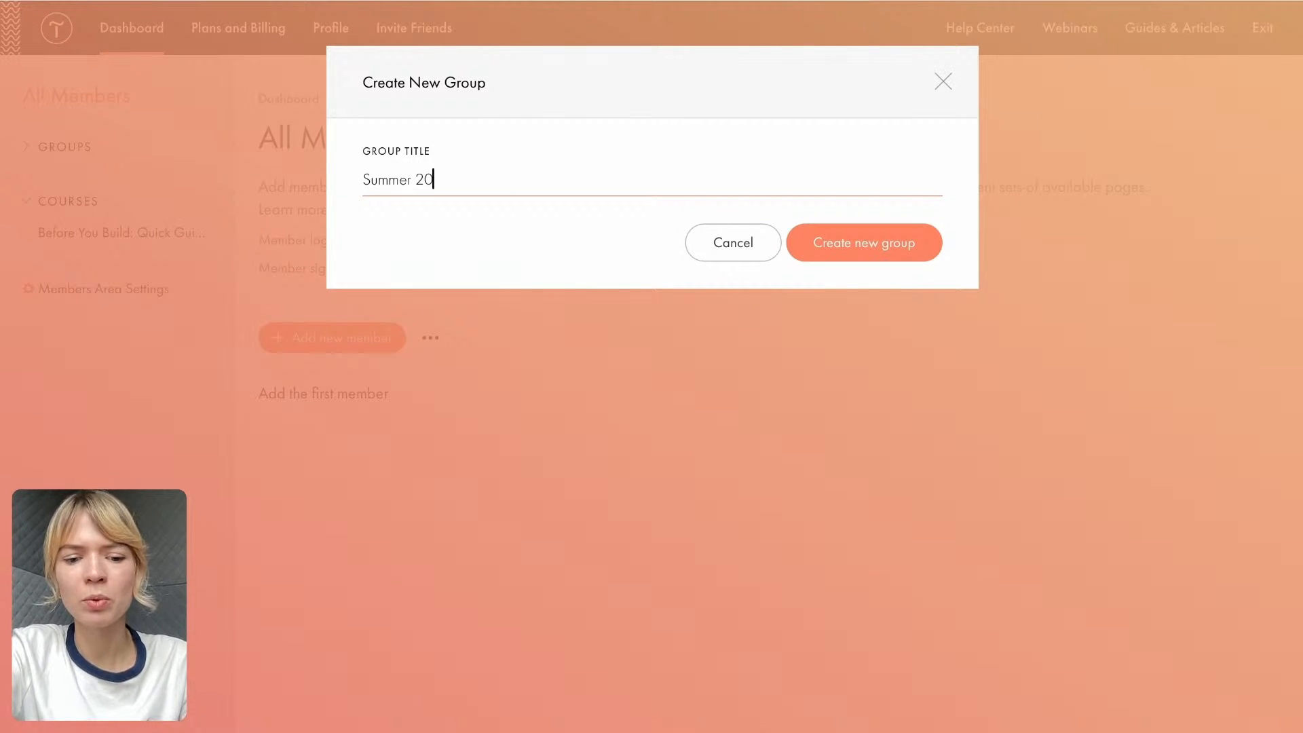
key("BackSpace")
type("5")
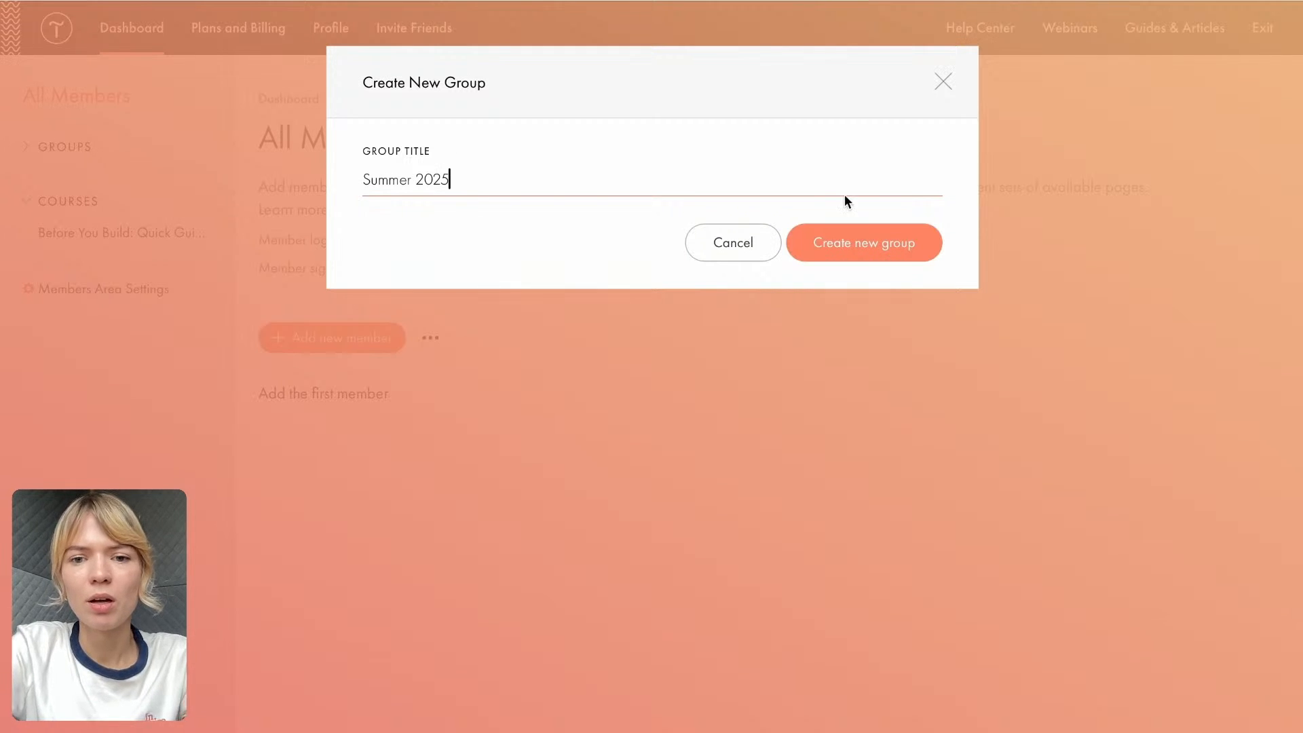
left_click(869, 241)
- Examine the Summer 2025 group's page and preview its member login page
scroll(447, 351, "down", 1)
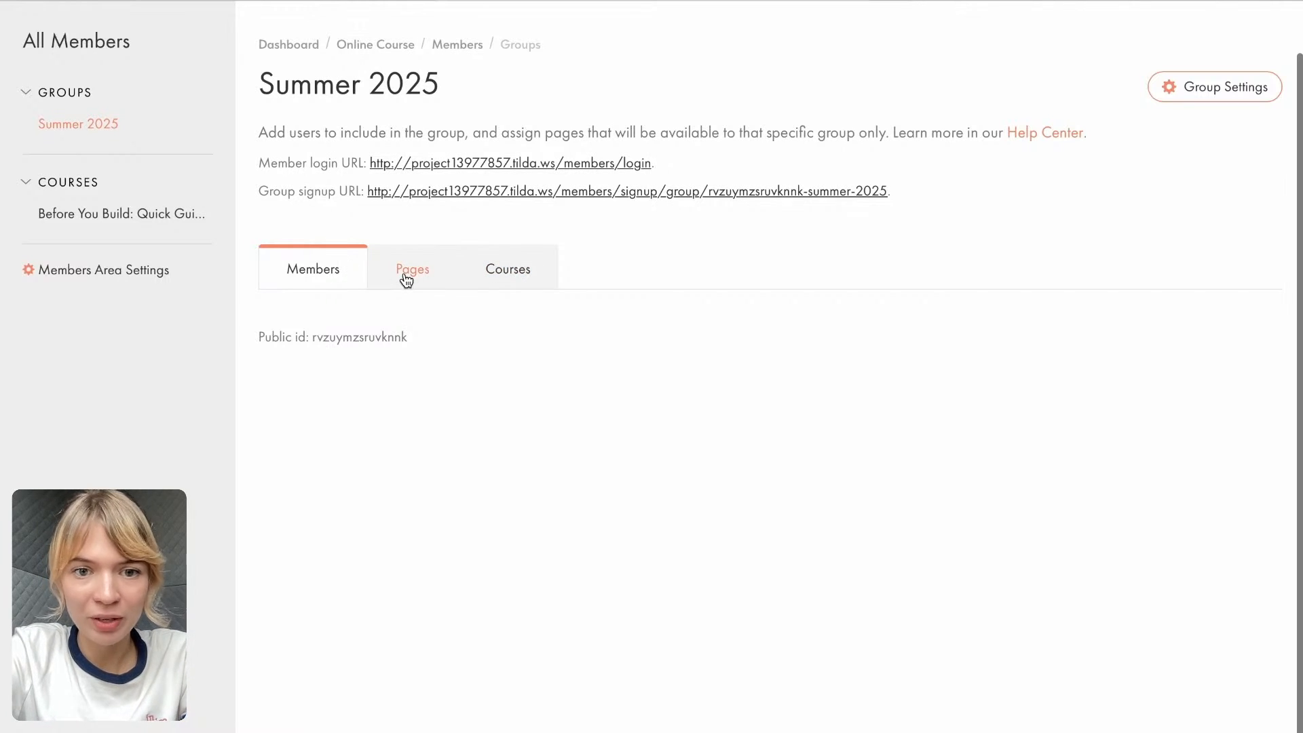
scroll(475, 348, "up", 1)
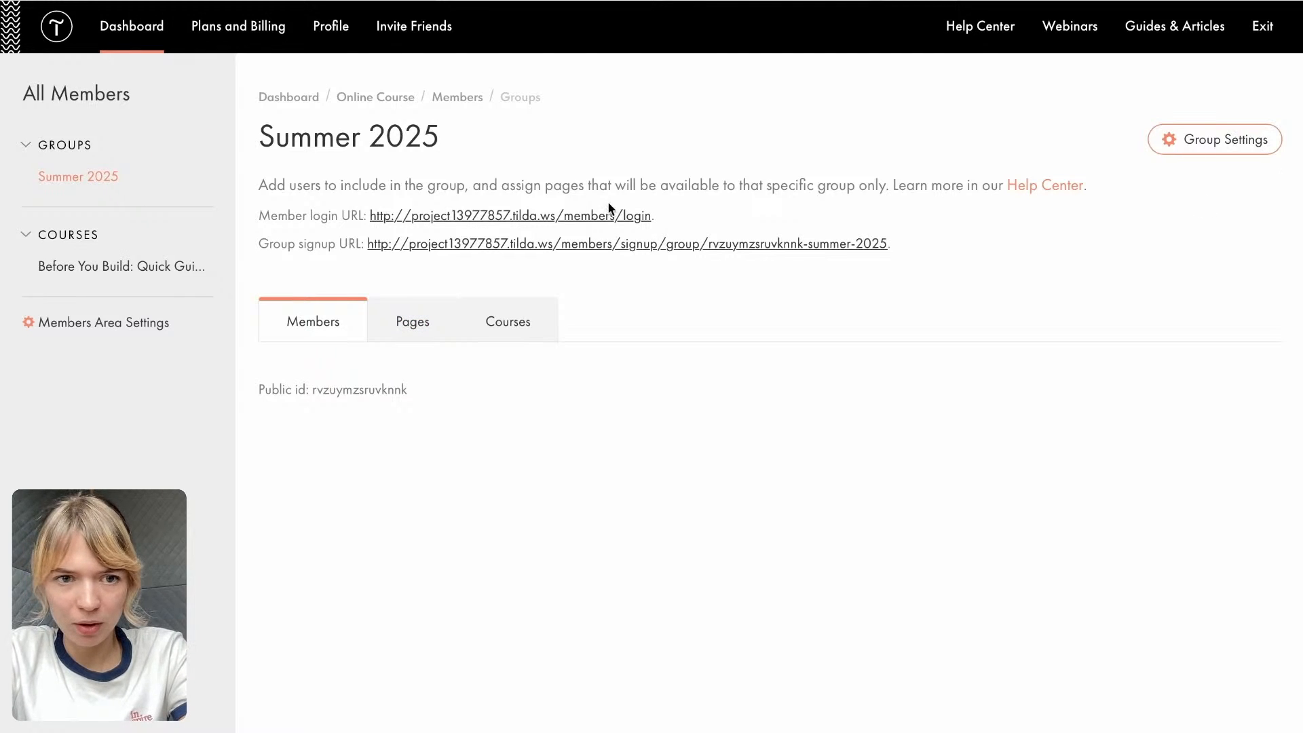
left_click(396, 216)
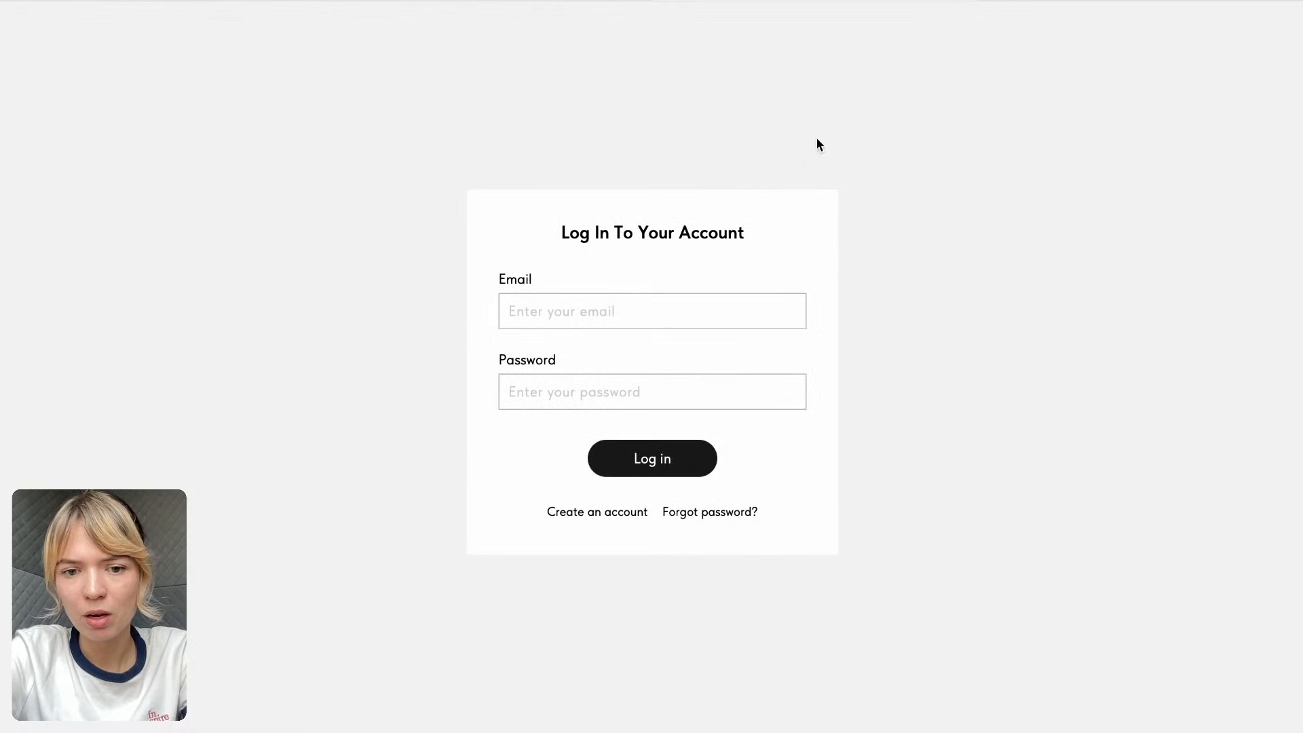
key("super+w")
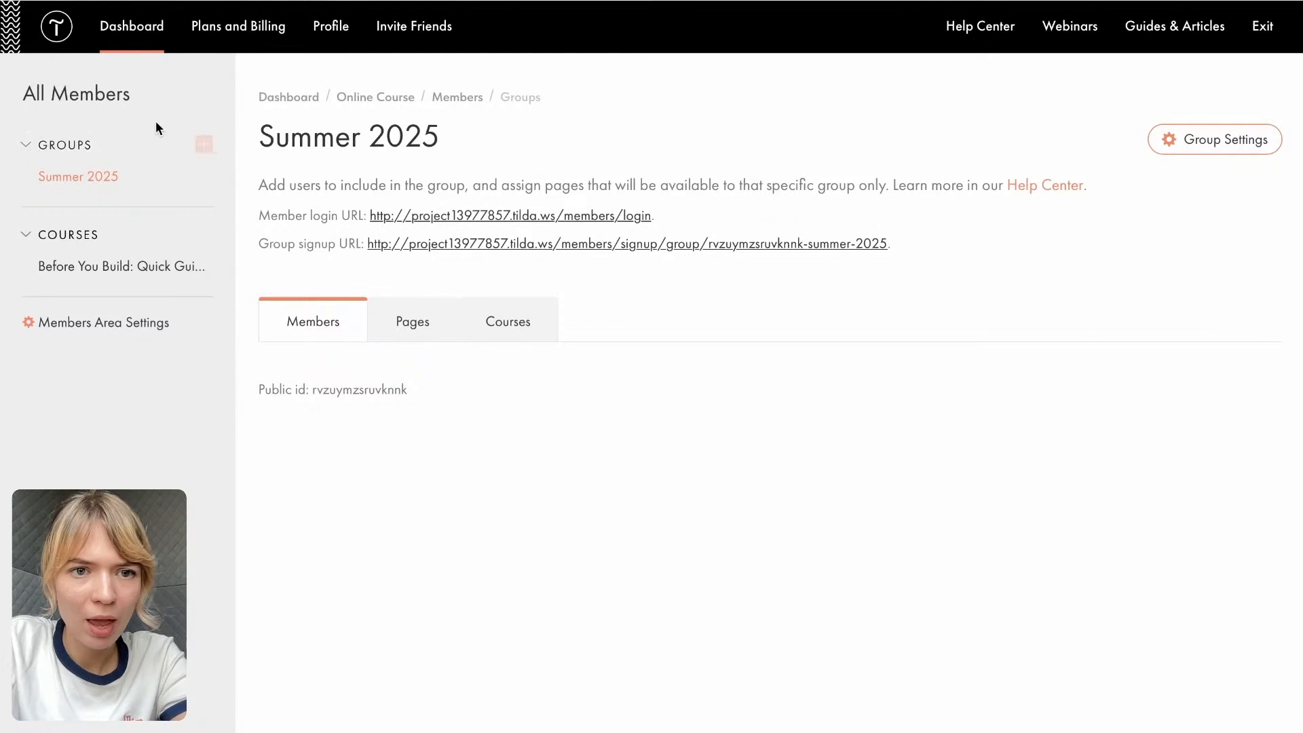
- Start adding a new member from the members overview and enter the member's name and e-mail
left_click(459, 99)
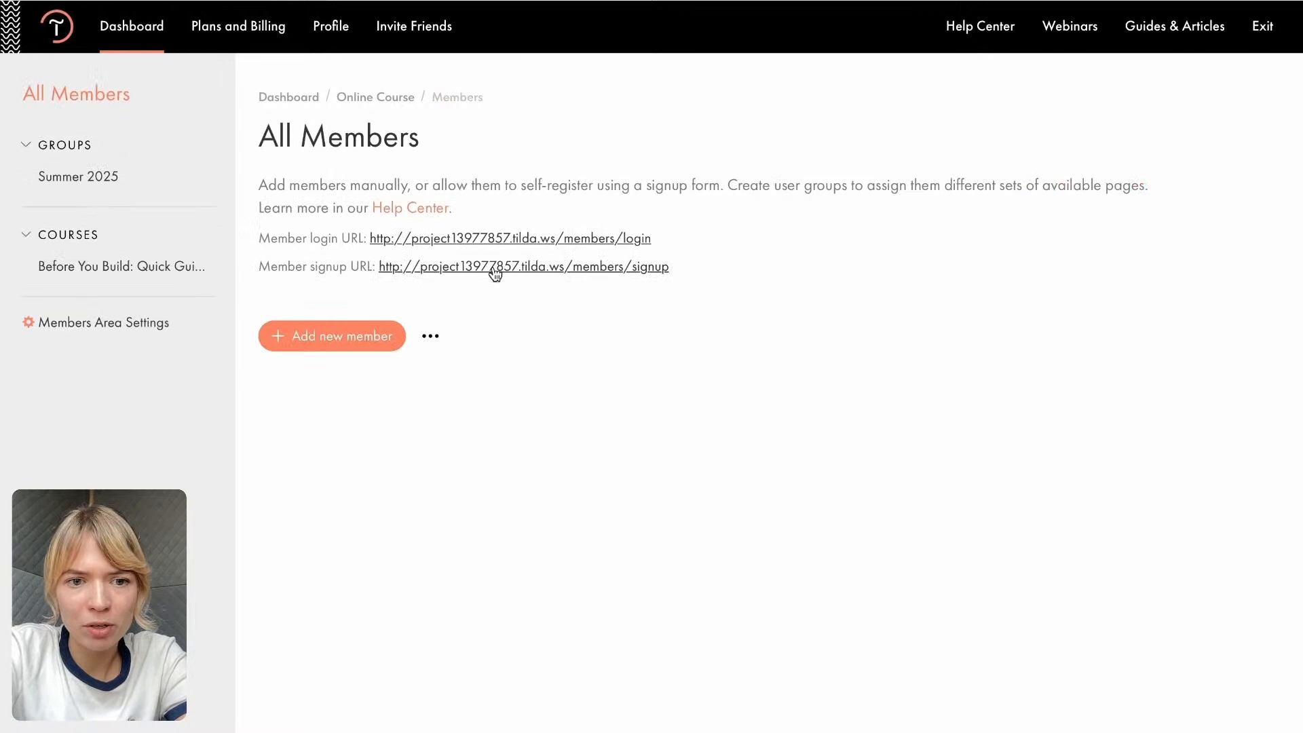
left_click(344, 340)
left_click(421, 194)
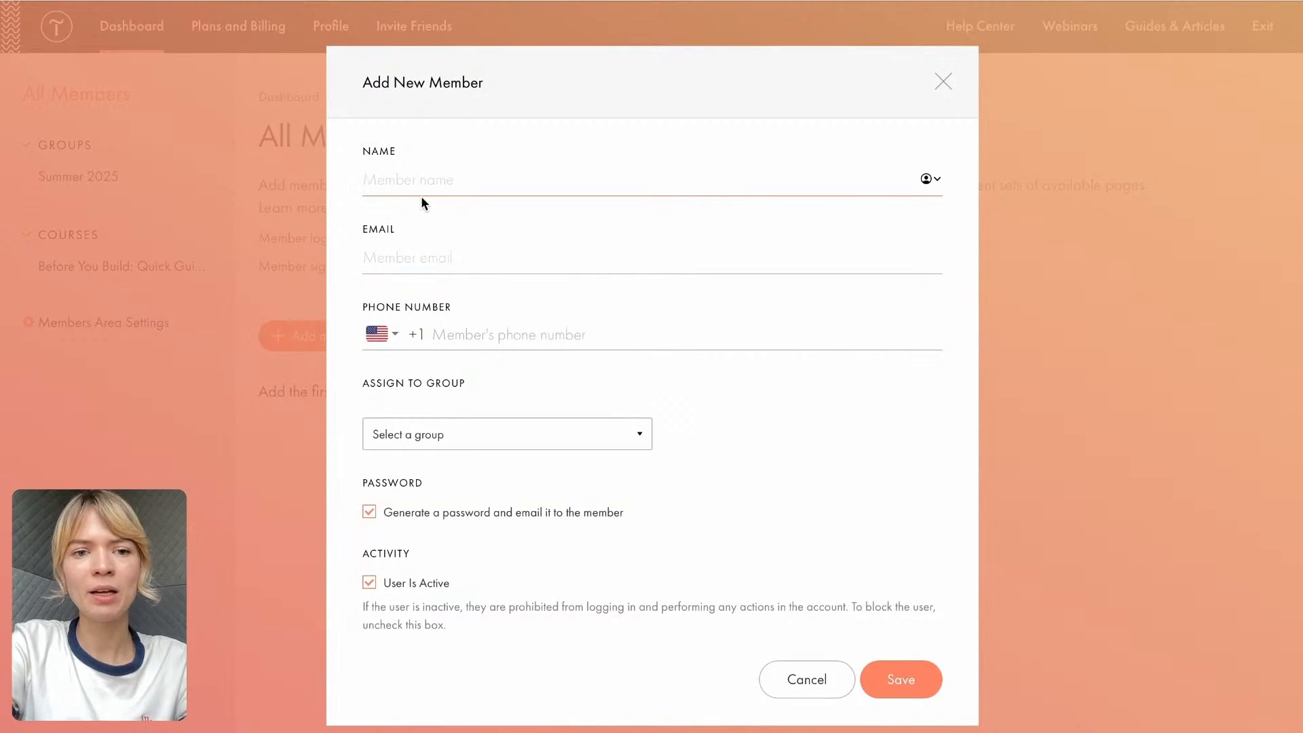
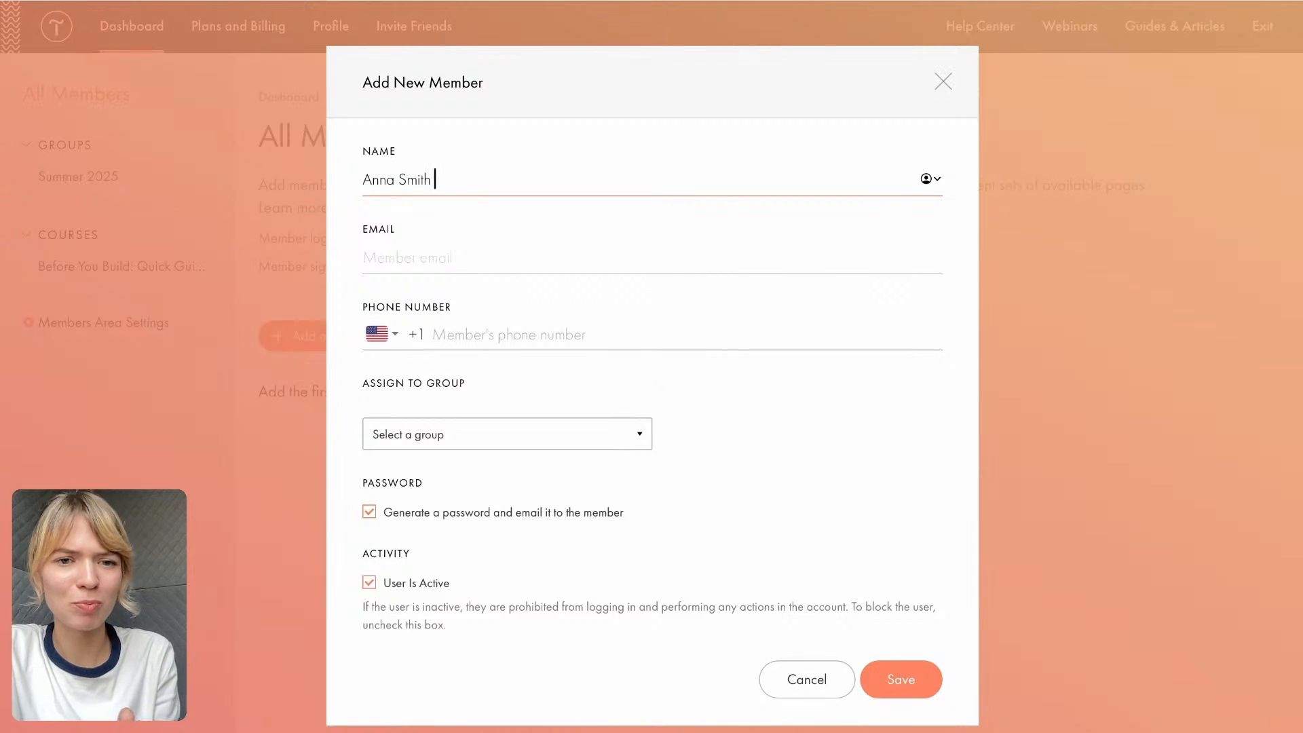
left_click(434, 262)
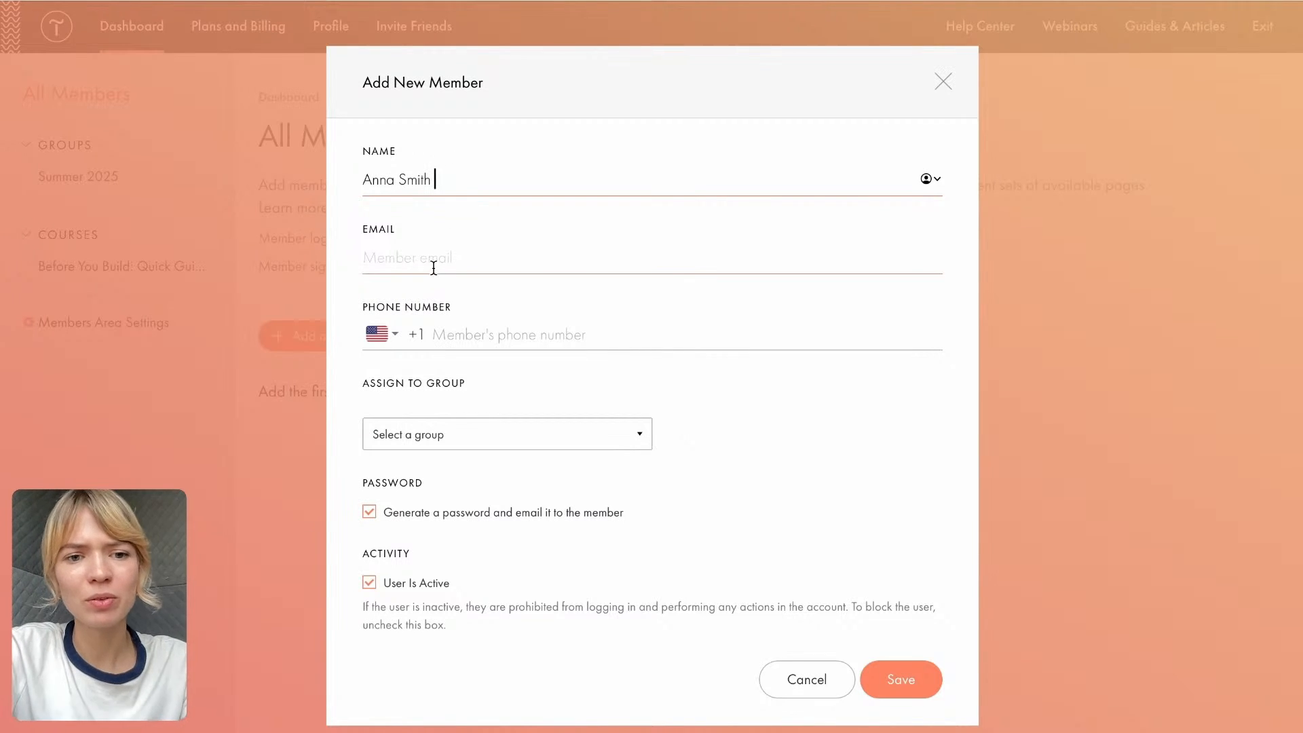
- Fill in the new member's US phone number, correcting the mistyped digits
left_click(458, 335)
type("649698706")
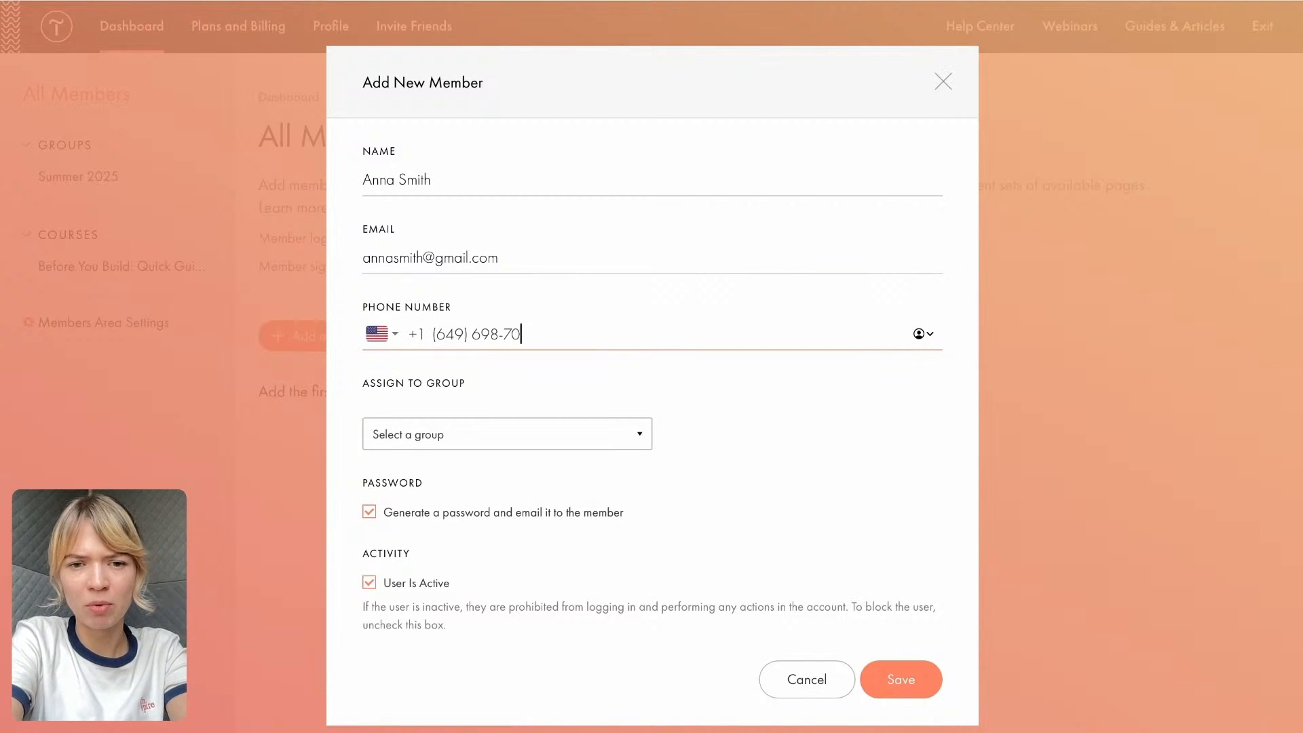
key("BackSpace")
key("BackSpace")
key("BackSpace")
key("BackSpace")
key("BackSpace")
key("BackSpace")
key("BackSpace")
key("BackSpace")
key("BackSpace")
type("123) 456-78")
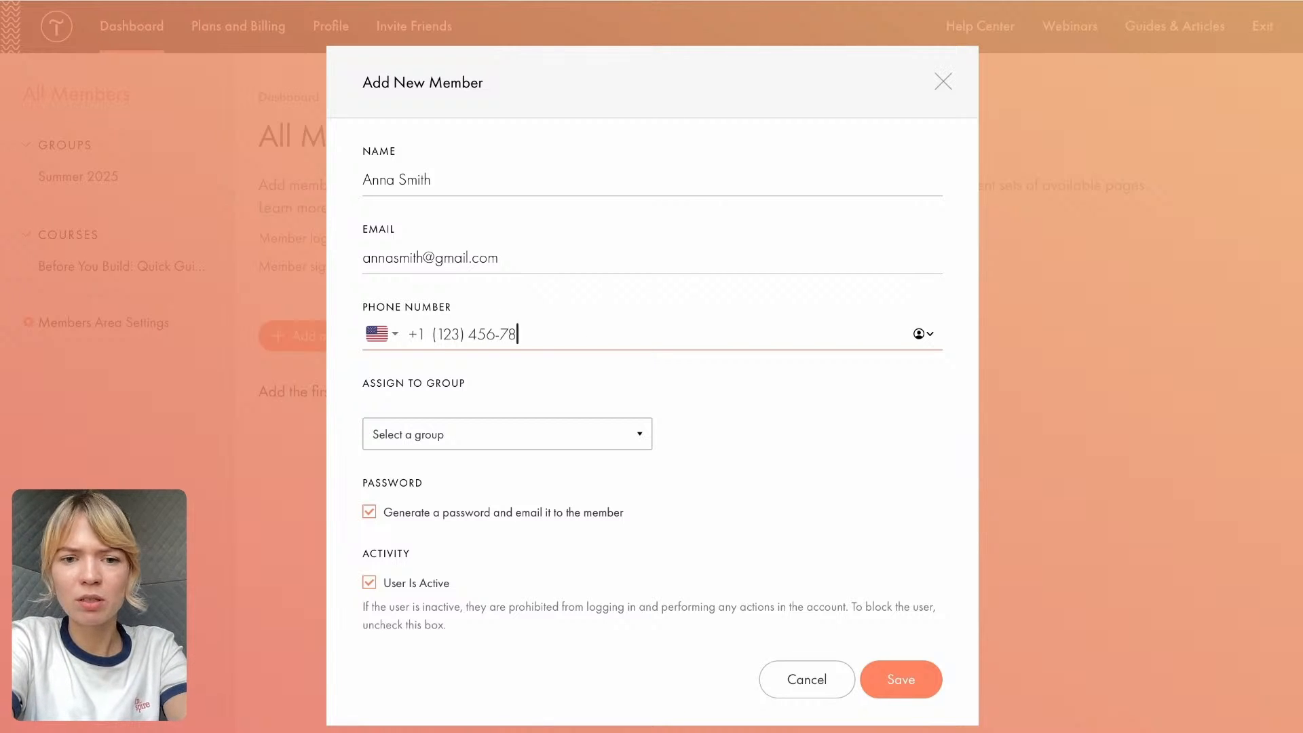
type("90")
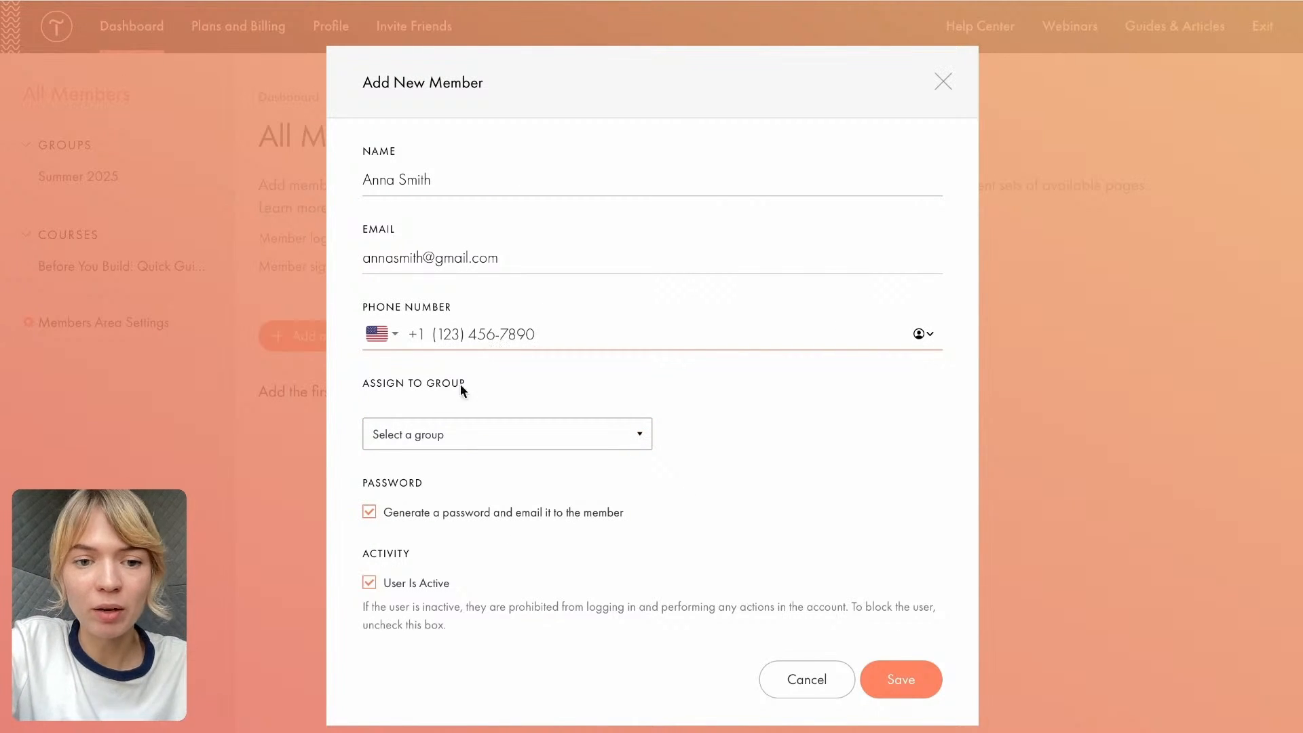
- Assign the new member to the Summer 2025 group
left_click(477, 446)
left_click(461, 483)
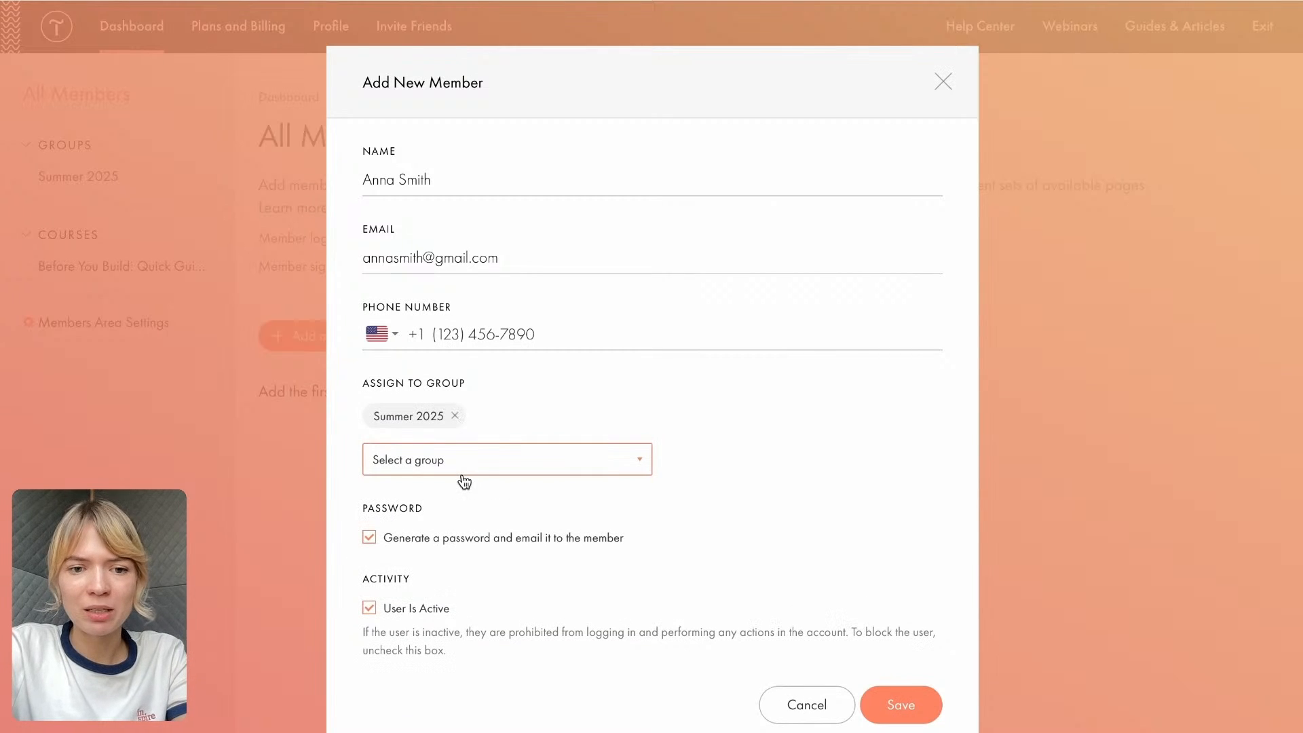
scroll(399, 597, "down", 1)
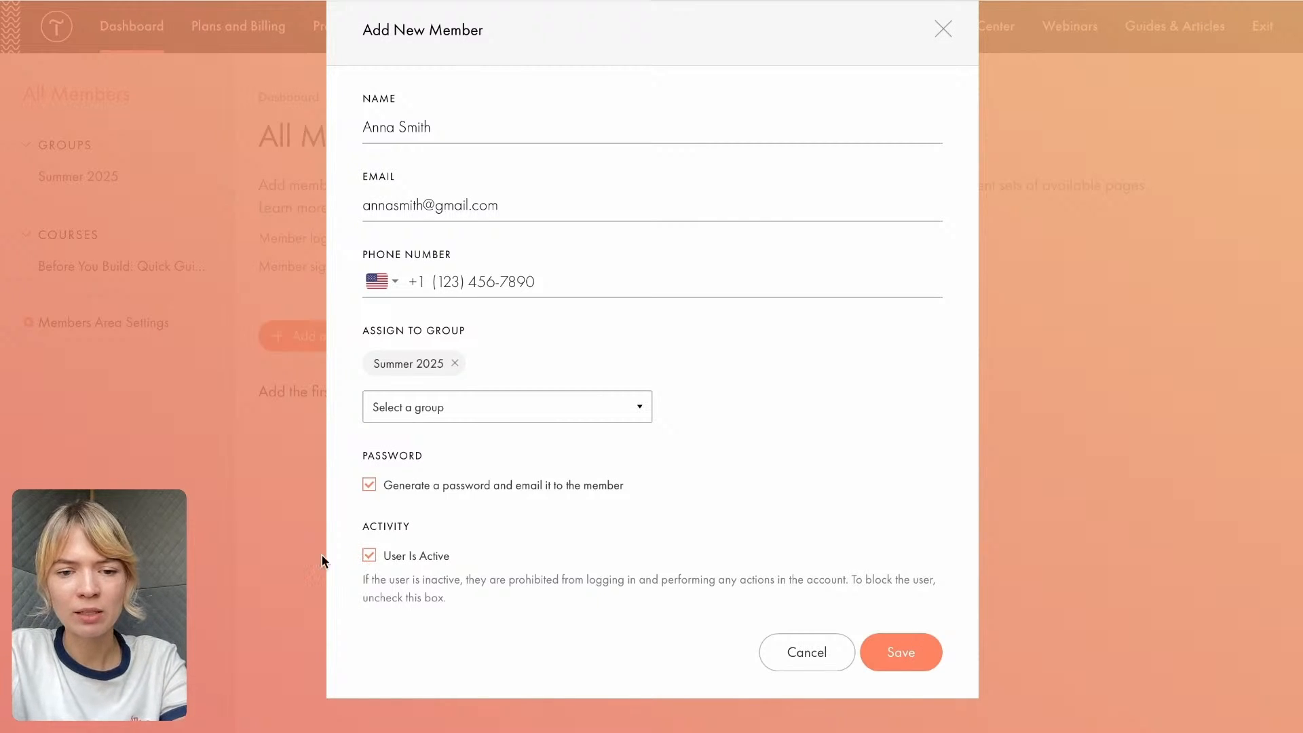
scroll(534, 261, "up", 1)
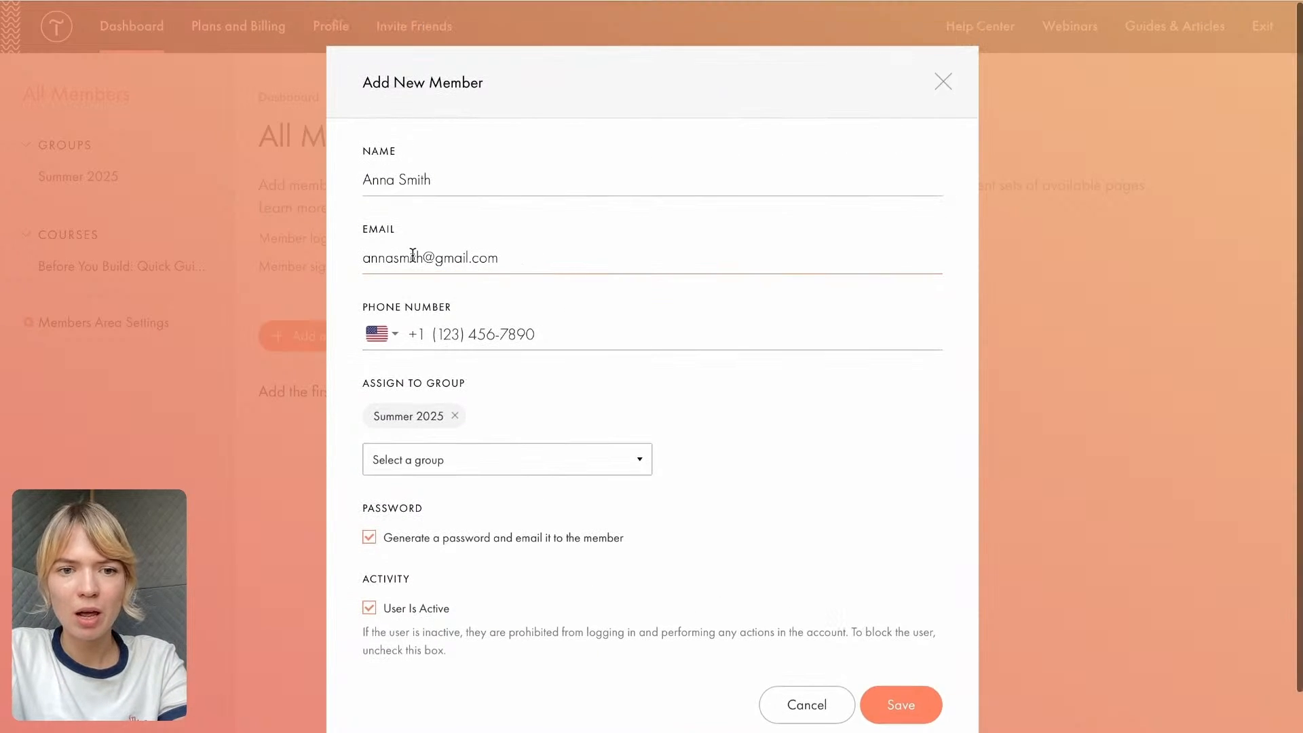
- Turn off generating and e-mailing a password, enter the member's password manually, and try to save the member
left_click(370, 538)
left_click(373, 572)
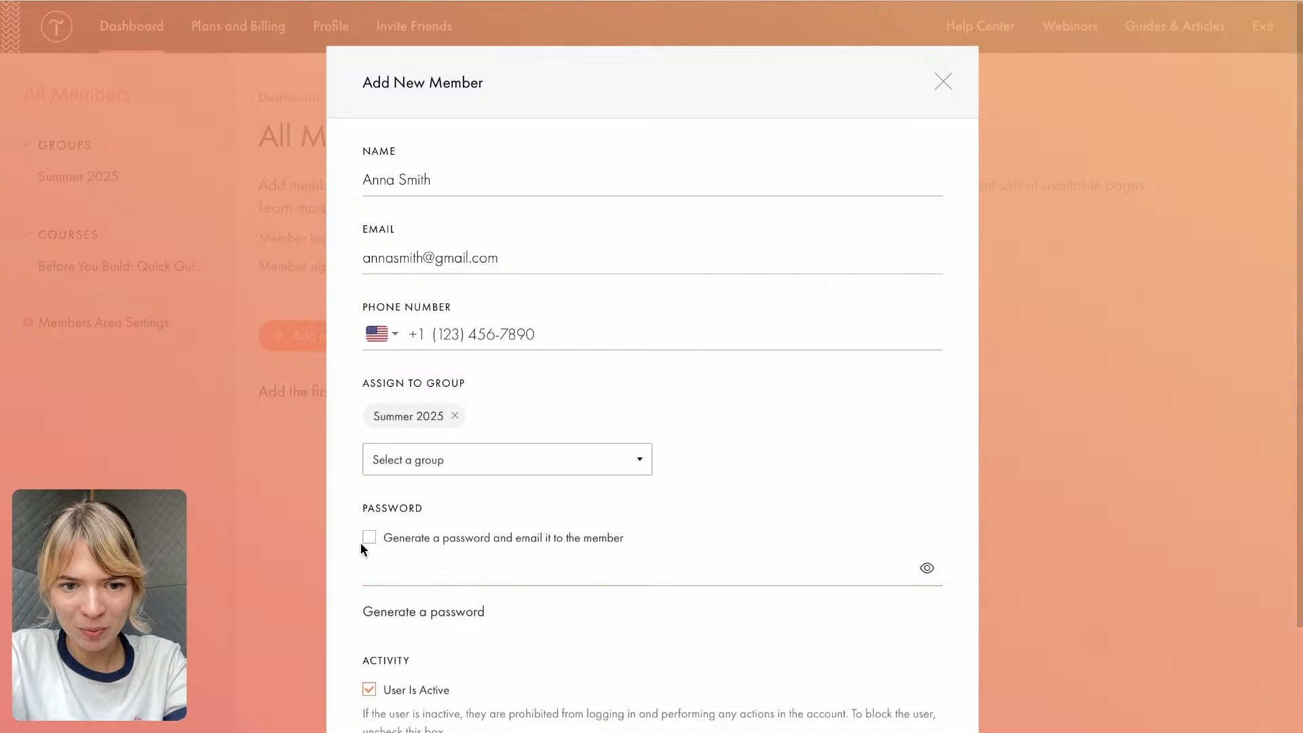
scroll(360, 543, "down", 2)
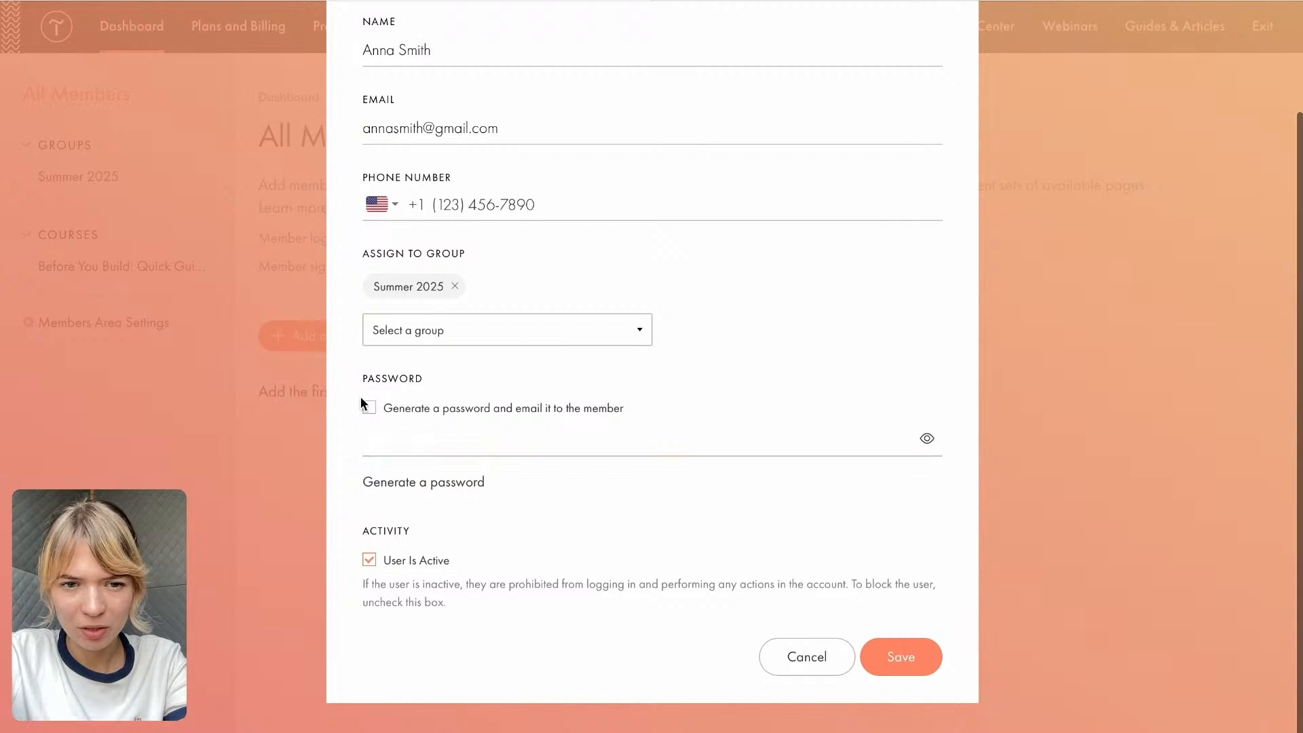
left_click(393, 432)
type("-")
left_click(424, 129)
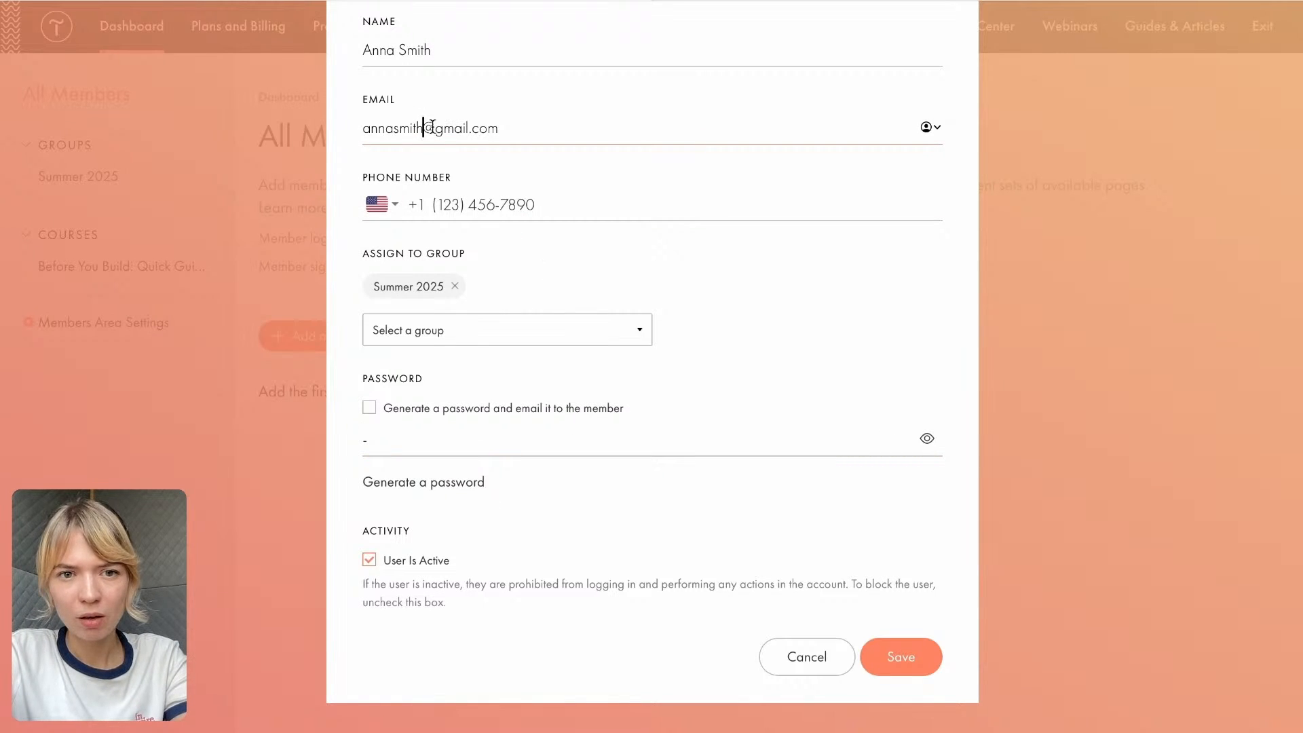
scroll(699, 264, "up", 3)
scroll(699, 263, "down", 2)
left_click(898, 669)
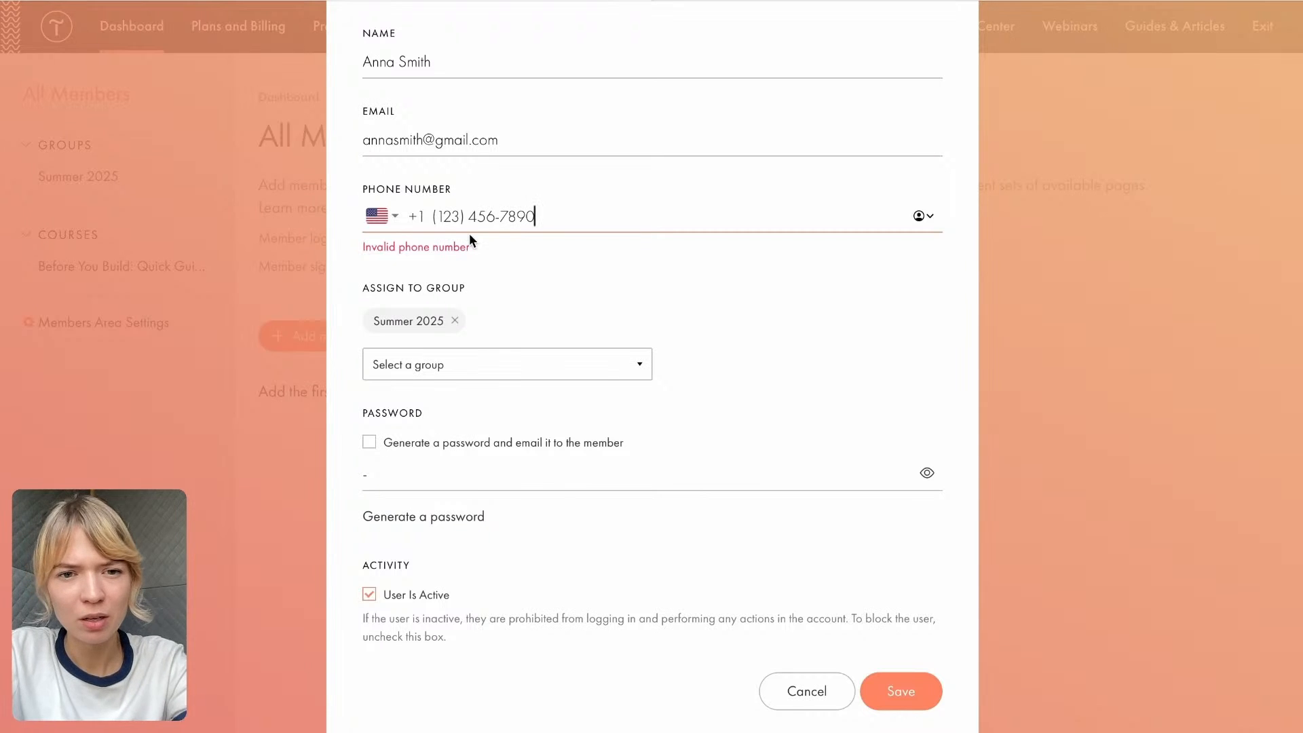
- Try to replace the last two digits of the member's phone number and save the member
left_click(487, 217)
left_click_drag(477, 215, 508, 216)
left_click(570, 214)
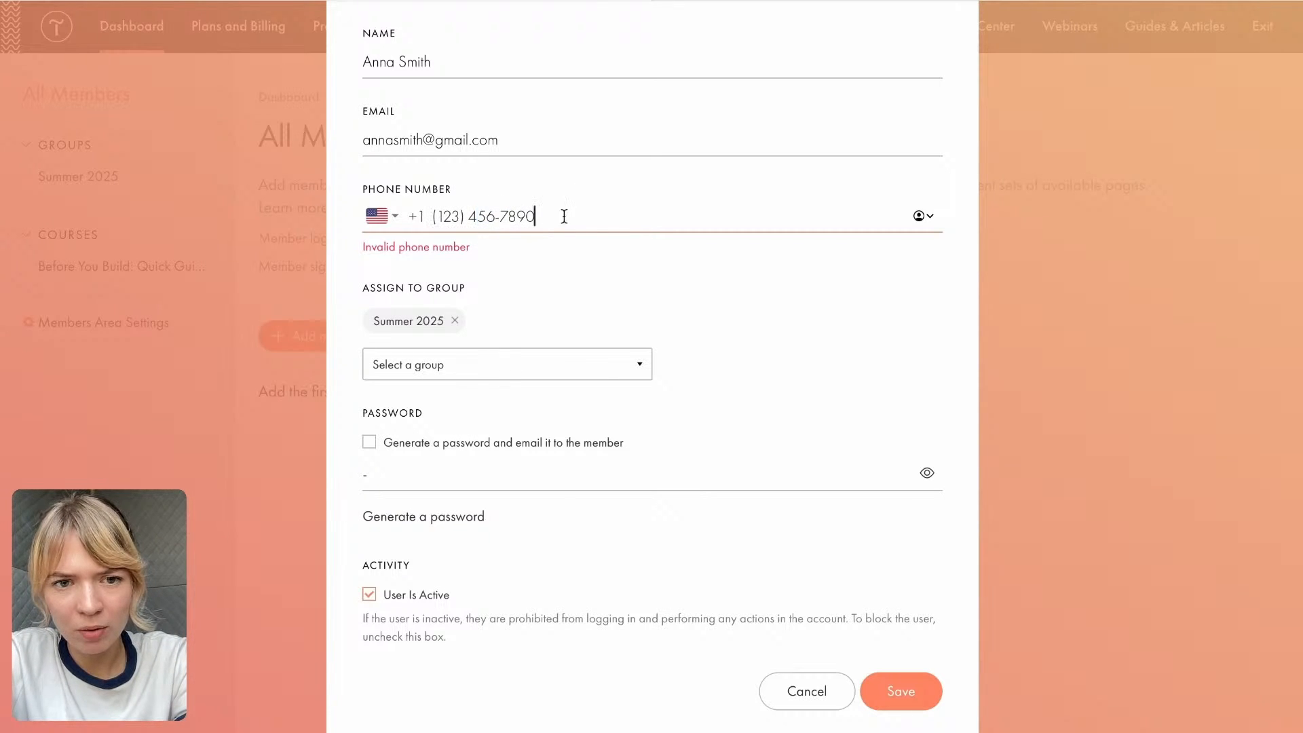
key("BackSpace")
key("BackSpace")
type("33")
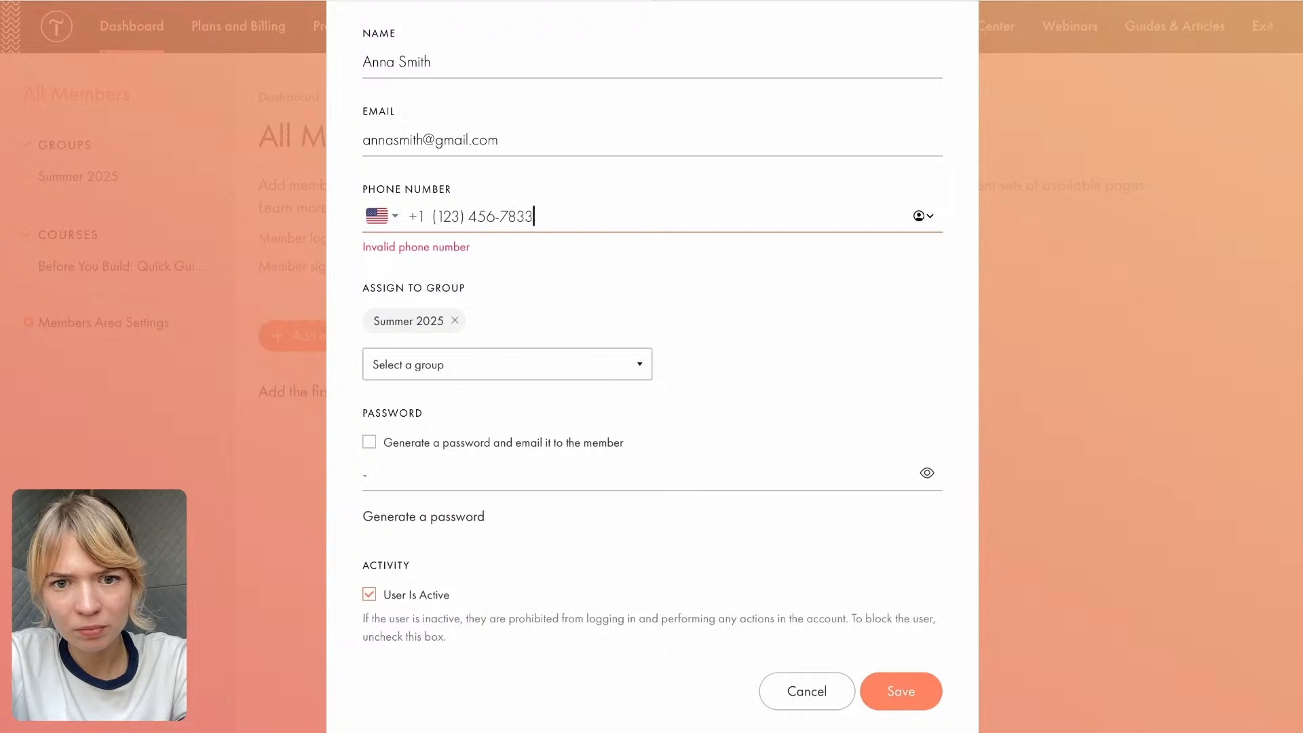
left_click(896, 693)
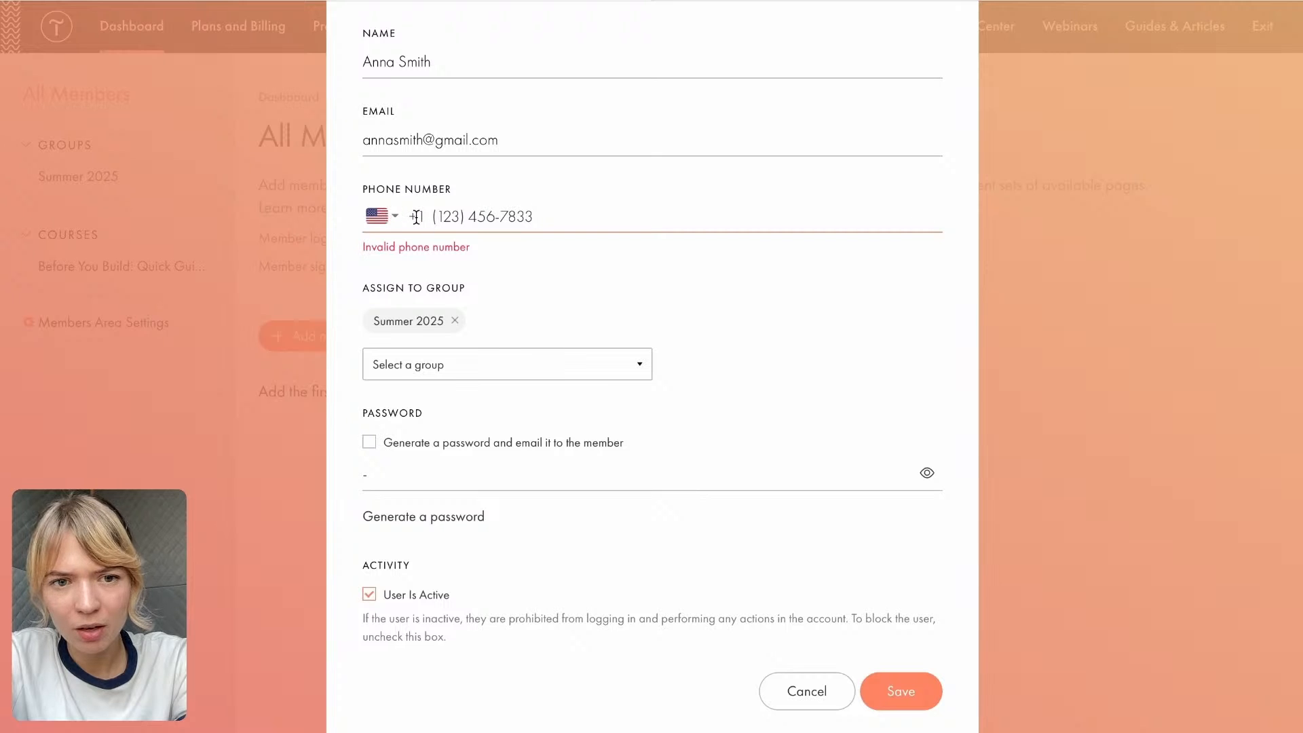
left_click_drag(408, 218, 467, 218)
left_click(557, 307)
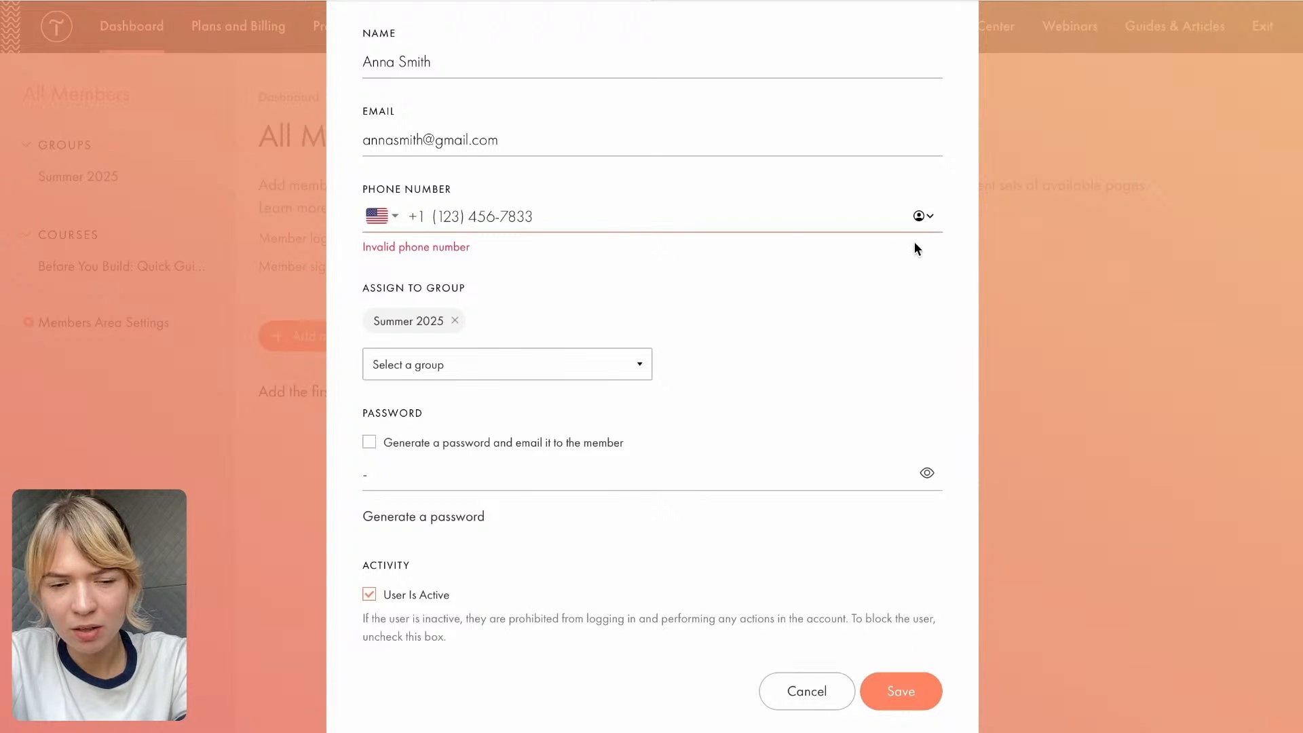
- Clear the member's phone number and try to save the member without it
left_click_drag(535, 216, 359, 218)
key("BackSpace")
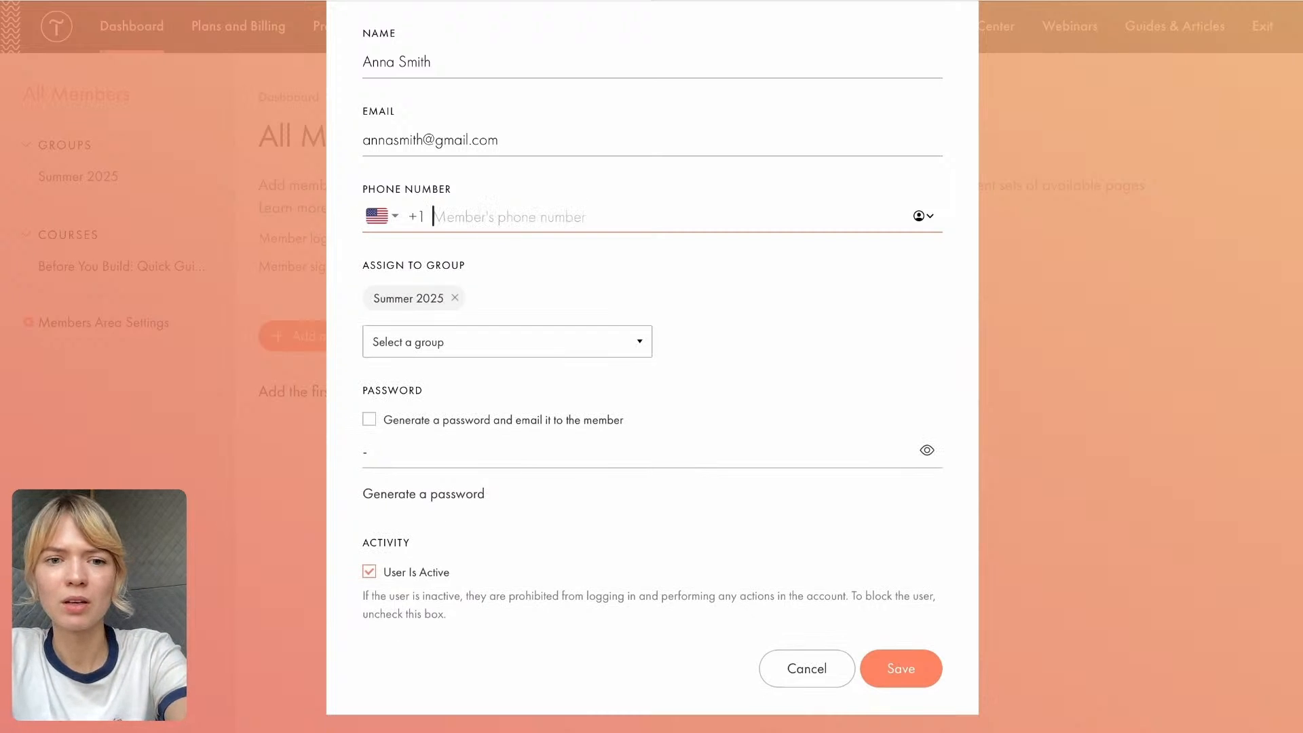
left_click(889, 673)
- Replace the member's password with a longer one and save the new member
left_click(437, 448)
left_click_drag(377, 455, 364, 456)
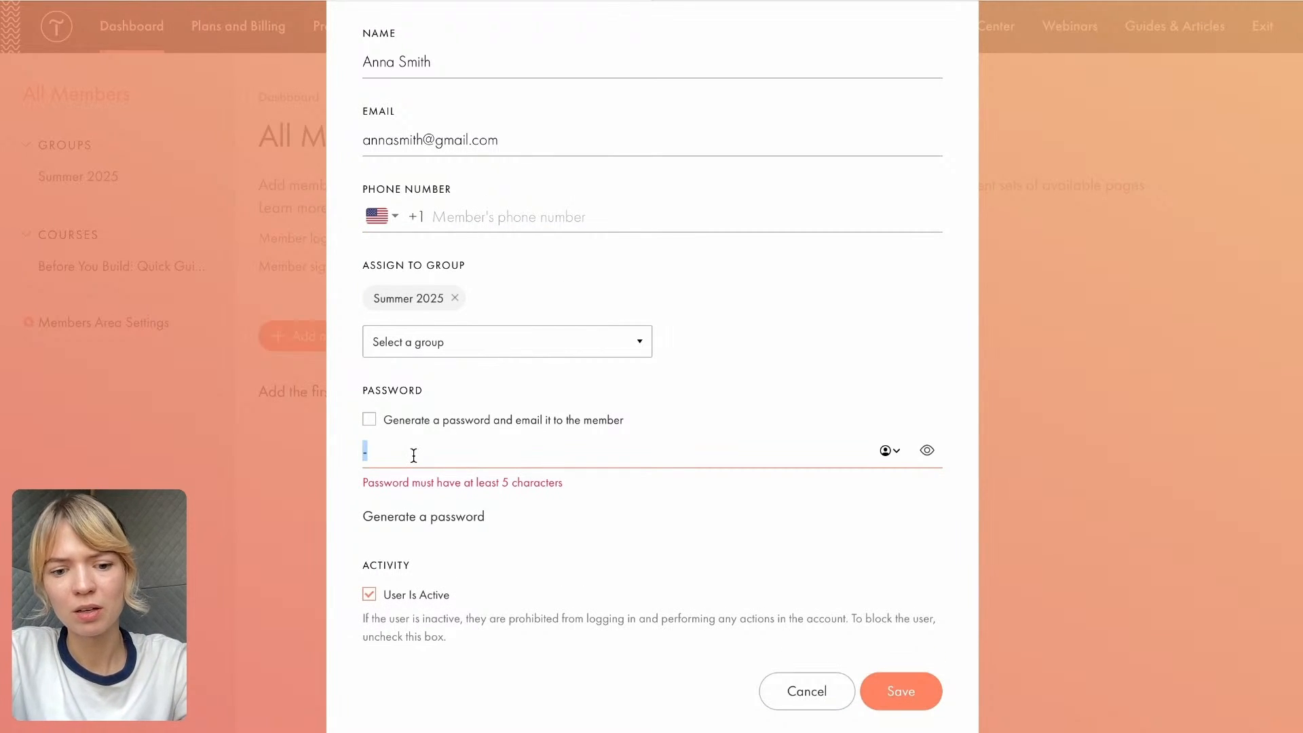
left_click(896, 676)
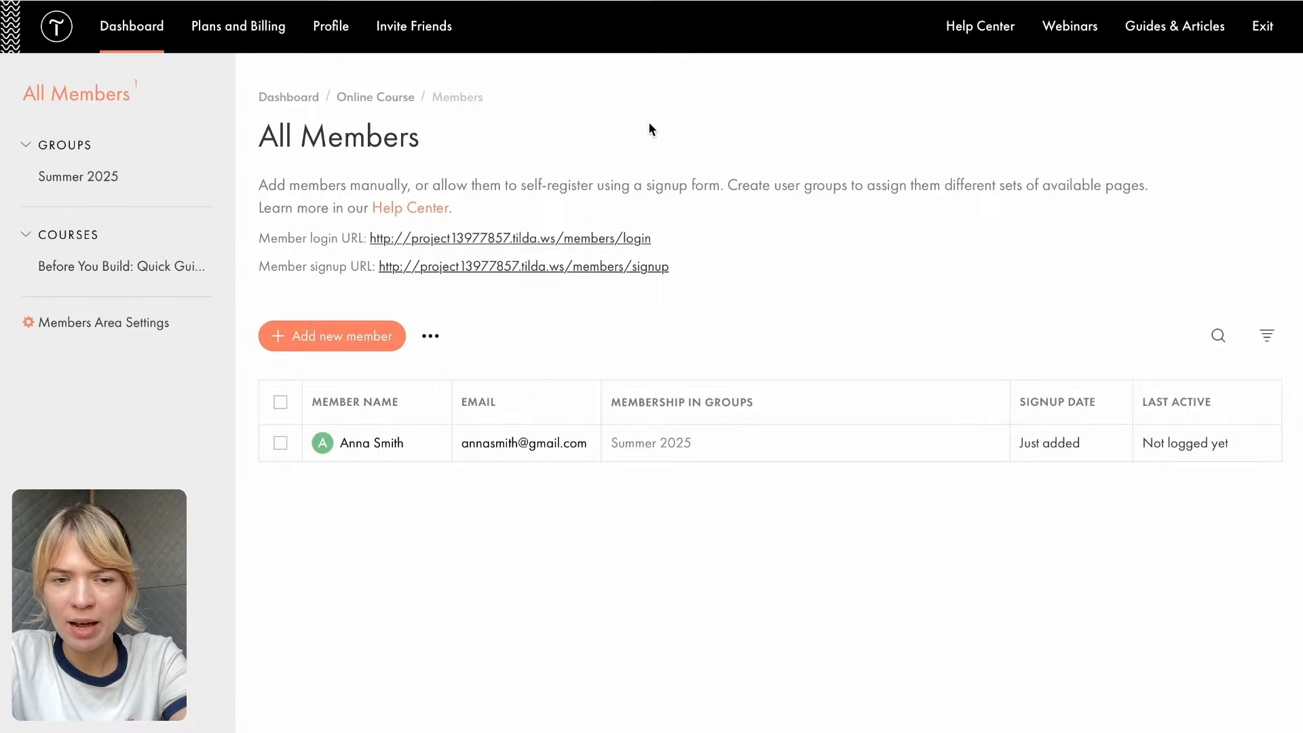
- Open the Summer 2025 group's settings and examine the index page and access period options
left_click(102, 175)
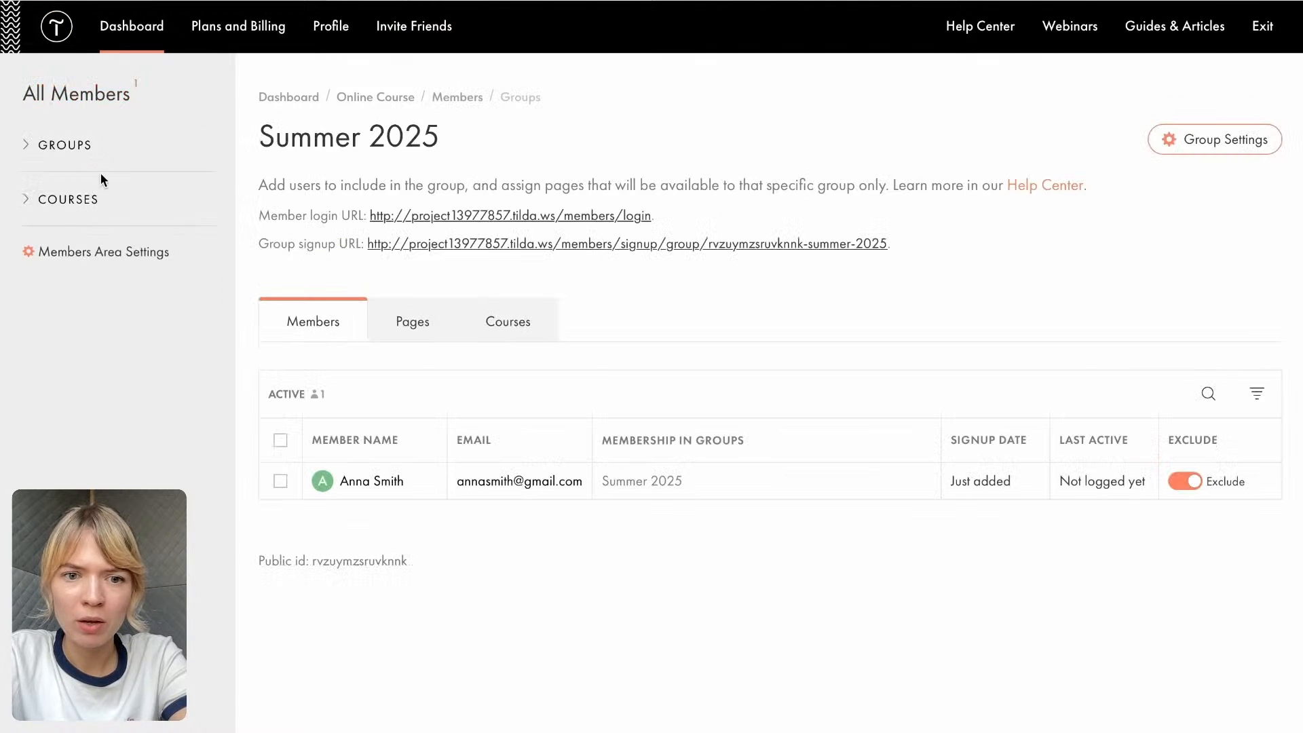
left_click(1200, 144)
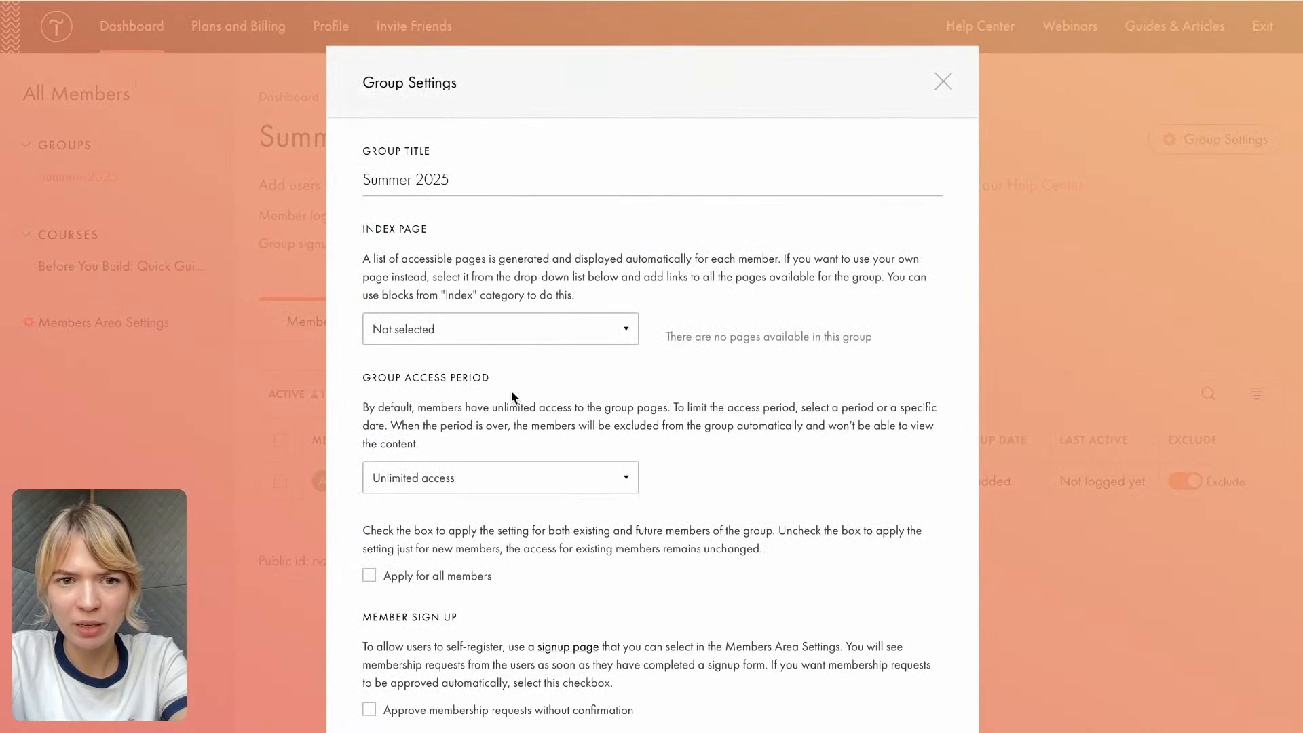
scroll(480, 348, "down", 1)
scroll(479, 348, "down", 5)
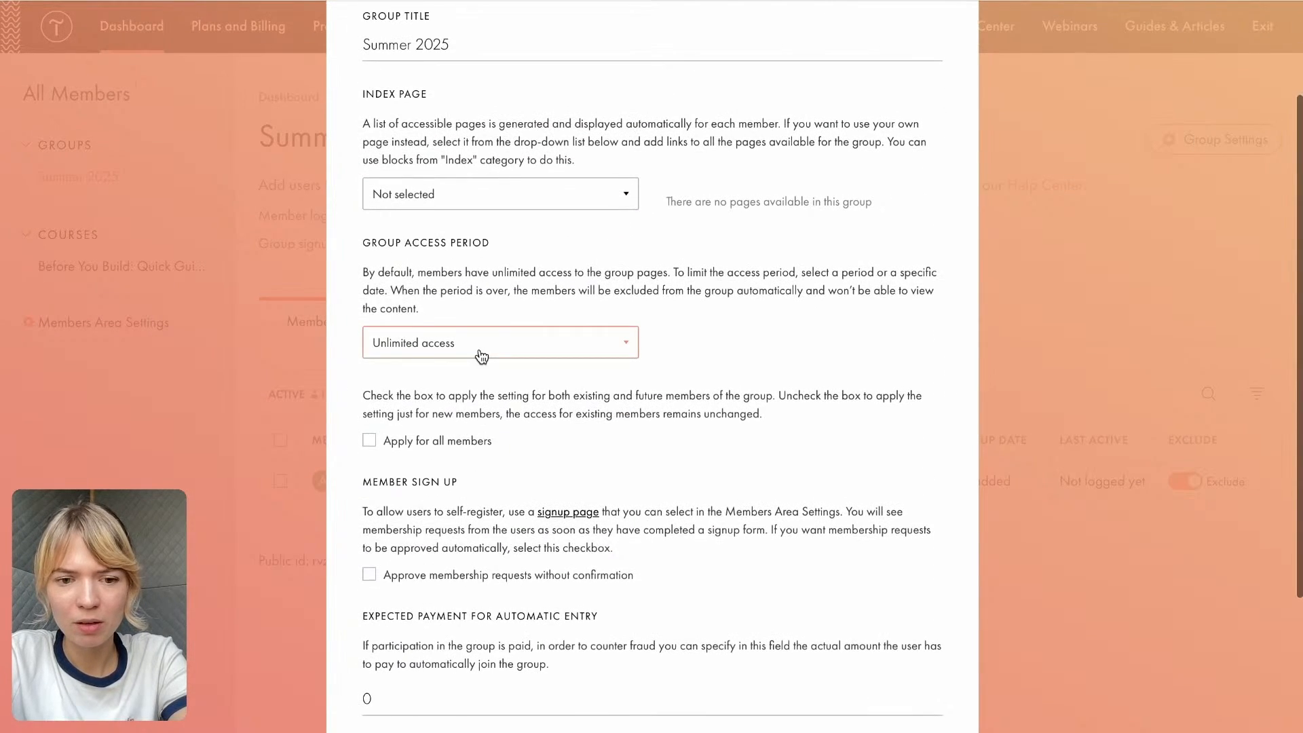
scroll(479, 348, "up", 6)
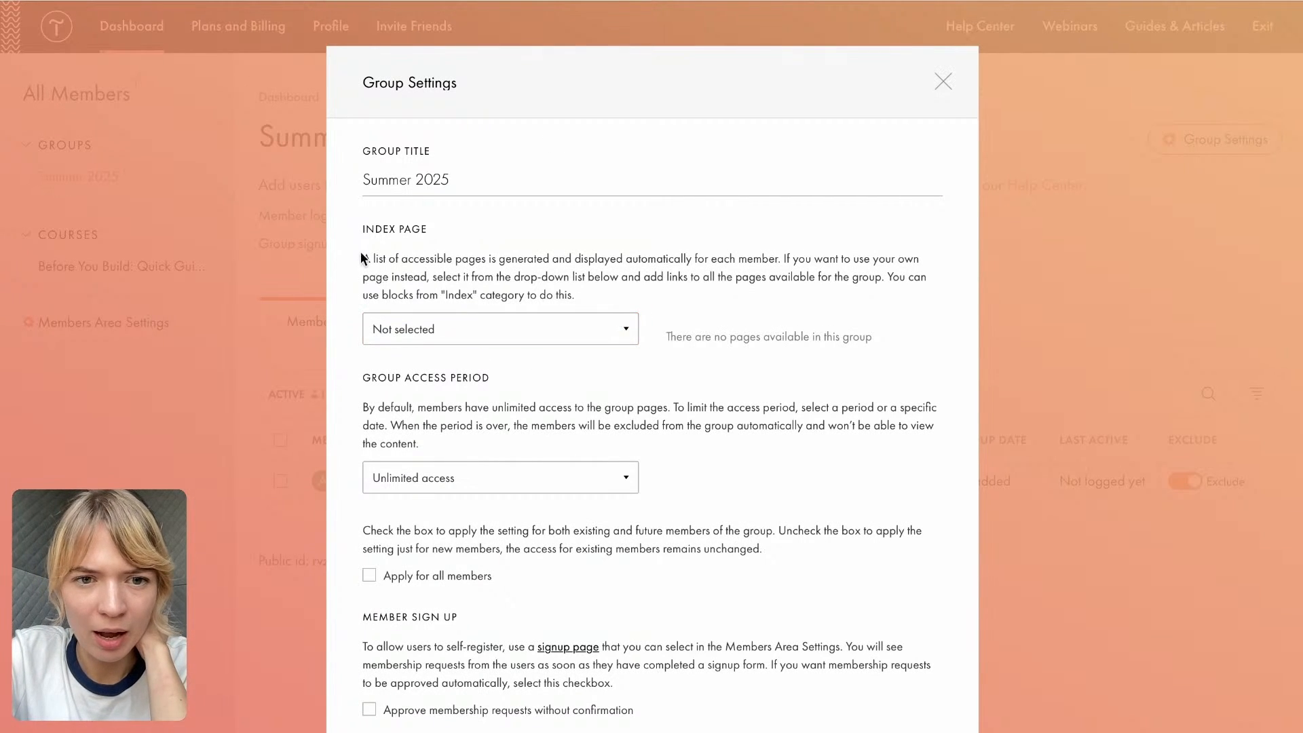
left_click(404, 331)
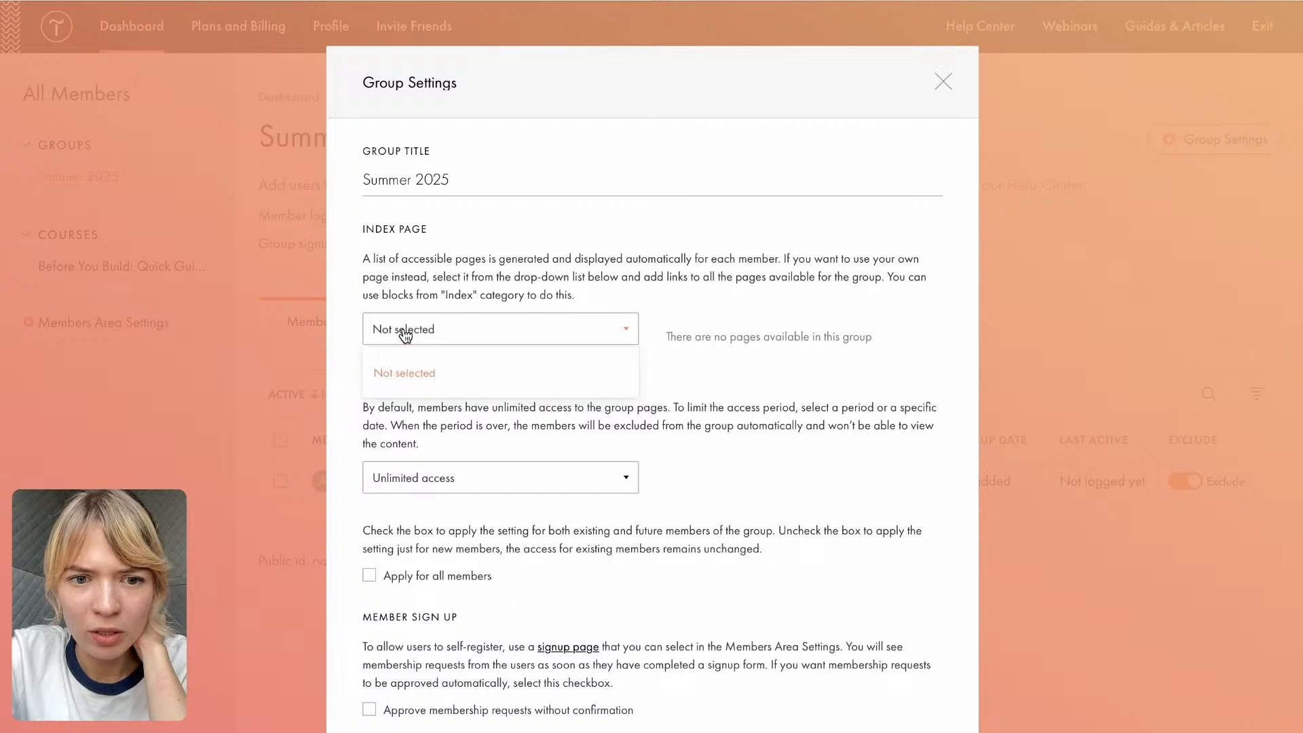
left_click(441, 263)
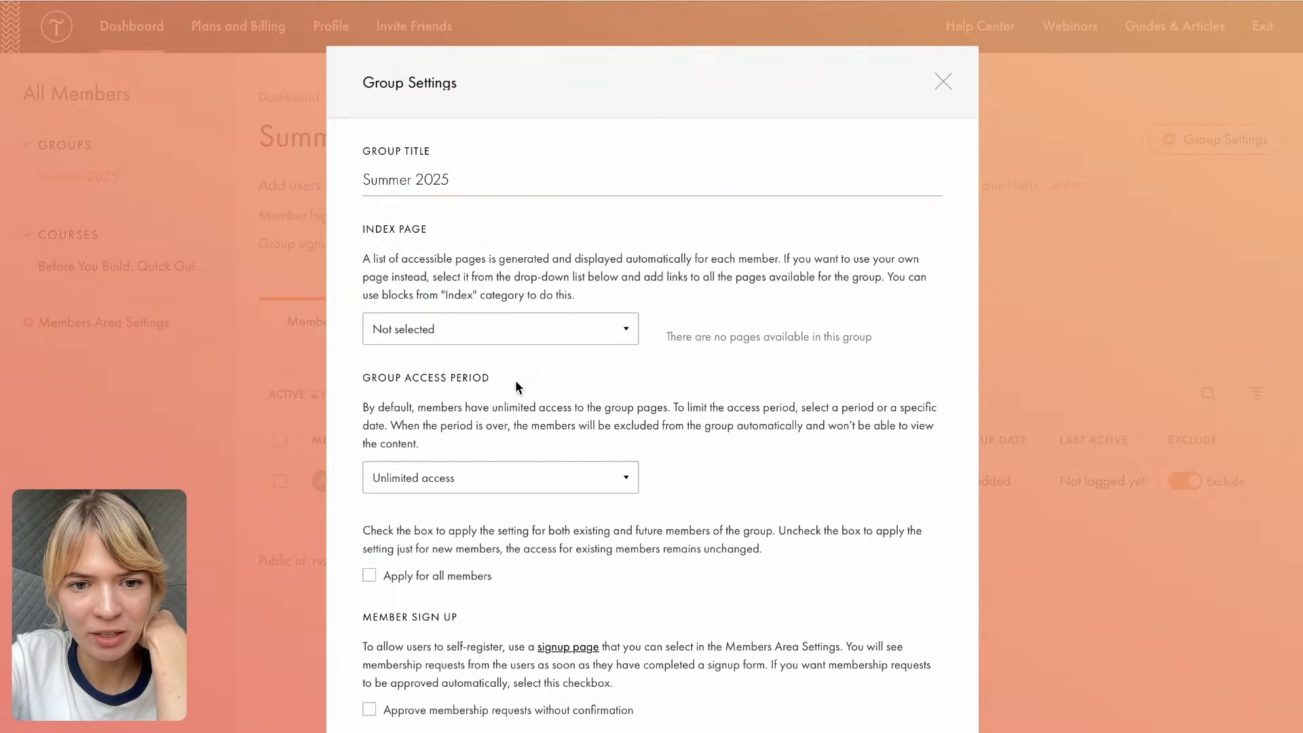
- Set the Summer 2025 group to approve membership requests without confirmation
scroll(452, 384, "down", 1)
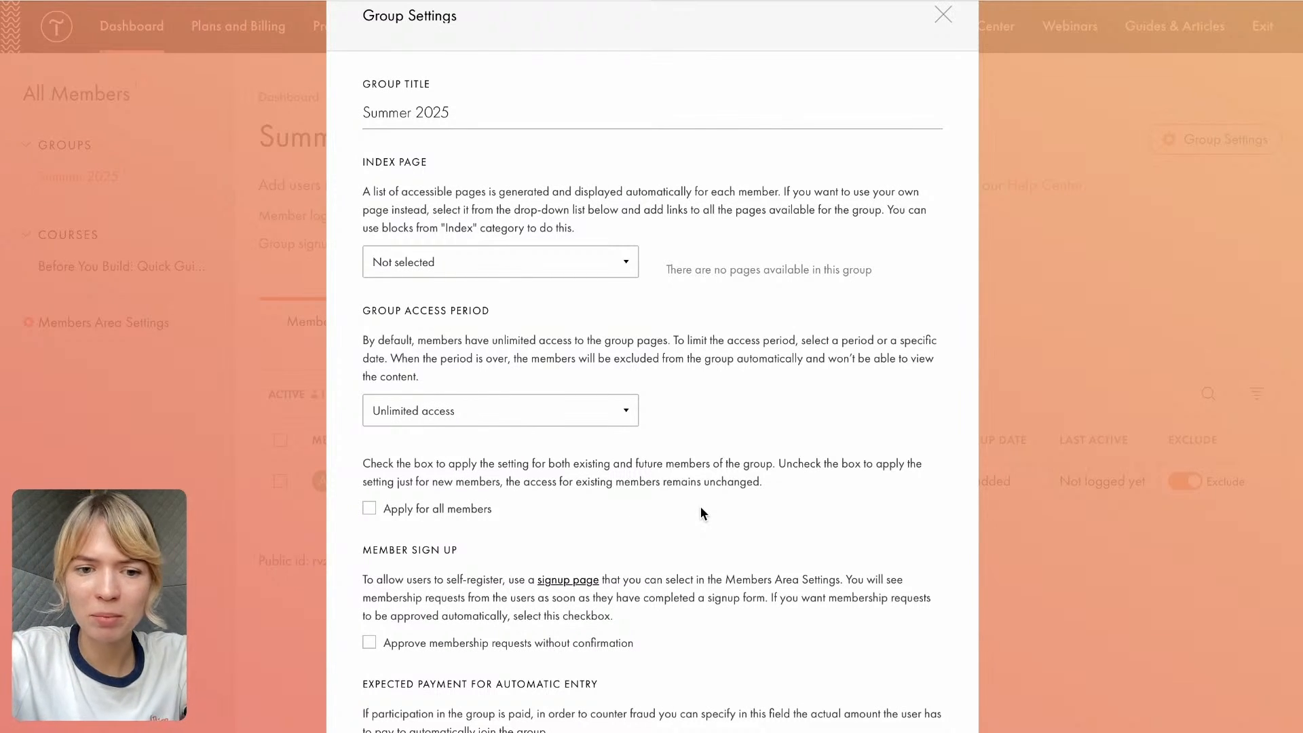
scroll(701, 509, "down", 3)
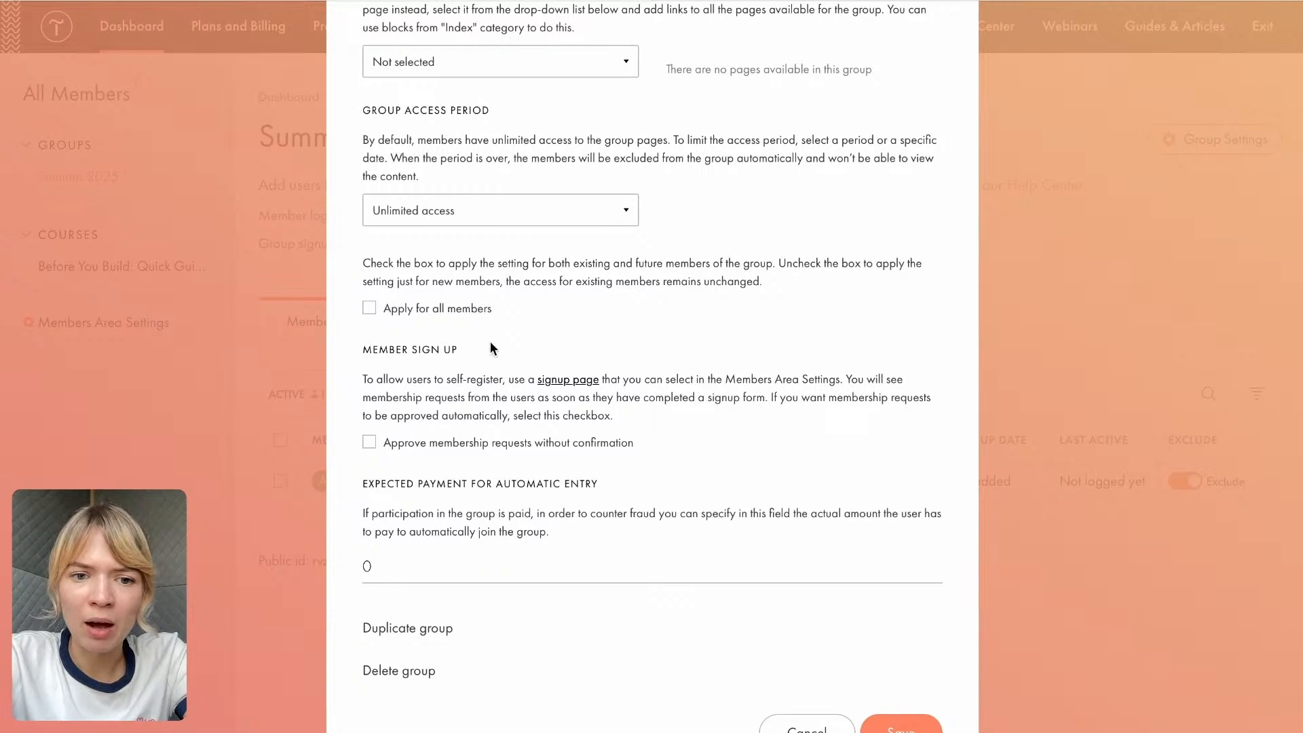
left_click(371, 445)
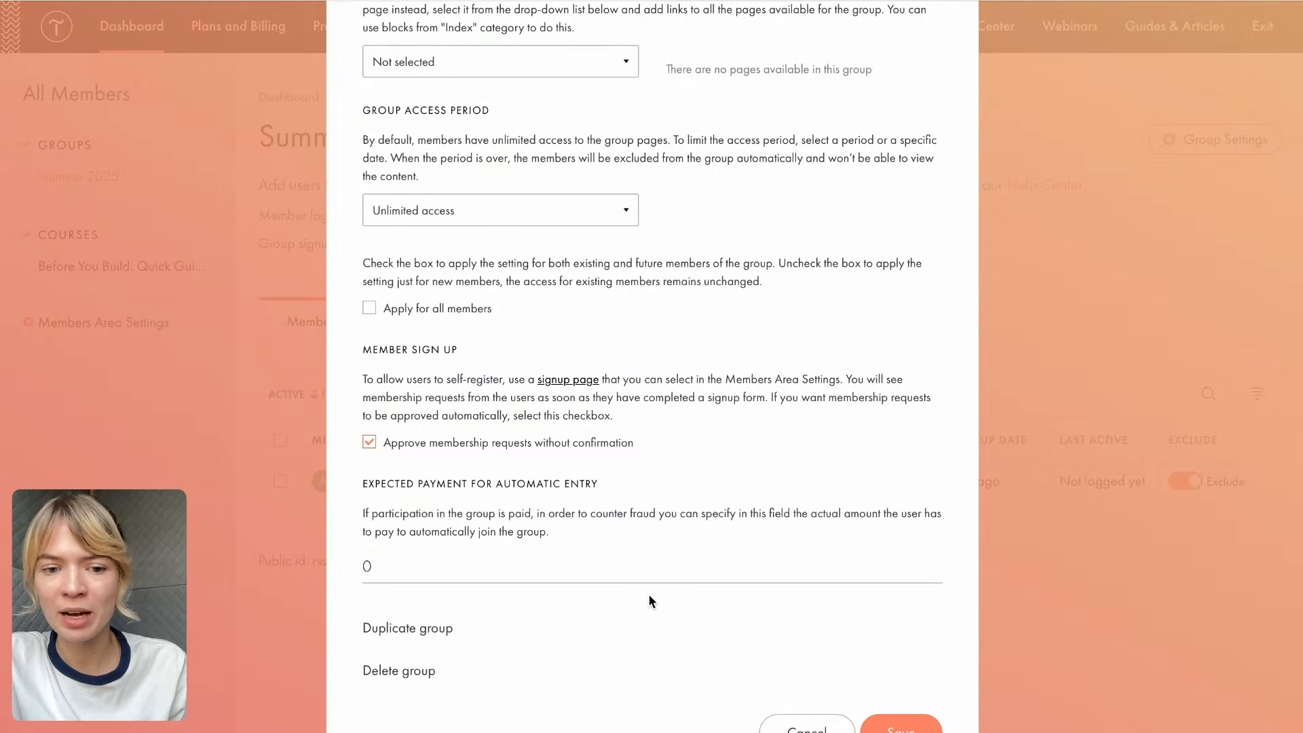
scroll(425, 499, "down", 1)
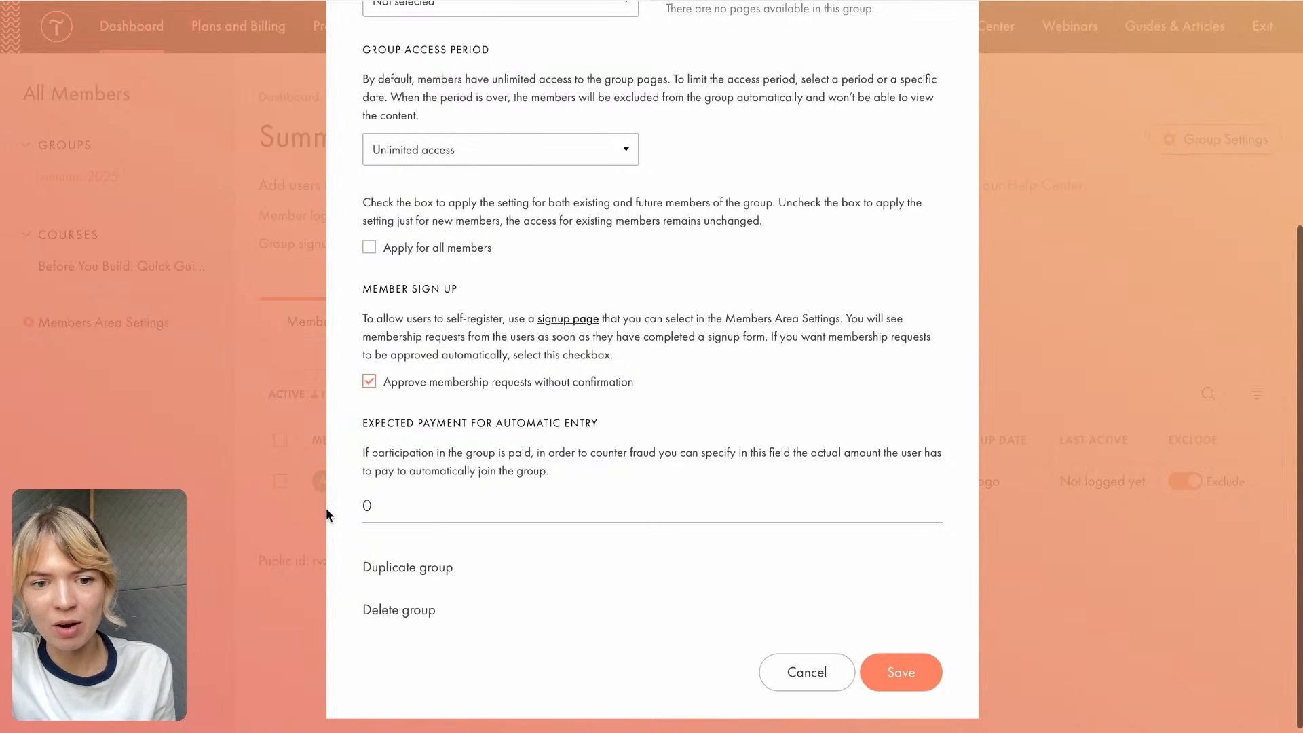
- Try an expected payment of 20 for automatic entry, reset it to 0, and save the group settings
left_click(367, 504)
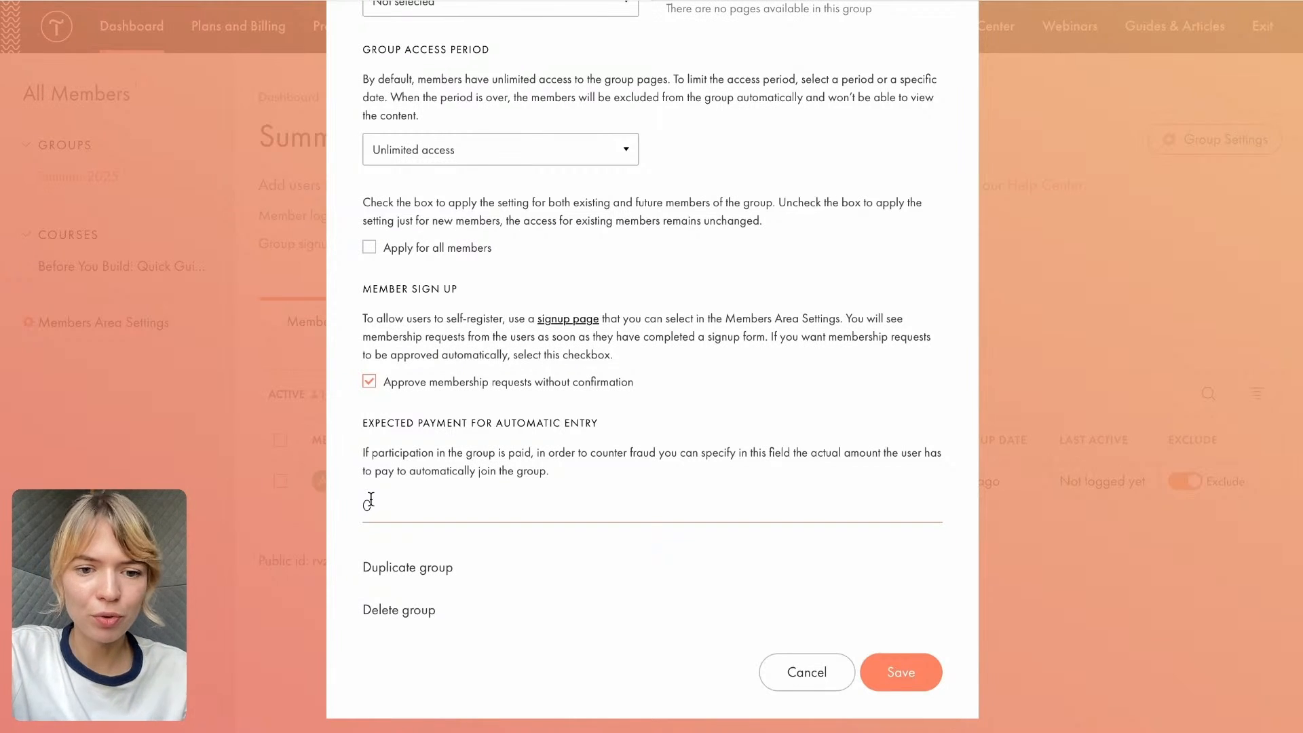
left_click_drag(382, 504, 323, 508)
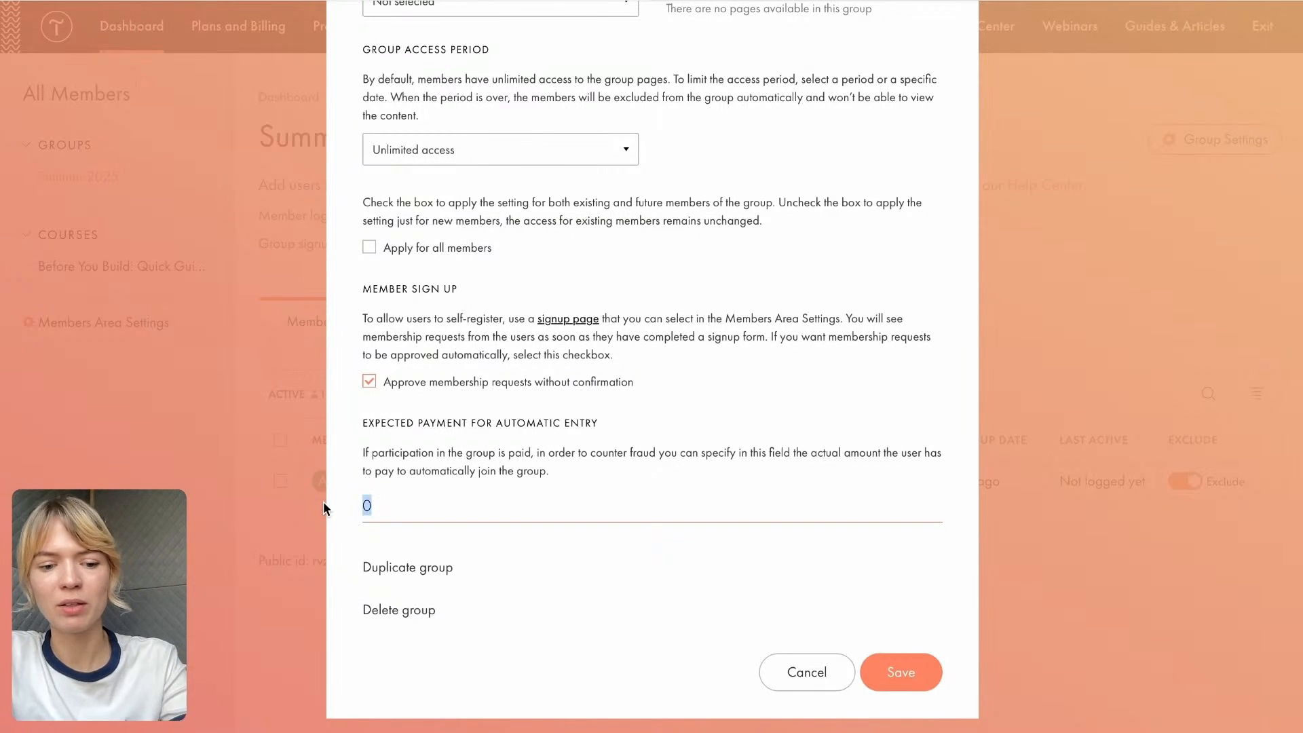
type("20")
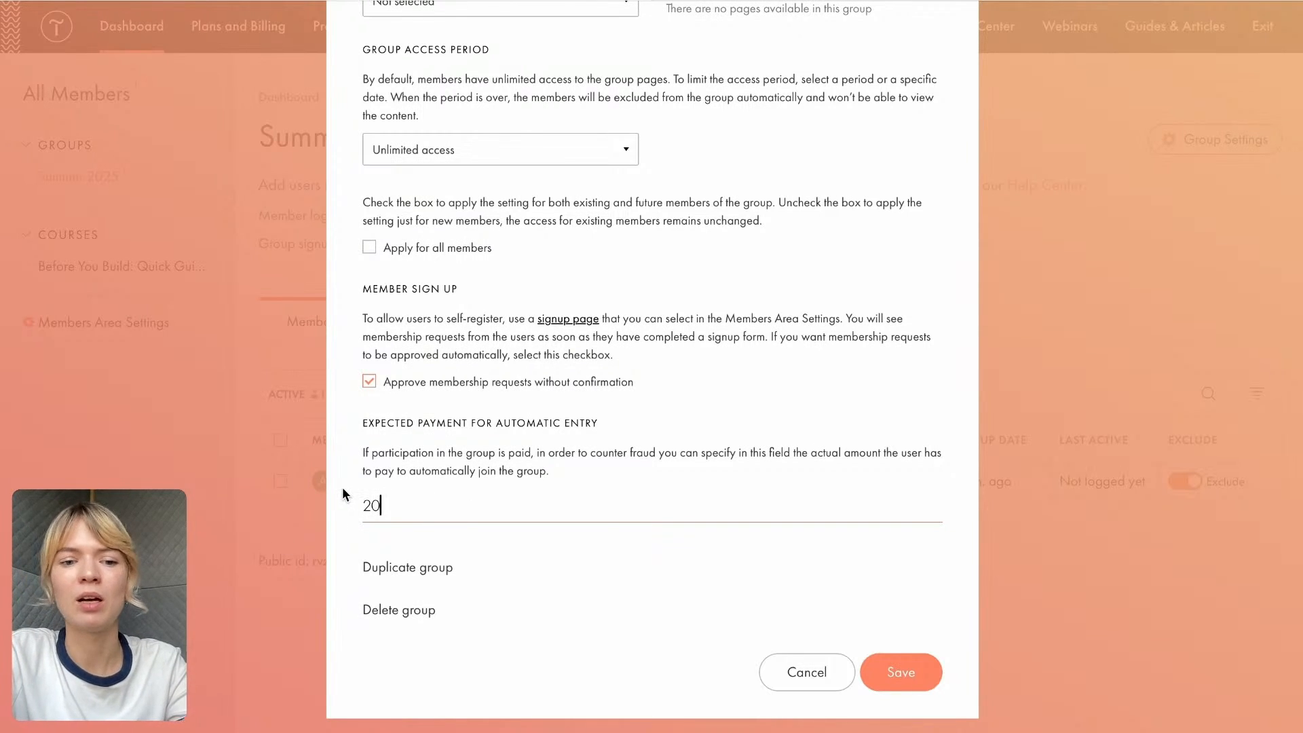
left_click_drag(382, 506, 353, 507)
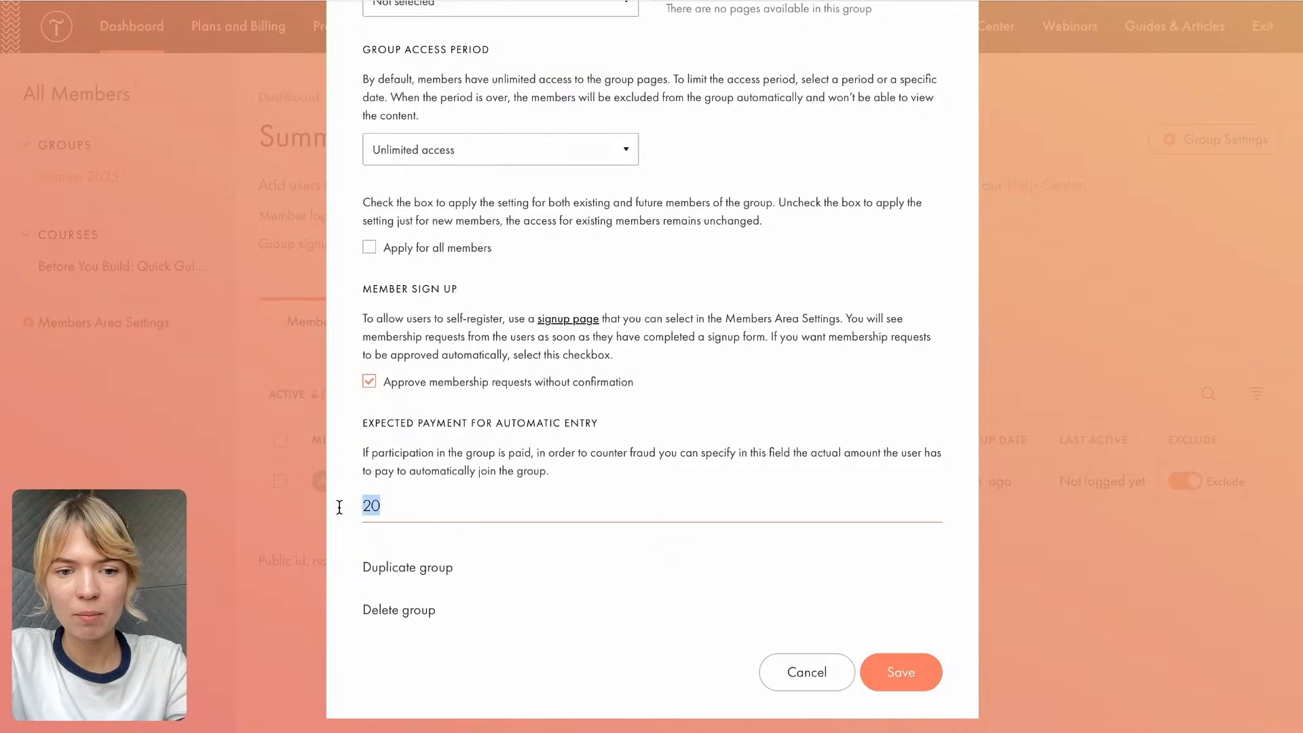
type("0")
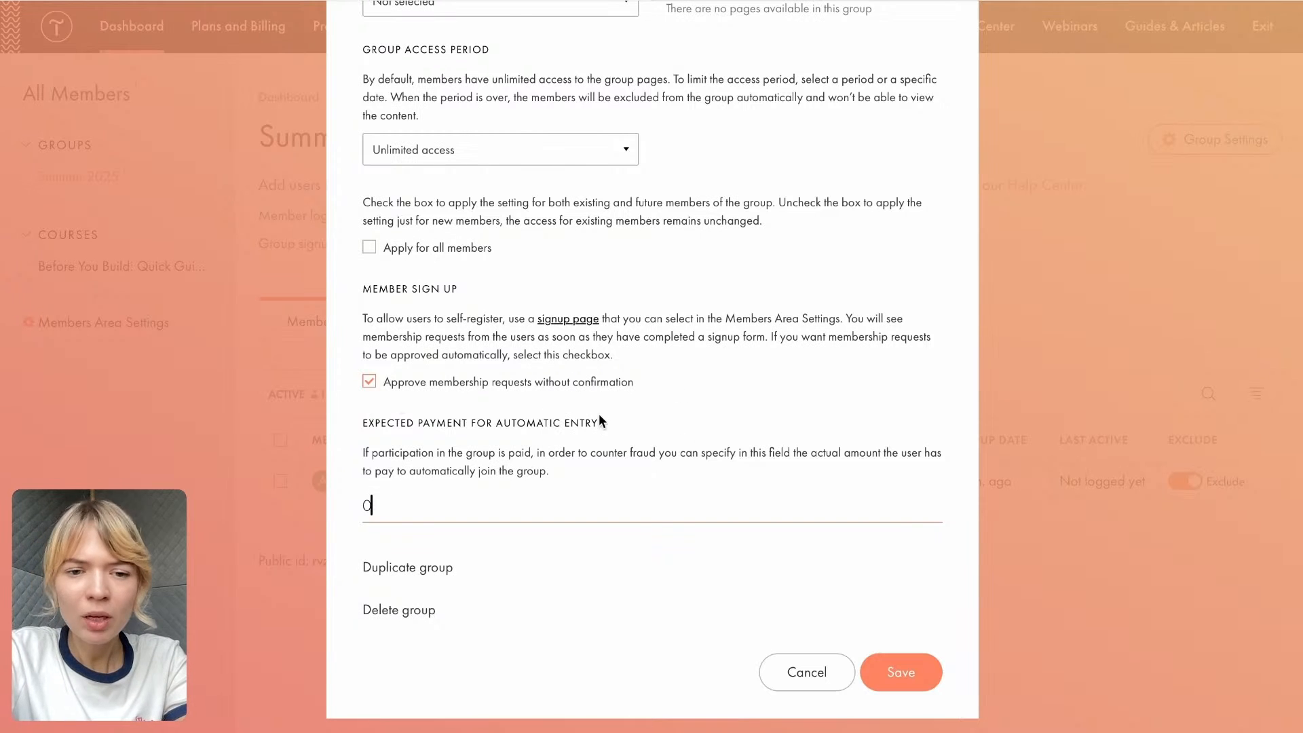
left_click(903, 673)
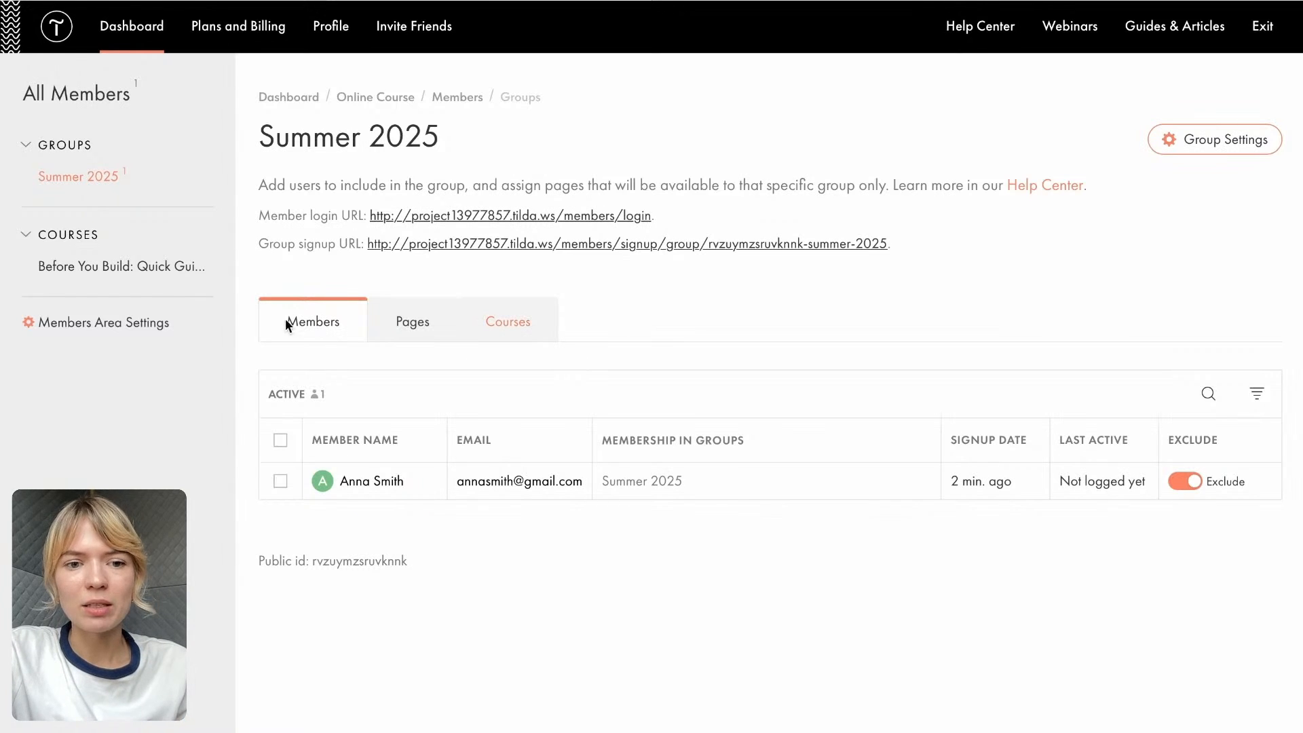
- Review the group's courses and members, and include the Study course page that is not the home page in the group
left_click(514, 324)
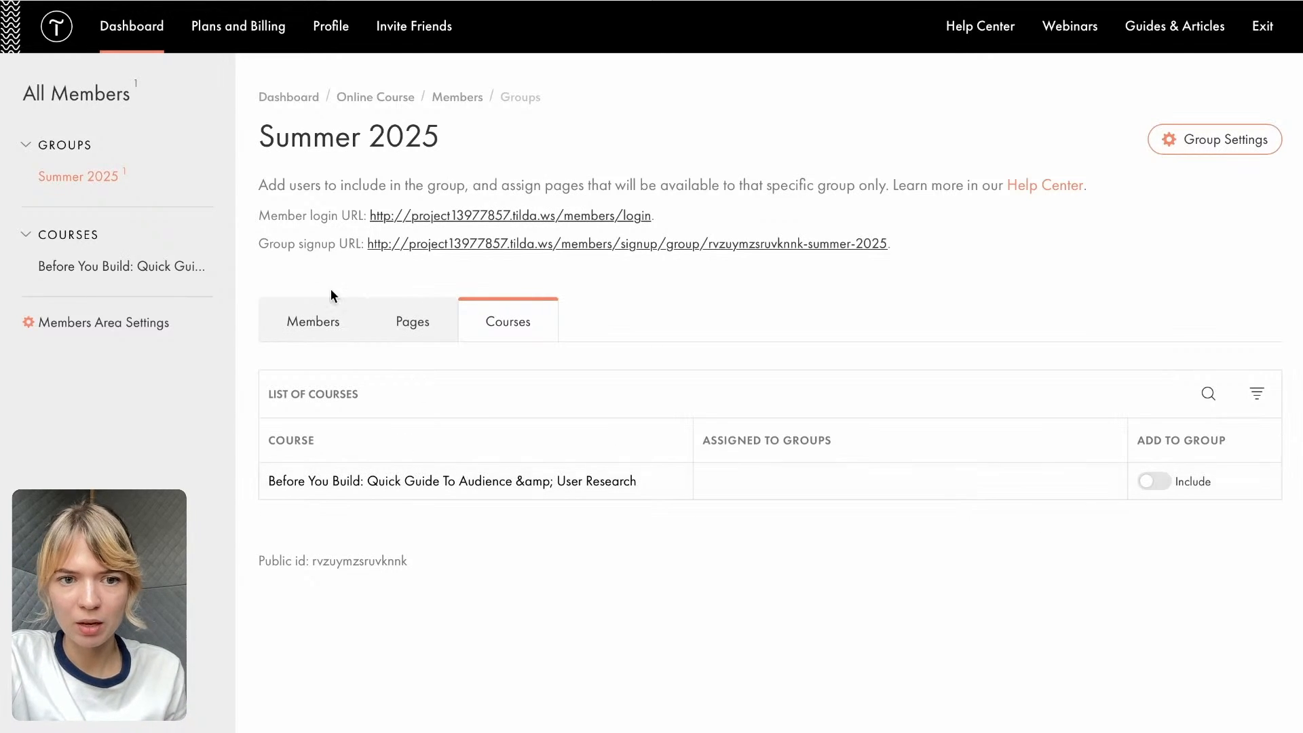
left_click(300, 320)
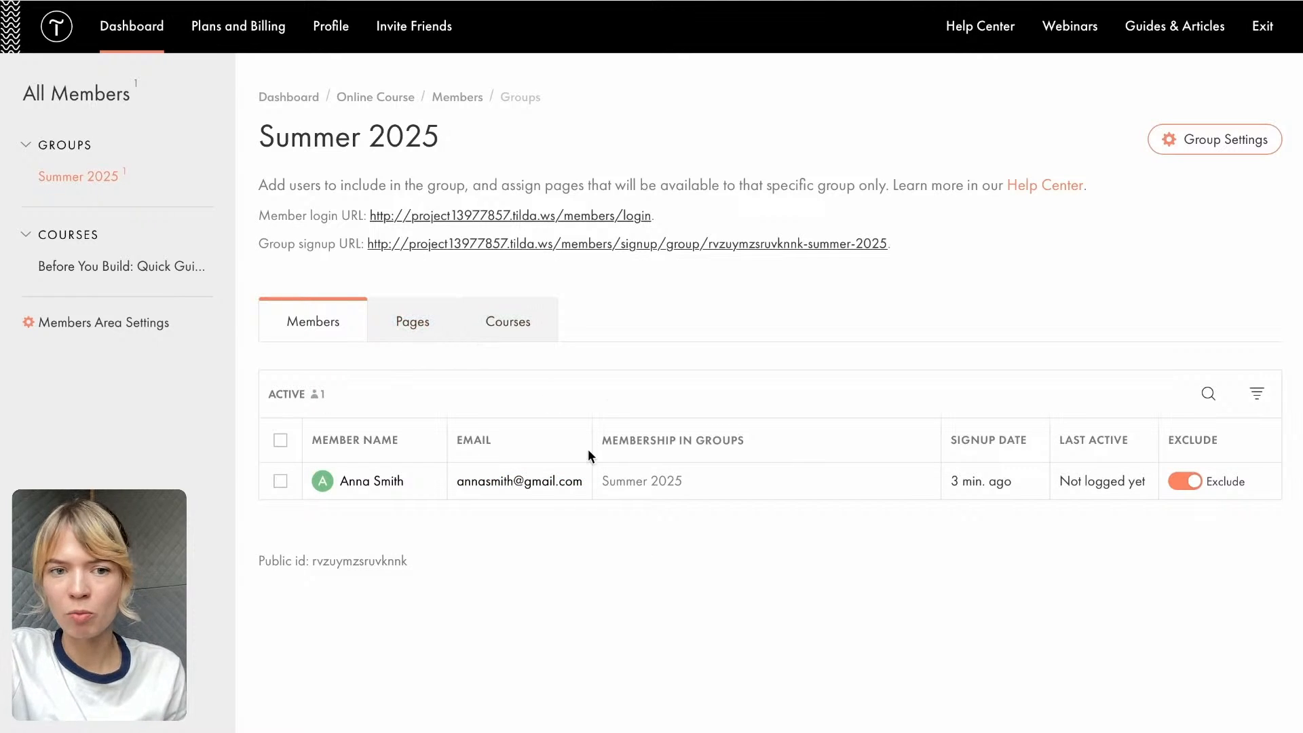
left_click(424, 329)
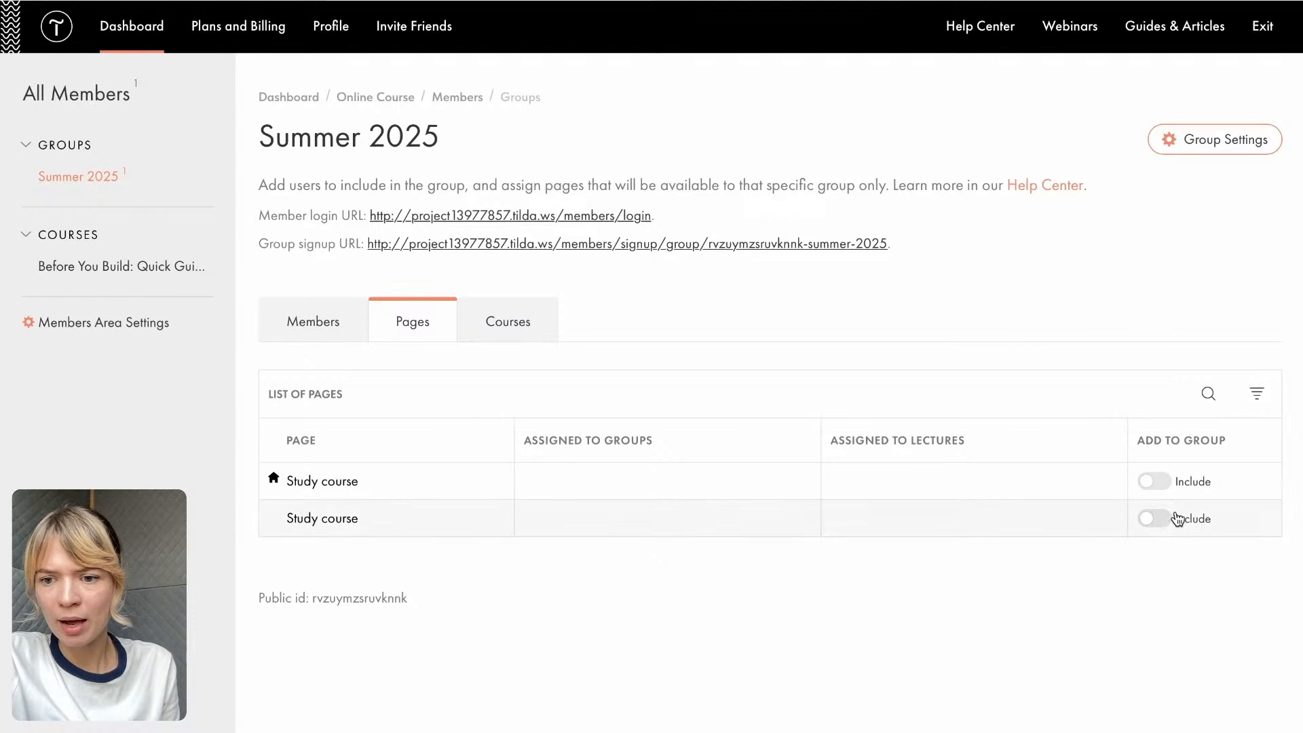
left_click(1154, 519)
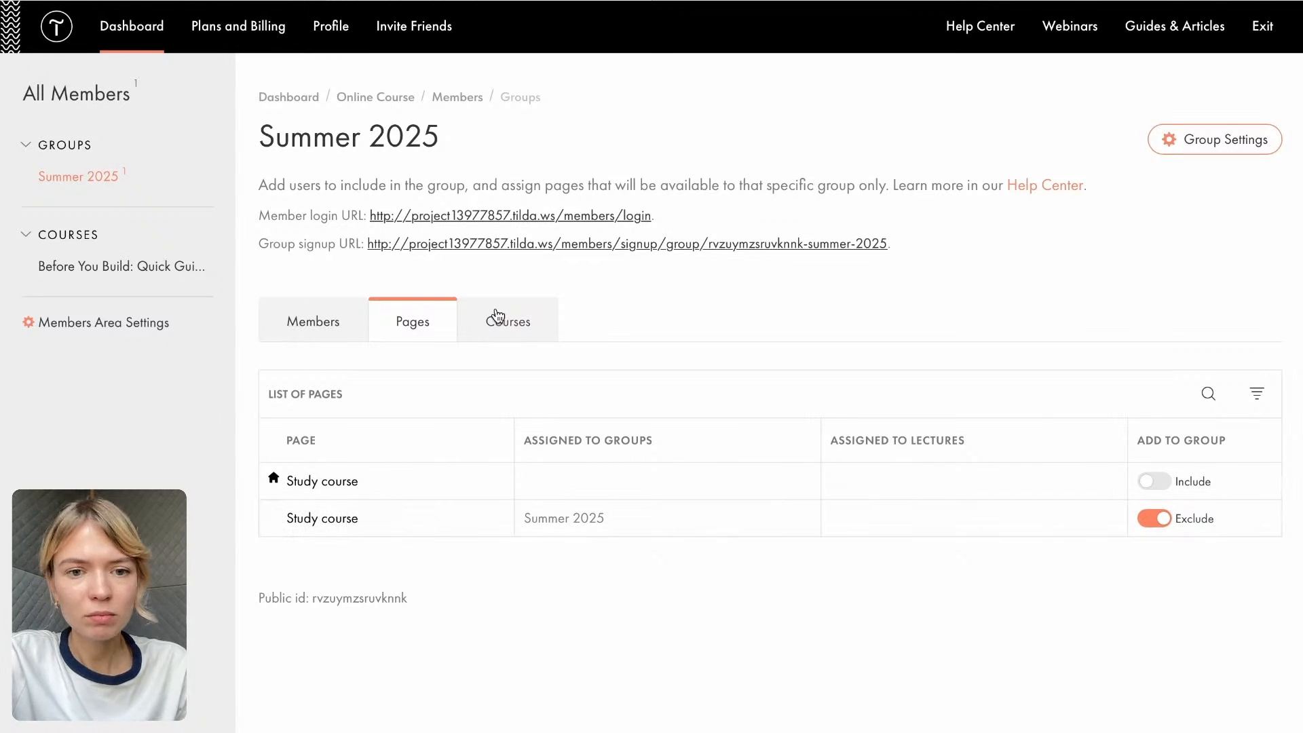
- Include the Before You Build: Quick Guide course in the Summer 2025 group and check the group's member list
left_click(501, 328)
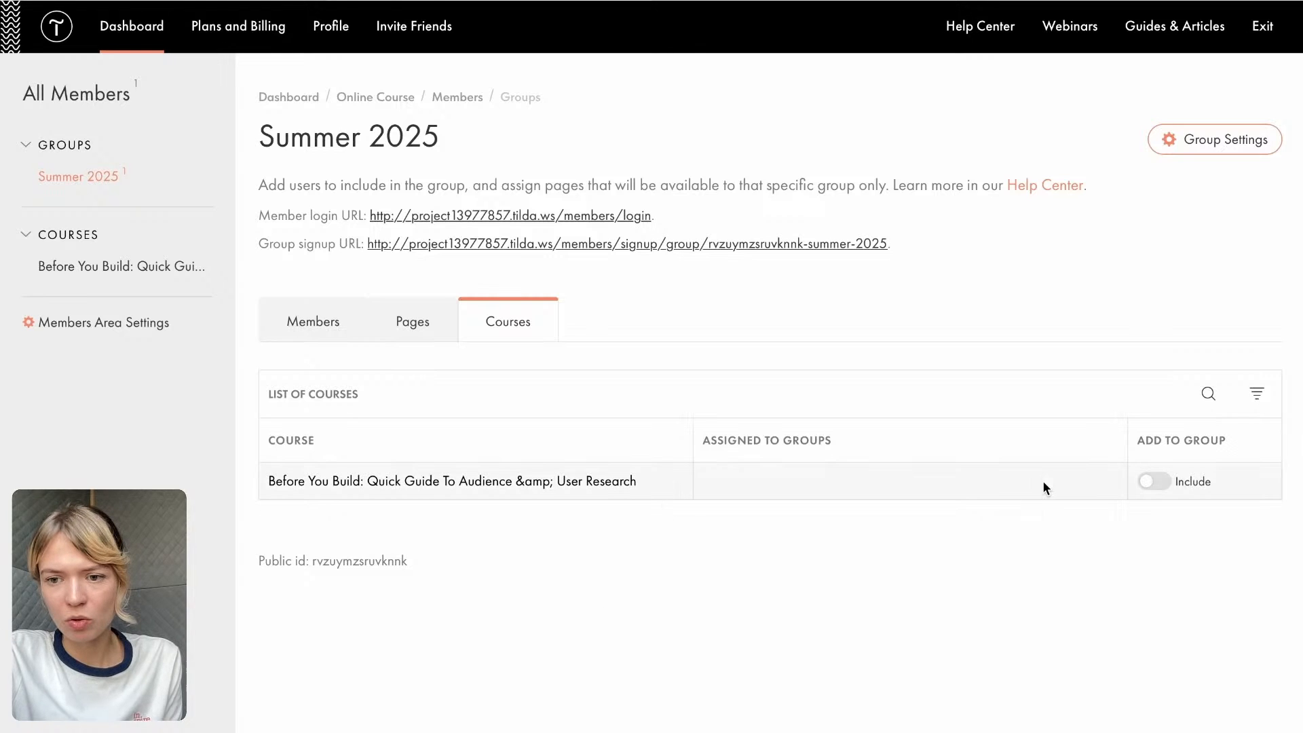
left_click(1162, 486)
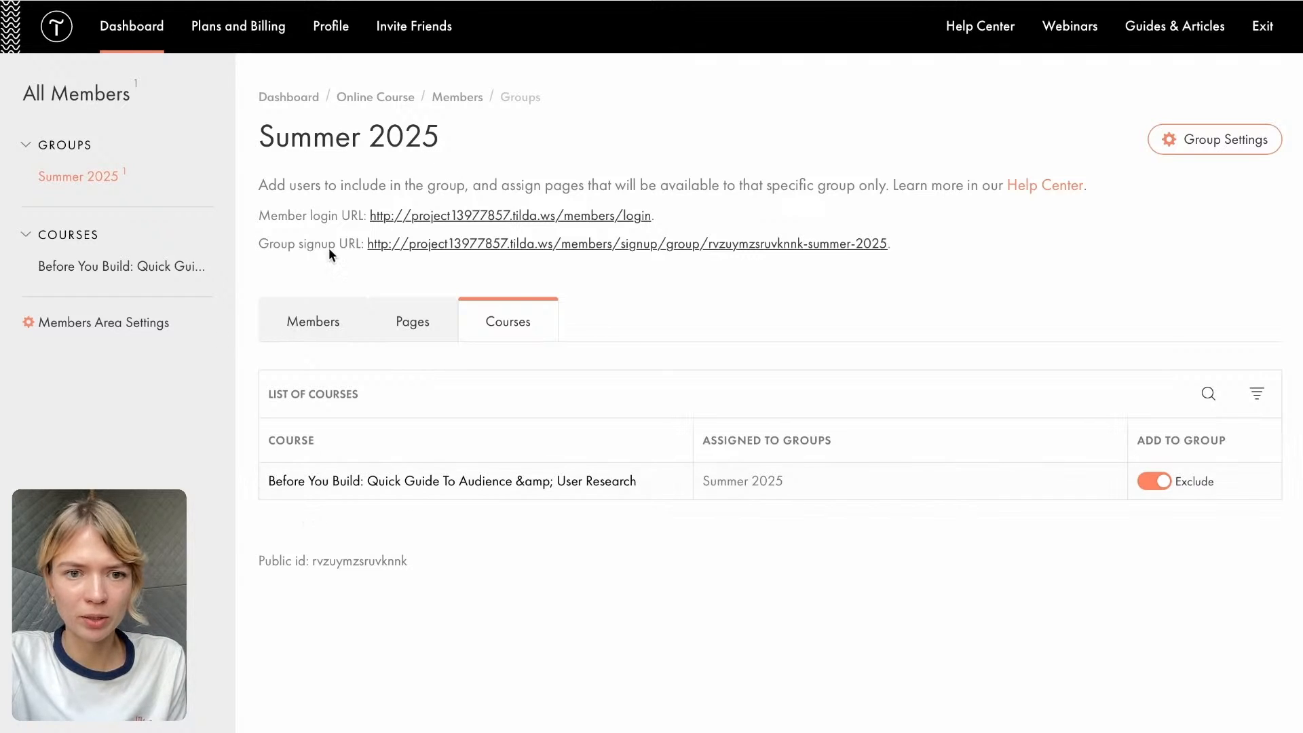
left_click(320, 328)
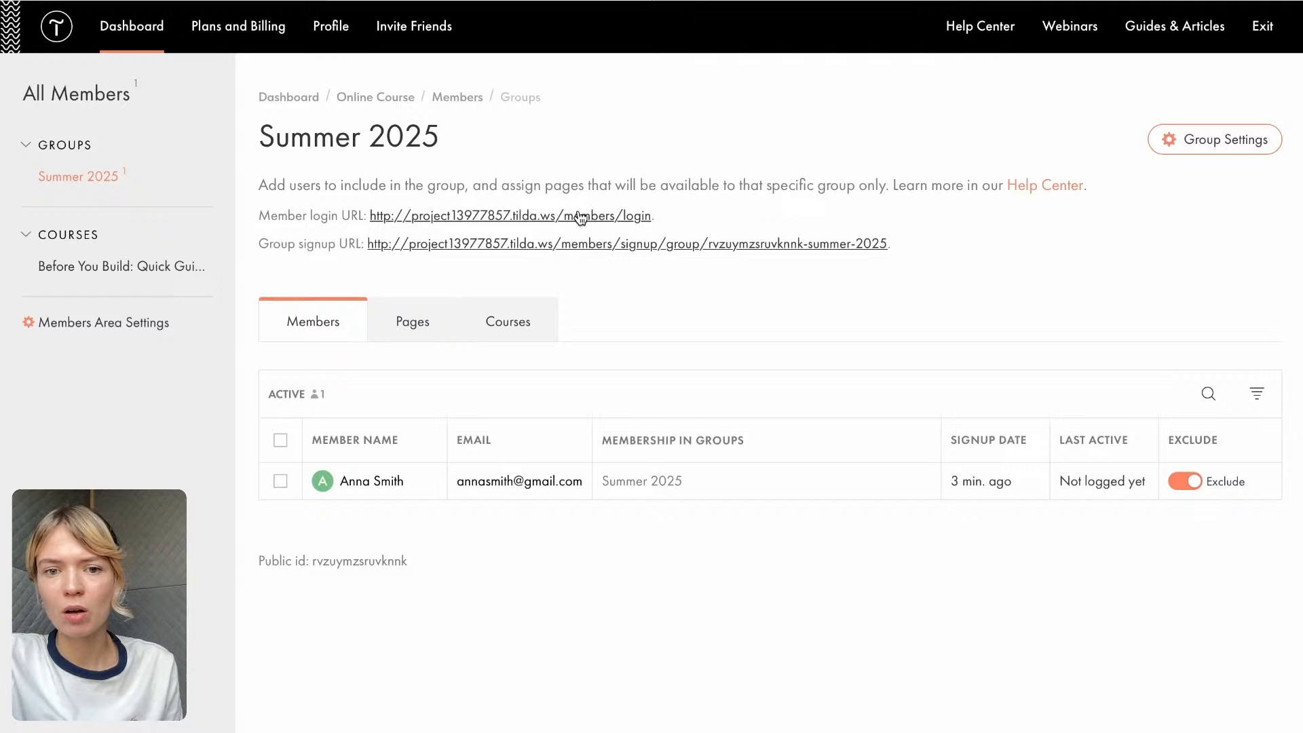
- Open the Summer 2025 group's signup page and fill in the new member's name and email address
left_click(590, 244)
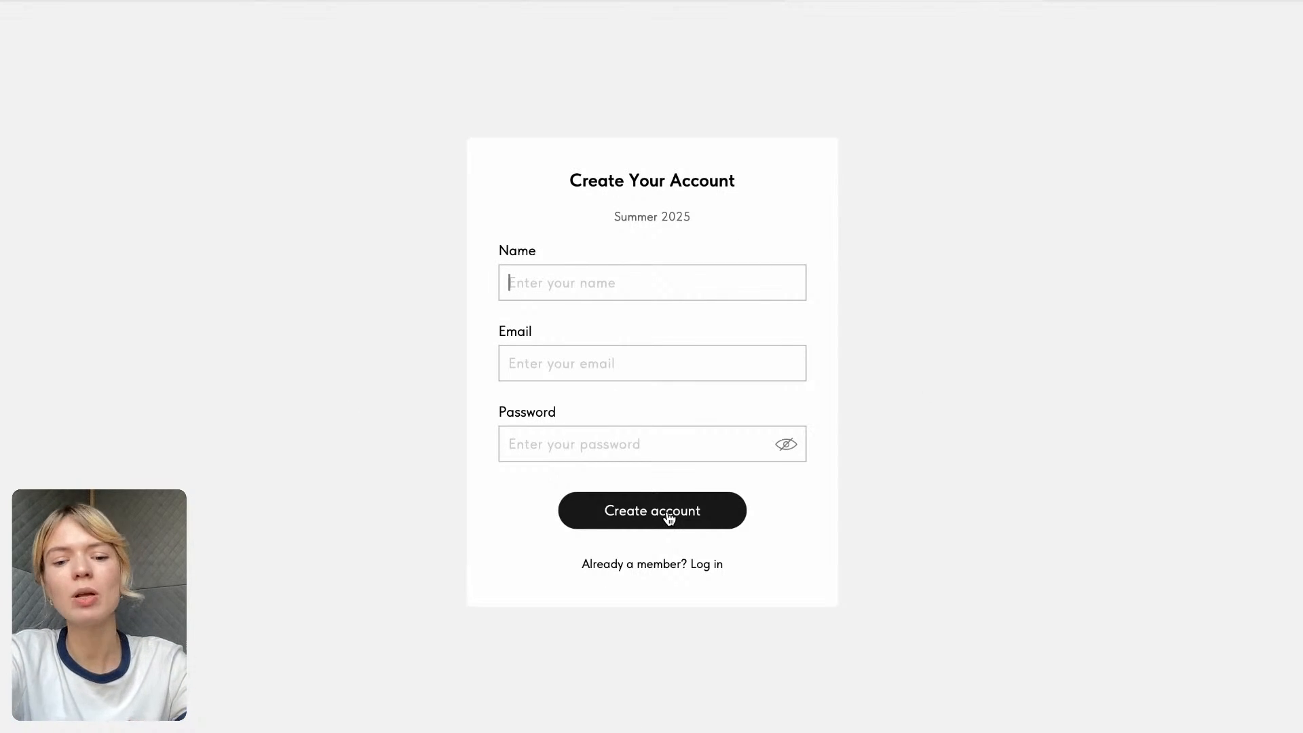
type("Nastja")
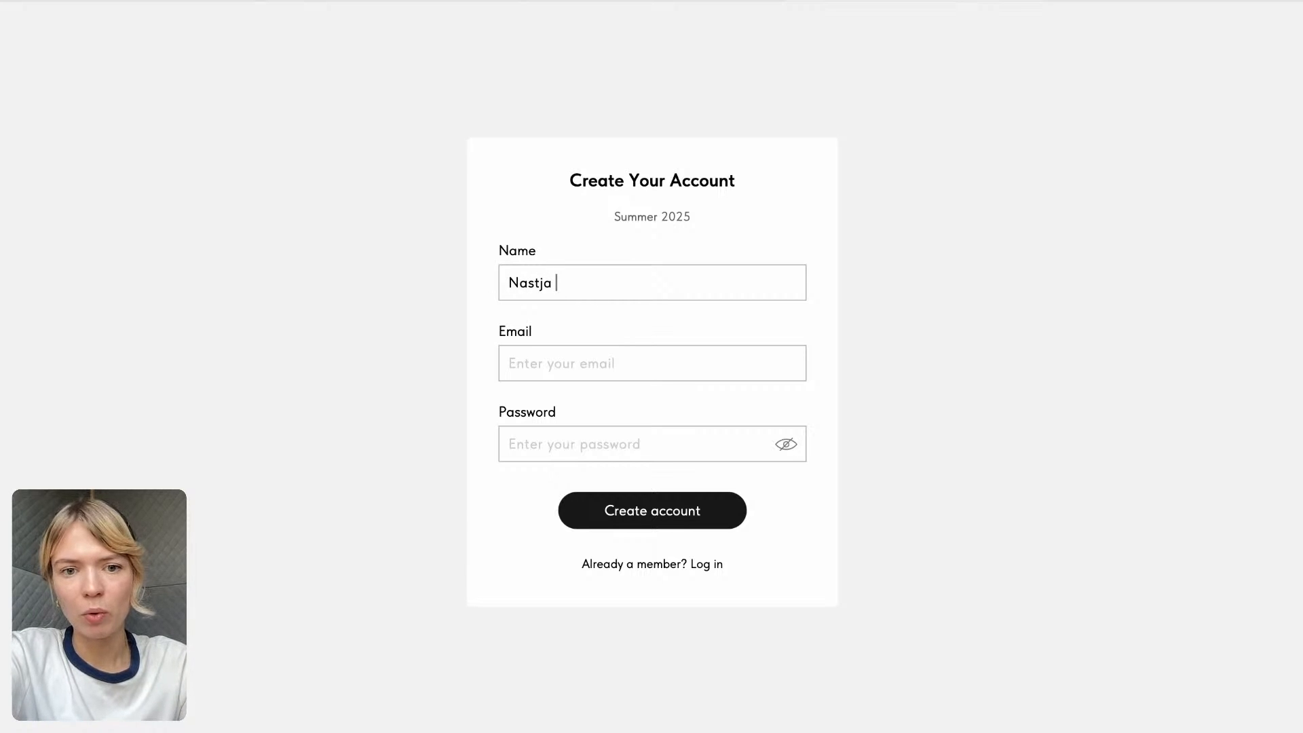
left_click(541, 366)
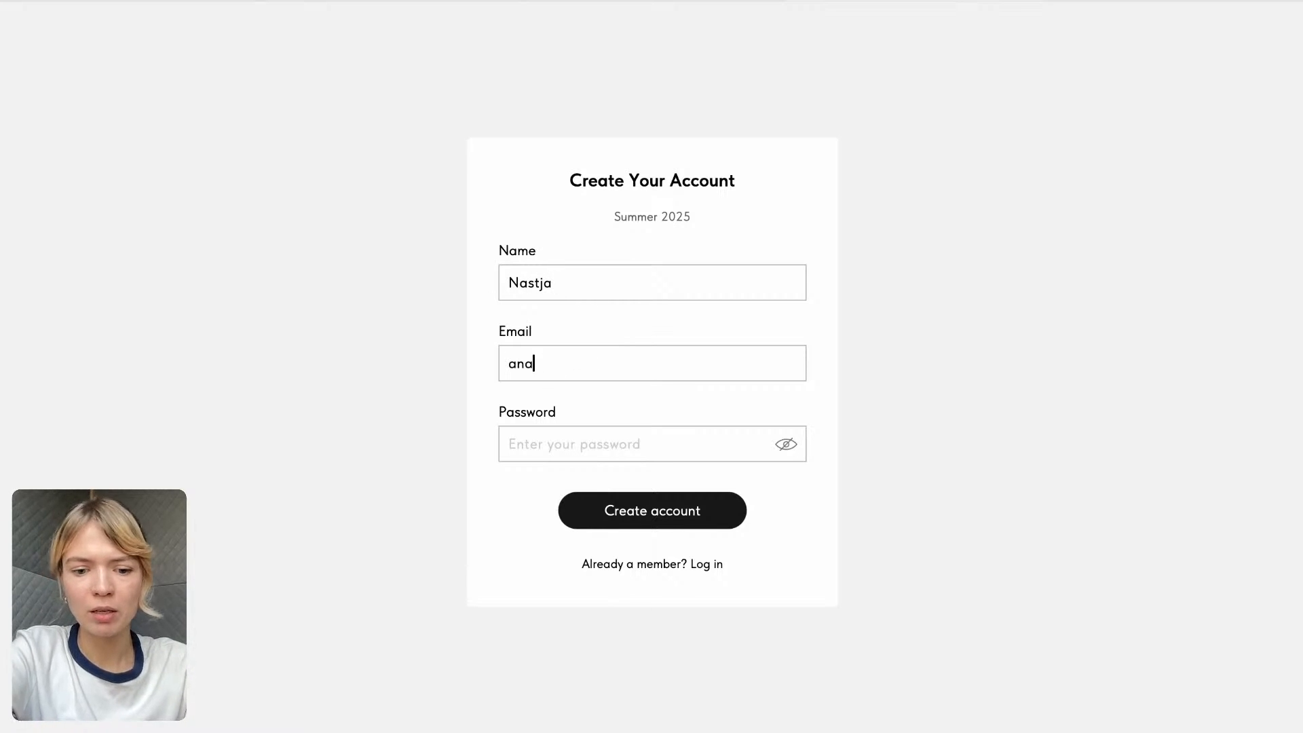
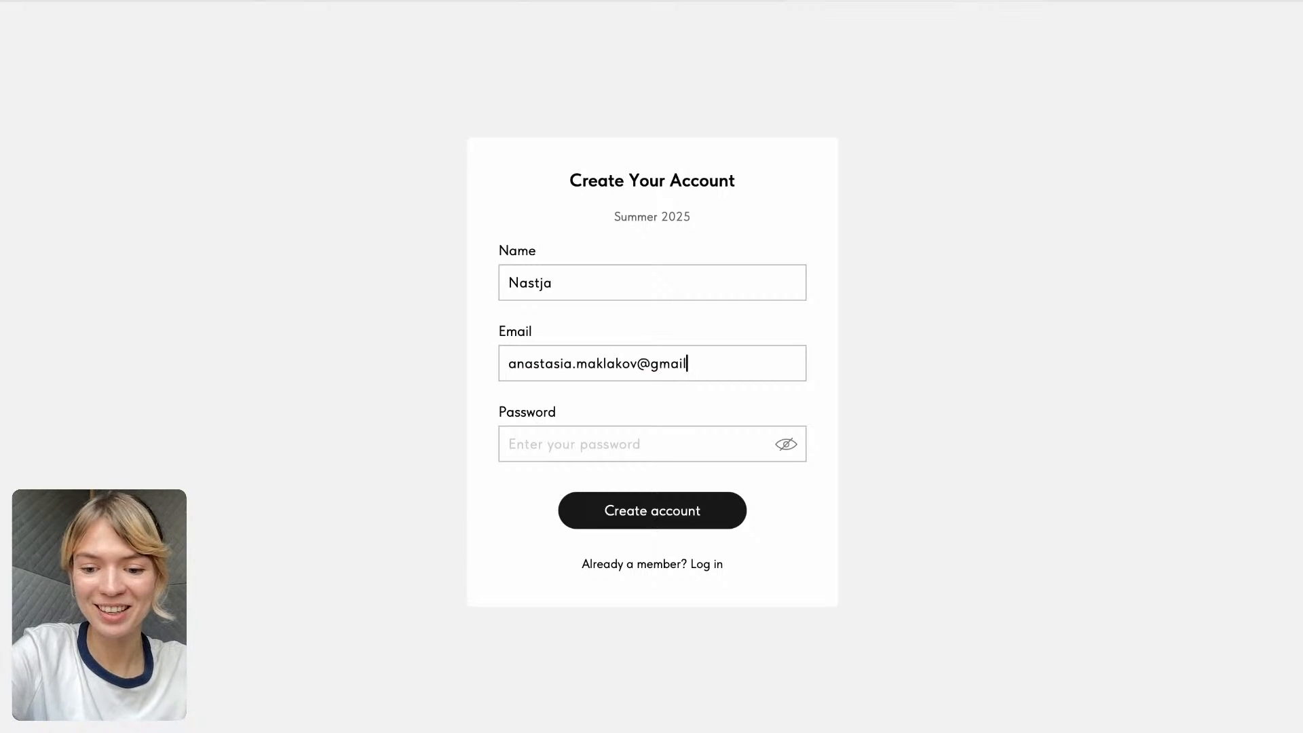
triple_click(551, 367)
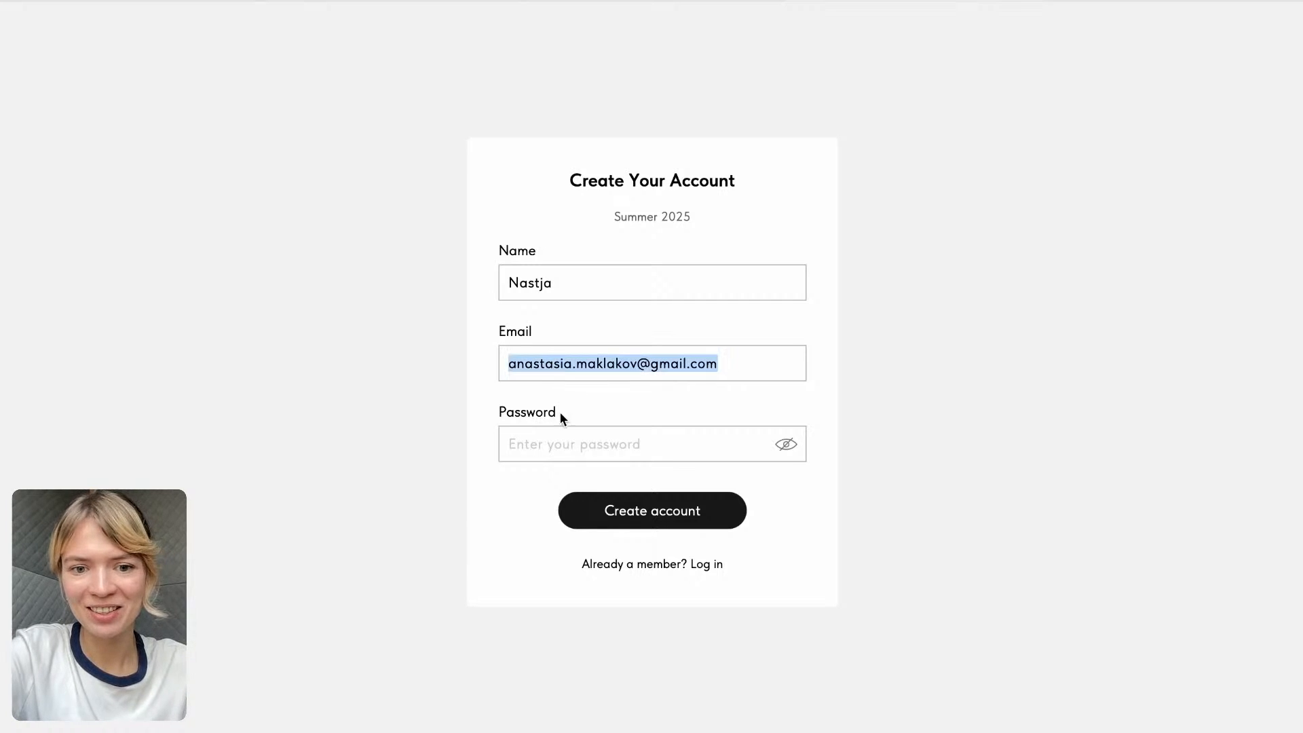
- Enter the account password and submit the Summer 2025 signup form
left_click(564, 445)
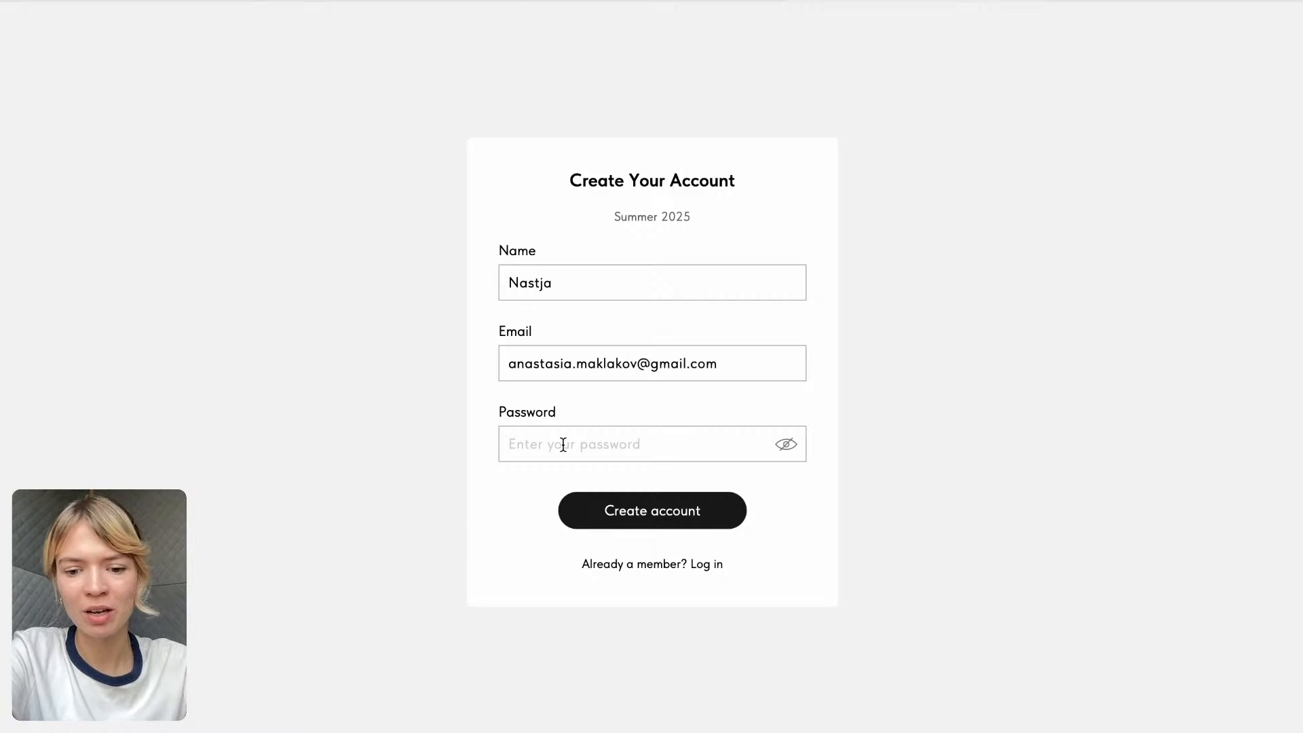
type("a•••••••")
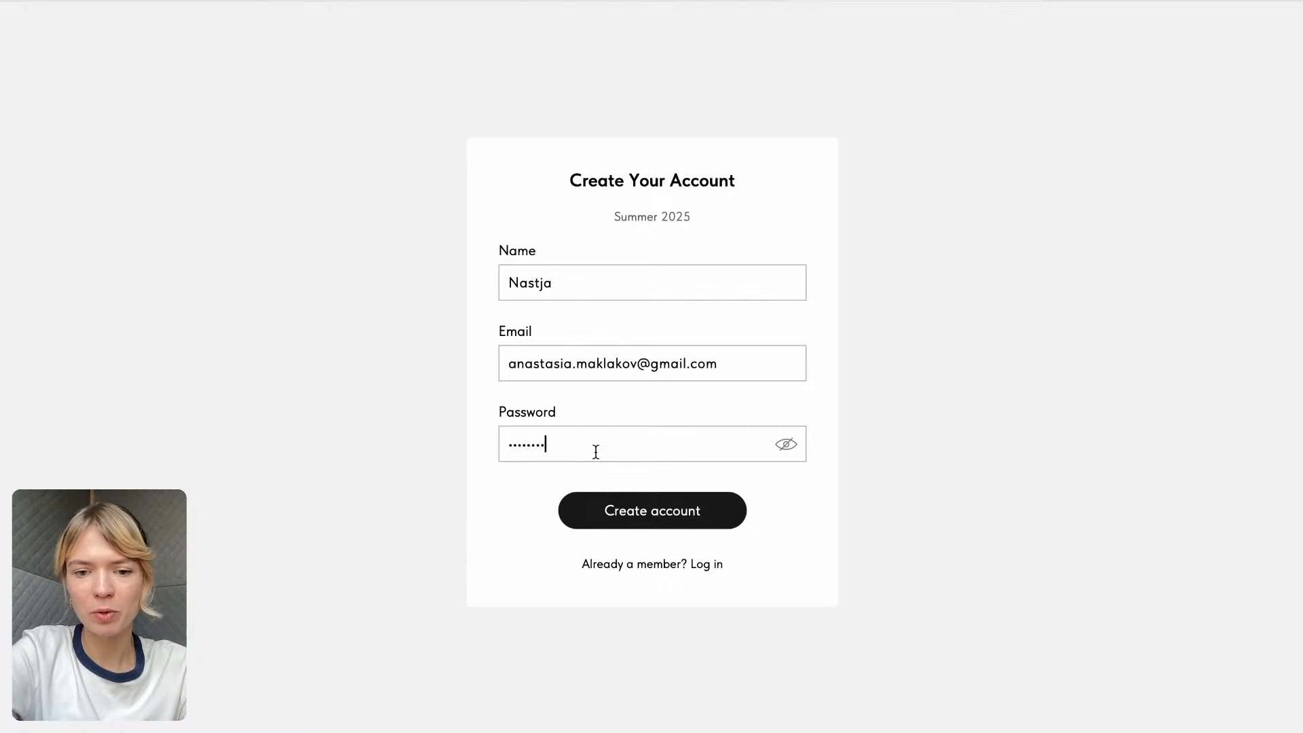
left_click(689, 514)
- Start the human verification, select images in the bicycles challenge, and submit the selection
left_click(540, 408)
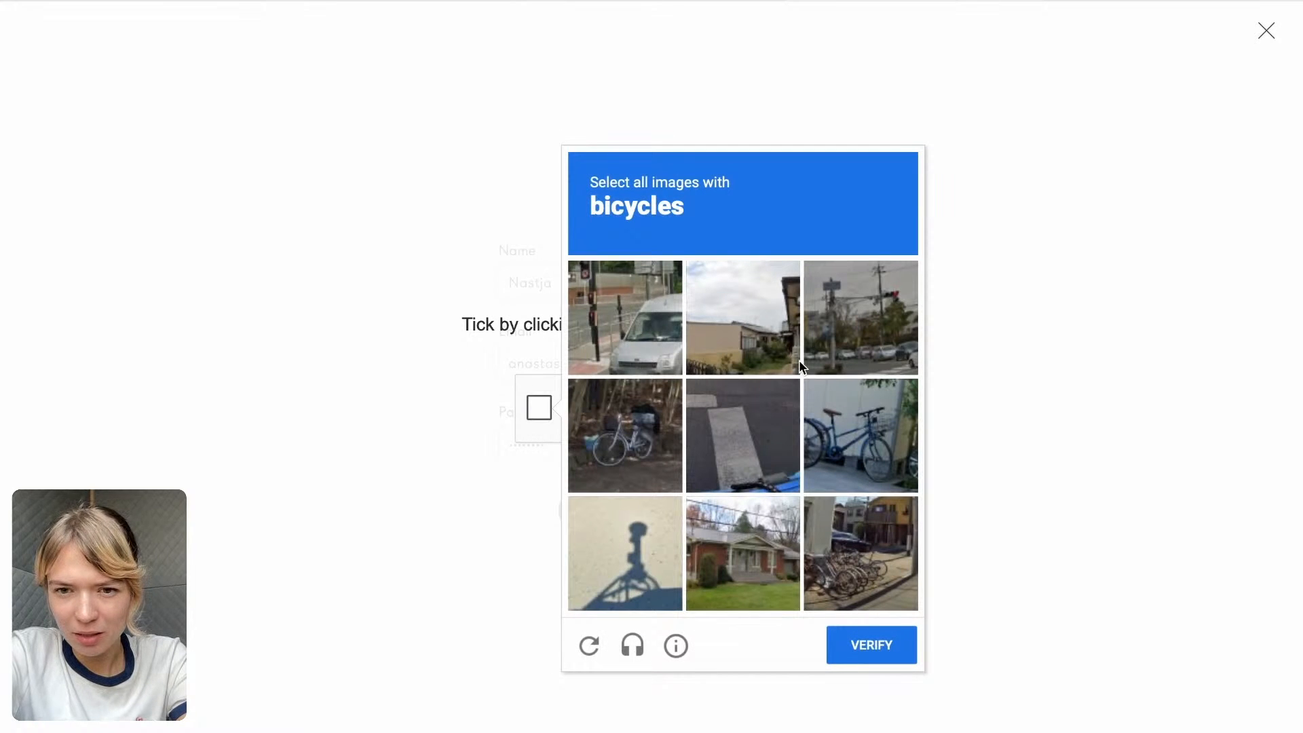
left_click(856, 375)
left_click(615, 422)
left_click(856, 551)
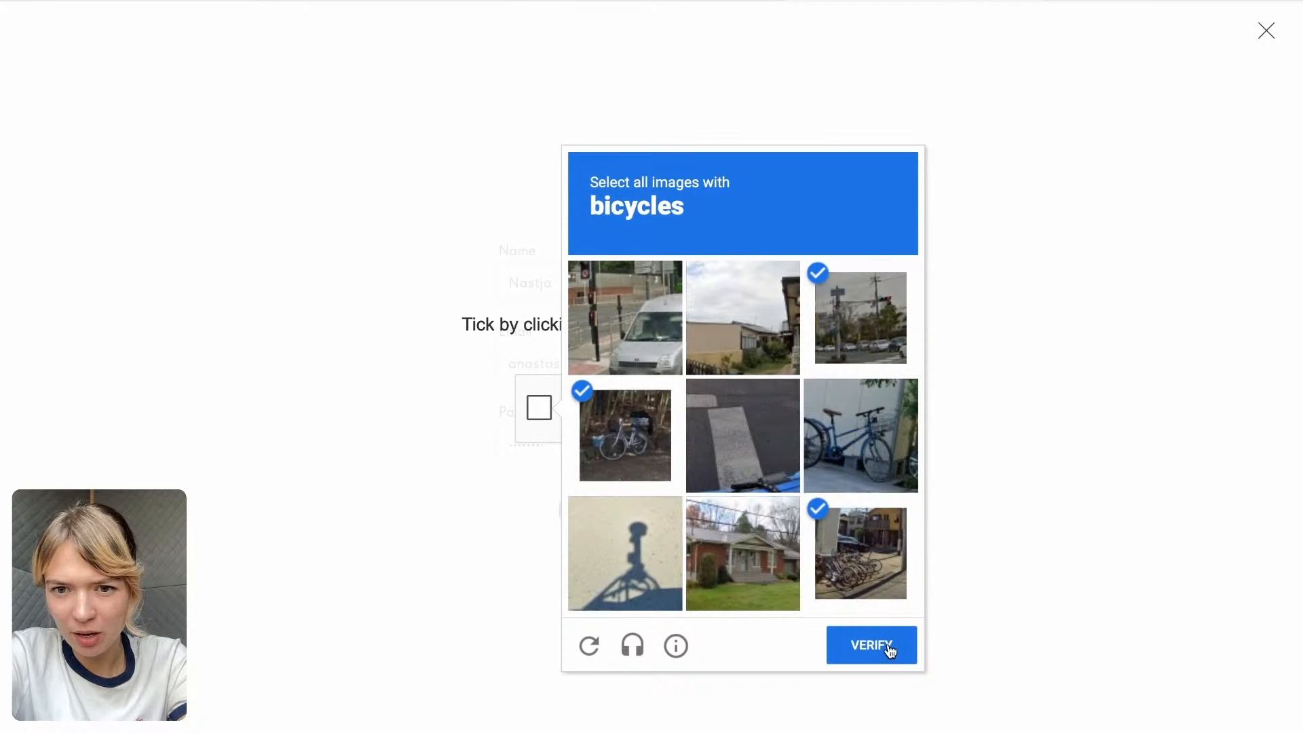
left_click(882, 645)
- Mark the squares for the motorcycles challenge and submit them to finish creating the account
left_click(764, 475)
left_click(699, 479)
left_click(614, 482)
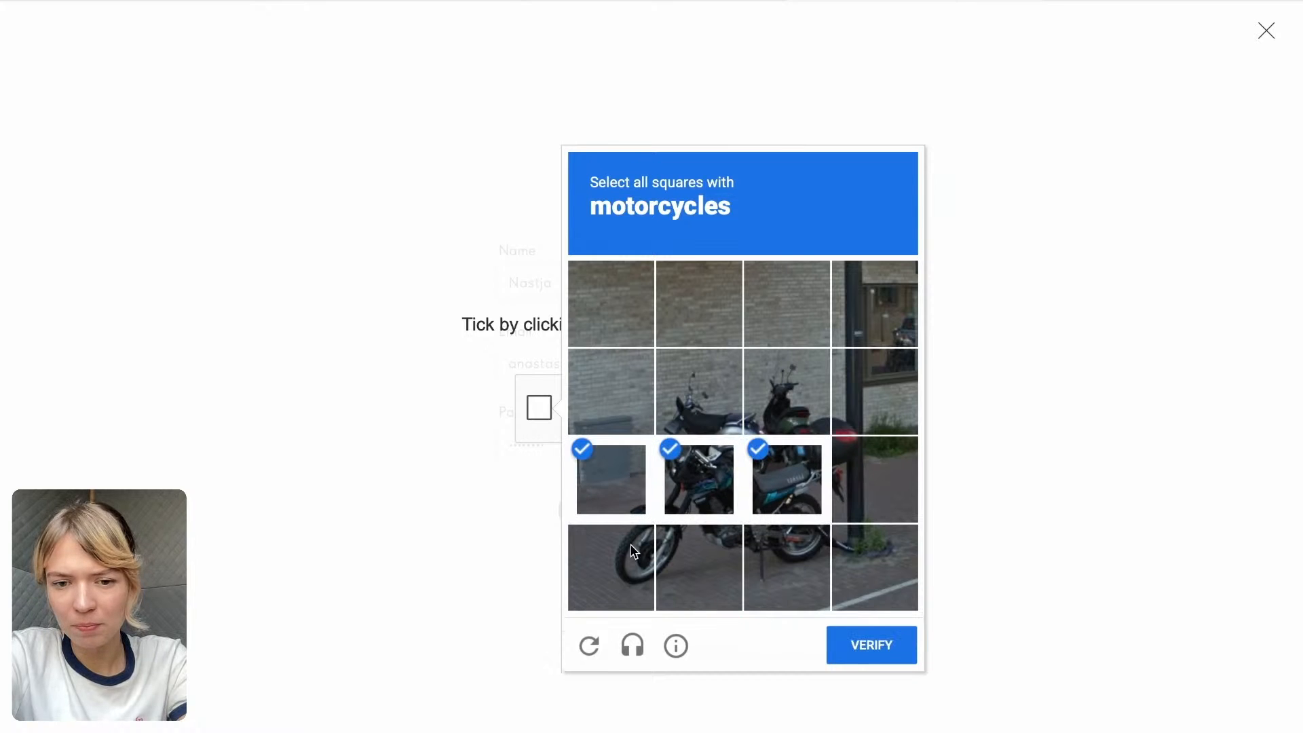
left_click(634, 549)
left_click(707, 556)
left_click(788, 558)
left_click(882, 560)
left_click(881, 469)
left_click(847, 417)
left_click(788, 401)
left_click(699, 400)
left_click(871, 652)
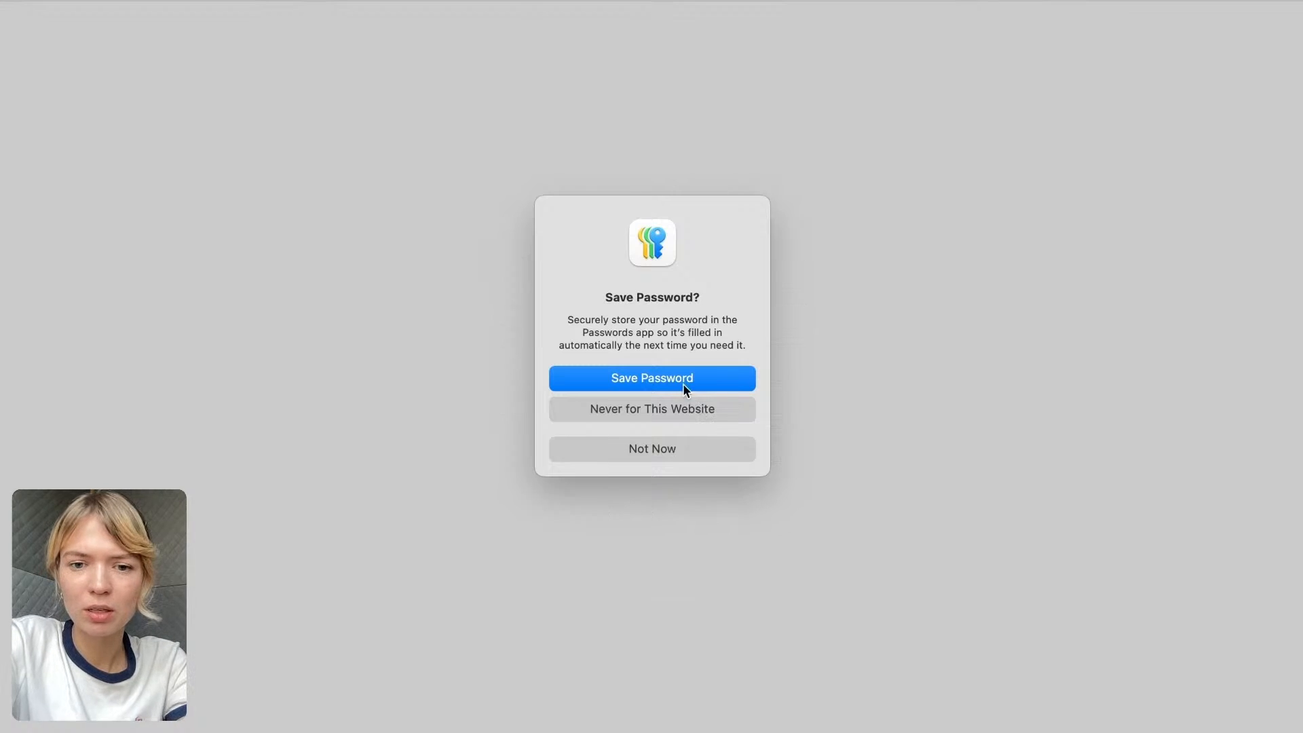
- Try to open the group's page from the new member account, reload it, and return to the group management page
left_click(680, 380)
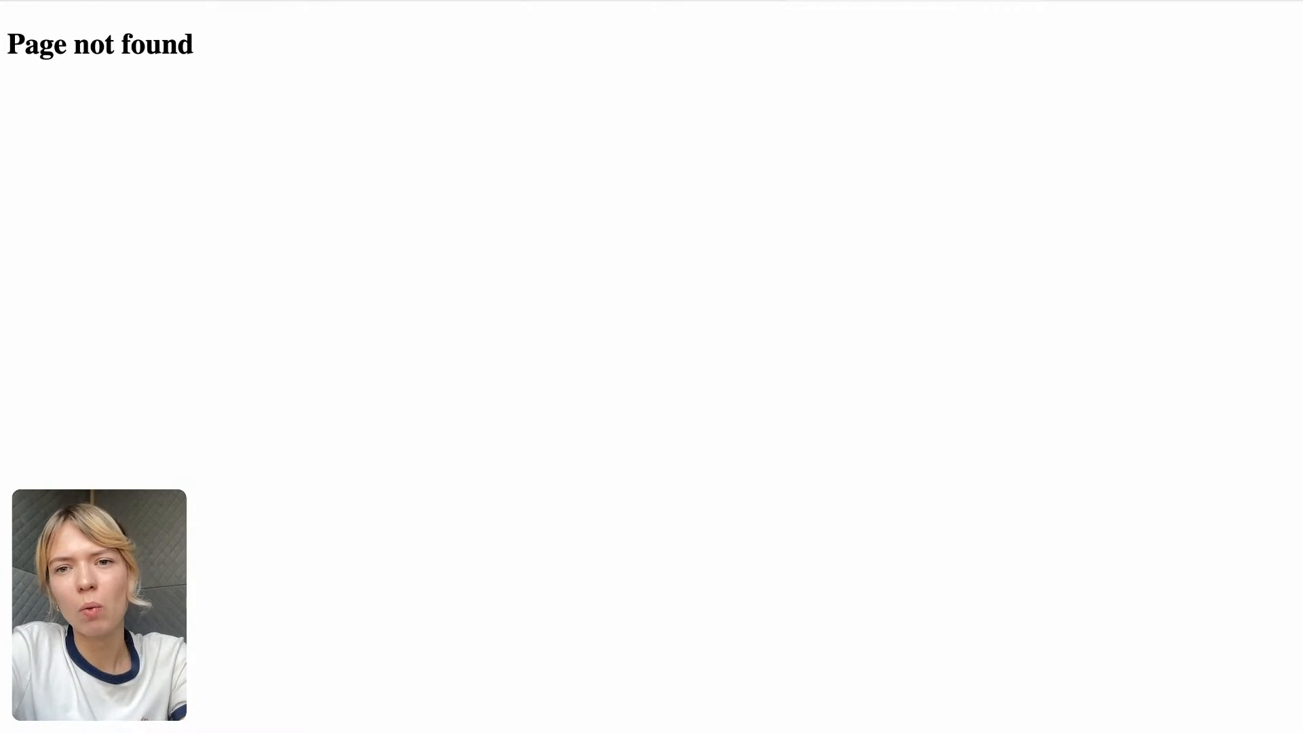
key("super+r")
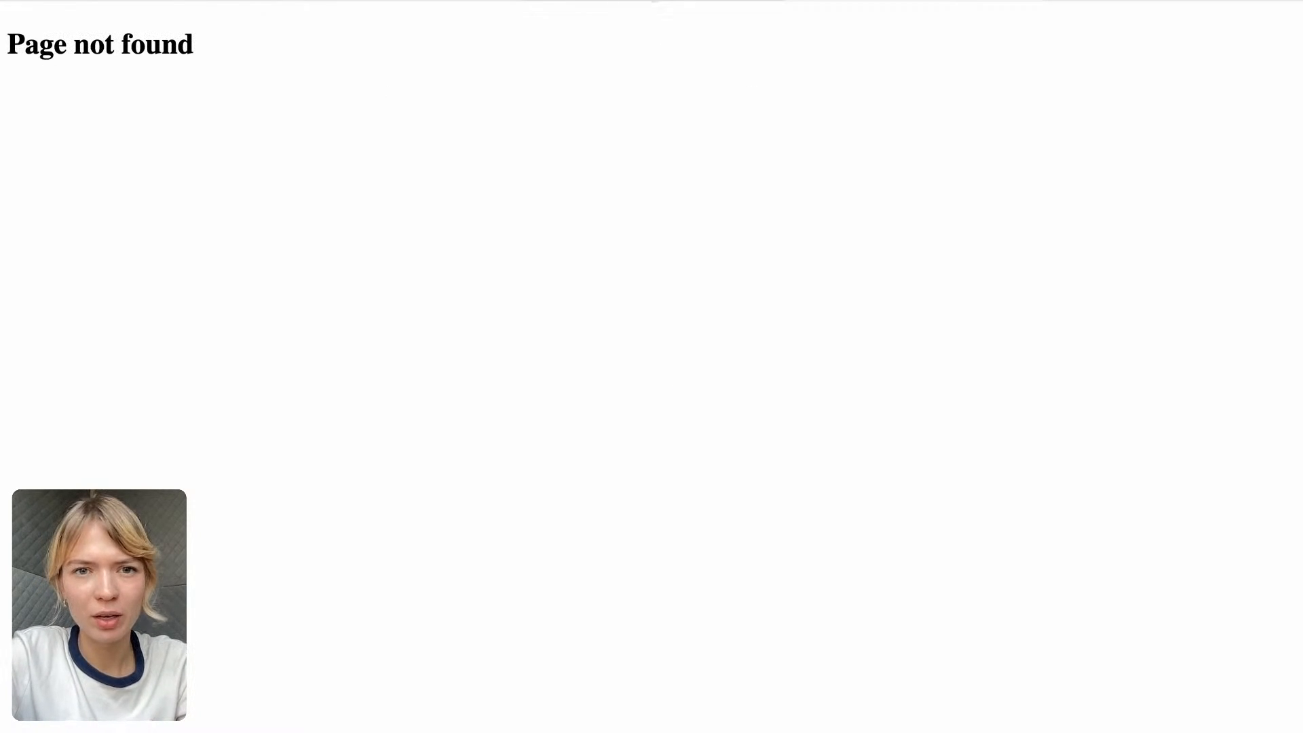
left_click(653, 1)
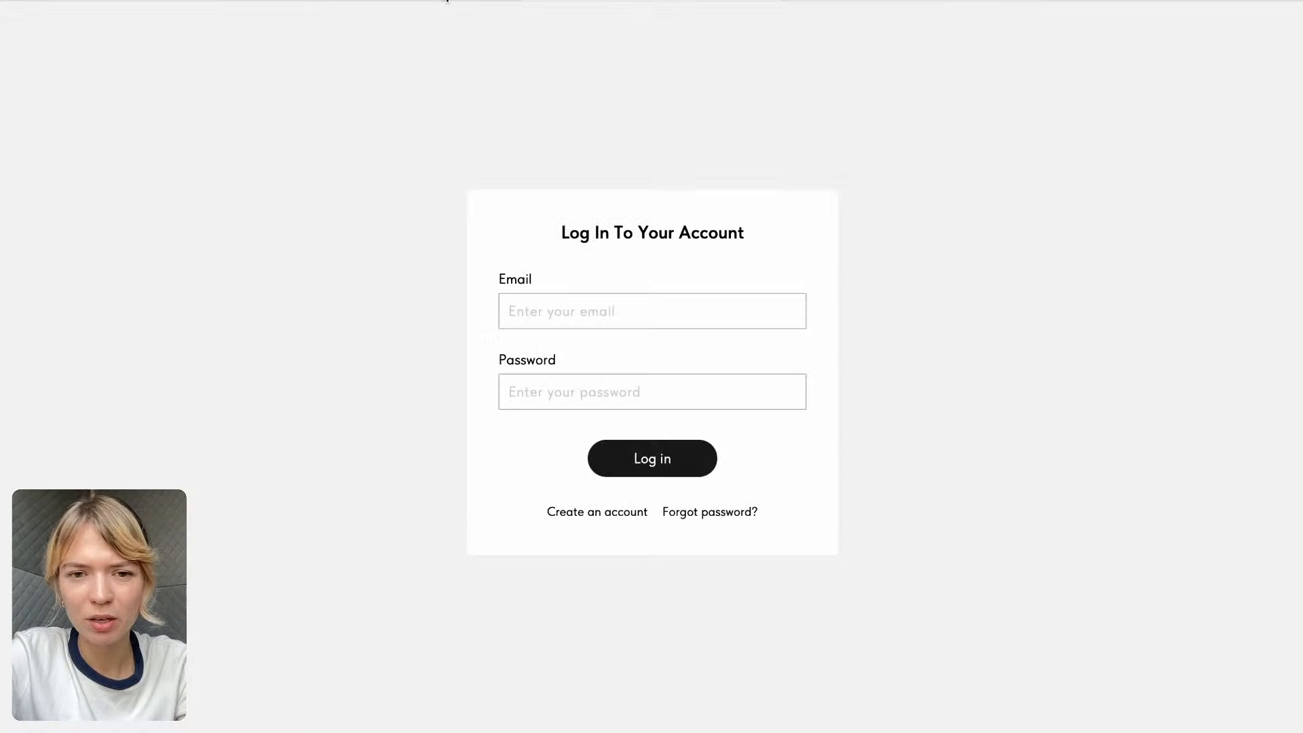
left_click(445, 1)
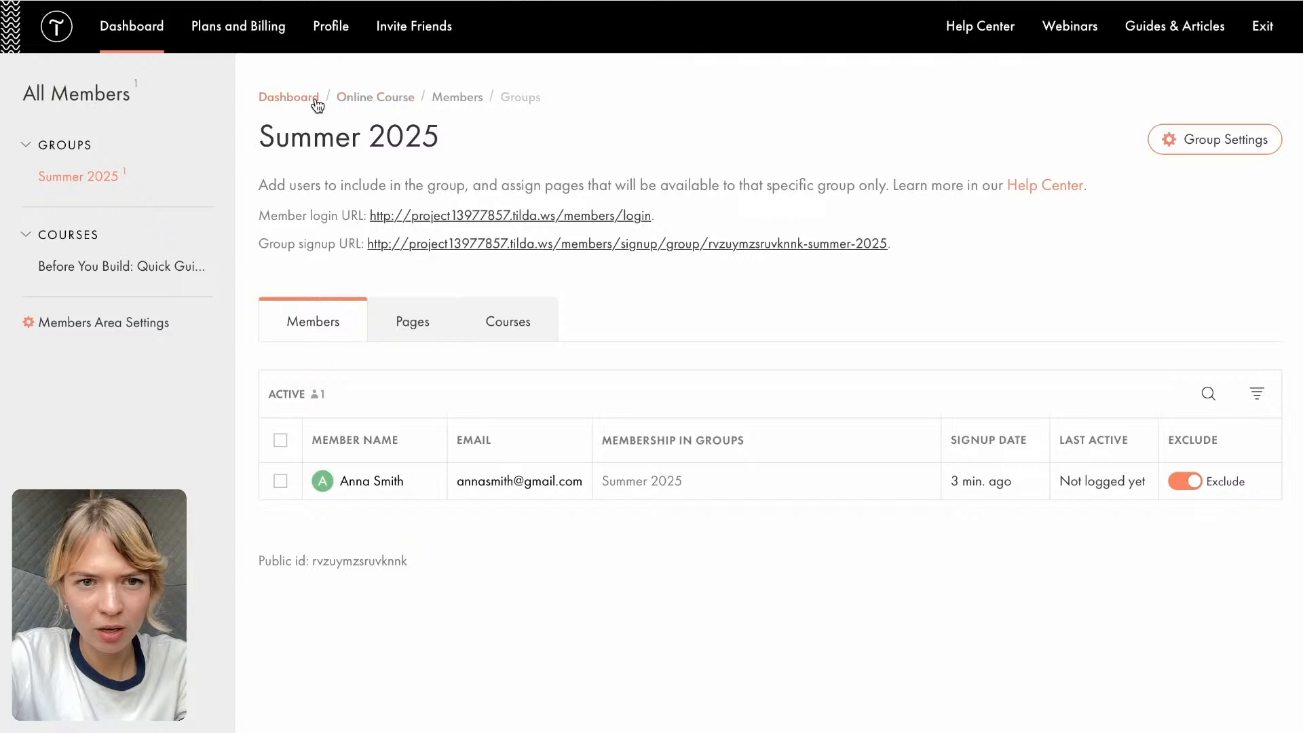
- Publish the unpublished Study course page in the Online Course project, check the live page, and dismiss the publication notice
left_click(372, 104)
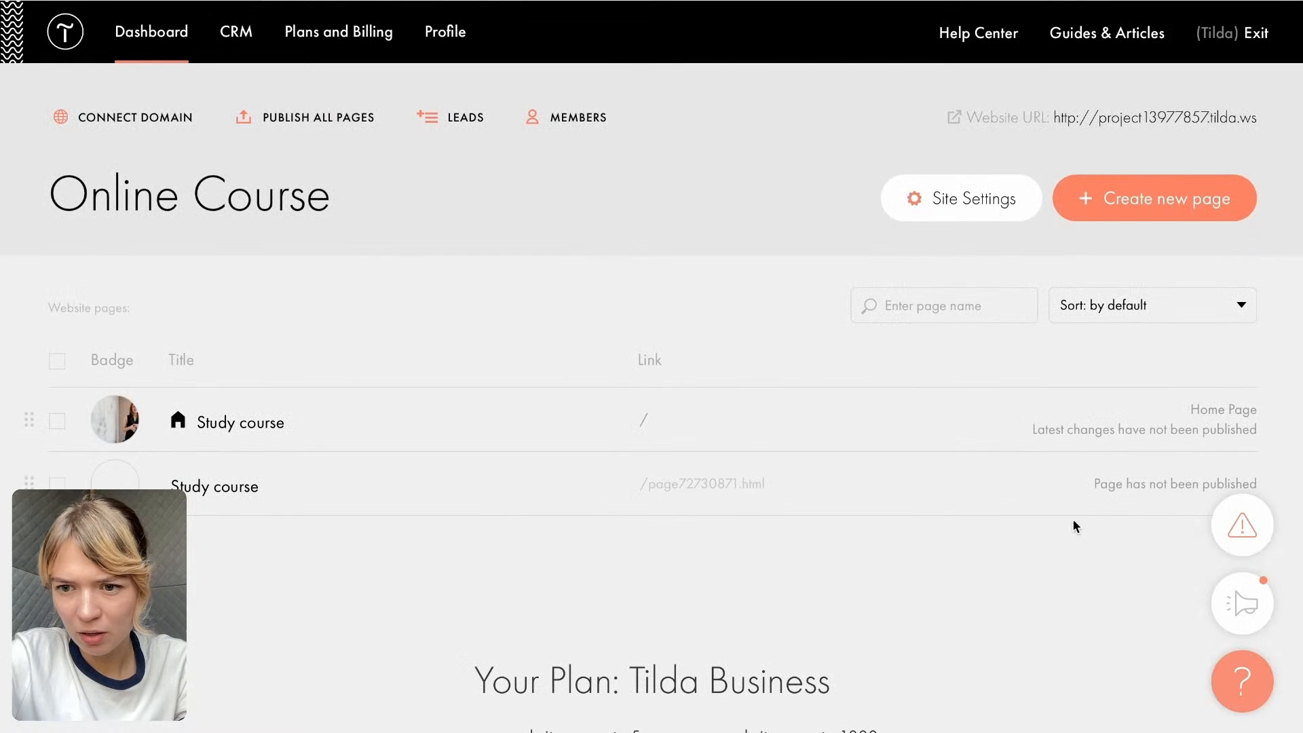
left_click(1122, 487)
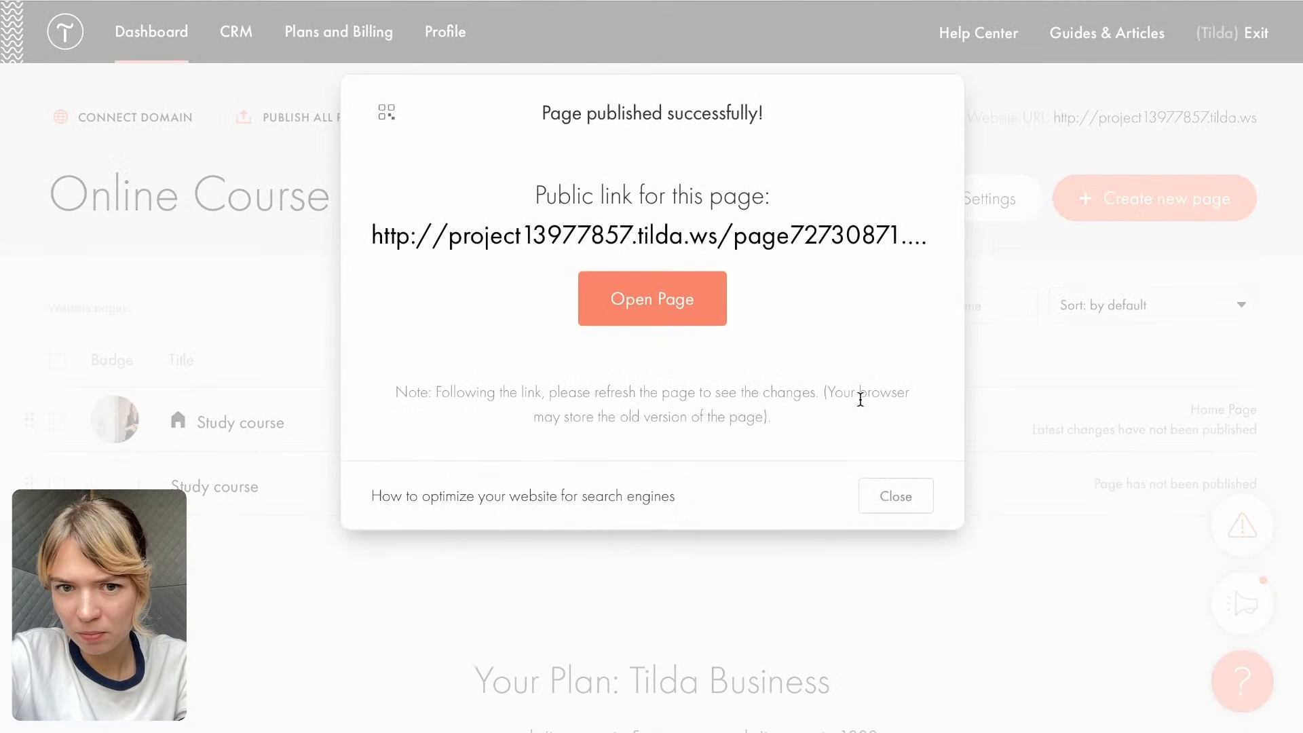
left_click(672, 285)
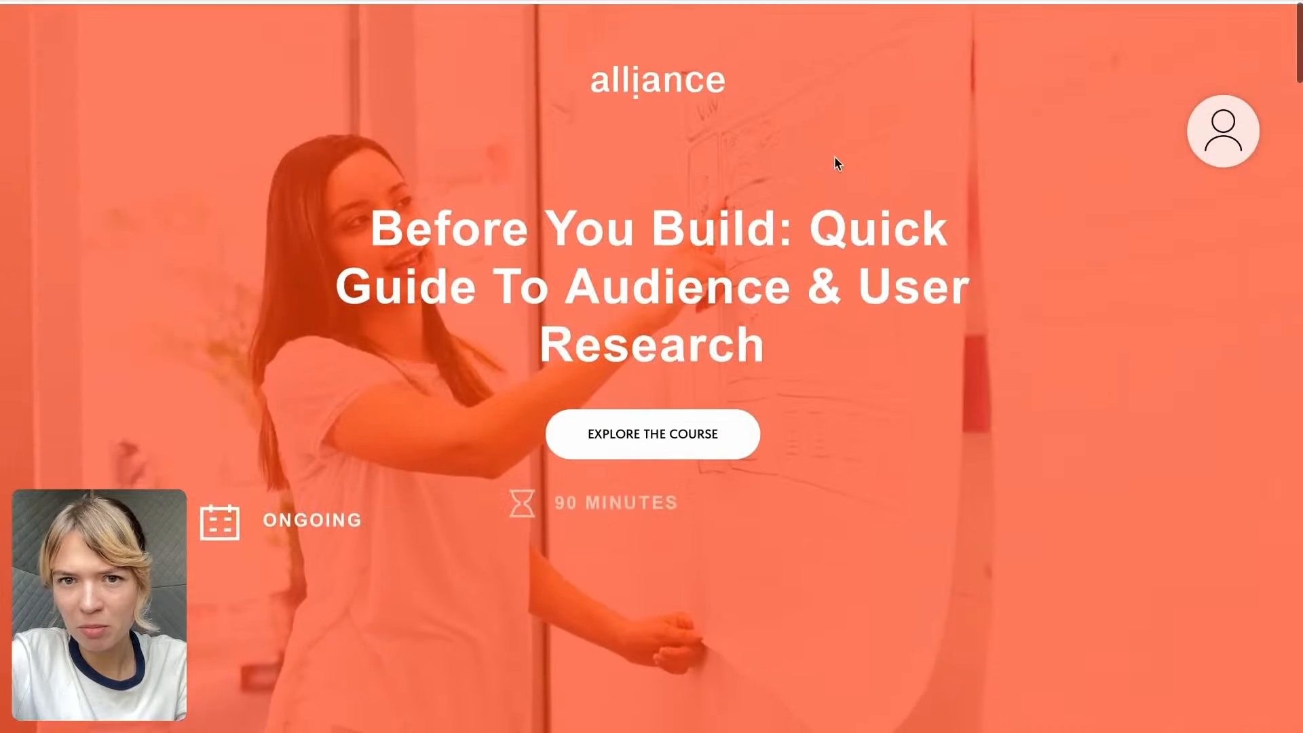
left_click(543, 2)
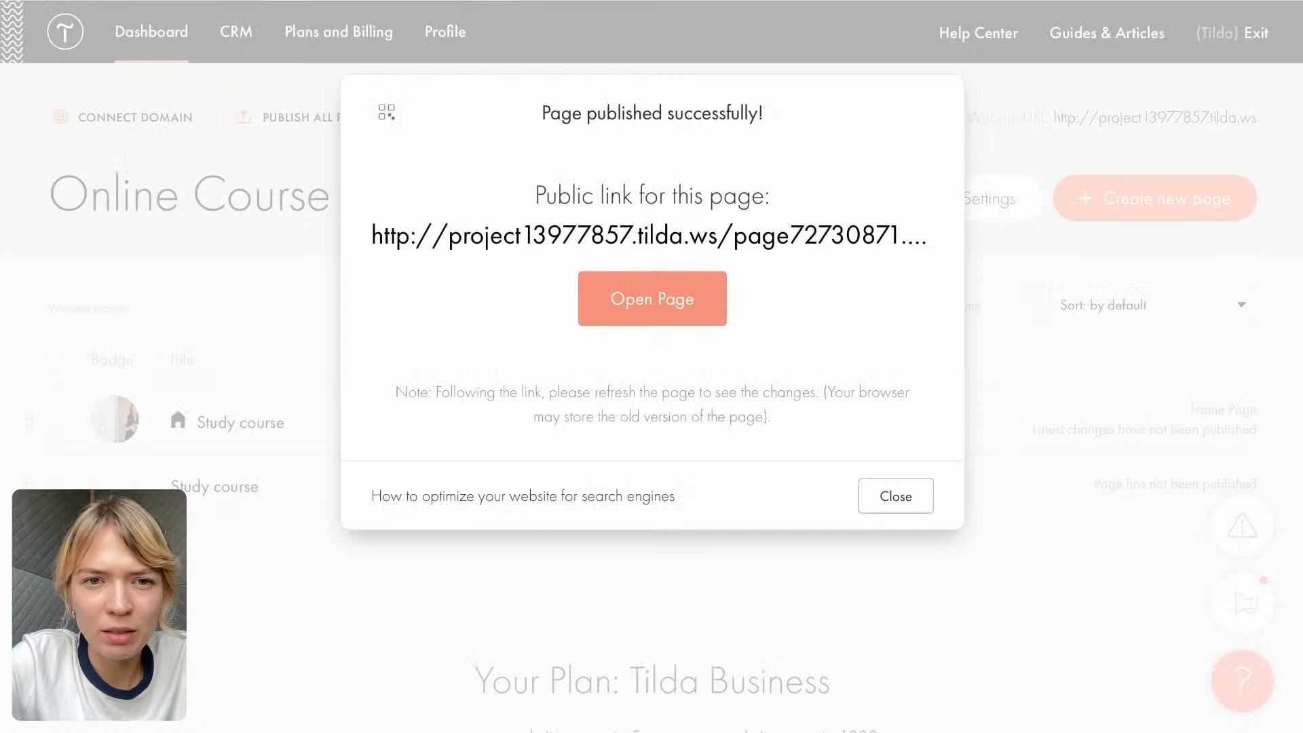
left_click(896, 496)
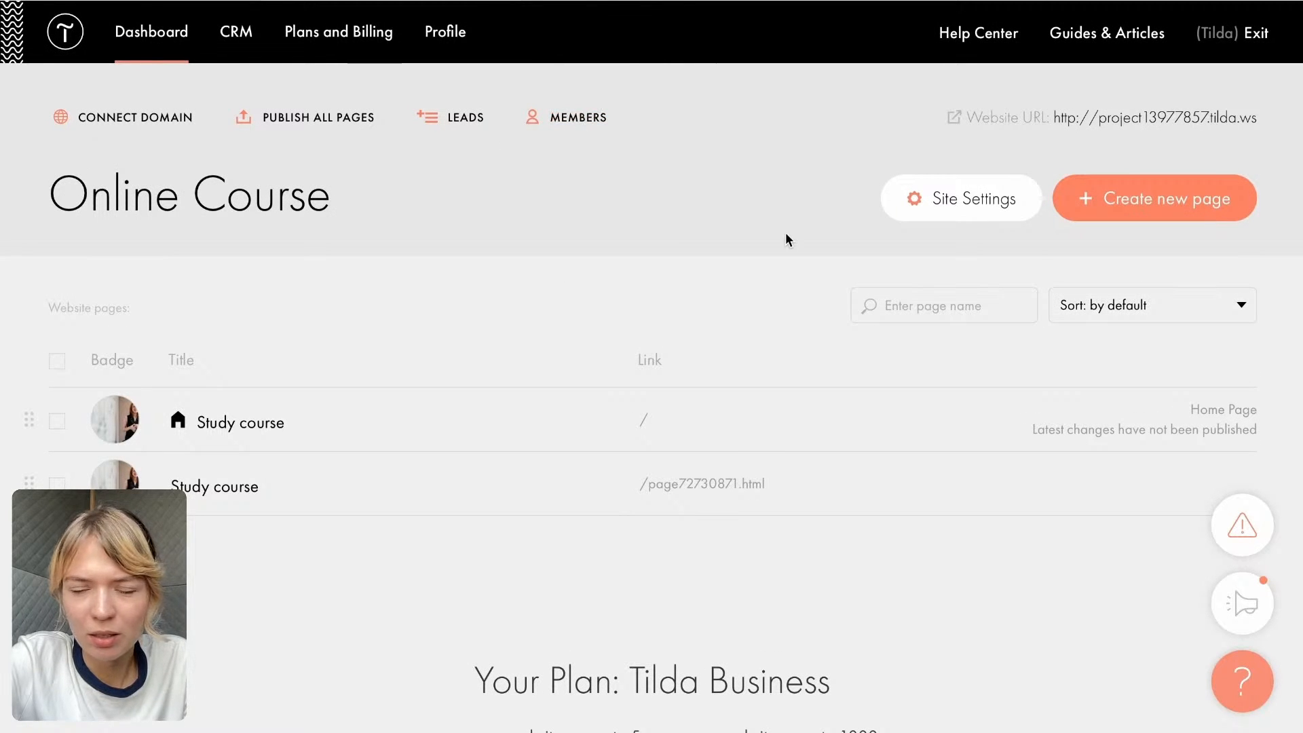
- Open the Online Course project's list of all members and follow the member login URL to the account page
left_click(998, 203)
left_click(366, 140)
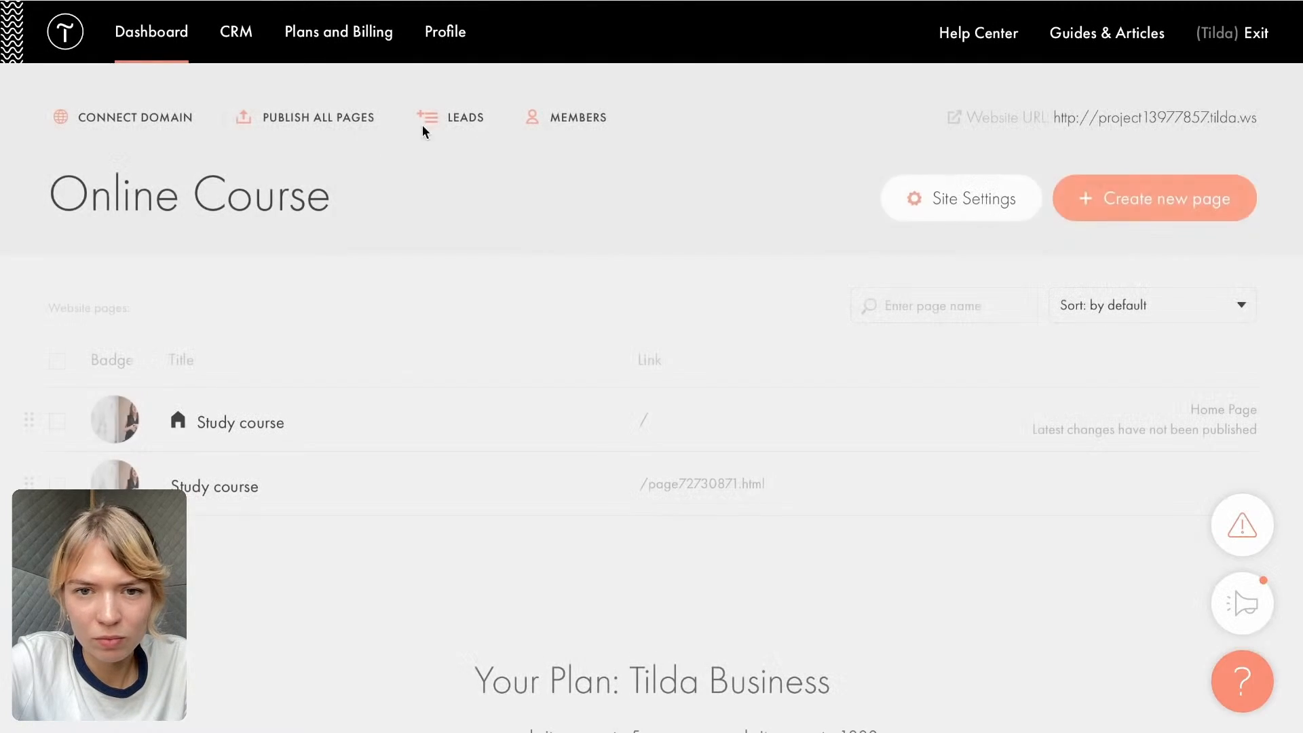
left_click(568, 122)
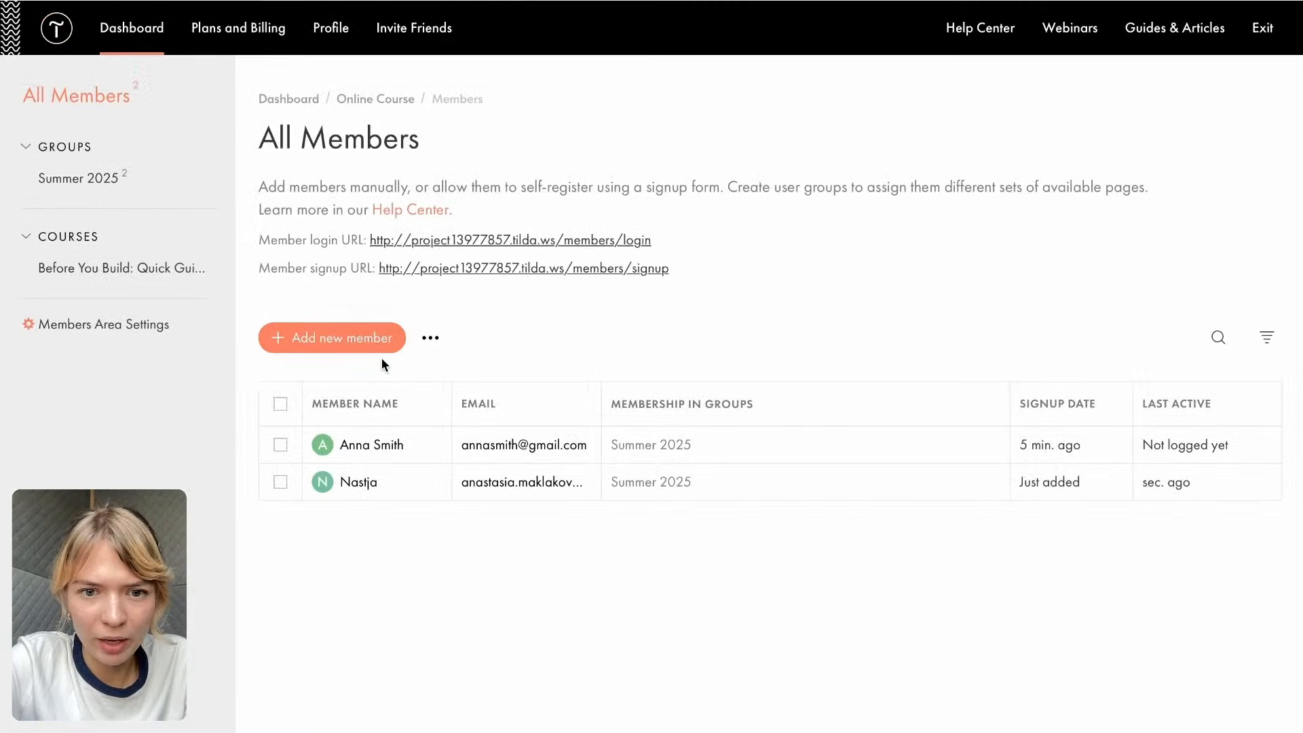
left_click(466, 241)
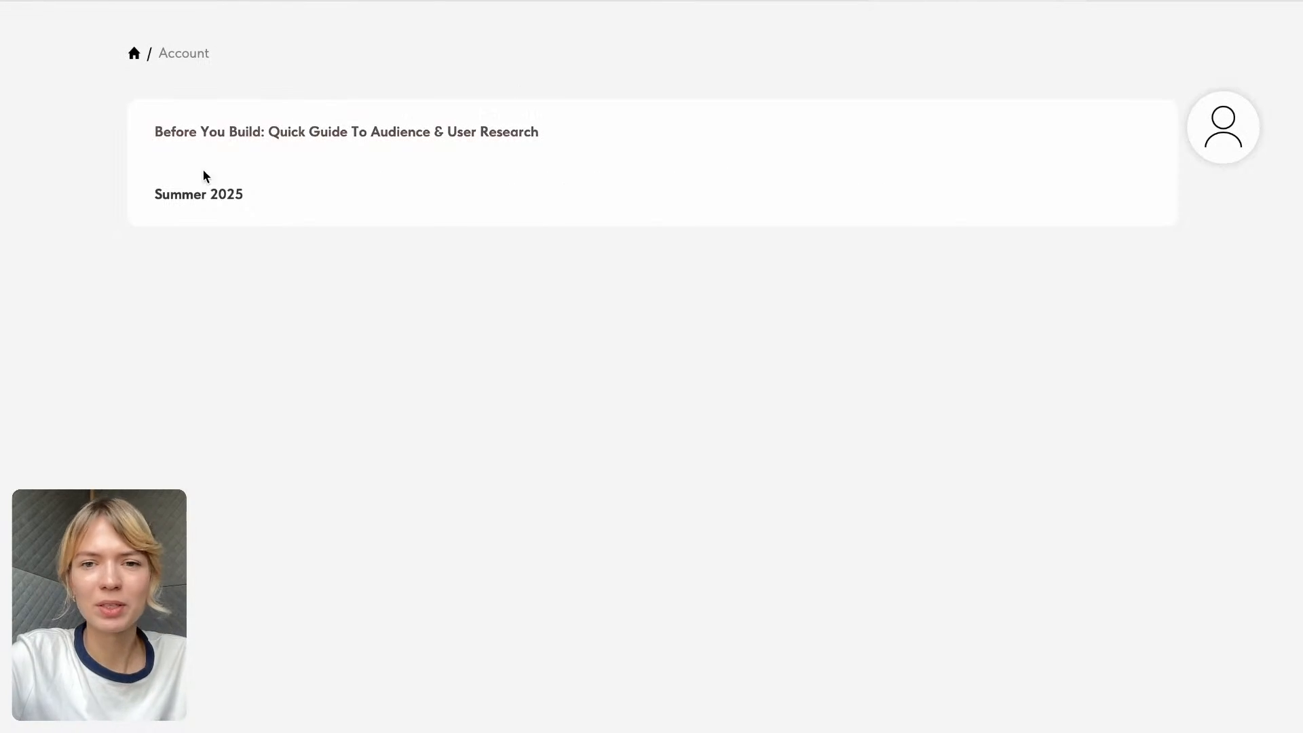
- View the Summer 2025 landing page from the member account, return to the account, and open the Before You Build course
left_click(772, 123)
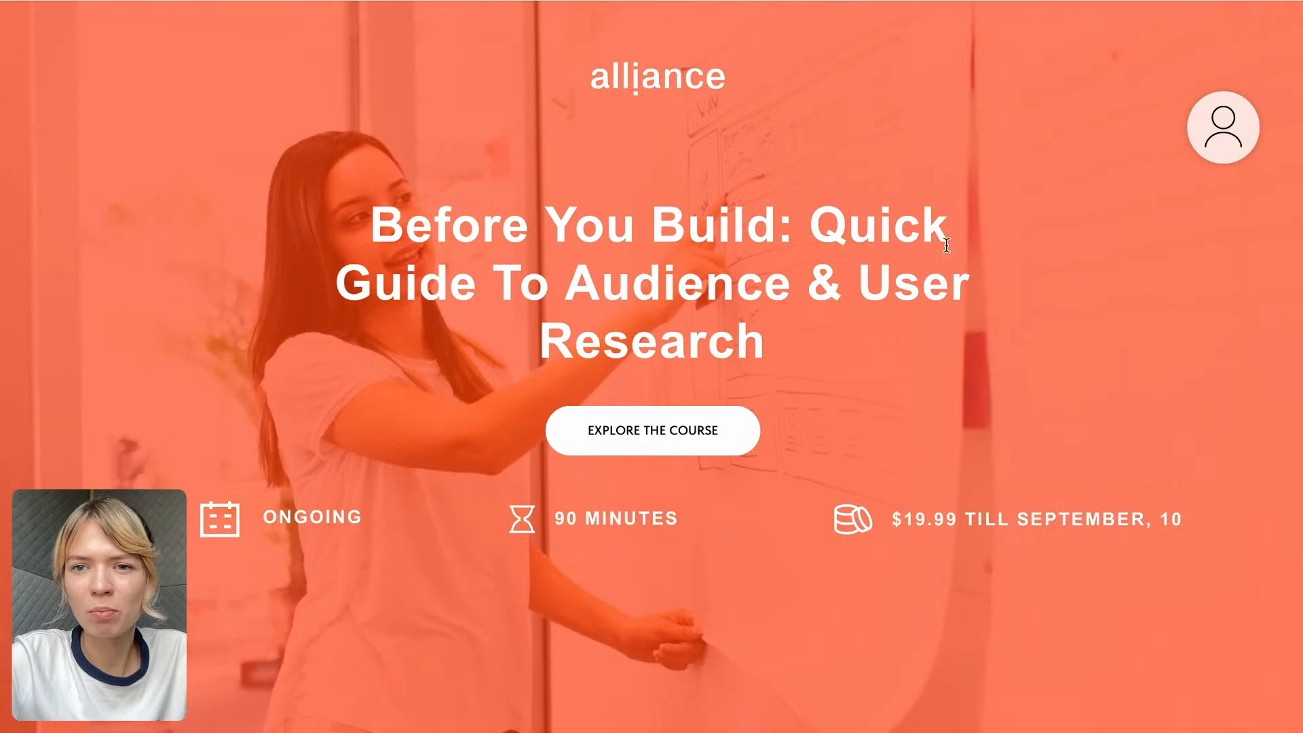
key("super+[")
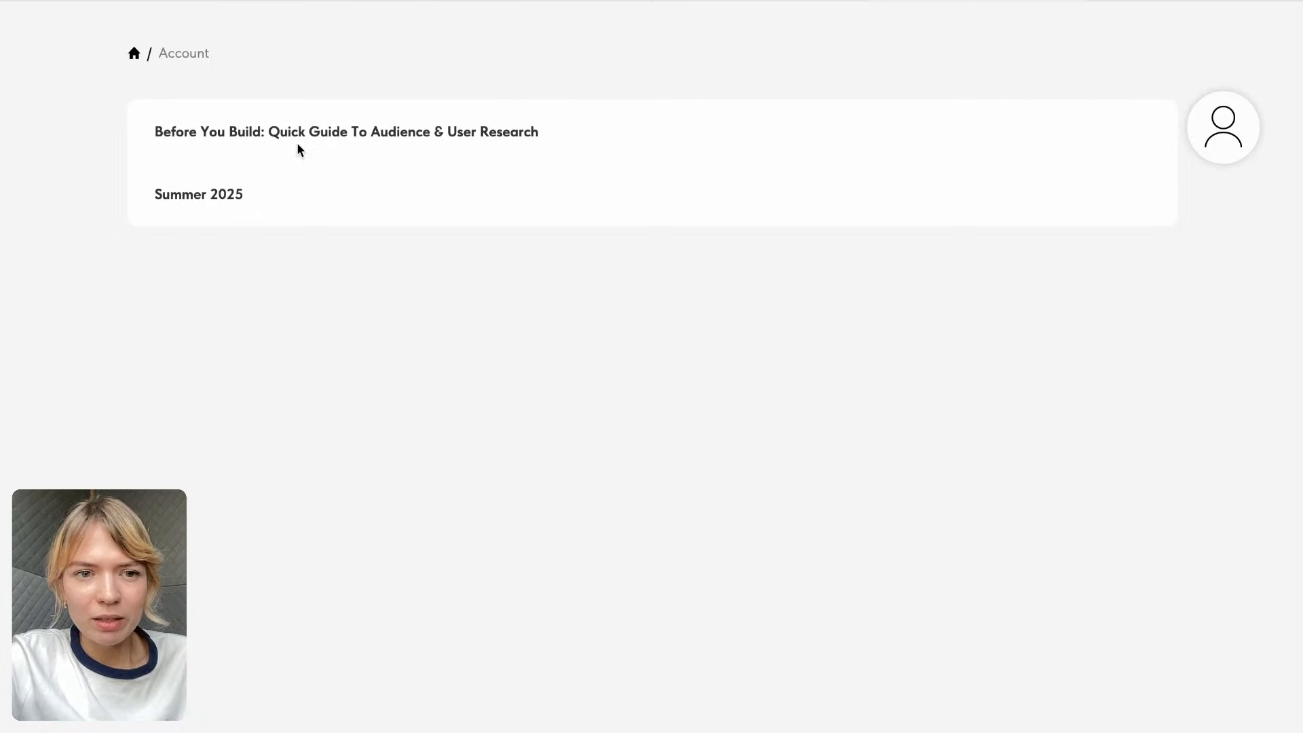
left_click(243, 134)
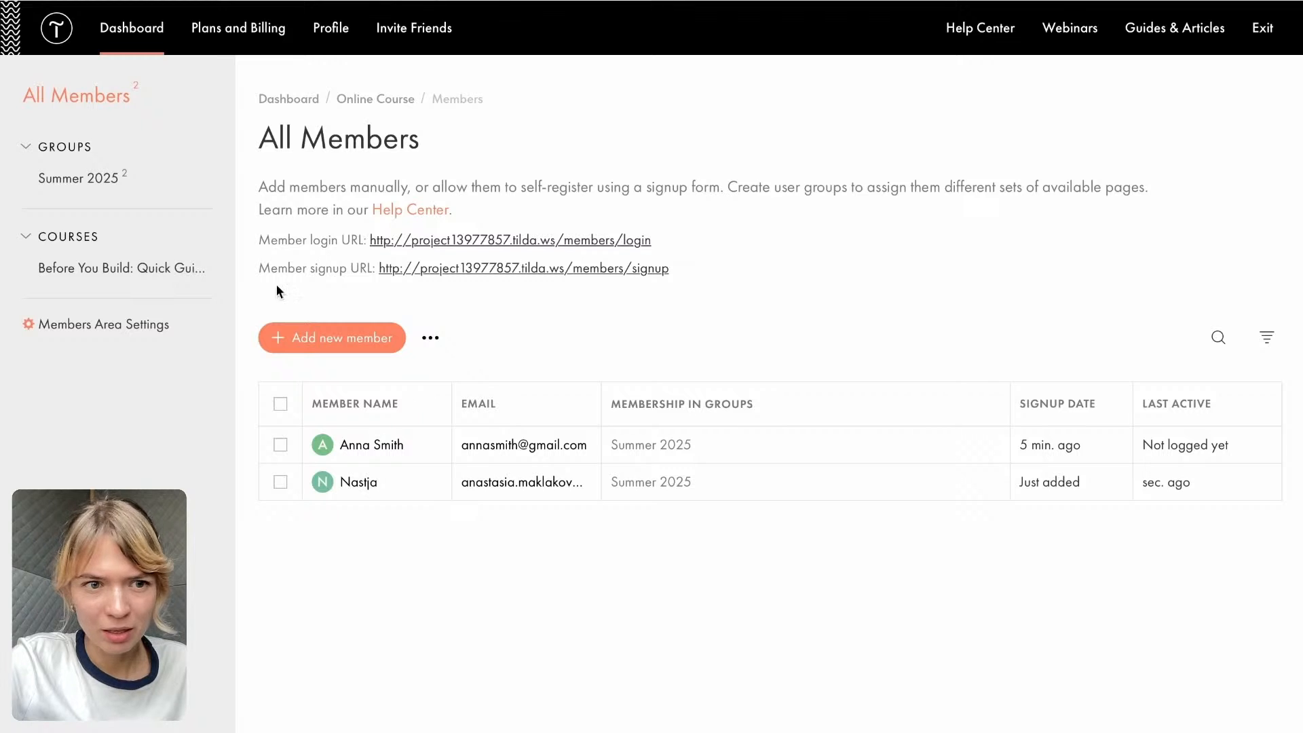
- Review the Before You Build course's sections and lectures in the members area, and return to the student view of the course
left_click(101, 266)
scroll(305, 486, "down", 3)
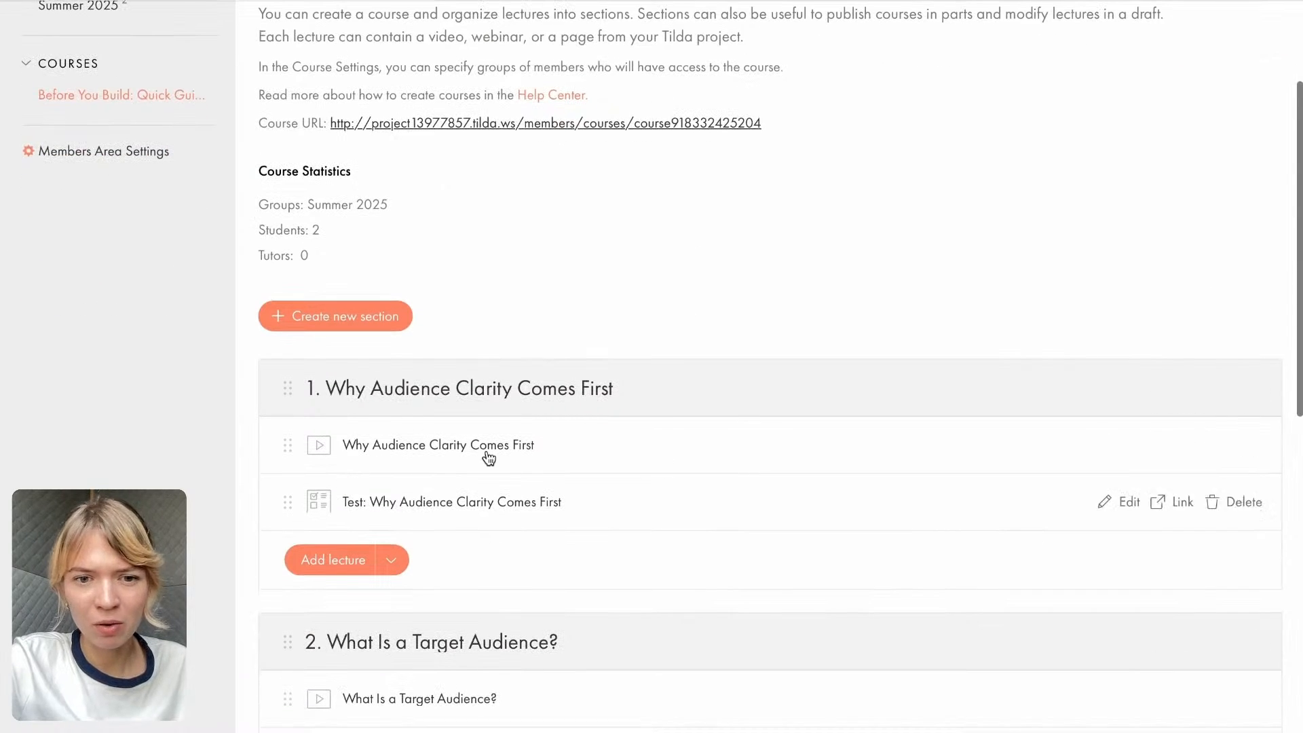
scroll(532, 489, "down", 2)
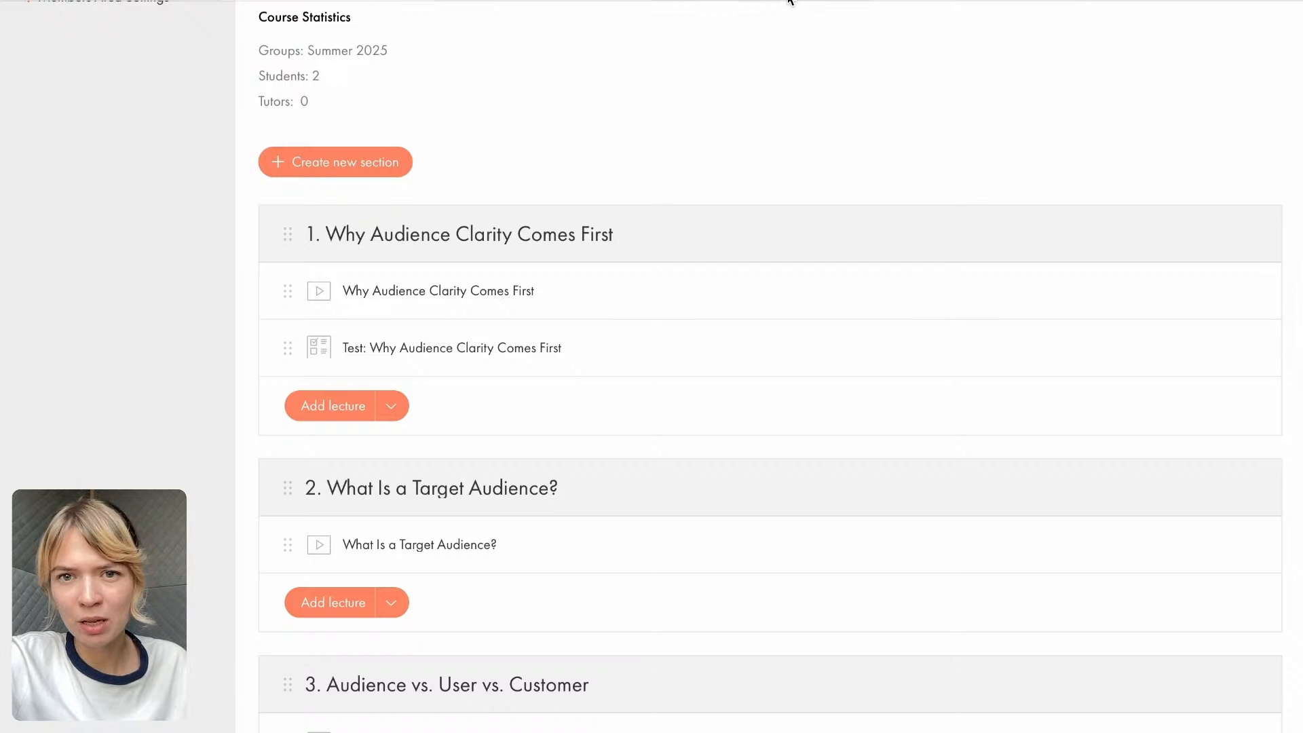
left_click(1030, 0)
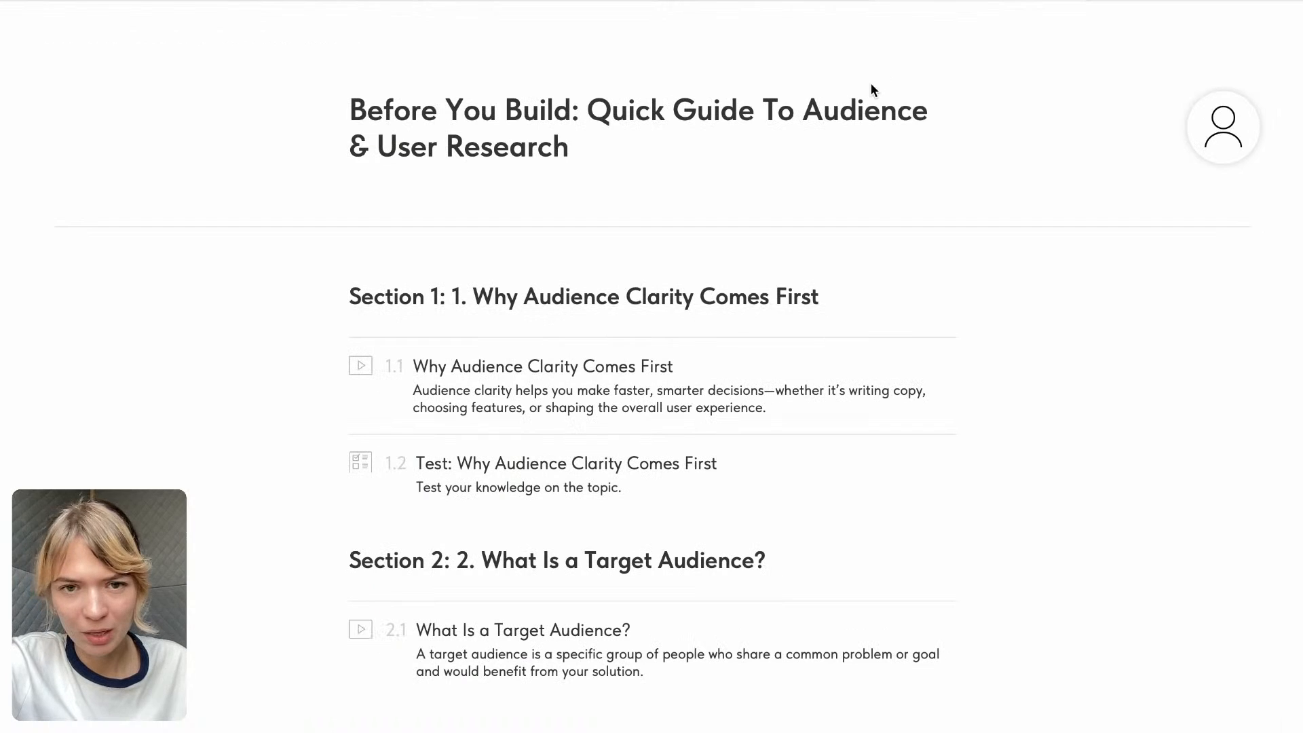
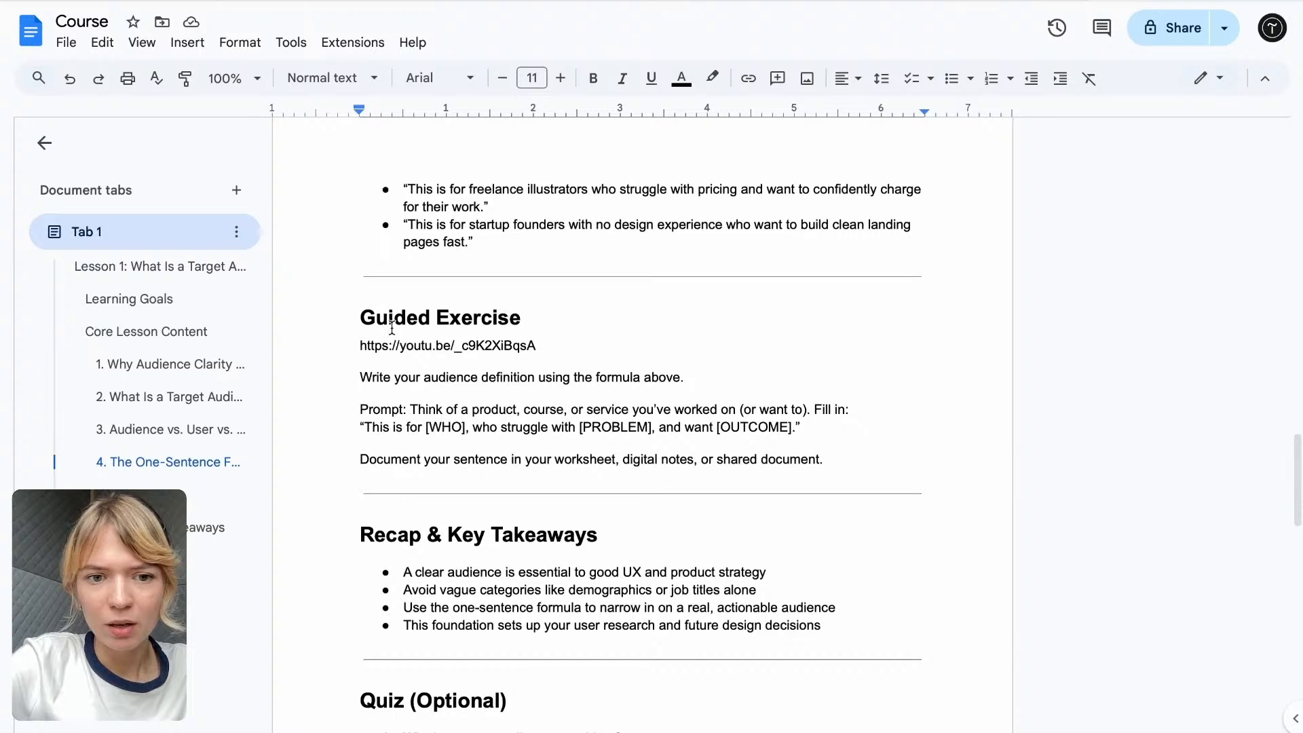
- Fill in the homework lecture with the title "Guided Exercise" and the exercise instructions copied from the Course document
left_click_drag(354, 318, 567, 317)
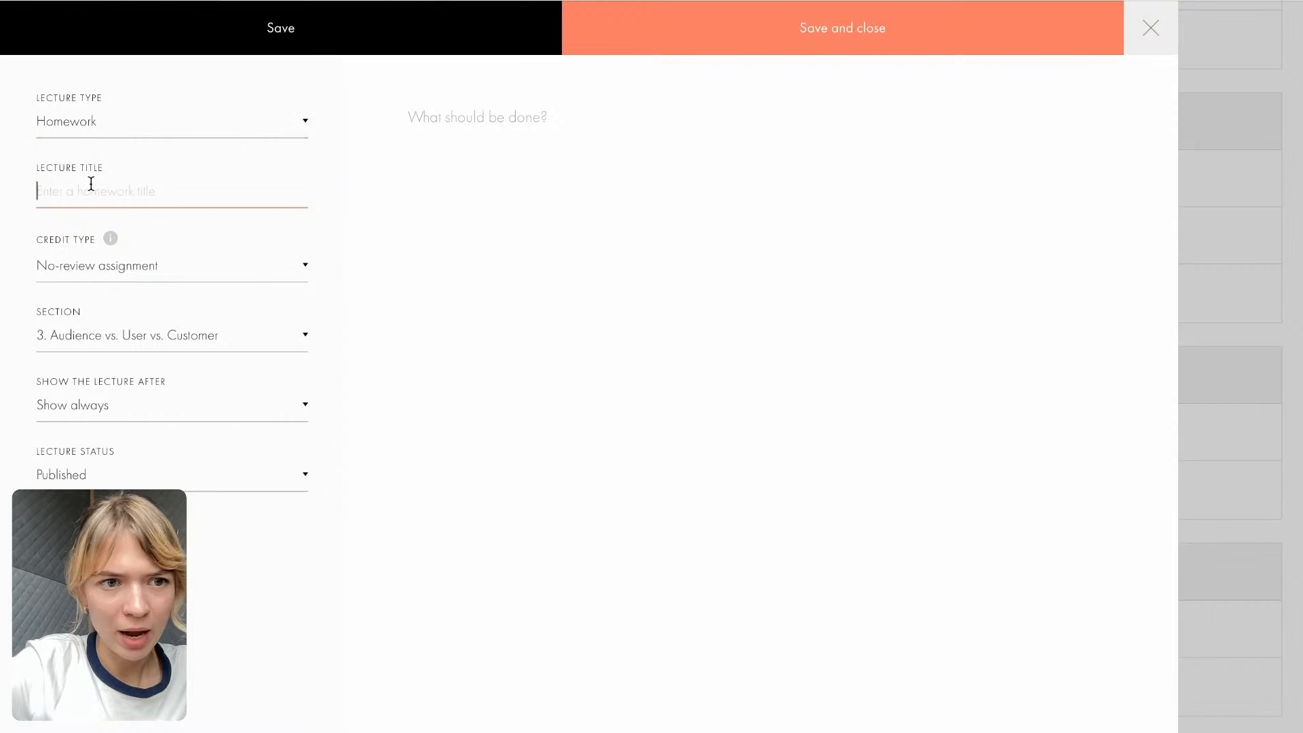
type("Guided Exercise")
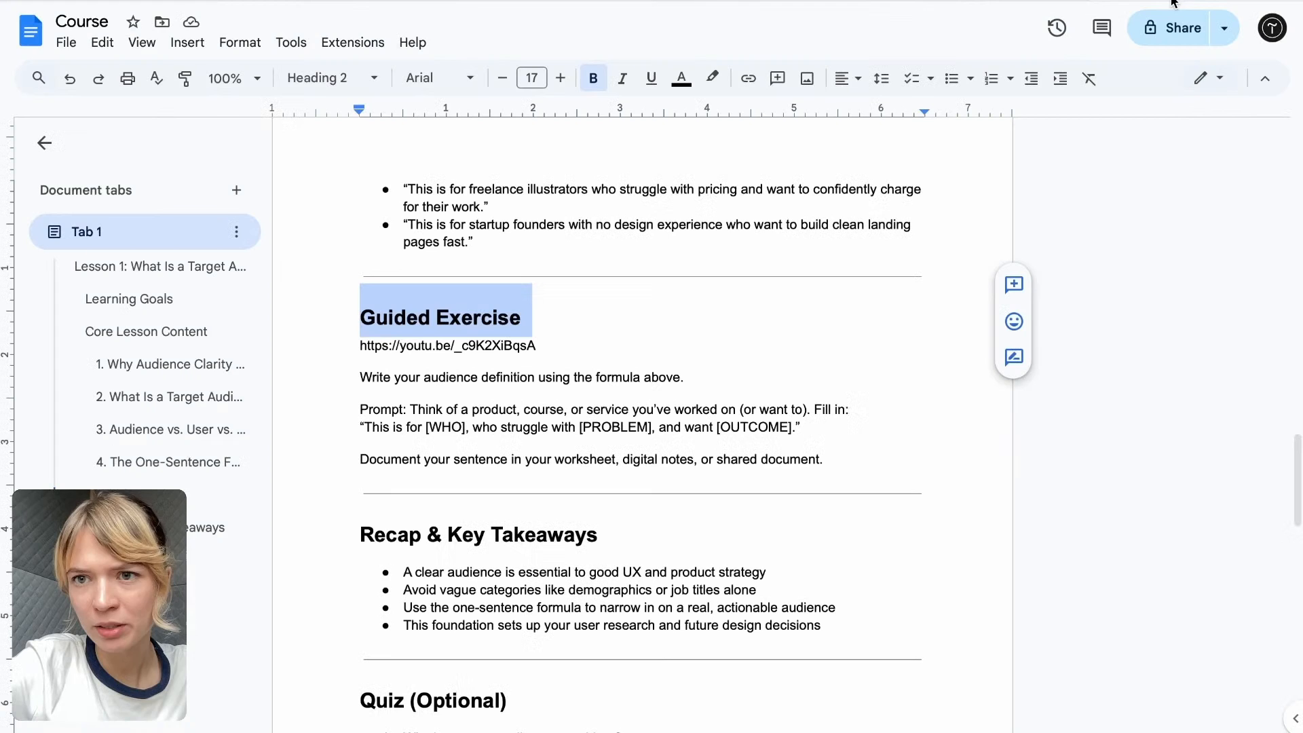
left_click_drag(345, 367, 833, 455)
key("ctrl+c")
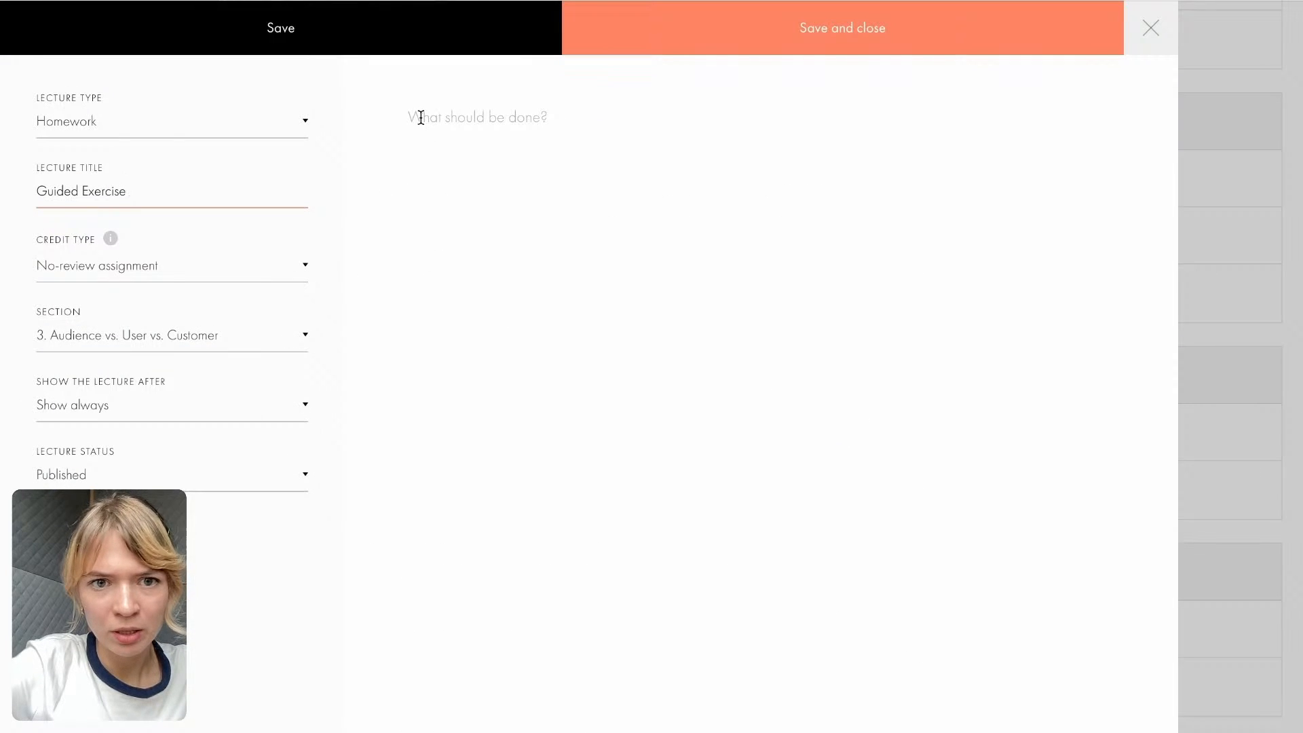
left_click(421, 117)
key("ctrl+v")
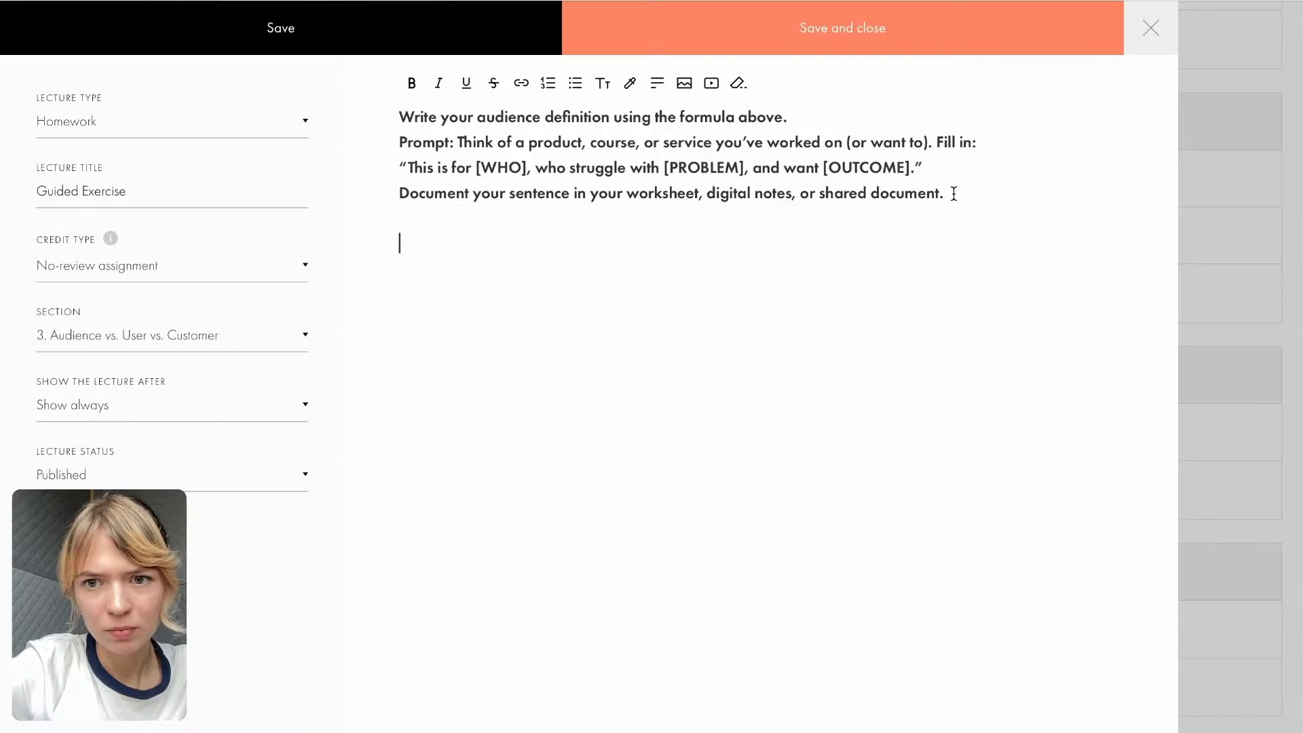
- Remove the bold formatting from the homework instructions and insert a blank line after the first sentence
left_click_drag(954, 194, 393, 119)
left_click(412, 83)
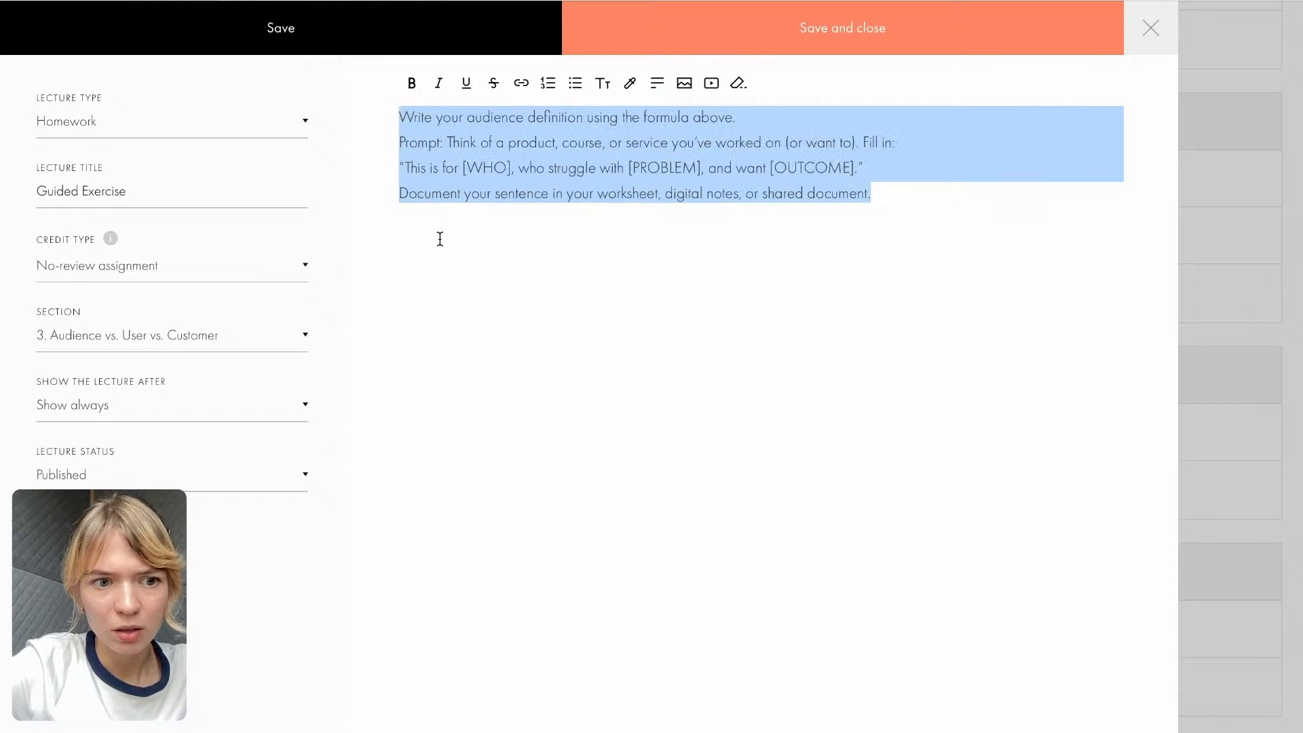
left_click(440, 239)
left_click(755, 116)
key("Return")
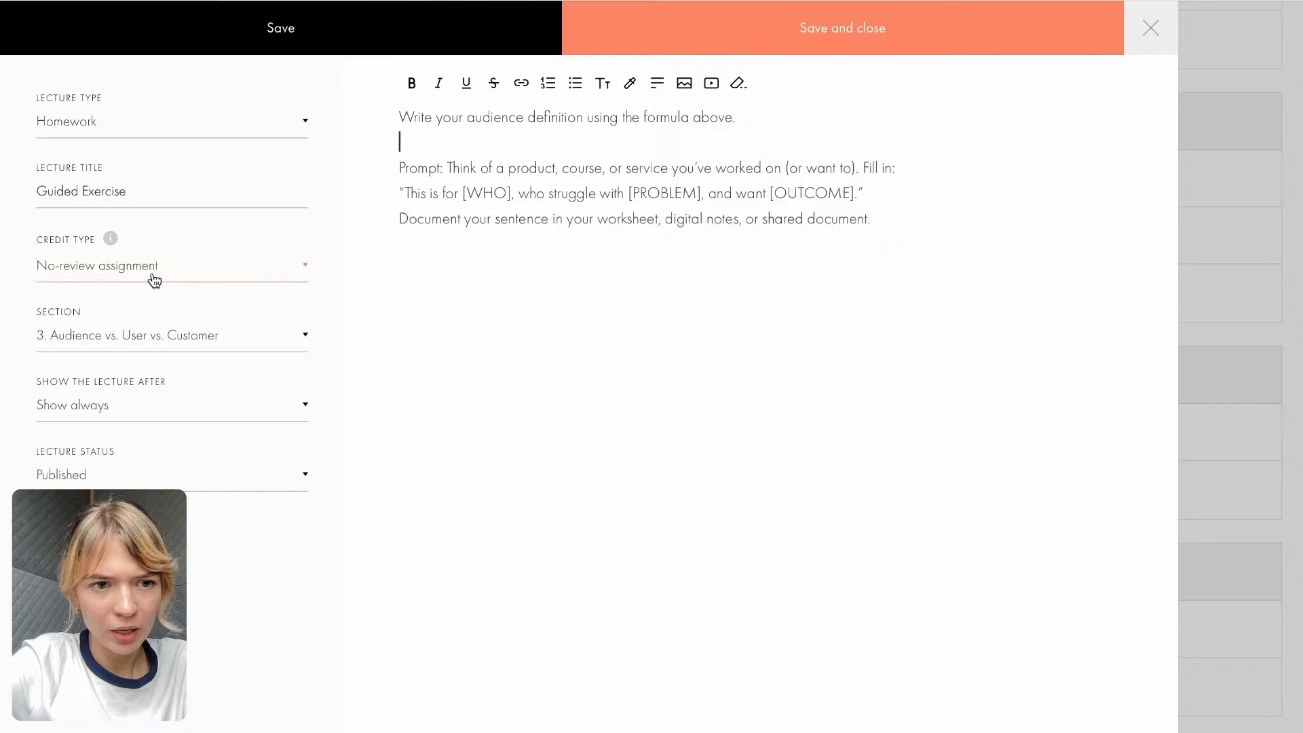
- Set the homework's credit type to Graded credit test, then save and close the lecture
left_click(85, 279)
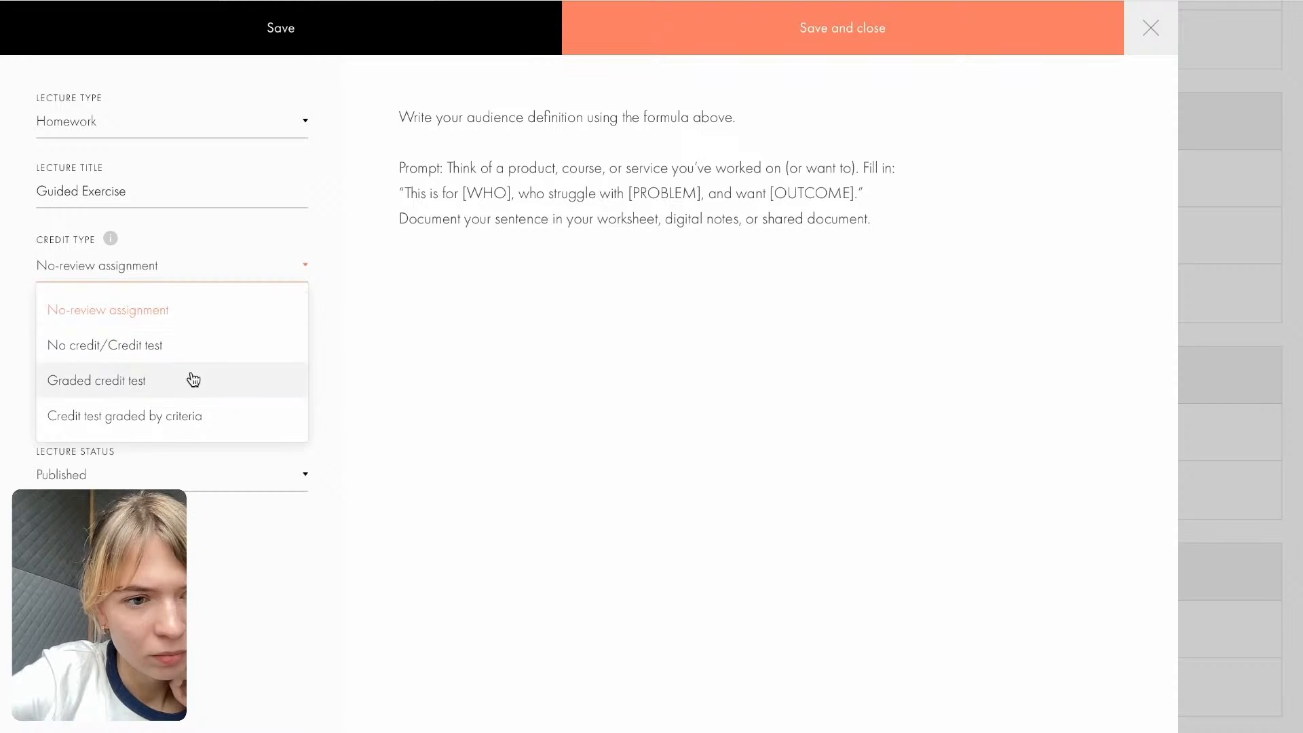
left_click(184, 390)
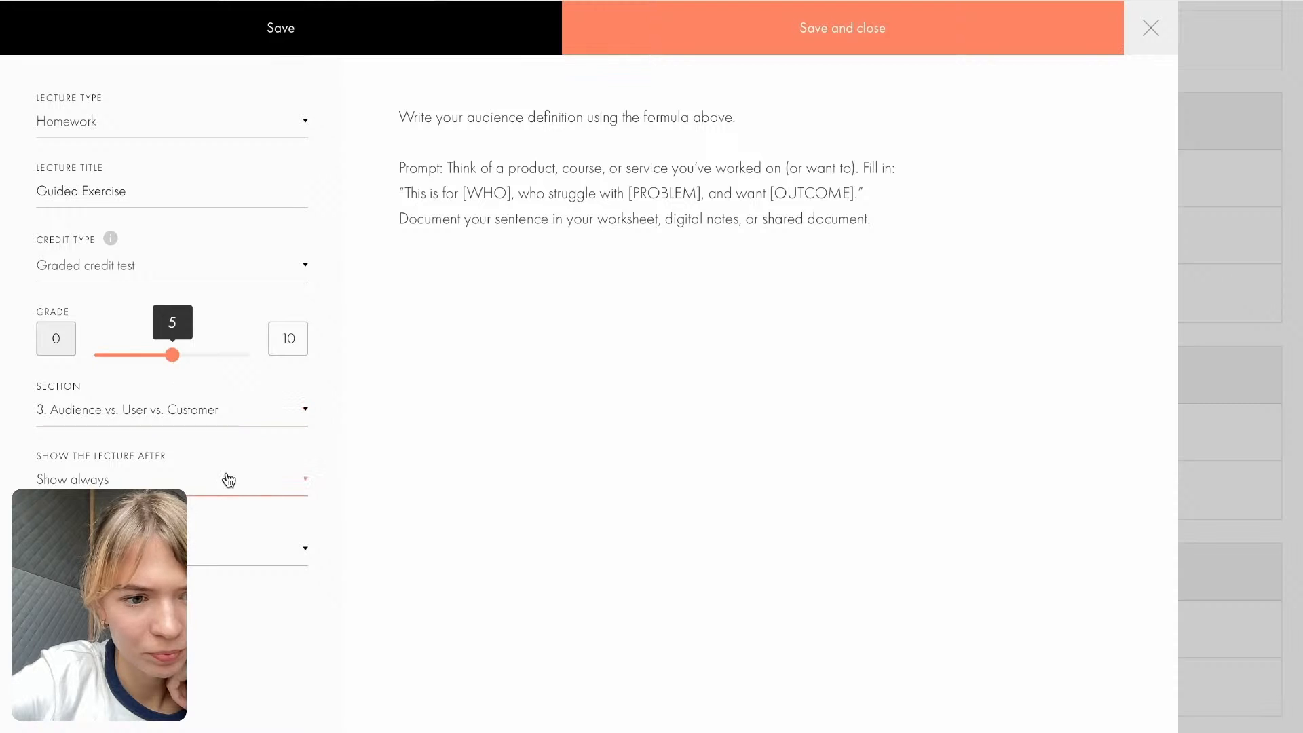
left_click(651, 39)
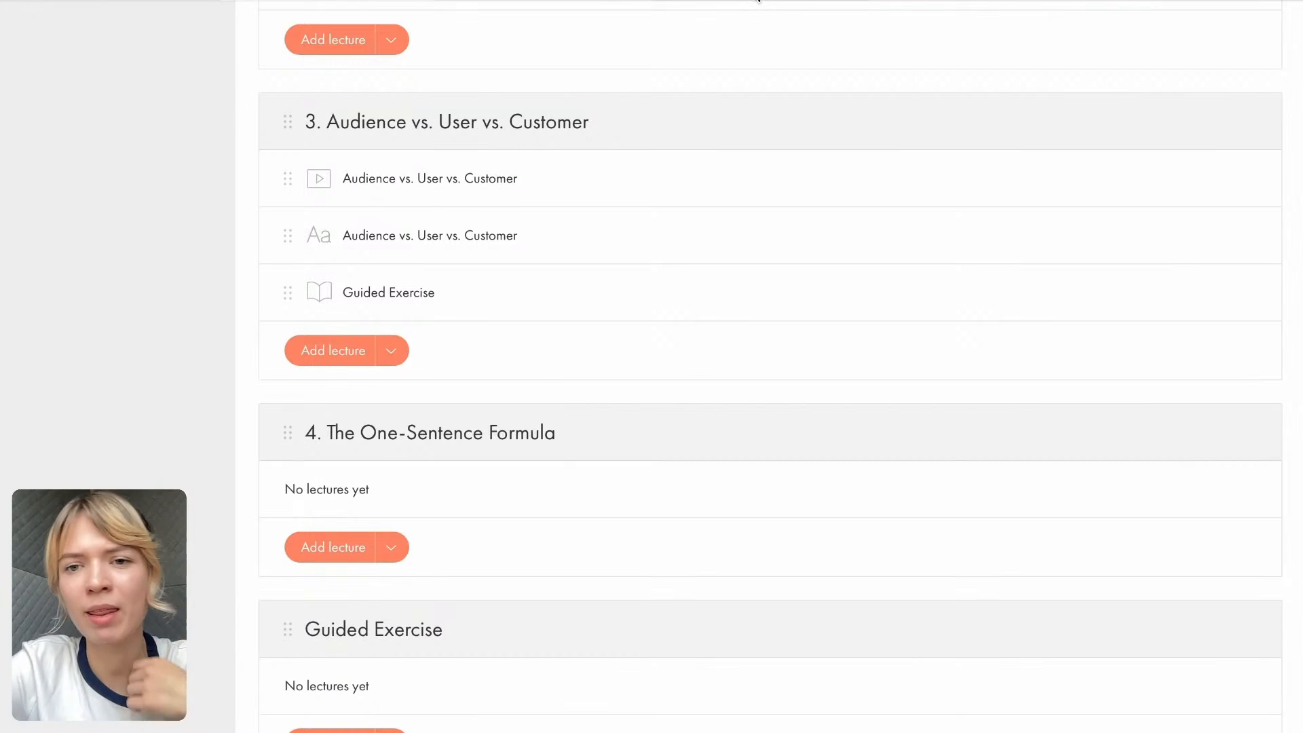
- Open the Before You Build course in the student view and examine its Guided Exercise lecture and assignment area
left_click(978, 0)
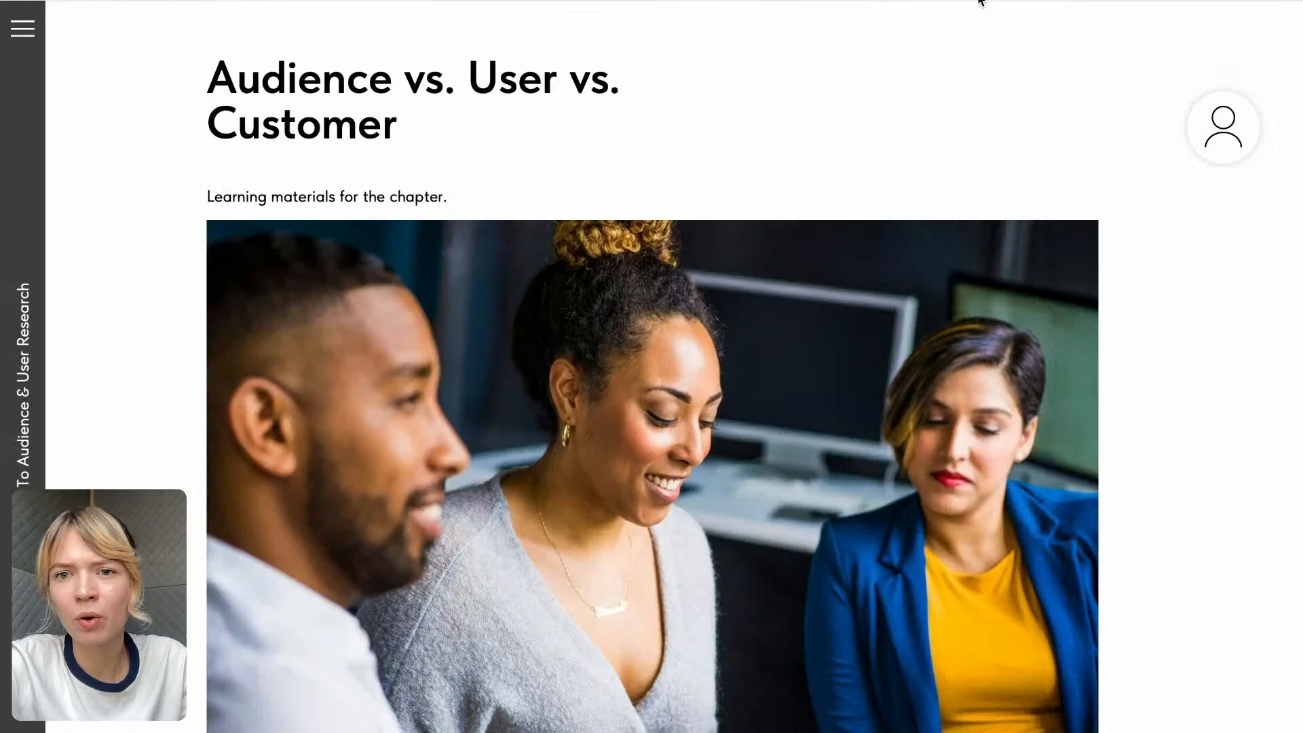
left_click(1232, 126)
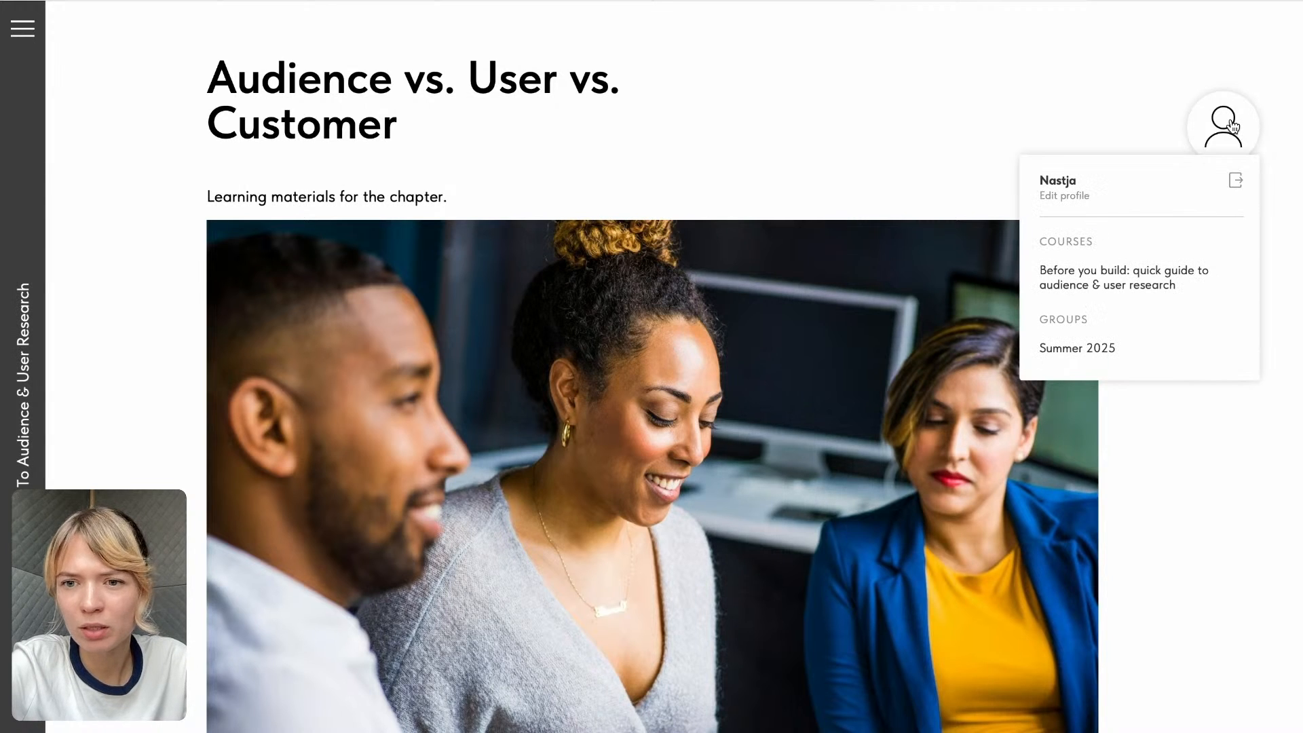
left_click(1101, 284)
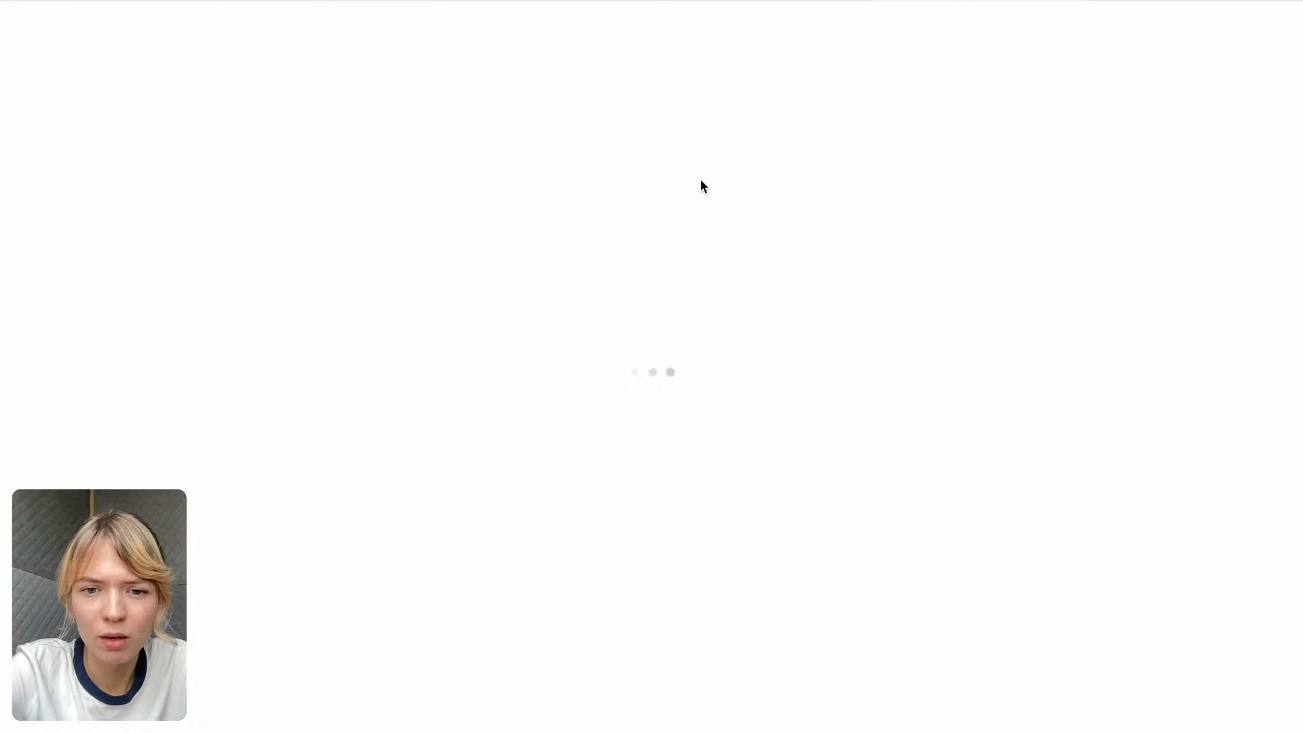
scroll(608, 459, "down", 5)
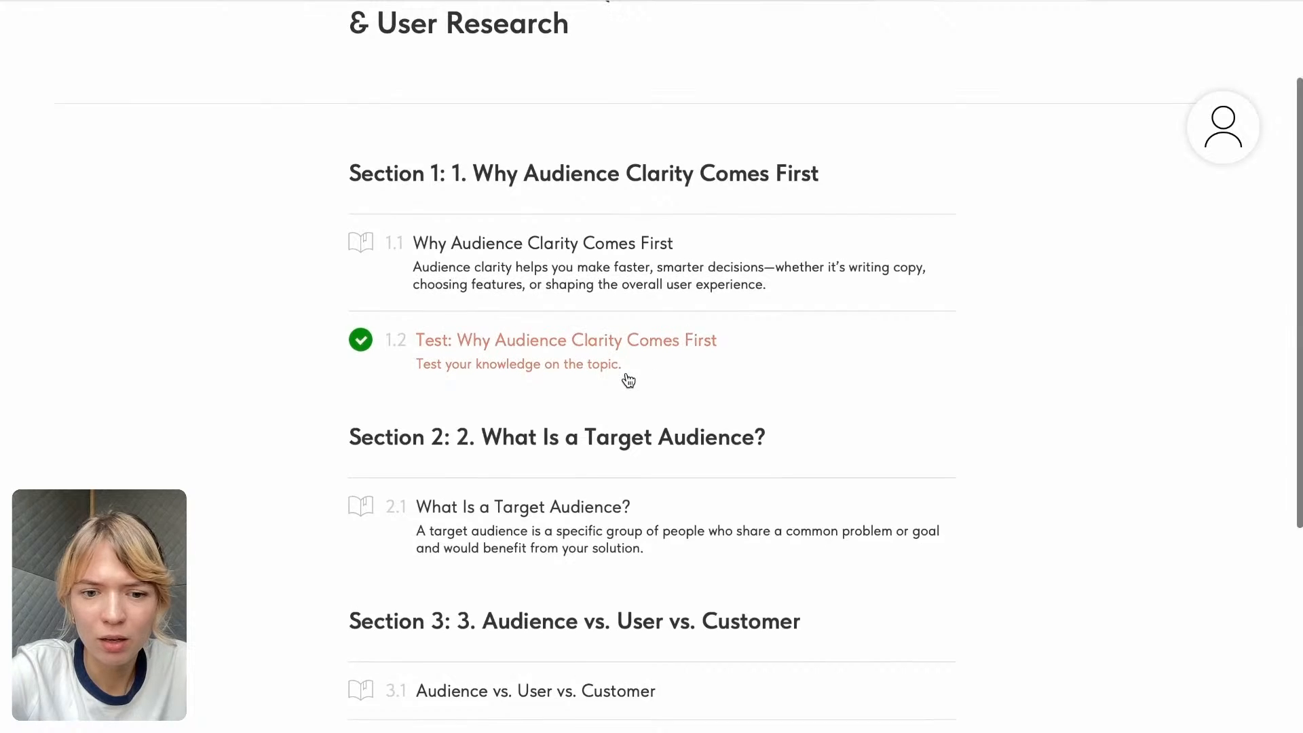
scroll(626, 376, "down", 2)
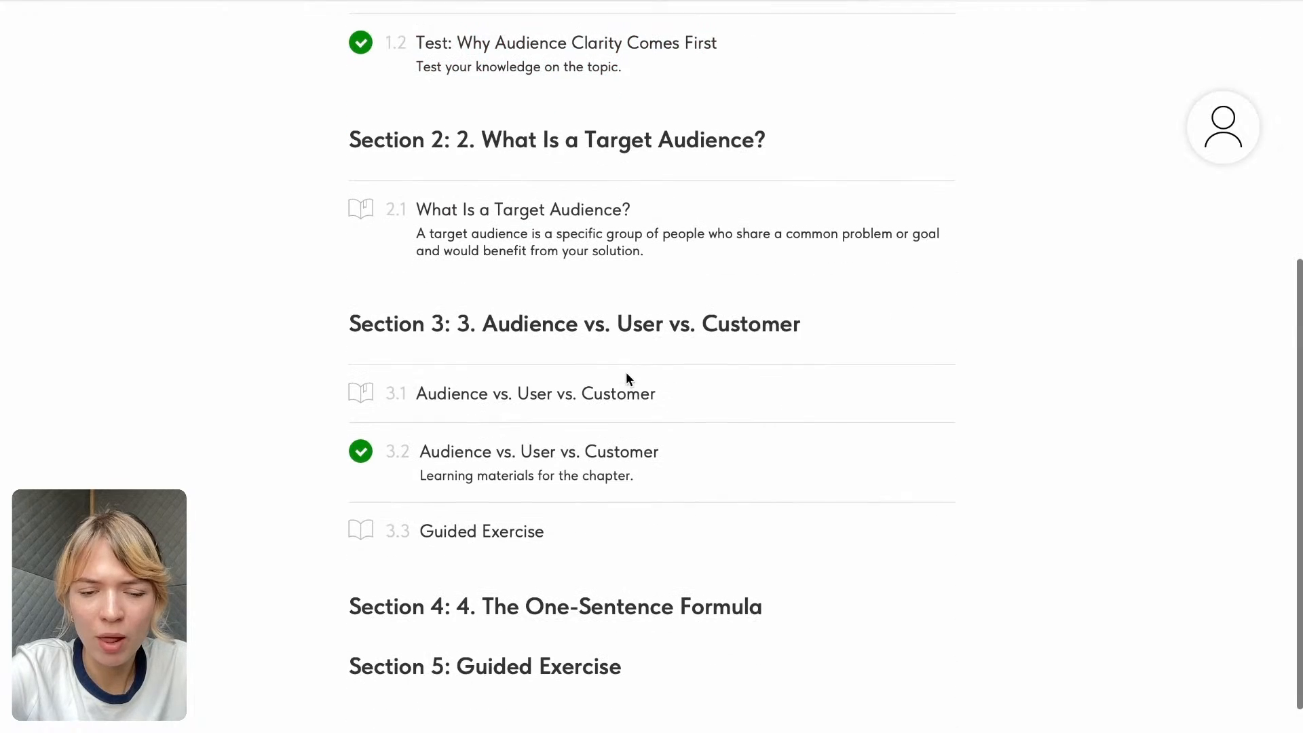
left_click(421, 531)
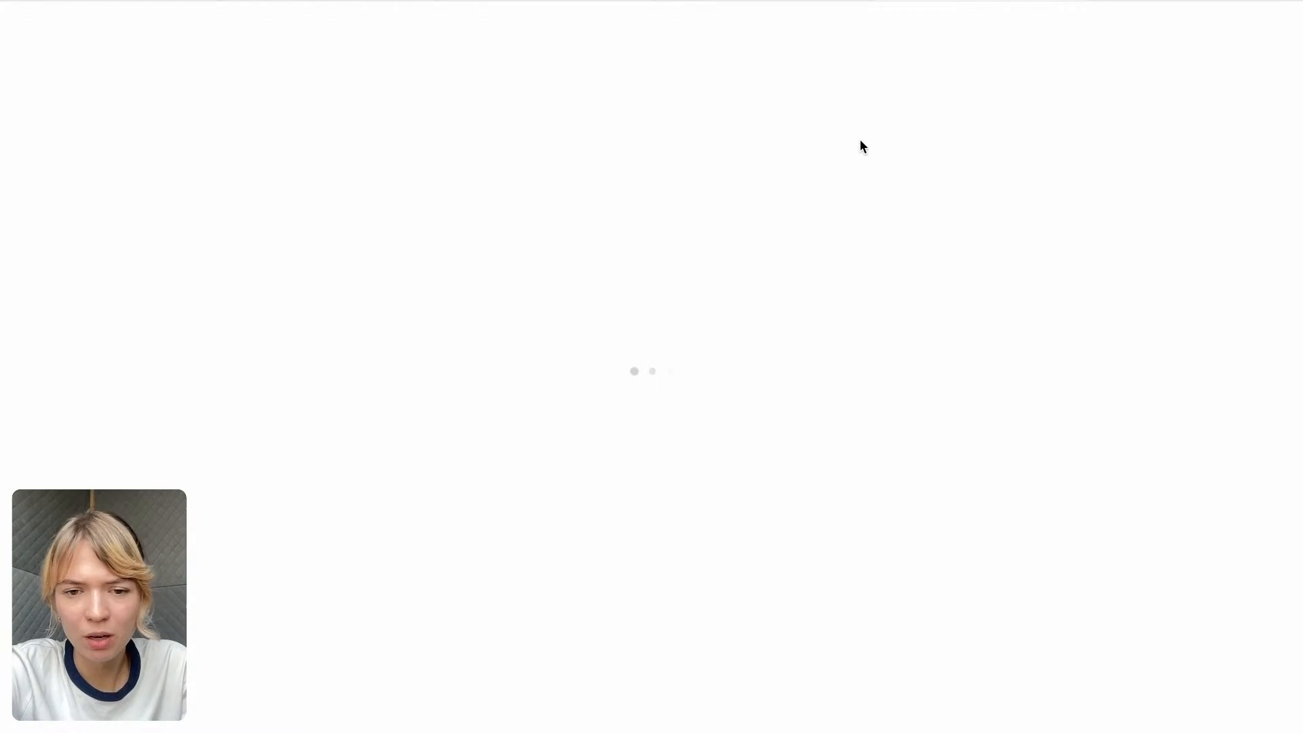
scroll(759, 209, "down", 5)
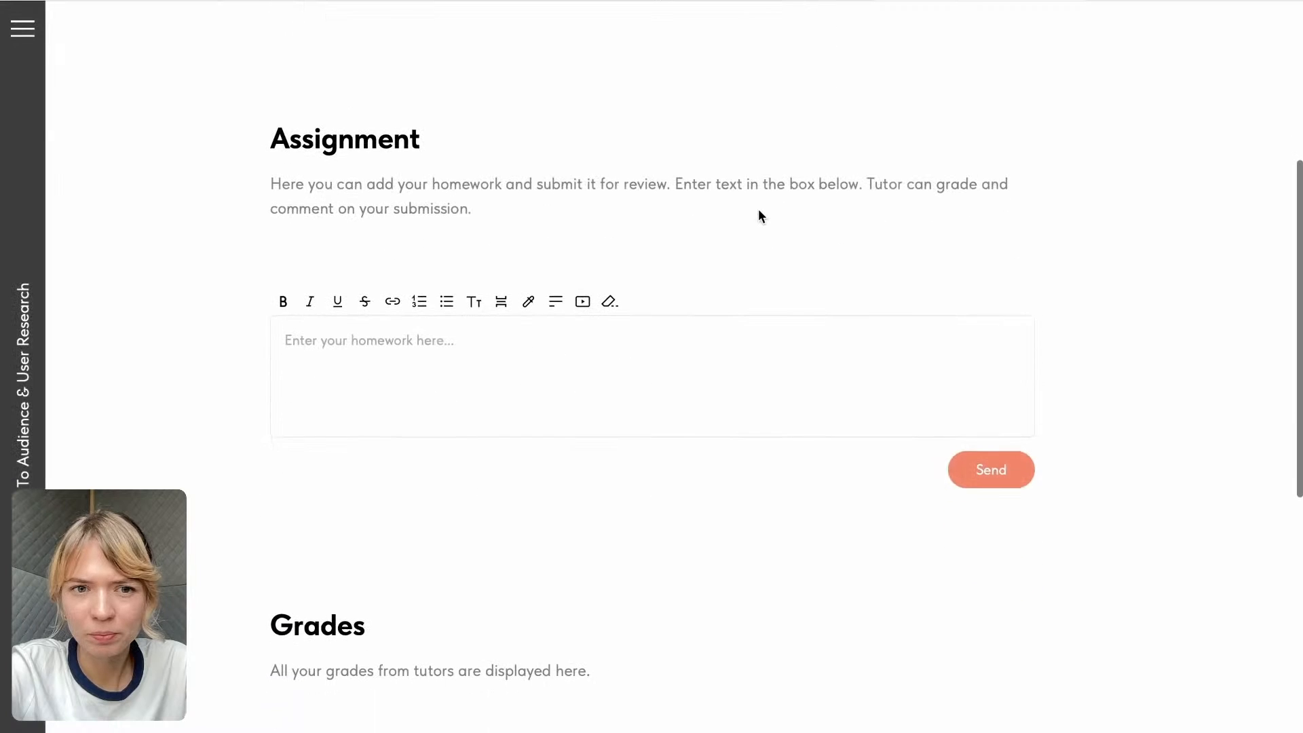
scroll(759, 210, "up", 3)
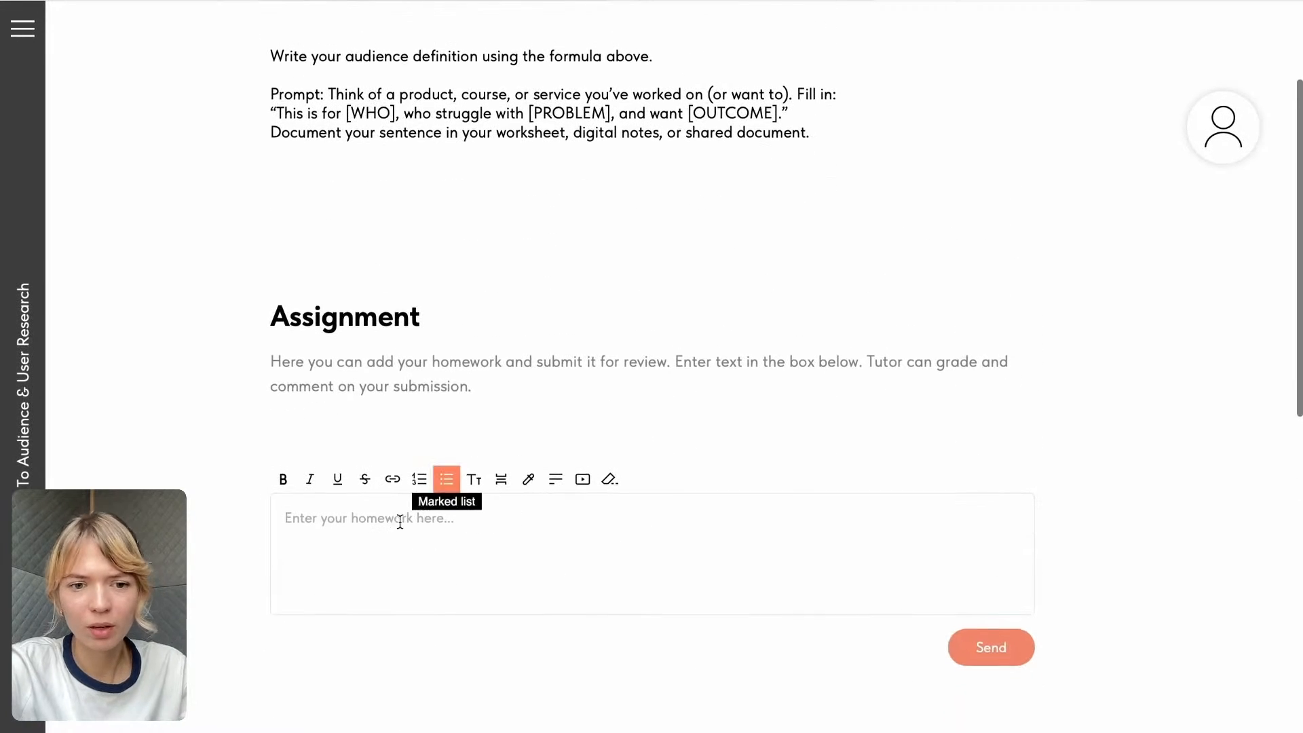
- Enter "Lorem ipsum 23436457" as the homework answer
left_click(378, 535)
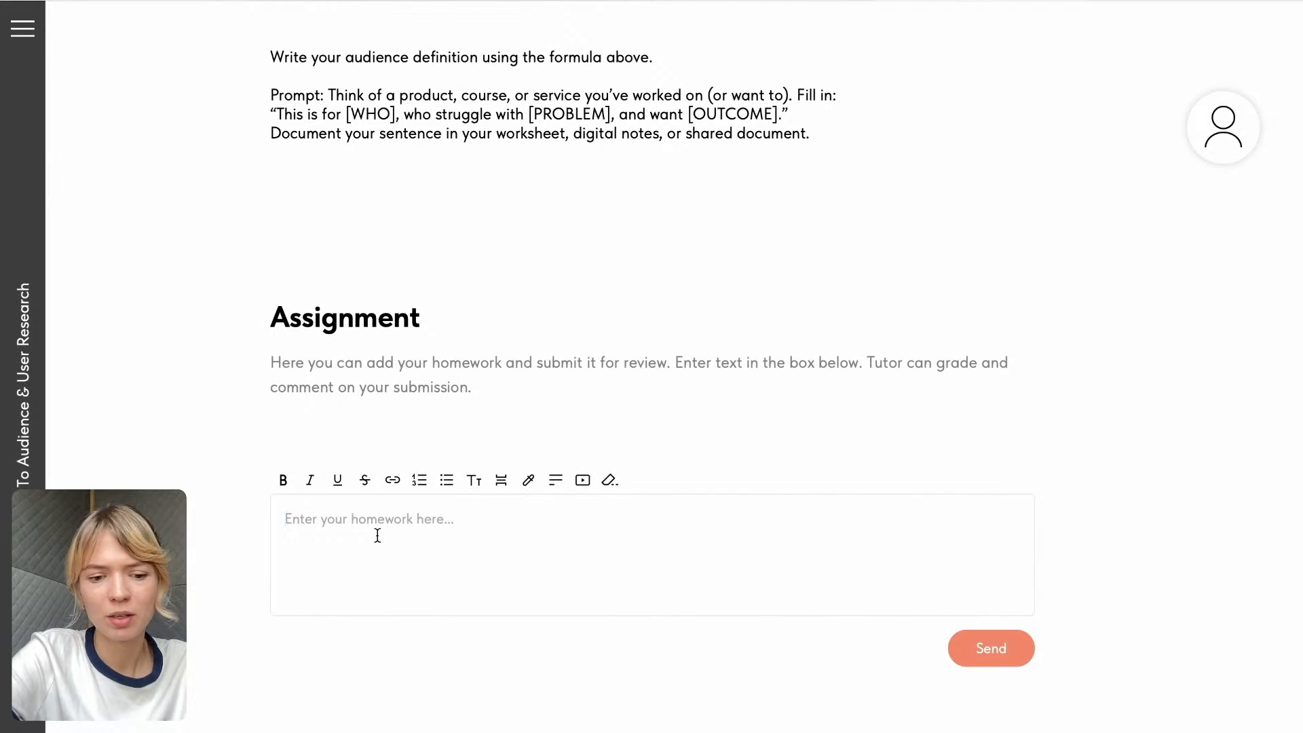
type("Lorem ipsum")
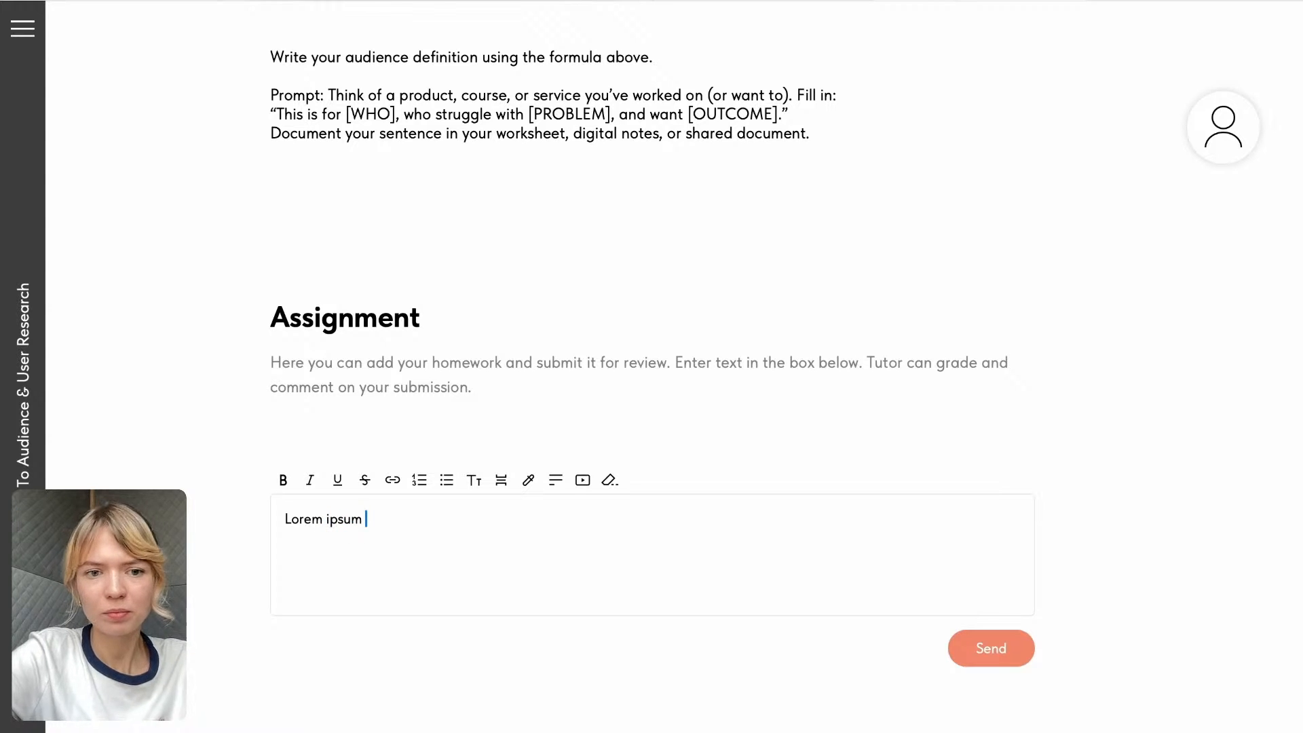
type(" 23436457")
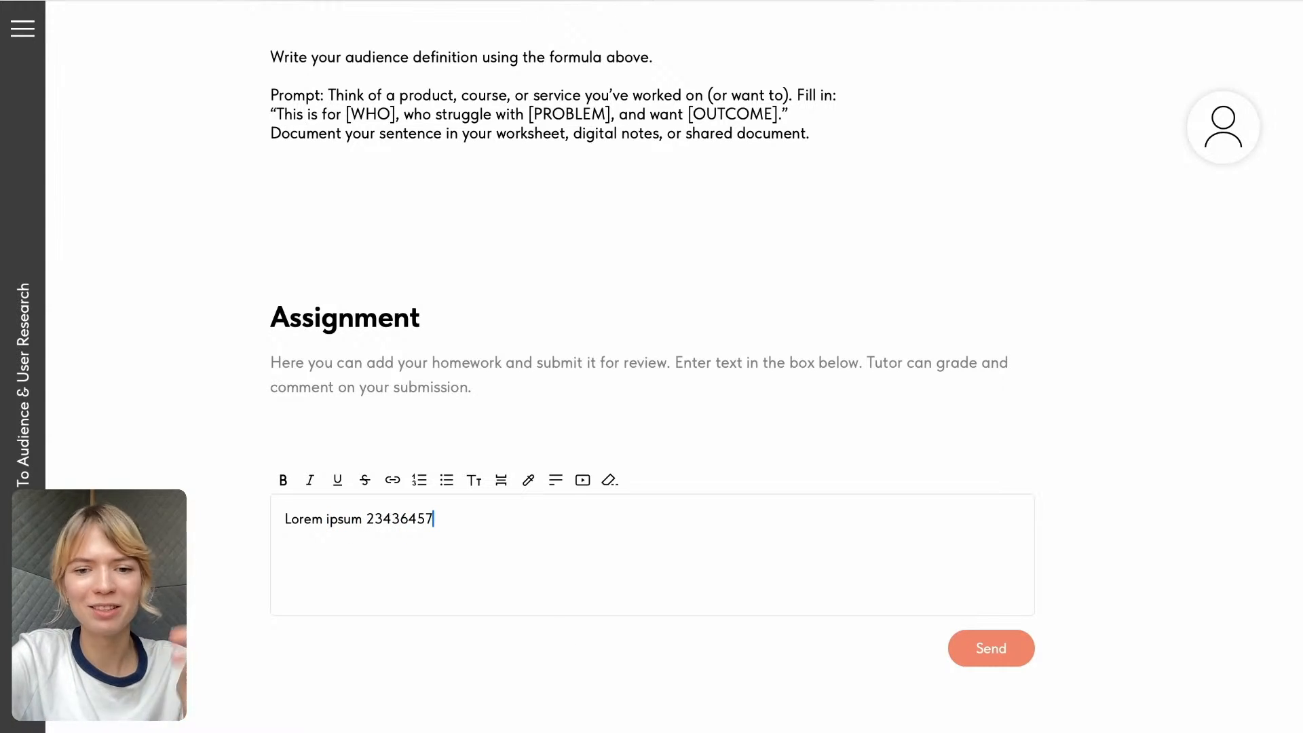
- Replace the homework answer with the sentence "This is for [WHO], who struggle with [PROBLEM], and want [OUTCOME]." from the prompt and submit it
scroll(768, 160, "up", 1)
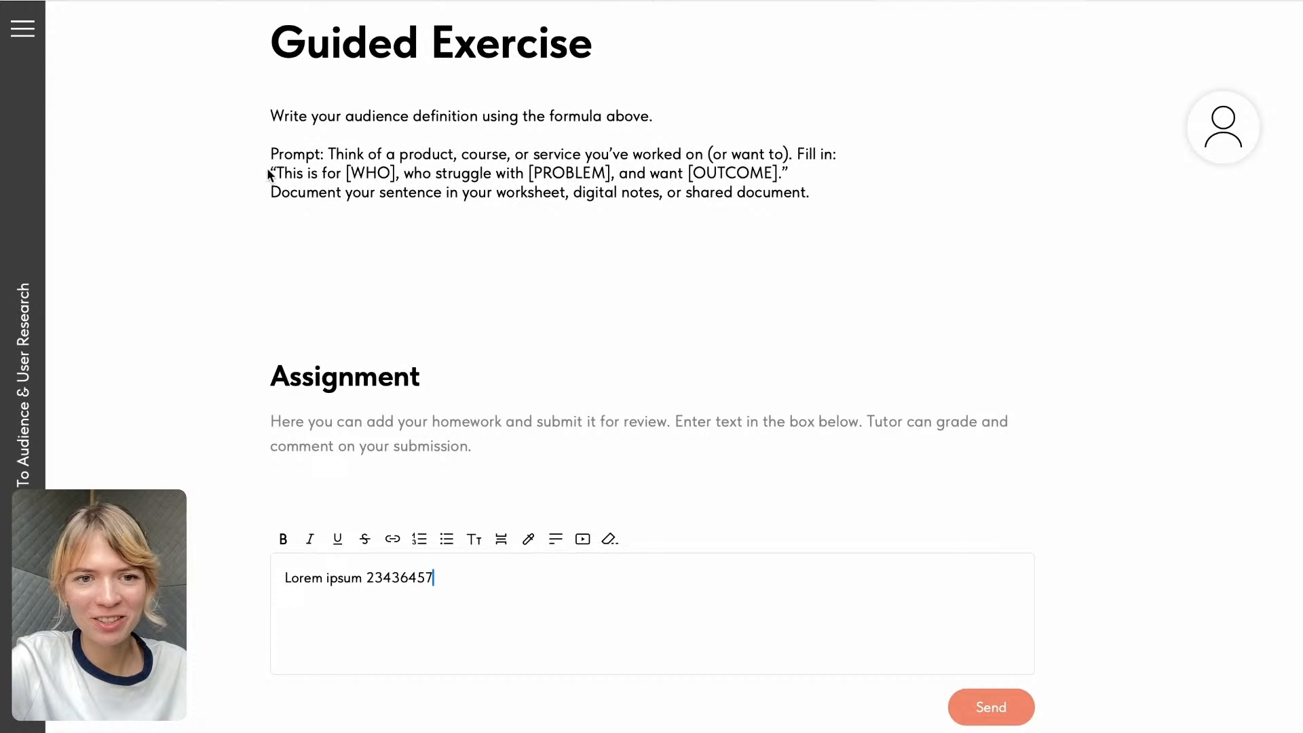
mouse_move(271, 174)
left_mouse_down()
mouse_move(861, 174)
mouse_move(867, 188)
mouse_move(801, 165)
mouse_move(258, 171)
left_mouse_up()
key("ctrl+c")
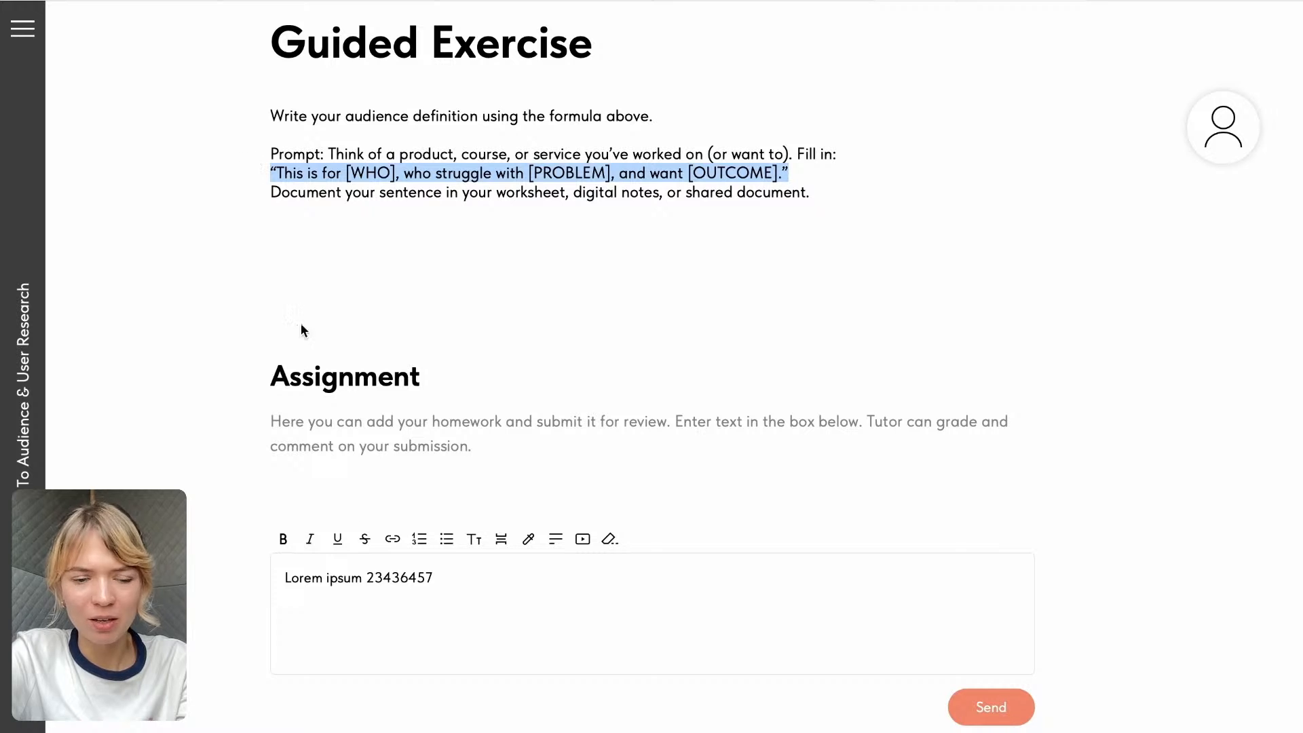
left_click_drag(465, 572, 265, 572)
key("ctrl+v")
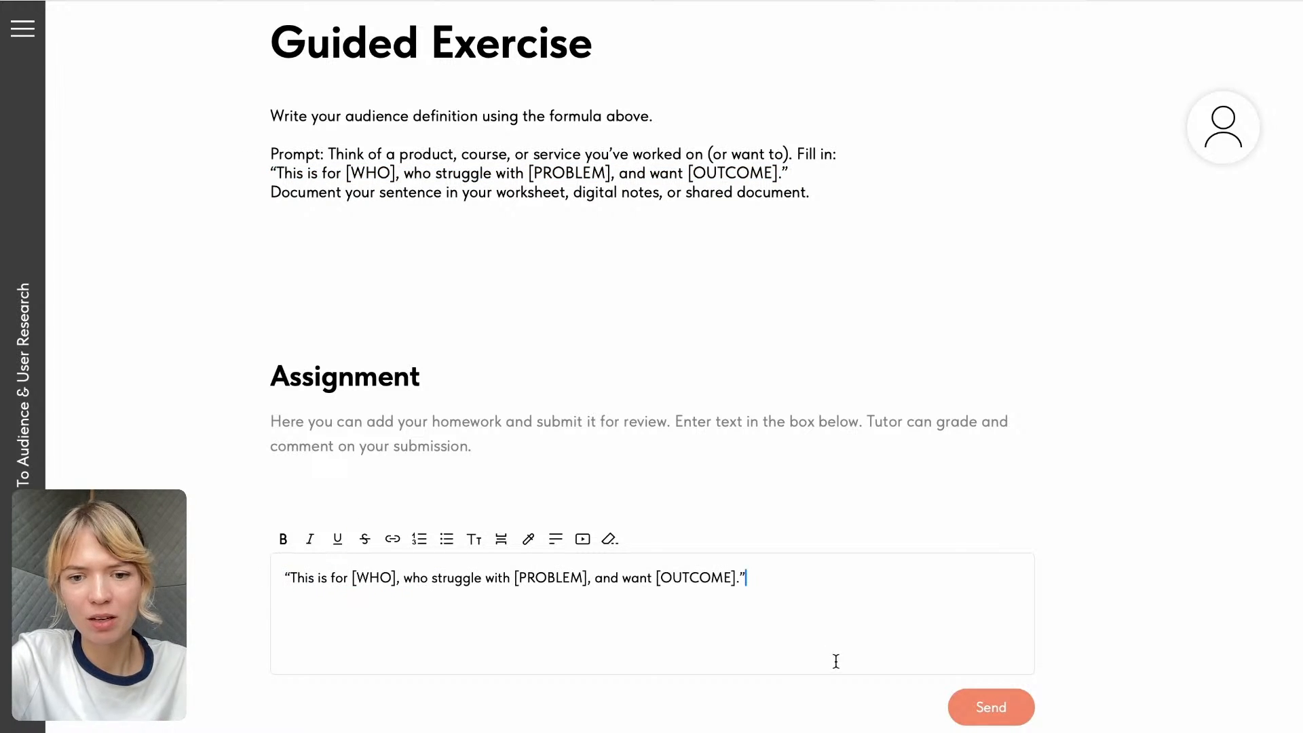
left_click(991, 717)
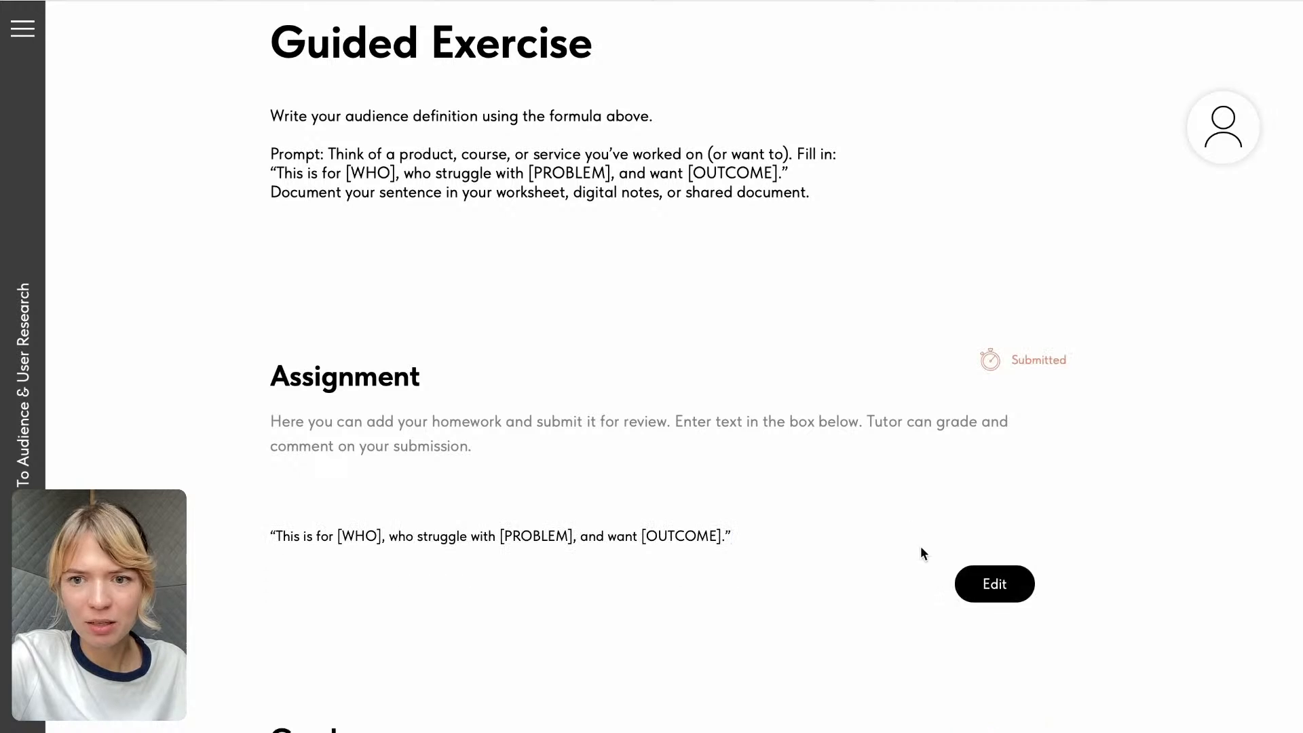
- Check the Assignment, Grades and Comments areas of the submitted Guided Exercise
scroll(902, 508, "down", 3)
scroll(1087, 174, "down", 2)
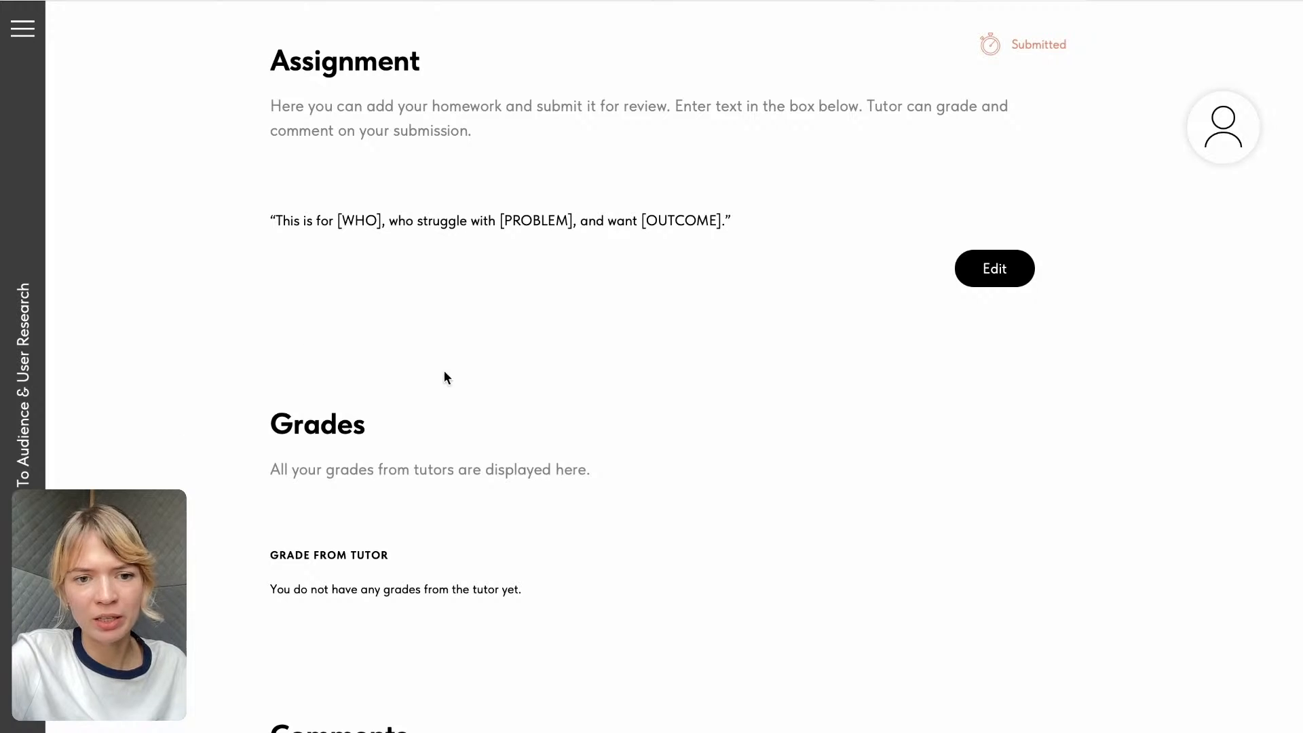
scroll(535, 494, "down", 2)
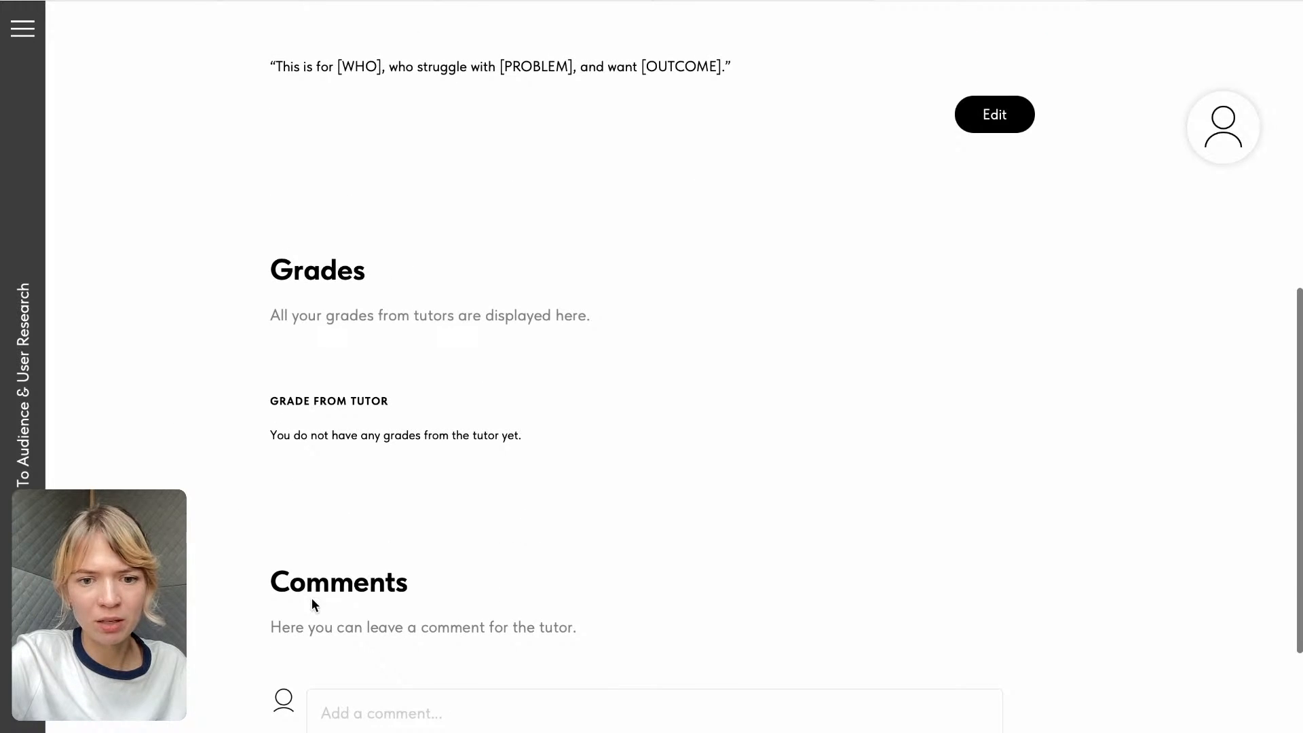
scroll(311, 598, "down", 1)
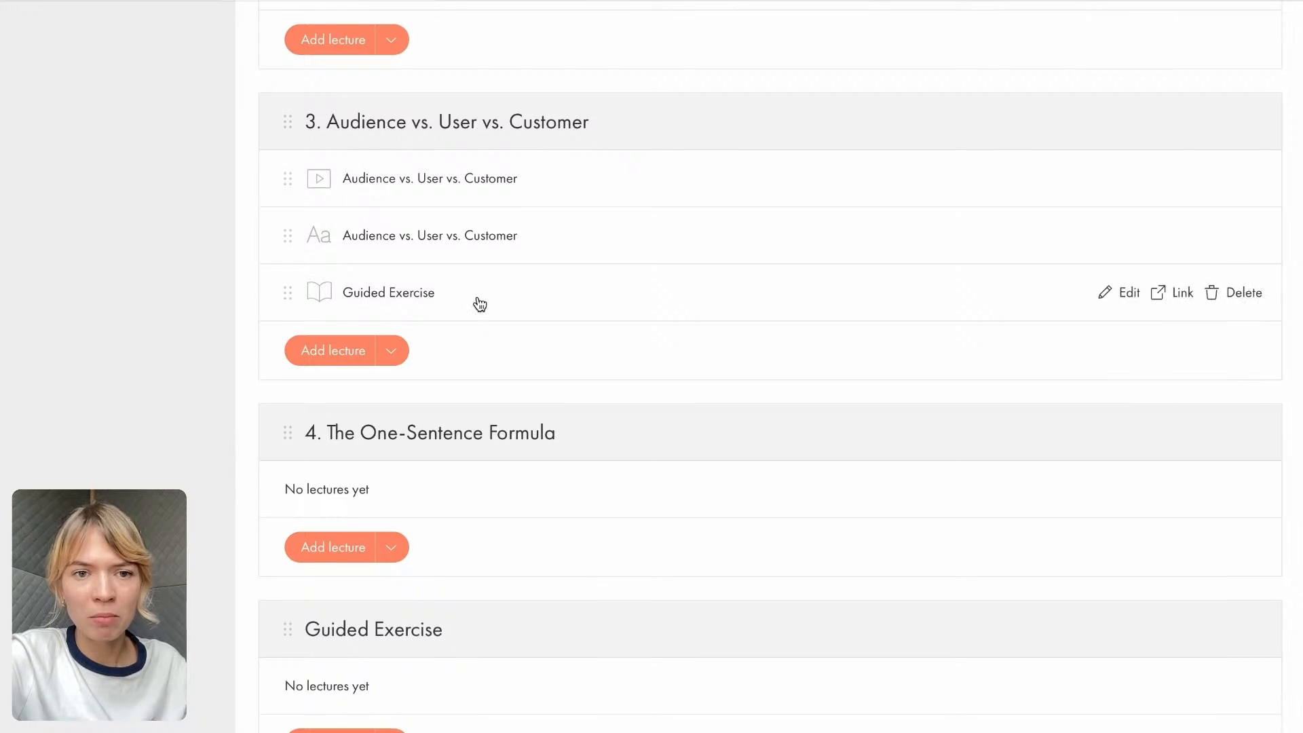
- Return to the Tilda dashboard, open the second member of the Summer 2025 group, and view their course progress statistics
scroll(478, 299, "up", 12)
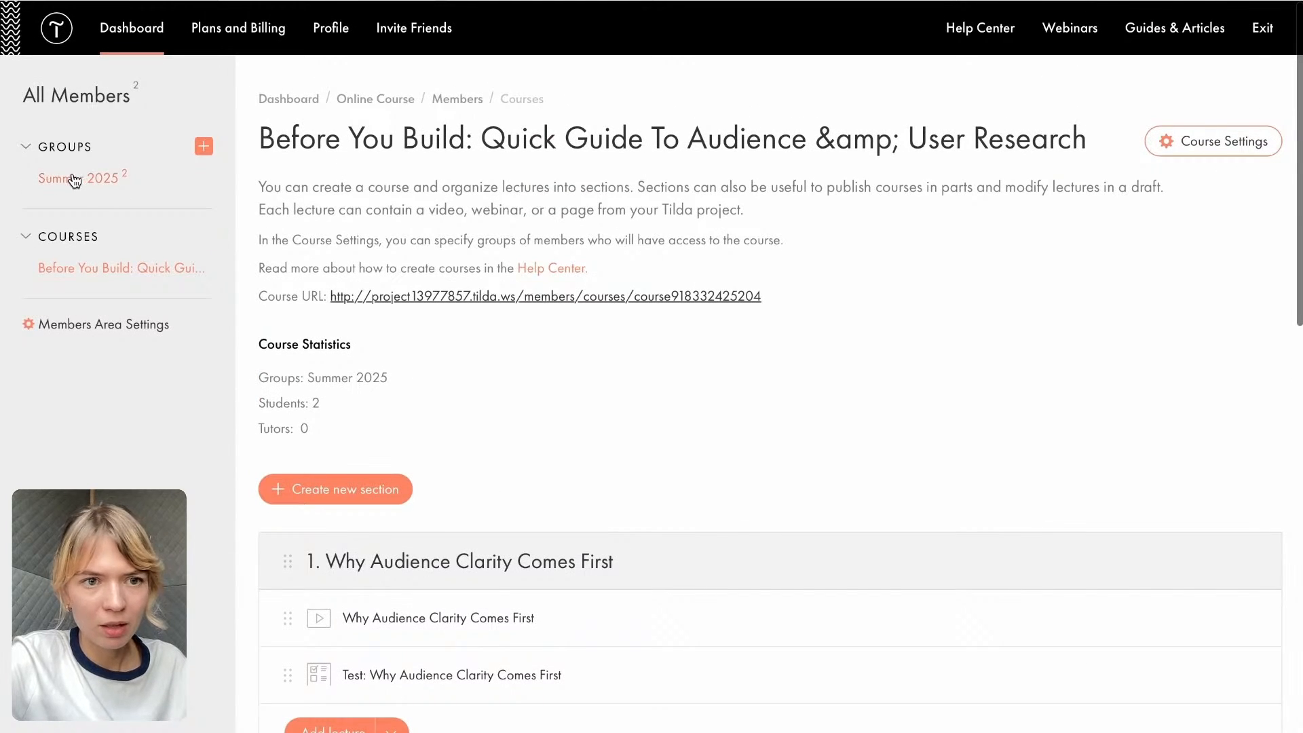
left_click(72, 179)
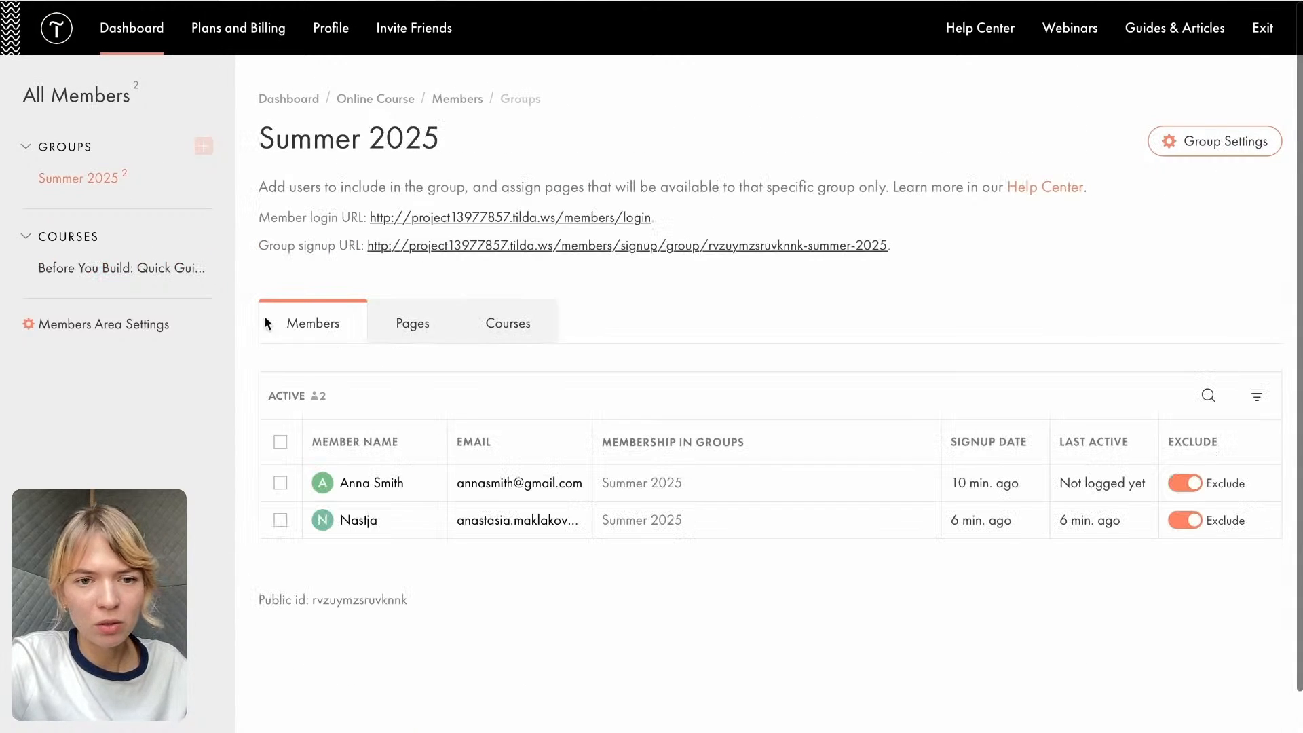
left_click(358, 522)
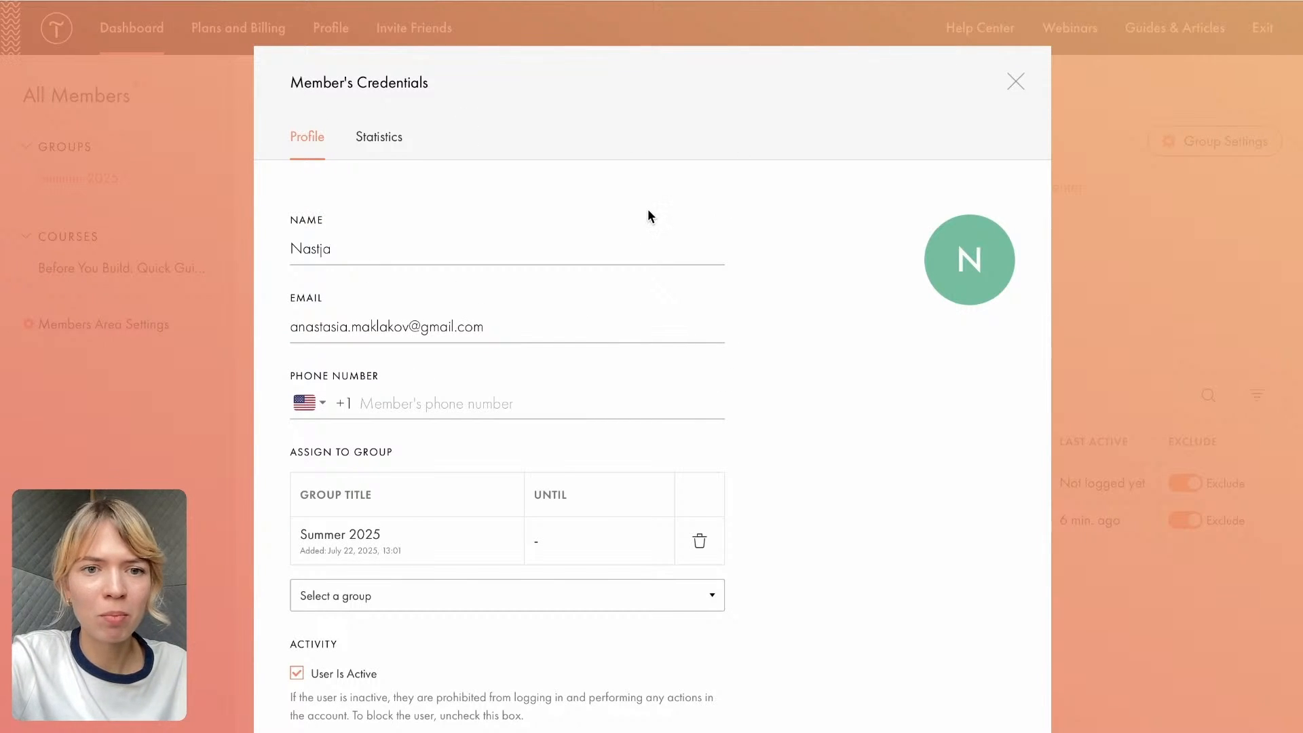
scroll(582, 388, "down", 3)
scroll(367, 387, "up", 2)
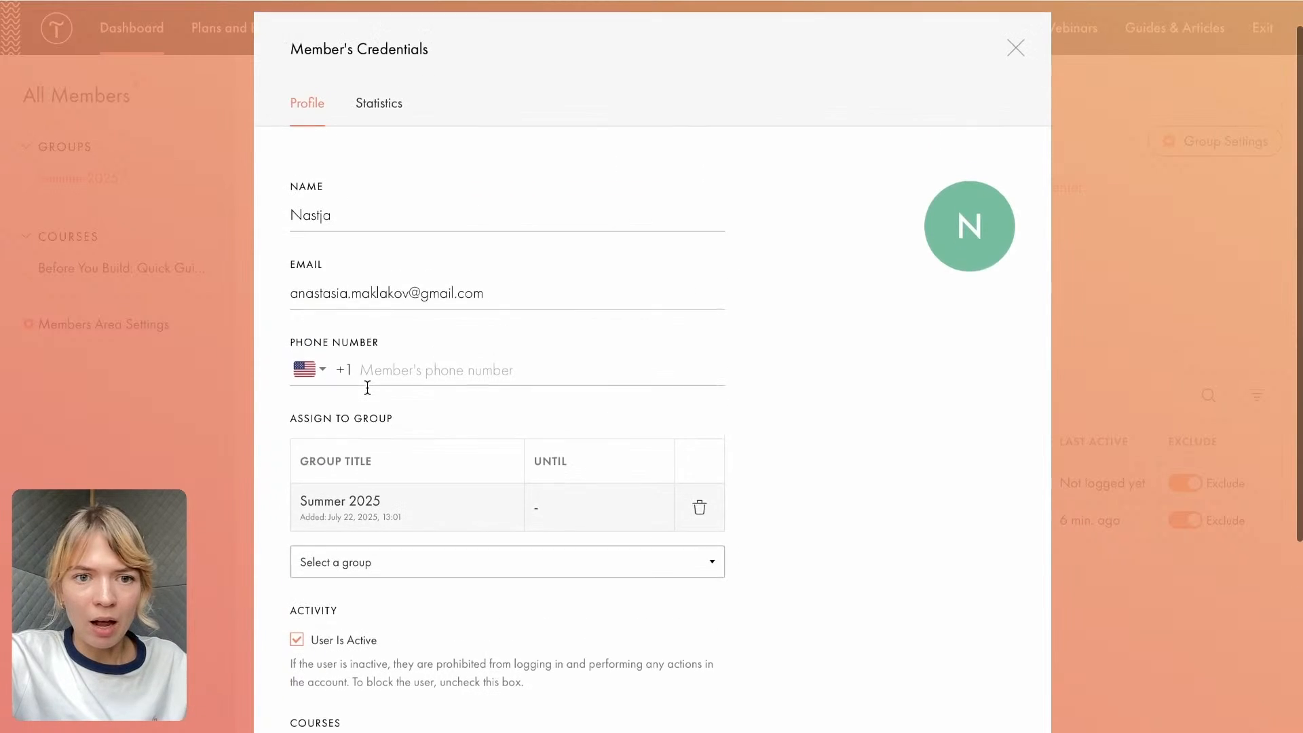
scroll(367, 387, "up", 1)
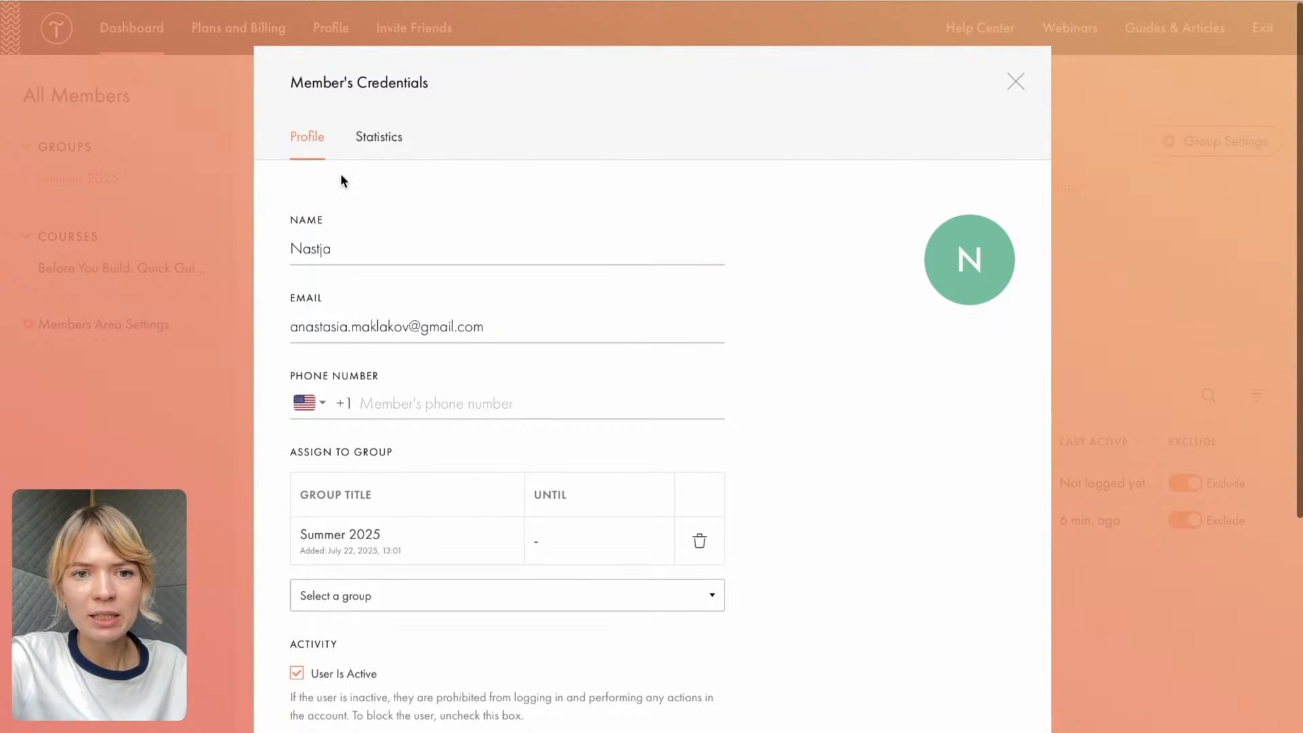
left_click(398, 142)
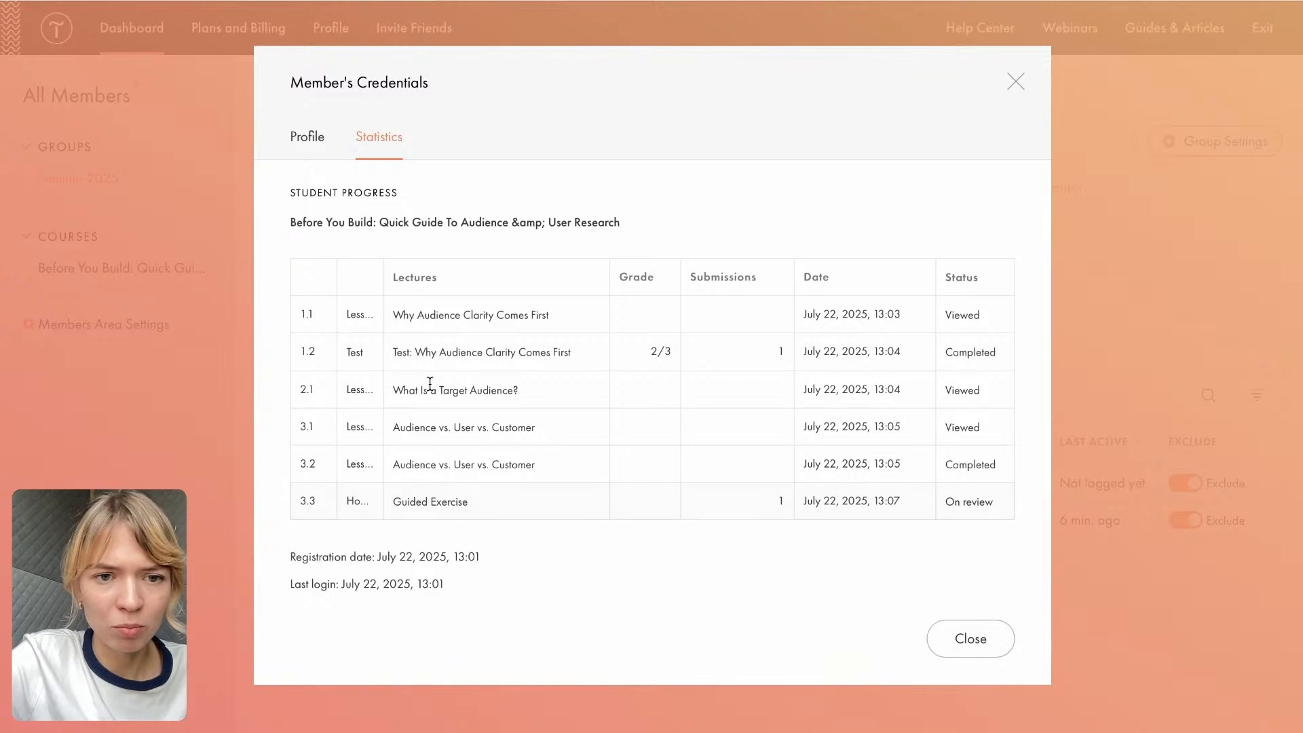
- Assign the member as a tutor of the course "Before You Build: Quick Guide To Audience & User Research" and save their profile
left_click(307, 136)
scroll(523, 536, "down", 3)
scroll(524, 537, "down", 2)
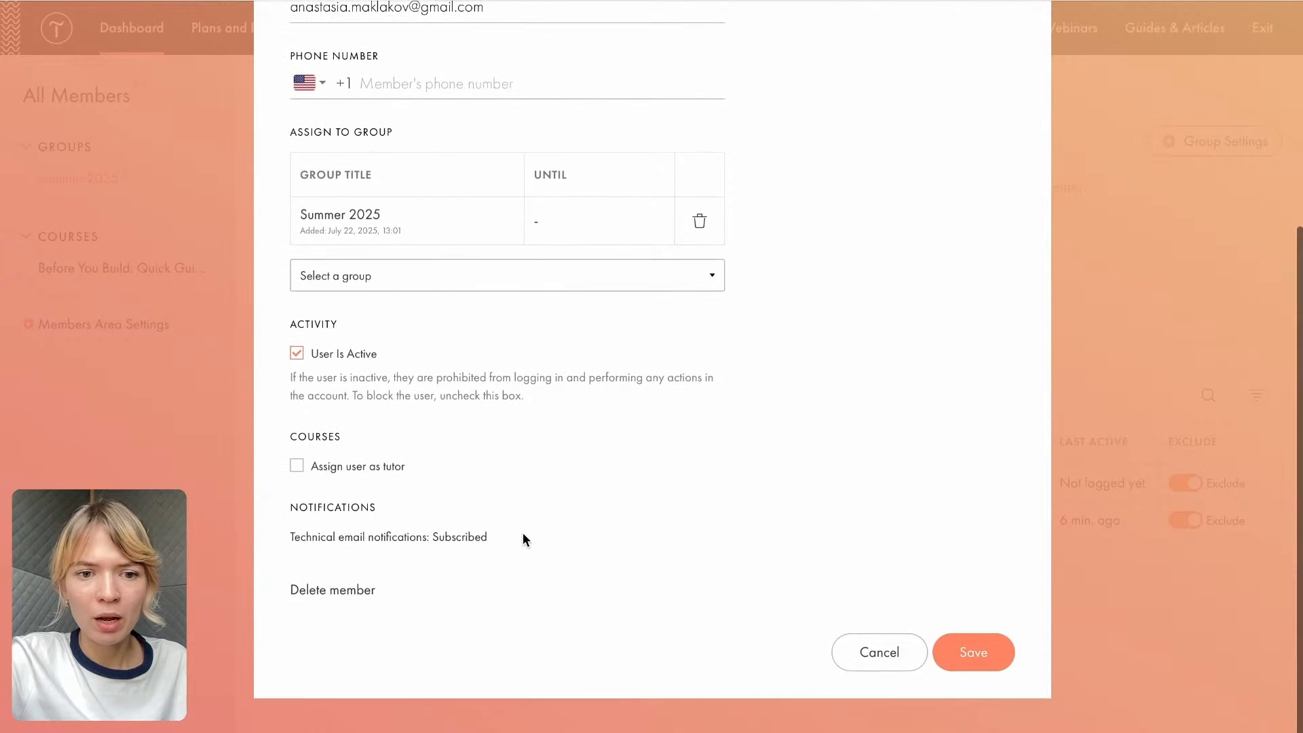
left_click(298, 467)
left_click(431, 527)
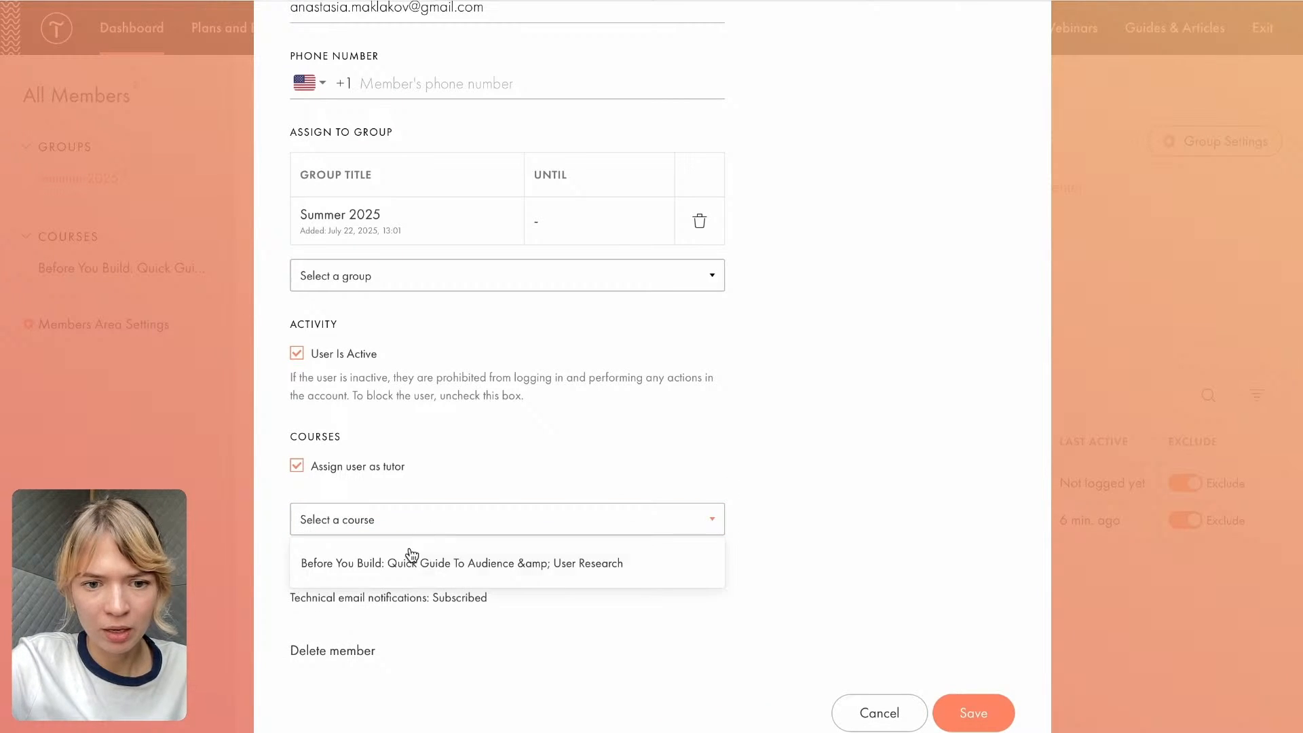
left_click(406, 564)
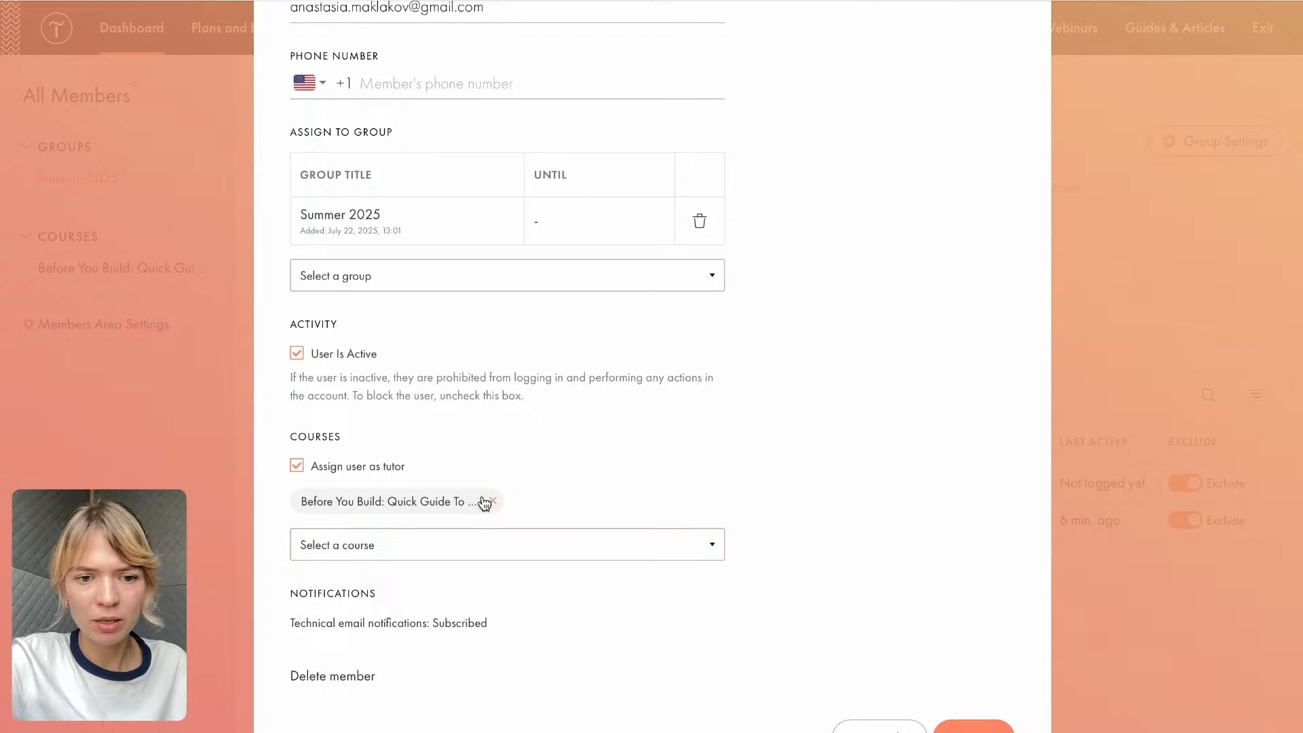
scroll(547, 603, "down", 2)
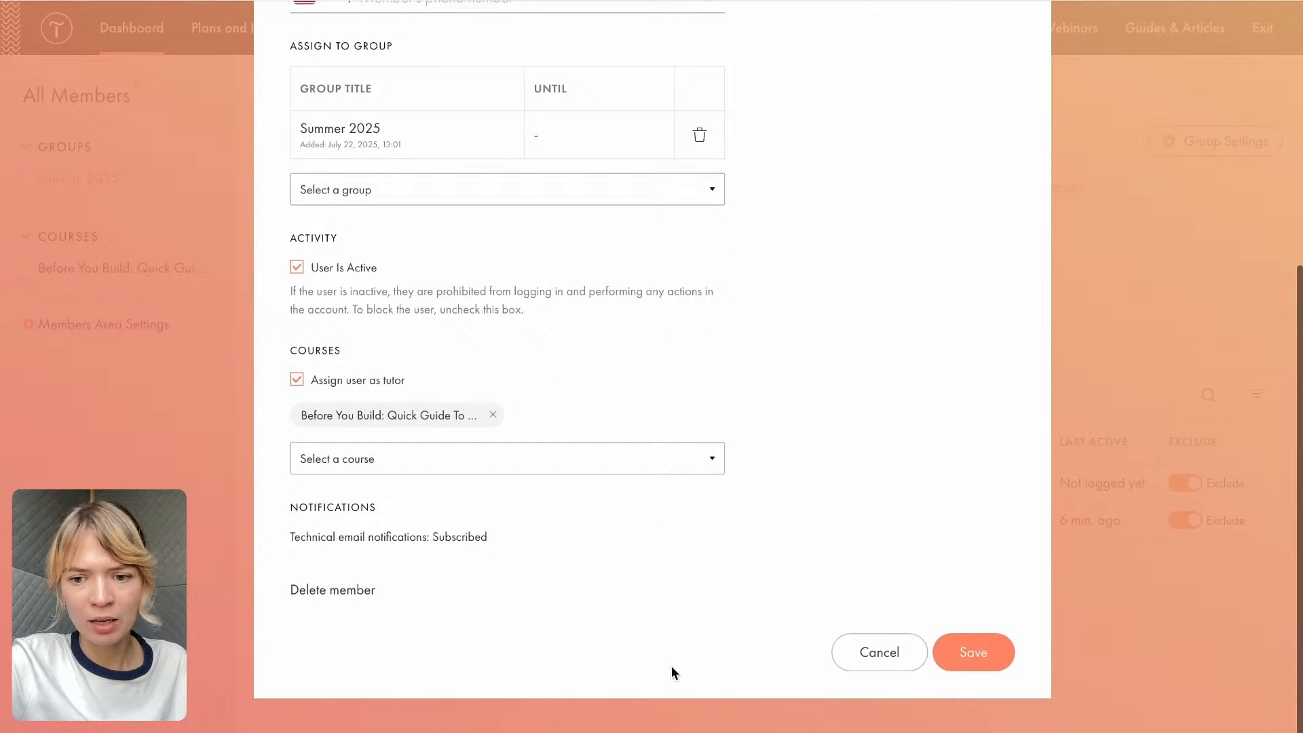
left_click(964, 653)
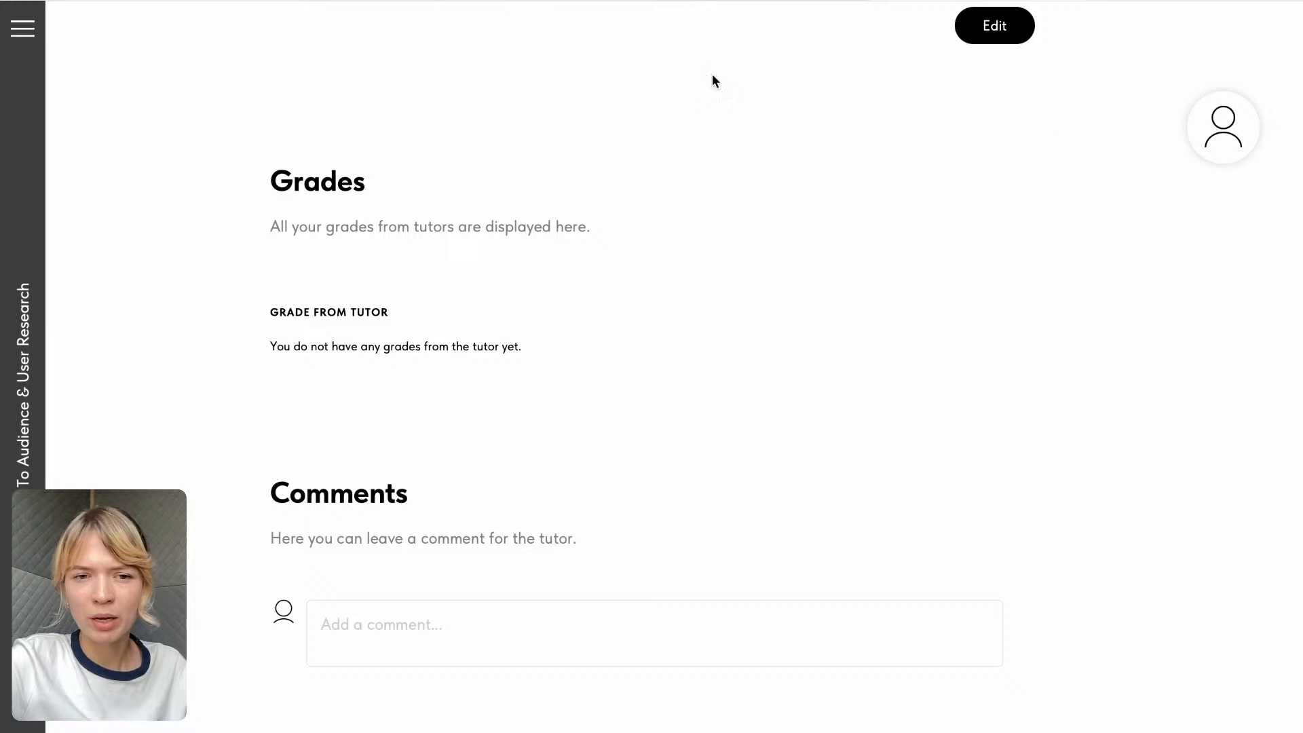
- Return to the course overview, open its submitted assignments, and look through the Checked and Submitted homework lists
left_click(22, 28)
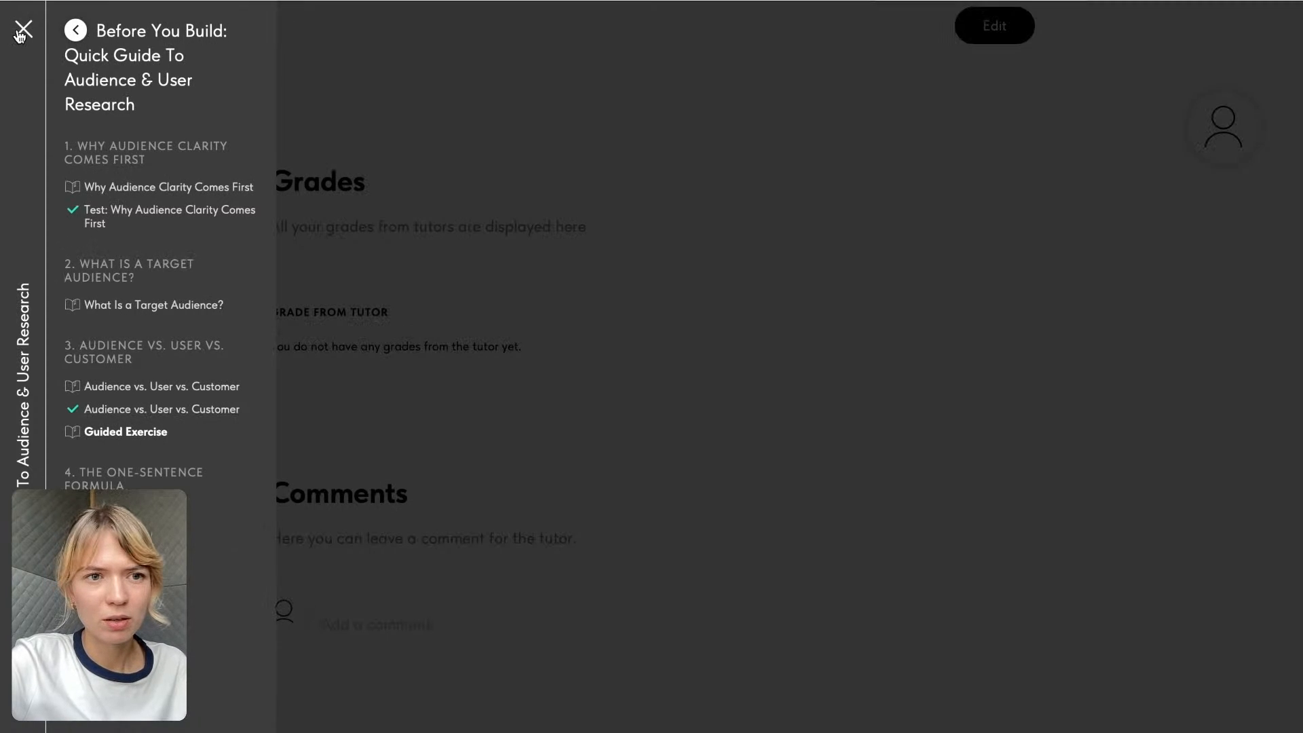
left_click(166, 54)
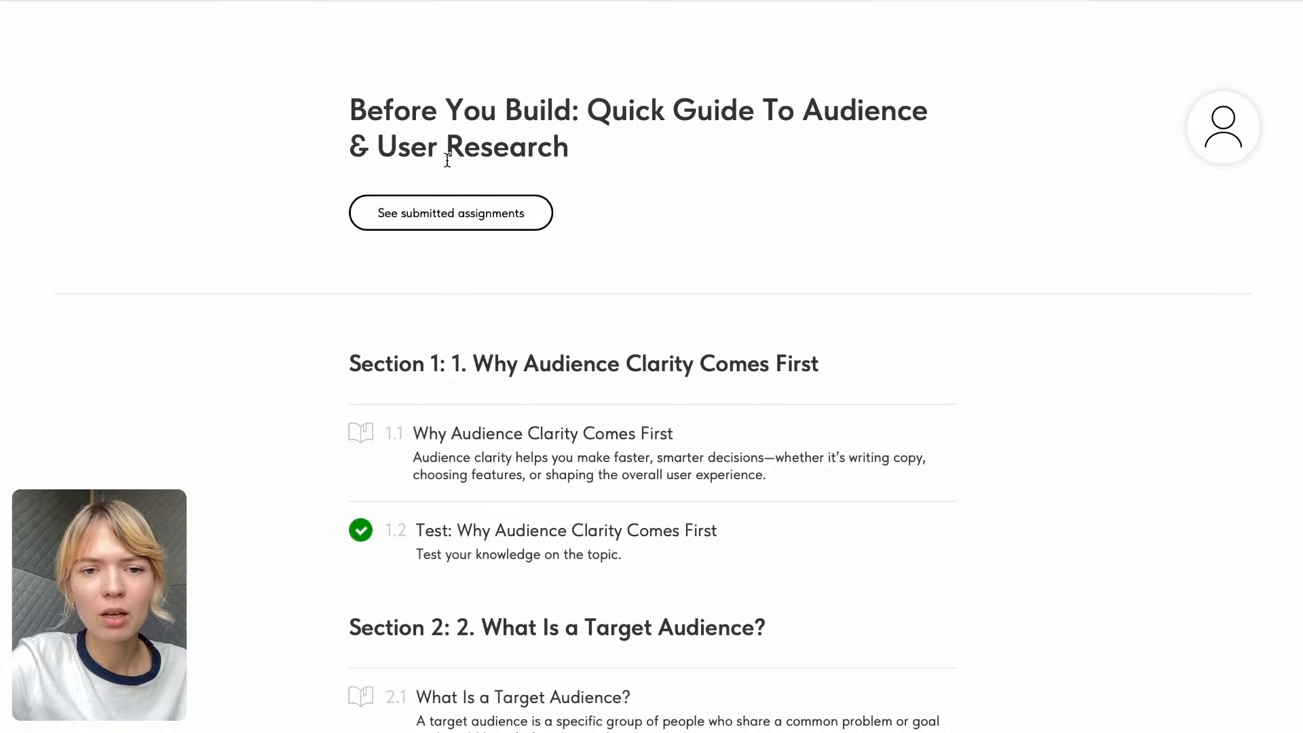
left_click(492, 222)
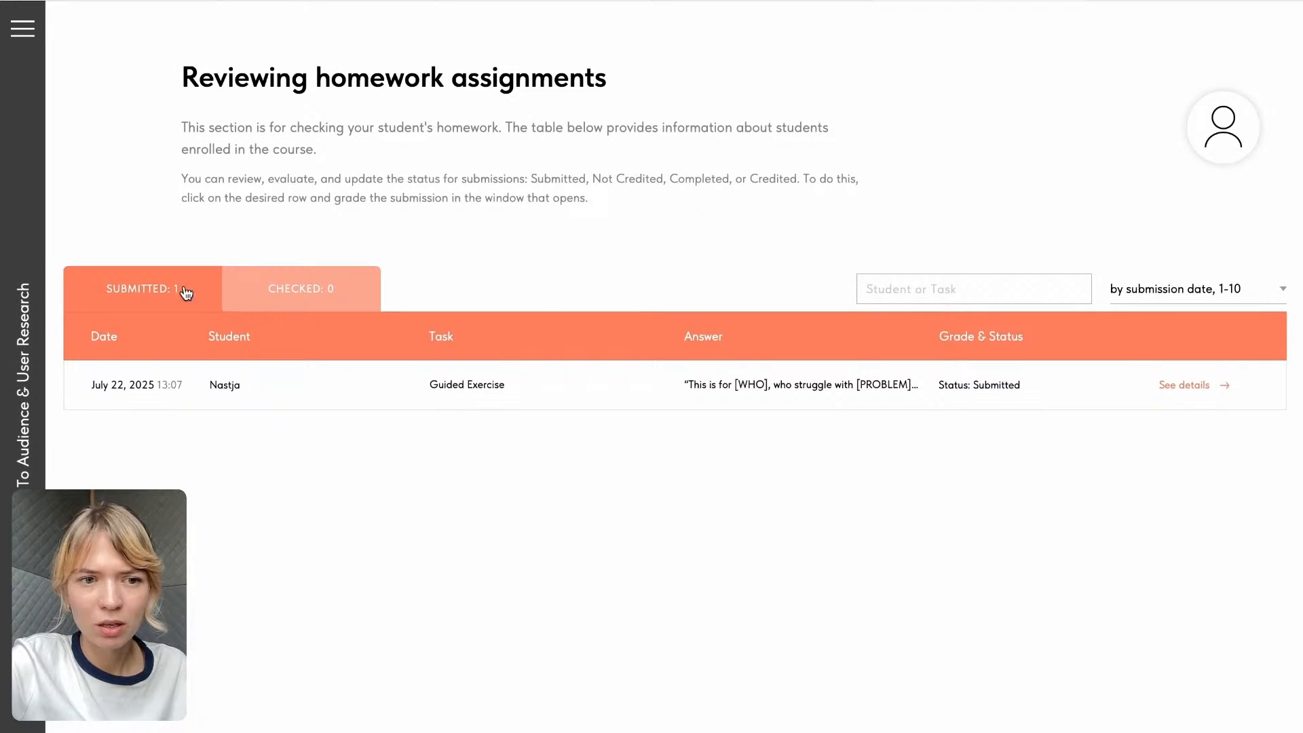
left_click(312, 292)
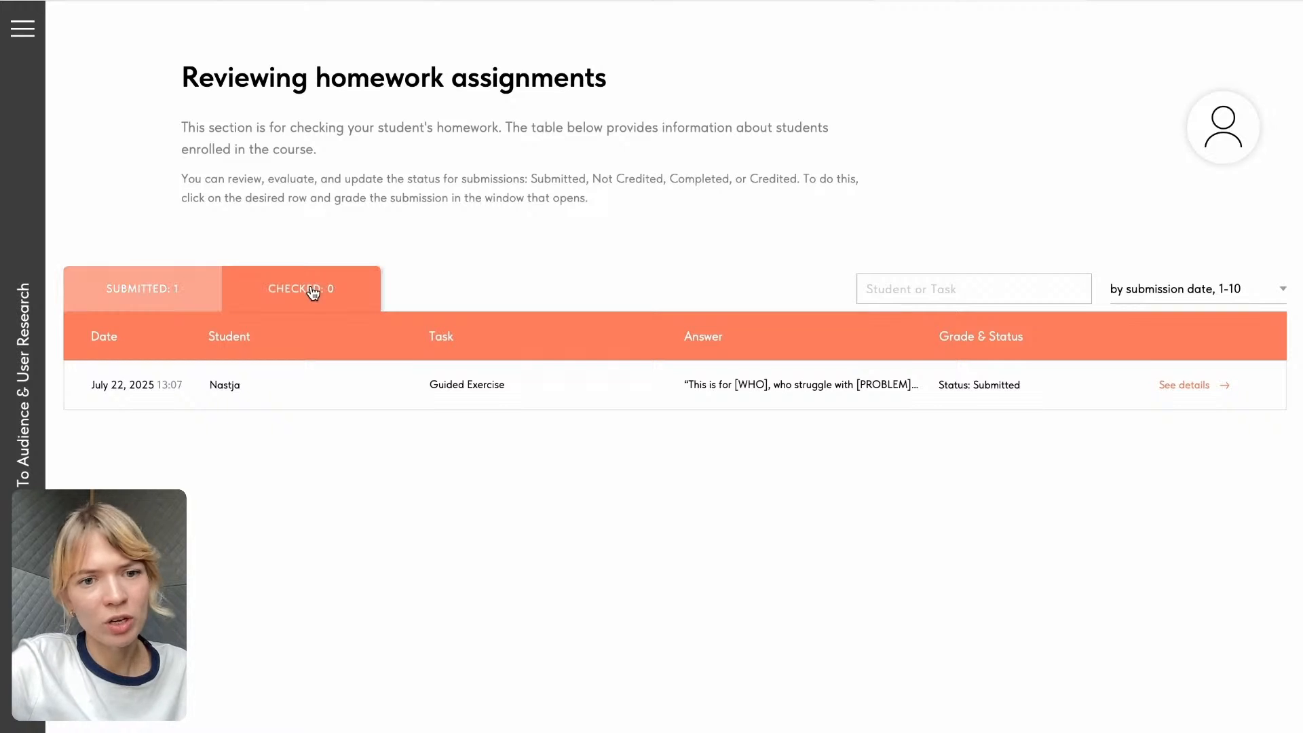
left_click(155, 288)
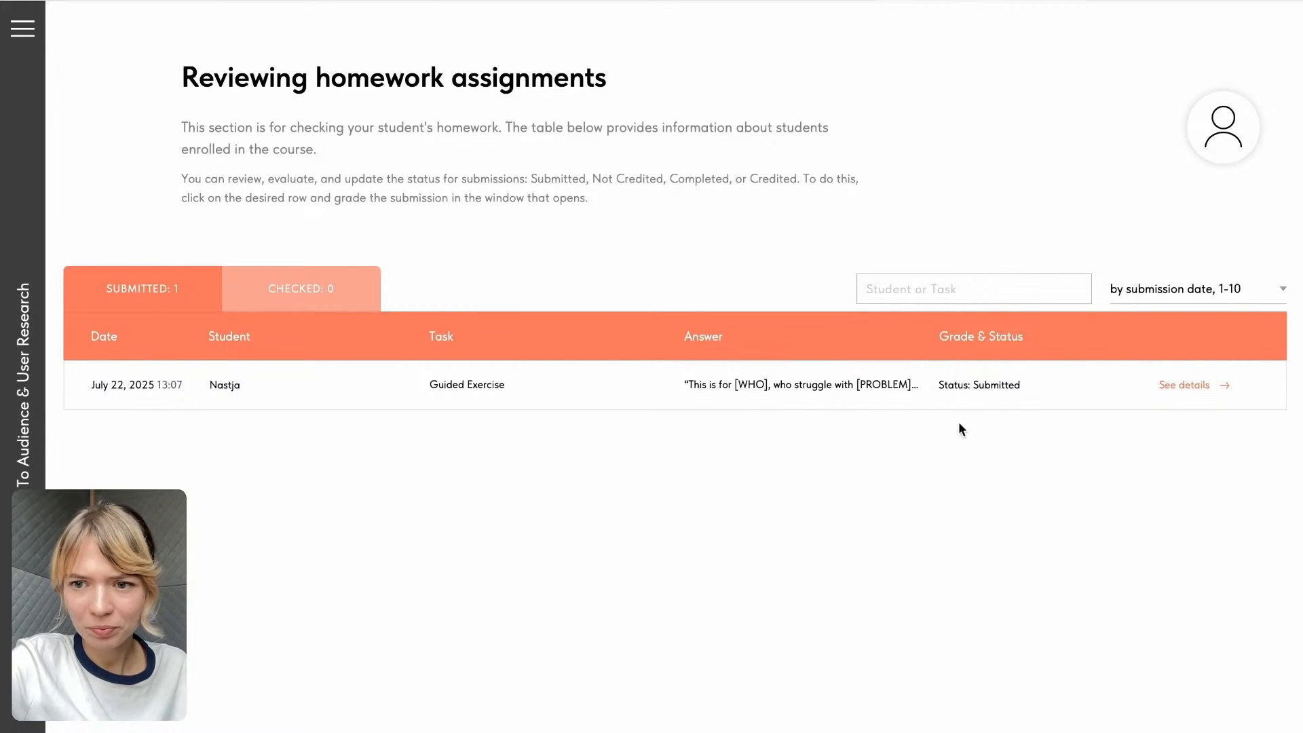
- Open the details of the submitted Guided Exercise and rate the student's work 4 out of 10
left_click(1208, 389)
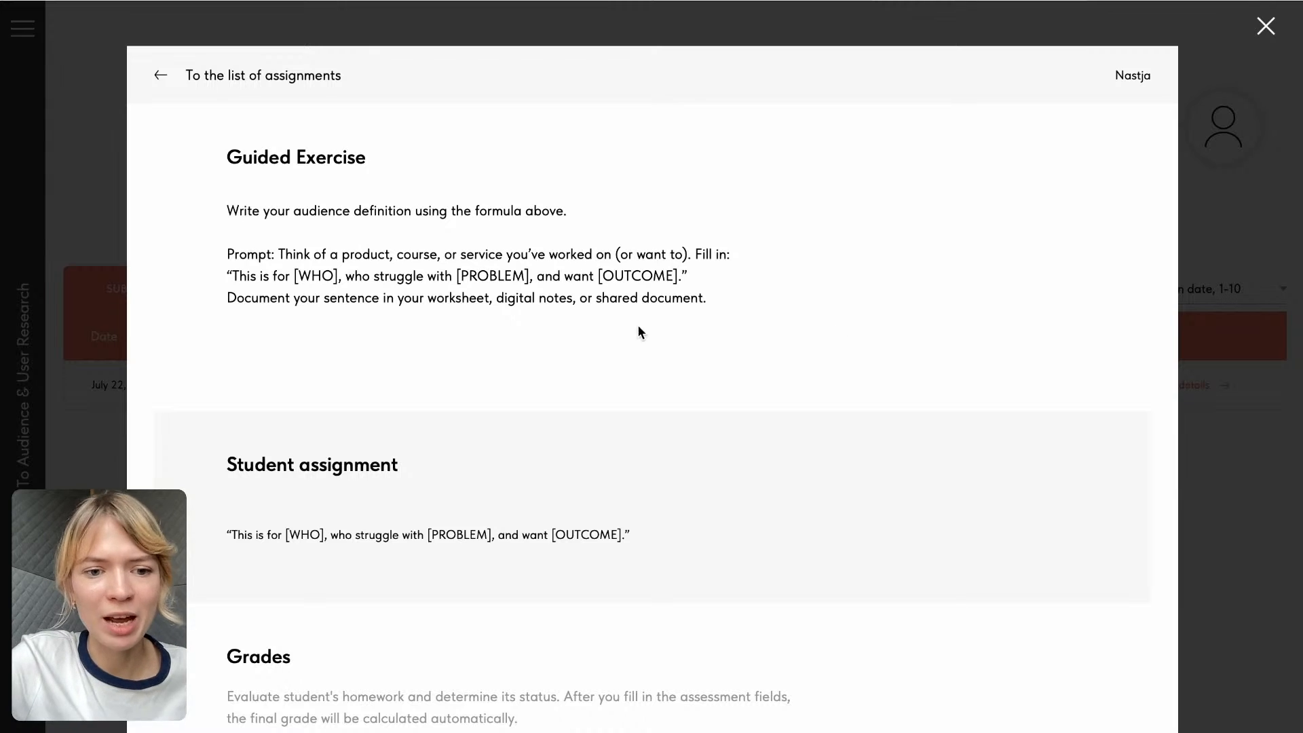
scroll(580, 587, "down", 6)
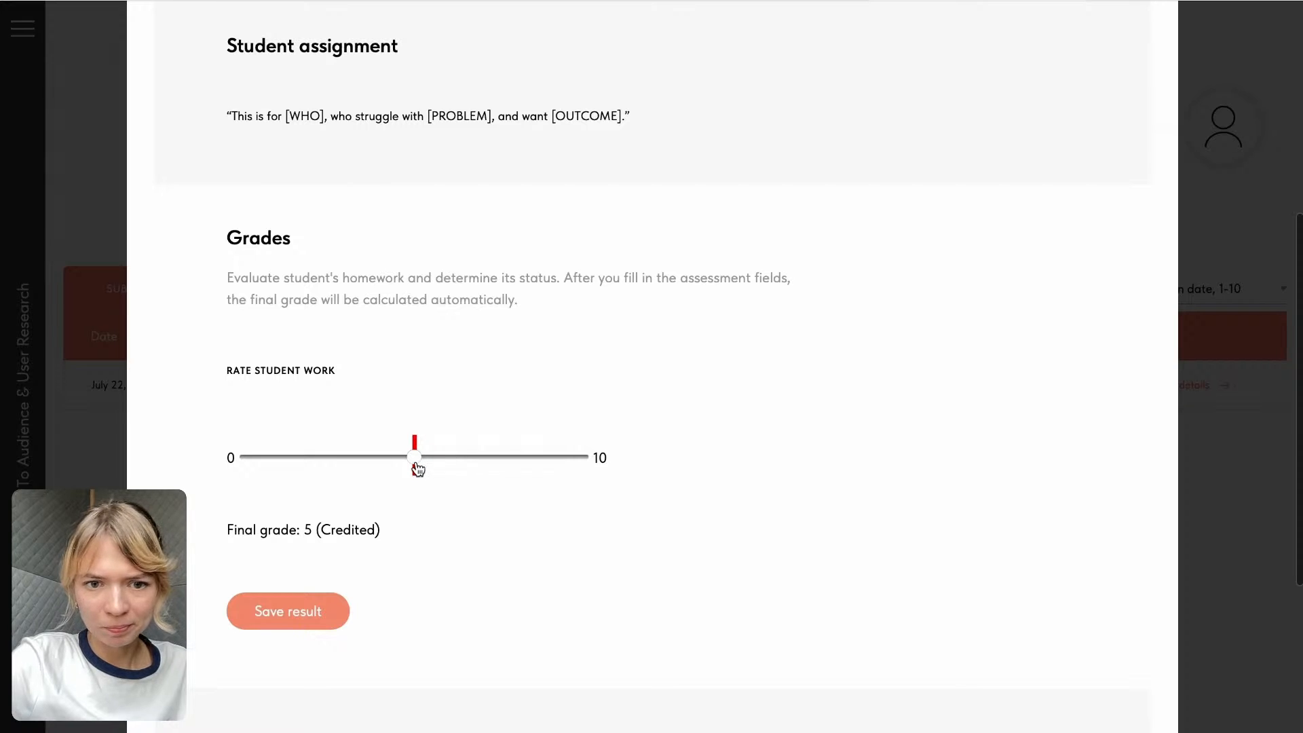
left_click_drag(416, 466, 372, 464)
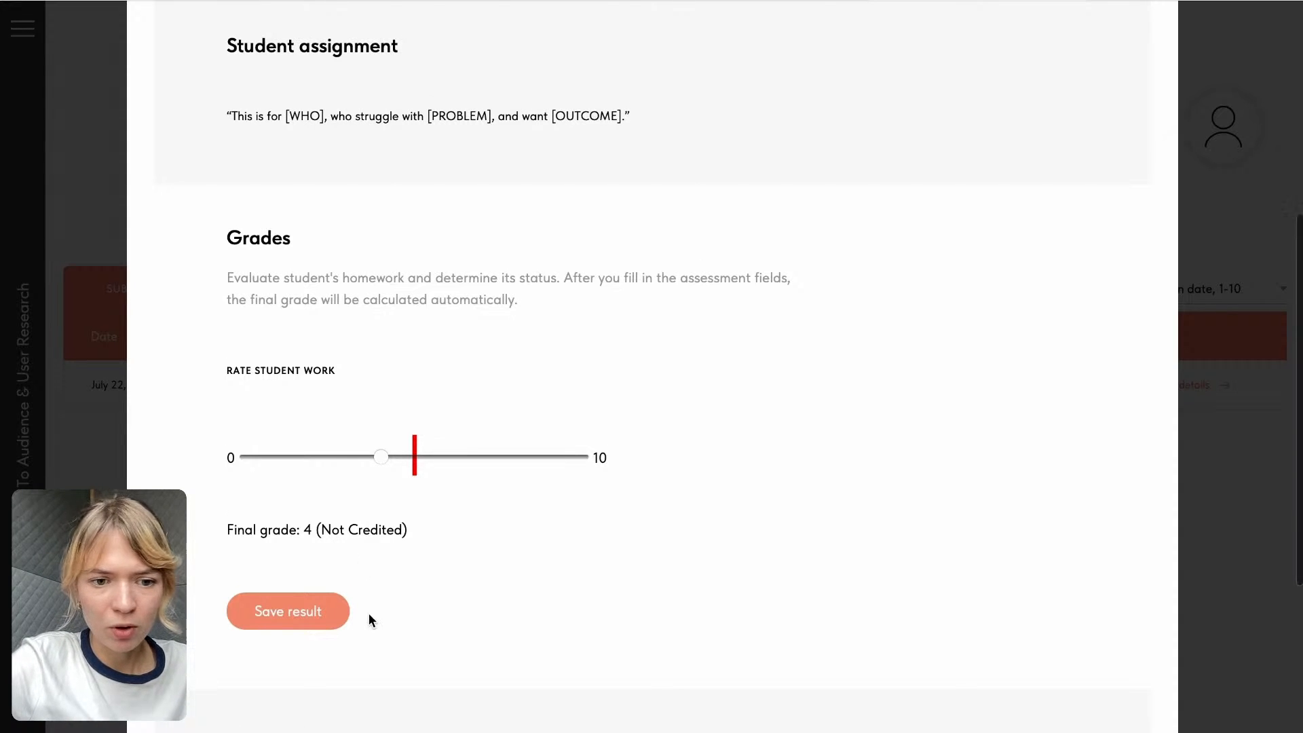
- Write the comment "Good job!" on the submission, save the grading result, and send the comment
scroll(367, 611, "down", 2)
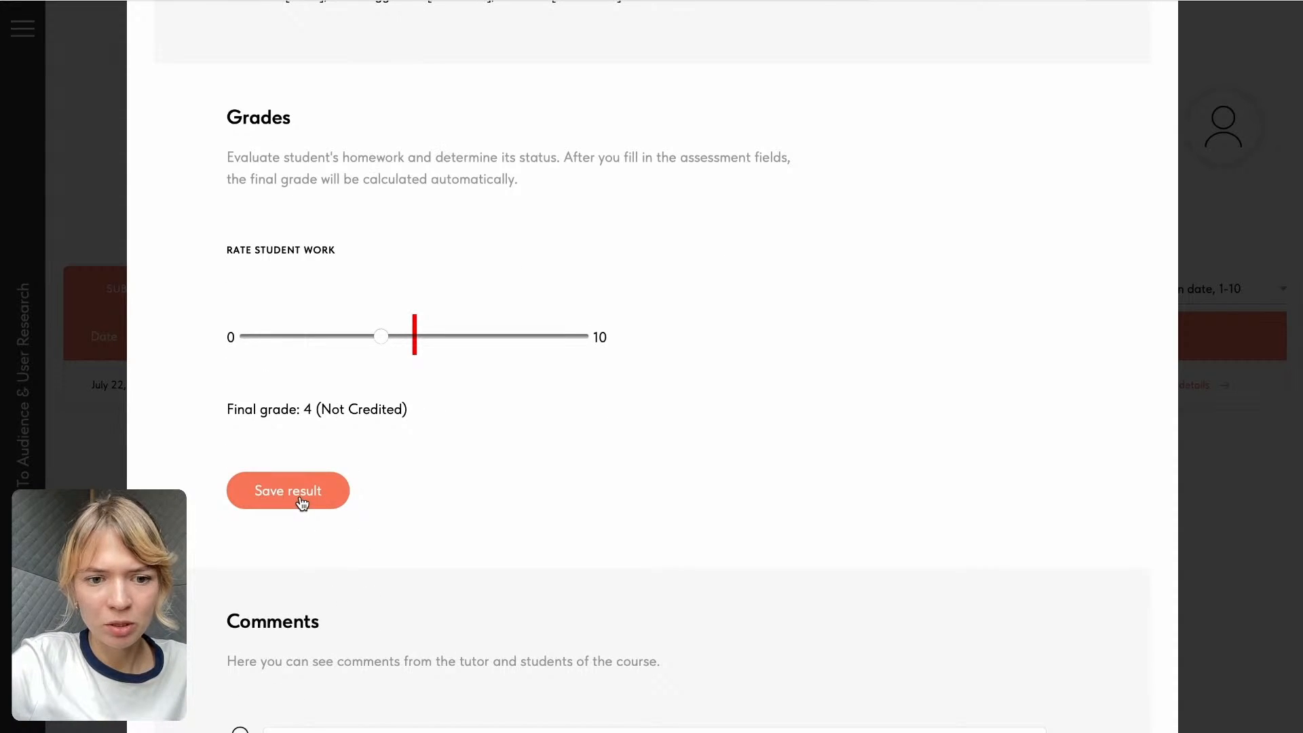
scroll(303, 504, "down", 3)
left_click(333, 587)
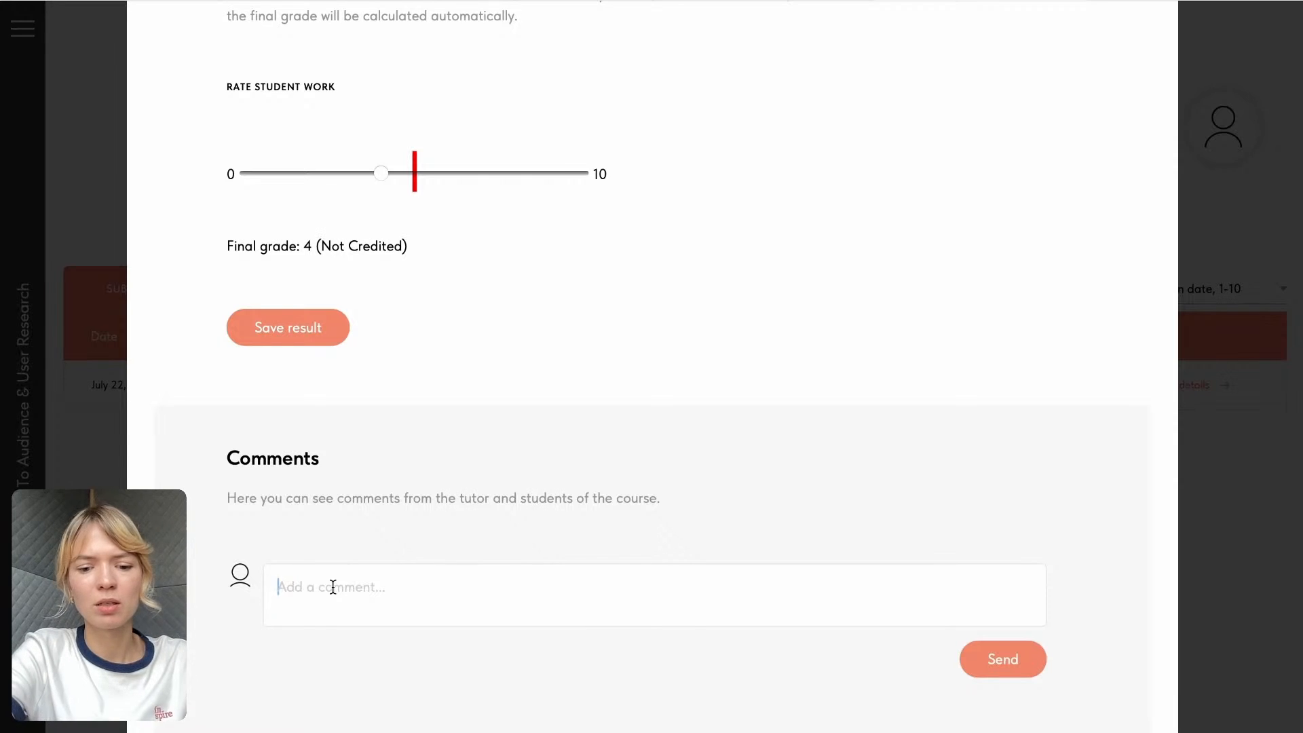
type("Good job!")
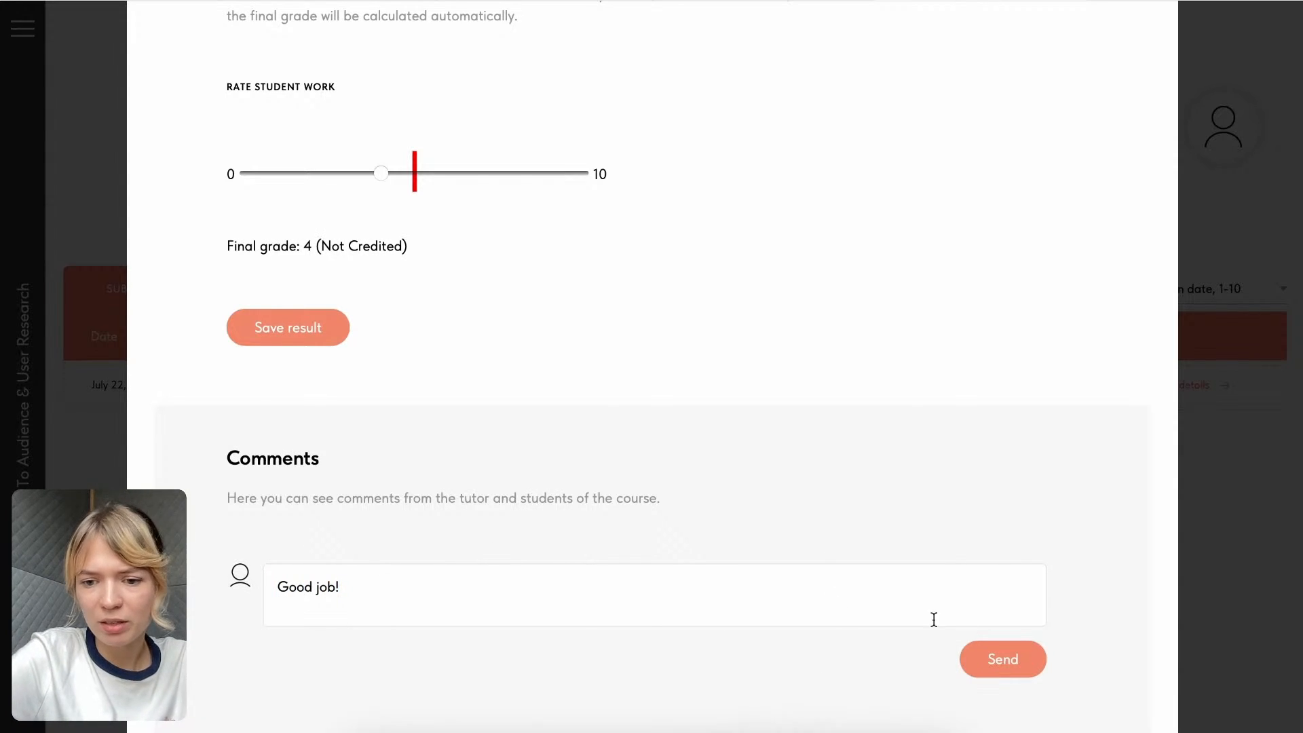
left_click(262, 326)
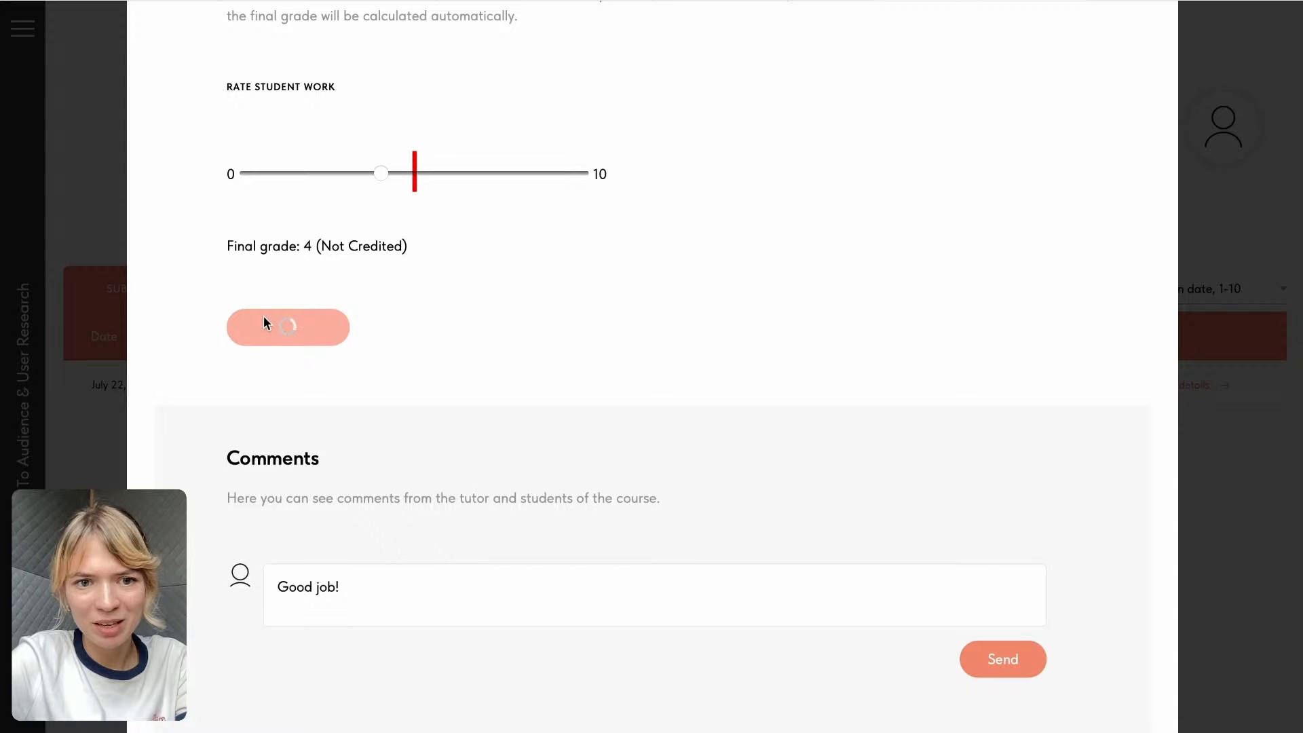
left_click(1001, 665)
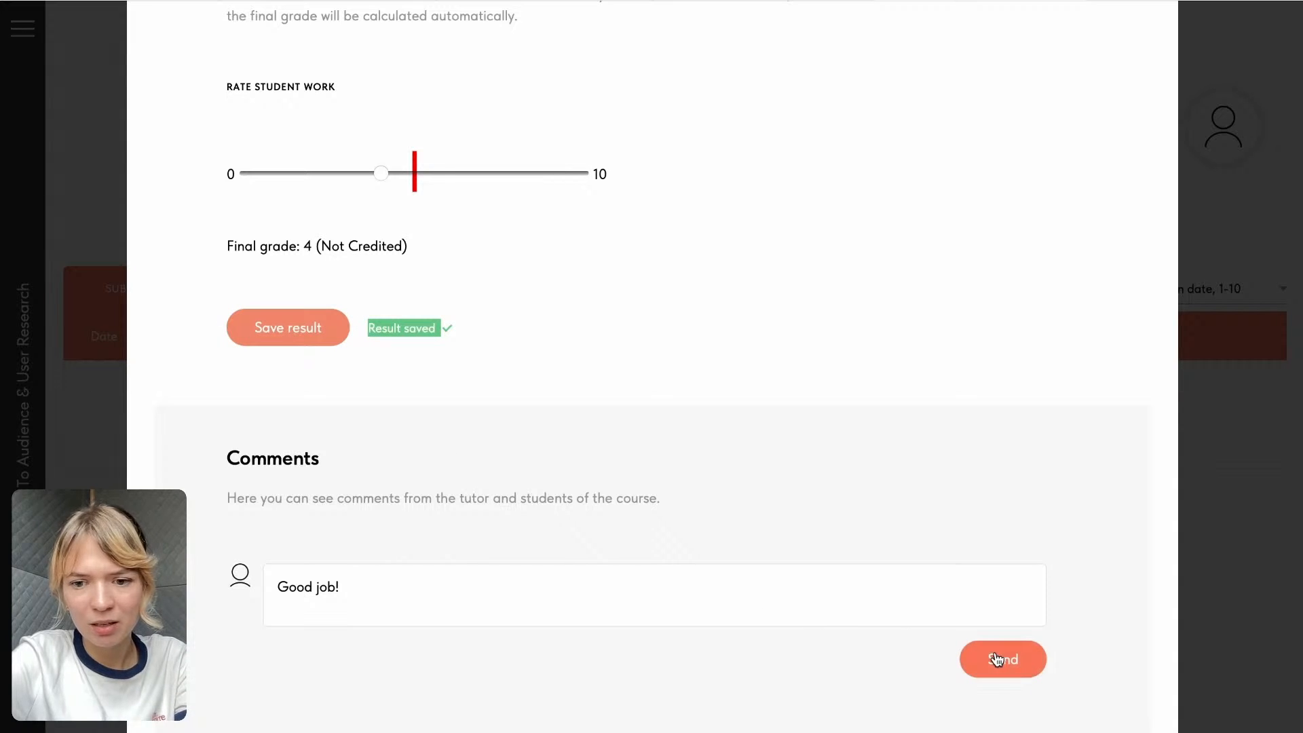
scroll(993, 415, "down", 1)
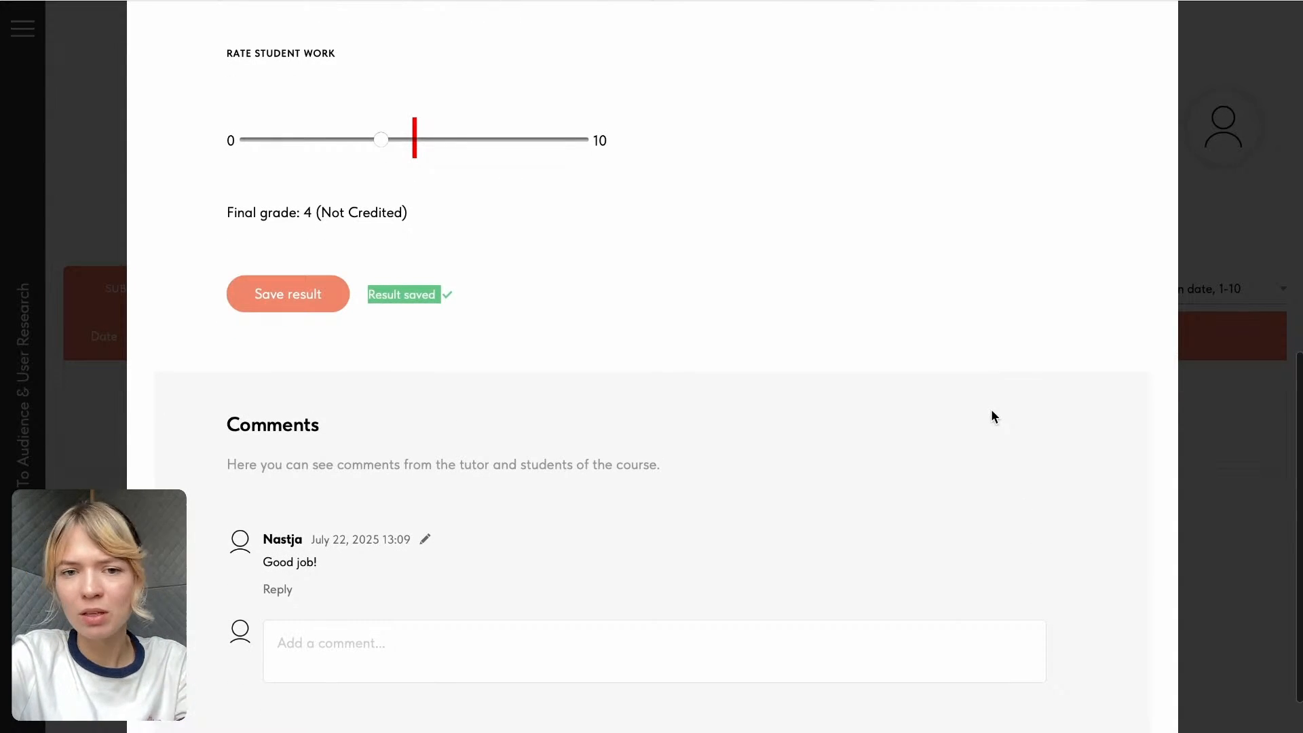
- Open the Guided Exercise from the course overview and check its assignment status, tutor grade and comments as the student
scroll(883, 271, "up", 6)
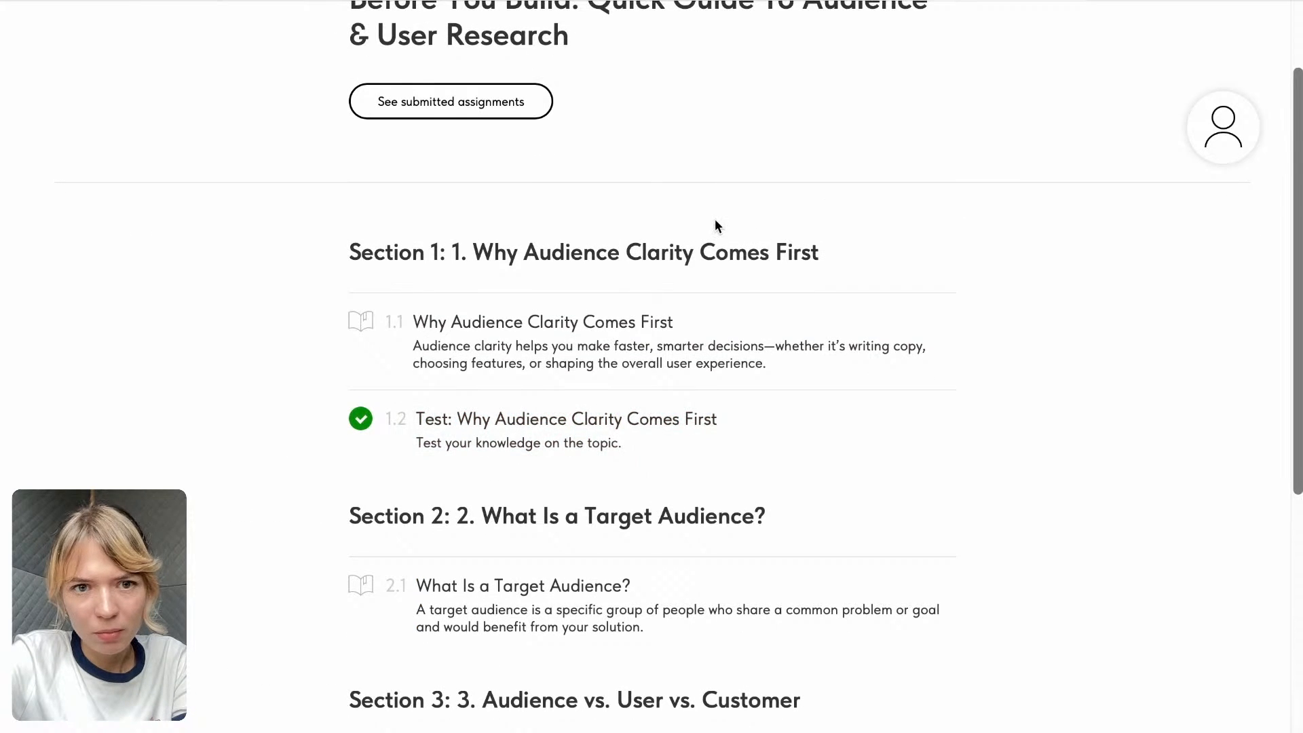
scroll(715, 224, "down", 5)
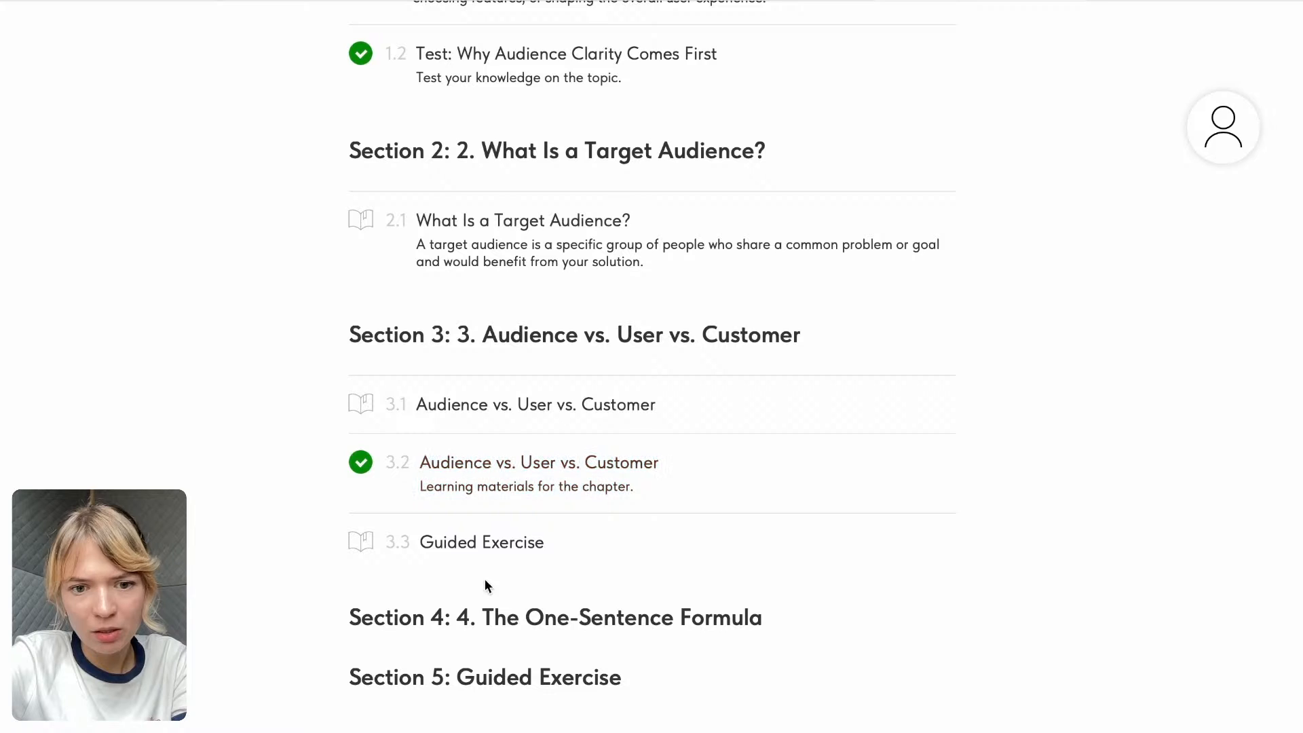
left_click(493, 545)
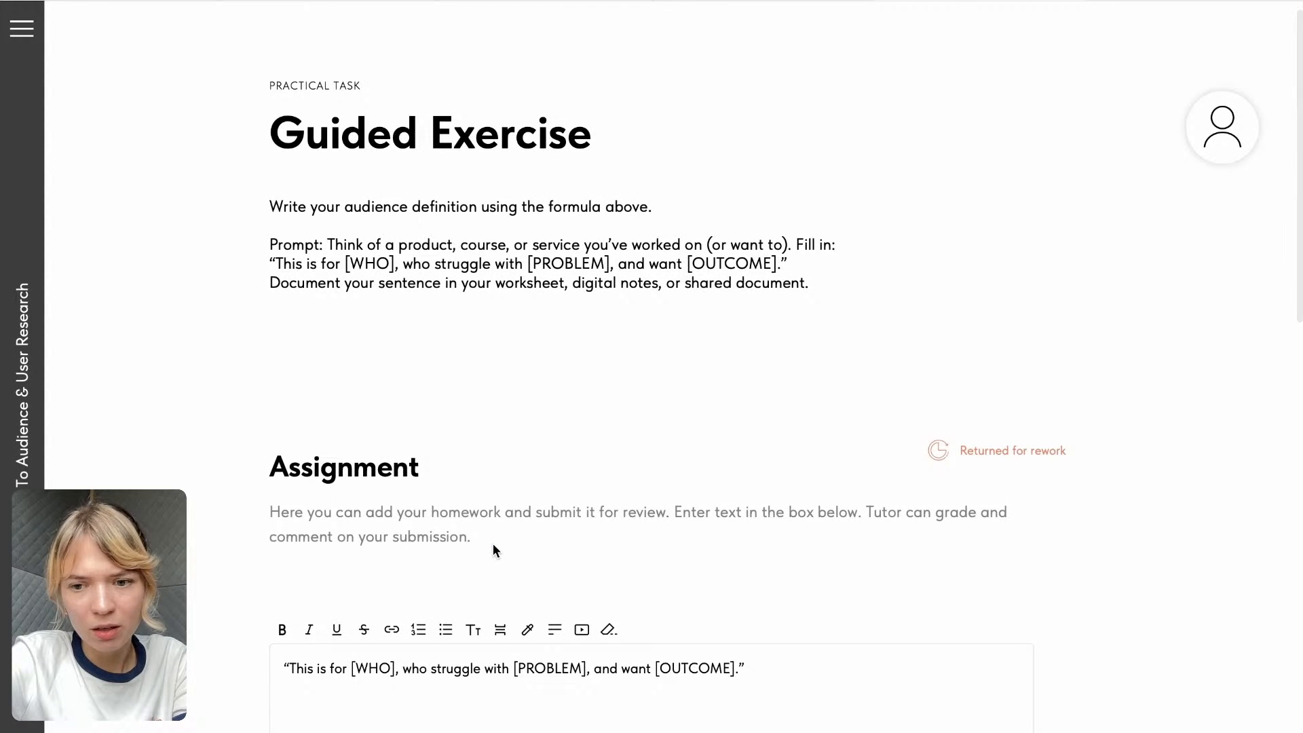
scroll(493, 544, "down", 3)
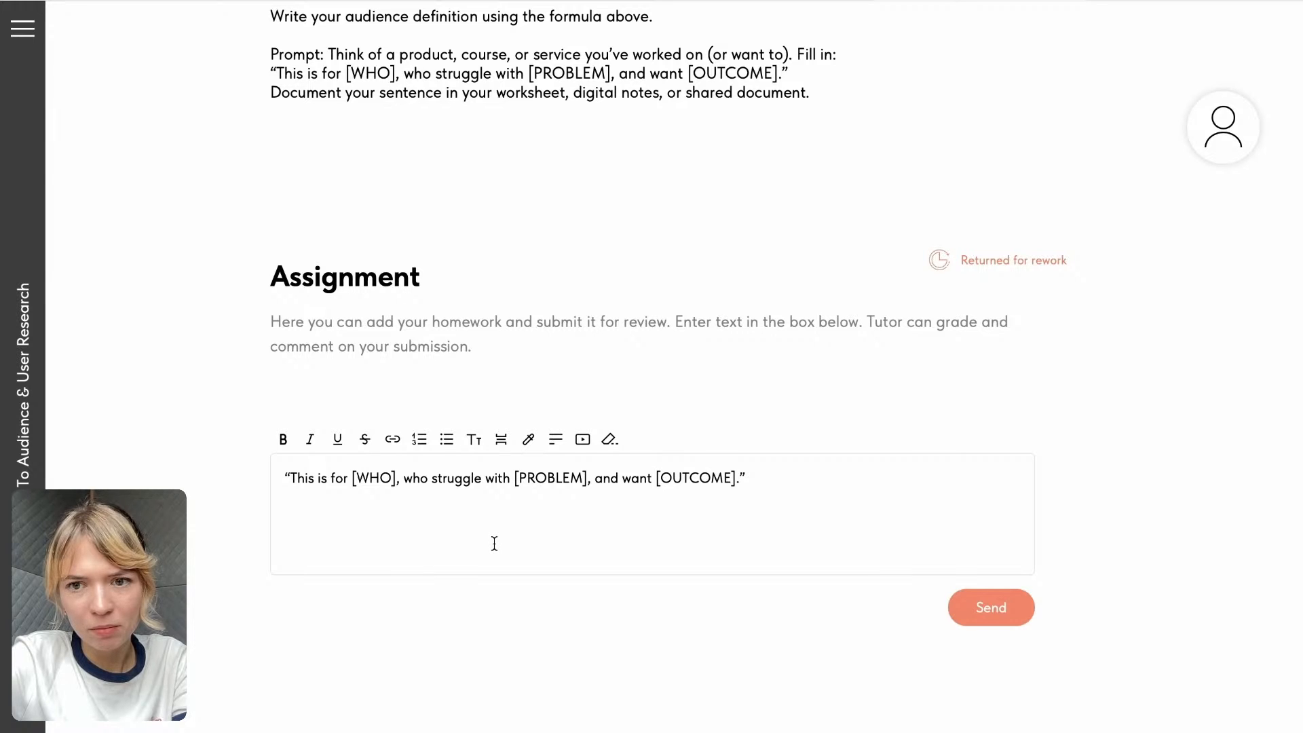
scroll(495, 543, "down", 8)
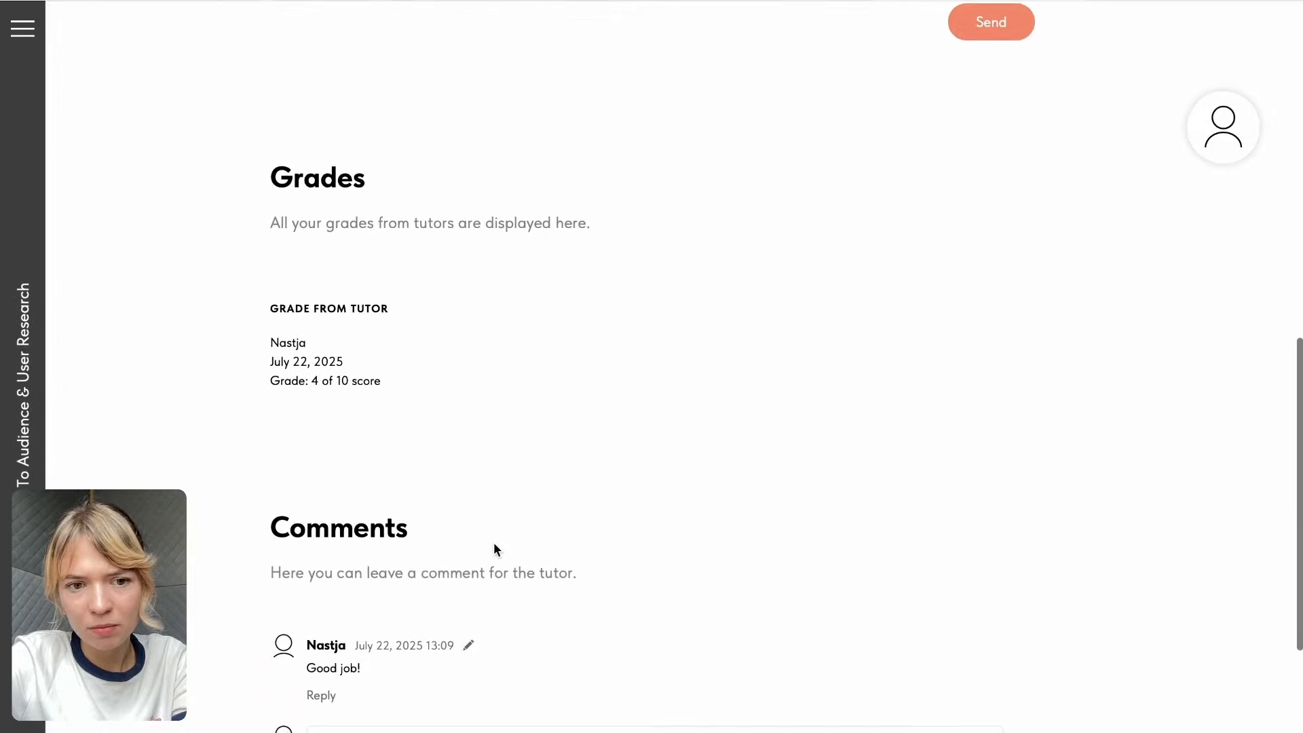
scroll(494, 549, "down", 3)
scroll(494, 549, "up", 3)
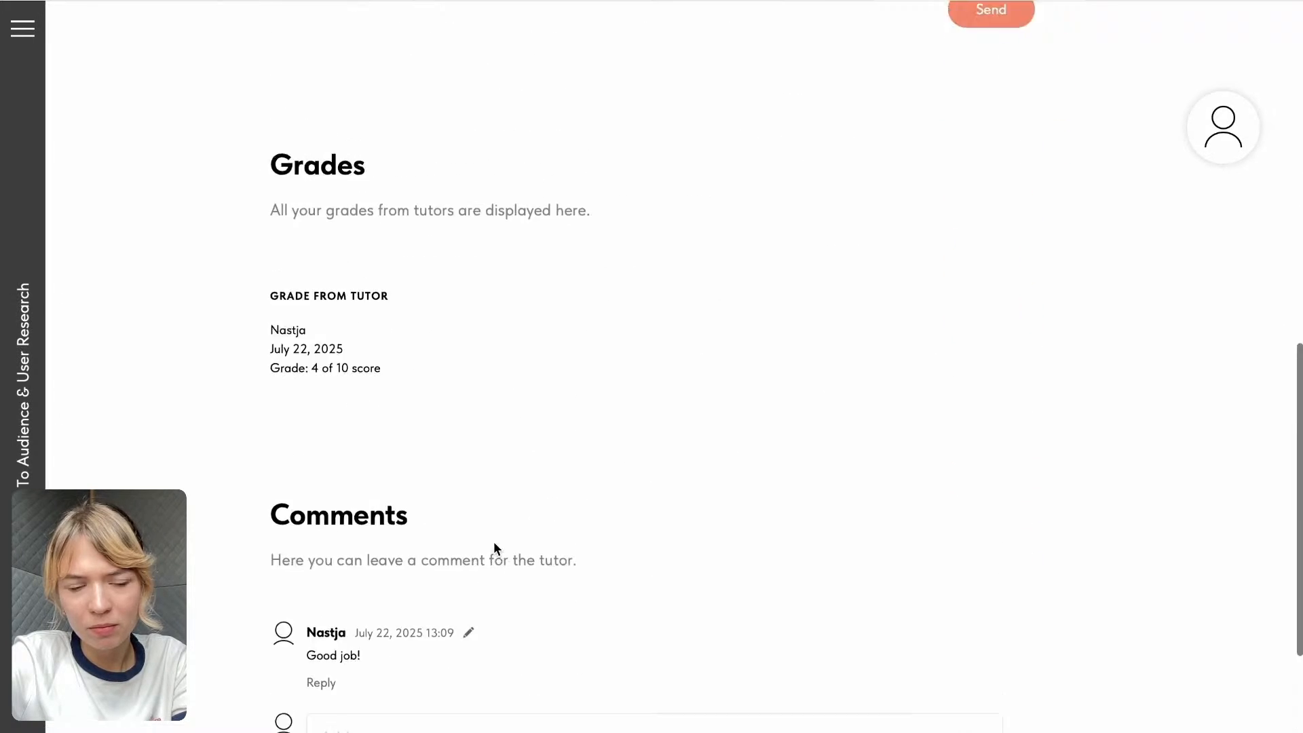
scroll(494, 549, "up", 7)
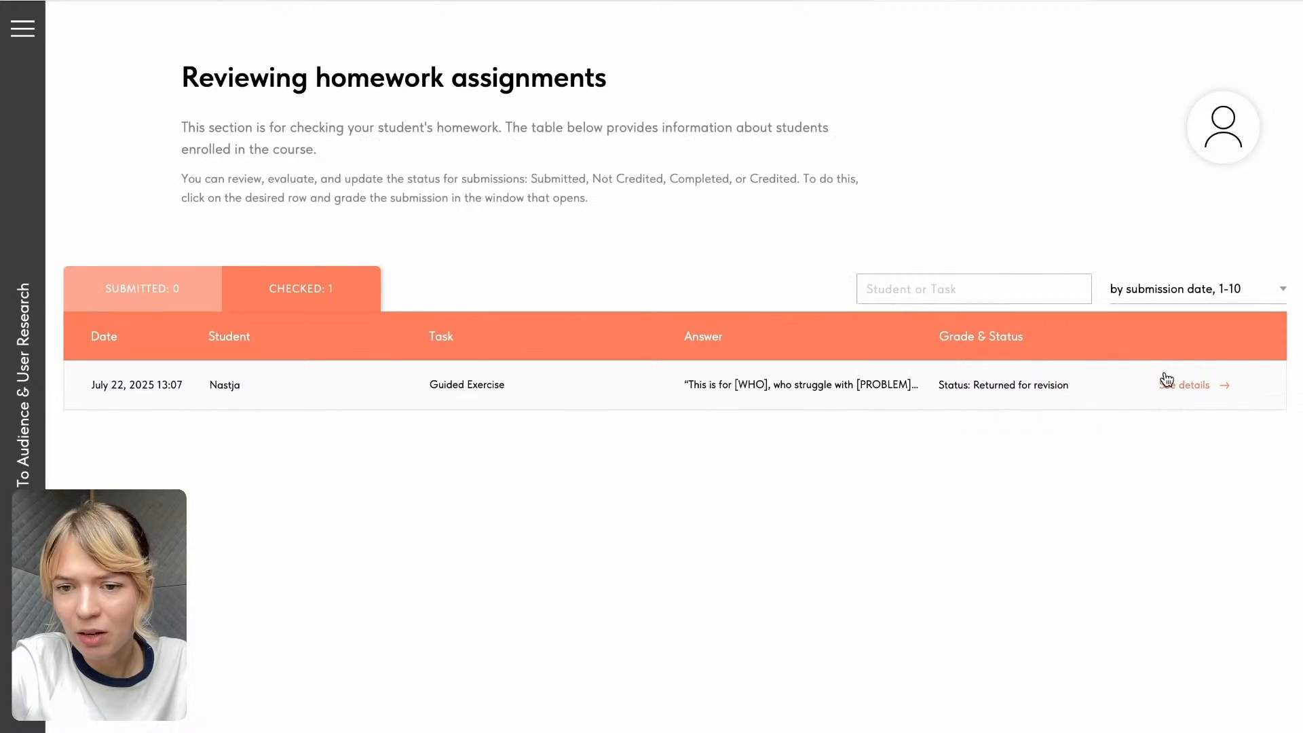
- Review the assignment, grade and comments in the details of the checked Guided Exercise submission, and close them
left_click(1203, 406)
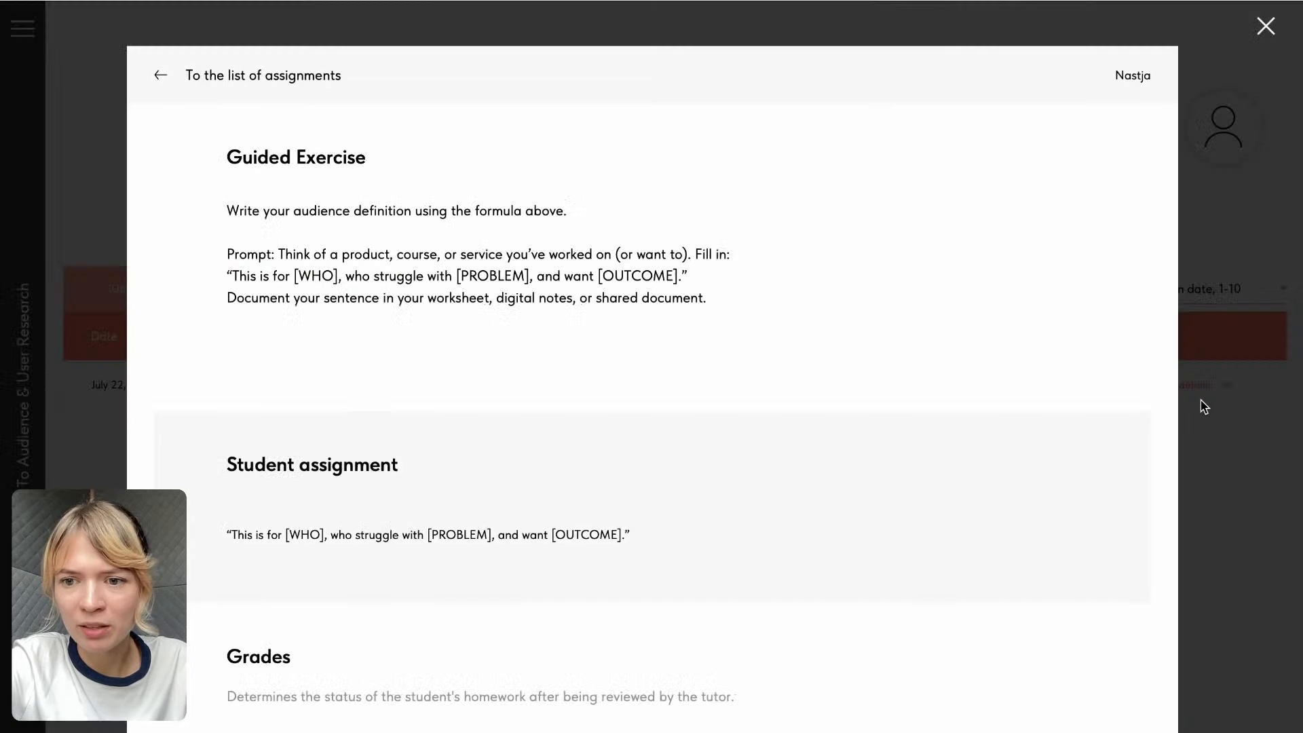
scroll(877, 423, "down", 8)
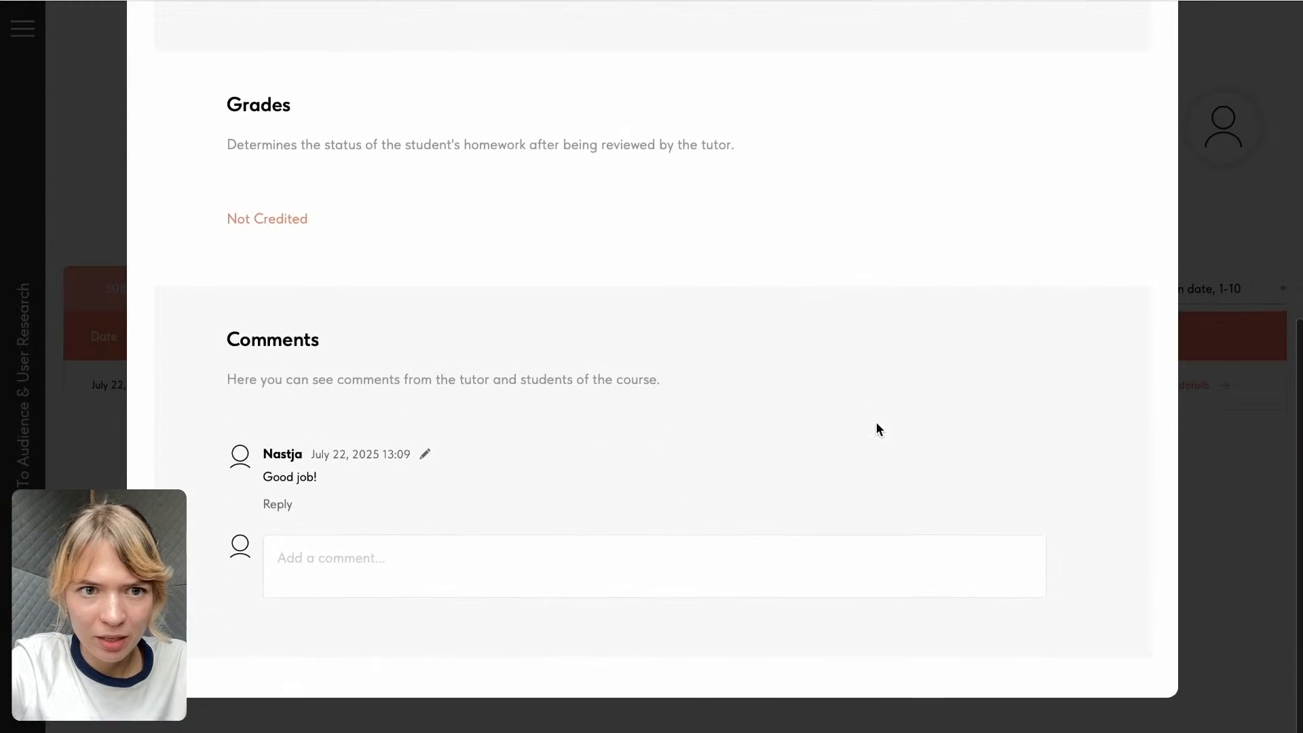
scroll(272, 220, "up", 8)
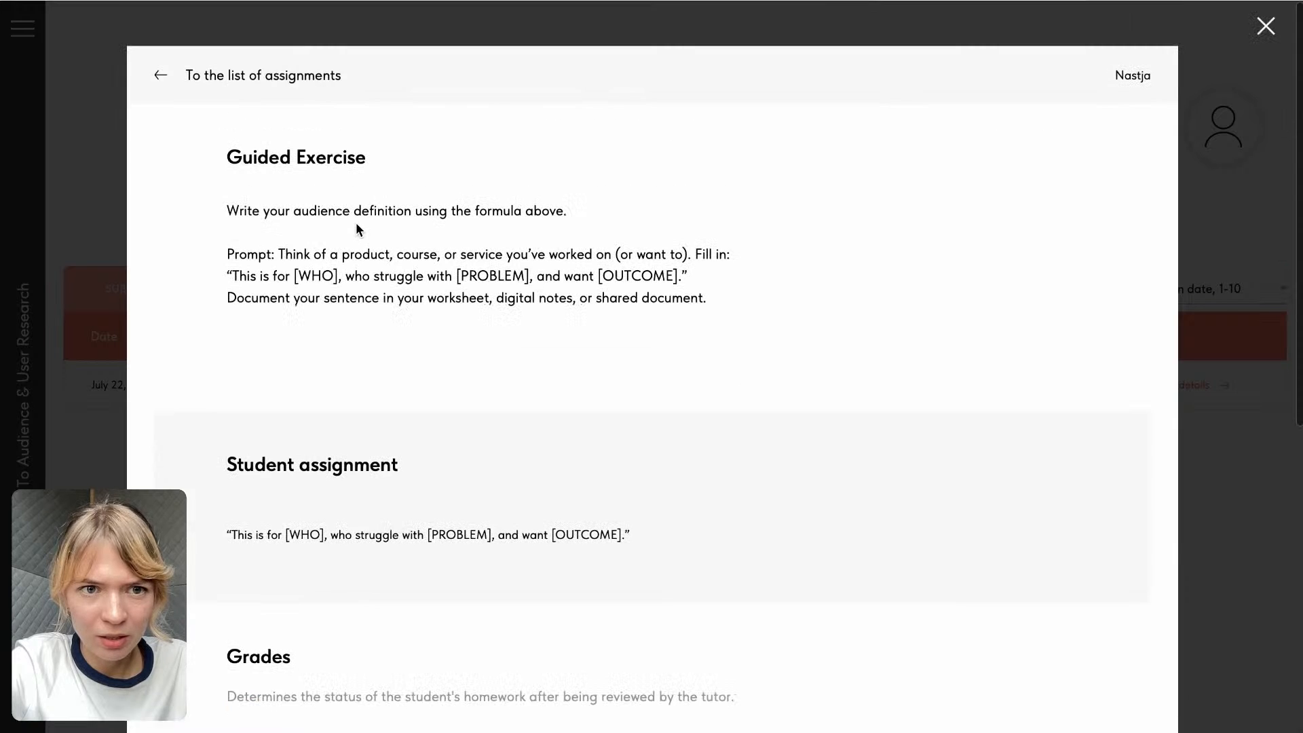
left_click(1220, 150)
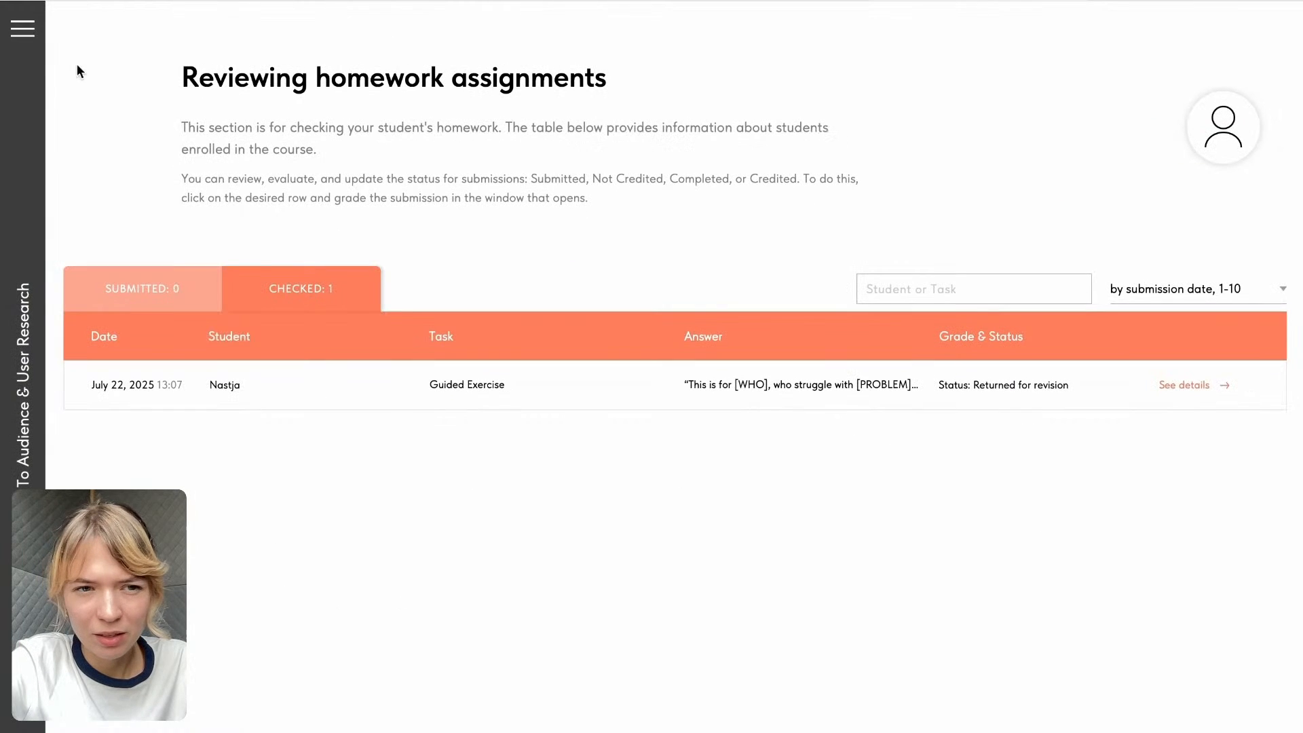
left_click(990, 386)
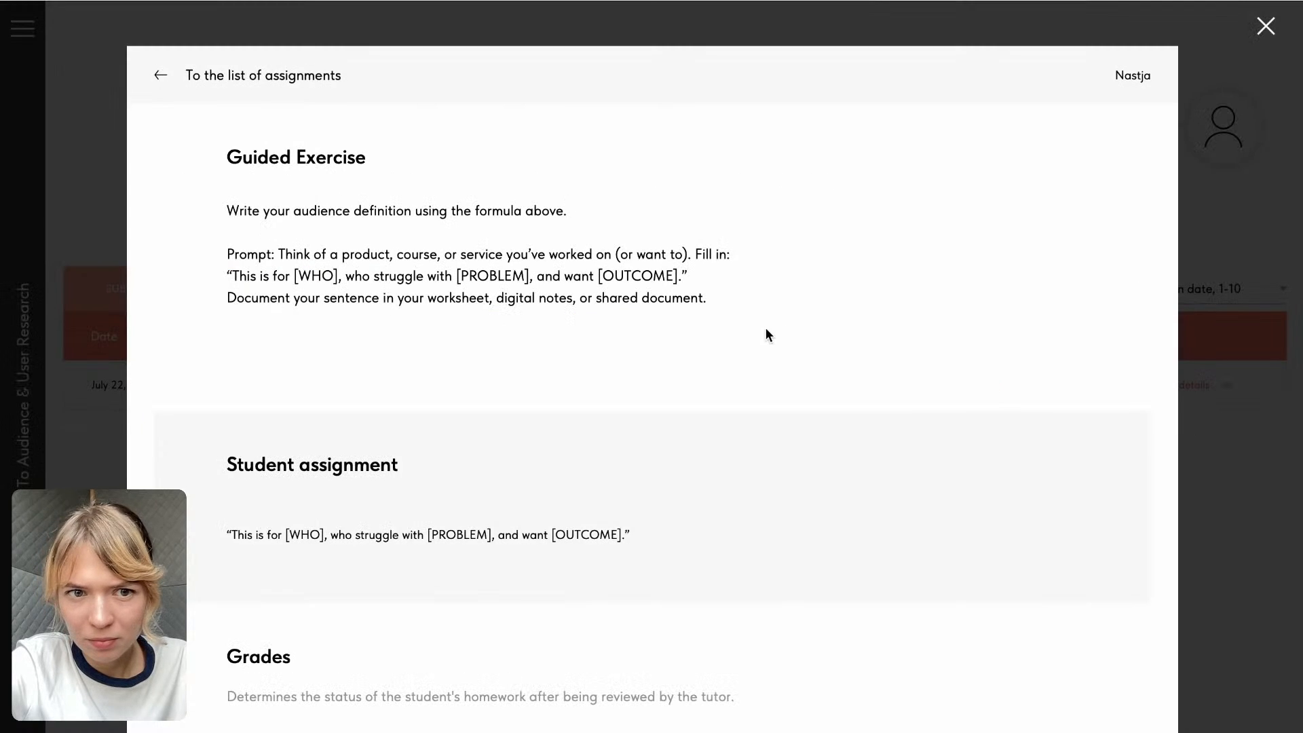
scroll(759, 346, "down", 6)
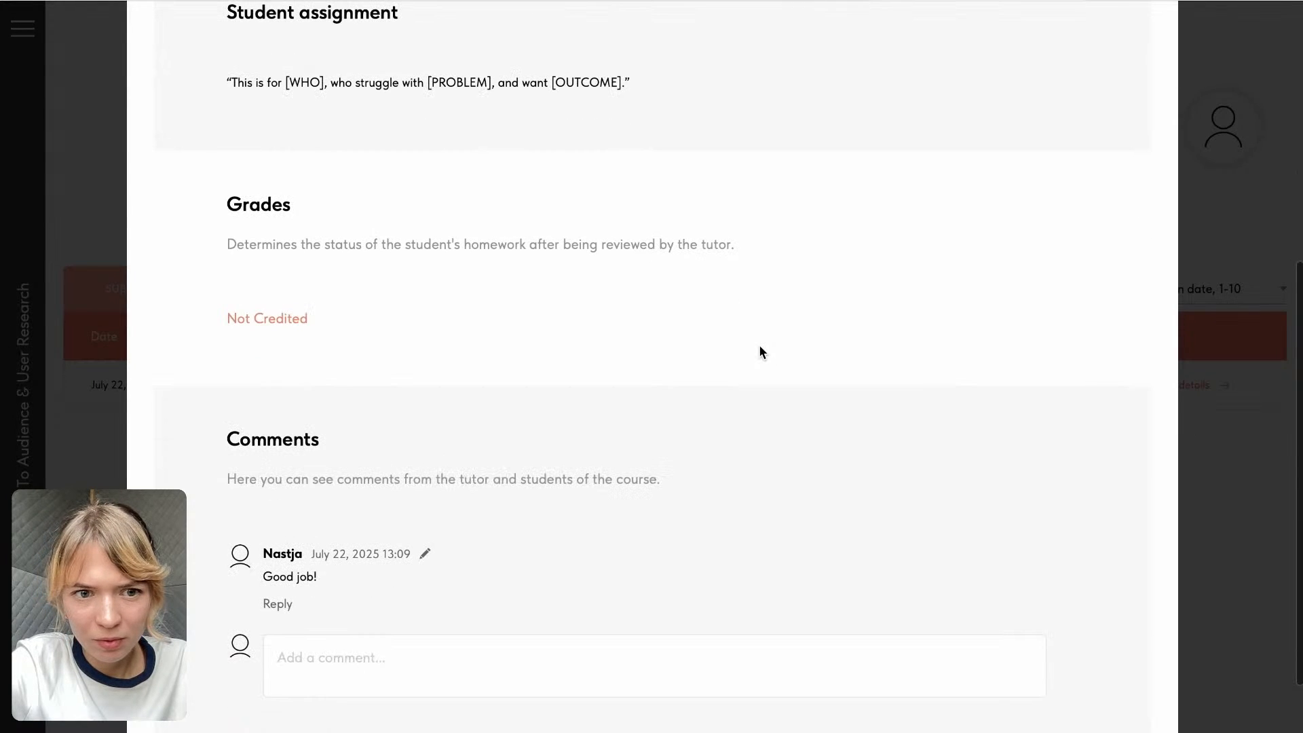
scroll(251, 312, "down", 2)
scroll(251, 313, "up", 3)
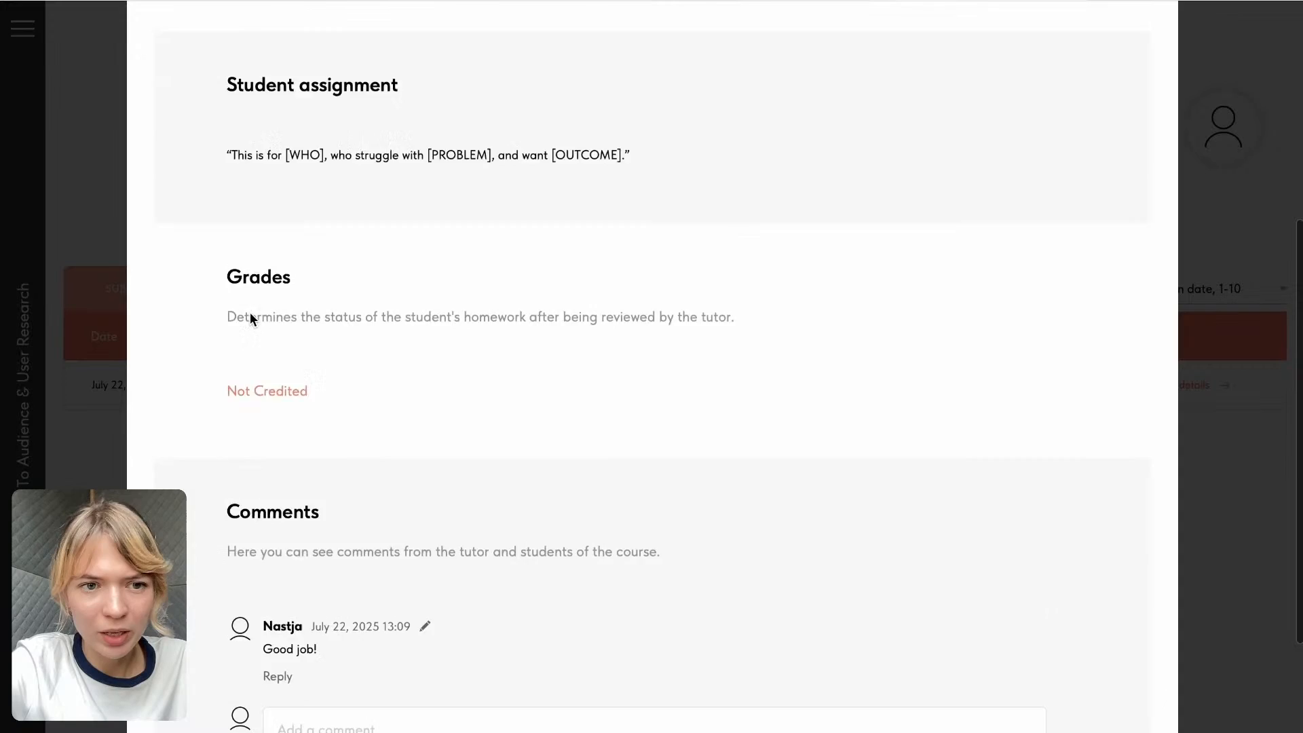
left_click(79, 151)
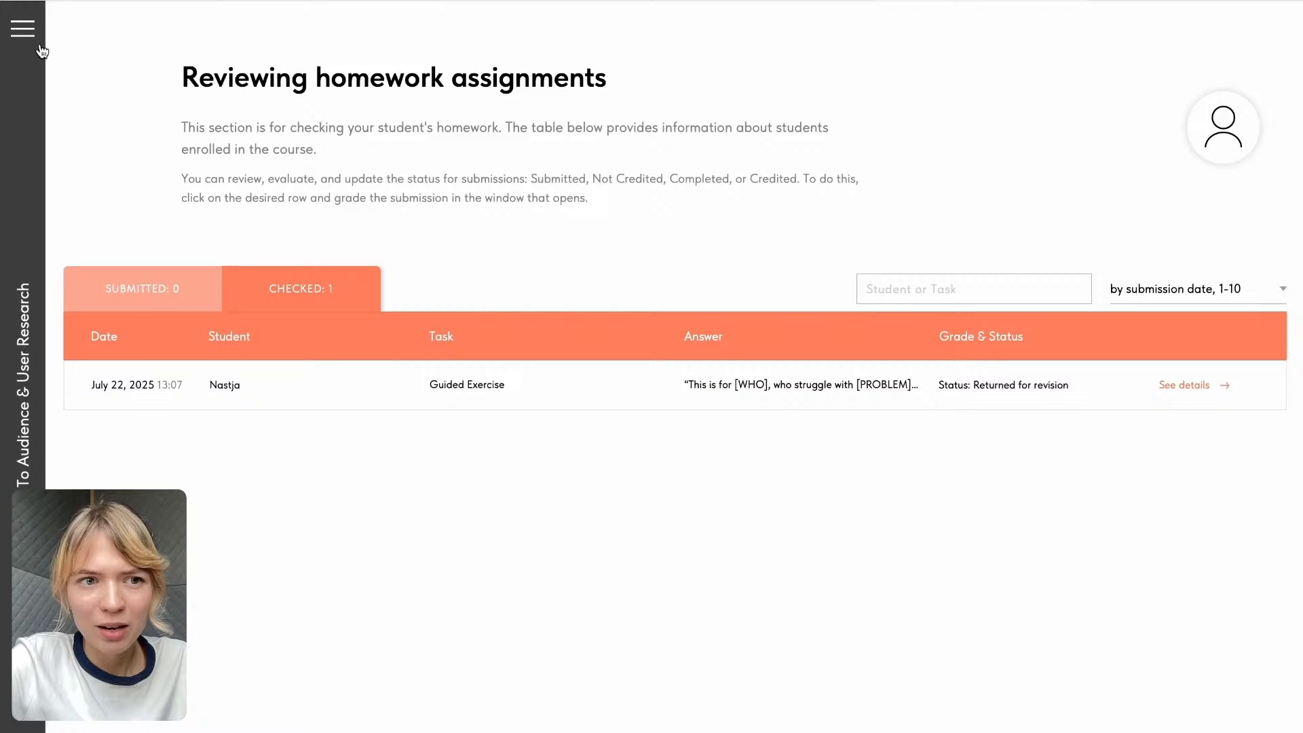
- Return to the course overview and open the Guided Exercise lecture at its assignment section
left_click(39, 46)
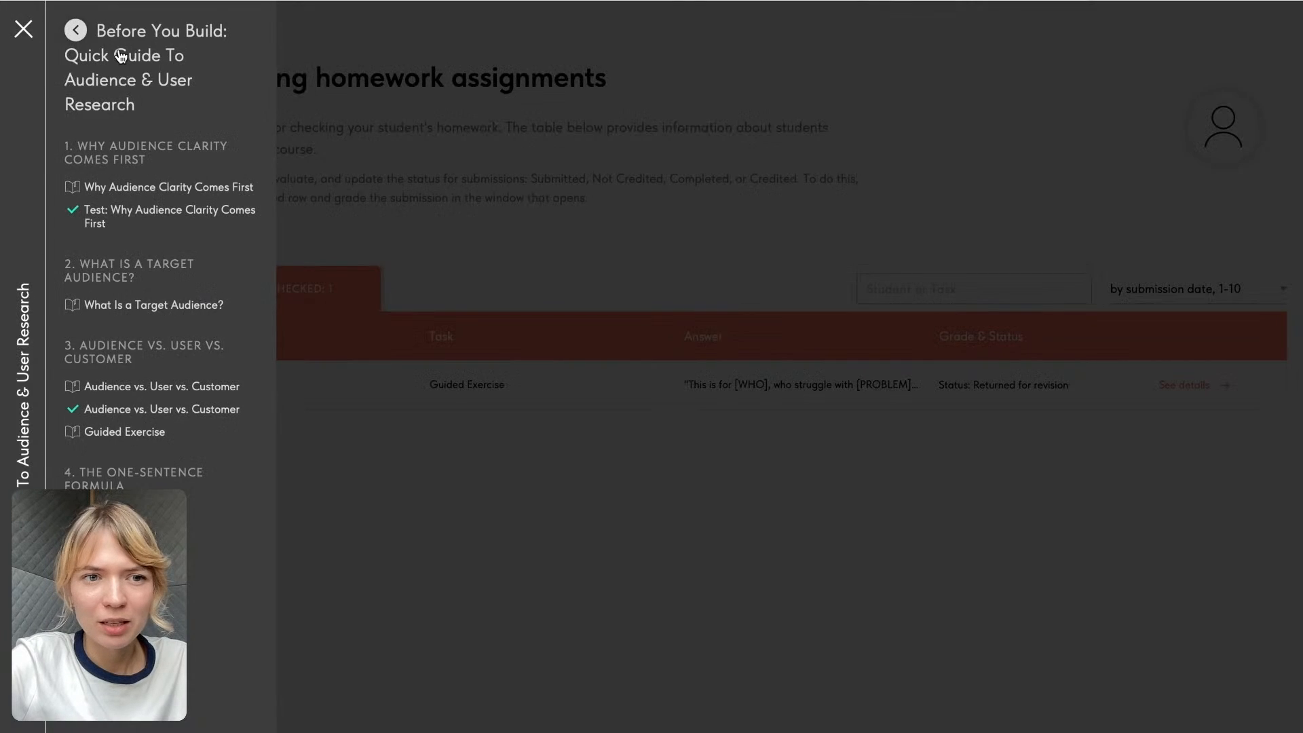
left_click(118, 51)
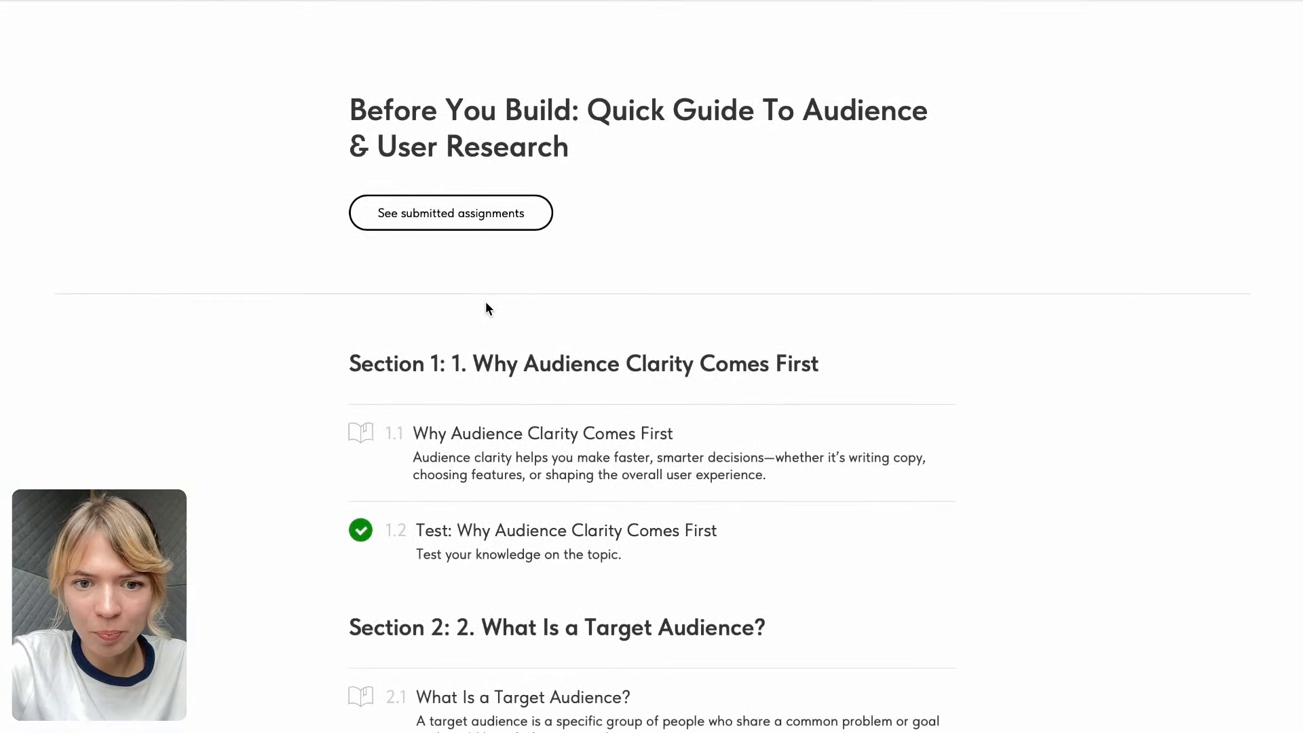
scroll(486, 309, "down", 2)
scroll(442, 311, "down", 3)
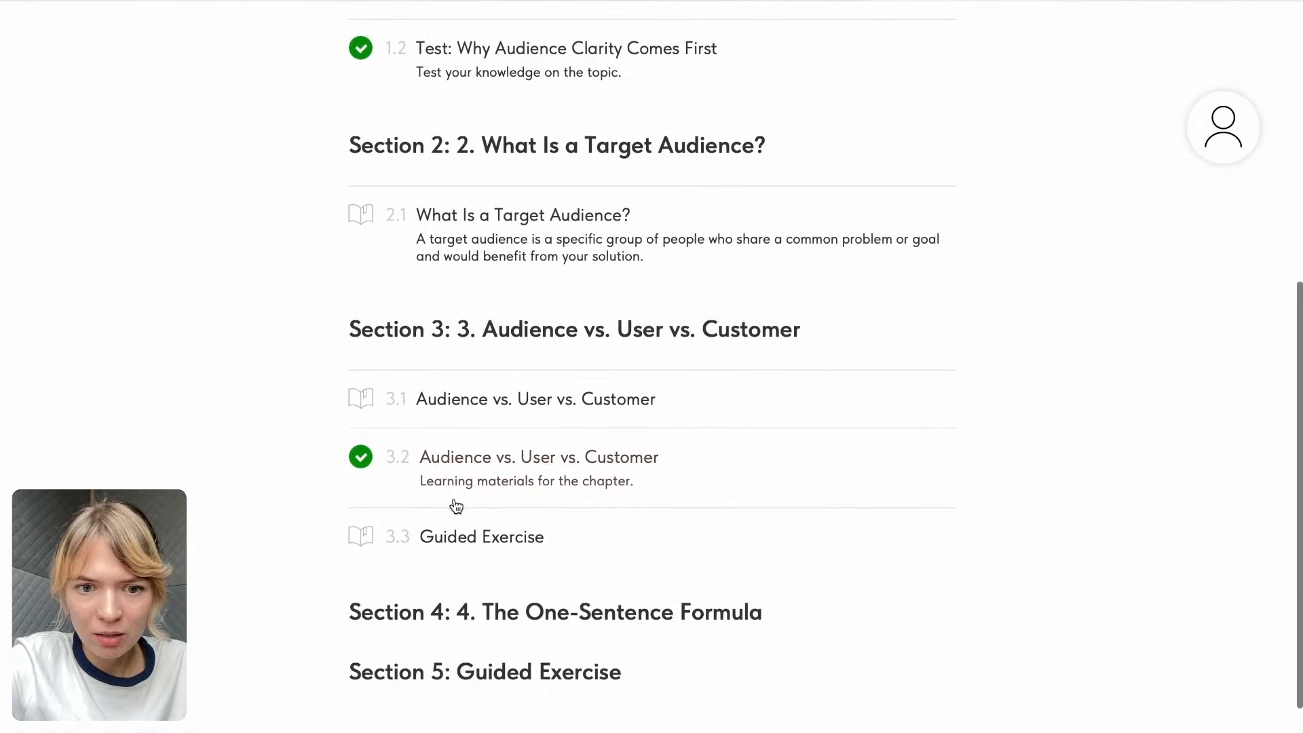
left_click(459, 540)
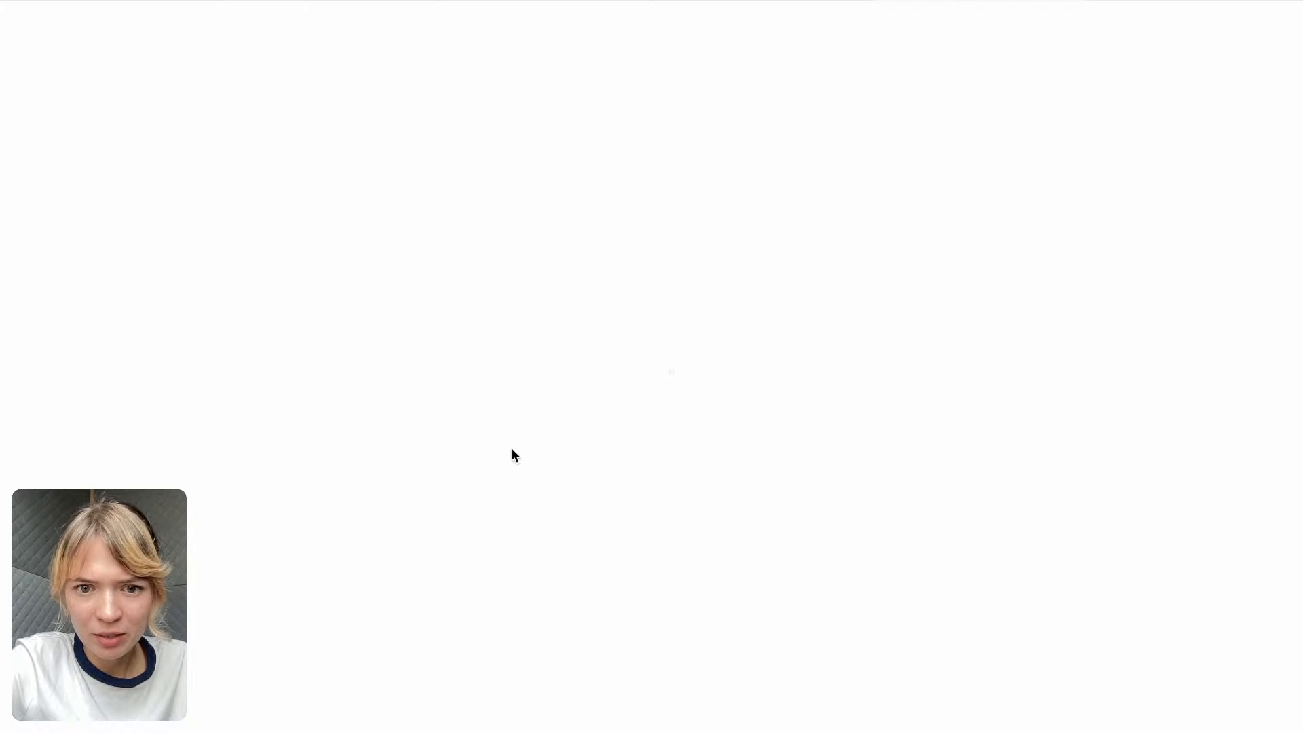
scroll(509, 468, "down", 5)
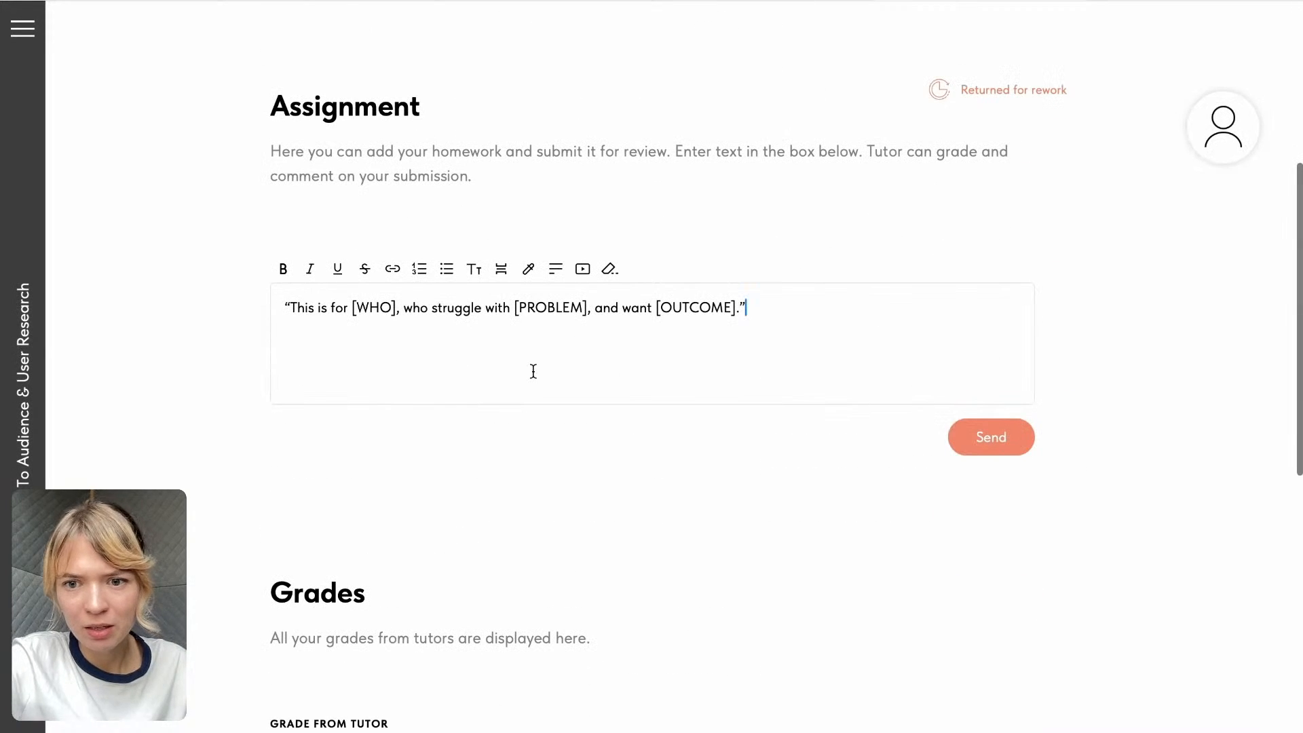
- Add the line "sedyuweywehxbfkjsh" below the existing Guided Exercise answer and resubmit the homework for review
key("Return")
type("sedyuweywe")
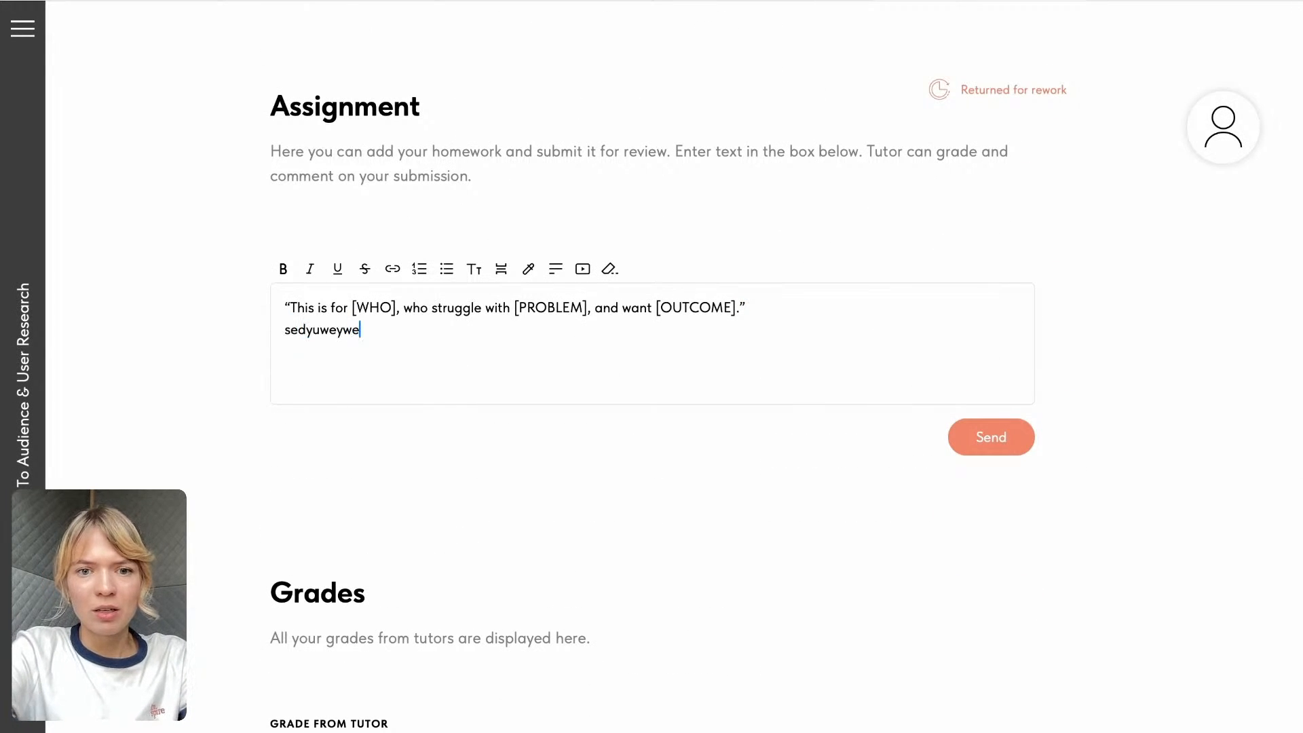
type("hxbfkjsh")
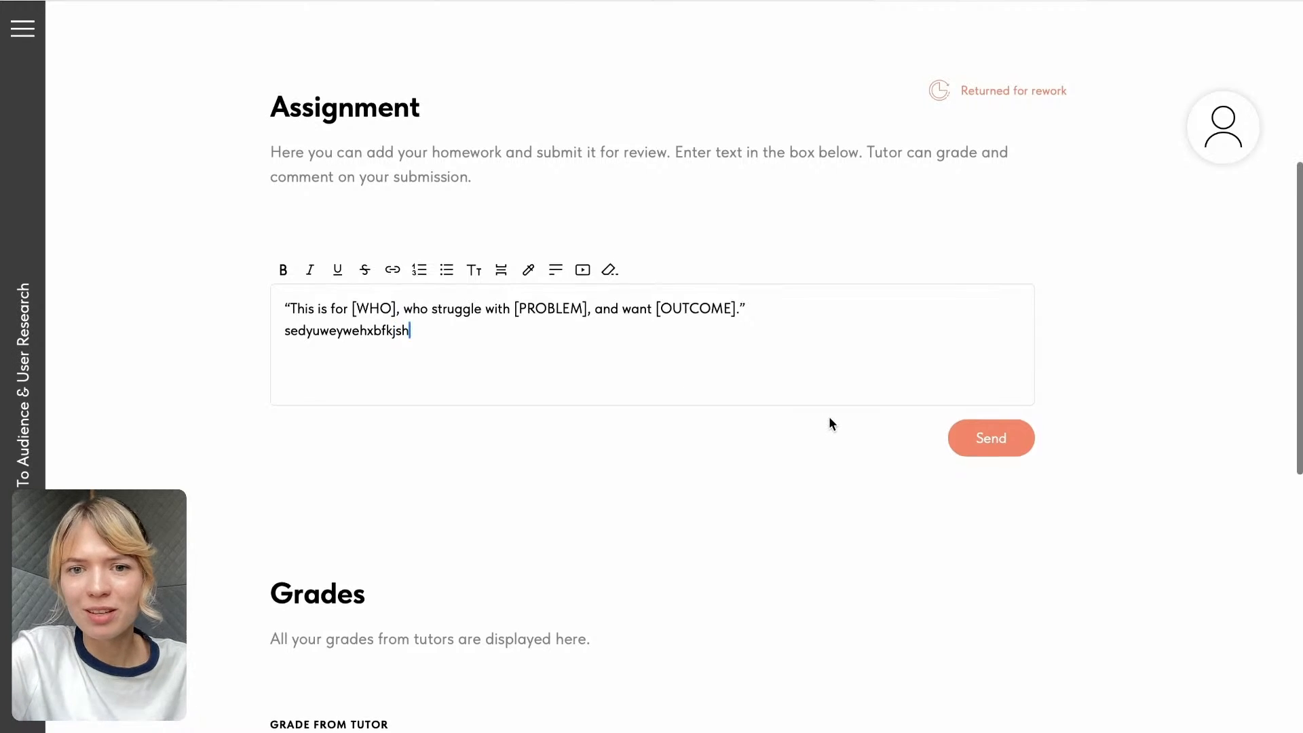
scroll(721, 212, "up", 5)
scroll(867, 486, "down", 3)
left_click(988, 601)
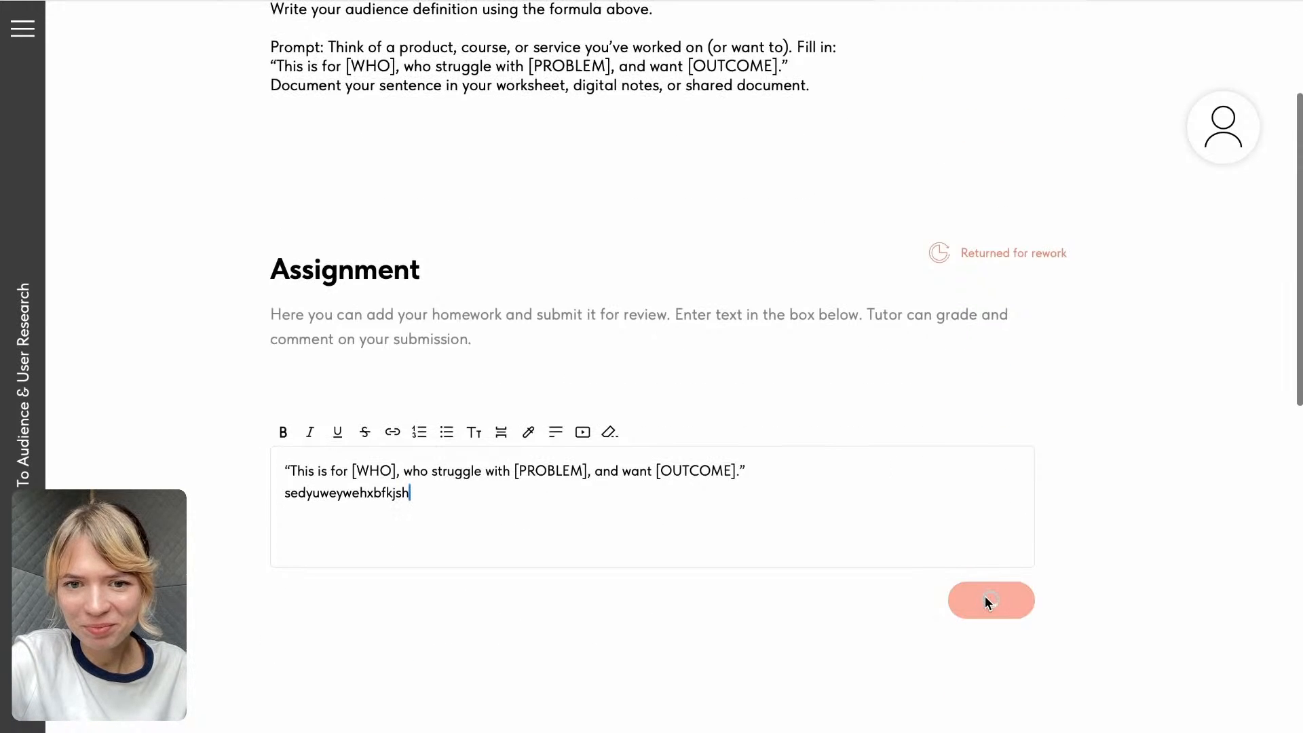
scroll(889, 367, "down", 3)
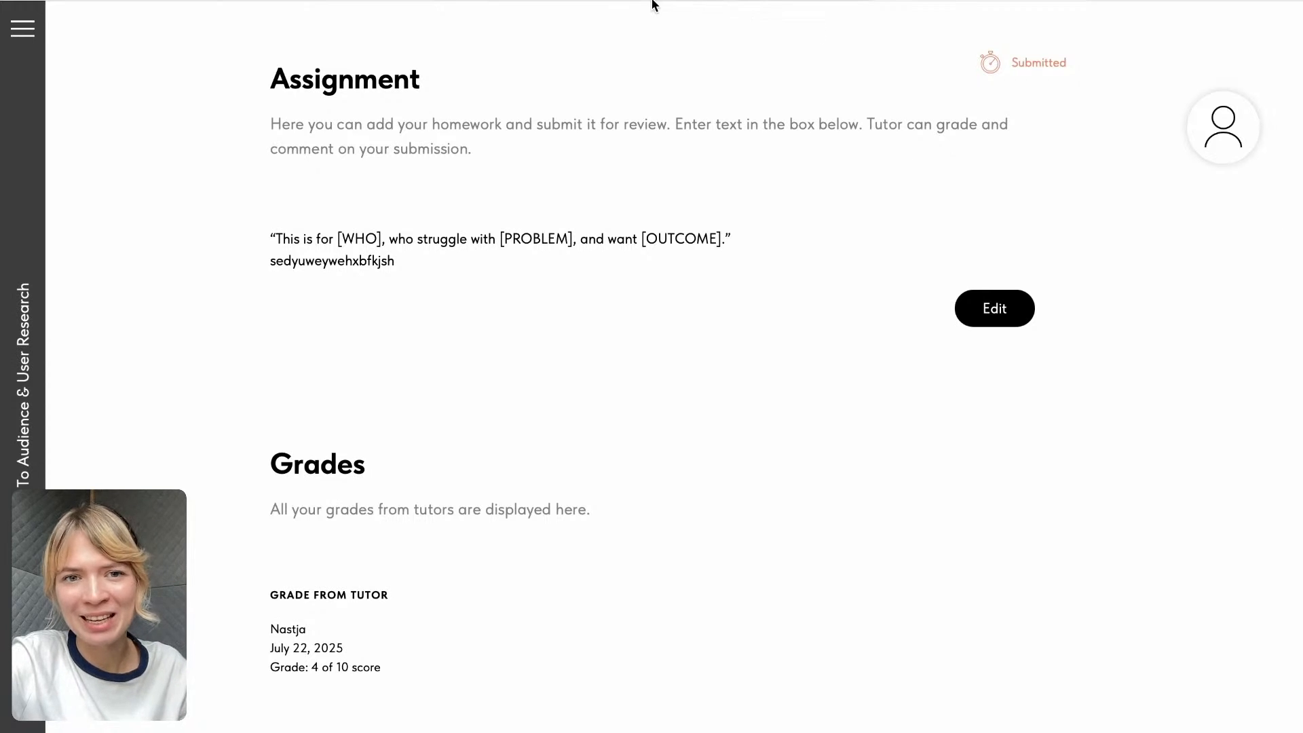
- Go back to the course overview and open the details of the resubmitted Guided Exercise from the submitted assignments
scroll(993, 160, "up", 4)
left_click(20, 30)
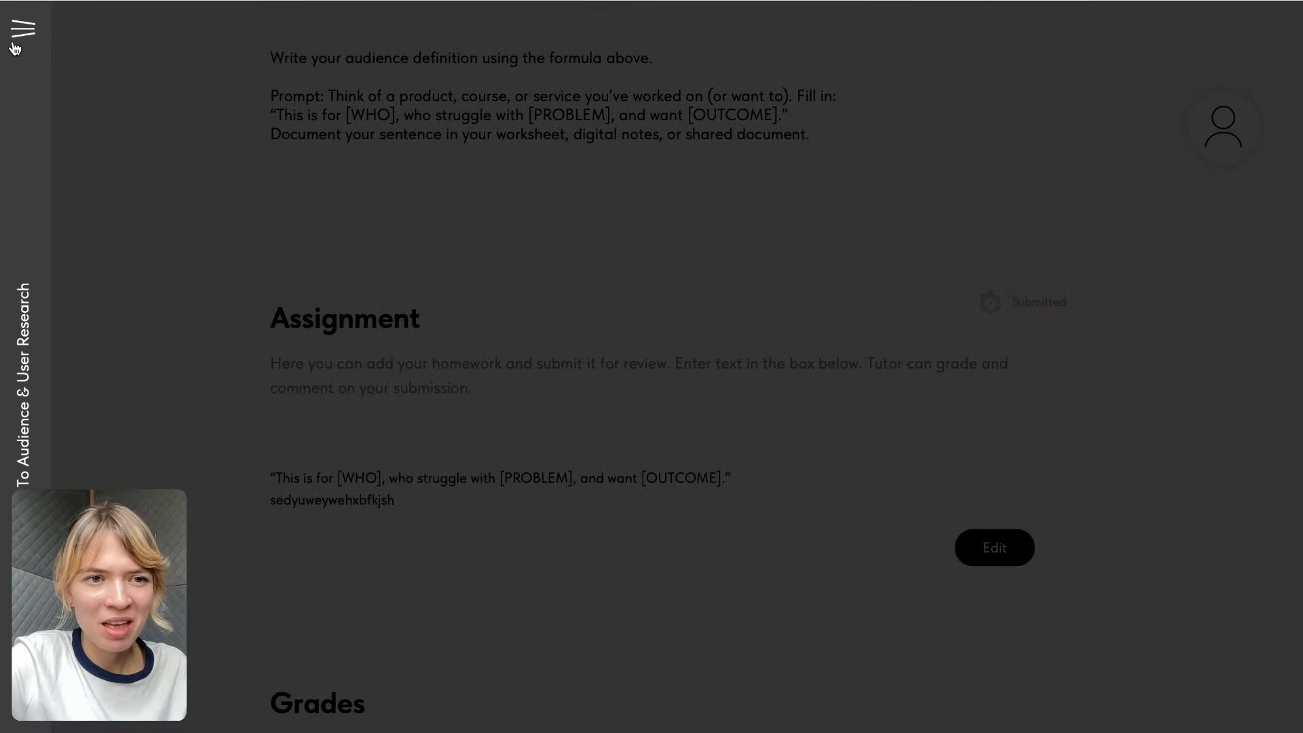
left_click(112, 76)
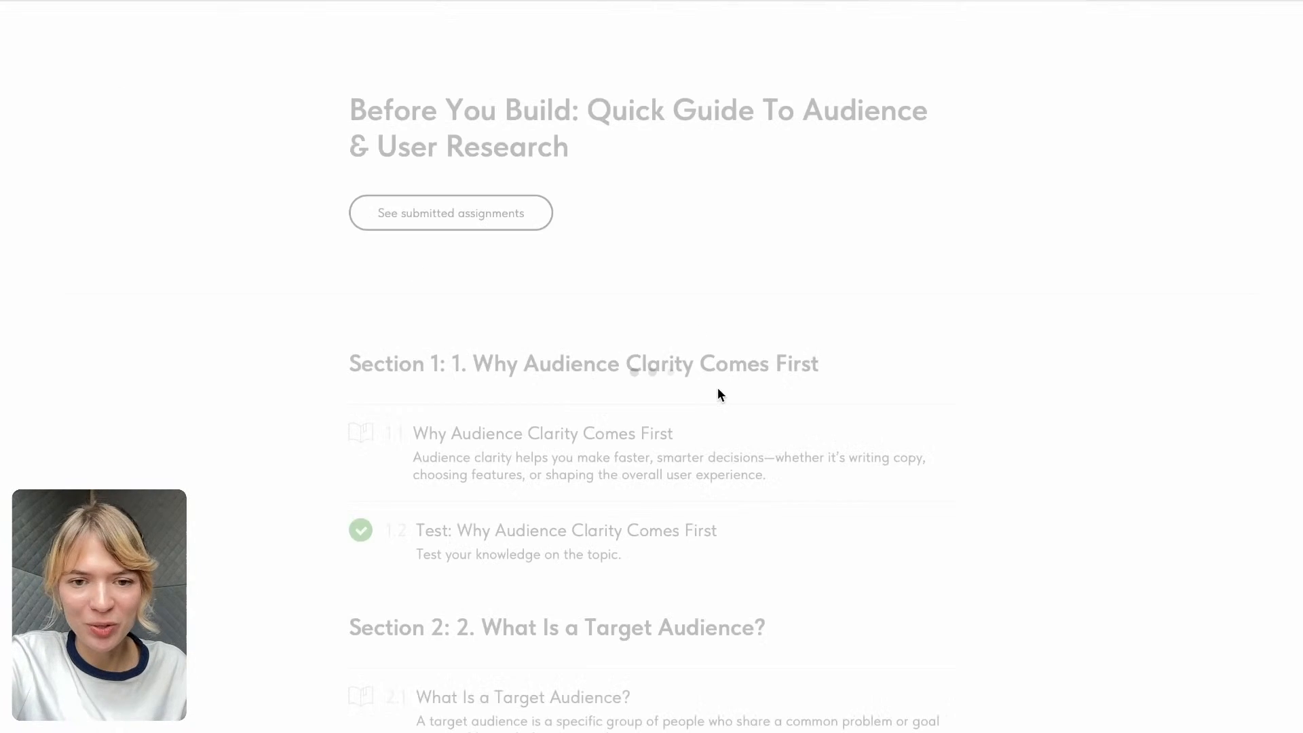
left_click(386, 219)
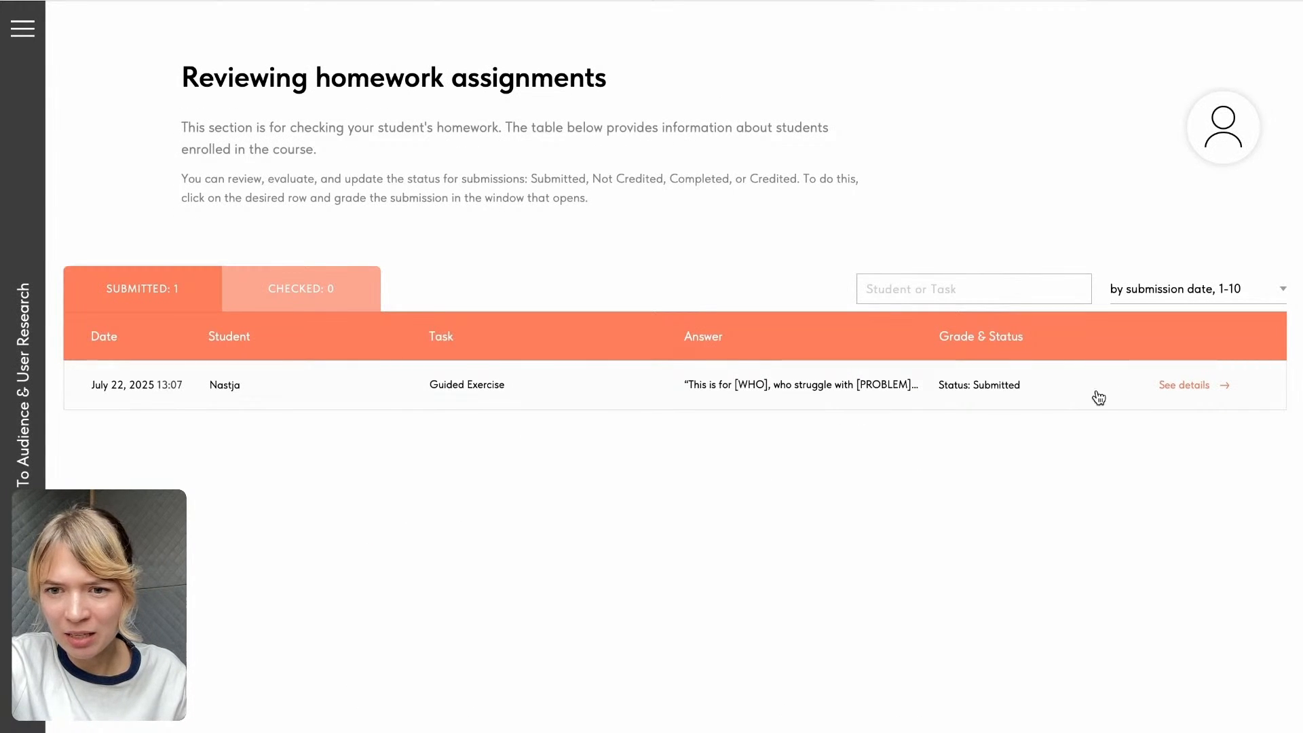
left_click(1203, 393)
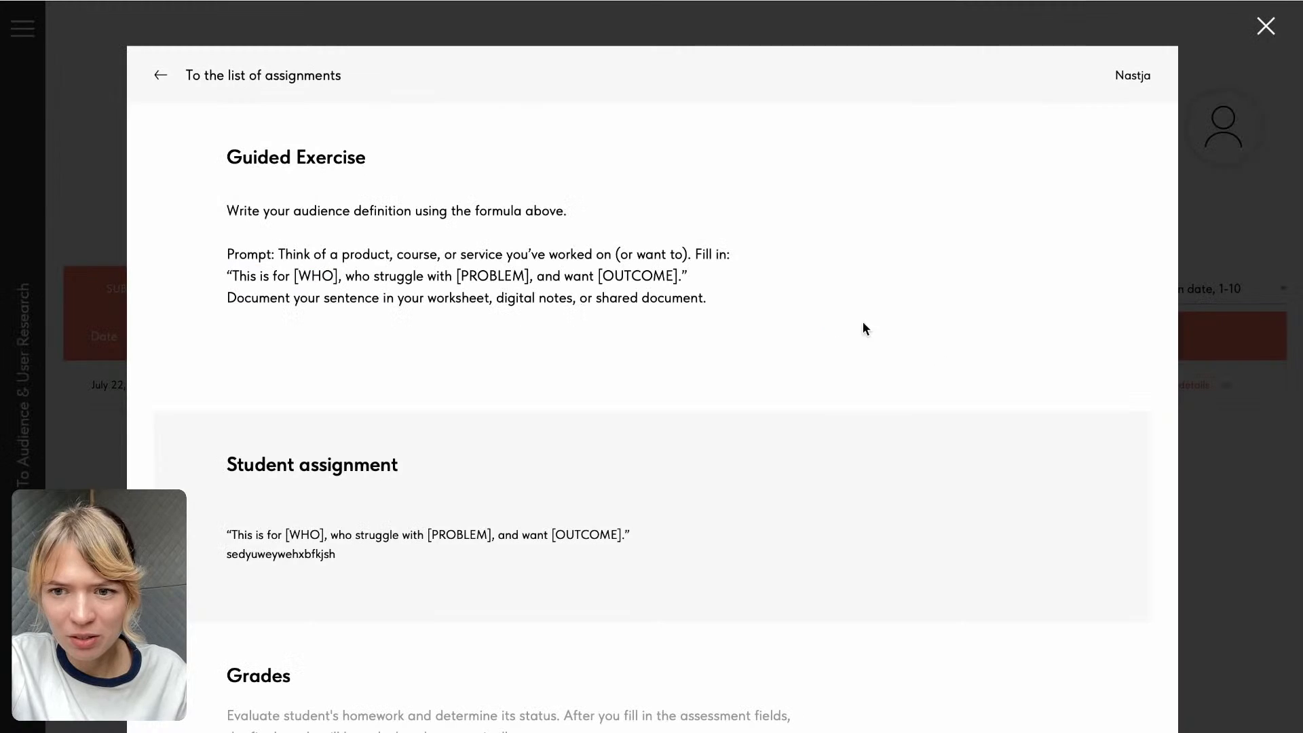
- Review the student's revised answer, rate the work 10 out of 10, and save the result
scroll(975, 331, "down", 2)
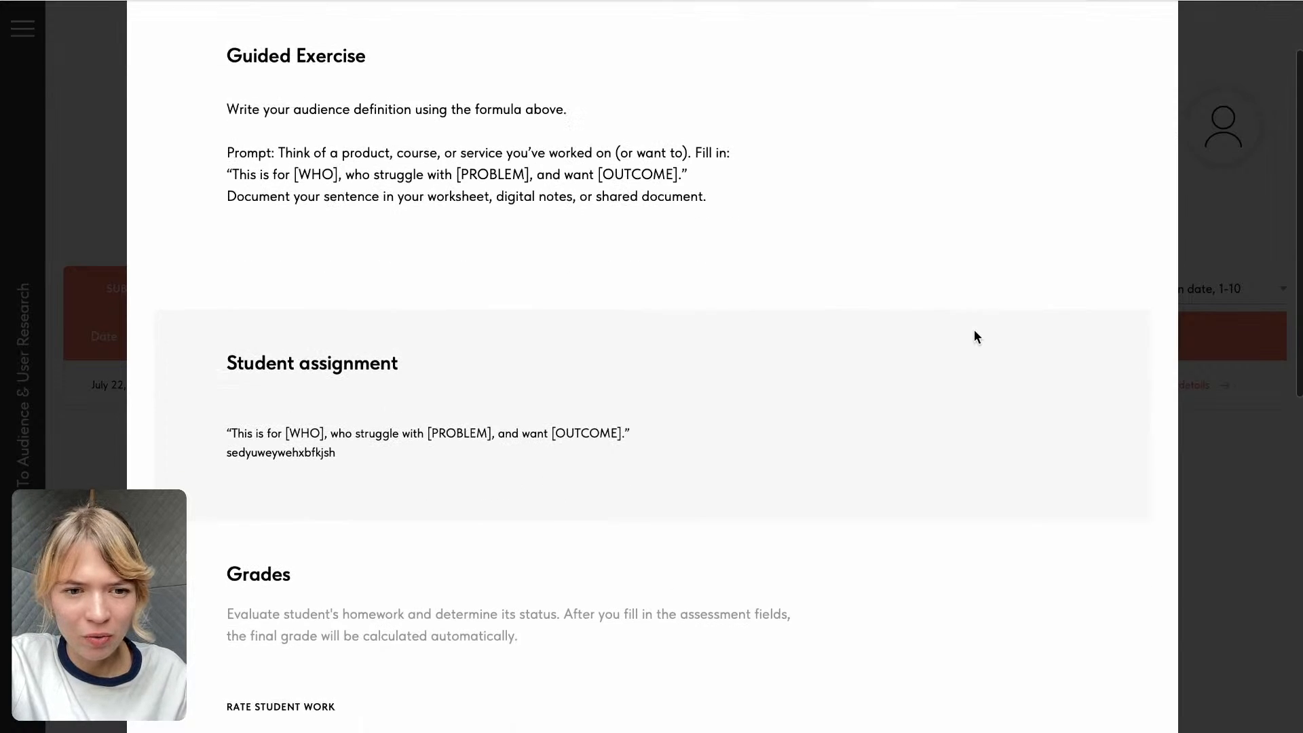
scroll(974, 331, "down", 10)
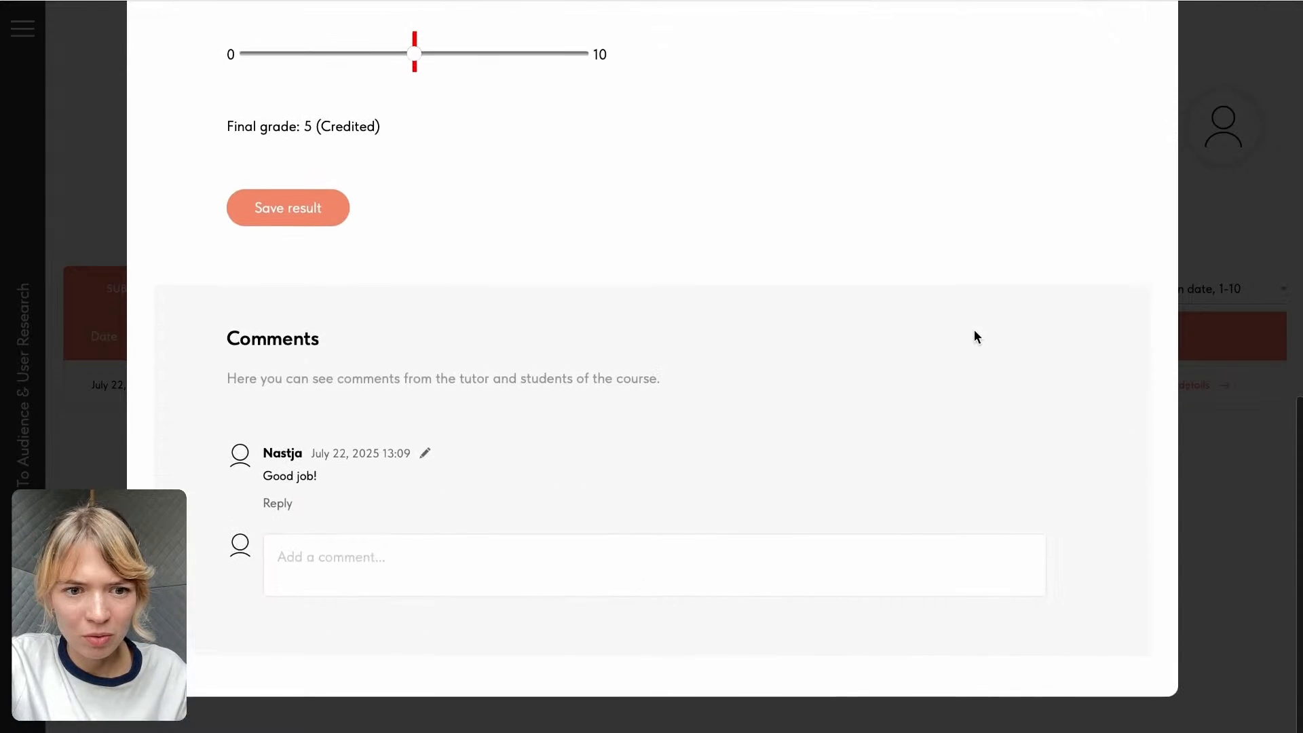
scroll(975, 331, "up", 11)
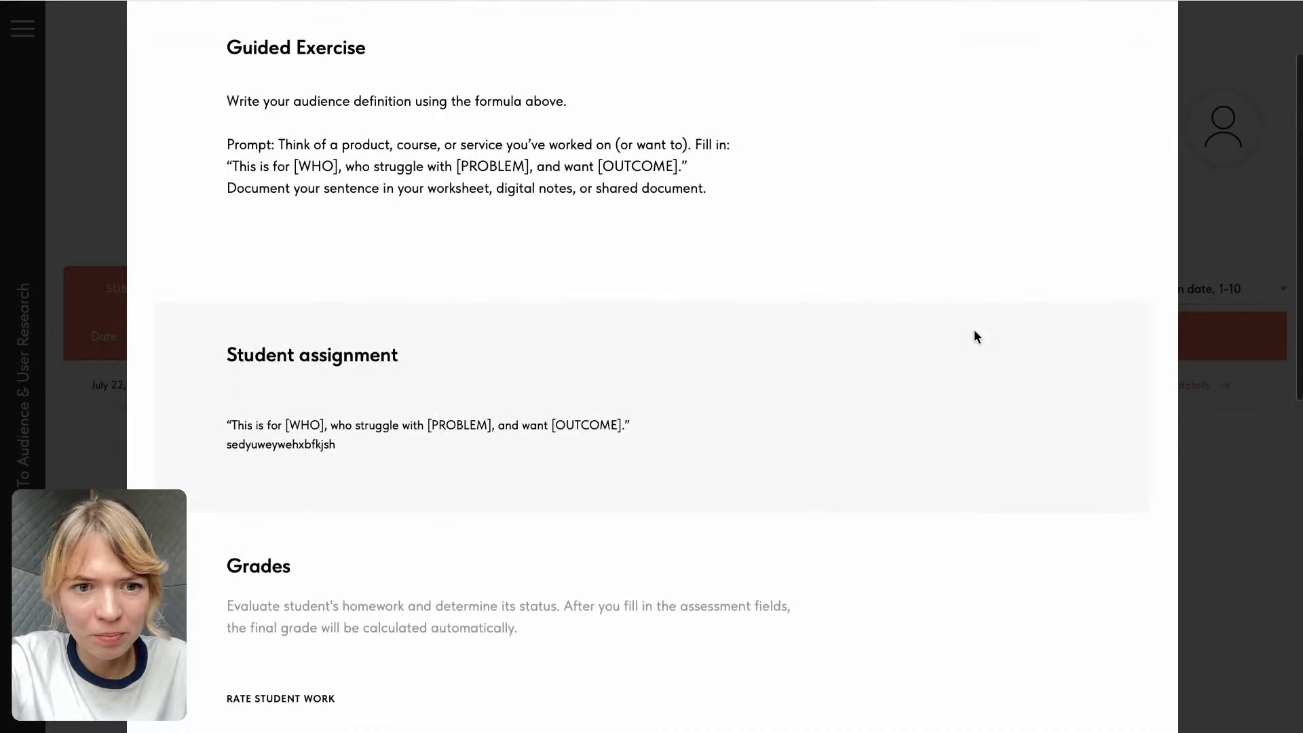
scroll(295, 484, "up", 1)
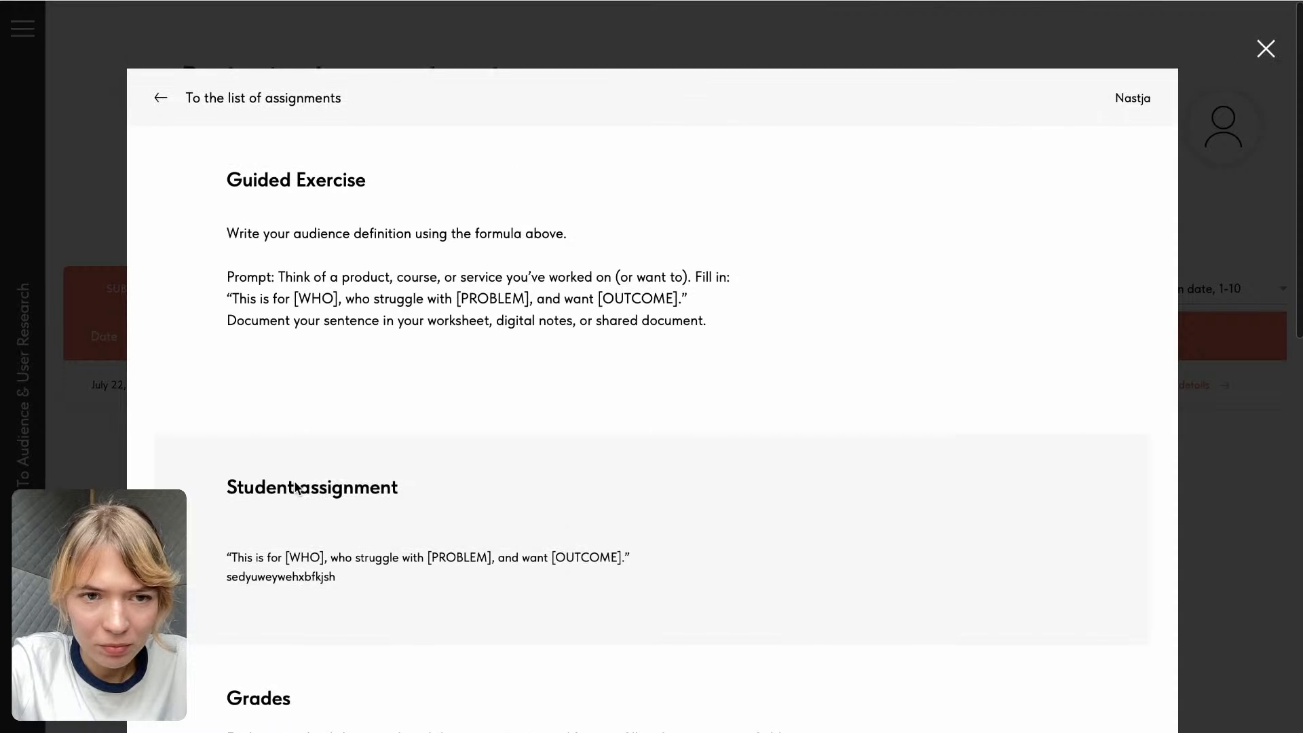
scroll(295, 482, "down", 6)
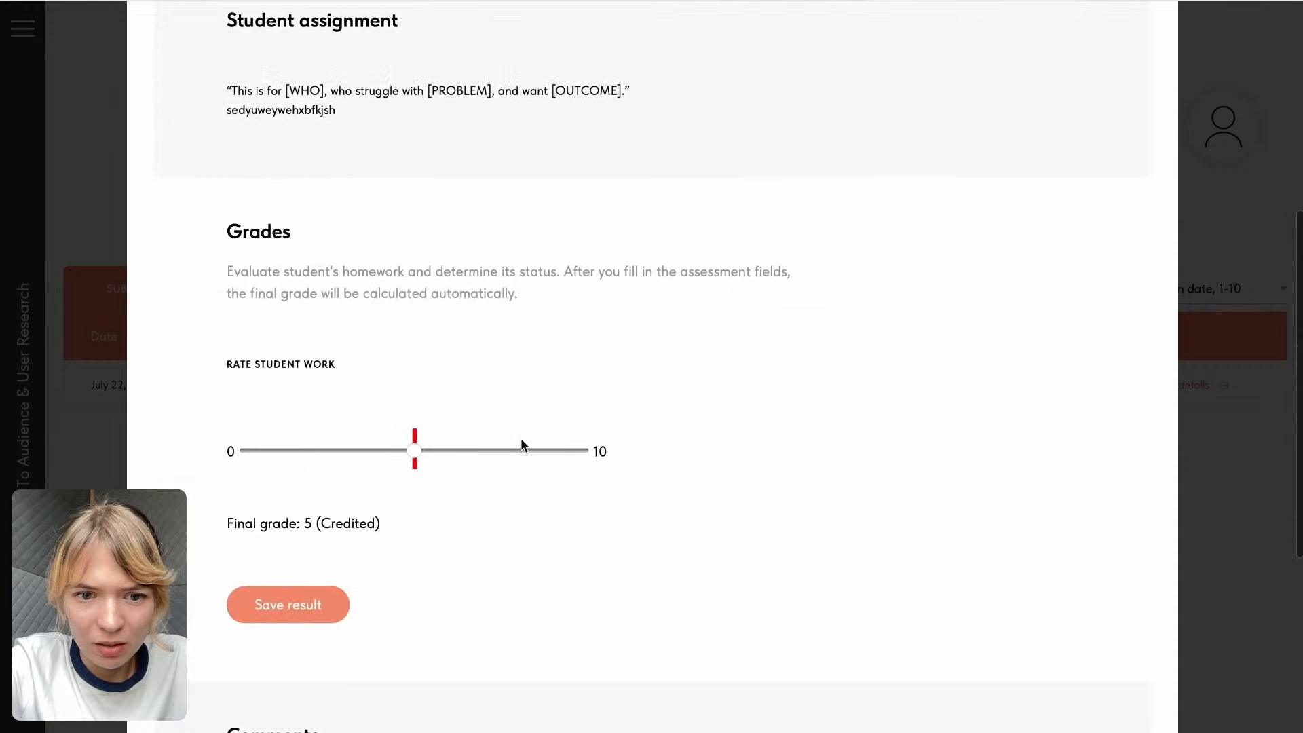
left_click_drag(415, 451, 692, 466)
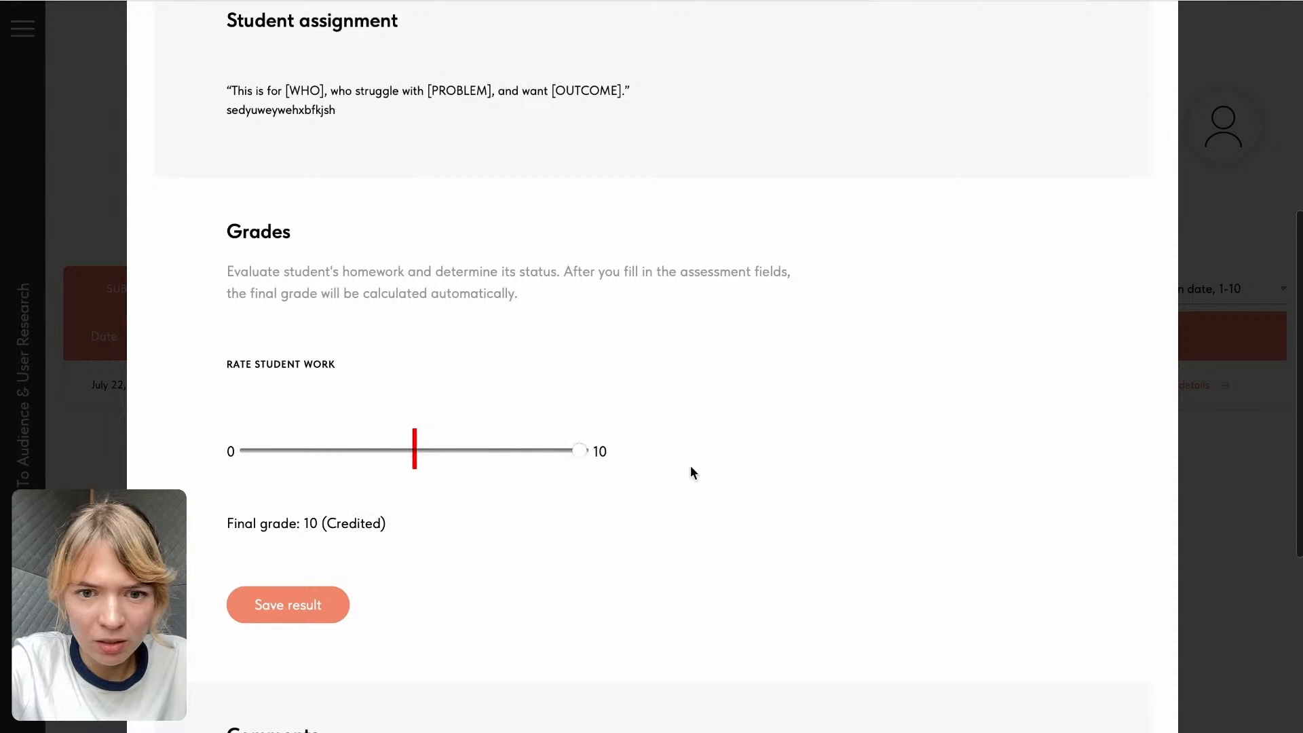
scroll(330, 436, "down", 2)
left_click(286, 469)
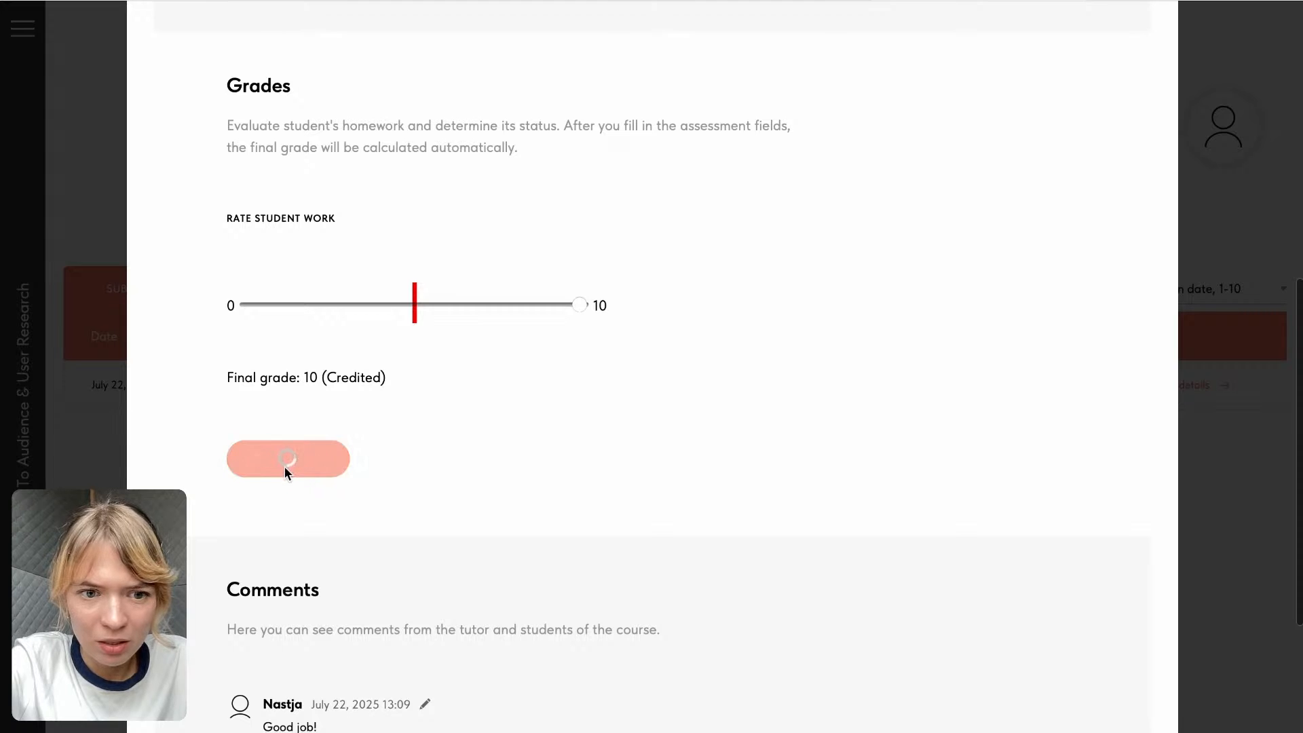
- Look over the submission's comments, close its details, and view the list of checked assignments
scroll(284, 468, "down", 3)
scroll(419, 495, "down", 1)
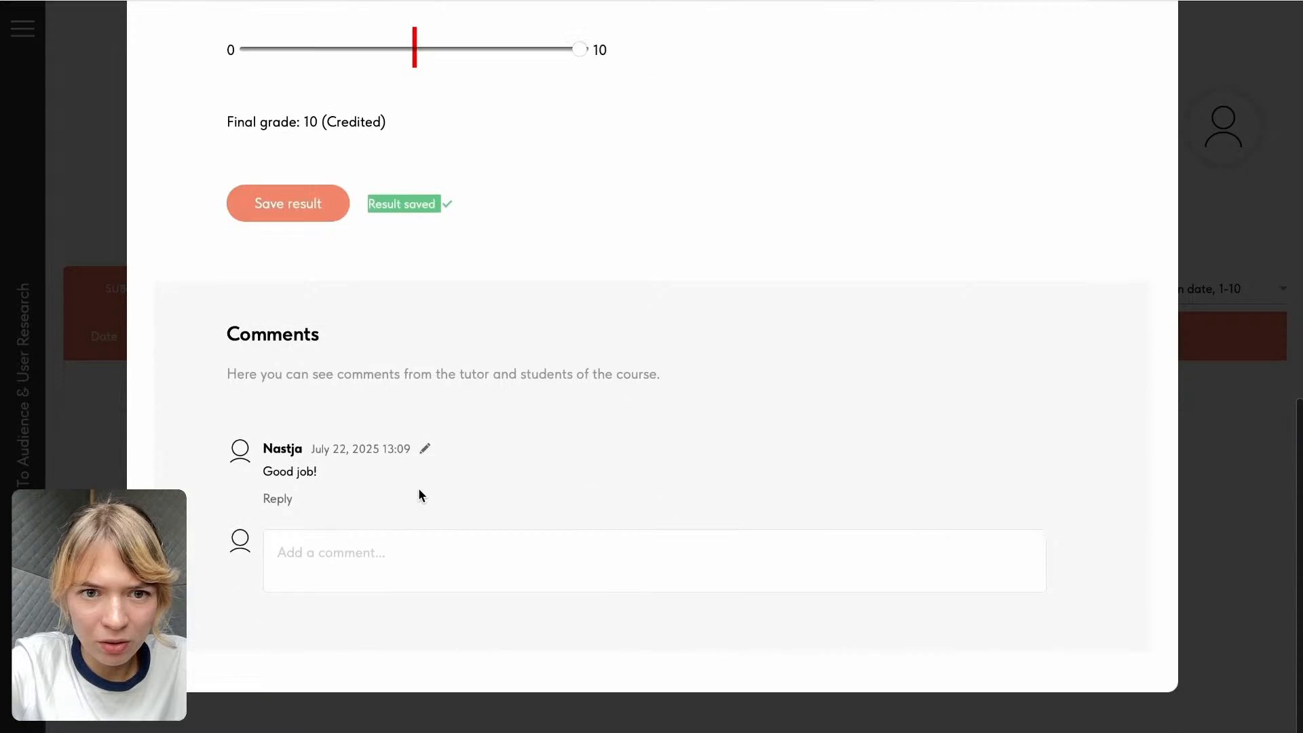
scroll(419, 496, "up", 12)
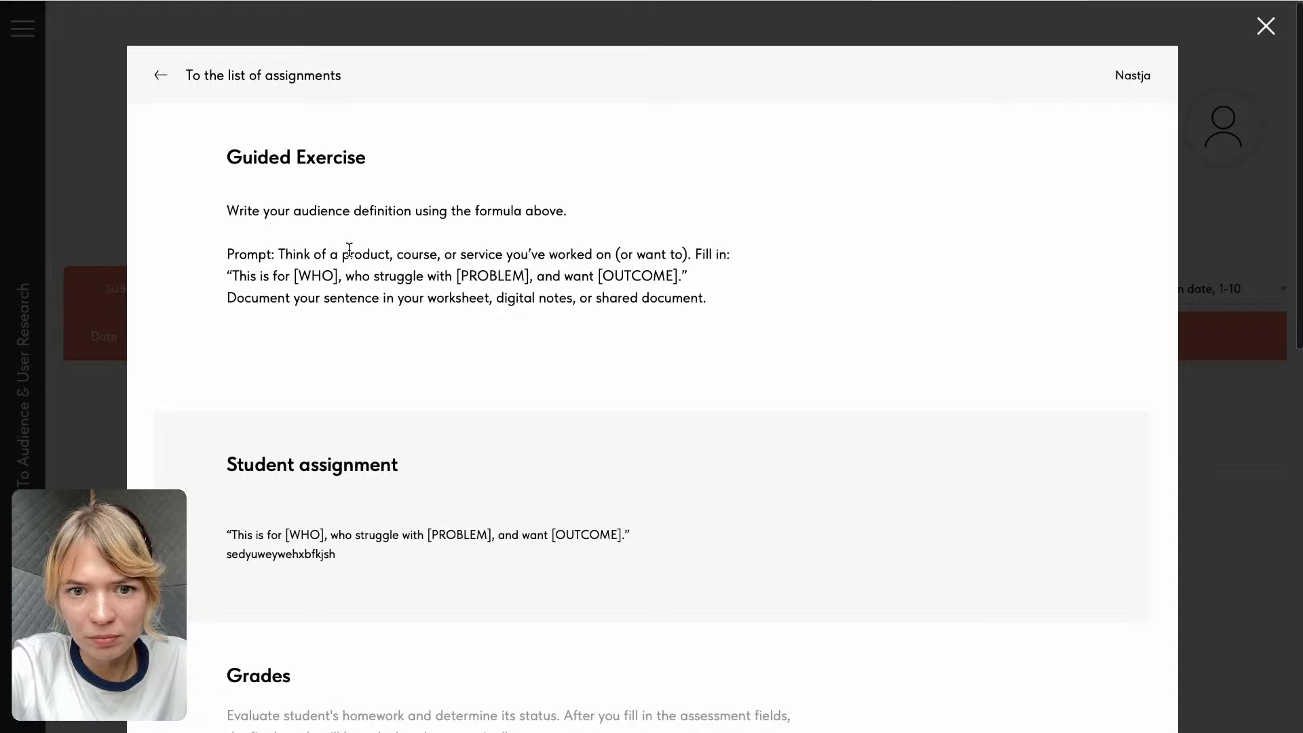
left_click(1267, 26)
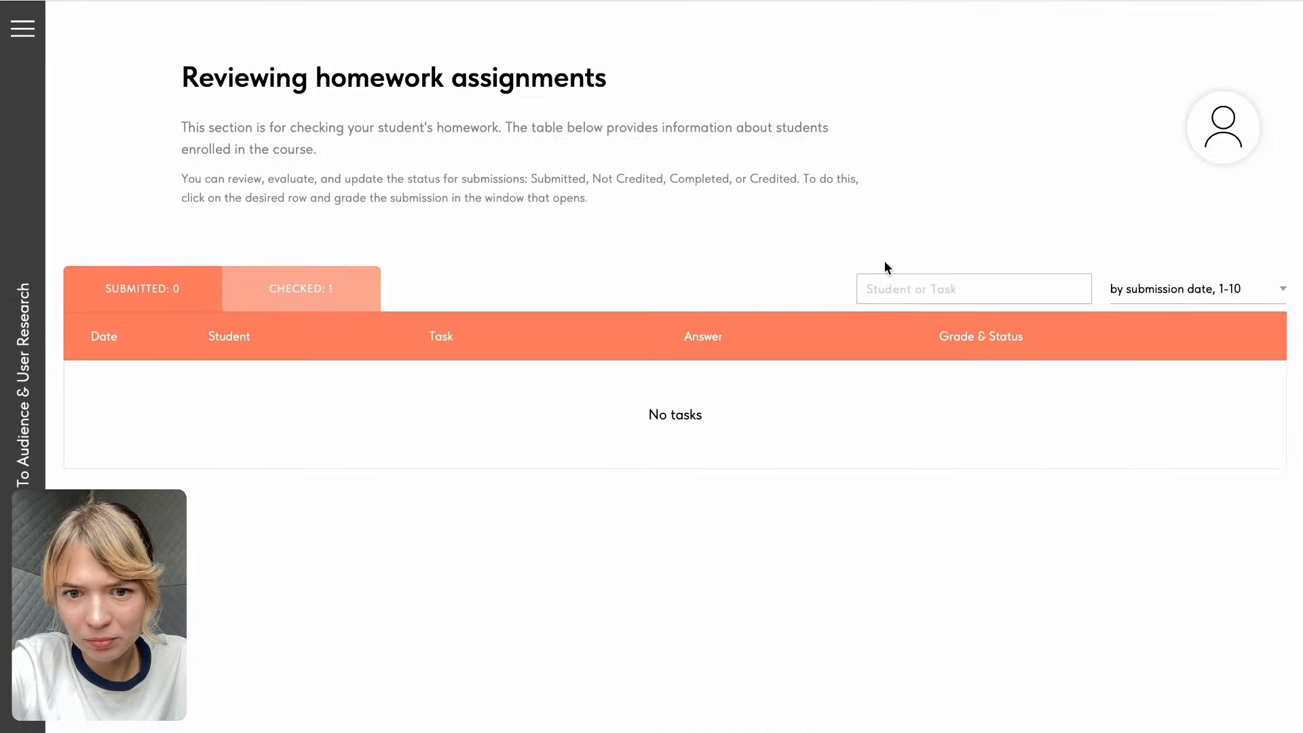
left_click(330, 304)
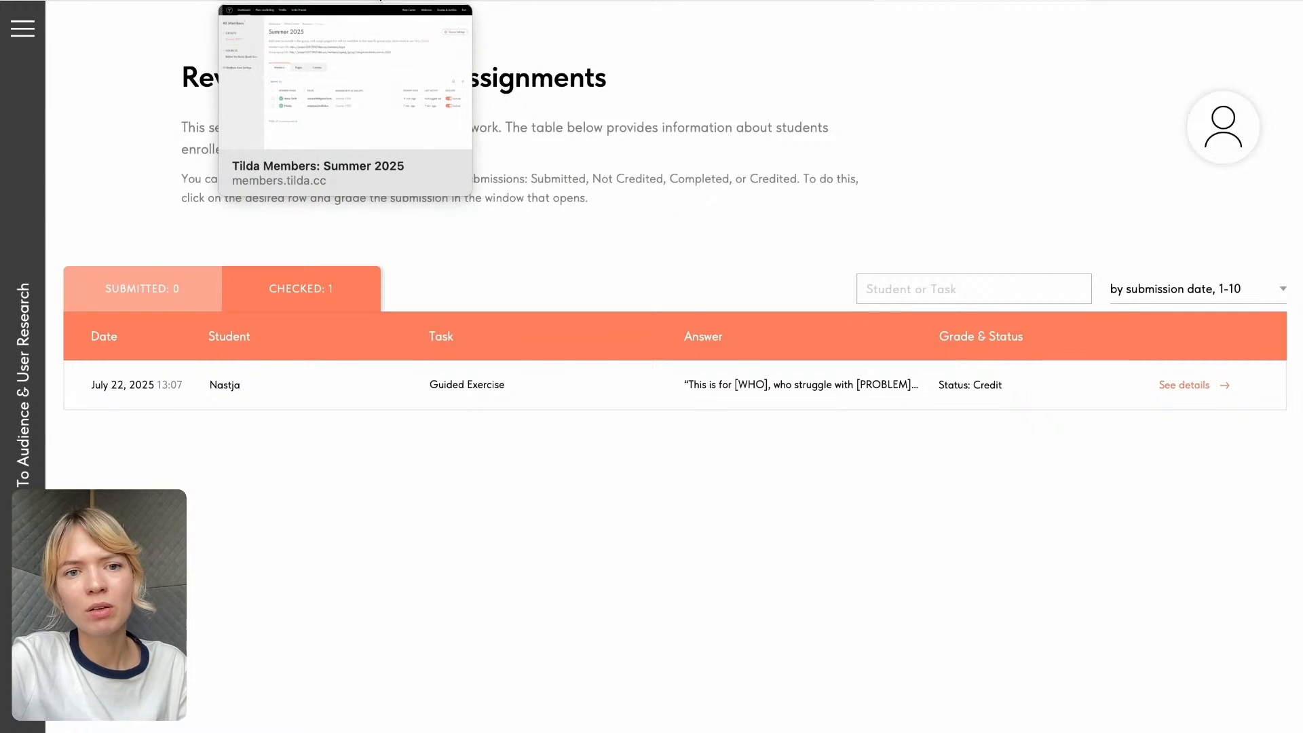
- Switch to Tilda Members and set the Summer 2025 group's expected payment for automatic entry to 20, saving the settings
left_click(325, 6)
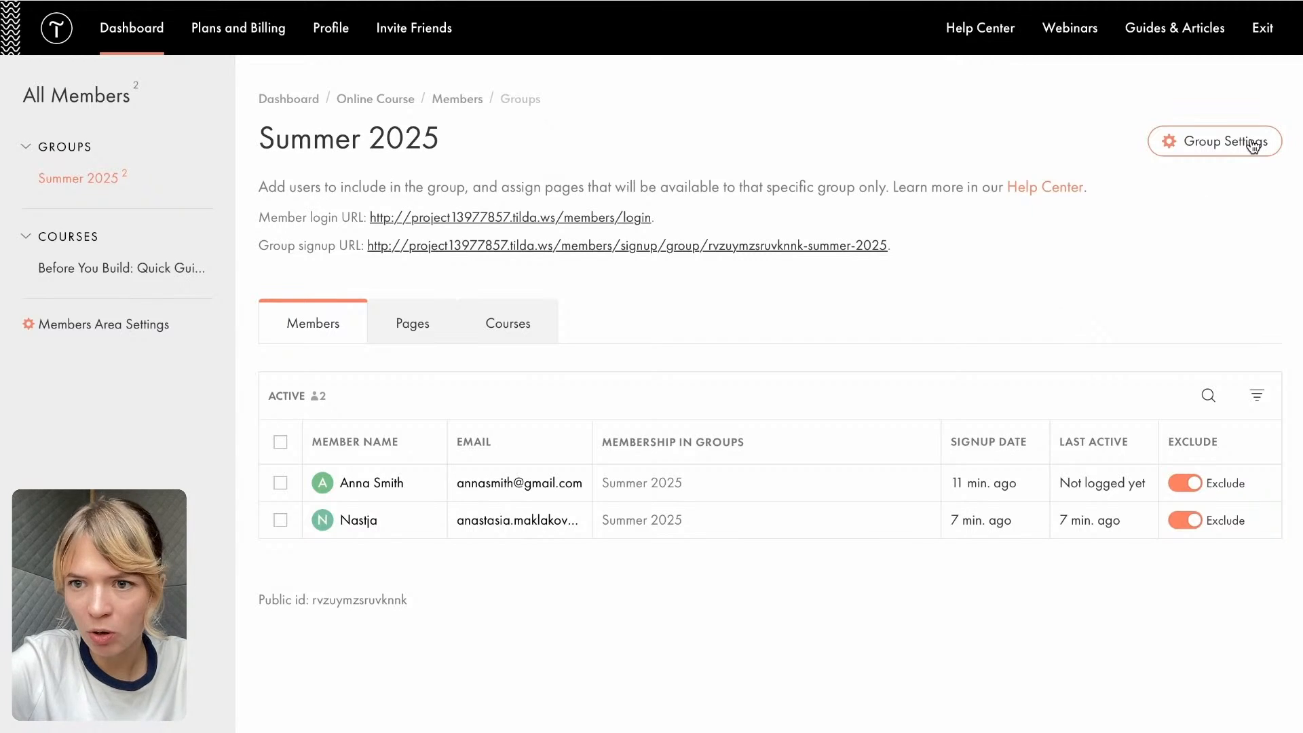
left_click(1205, 143)
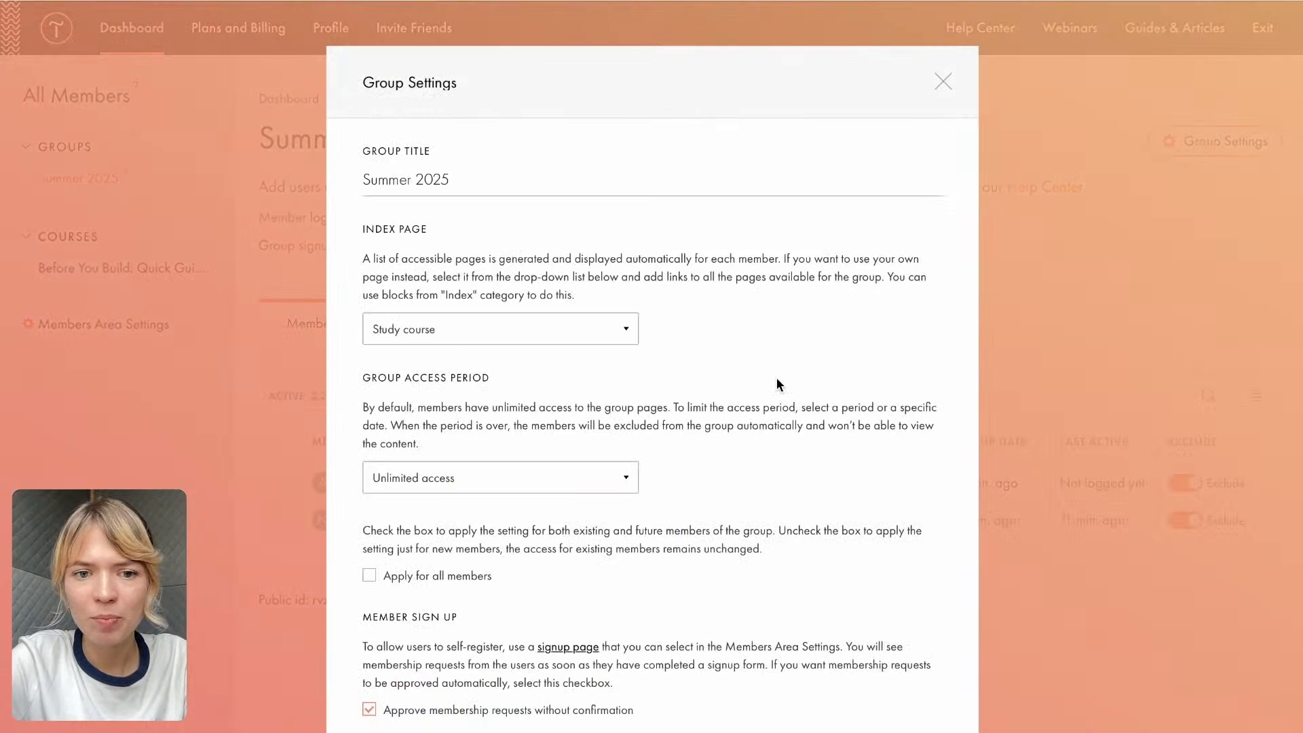
scroll(777, 379, "down", 5)
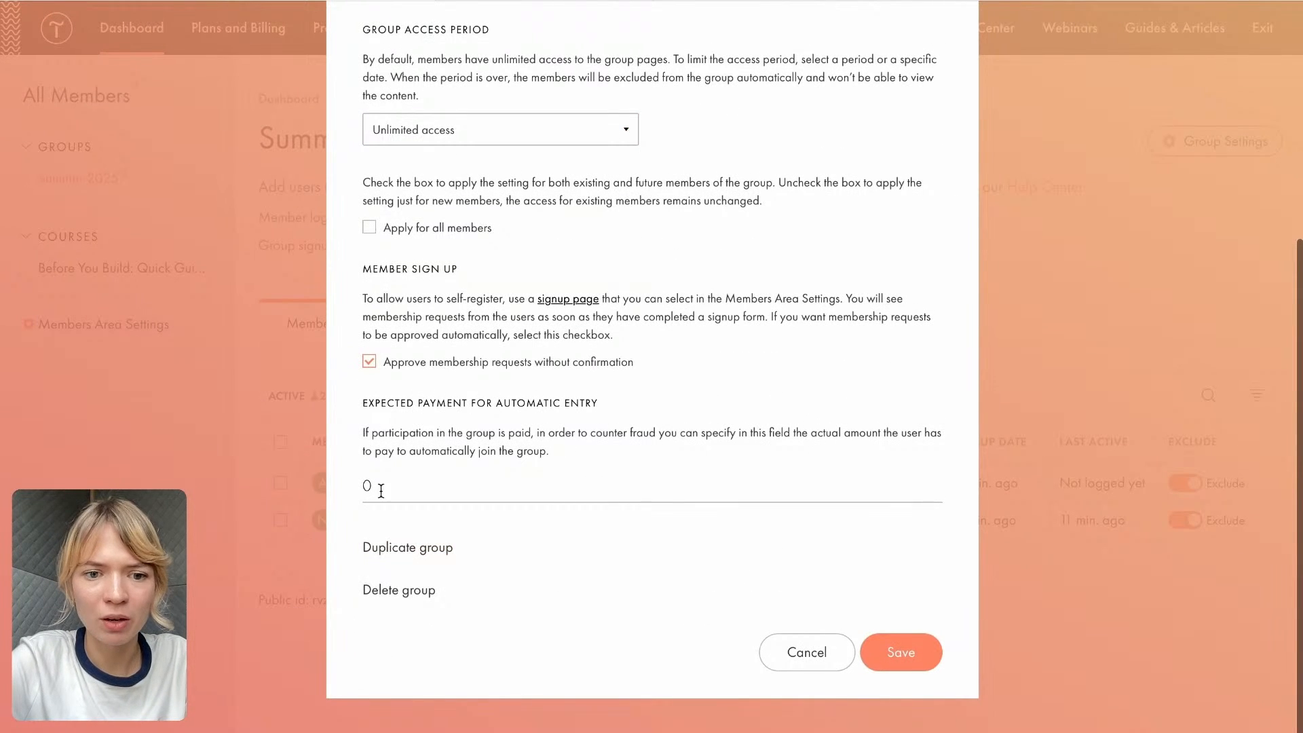
left_click_drag(362, 403, 599, 410)
left_click(601, 410)
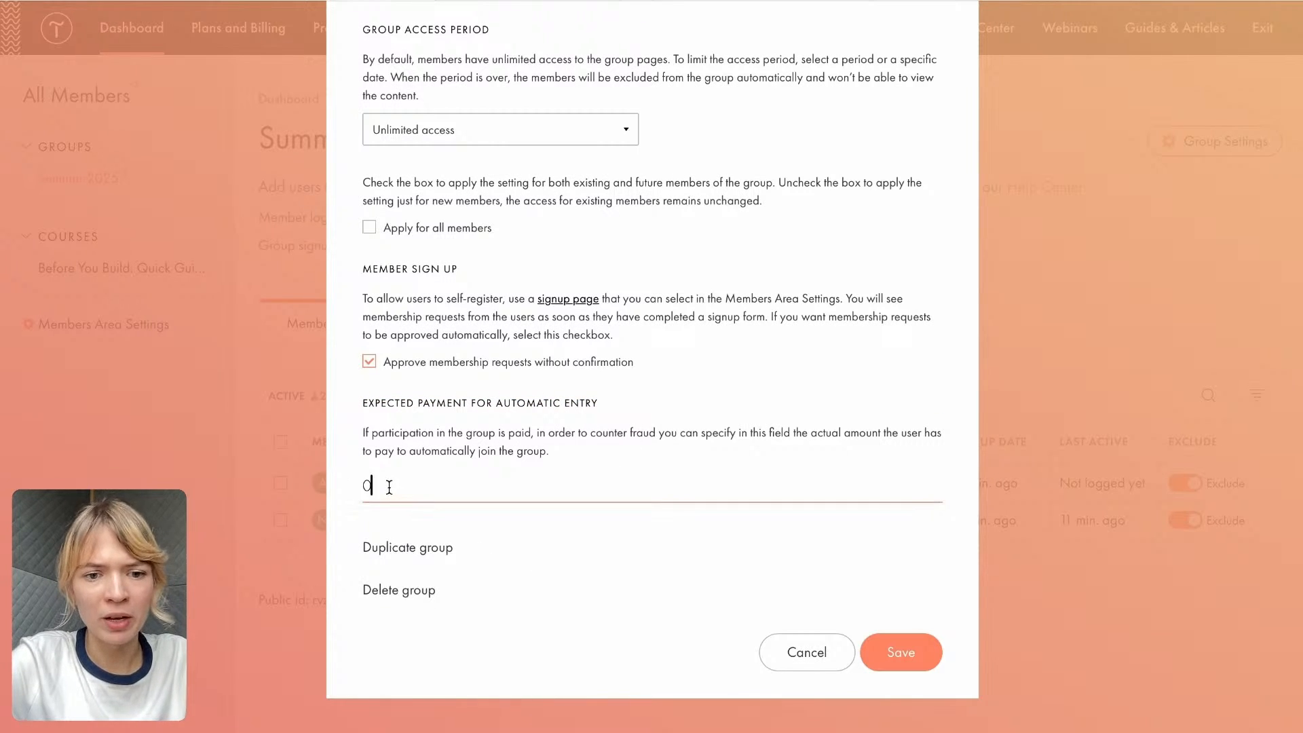
left_click_drag(390, 486, 327, 485)
type("20")
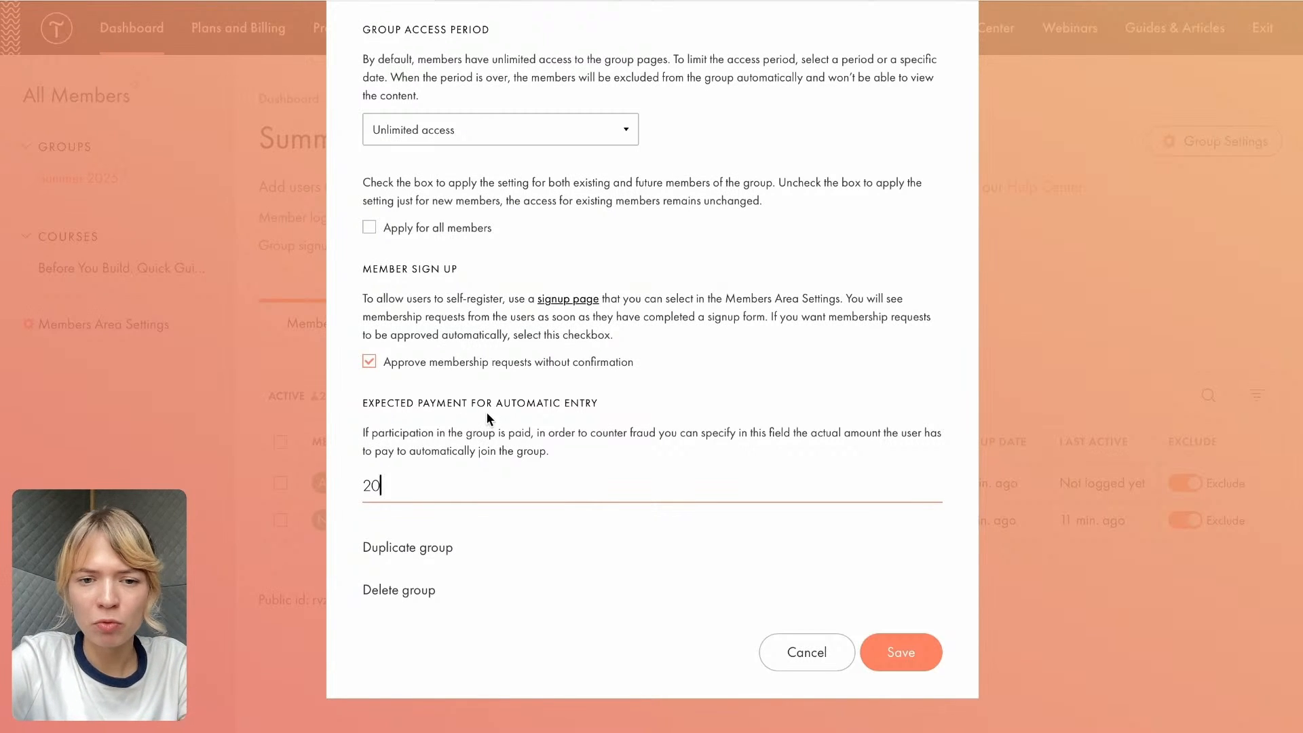
left_click(897, 656)
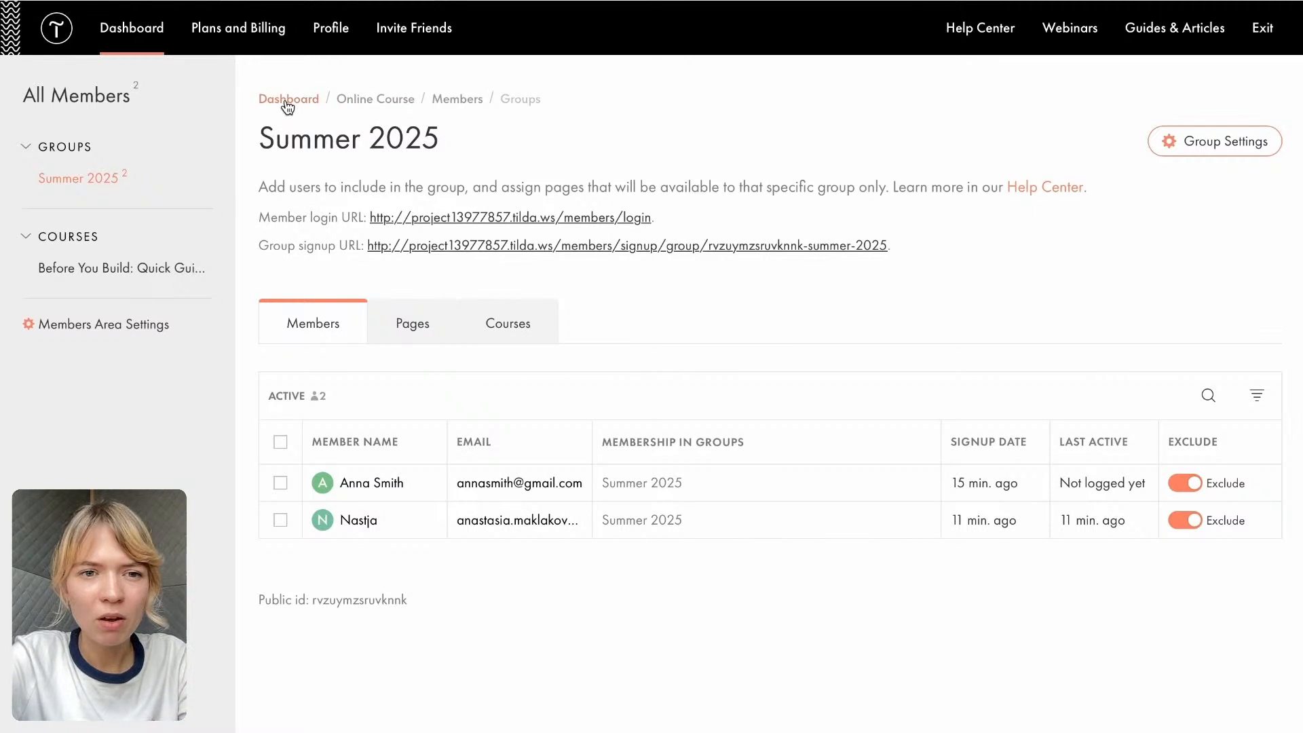
- Return to the Online Course project and open the payment systems section of its site settings
left_click(357, 105)
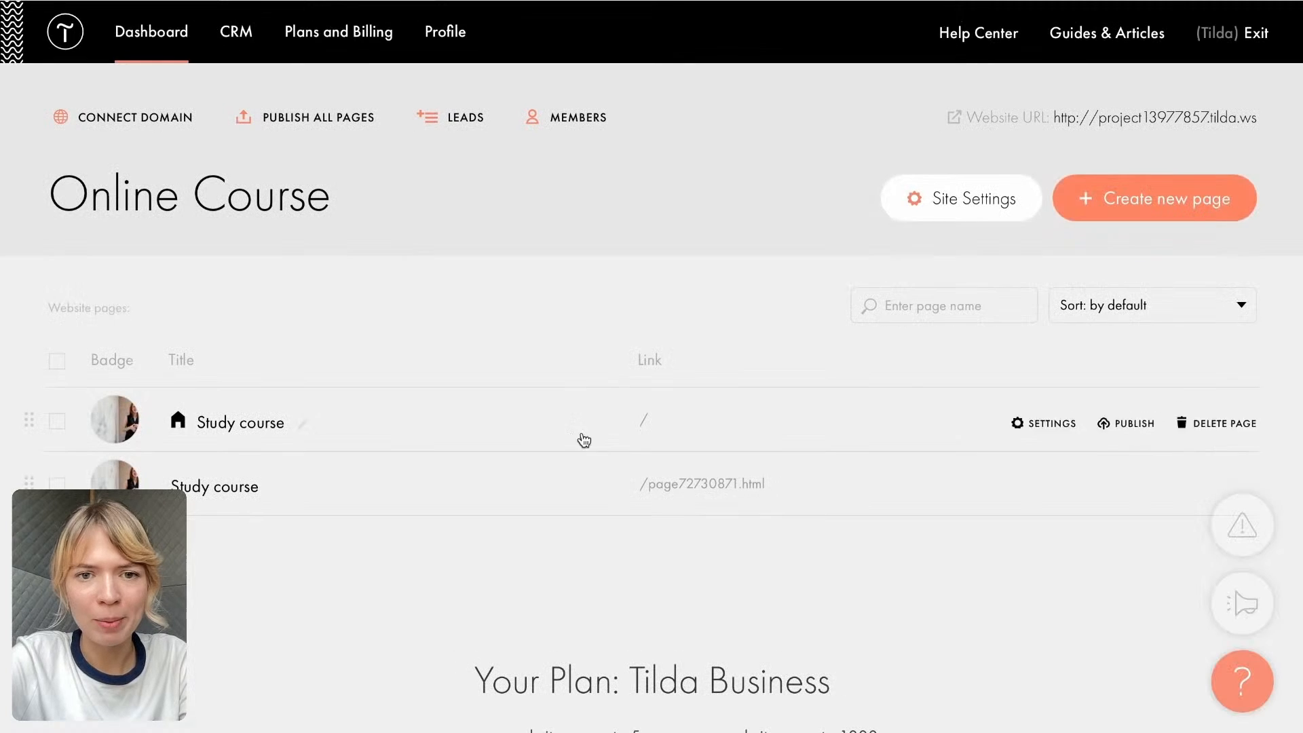
scroll(675, 620, "down", 1)
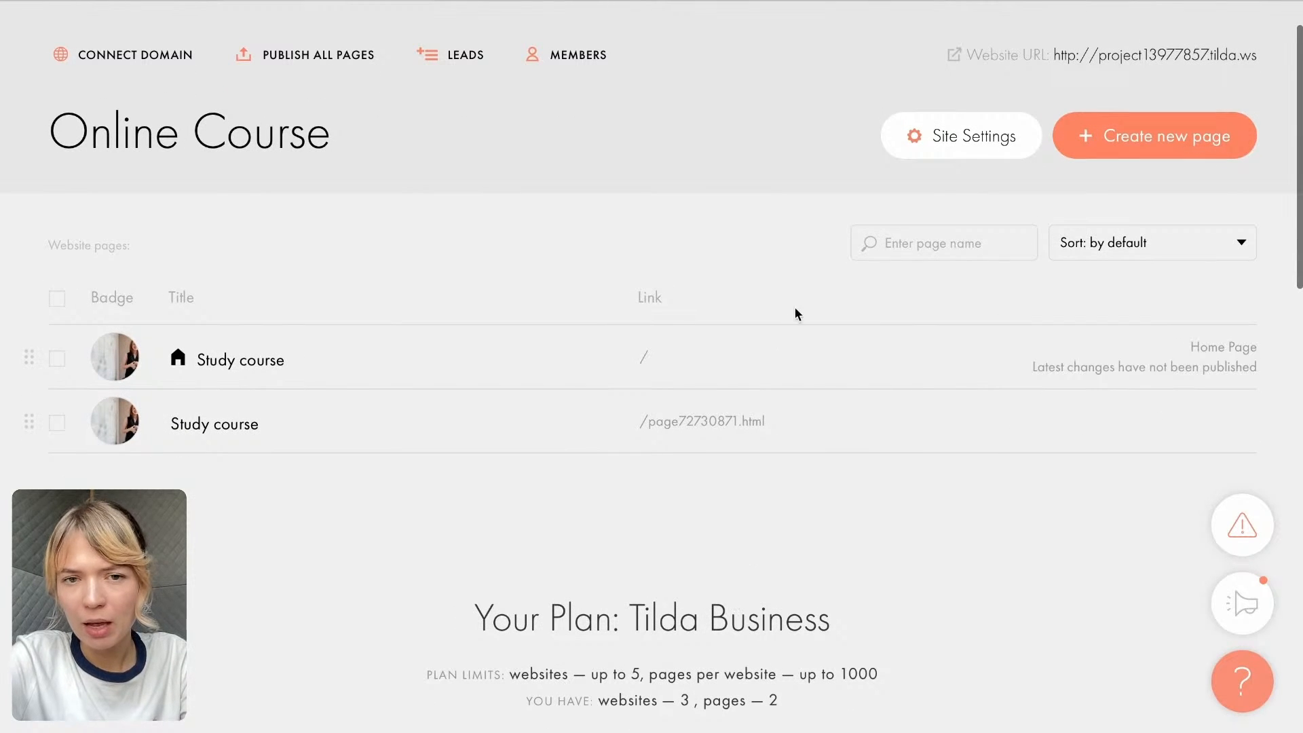
left_click(944, 136)
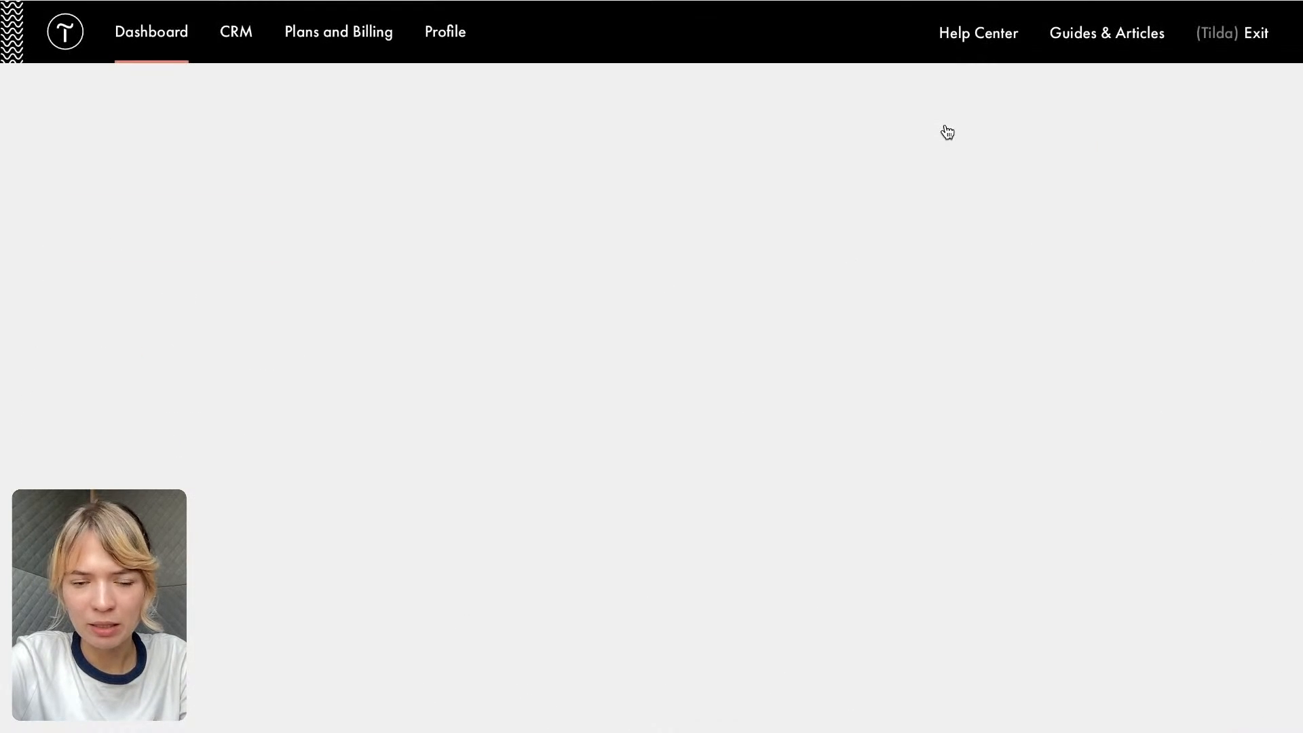
scroll(211, 331, "down", 4)
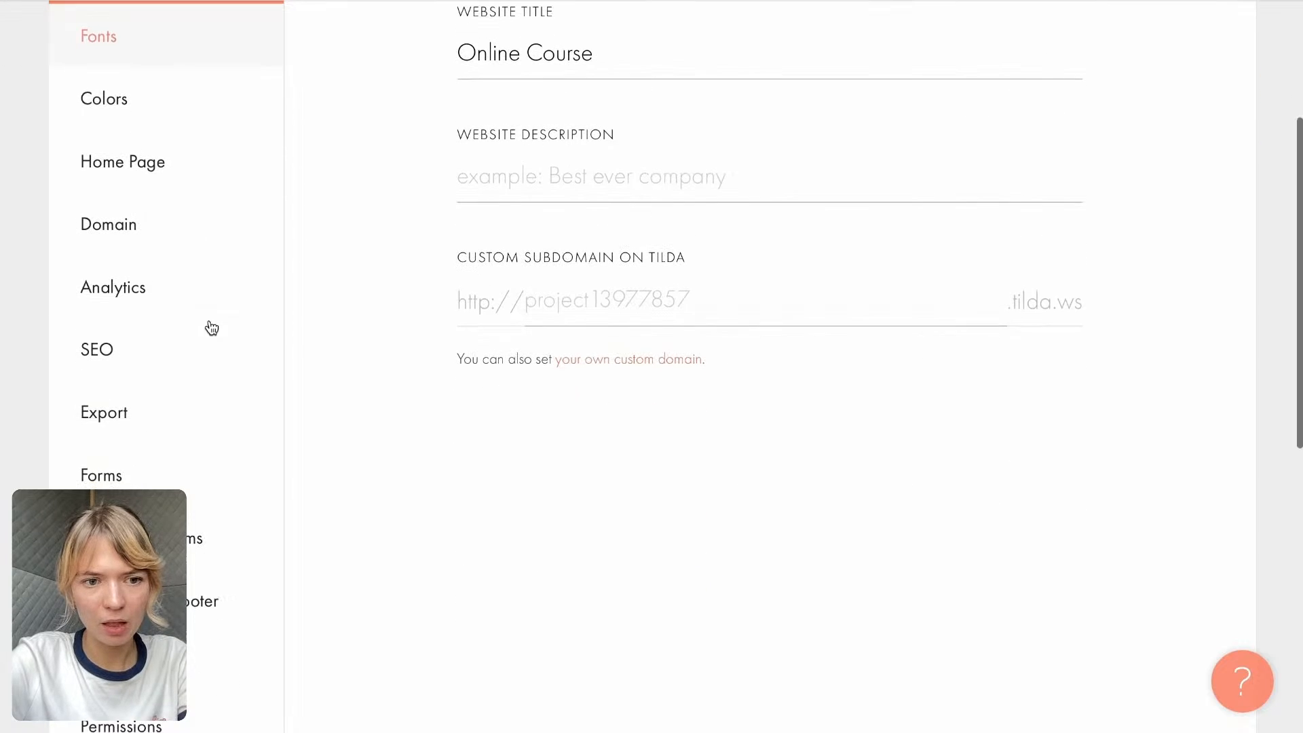
scroll(214, 407, "down", 1)
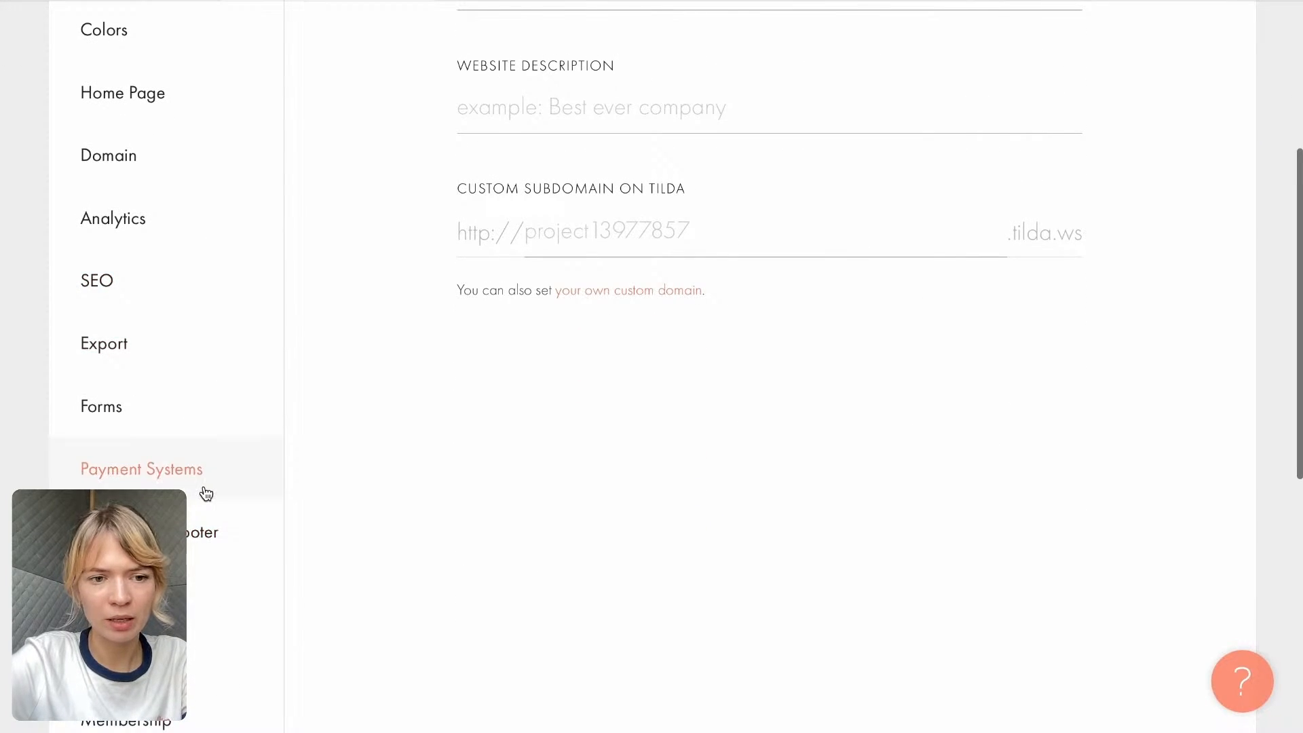
left_click(183, 481)
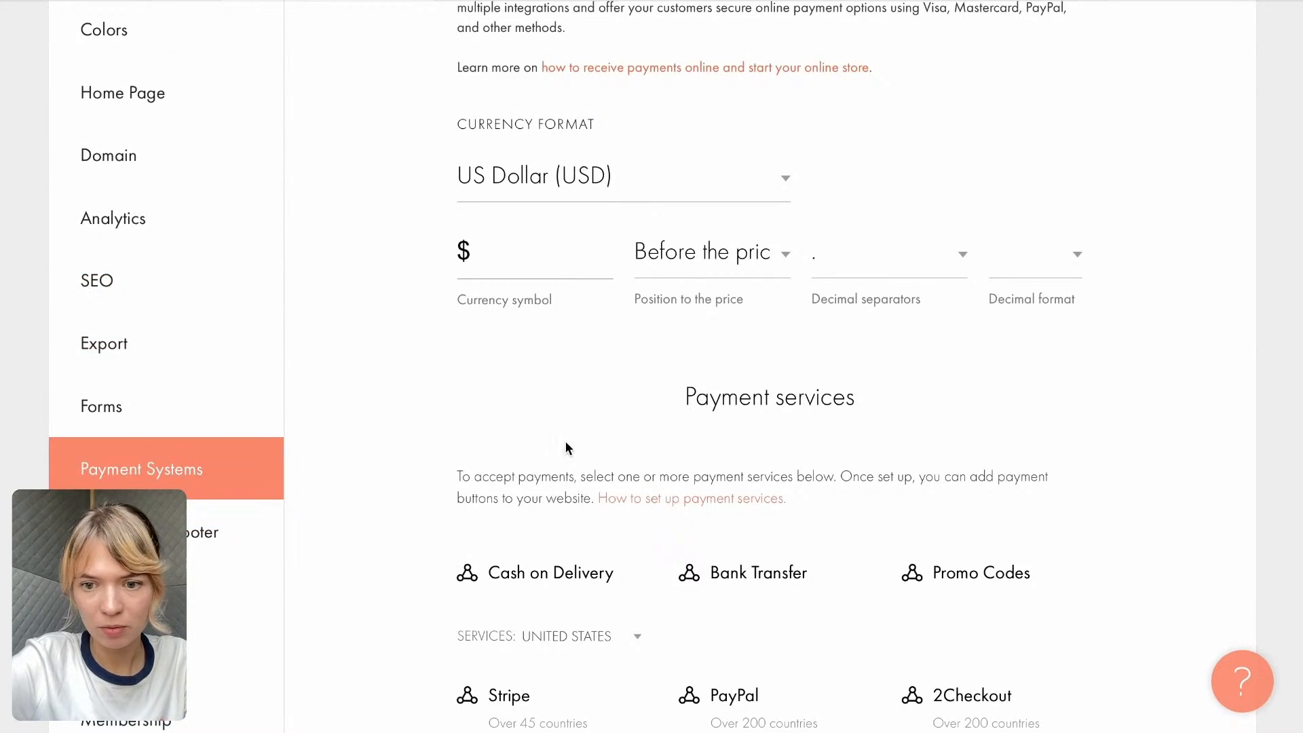
- Start the PayPal payment system setup and enter the PayPal business account email
scroll(565, 441, "down", 3)
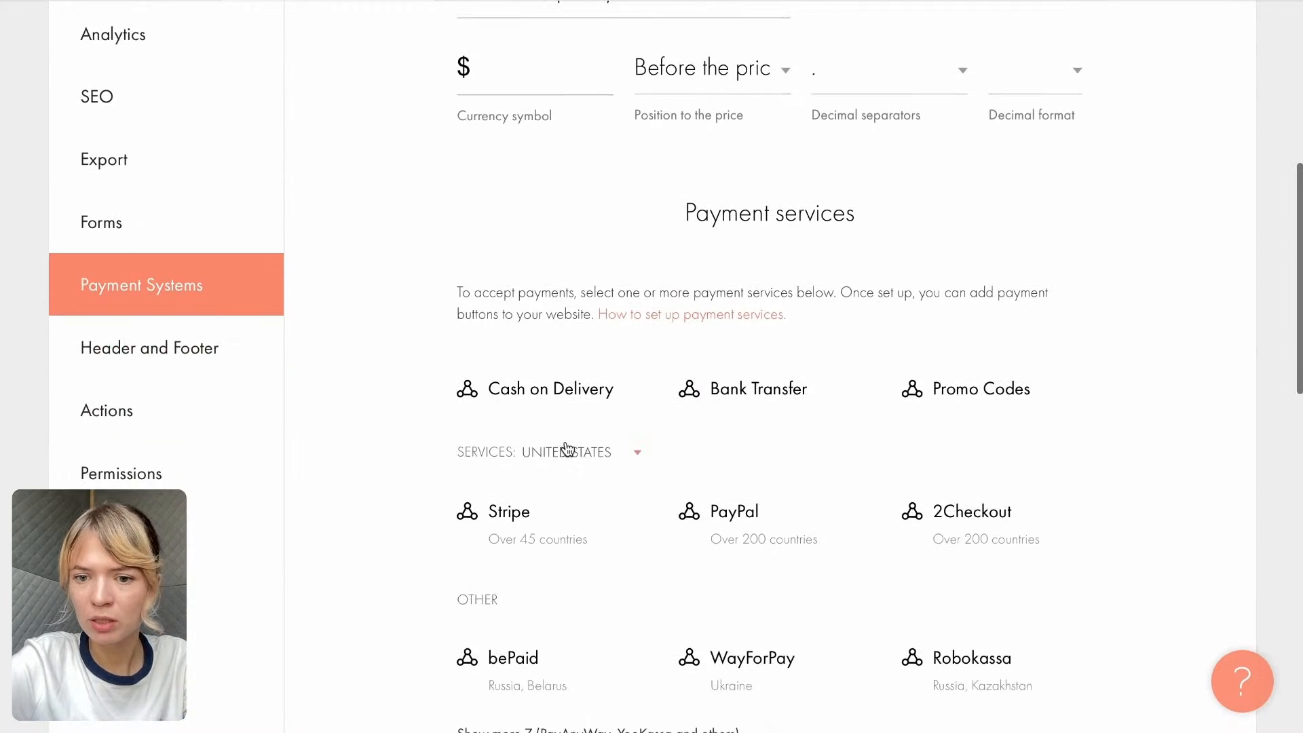
left_click(740, 511)
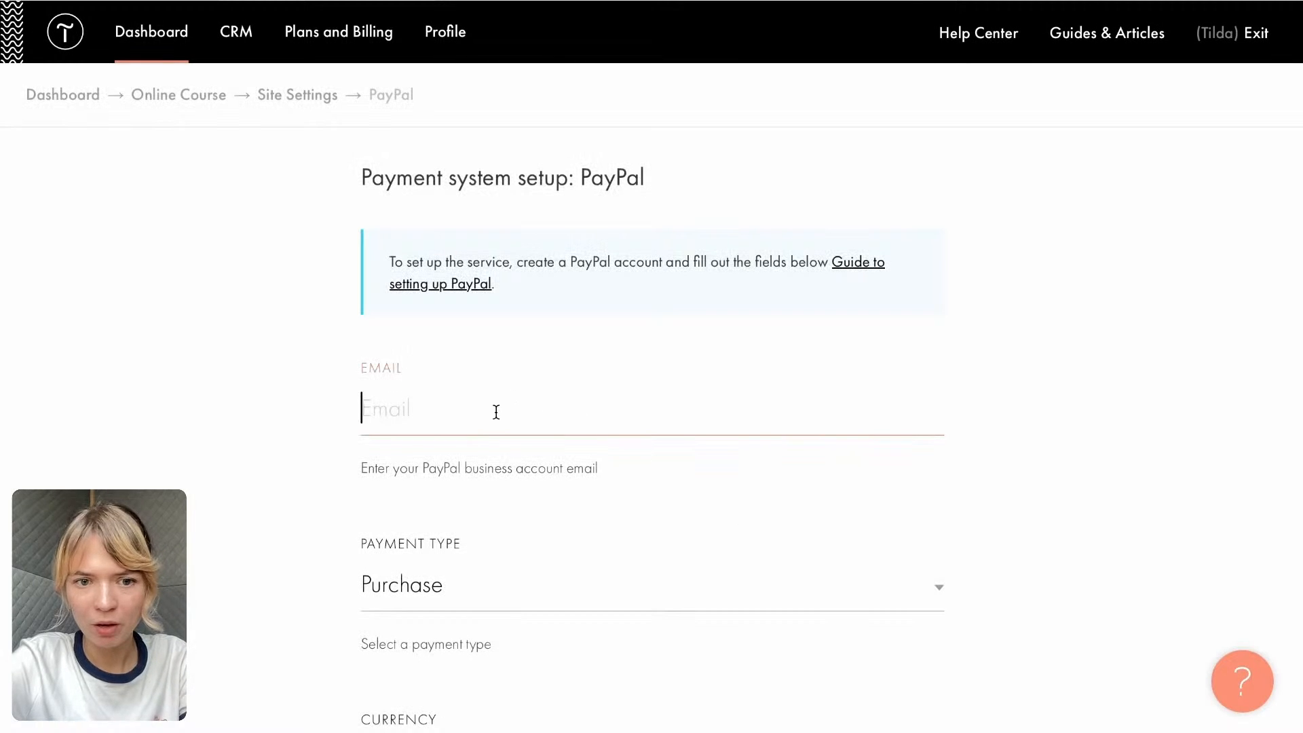
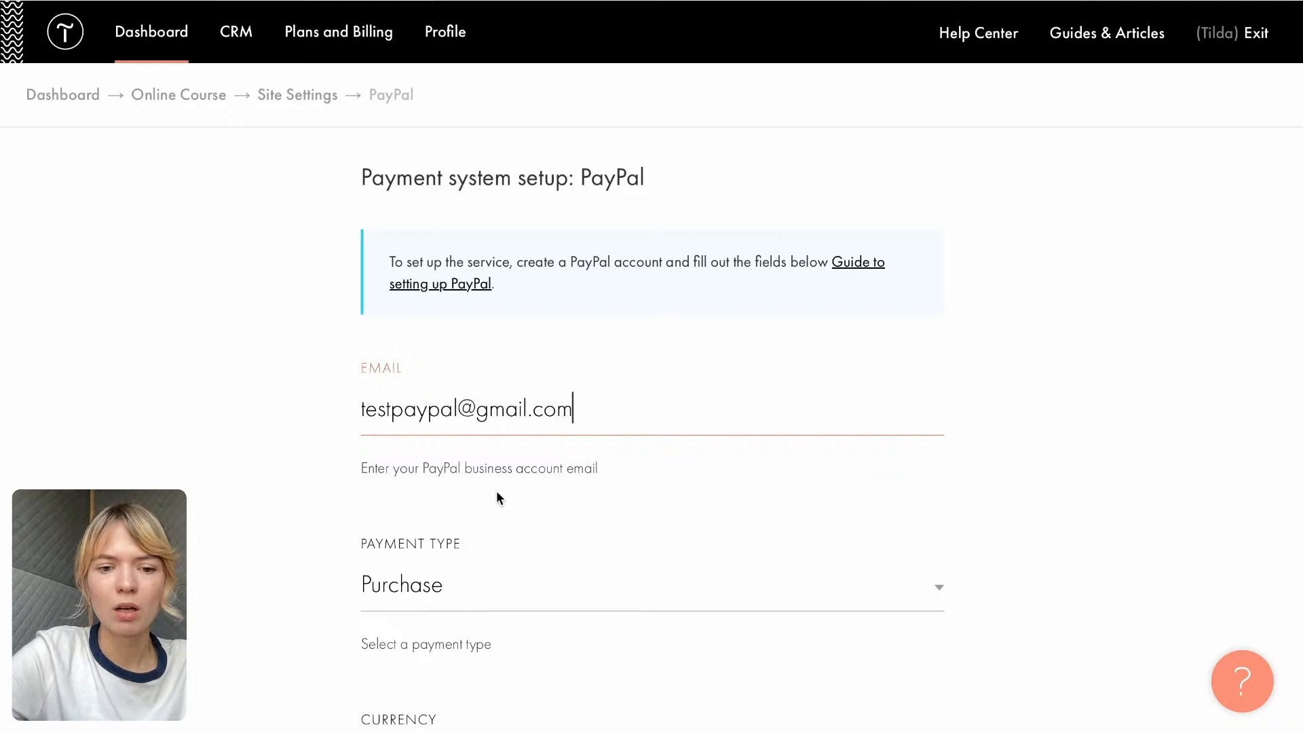
- Set the PayPal currency to USD and uncheck the "Disable test mode and go live" option
scroll(539, 468, "down", 5)
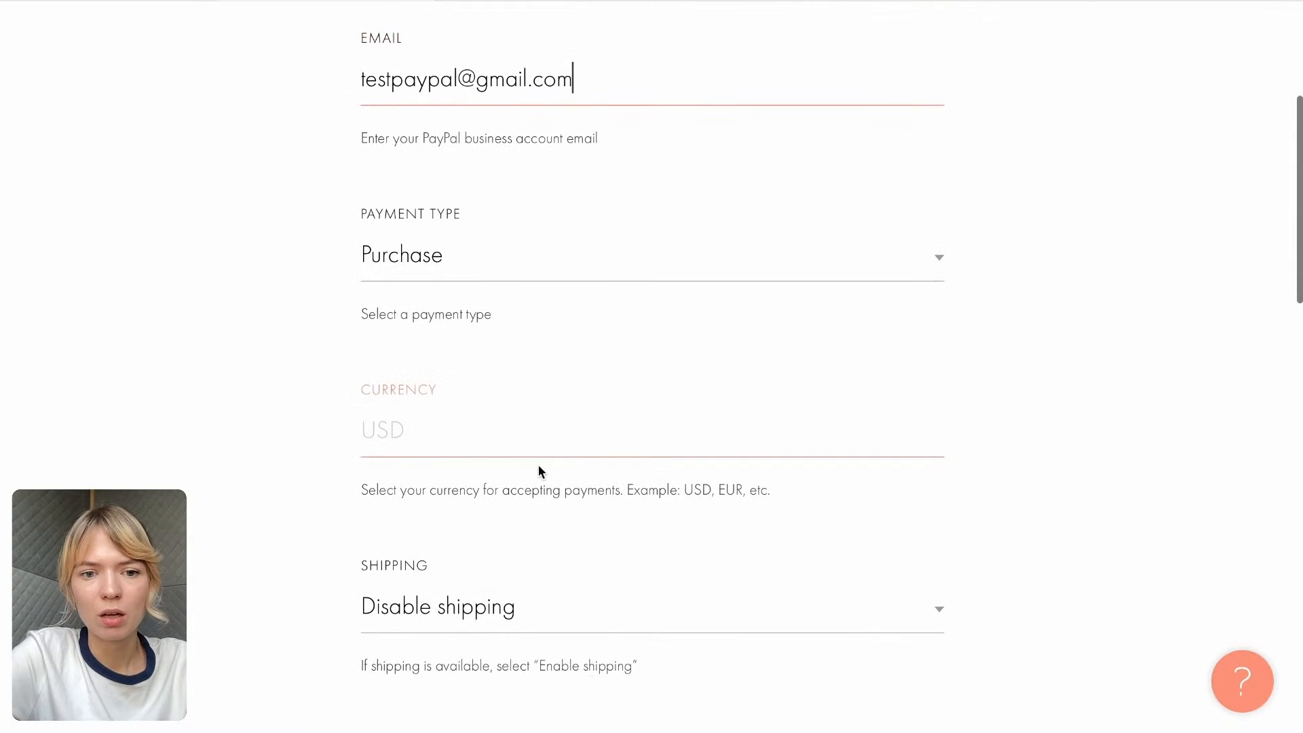
left_click(465, 431)
type("USD")
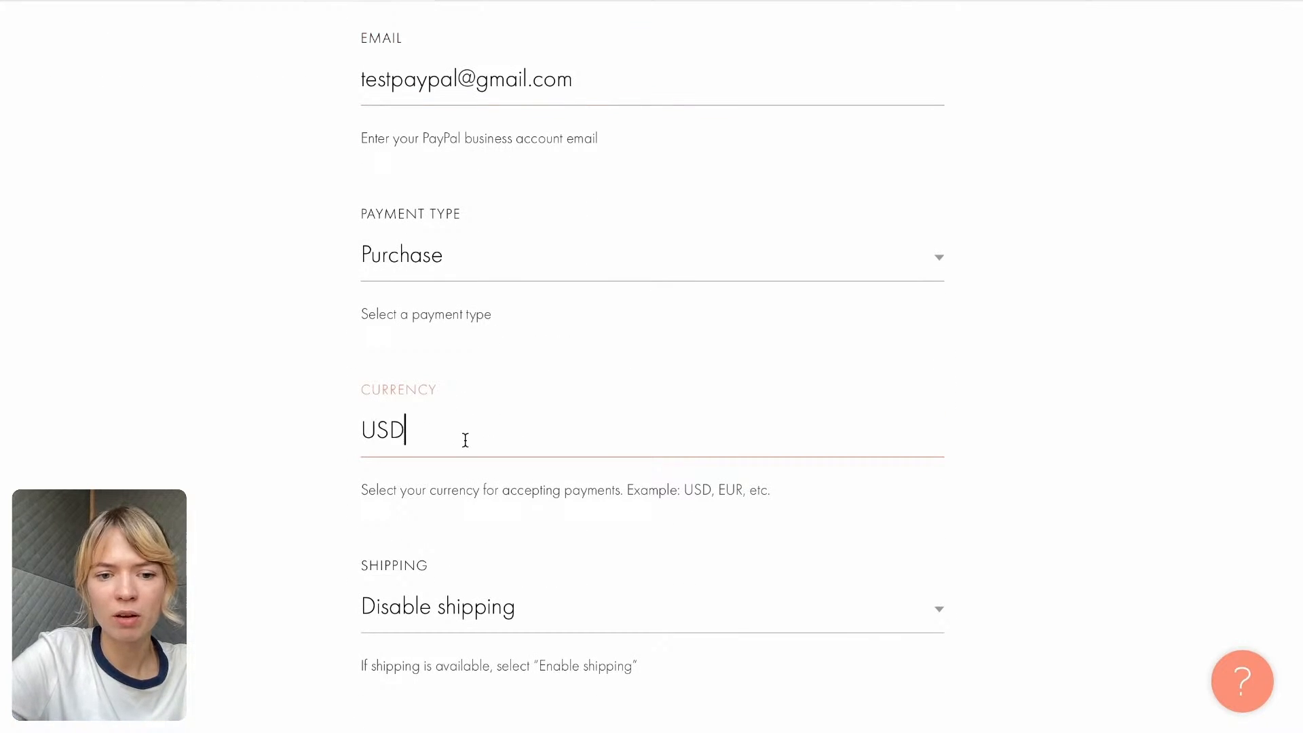
scroll(466, 442, "down", 6)
scroll(466, 446, "down", 6)
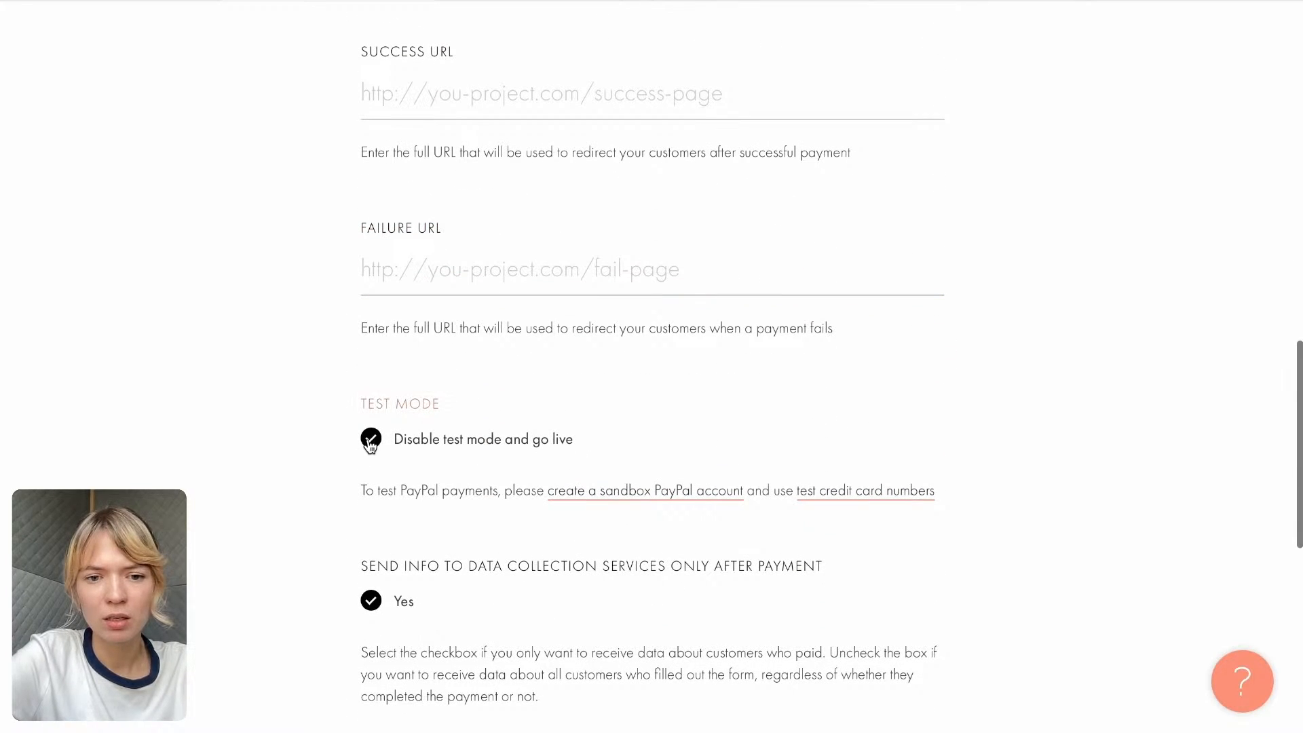
left_click(371, 442)
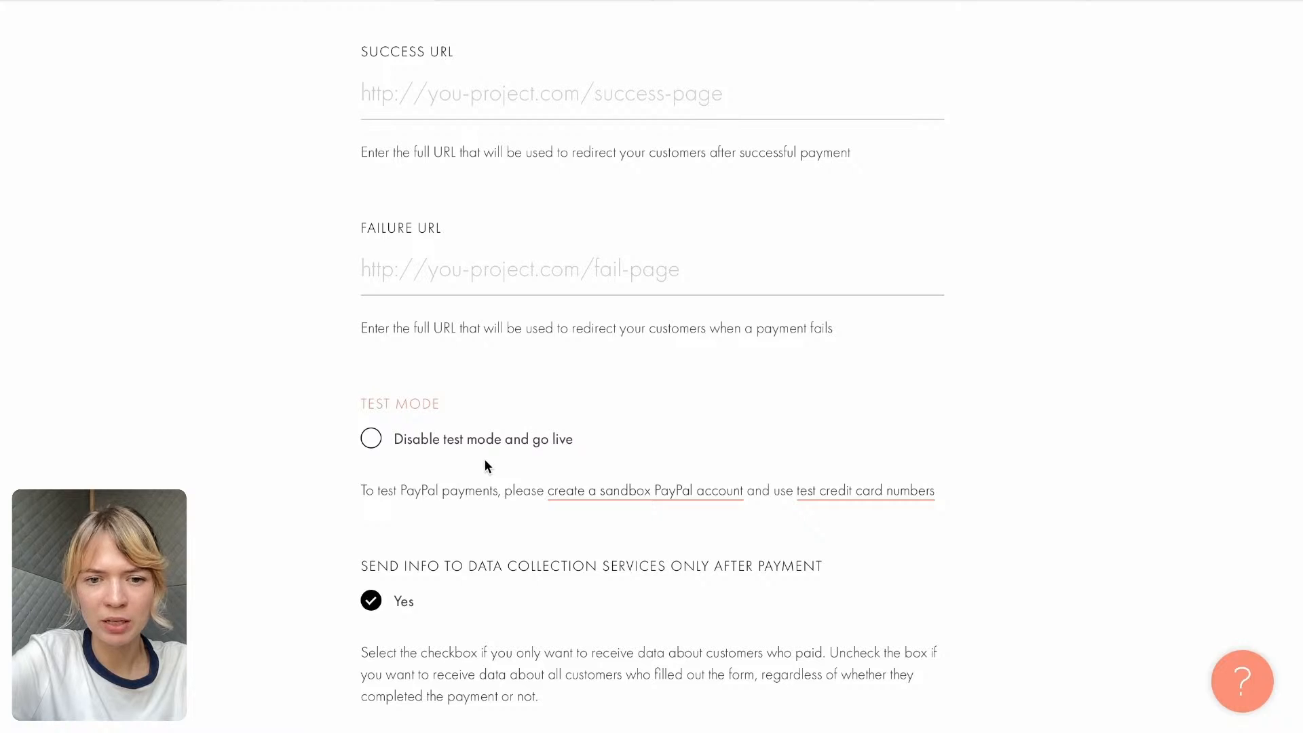
- Review the remaining PayPal options and add the payment system to the site
scroll(486, 466, "down", 5)
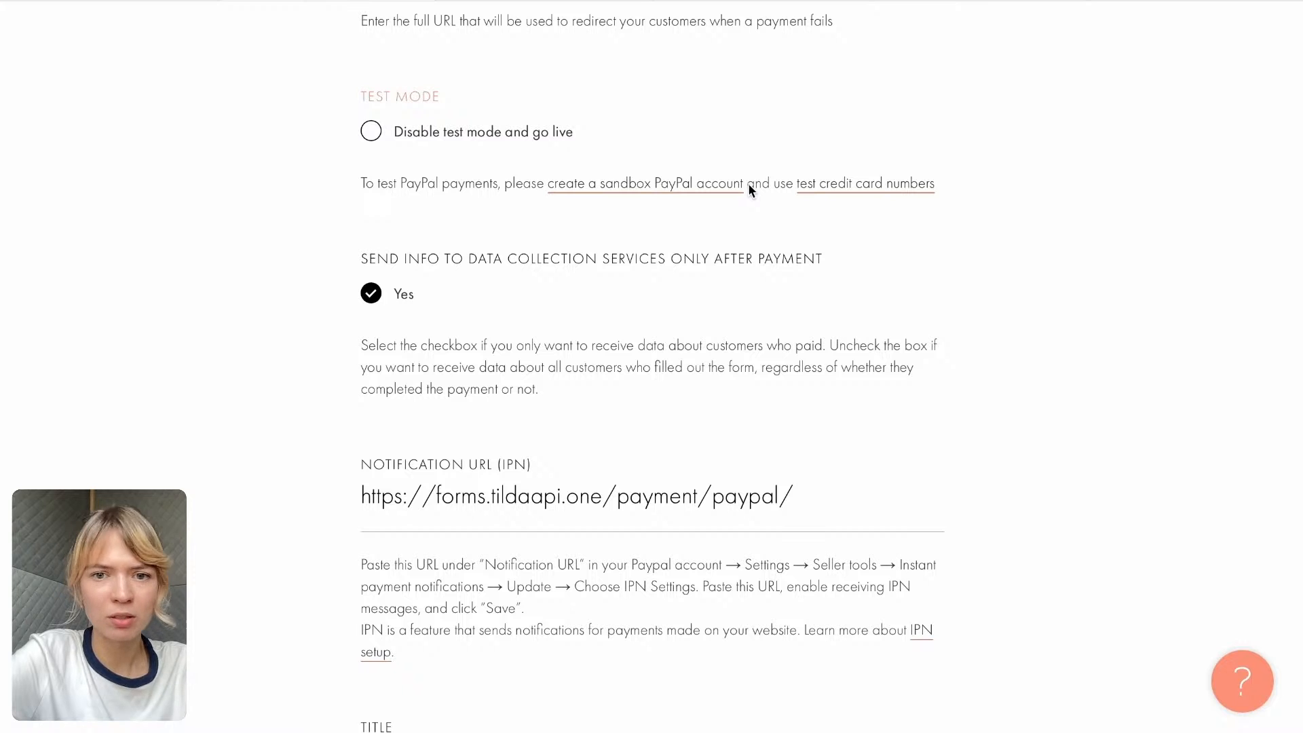
scroll(625, 313, "down", 3)
scroll(626, 326, "down", 3)
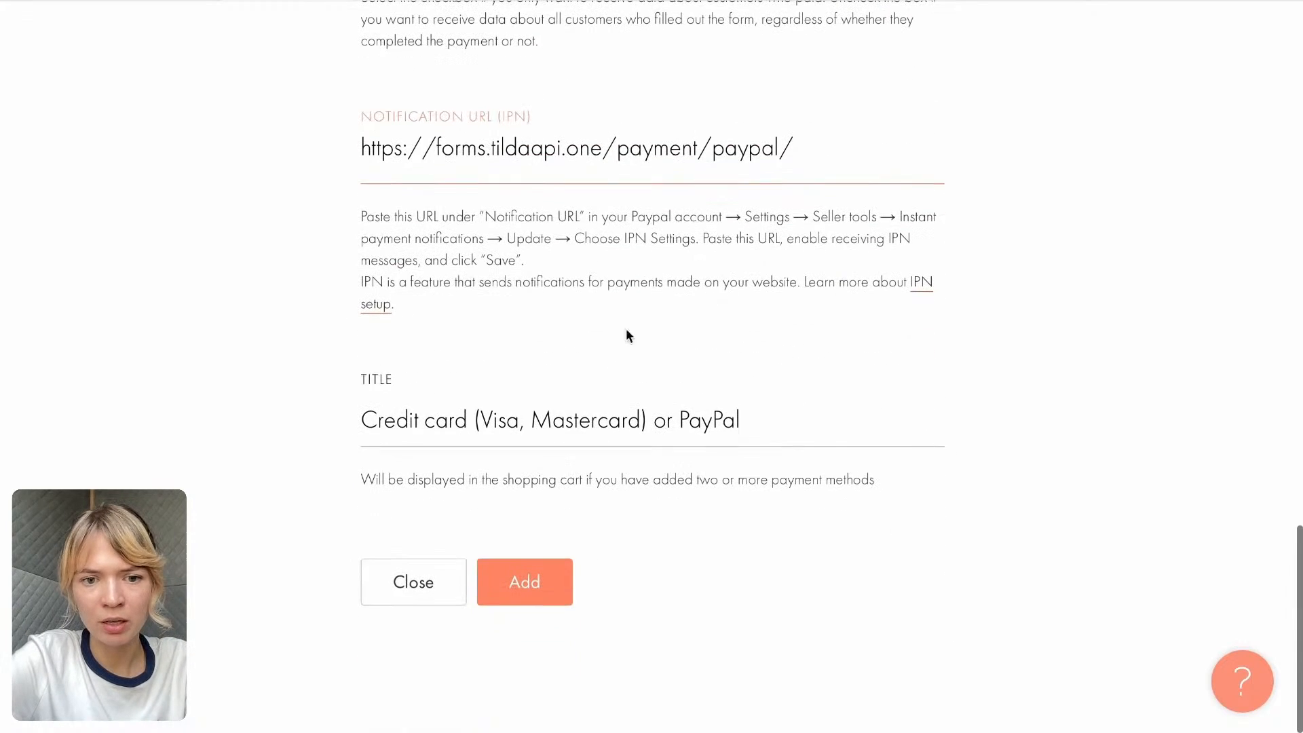
left_click(528, 588)
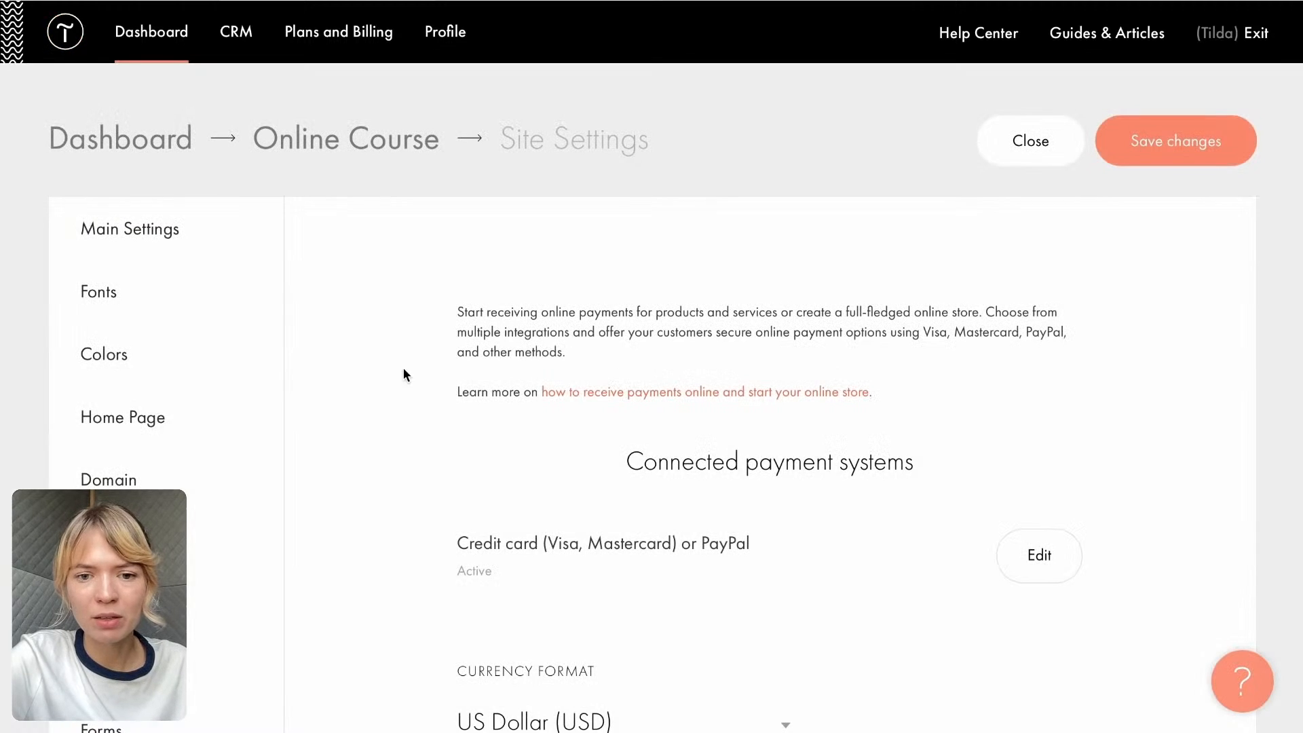
- Open the site's form data collection services and start the Members Area setup from the Other group
scroll(544, 302, "down", 2)
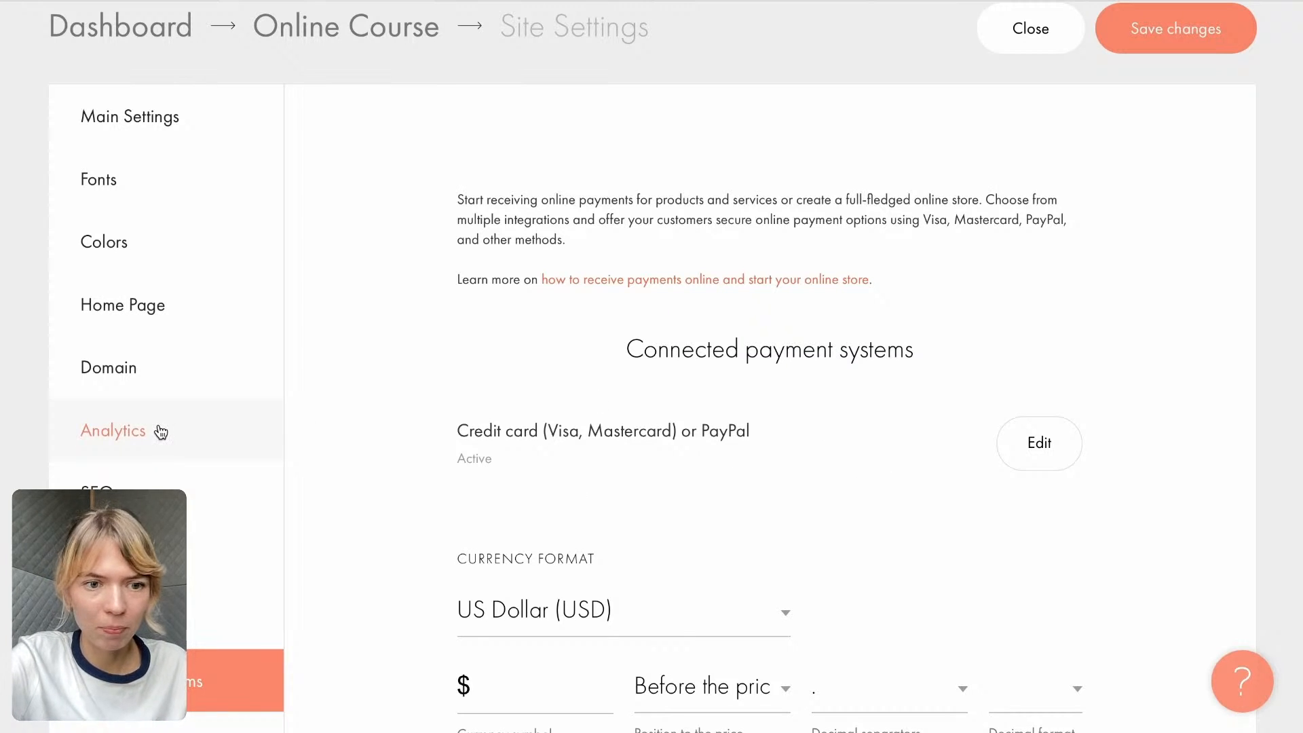
scroll(161, 433, "down", 3)
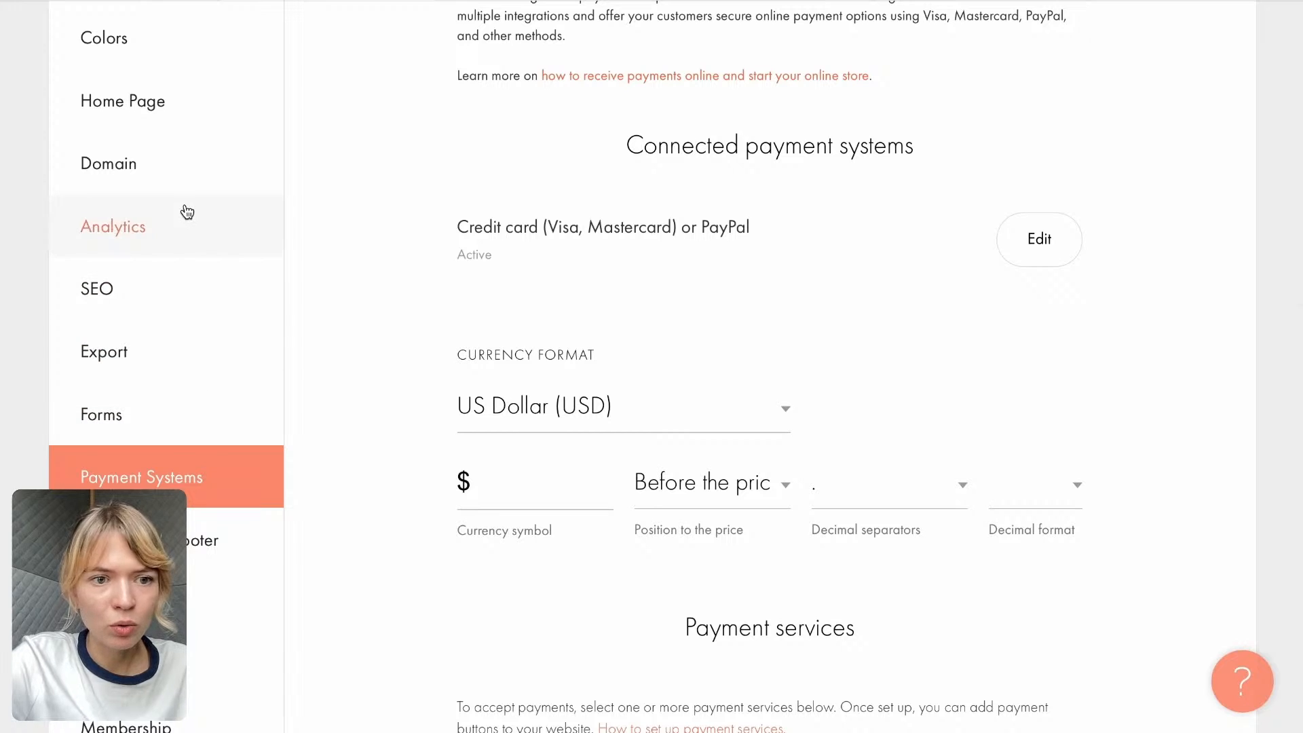
left_click(161, 417)
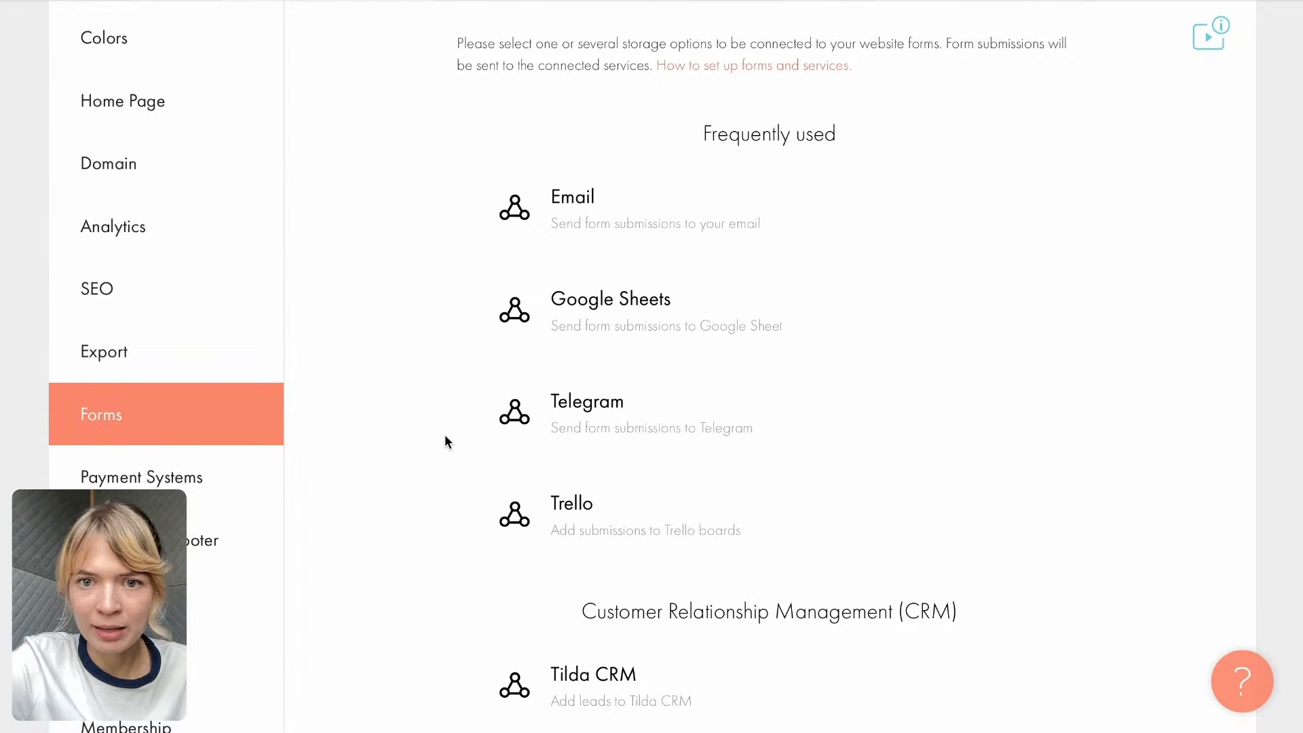
scroll(445, 436, "down", 2)
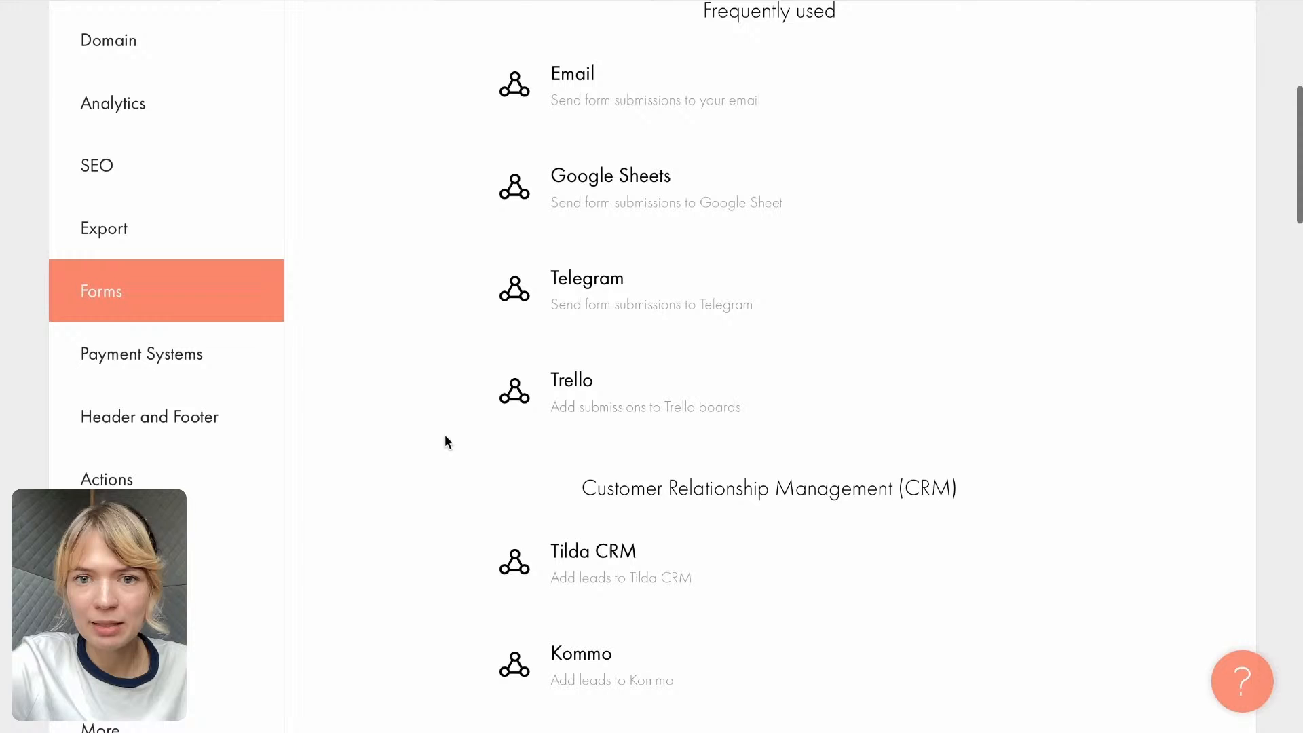
scroll(446, 440, "down", 15)
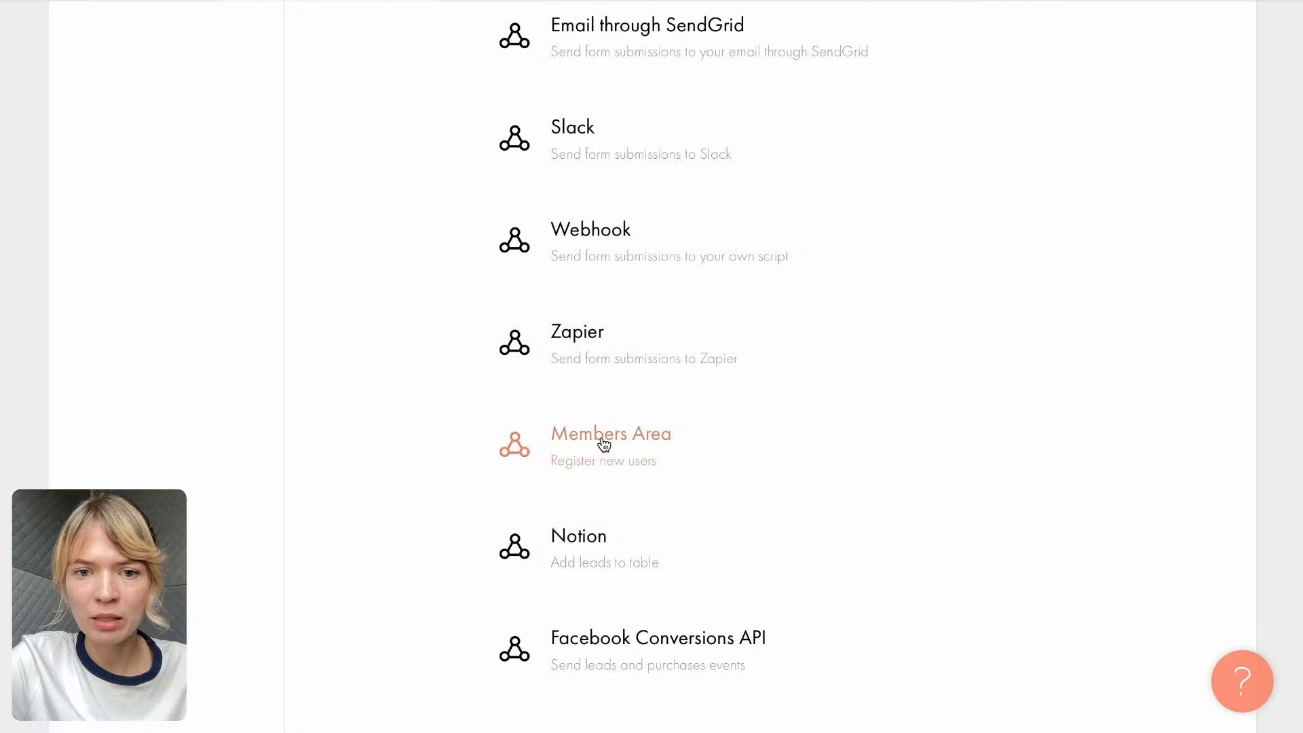
scroll(604, 445, "up", 7)
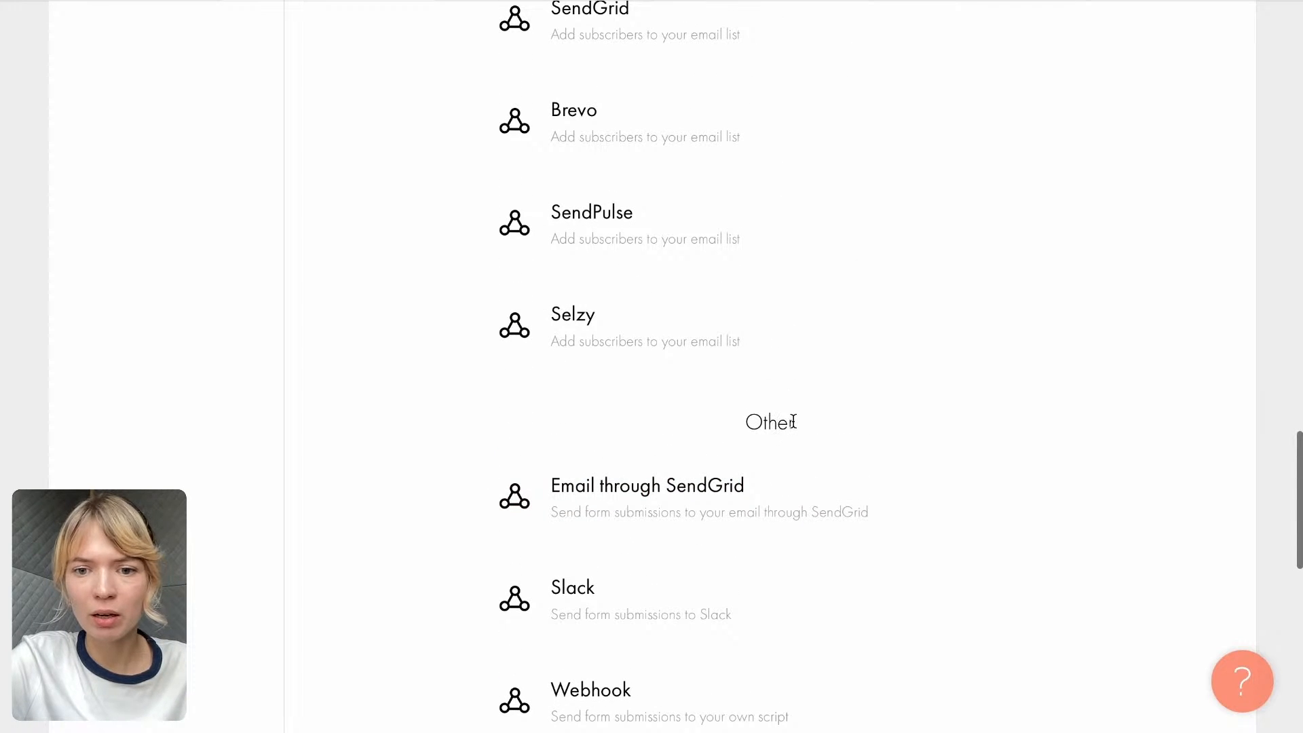
left_click_drag(795, 421, 742, 422)
scroll(742, 422, "down", 7)
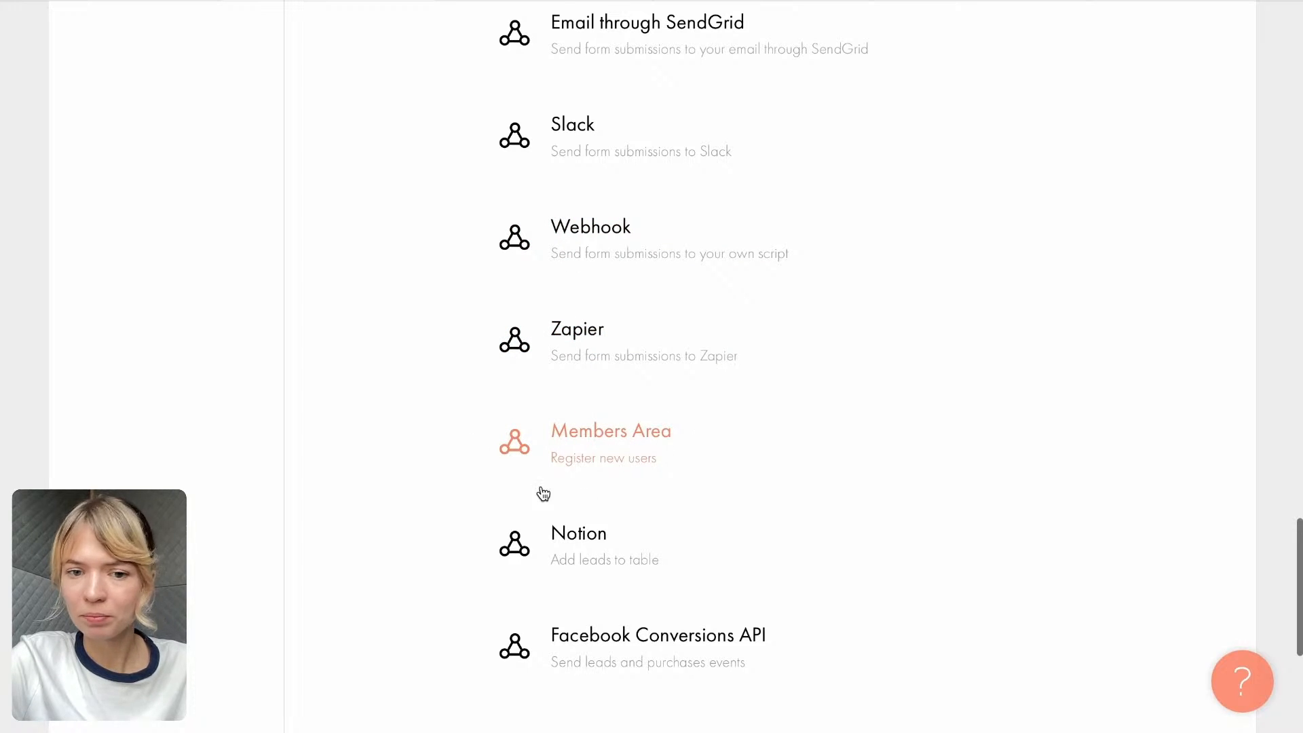
left_click(625, 435)
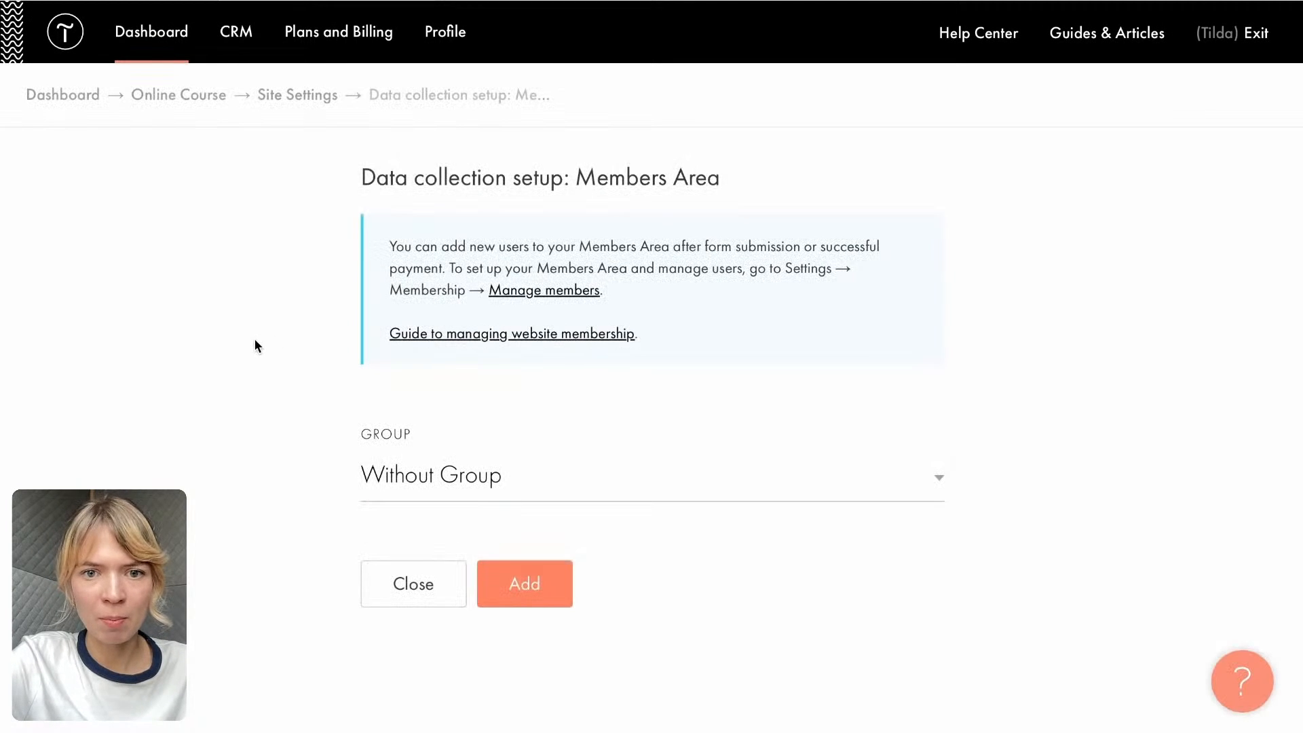
- Choose the Summer 2025 group for new users and add the Members Area data collection service
left_click(406, 474)
left_click(406, 497)
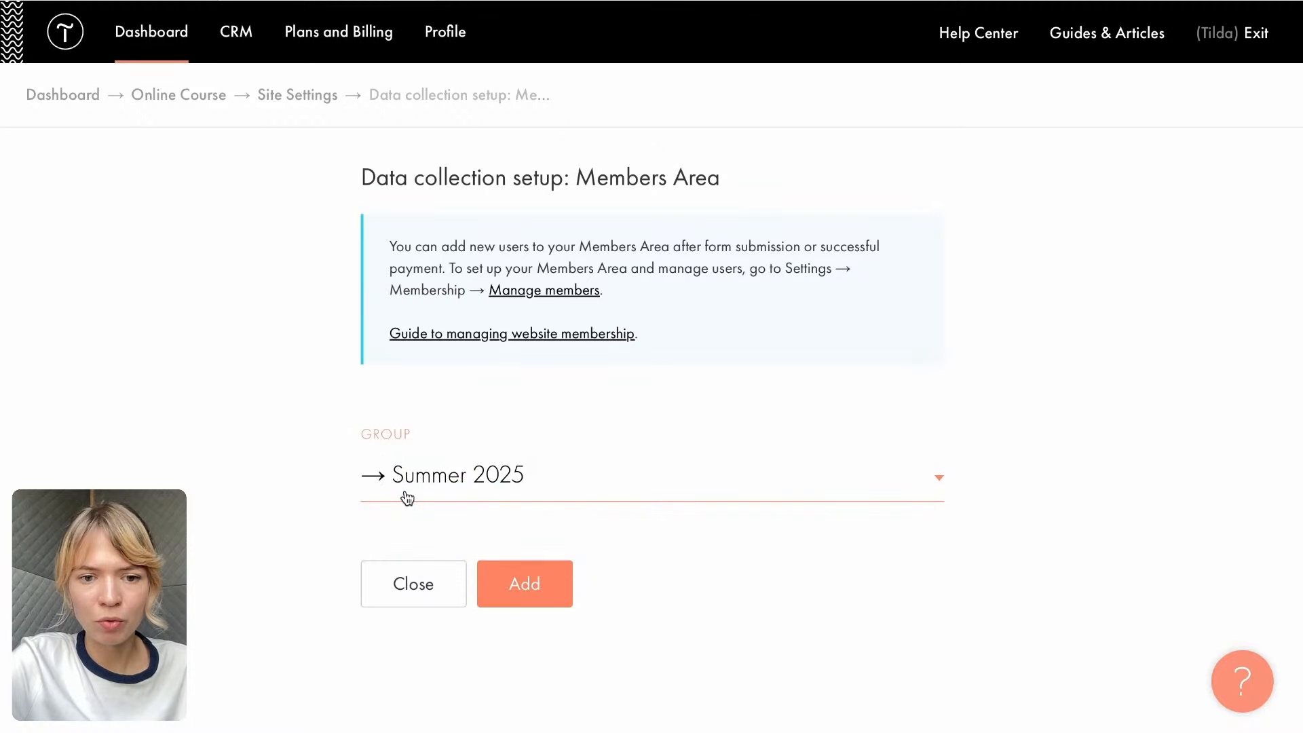
left_click(538, 590)
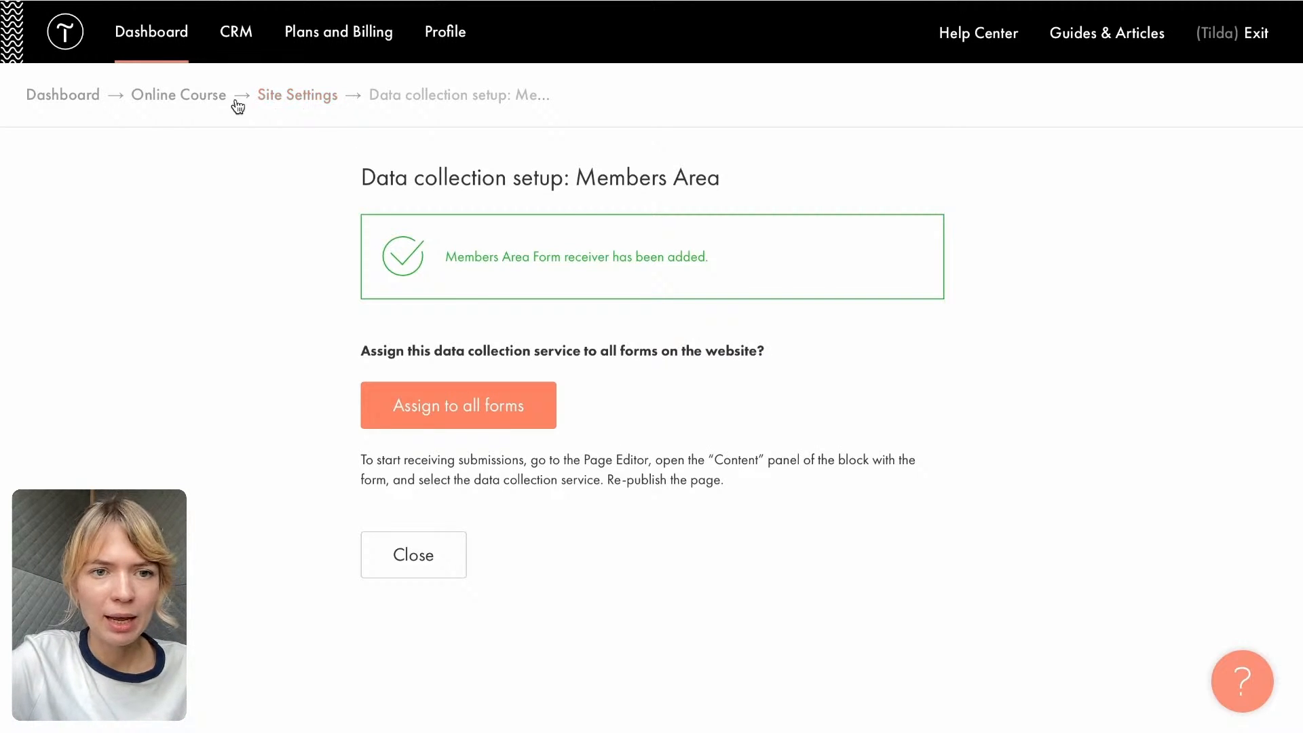
- Leave the site settings for the Online Course site and open the Study Course page for editing
left_click(299, 106)
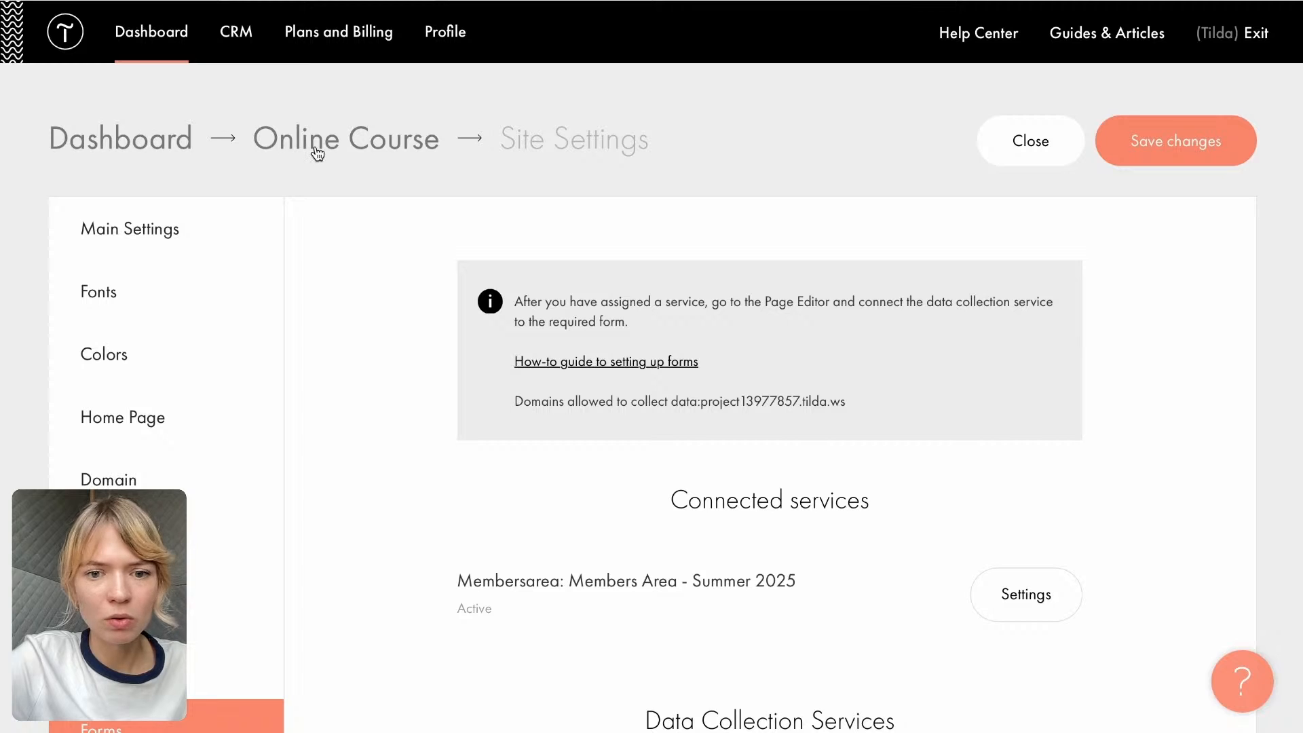
left_click(317, 151)
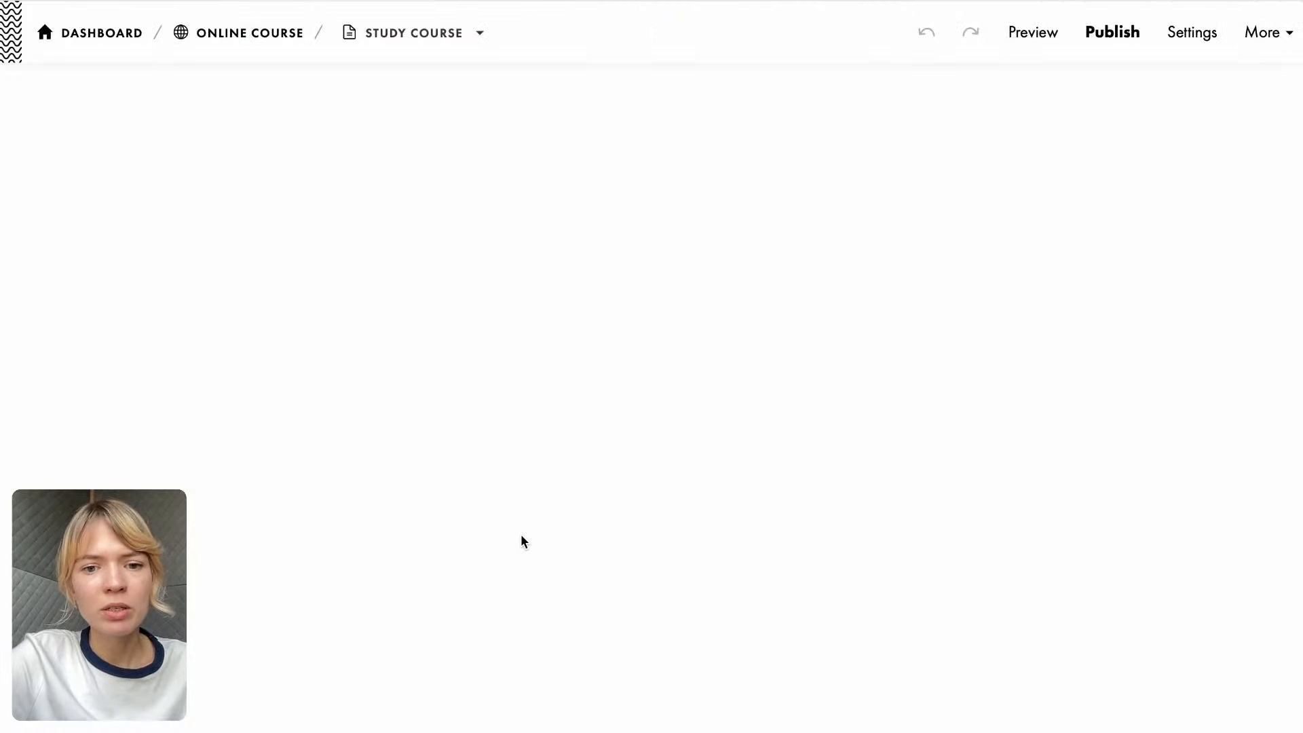
scroll(521, 536, "down", 5)
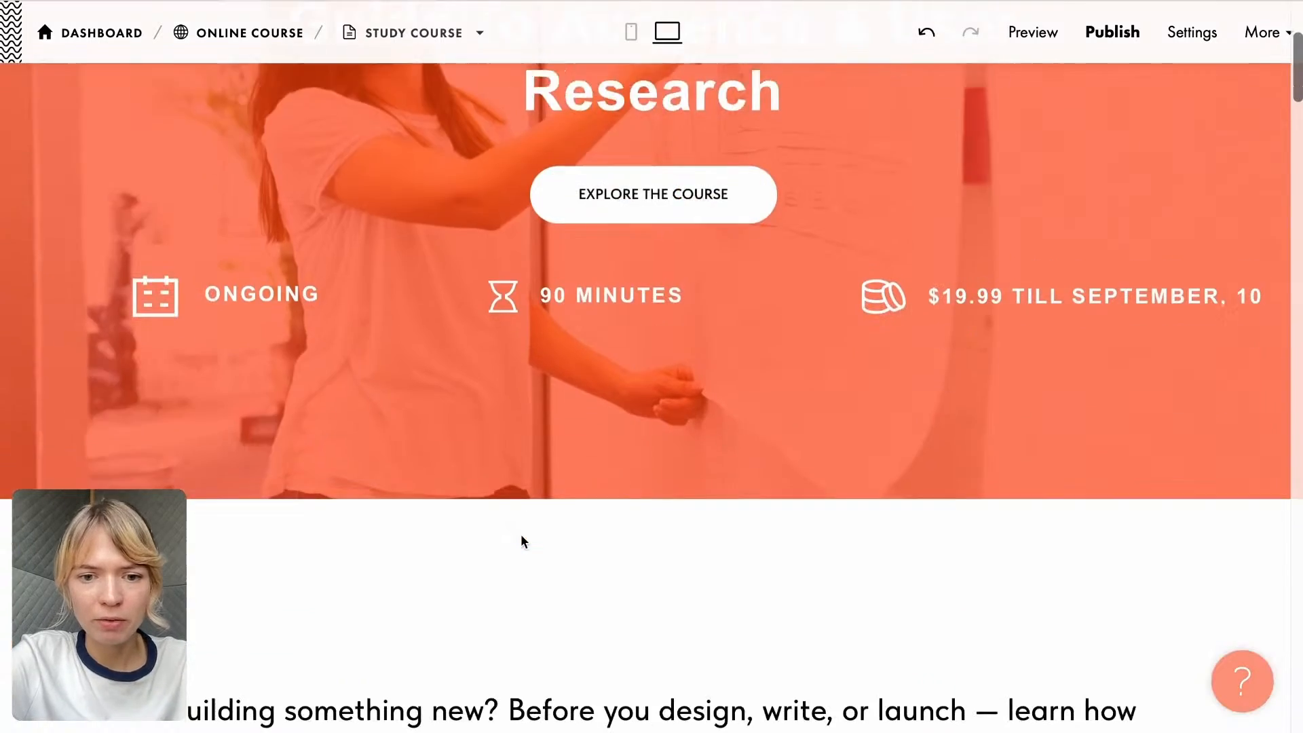
scroll(521, 539, "down", 20)
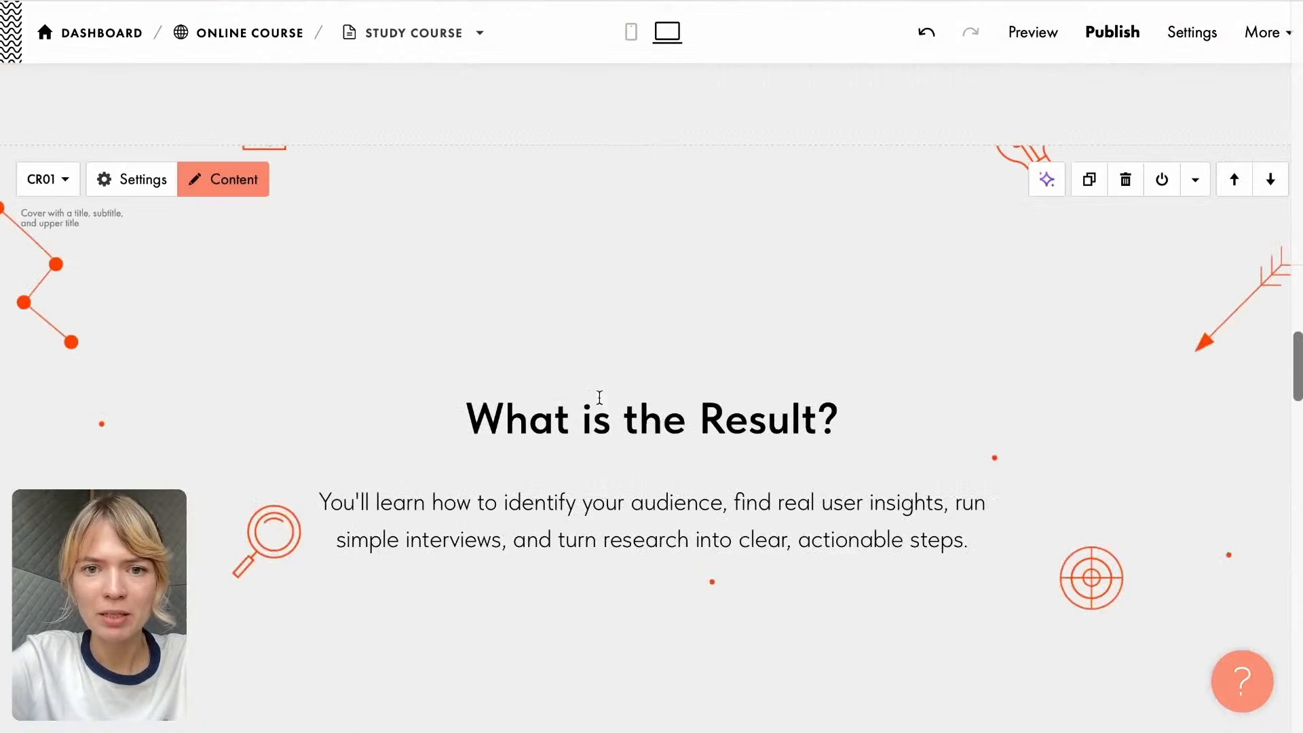
left_click(652, 146)
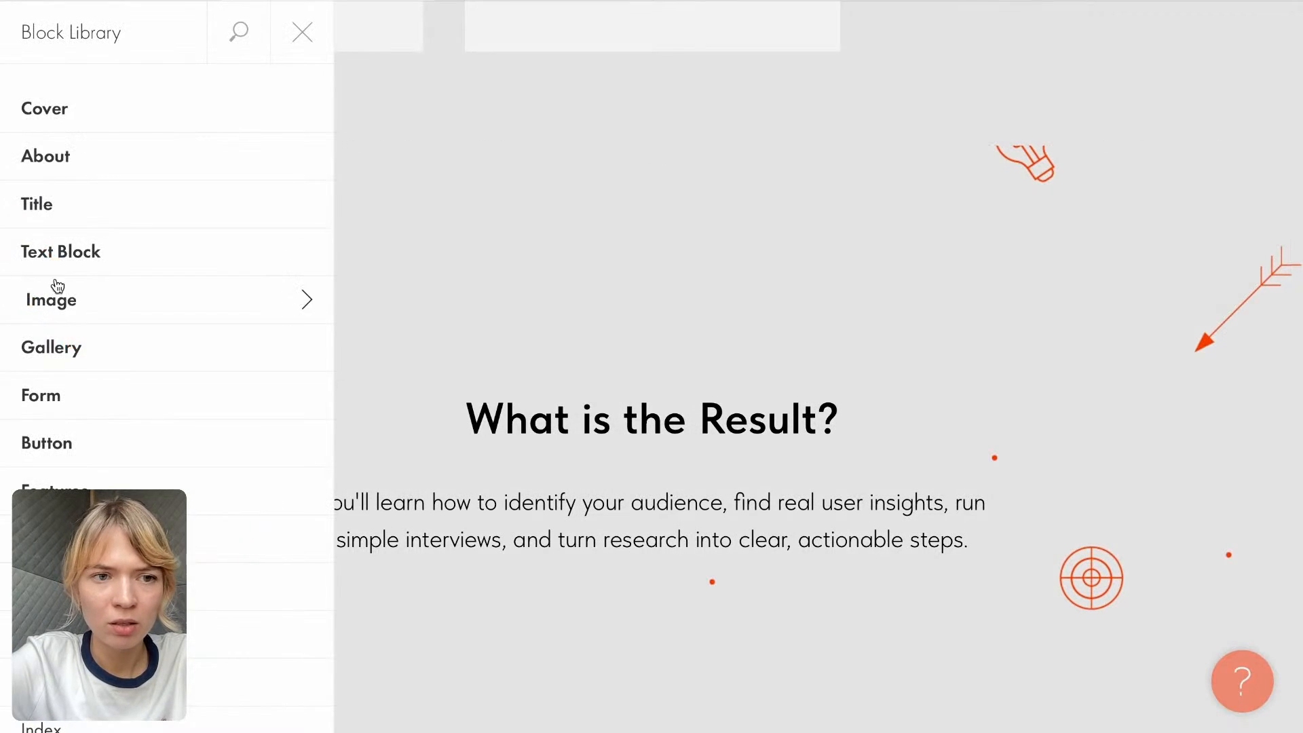
scroll(122, 346, "down", 7)
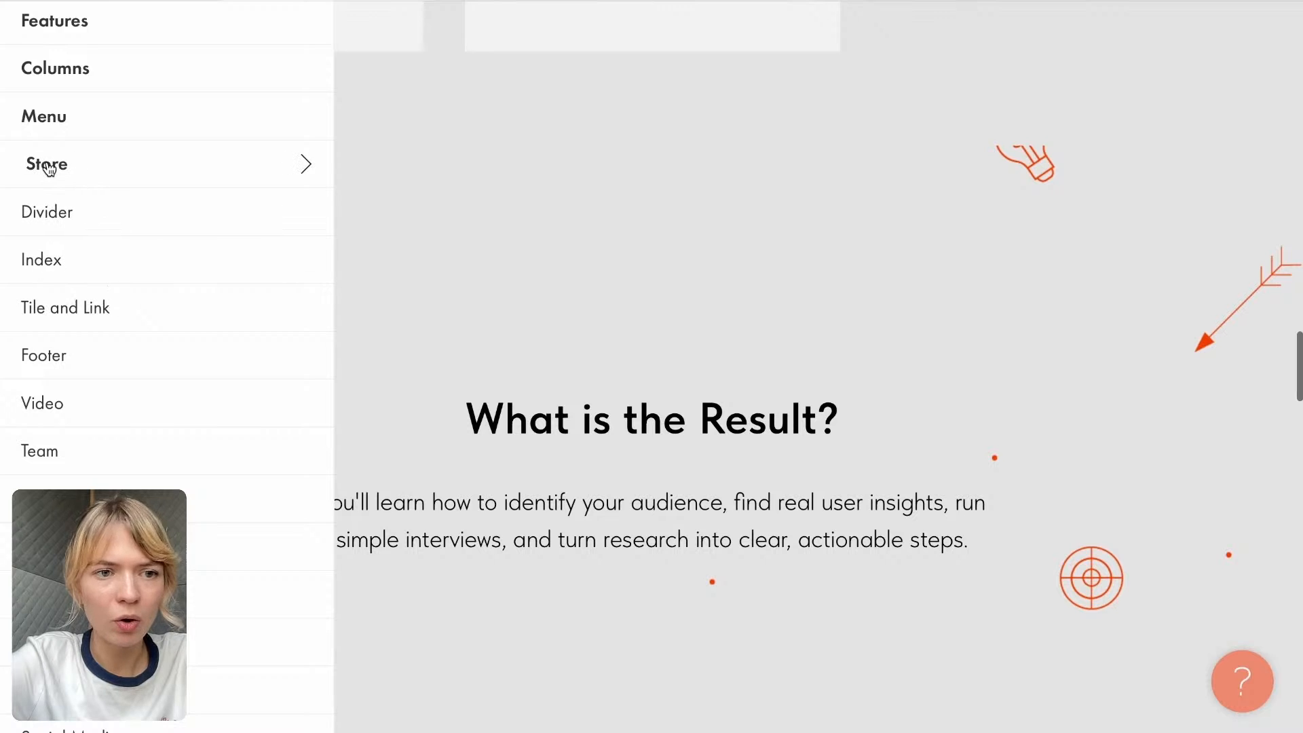
left_click(440, 205)
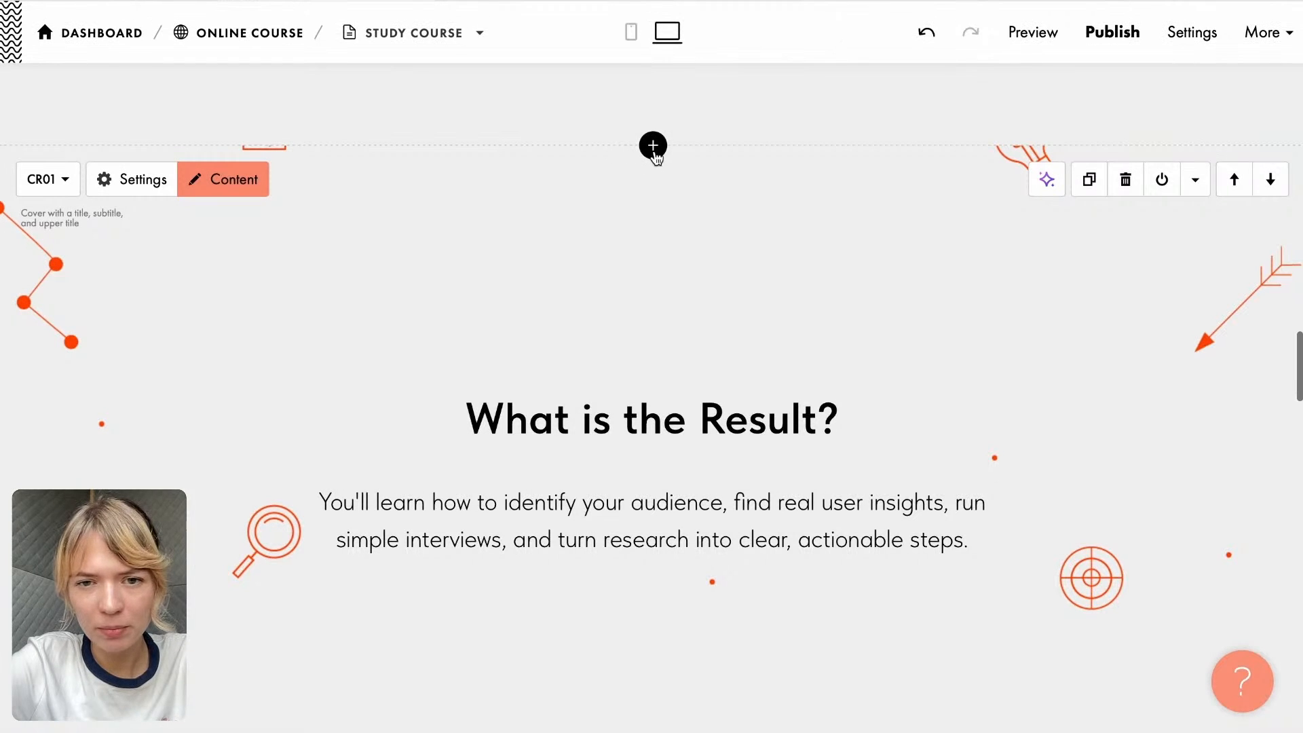
- Insert the ST100 "Shopping cart with an order form" block from the Store category above the "What is the Result?" cover
left_click(653, 146)
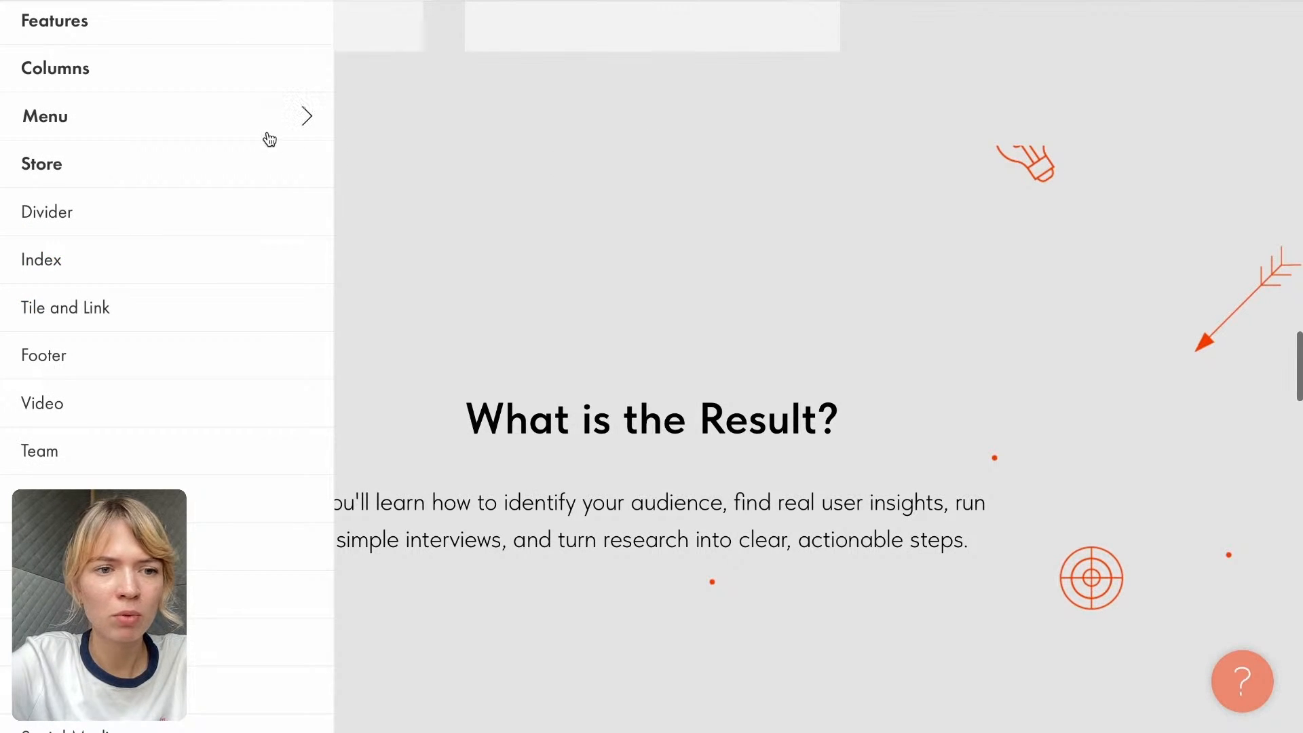
left_click(35, 171)
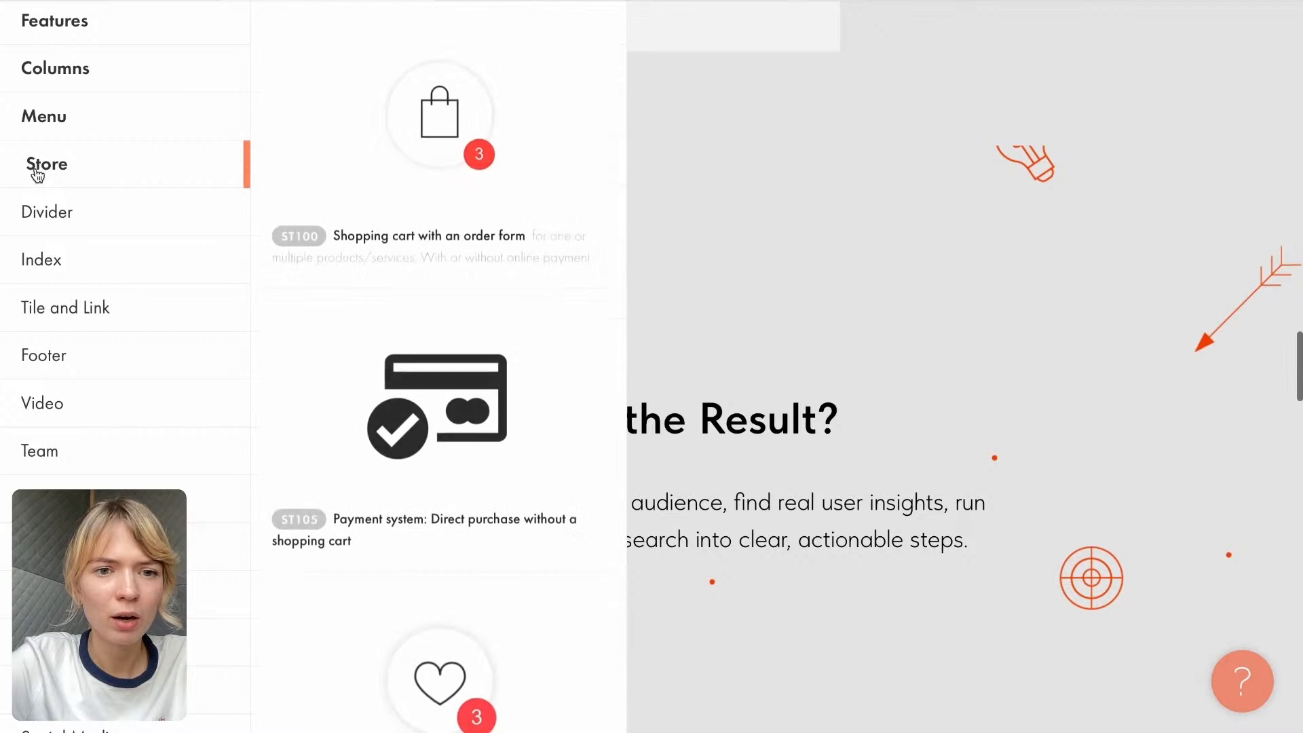
left_click(398, 112)
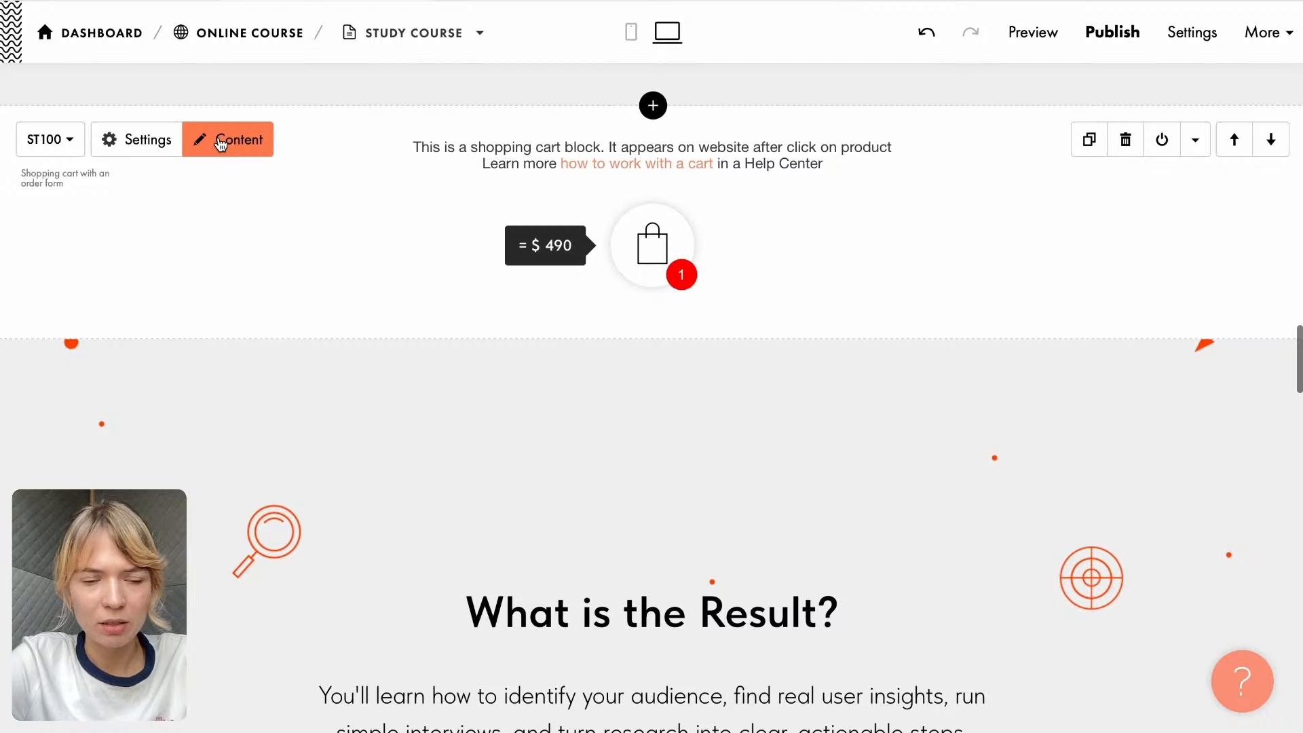
- Remove the Phone Number input field from the shopping cart block's order form
left_click(221, 141)
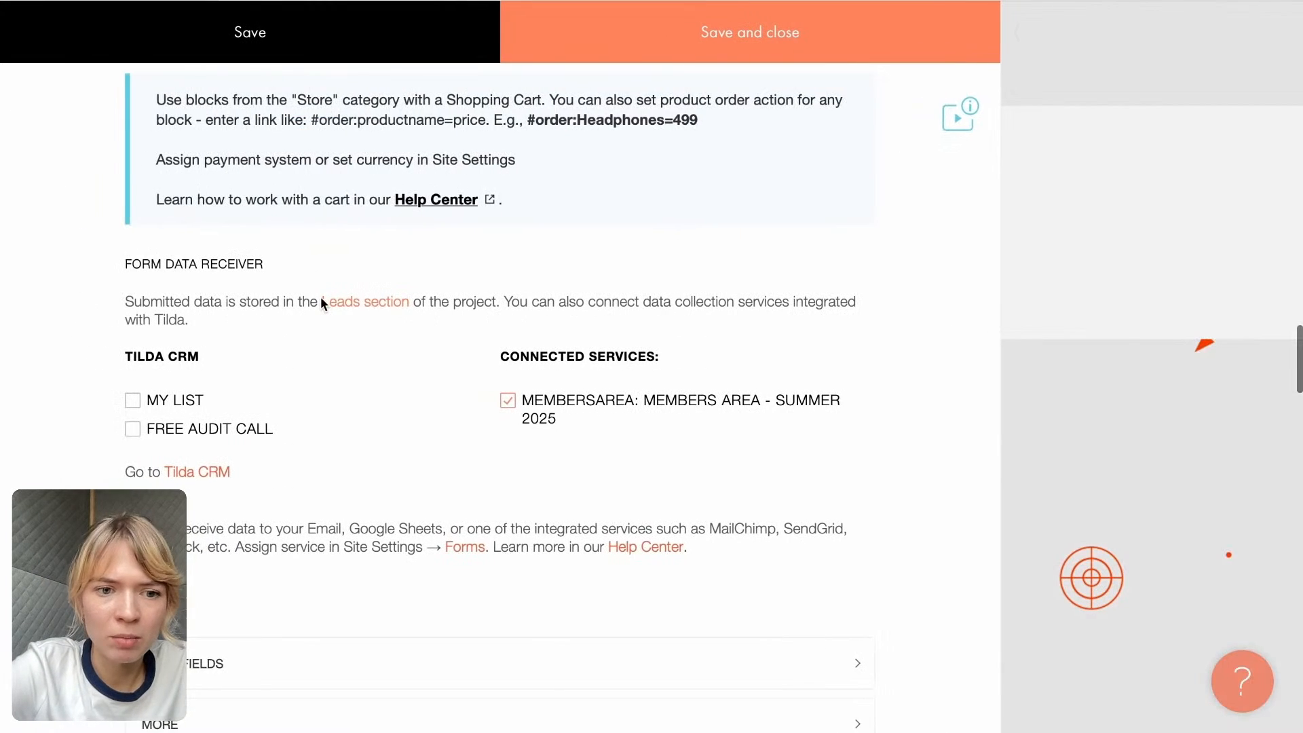
scroll(321, 301, "down", 2)
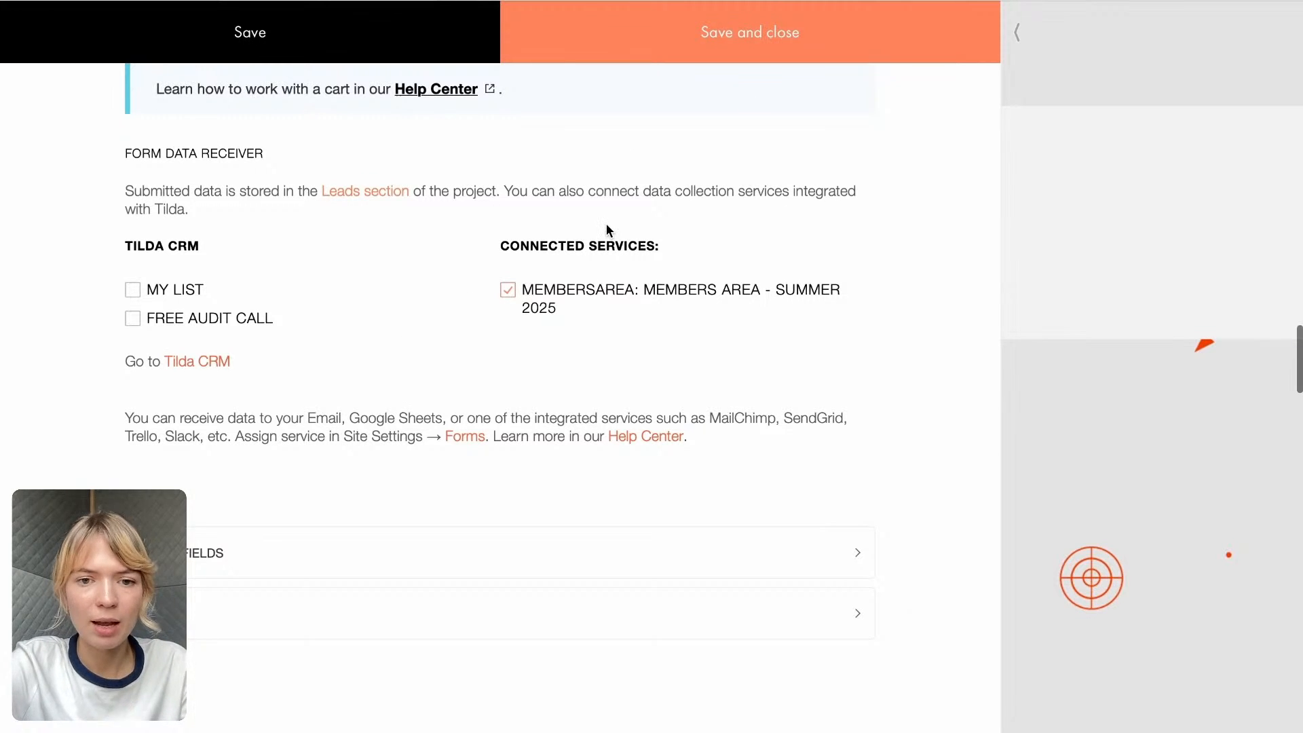
left_click(273, 554)
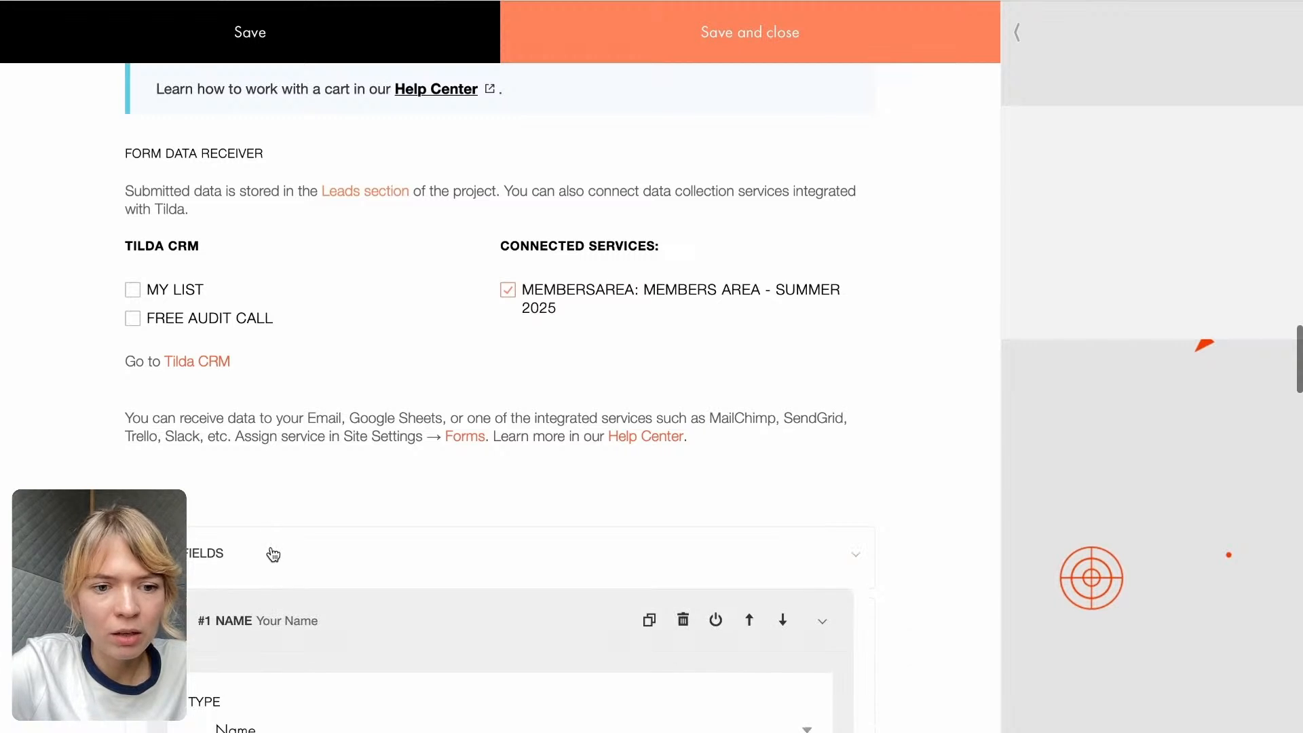
scroll(273, 554, "down", 10)
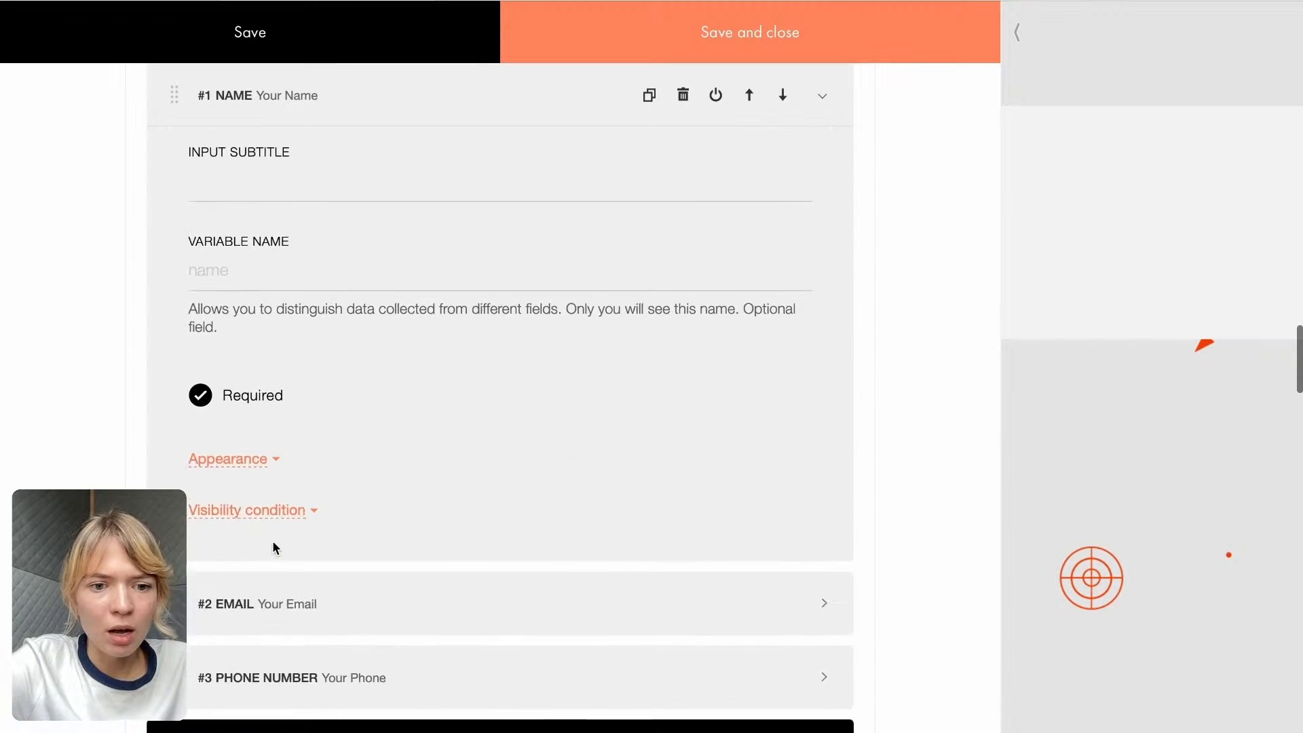
scroll(273, 549, "down", 3)
scroll(367, 340, "up", 3)
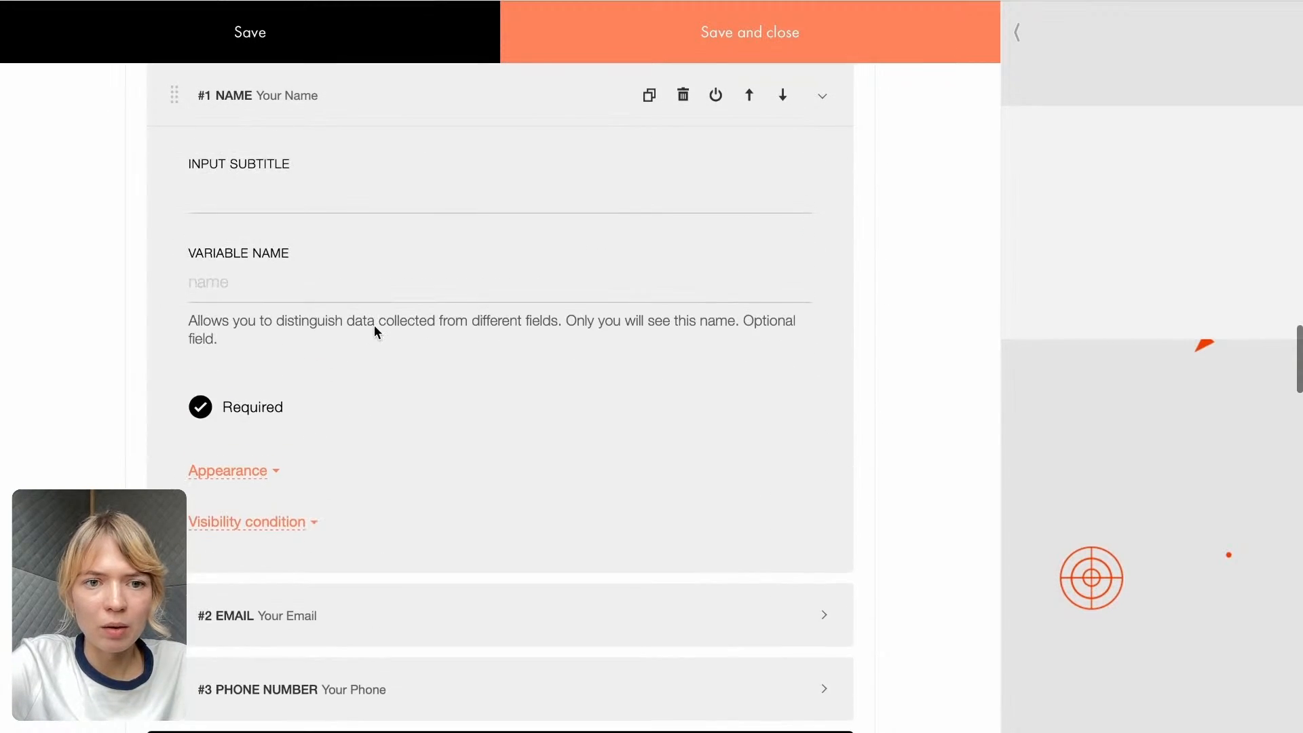
scroll(469, 268, "up", 4)
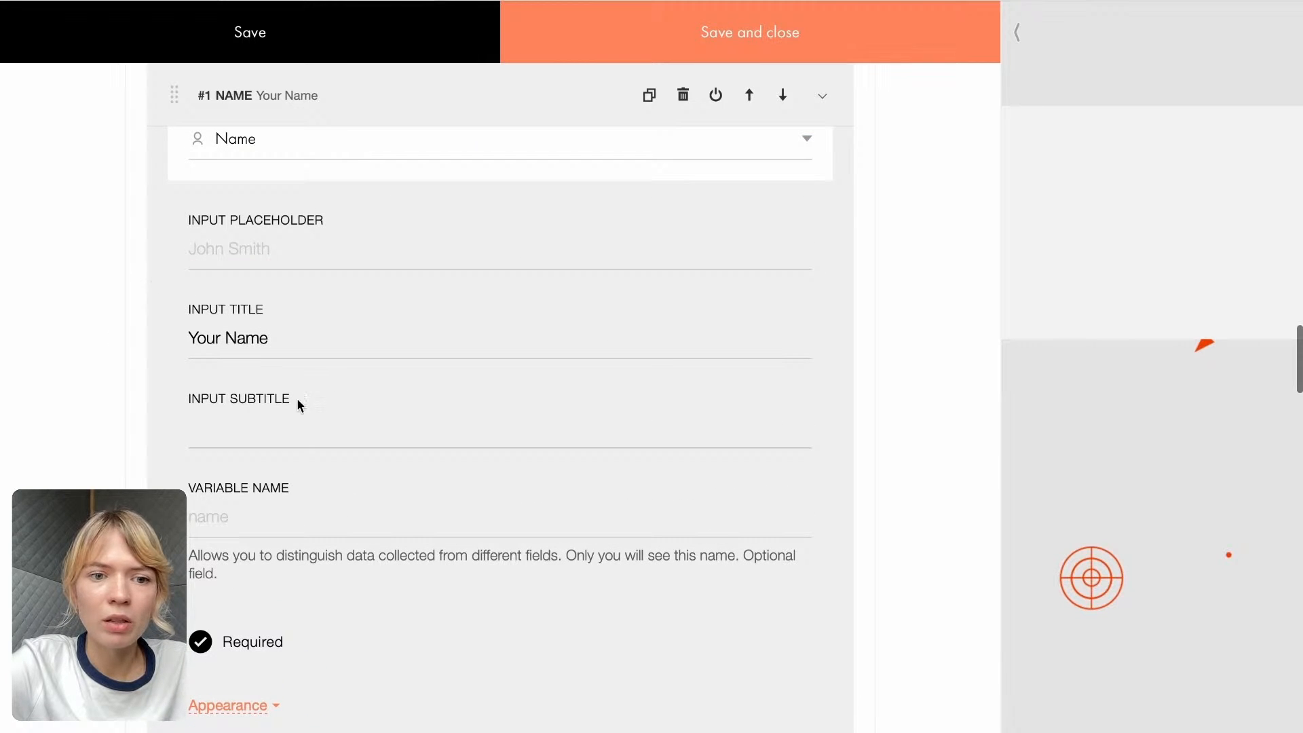
scroll(272, 321, "down", 3)
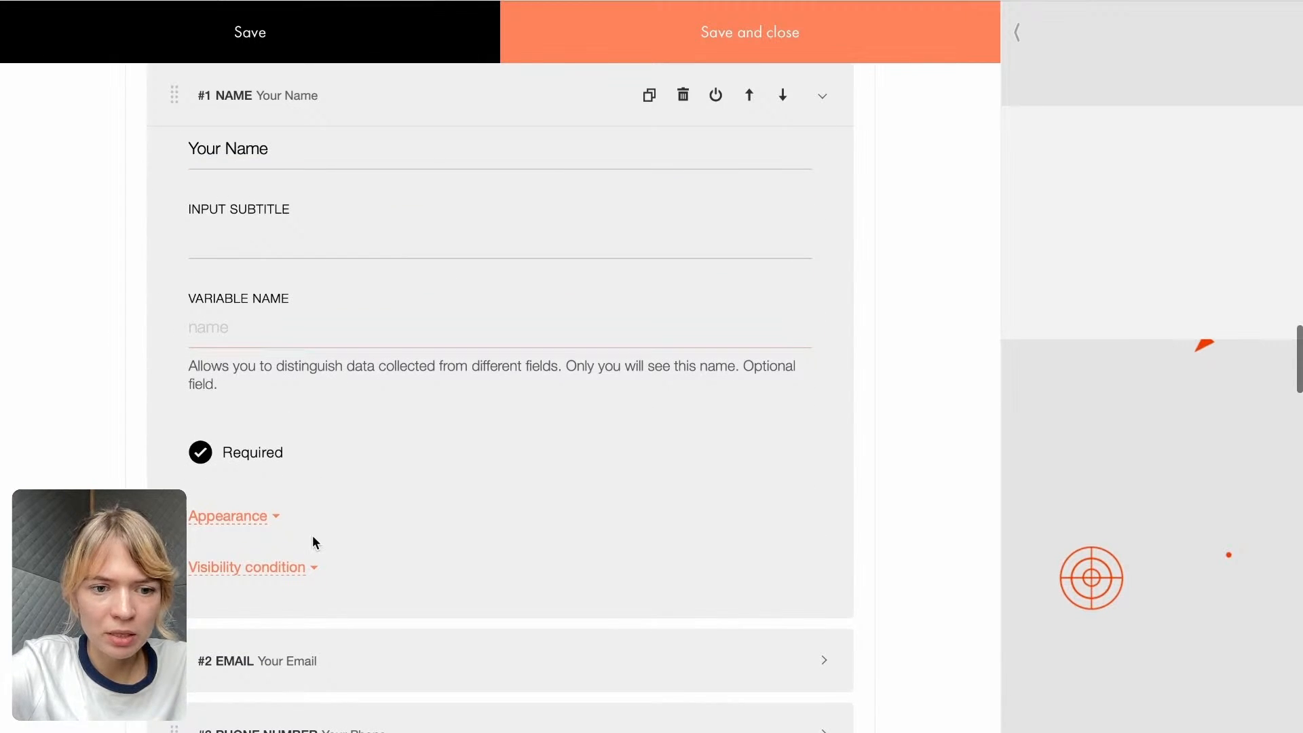
scroll(312, 537, "down", 2)
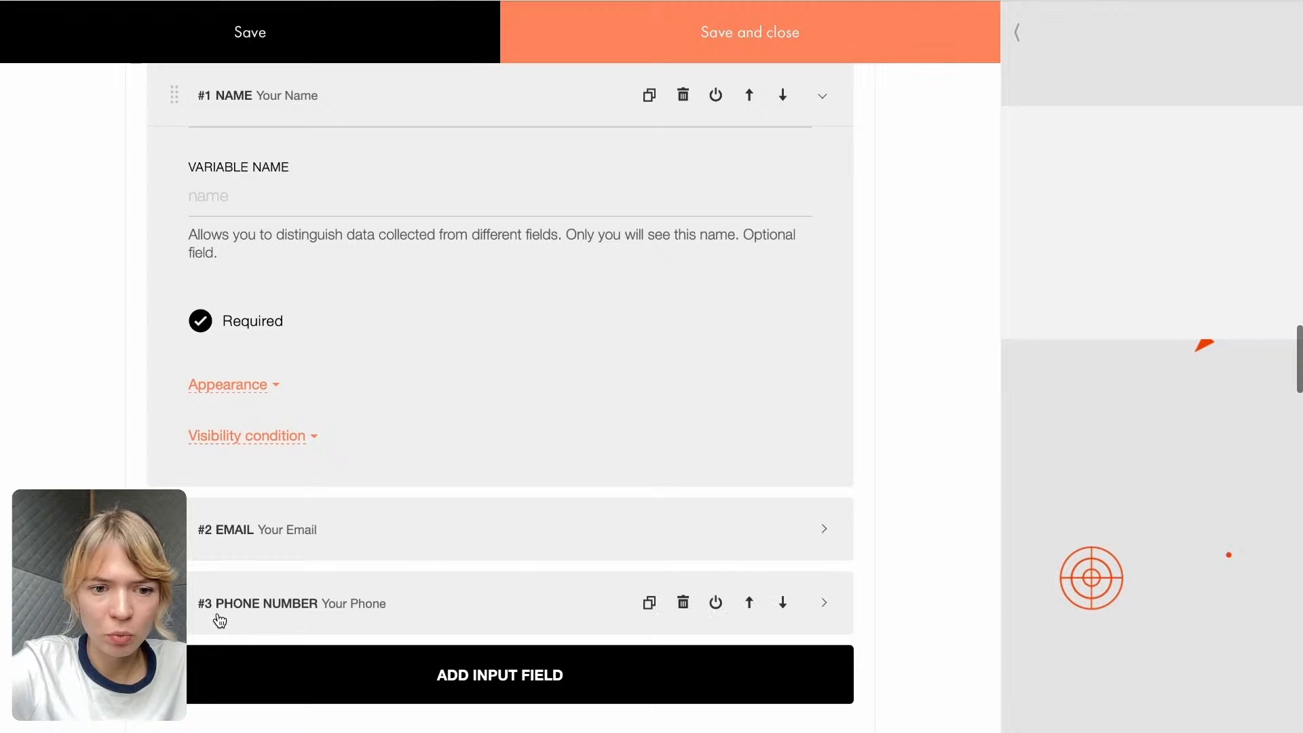
left_click(683, 604)
scroll(475, 516, "down", 2)
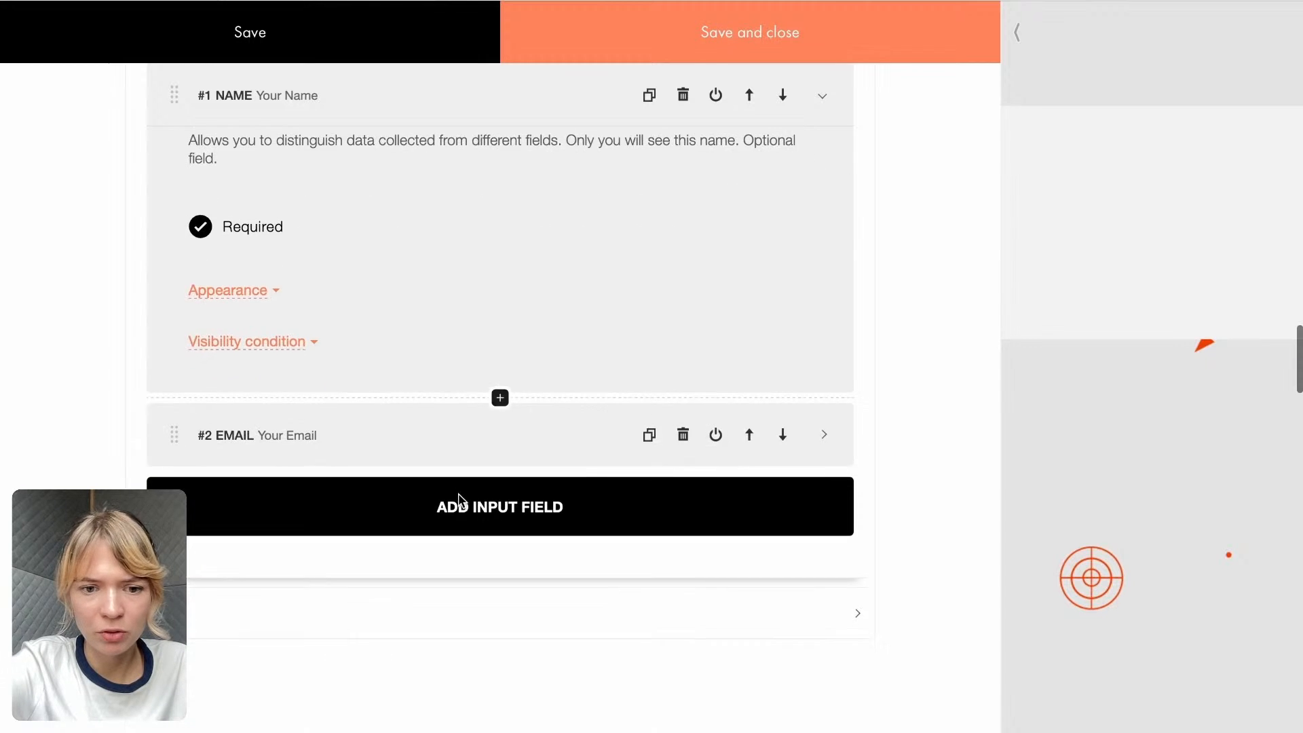
- Copy the order link template #order:productname=price from the cart block's instructions, then save and close its content
scroll(459, 502, "up", 8)
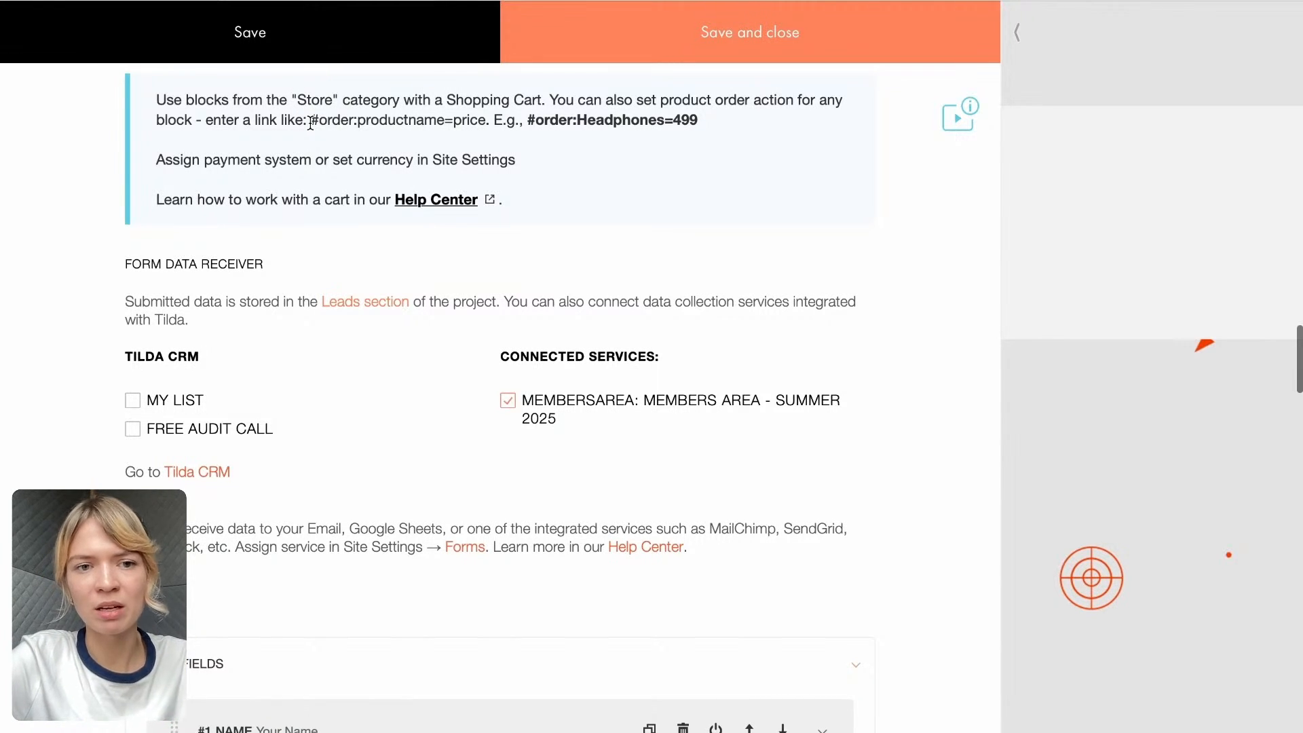
left_click_drag(310, 123, 486, 121)
key("ctrl+c")
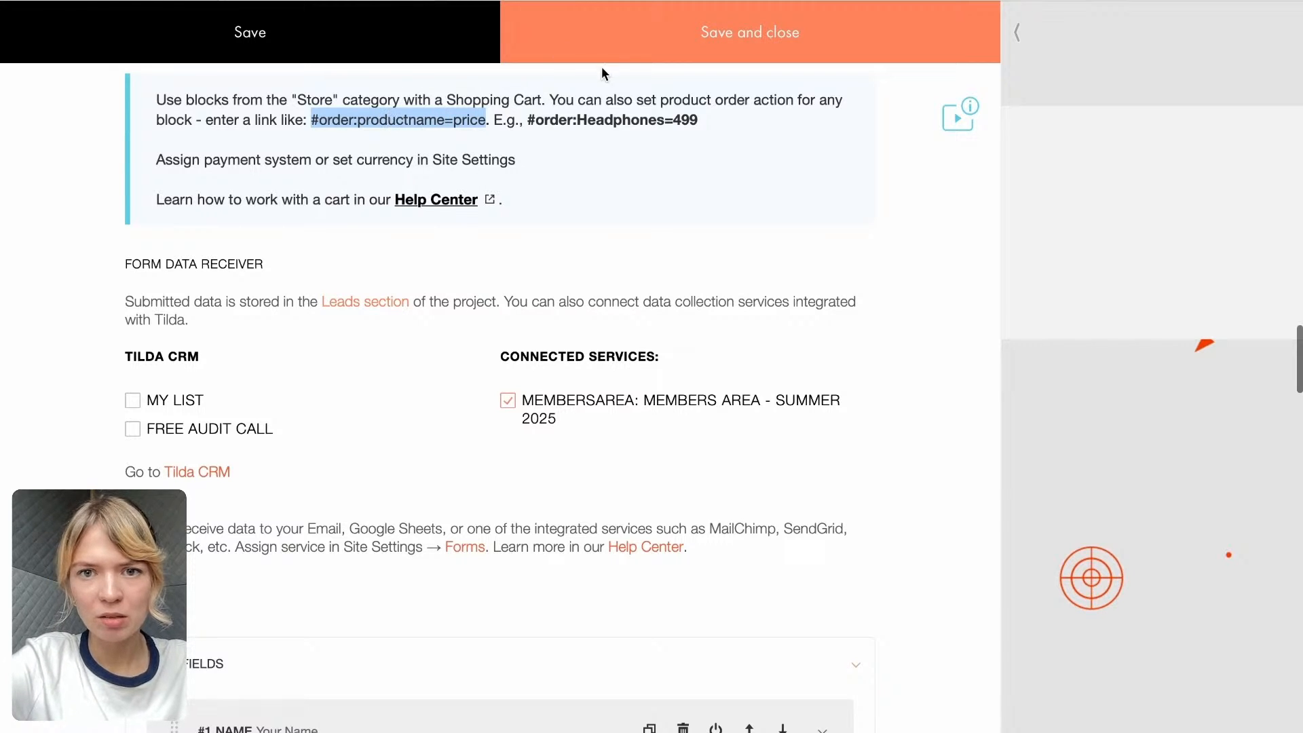
left_click(609, 48)
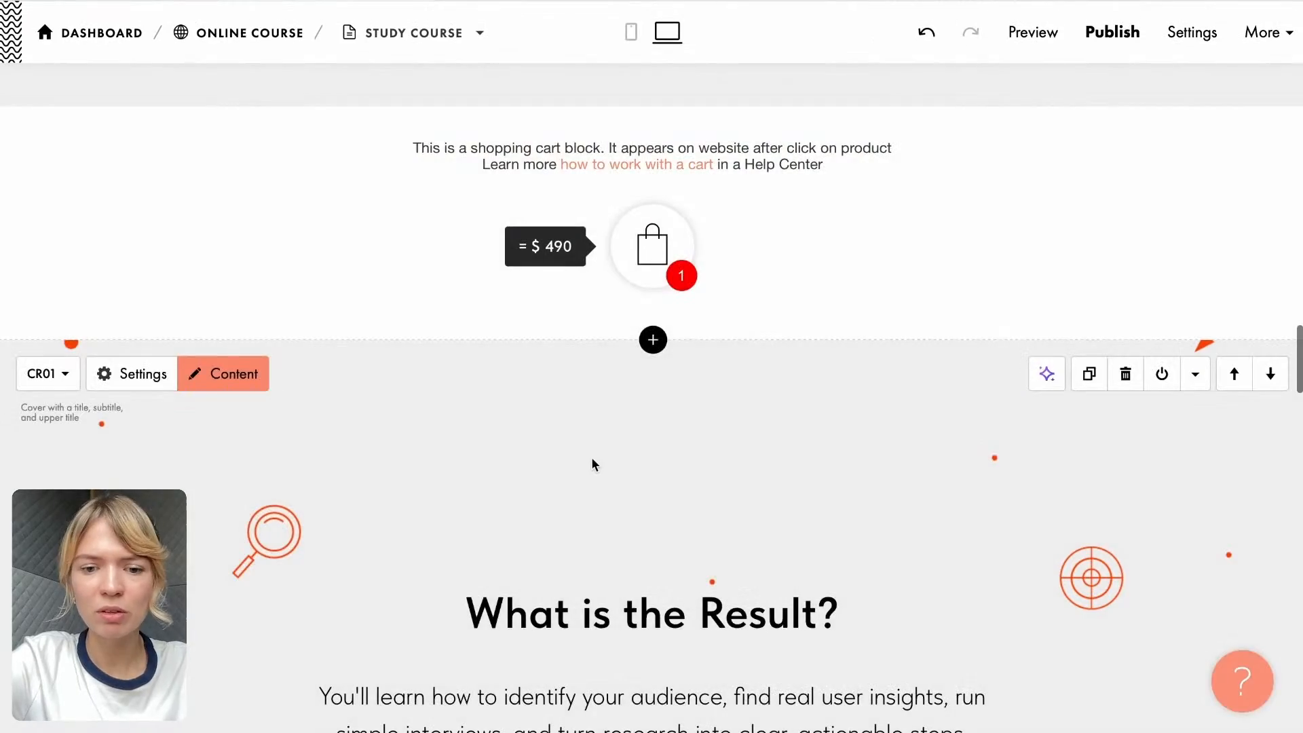
- Replace the link of the "Get started today" button with the copied template #order:productname=price
scroll(594, 465, "up", 20)
scroll(594, 472, "up", 10)
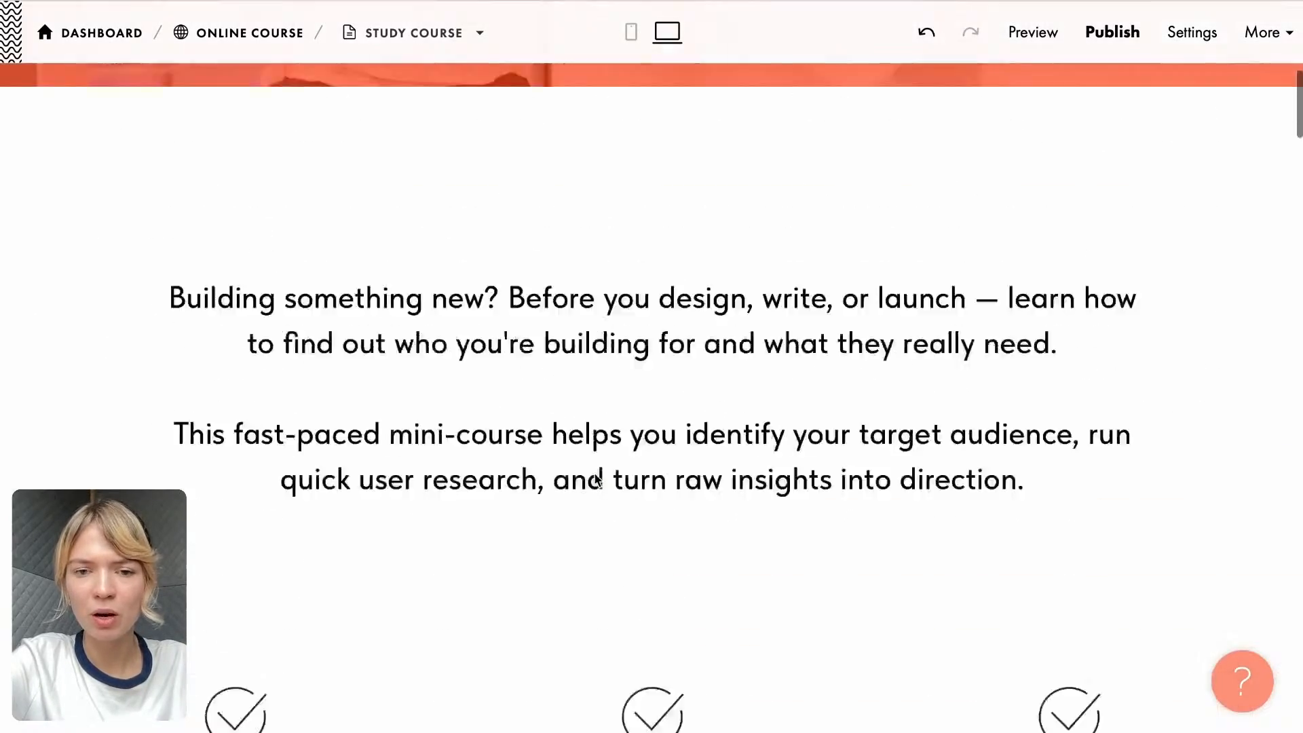
scroll(596, 480, "down", 8)
scroll(596, 480, "down", 20)
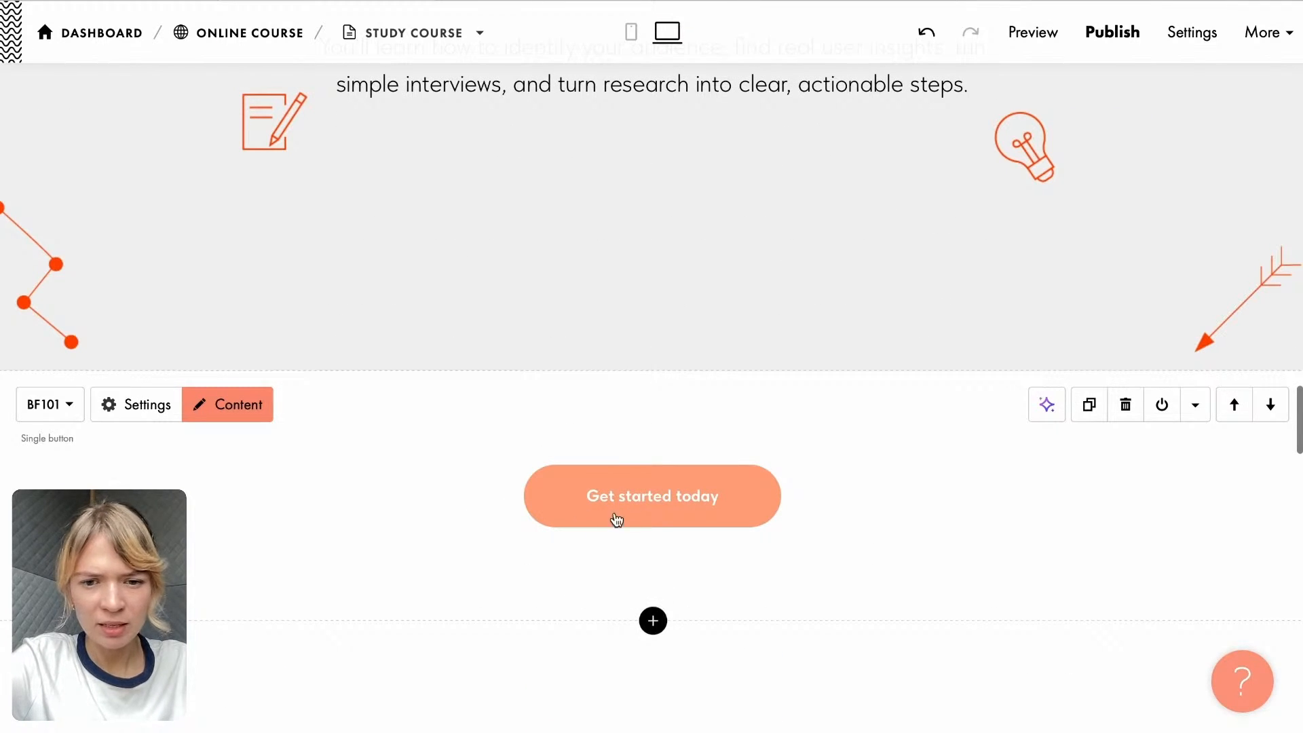
left_click(229, 407)
left_click(242, 237)
left_click_drag(178, 229, 95, 226)
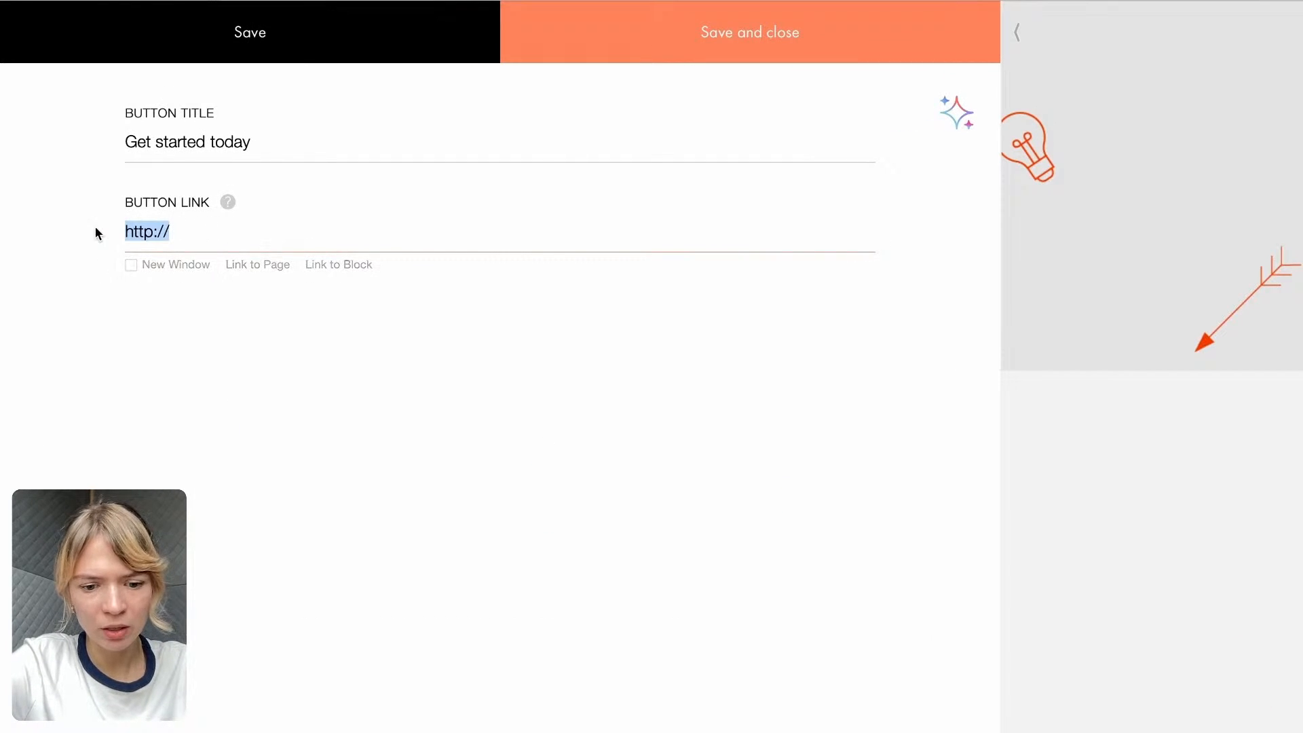
key("ctrl+v")
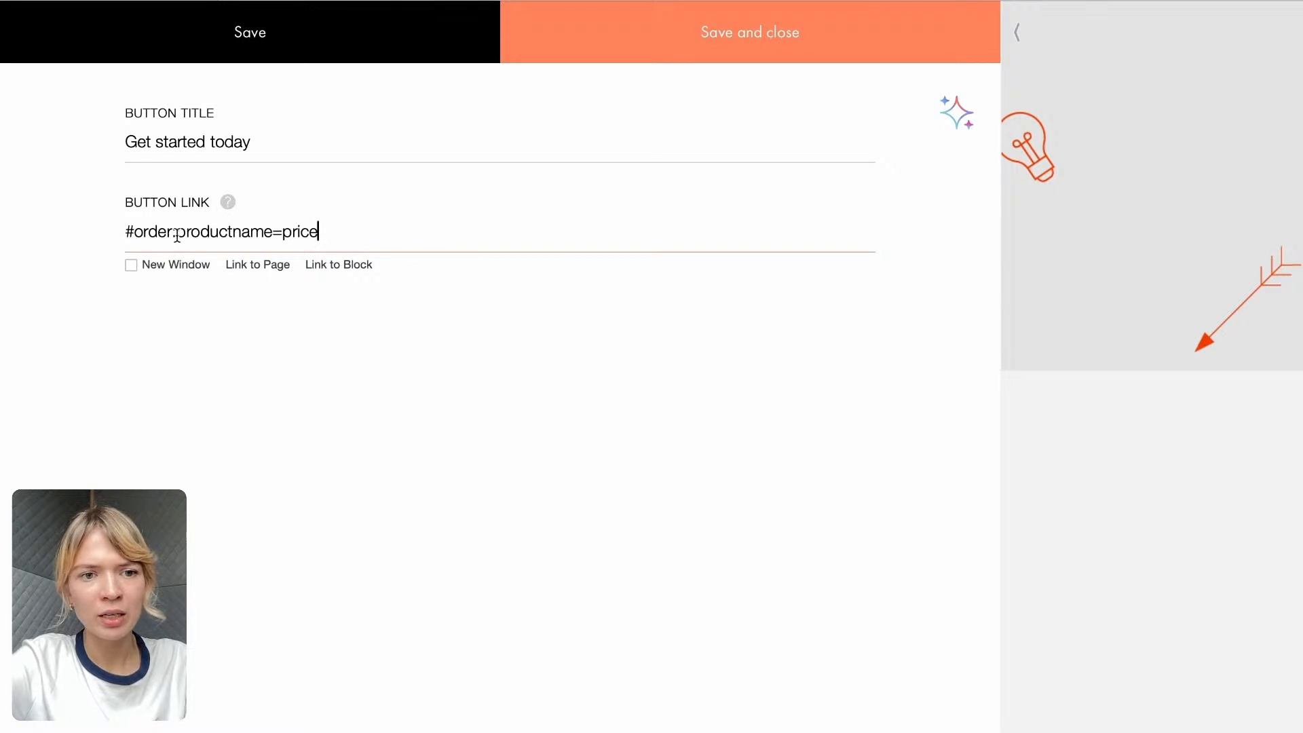
- Fill in the button's order link with the product name Mini Online Course and the price 20
left_click_drag(177, 231, 270, 229)
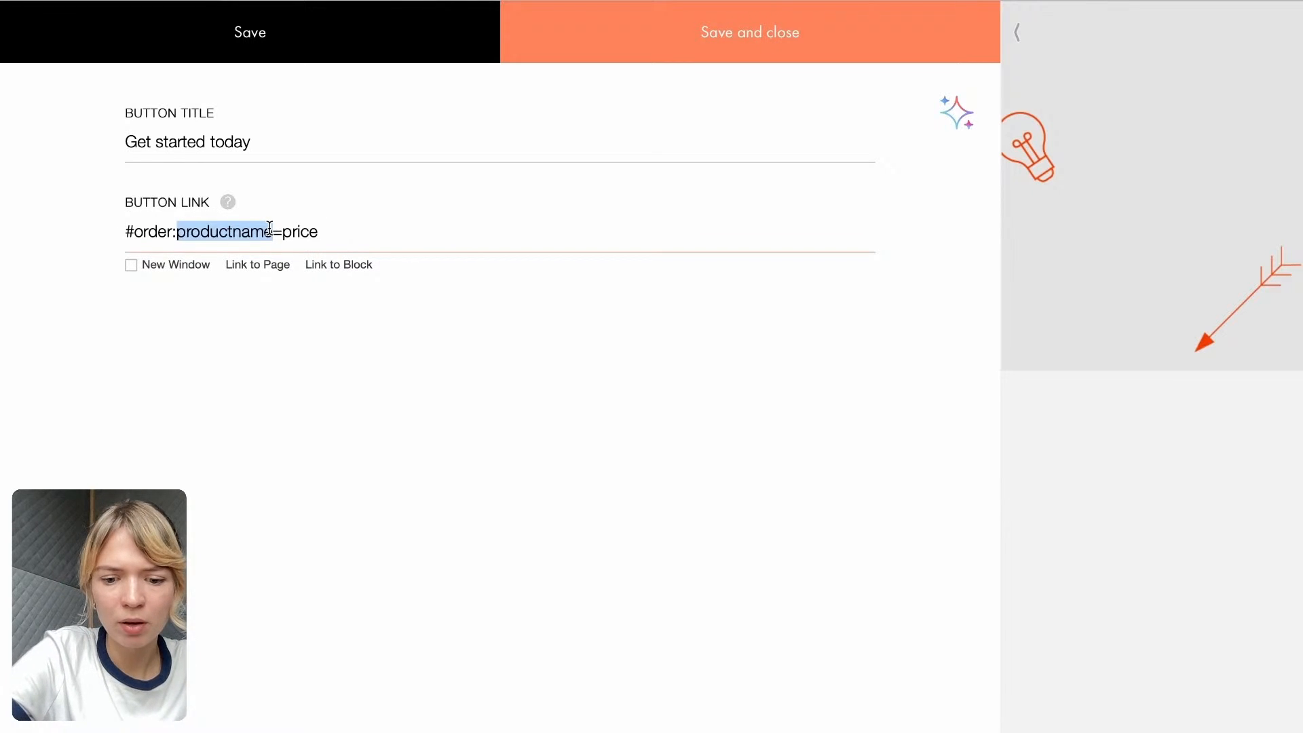
type("Online")
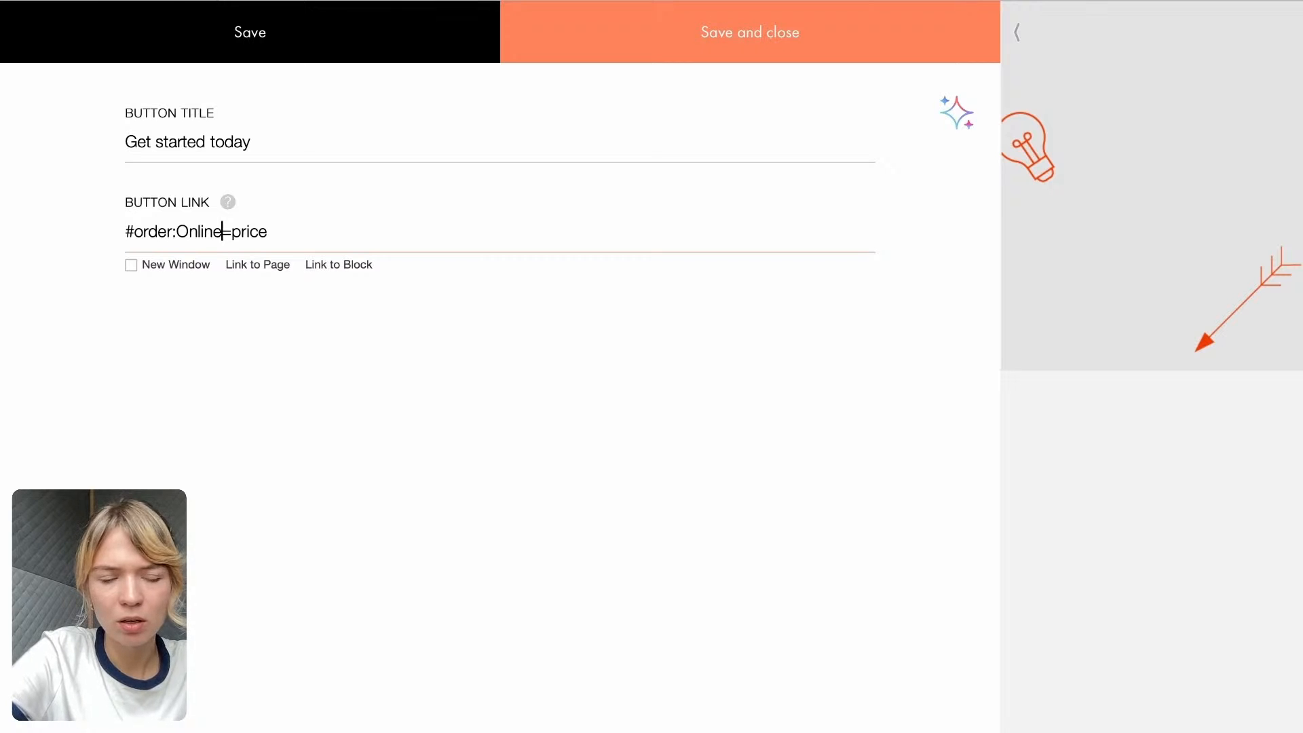
key("BackSpace")
key("BackSpace")
key("BackSpace")
key("BackSpace")
key("BackSpace")
key("BackSpace")
type("Min")
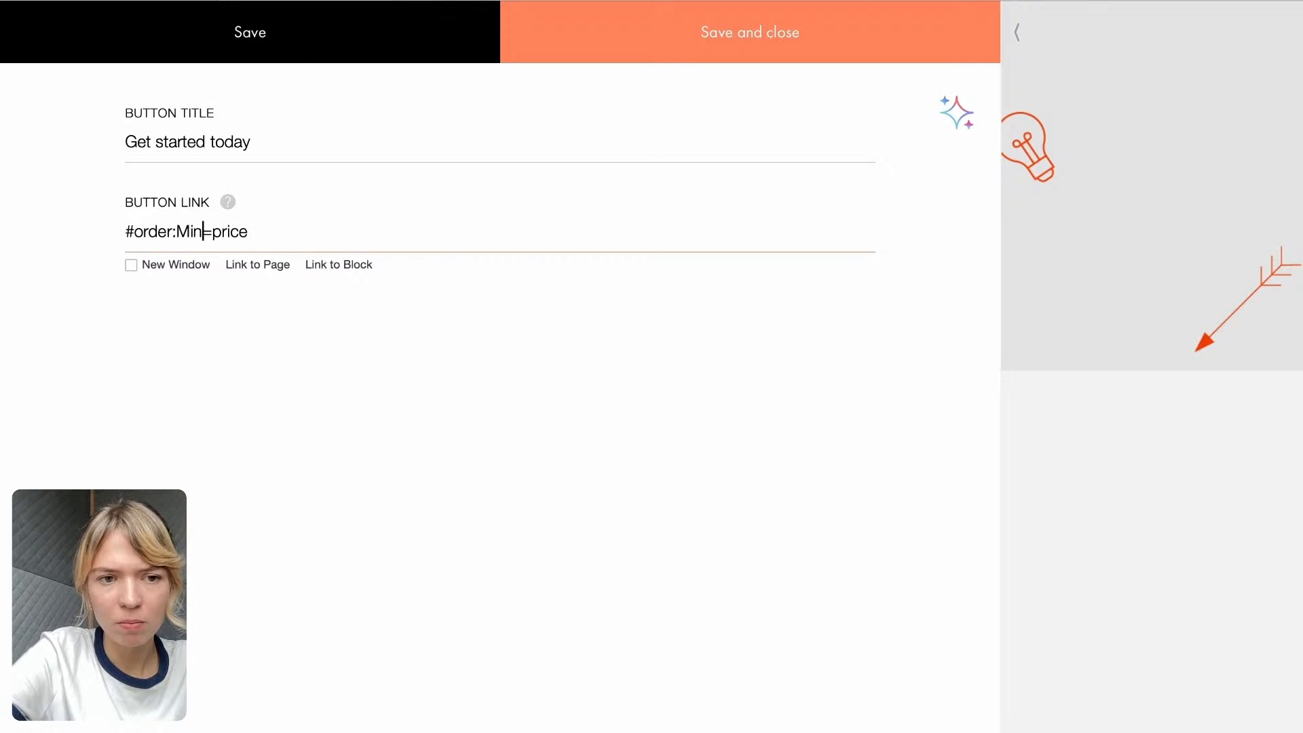
type("i")
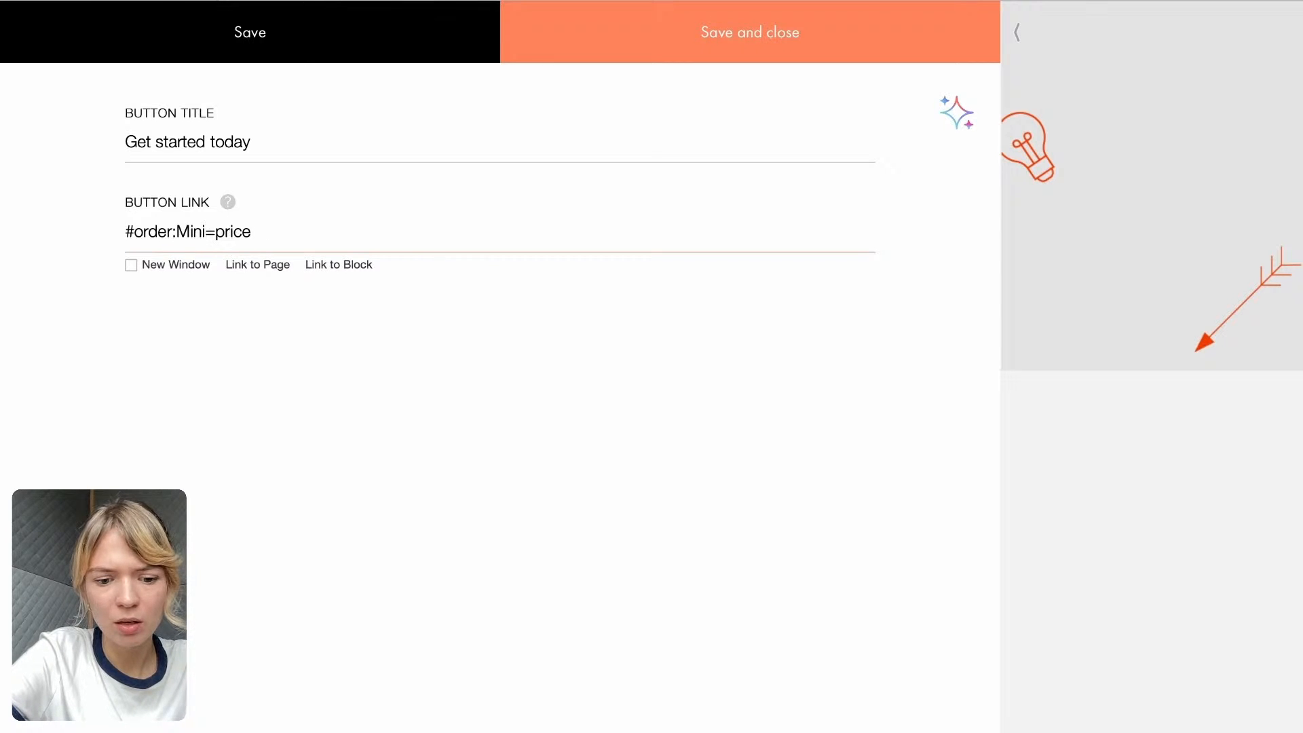
type(" Online Co")
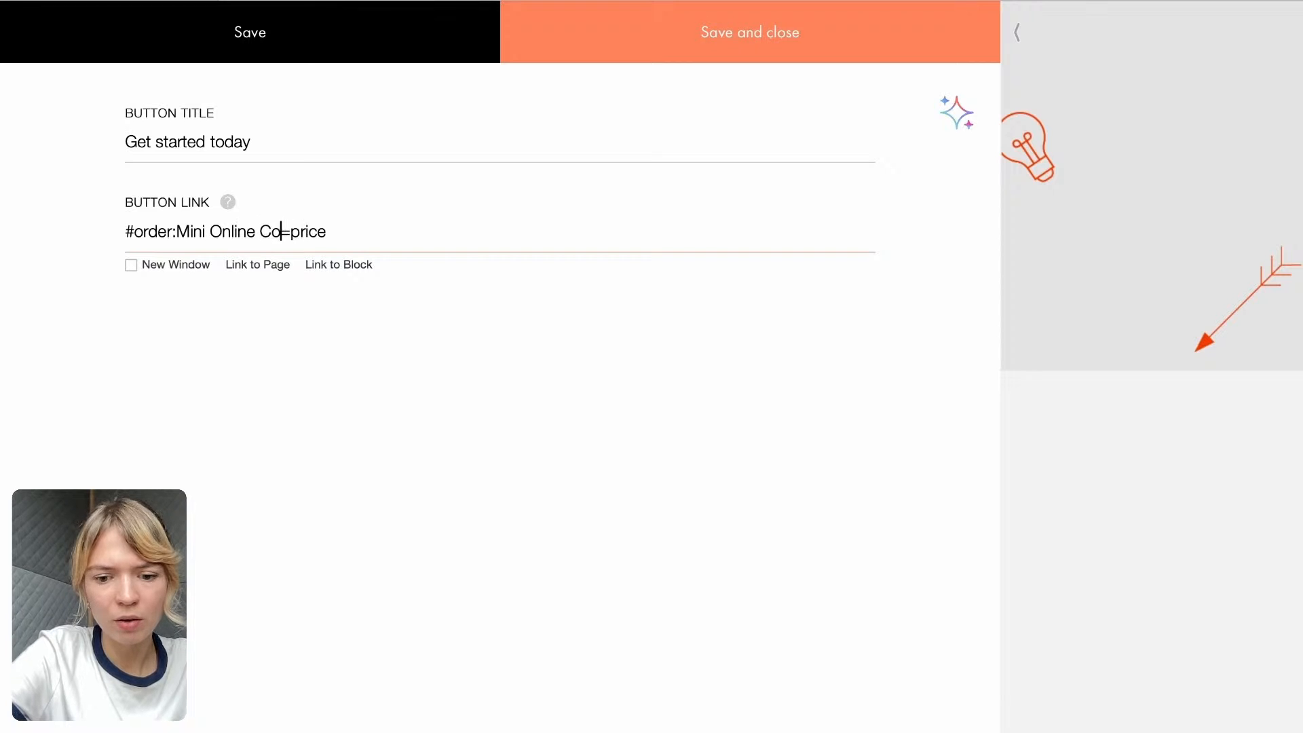
type("urse")
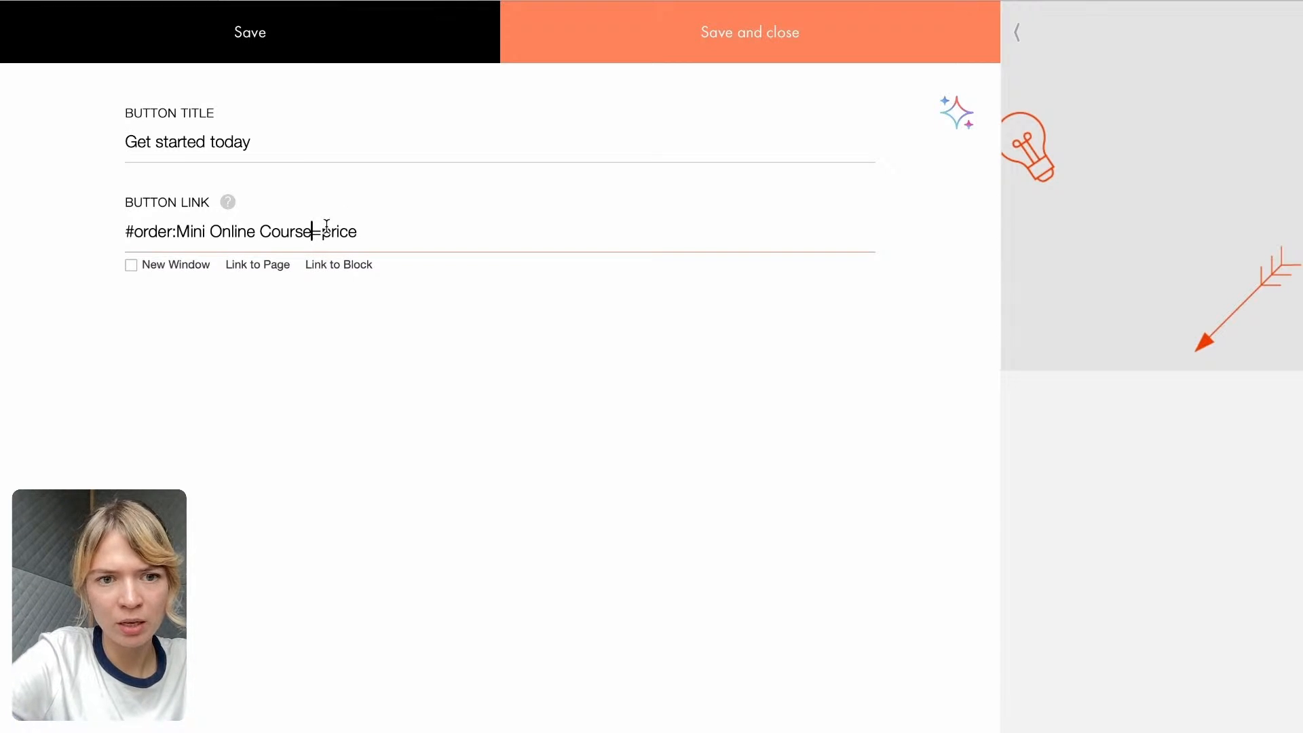
double_click(327, 224)
type("20")
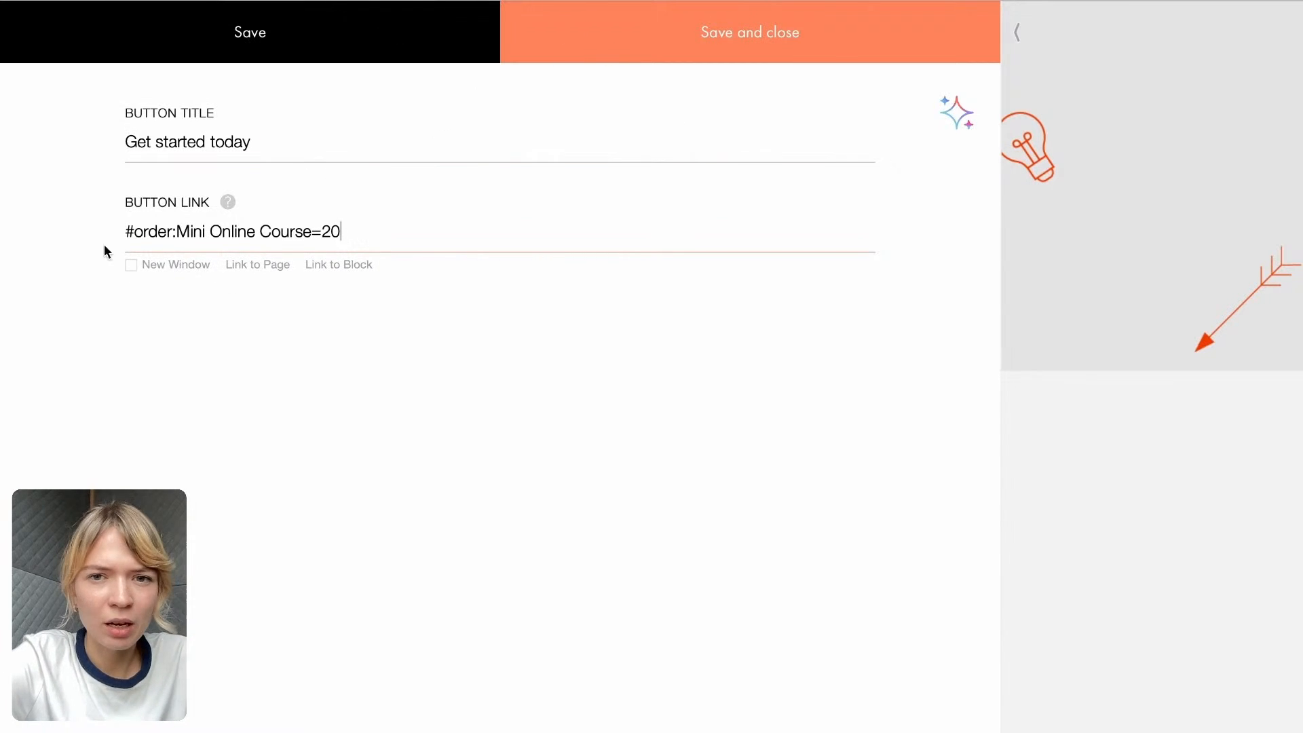
- Save and close the button block's content and publish the Study Course page
left_click(657, 38)
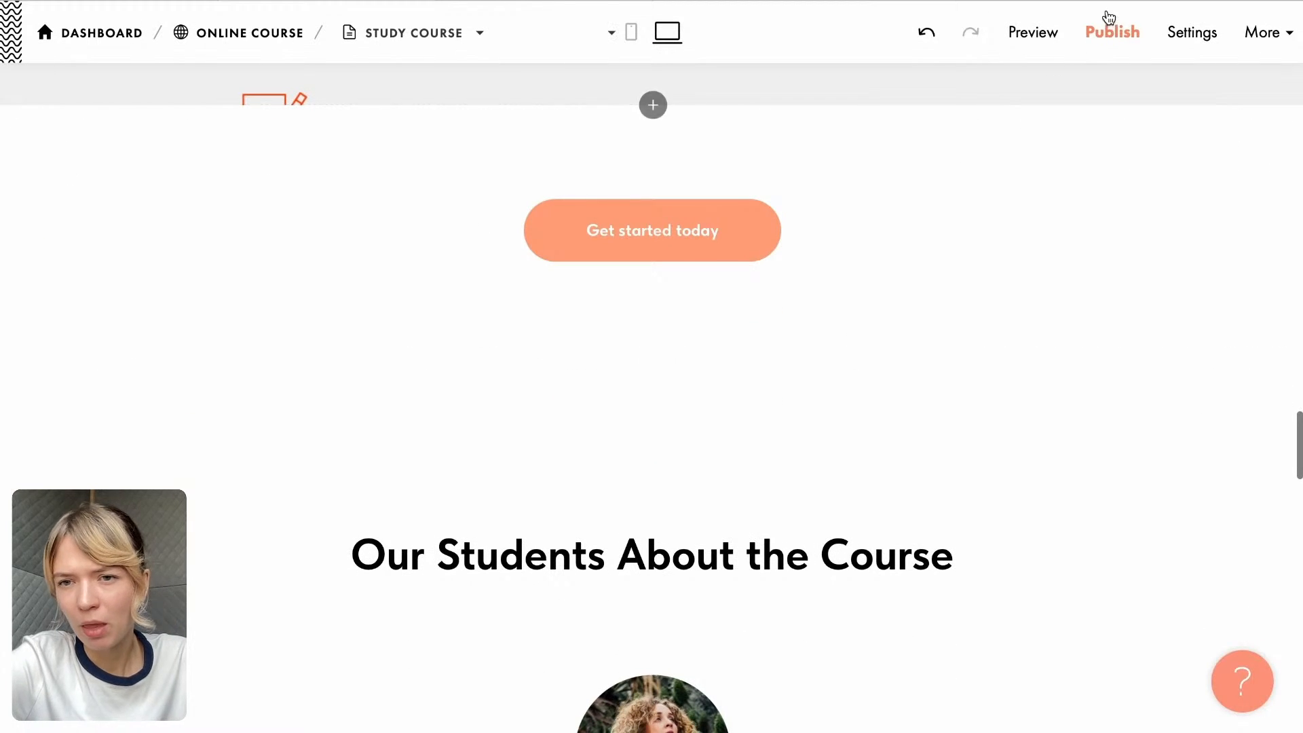
left_click(1113, 31)
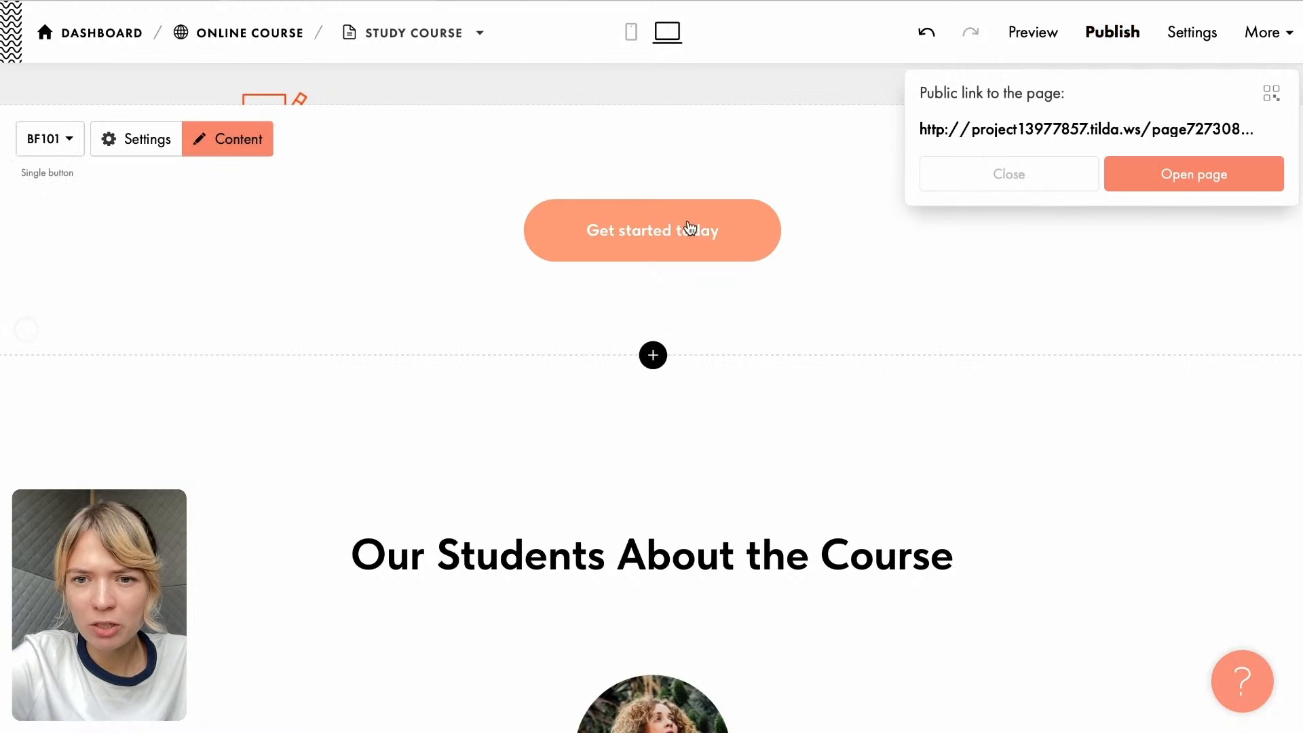
- Open the published Study Course page and test its "Get started today" button to bring up the order form
left_click(1167, 173)
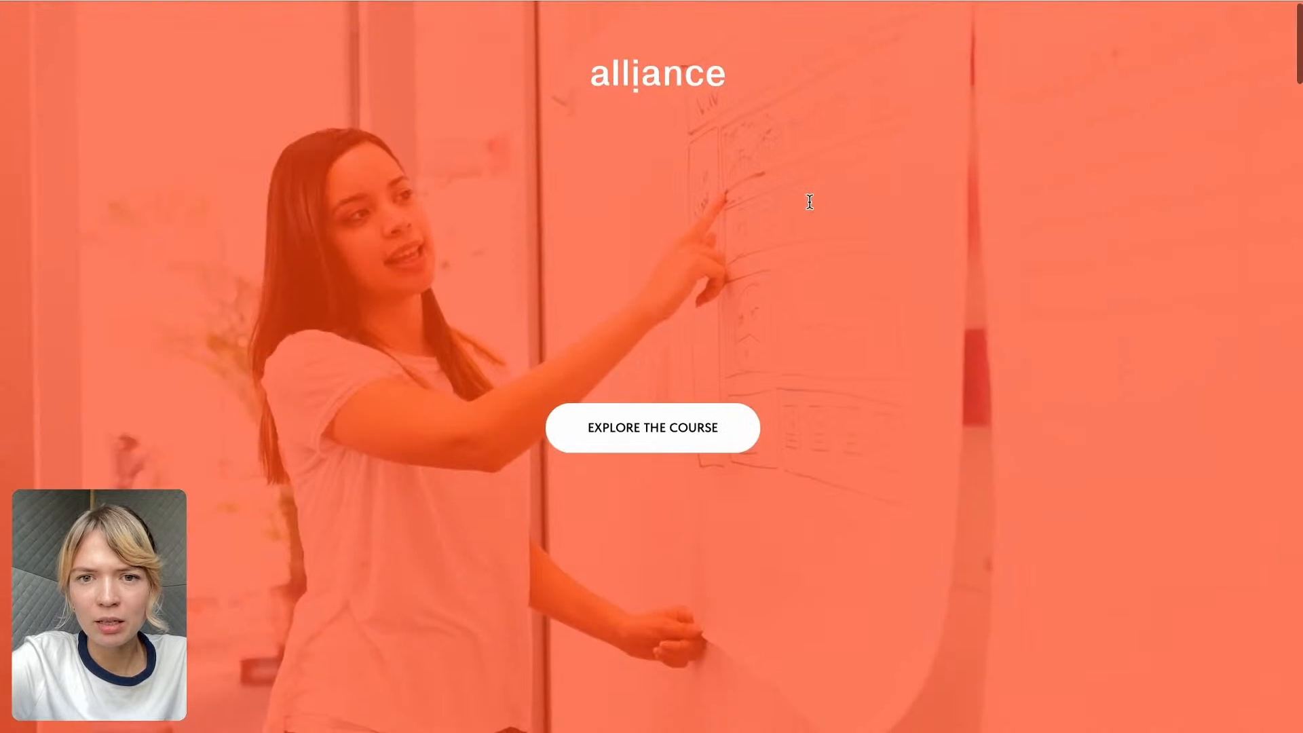
scroll(810, 201, "down", 10)
scroll(809, 201, "down", 15)
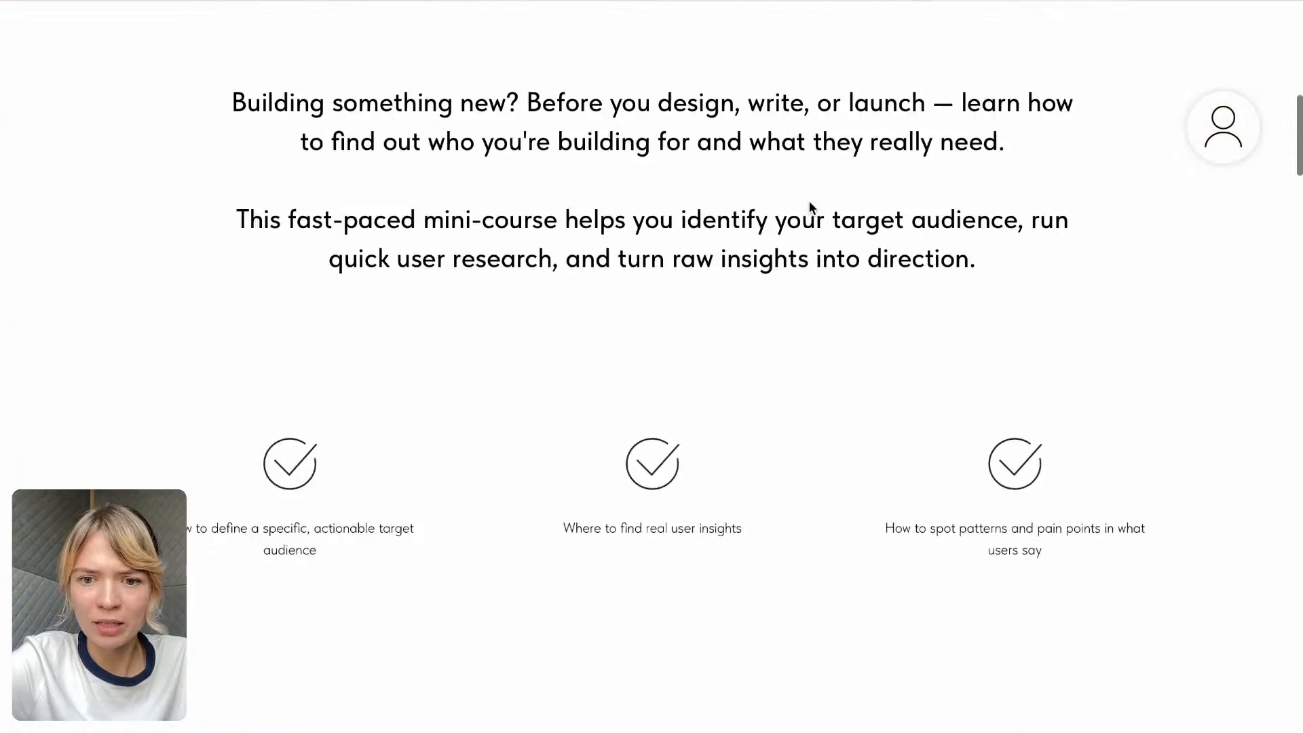
scroll(772, 346, "down", 20)
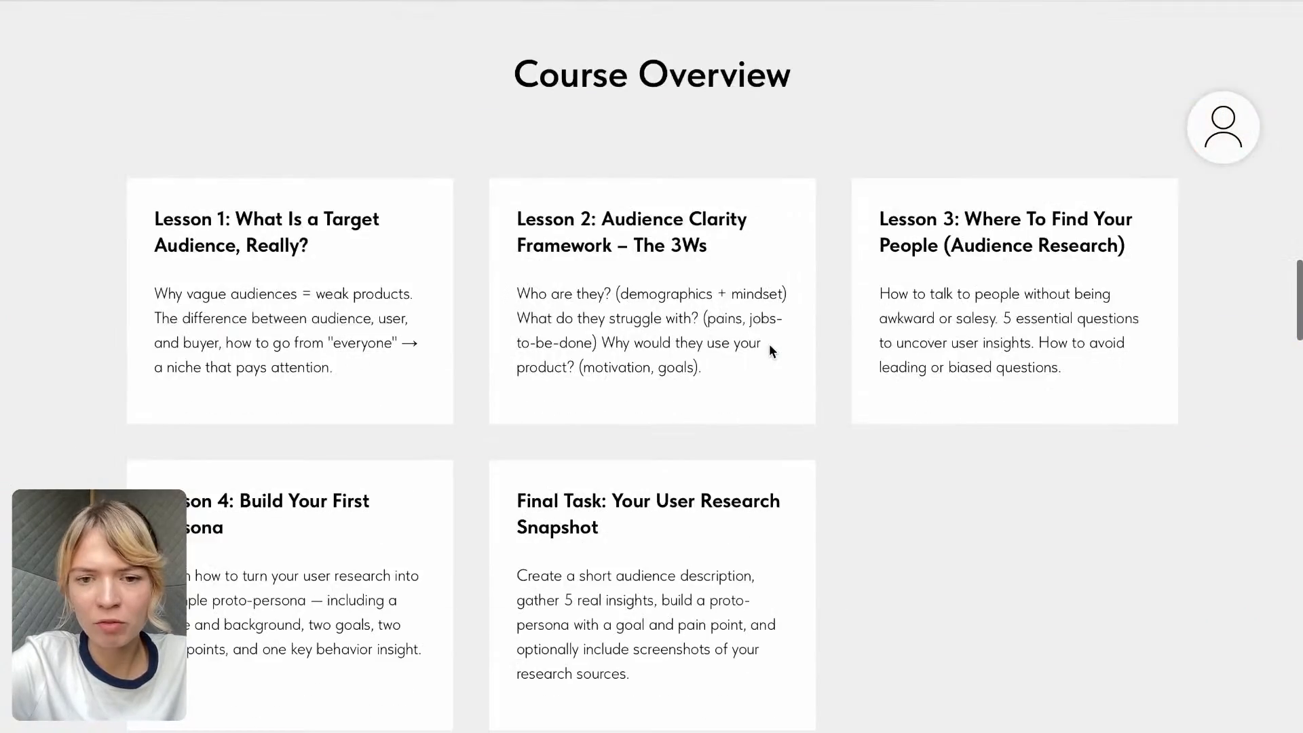
scroll(770, 346, "down", 5)
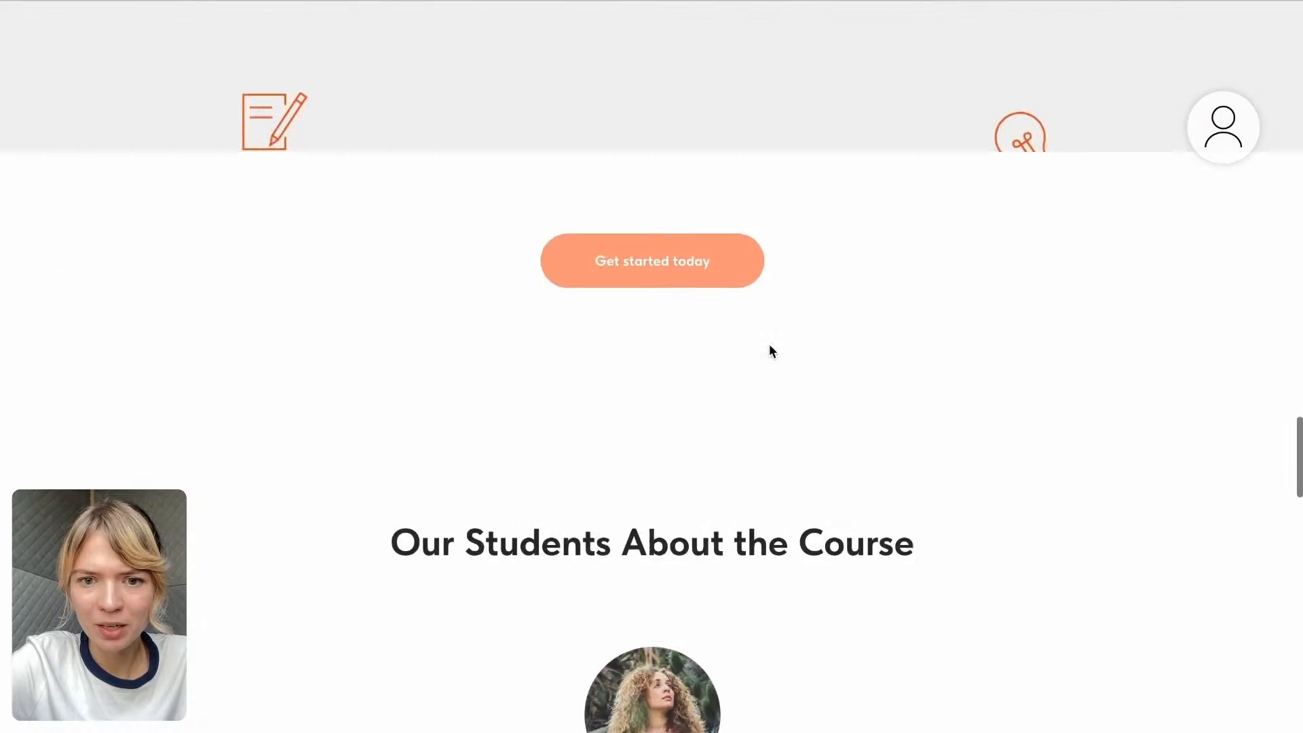
left_click(615, 280)
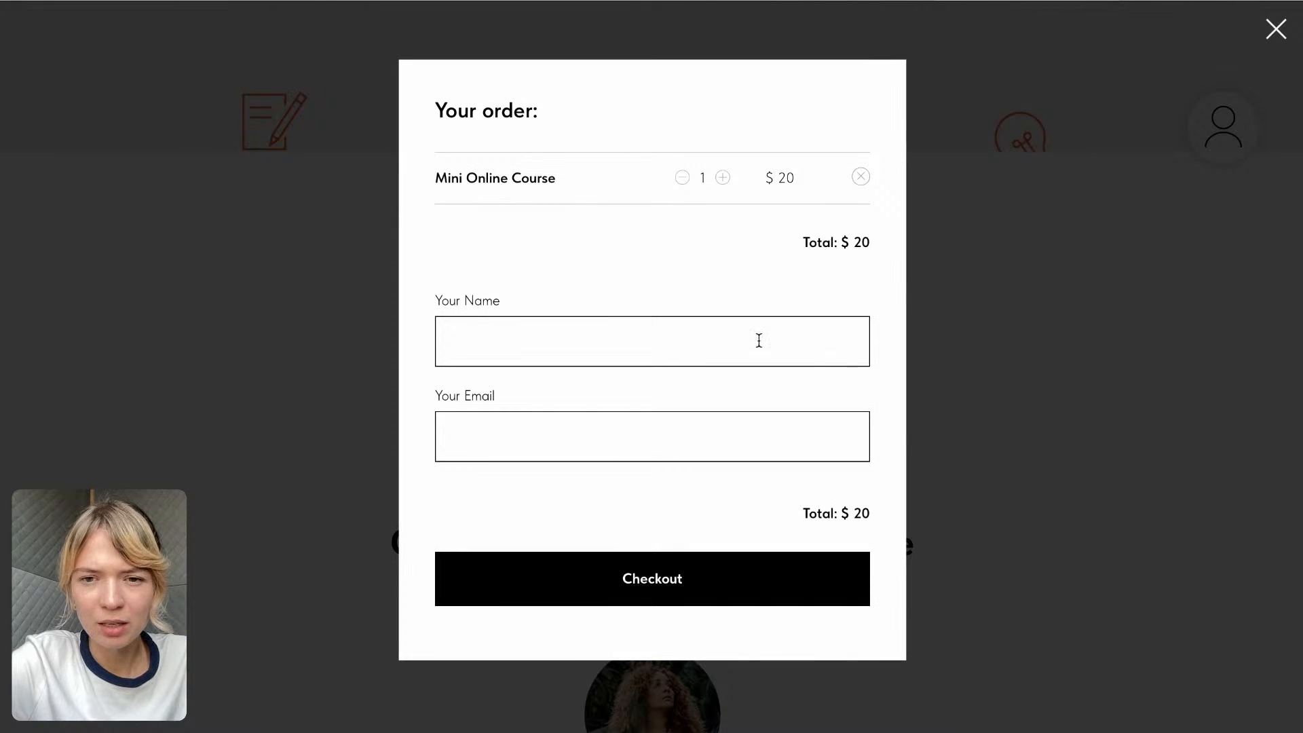
- Fill in the order form with the customer's full name and email, then close it without checking out
left_click(495, 344)
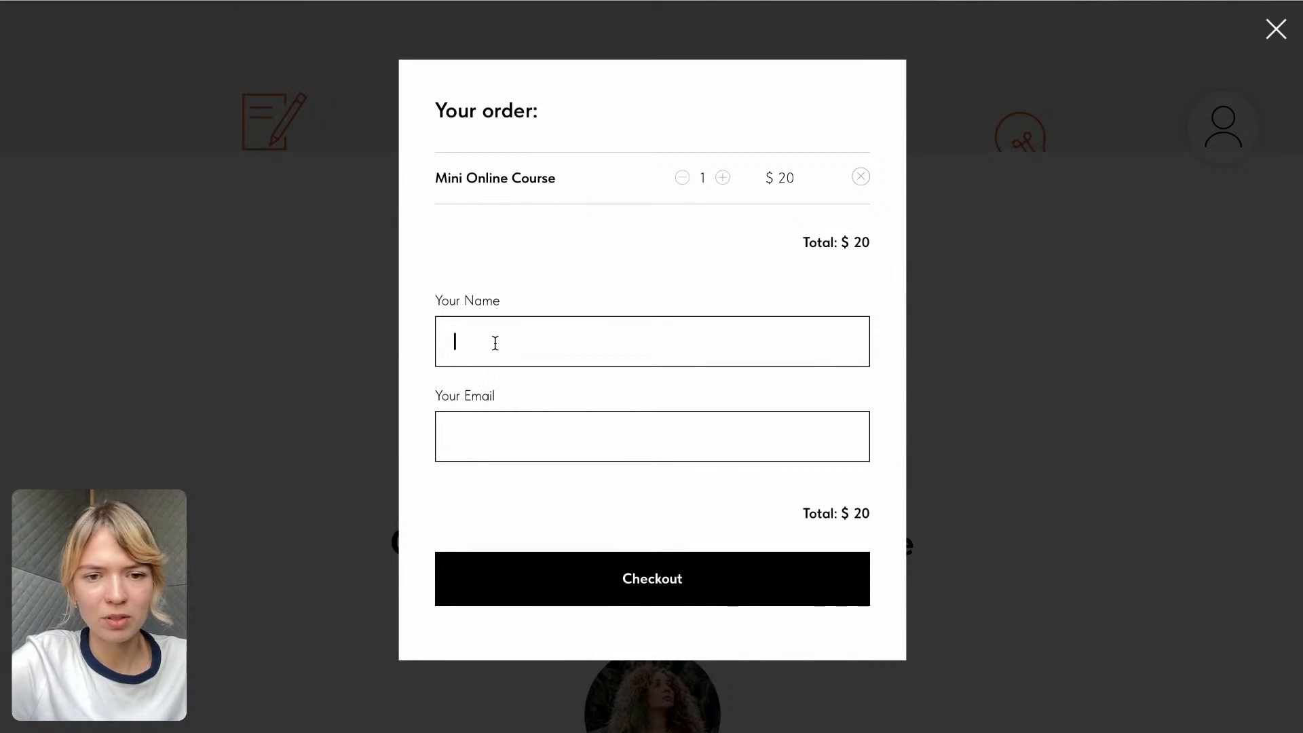
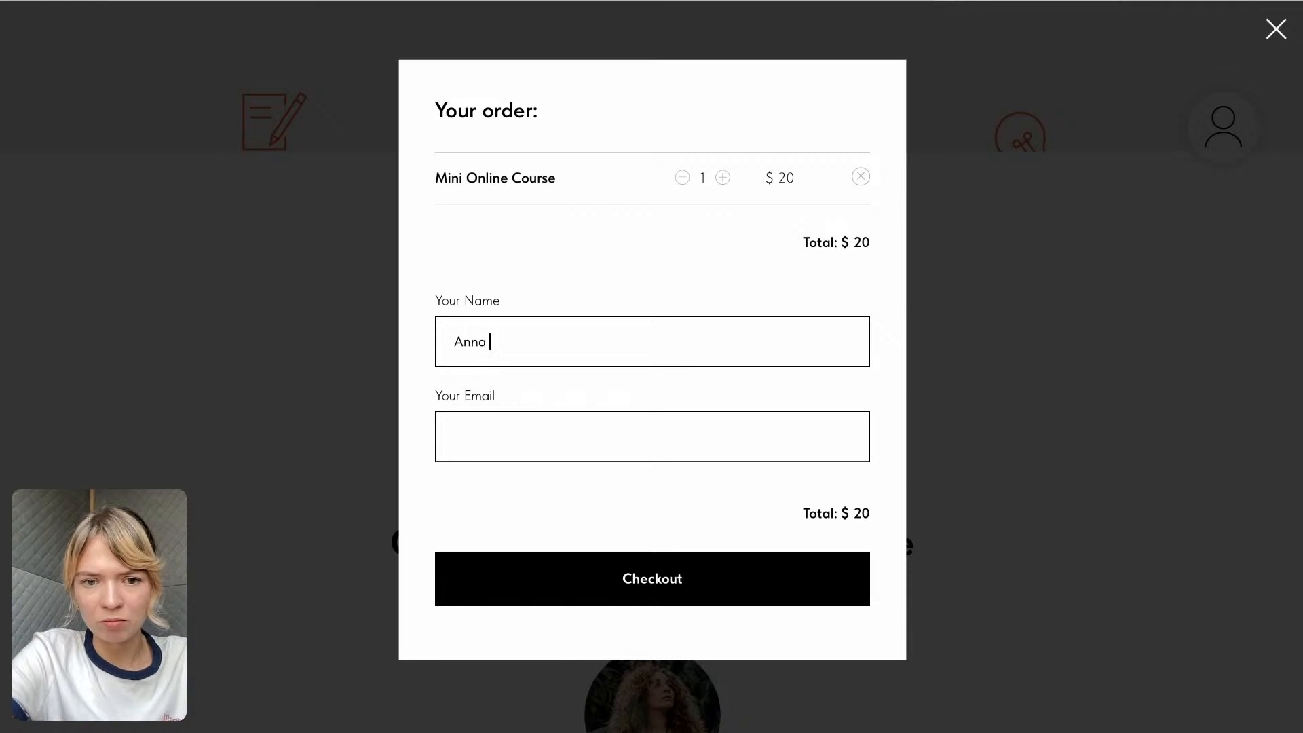
left_click(529, 416)
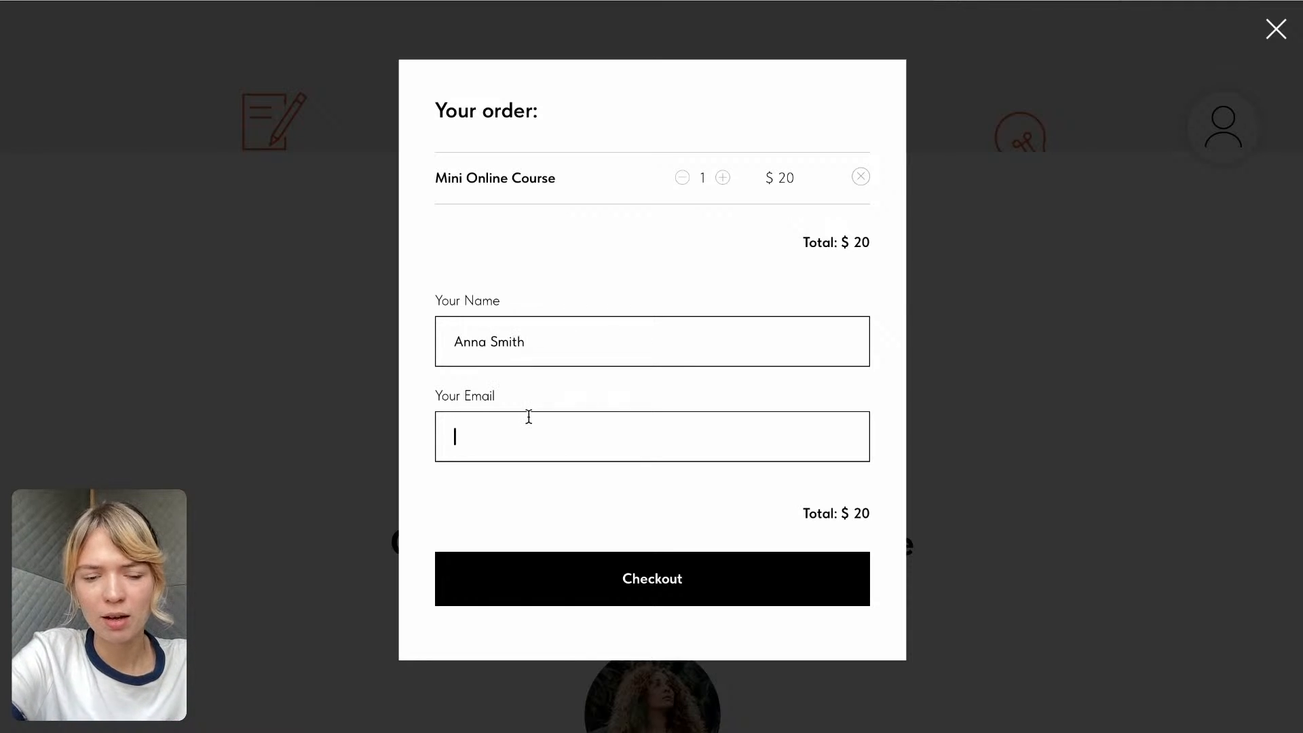
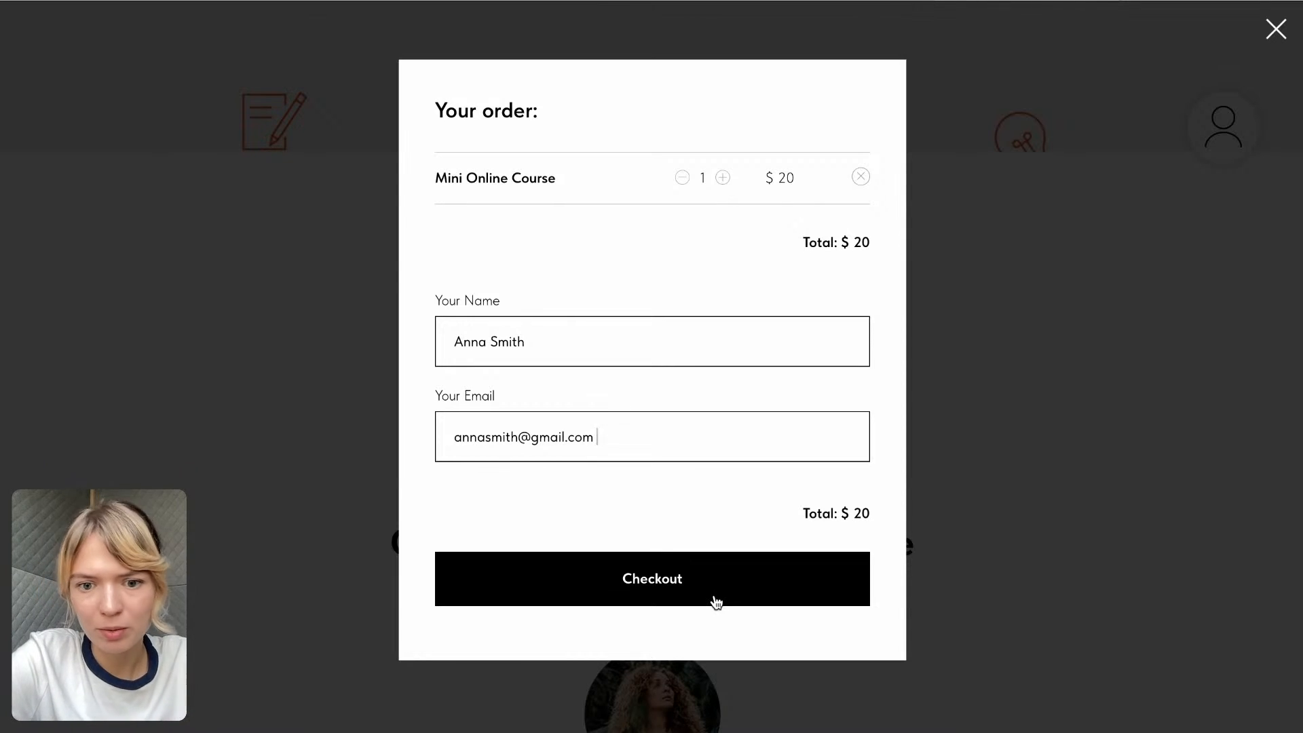
left_click(1018, 275)
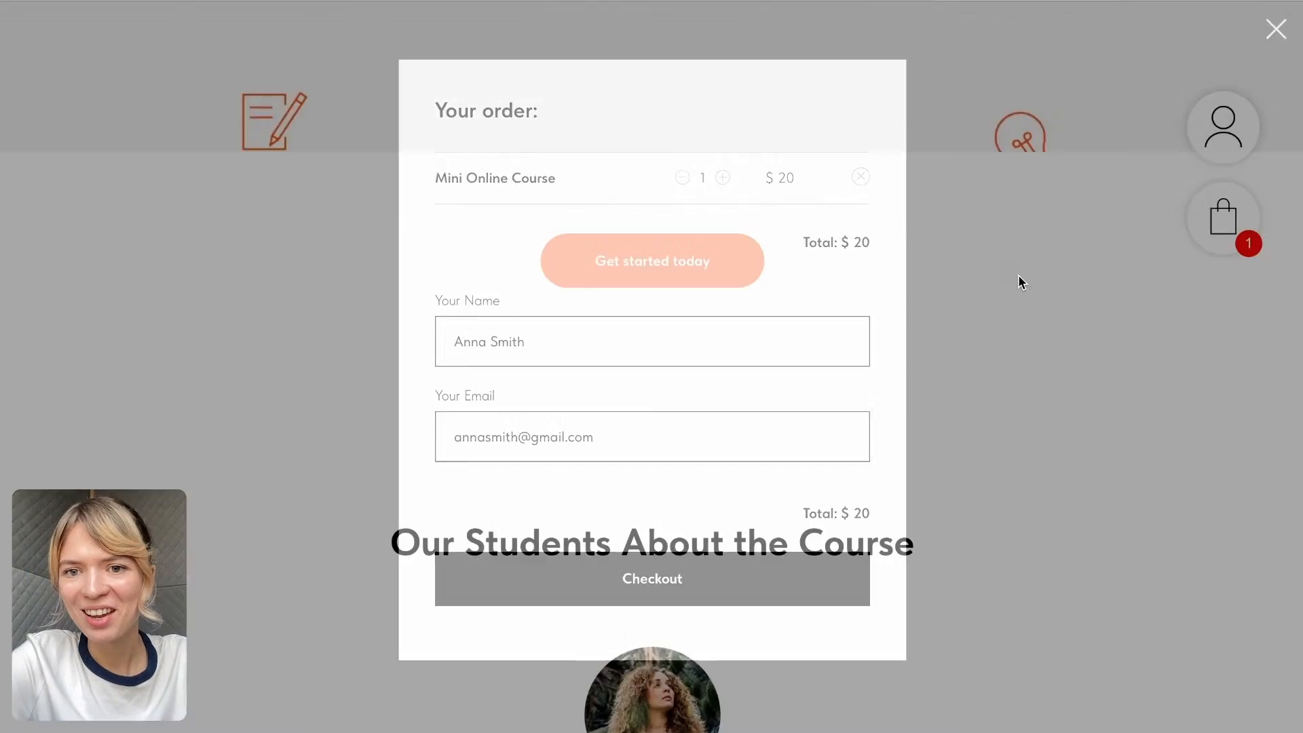
scroll(755, 360, "up", 9)
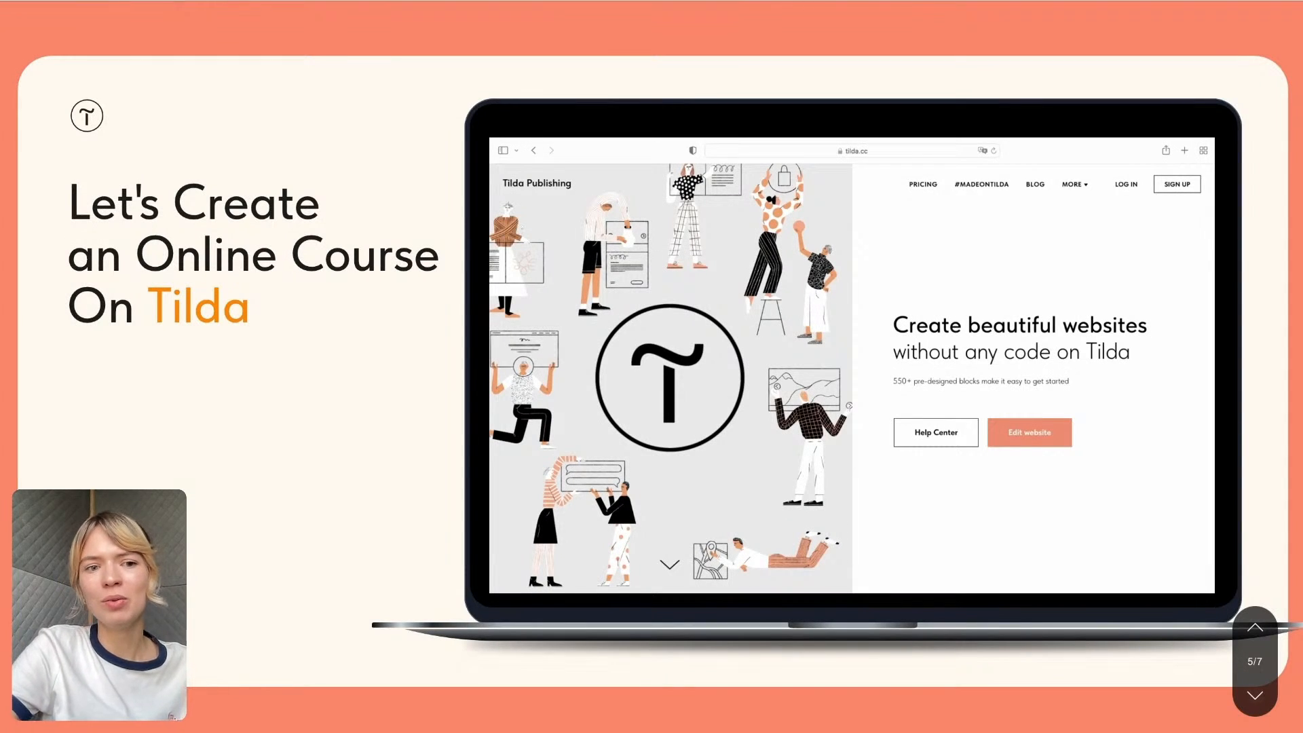
key("Up")
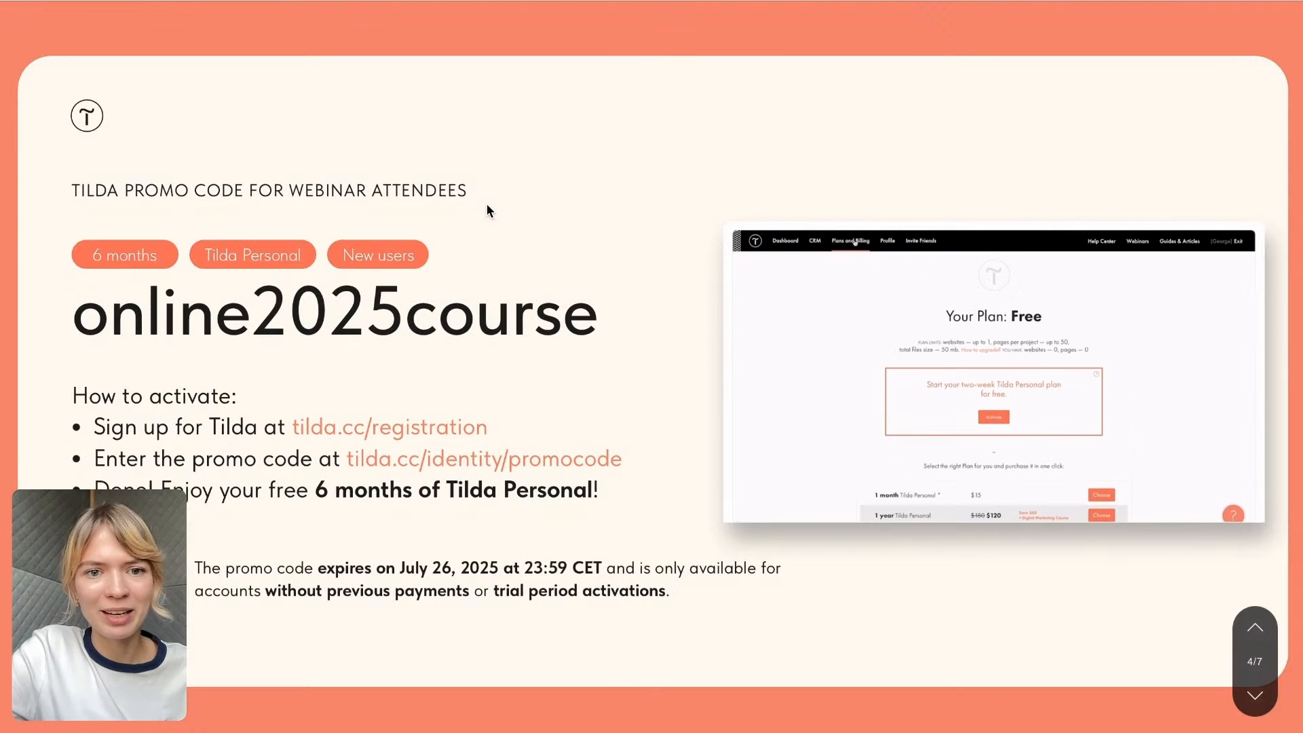
scroll(472, 314, "down", 2)
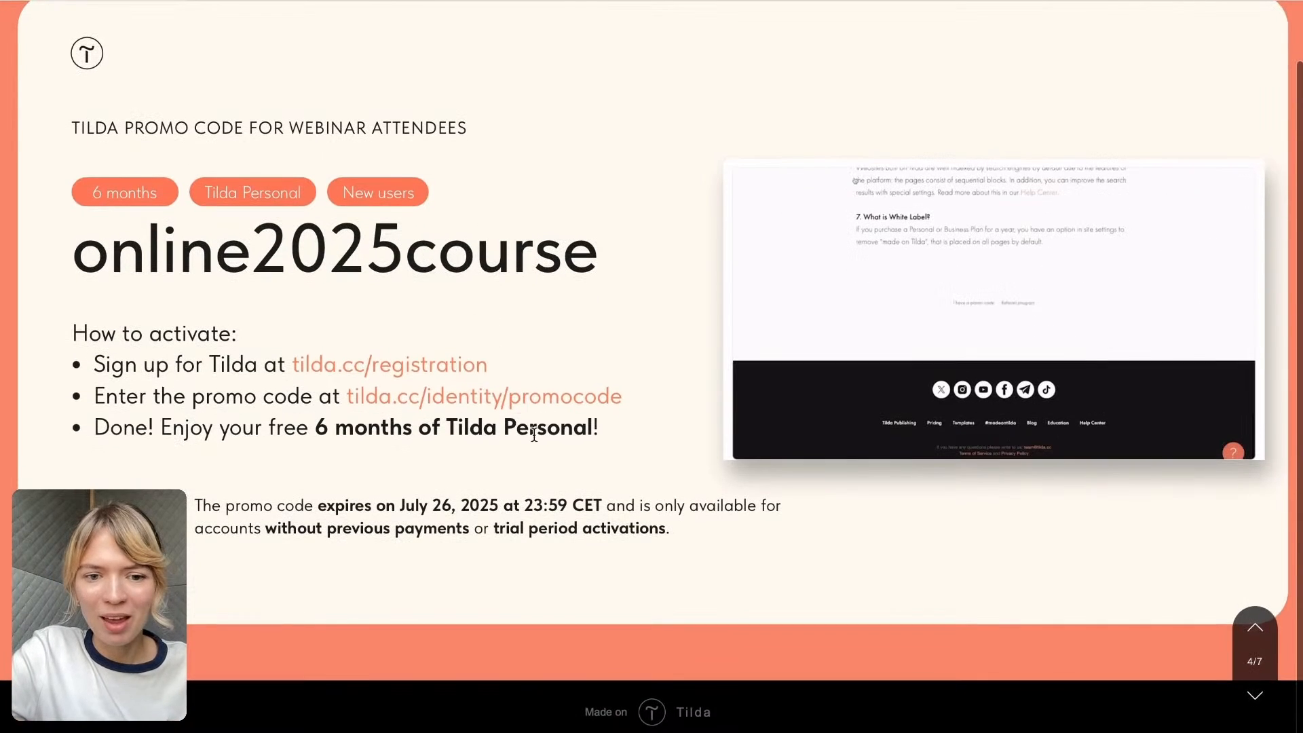
scroll(534, 438, "up", 1)
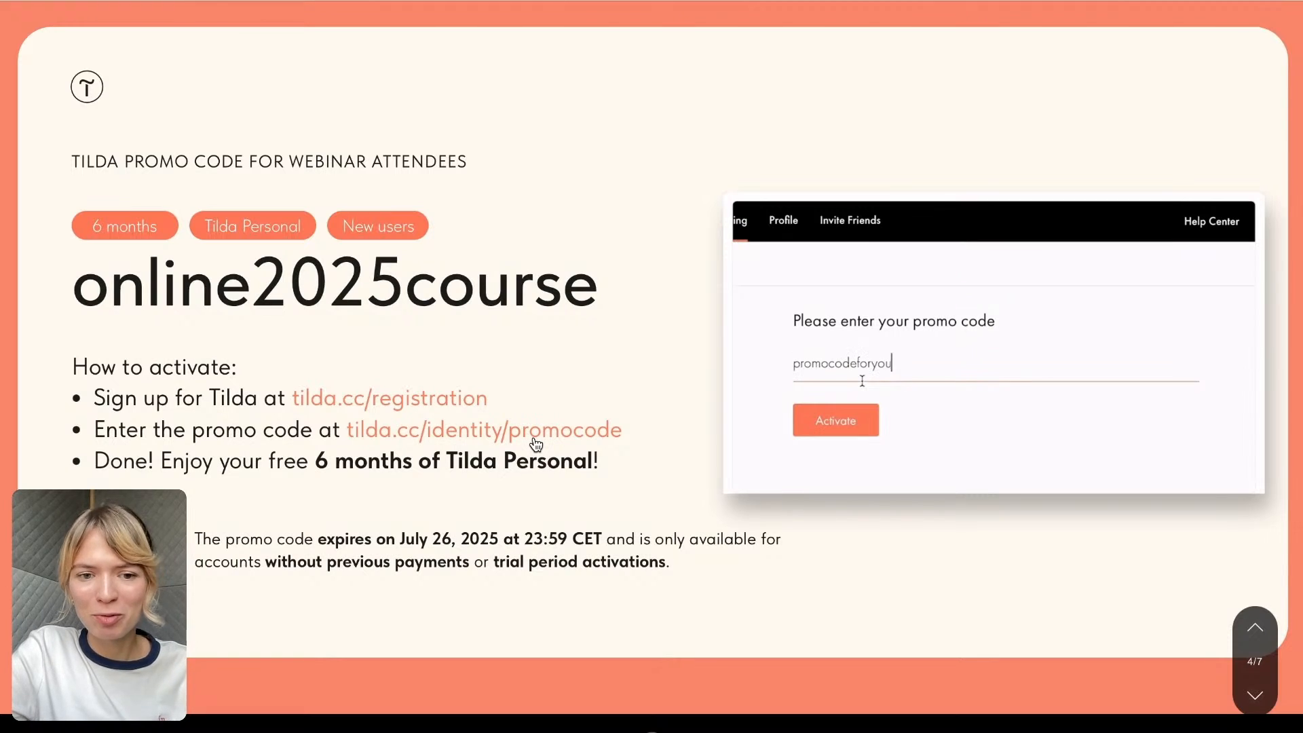
scroll(536, 444, "down", 1)
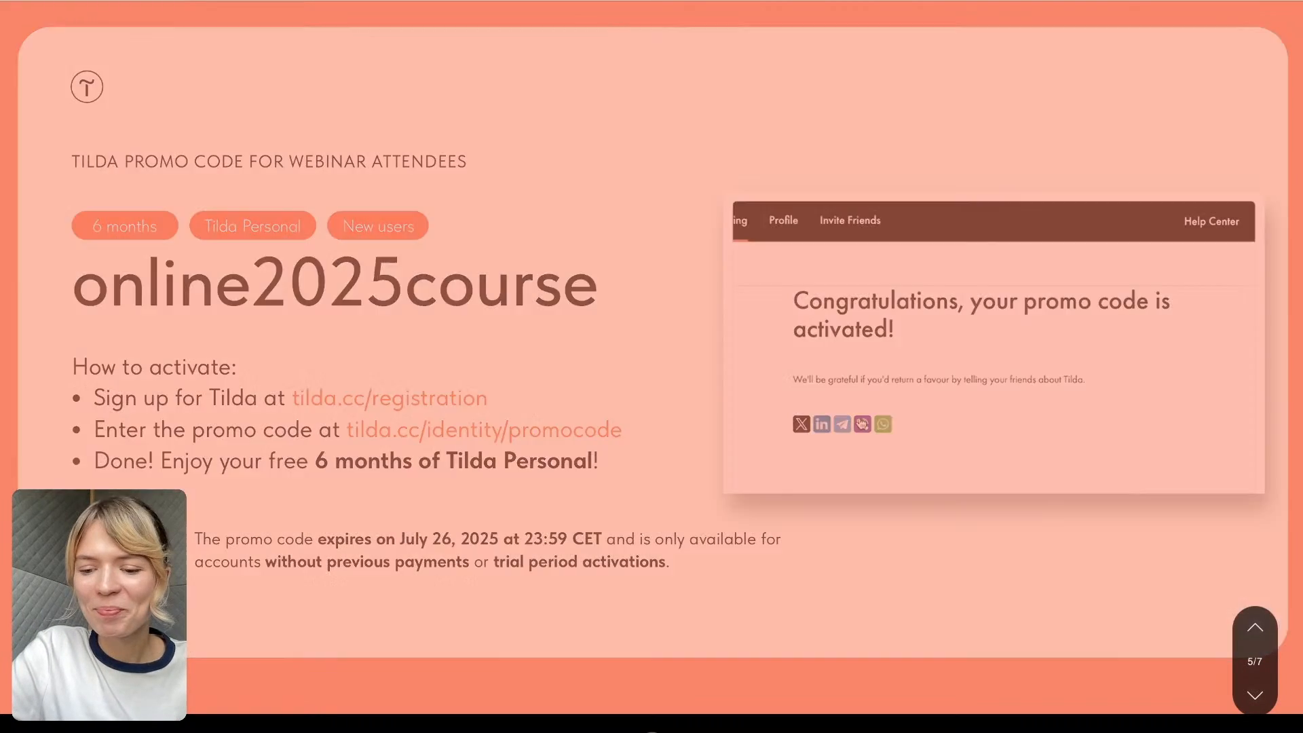
scroll(536, 444, "down", 1)
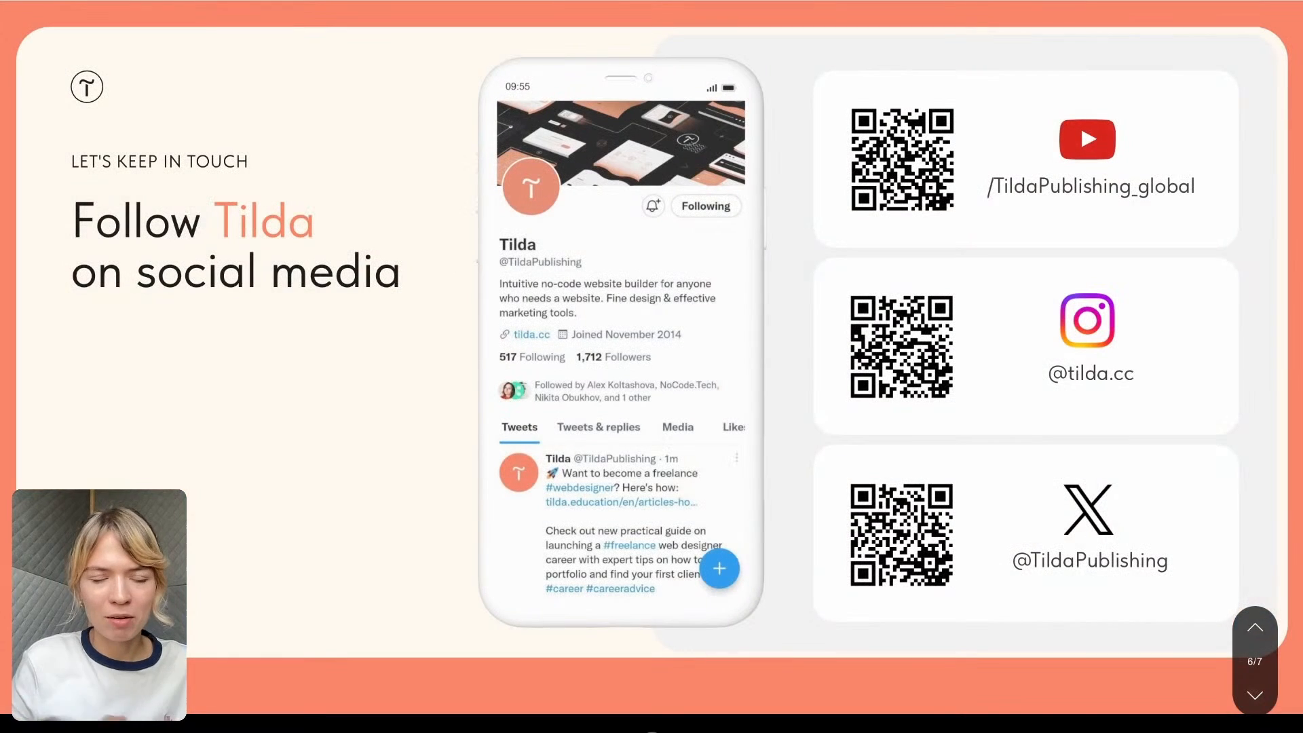